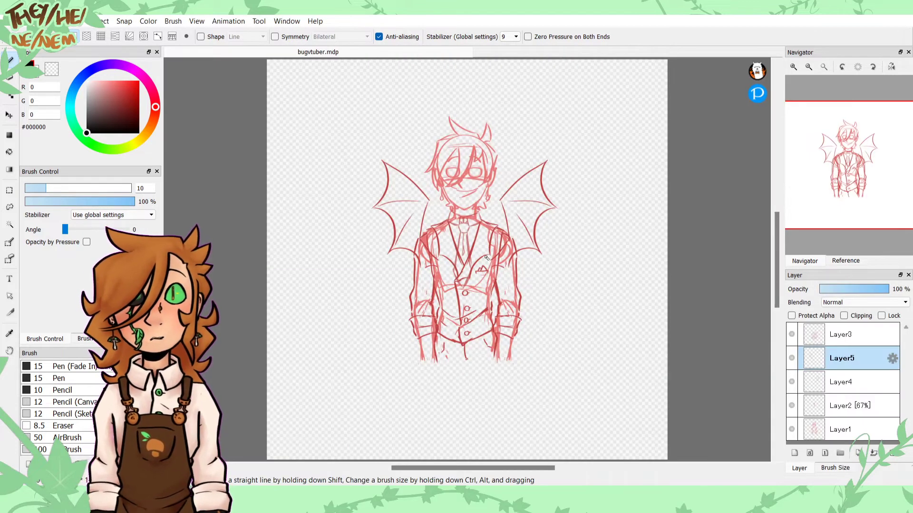
Step: Check the character reference image and raise the opacity of Layer2 to 100%
click(845, 260)
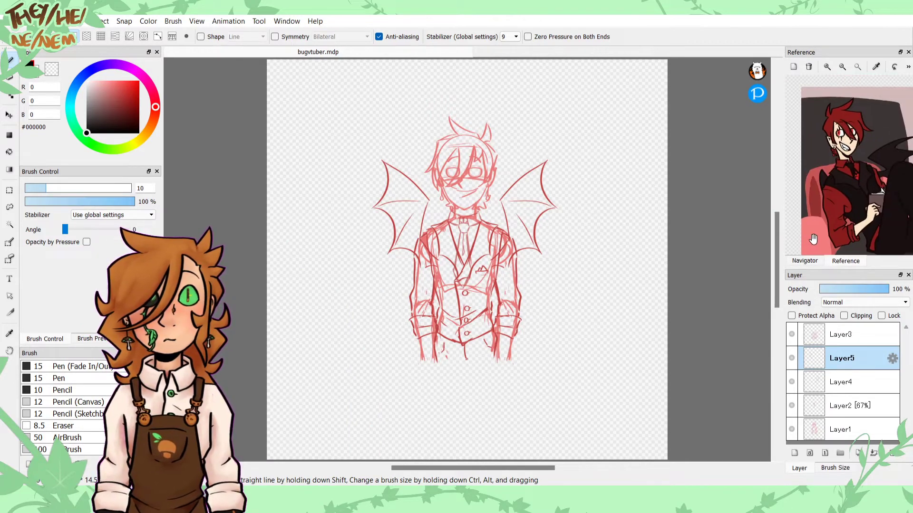
click(806, 261)
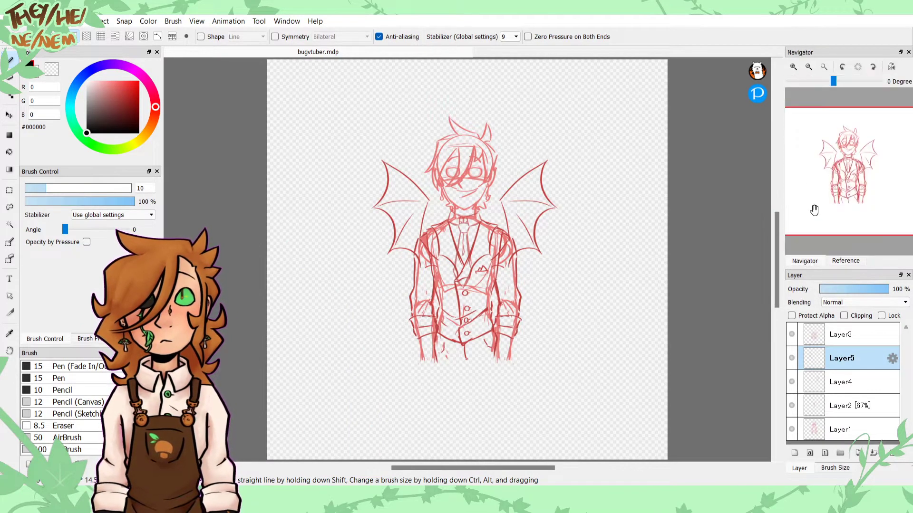
click(793, 67)
click(794, 67)
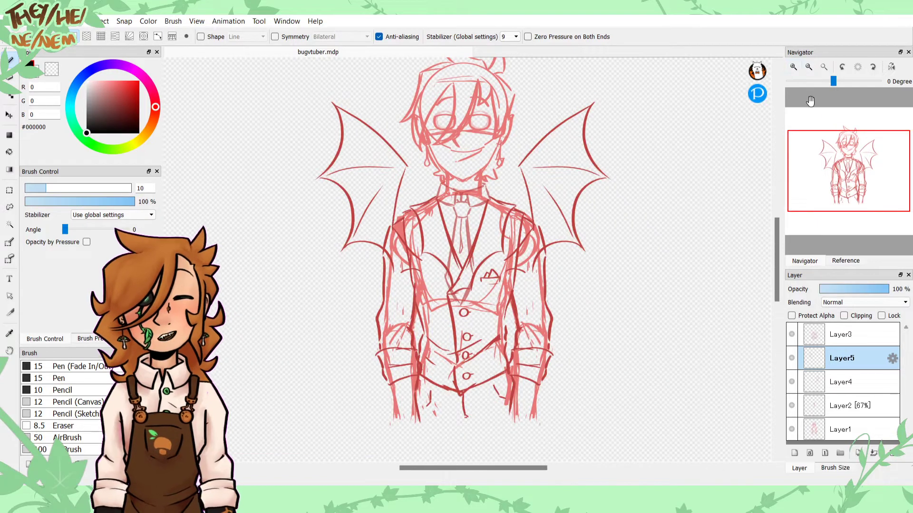
drag(833, 130, 837, 138)
click(837, 408)
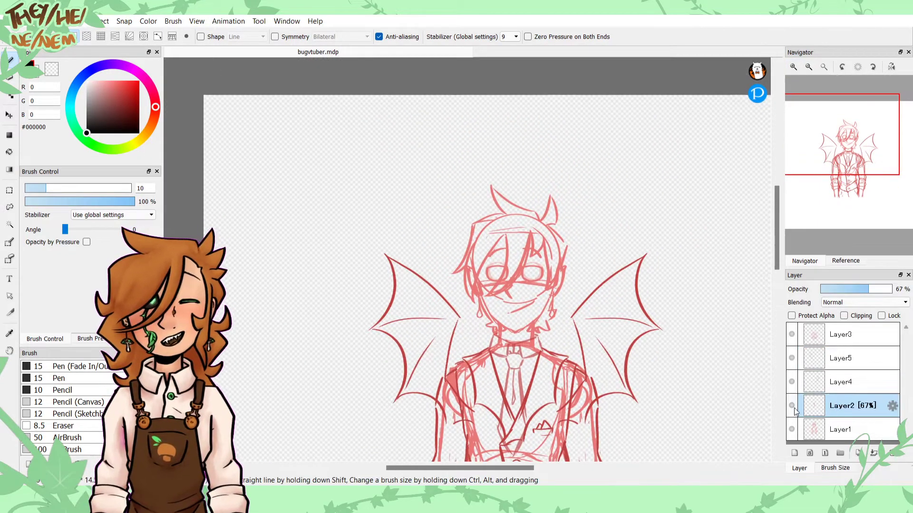
click(792, 407)
click(792, 408)
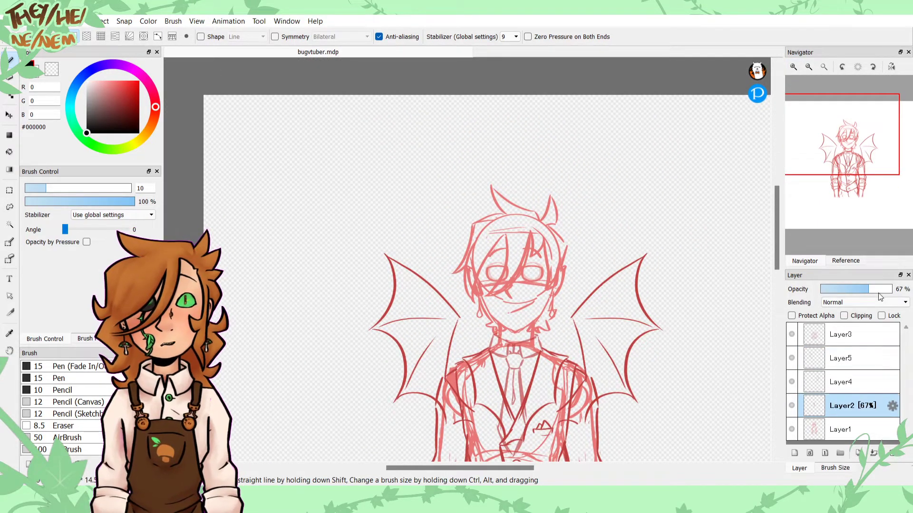
drag(878, 290, 895, 290)
Step: Erase the stray overlapping lines around the vest lapels and tie on Layer2 with the transparent colour
drag(835, 136, 847, 176)
click(792, 68)
click(793, 68)
click(52, 71)
drag(482, 243, 465, 296)
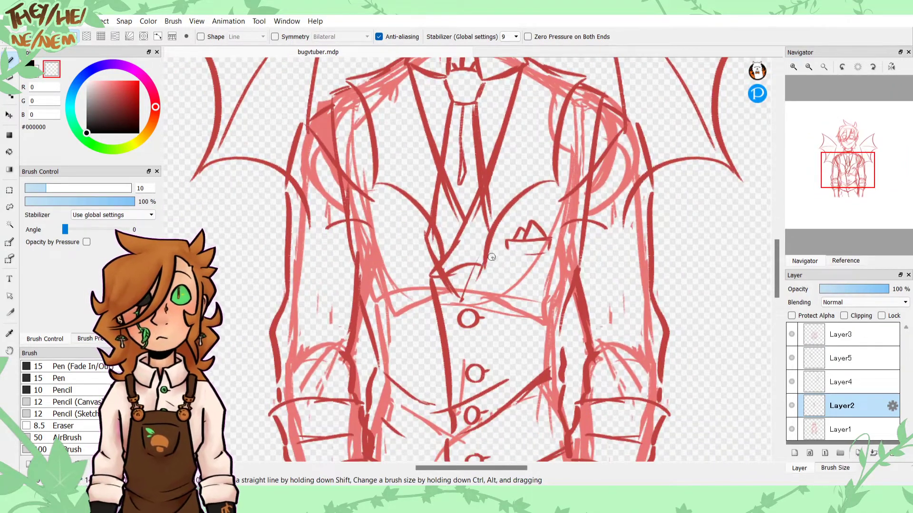
mouse_move(481, 265)
mouse_down()
mouse_move(455, 300)
mouse_move(483, 257)
mouse_move(479, 212)
mouse_move(497, 171)
mouse_move(493, 205)
mouse_move(448, 273)
mouse_move(450, 315)
mouse_move(461, 310)
mouse_move(444, 267)
mouse_move(399, 208)
mouse_move(404, 200)
mouse_move(418, 211)
mouse_move(433, 205)
mouse_move(435, 240)
mouse_move(445, 192)
mouse_up()
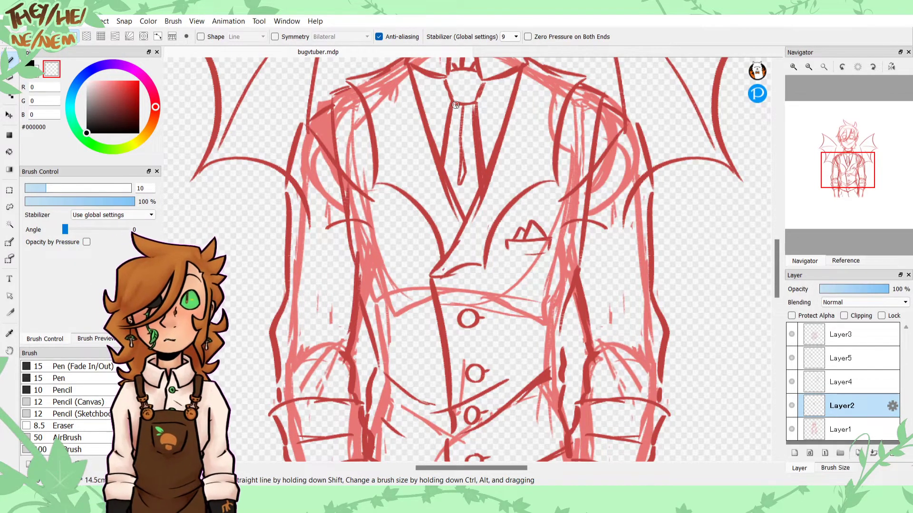
Step: Switch the drawing colour back to black and look over the cleaned-up sketch from head to torso
drag(839, 167, 836, 139)
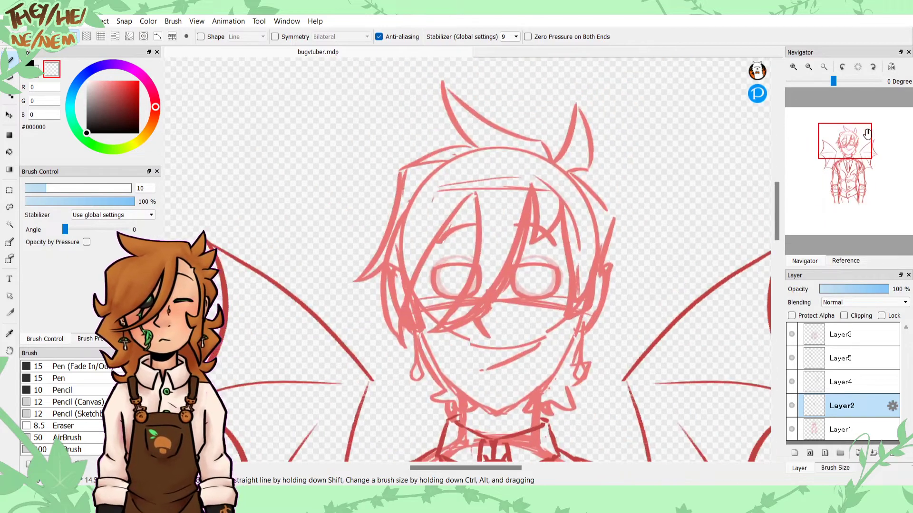
click(30, 67)
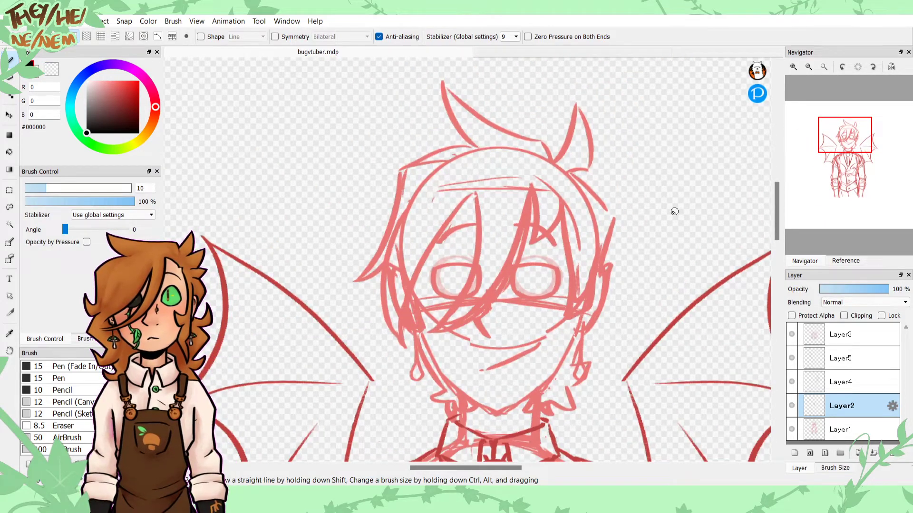
drag(847, 159, 854, 151)
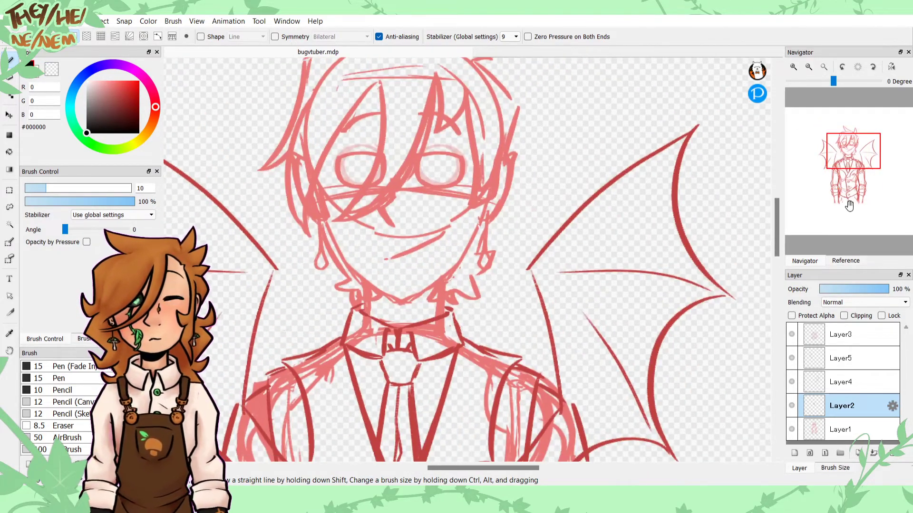
drag(828, 184, 859, 169)
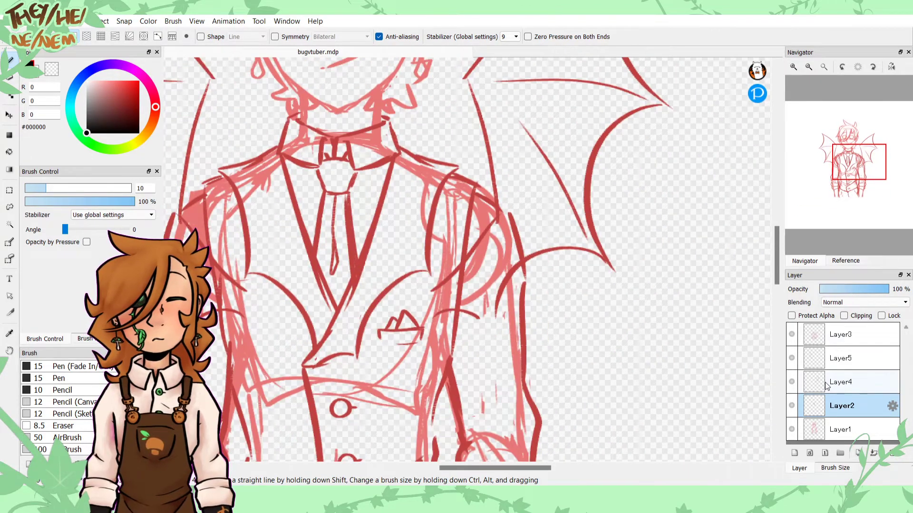
drag(799, 177, 835, 181)
double_click(808, 68)
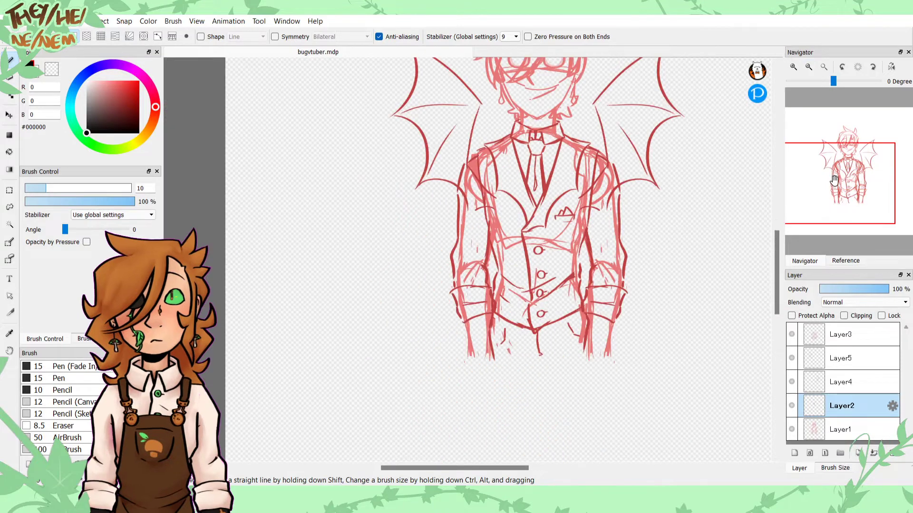
Step: Merge all the sketch layers down into Layer1 and add a new empty layer above it
click(842, 390)
click(874, 413)
click(874, 454)
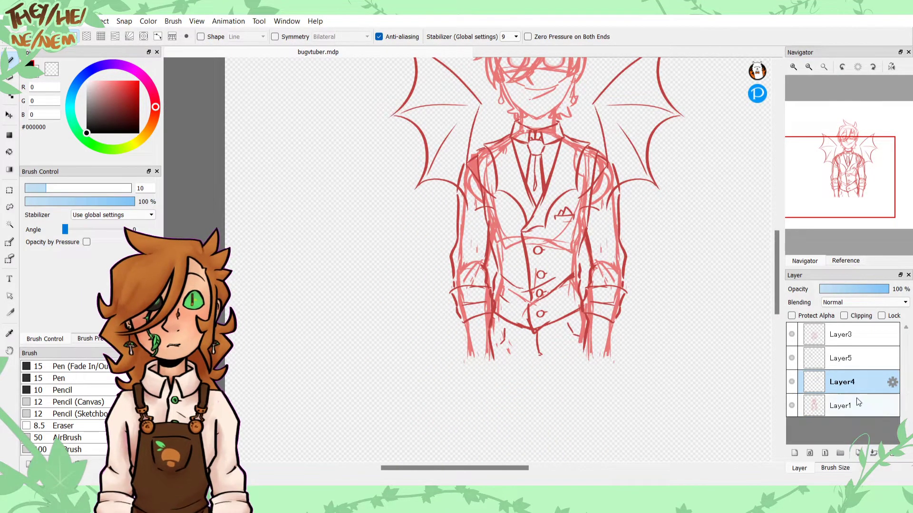
click(860, 338)
click(873, 453)
click(874, 454)
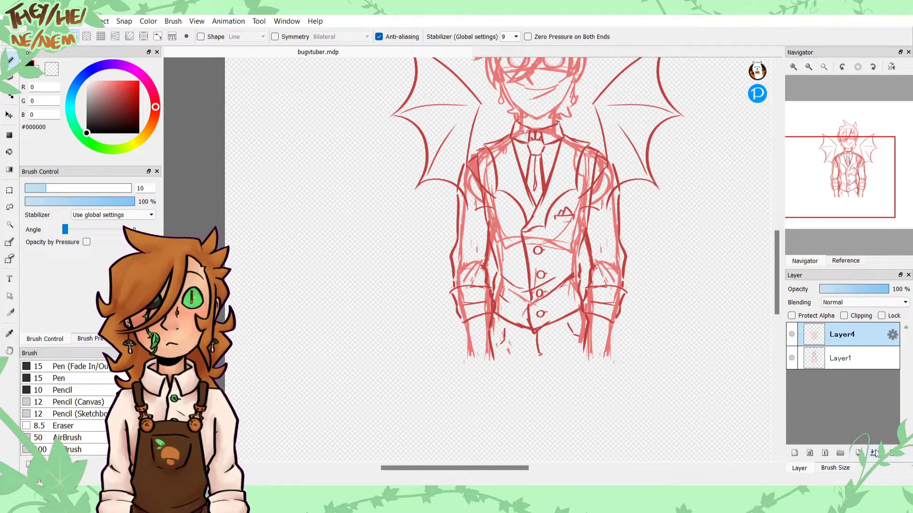
click(874, 454)
click(794, 453)
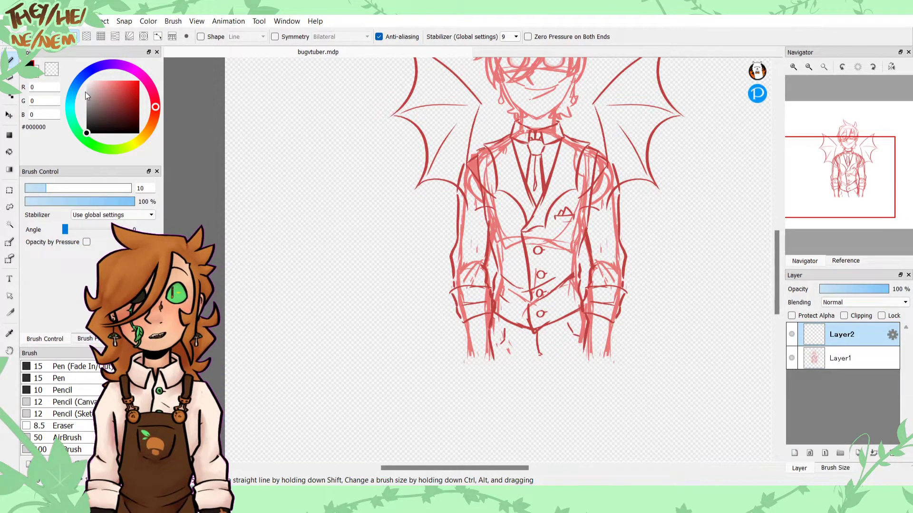
drag(843, 197, 846, 175)
click(793, 67)
click(793, 67)
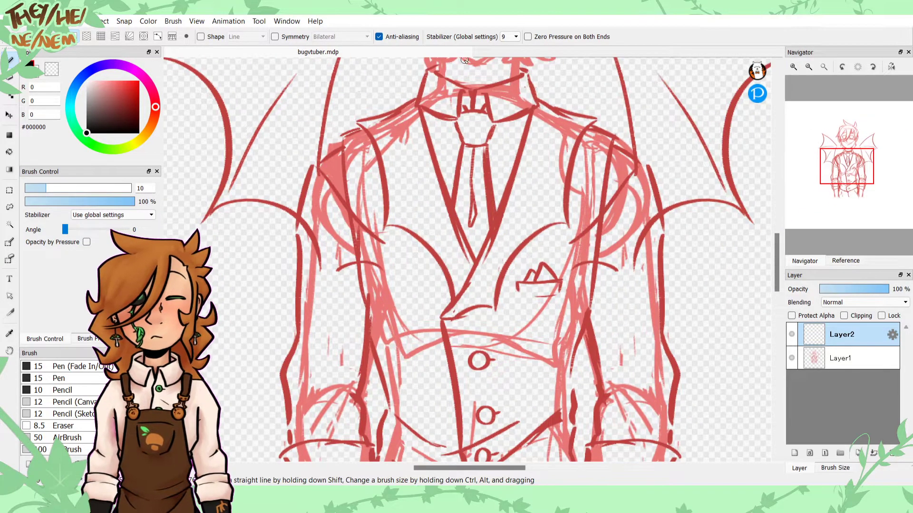
mouse_move(520, 67)
mouse_down()
mouse_move(551, 110)
mouse_move(539, 99)
mouse_move(495, 127)
mouse_move(479, 97)
mouse_move(481, 105)
mouse_move(491, 85)
mouse_move(477, 88)
mouse_move(487, 87)
mouse_move(477, 89)
mouse_move(471, 110)
mouse_up()
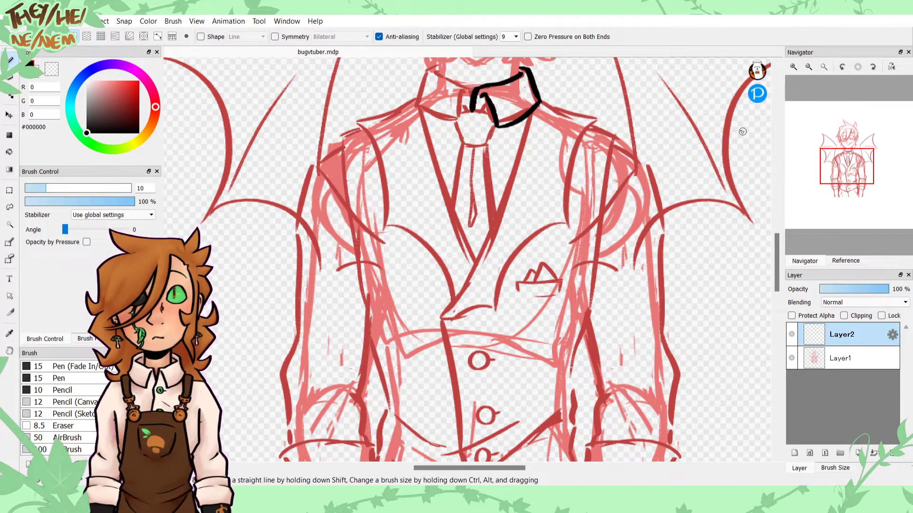
drag(846, 160, 847, 157)
click(791, 66)
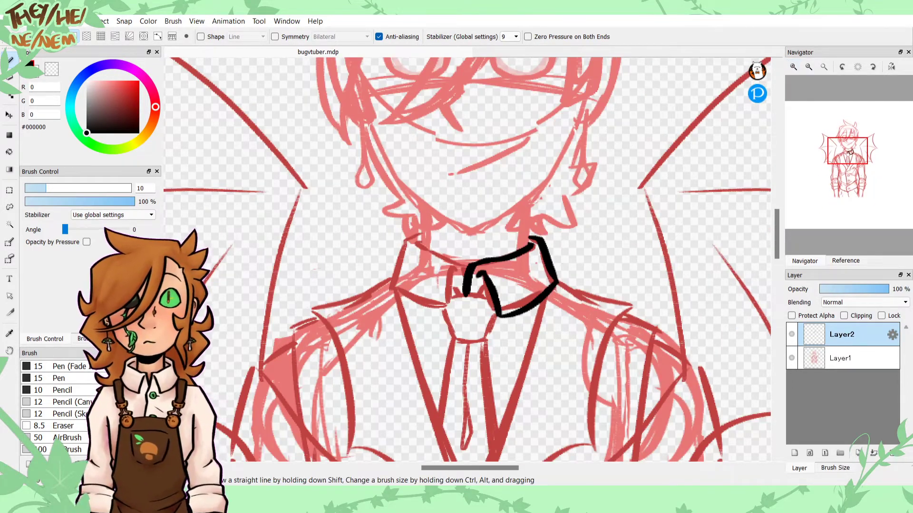
key(ctrl+z)
scroll(90, 409, down, 6)
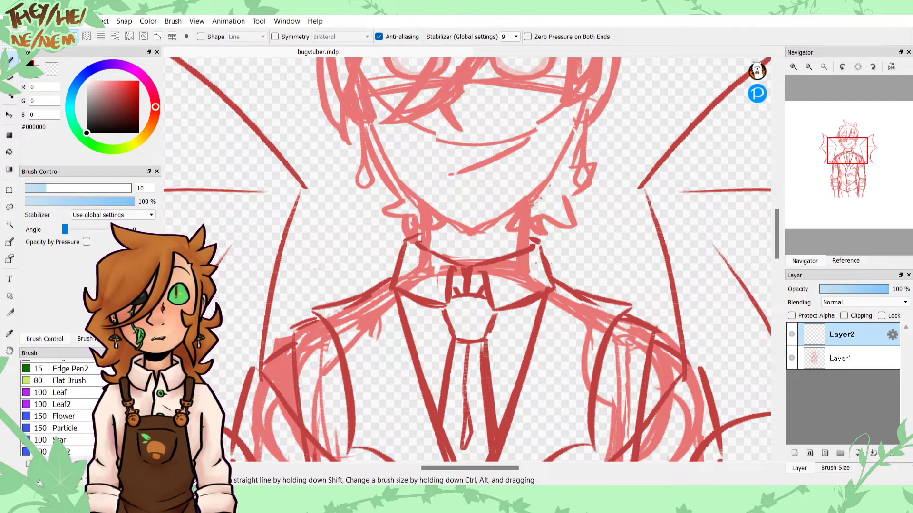
scroll(91, 409, up, 6)
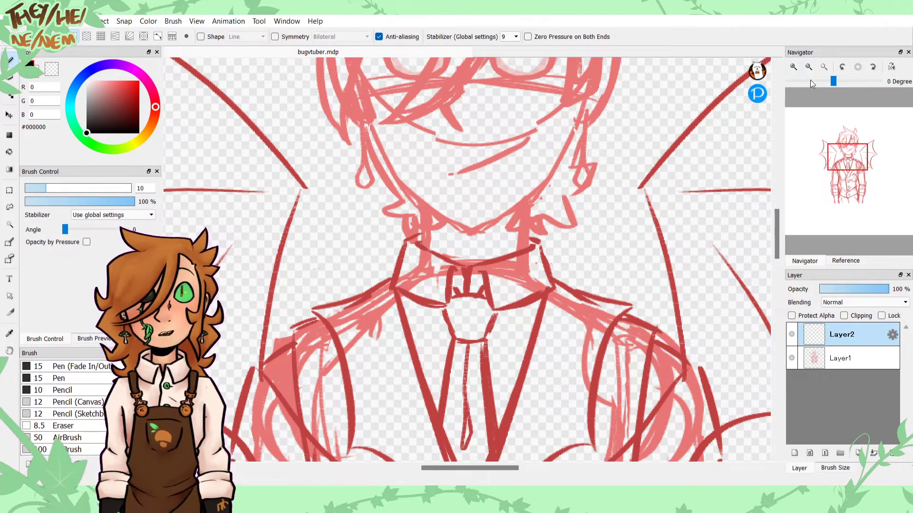
Step: Enlarge the whole sketch on Layer1 and reposition it so the figure fills most of the canvas height
click(823, 68)
click(828, 357)
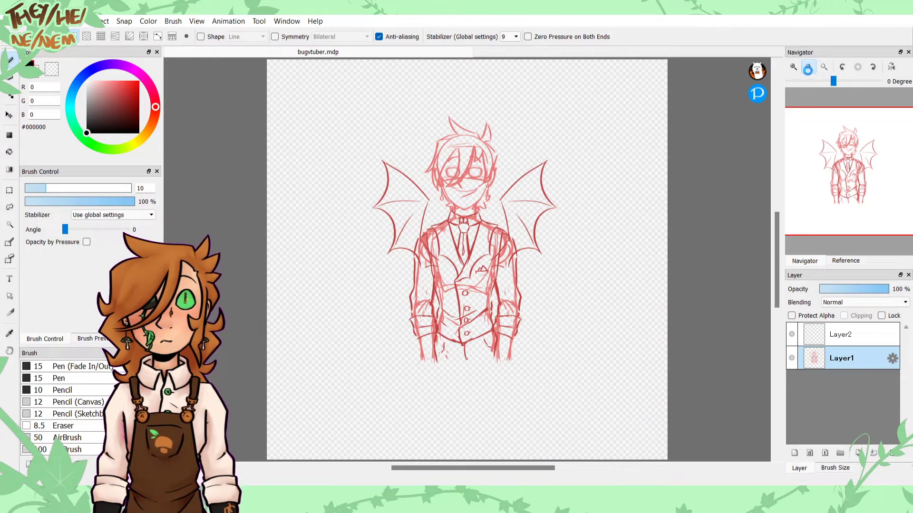
click(808, 67)
key(ctrl+t)
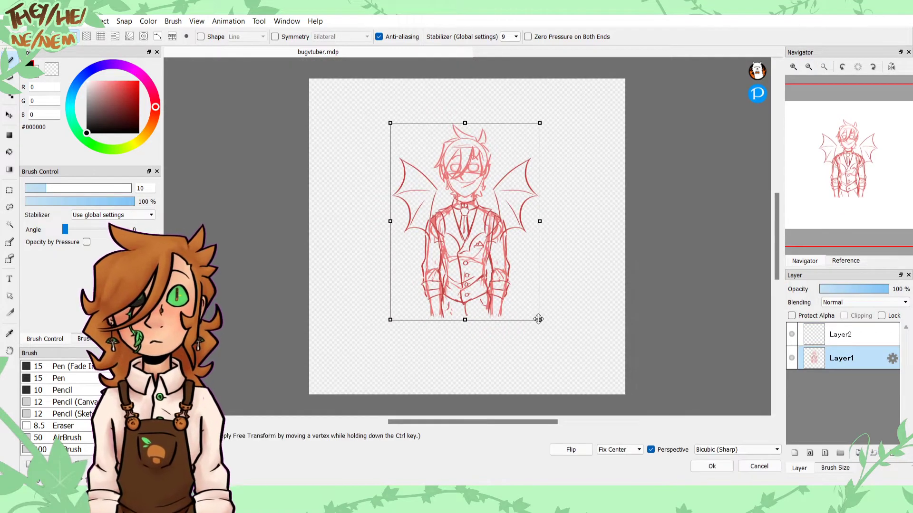
drag(539, 319, 574, 366)
mouse_move(497, 300)
mouse_down()
mouse_move(499, 342)
mouse_move(502, 322)
mouse_up()
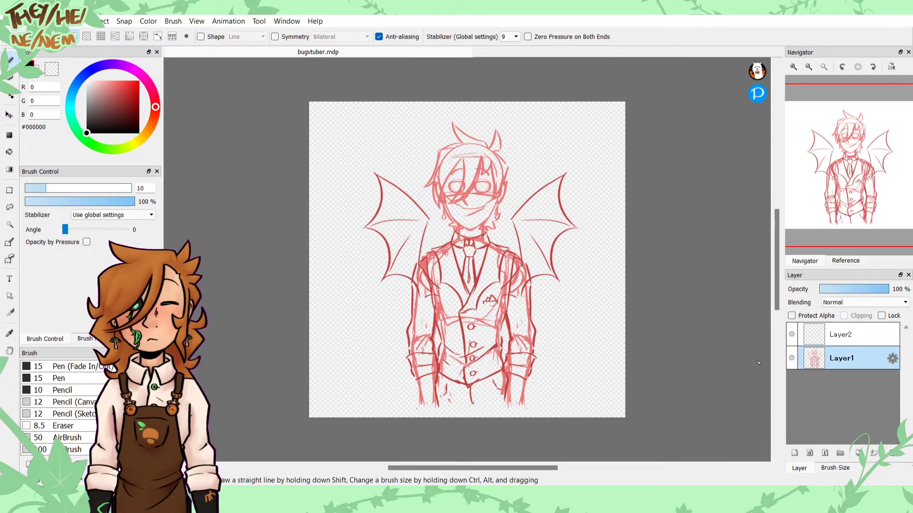
Step: Ink one half of the shirt collar in black on Layer2, tracing the viewer's right side of the sketch
click(842, 334)
click(794, 67)
click(794, 67)
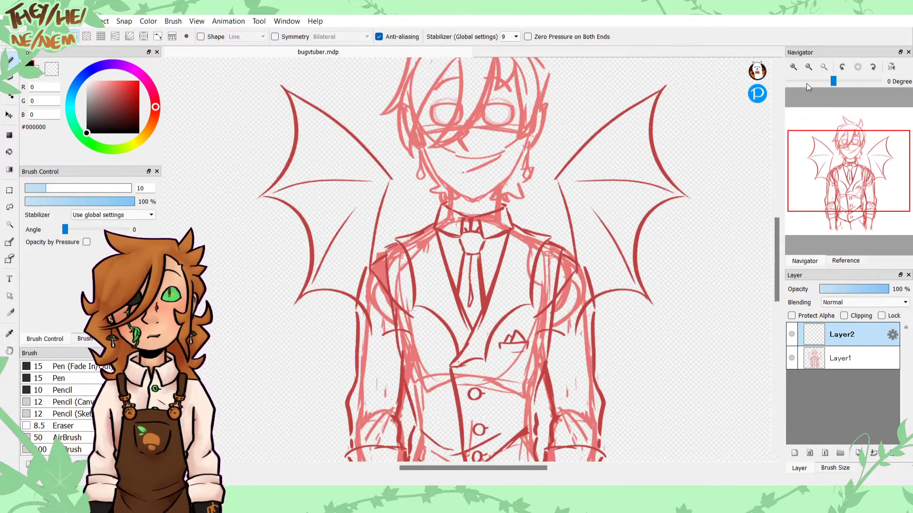
mouse_move(852, 162)
mouse_down()
mouse_move(852, 185)
mouse_move(840, 174)
mouse_move(838, 148)
mouse_move(851, 160)
mouse_up()
click(793, 67)
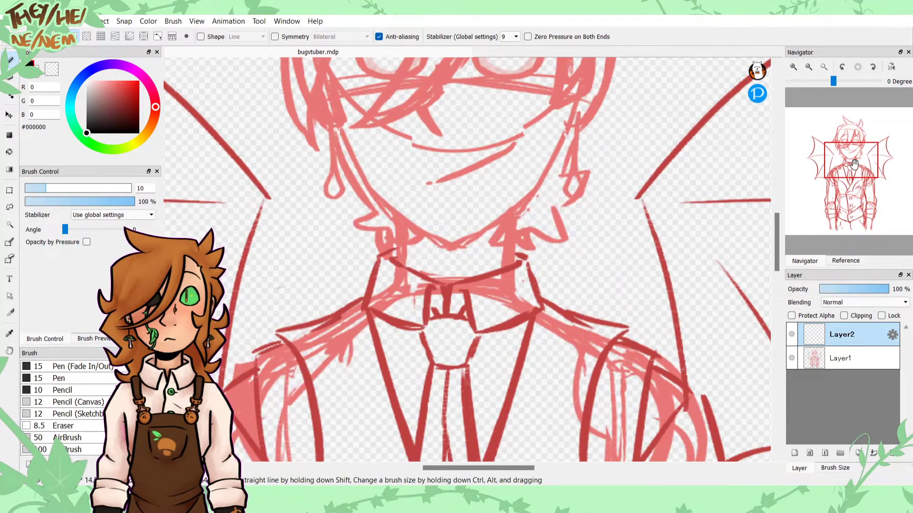
click(799, 68)
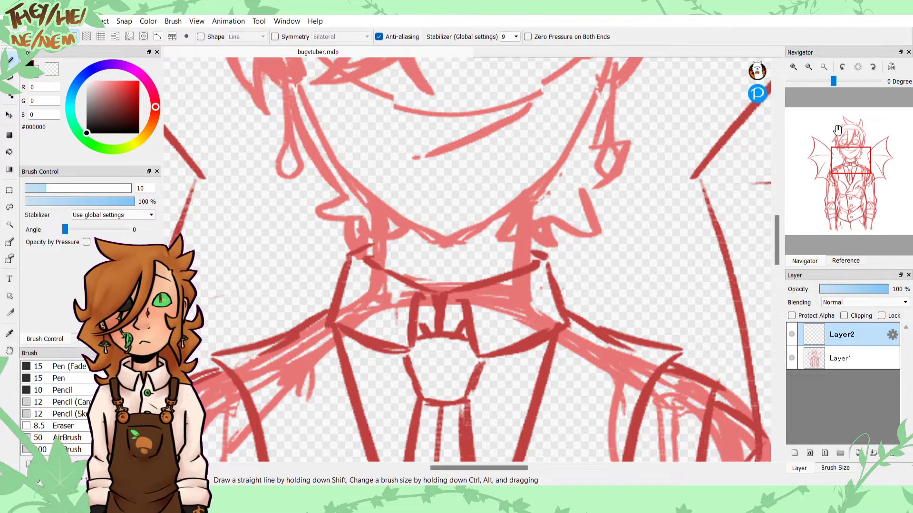
drag(840, 141, 849, 167)
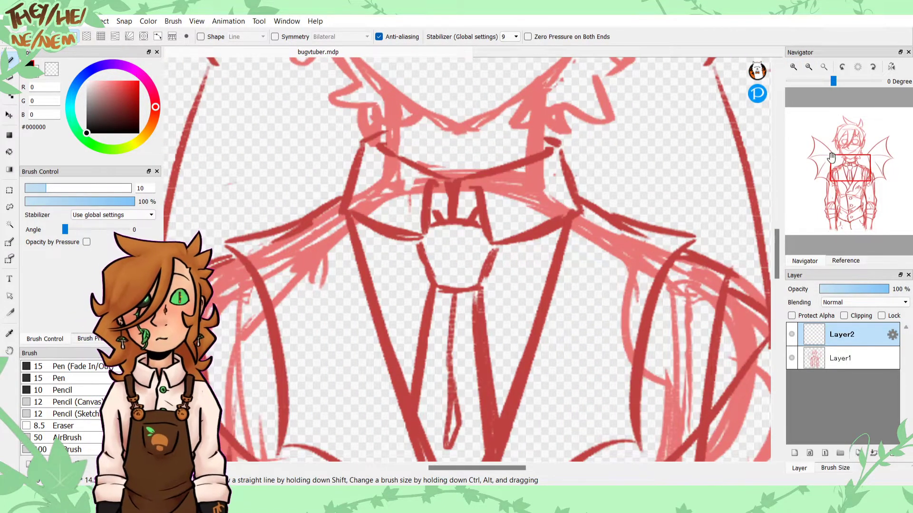
click(797, 69)
mouse_move(576, 68)
mouse_down()
mouse_move(644, 178)
mouse_move(629, 157)
mouse_move(638, 181)
mouse_move(501, 236)
mouse_move(521, 232)
mouse_move(497, 235)
mouse_move(489, 158)
mouse_up()
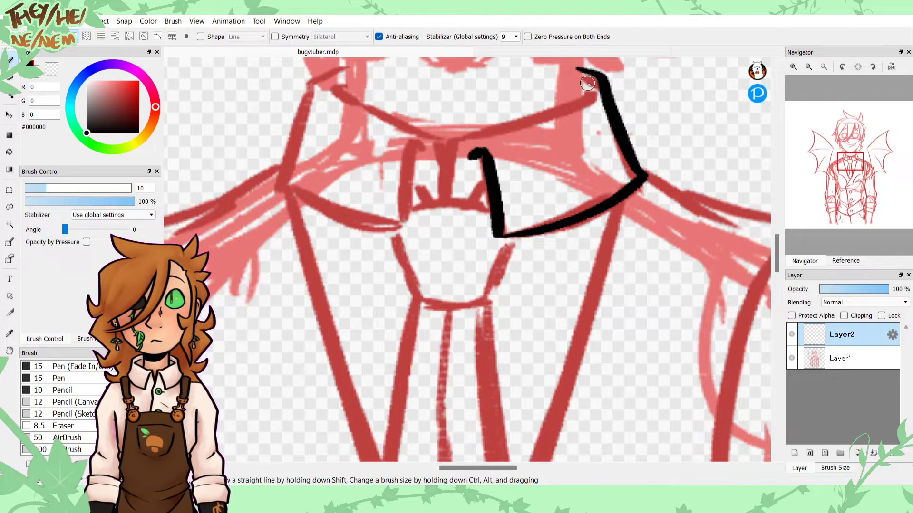
mouse_move(586, 86)
mouse_down()
mouse_move(551, 109)
mouse_move(457, 138)
mouse_move(443, 210)
mouse_up()
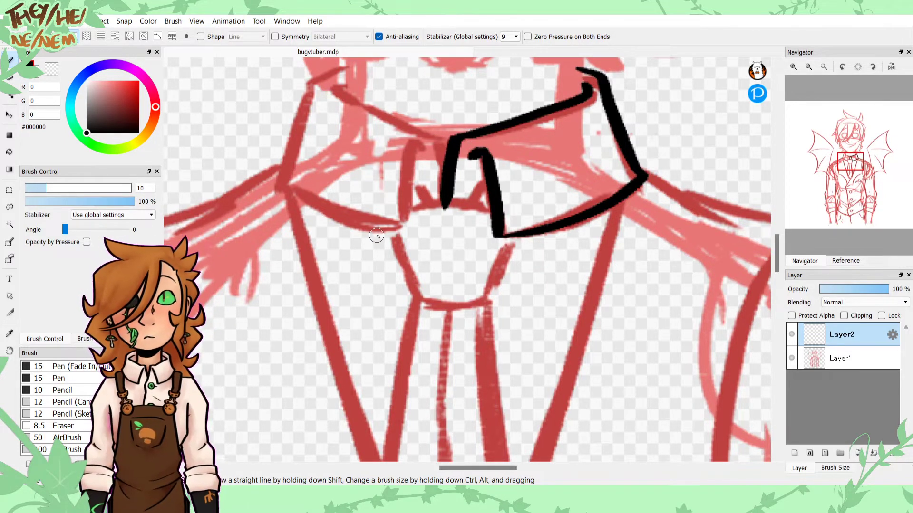
Step: Paste a horizontally flipped copy of the inked collar half and align it with the sketch's opposite collar side
key(ctrl+c)
key(ctrl+v)
key(ctrl+t)
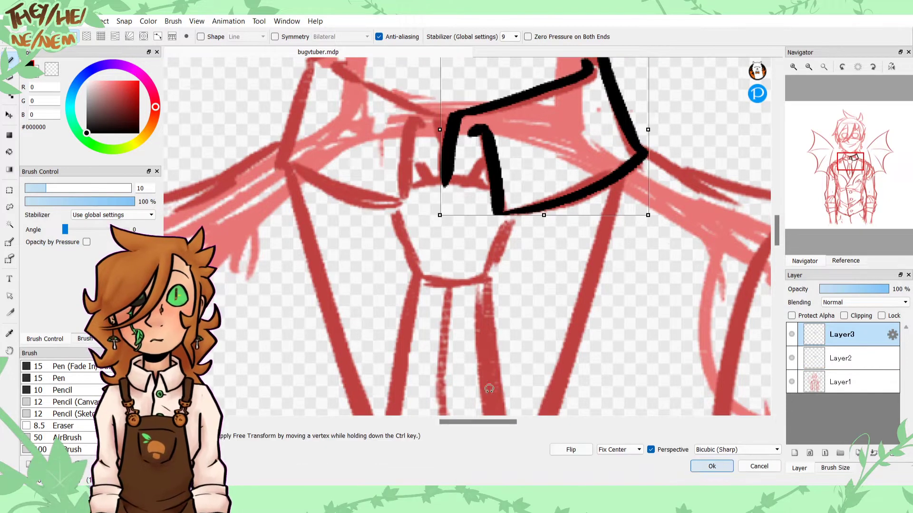
click(571, 449)
click(708, 467)
key(v)
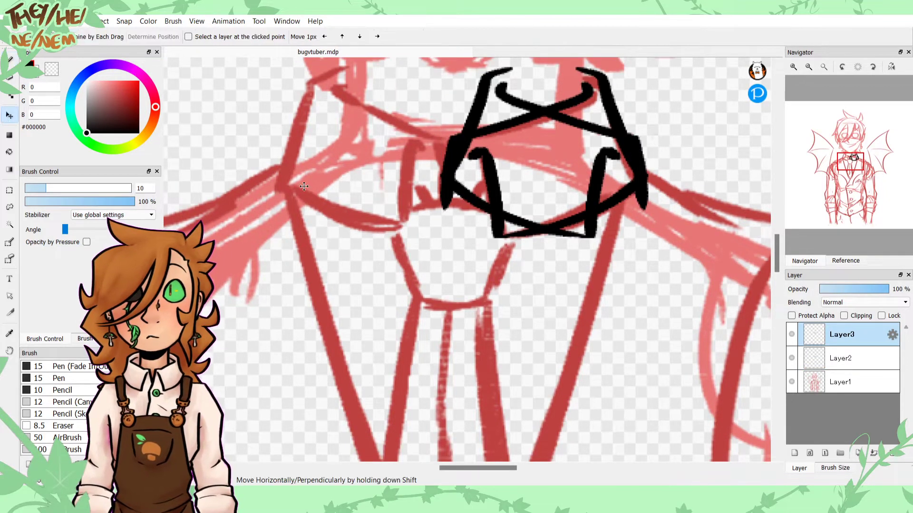
drag(433, 212, 315, 222)
Step: Erase the inner lines hanging from the collar's centre point on Layer3 and Layer2, keeping both collar flaps
click(51, 70)
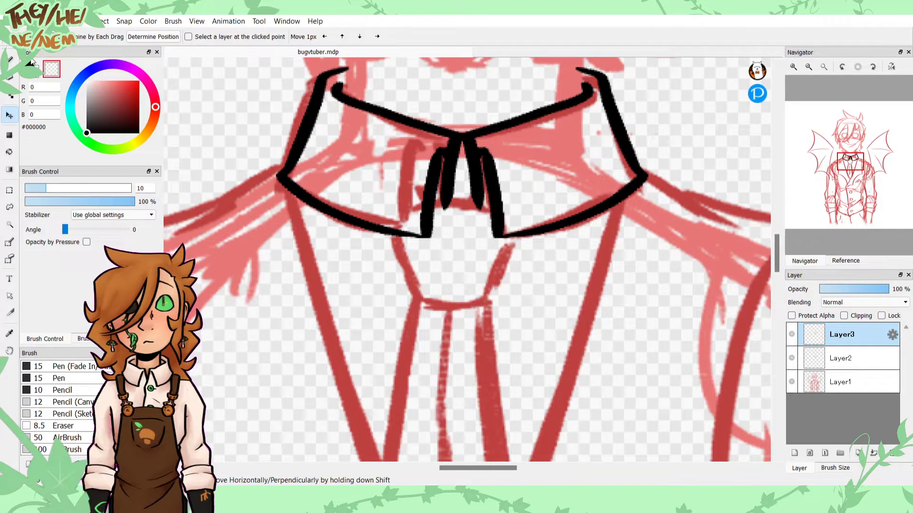
click(31, 66)
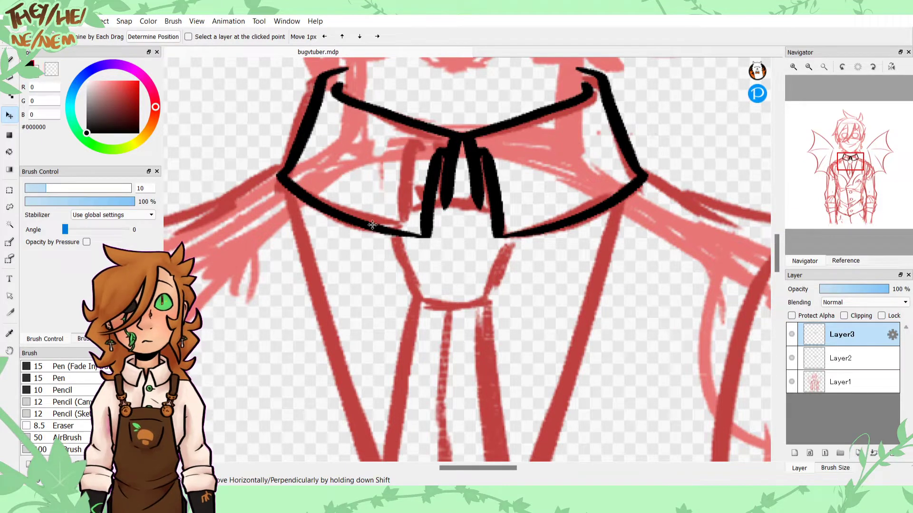
mouse_move(372, 225)
mouse_down()
mouse_move(337, 236)
mouse_move(361, 236)
mouse_up()
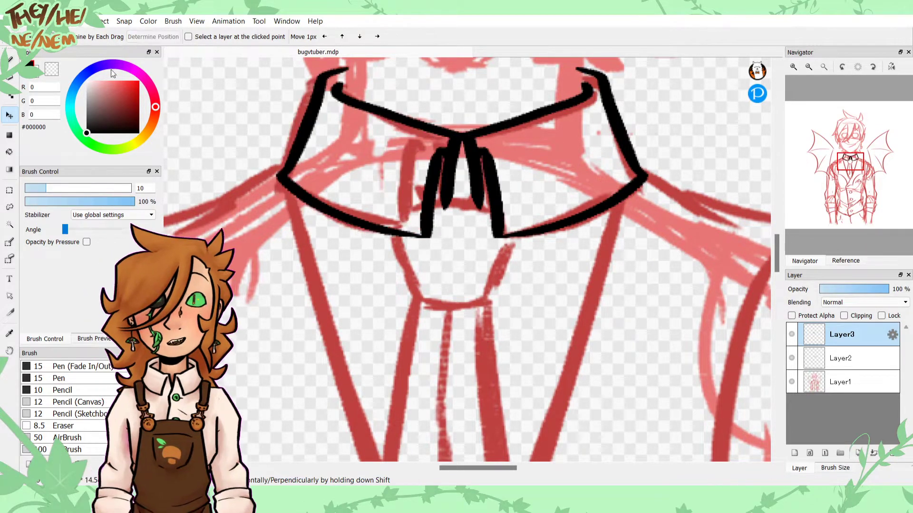
key(b)
click(56, 70)
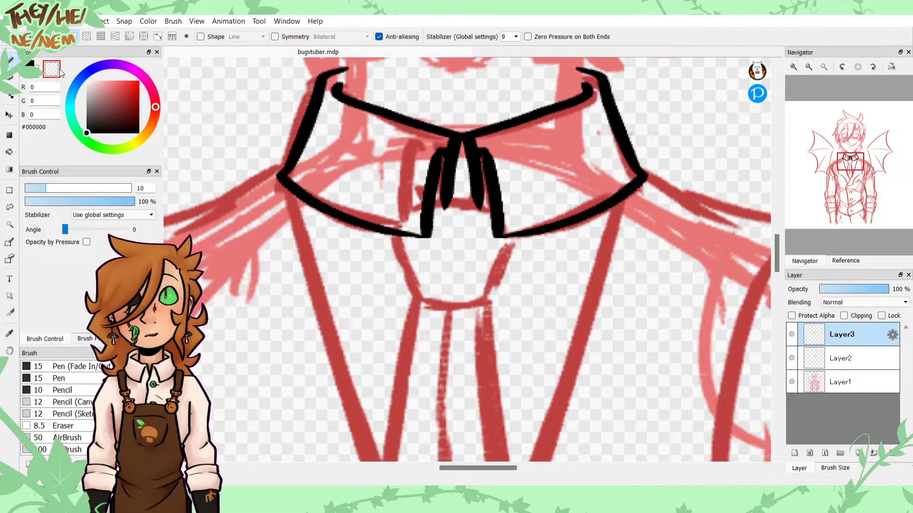
mouse_move(476, 194)
mouse_down()
mouse_move(476, 145)
mouse_move(478, 209)
mouse_up()
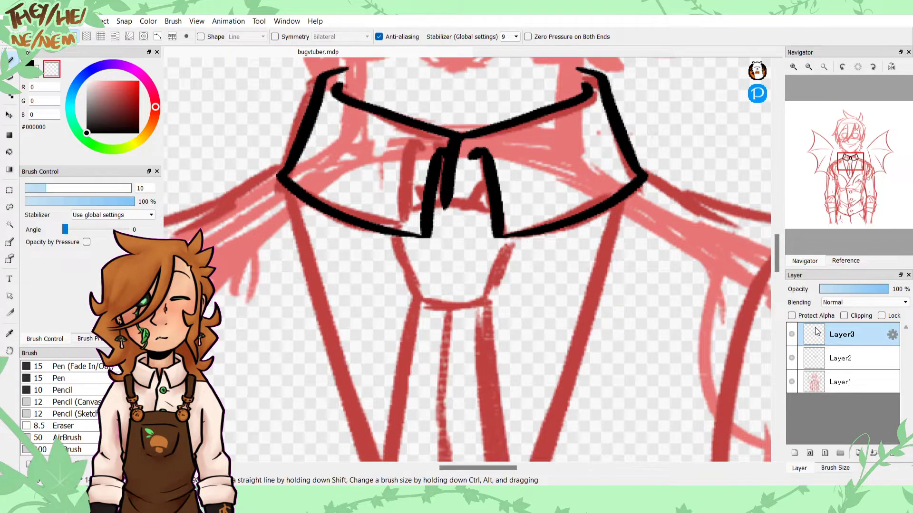
click(816, 358)
drag(441, 157, 456, 203)
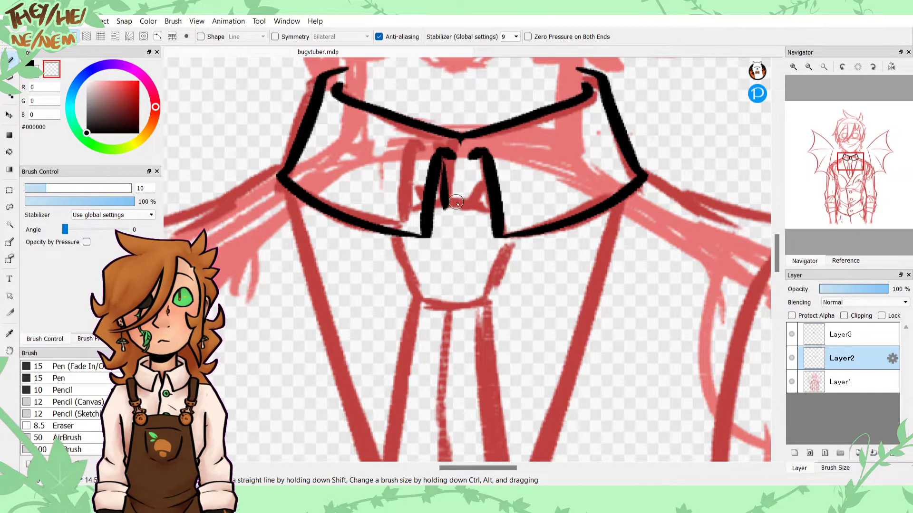
Step: Ink a single black line down from the collar's centre point between the two flaps on Layer2
click(809, 67)
click(809, 67)
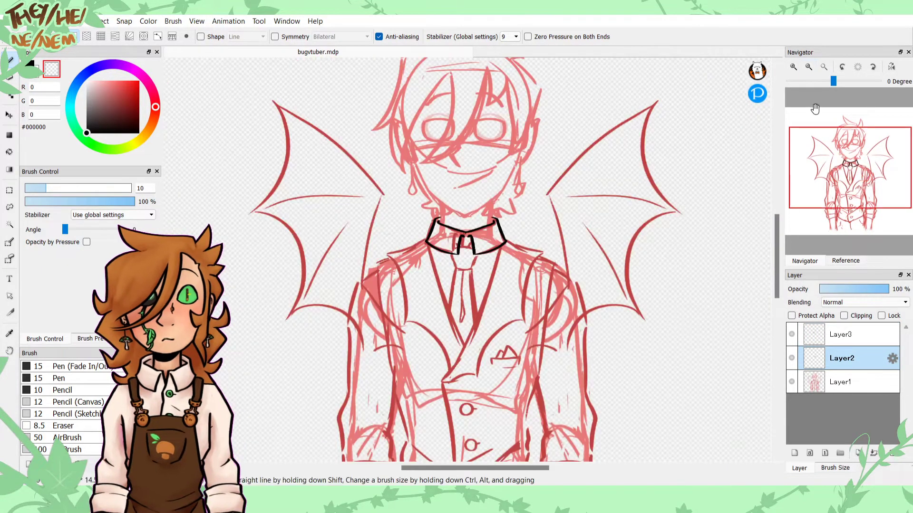
click(793, 67)
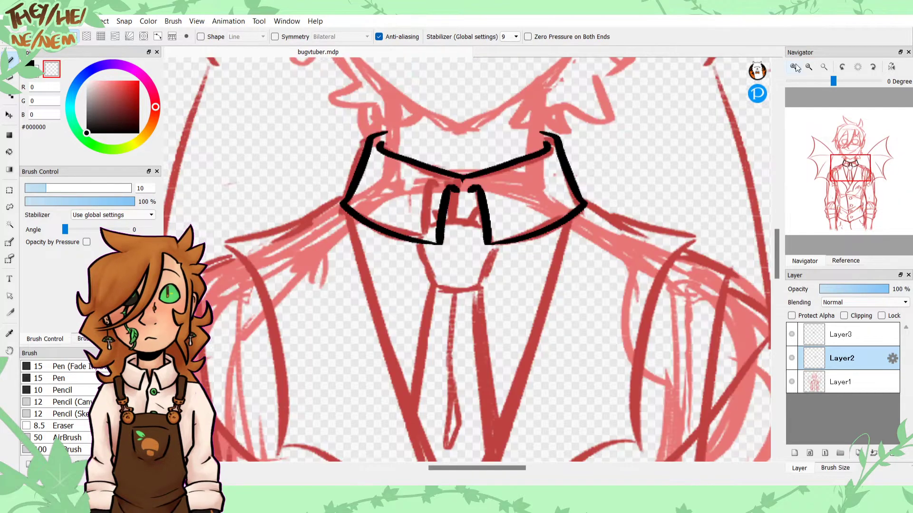
click(794, 67)
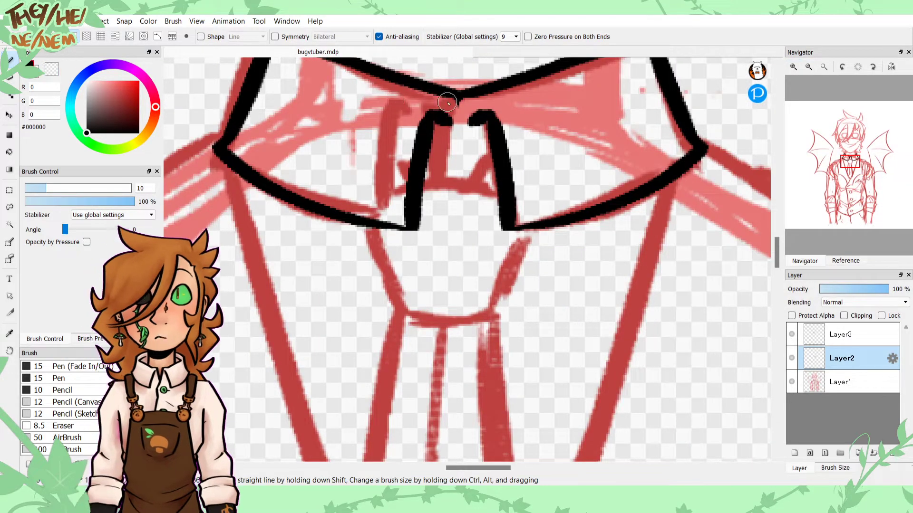
drag(469, 95, 448, 188)
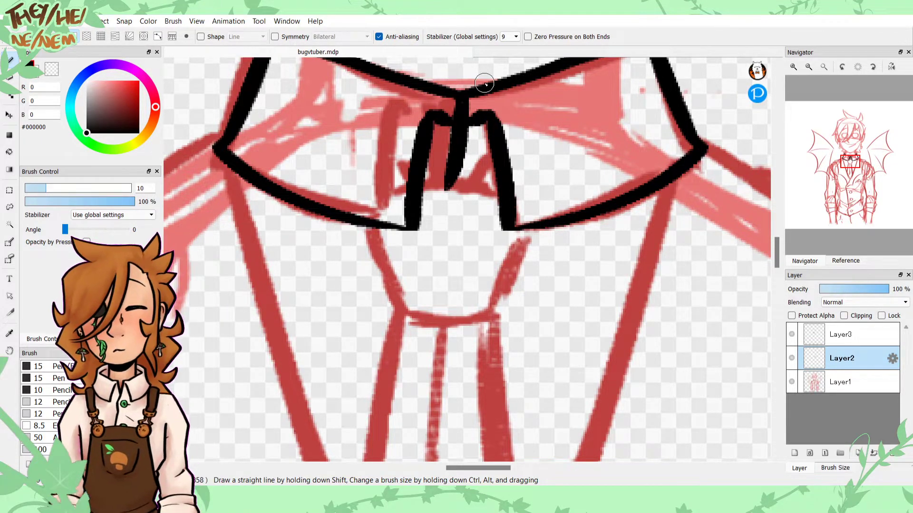
key(ctrl+z)
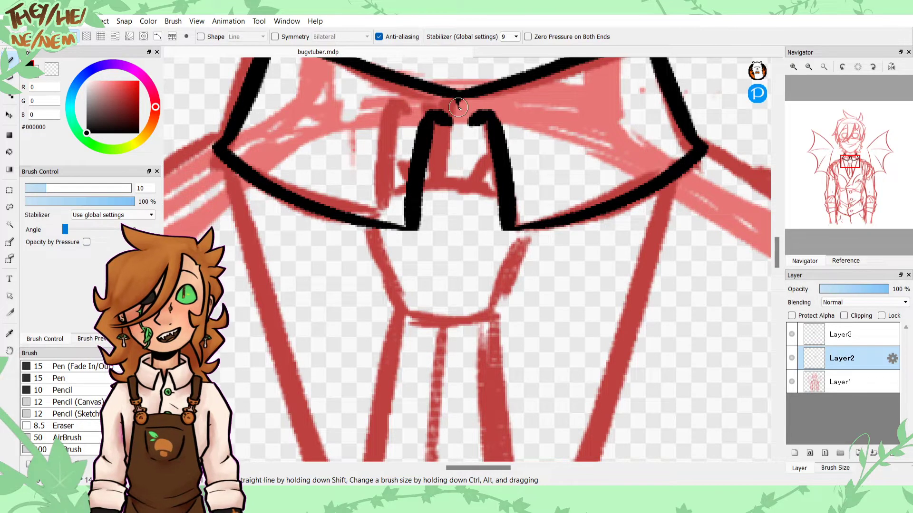
drag(462, 99, 435, 199)
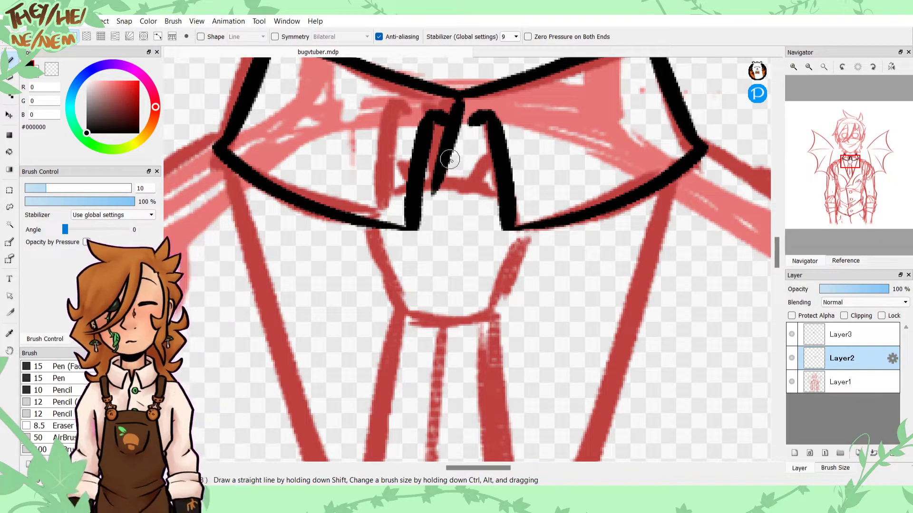
key(ctrl+z)
drag(458, 98, 442, 191)
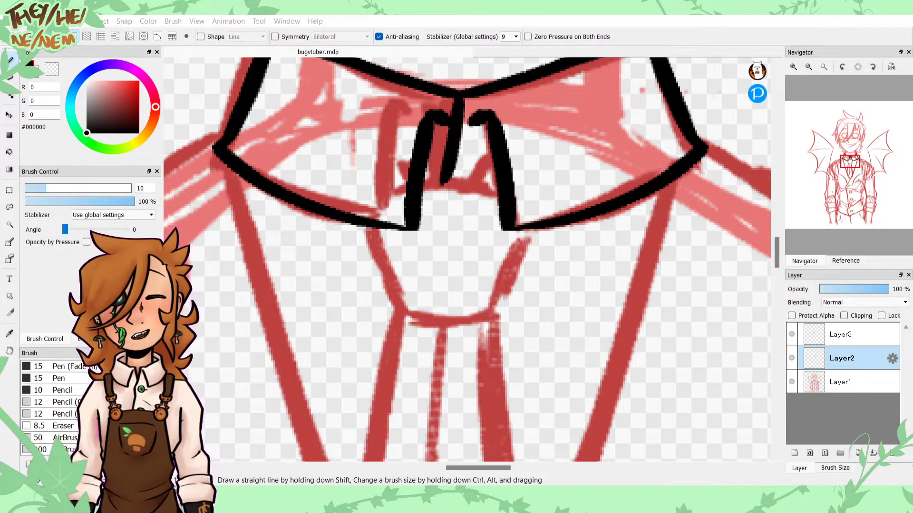
Step: In VTube Studio, turn the tracking camera off and set it to HD User Facing, 640 x 480, 30 FPS, YUY2
double_click(96, 212)
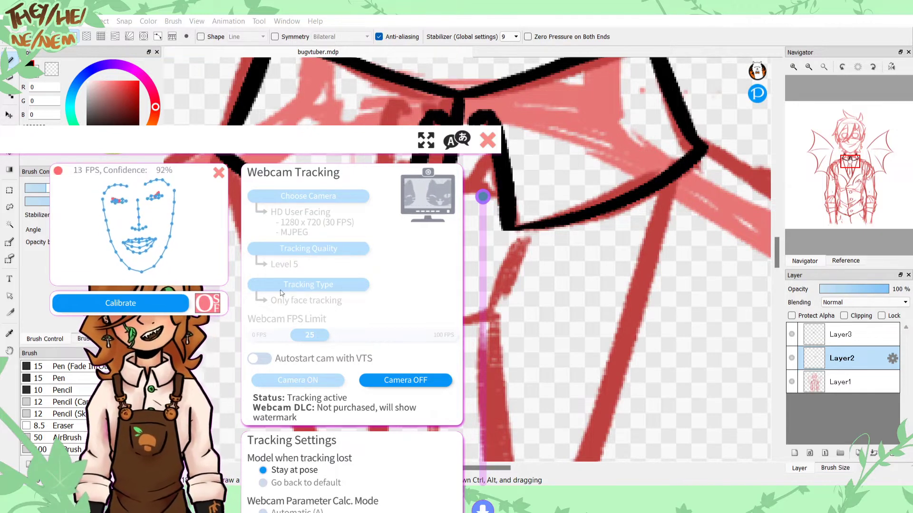
click(402, 380)
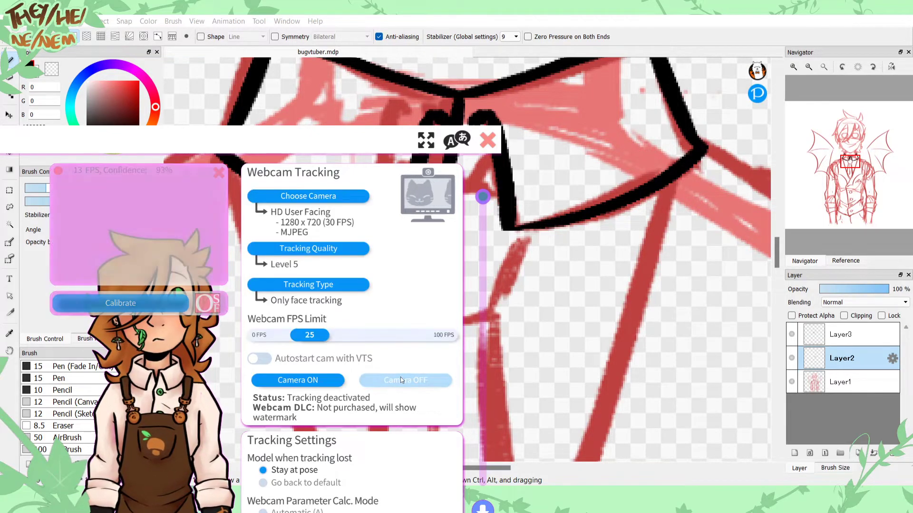
click(306, 197)
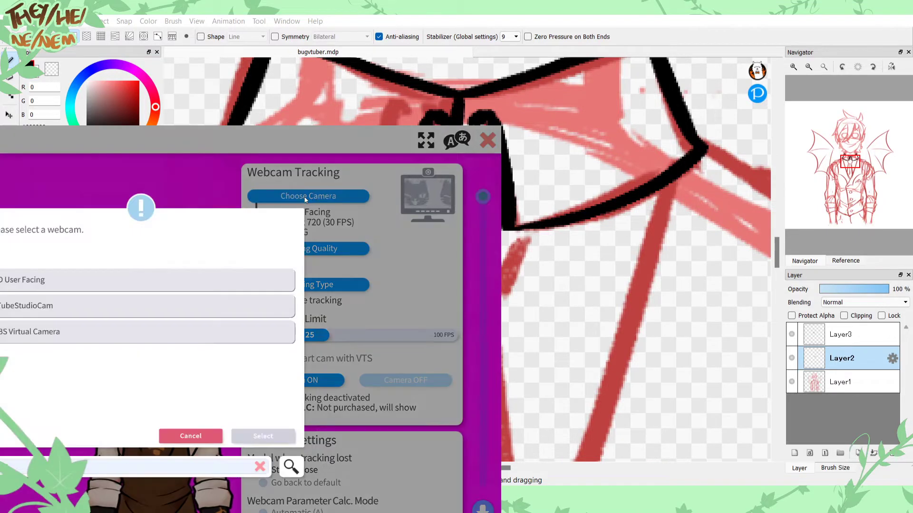
click(125, 287)
click(275, 440)
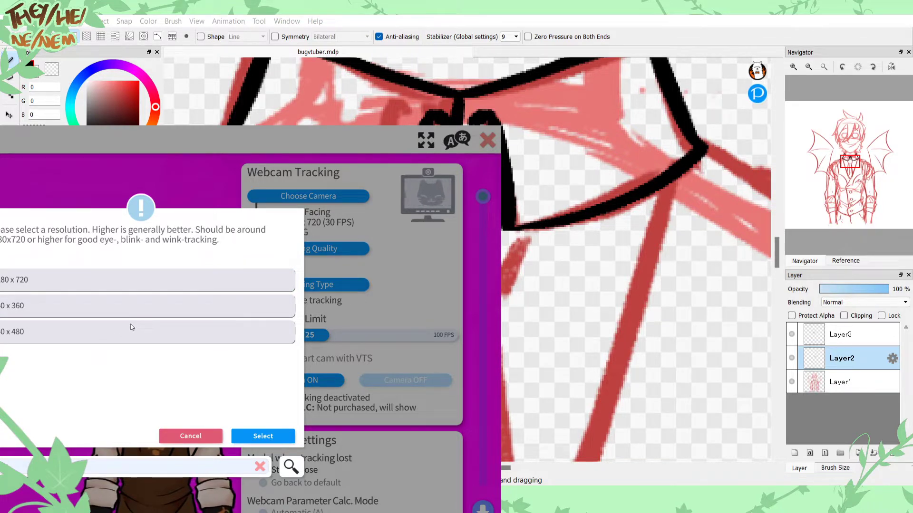
click(275, 439)
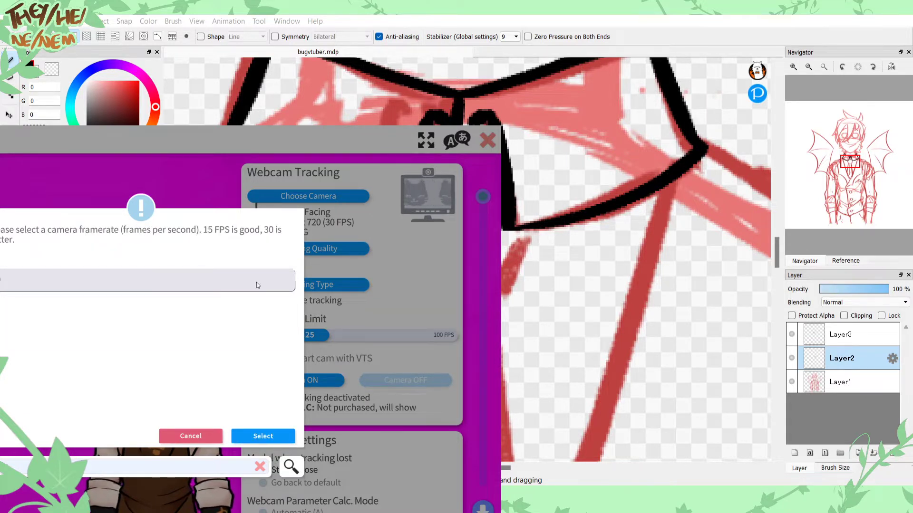
click(256, 285)
click(267, 442)
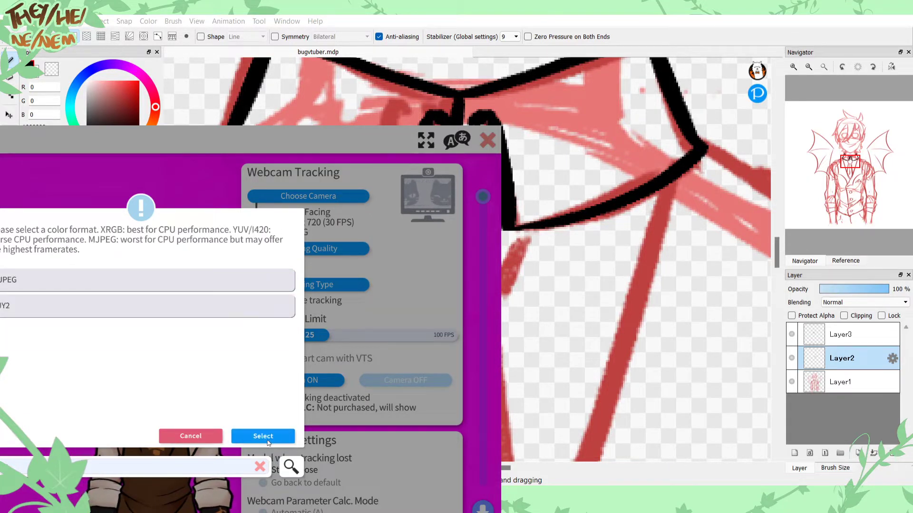
click(129, 315)
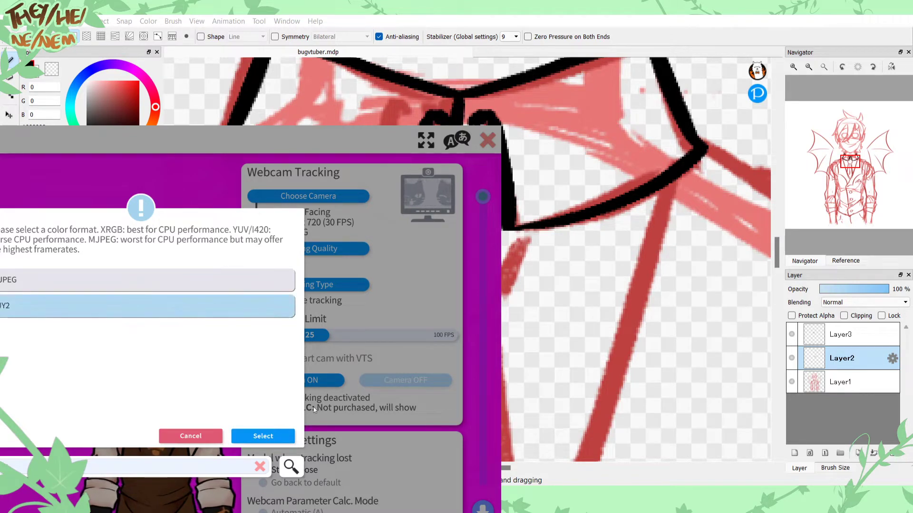
click(265, 437)
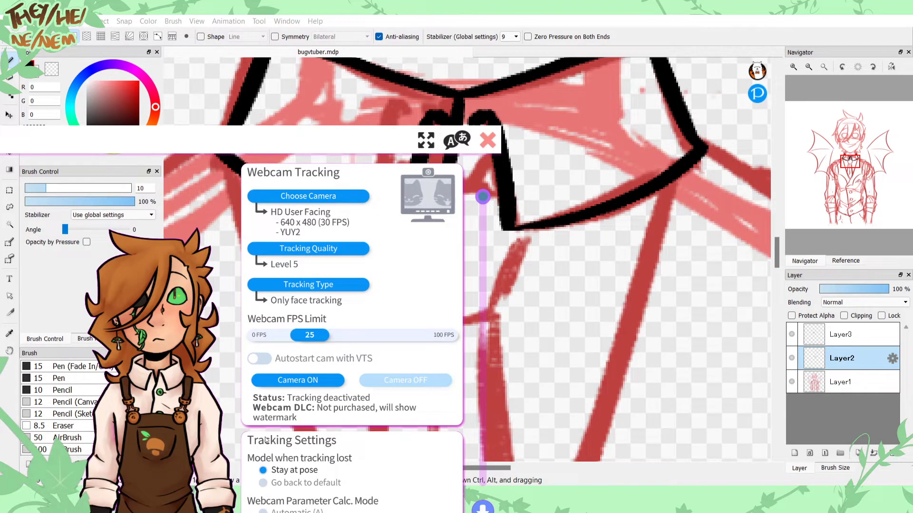
Step: Turn webcam tracking back on, dismiss the calibration notice, and close the tracking preview and settings
click(279, 383)
click(427, 383)
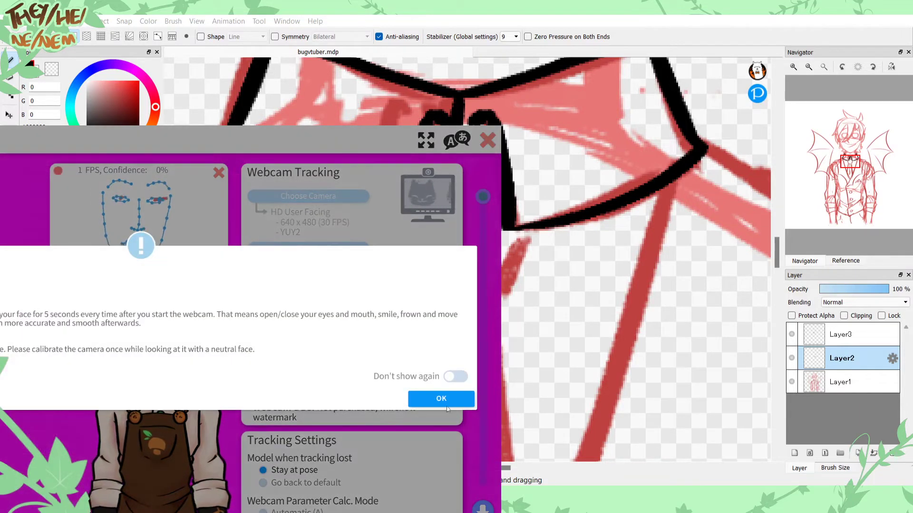
click(443, 402)
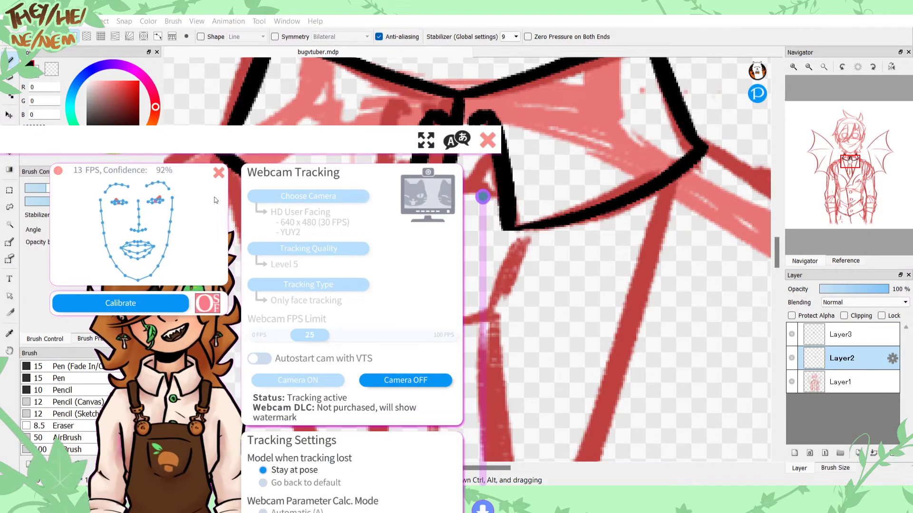
click(219, 172)
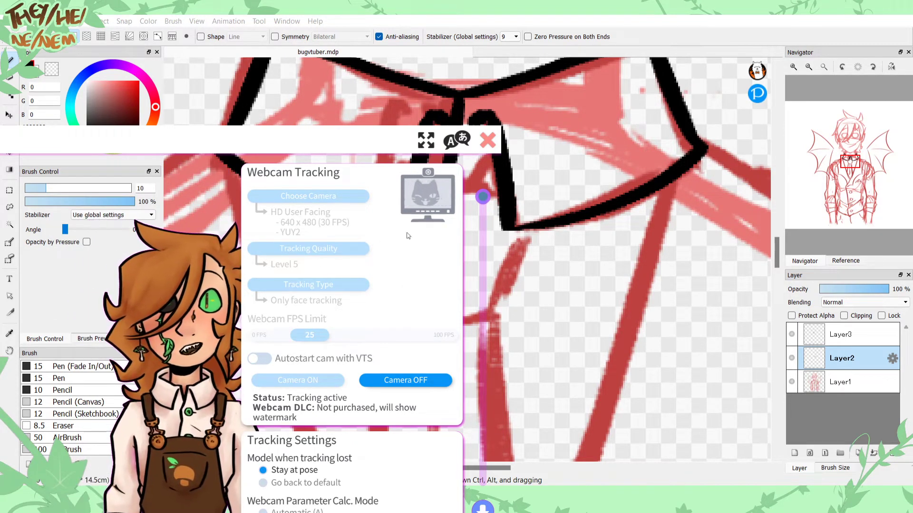
click(485, 142)
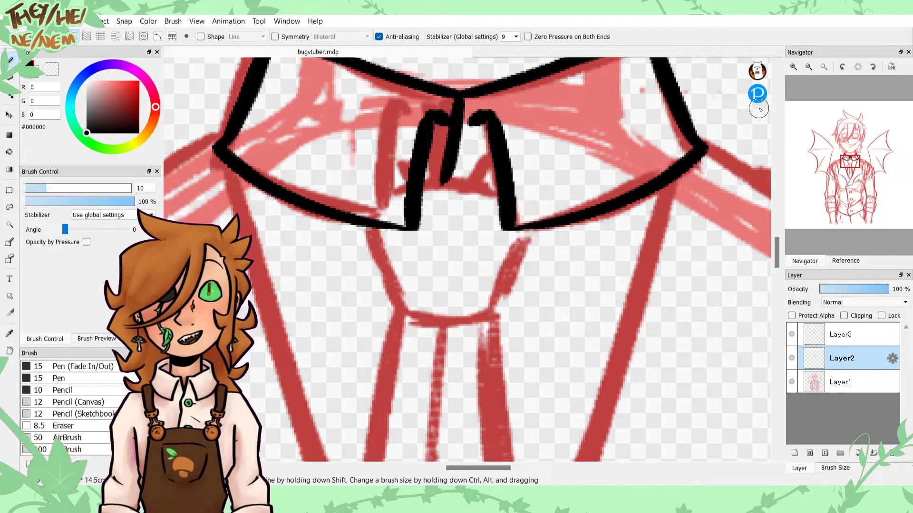
Step: Erase the black centre line between the collar flaps on Layer2, including where it meets the neckline
click(810, 70)
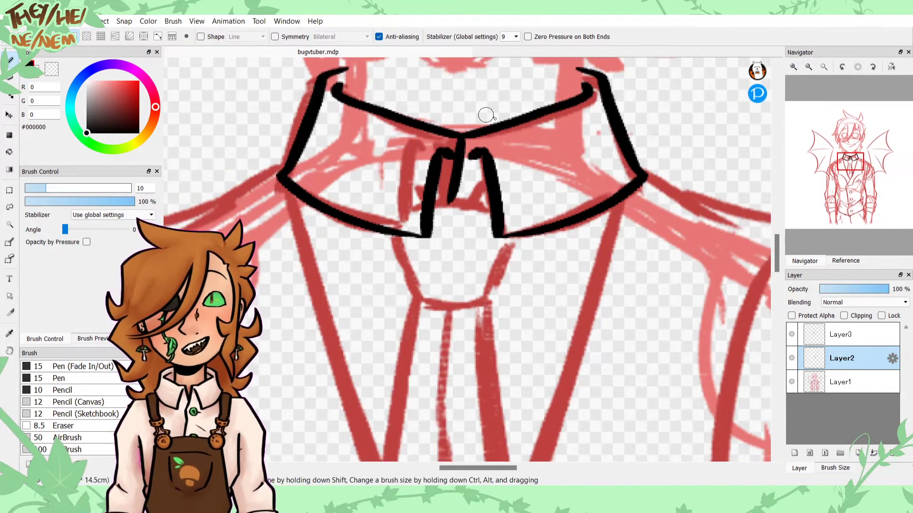
click(51, 68)
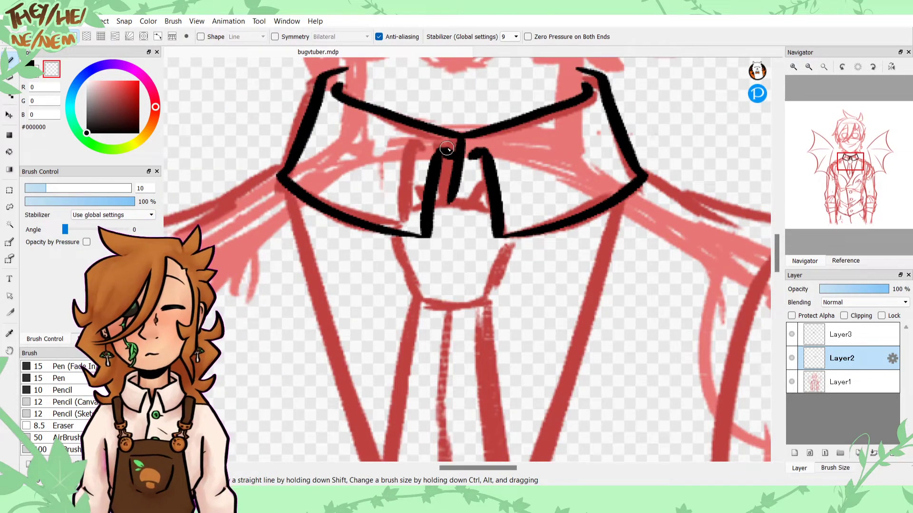
mouse_move(454, 162)
mouse_down()
mouse_move(461, 135)
mouse_move(454, 209)
mouse_move(451, 186)
mouse_move(457, 201)
mouse_up()
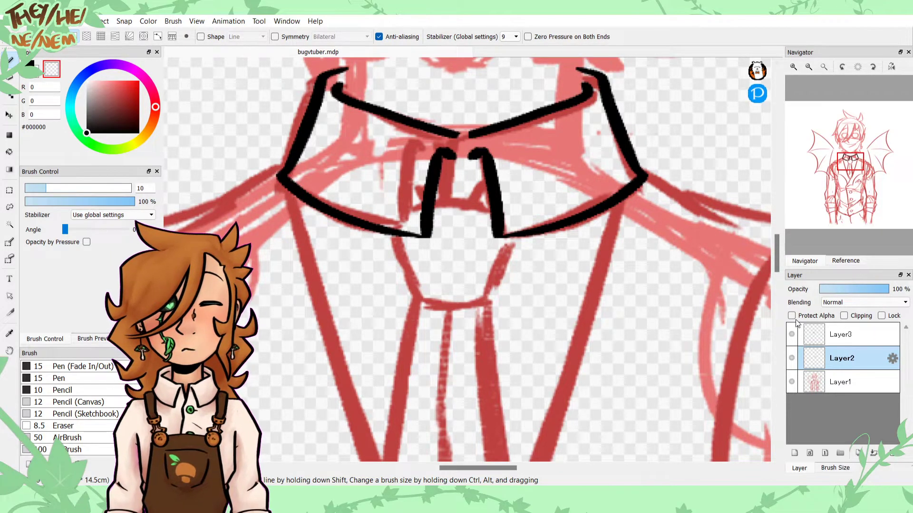
Step: Move the collar halves on Layer2 and Layer3 slightly apart to open a gap at the centre
click(9, 115)
drag(481, 224, 489, 224)
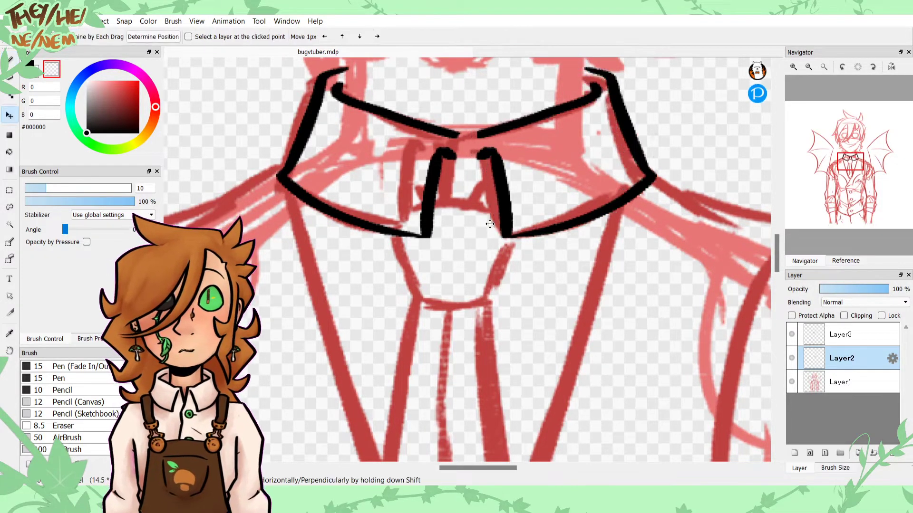
click(841, 334)
drag(407, 201, 388, 196)
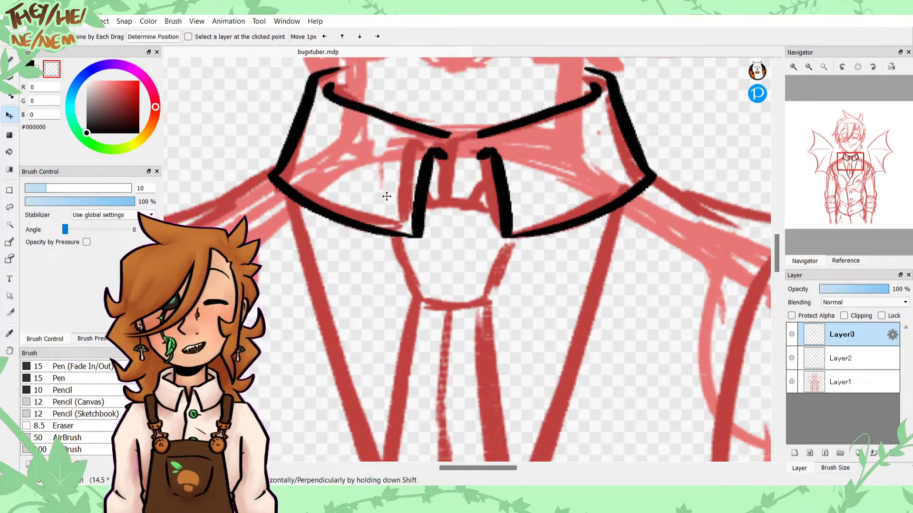
Step: Ink the collar's overlapping centre closure in black on Layer2 with a long diagonal and a short joining stroke, and make Layer3 active
click(29, 64)
key(b)
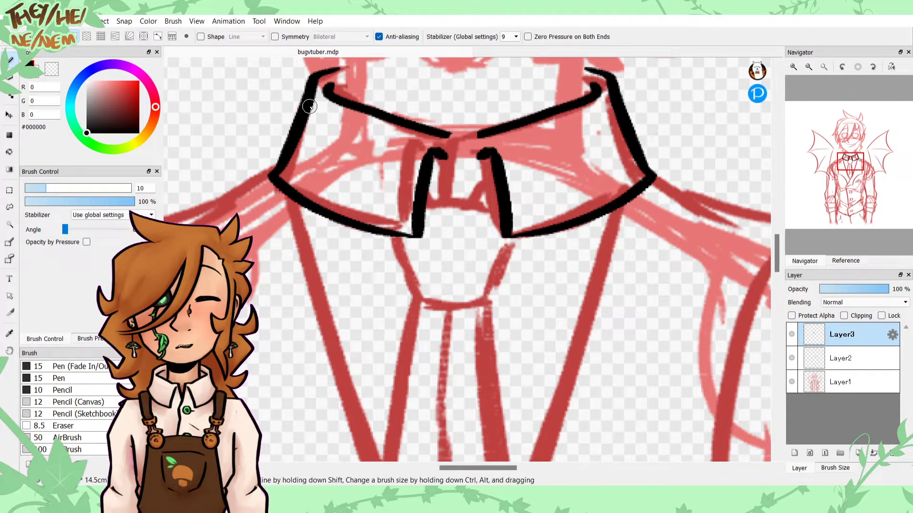
click(816, 361)
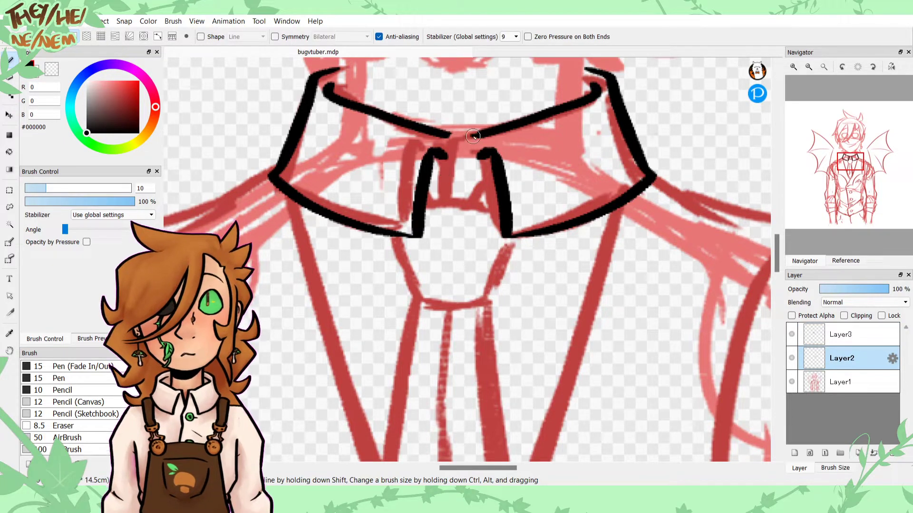
drag(473, 136, 437, 207)
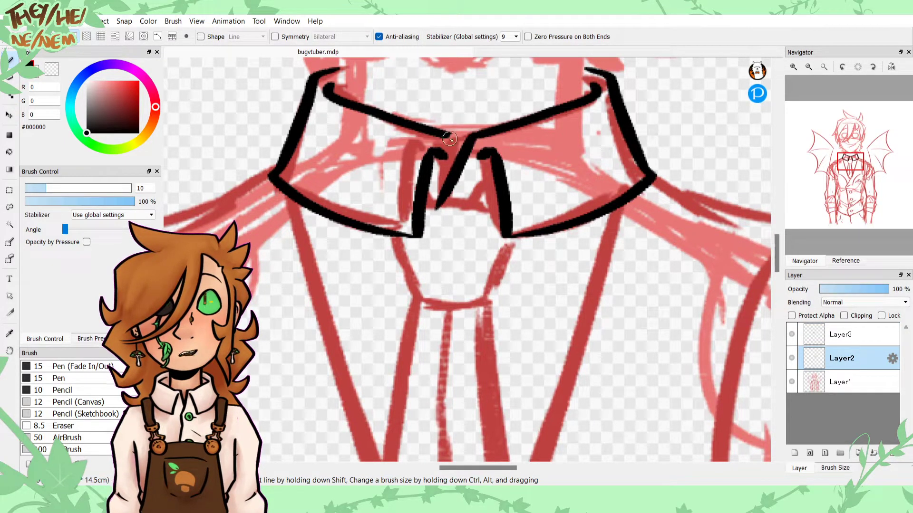
drag(449, 138, 456, 165)
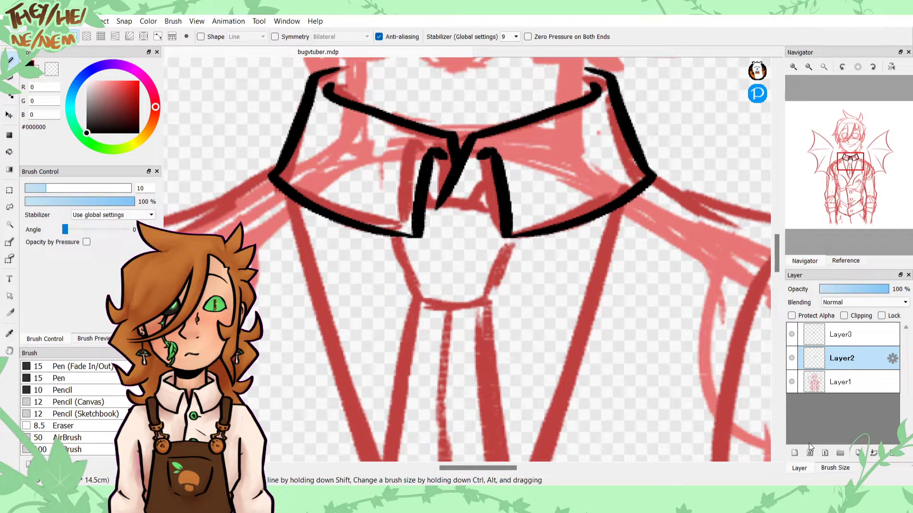
click(848, 335)
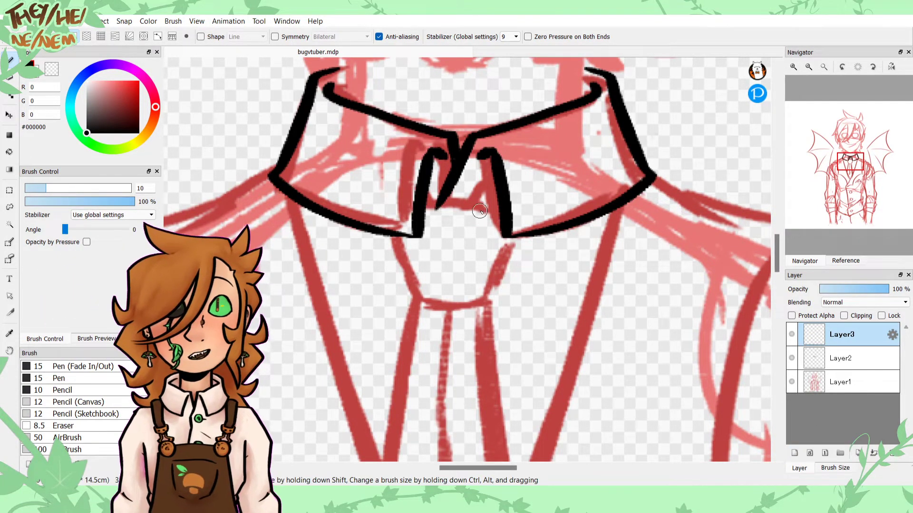
drag(497, 203, 444, 189)
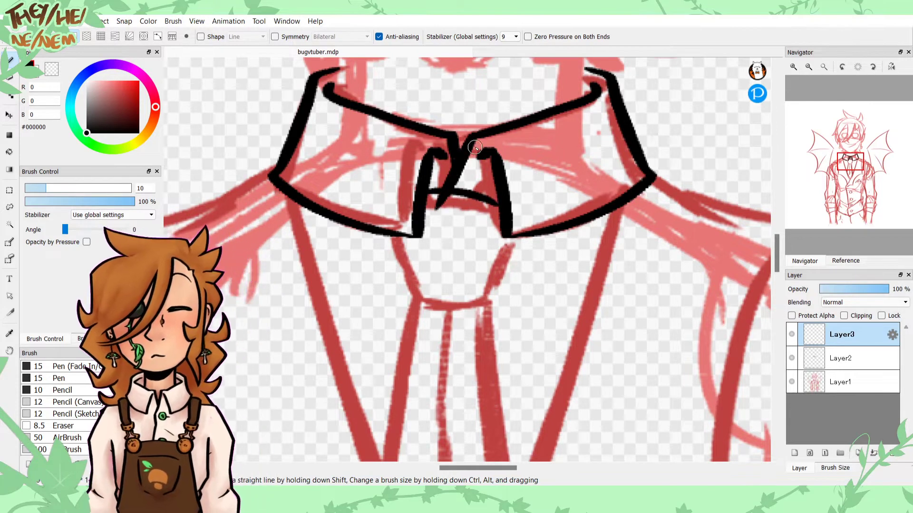
key(ctrl+z)
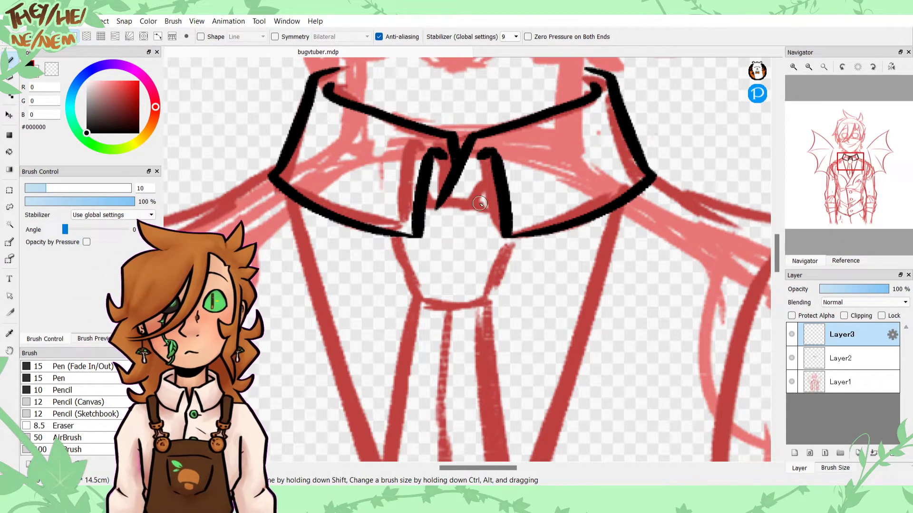
drag(497, 209, 444, 195)
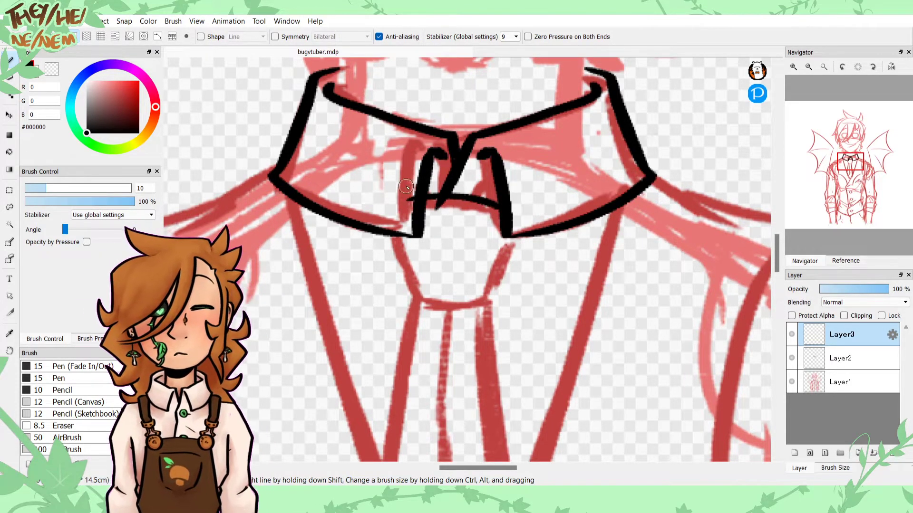
key(ctrl+z)
Step: Ink the tie knot in black on Layer3: the curved line between the collar flaps, short creases above it, and the tapered knot outline below
drag(500, 205, 418, 209)
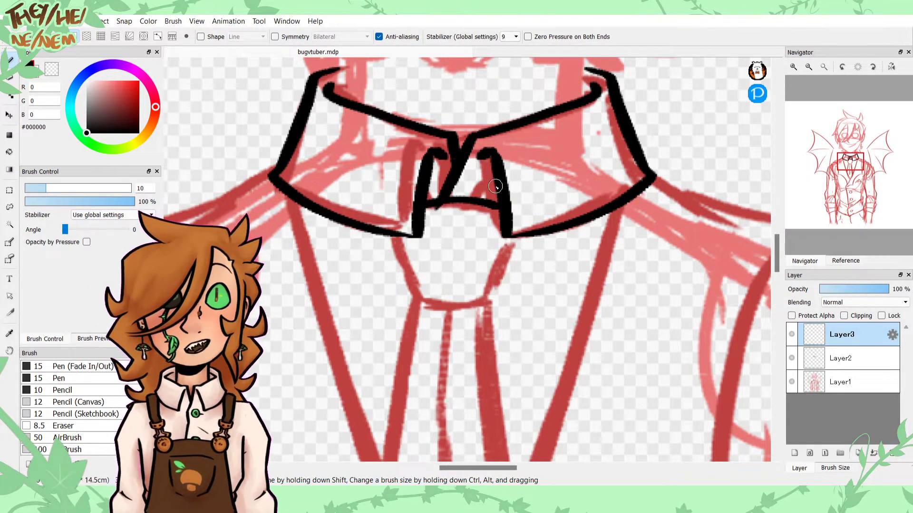
drag(495, 187, 475, 194)
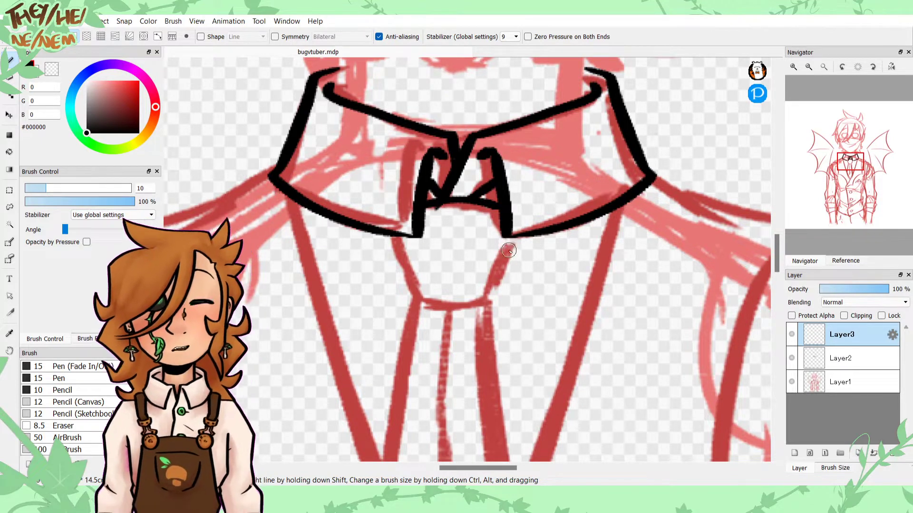
drag(515, 236, 475, 299)
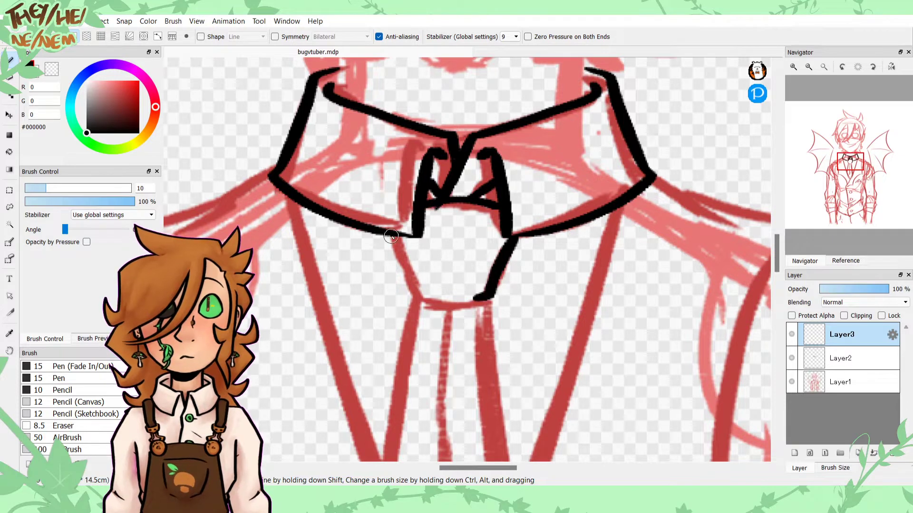
mouse_move(387, 235)
mouse_down()
mouse_move(406, 294)
mouse_move(486, 298)
mouse_up()
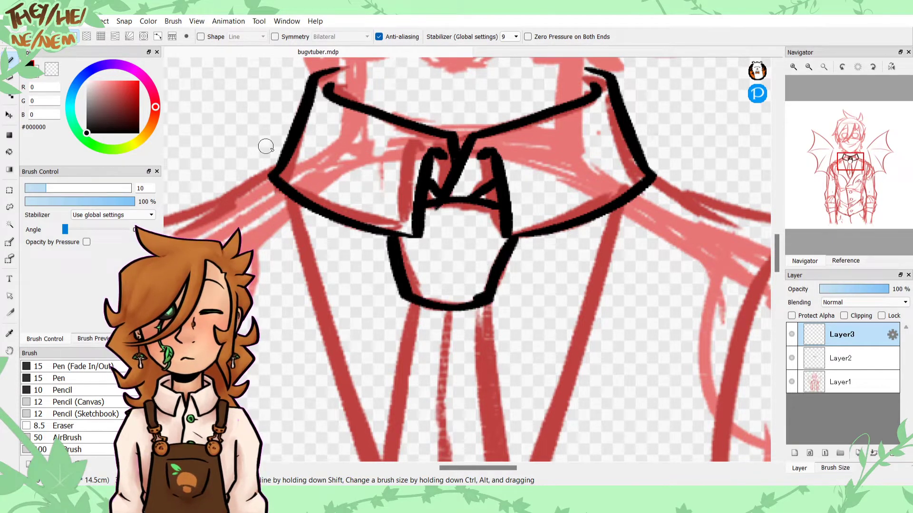
click(52, 69)
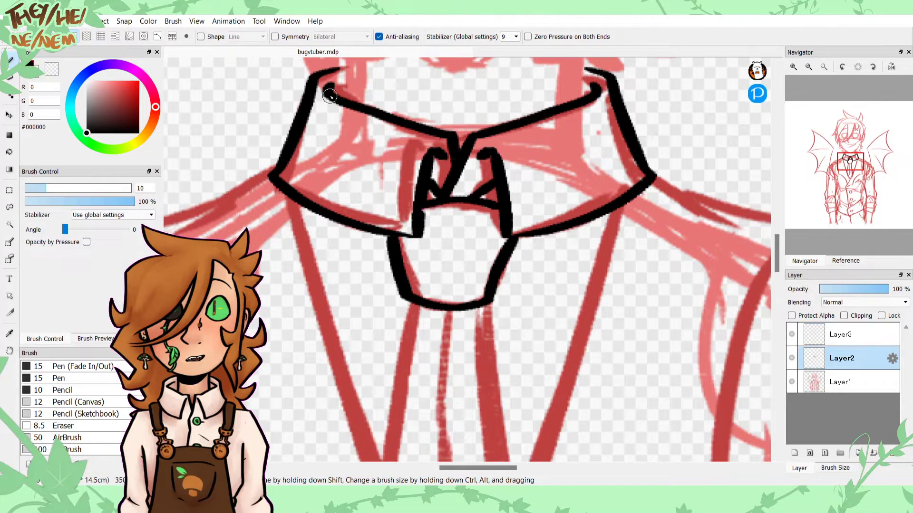
click(808, 67)
click(808, 67)
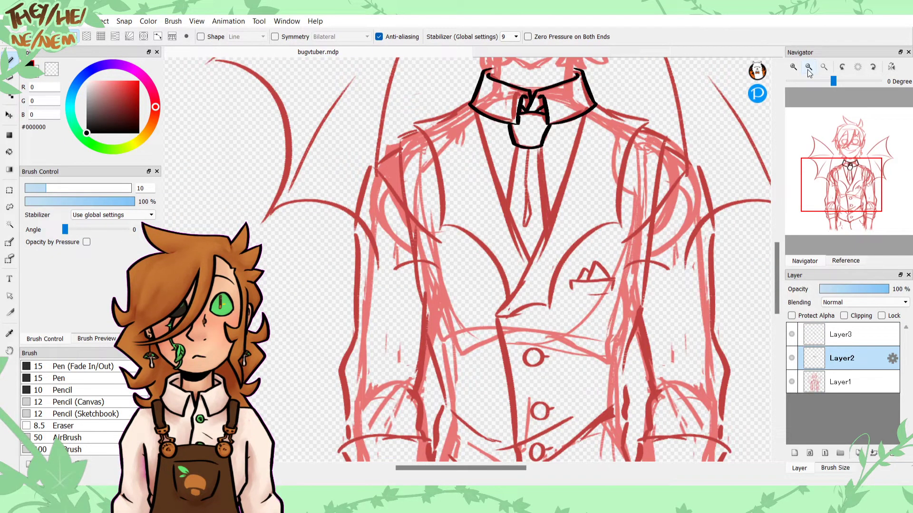
click(846, 175)
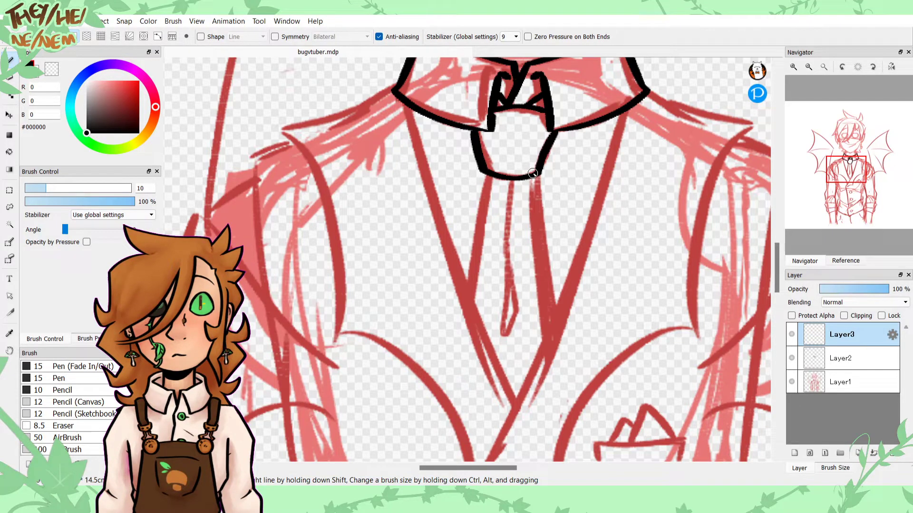
click(849, 158)
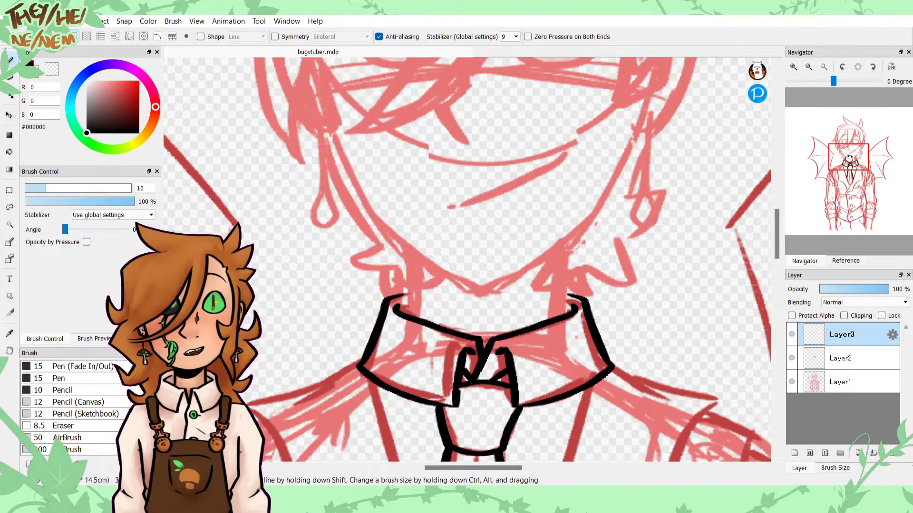
drag(849, 158, 849, 165)
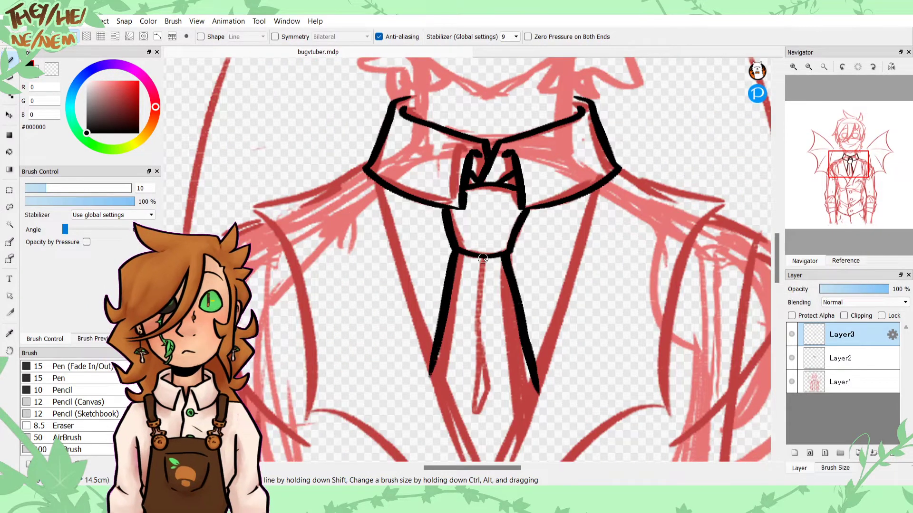
drag(481, 259, 480, 328)
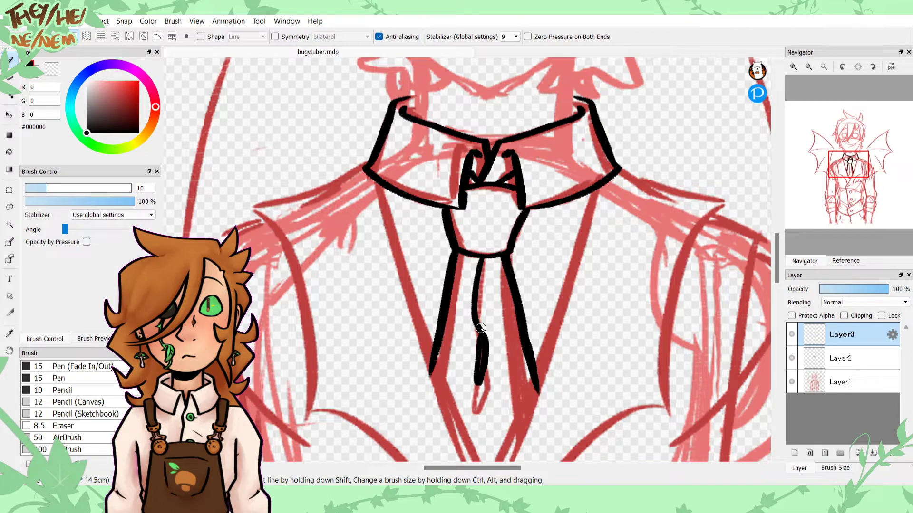
key(ctrl+z)
key(ctrl+z)
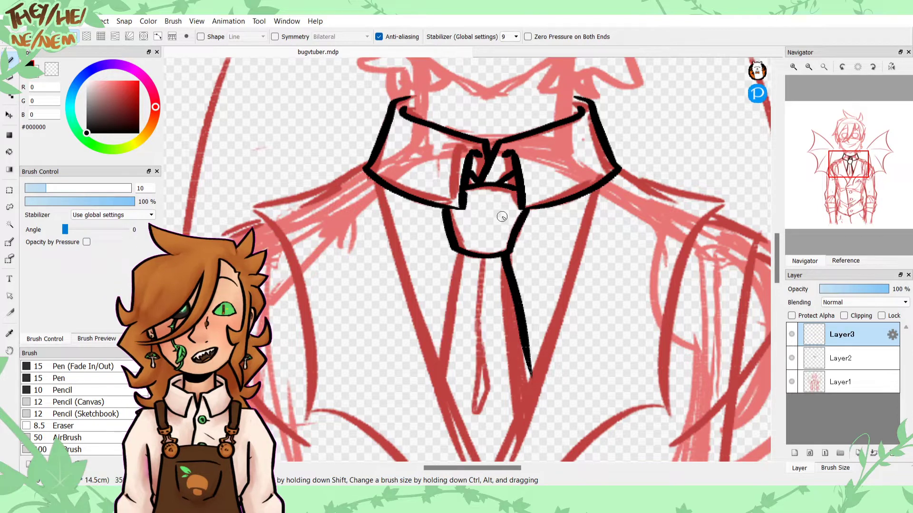
key(ctrl+z)
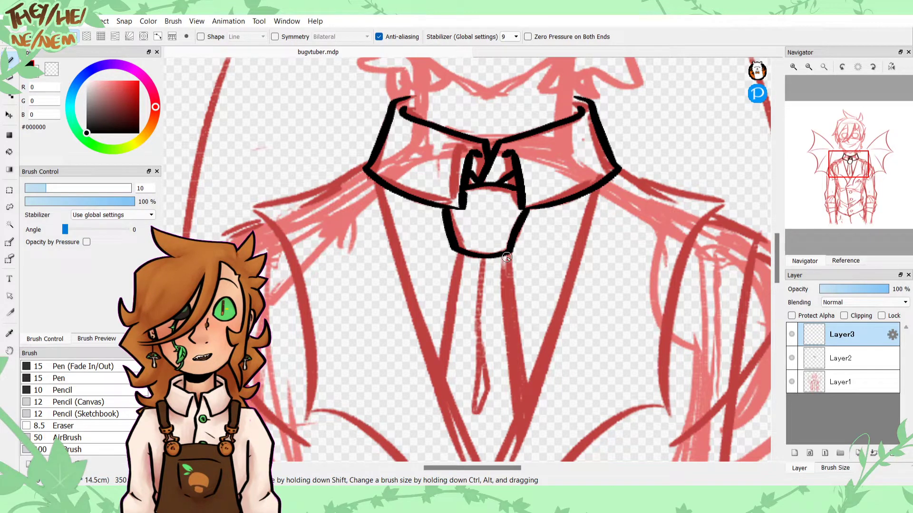
drag(506, 257, 539, 398)
drag(454, 254, 422, 372)
key(ctrl+z)
key(ctrl+z)
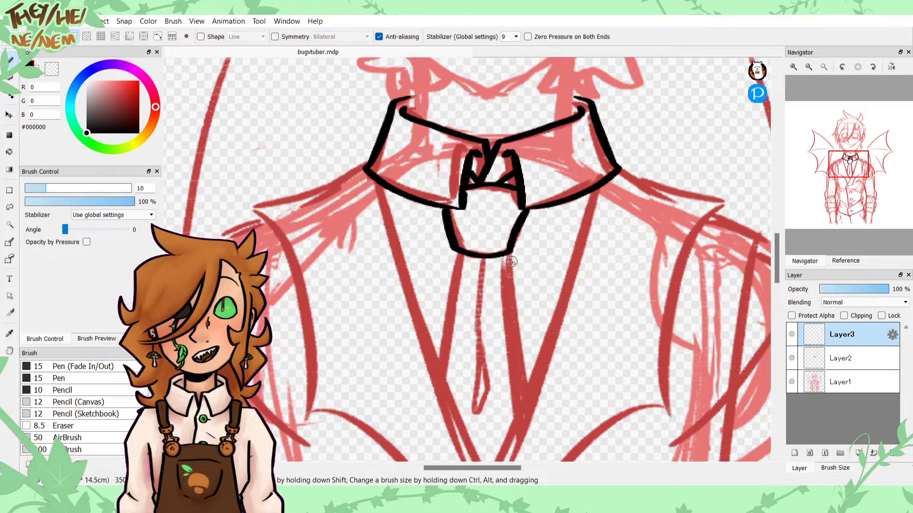
Step: Ink the tie's two widening side edges and a centre fold line ending in a narrow loop, all hanging below the knot
drag(506, 257, 536, 418)
mouse_move(456, 254)
mouse_down()
mouse_move(435, 392)
mouse_move(472, 350)
mouse_move(483, 388)
mouse_move(474, 354)
mouse_up()
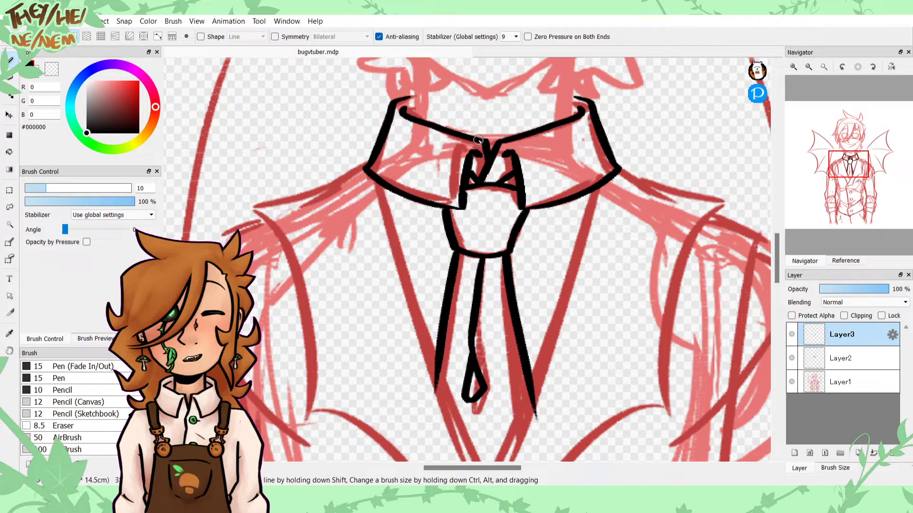
key(ctrl+z)
key(ctrl+z)
mouse_move(481, 333)
mouse_down()
mouse_move(476, 380)
mouse_move(478, 328)
mouse_up()
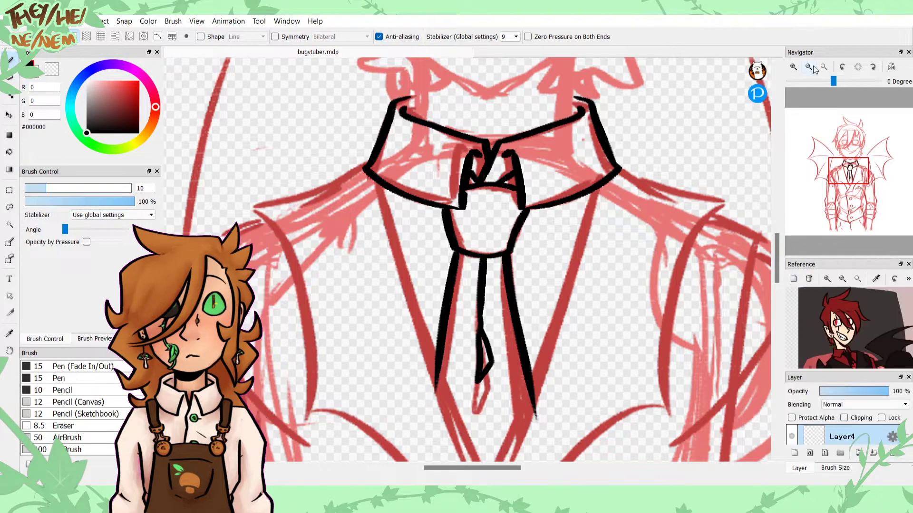
Step: Group the Reference panel with the Navigator again and show the Navigator
drag(813, 53, 814, 122)
click(804, 261)
click(809, 68)
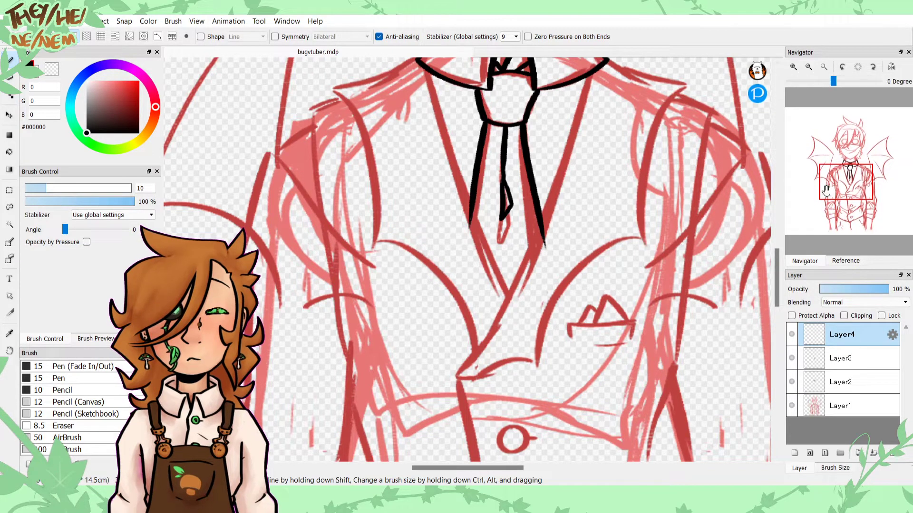
Step: Ink the right-hand lapel's inner edge on Layer4 from the collar across the chest to the jacket closure, with a short corner stroke
drag(846, 174, 848, 173)
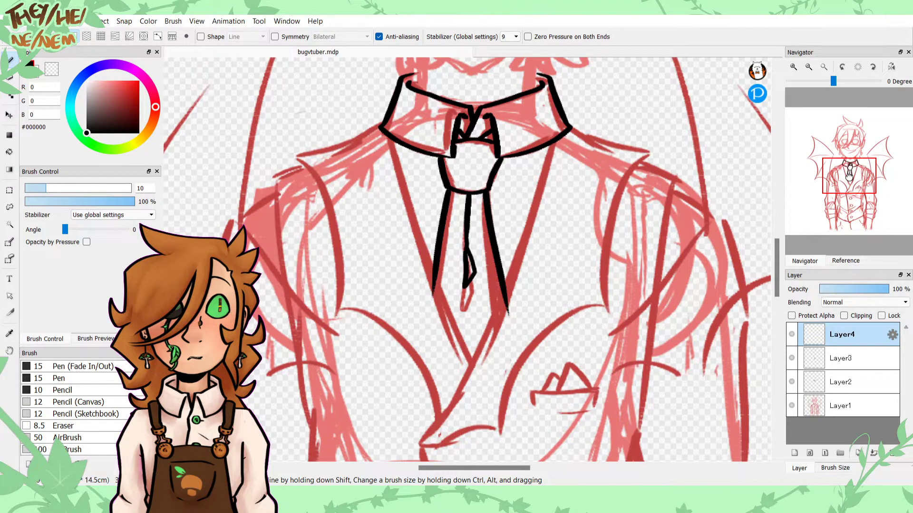
scroll(524, 147, down, 2)
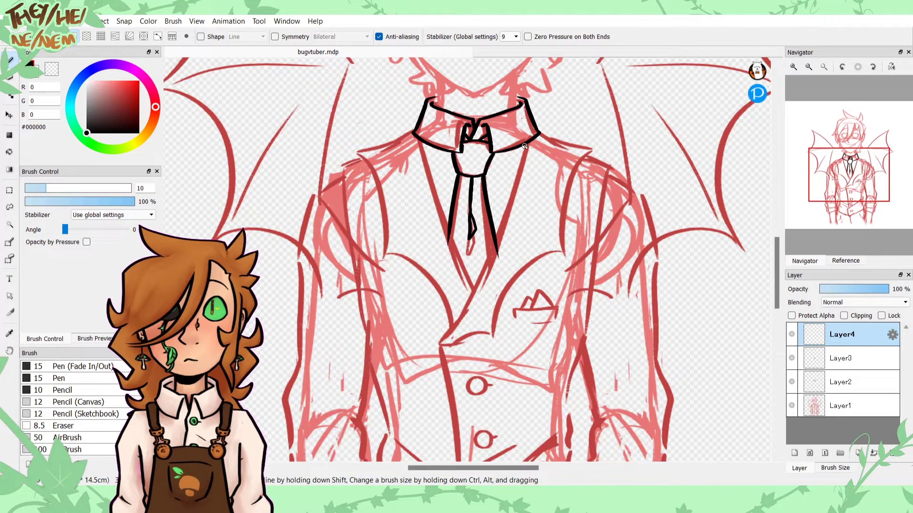
drag(525, 146, 455, 331)
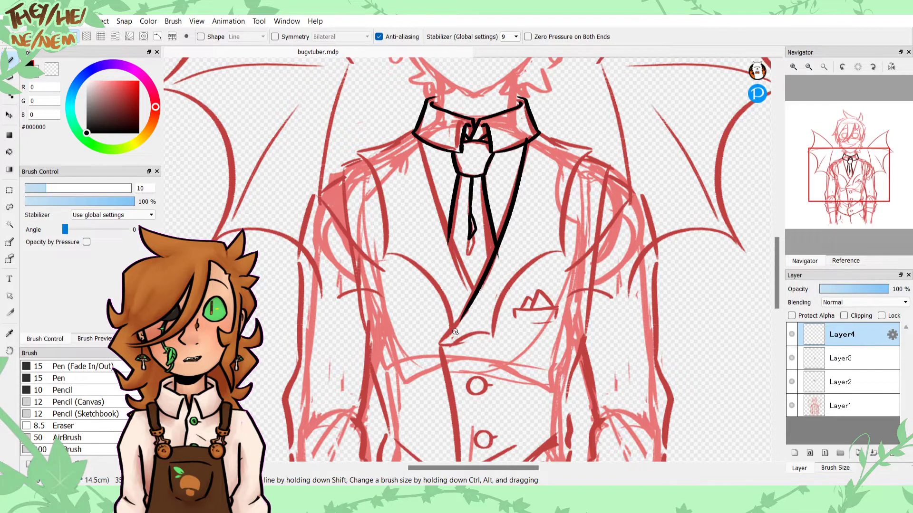
drag(455, 331, 444, 351)
Step: Ink the right-hand lapel's outer outline on Layer4, along the shoulder to a point, down to the notch, and back to the jacket closure
click(793, 66)
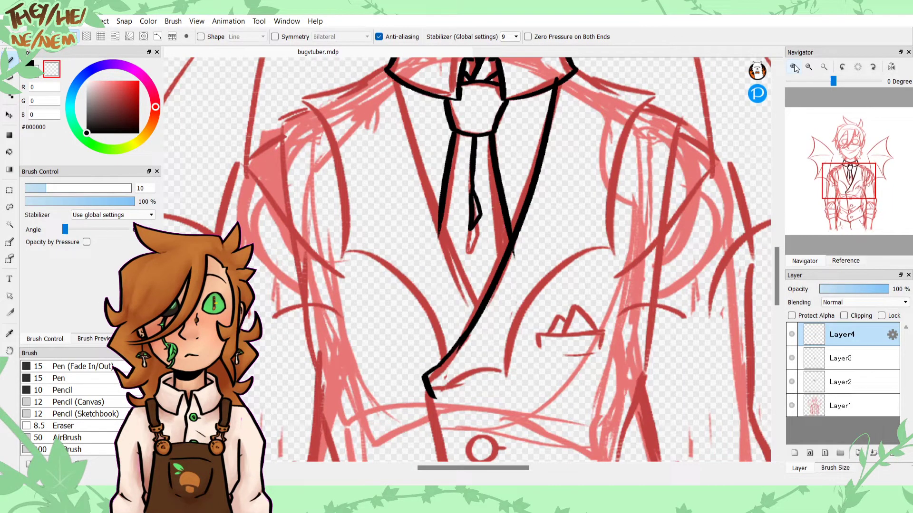
click(793, 67)
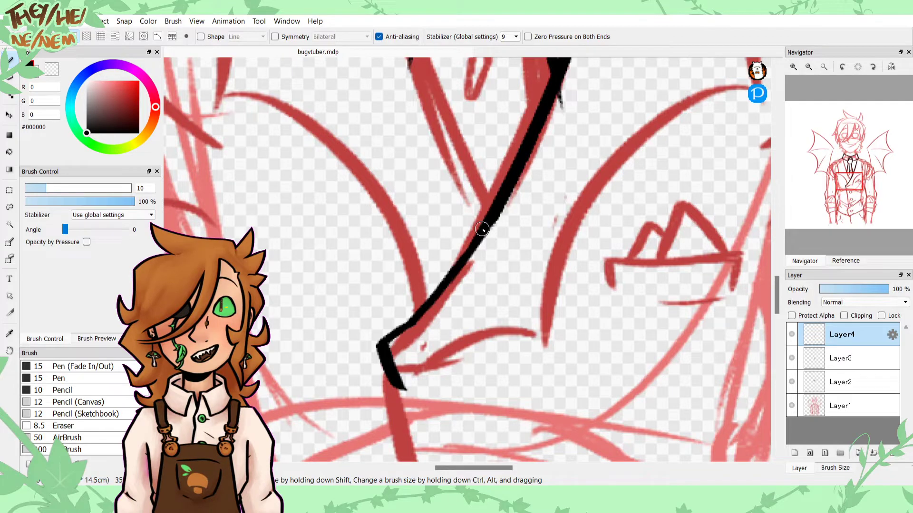
click(813, 67)
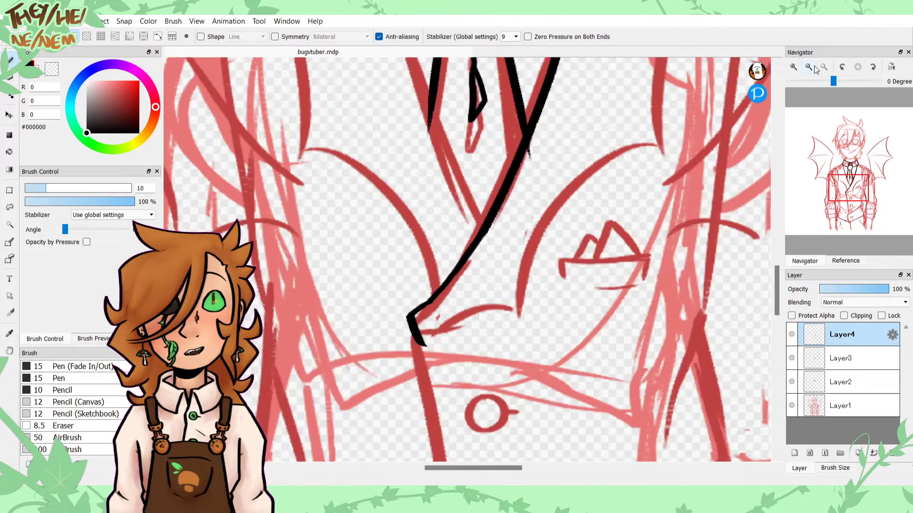
click(814, 69)
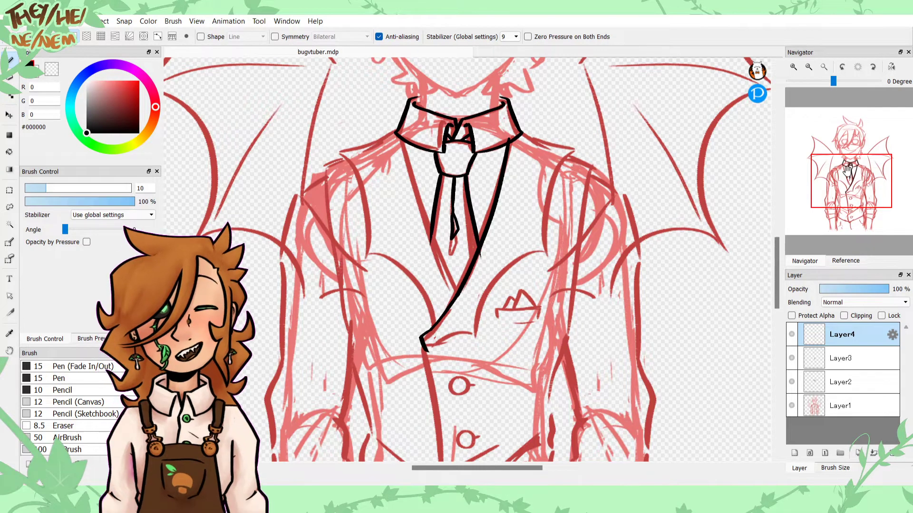
click(797, 70)
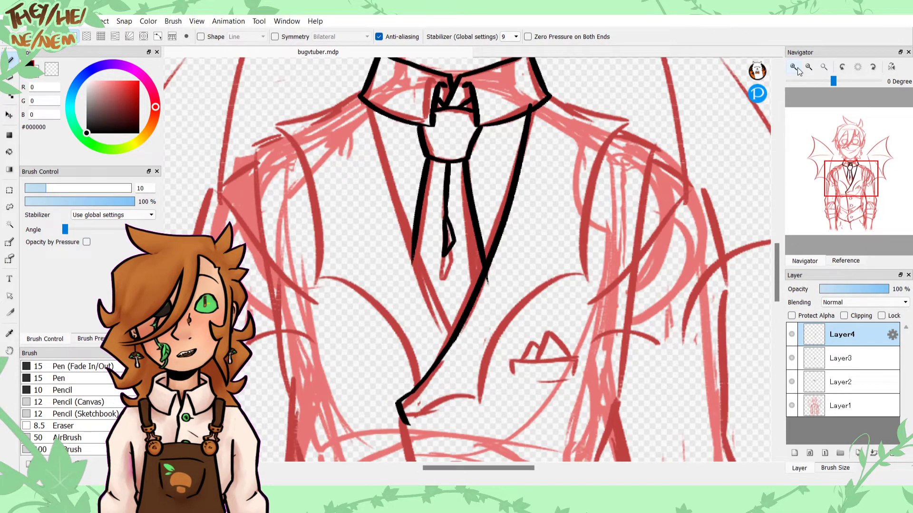
drag(547, 100, 626, 128)
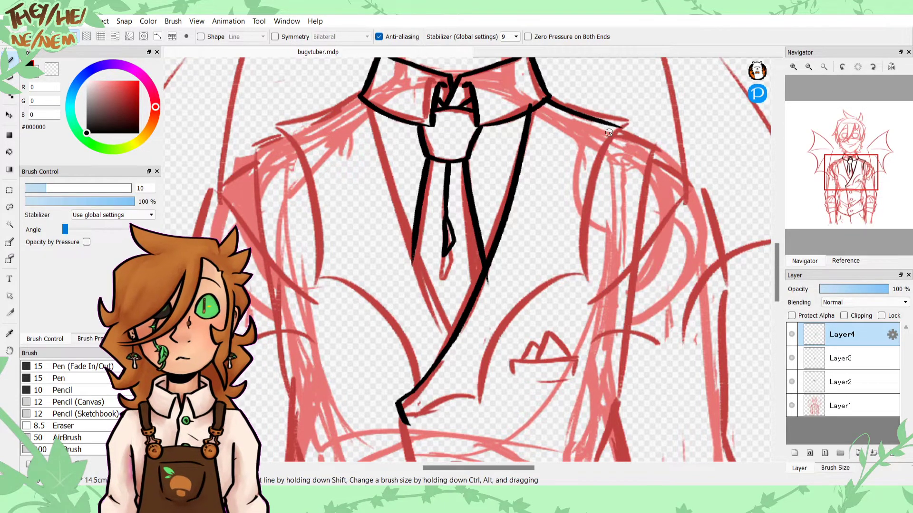
key(ctrl+z)
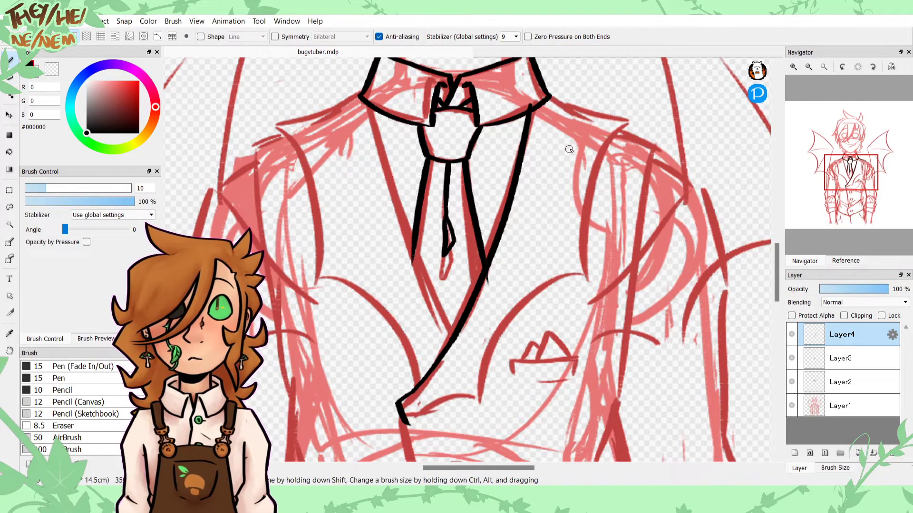
mouse_move(543, 90)
mouse_down()
mouse_move(636, 120)
mouse_move(579, 252)
mouse_move(579, 292)
mouse_move(488, 379)
mouse_move(409, 413)
mouse_up()
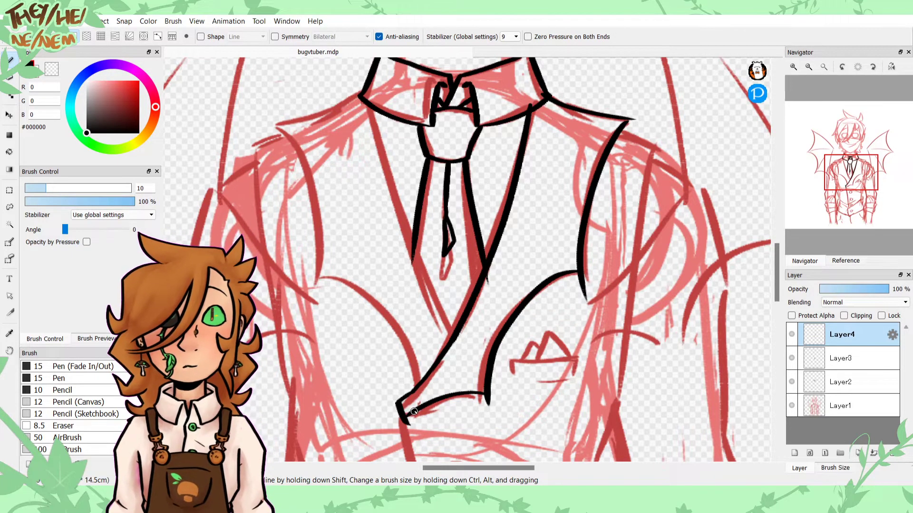
Step: Erase the overlap where the lapel meets the collar on Layer4, and join and trim the lapel's shoulder tip into a clean point
click(52, 69)
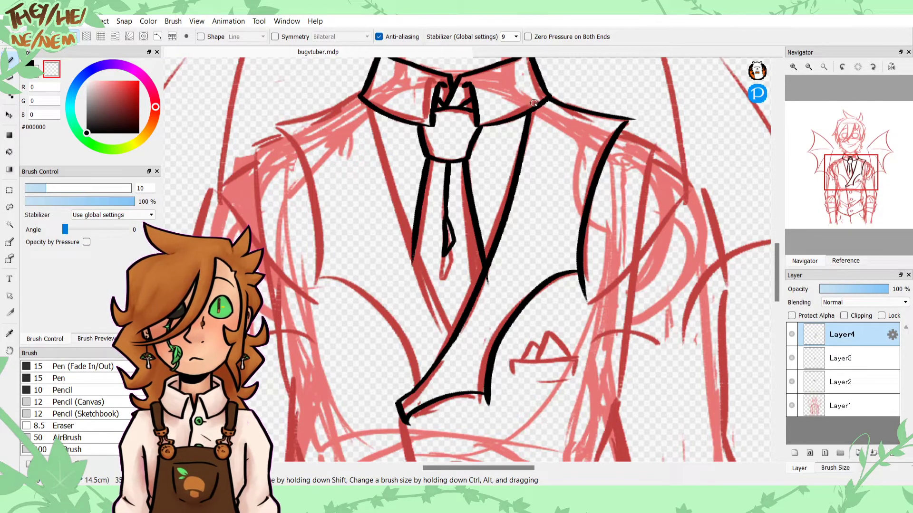
click(30, 67)
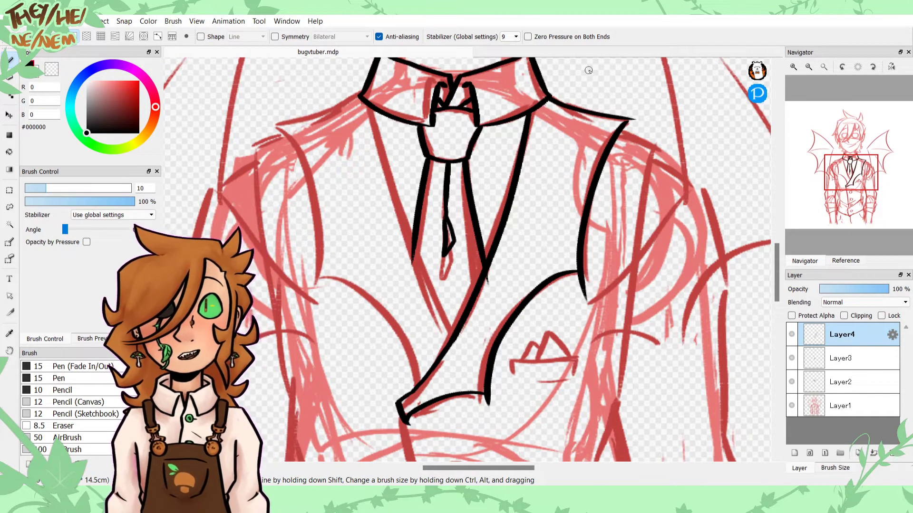
click(793, 67)
click(793, 66)
drag(842, 182, 860, 171)
drag(617, 129, 652, 97)
click(51, 70)
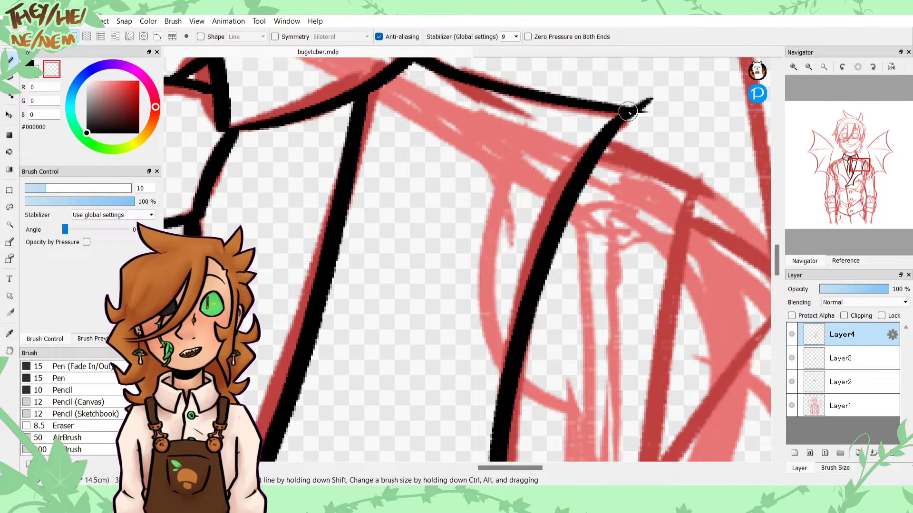
drag(662, 98, 627, 98)
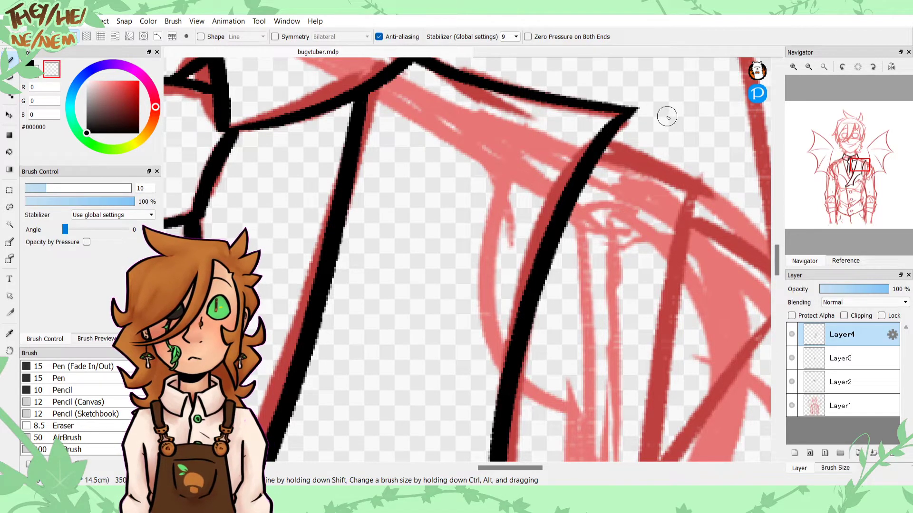
Step: Erase the overshooting line ends on Layer4 at the lapel's lower corner, closure tip and notch
click(808, 67)
drag(854, 175, 846, 192)
click(793, 67)
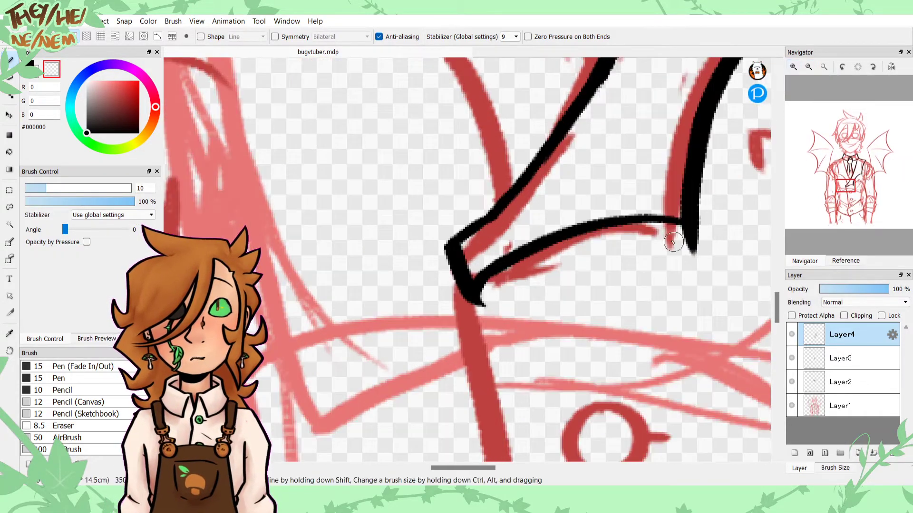
mouse_move(674, 242)
mouse_down()
mouse_move(700, 248)
mouse_move(678, 231)
mouse_up()
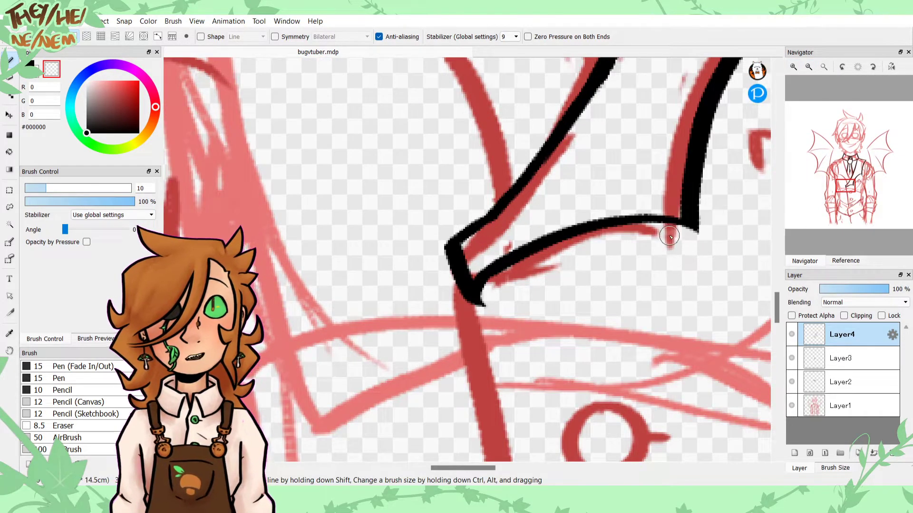
drag(489, 295, 485, 316)
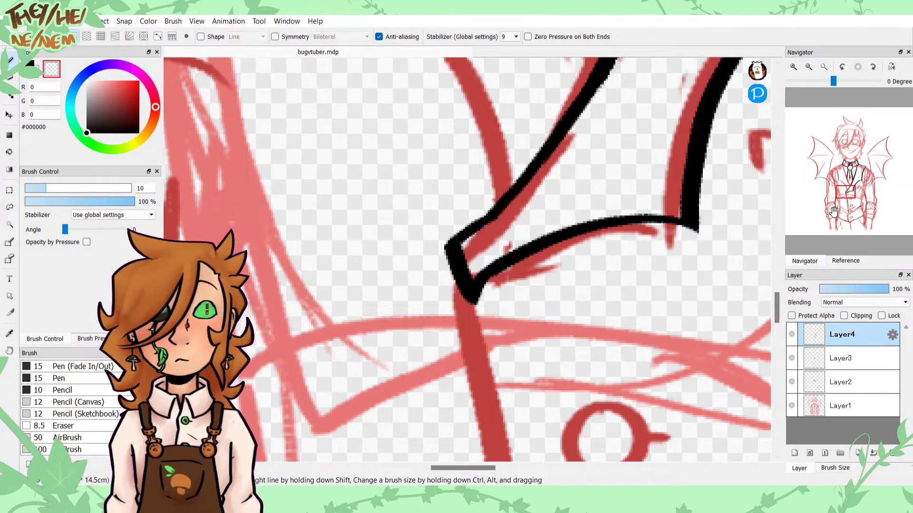
drag(866, 176, 858, 182)
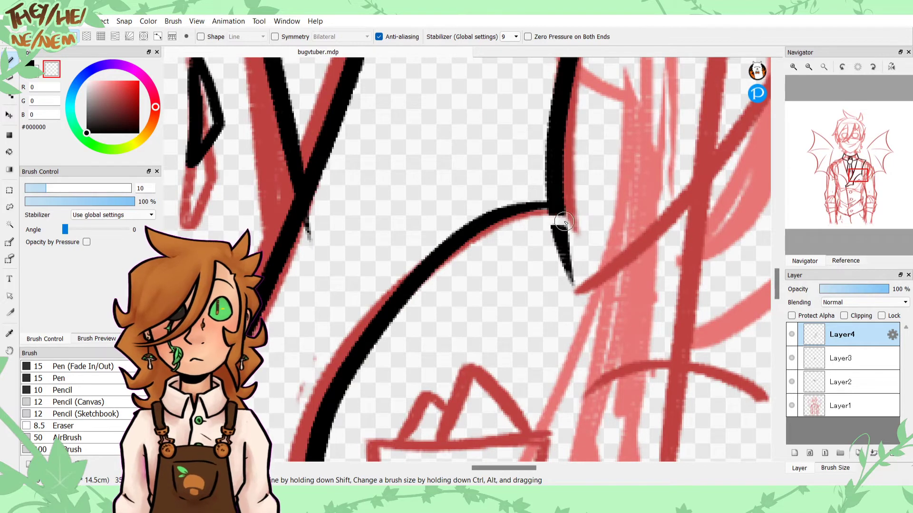
mouse_move(546, 220)
mouse_down()
mouse_move(555, 235)
mouse_move(566, 232)
mouse_up()
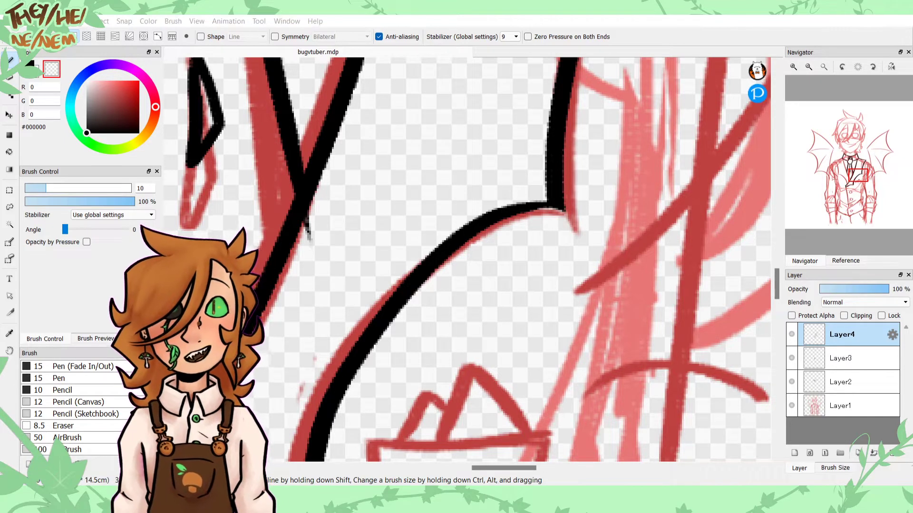
Step: Duplicate the finished lapel layer and flip the copy horizontally
scroll(506, 207, down, 4)
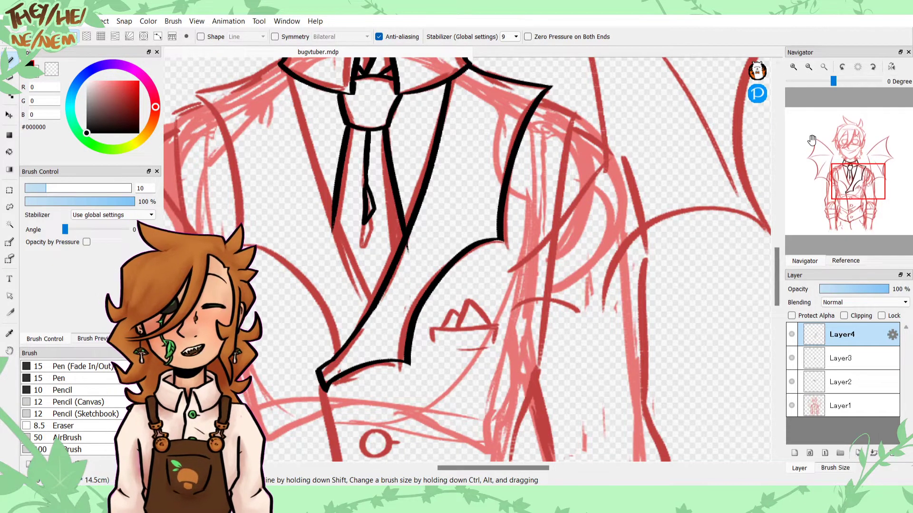
mouse_move(849, 174)
mouse_down()
mouse_move(831, 163)
mouse_move(840, 176)
mouse_up()
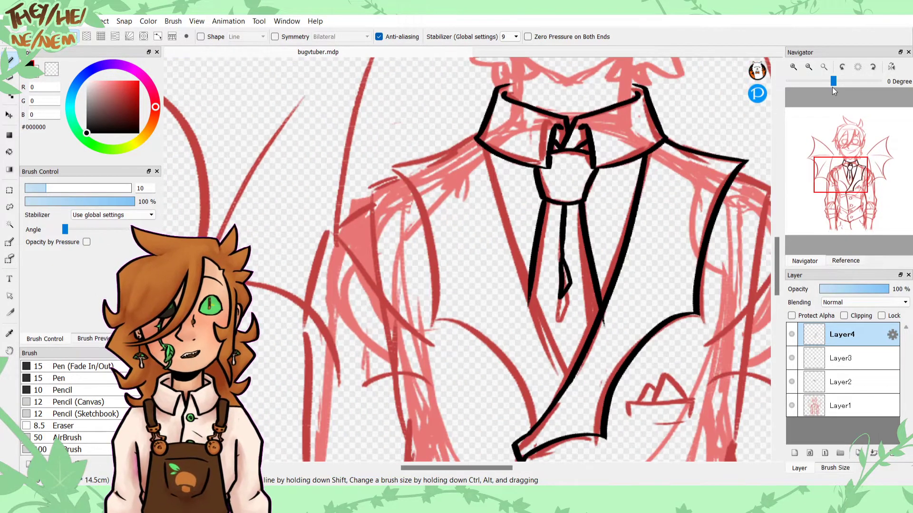
key(ctrl+shift+n)
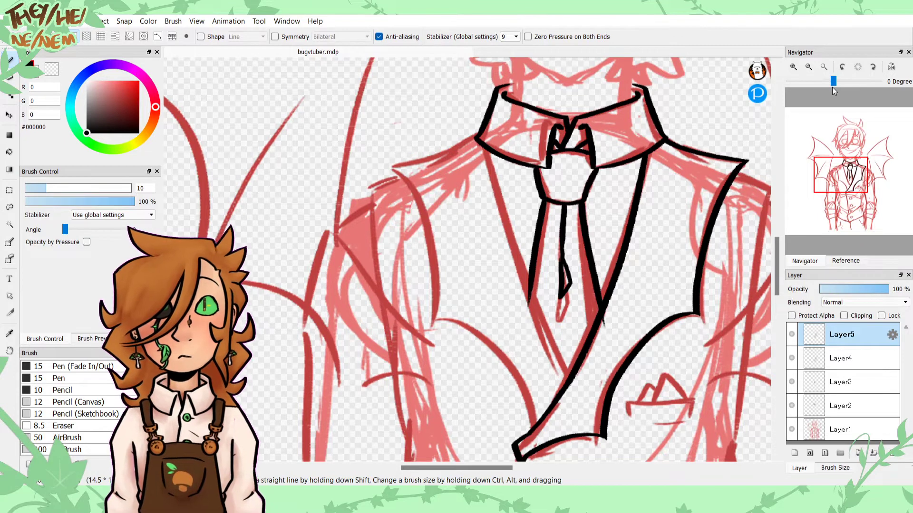
key(ctrl+t)
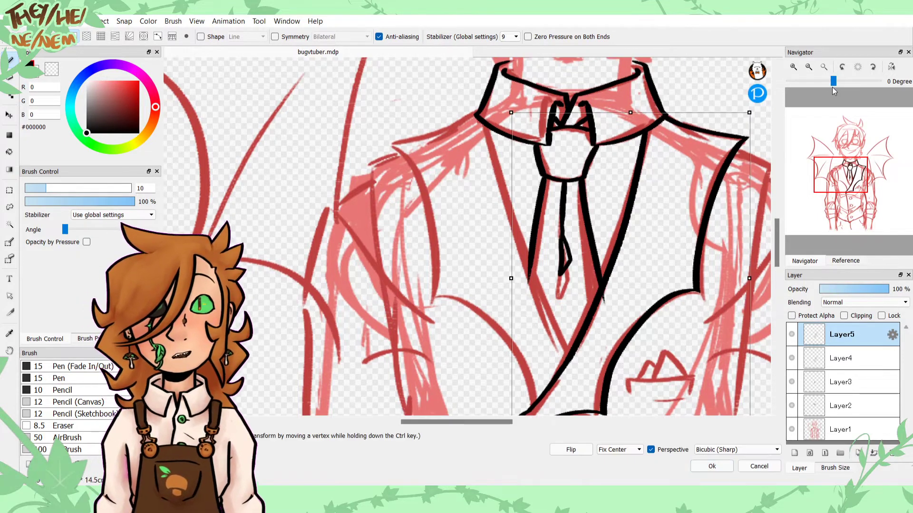
click(589, 454)
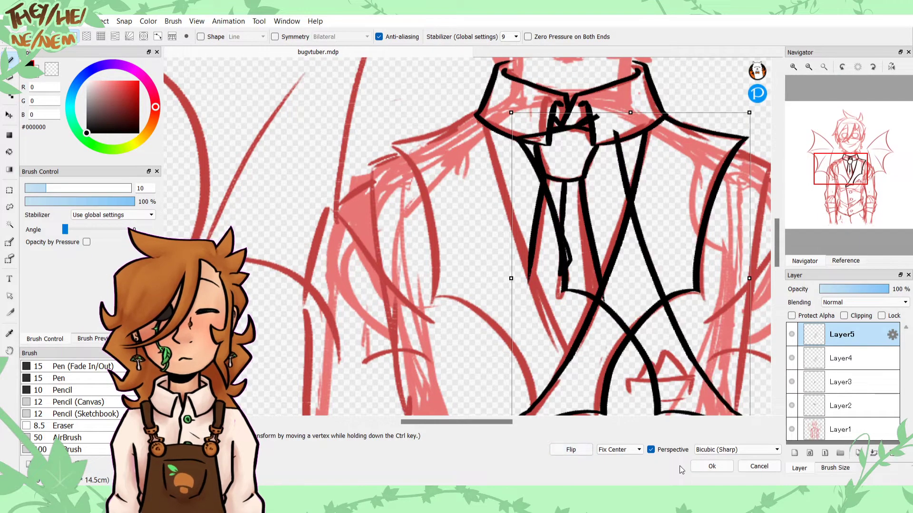
click(712, 466)
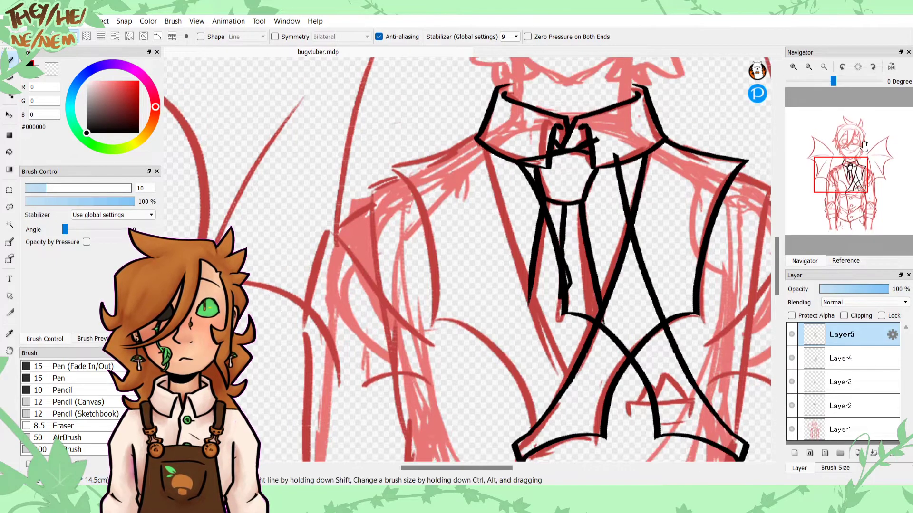
Step: Move the flipped lapel copy across the chest so it meets the collar and mirrors the original lapel
mouse_move(850, 179)
mouse_down()
mouse_move(851, 190)
mouse_move(851, 180)
mouse_up()
key(shift)
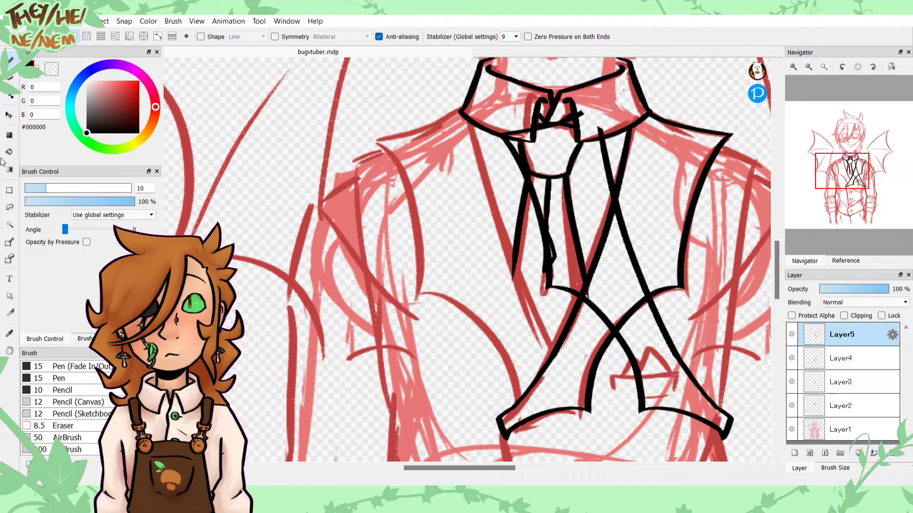
click(9, 116)
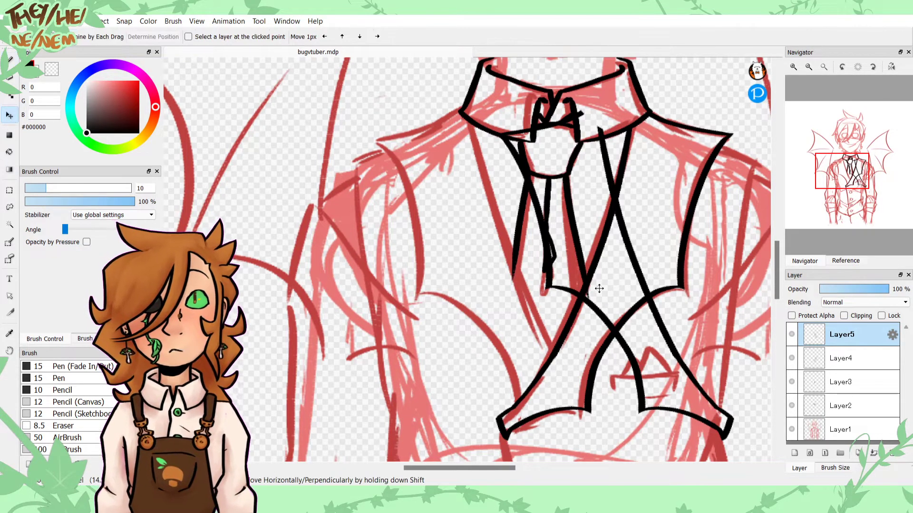
drag(597, 289, 478, 308)
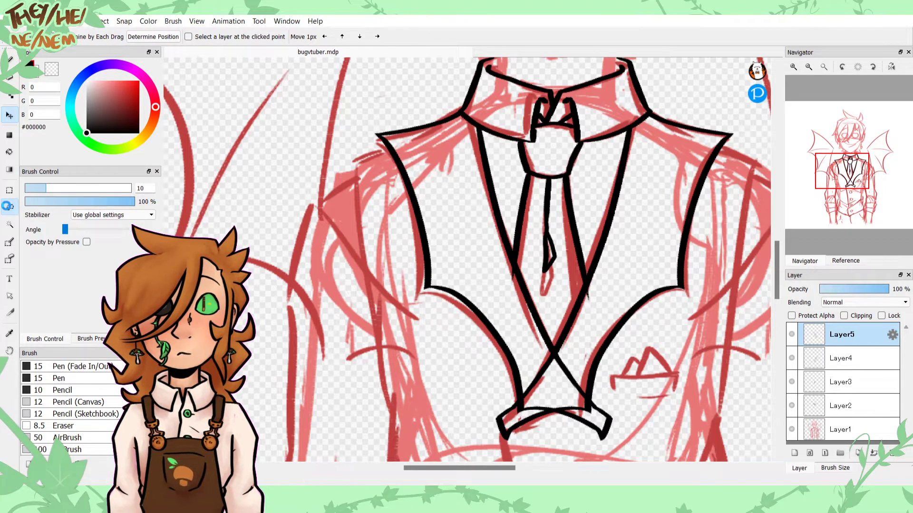
Step: Lasso the part of the mirrored lapel that overlaps the front lapel at the closure, delete it and deselect
click(9, 207)
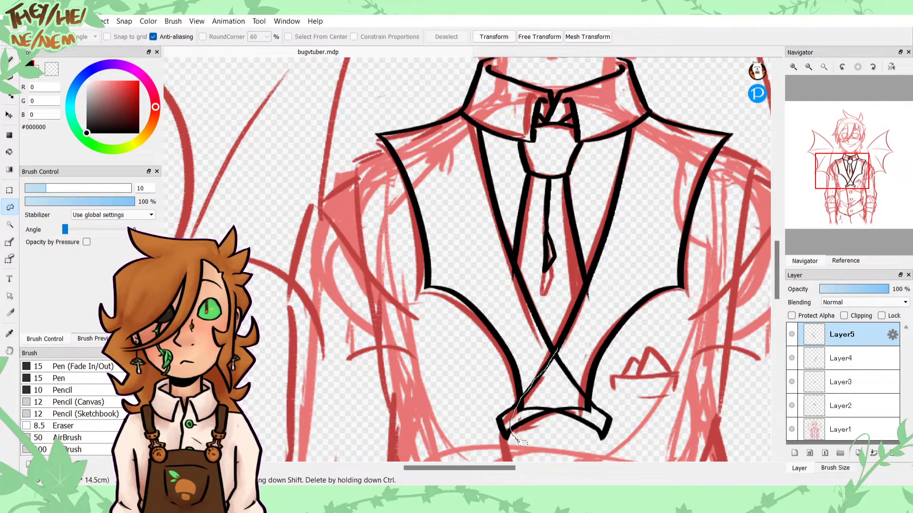
mouse_move(528, 443)
mouse_down()
mouse_move(613, 449)
mouse_move(600, 355)
mouse_move(562, 346)
mouse_up()
key(Delete)
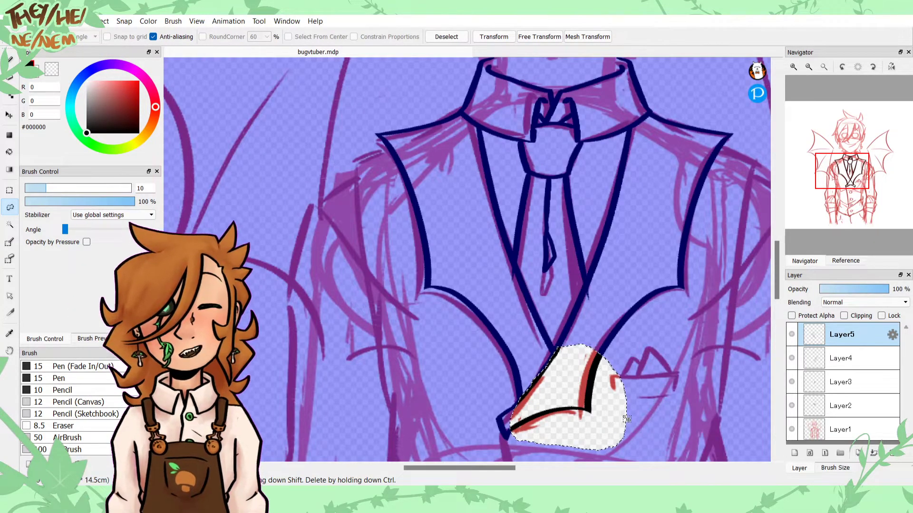
key(ctrl+d)
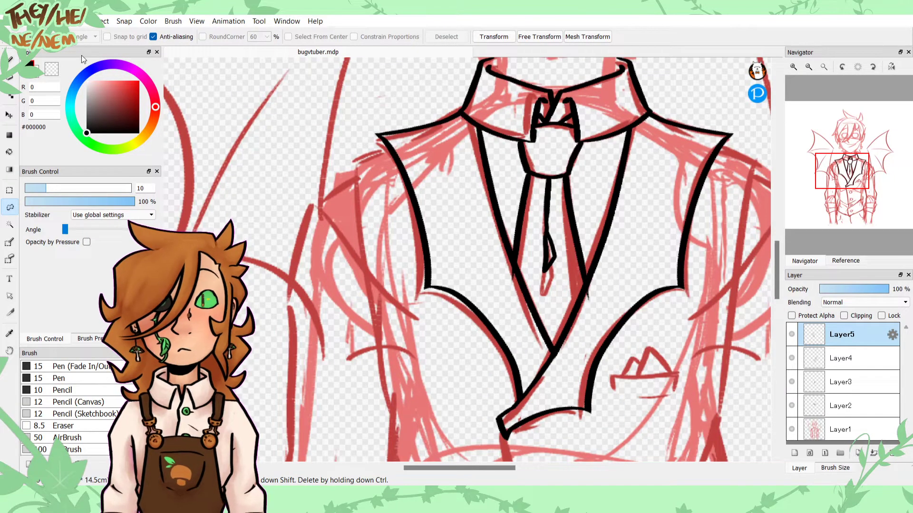
Step: Erase the tie line ends on Layer3 that stick out past the inner edges of both lapels
click(10, 59)
click(51, 69)
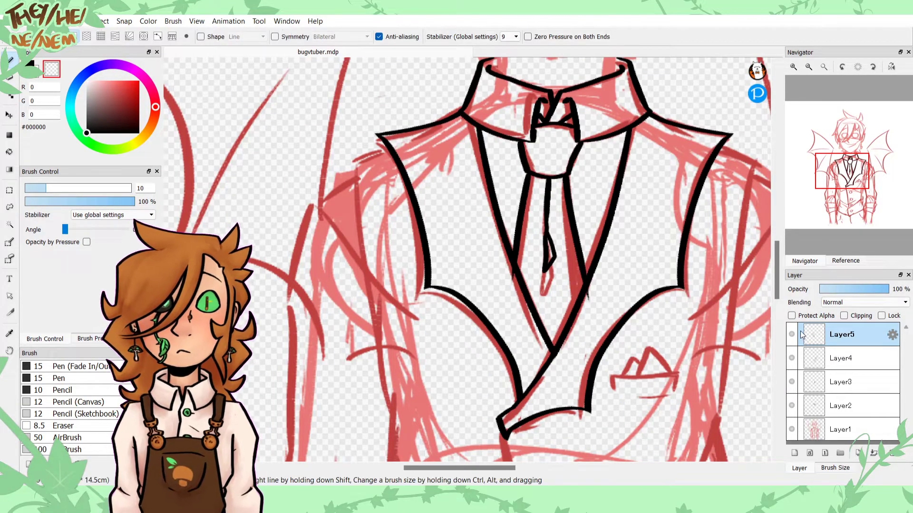
click(797, 355)
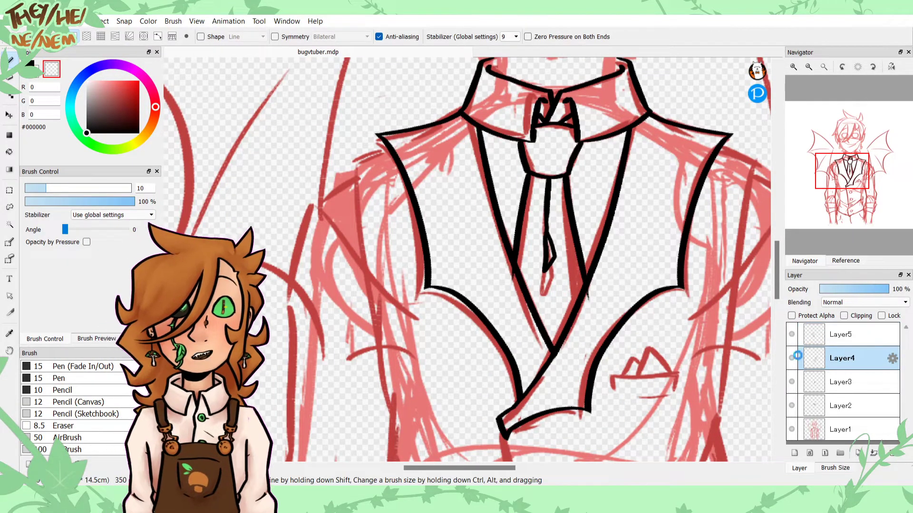
click(796, 380)
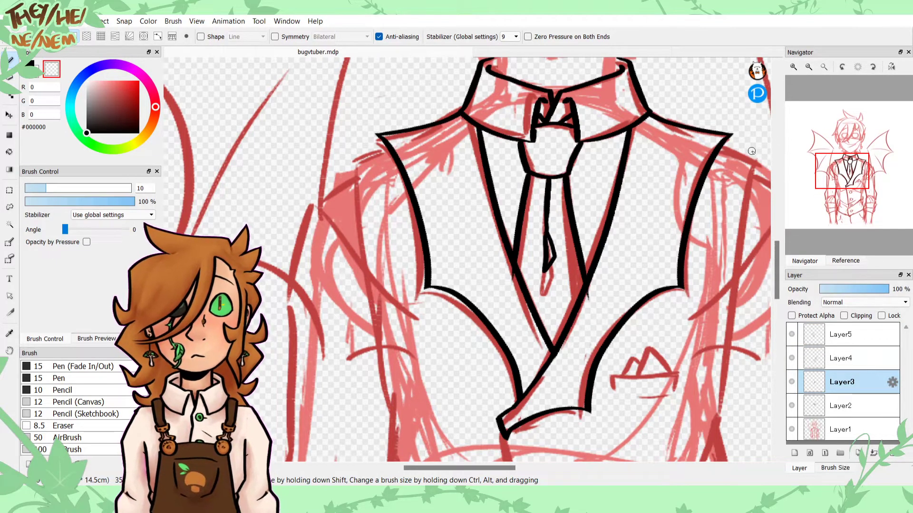
click(793, 67)
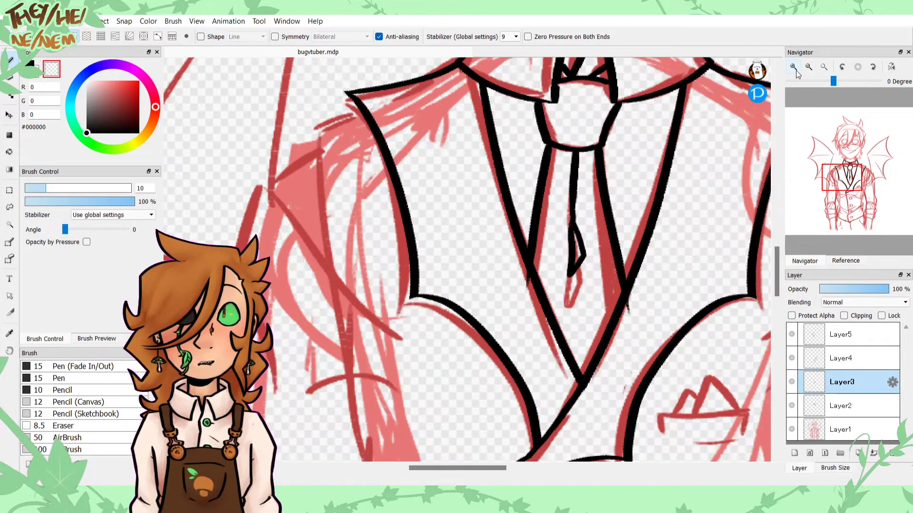
click(793, 67)
mouse_move(849, 197)
mouse_down()
mouse_move(856, 175)
mouse_move(850, 184)
mouse_up()
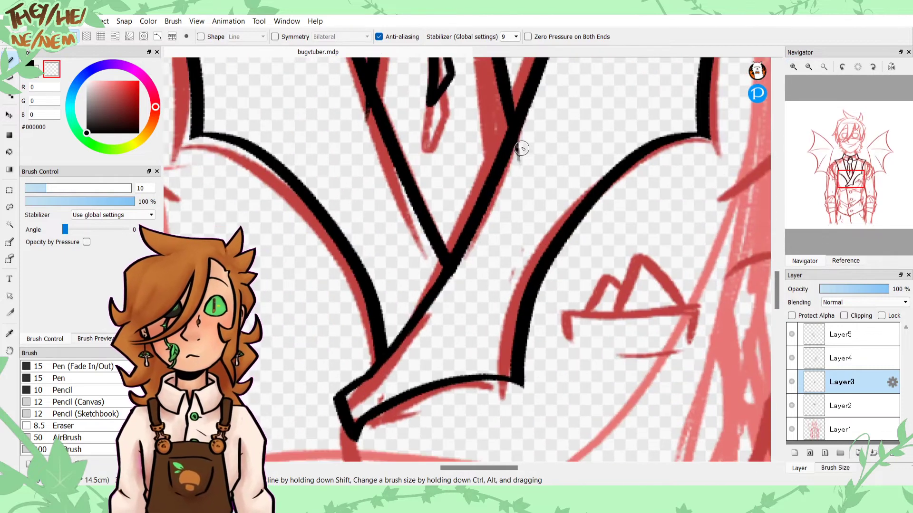
mouse_move(522, 149)
mouse_down()
mouse_move(533, 139)
mouse_move(525, 136)
mouse_up()
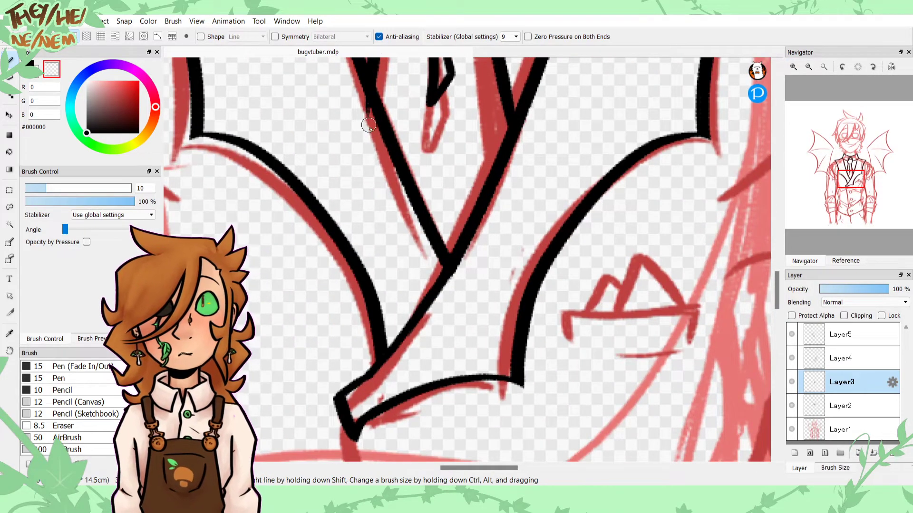
Step: Switch back to black, merge Layer5, Layer4 and Layer3 down into Layer2, and add a new empty layer above it
click(32, 70)
mouse_move(819, 85)
scroll(819, 85, down, 3)
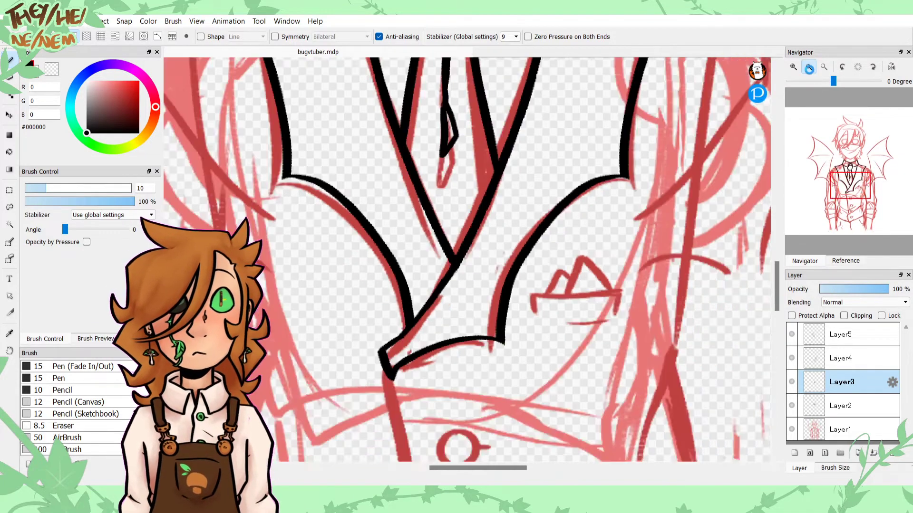
click(840, 170)
drag(840, 169, 846, 176)
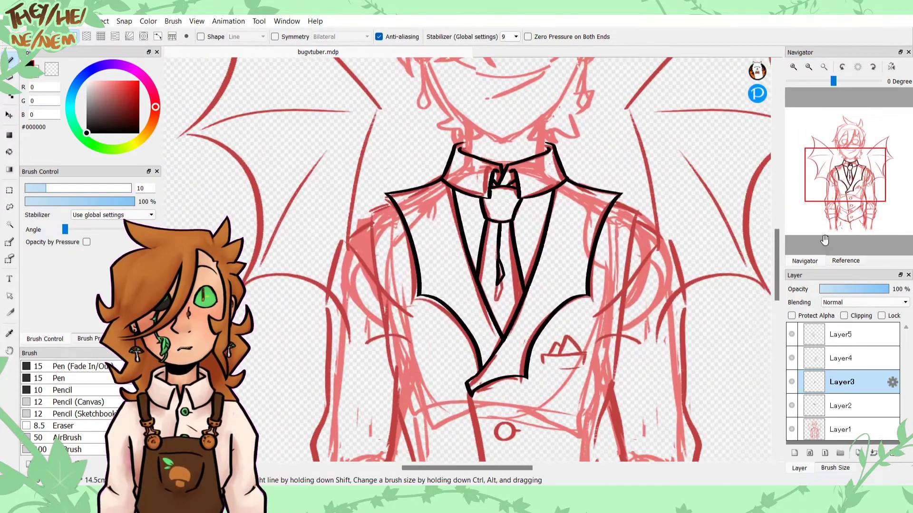
click(841, 335)
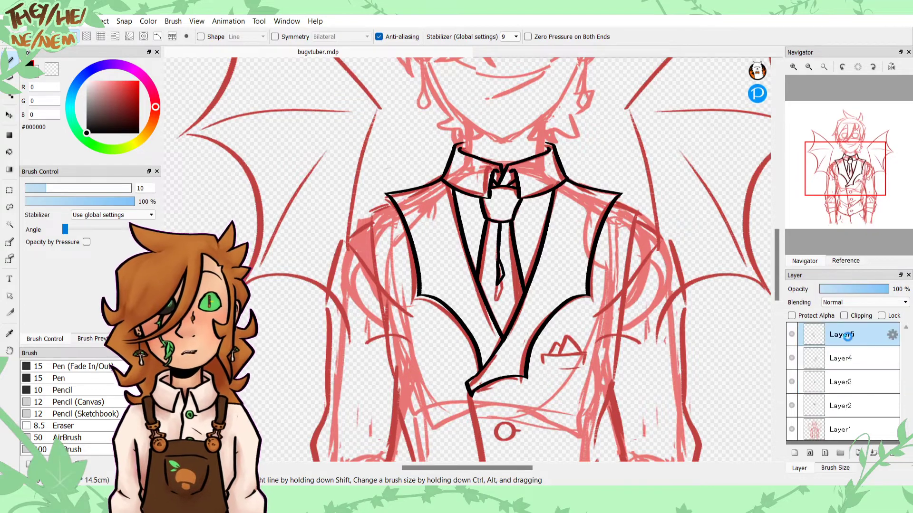
click(873, 454)
click(874, 454)
click(874, 454)
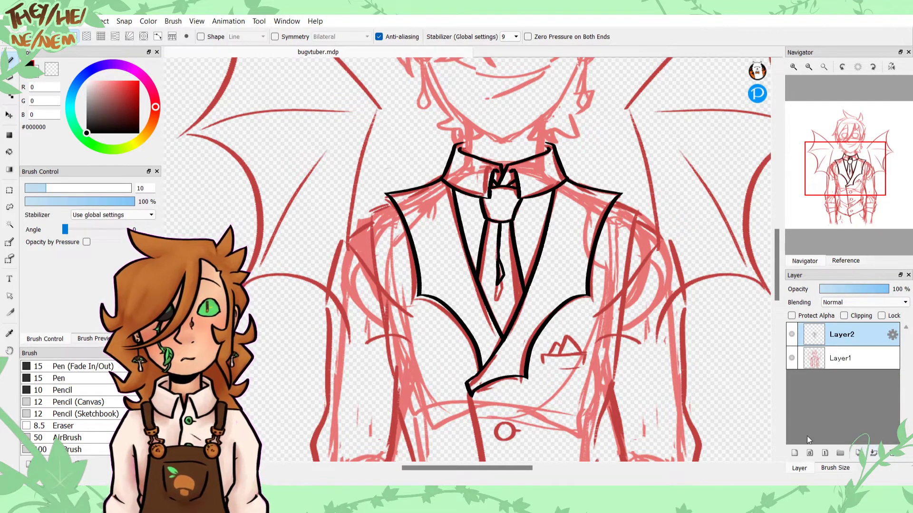
click(794, 453)
Step: Try to ink the right-hand shoulder and jacket side as a line from the lapel point down to the waist
drag(844, 157, 845, 184)
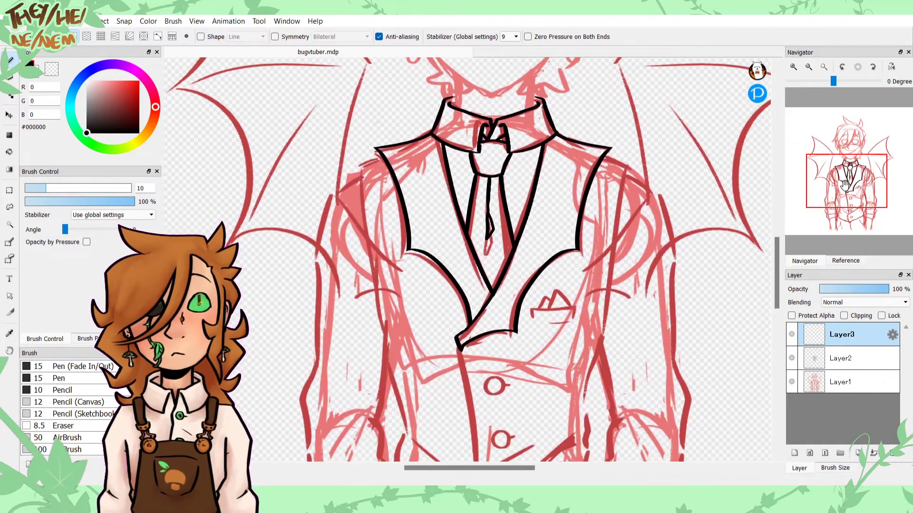
click(793, 67)
drag(850, 176, 852, 179)
click(809, 68)
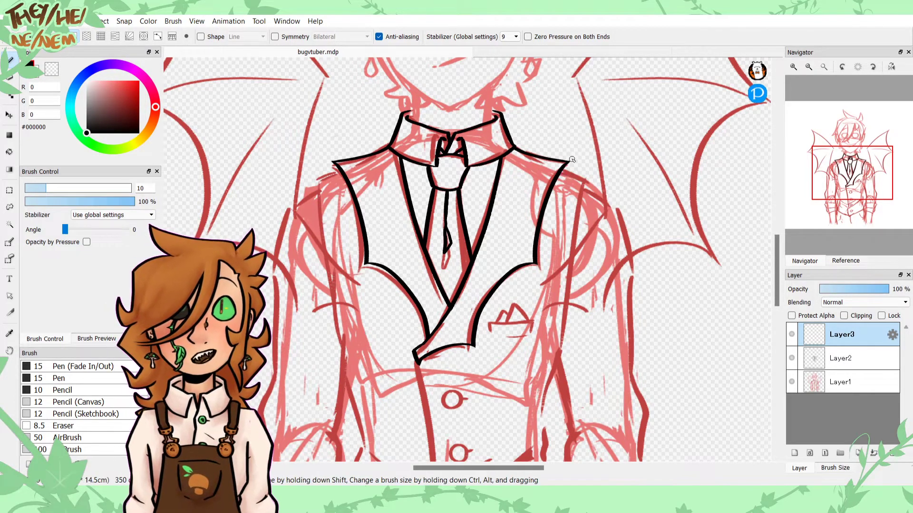
mouse_move(558, 167)
mouse_down()
mouse_move(587, 195)
mouse_move(569, 385)
mouse_up()
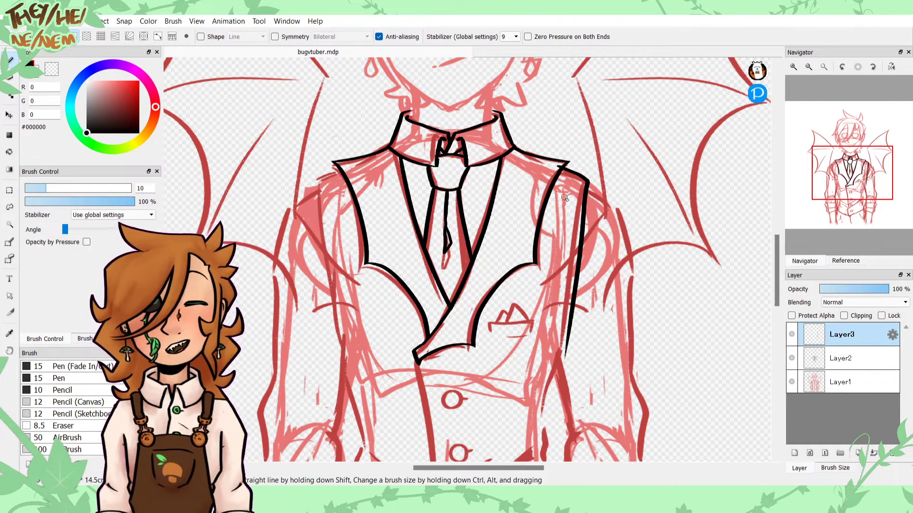
key(ctrl+z)
mouse_move(563, 167)
mouse_down()
mouse_move(582, 182)
mouse_move(551, 357)
mouse_up()
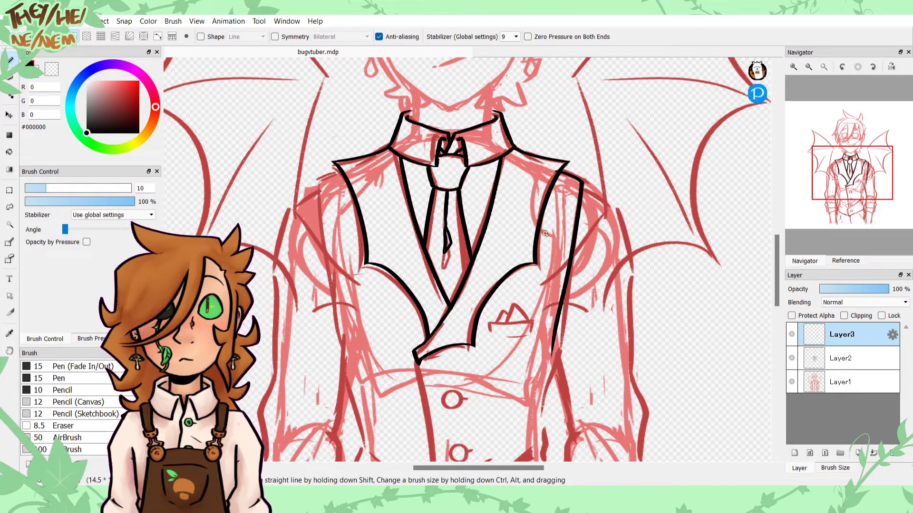
key(ctrl+z)
Step: Ink a short shoulder line from the right-hand lapel's point on Layer3 and a long line down the jacket's side towards the waist
mouse_move(557, 168)
mouse_down()
mouse_move(583, 186)
mouse_move(562, 383)
mouse_up()
key(ctrl+z)
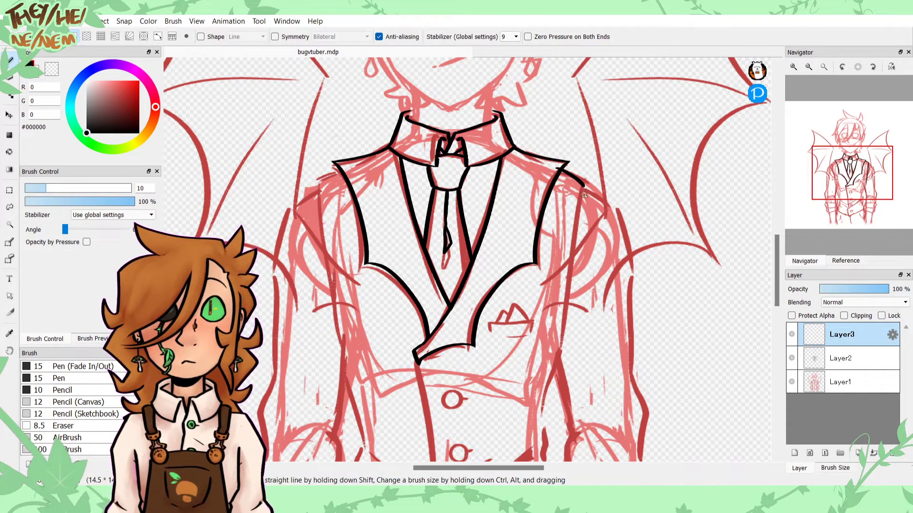
drag(584, 187, 553, 373)
key(ctrl+z)
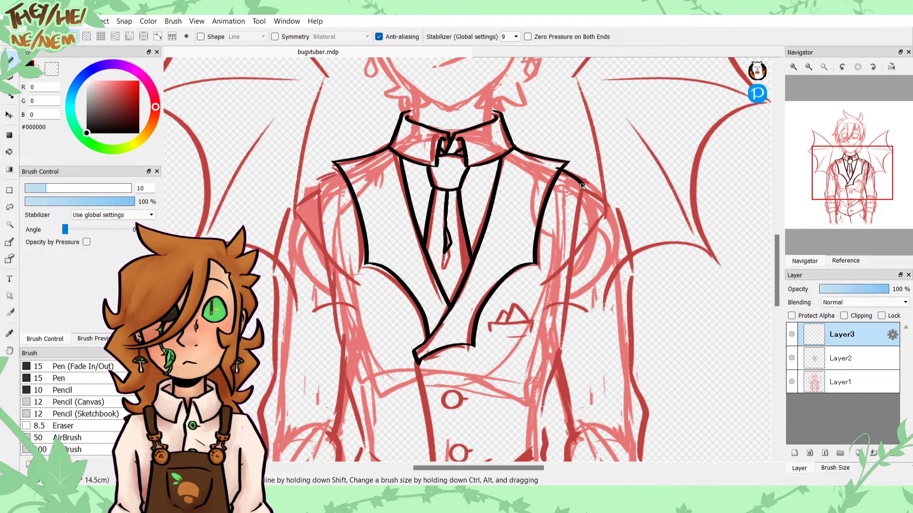
drag(583, 186, 560, 385)
key(ctrl+z)
drag(583, 185, 557, 371)
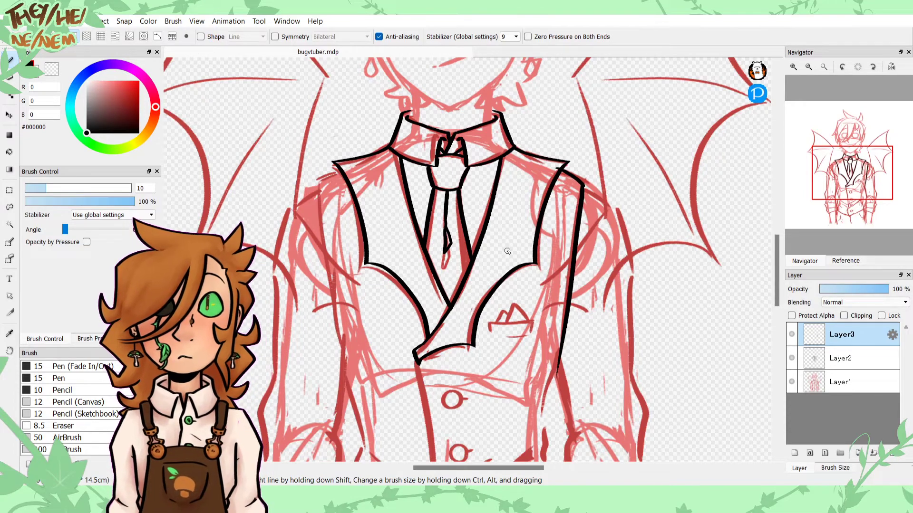
drag(862, 214, 851, 201)
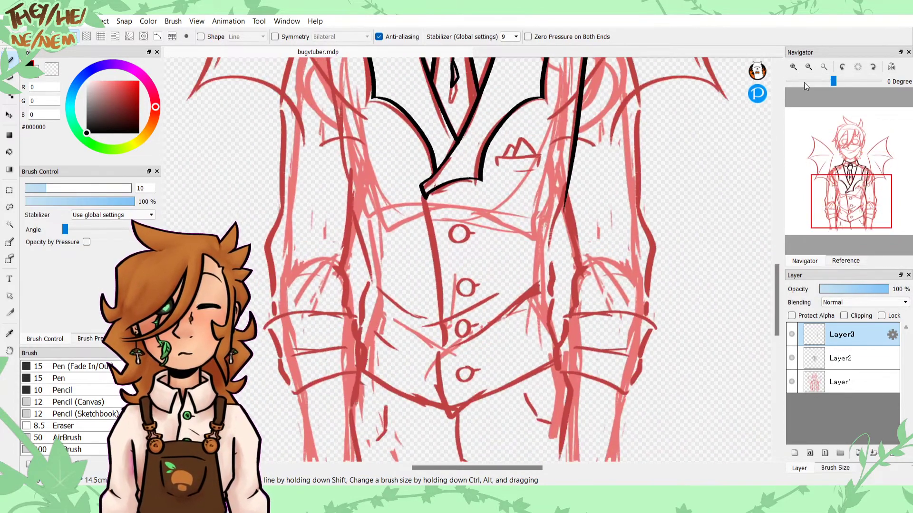
Step: Ink the right-hand side of the jacket on Layer3 as a wavy line from the chest in at the waist and down towards the hip
click(793, 67)
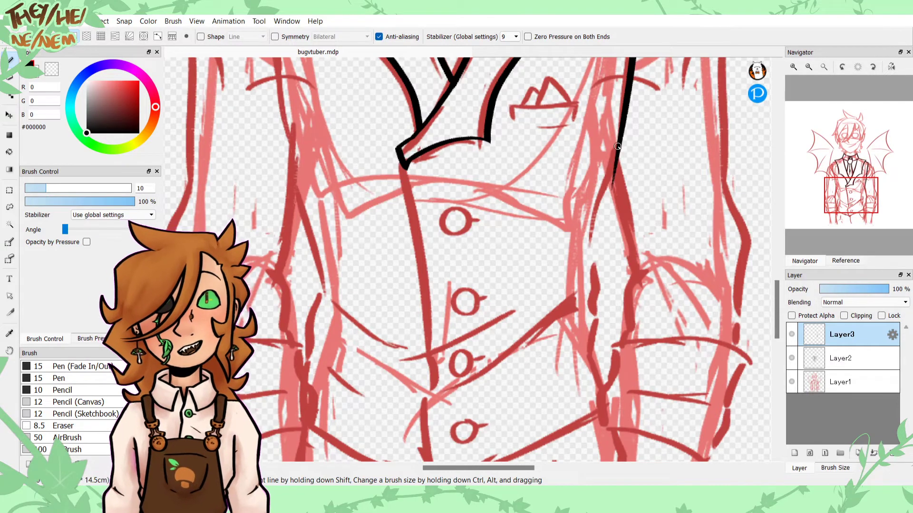
drag(611, 164, 585, 257)
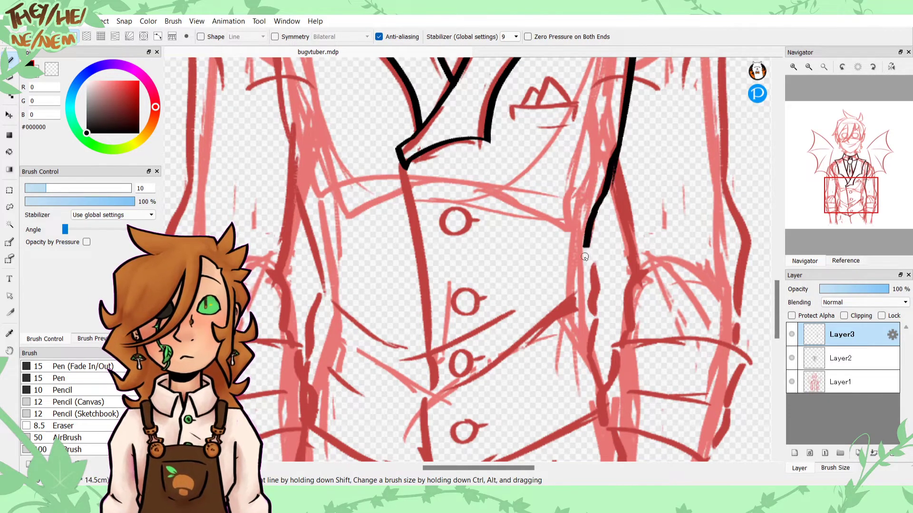
key(ctrl+z)
key(ctrl+z)
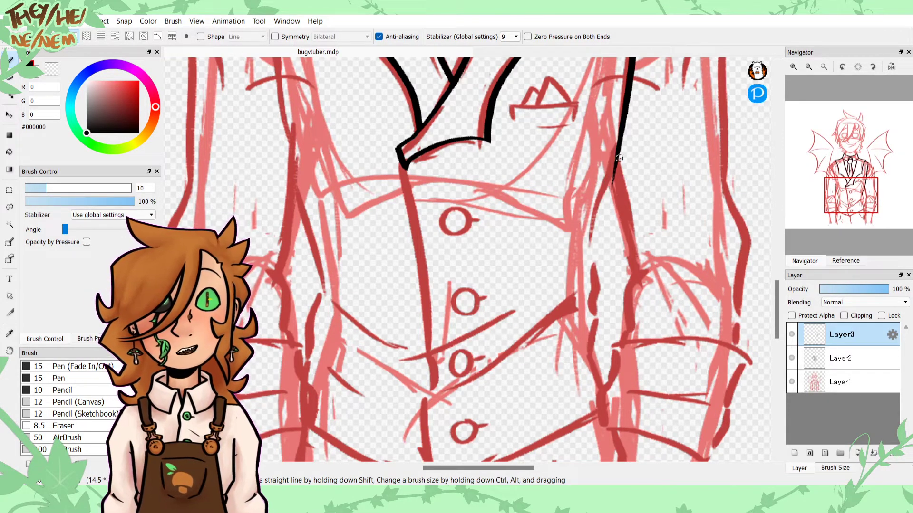
mouse_move(617, 145)
mouse_down()
mouse_move(590, 217)
mouse_move(596, 209)
mouse_move(590, 272)
mouse_move(584, 264)
mouse_move(597, 349)
mouse_up()
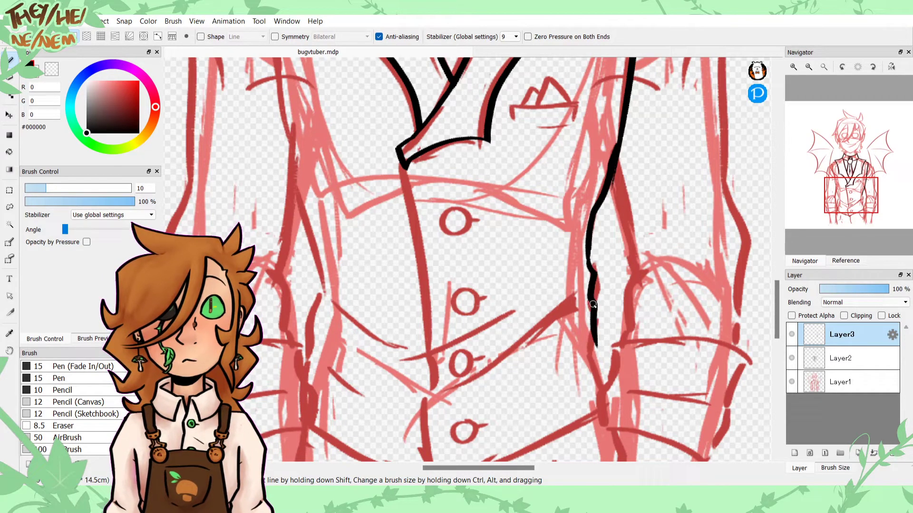
key(ctrl+z)
mouse_move(589, 252)
mouse_down()
mouse_move(580, 361)
mouse_move(583, 343)
mouse_move(598, 384)
mouse_up()
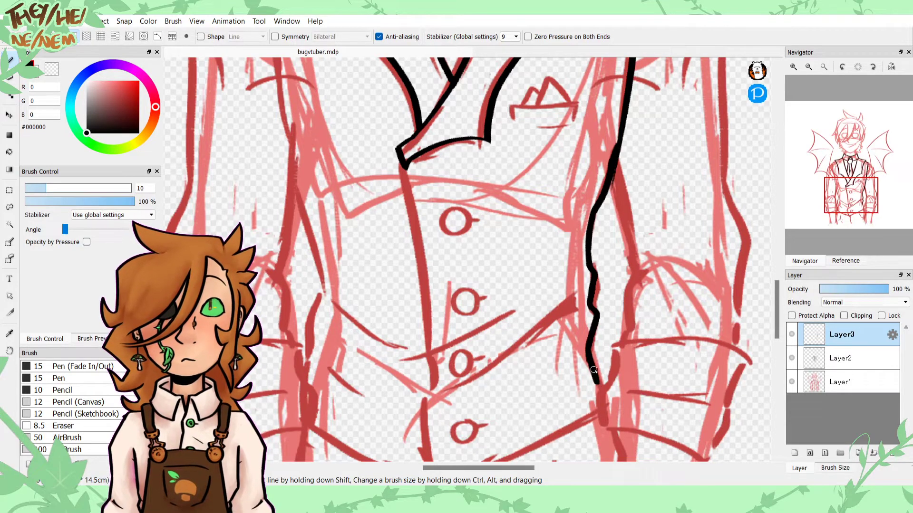
key(ctrl+z)
drag(591, 342, 600, 390)
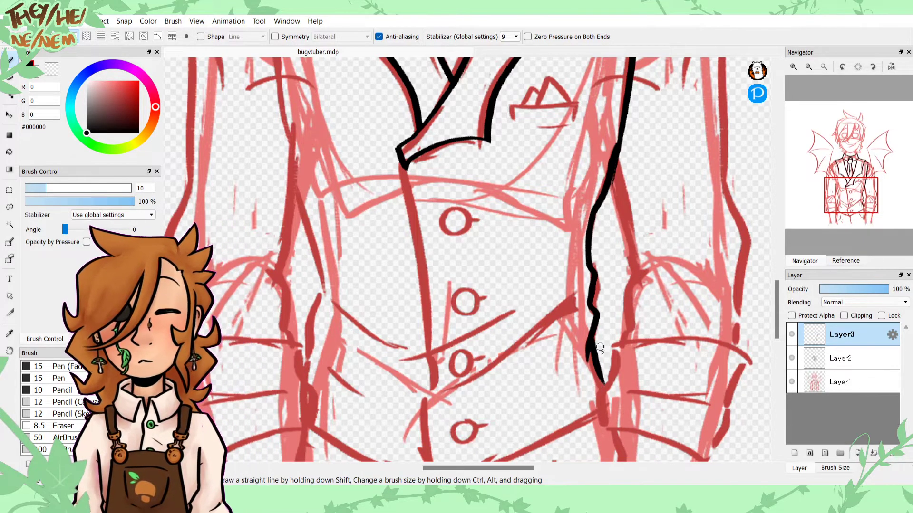
Step: Extend the jacket's right-hand side line down to the hem corner, redoing strokes that do not fit the sketch
click(851, 219)
drag(850, 219, 849, 216)
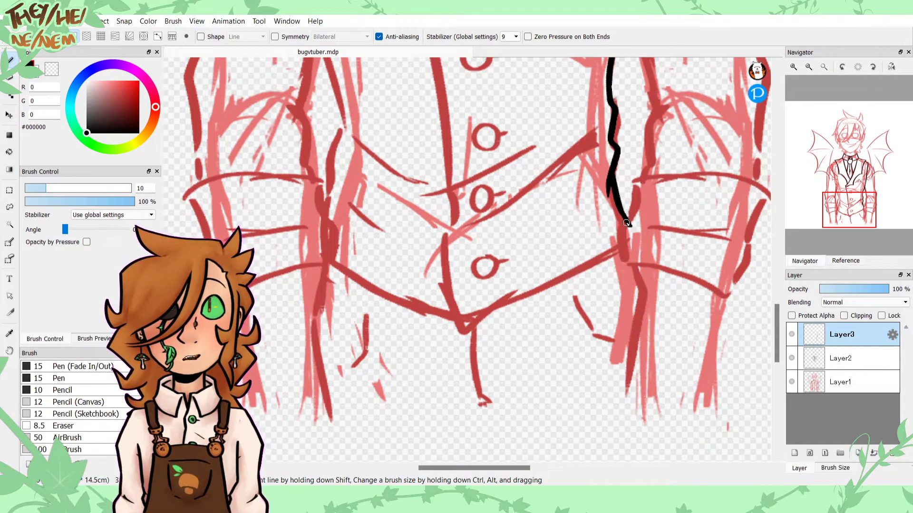
mouse_move(633, 237)
mouse_down()
mouse_move(525, 304)
mouse_move(487, 307)
mouse_up()
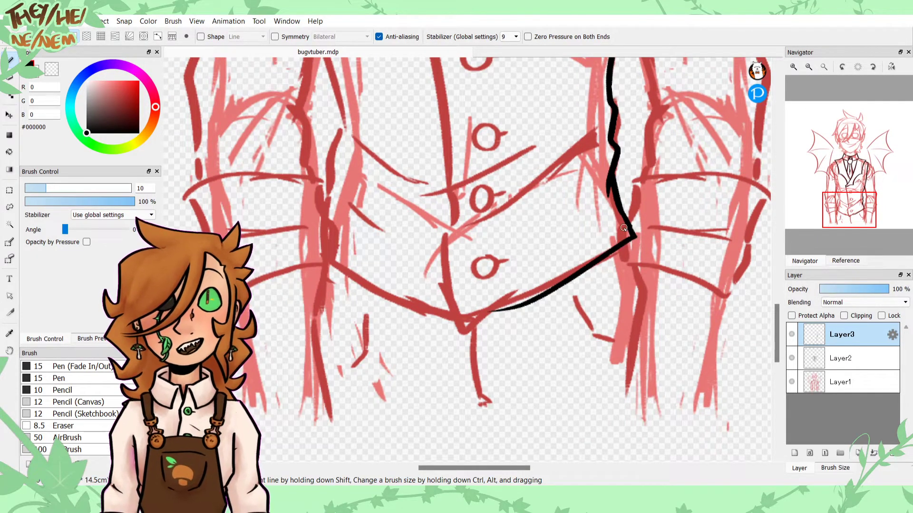
key(ctrl+z)
key(ctrl+z)
drag(619, 205, 630, 238)
key(ctrl+z)
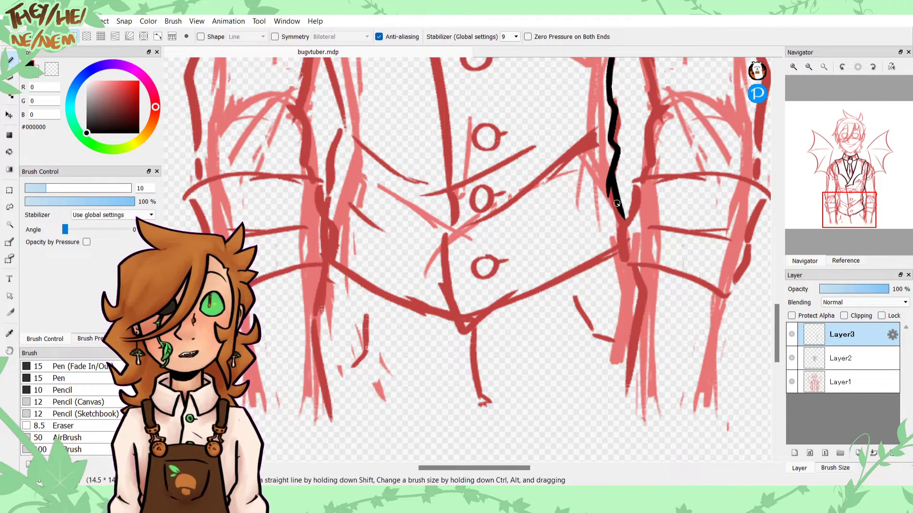
mouse_move(616, 204)
mouse_down()
mouse_move(625, 235)
mouse_move(459, 349)
mouse_up()
key(ctrl+z)
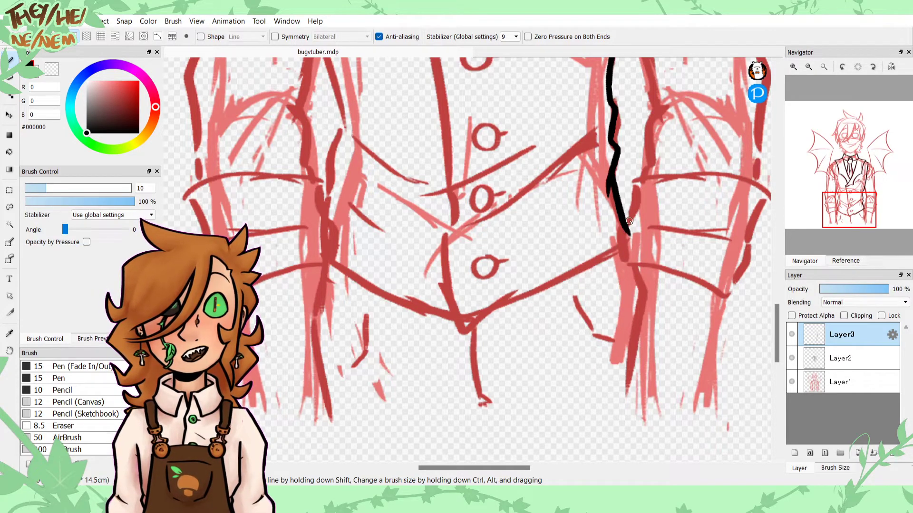
Step: Ink the slanted bottom hem from the right-hand side corner down to the jacket's front point
drag(622, 243, 424, 330)
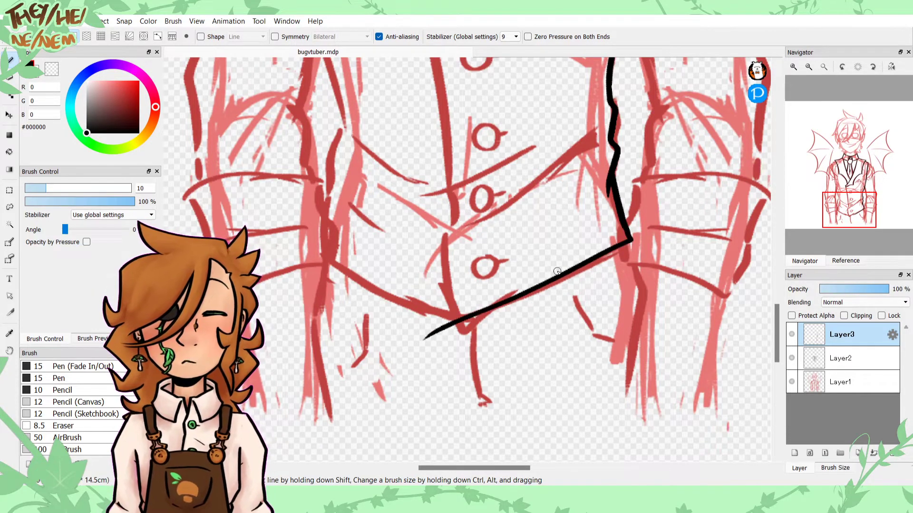
key(ctrl+z)
key(ctrl+z)
drag(631, 243, 449, 331)
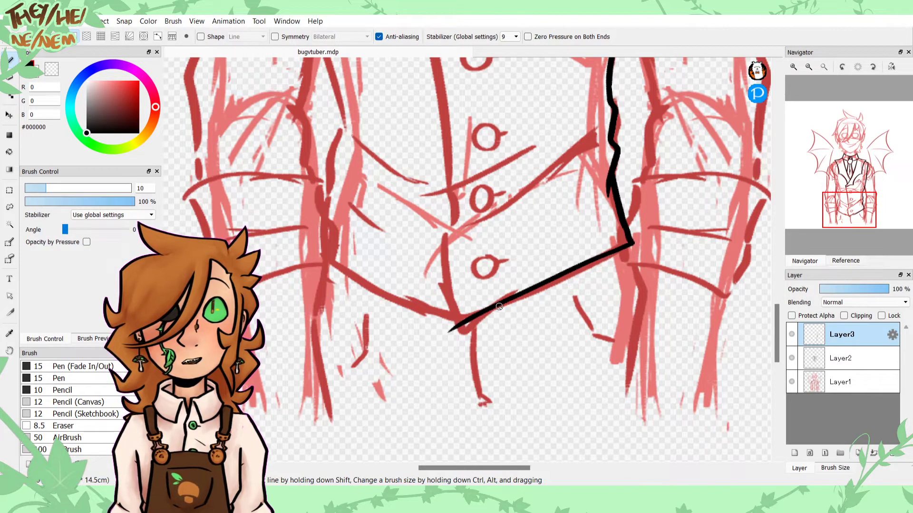
drag(508, 301, 462, 328)
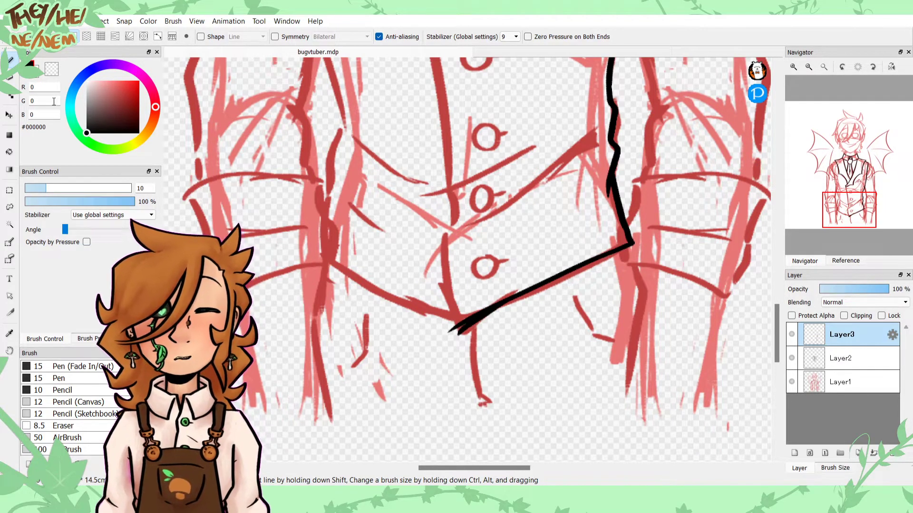
Step: Erase the doubled, frayed line ends at the hem's front point with the transparent colour and switch back to black
click(54, 71)
click(794, 67)
click(793, 67)
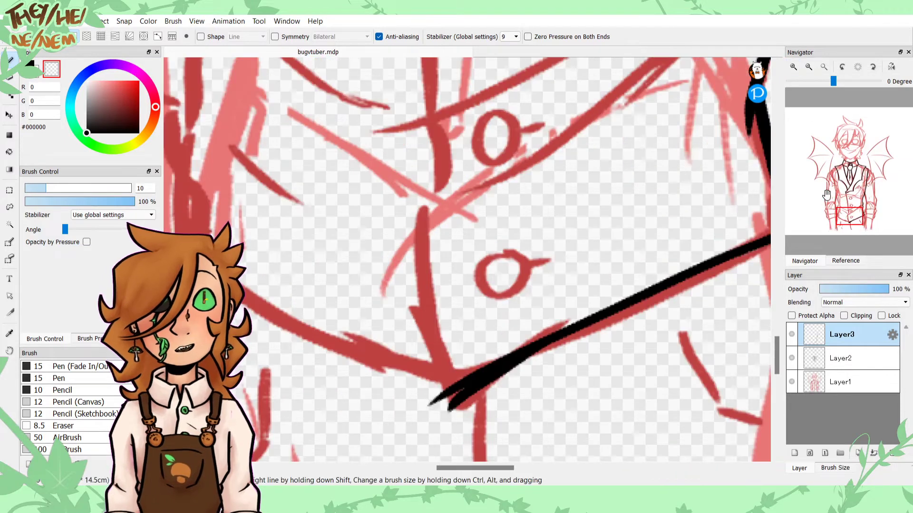
mouse_move(515, 325)
mouse_down()
mouse_move(580, 312)
mouse_move(623, 262)
mouse_move(609, 263)
mouse_move(512, 360)
mouse_up()
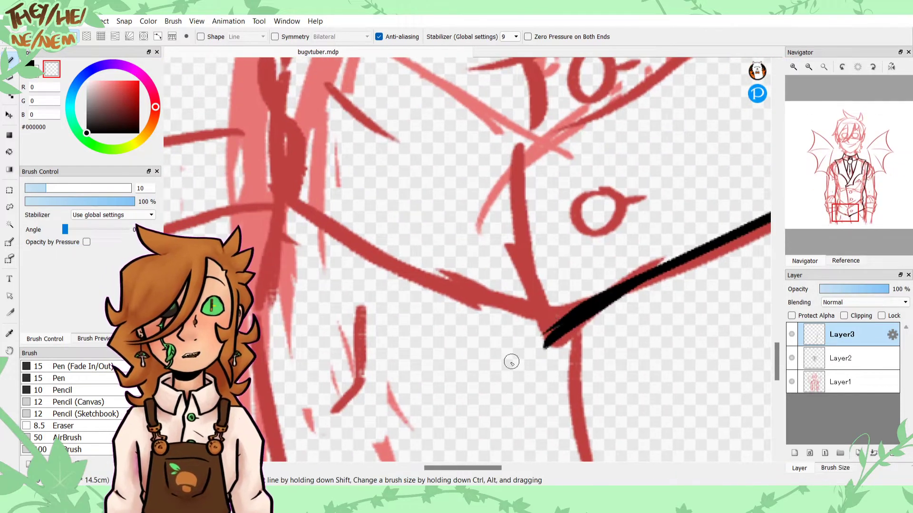
drag(599, 288, 541, 335)
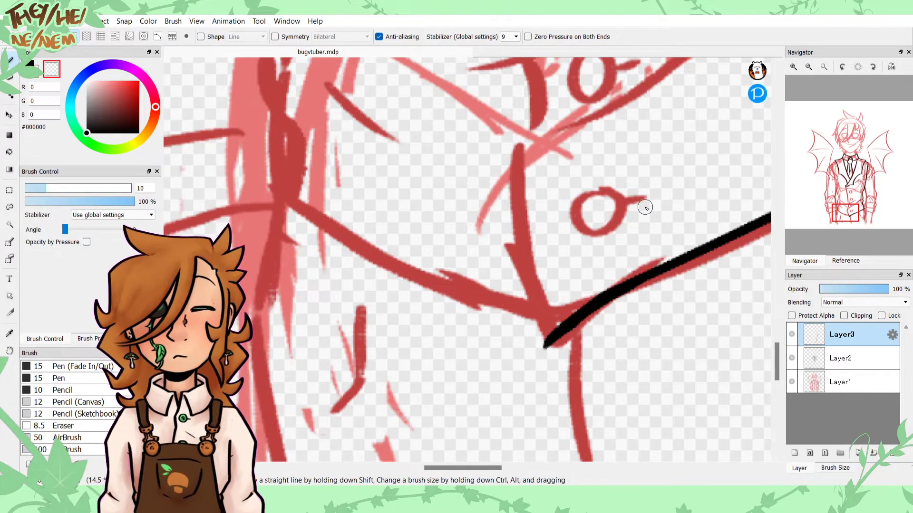
key(x)
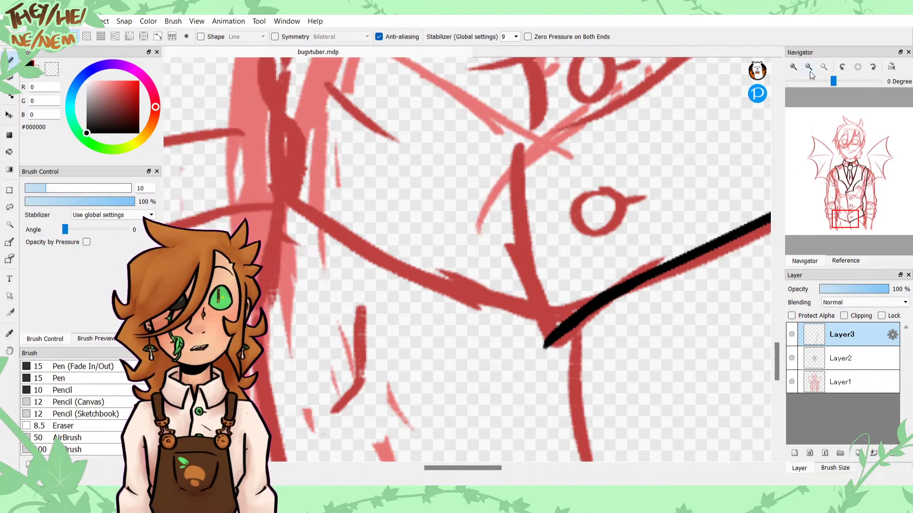
Step: Add a new layer above Layer3 and ink the jacket's front edge from the lapel's lower point down to the hem point
scroll(844, 219, down, 3)
drag(844, 219, 843, 210)
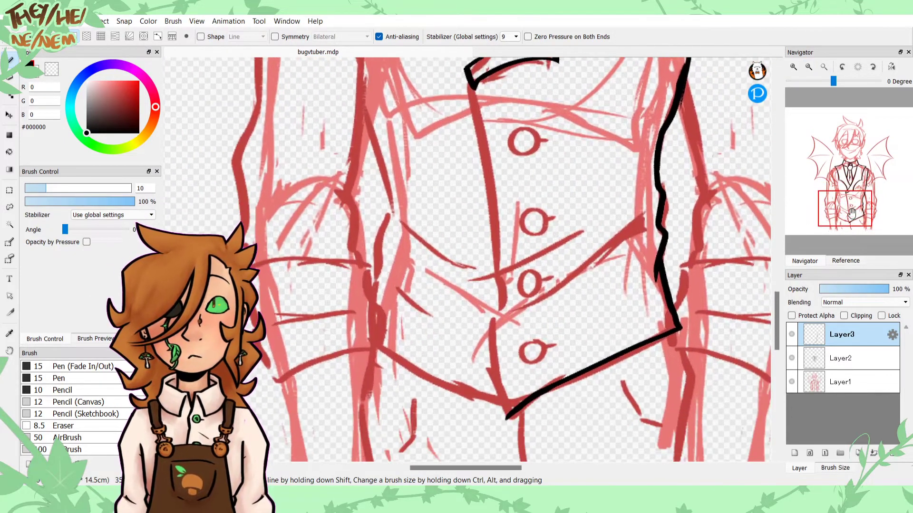
click(794, 453)
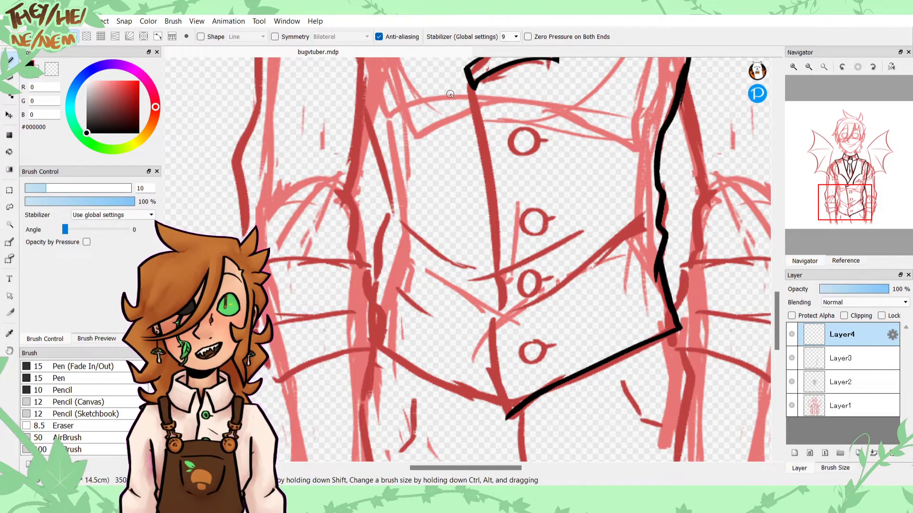
drag(466, 72, 493, 300)
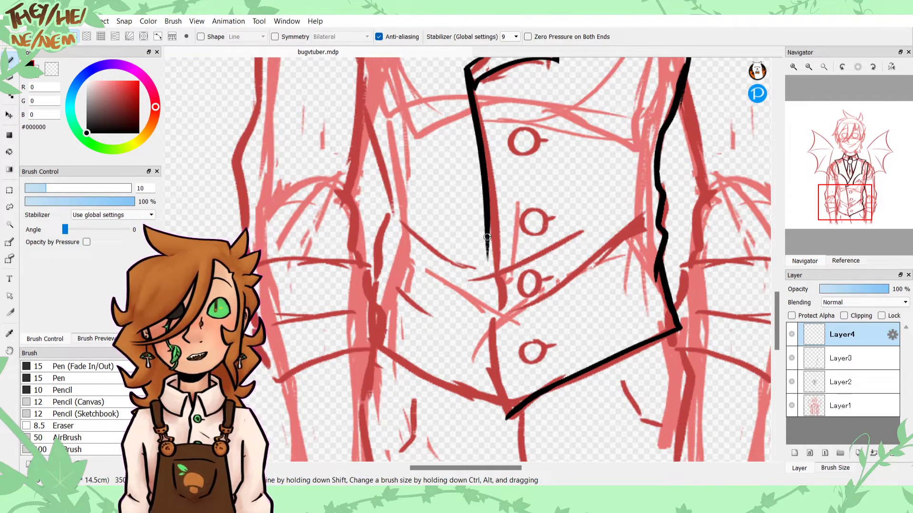
drag(487, 237, 504, 444)
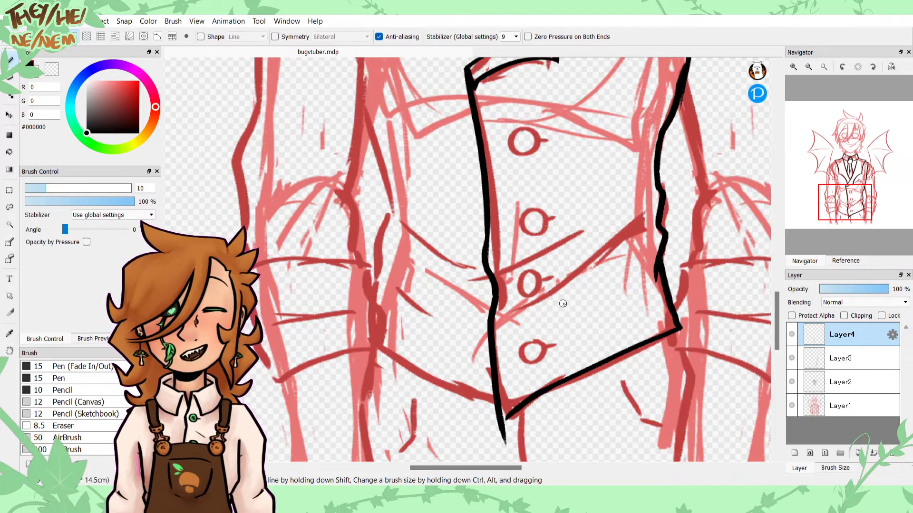
key(ctrl+z)
key(ctrl+z)
key(ctrl+z)
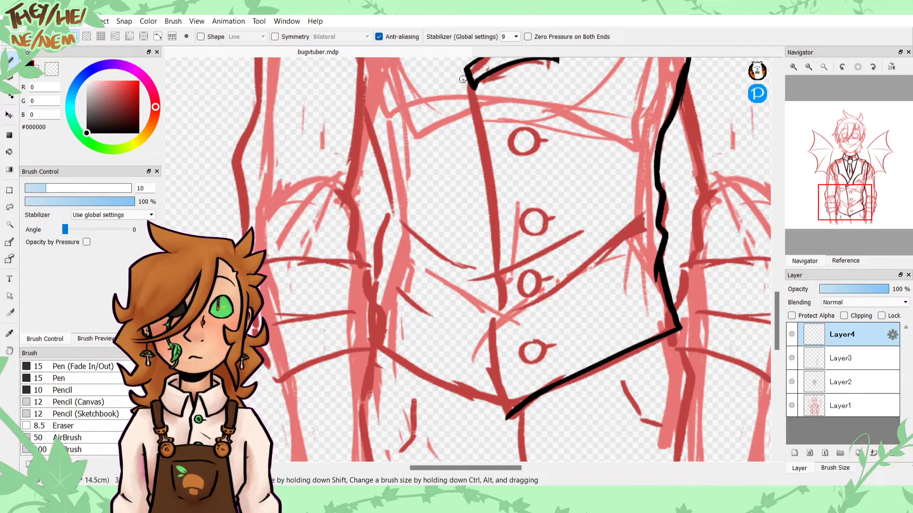
mouse_move(467, 82)
mouse_down()
mouse_move(493, 234)
mouse_move(491, 200)
mouse_move(487, 183)
mouse_move(494, 367)
mouse_move(506, 416)
mouse_up()
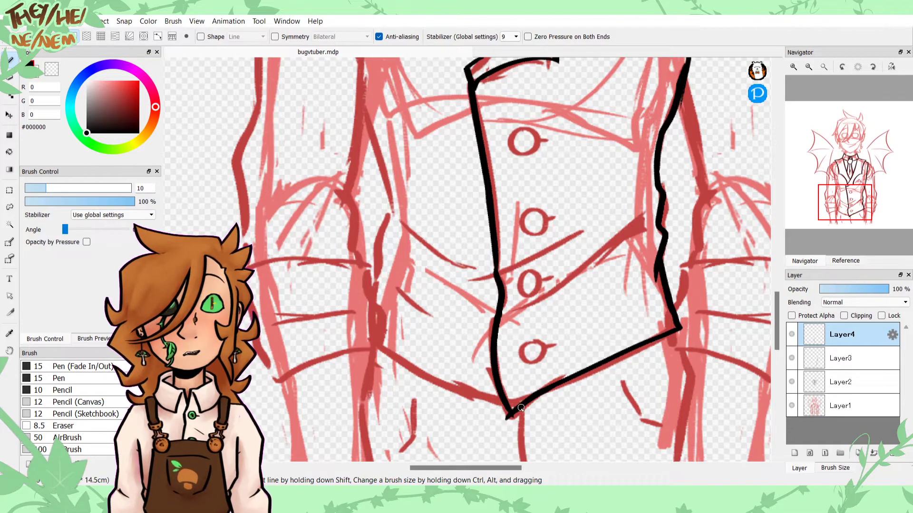
Step: Erase the line ends overshooting the hem point, merge Layer4 down into Layer3, and switch back to black
click(55, 70)
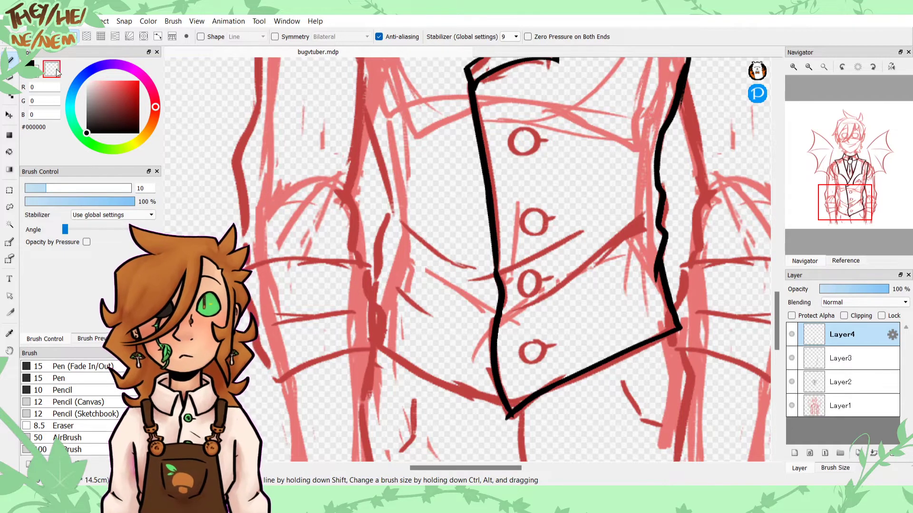
click(793, 68)
click(793, 68)
drag(840, 217, 844, 224)
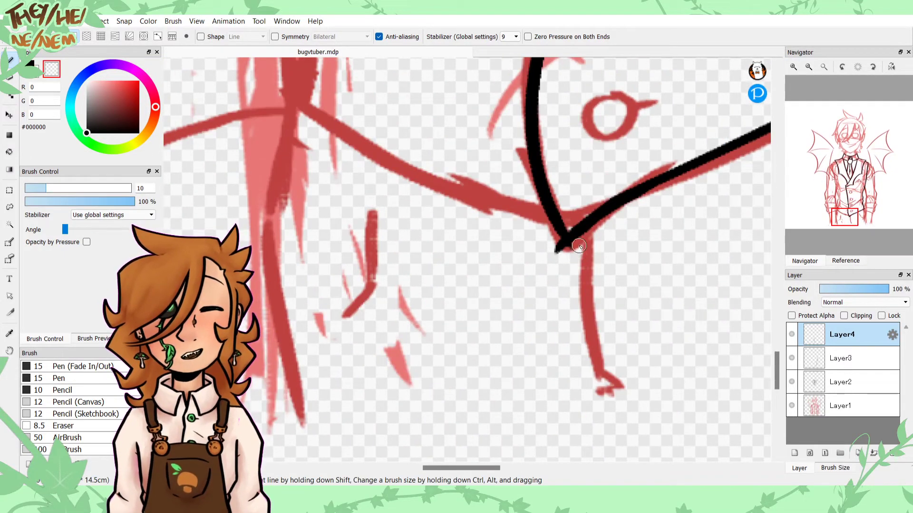
click(873, 453)
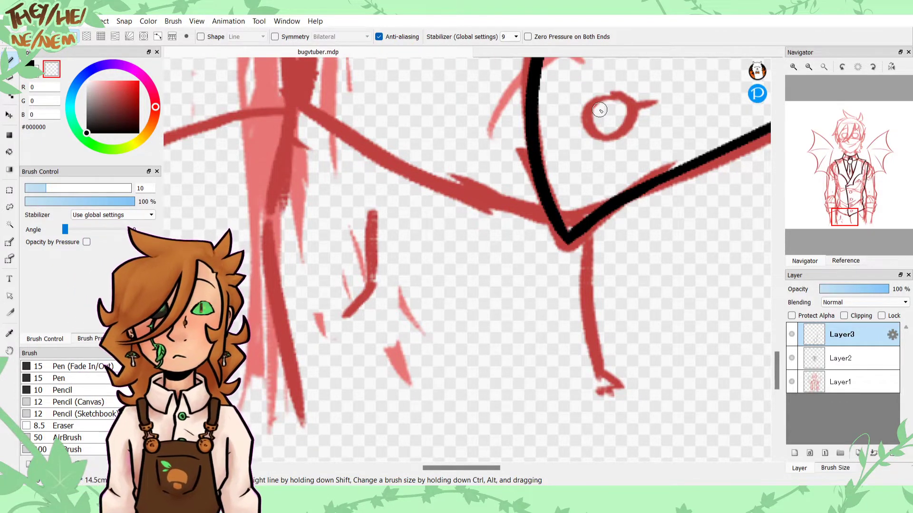
click(30, 65)
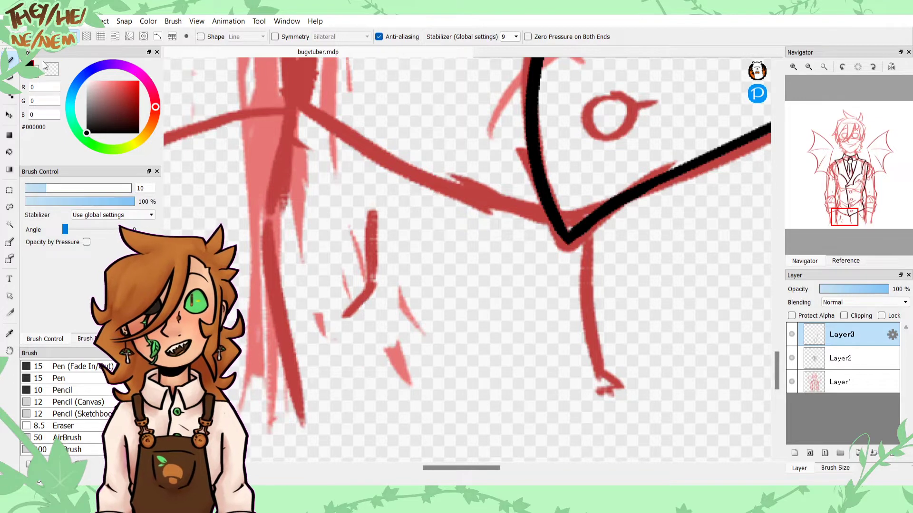
Step: Check the inked jacket outline against the whole figure
click(844, 188)
click(814, 70)
click(814, 70)
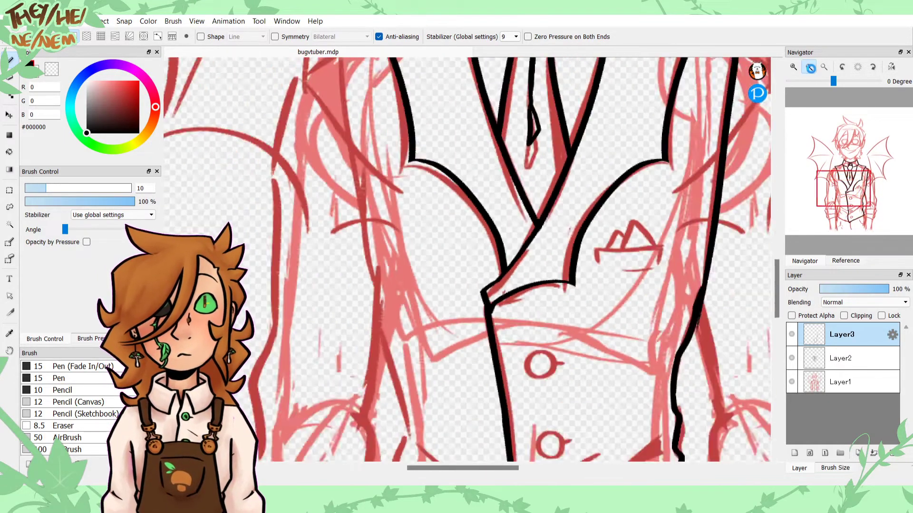
click(814, 69)
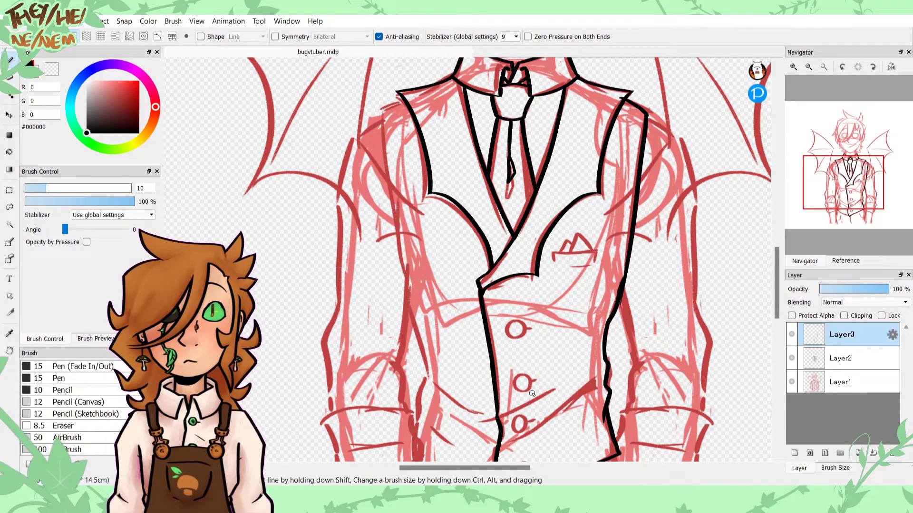
drag(844, 183, 832, 206)
click(811, 69)
click(810, 69)
click(811, 69)
Step: Ink a tapered black fold line running inward from the jacket's outer side near the waist, thickening its outer end
click(794, 67)
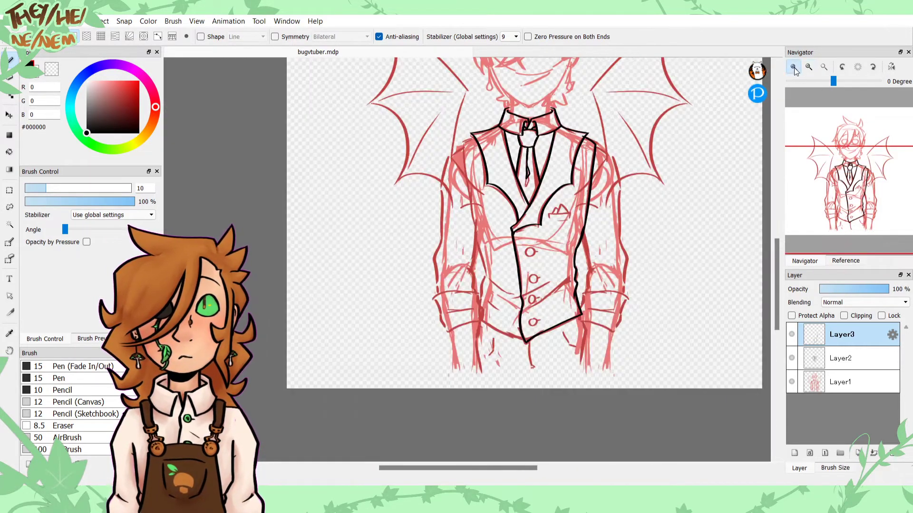
click(794, 68)
click(794, 68)
drag(834, 178, 853, 213)
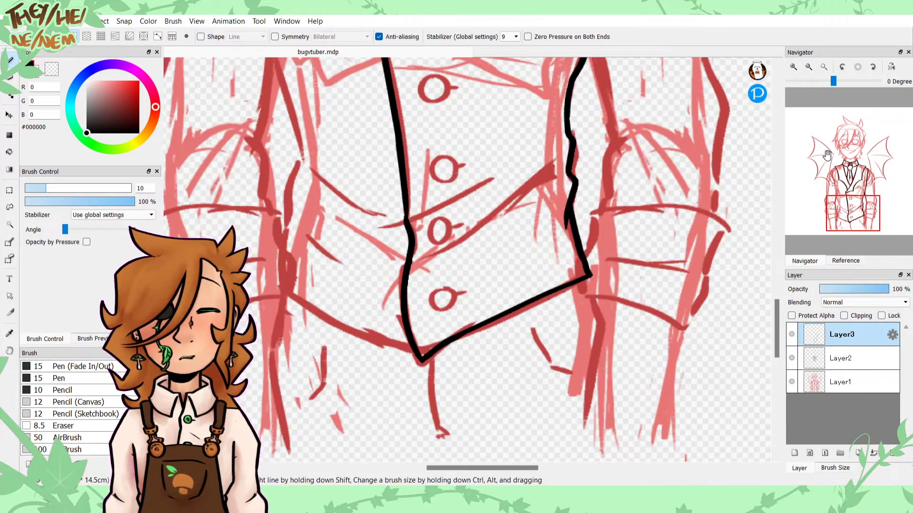
click(794, 68)
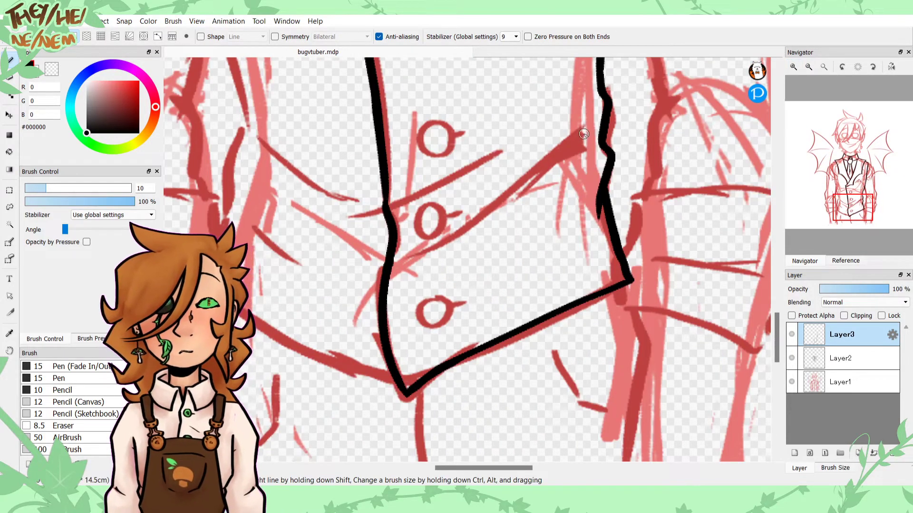
drag(582, 129, 500, 205)
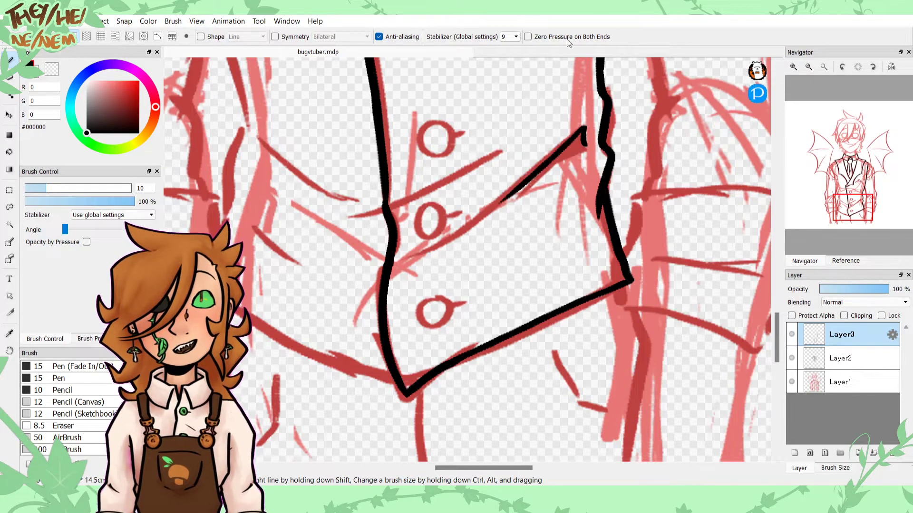
key(ctrl+z)
key(ctrl+z)
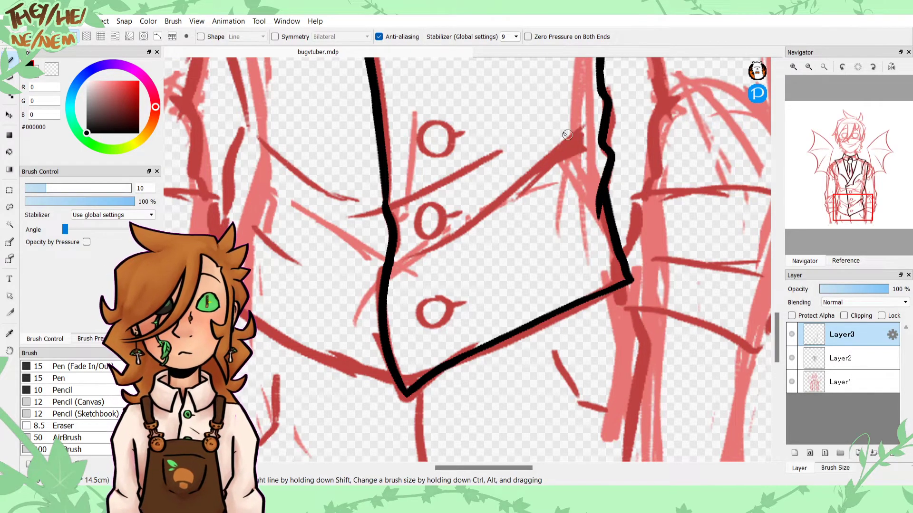
mouse_move(580, 147)
mouse_down()
mouse_move(538, 173)
mouse_move(581, 159)
mouse_move(513, 191)
mouse_up()
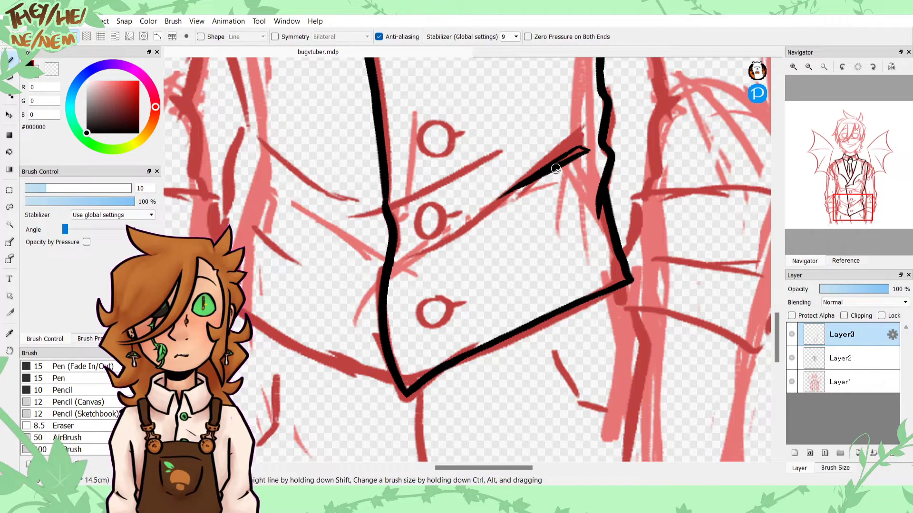
drag(555, 169, 575, 153)
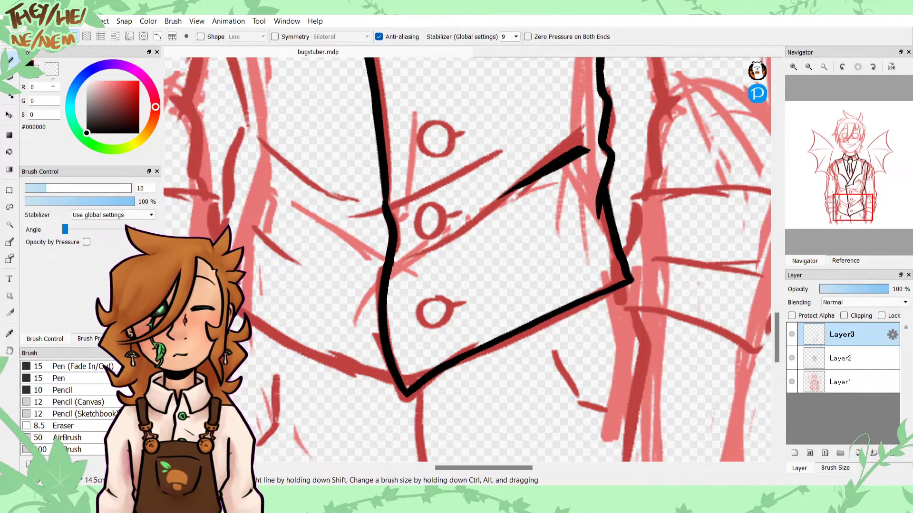
Step: Thin the thick end of the new waist fold with the transparent colour and switch back to black
key(x)
mouse_move(575, 145)
mouse_down()
mouse_move(594, 156)
mouse_move(491, 197)
mouse_up()
mouse_move(563, 155)
mouse_down()
mouse_move(578, 142)
mouse_move(512, 177)
mouse_move(588, 152)
mouse_up()
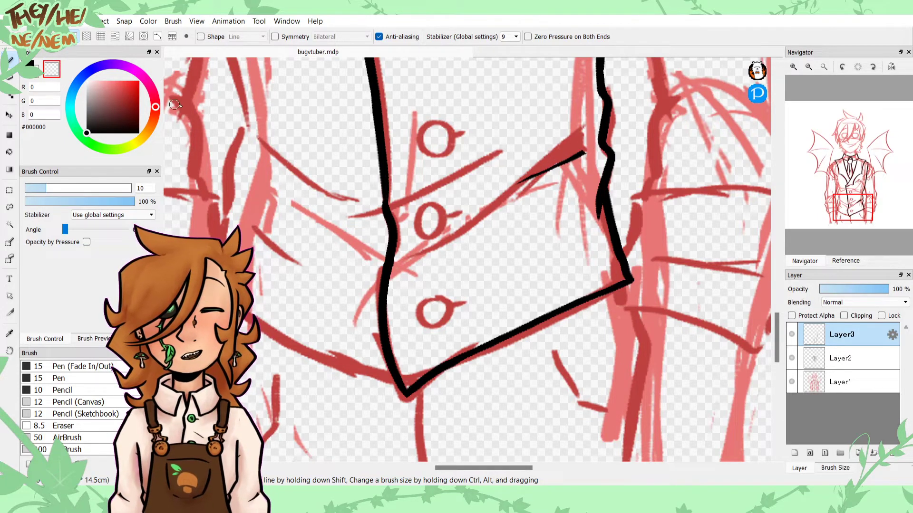
click(42, 76)
Step: Ink the two long folds crossing the jacket's front edge and the short folds on the opposite side of the waist
mouse_move(488, 157)
mouse_down()
mouse_move(360, 227)
mouse_move(326, 223)
mouse_up()
drag(543, 174, 373, 257)
drag(258, 143, 315, 204)
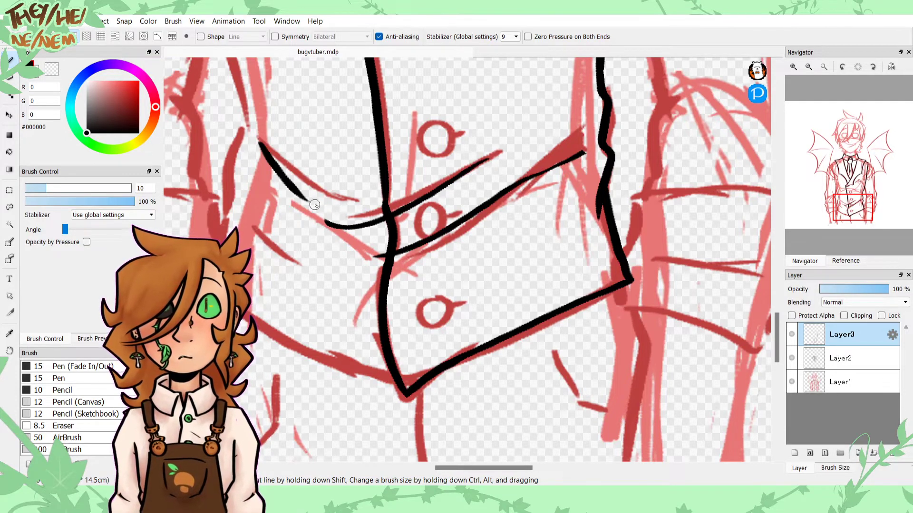
Step: Ink the jacket's two lowest buttons as round outlines with short buttonhole lines, redrawing any misplaced circle
drag(852, 216, 845, 218)
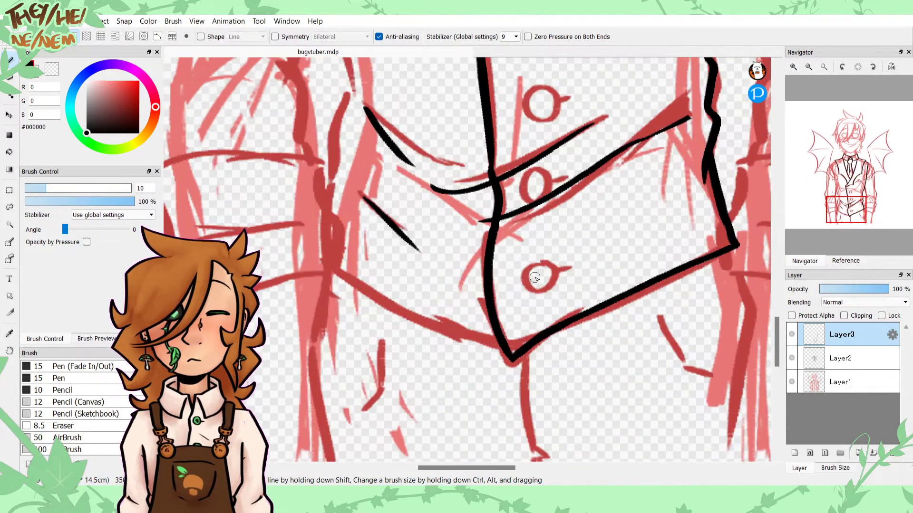
mouse_move(536, 263)
mouse_down()
mouse_move(546, 294)
mouse_move(528, 269)
mouse_up()
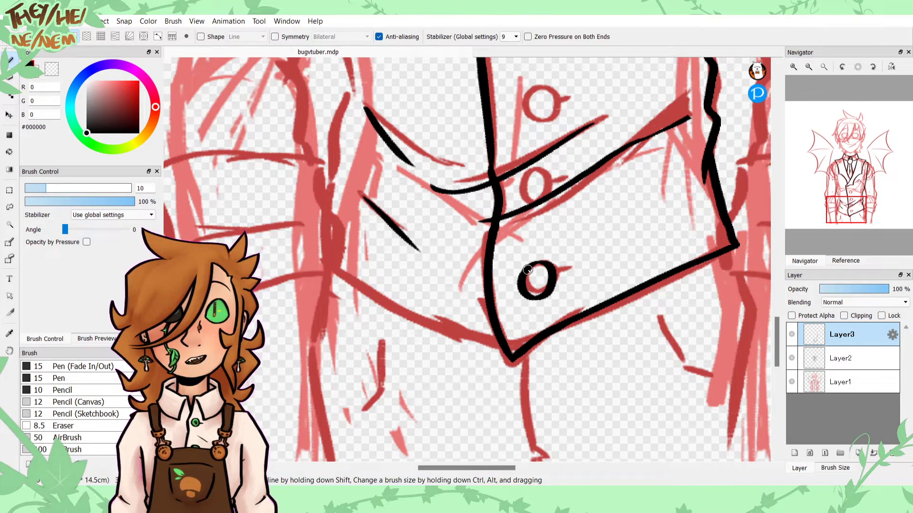
key(ctrl+z)
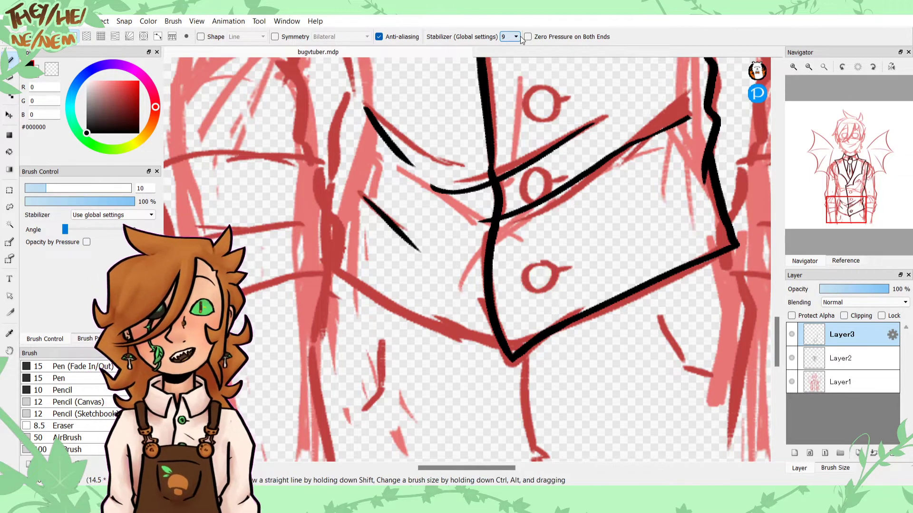
mouse_move(540, 260)
mouse_down()
mouse_move(547, 287)
mouse_move(528, 264)
mouse_move(573, 269)
mouse_up()
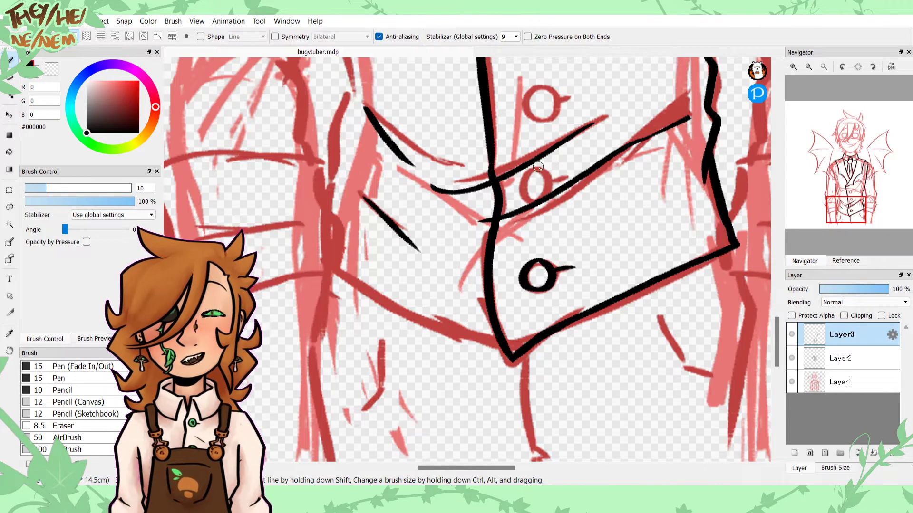
mouse_move(518, 176)
mouse_down()
mouse_move(535, 190)
mouse_move(520, 177)
mouse_up()
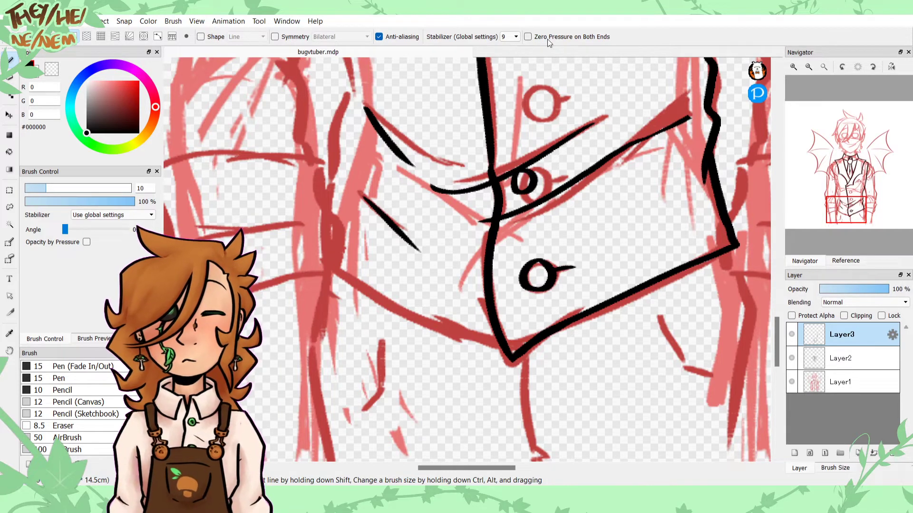
key(ctrl+z)
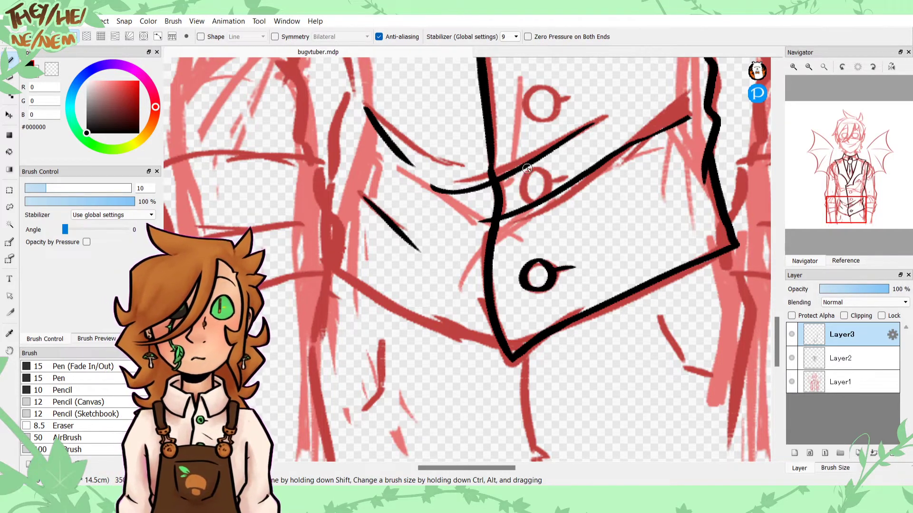
mouse_move(526, 169)
mouse_down()
mouse_move(521, 176)
mouse_move(560, 169)
mouse_up()
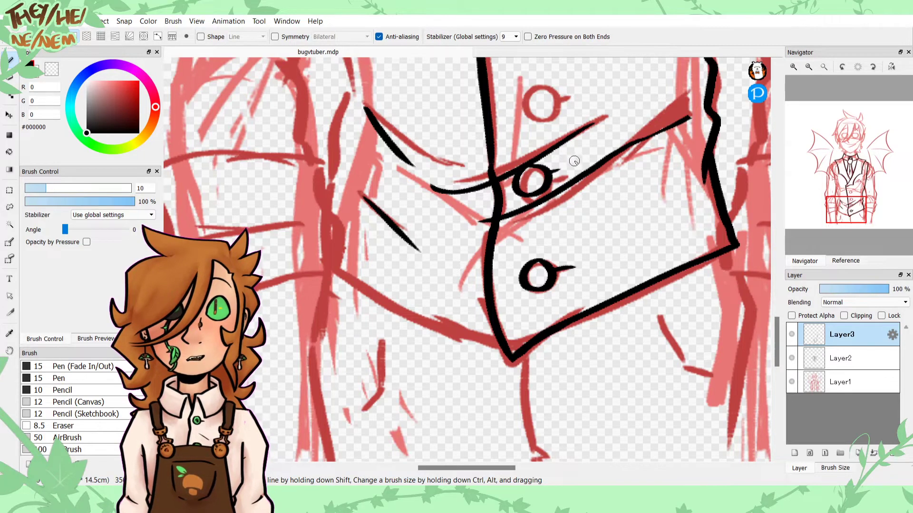
Step: Ink the jacket's two upper buttons with buttonhole lines slightly above their sketched positions, undoing uneven attempts, and keep black as the drawing colour
drag(828, 222, 847, 202)
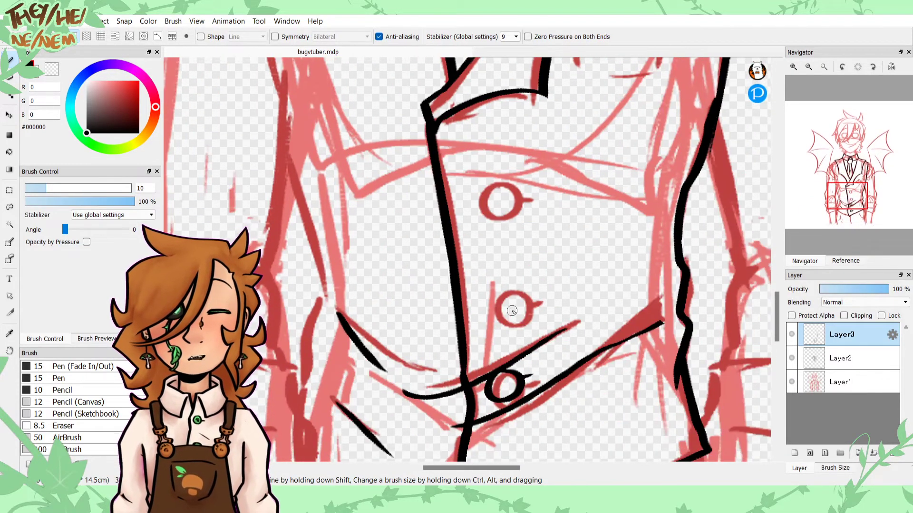
mouse_move(487, 263)
mouse_down()
mouse_move(473, 286)
mouse_move(509, 277)
mouse_move(479, 274)
mouse_move(488, 265)
mouse_move(474, 294)
mouse_move(489, 261)
mouse_up()
key(ctrl+z)
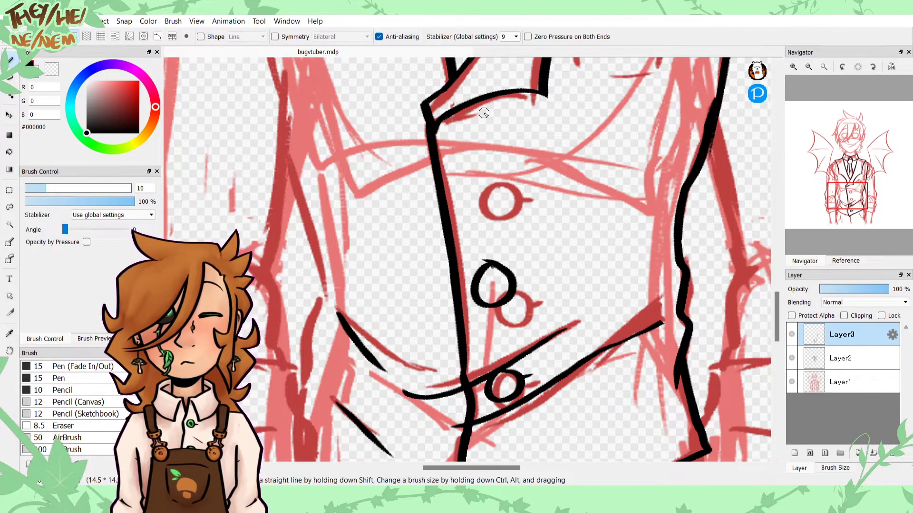
key(ctrl+z)
mouse_move(493, 270)
mouse_down()
mouse_move(498, 314)
mouse_move(493, 276)
mouse_move(520, 294)
mouse_move(539, 282)
mouse_up()
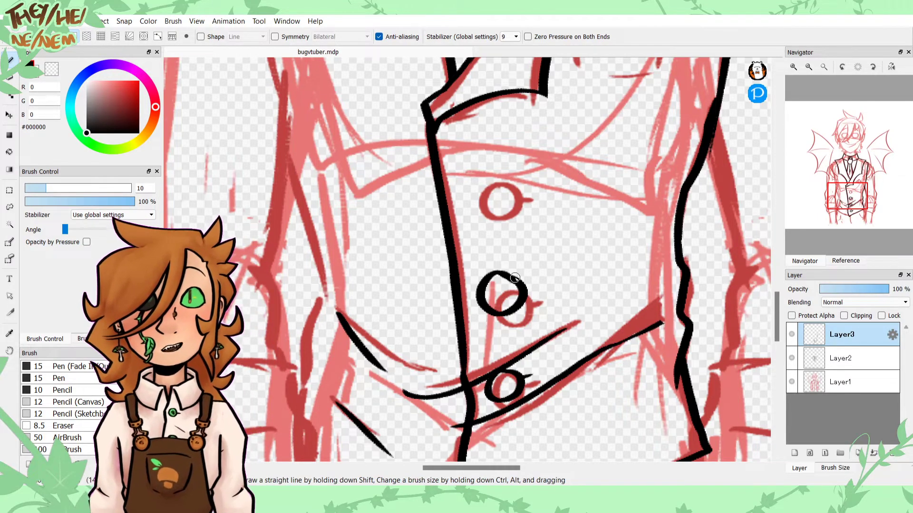
key(ctrl+z)
mouse_move(498, 274)
mouse_down()
mouse_move(510, 304)
mouse_move(490, 275)
mouse_move(539, 280)
mouse_up()
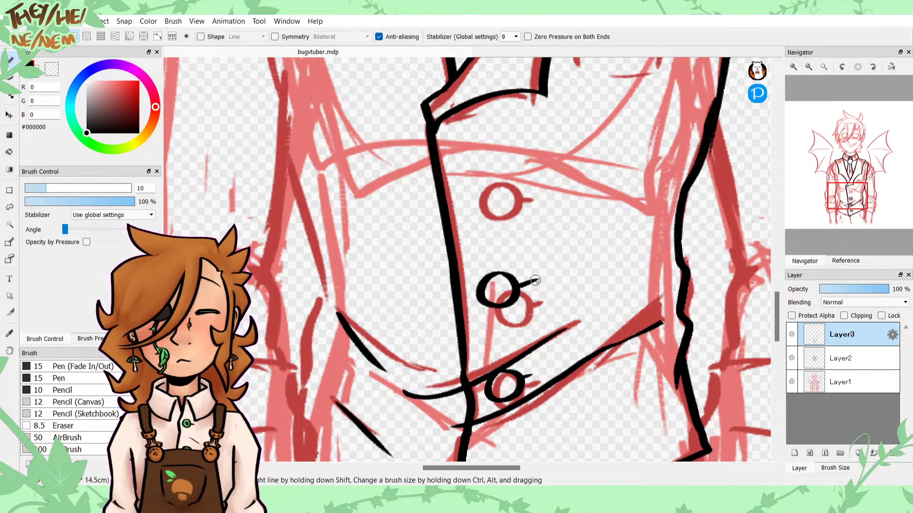
mouse_move(473, 170)
mouse_down()
mouse_move(495, 193)
mouse_move(464, 174)
mouse_move(494, 174)
mouse_move(467, 172)
mouse_move(493, 195)
mouse_move(475, 164)
mouse_move(501, 183)
mouse_move(519, 173)
mouse_up()
key(ctrl+z)
key(ctrl+z)
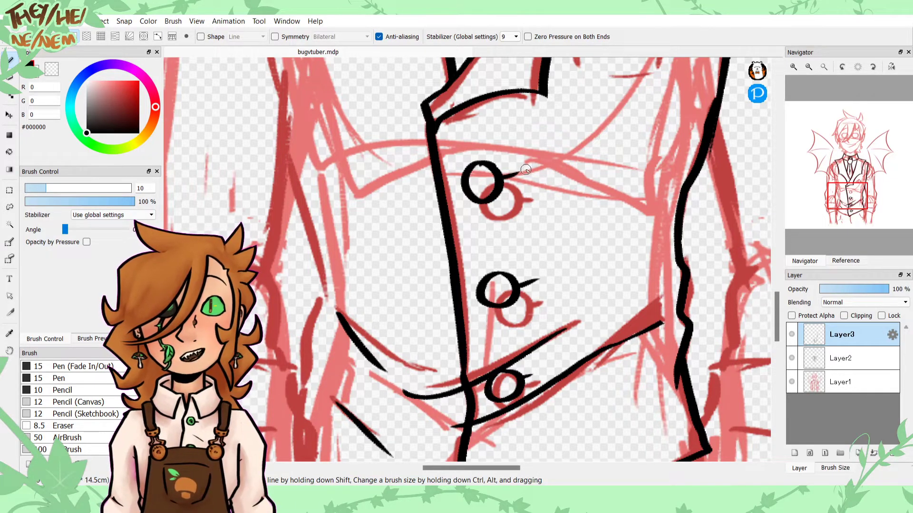
click(46, 71)
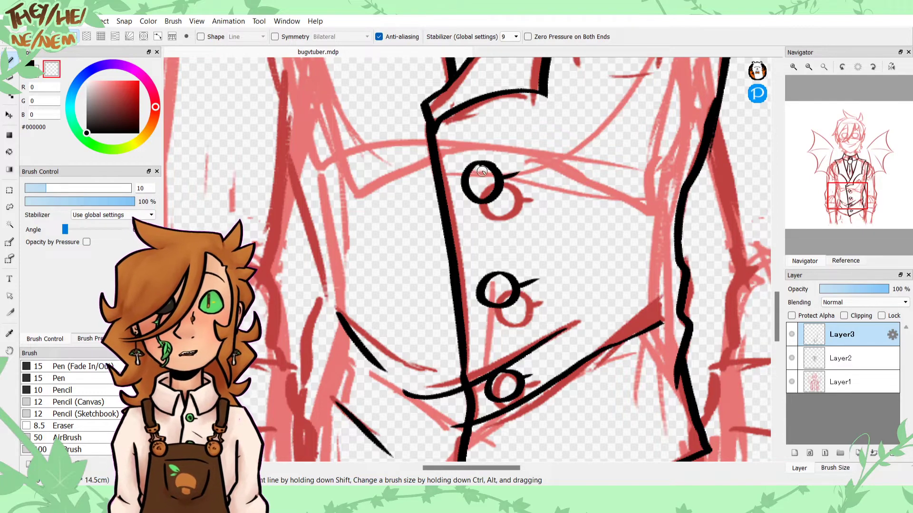
click(31, 66)
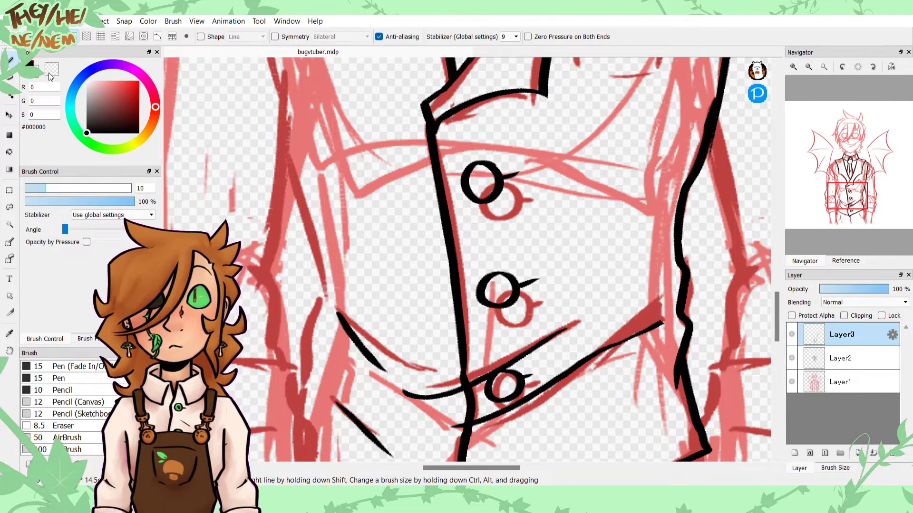
Step: Ink the breast pocket's curved opening and lower line, plus the two folded handkerchief points above it
drag(838, 168, 856, 189)
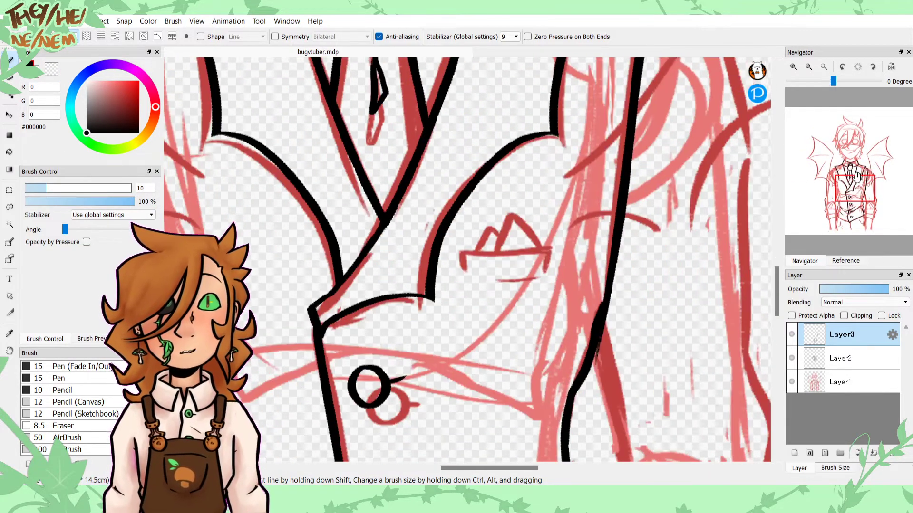
click(793, 67)
mouse_move(581, 273)
mouse_down()
mouse_move(588, 244)
mouse_move(462, 249)
mouse_move(462, 265)
mouse_move(512, 293)
mouse_up()
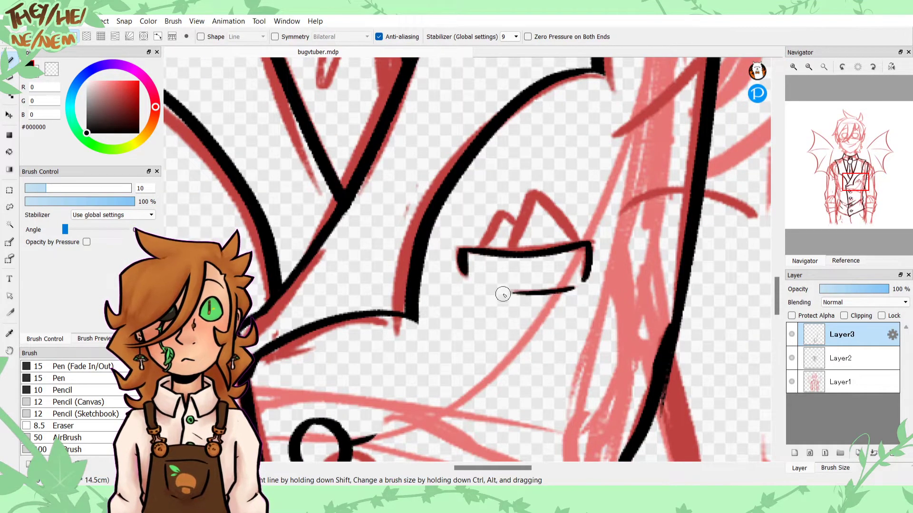
mouse_move(584, 246)
mouse_down()
mouse_move(553, 212)
mouse_move(505, 256)
mouse_move(505, 220)
mouse_move(481, 249)
mouse_up()
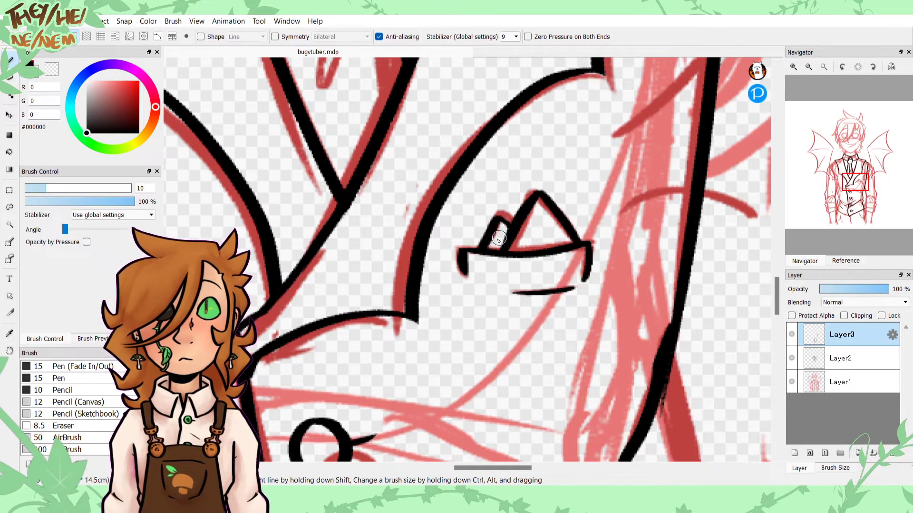
Step: Review the inked jacket details on the whole figure and compare the head sketch with the reference image's hair and face
click(810, 69)
click(810, 69)
click(810, 69)
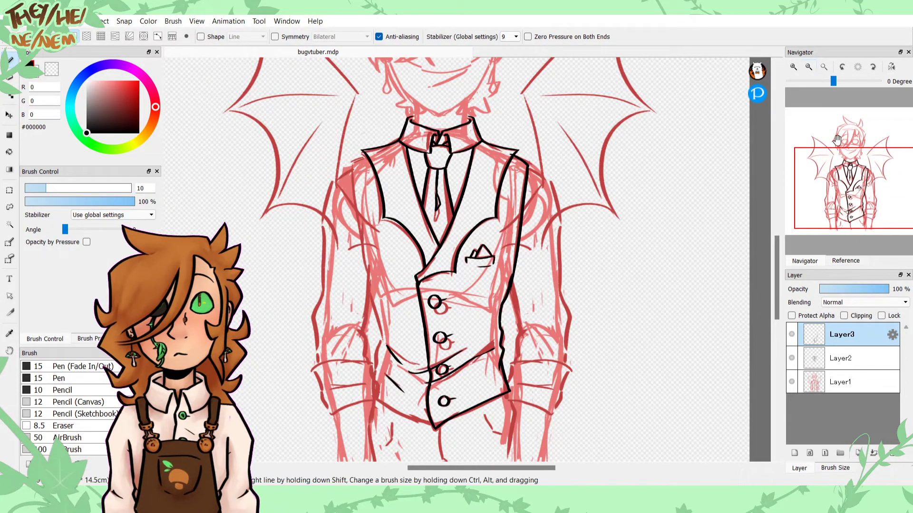
drag(849, 169, 845, 198)
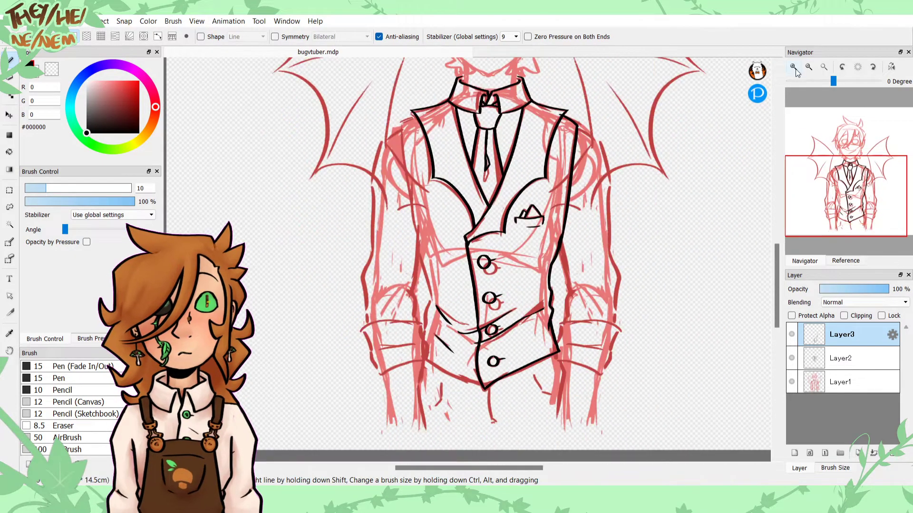
click(793, 67)
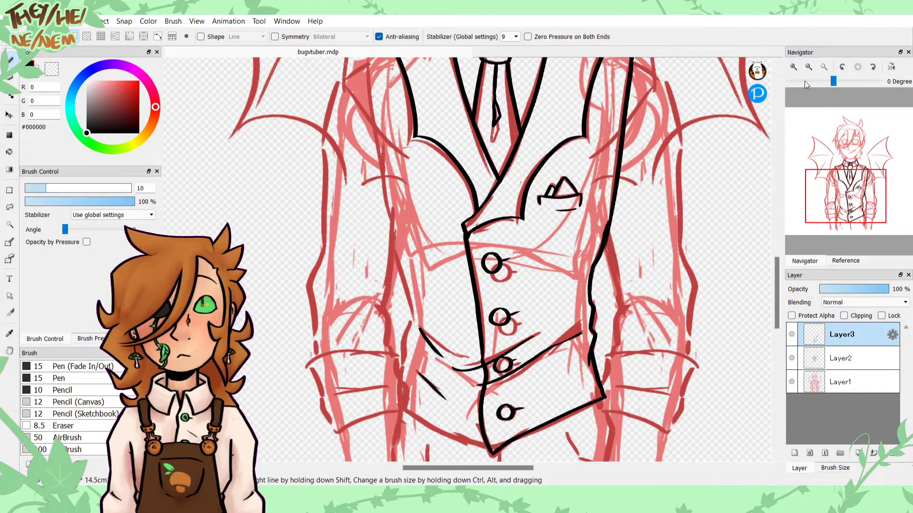
click(793, 67)
drag(835, 171, 847, 132)
click(845, 260)
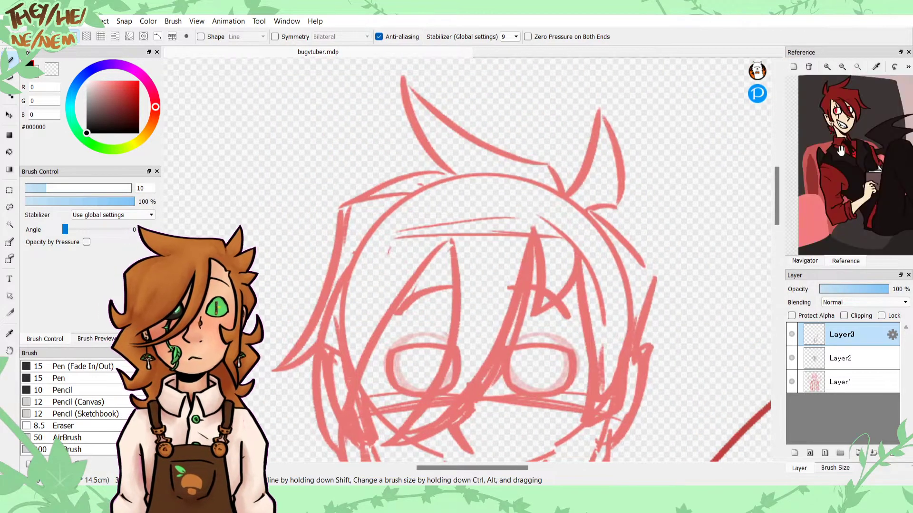
click(826, 66)
click(827, 66)
drag(813, 99, 821, 154)
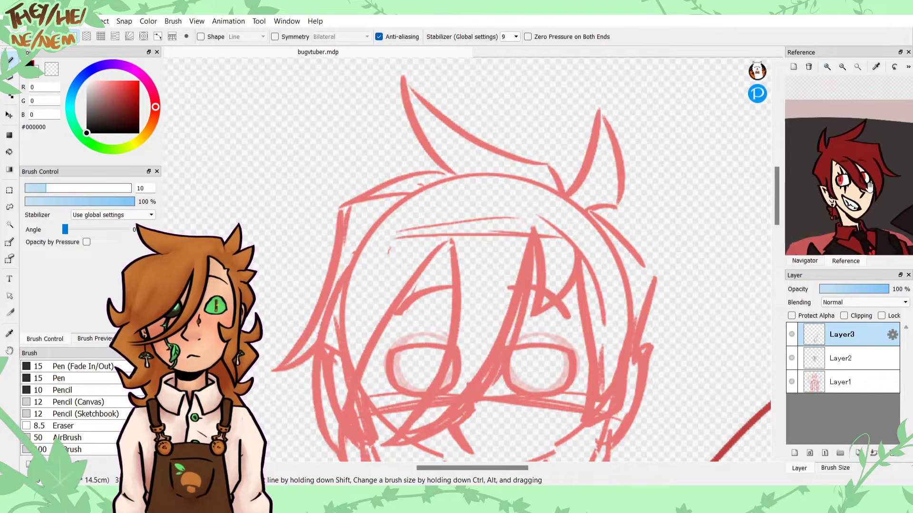
click(805, 262)
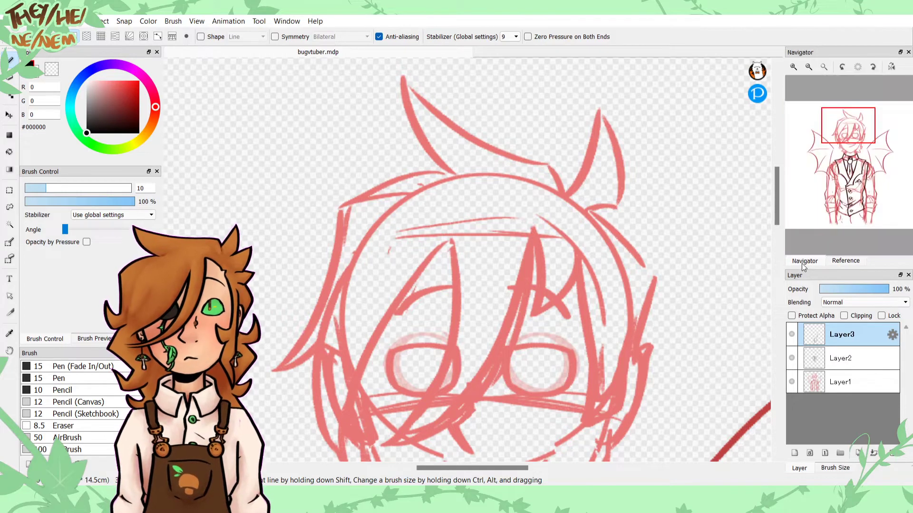
Step: Erase the overlapping ink where the lapels cross at the jacket's front opening on Layer2
drag(850, 206, 852, 180)
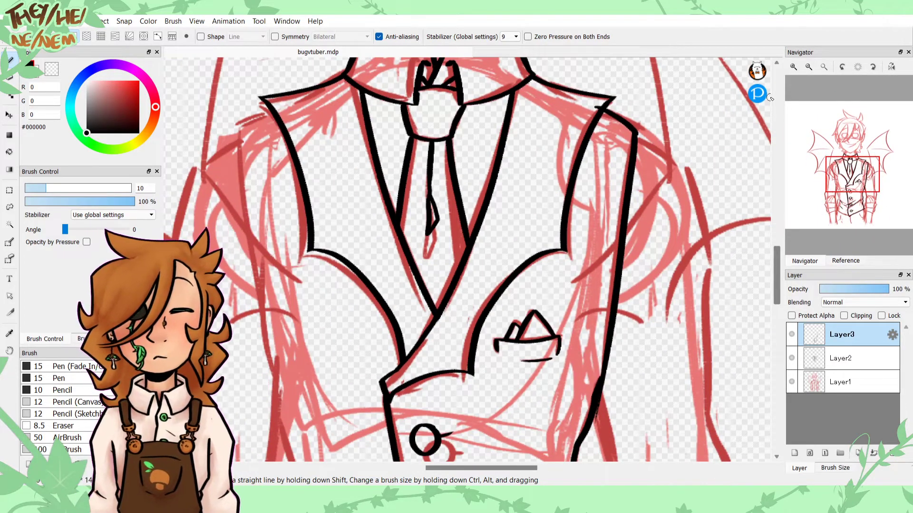
drag(854, 167, 848, 187)
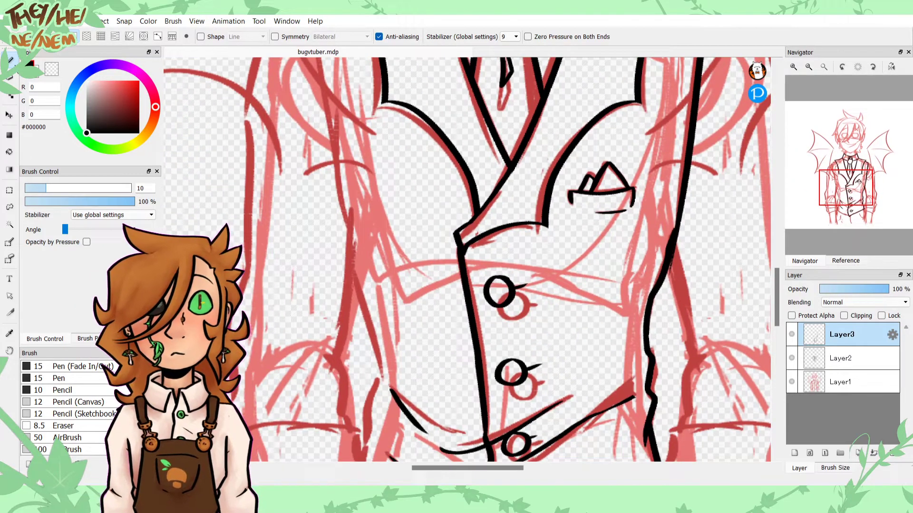
click(52, 69)
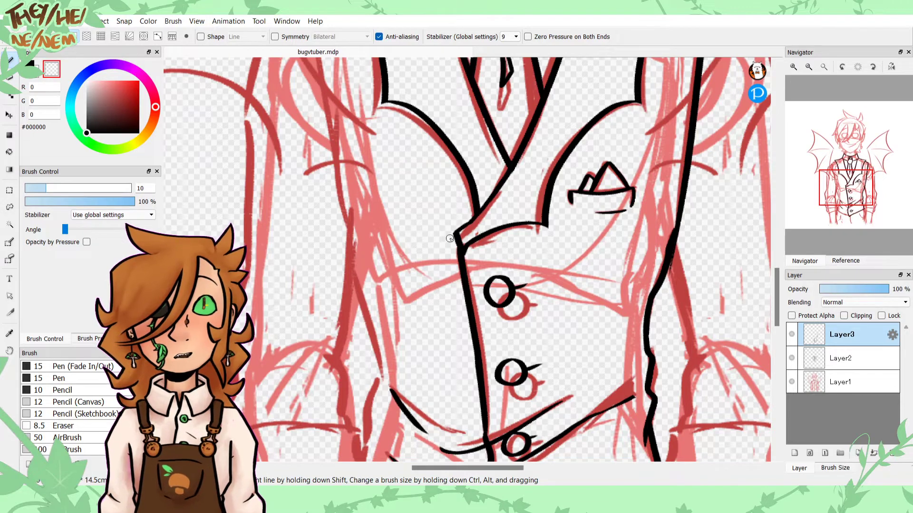
click(856, 379)
click(837, 367)
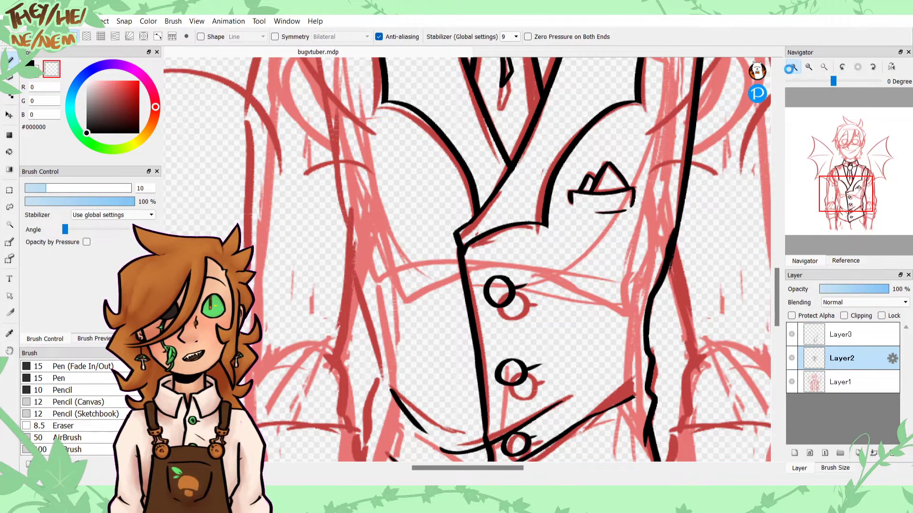
click(791, 67)
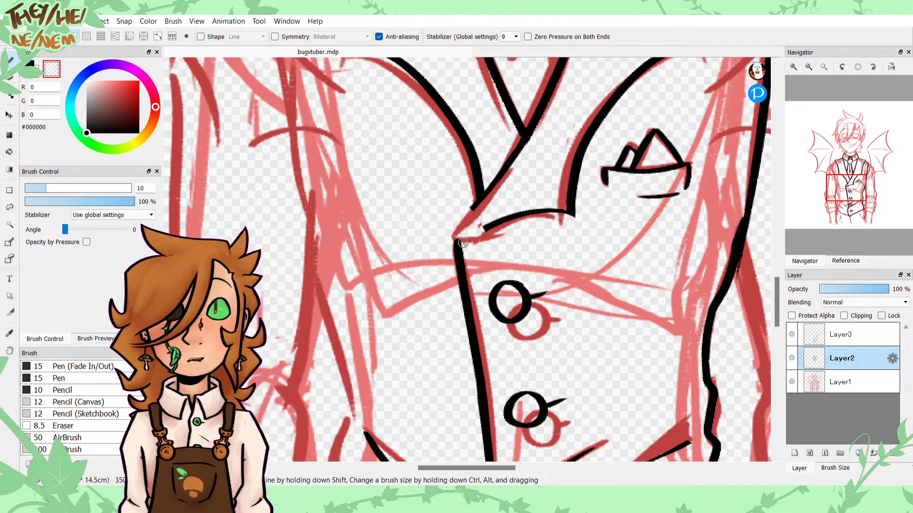
Step: Redraw the lapel corner in black as a small squared tip joining both lapel edges, keeping black as the drawing colour
click(30, 65)
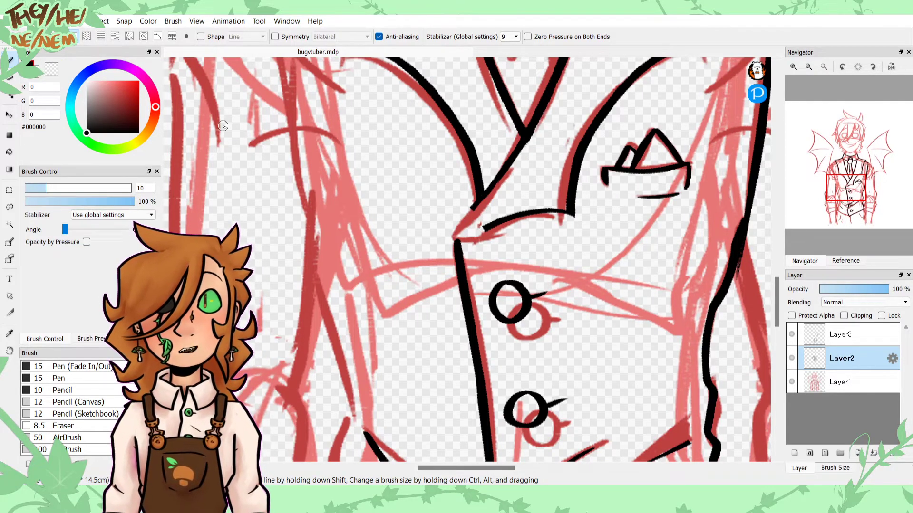
mouse_move(480, 200)
mouse_down()
mouse_move(455, 232)
mouse_move(469, 247)
mouse_move(488, 227)
mouse_up()
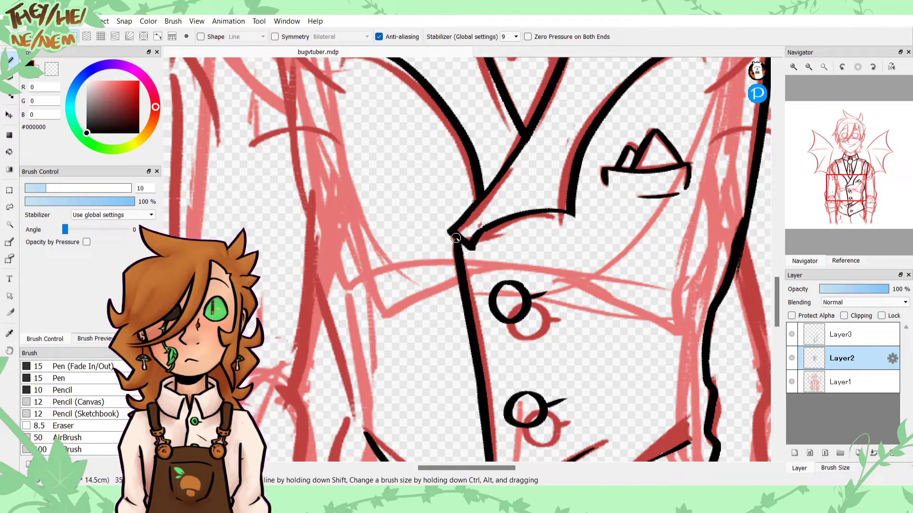
click(51, 70)
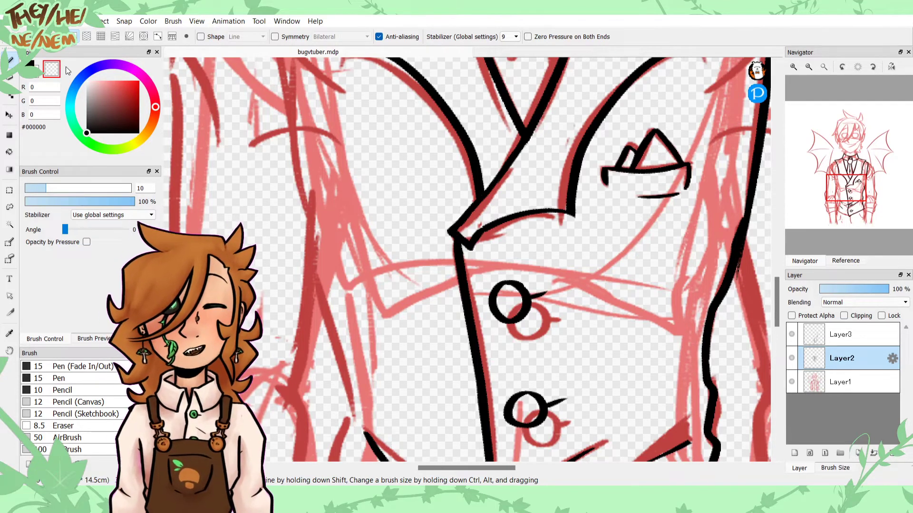
click(31, 68)
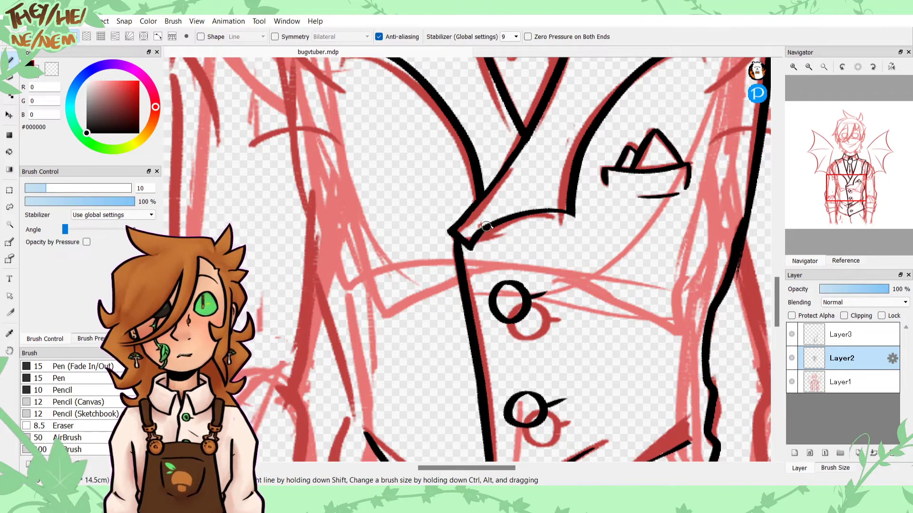
Step: Toggle Layer3's visibility to check which jacket lines it holds, and make Layer3 the active layer
click(808, 67)
click(808, 67)
click(808, 67)
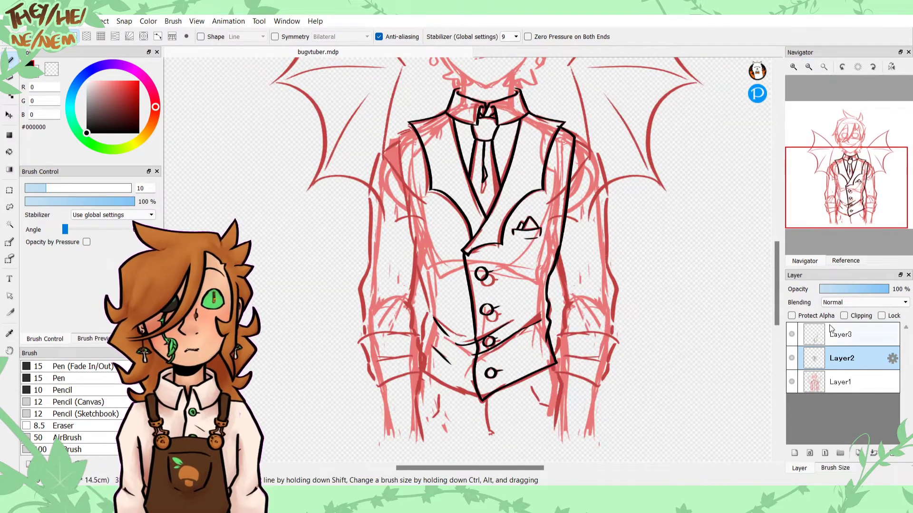
click(790, 337)
click(790, 336)
click(818, 338)
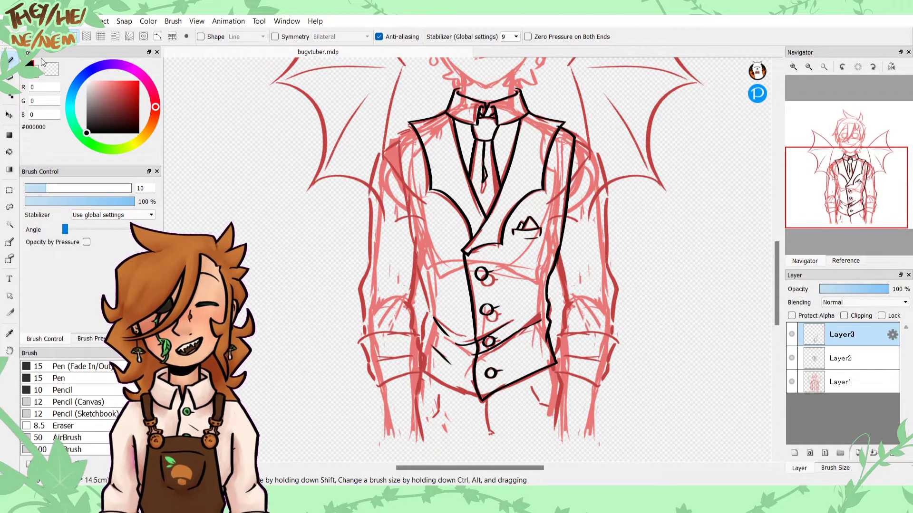
Step: Refine the jacket's side outline below the breast pocket on Layer3 with black ink, erasing its uneven edge near the waist
click(57, 72)
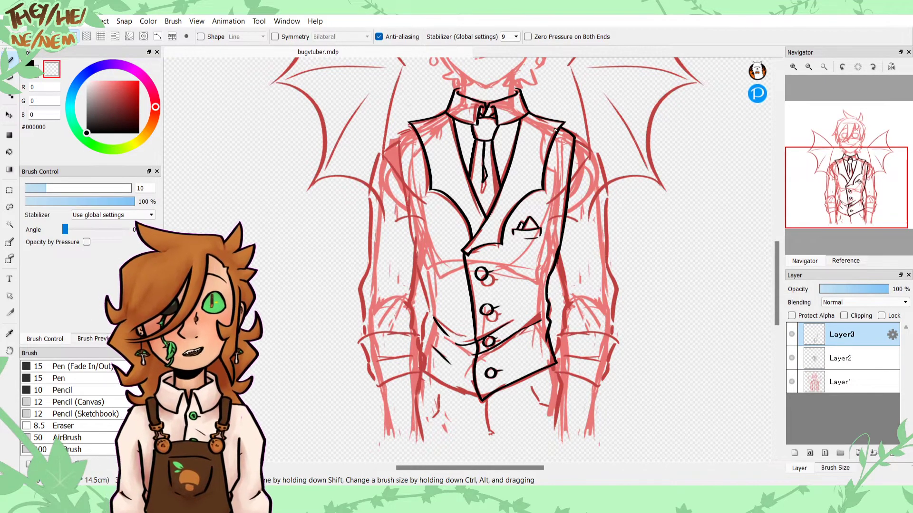
drag(842, 174, 829, 191)
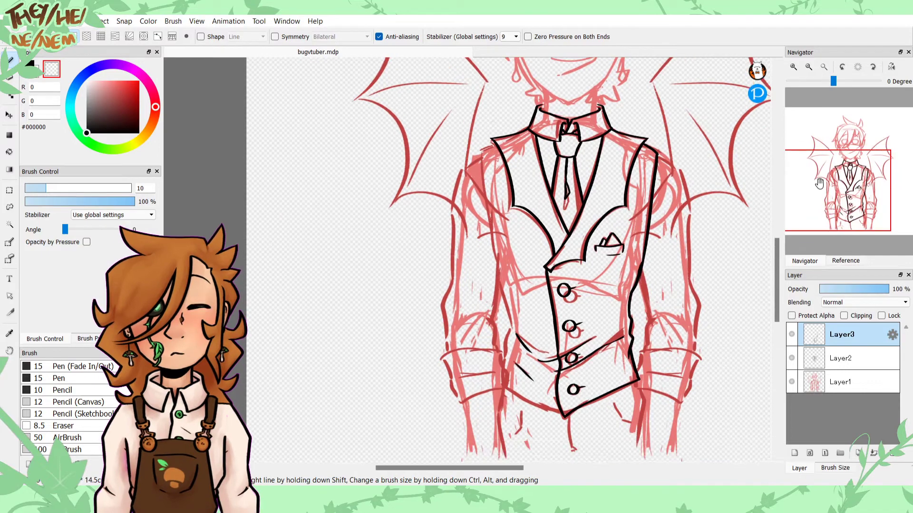
click(34, 67)
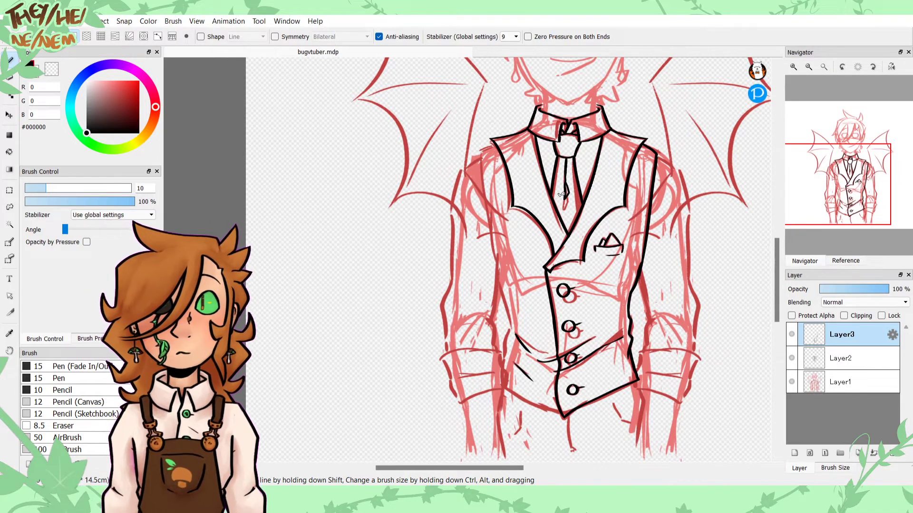
click(796, 69)
click(796, 69)
drag(840, 184, 857, 185)
drag(580, 222, 569, 269)
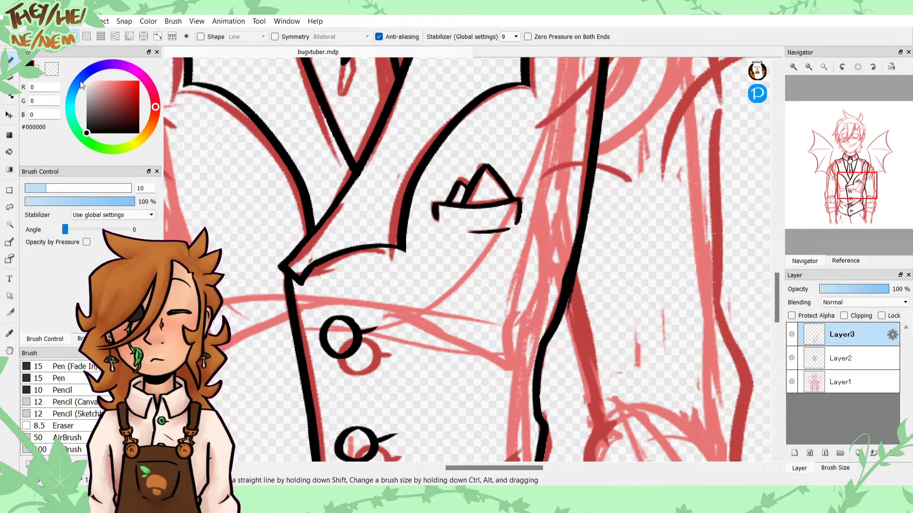
click(50, 72)
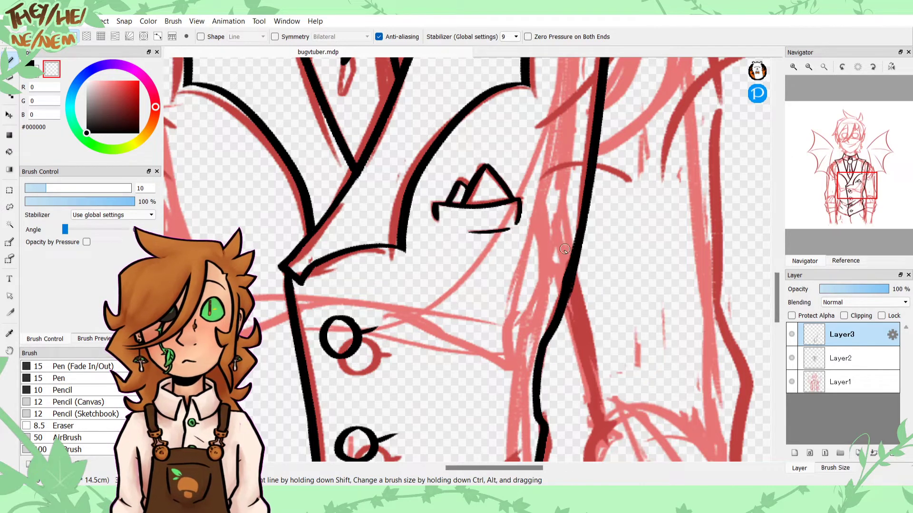
drag(551, 309, 564, 283)
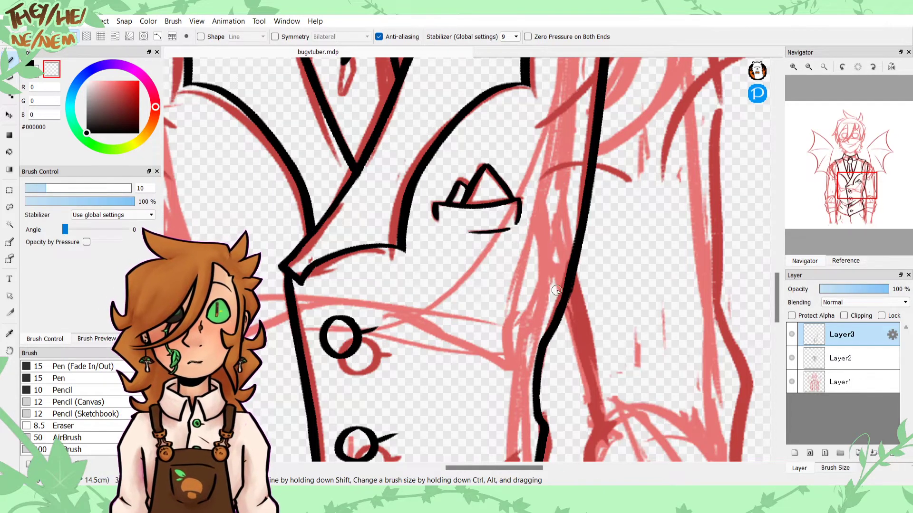
key(x)
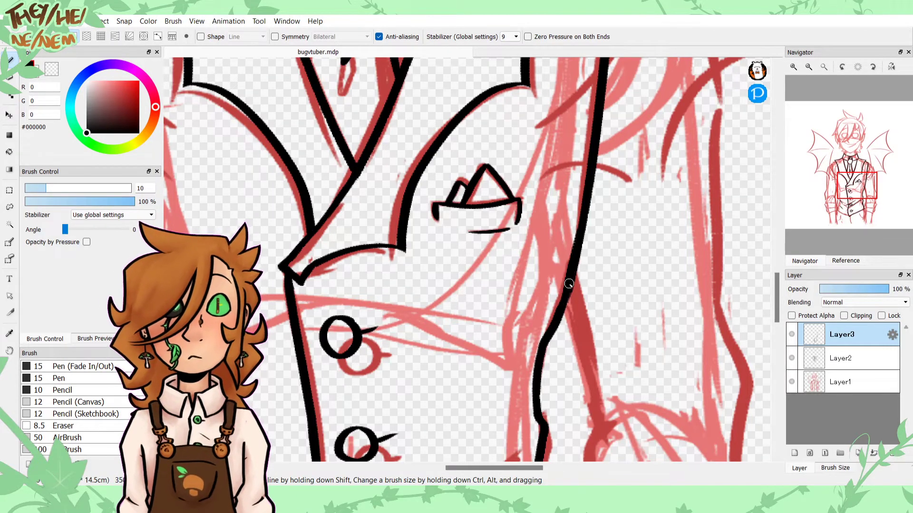
Step: Ink the short shoulder edge extending outward from the lapel on the side opposite the breast pocket
click(808, 67)
click(837, 203)
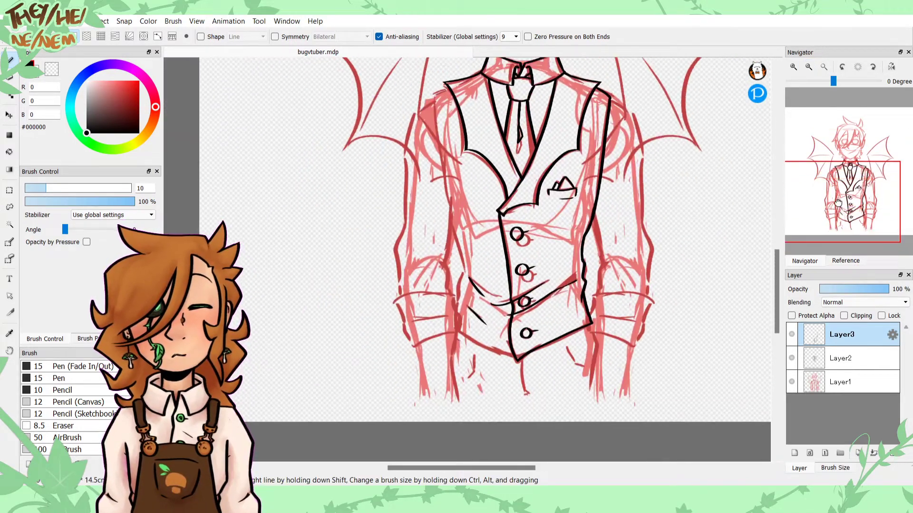
click(795, 67)
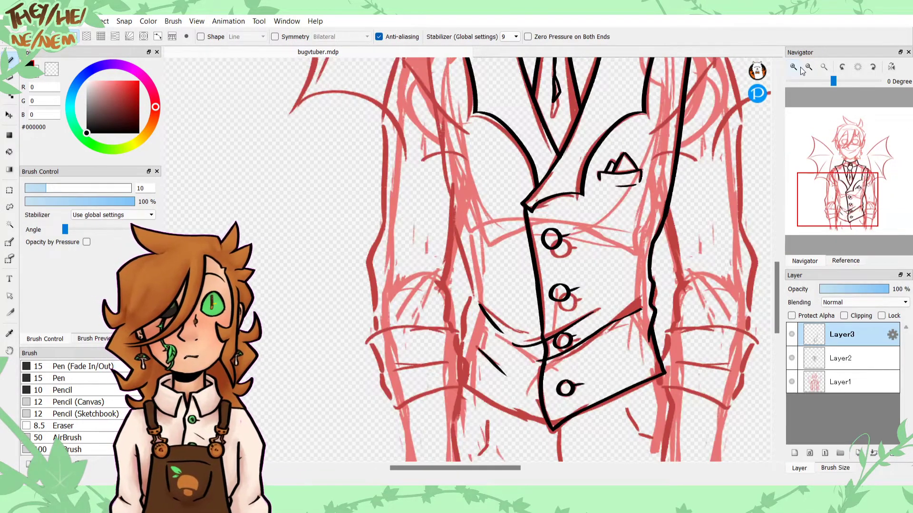
mouse_move(837, 181)
mouse_down()
mouse_move(835, 158)
mouse_move(834, 198)
mouse_move(831, 159)
mouse_move(831, 183)
mouse_move(843, 187)
mouse_up()
drag(414, 66, 384, 77)
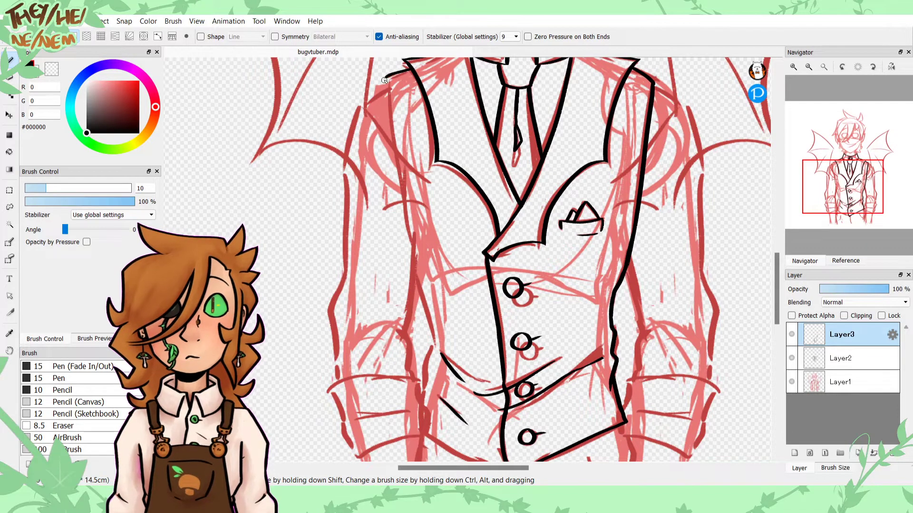
Step: Ink the jacket's side outline opposite the pocket from shoulder to waist folds on a new layer, and smooth its edge with transparent colour
click(793, 453)
mouse_move(386, 77)
mouse_down()
mouse_move(410, 254)
mouse_move(430, 311)
mouse_move(422, 395)
mouse_up()
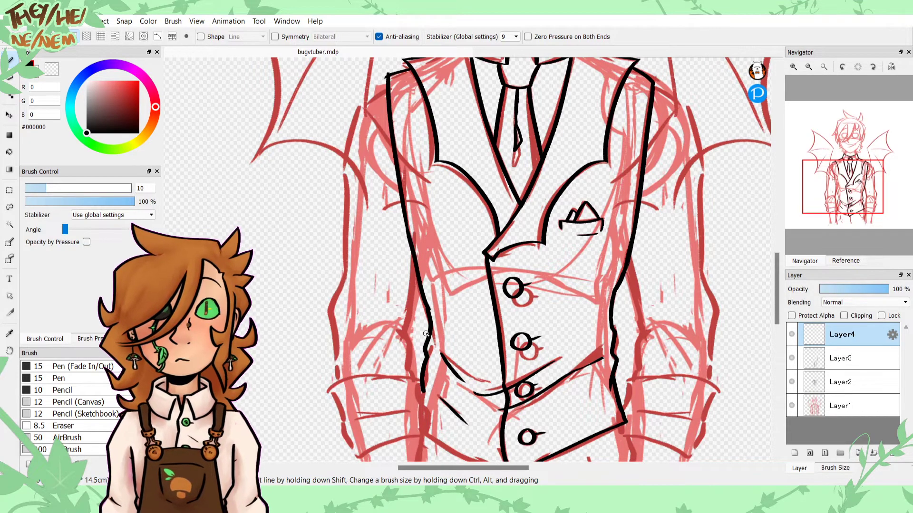
click(51, 69)
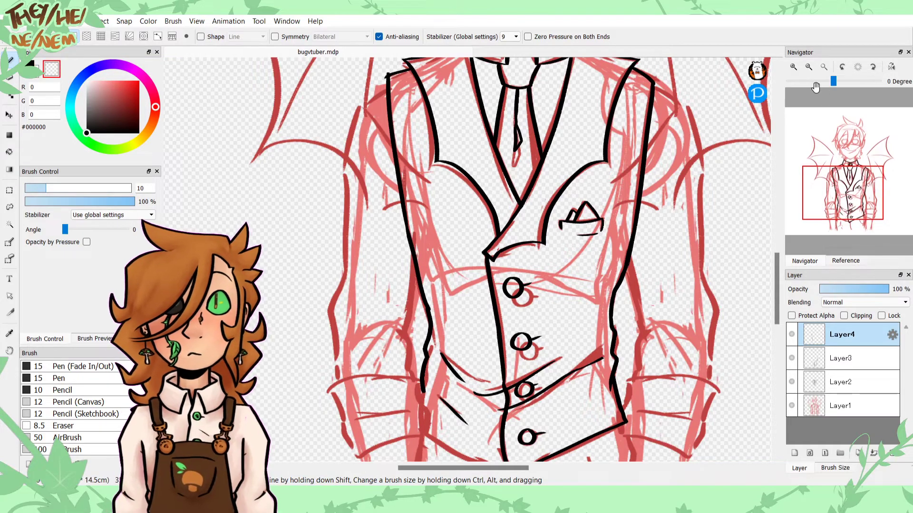
scroll(441, 246, up, 3)
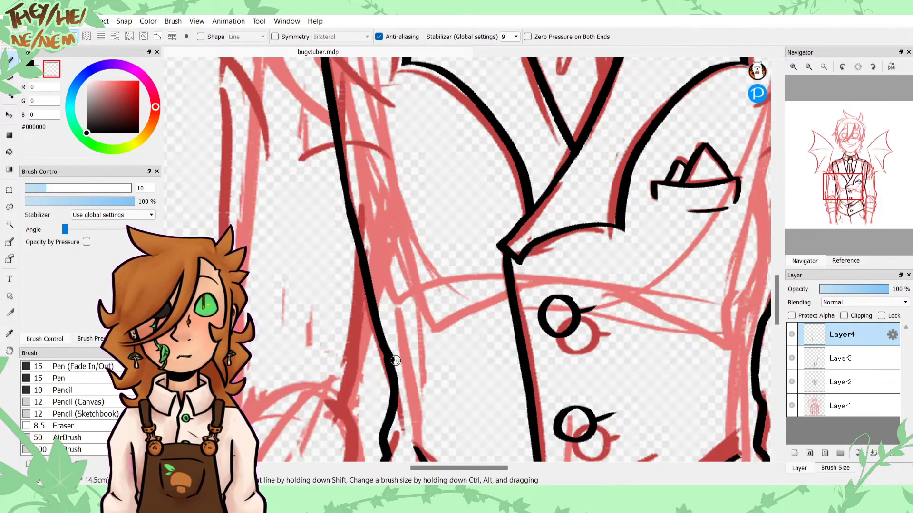
Step: Erase the overshooting end of the shoulder line on Layer3 where it meets the jacket's side outline
mouse_move(842, 242)
drag(836, 171, 833, 170)
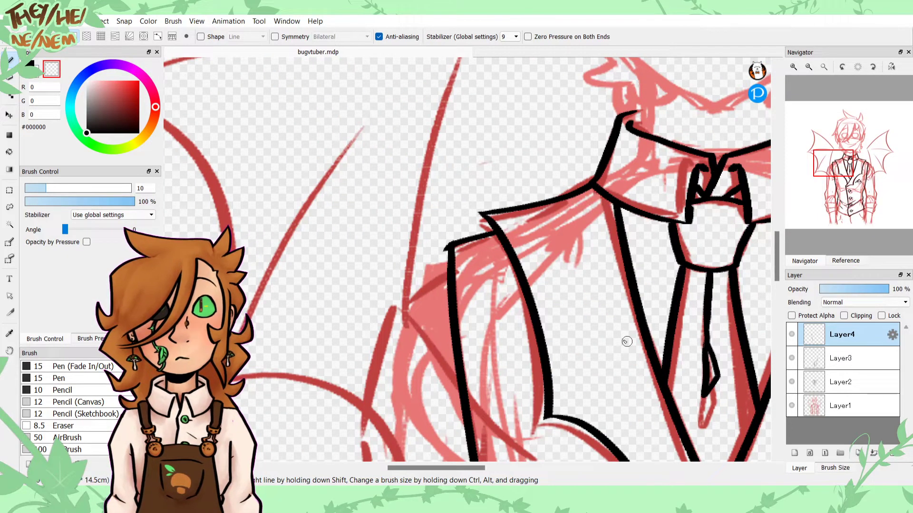
click(848, 362)
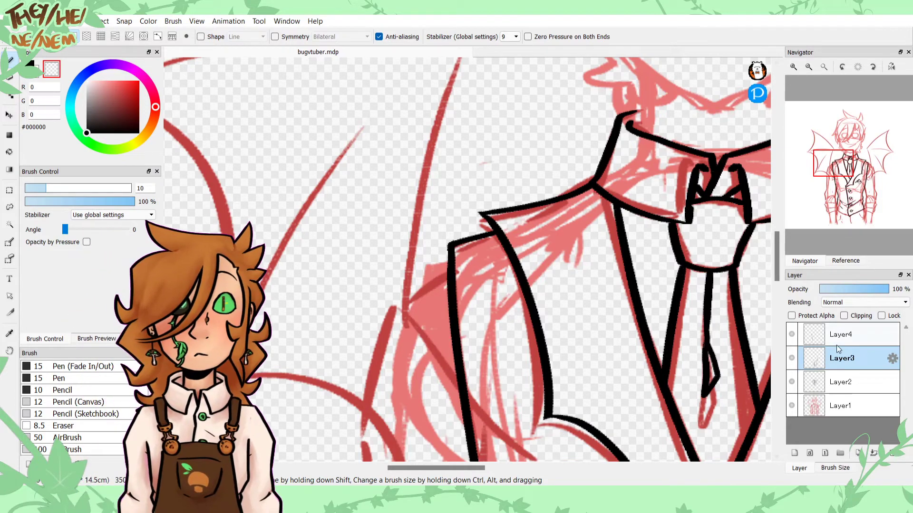
Step: Ink the rest of the jacket's side edge and its hem to the front point in black on Layer3, undoing misplaced attempts
click(31, 64)
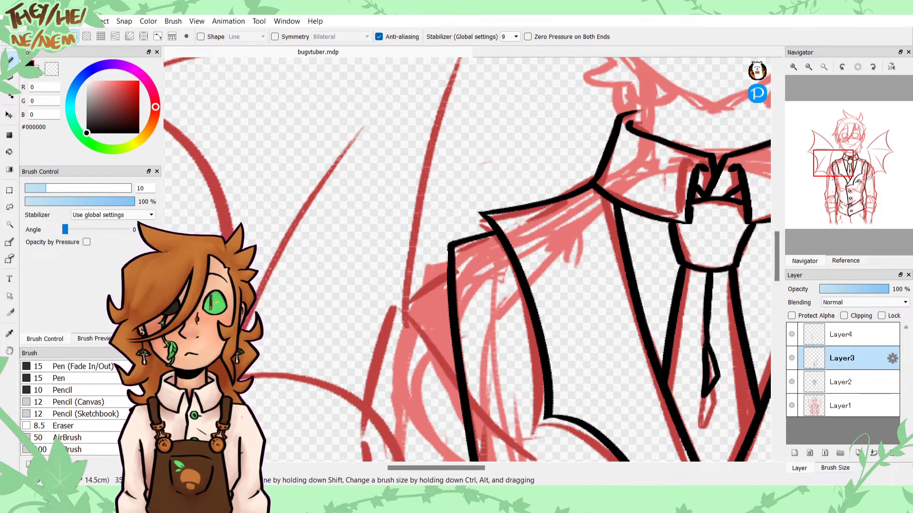
click(808, 71)
click(808, 70)
drag(818, 171, 835, 221)
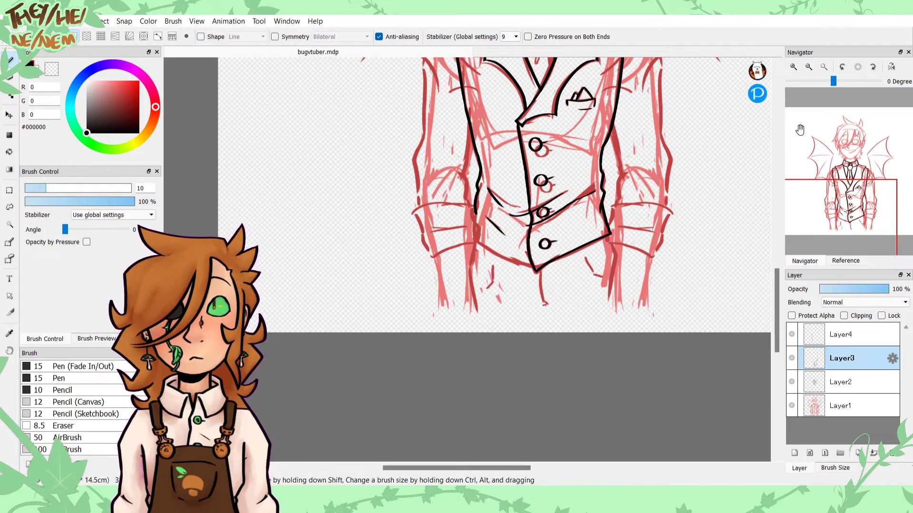
click(793, 69)
click(793, 69)
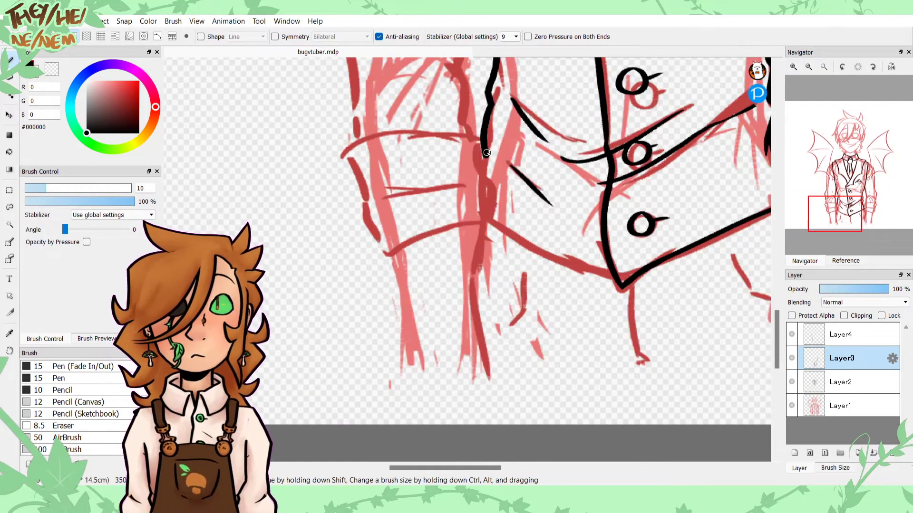
mouse_move(486, 152)
mouse_down()
mouse_move(472, 206)
mouse_move(490, 225)
mouse_move(617, 290)
mouse_up()
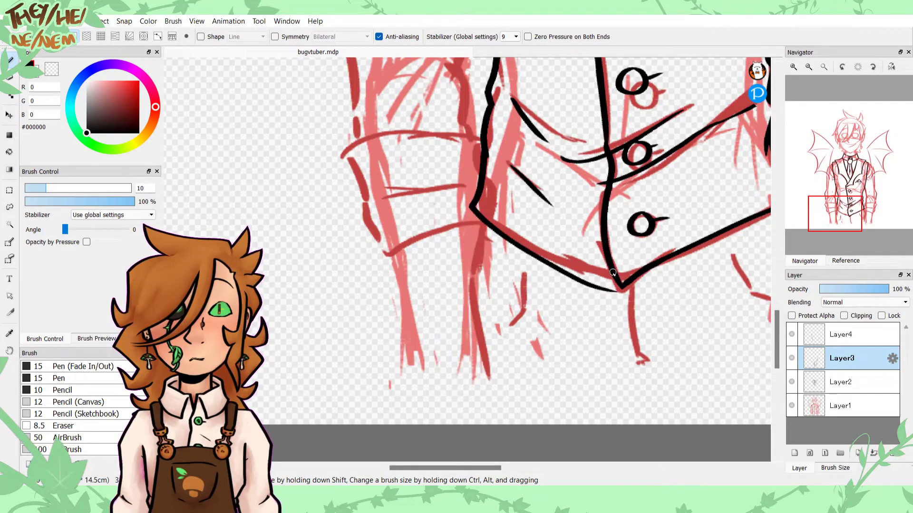
key(ctrl+z)
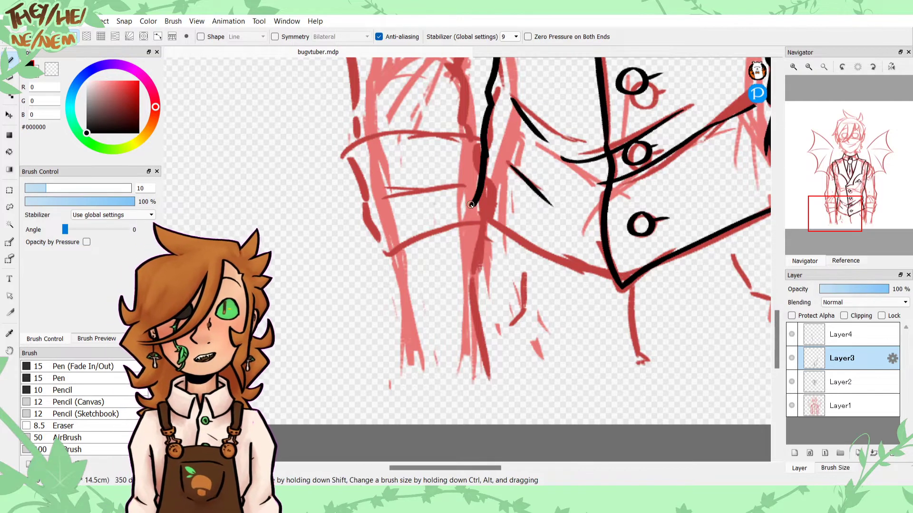
key(ctrl+z)
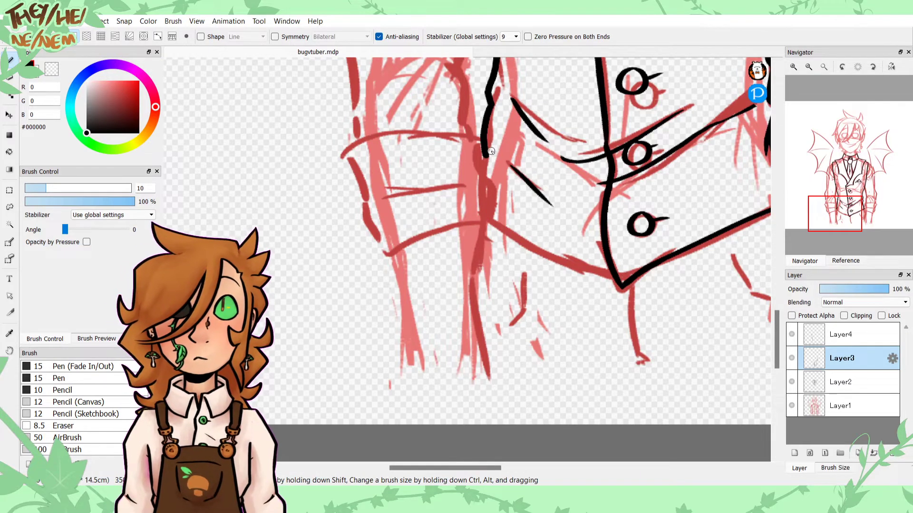
mouse_move(483, 149)
mouse_down()
mouse_move(481, 203)
mouse_move(493, 228)
mouse_move(613, 262)
mouse_up()
key(ctrl+z)
key(ctrl+z)
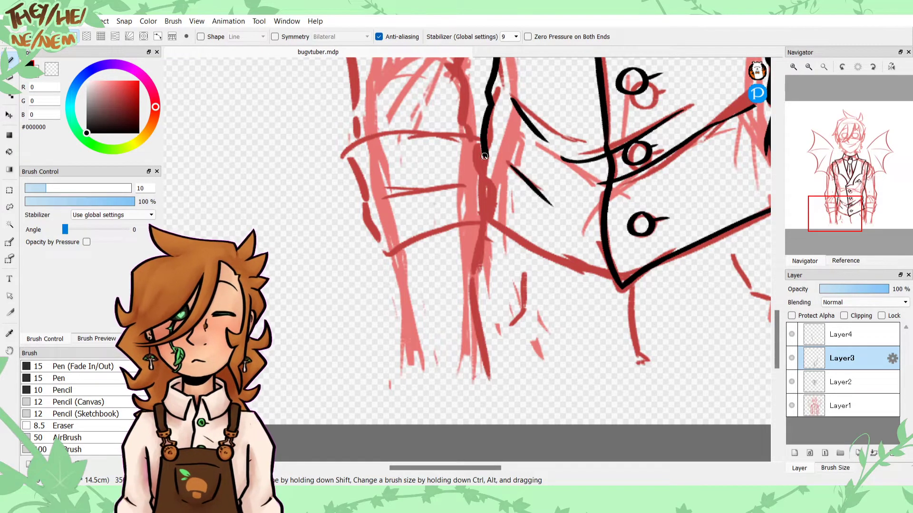
mouse_move(483, 156)
mouse_down()
mouse_move(483, 216)
mouse_move(612, 272)
mouse_move(586, 260)
mouse_up()
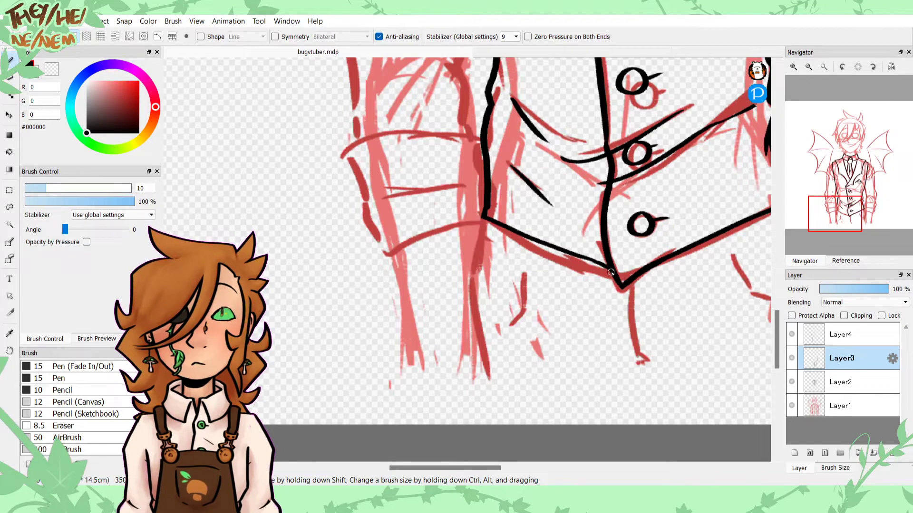
click(809, 67)
click(808, 67)
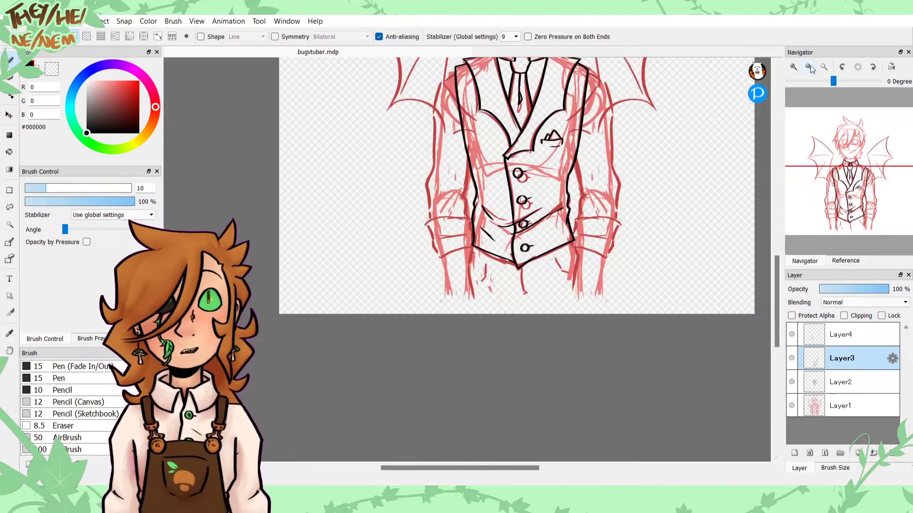
Step: Merge Layer4 down into Layer3 after checking what it contains
click(808, 67)
click(809, 67)
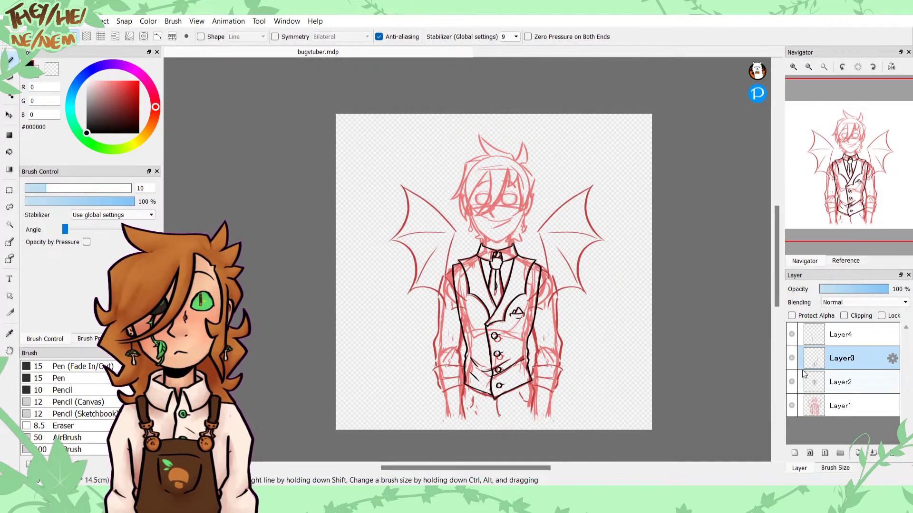
click(792, 335)
click(792, 335)
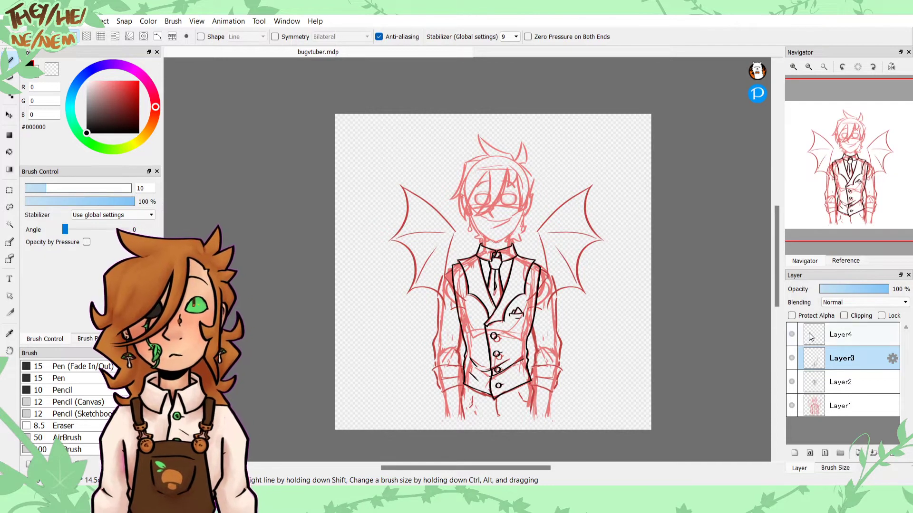
click(828, 336)
click(874, 454)
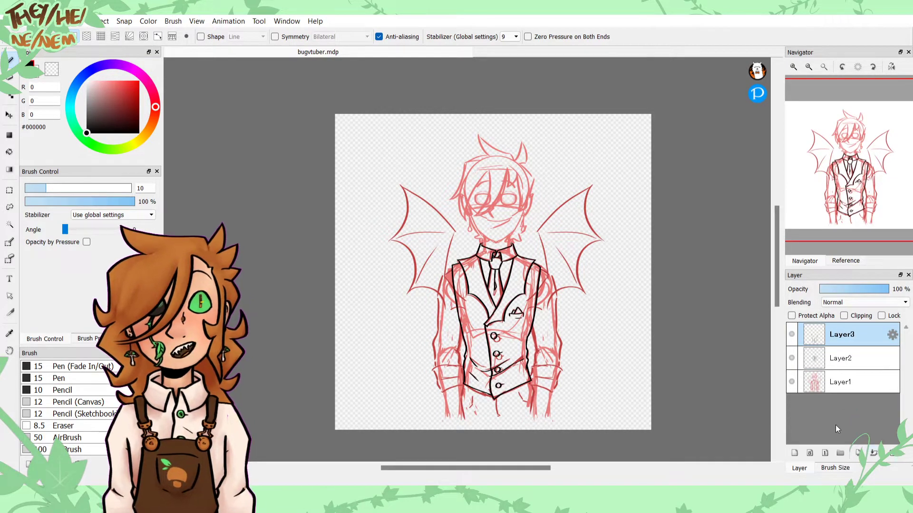
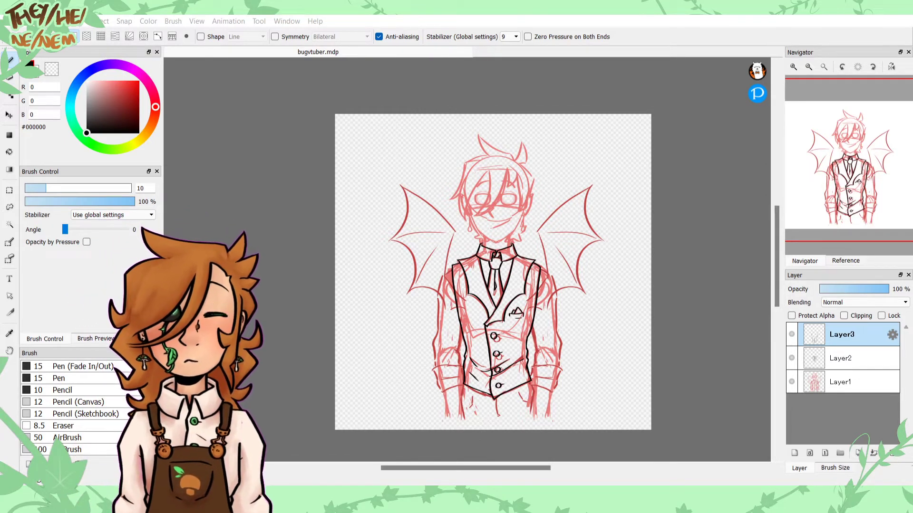
Step: Add a new empty layer above Layer3
click(790, 65)
click(791, 65)
click(791, 65)
drag(850, 160, 857, 171)
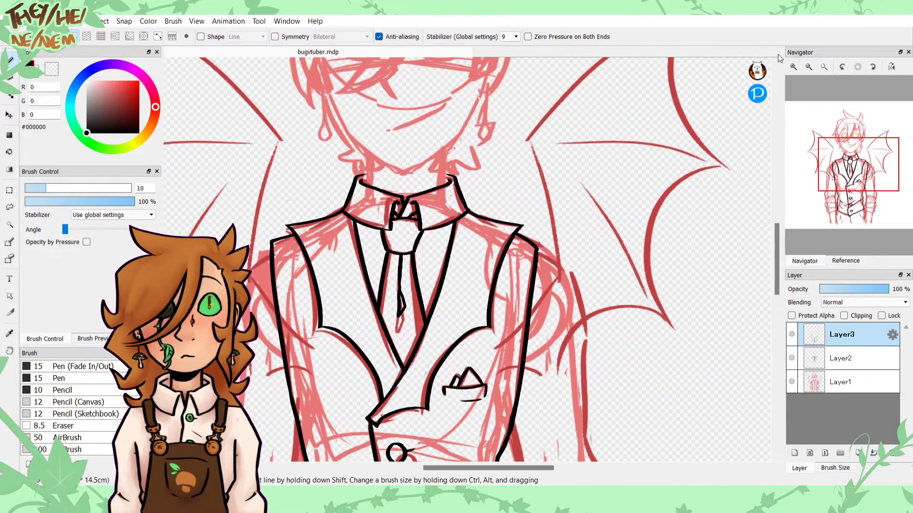
click(793, 67)
click(792, 67)
click(793, 67)
click(793, 67)
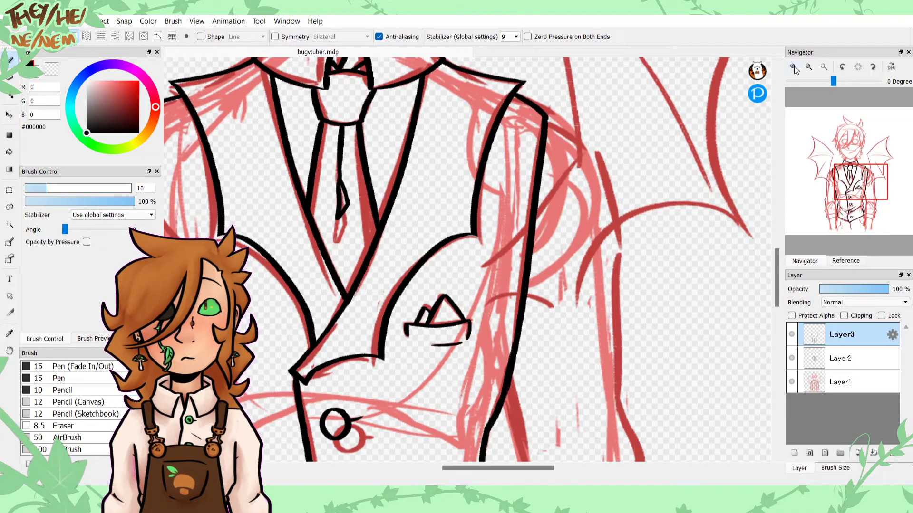
click(810, 70)
drag(847, 200, 853, 169)
click(794, 453)
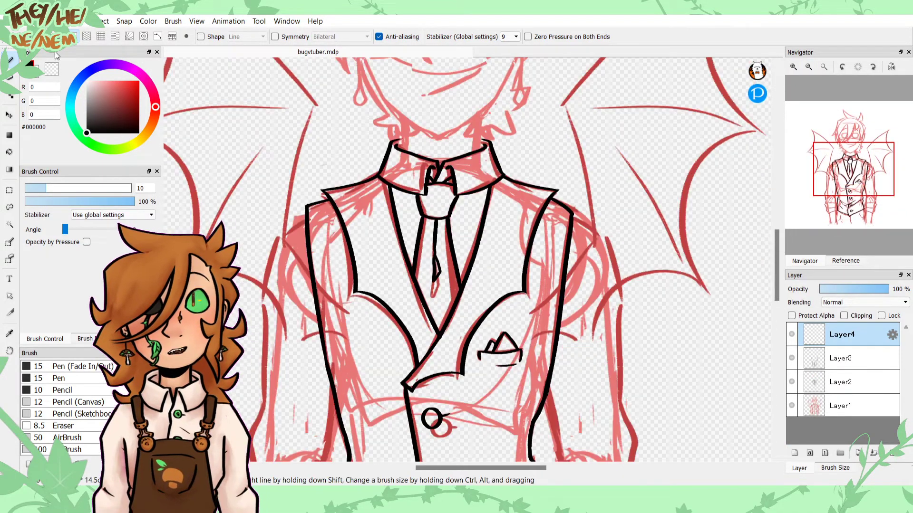
Step: Paint a small striped flag in light cyan #78FFFF, pink and white in the empty area beside the wing opposite the breast pocket
click(36, 71)
drag(112, 97, 114, 60)
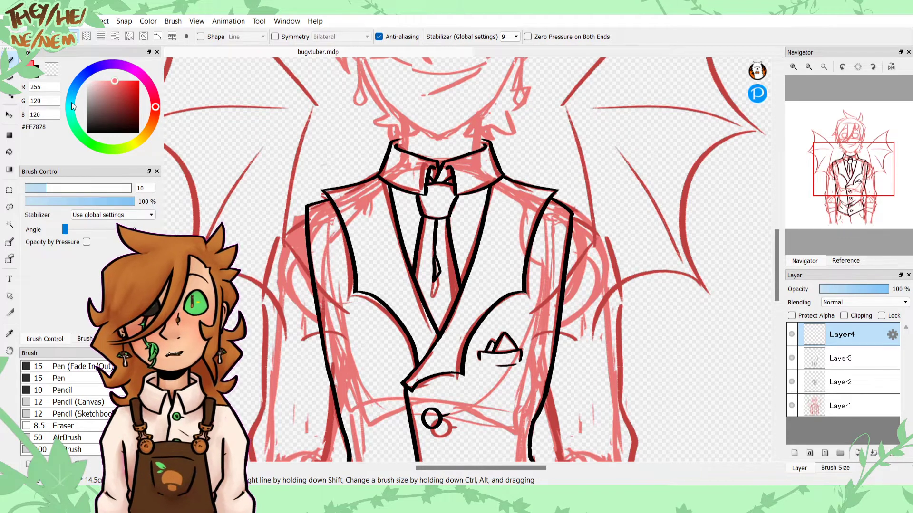
drag(71, 102, 75, 86)
click(806, 128)
drag(806, 128, 805, 144)
click(70, 107)
click(69, 107)
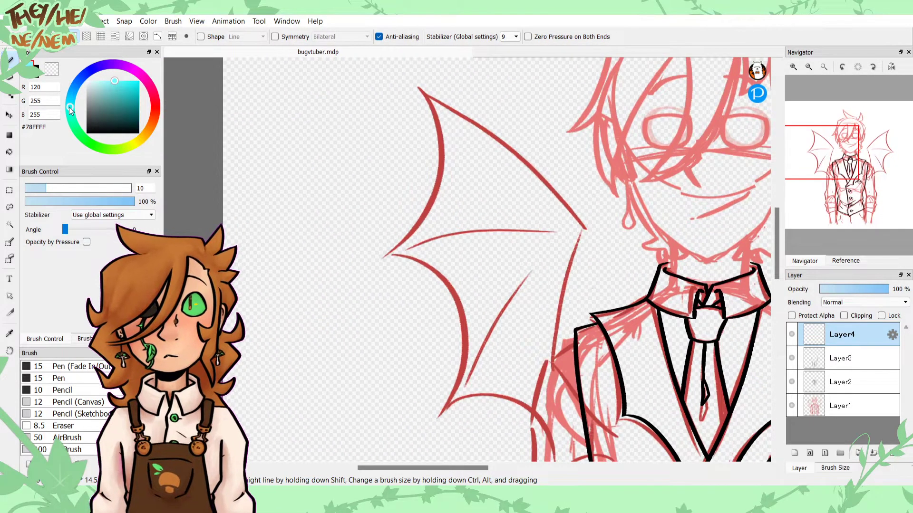
drag(294, 138, 357, 123)
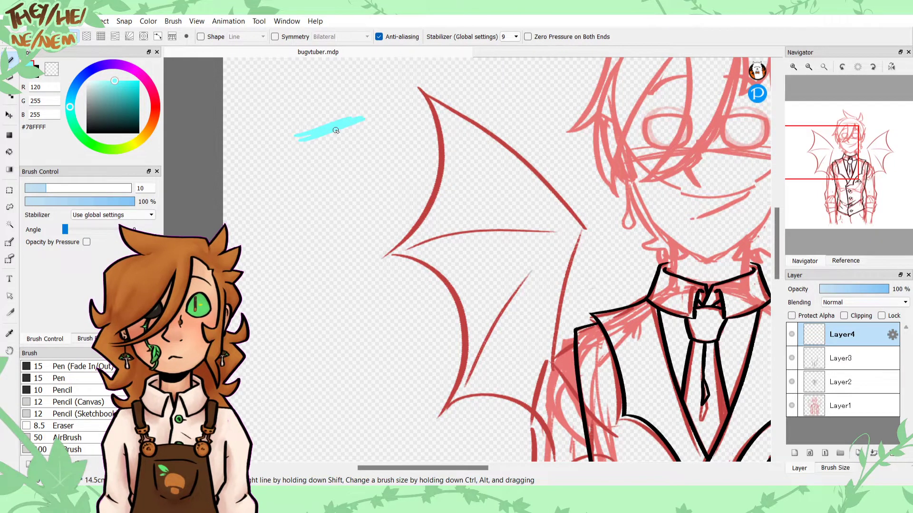
mouse_move(314, 174)
mouse_down()
mouse_move(370, 147)
mouse_move(343, 160)
mouse_up()
drag(113, 73, 139, 73)
mouse_move(305, 140)
mouse_down()
mouse_move(352, 125)
mouse_move(314, 143)
mouse_move(333, 160)
mouse_move(364, 145)
mouse_move(308, 158)
mouse_up()
click(86, 81)
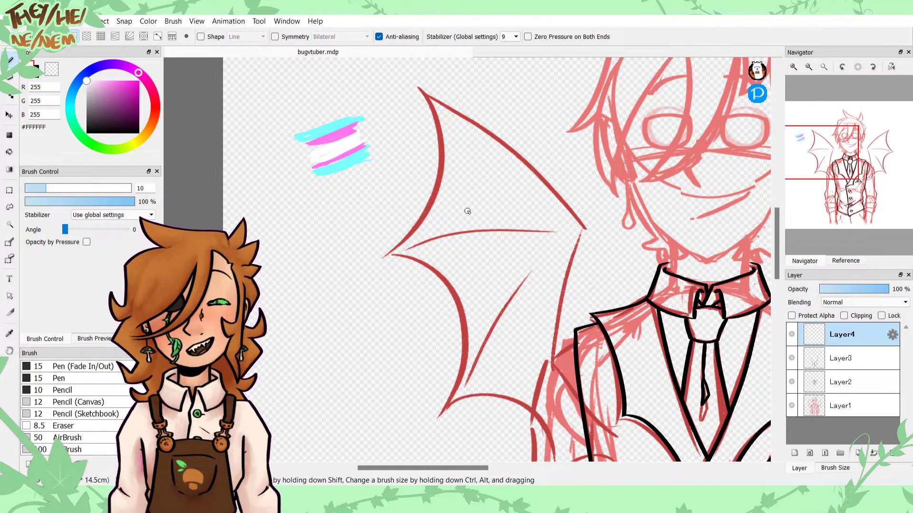
Step: Hide the flag's layer, then add a new layer above Layer3 with black as the drawing colour
click(791, 334)
click(840, 358)
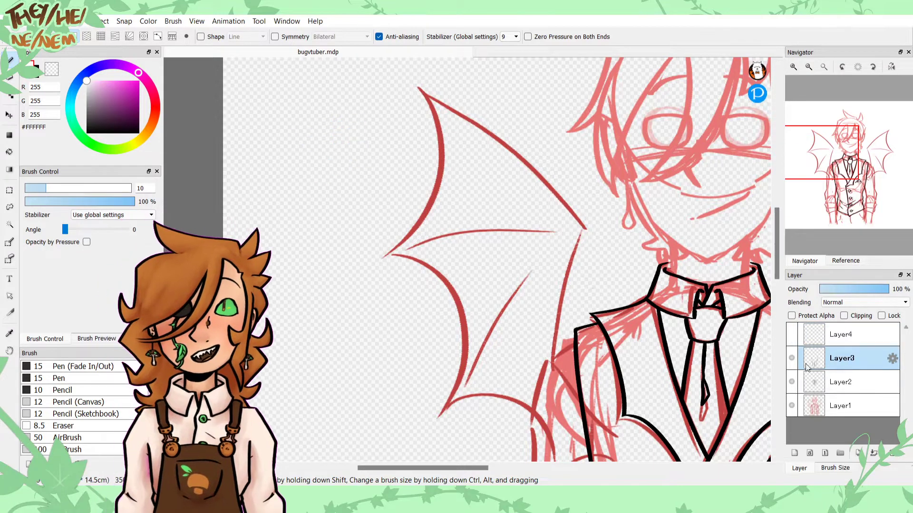
click(795, 453)
click(87, 133)
Step: Try to ink the trousers' two outer lines down from the side corners of the jacket hem
click(848, 175)
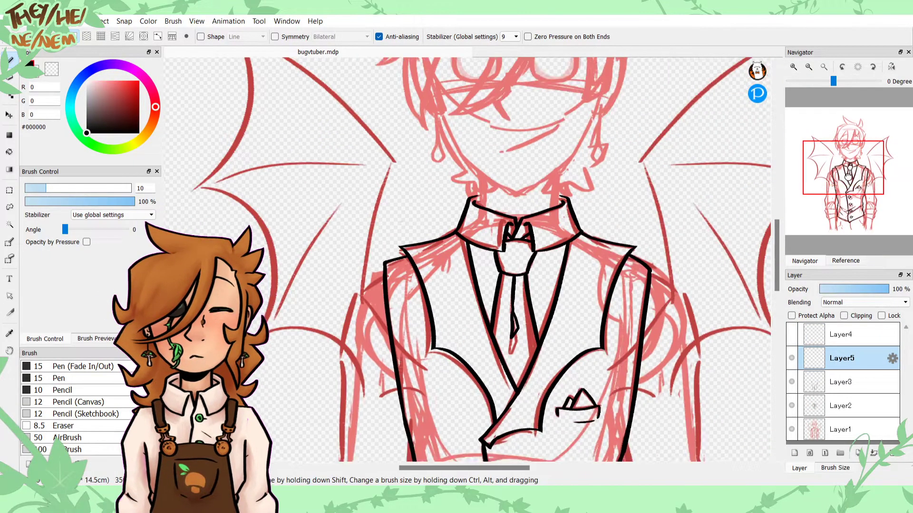
drag(847, 175, 861, 198)
click(809, 67)
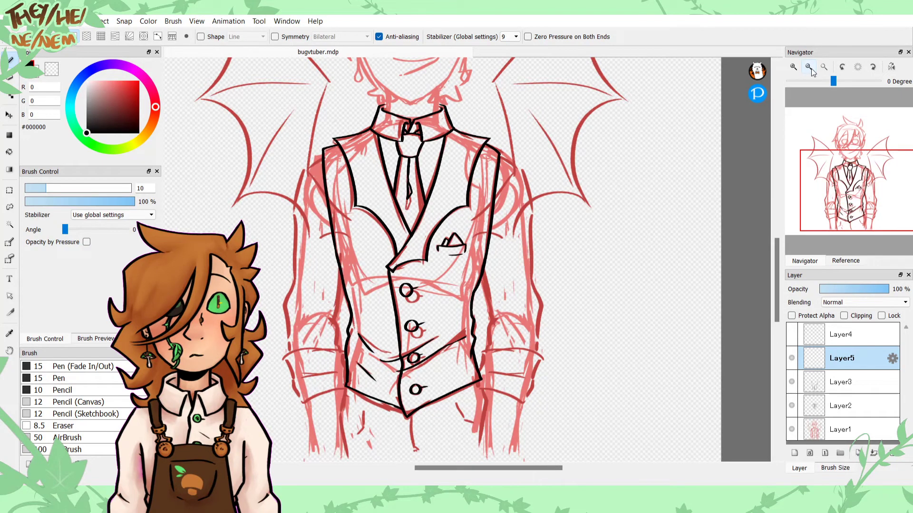
click(857, 191)
drag(857, 191, 850, 210)
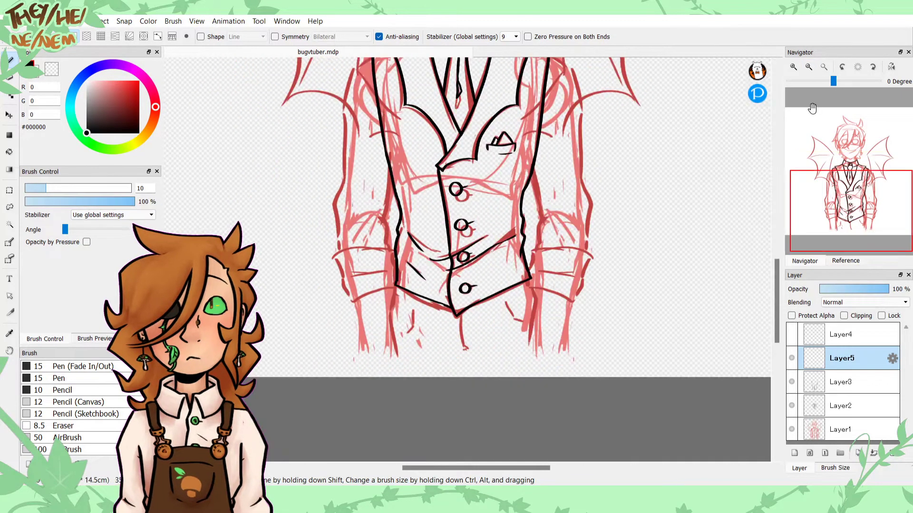
click(793, 67)
click(845, 177)
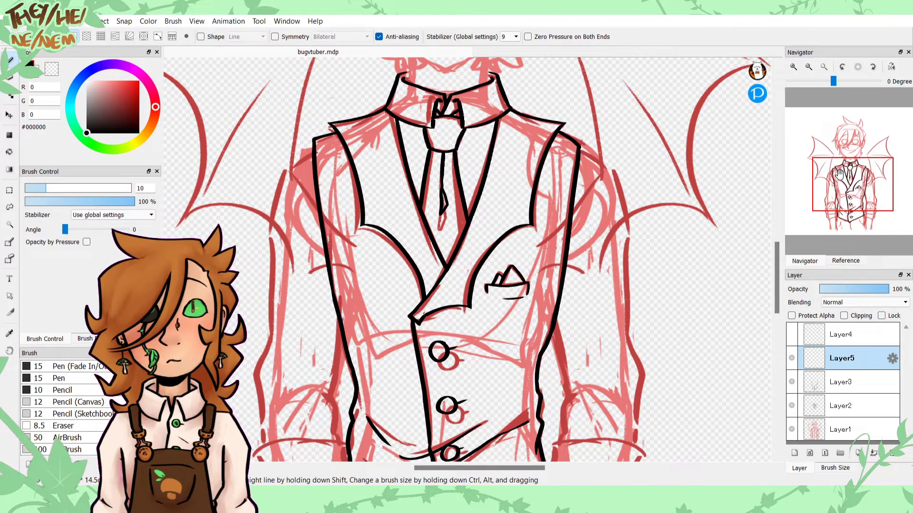
click(841, 187)
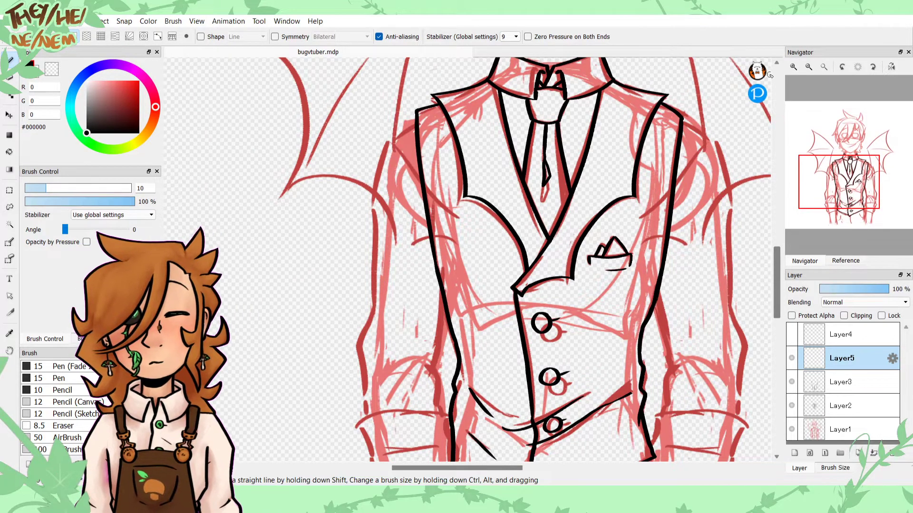
click(848, 215)
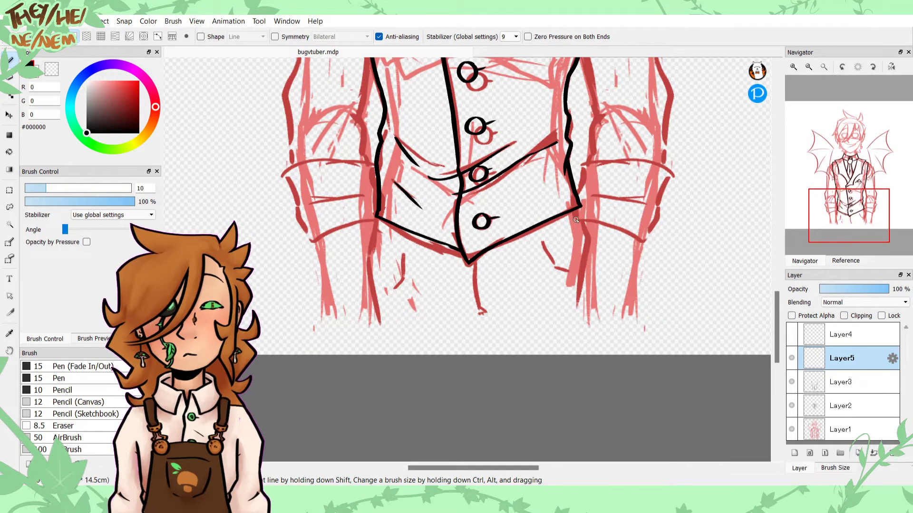
mouse_move(578, 209)
mouse_down()
mouse_move(590, 231)
mouse_move(590, 304)
mouse_up()
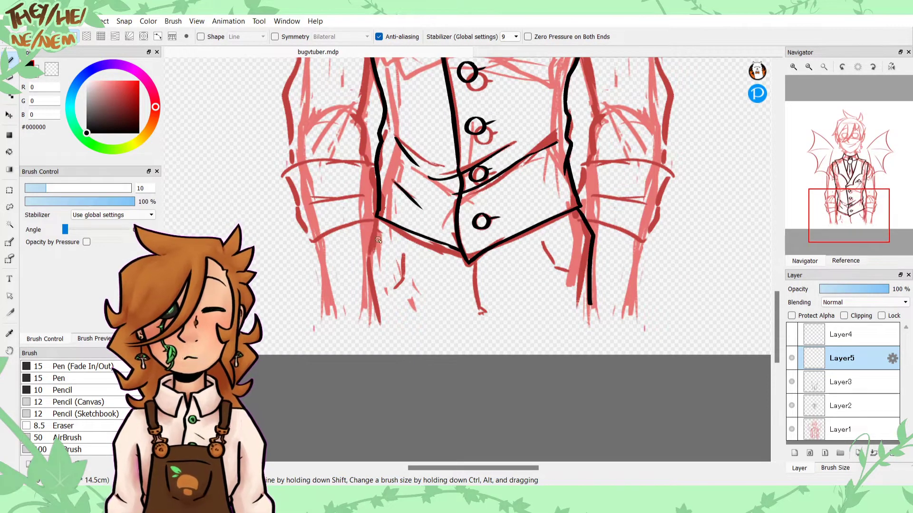
mouse_move(377, 217)
mouse_down()
mouse_move(368, 243)
mouse_move(379, 330)
mouse_up()
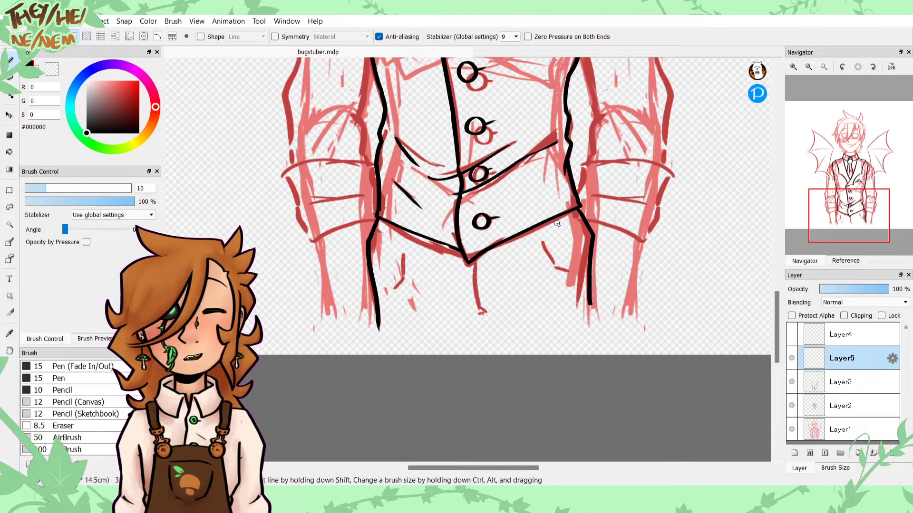
key(ctrl+z)
key(ctrl+z)
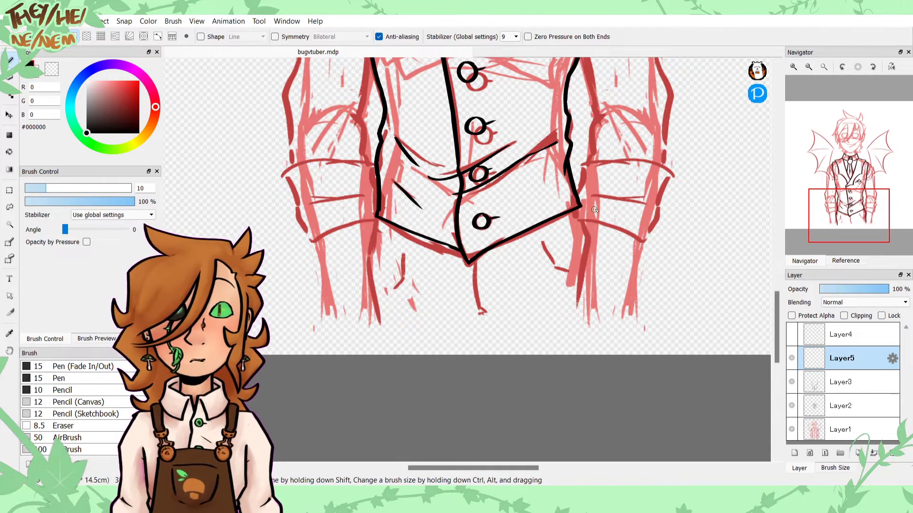
Step: Ink the trousers' two outer lines, centre seam and crease marks below the jacket hem in black on Layer5
mouse_move(578, 208)
mouse_down()
mouse_move(587, 238)
mouse_move(584, 311)
mouse_up()
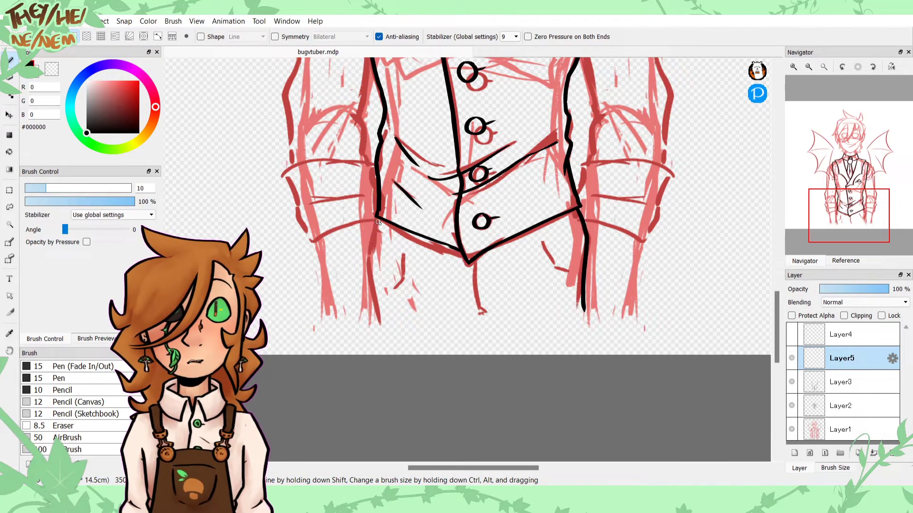
mouse_move(378, 222)
mouse_down()
mouse_move(368, 250)
mouse_move(374, 313)
mouse_up()
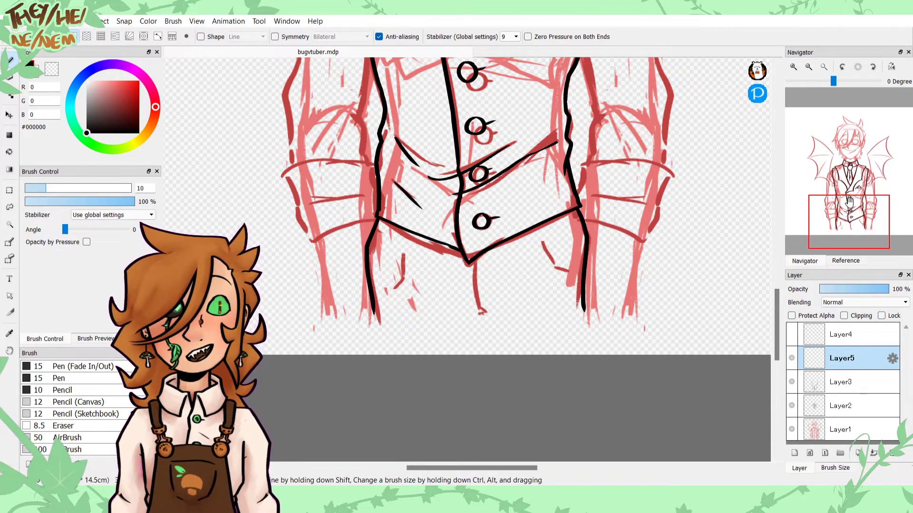
drag(848, 203, 852, 224)
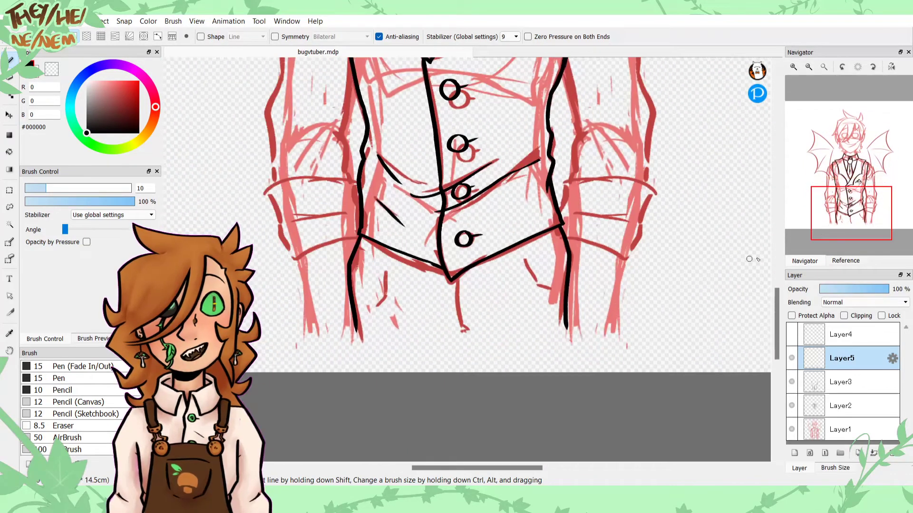
drag(453, 280, 449, 338)
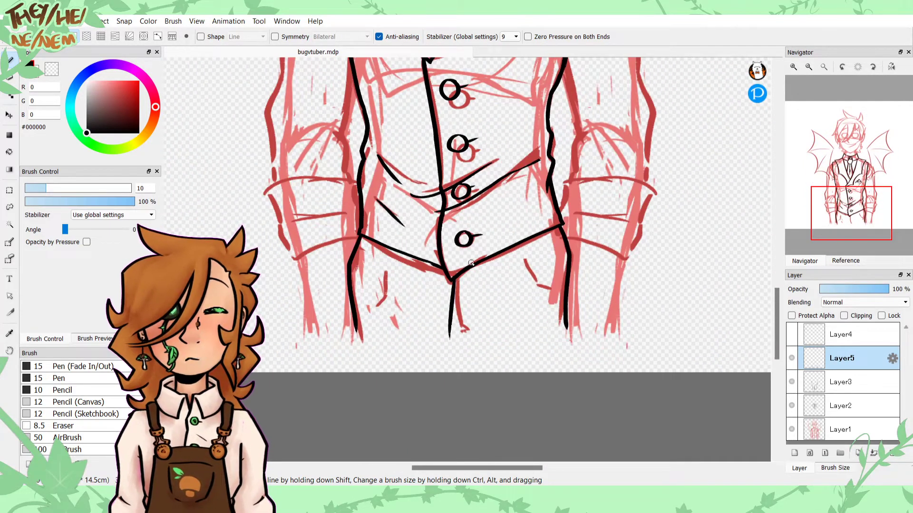
key(ctrl+z)
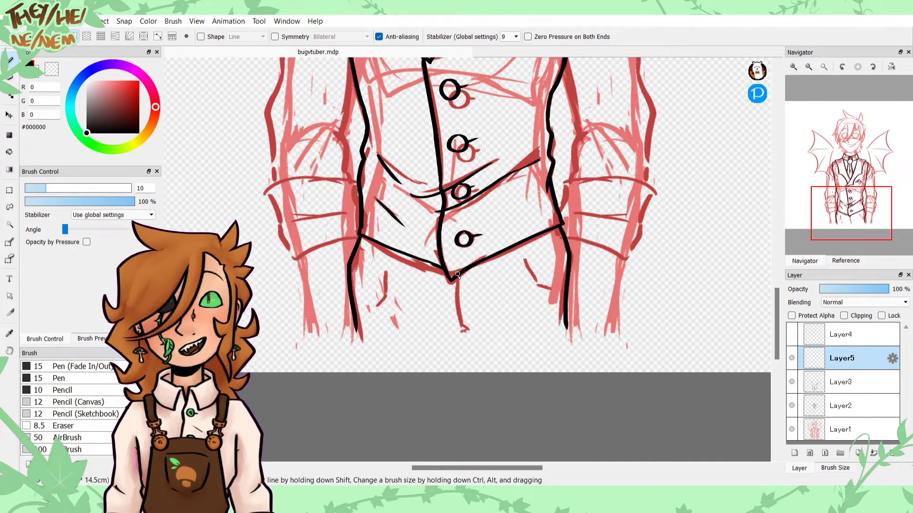
drag(457, 275, 462, 332)
drag(523, 260, 545, 290)
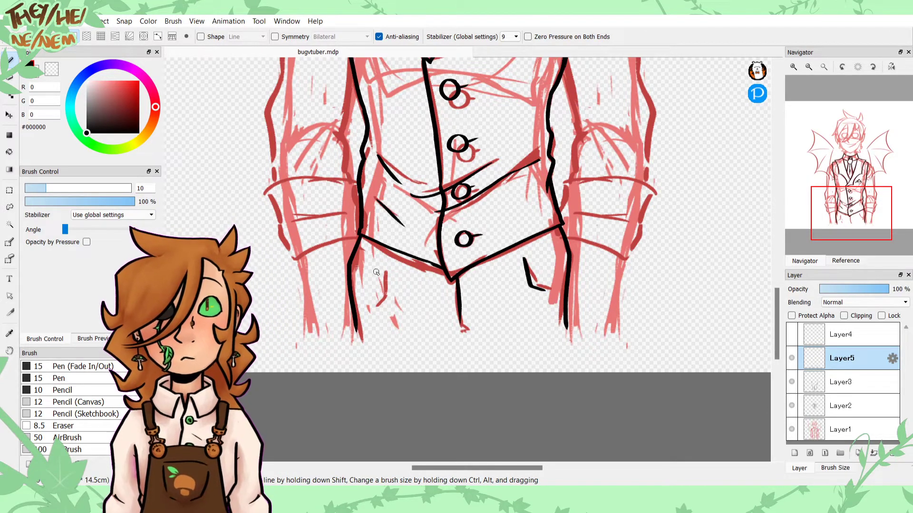
drag(383, 271, 373, 307)
Step: Ink the outer shoulder edge and upper sleeve outline on the breast-pocket side on a new layer, undoing misplaced strokes
drag(847, 188, 856, 181)
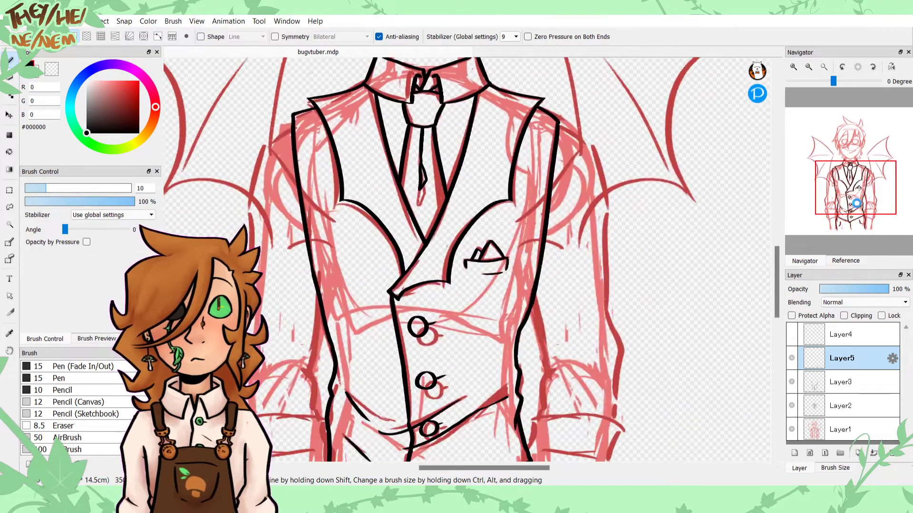
click(794, 452)
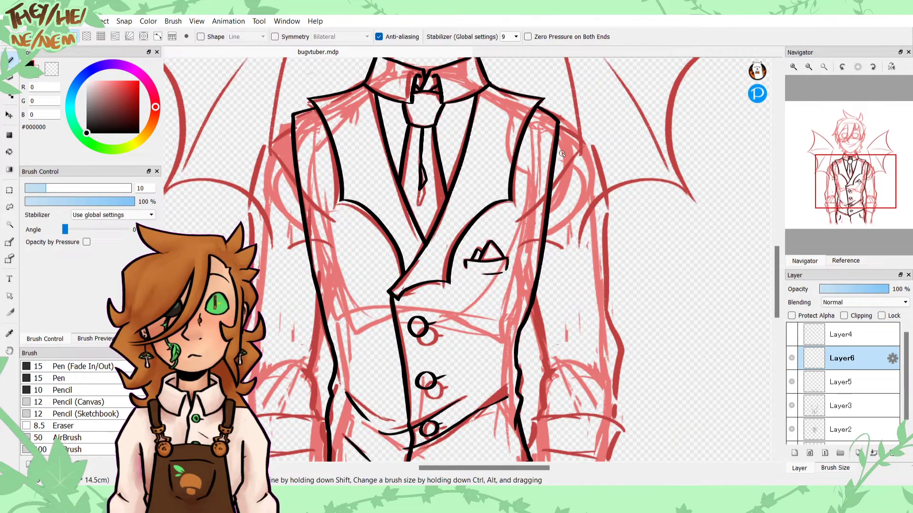
mouse_move(558, 125)
mouse_down()
mouse_move(594, 147)
mouse_move(607, 203)
mouse_move(597, 295)
mouse_up()
key(ctrl+z)
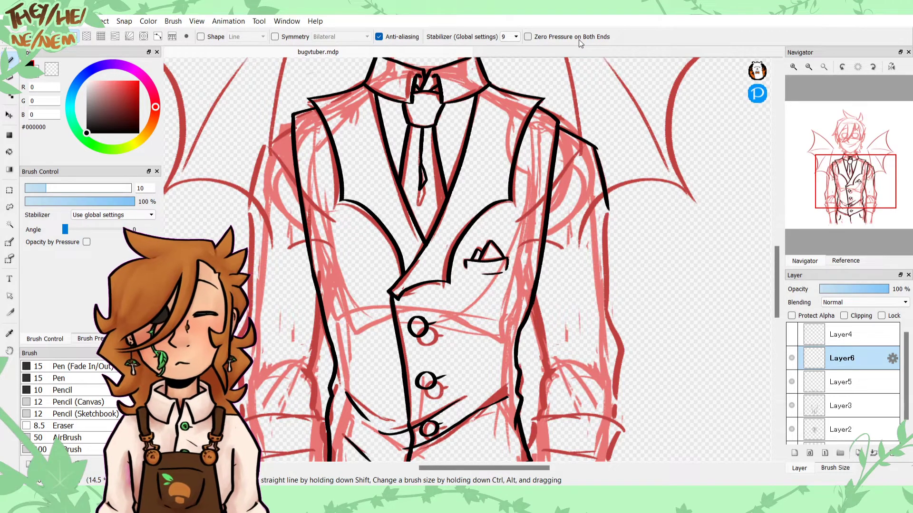
key(ctrl+z)
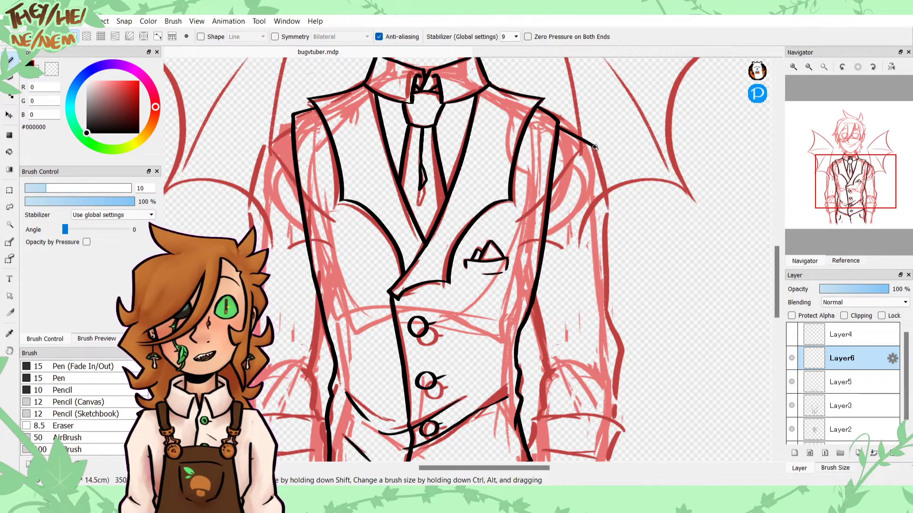
mouse_move(594, 147)
mouse_down()
mouse_move(608, 211)
mouse_move(603, 198)
mouse_move(602, 304)
mouse_move(616, 350)
mouse_move(617, 412)
mouse_up()
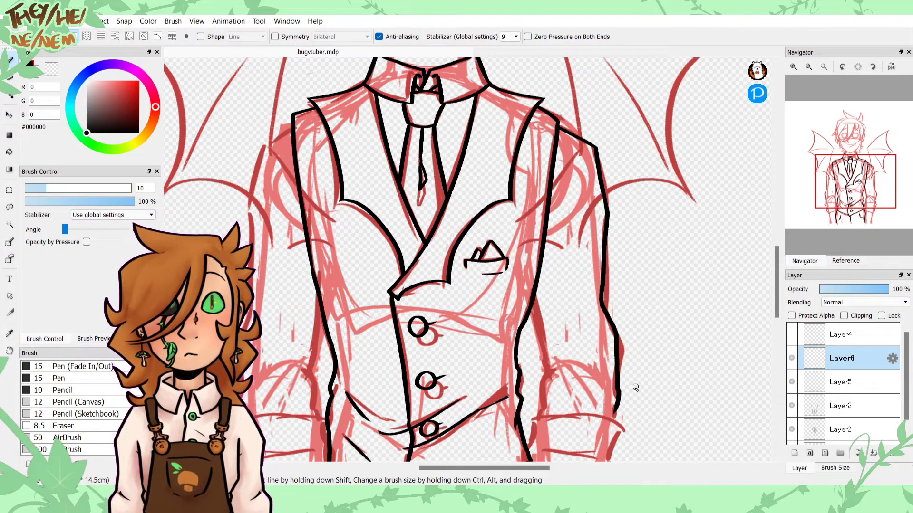
key(ctrl+z)
key(ctrl+z)
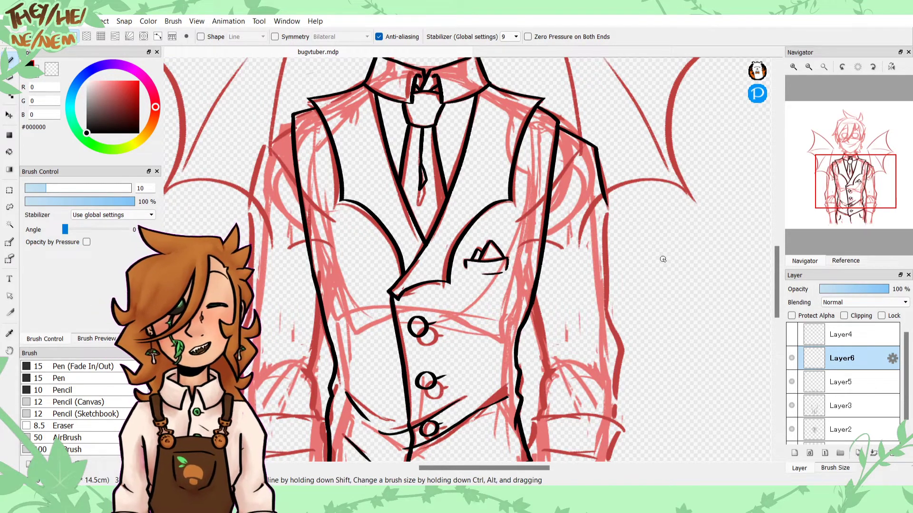
Step: Draw large loose black ovals around the character's face sketch on Layer6
mouse_move(843, 164)
mouse_down()
mouse_move(850, 166)
mouse_move(851, 139)
mouse_up()
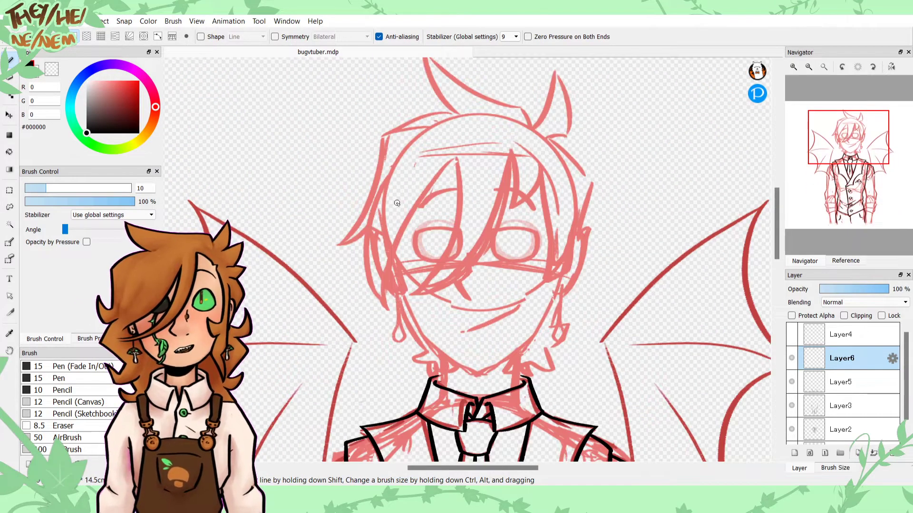
mouse_move(489, 159)
mouse_down()
mouse_move(549, 297)
mouse_move(516, 334)
mouse_up()
drag(550, 299, 418, 338)
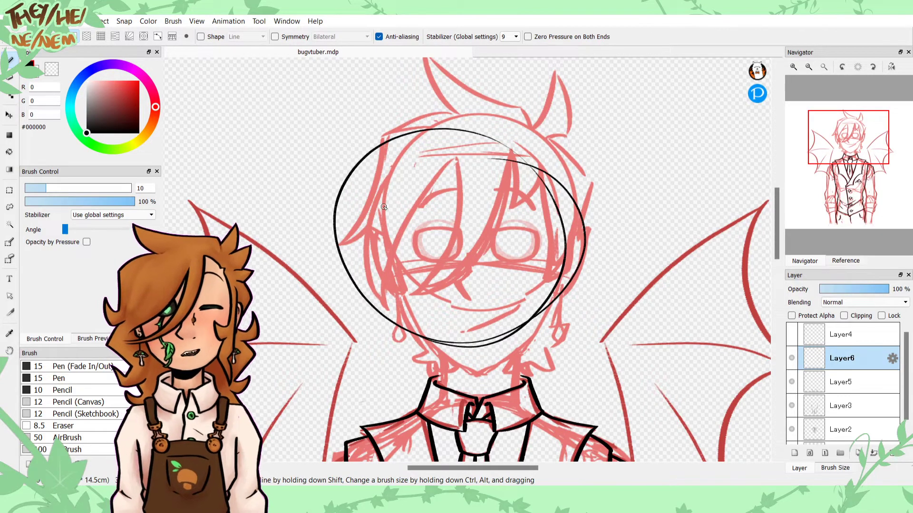
Step: Undo the loose ovals drawn around the face sketch
key(ctrl+z)
key(ctrl+z)
Step: Ink the breast-pocket-side sleeve's outer and inner outlines down to the cuff, redoing the outer elbow line and trimming its tip
drag(835, 190, 862, 190)
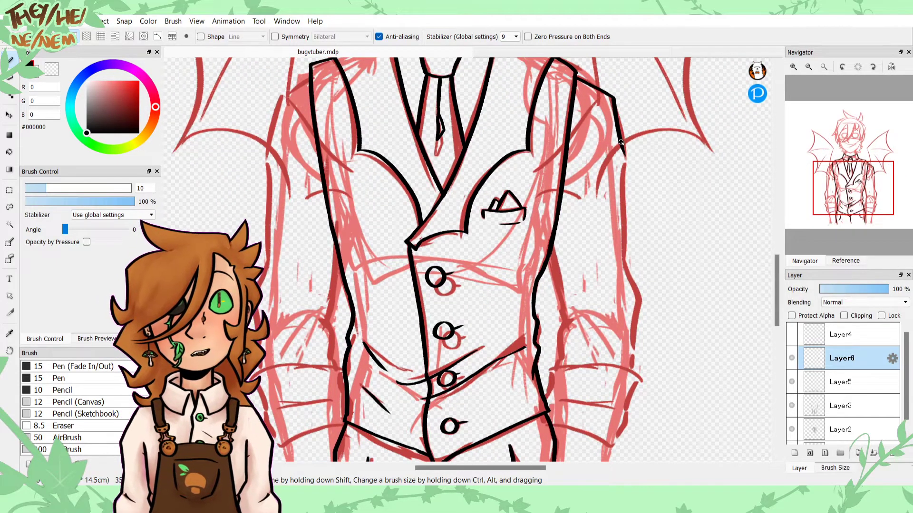
drag(620, 142, 619, 268)
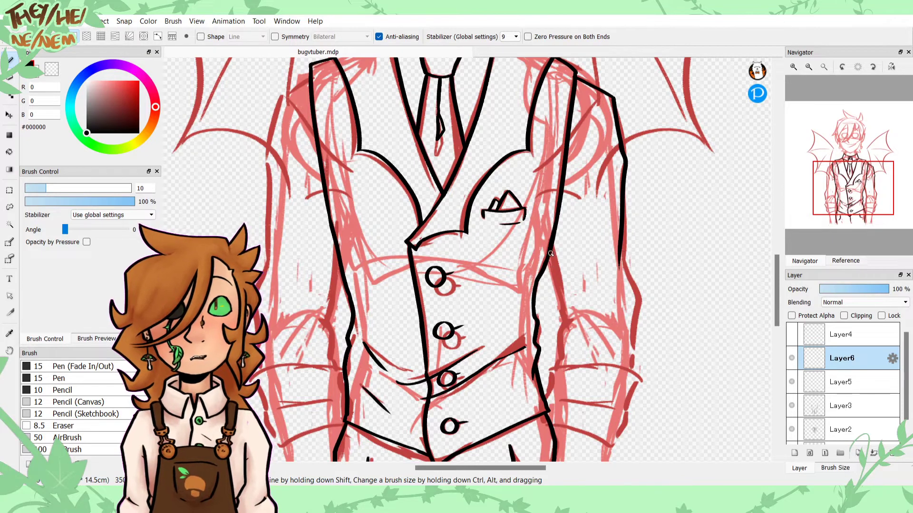
mouse_move(548, 250)
mouse_down()
mouse_move(569, 319)
mouse_move(555, 367)
mouse_up()
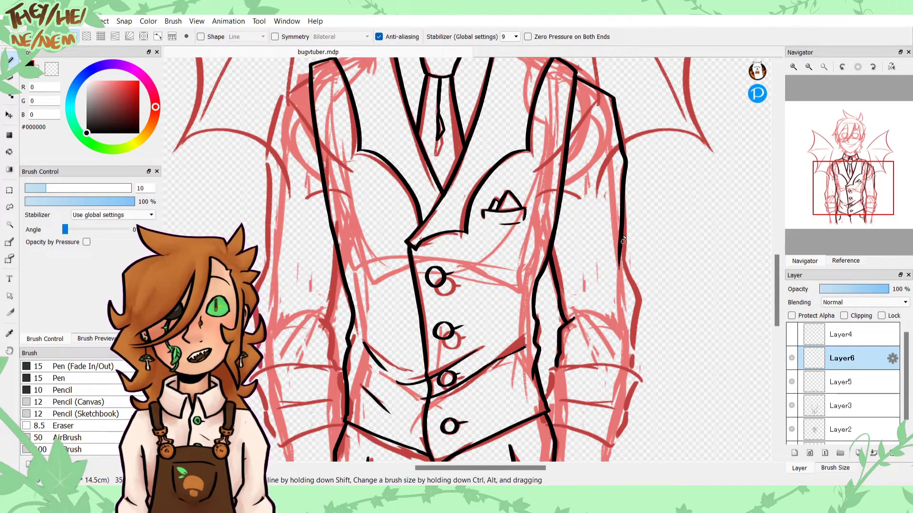
mouse_move(623, 241)
mouse_down()
mouse_move(639, 301)
mouse_move(634, 365)
mouse_up()
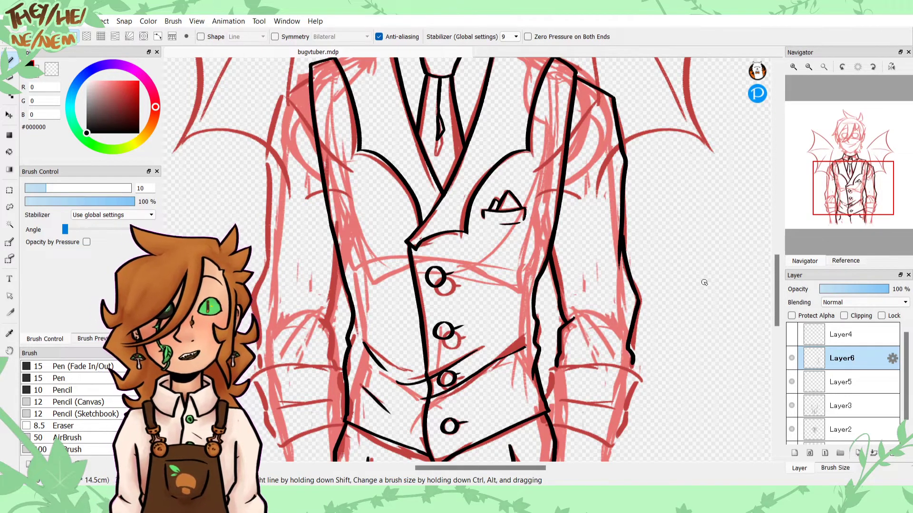
key(ctrl+z)
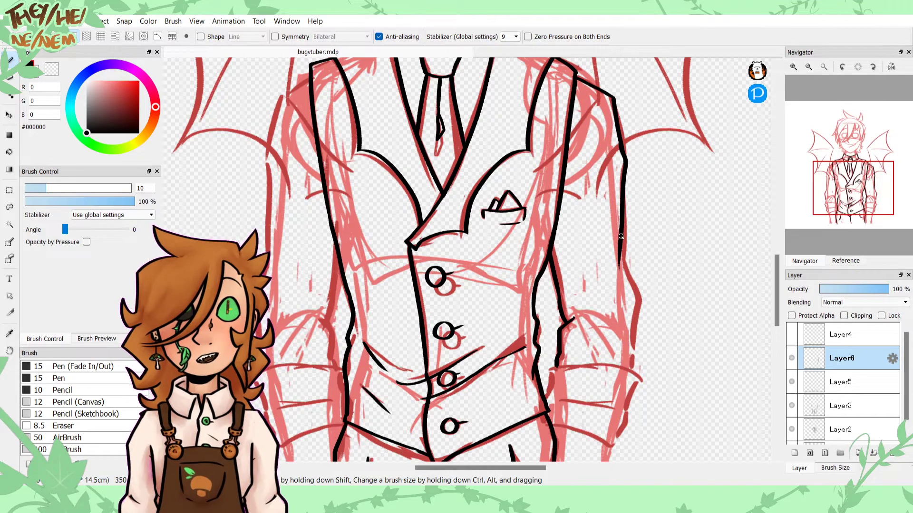
mouse_move(620, 236)
mouse_down()
mouse_move(642, 308)
mouse_move(632, 373)
mouse_up()
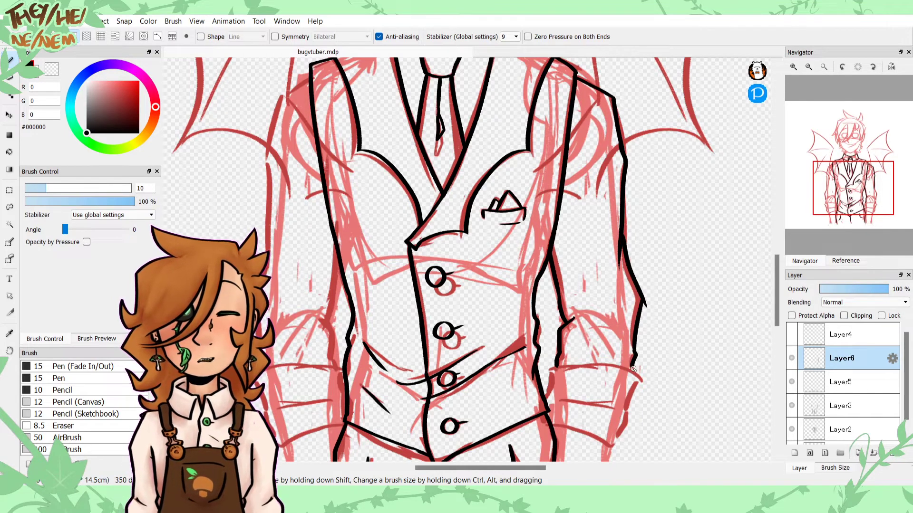
click(52, 71)
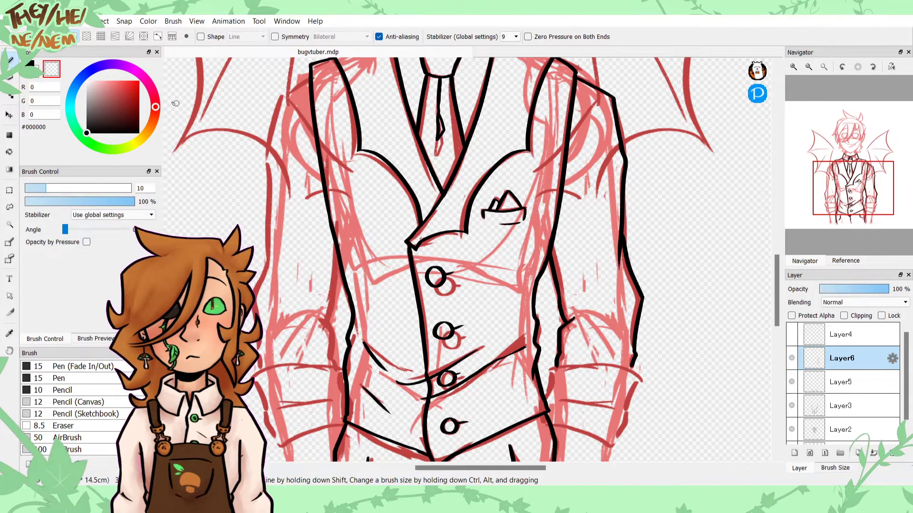
click(31, 66)
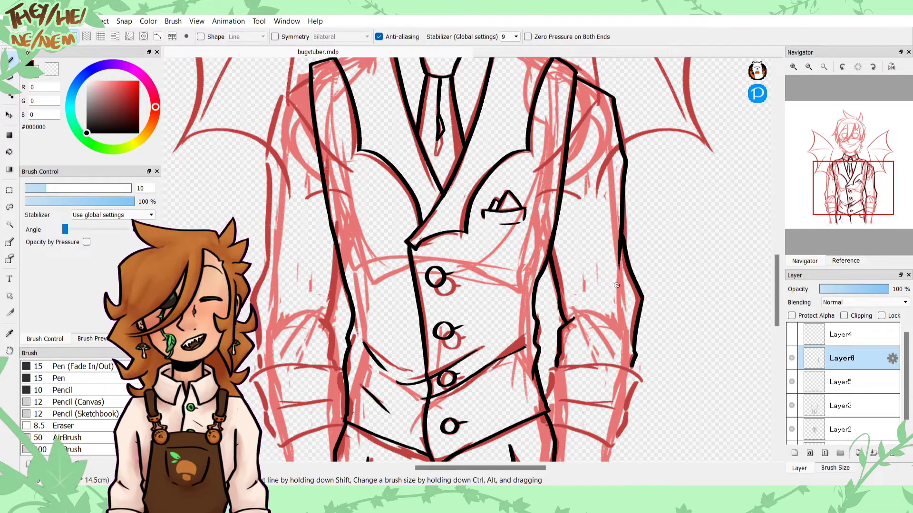
Step: Ink the rolled cuff's outline and its inner fold line at the end of the breast-pocket-side sleeve
mouse_move(872, 196)
mouse_down()
mouse_move(859, 221)
mouse_move(868, 207)
mouse_up()
click(797, 71)
click(797, 73)
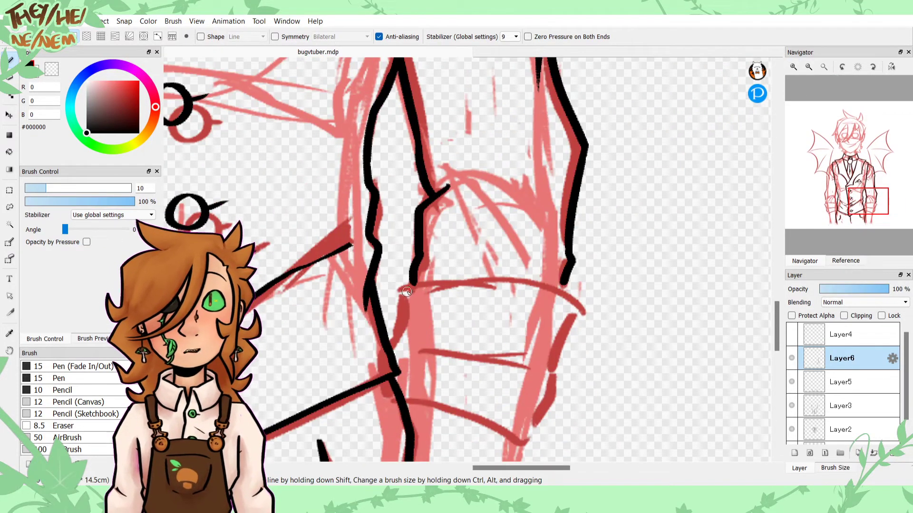
drag(401, 288, 597, 312)
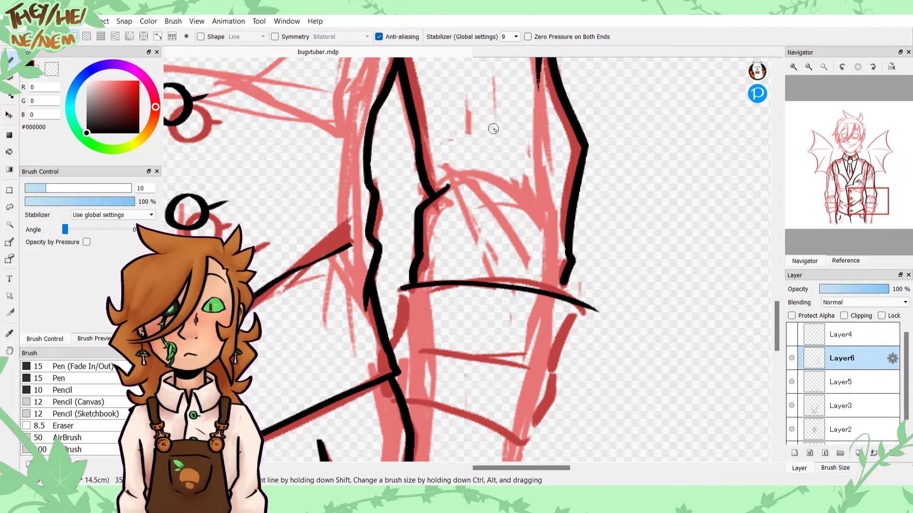
key(ctrl+z)
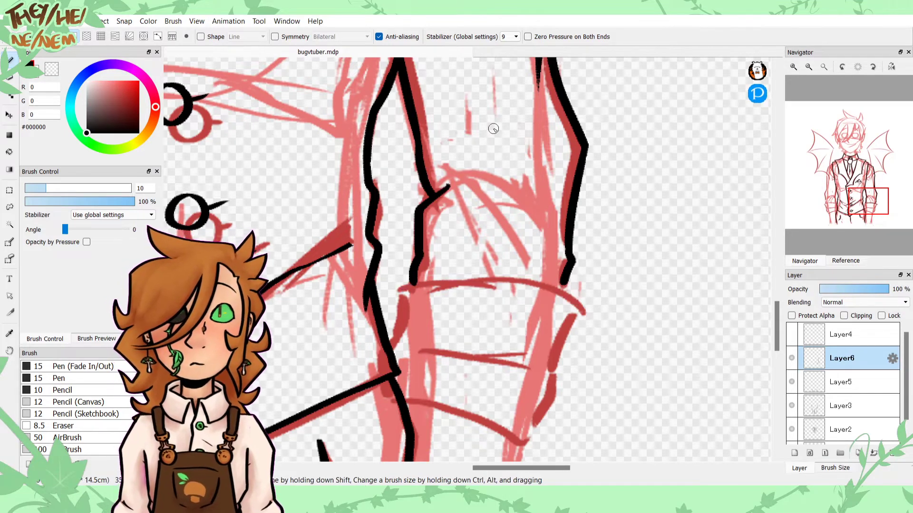
mouse_move(561, 293)
mouse_down()
mouse_move(434, 286)
mouse_move(468, 280)
mouse_move(410, 285)
mouse_move(399, 376)
mouse_up()
mouse_move(563, 289)
mouse_down()
mouse_move(555, 376)
mouse_move(536, 430)
mouse_move(400, 397)
mouse_move(402, 375)
mouse_move(400, 390)
mouse_up()
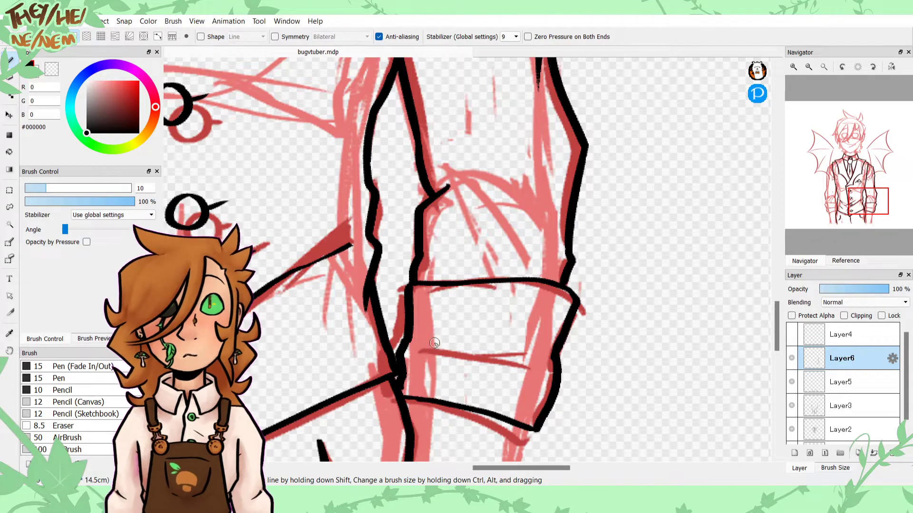
mouse_move(415, 337)
mouse_down()
mouse_move(523, 358)
mouse_move(472, 353)
mouse_up()
key(ctrl+z)
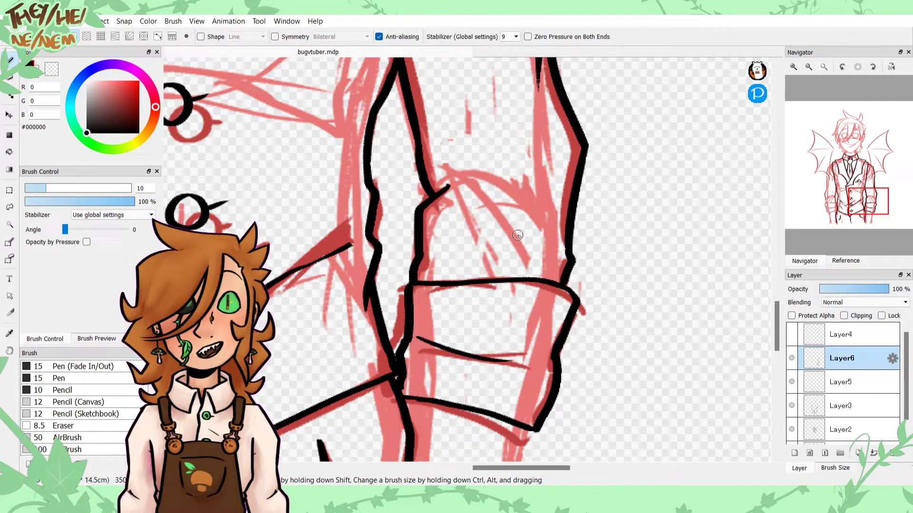
Step: Add a new layer and ink the forearm's outer line down from the cuff's outer corner
click(809, 67)
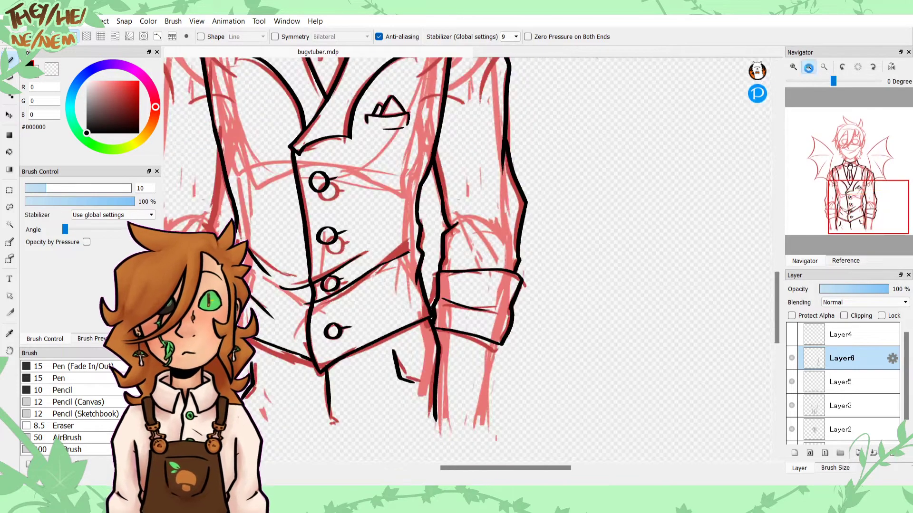
click(809, 67)
mouse_move(841, 211)
mouse_down()
mouse_move(840, 178)
mouse_move(841, 197)
mouse_up()
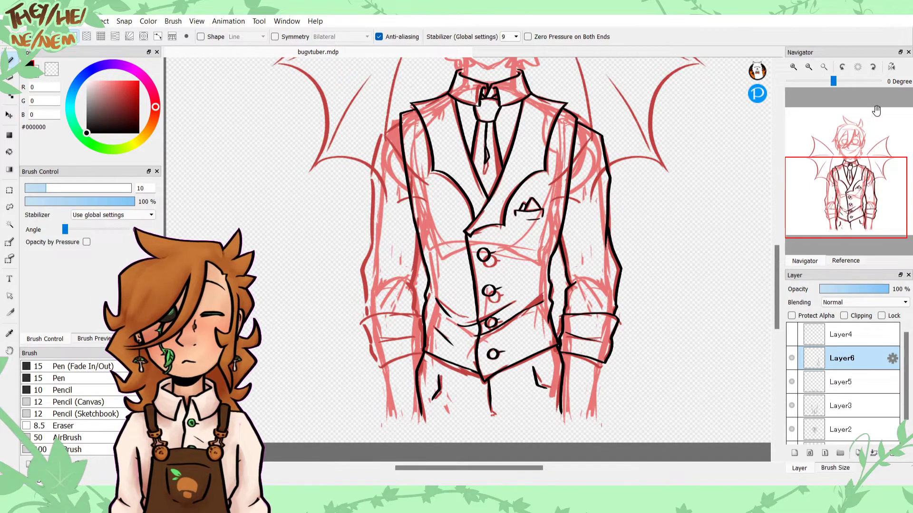
click(795, 453)
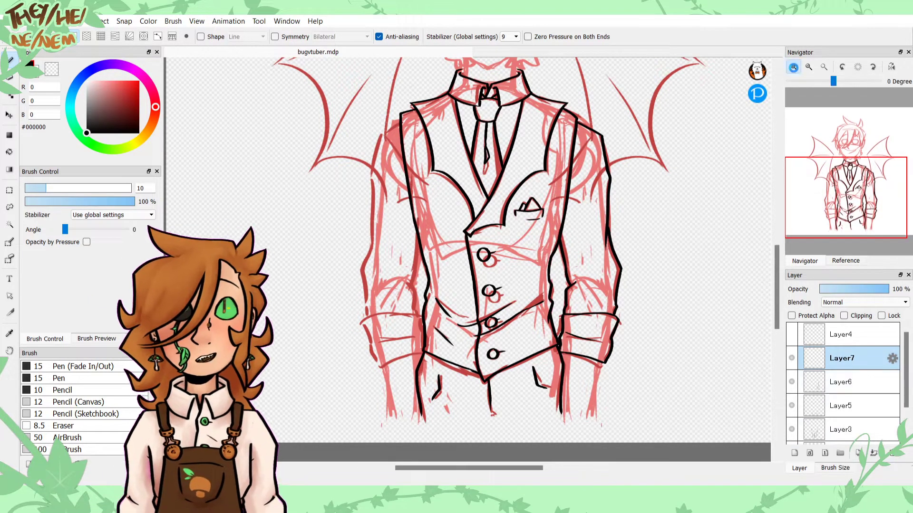
click(793, 67)
click(793, 67)
drag(821, 171, 833, 191)
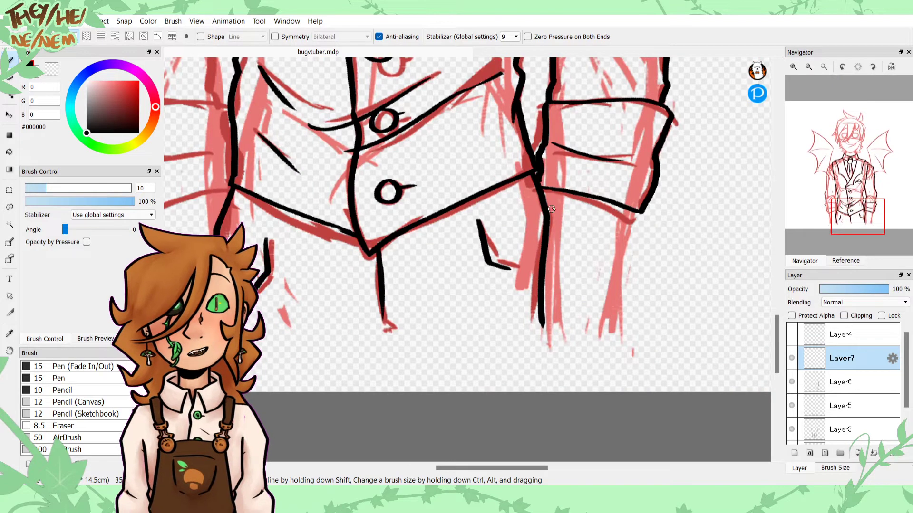
drag(636, 204, 597, 351)
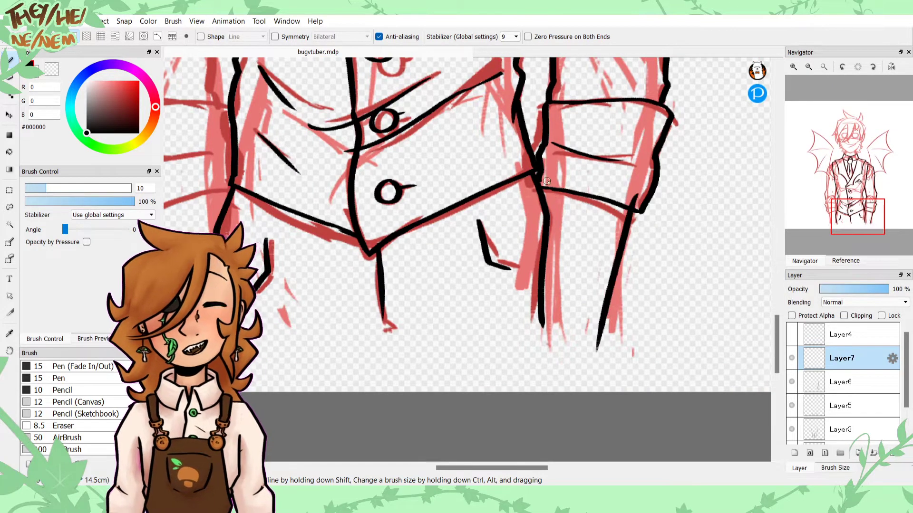
Step: Ink the forearm's inner line down from the cuff's inner corner, undoing misplaced strokes
drag(541, 185, 534, 361)
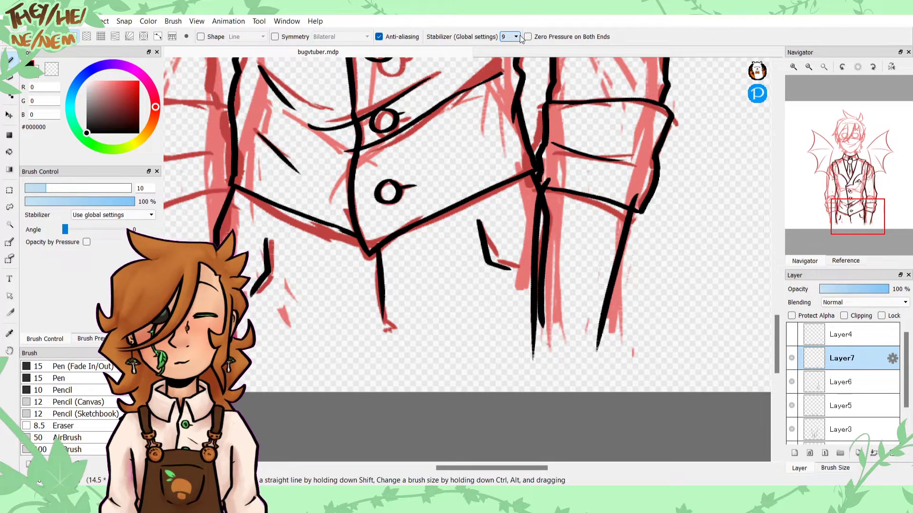
key(ctrl+z)
drag(543, 180, 539, 342)
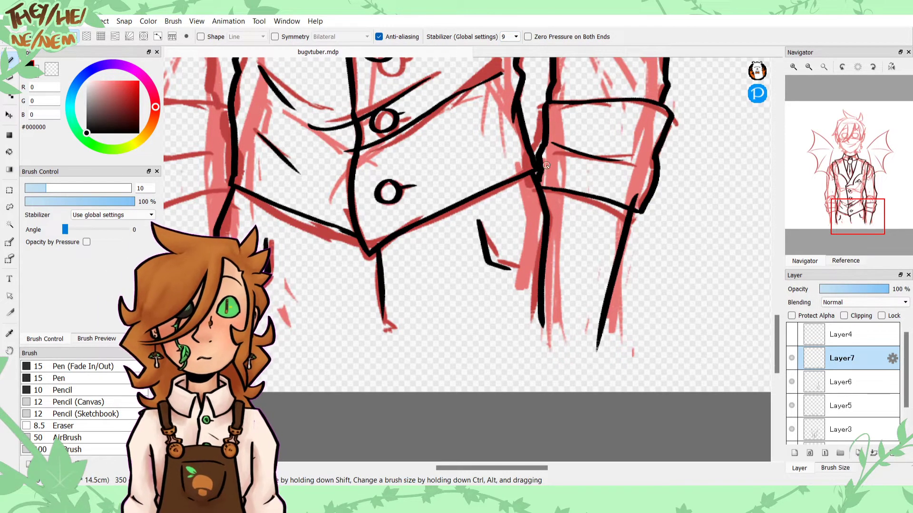
drag(549, 182, 532, 332)
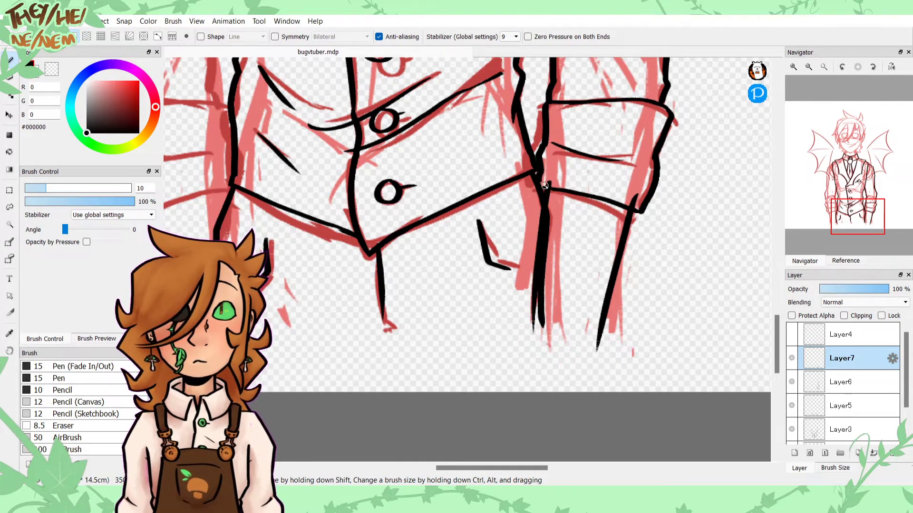
key(ctrl+z)
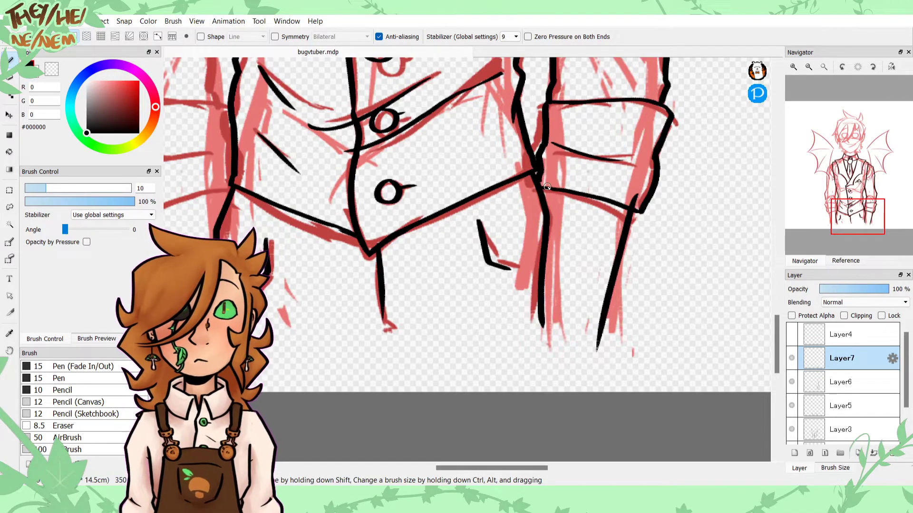
drag(547, 184, 528, 353)
Step: Examine the rolled sleeve, hand and face line work in the reference picture up close
mouse_move(842, 172)
mouse_down()
mouse_move(859, 216)
mouse_move(834, 237)
mouse_move(821, 143)
mouse_up()
click(840, 261)
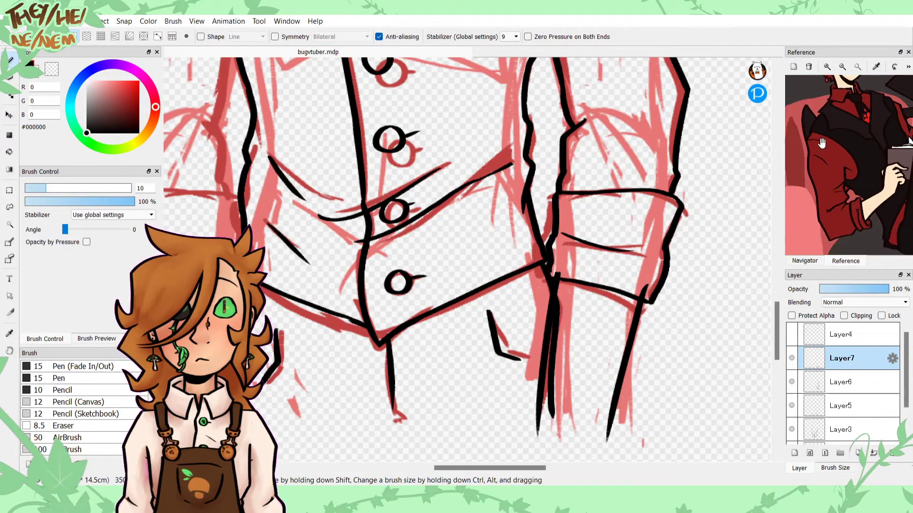
drag(884, 207, 818, 196)
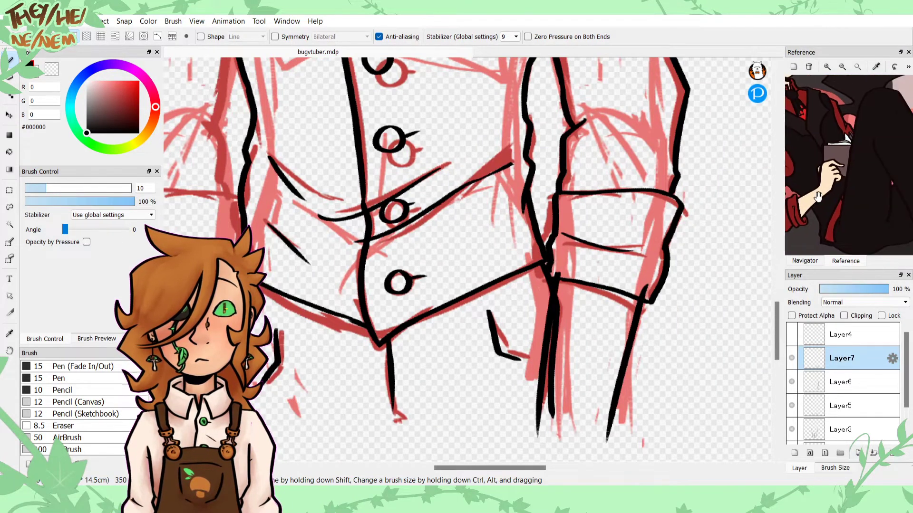
click(829, 72)
click(828, 72)
click(828, 71)
drag(789, 148, 840, 183)
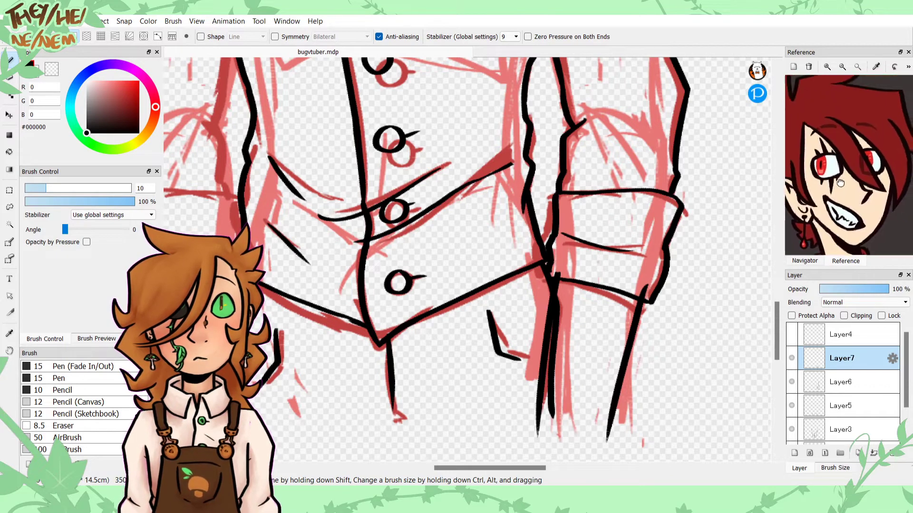
click(827, 67)
drag(833, 146, 836, 88)
click(827, 68)
click(827, 68)
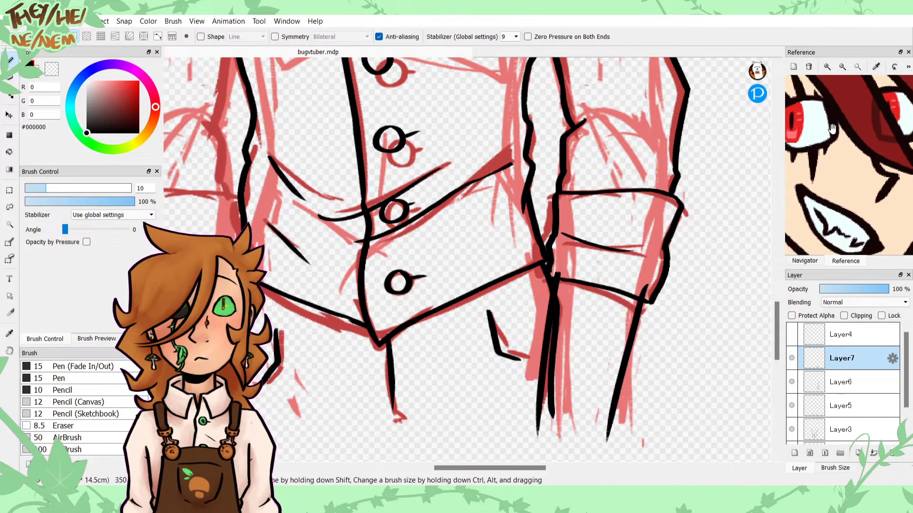
click(815, 262)
Step: Clean up the lines at the cuff's inner corner and merge the forearm layer down into Layer6
drag(860, 205, 862, 225)
click(52, 69)
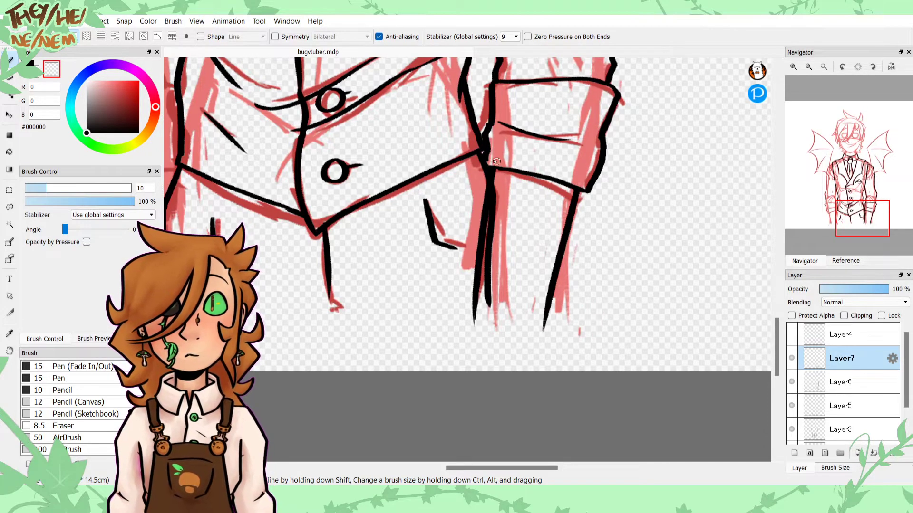
click(807, 390)
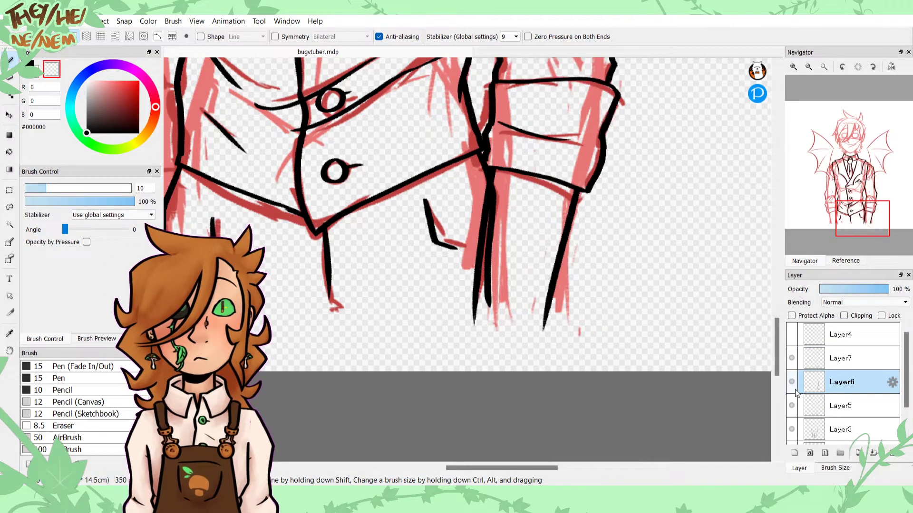
click(810, 365)
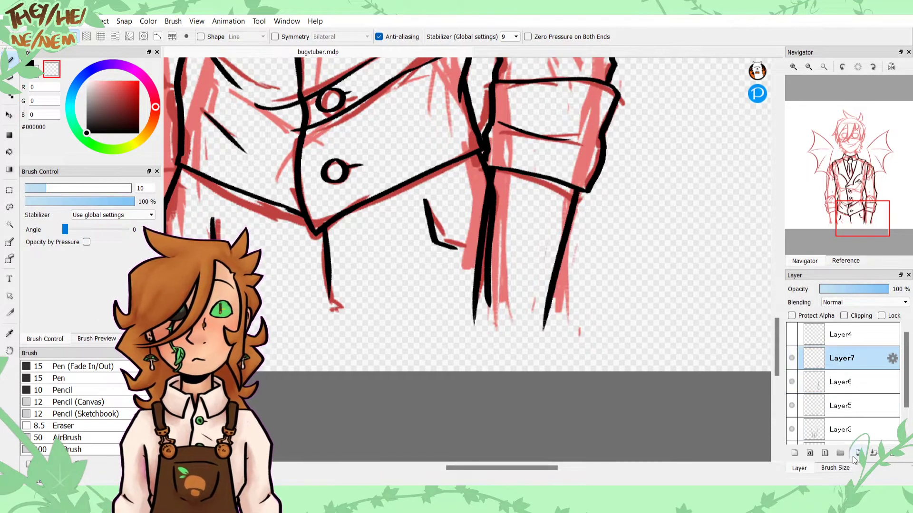
click(873, 454)
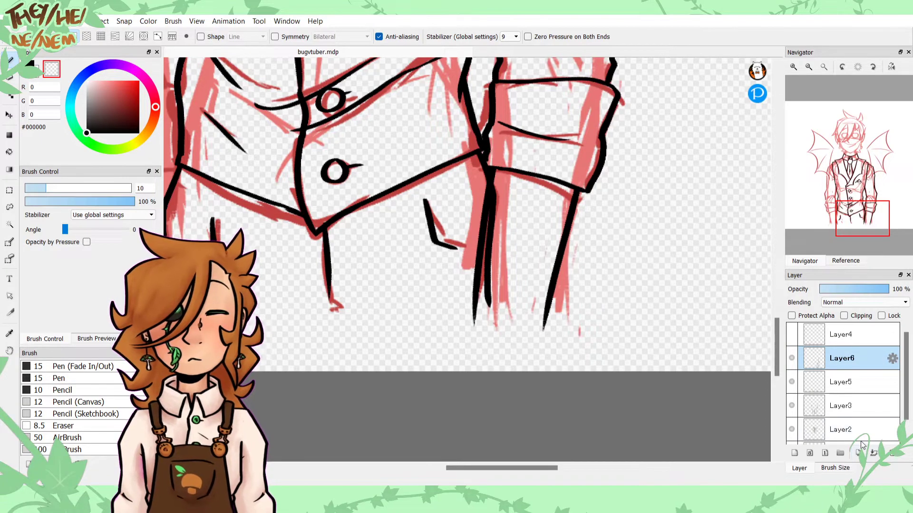
Step: Duplicate the finished sleeve layer and flip the copy horizontally
click(810, 68)
click(809, 67)
mouse_move(846, 214)
mouse_down()
mouse_move(847, 180)
mouse_move(848, 202)
mouse_up()
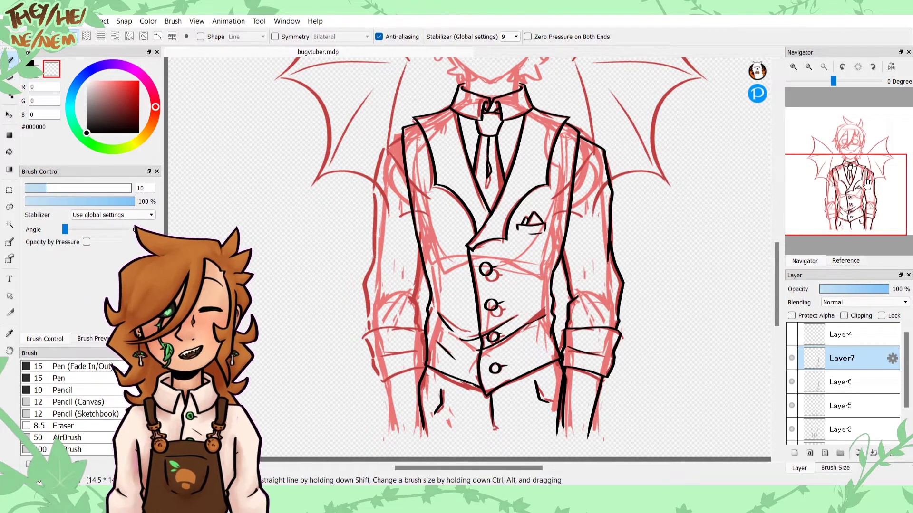
key(ctrl+v)
key(ctrl+t)
click(570, 450)
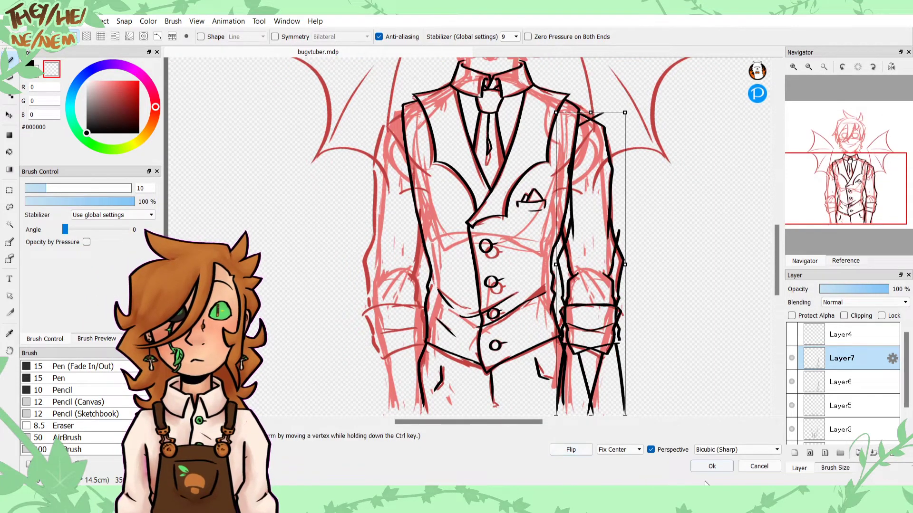
click(712, 466)
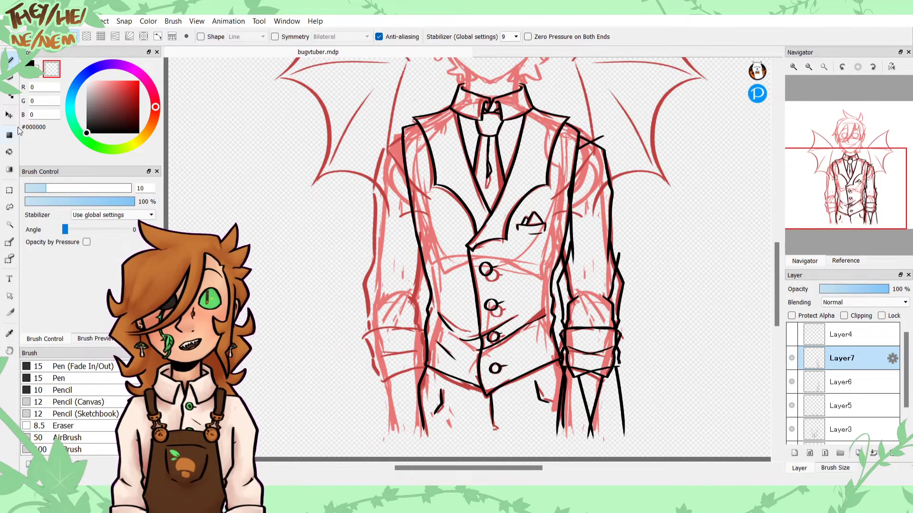
Step: Move the flipped sleeve copy over the opposite arm's sketch so its shoulder meets the jacket
key(v)
drag(560, 325, 380, 332)
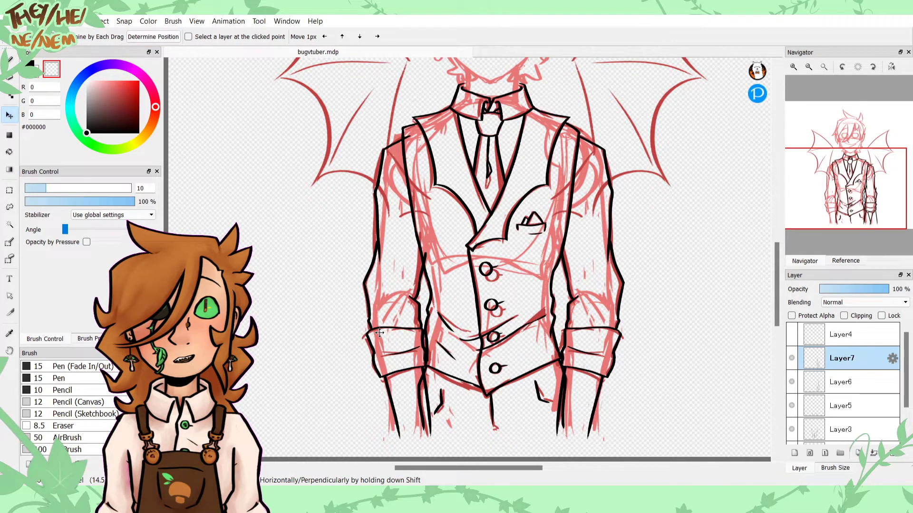
drag(379, 332, 374, 333)
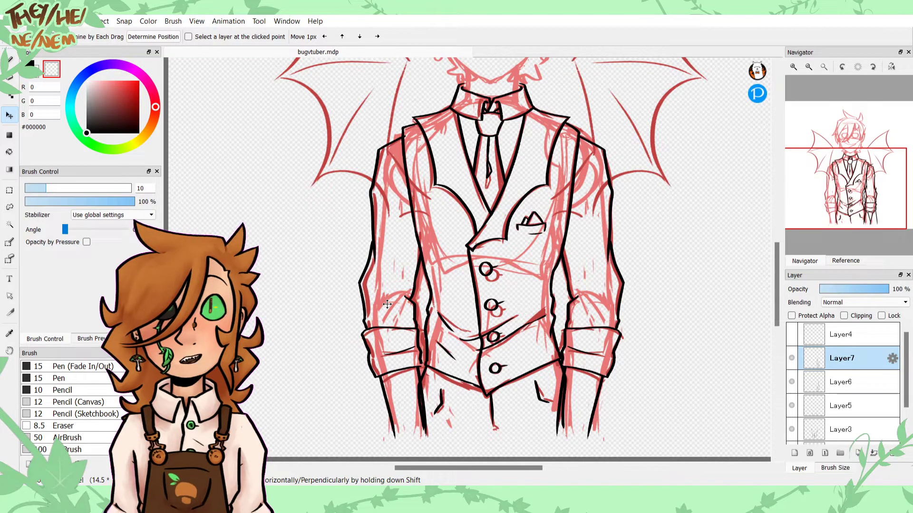
Step: Confirm the mirrored sleeve's position and examine how both sleeves, cuffs and shoulders line up with the vest
click(151, 37)
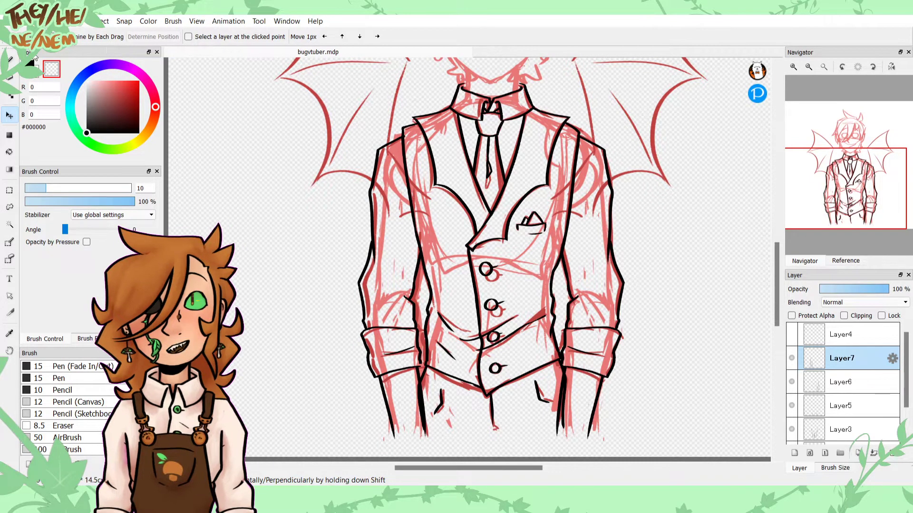
click(10, 60)
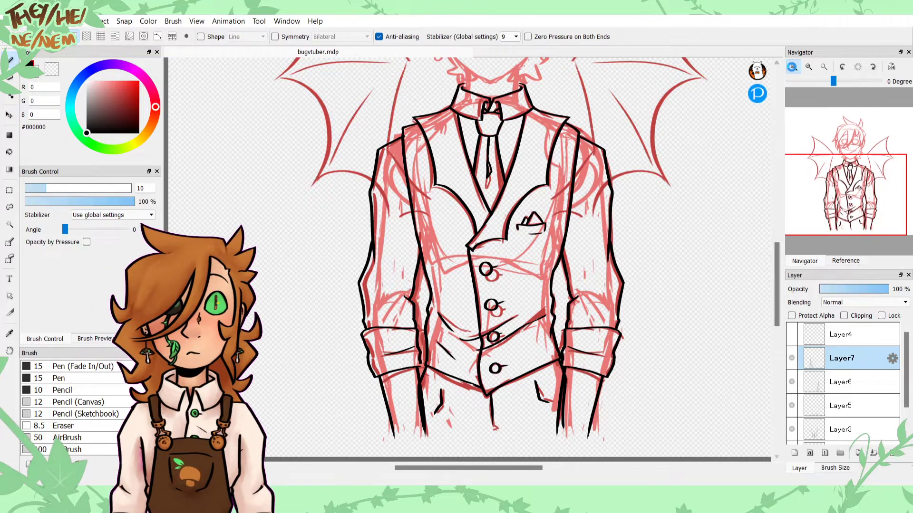
click(793, 67)
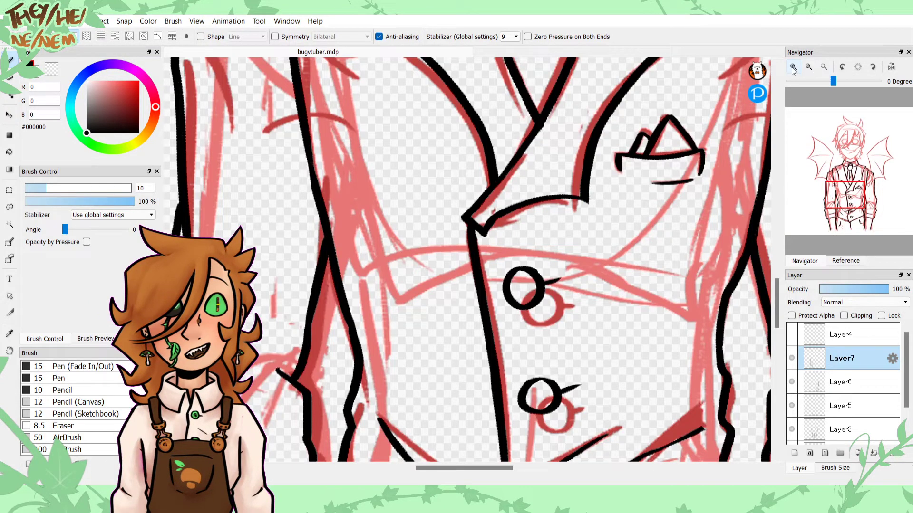
click(809, 67)
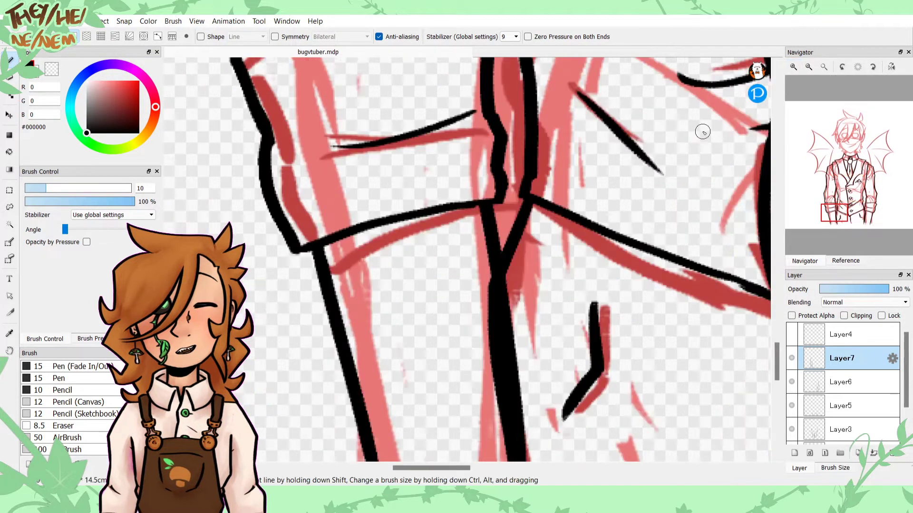
click(810, 68)
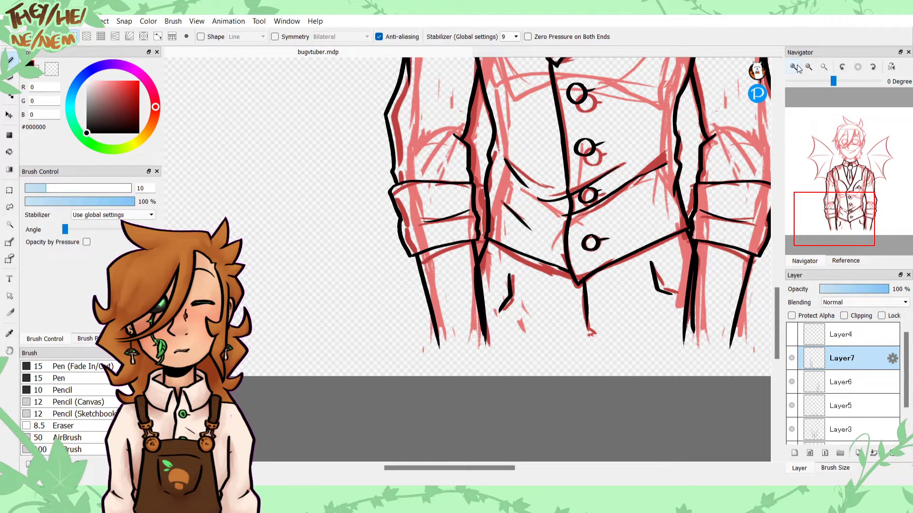
click(841, 188)
click(53, 70)
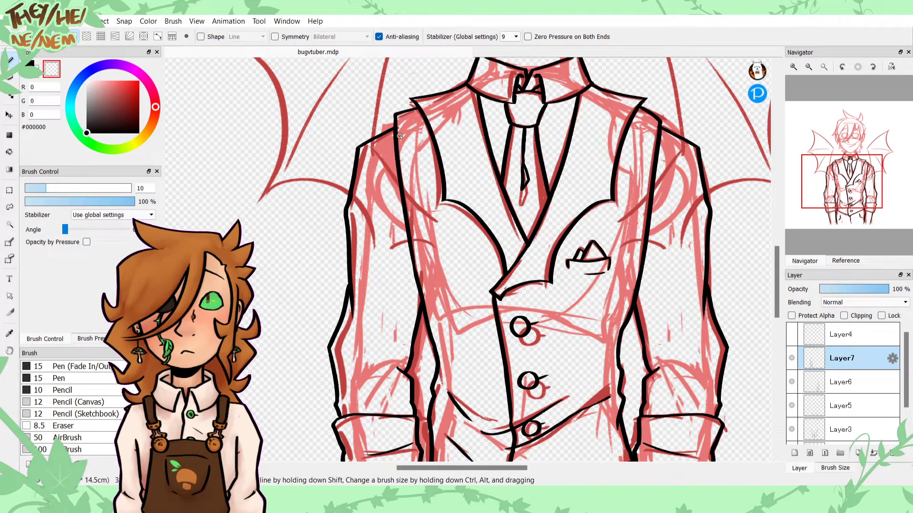
click(808, 67)
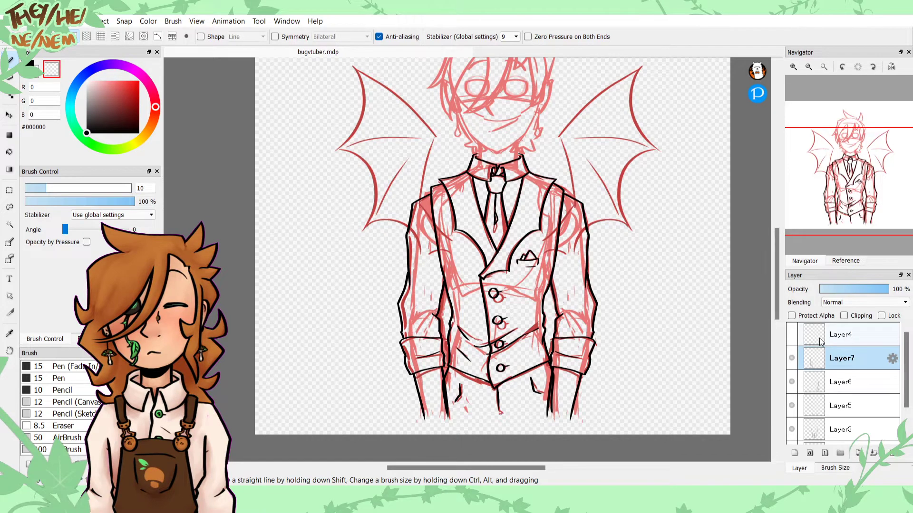
Step: With the brush on Layer7, draw a small round circle on the lapel above the pocket square
click(840, 429)
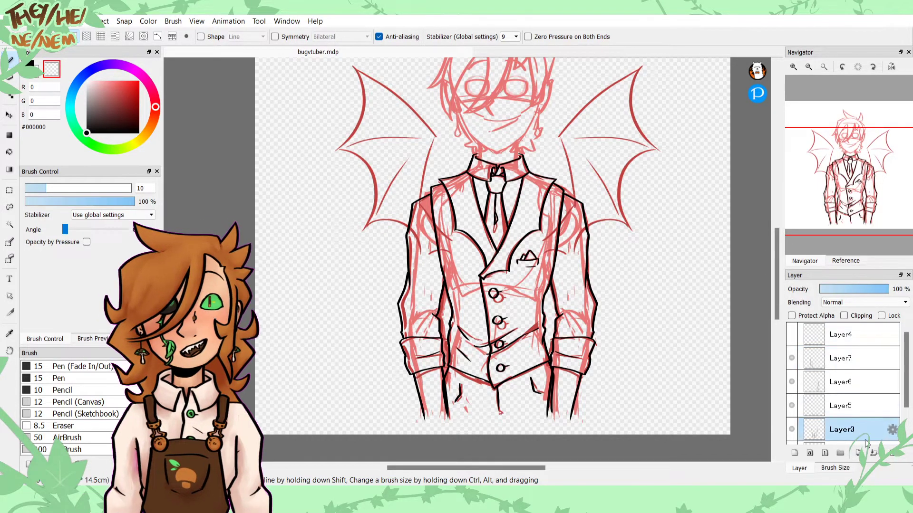
click(830, 367)
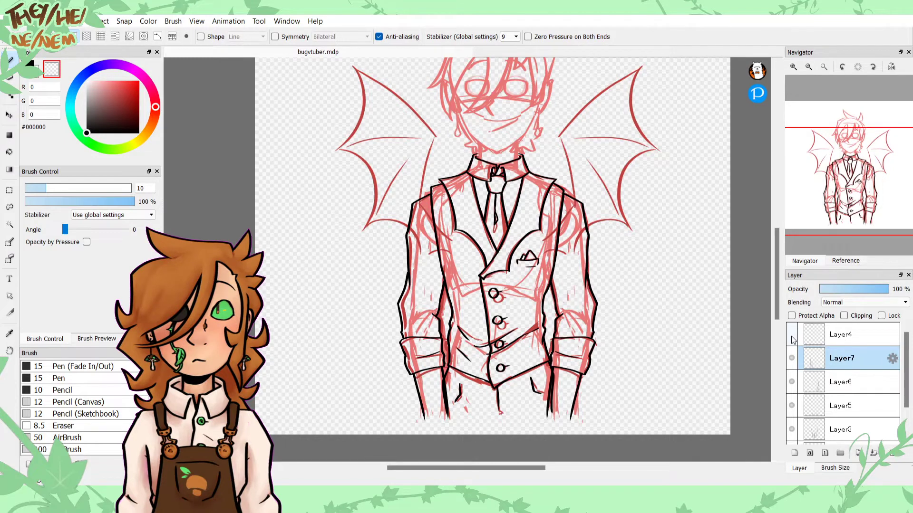
scroll(794, 347, down, 1)
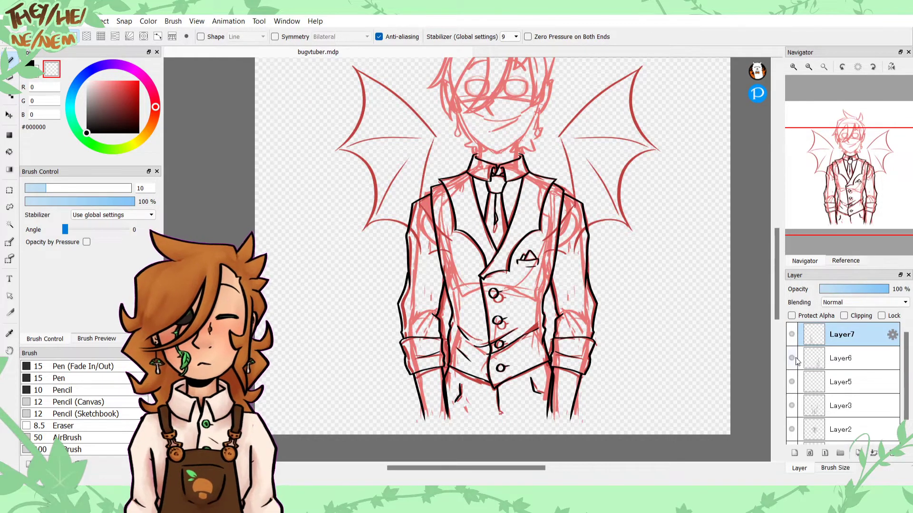
click(794, 67)
click(793, 68)
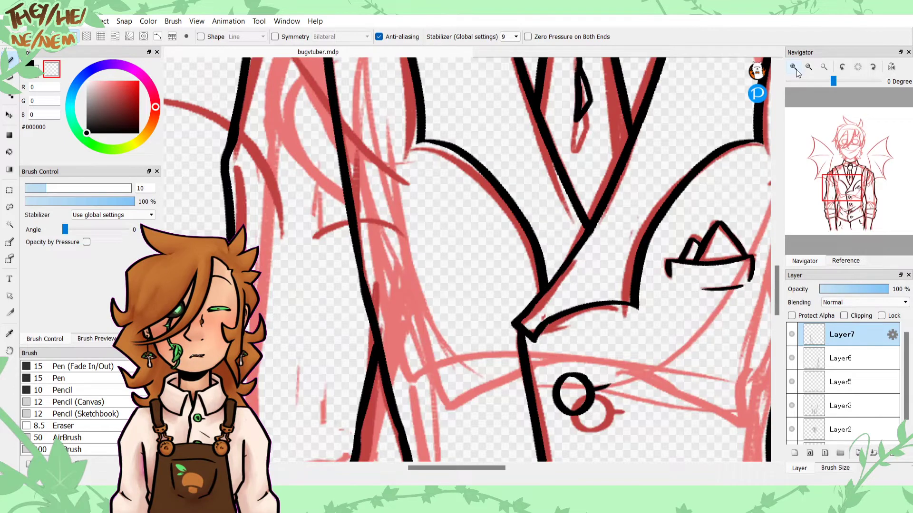
drag(846, 192, 848, 193)
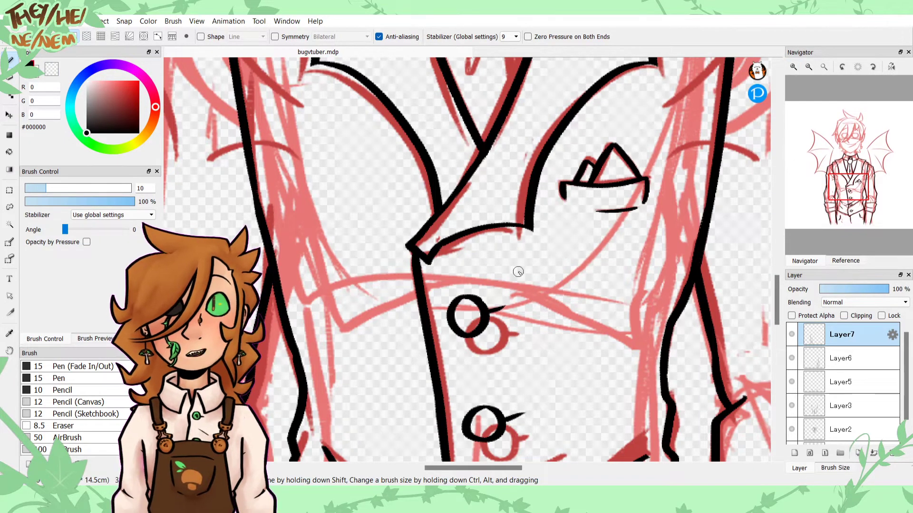
key(z)
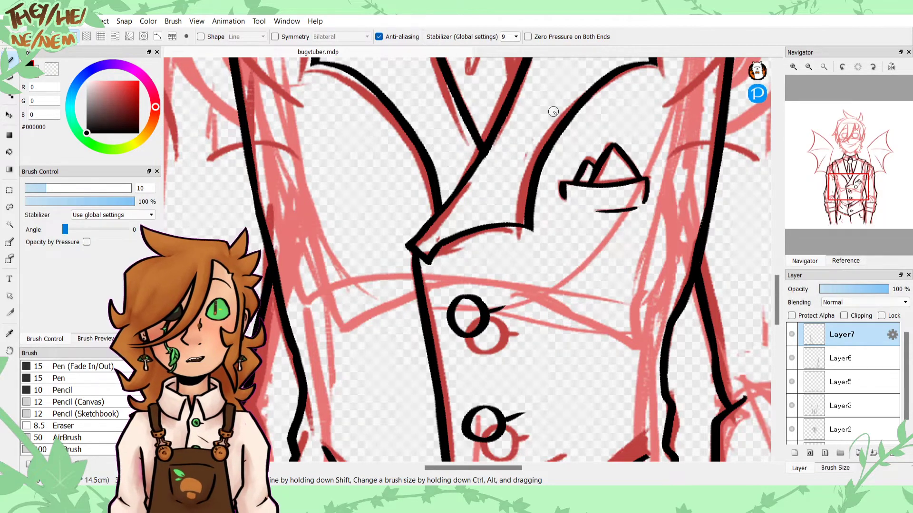
drag(582, 237, 595, 258)
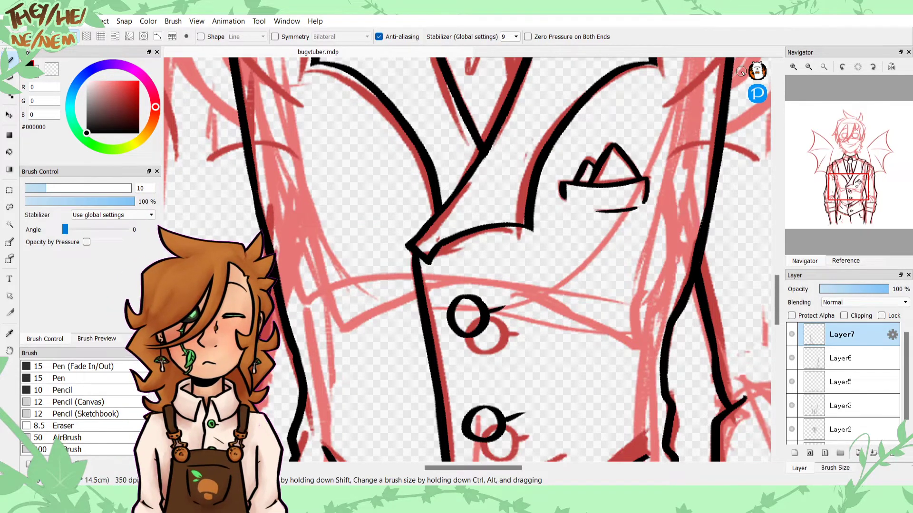
click(792, 68)
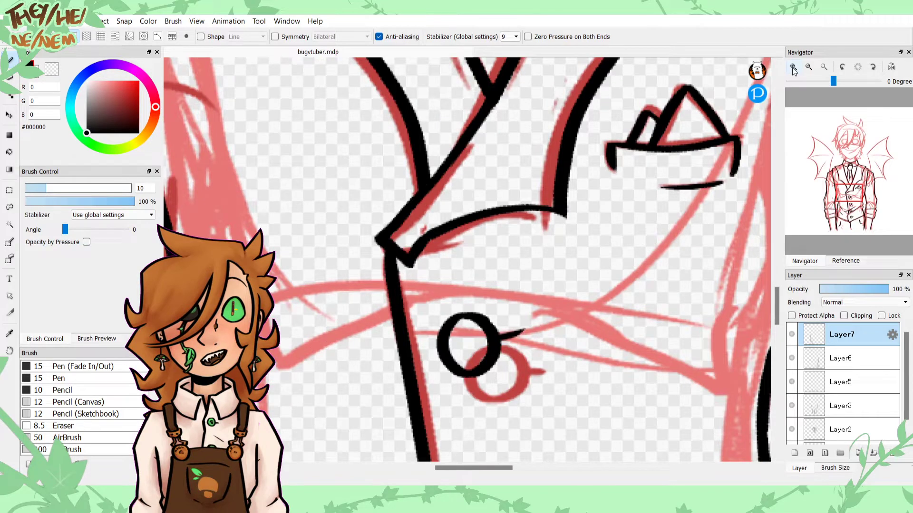
click(793, 68)
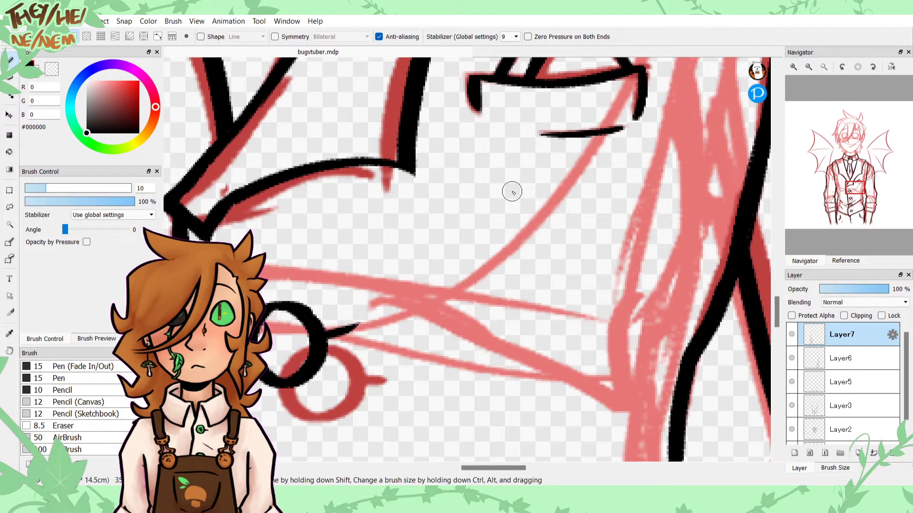
drag(512, 187, 509, 186)
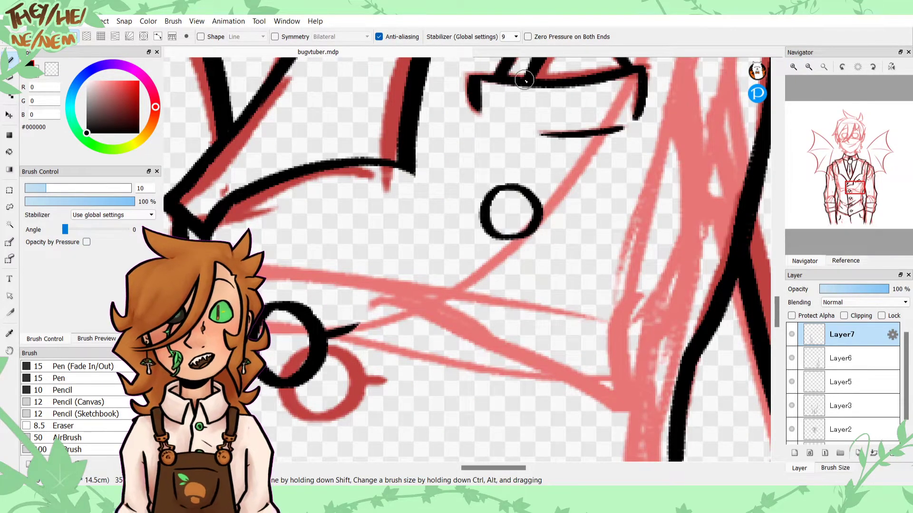
drag(857, 180, 856, 174)
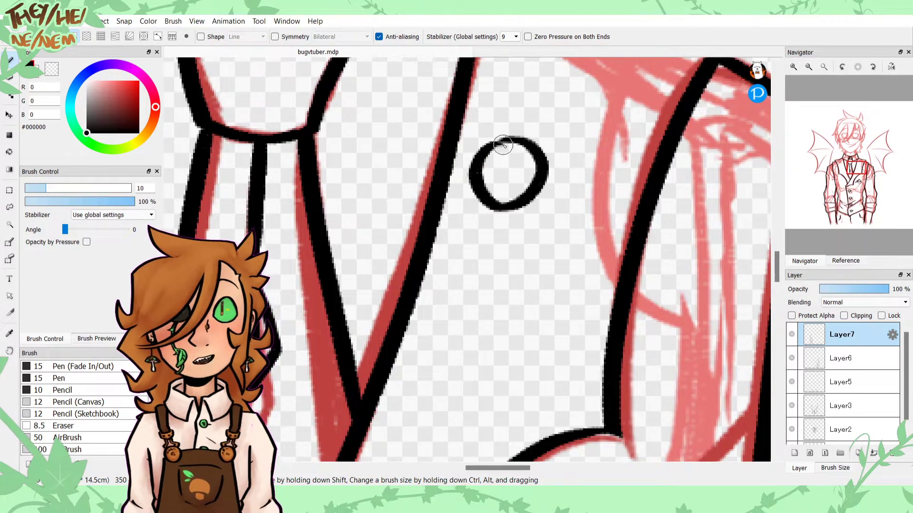
Step: Check the line art across the whole figure and make Layer4 visible again
click(823, 67)
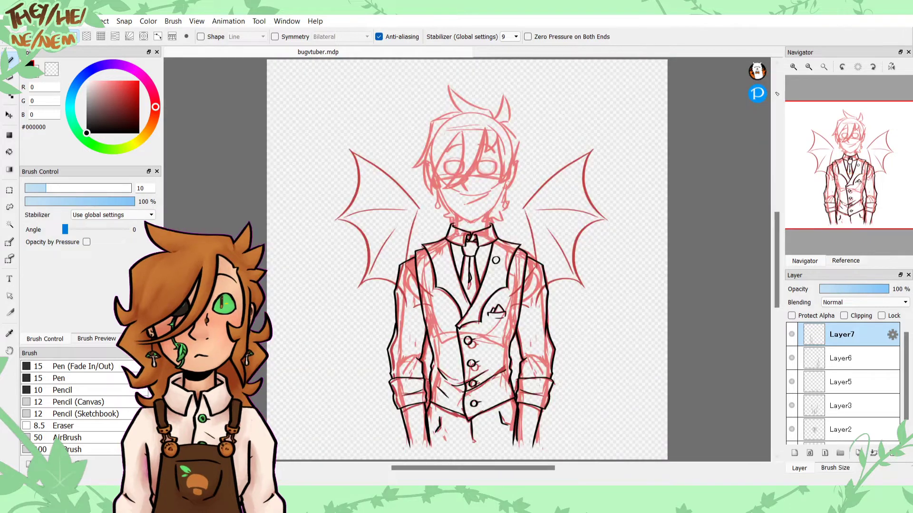
scroll(848, 177, up, 5)
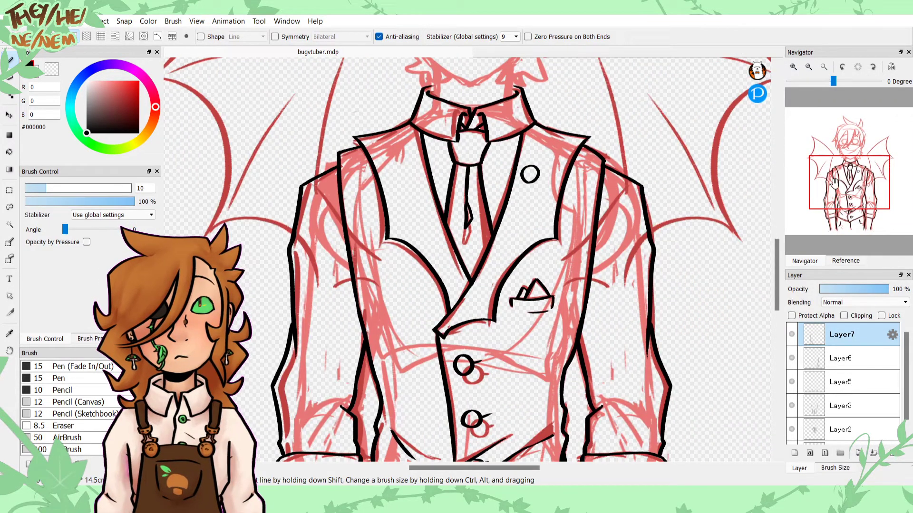
drag(837, 168, 844, 193)
scroll(842, 193, down, 2)
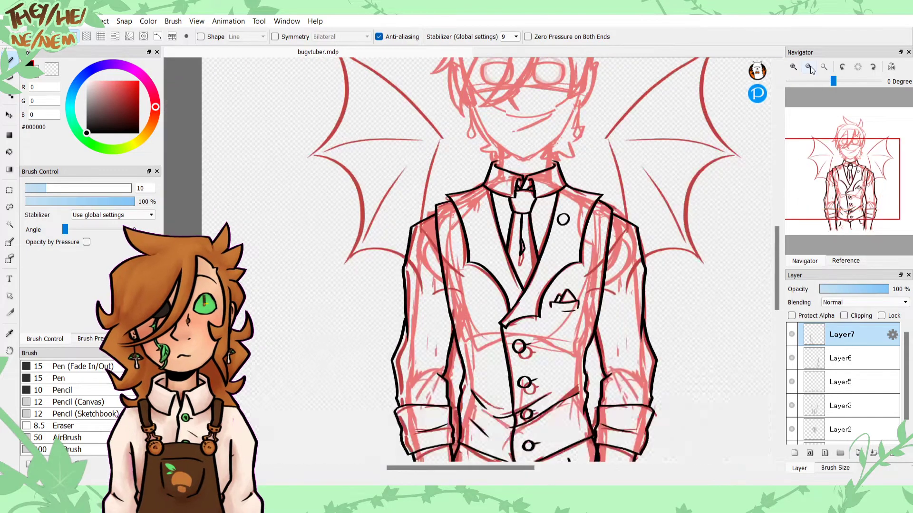
click(843, 158)
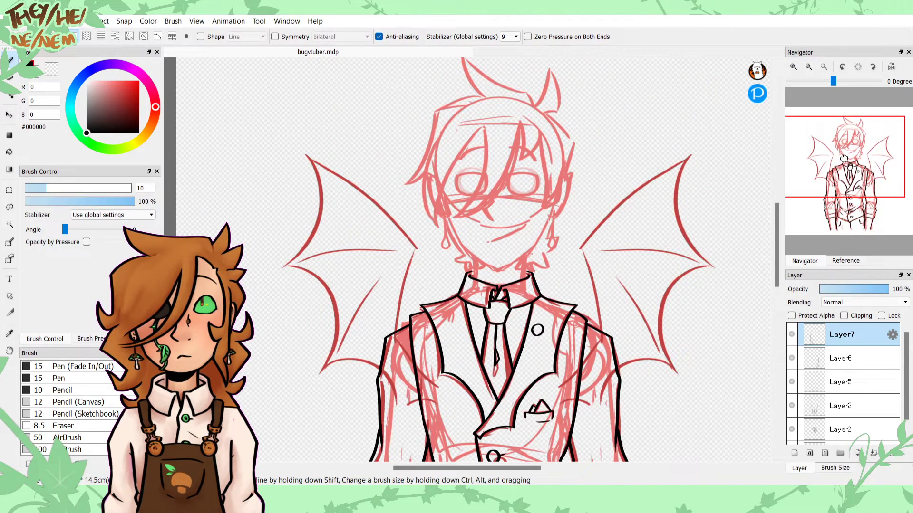
drag(844, 158, 847, 151)
drag(906, 393, 906, 410)
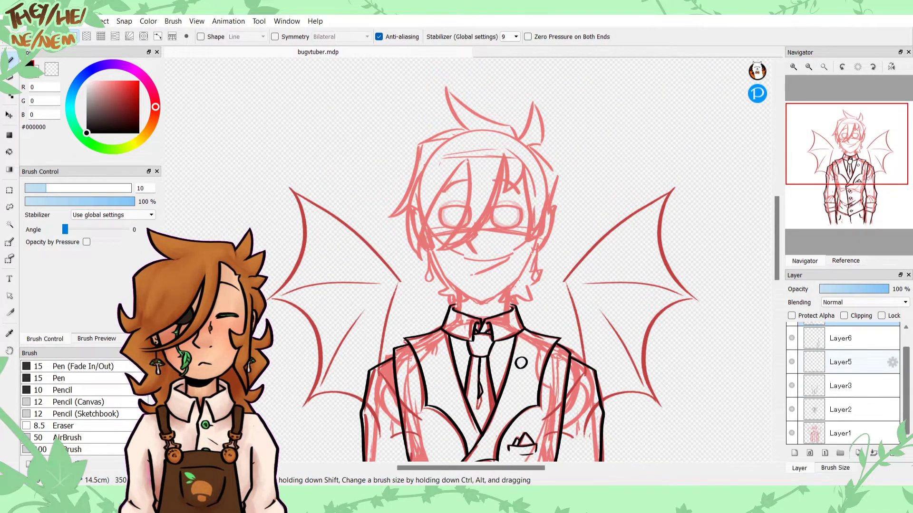
scroll(841, 362, up, 2)
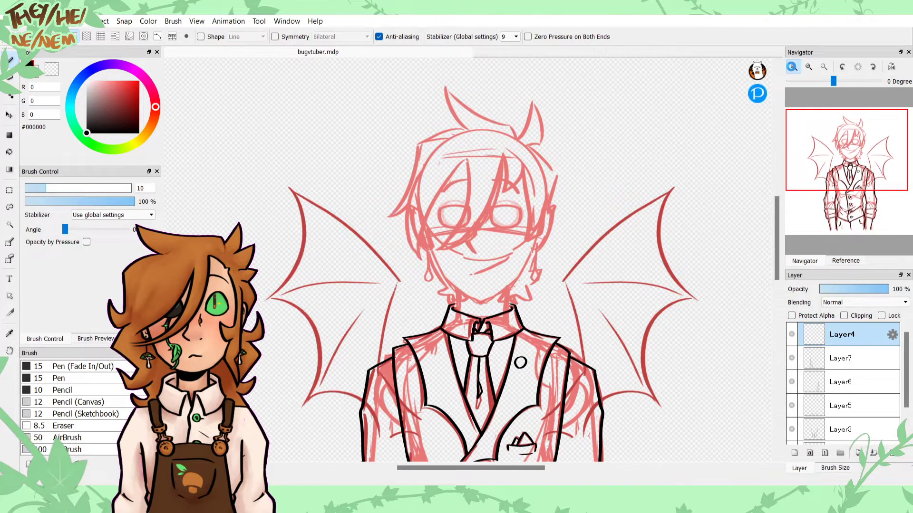
Step: Rename Layer7, which holds the mirrored sleeve, as r arm
click(792, 67)
click(822, 358)
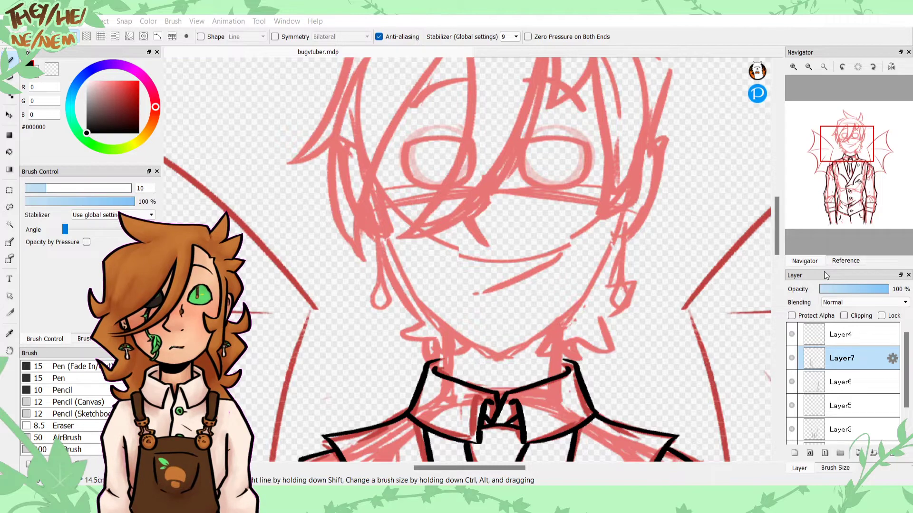
key(Return)
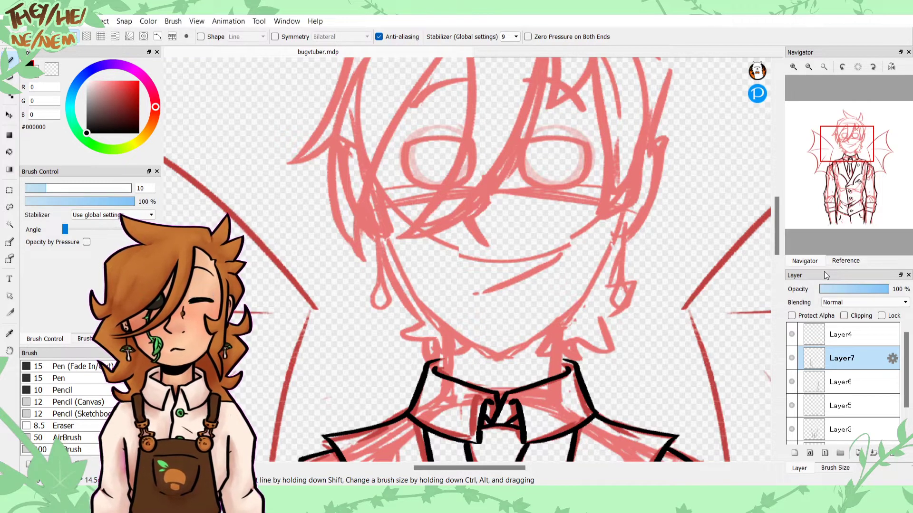
Step: Select the area around the small lapel circle and delete the circle from the r arm layer
drag(864, 123, 875, 141)
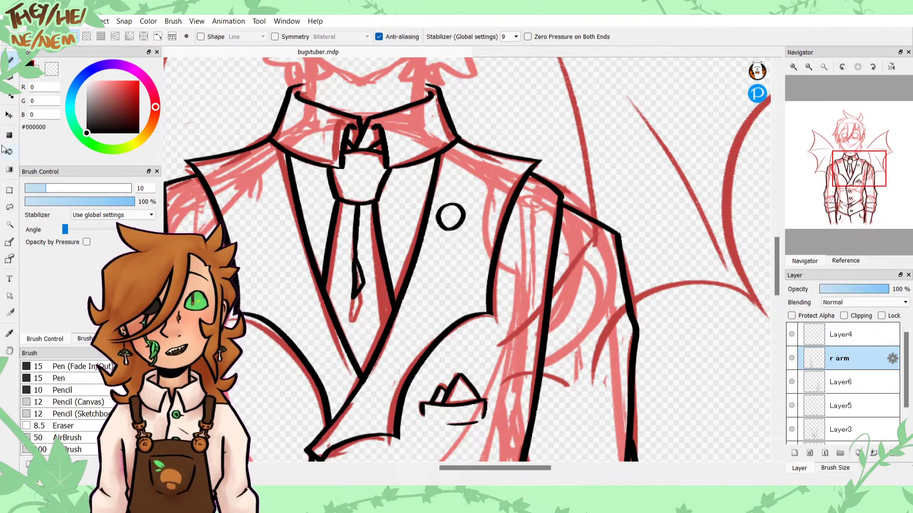
click(9, 190)
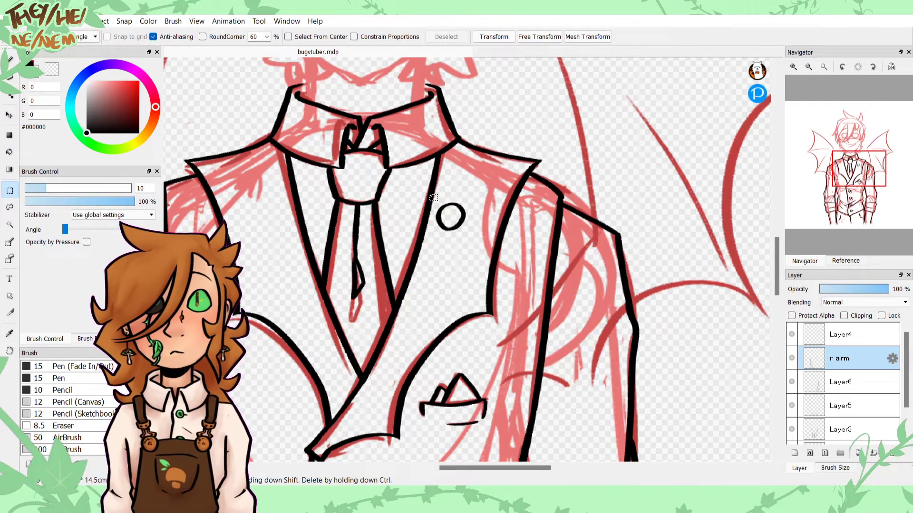
drag(433, 197, 480, 248)
key(Delete)
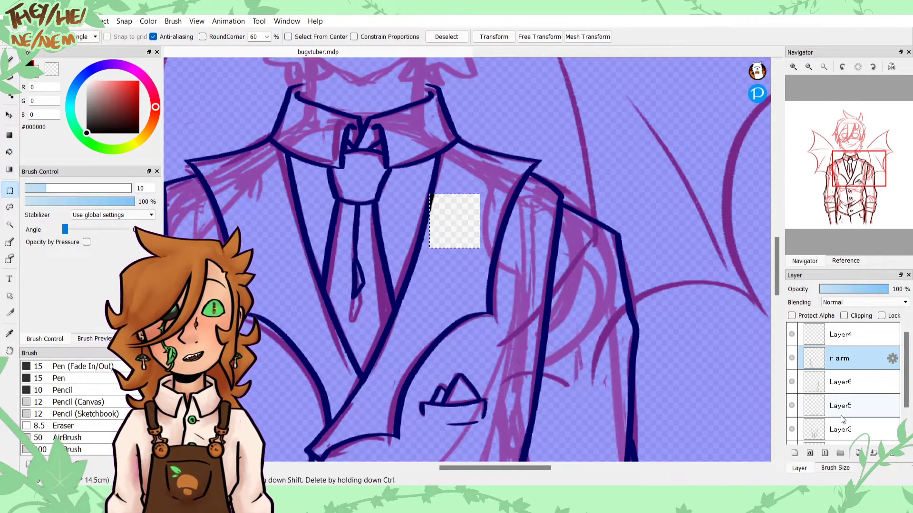
Step: Toggle the visibility of Layer3 and Layer2 to check which lines each one holds, and clear the selection
scroll(844, 421, down, 2)
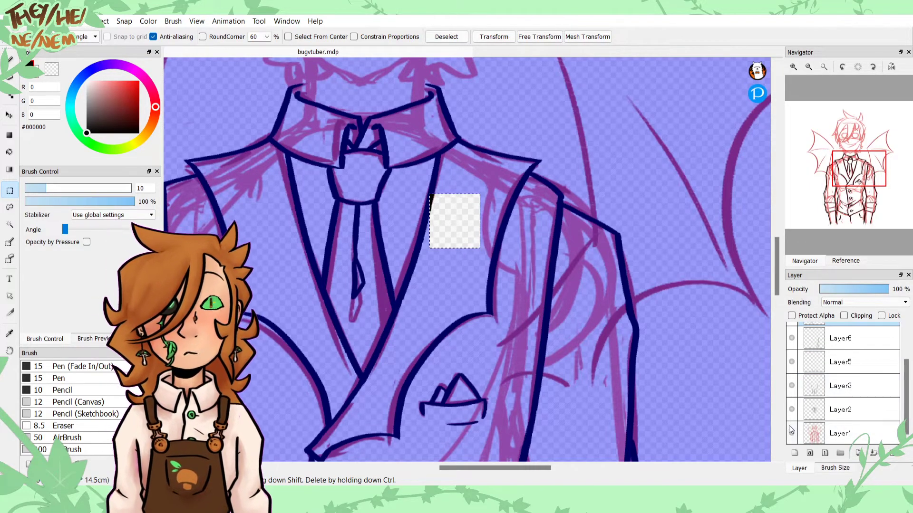
click(792, 387)
click(791, 385)
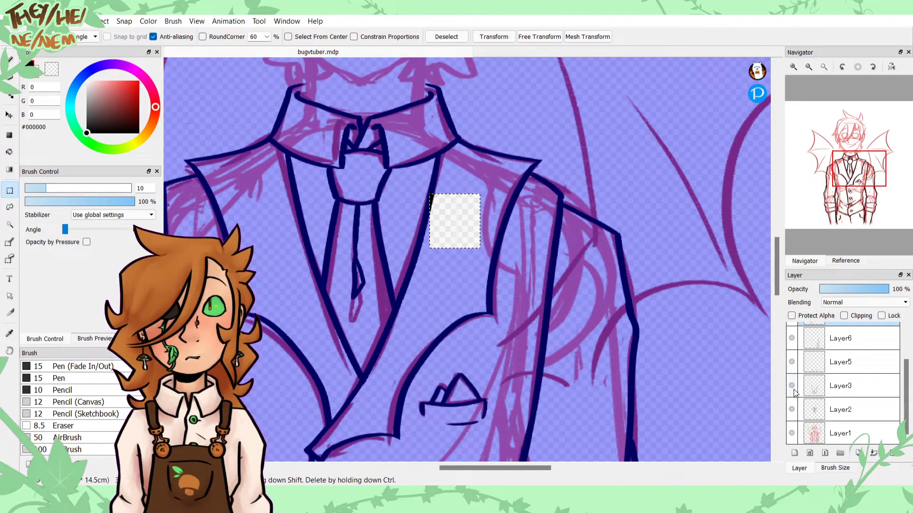
click(792, 385)
click(791, 386)
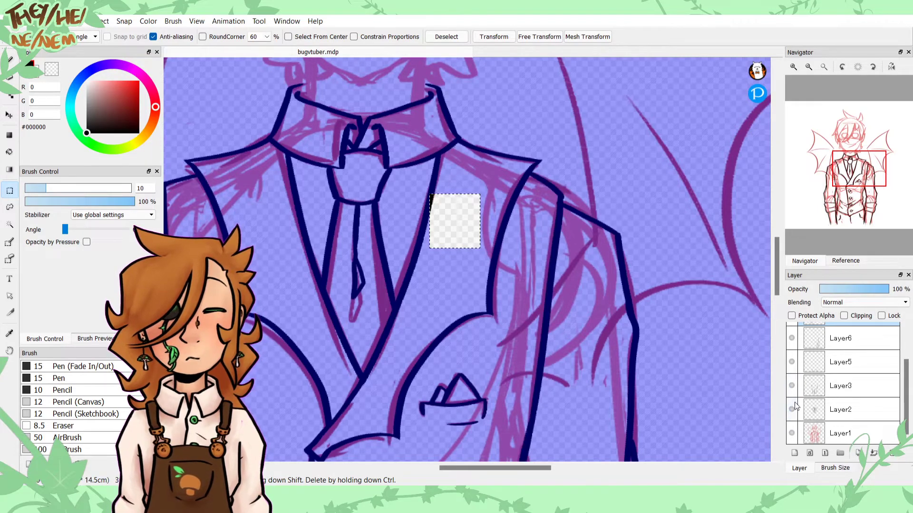
click(792, 409)
click(791, 409)
click(792, 409)
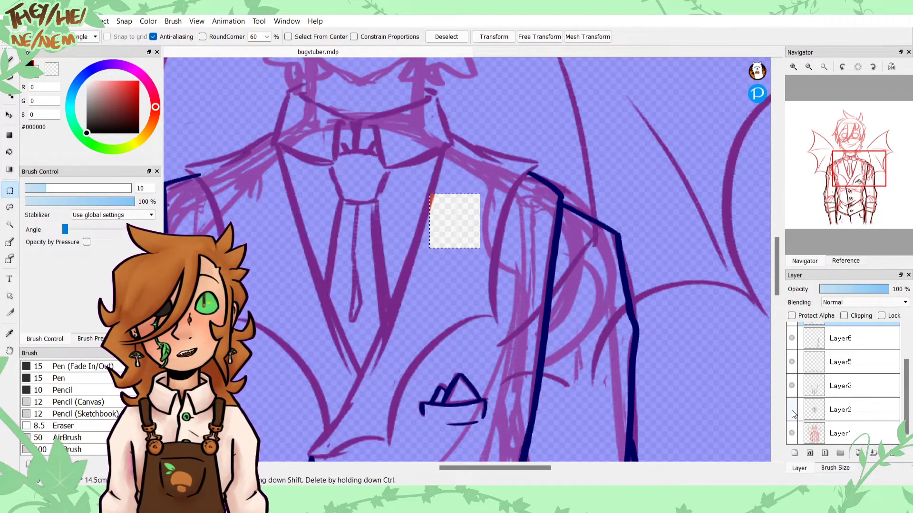
click(791, 410)
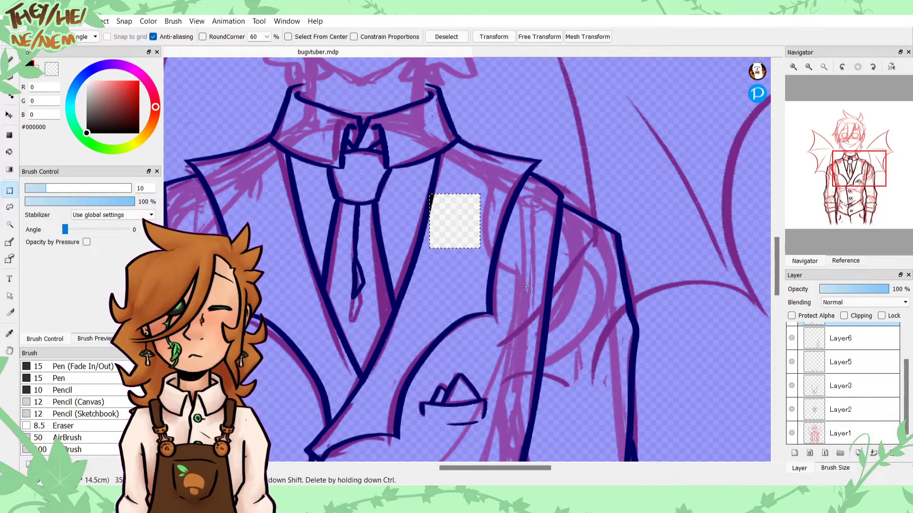
key(ctrl+d)
click(791, 410)
click(791, 410)
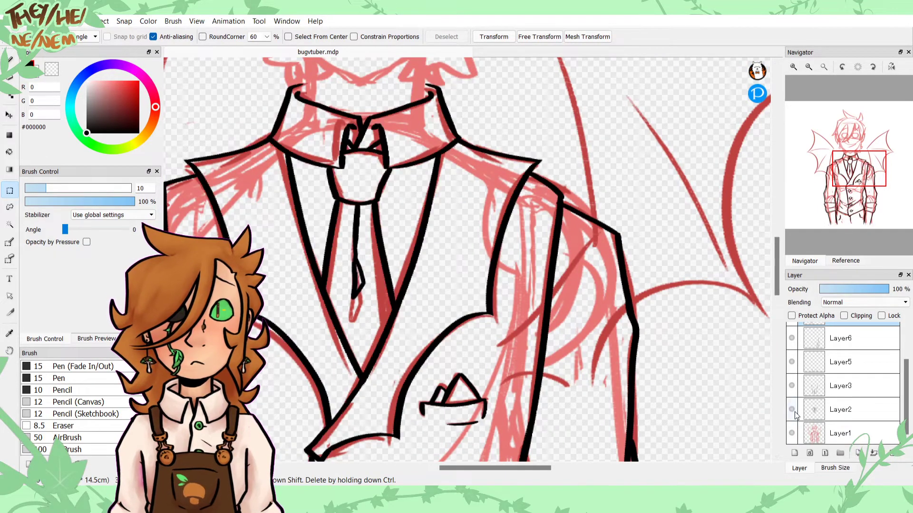
Step: Move Layer2 above Layer3 in the layer order and rename it as collar
click(847, 416)
drag(841, 384, 844, 380)
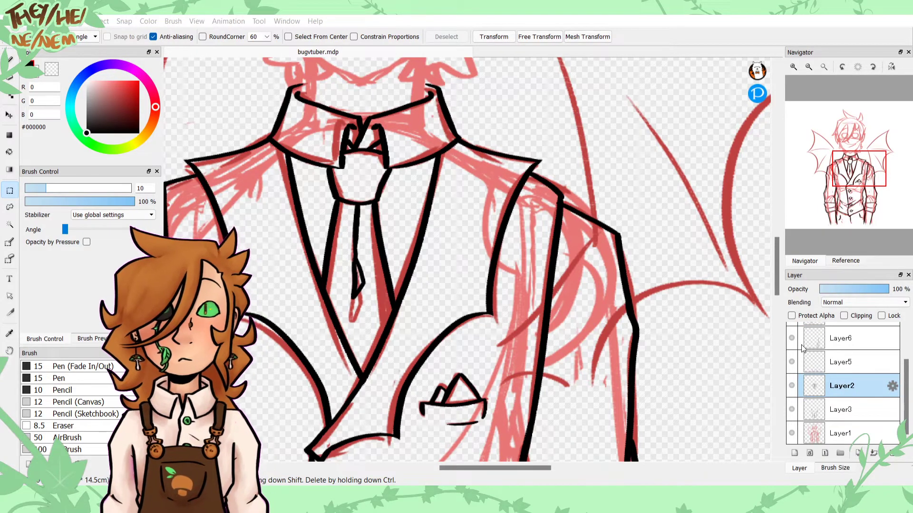
text(collar)
key(Return)
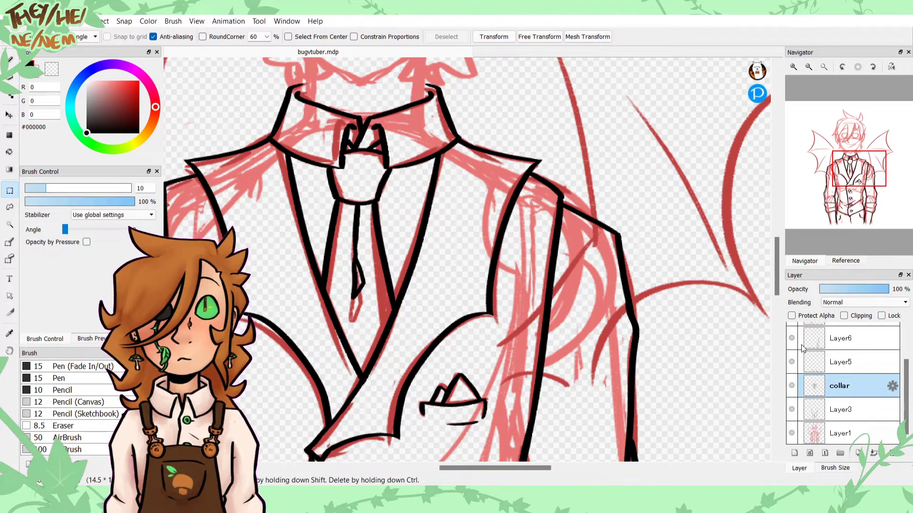
Step: Paste the copied lapel circle and merge it down into the collar layer
key(ctrl+v)
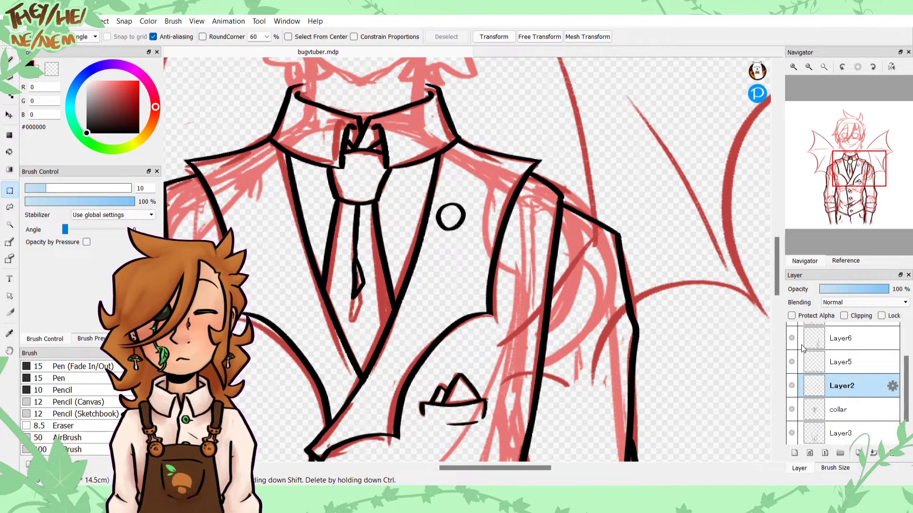
click(874, 453)
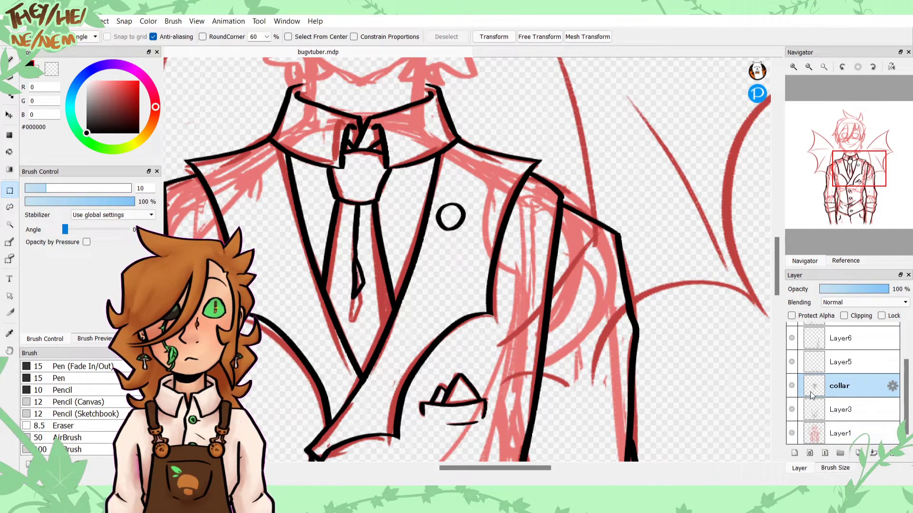
Step: Rename Layer3 as vest and Layer6 as l arm
click(800, 416)
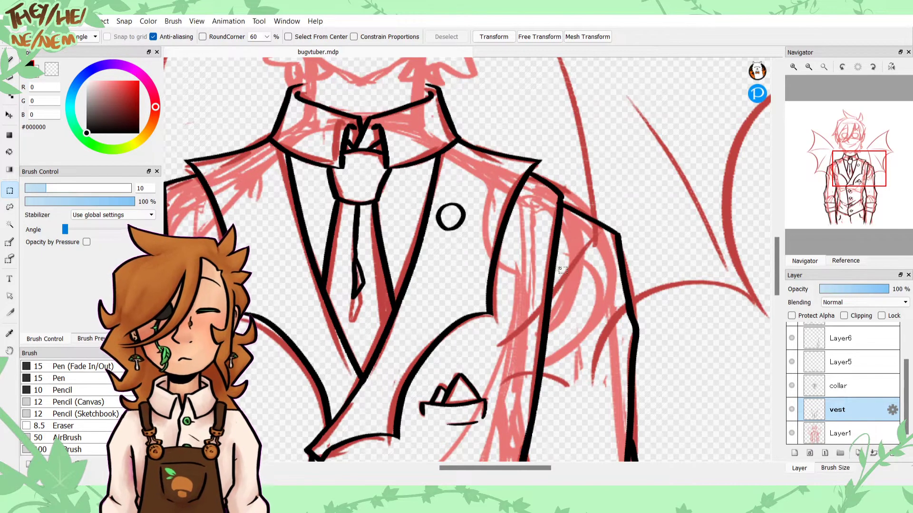
click(810, 67)
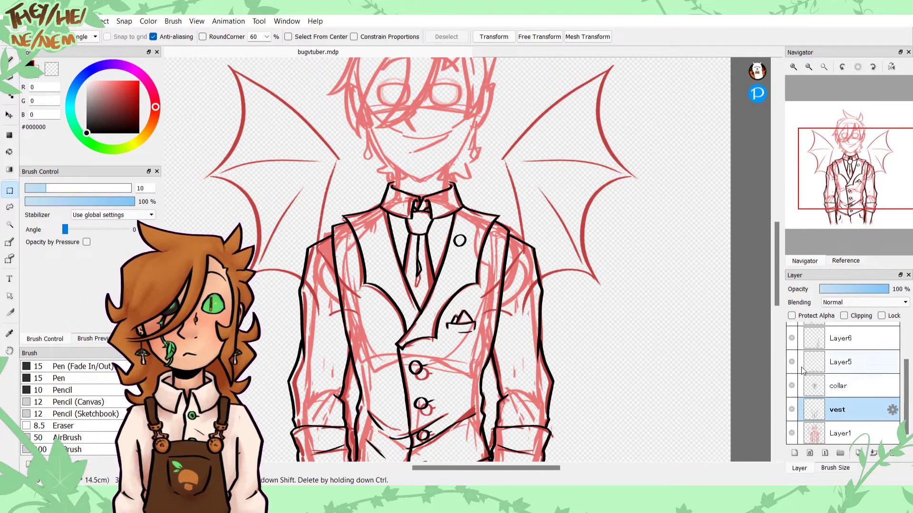
scroll(875, 387, up, 2)
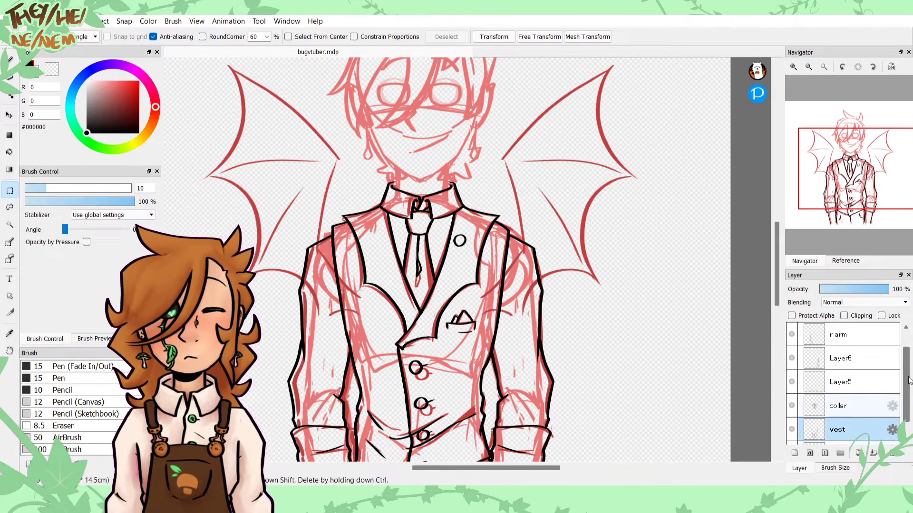
click(817, 361)
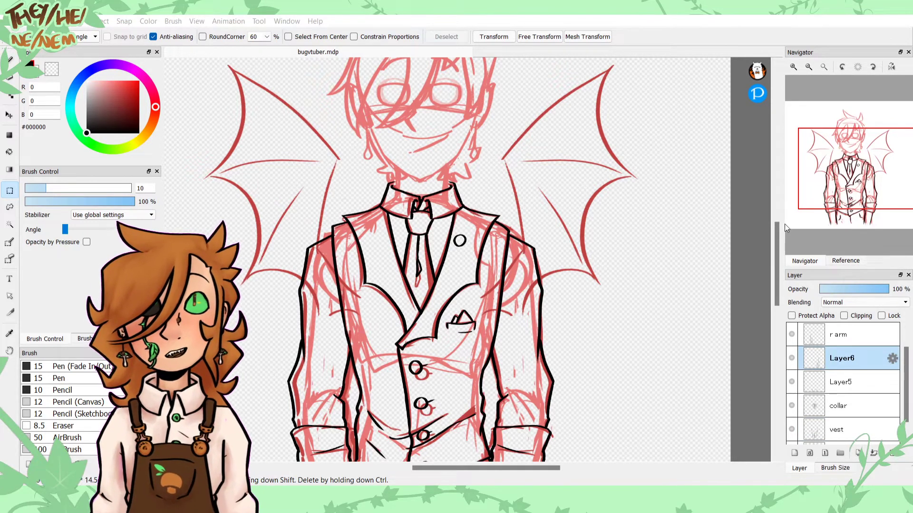
key(Return)
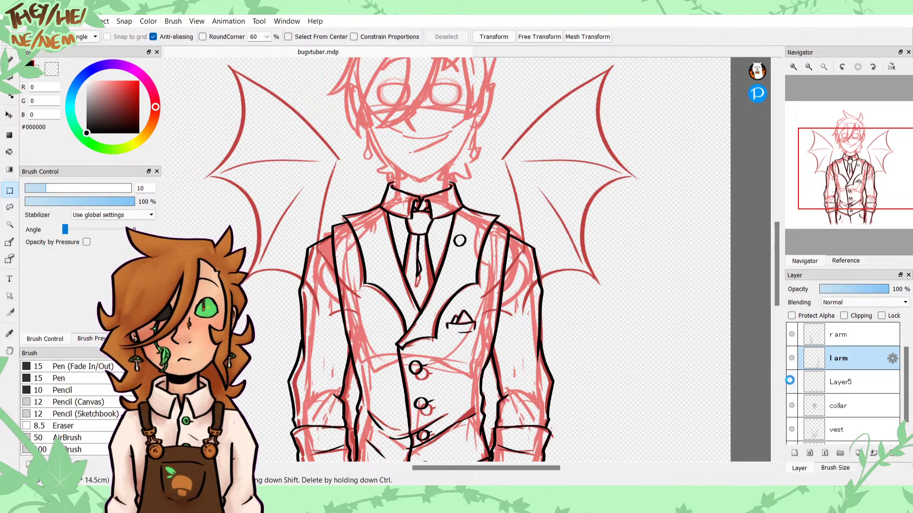
Step: Move Layer5 below the collar layer and merge it down into the vest layer
click(826, 384)
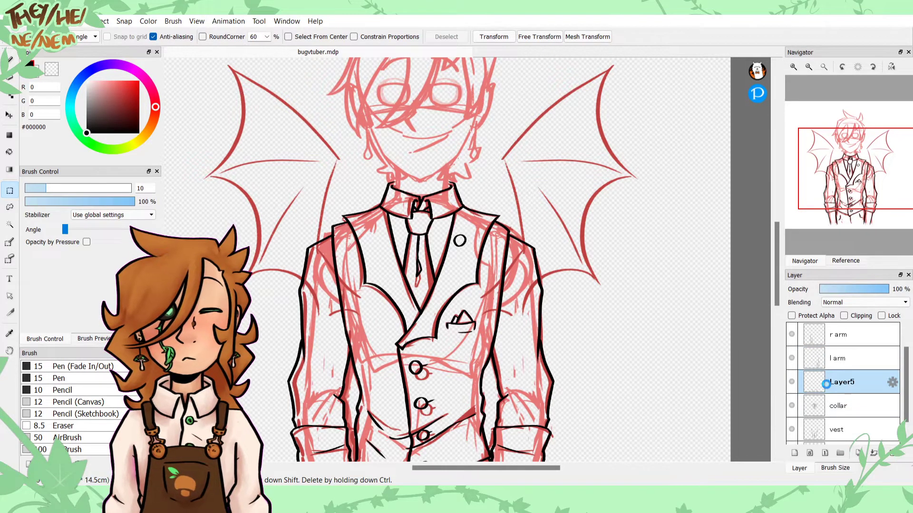
drag(826, 384, 832, 407)
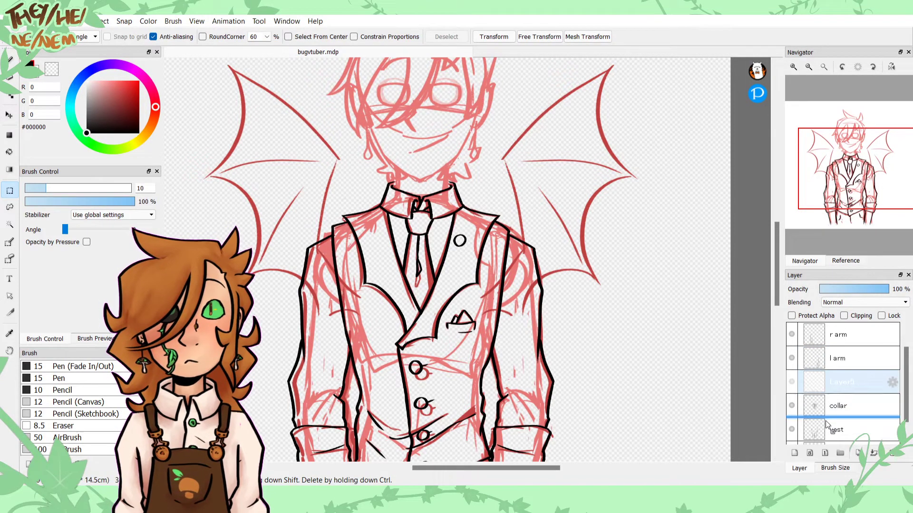
click(872, 455)
Step: Toggle the vest layer's visibility to check which lines it holds
drag(844, 130, 846, 188)
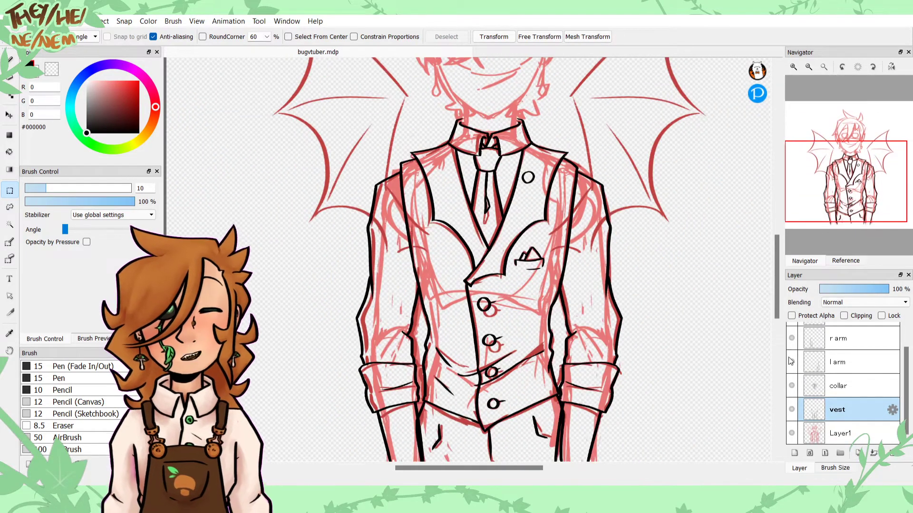
click(792, 412)
click(792, 412)
click(793, 412)
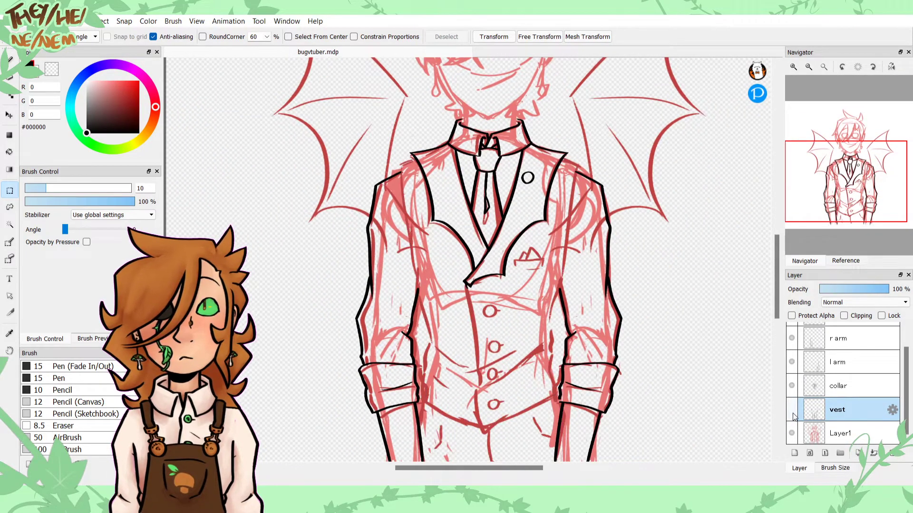
click(792, 416)
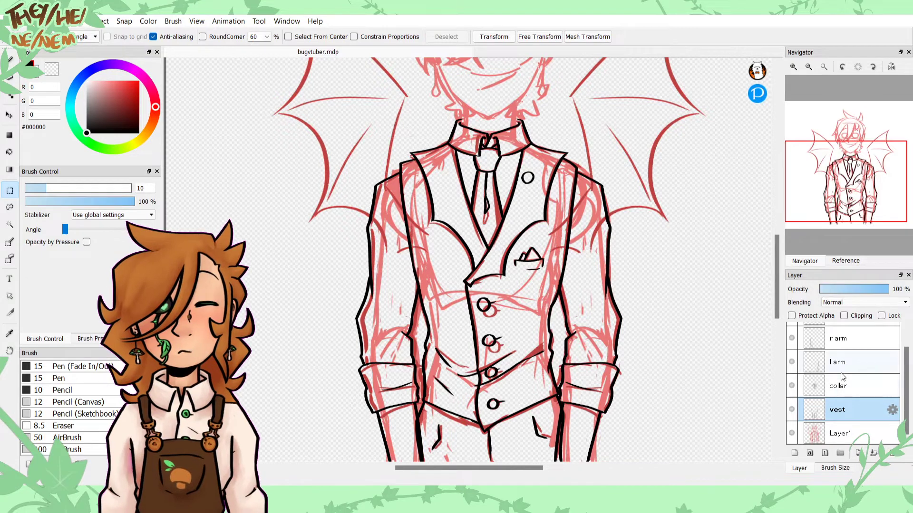
Step: Move Layer4 directly beneath the vest layer and make it visible
drag(834, 177, 844, 162)
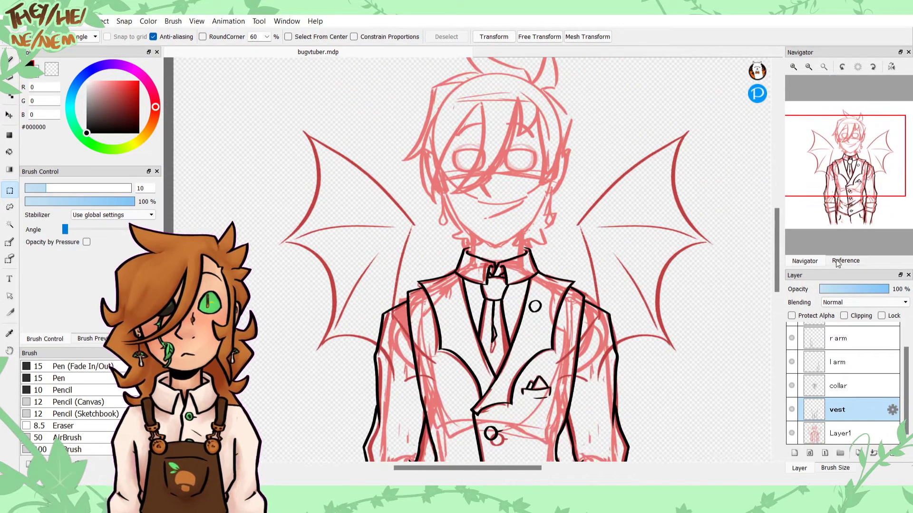
scroll(823, 371, up, 1)
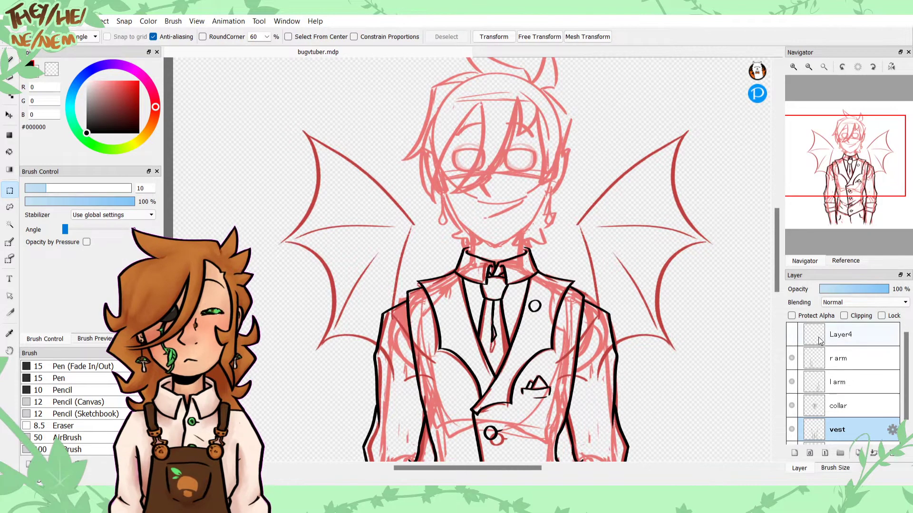
drag(817, 337, 822, 430)
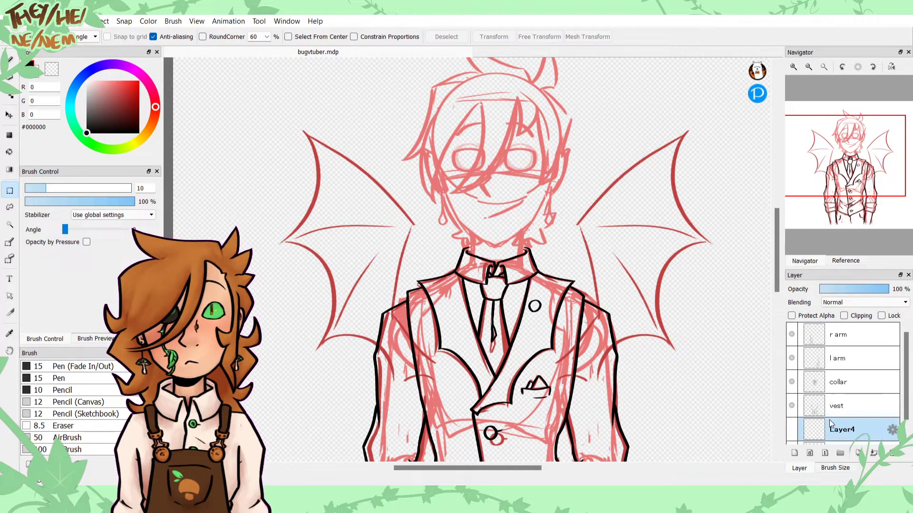
click(794, 68)
mouse_move(906, 390)
mouse_down()
mouse_move(907, 409)
mouse_move(906, 387)
mouse_up()
Step: Ink the right-hand wing's inner edge down to the shoulder, the diagonal toward its base, and its upper edge in black
drag(864, 150, 875, 157)
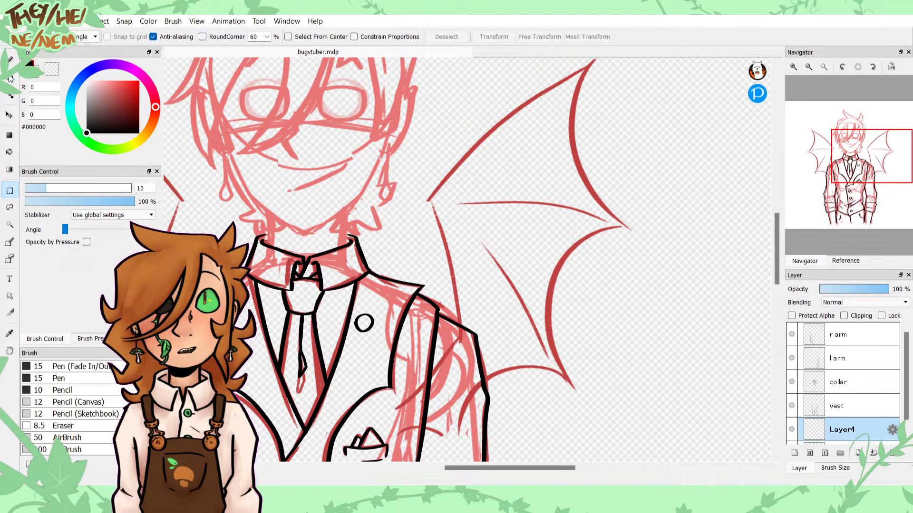
key(b)
mouse_move(428, 199)
mouse_down()
mouse_move(459, 358)
mouse_move(383, 421)
mouse_up()
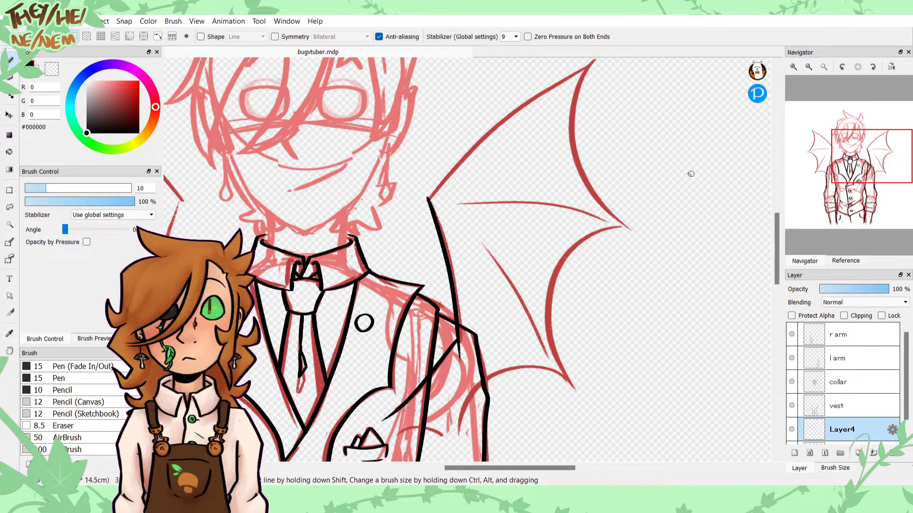
drag(855, 161, 882, 149)
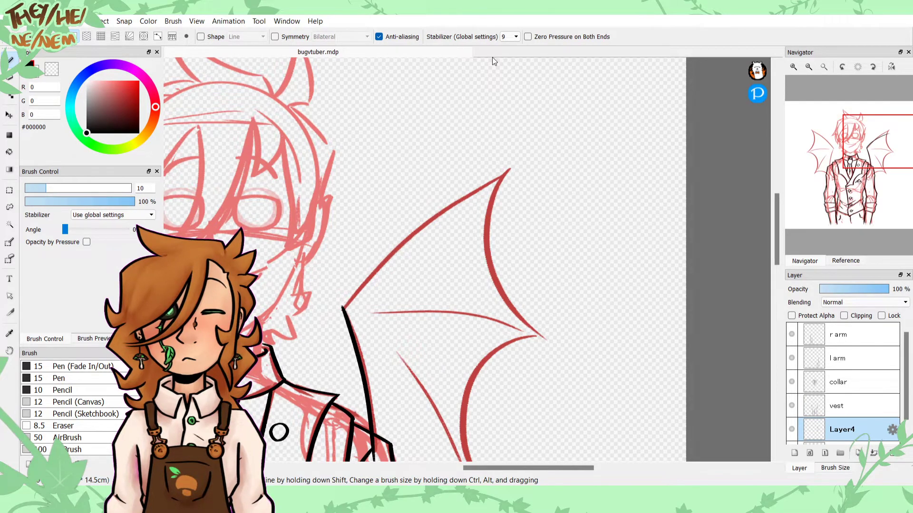
drag(512, 171, 340, 315)
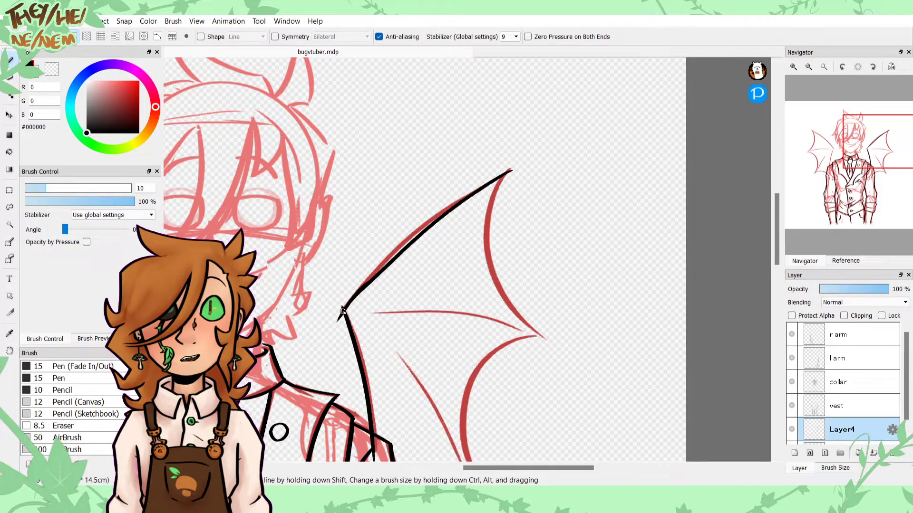
Step: Erase the overshooting line ends at the right-hand wing's inner corner, where the upper and inner edges meet
key(z)
drag(340, 315, 334, 307)
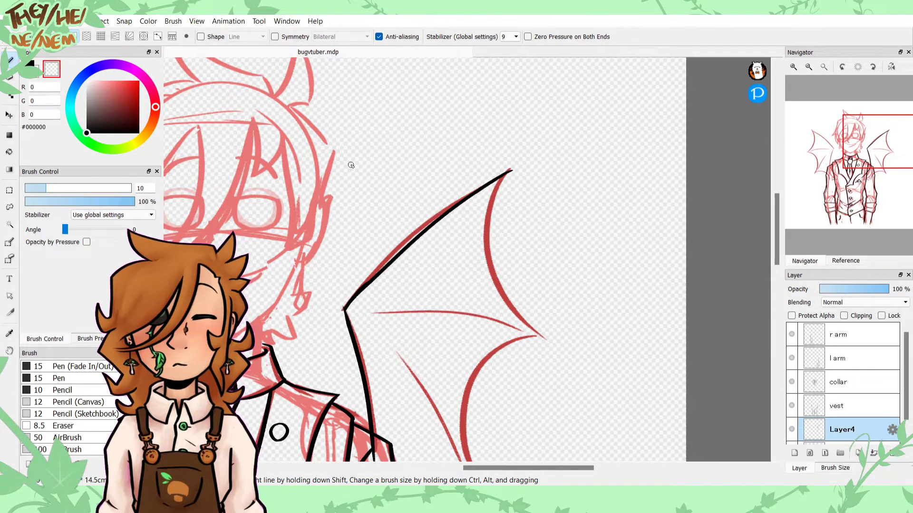
key(ctrl+z)
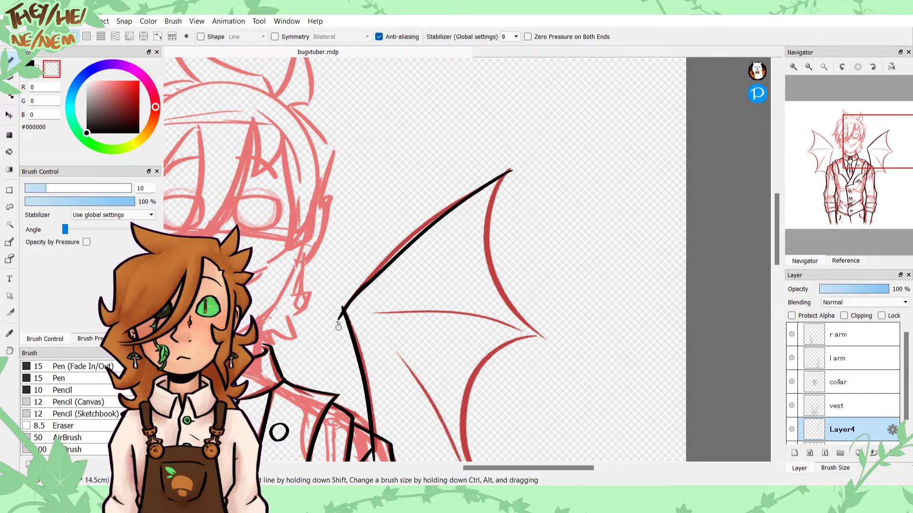
drag(338, 327, 340, 323)
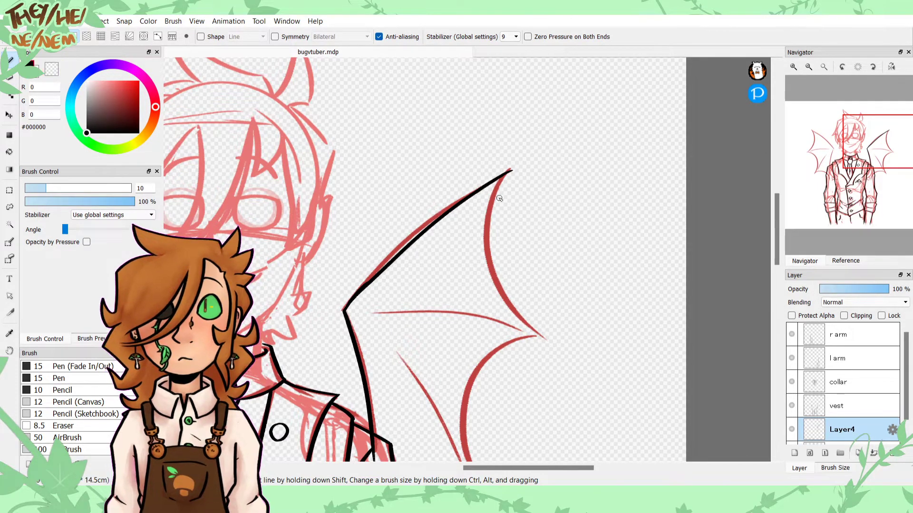
Step: Ink the scalloped outer edge of the right-hand wing from its upper tip down to the curves over the arm and vest
key(x)
drag(510, 171, 548, 349)
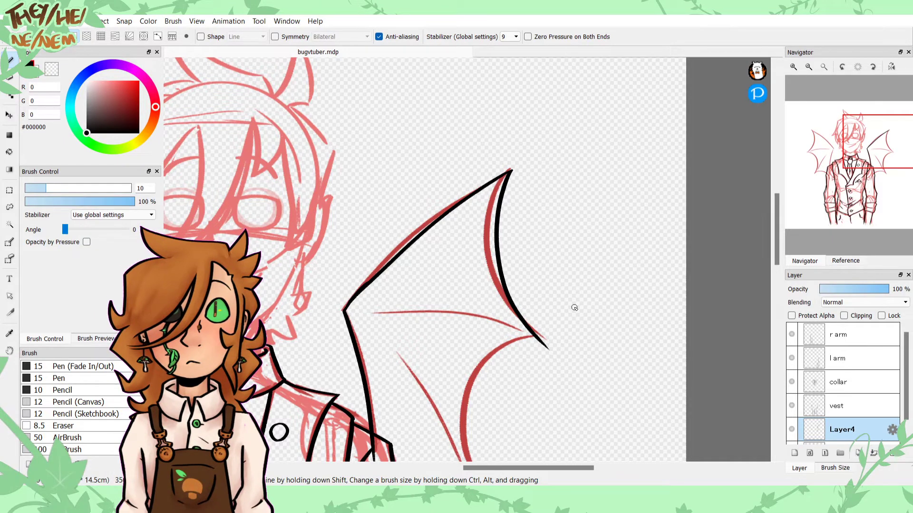
drag(830, 160, 818, 186)
mouse_move(632, 145)
mouse_down()
mouse_move(591, 162)
mouse_move(554, 281)
mouse_up()
key(ctrl+z)
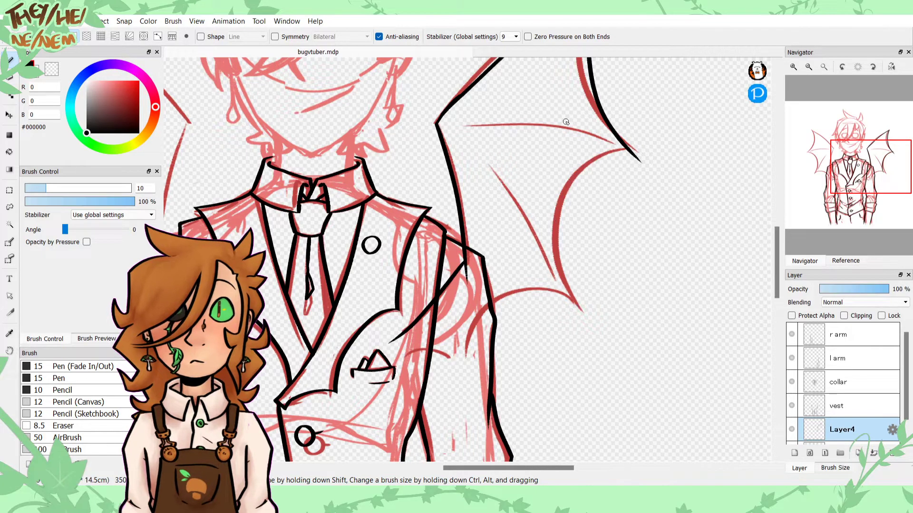
mouse_move(634, 151)
mouse_down()
mouse_move(565, 294)
mouse_move(576, 296)
mouse_move(491, 335)
mouse_up()
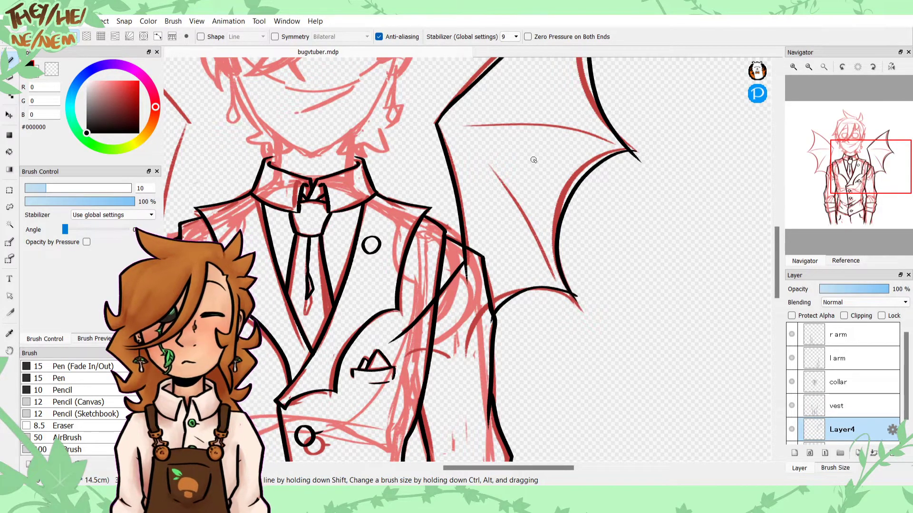
mouse_move(577, 299)
mouse_down()
mouse_move(469, 330)
mouse_move(468, 355)
mouse_move(397, 343)
mouse_up()
Step: Erase the line overshoot at the outer points of the right-hand wing to sharpen them
key(c)
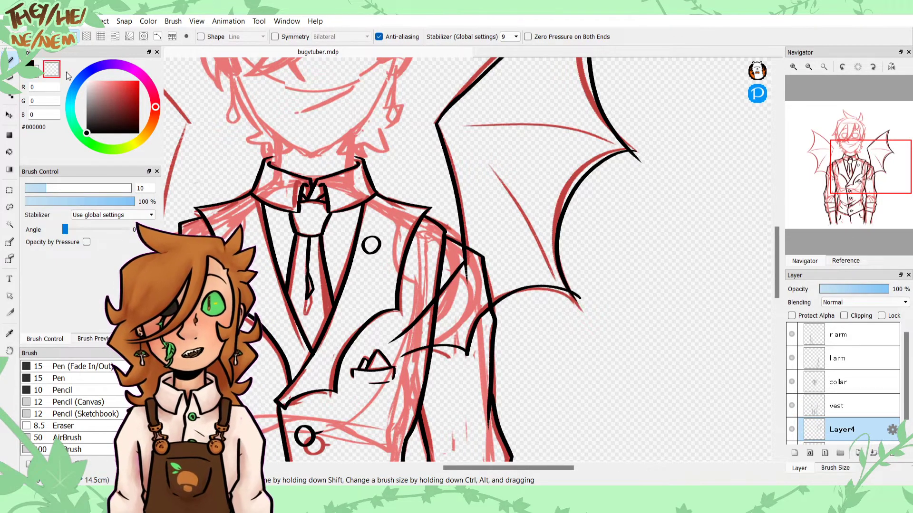
click(793, 67)
click(794, 67)
click(793, 67)
drag(883, 171, 878, 158)
mouse_move(613, 383)
mouse_down()
mouse_move(583, 379)
mouse_move(605, 363)
mouse_move(561, 348)
mouse_move(601, 358)
mouse_up()
drag(578, 317, 587, 345)
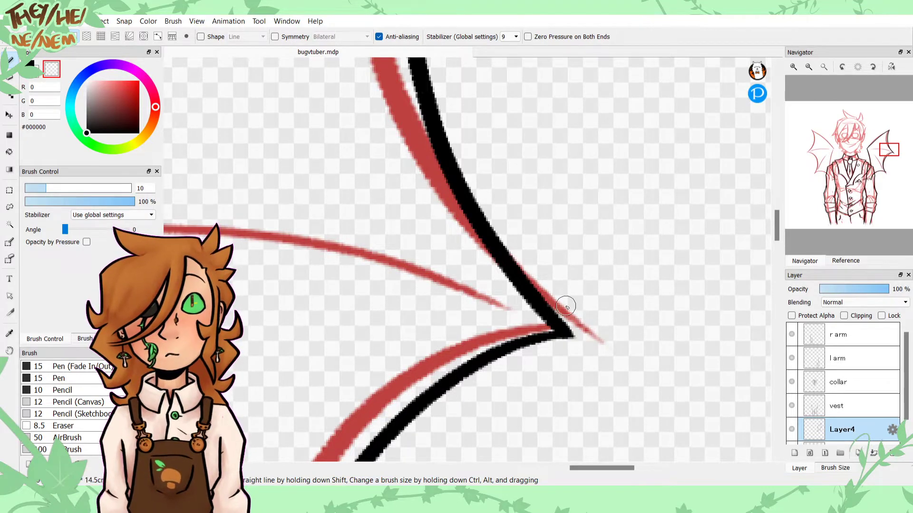
Step: Close the right-hand wing's base over the vest with a rounded curve joining its two open line ends
click(810, 67)
click(810, 67)
click(810, 68)
click(809, 68)
drag(866, 154, 873, 178)
click(793, 67)
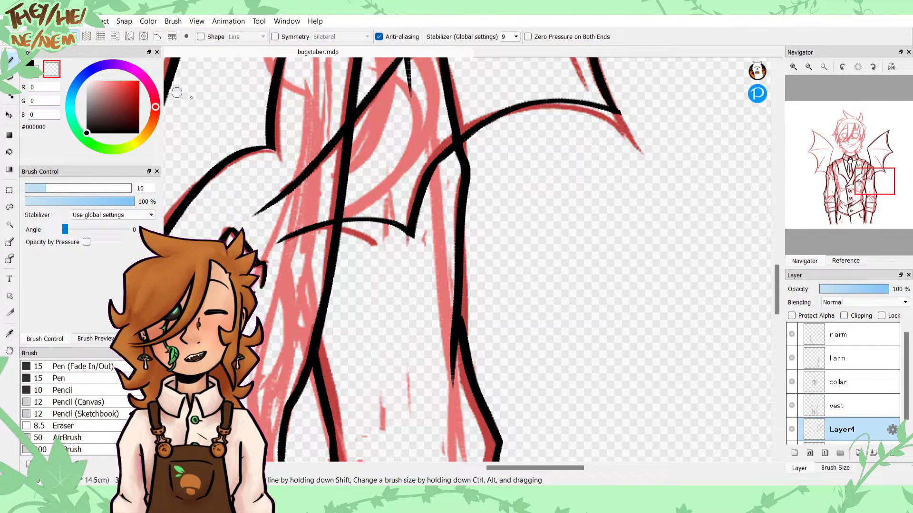
click(30, 65)
mouse_move(259, 208)
mouse_down()
mouse_move(251, 229)
mouse_move(276, 240)
mouse_up()
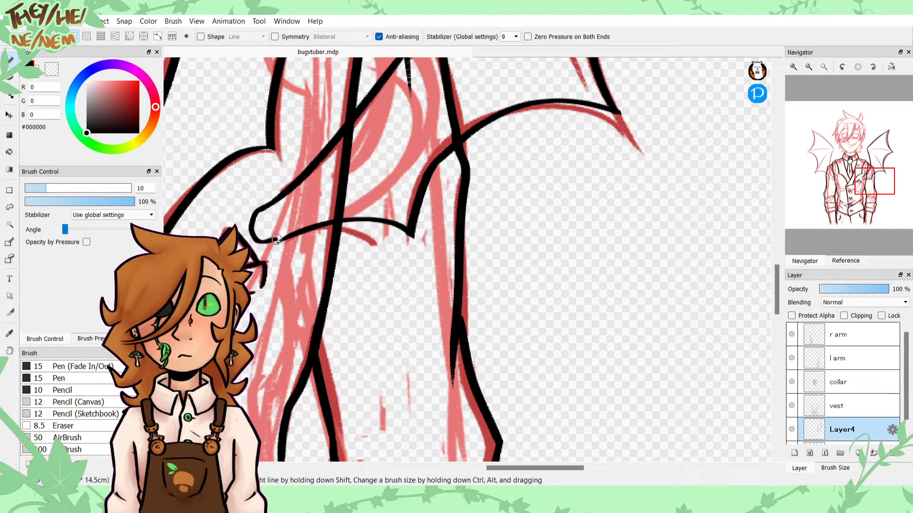
Step: Ink the two inner rib lines of the right-hand wing, curving inward from its outer points, redoing the lower one longer
mouse_move(814, 85)
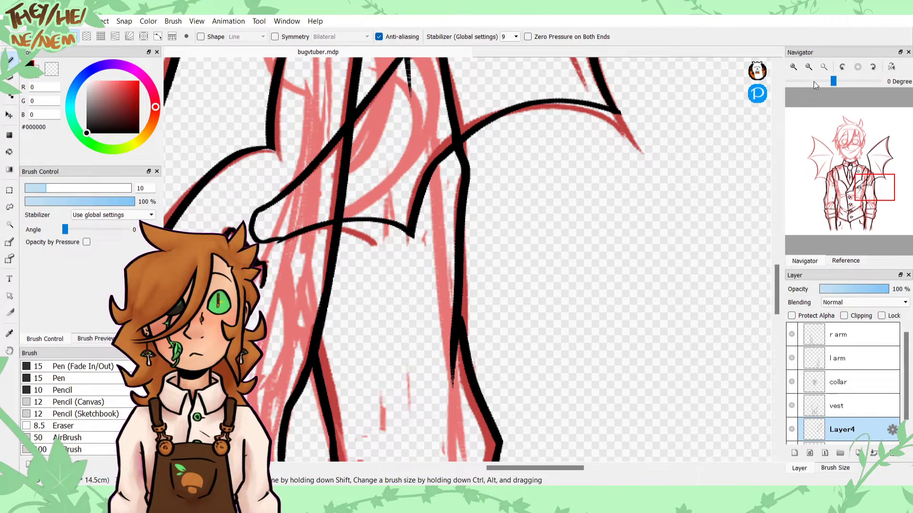
click(808, 67)
drag(828, 182, 819, 160)
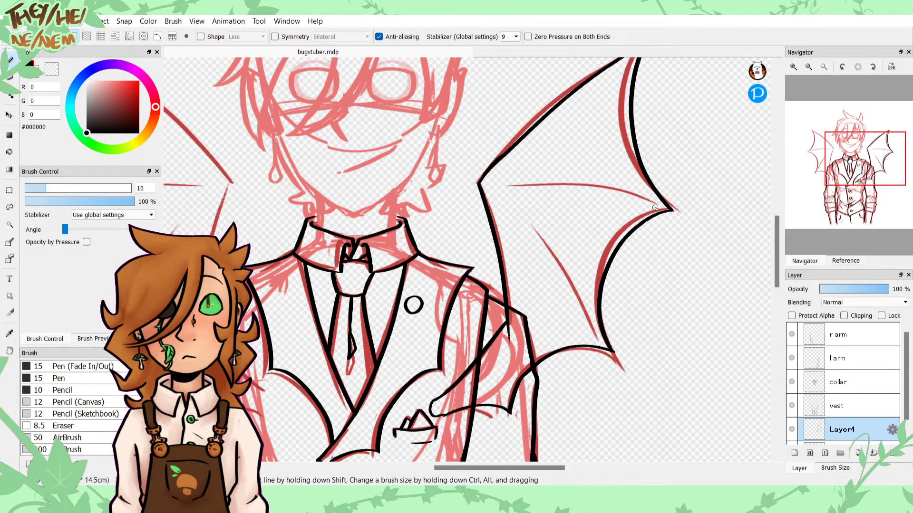
drag(597, 340, 525, 238)
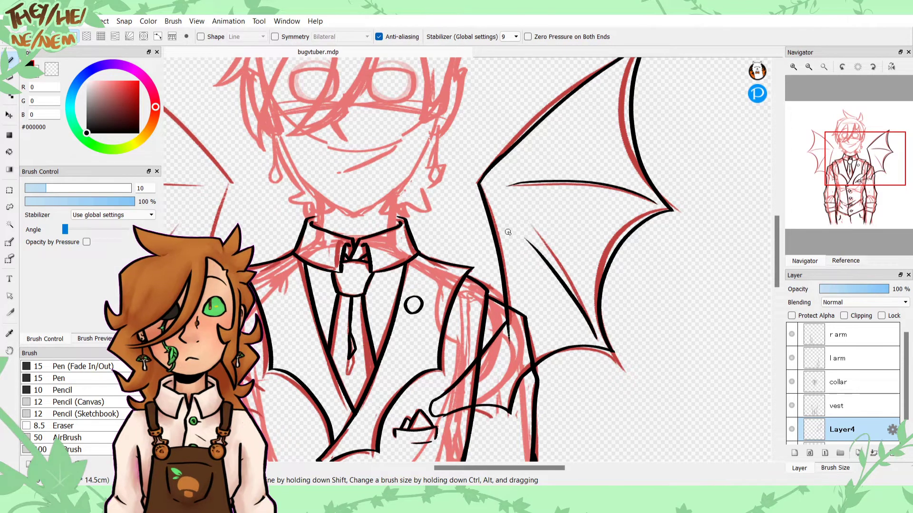
key(ctrl+z)
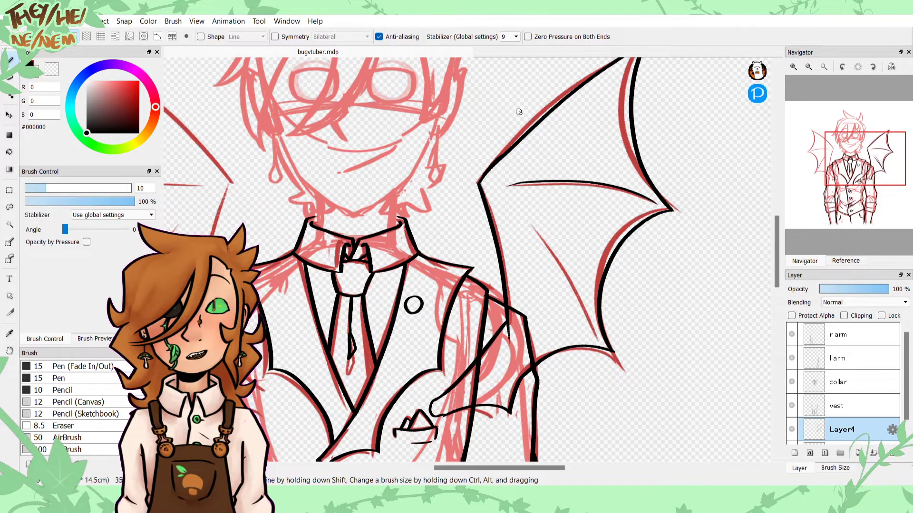
drag(597, 341, 519, 214)
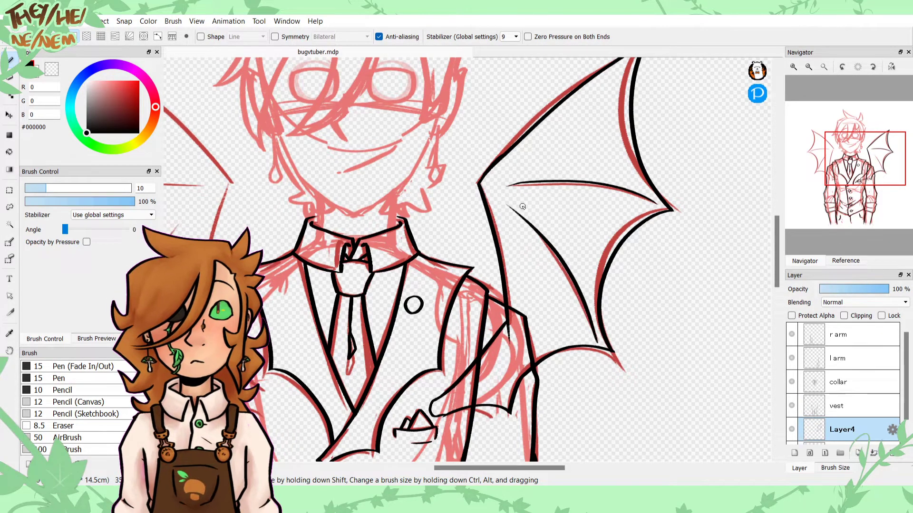
Step: Name the finished wing's layer "l wing" and flip a duplicate of it horizontally
drag(839, 157, 831, 162)
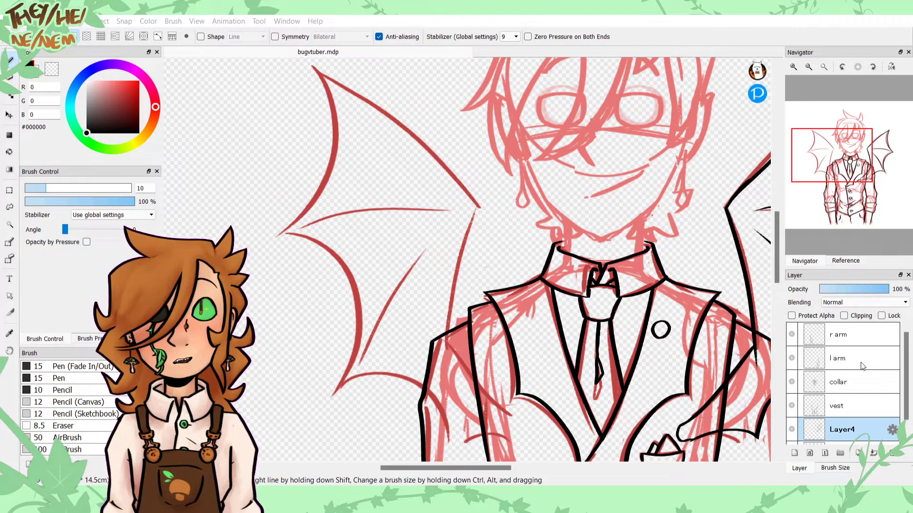
key(Return)
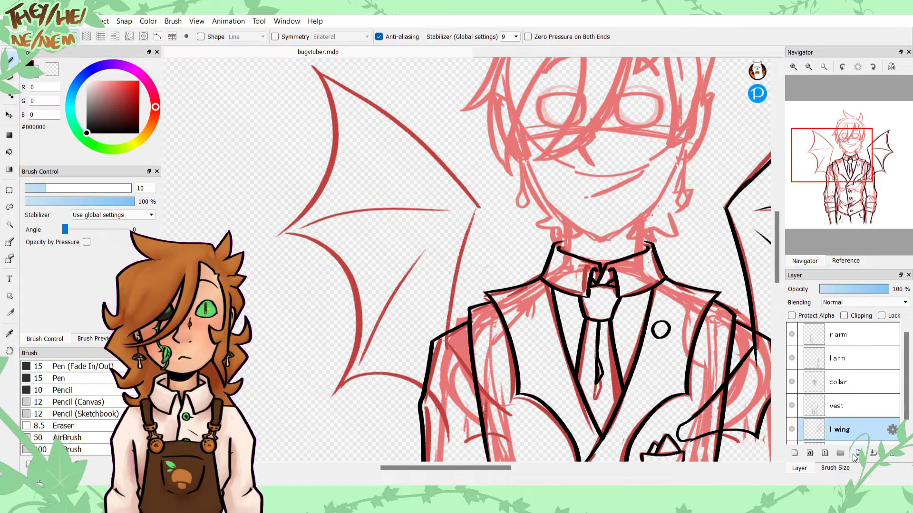
click(808, 67)
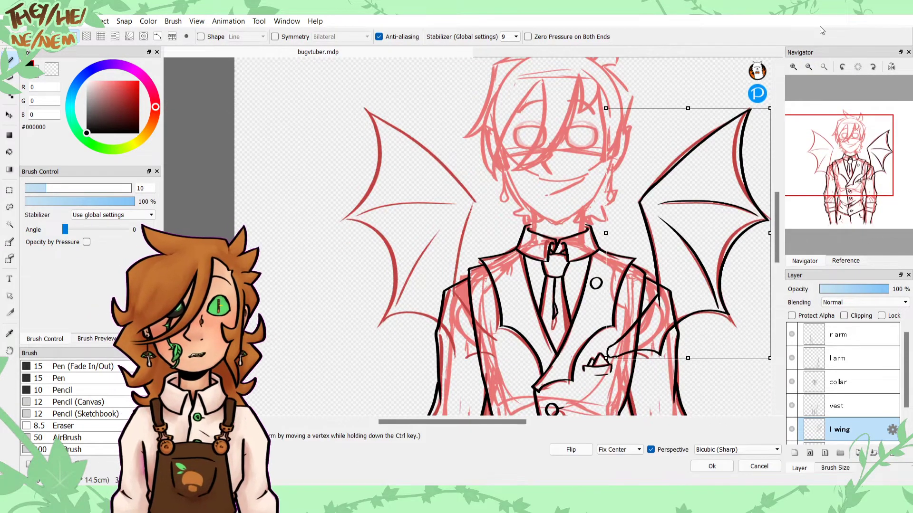
click(571, 449)
click(713, 466)
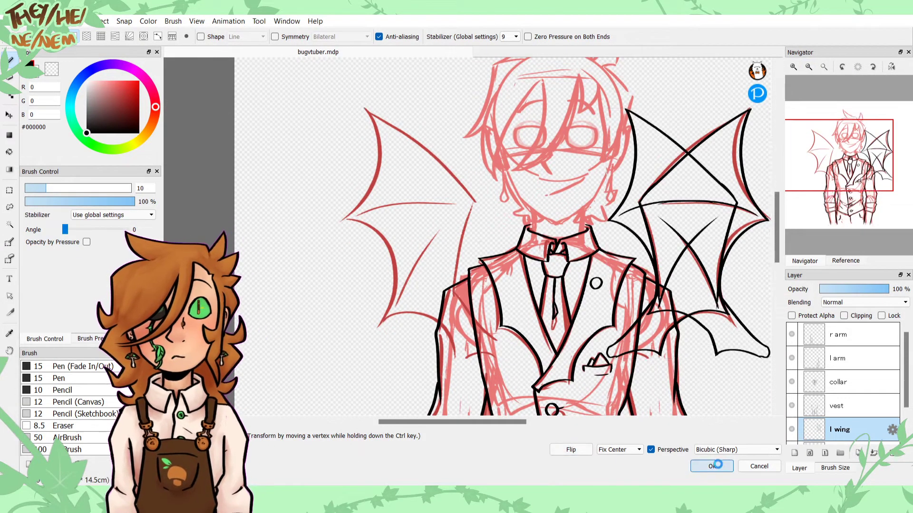
Step: Move the mirrored wing across the body and align it over the left-hand wing sketch
key(v)
drag(466, 324, 187, 324)
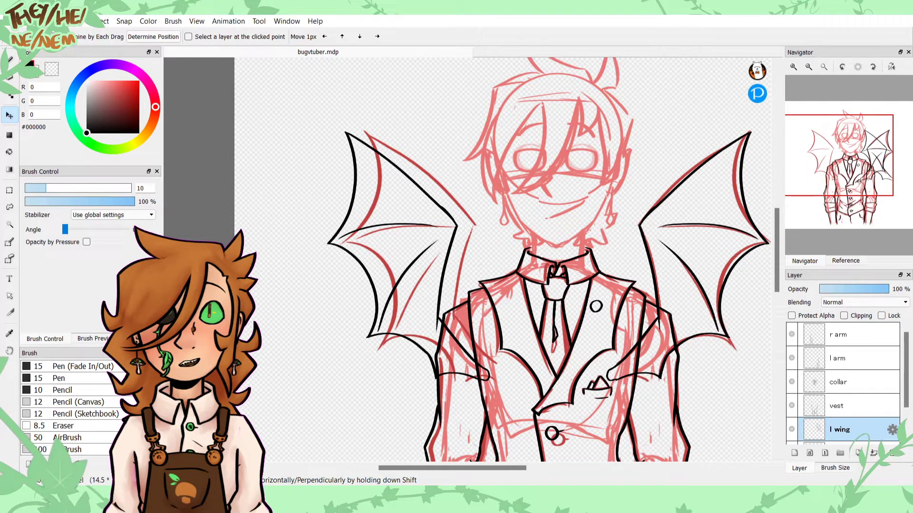
drag(188, 324, 208, 325)
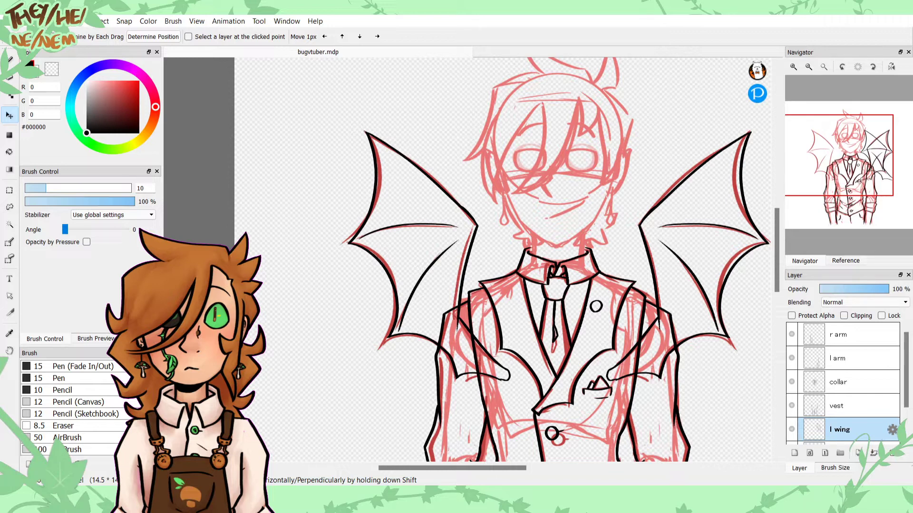
drag(208, 324, 203, 324)
key(b)
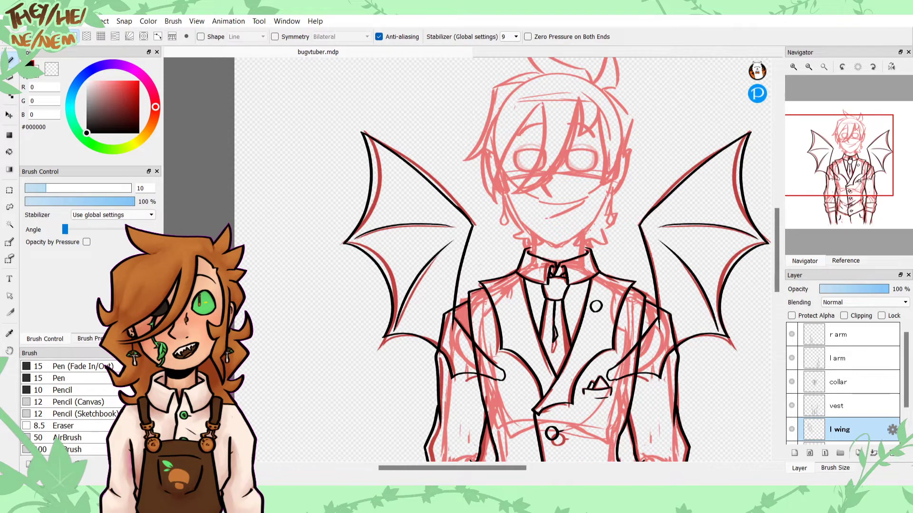
Step: On the original l wing layer, erase the line overshoot below the right-hand wing's inner corner over the arm
key(z)
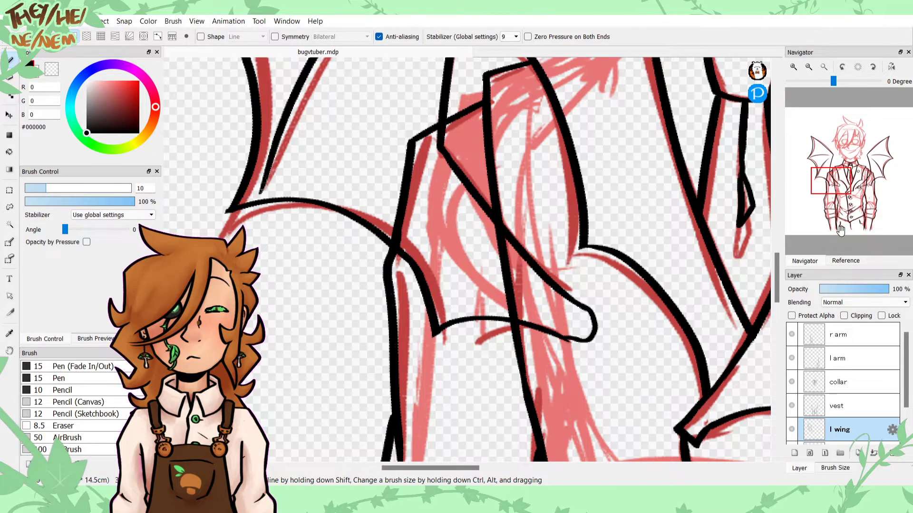
click(869, 179)
click(52, 70)
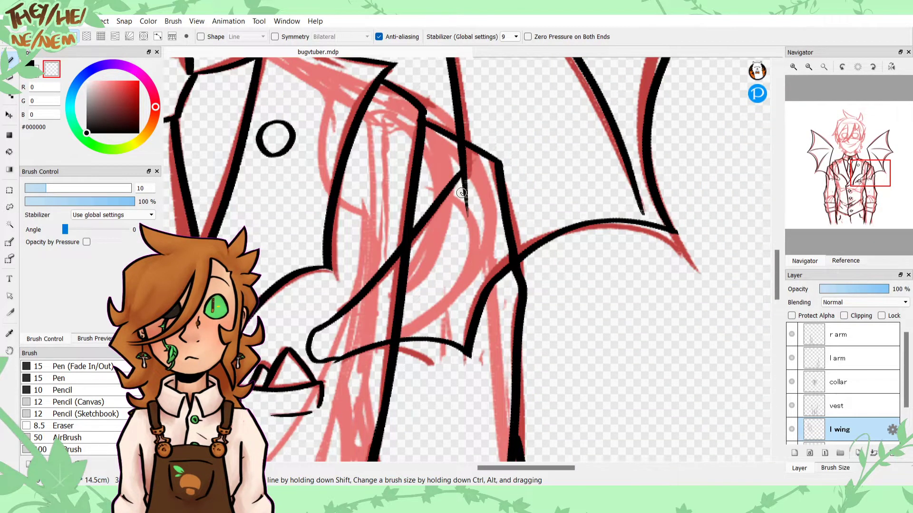
drag(906, 371, 906, 398)
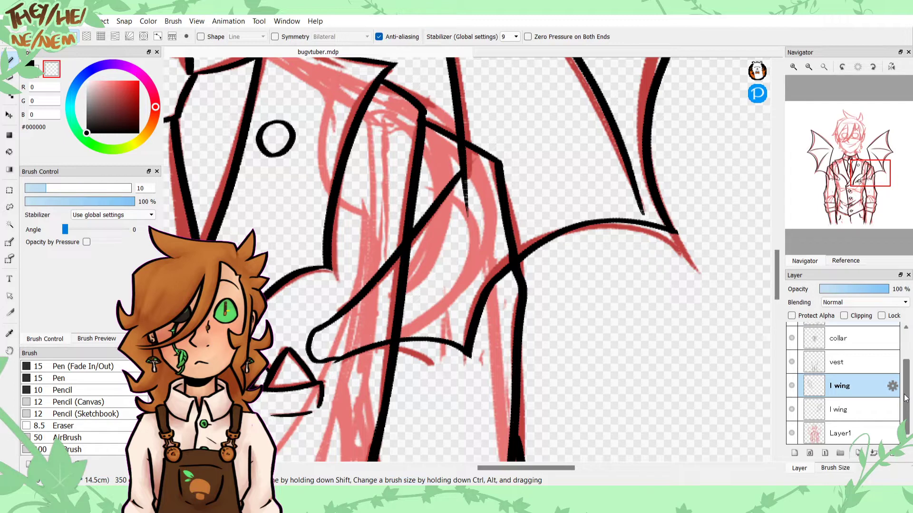
click(866, 410)
drag(467, 181, 468, 215)
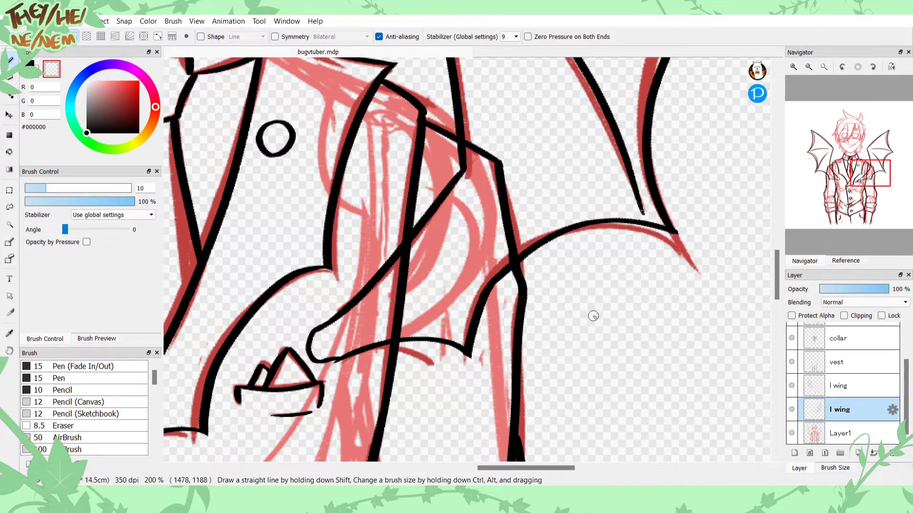
Step: Rename the mirrored wing's layer as "r wing"
click(809, 69)
click(809, 69)
click(839, 385)
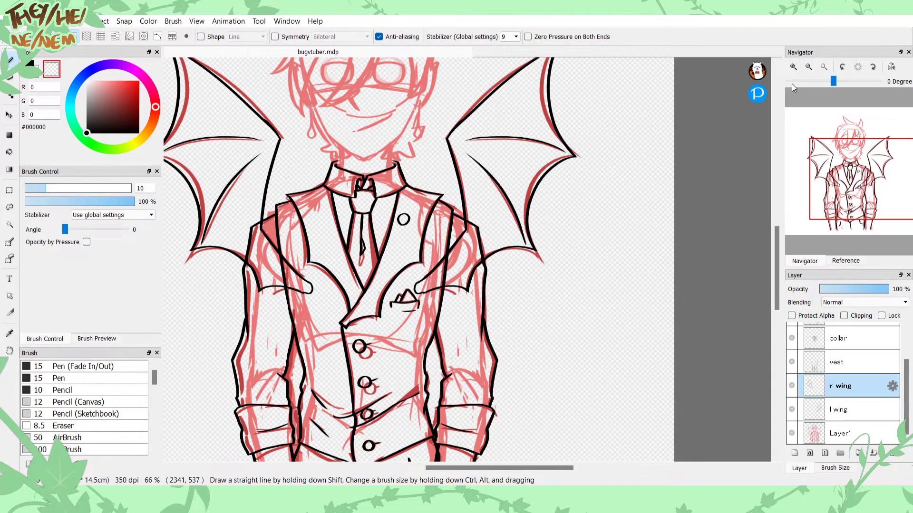
Step: Add a new layer above the r arm layer for the head and switch the drawing color back to black
click(792, 67)
click(793, 67)
drag(838, 173, 850, 132)
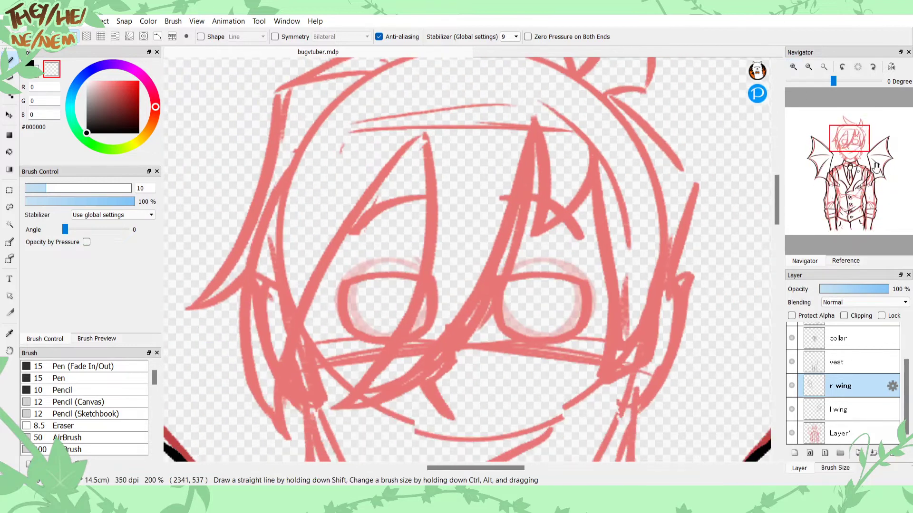
scroll(909, 351, up, 2)
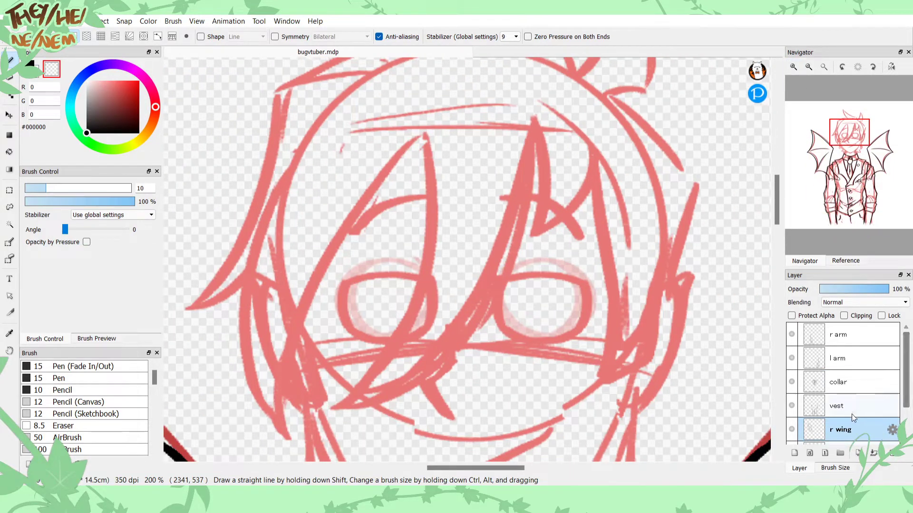
click(839, 406)
click(837, 382)
click(833, 362)
click(835, 334)
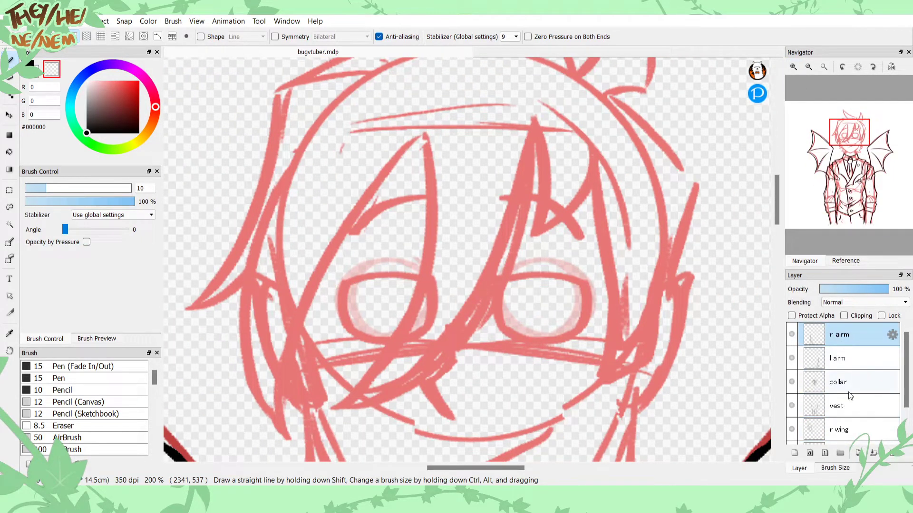
click(793, 453)
click(31, 64)
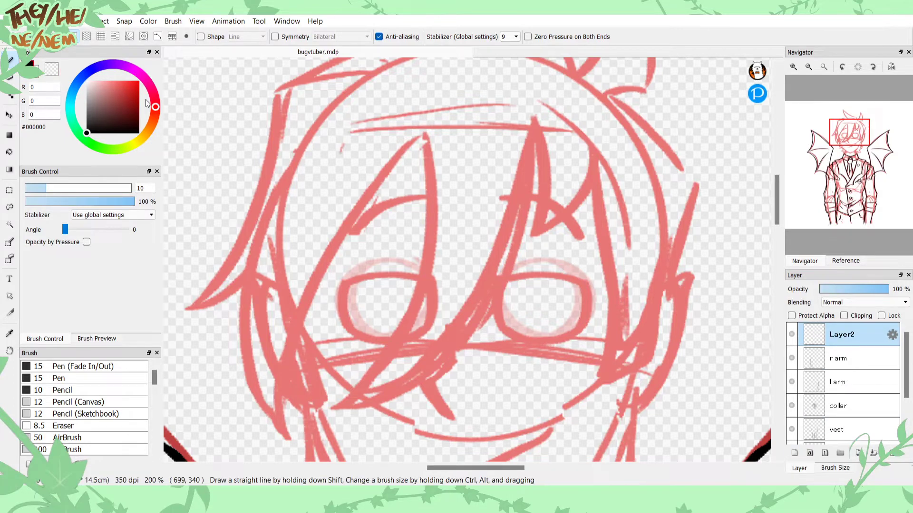
Step: Toggle the visibility of the sketch on Layer1 while checking the face and neck area, and select the collar layer
mouse_move(830, 115)
drag(833, 81, 827, 72)
click(856, 67)
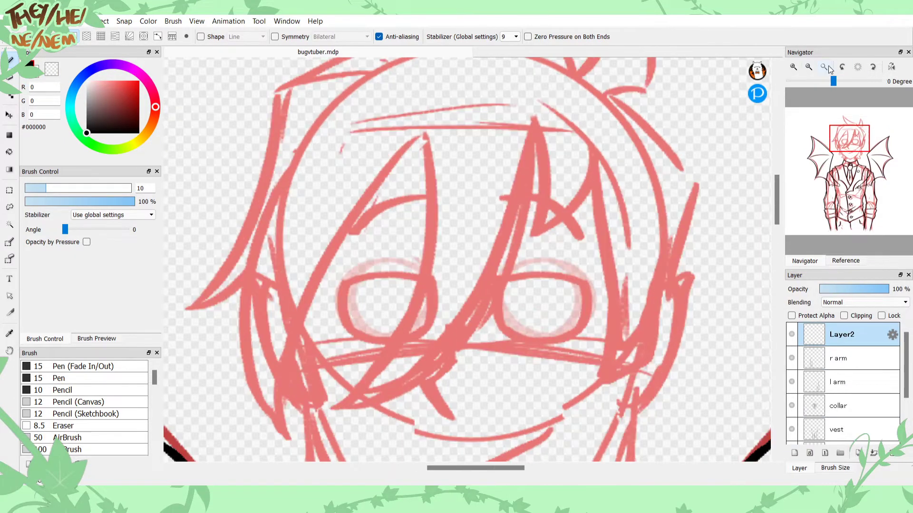
click(809, 68)
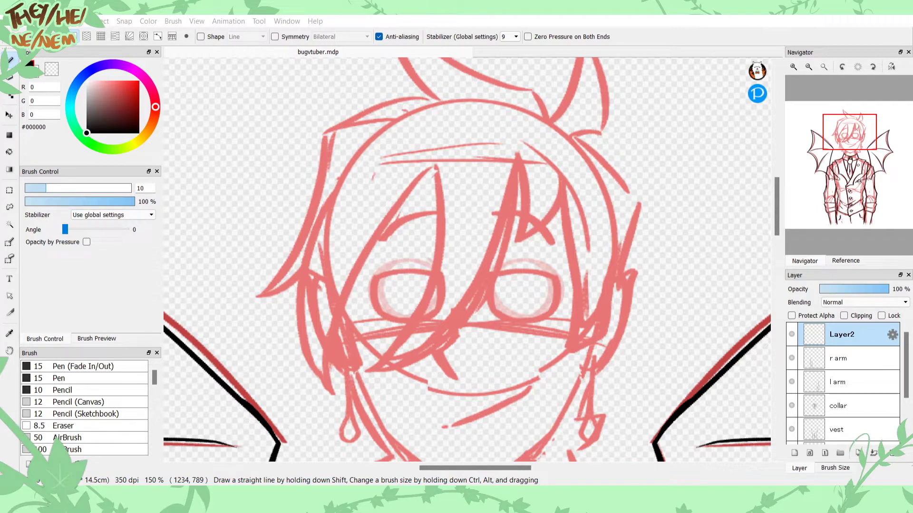
drag(833, 145, 850, 152)
click(793, 67)
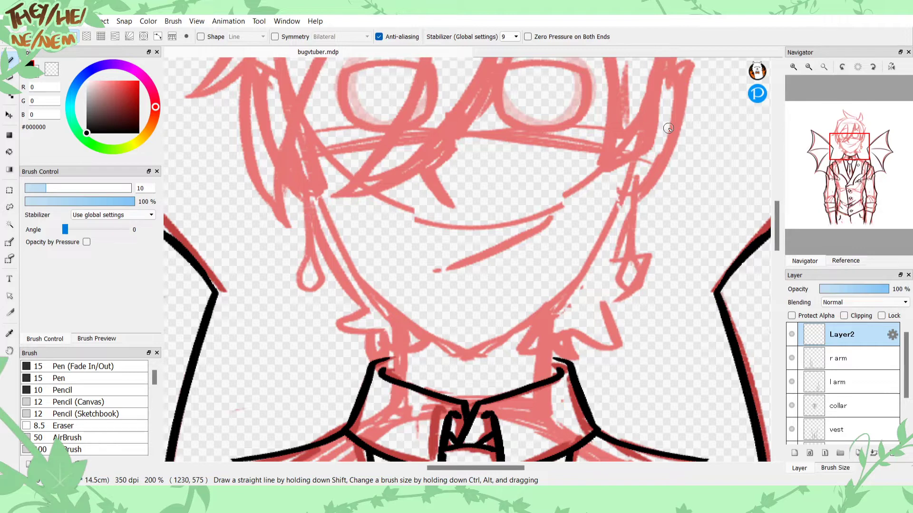
scroll(893, 361, down, 3)
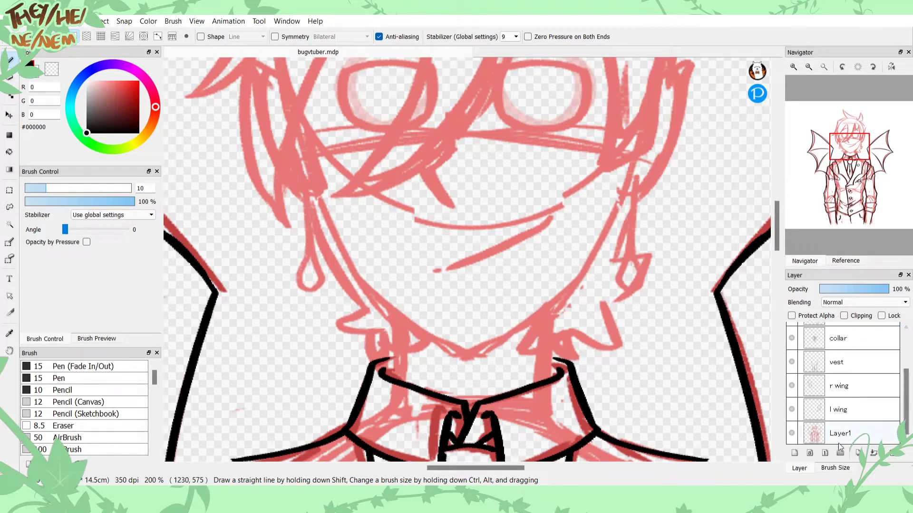
click(791, 433)
click(792, 433)
click(829, 416)
click(853, 338)
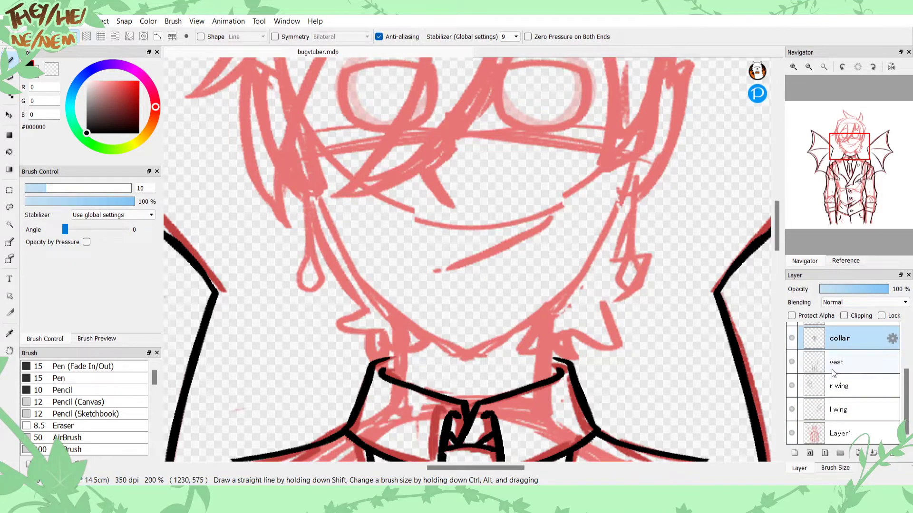
Step: Add a new layer above the collar layer and draw two black neck lines running from the jaw down into the collar
click(794, 453)
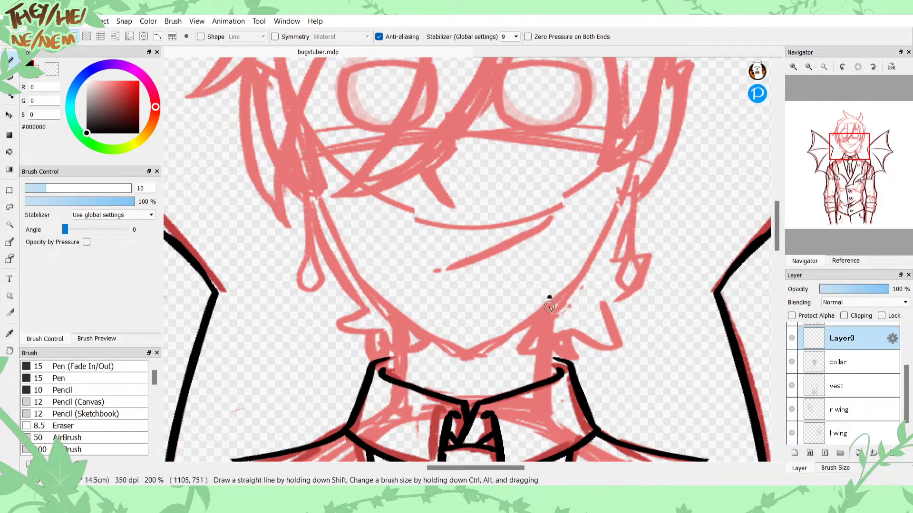
drag(549, 307, 543, 381)
drag(393, 299, 396, 405)
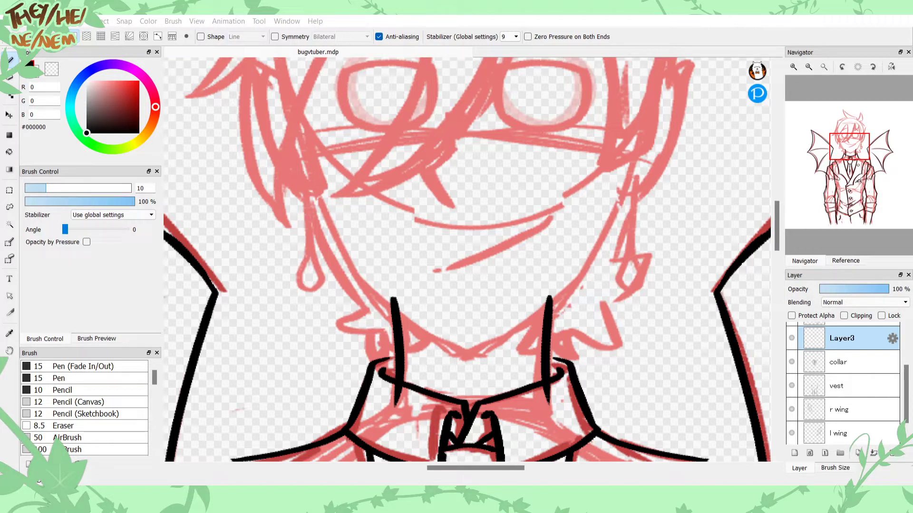
key(alt+Tab)
key(alt+Tab)
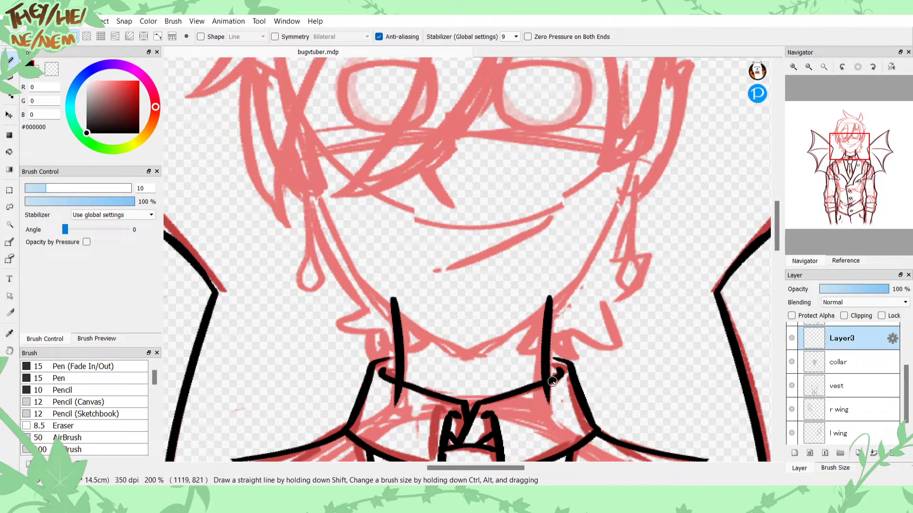
Step: Erase the ends of both neck lines that overshoot below the collar's front edge, using the transparent colour
mouse_move(563, 392)
mouse_down()
mouse_move(542, 402)
mouse_move(550, 389)
mouse_move(533, 392)
mouse_up()
click(52, 69)
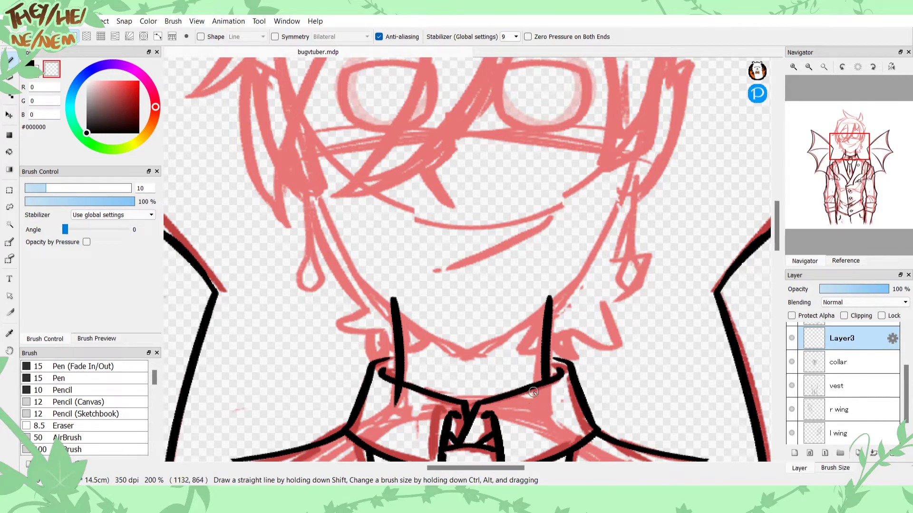
mouse_move(385, 396)
mouse_down()
mouse_move(402, 411)
mouse_move(398, 394)
mouse_up()
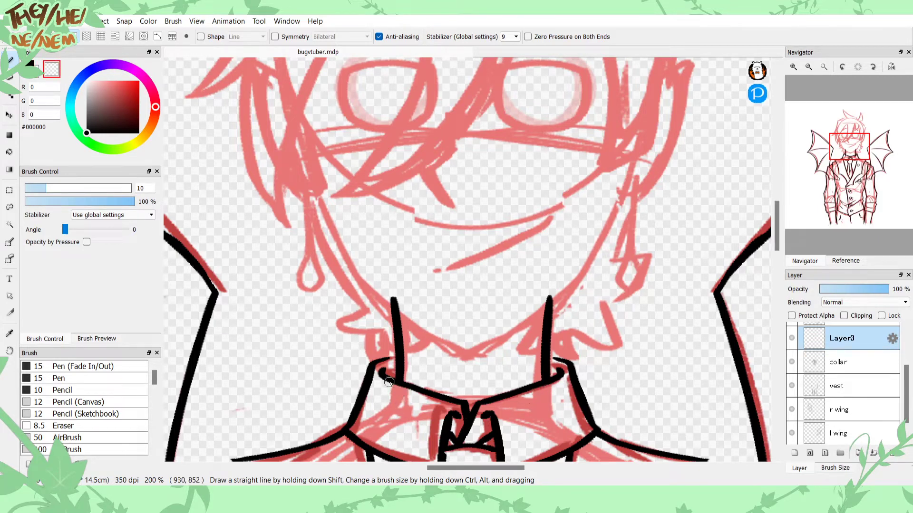
key(x)
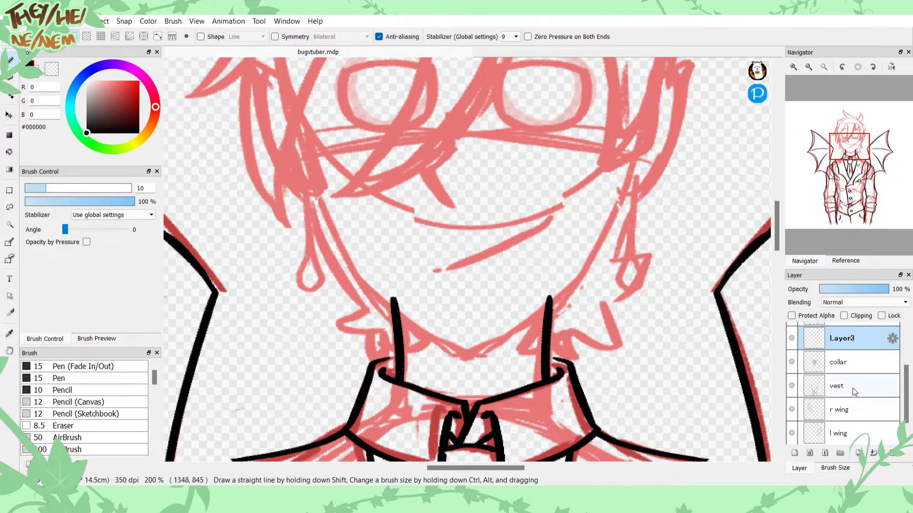
Step: Extend the collar's upper edge to the neck line on both sides and erase the overshoot inside the neck
click(794, 67)
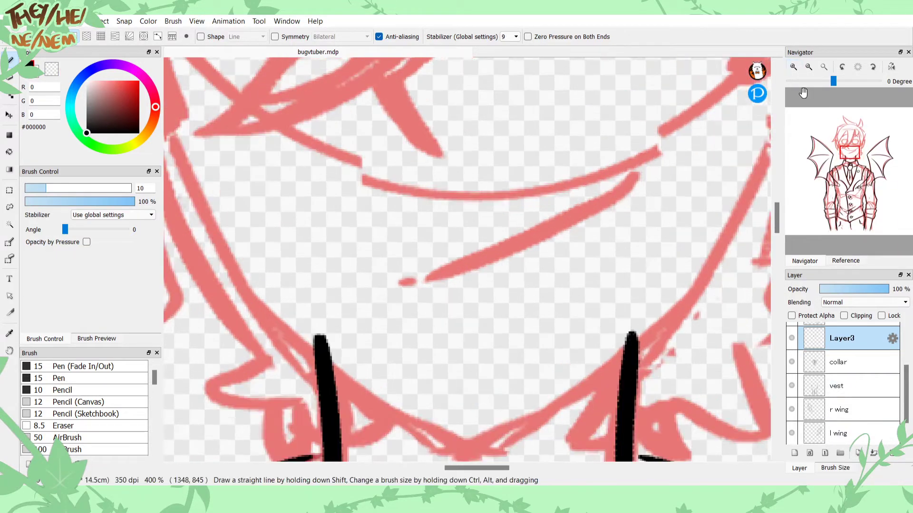
drag(847, 194, 854, 162)
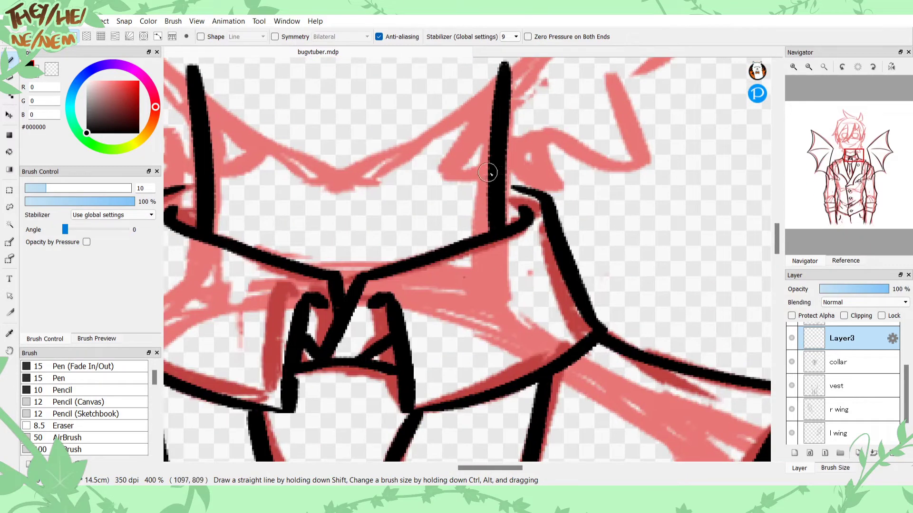
drag(486, 173, 546, 198)
click(567, 497)
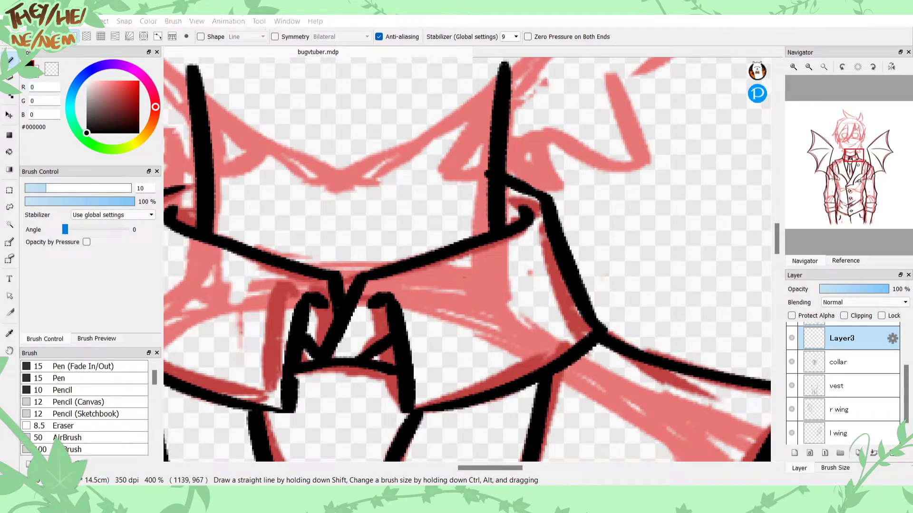
drag(841, 160, 846, 159)
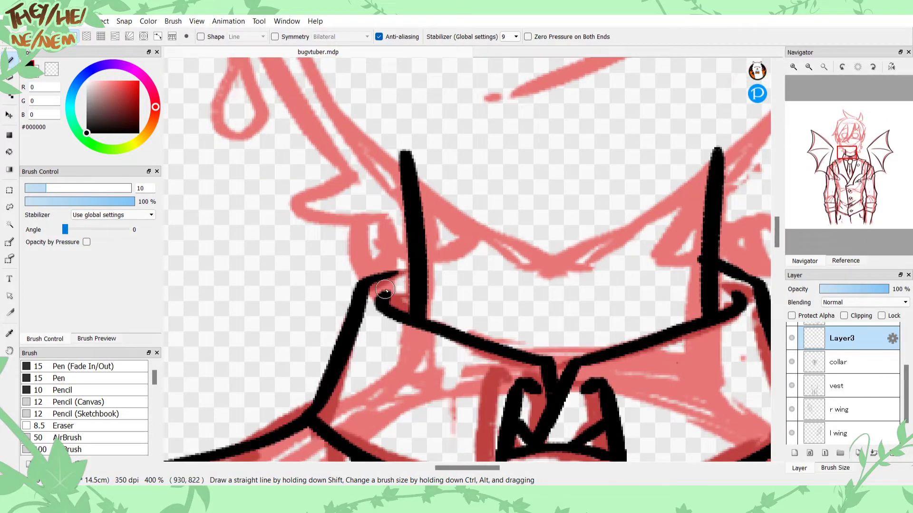
drag(397, 271, 378, 280)
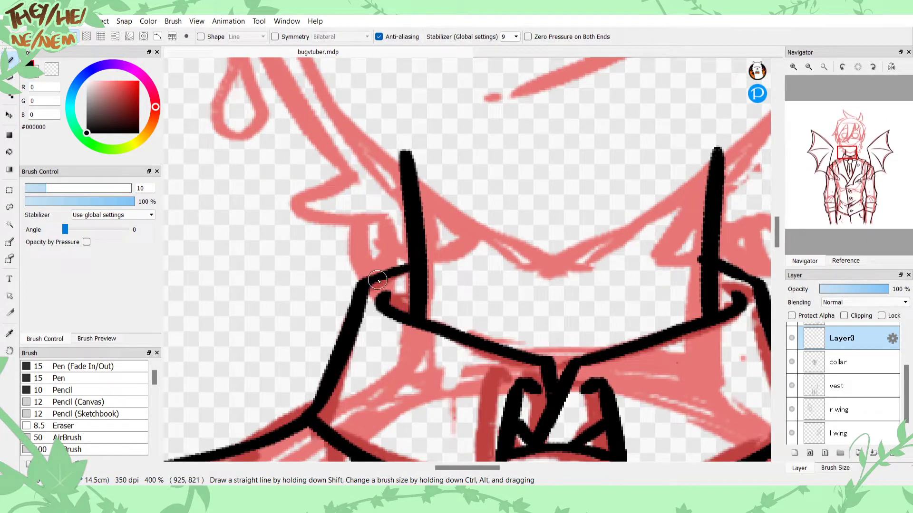
click(48, 70)
drag(692, 229, 696, 279)
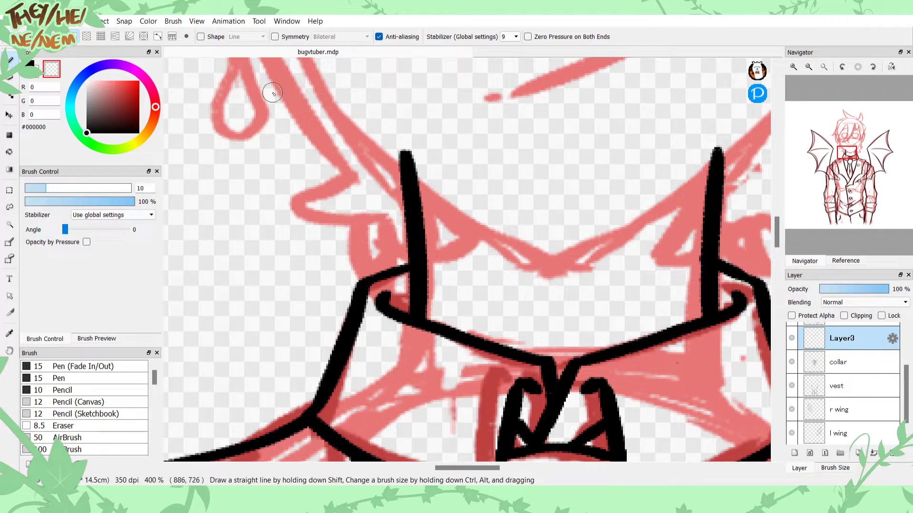
click(31, 67)
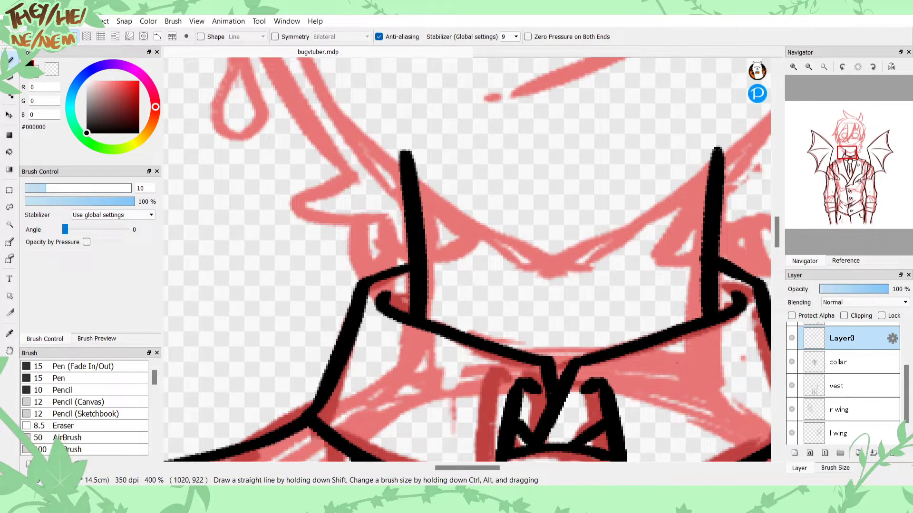
Step: Merge the neck line layer down into the collar layer
click(809, 68)
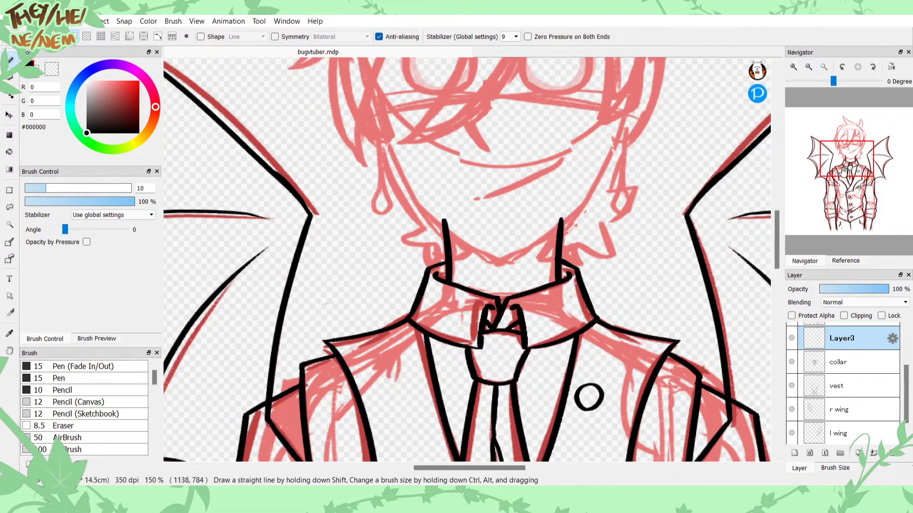
mouse_move(835, 171)
mouse_down()
mouse_move(837, 192)
mouse_move(834, 161)
mouse_move(838, 170)
mouse_up()
click(809, 68)
click(809, 68)
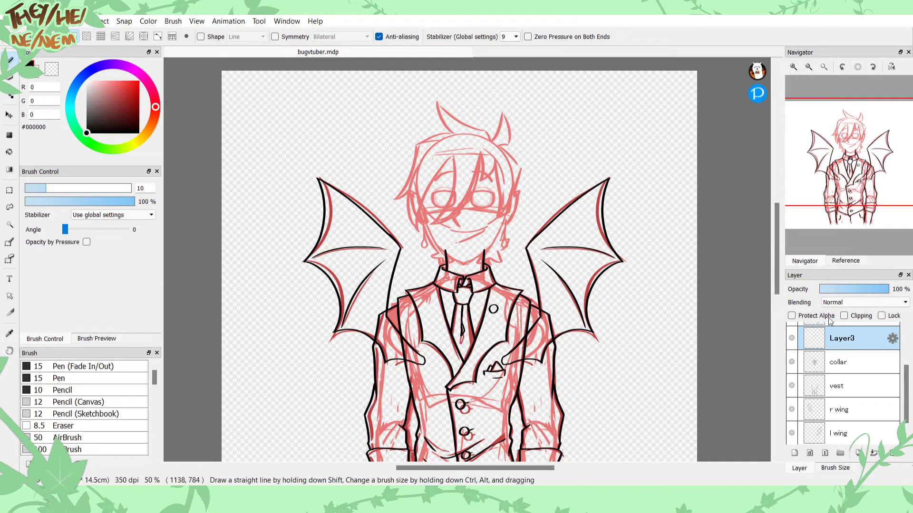
scroll(869, 380, up, 3)
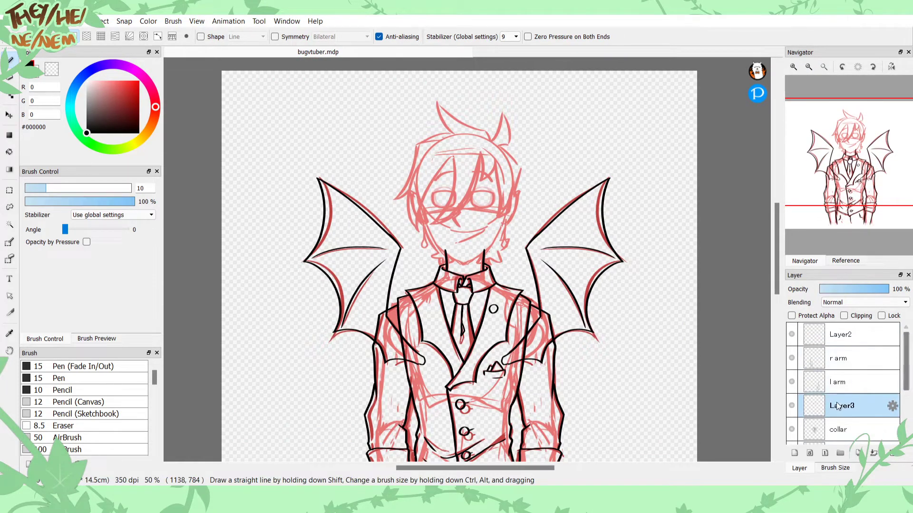
click(873, 454)
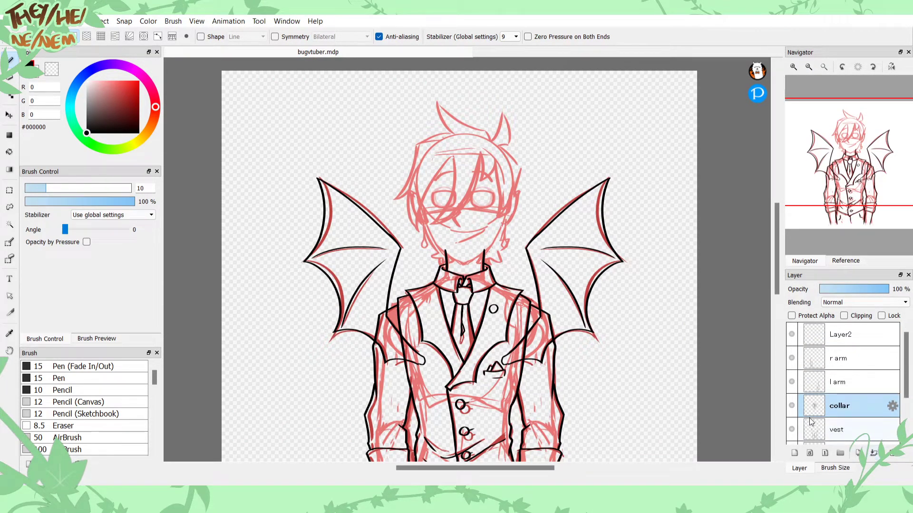
Step: On Layer2, draw a curved black jaw line over the sketch from the viewer's right cheek down to the chin's centre
click(822, 341)
click(794, 68)
click(795, 68)
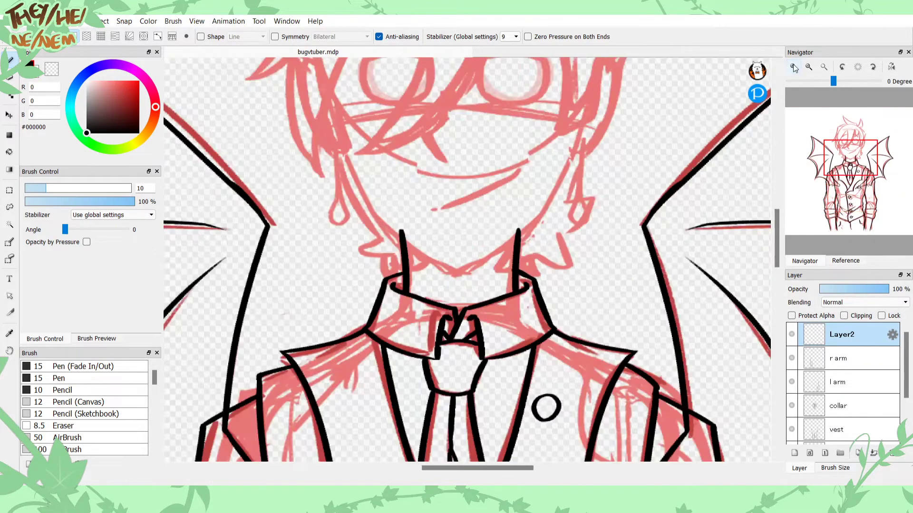
click(795, 68)
click(794, 68)
mouse_move(843, 150)
mouse_down()
mouse_move(848, 140)
mouse_move(847, 152)
mouse_up()
click(809, 67)
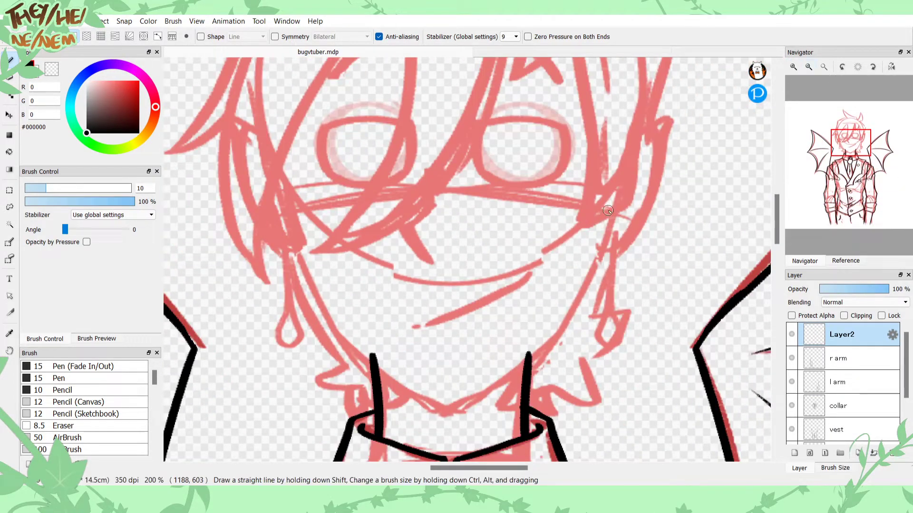
drag(619, 191, 553, 350)
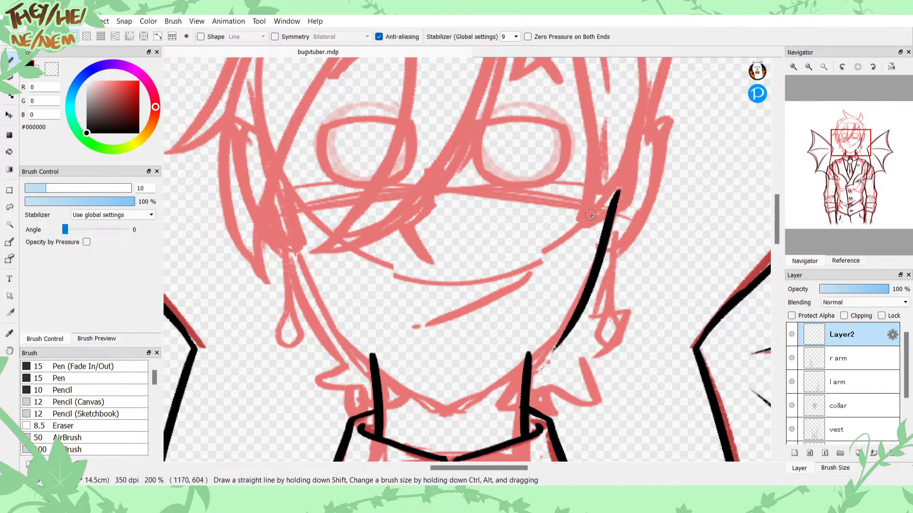
key(ctrl+z)
drag(616, 207, 537, 362)
mouse_move(562, 322)
mouse_down()
mouse_move(459, 405)
mouse_move(495, 384)
mouse_move(439, 406)
mouse_up()
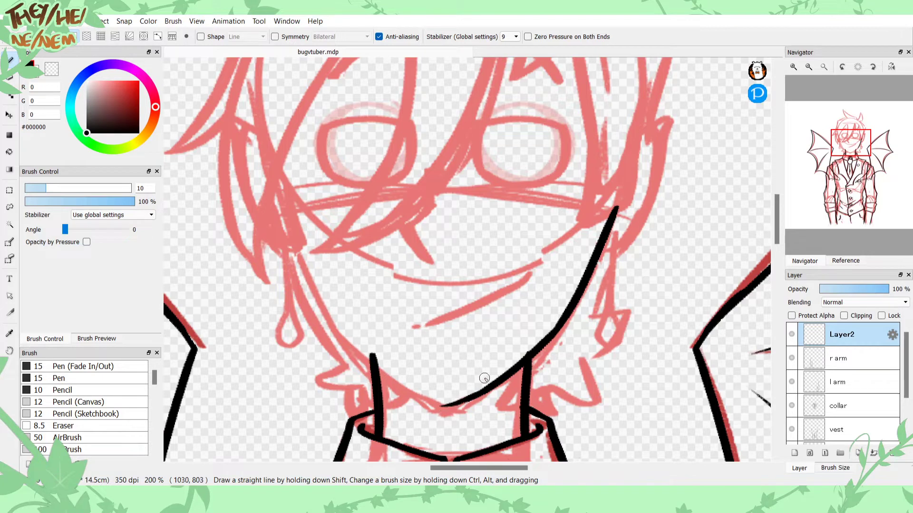
mouse_move(636, 134)
mouse_down()
mouse_move(668, 120)
mouse_move(621, 240)
mouse_up()
key(ctrl+z)
key(ctrl+z)
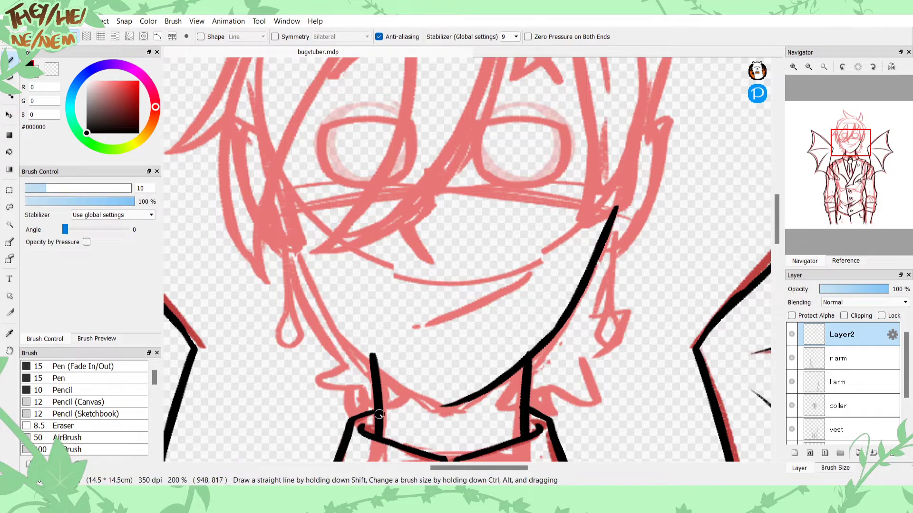
Step: Copy and paste the jaw line, flip it horizontally, and move the copy to the opposite cheek so both halves meet at the chin
key(ctrl+c)
key(ctrl+v)
click(570, 449)
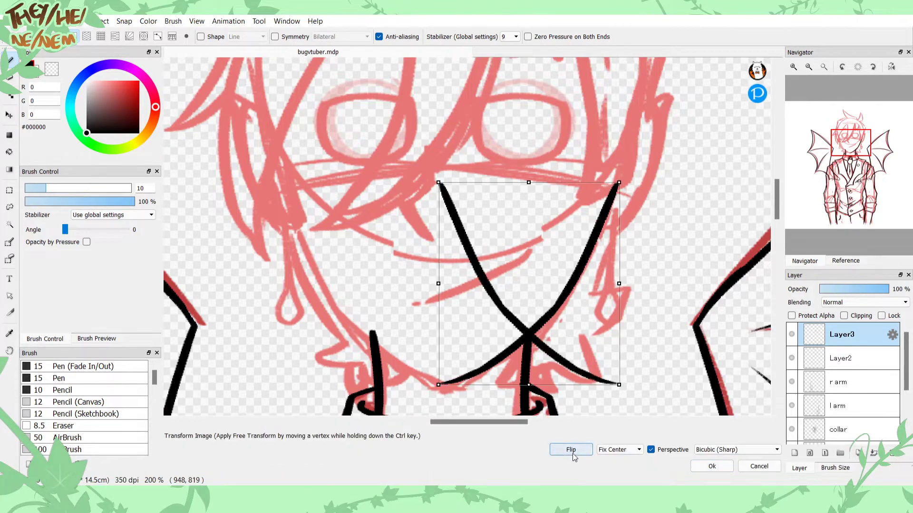
click(711, 466)
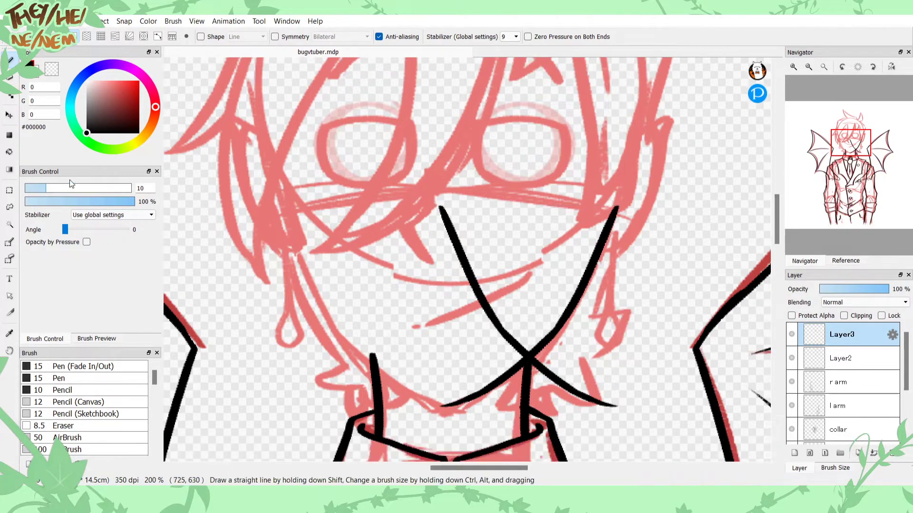
key(v)
drag(417, 390, 253, 395)
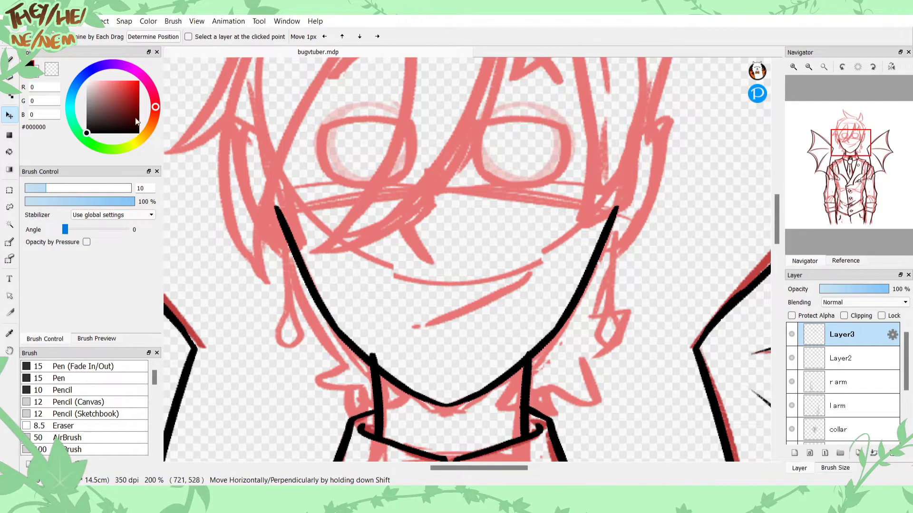
Step: On the collar layer, draw a rounded black arch over the lower face joining the tops of the two neck lines
click(10, 60)
click(52, 71)
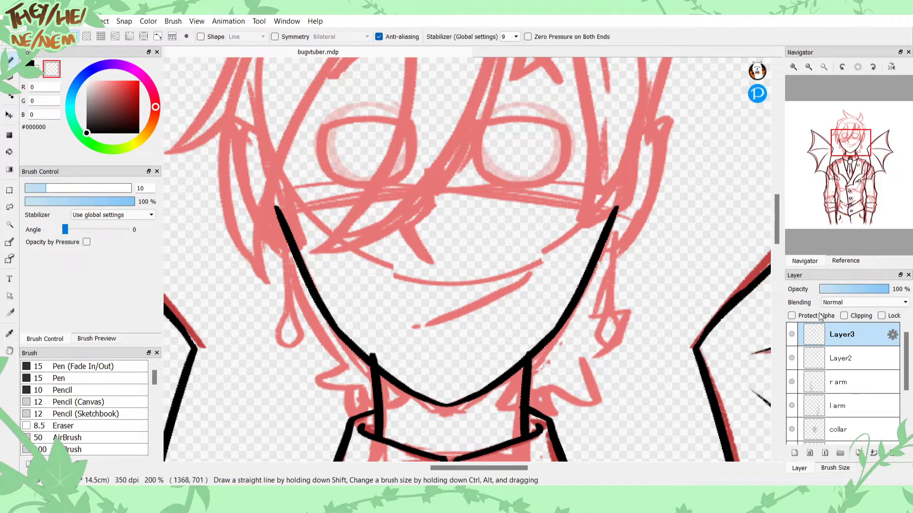
click(836, 429)
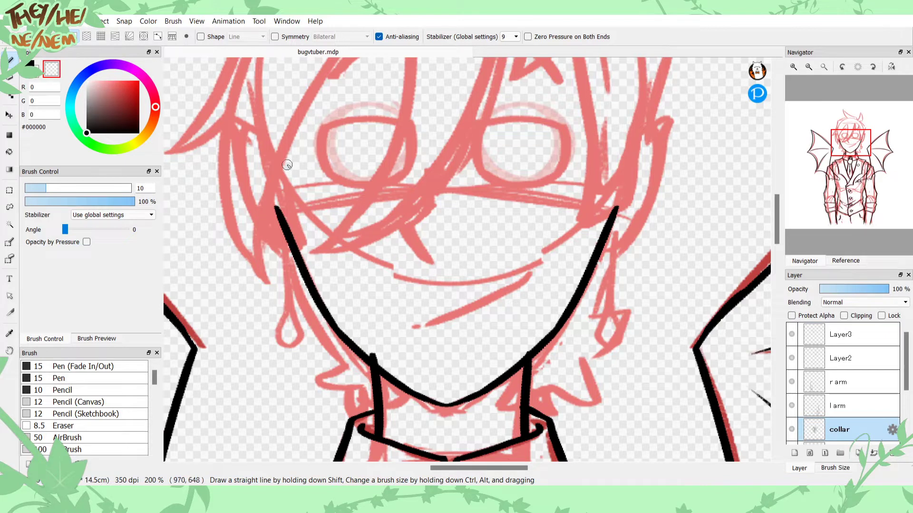
click(30, 68)
mouse_move(528, 365)
mouse_down()
mouse_move(527, 323)
mouse_move(392, 254)
mouse_move(399, 345)
mouse_move(381, 358)
mouse_up()
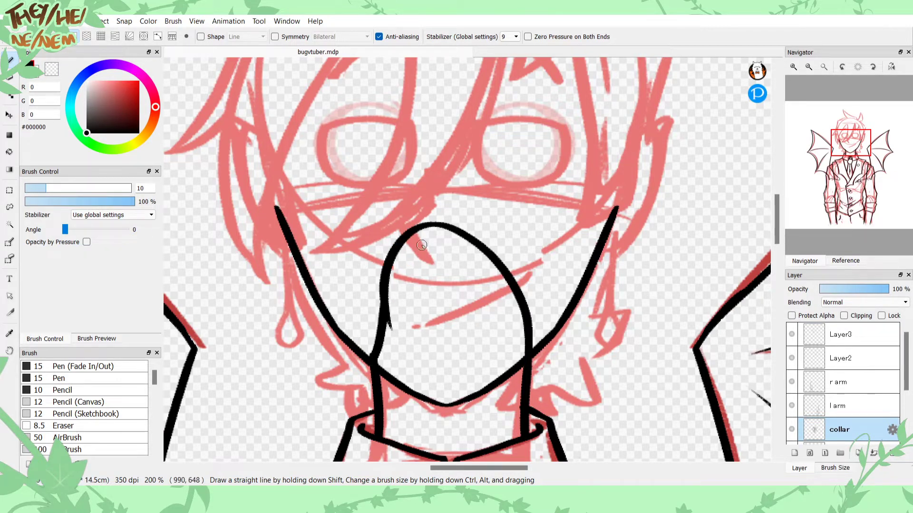
key(ctrl+z)
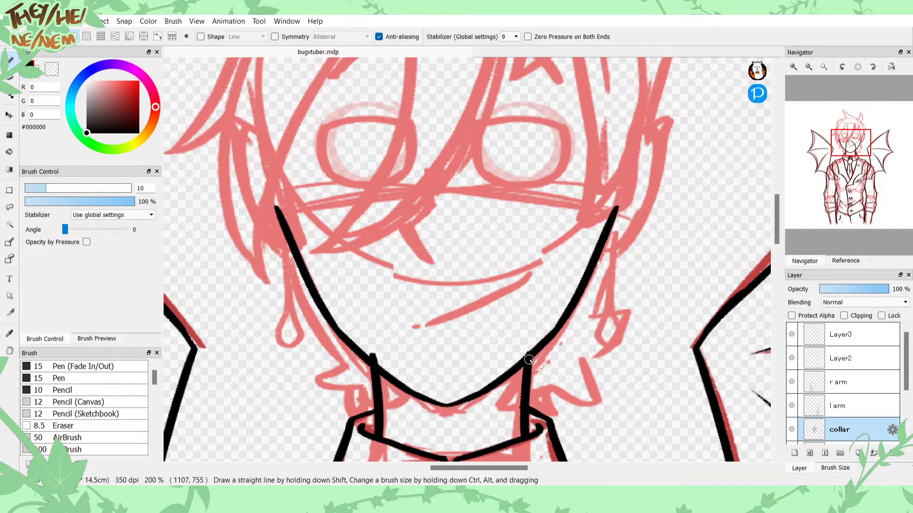
mouse_move(527, 364)
mouse_down()
mouse_move(512, 290)
mouse_move(378, 360)
mouse_move(381, 329)
mouse_move(377, 364)
mouse_move(376, 327)
mouse_move(375, 359)
mouse_up()
key(ctrl+z)
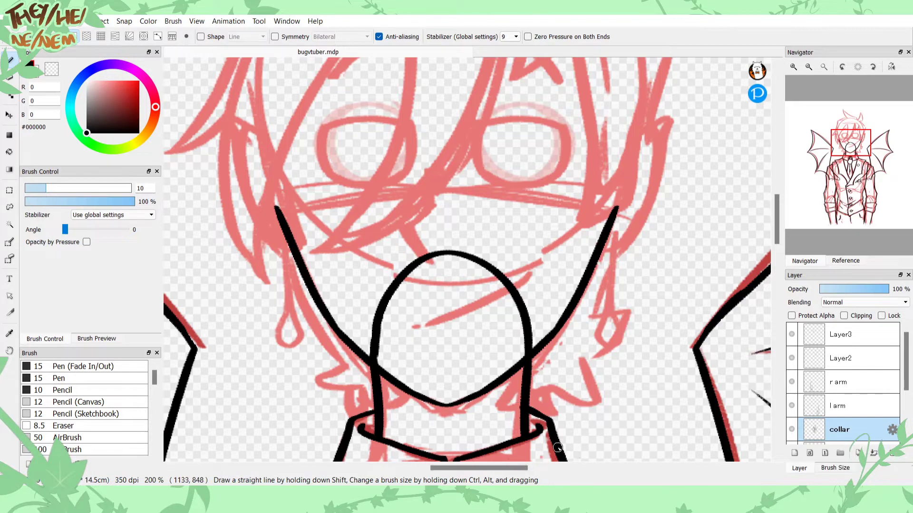
click(566, 494)
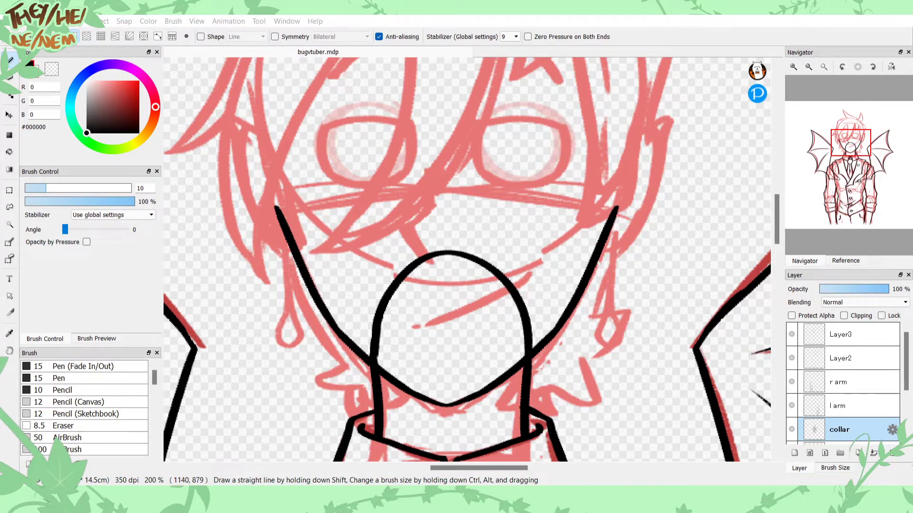
click(566, 494)
Step: Merge the mirrored jaw layer, Layer3, down into Layer2
click(807, 354)
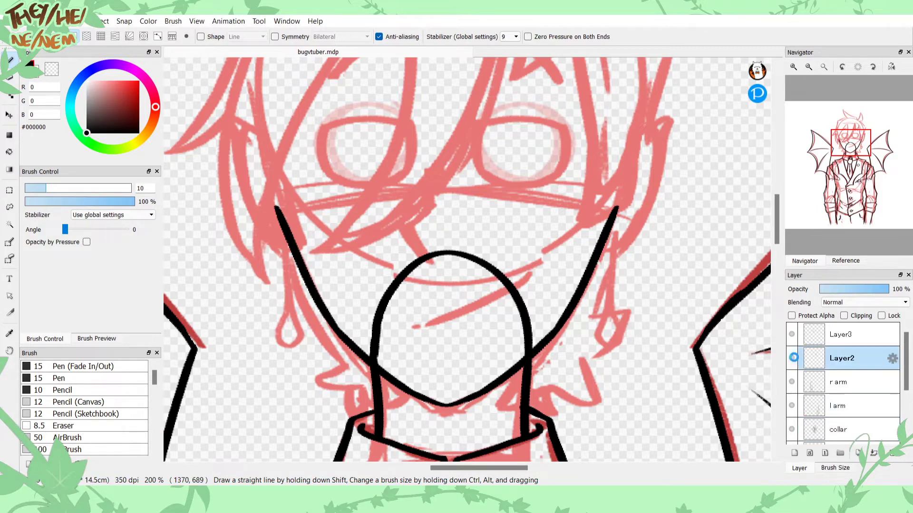
click(828, 335)
click(873, 454)
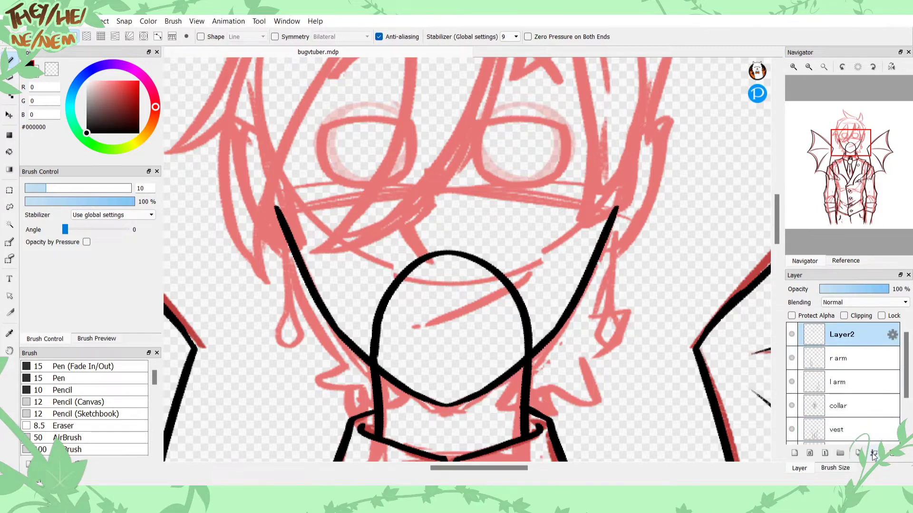
Step: Add a new layer above Layer2 and draw the pointed outer outline of the ear on the viewer's right
click(794, 453)
drag(850, 148, 852, 146)
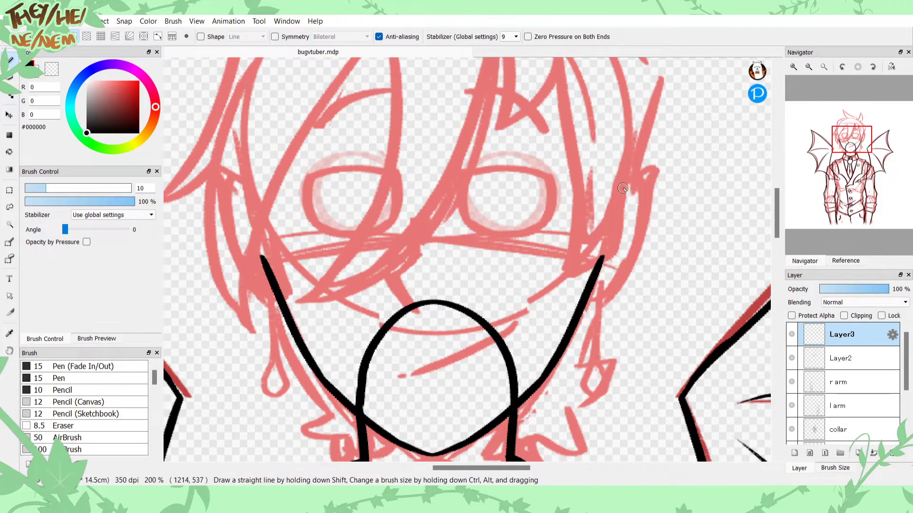
mouse_move(622, 185)
mouse_down()
mouse_move(655, 174)
mouse_move(596, 304)
mouse_move(607, 294)
mouse_move(590, 298)
mouse_up()
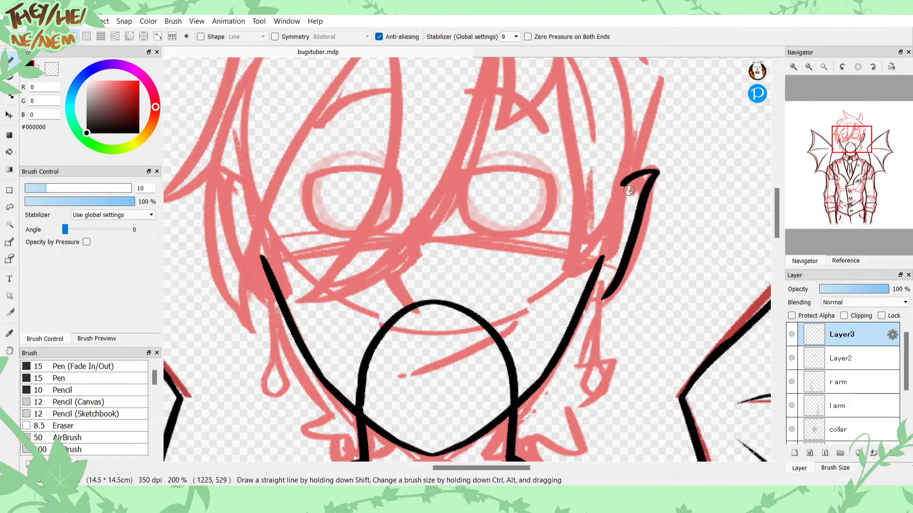
Step: Undo the ear strokes and redraw the outer outline of the ear on the viewer's right, from the pointed tip down to the lobe at the jaw
key(ctrl+z)
key(ctrl+z)
mouse_move(622, 177)
mouse_down()
mouse_move(652, 171)
mouse_move(605, 298)
mouse_move(615, 283)
mouse_move(592, 299)
mouse_up()
key(ctrl+z)
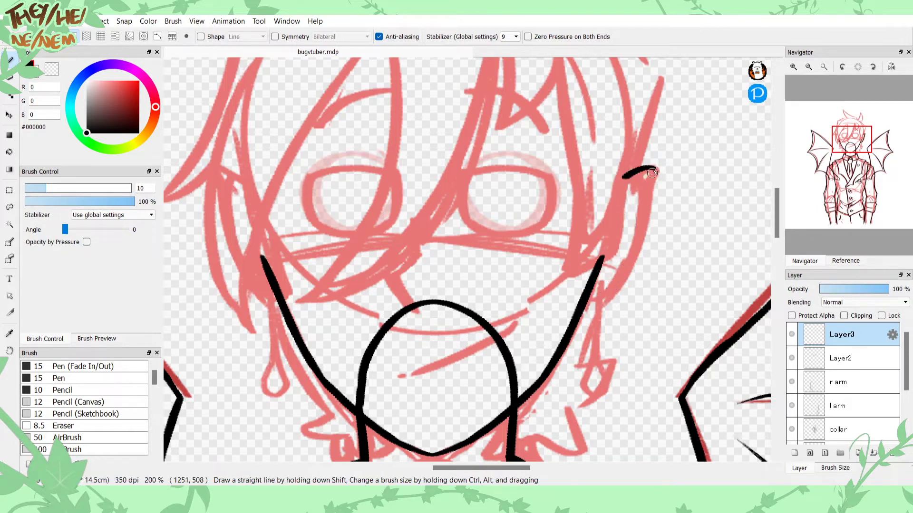
drag(652, 172, 610, 275)
key(ctrl+z)
mouse_move(654, 171)
mouse_down()
mouse_move(626, 271)
mouse_move(632, 266)
mouse_move(637, 255)
mouse_move(587, 295)
mouse_move(618, 290)
mouse_move(639, 255)
mouse_move(621, 284)
mouse_up()
key(ctrl+z)
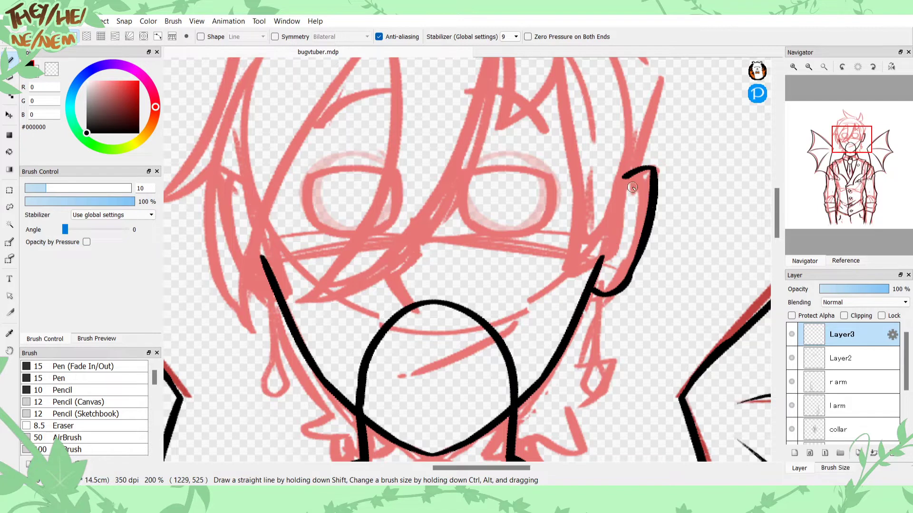
Step: Draw the inner fold lines inside the ear on the viewer's right, near the tip and along the inner rim
mouse_move(644, 184)
mouse_down()
mouse_move(623, 192)
mouse_move(618, 221)
mouse_up()
mouse_move(611, 267)
mouse_down()
mouse_move(641, 201)
mouse_move(624, 218)
mouse_up()
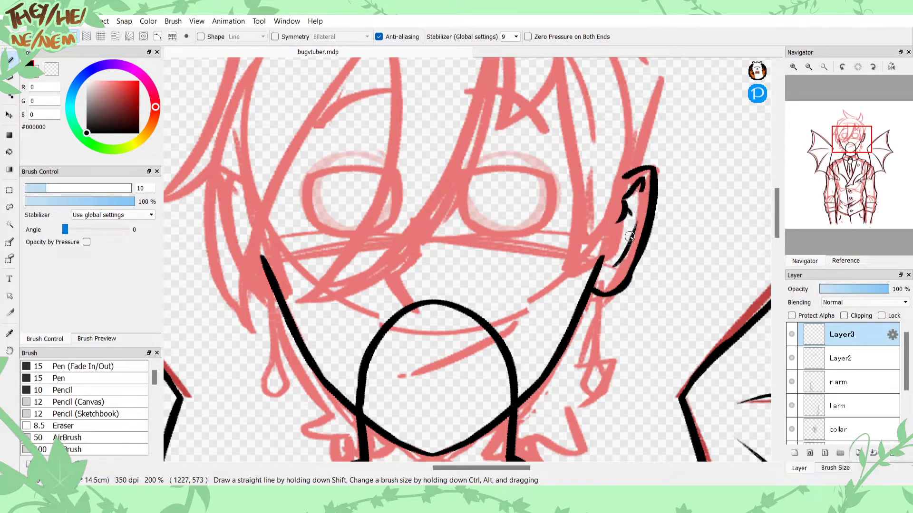
drag(625, 286, 647, 235)
Step: Add a new layer above Layer3 and draw a straight vertical earring line hanging from the lobe, using cross snap, and turn the snap off
click(793, 453)
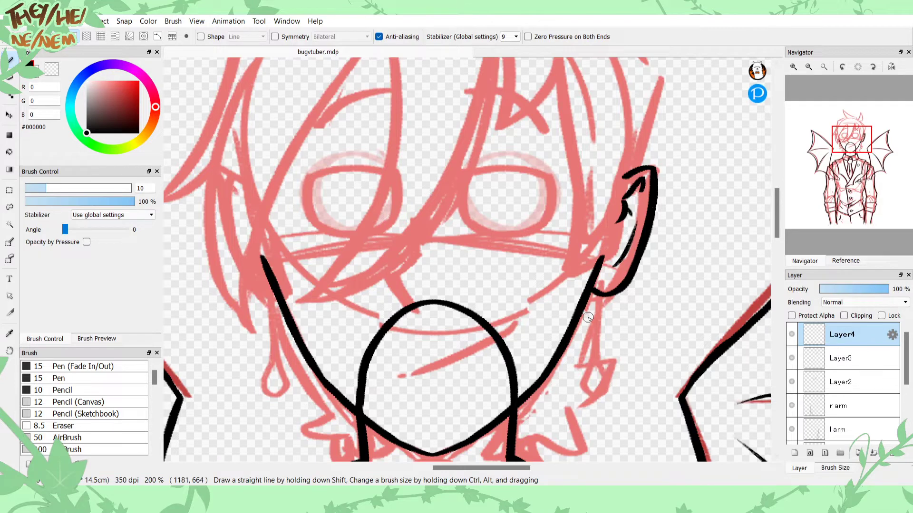
click(101, 36)
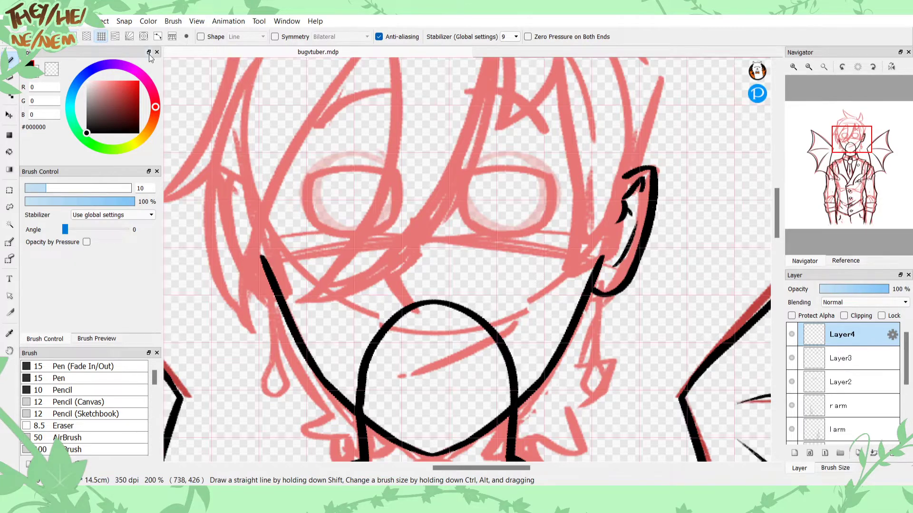
drag(606, 285, 603, 333)
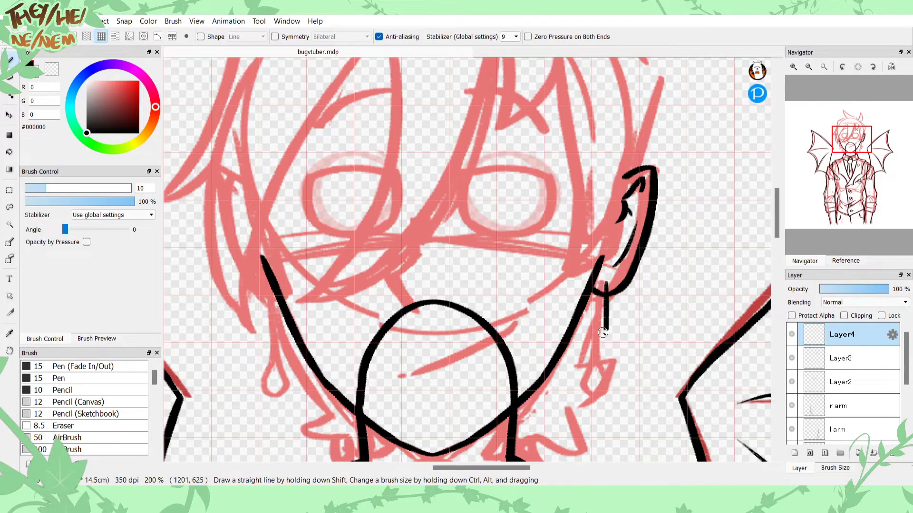
click(72, 36)
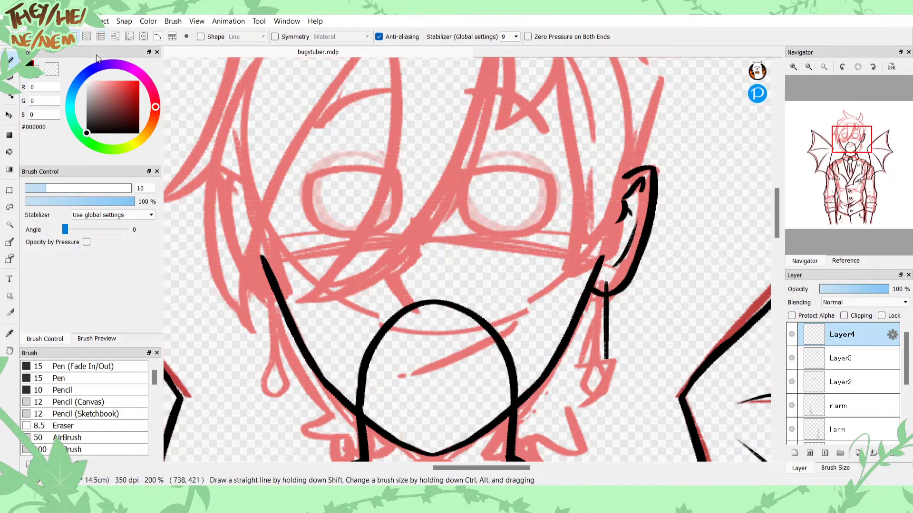
Step: Draw a small teardrop pendant at the lower end of the earring line
key(ctrl+plus)
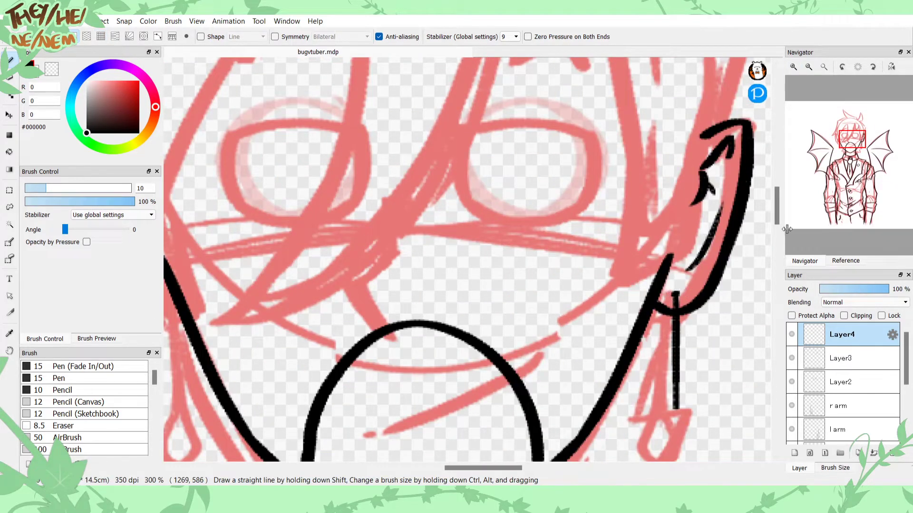
drag(861, 167, 857, 148)
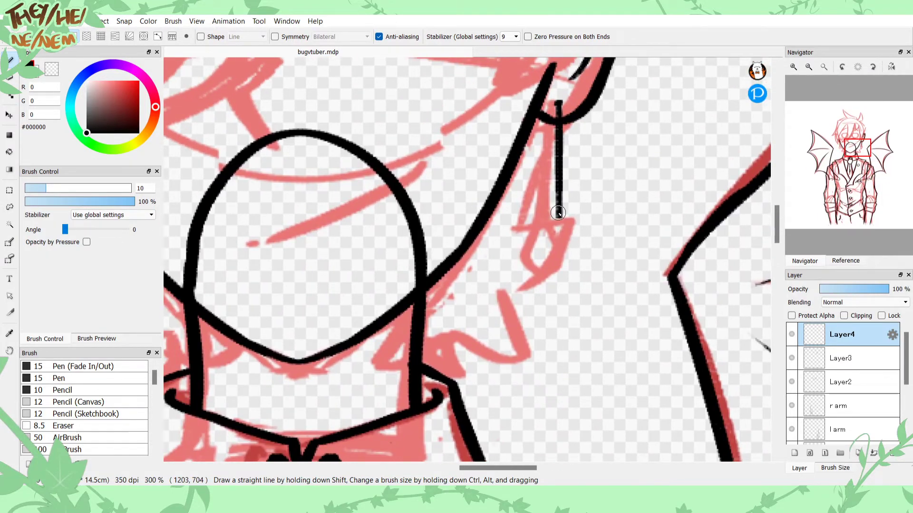
mouse_move(557, 203)
mouse_down()
mouse_move(550, 257)
mouse_move(577, 228)
mouse_move(564, 190)
mouse_move(556, 225)
mouse_move(572, 245)
mouse_move(560, 209)
mouse_up()
key(ctrl+z)
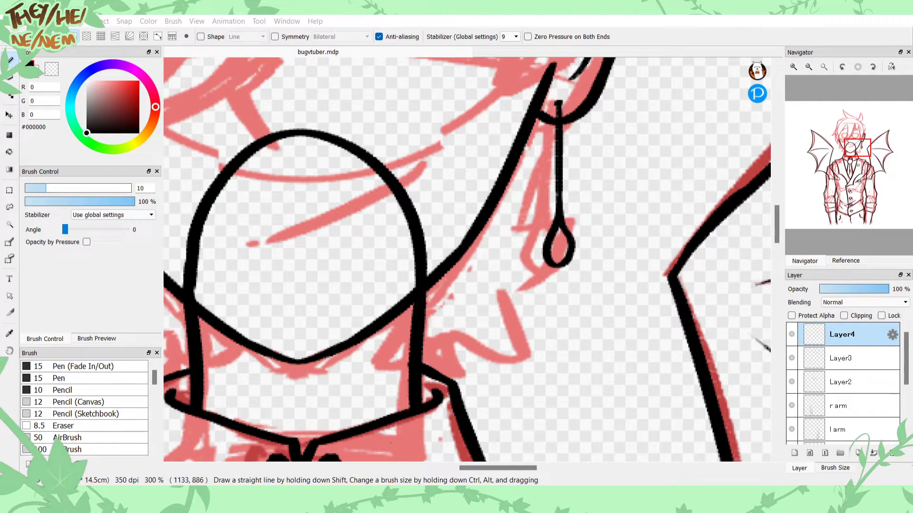
Step: Copy and paste the ear from Layer3, flip it horizontally, and move the copy to the opposite side of the head
click(809, 67)
click(808, 66)
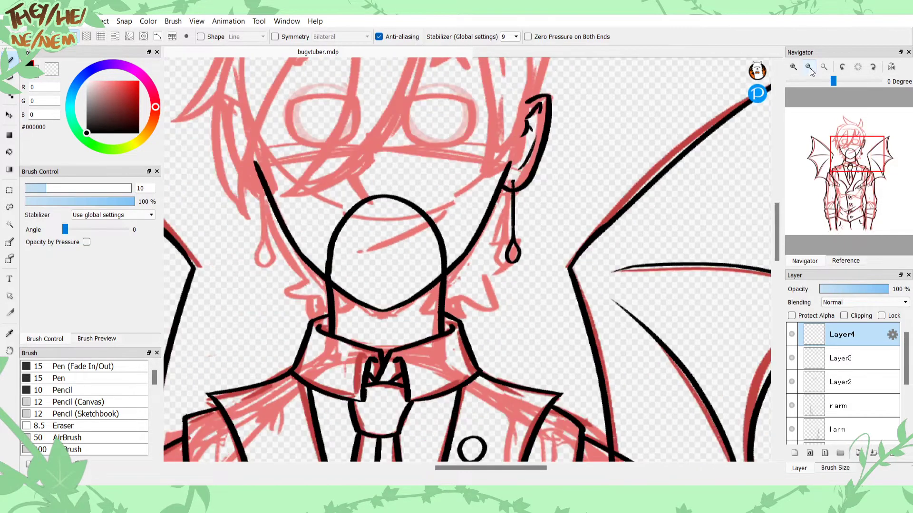
click(808, 358)
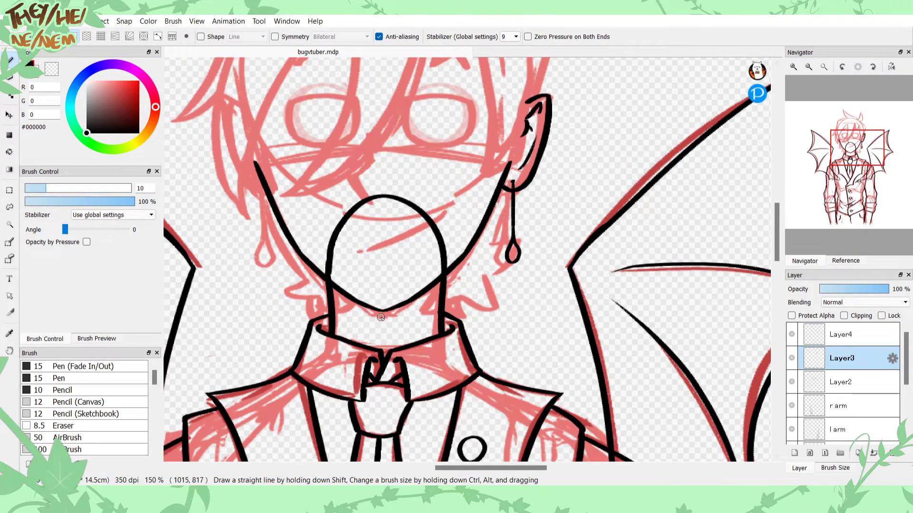
key(ctrl+v)
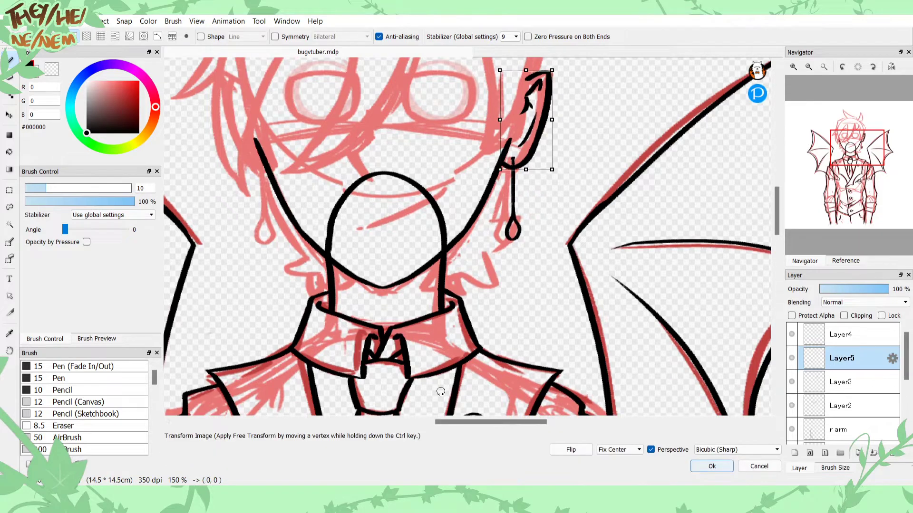
click(571, 449)
click(712, 466)
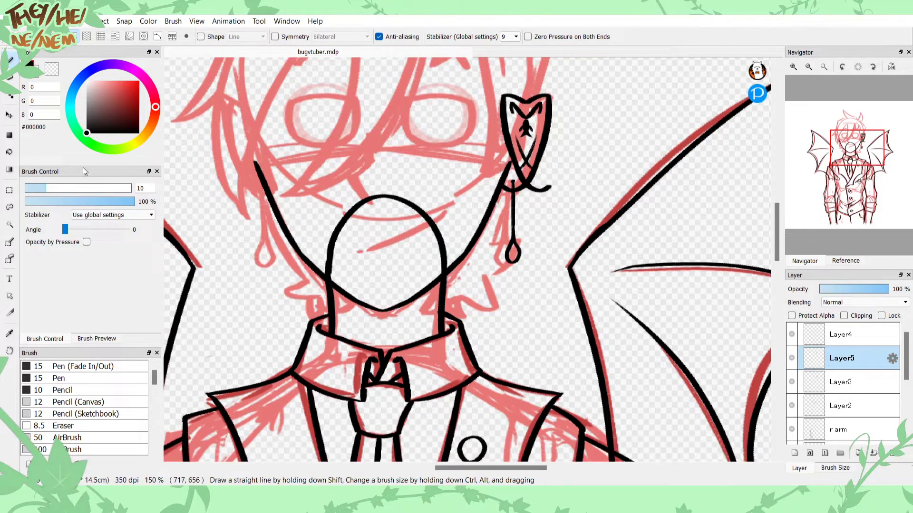
click(9, 115)
drag(433, 298, 151, 298)
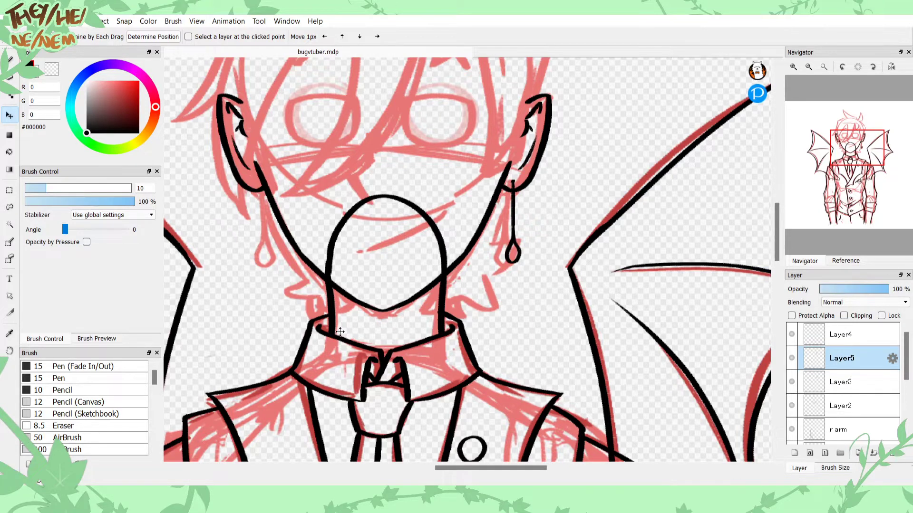
Step: Copy and paste the earring from Layer4 and move the copy under the lobe of the ear on the viewer's left
click(839, 336)
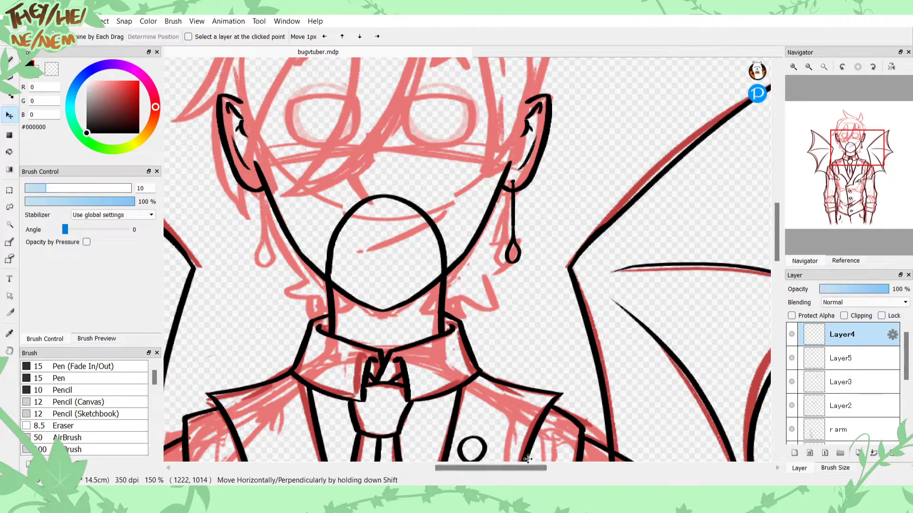
key(ctrl+v)
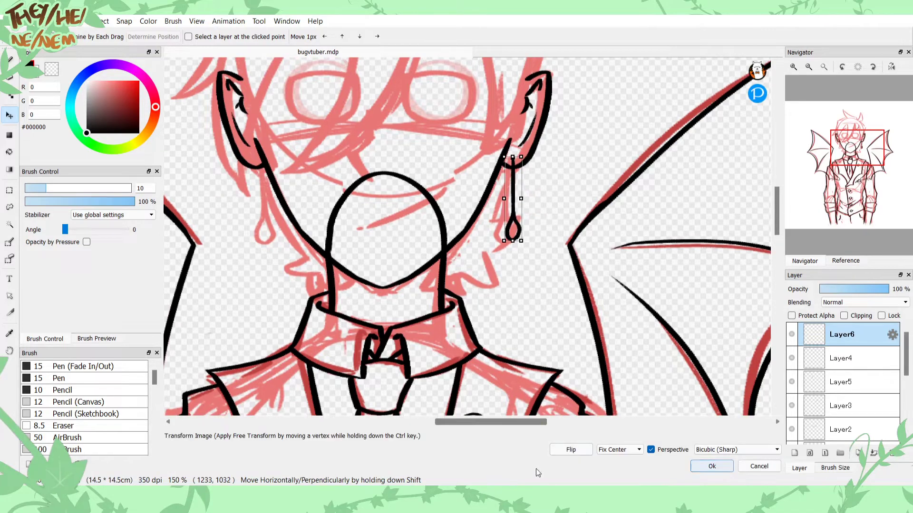
click(702, 466)
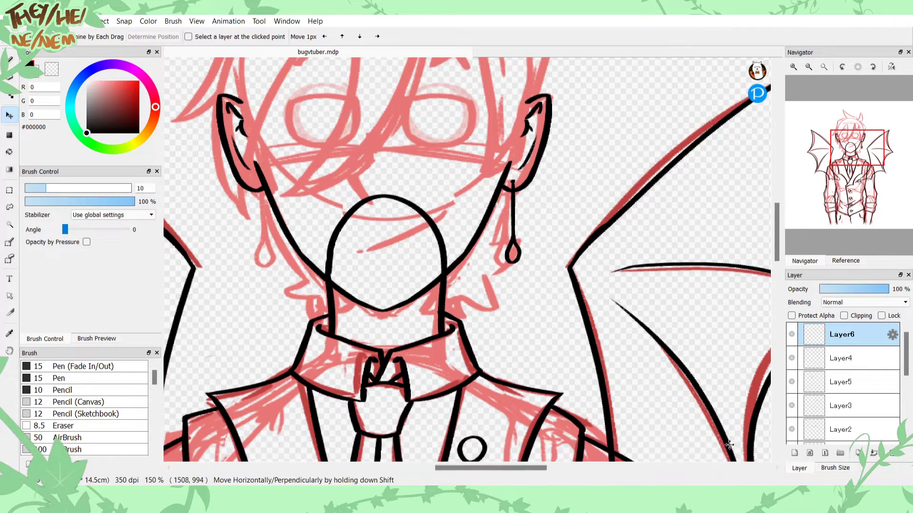
key(ctrl+t)
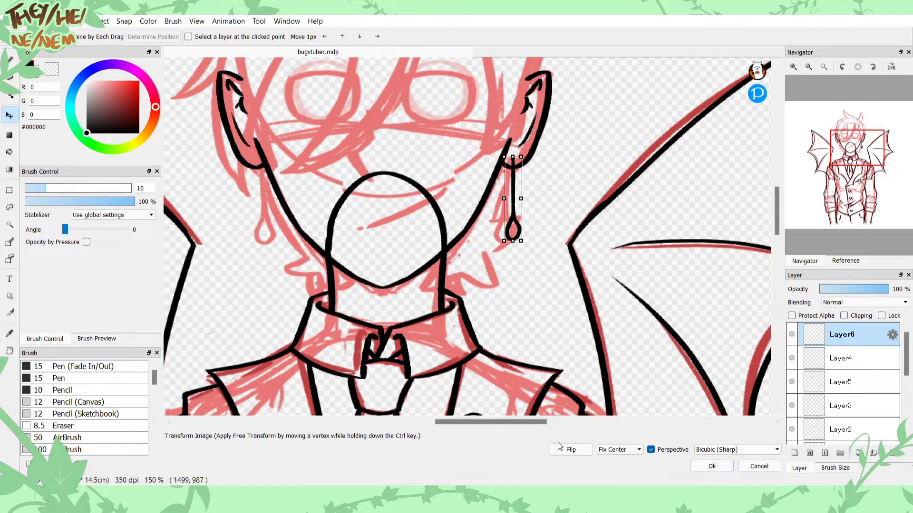
click(703, 468)
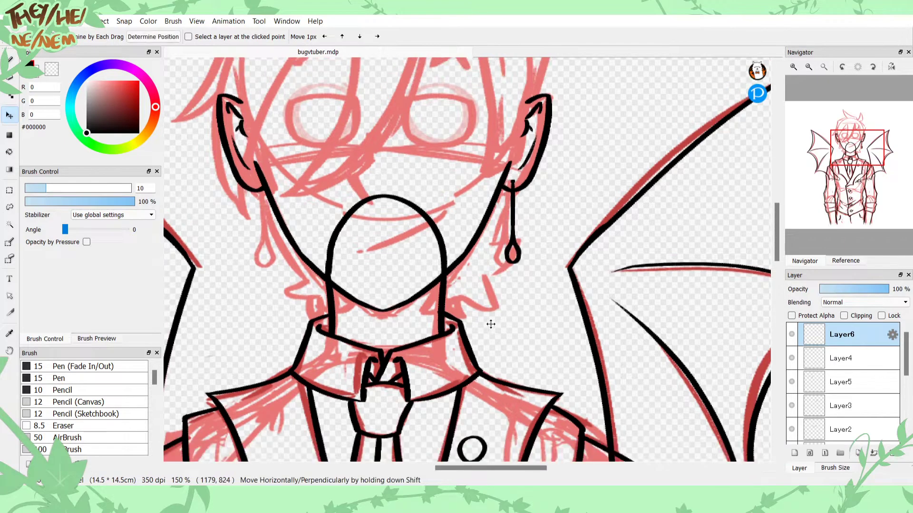
drag(491, 324, 228, 360)
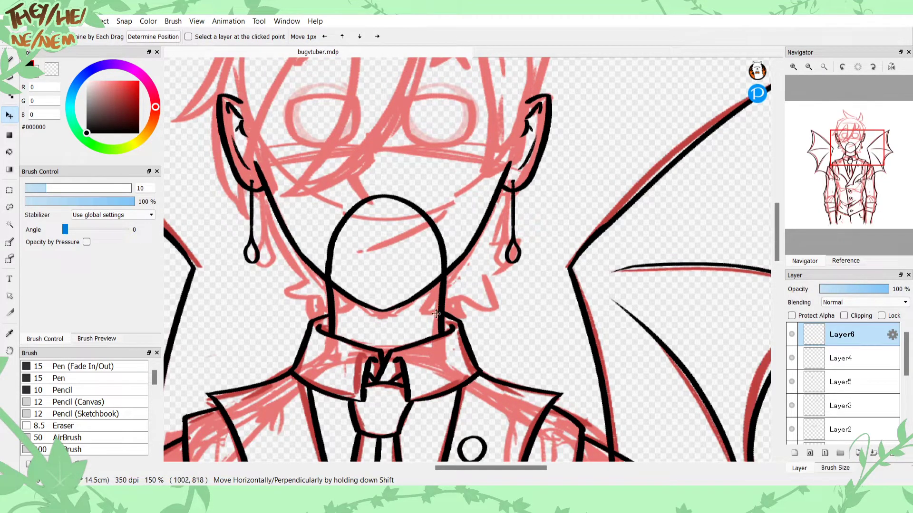
click(849, 357)
drag(842, 359, 840, 395)
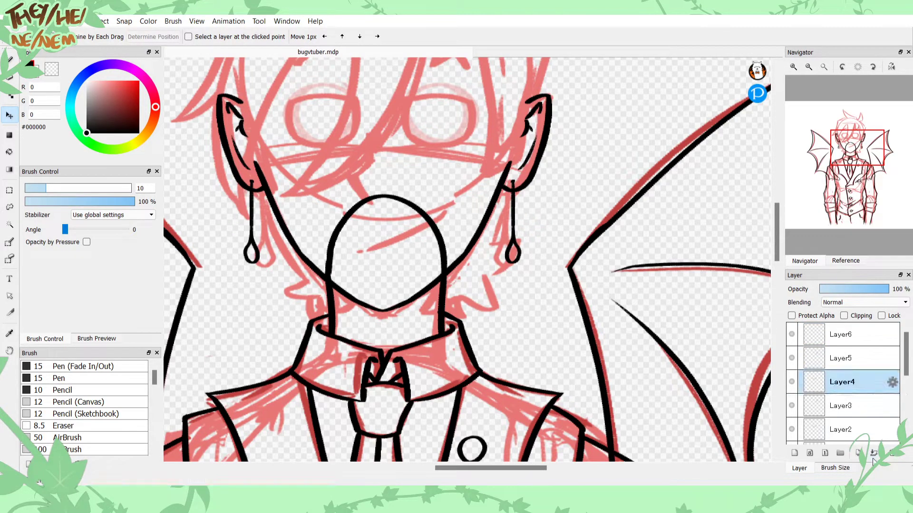
click(873, 453)
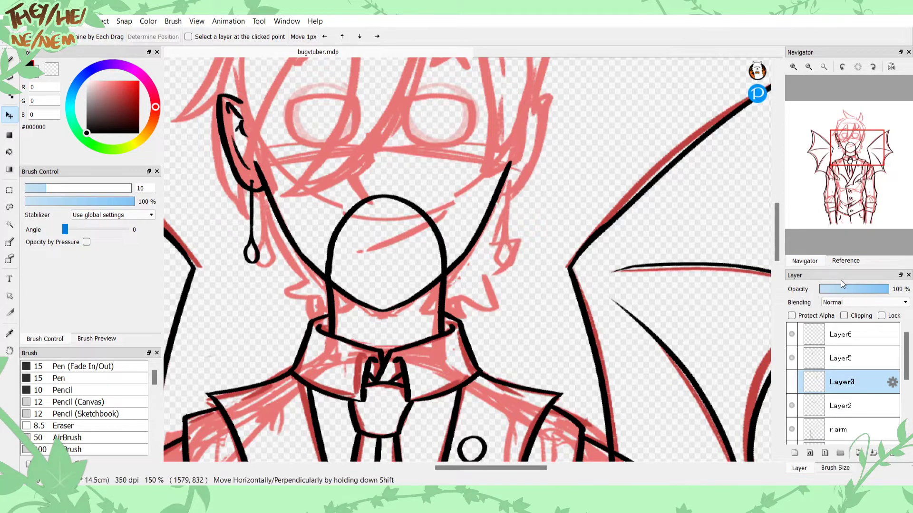
key(ctrl+z)
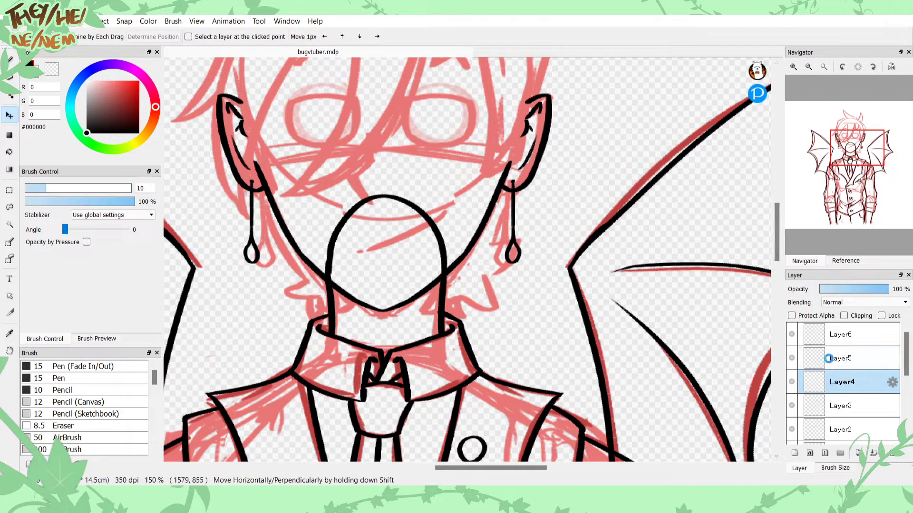
Step: Move the mirrored ear layer, Layer5, directly above Layer3 and merge it down into Layer3
drag(840, 358, 850, 419)
key(ctrl+e)
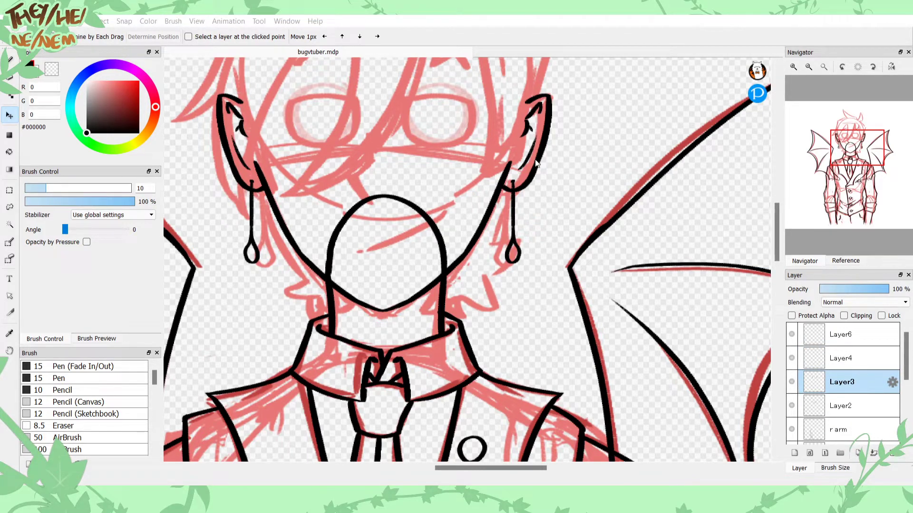
Step: Check what Layer4 and Layer6 contain by toggling their visibility, and review the ears and earrings on the whole figure
click(792, 358)
click(792, 358)
click(792, 332)
click(792, 334)
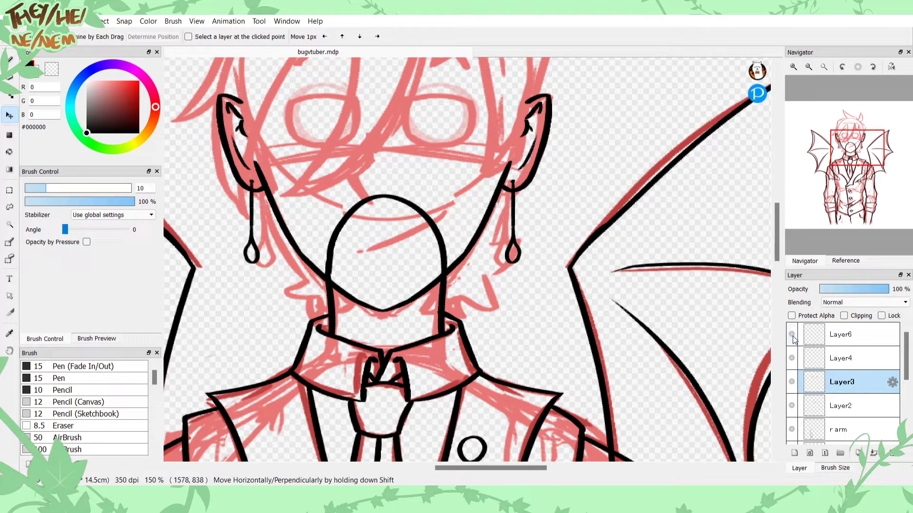
click(791, 358)
click(791, 358)
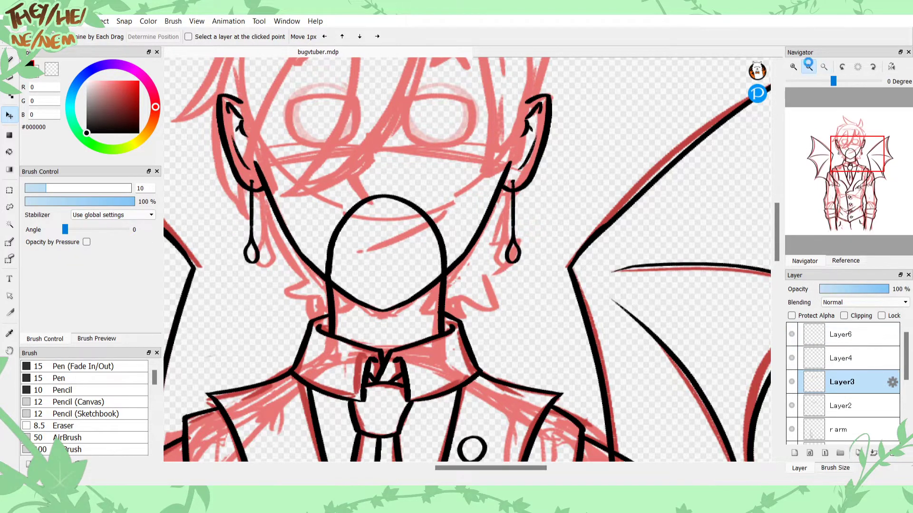
click(808, 67)
click(809, 67)
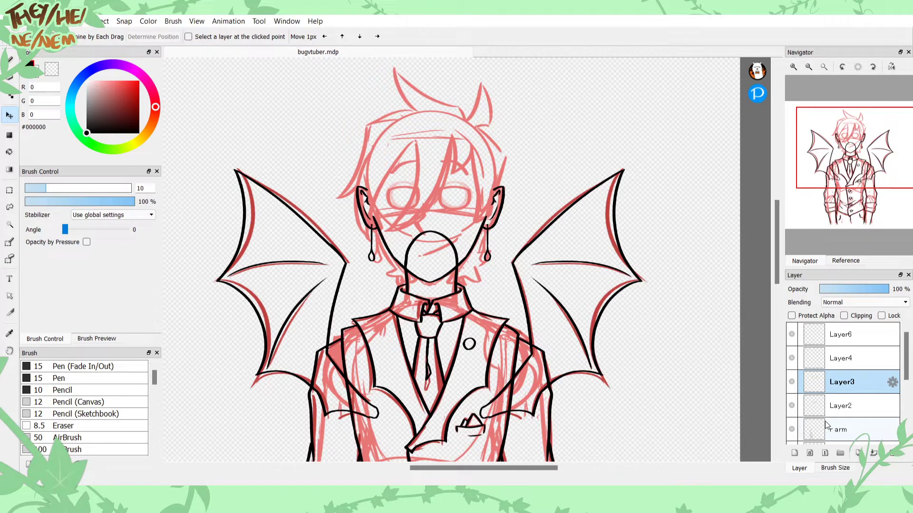
mouse_move(802, 91)
click(792, 69)
click(792, 70)
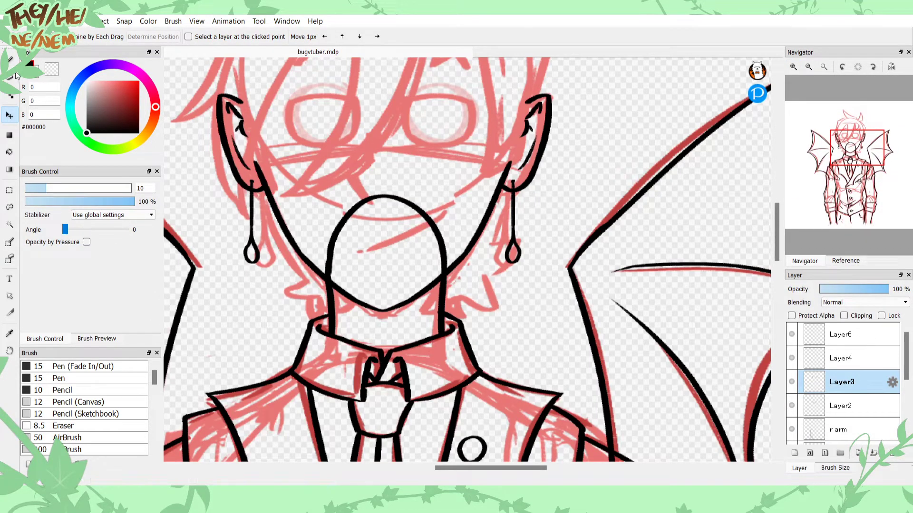
Step: Switch back to the Brush tool and rename the jaw layer, Layer2, as chinnigan
key(b)
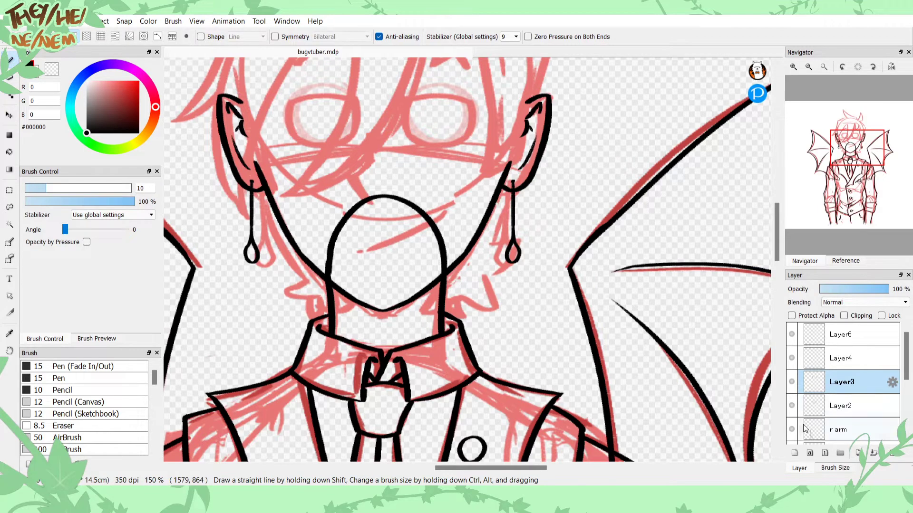
click(799, 343)
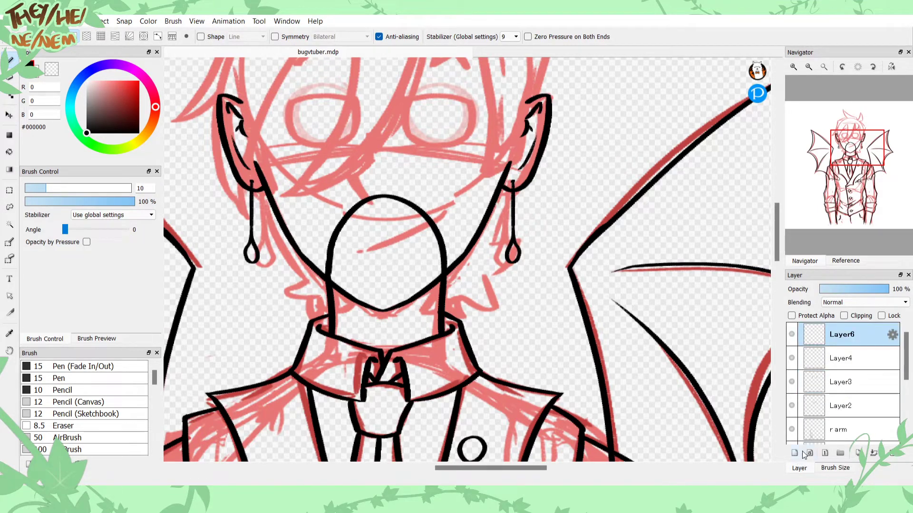
click(817, 404)
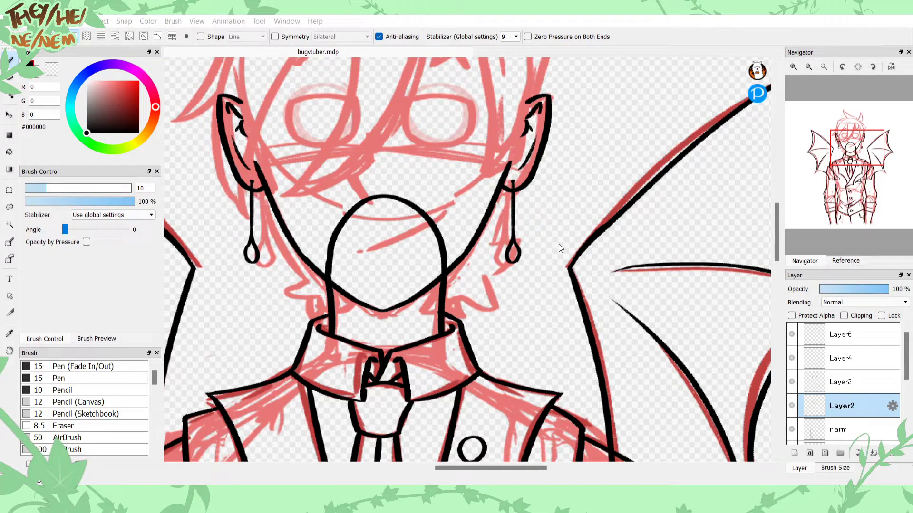
text(chinnigan)
key(Return)
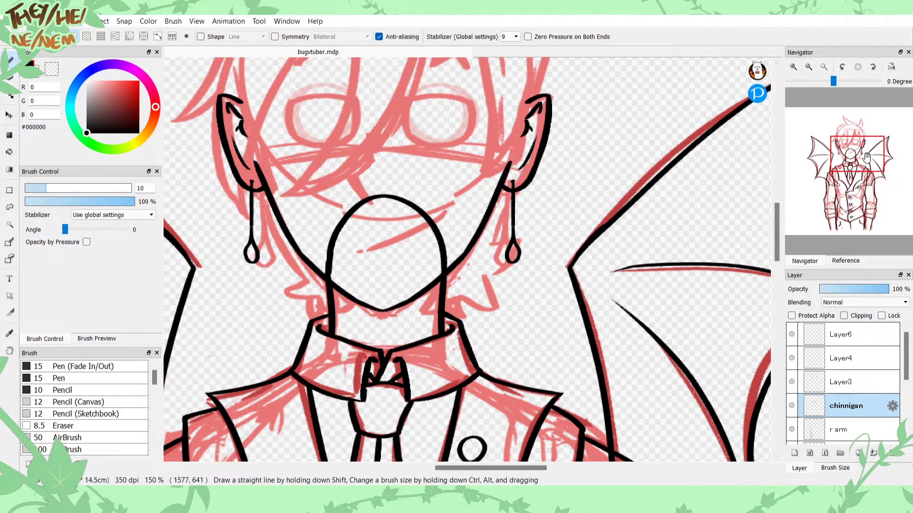
Step: Ink the head outline on the chinnigan layer, from one ear up over the crown and down to the other ear
drag(844, 122, 849, 137)
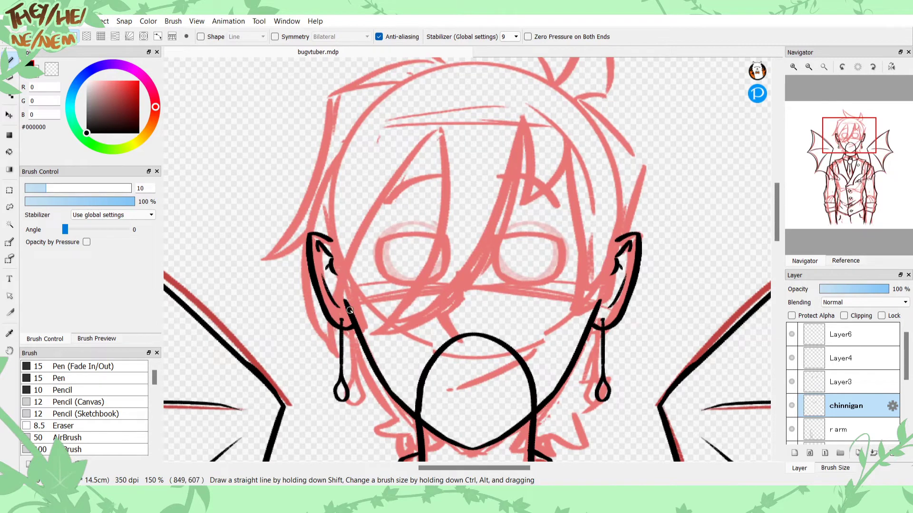
drag(353, 314, 336, 203)
key(ctrl+z)
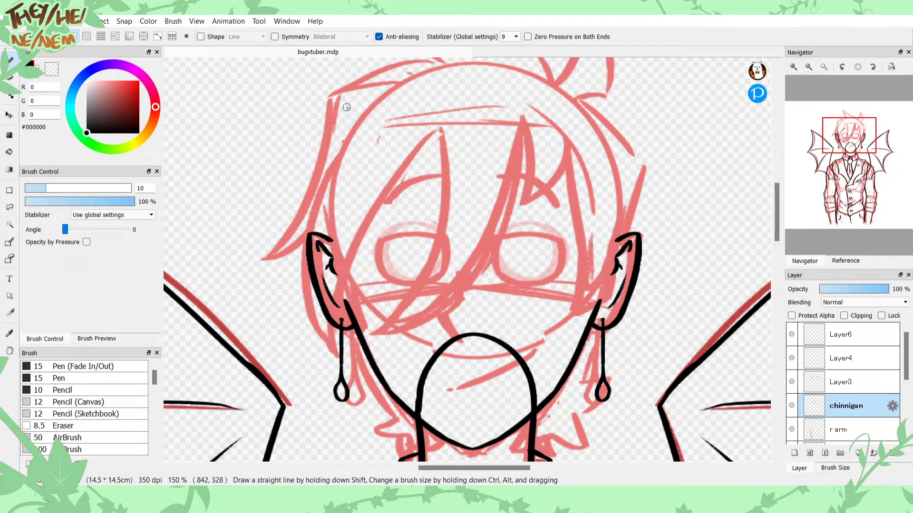
drag(335, 242, 352, 122)
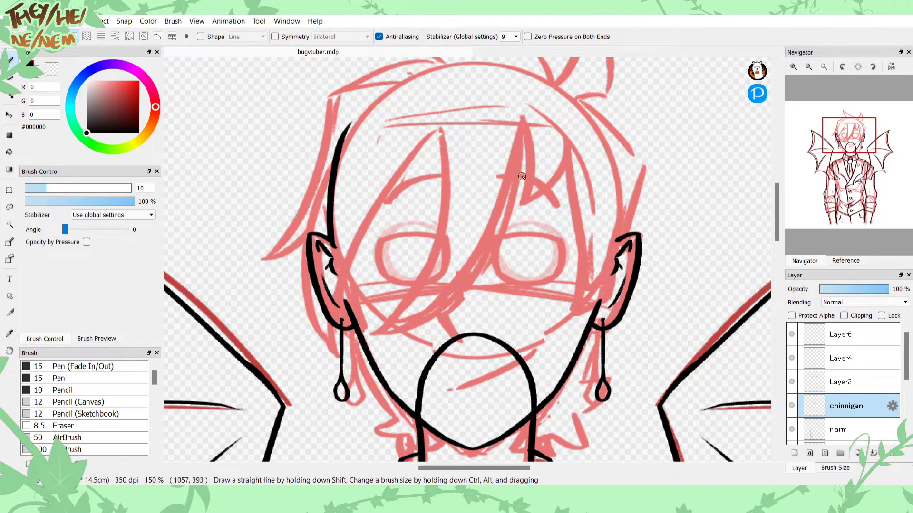
mouse_move(613, 252)
mouse_down()
mouse_move(551, 92)
mouse_move(405, 80)
mouse_up()
drag(360, 117, 406, 82)
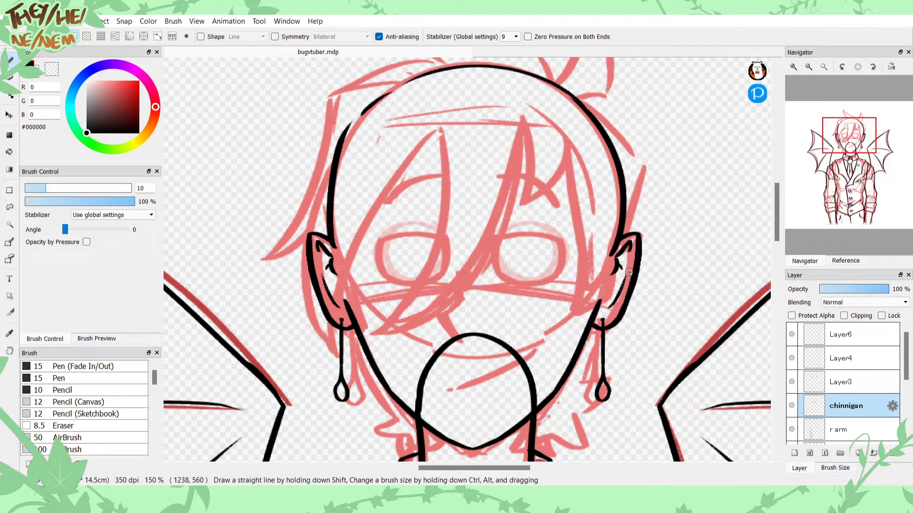
Step: Toggle Layer4's visibility to check which earring it holds, and rename the ear layer, Layer3, as lugs
click(791, 358)
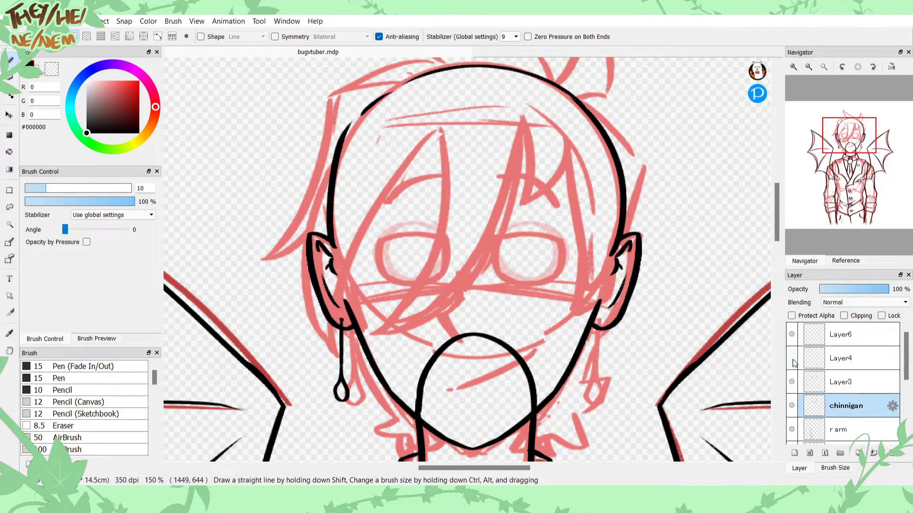
click(791, 359)
click(812, 383)
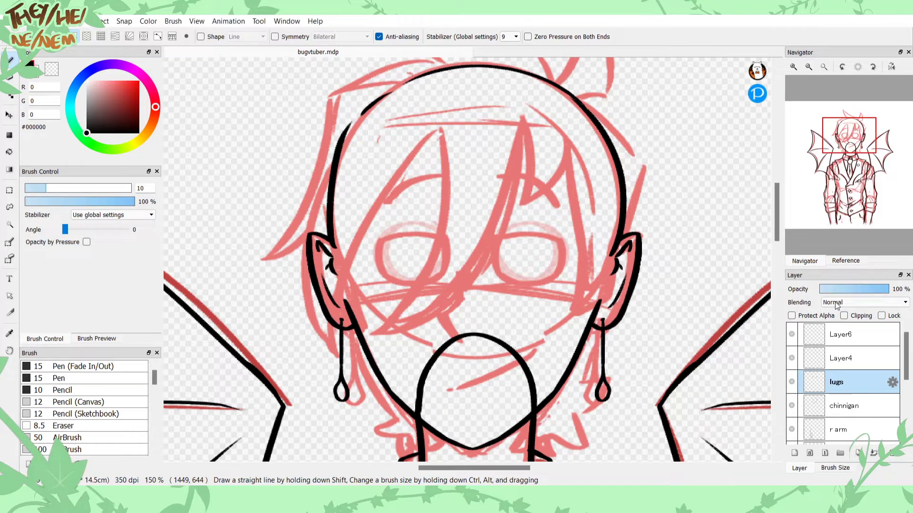
Step: Rename the two earring layers: Layer4 as earring l and Layer6 as earring r
click(864, 358)
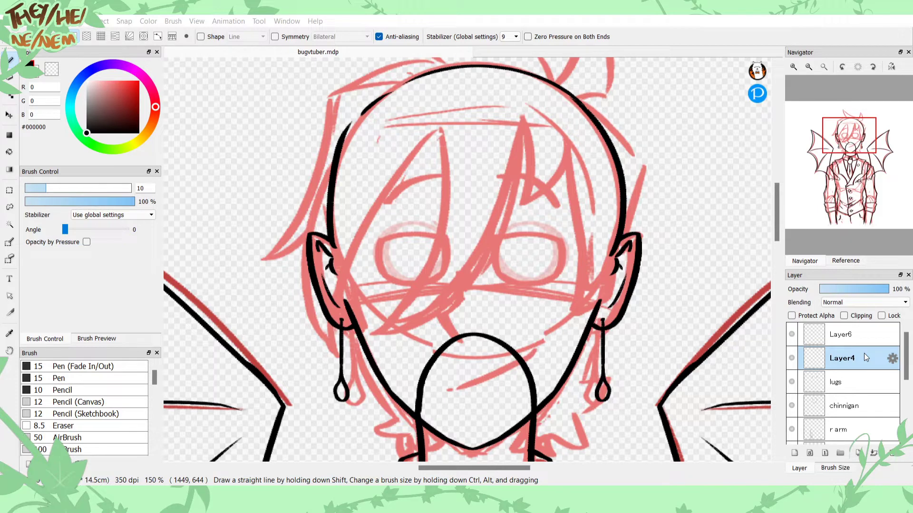
text(earring l)
key(Return)
double_click(852, 345)
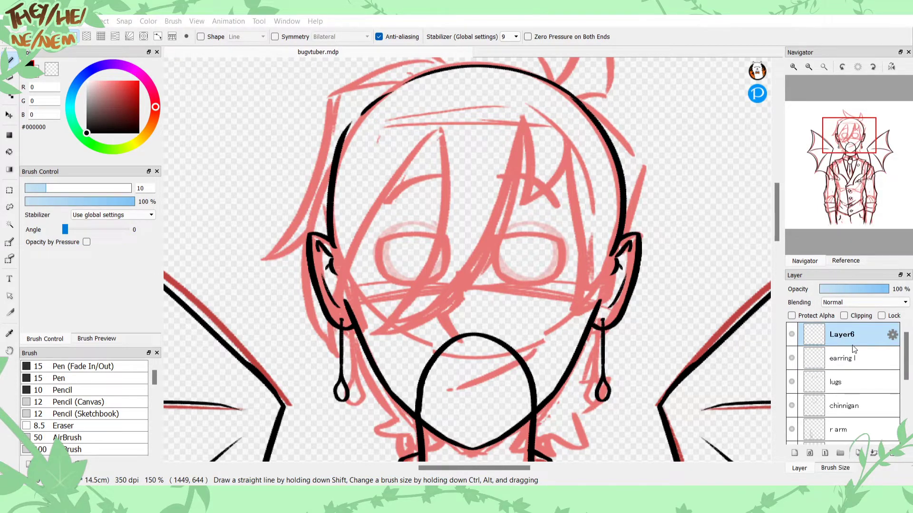
text(earring r)
key(Return)
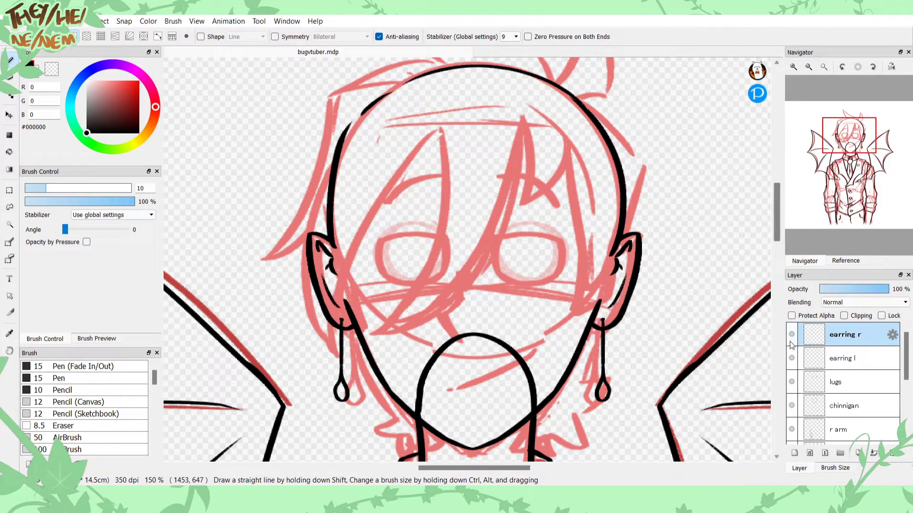
click(808, 68)
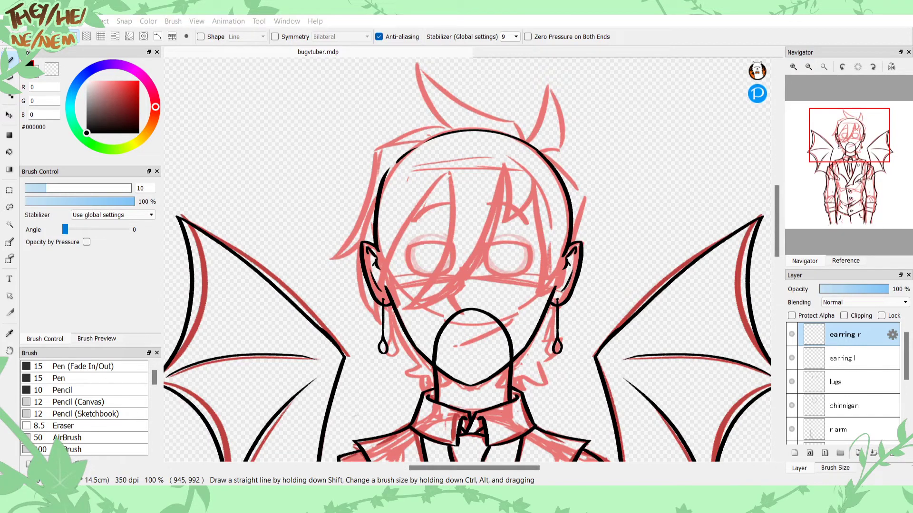
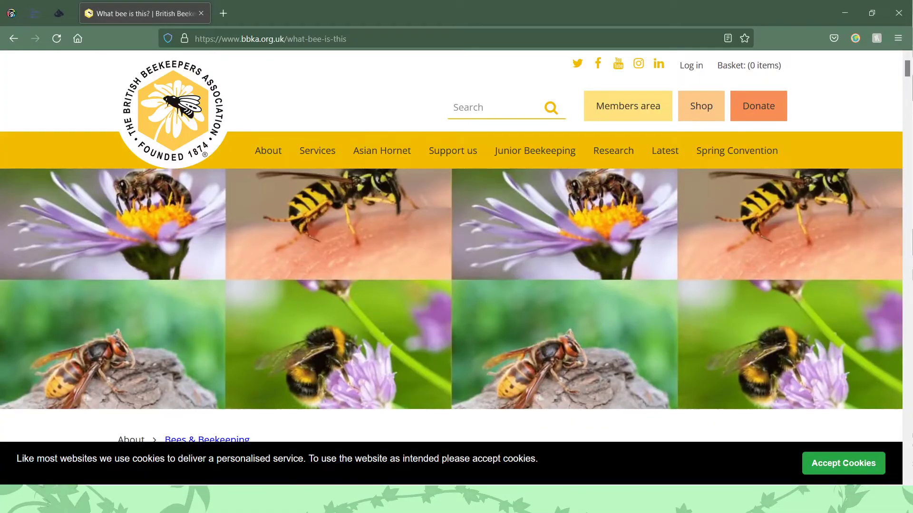
Step: In the web browser, examine the honeybee and bumblebee photos on the British Beekeepers Association's "What bee is this?" page
scroll(420, 302, down, 8)
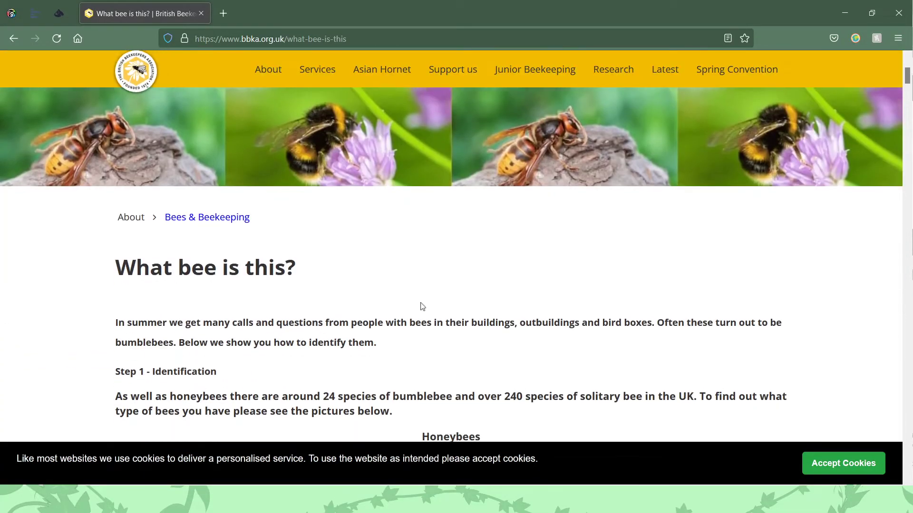
scroll(423, 306, down, 8)
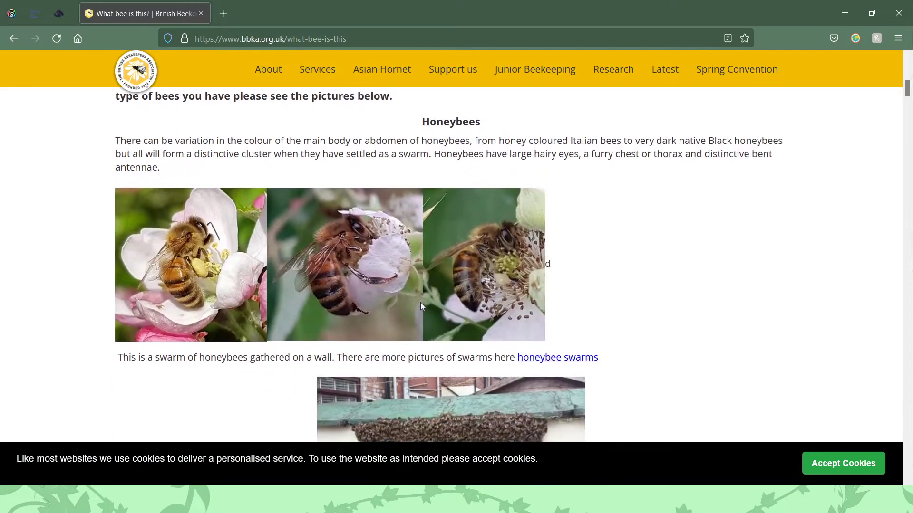
scroll(422, 305, down, 9)
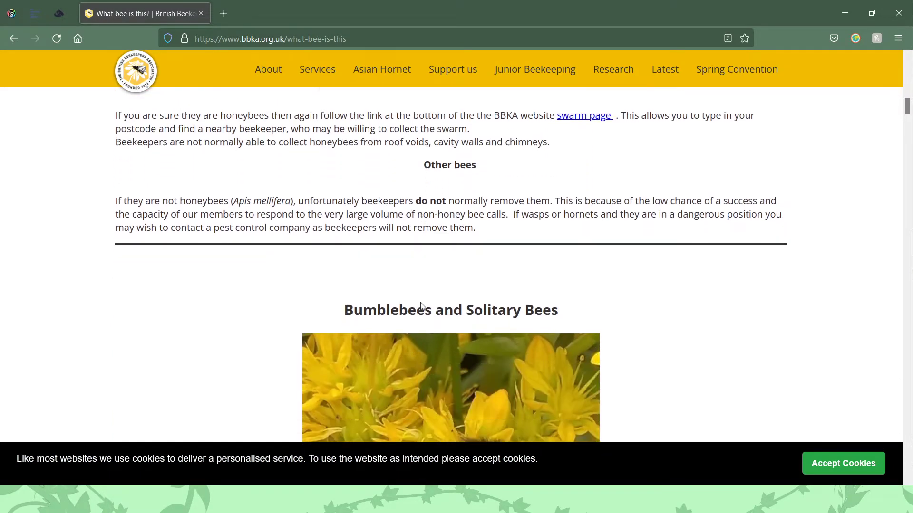
scroll(420, 302, down, 15)
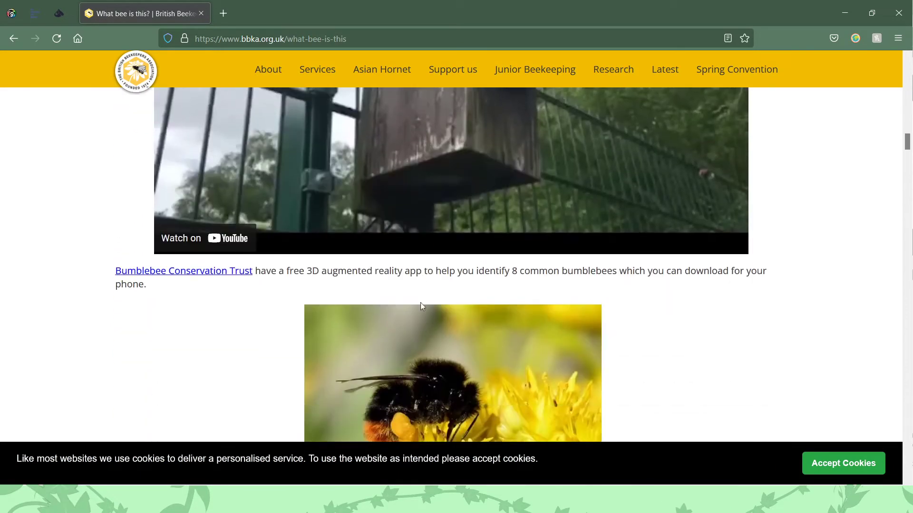
scroll(421, 306, down, 2)
scroll(420, 305, up, 3)
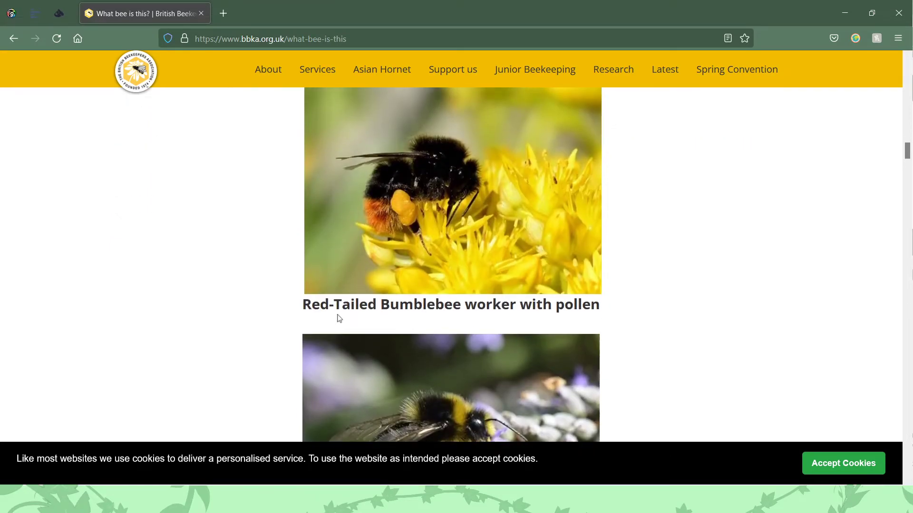
scroll(224, 314, down, 2)
scroll(223, 313, down, 4)
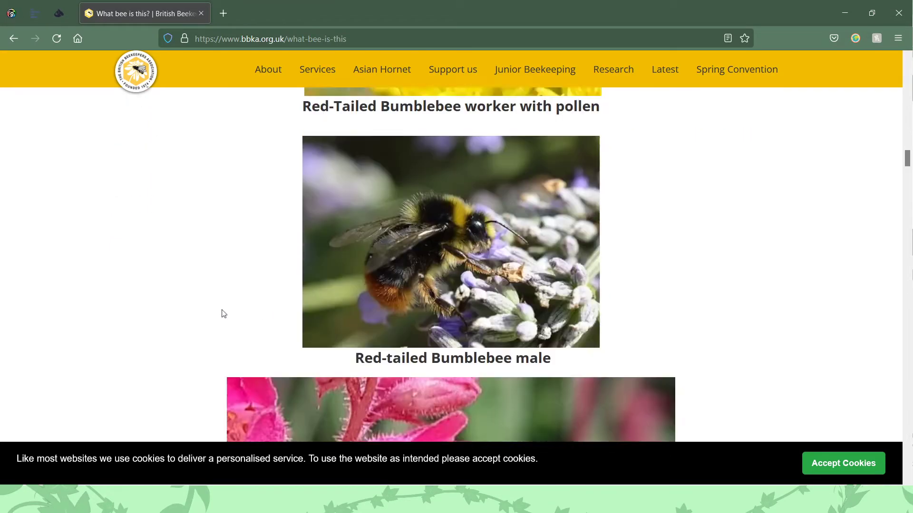
scroll(224, 313, down, 7)
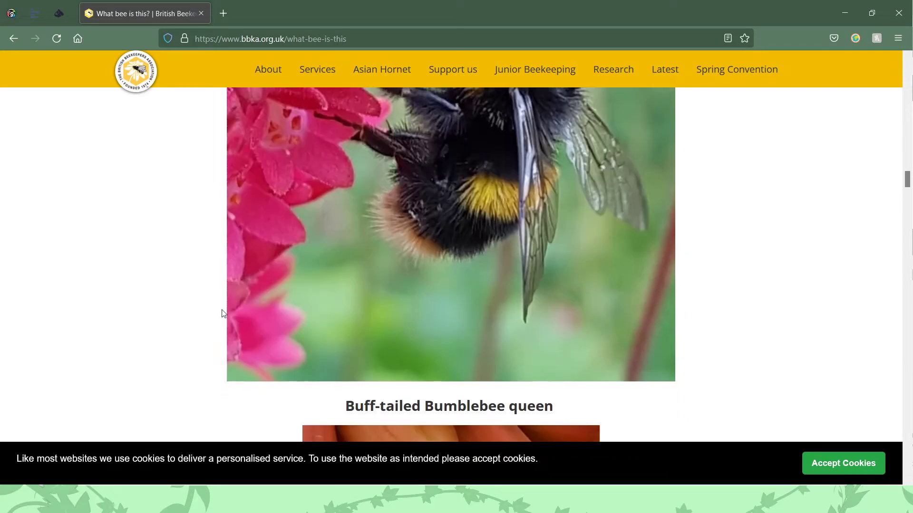
scroll(223, 314, down, 8)
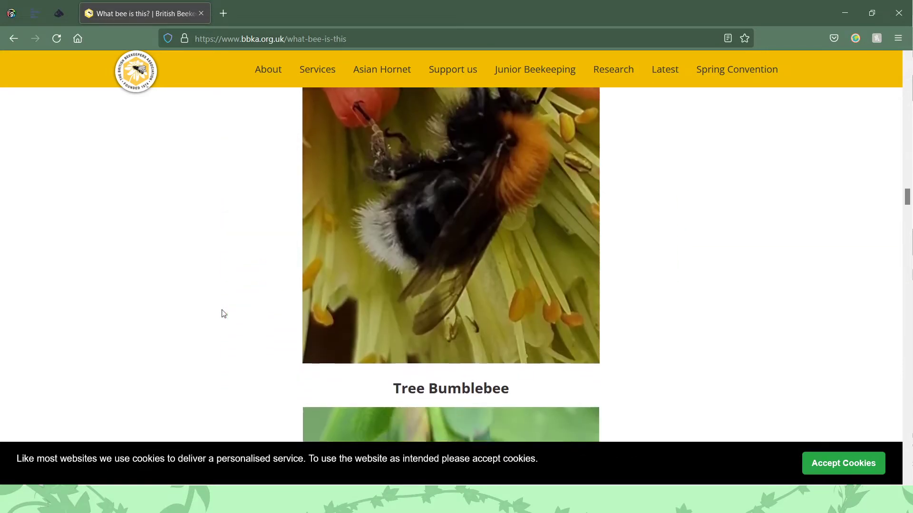
scroll(223, 314, down, 8)
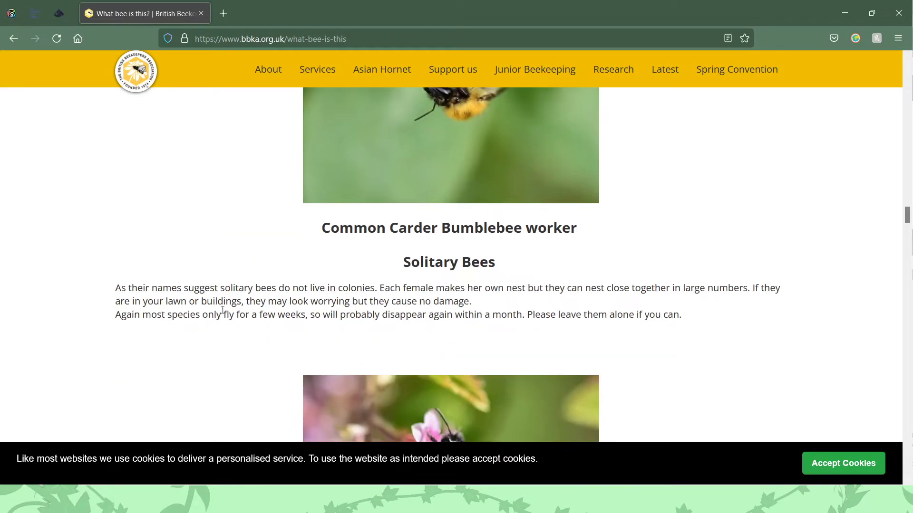
Step: Examine the solitary bee photos further down the same page, from the mining bees to the plasterer bees
scroll(222, 310, down, 2)
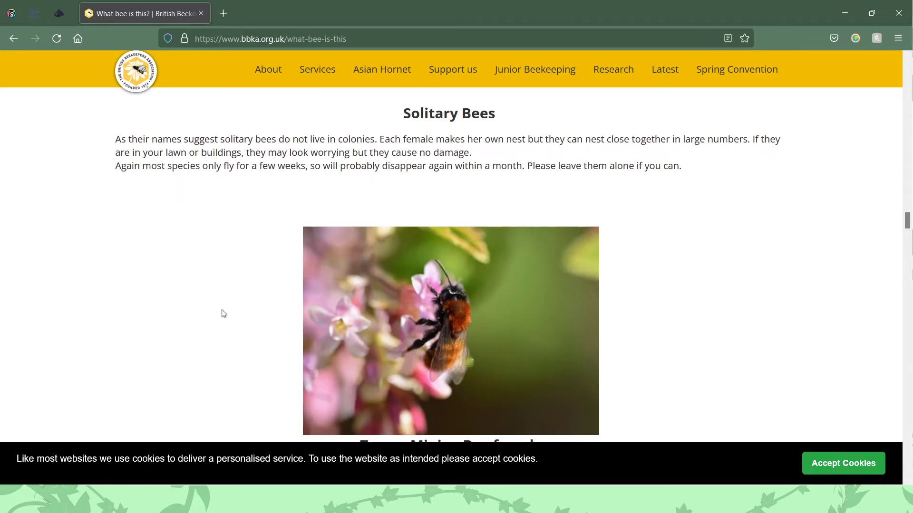
scroll(224, 313, down, 4)
scroll(222, 314, up, 1)
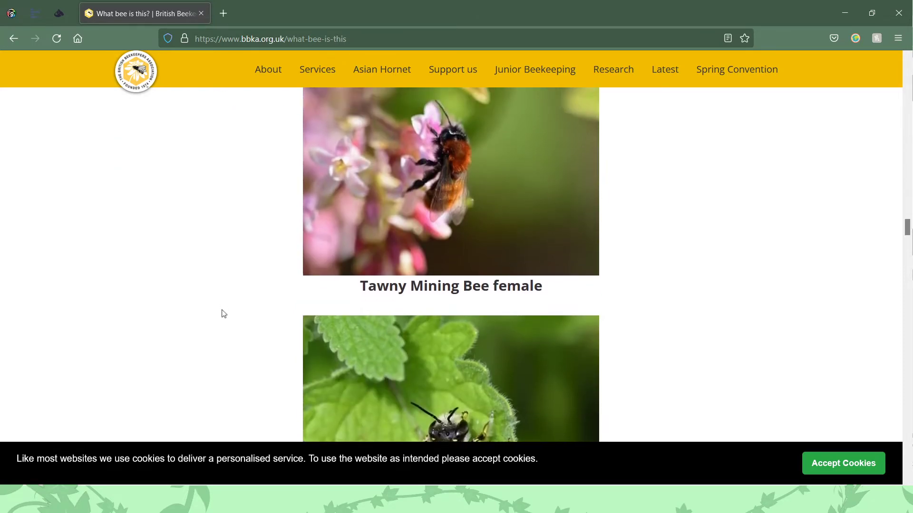
scroll(238, 352, down, 2)
scroll(238, 352, down, 5)
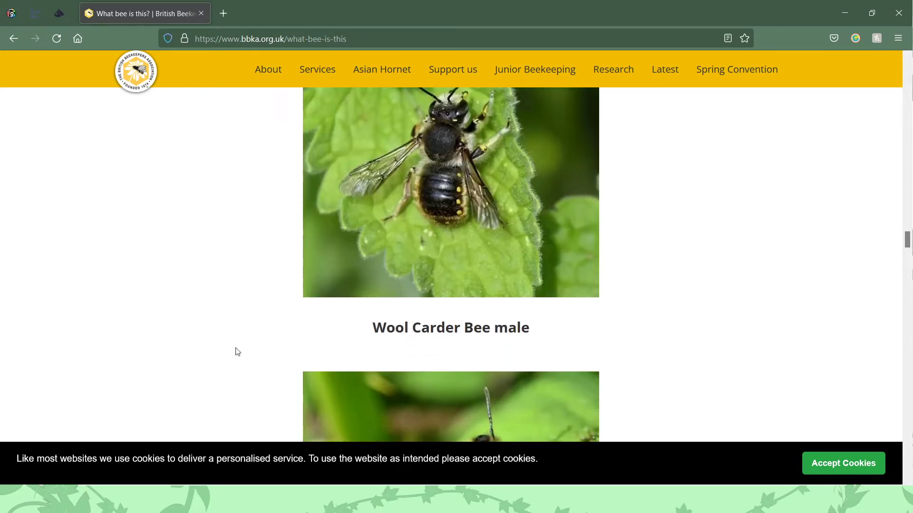
scroll(238, 351, down, 6)
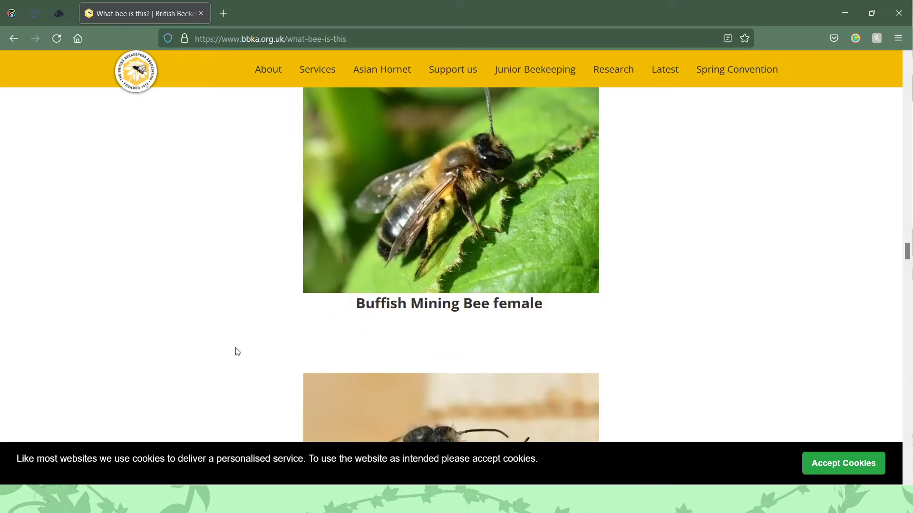
scroll(238, 352, down, 1)
scroll(238, 352, down, 1)
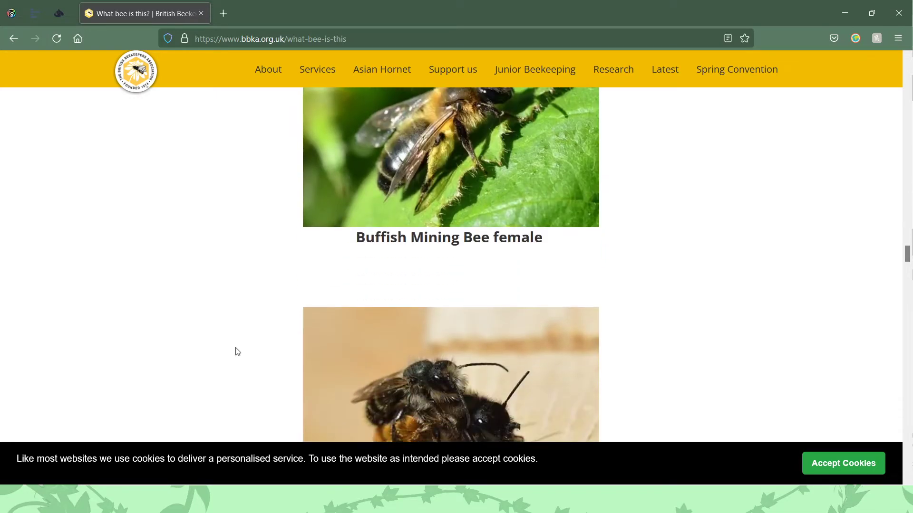
scroll(265, 315, down, 3)
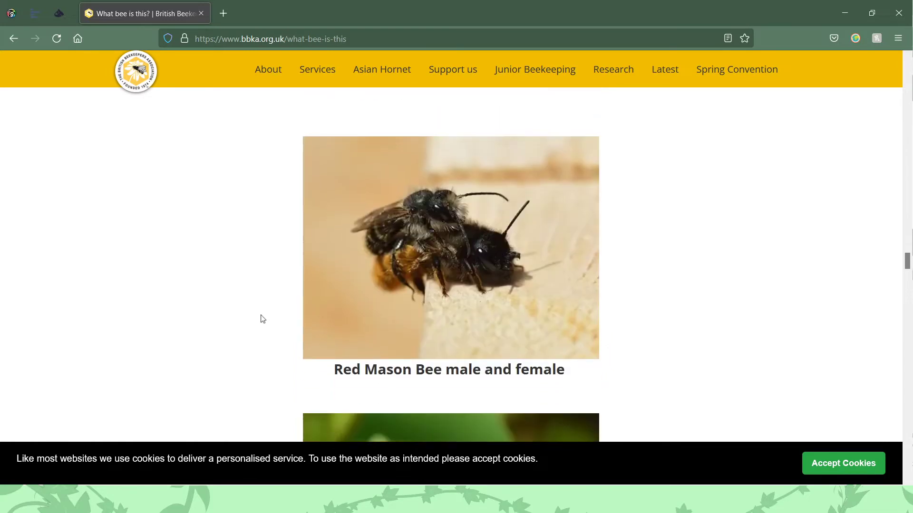
scroll(262, 317, down, 5)
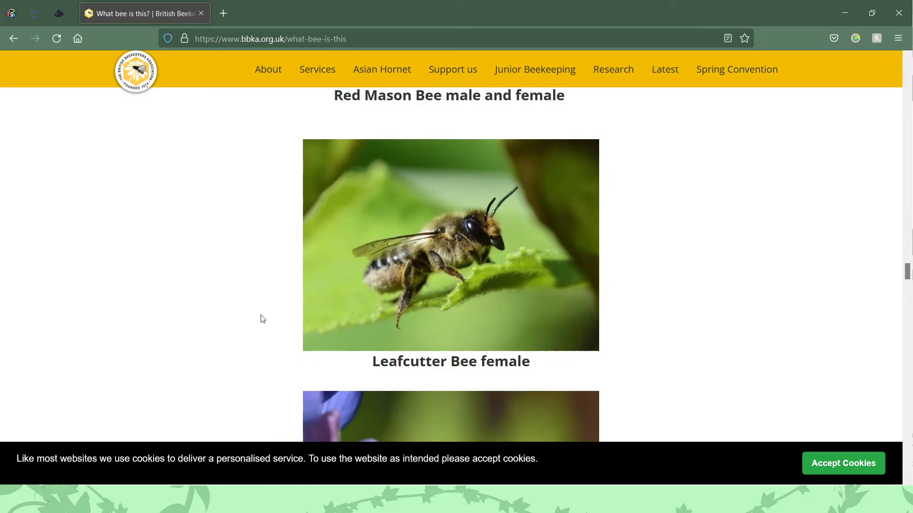
scroll(387, 357, down, 12)
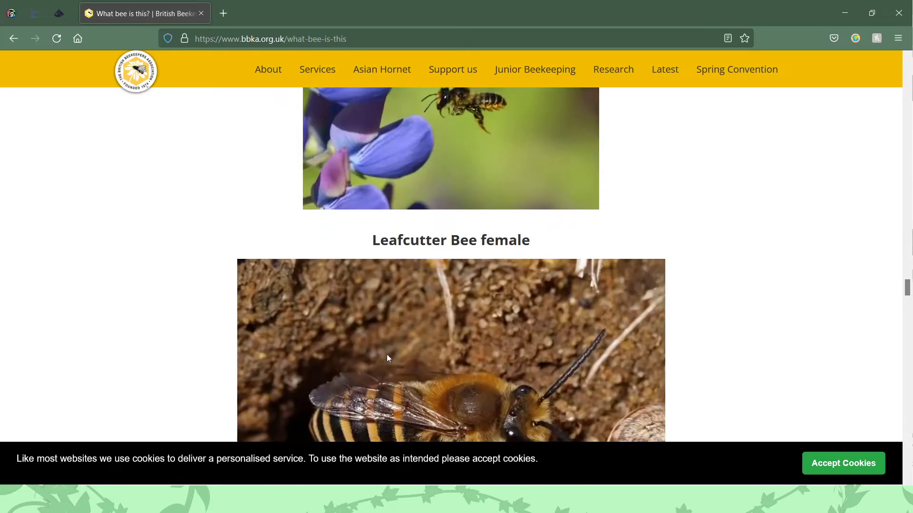
scroll(387, 357, down, 6)
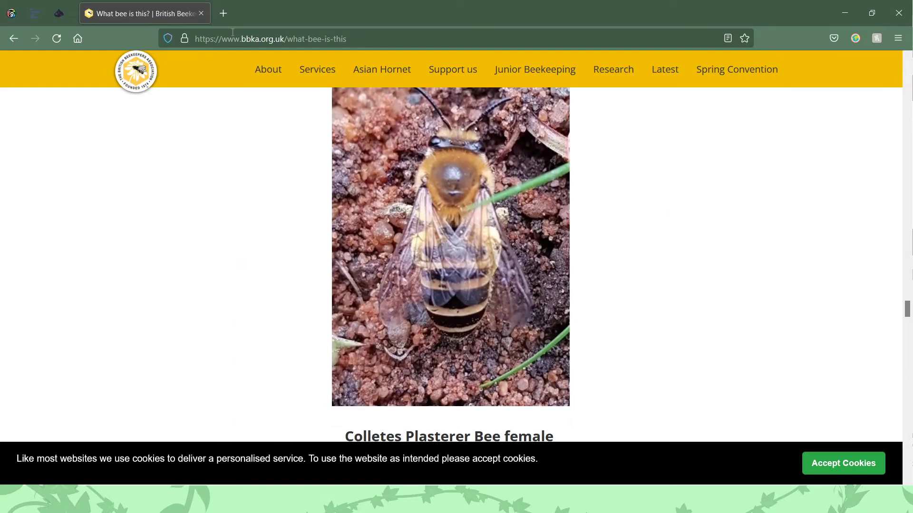
Step: Return to the Ecosia search, look up images for "big bumbebee" and open the photo of the bee in flight
click(14, 44)
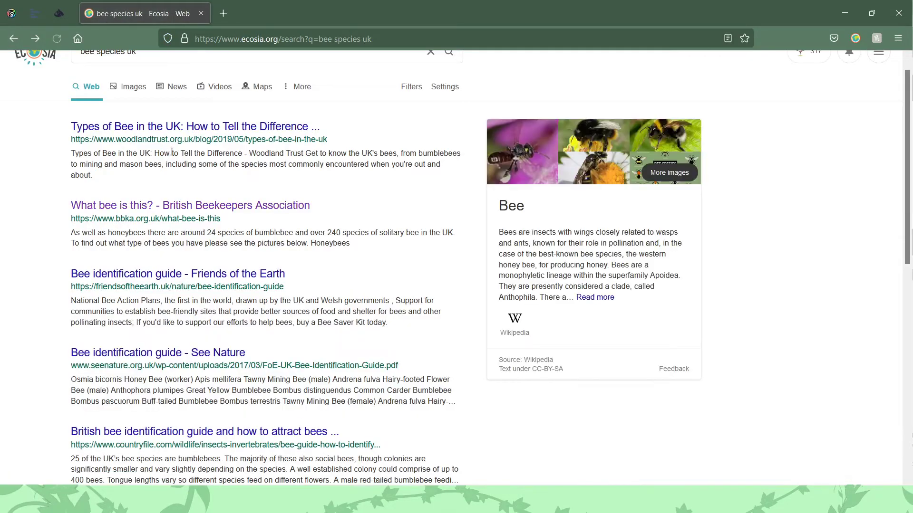
click(169, 79)
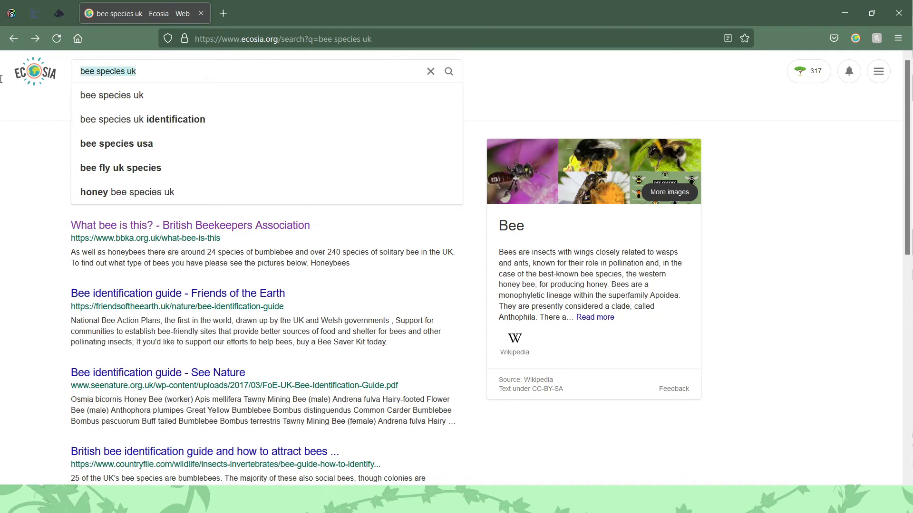
text(big )
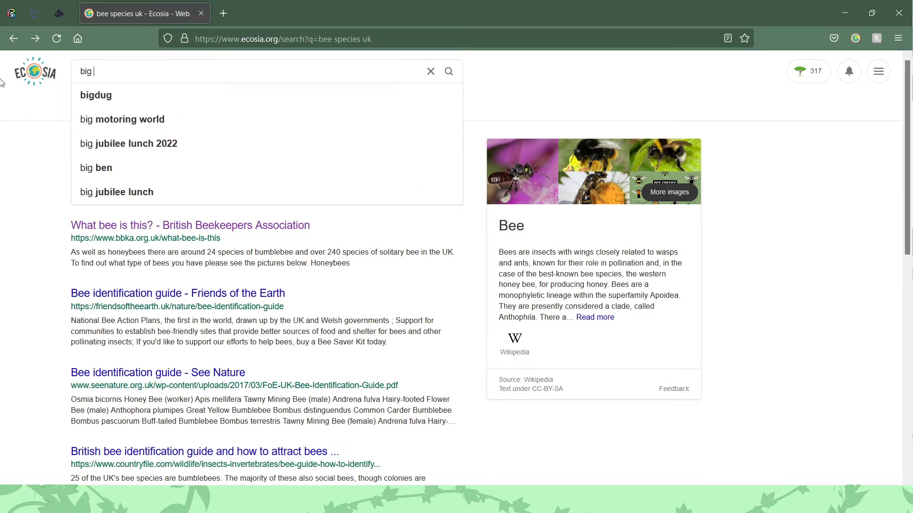
text(bumbebee)
key(Return)
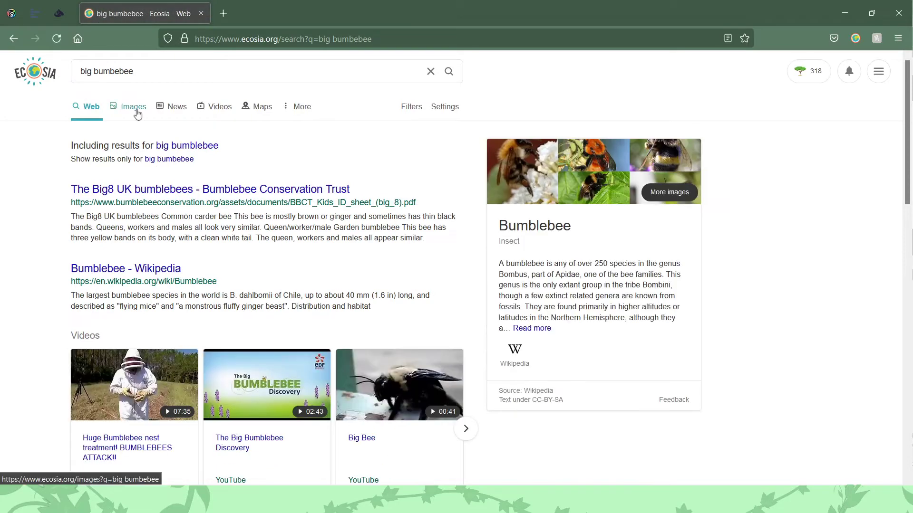
click(126, 110)
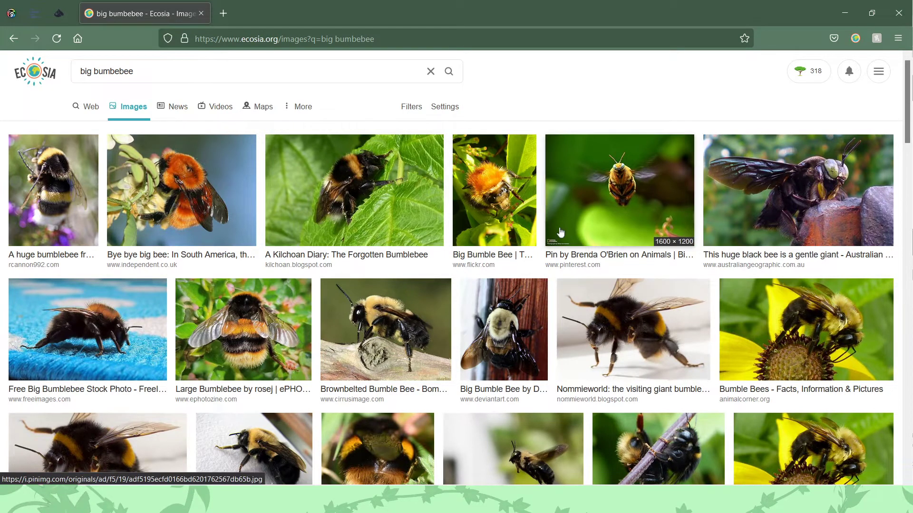
click(606, 212)
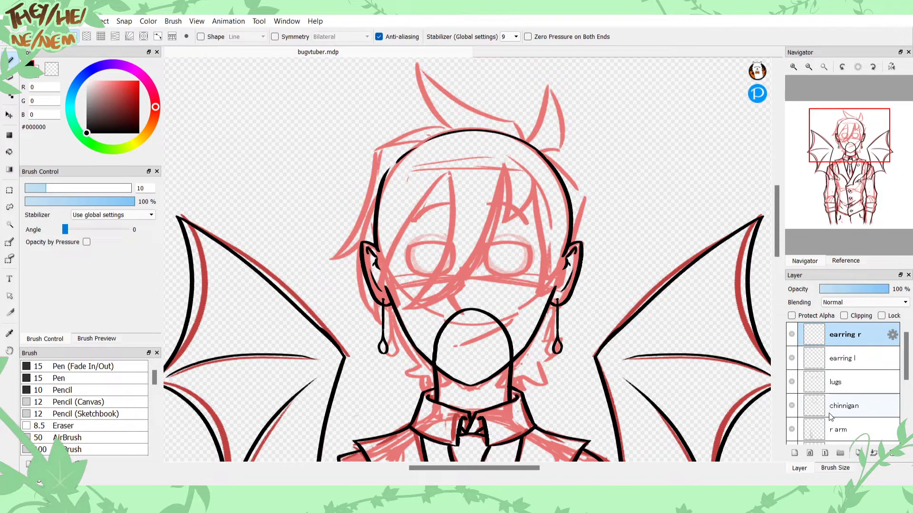
Step: Add a new layer above earring r and ink the short pointed fringe lock above the right-hand eye in black
click(794, 453)
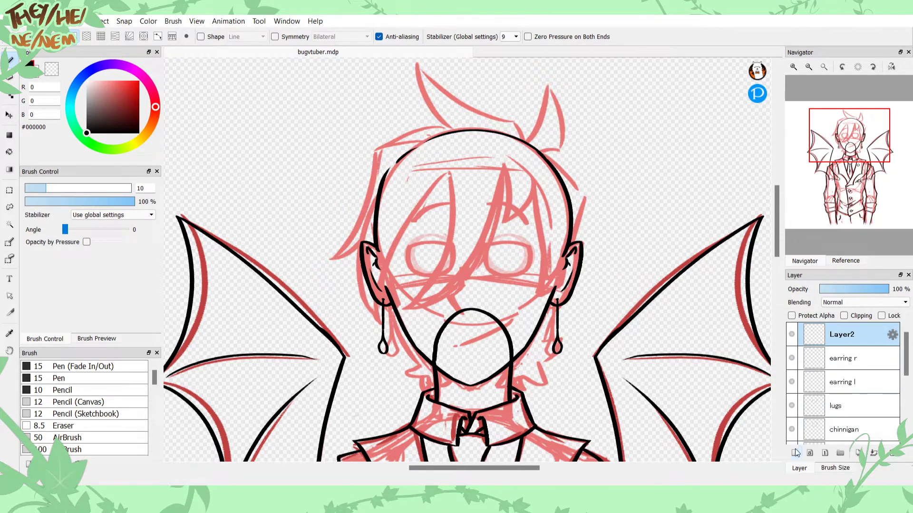
click(793, 67)
mouse_move(569, 140)
mouse_down()
mouse_move(541, 201)
mouse_move(520, 208)
mouse_move(466, 301)
mouse_move(404, 352)
mouse_up()
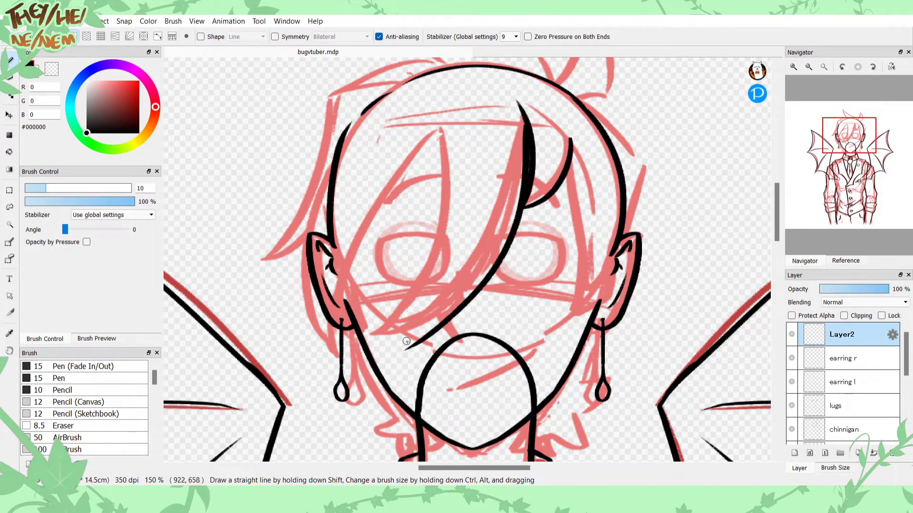
key(ctrl+z)
key(ctrl+z)
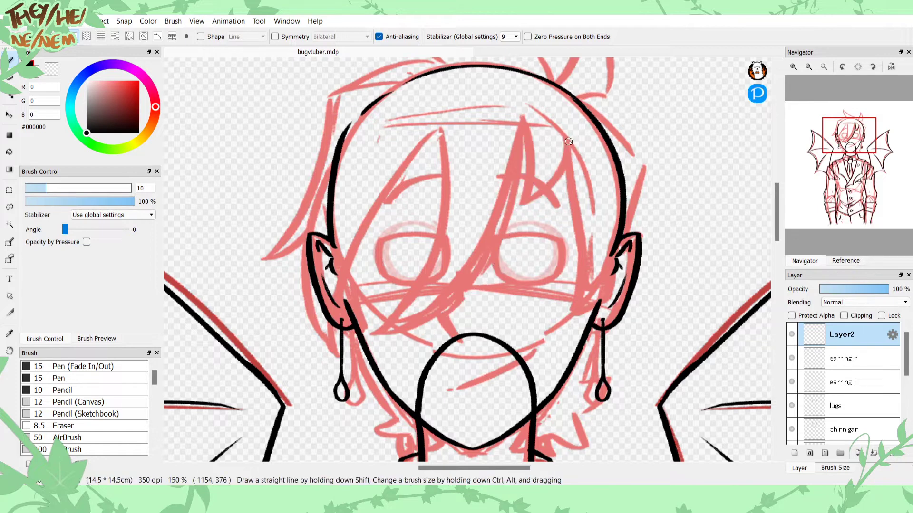
drag(565, 136, 522, 200)
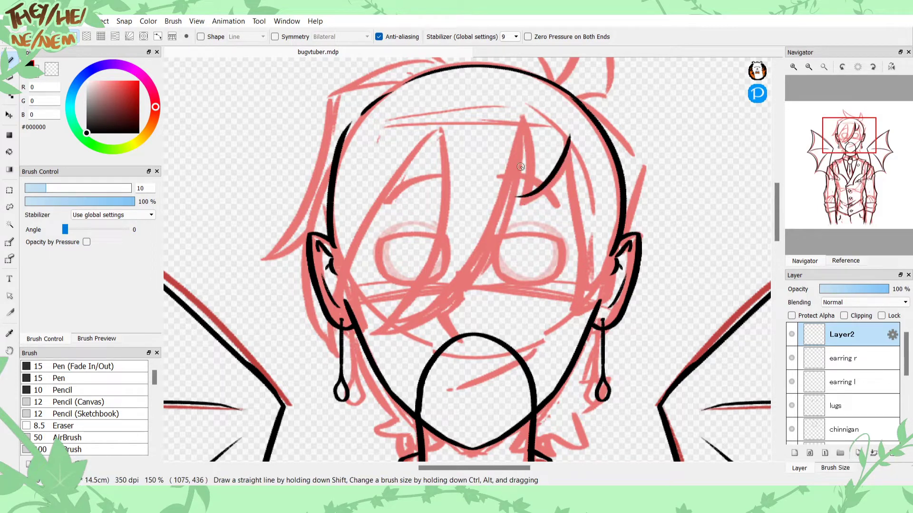
key(ctrl+z)
drag(569, 138, 510, 200)
drag(525, 118, 515, 207)
key(ctrl+z)
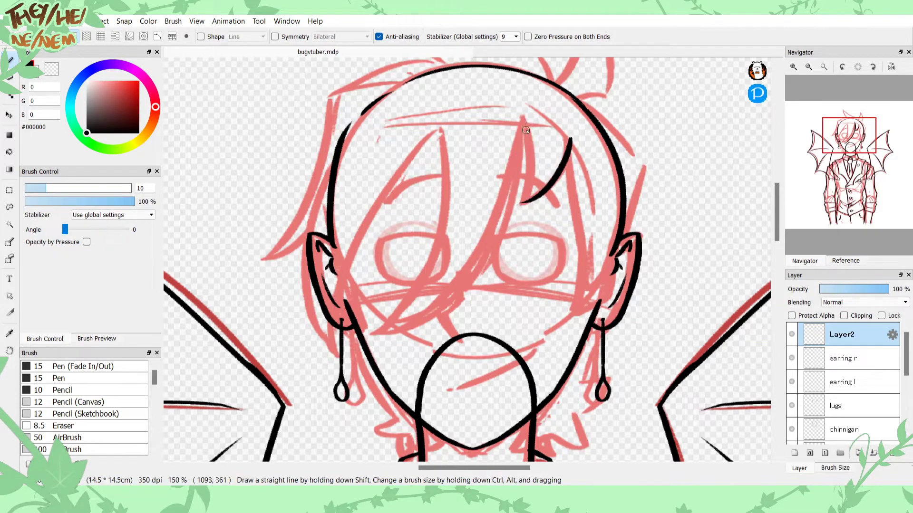
drag(525, 119, 516, 207)
key(ctrl+z)
drag(525, 116, 513, 207)
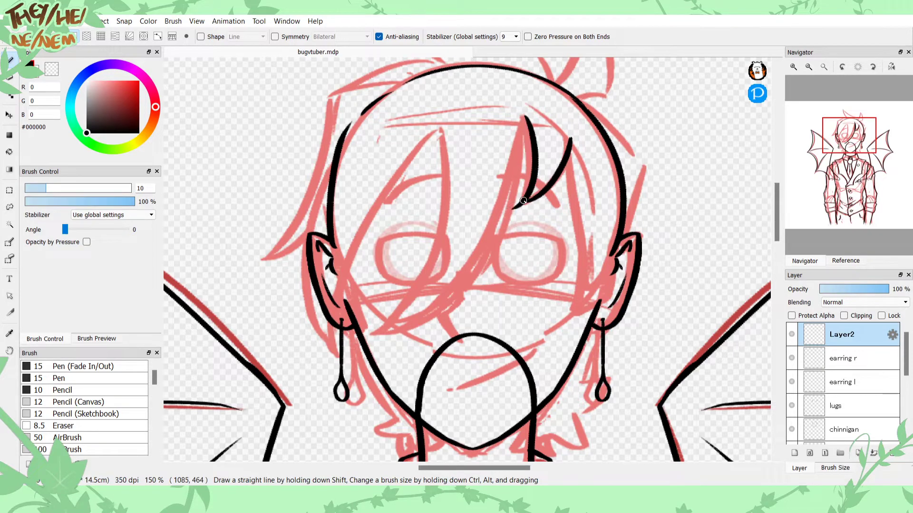
Step: Ink the long fringe strand sweeping down across the face and the inner edge of the left-hand lock that meets its tip
click(50, 69)
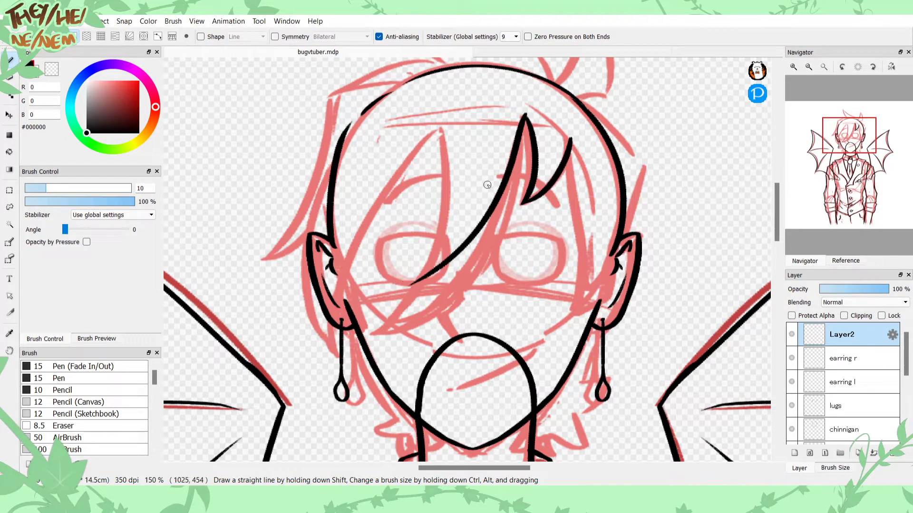
mouse_move(520, 115)
mouse_down()
mouse_move(409, 329)
mouse_move(421, 113)
mouse_up()
key(ctrl+z)
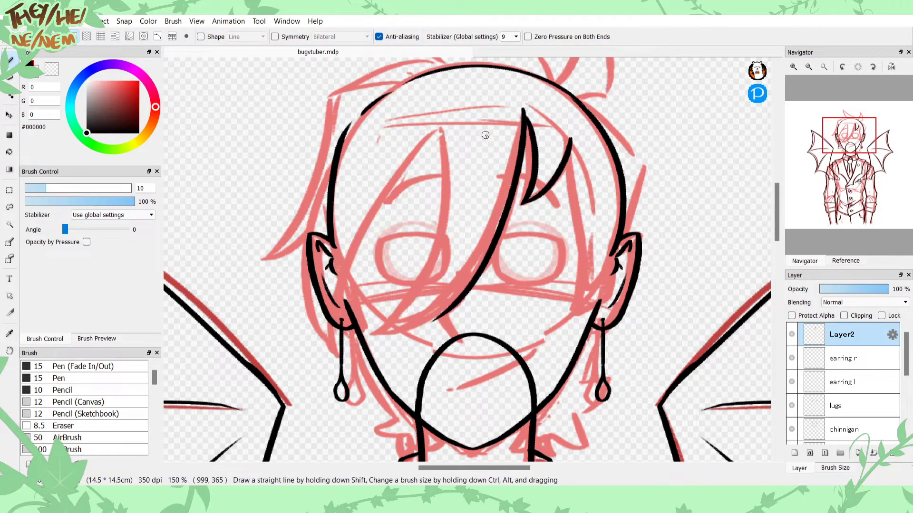
key(ctrl+z)
mouse_move(524, 118)
mouse_down()
mouse_move(480, 252)
mouse_move(387, 308)
mouse_up()
key(ctrl+z)
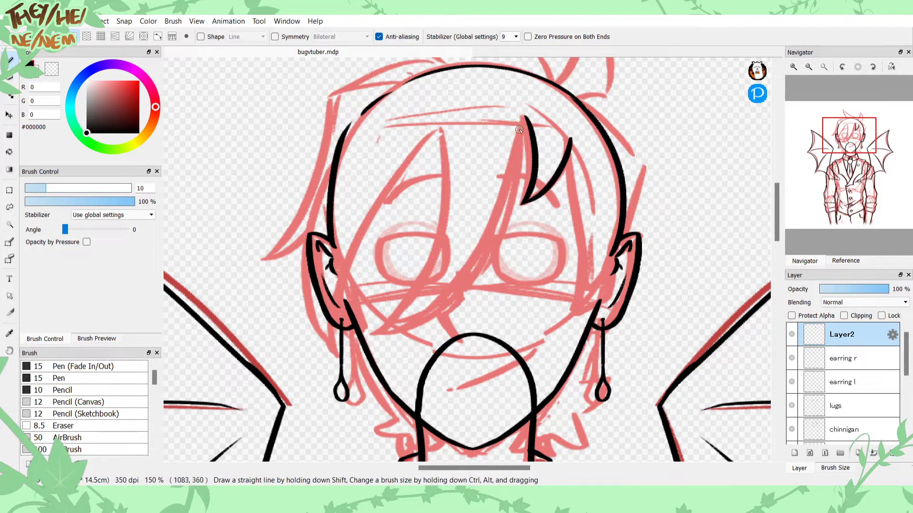
mouse_move(524, 118)
mouse_down()
mouse_move(402, 332)
mouse_move(441, 307)
mouse_move(378, 341)
mouse_move(442, 307)
mouse_move(407, 327)
mouse_move(371, 331)
mouse_move(443, 236)
mouse_move(444, 123)
mouse_move(425, 256)
mouse_move(361, 340)
mouse_up()
key(ctrl+z)
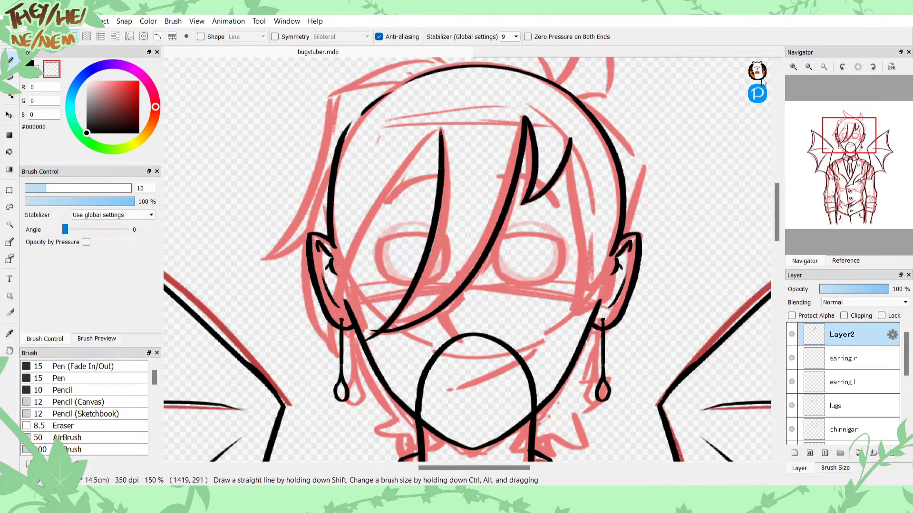
Step: Erase the overshooting line ends where the two long fringe strands meet, using the transparent colour, and switch back to black
click(793, 67)
click(792, 67)
drag(848, 137, 840, 147)
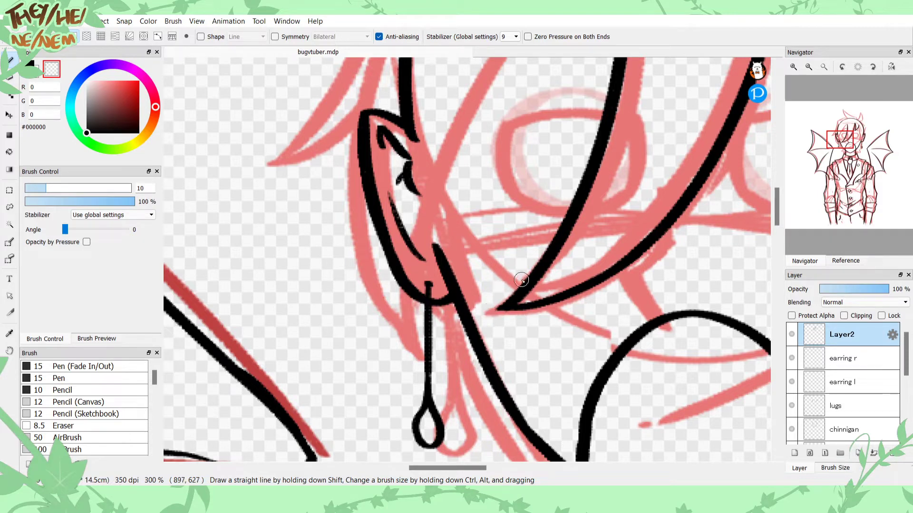
click(808, 67)
click(808, 67)
drag(844, 128, 841, 146)
click(30, 64)
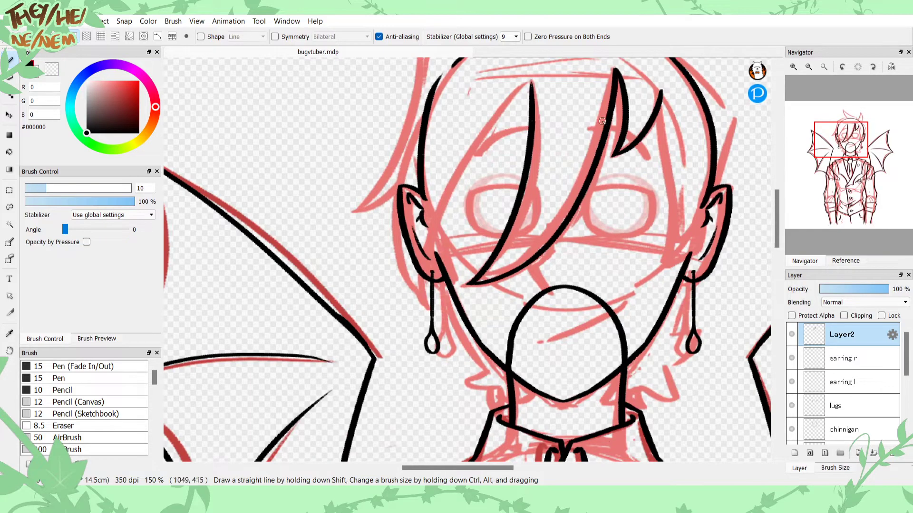
Step: Ink the outer edge of the left-hand fringe lock and the curved side lock that wraps around the left-hand ear
drag(840, 151, 839, 142)
mouse_move(545, 129)
mouse_down()
mouse_move(444, 294)
mouse_move(444, 321)
mouse_up()
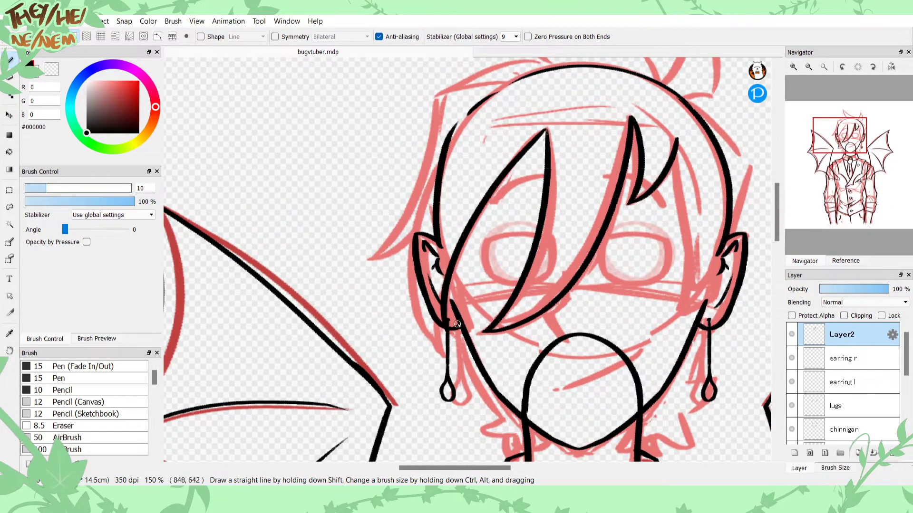
key(ctrl+z)
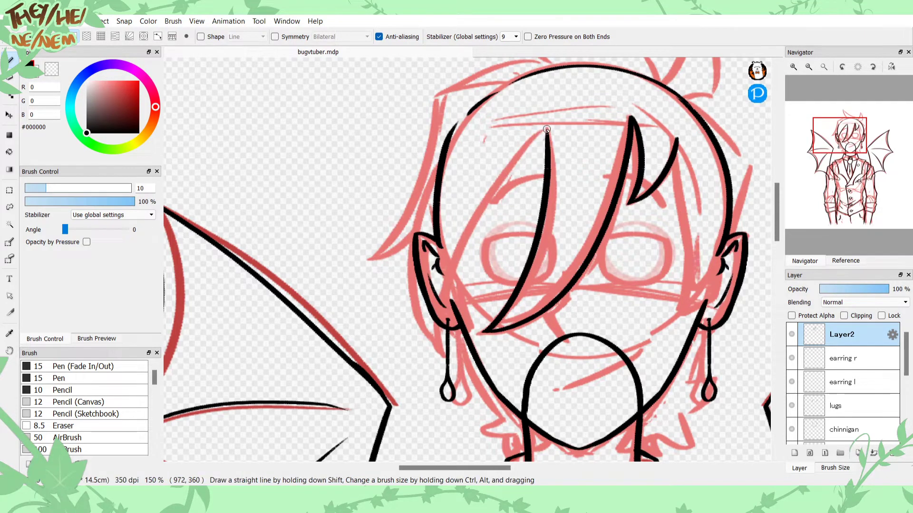
mouse_move(547, 131)
mouse_down()
mouse_move(439, 320)
mouse_move(444, 355)
mouse_up()
key(ctrl+z)
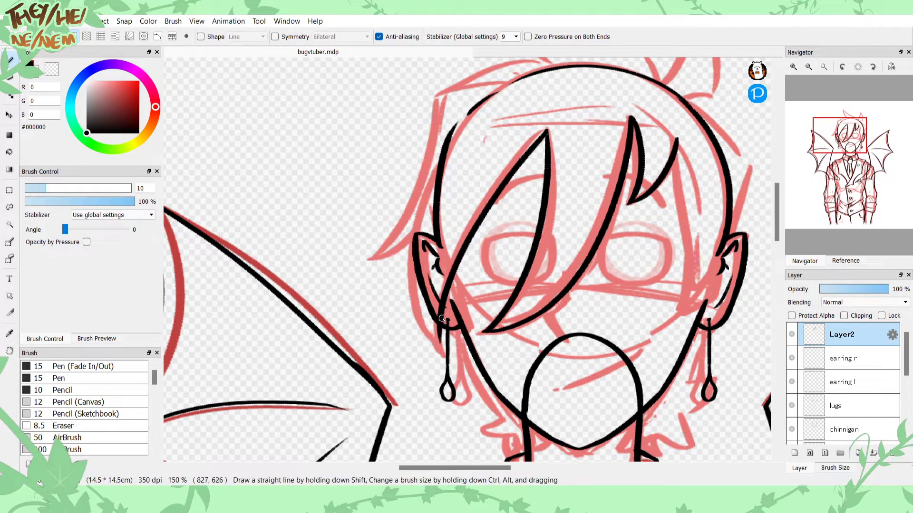
drag(443, 310, 445, 365)
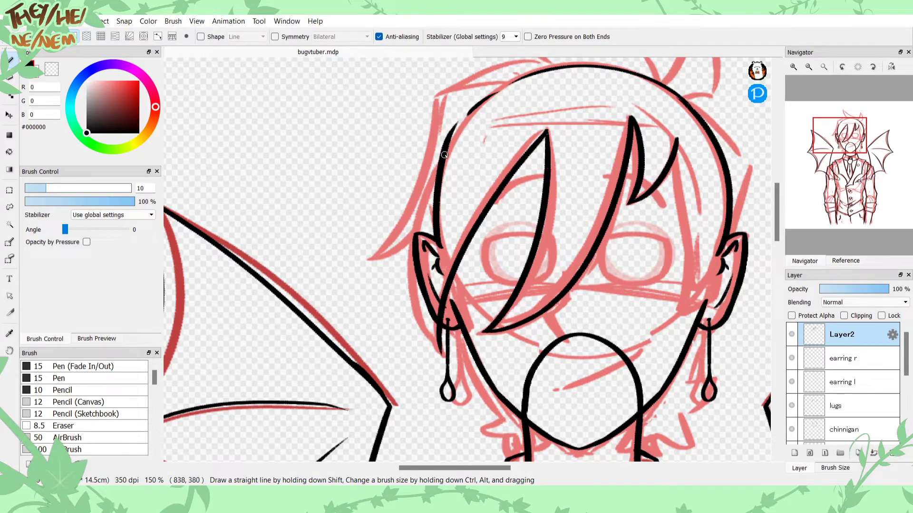
drag(428, 179, 423, 331)
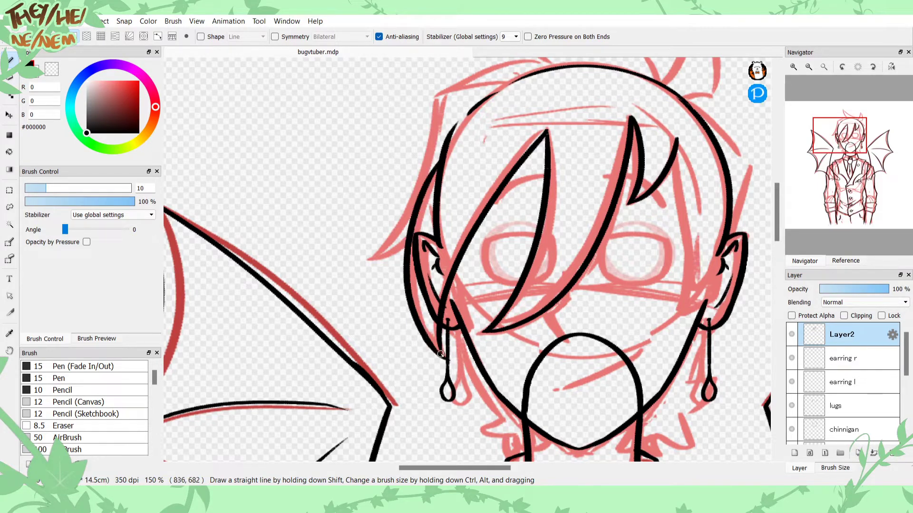
drag(447, 359, 441, 318)
Step: Tidy the lower tip of the side lock beside the left-hand earring by erasing excess ink with the transparent colour
click(51, 69)
click(795, 69)
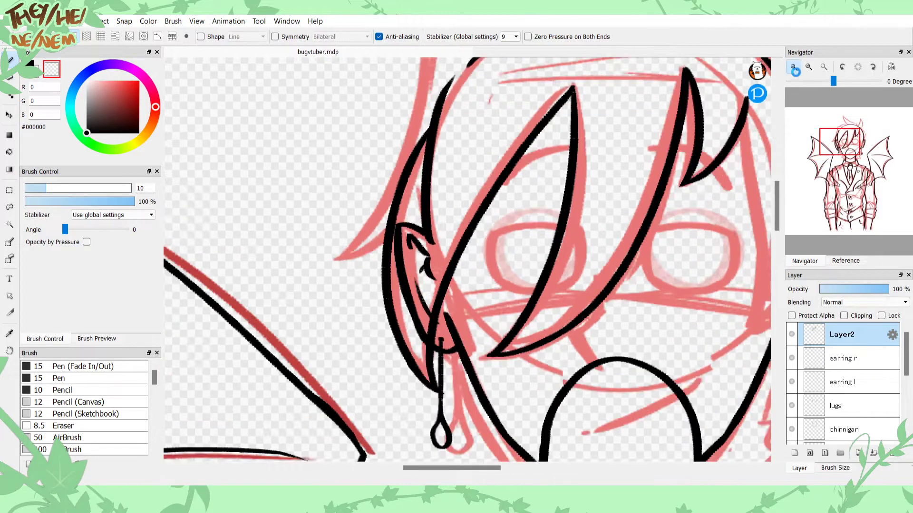
click(794, 69)
drag(851, 168, 844, 154)
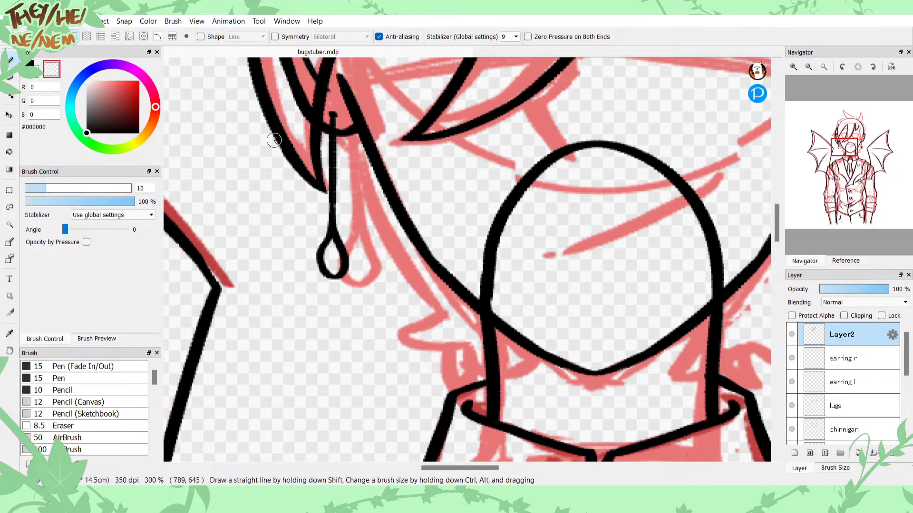
drag(844, 146, 841, 131)
click(809, 68)
click(809, 69)
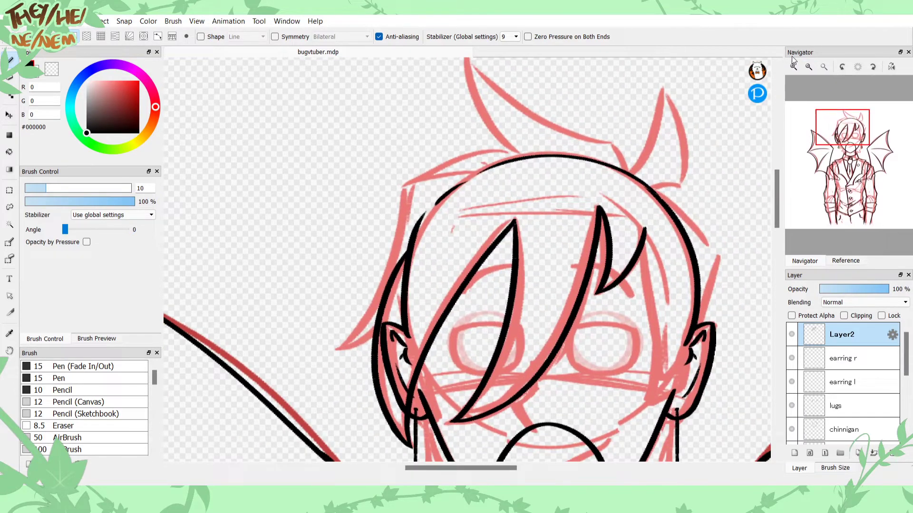
mouse_move(507, 154)
mouse_down()
mouse_move(411, 176)
mouse_move(386, 200)
mouse_move(334, 342)
mouse_up()
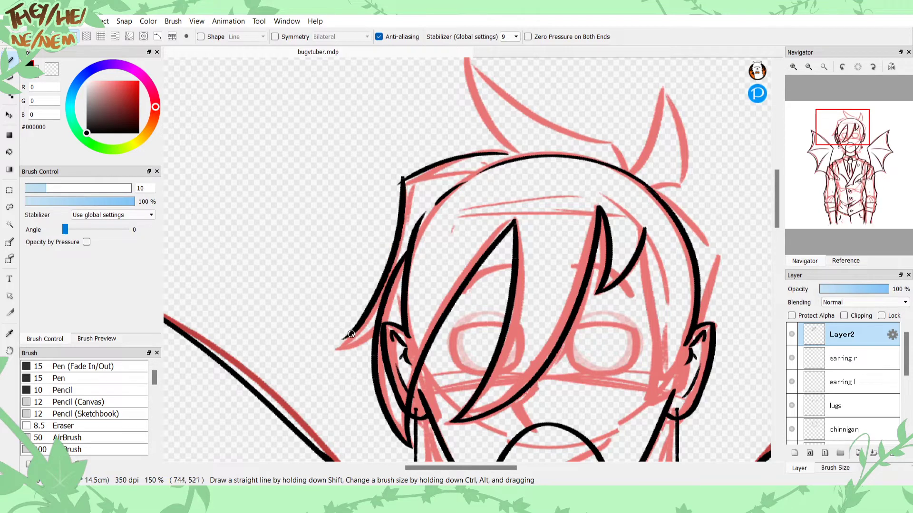
key(ctrl+z)
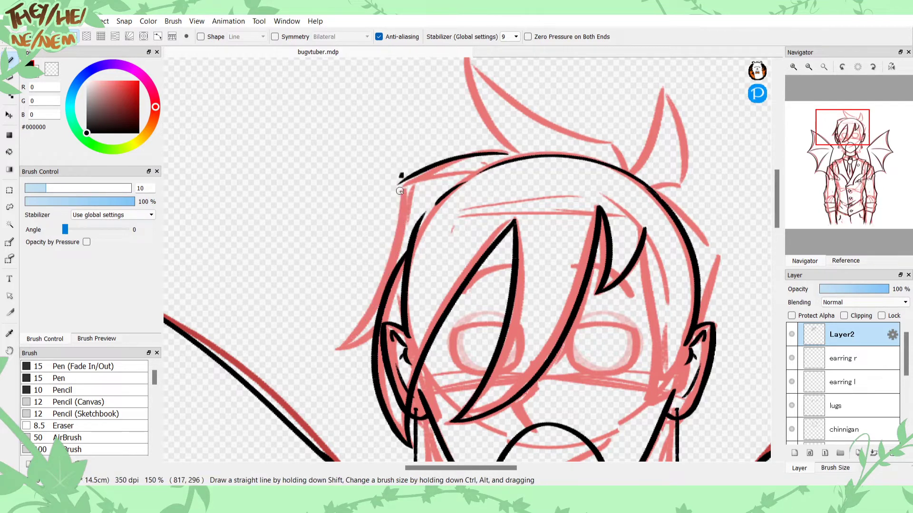
mouse_move(402, 177)
mouse_down()
mouse_move(336, 339)
mouse_move(321, 336)
mouse_up()
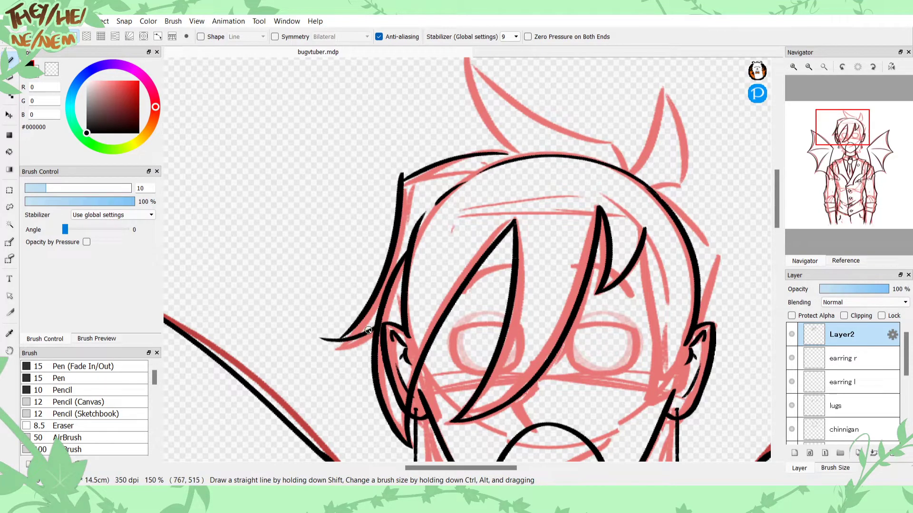
key(ctrl+z)
key(ctrl+z)
mouse_move(400, 174)
mouse_down()
mouse_move(338, 331)
mouse_move(345, 339)
mouse_move(325, 337)
mouse_up()
key(ctrl+z)
key(ctrl+z)
key(ctrl+z)
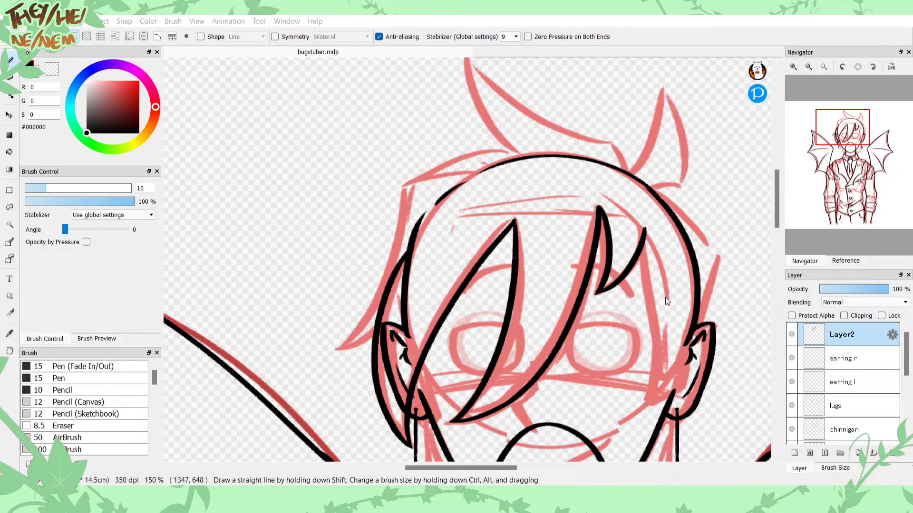
Step: Rename the hair layer as fringe and add a new layer between it and earring r
text(fringe)
key(Return)
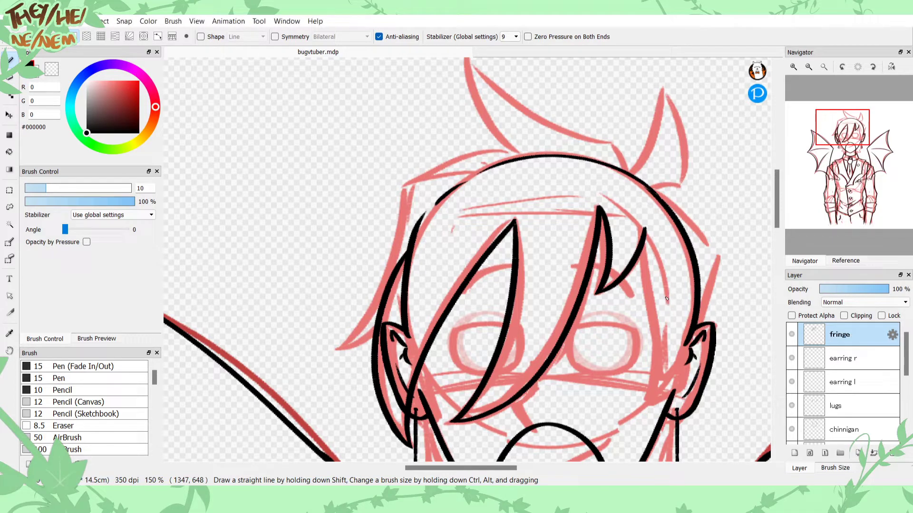
drag(848, 138, 849, 132)
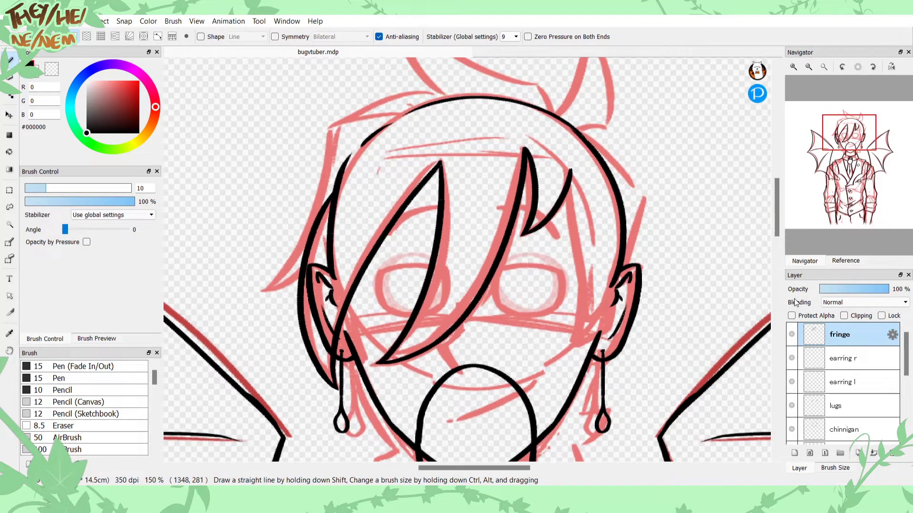
click(825, 361)
click(793, 453)
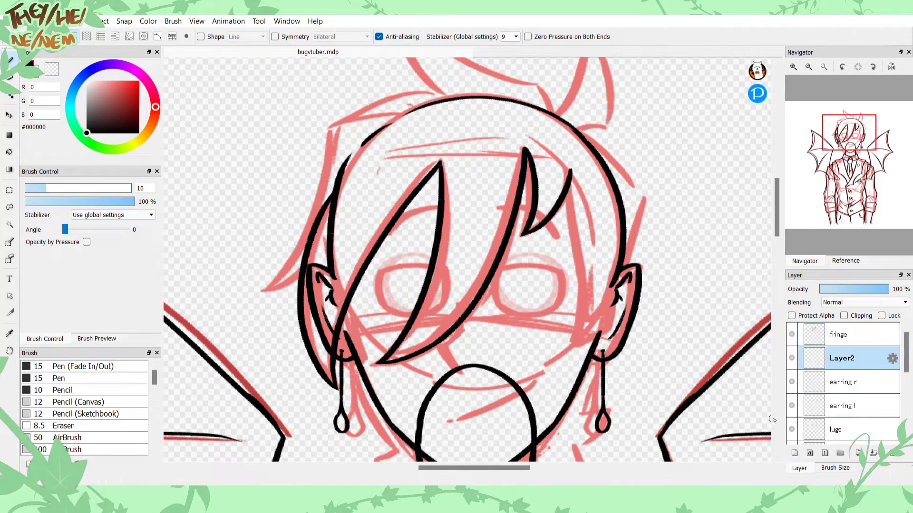
Step: Ink the pointed side lock running from the short fringe lock down to the cheek and back up to the right-hand ear
mouse_move(568, 202)
mouse_down()
mouse_move(570, 354)
mouse_move(611, 265)
mouse_up()
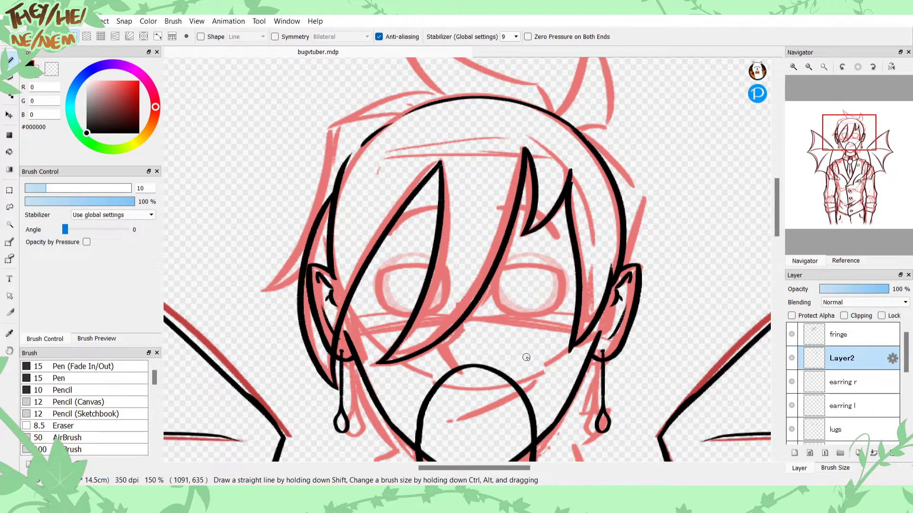
key(ctrl+z)
key(ctrl+z)
drag(570, 182, 565, 349)
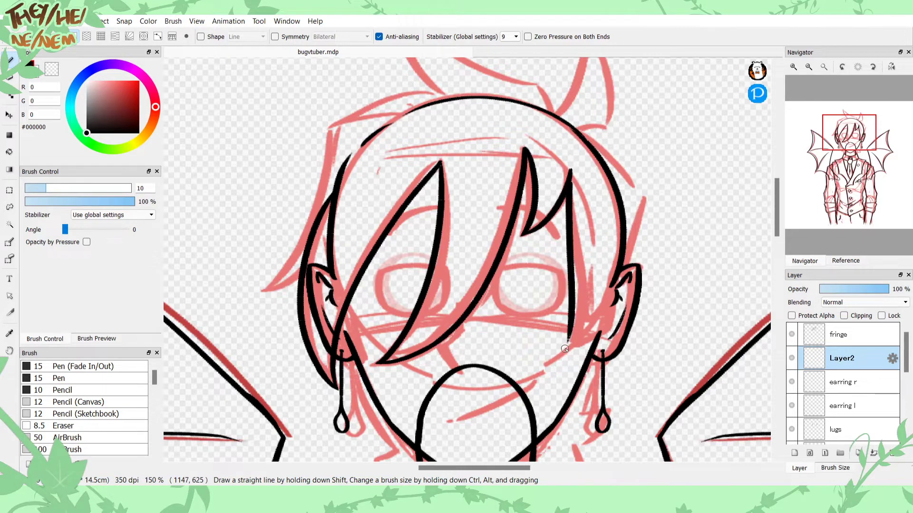
key(ctrl+z)
drag(568, 186, 589, 311)
key(ctrl+z)
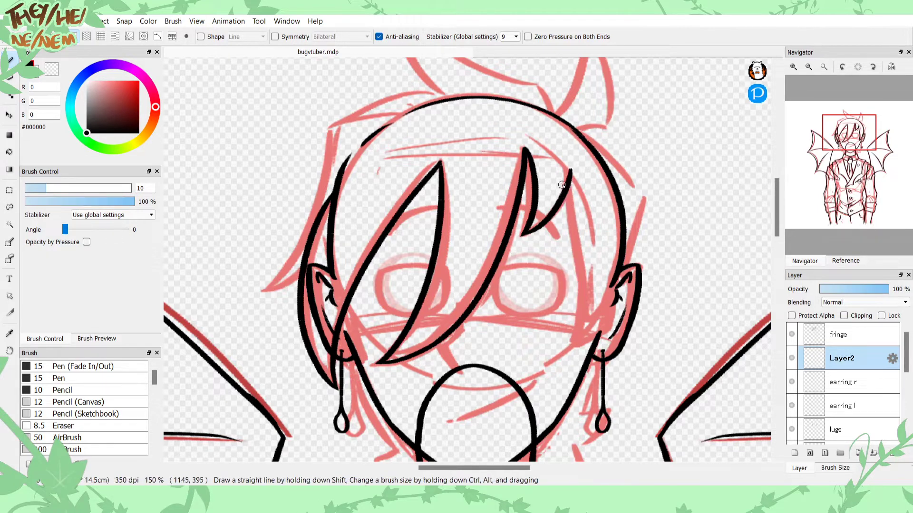
mouse_move(563, 185)
mouse_down()
mouse_move(594, 327)
mouse_move(602, 253)
mouse_up()
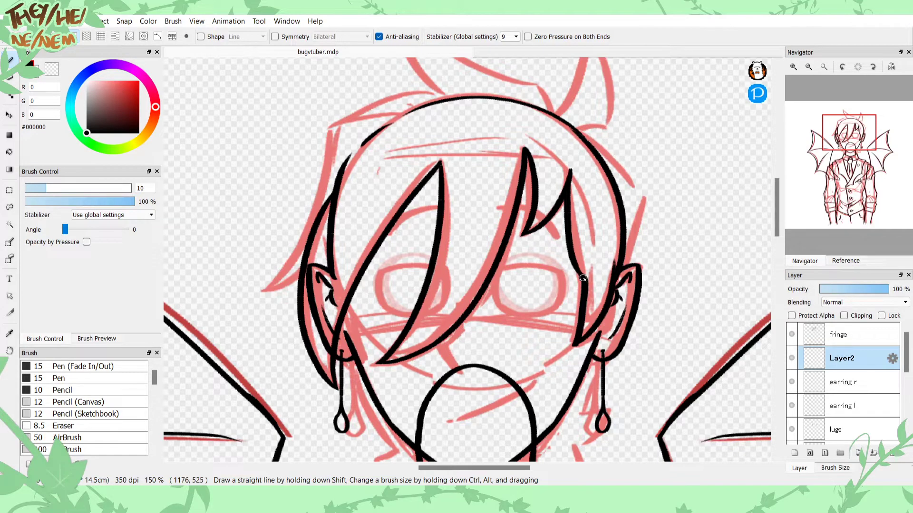
key(ctrl+z)
key(ctrl+z)
key(ctrl+z)
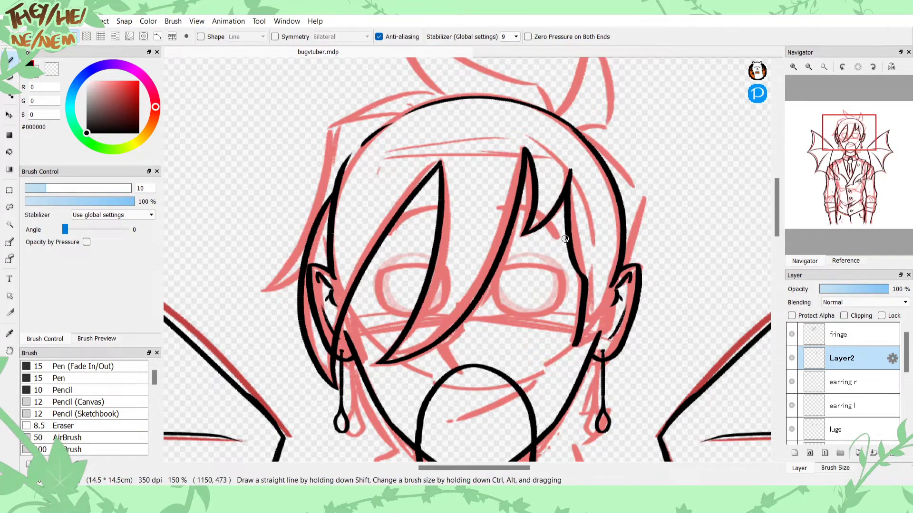
mouse_move(567, 181)
mouse_down()
mouse_move(573, 339)
mouse_move(613, 241)
mouse_up()
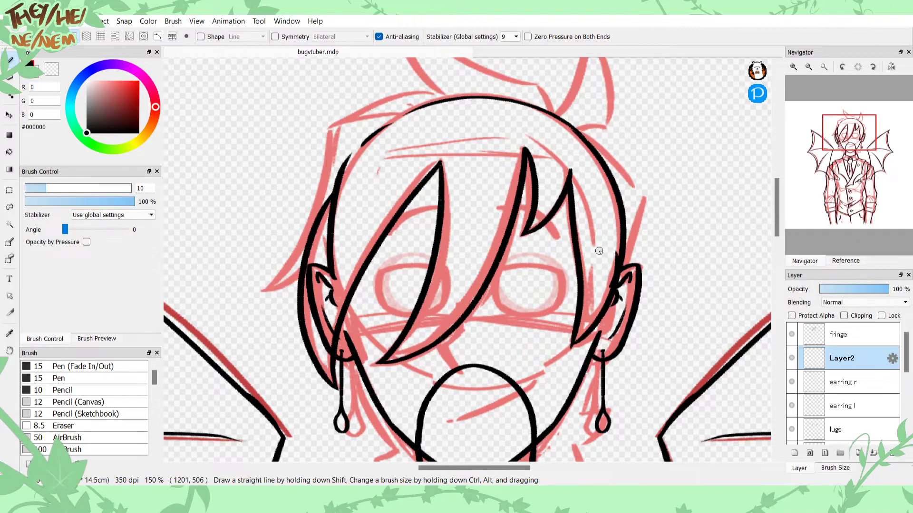
Step: Clean up the lower tip of the right-hand side lock with the transparent colour and rename its layer as sideburn
click(51, 69)
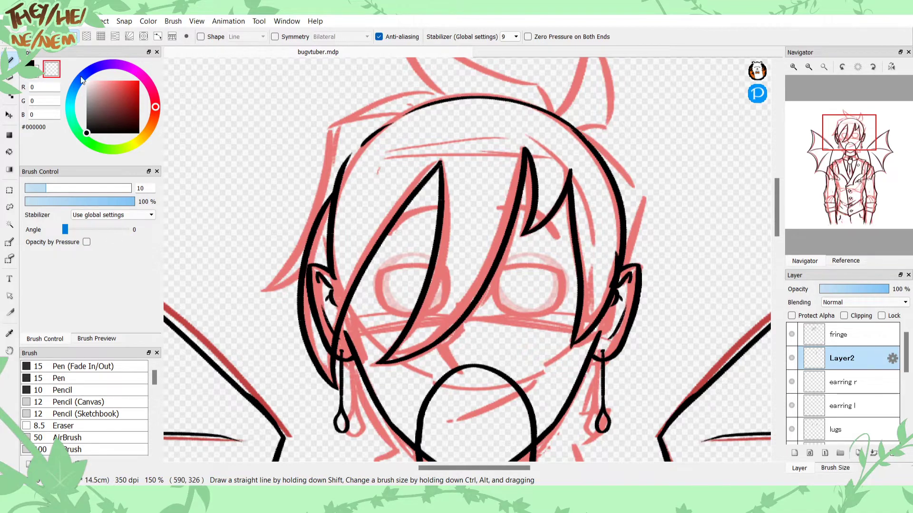
click(795, 65)
click(796, 66)
drag(855, 159, 852, 148)
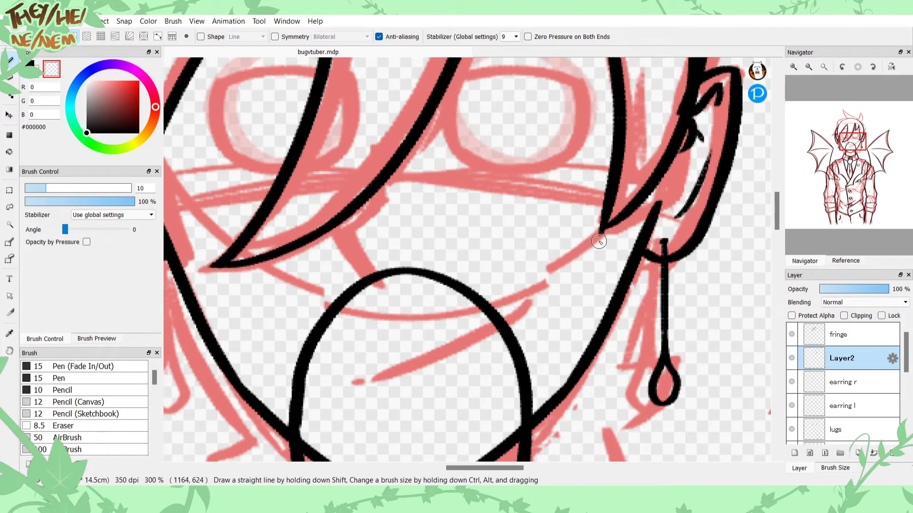
click(808, 66)
click(808, 66)
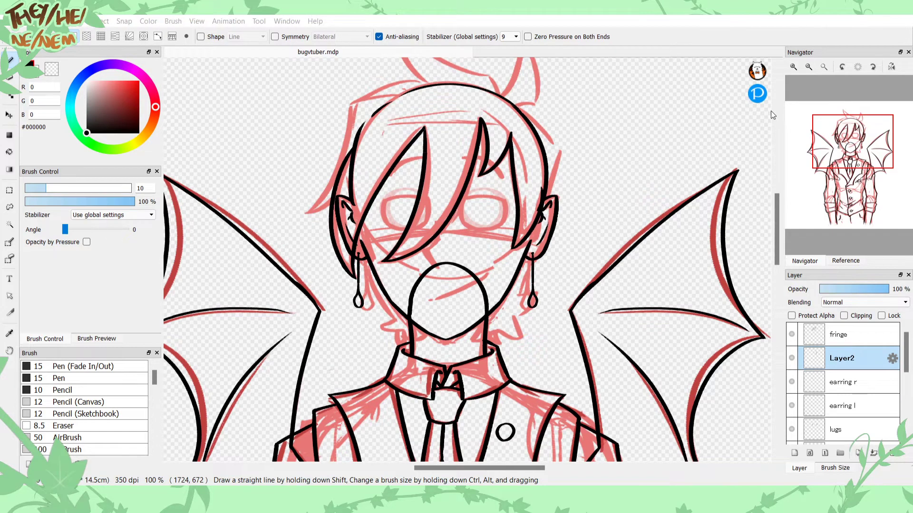
key(Return)
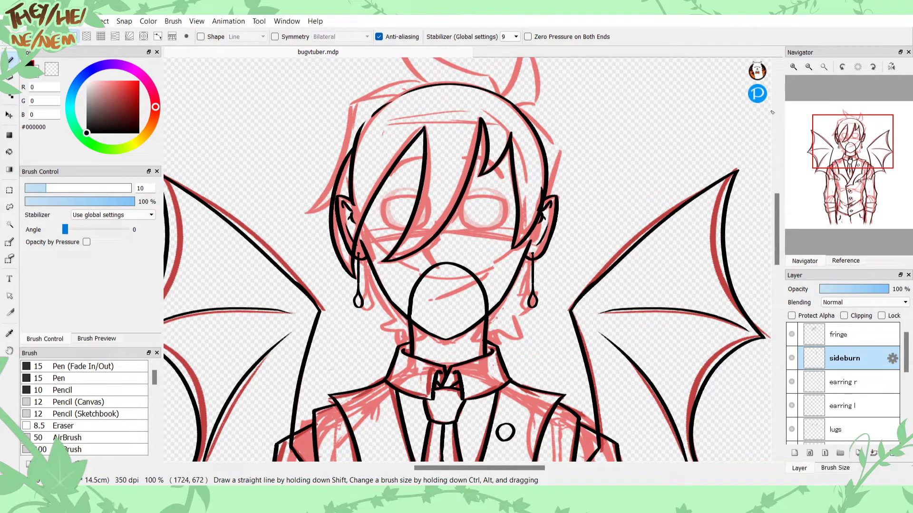
Step: Add a new layer and move it down the stack to directly beneath chinnigan
click(794, 453)
drag(851, 145, 854, 145)
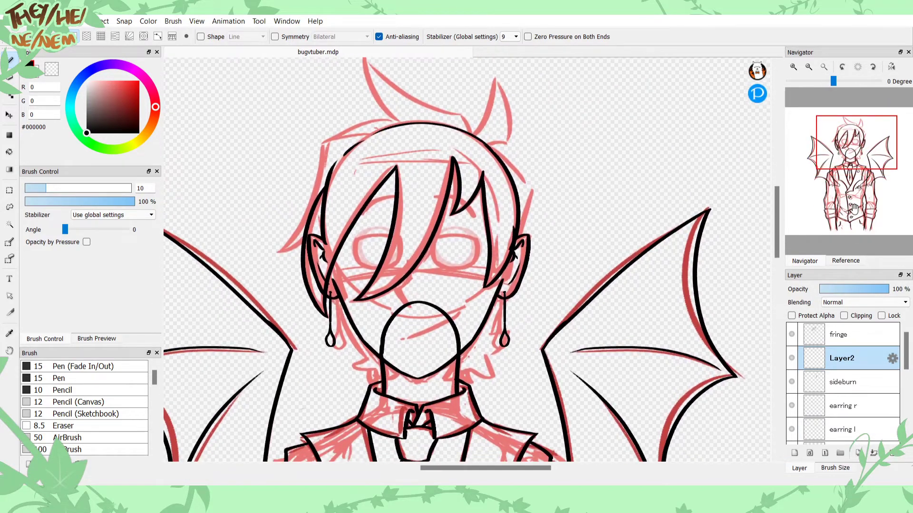
drag(838, 359, 838, 383)
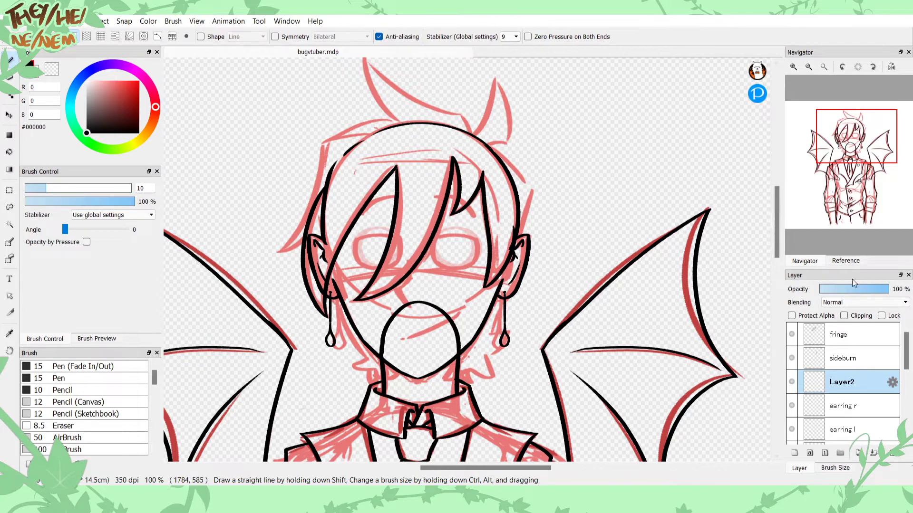
drag(835, 386, 818, 407)
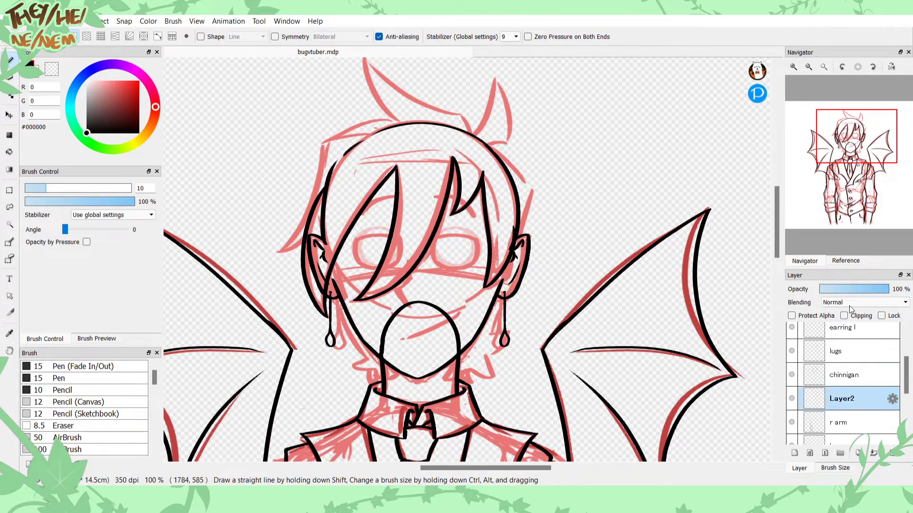
Step: Move the r arm and l arm layers below vest and reselect Layer2
click(793, 67)
click(858, 182)
drag(858, 182, 854, 167)
scroll(900, 385, down, 3)
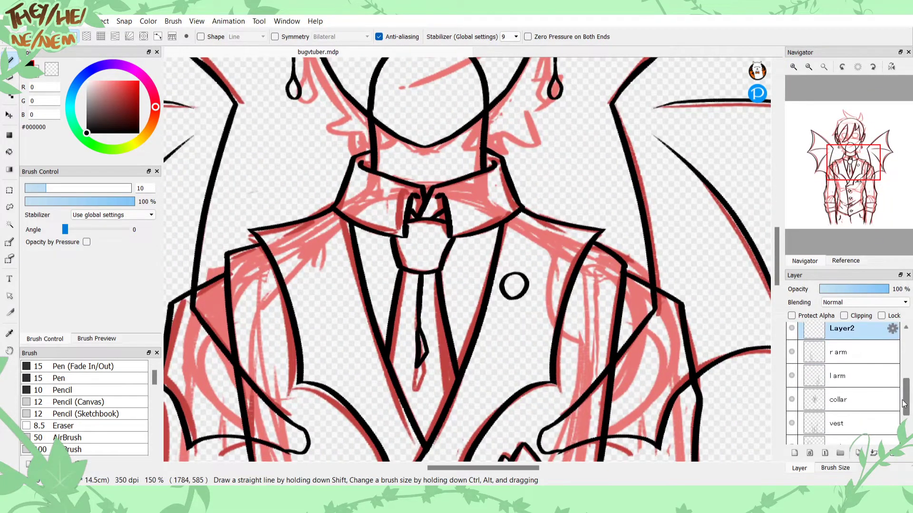
click(841, 369)
drag(816, 450, 824, 415)
scroll(849, 384, up, 4)
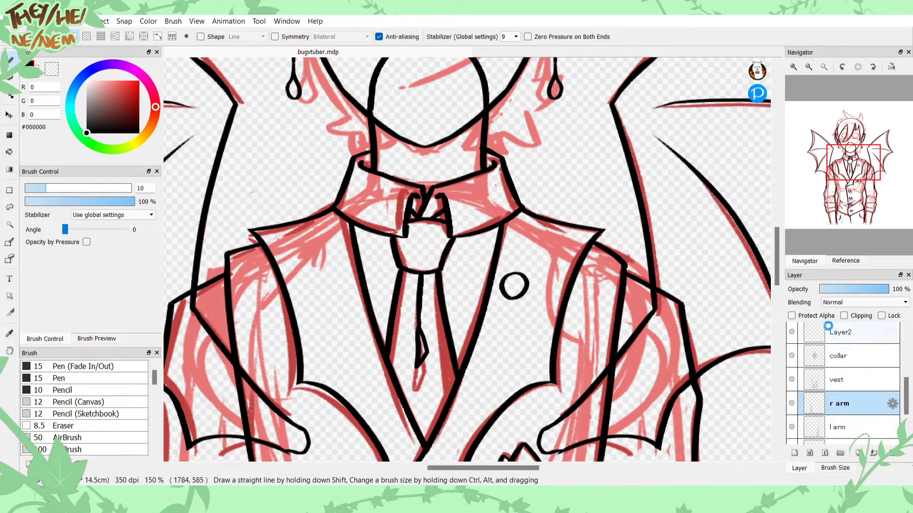
click(798, 335)
scroll(836, 371, up, 4)
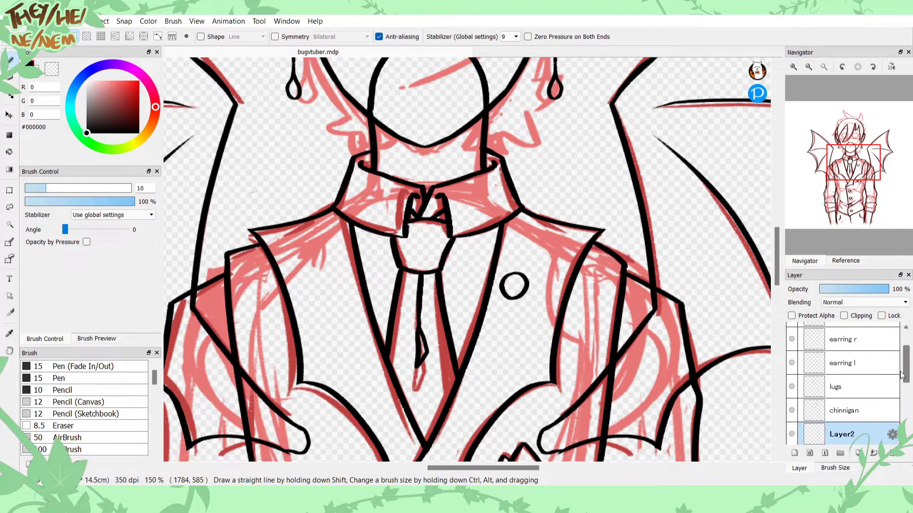
Step: Ink the angular back-hair edge from the right-hand side of the crown out to a corner and down to the ear
drag(827, 165, 850, 143)
mouse_move(583, 102)
mouse_down()
mouse_move(642, 149)
mouse_move(641, 199)
mouse_move(621, 243)
mouse_up()
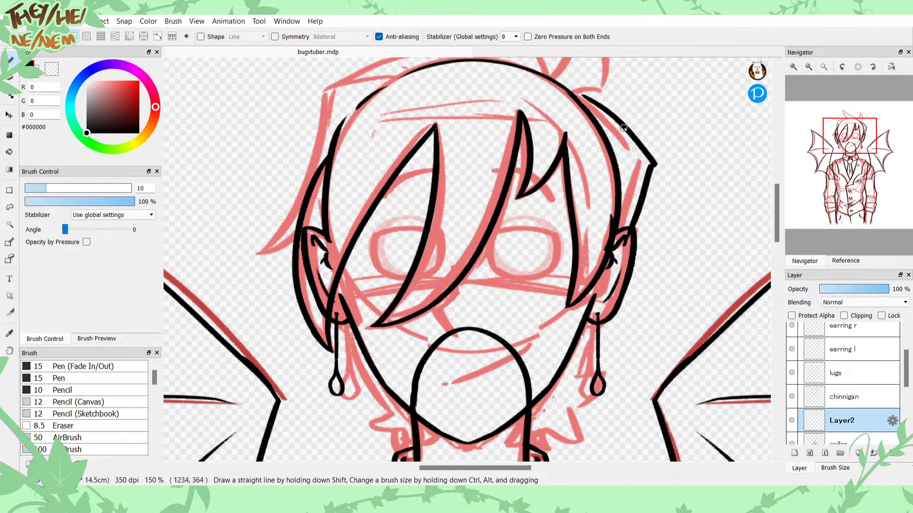
key(ctrl+z)
mouse_move(579, 97)
mouse_down()
mouse_move(634, 158)
mouse_move(625, 269)
mouse_up()
key(ctrl+z)
mouse_move(627, 146)
mouse_down()
mouse_move(640, 166)
mouse_move(621, 253)
mouse_up()
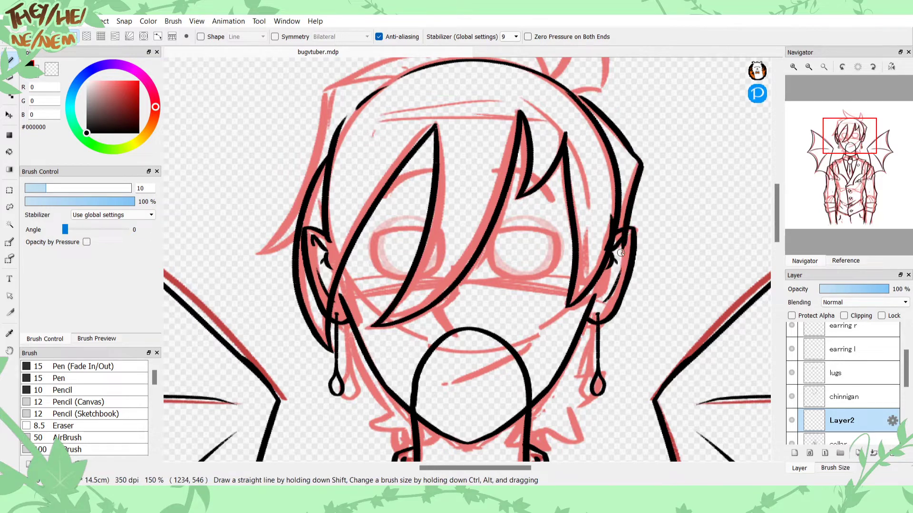
key(ctrl+z)
key(ctrl+z)
mouse_move(575, 92)
mouse_down()
mouse_move(634, 150)
mouse_move(571, 102)
mouse_up()
key(ctrl+z)
drag(642, 154, 620, 240)
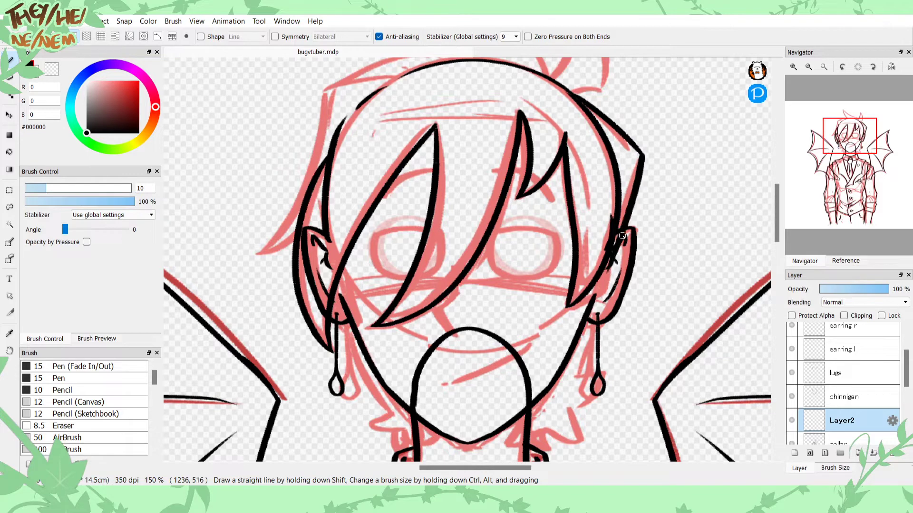
key(ctrl+z)
drag(639, 156, 623, 276)
key(ctrl+z)
drag(643, 153, 623, 230)
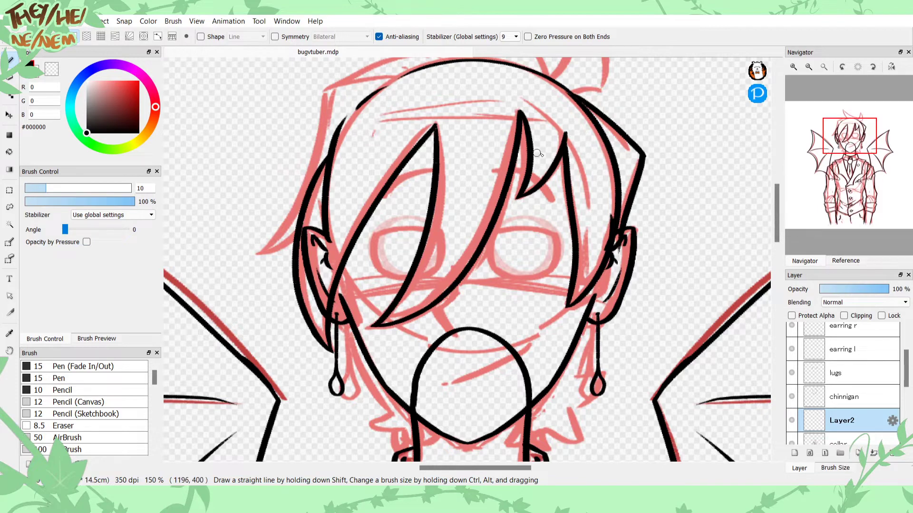
Step: Ink the jagged nape hair beneath the right-hand ear, running behind the earring down to the collar
mouse_move(848, 143)
mouse_down()
mouse_move(847, 161)
mouse_move(847, 152)
mouse_up()
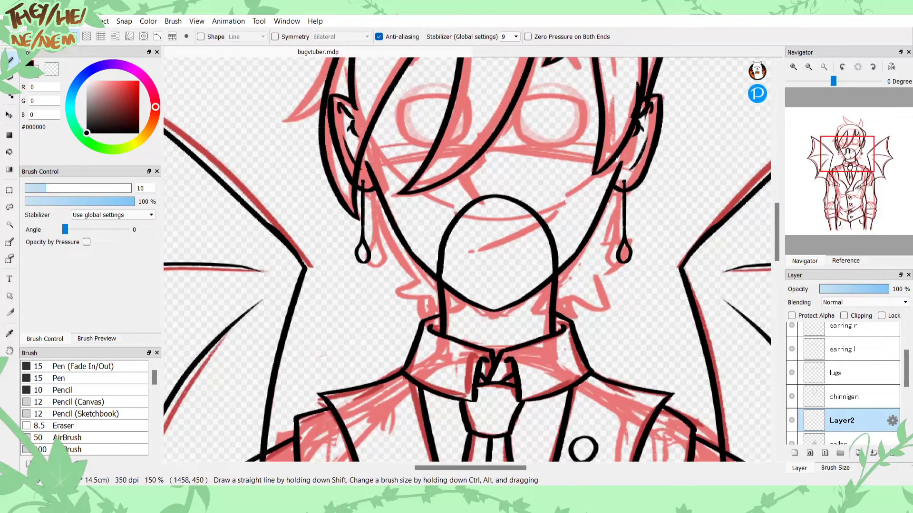
mouse_move(625, 189)
mouse_down()
mouse_move(602, 265)
mouse_move(630, 239)
mouse_move(619, 262)
mouse_move(588, 278)
mouse_move(608, 303)
mouse_move(568, 297)
mouse_move(560, 305)
mouse_move(571, 279)
mouse_move(570, 320)
mouse_up()
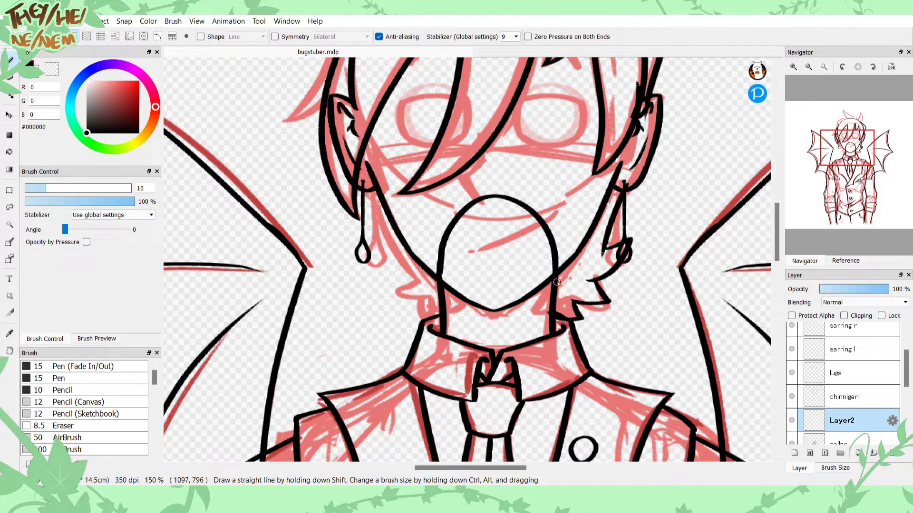
mouse_move(572, 267)
mouse_down()
mouse_move(549, 242)
mouse_move(555, 286)
mouse_move(533, 308)
mouse_up()
drag(533, 308, 560, 298)
Step: Try to ink the jagged nape hair beneath the left-hand ear with inner strands reaching across the neck
drag(372, 194, 407, 278)
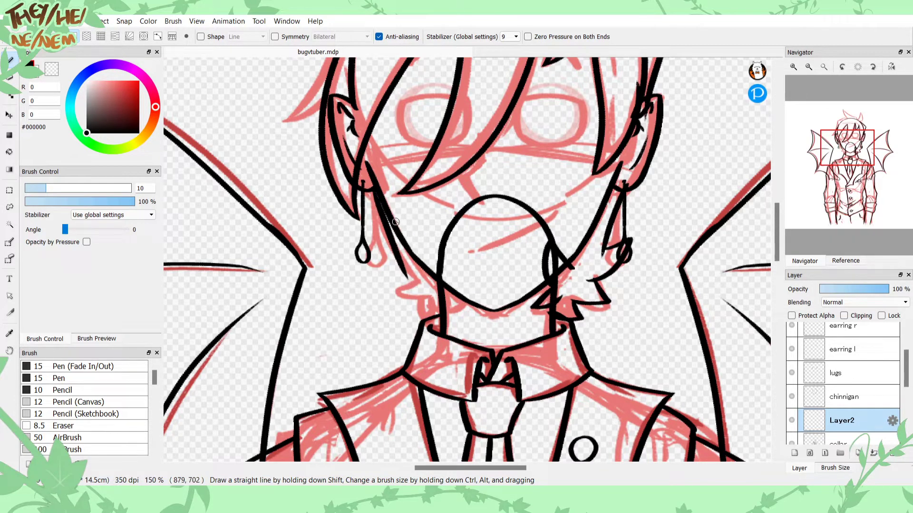
key(ctrl+z)
mouse_move(370, 193)
mouse_down()
mouse_move(416, 287)
mouse_move(407, 276)
mouse_move(382, 287)
mouse_move(420, 296)
mouse_move(415, 327)
mouse_up()
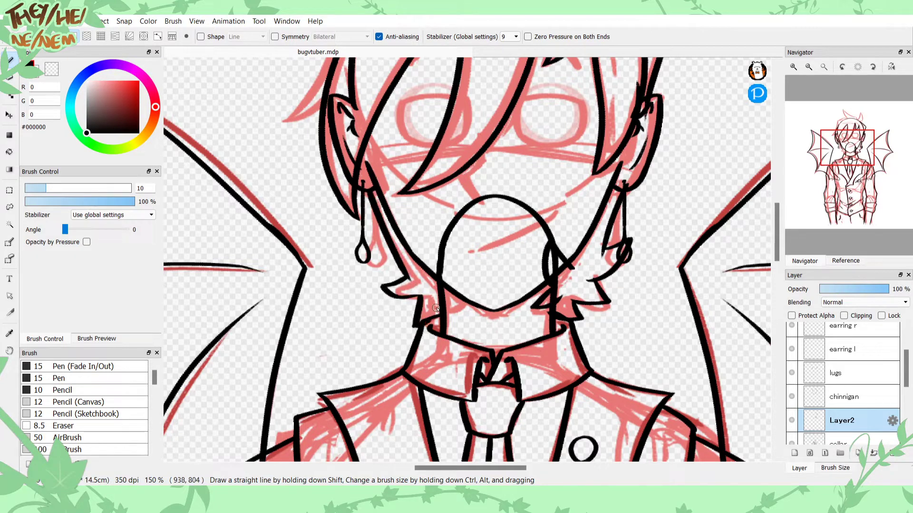
key(ctrl+z)
mouse_move(418, 291)
mouse_down()
mouse_move(407, 324)
mouse_move(434, 321)
mouse_up()
mouse_move(416, 272)
mouse_down()
mouse_move(450, 276)
mouse_move(419, 294)
mouse_up()
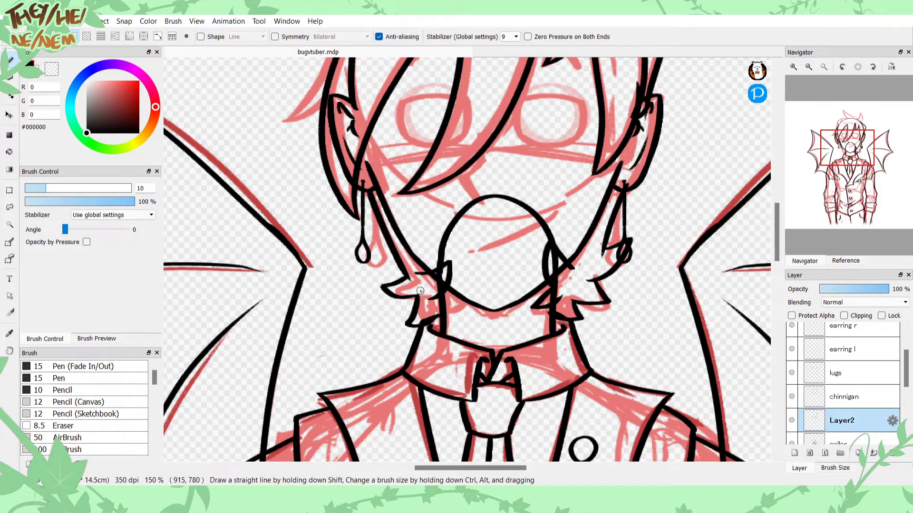
key(ctrl+z)
key(ctrl+z)
key(ctrl+z)
key(ctrl+z)
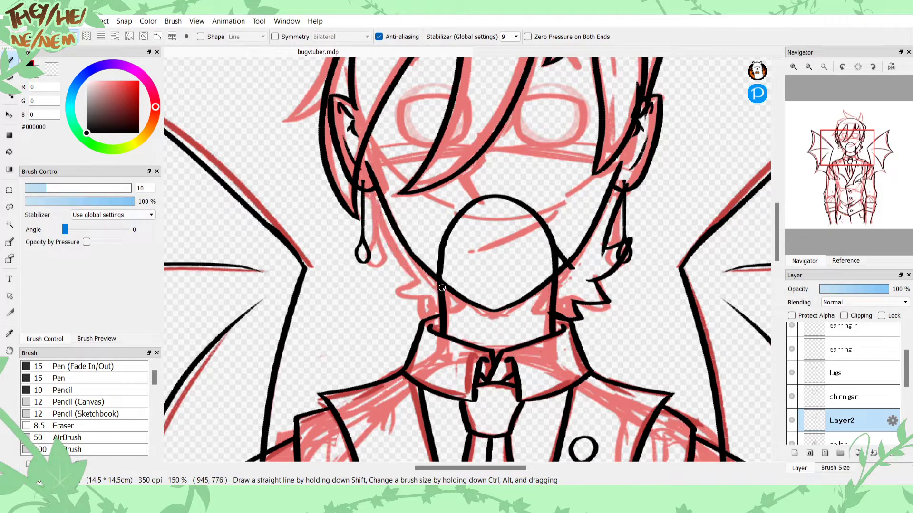
key(ctrl+z)
Step: Ink the jagged nape hair from the left-hand earlobe along the jaw down to the collar
mouse_move(365, 189)
mouse_down()
mouse_move(418, 292)
mouse_move(395, 290)
mouse_move(429, 299)
mouse_up()
key(ctrl+z)
key(ctrl+z)
drag(370, 191, 412, 291)
key(ctrl+z)
drag(366, 188, 413, 279)
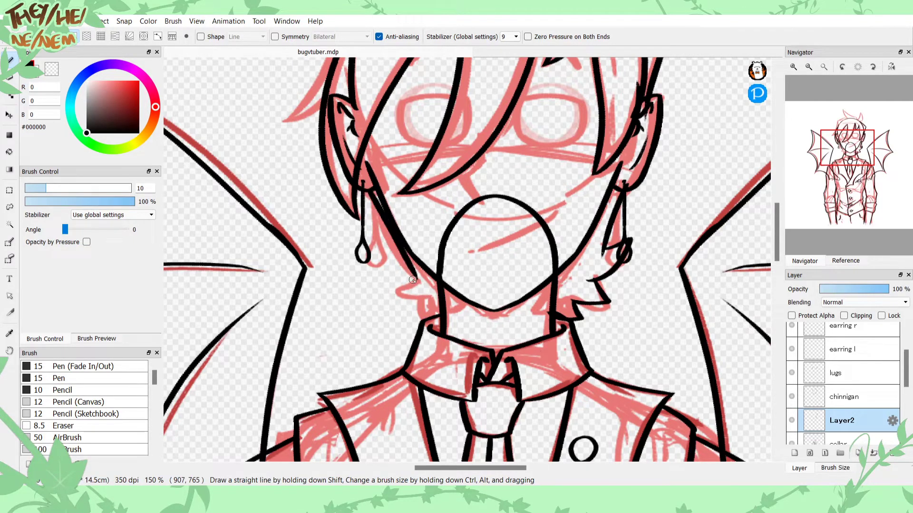
key(ctrl+z)
drag(365, 187, 407, 281)
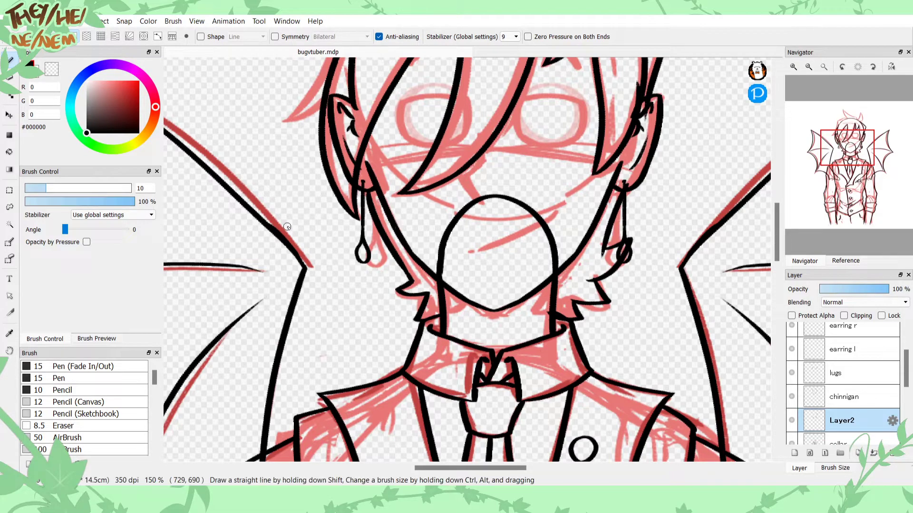
Step: Add a new layer directly above Layer2 and keep the canvas rotation at 0 degrees
scroll(832, 145, up, 3)
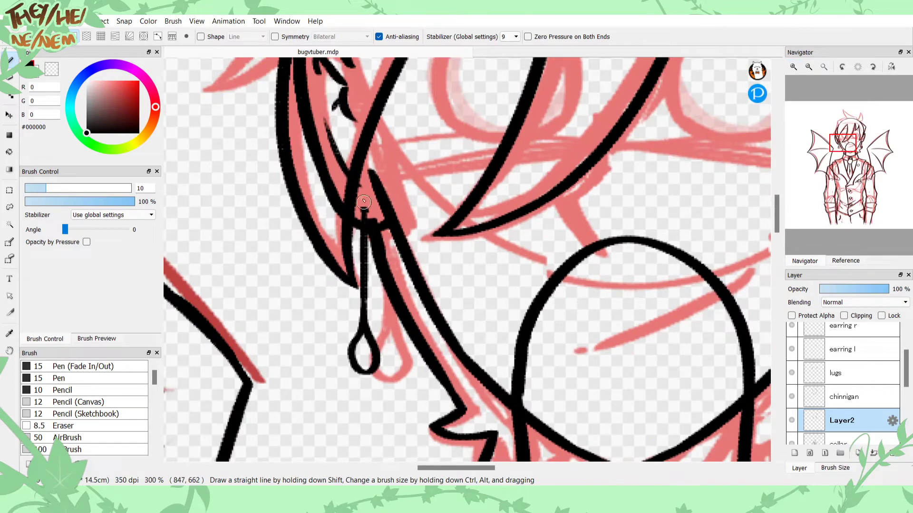
drag(857, 161, 856, 143)
click(809, 67)
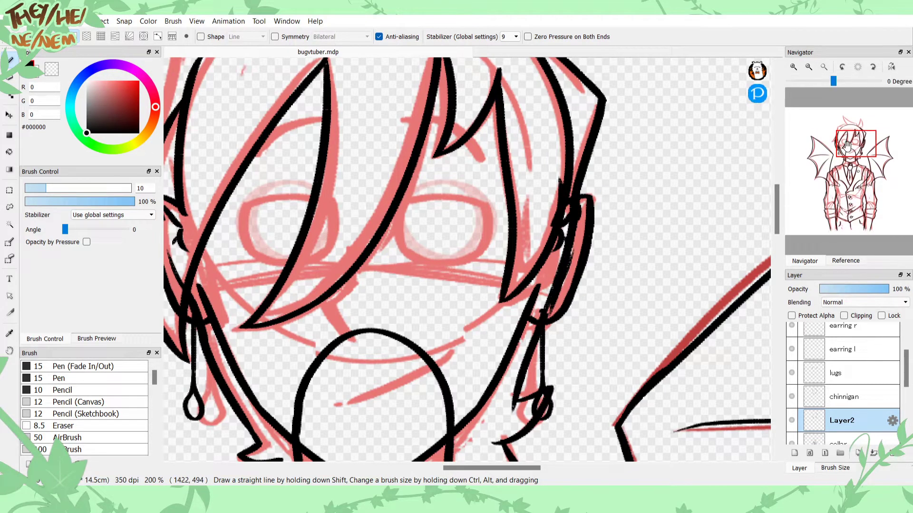
click(808, 67)
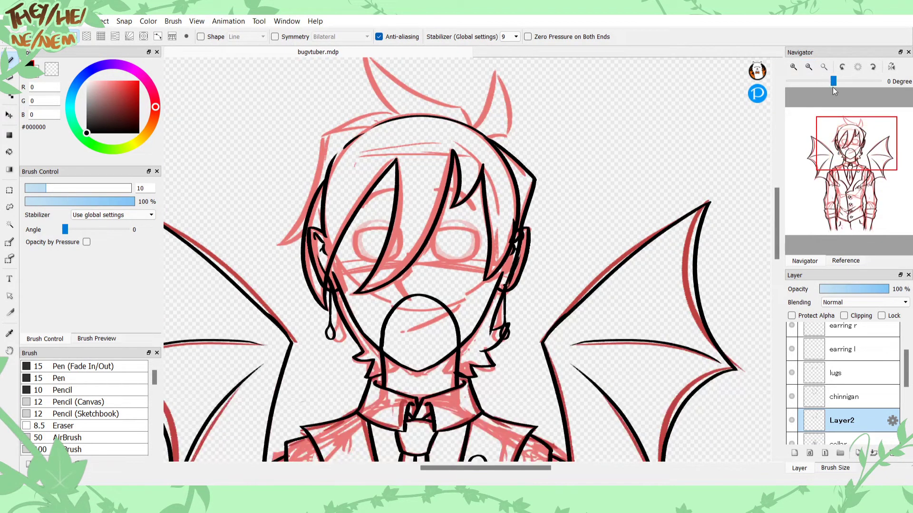
drag(872, 150, 850, 142)
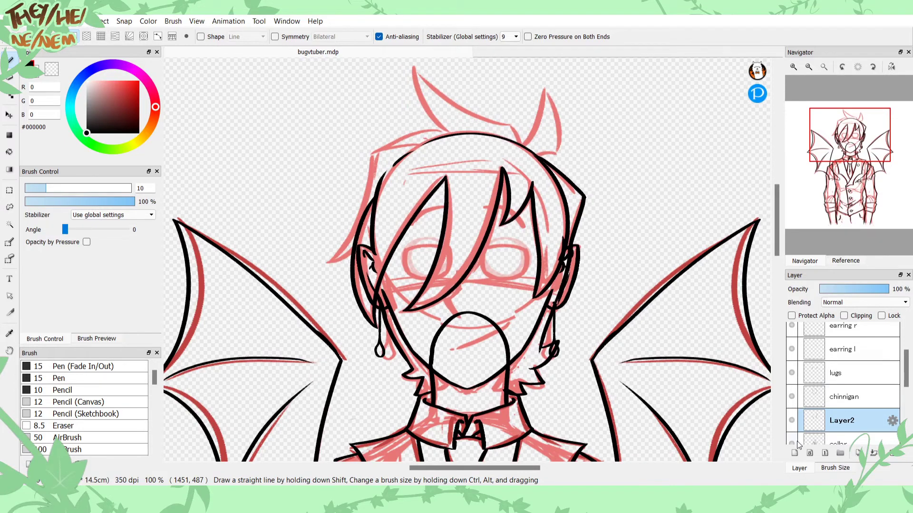
click(794, 451)
click(801, 81)
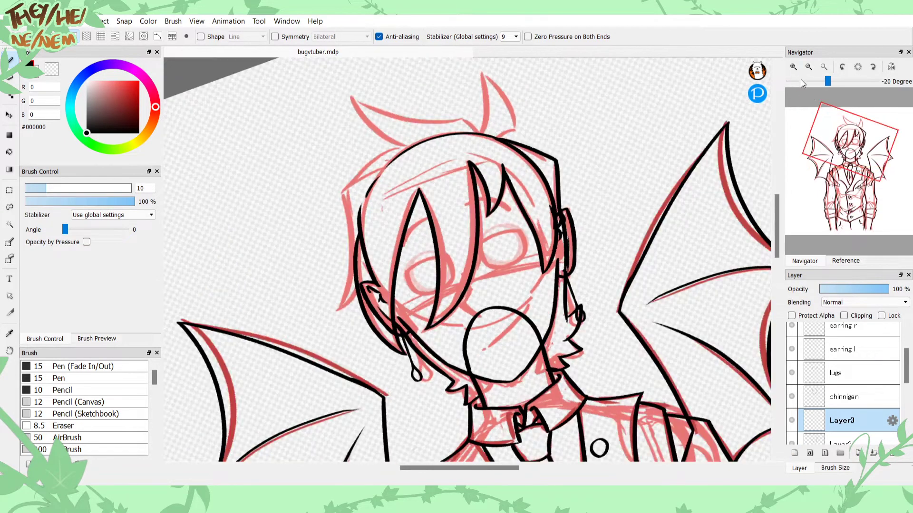
click(858, 69)
Step: Ink the outer curved edge of the right-hand hair tuft on top of the head
click(794, 68)
drag(848, 140, 850, 128)
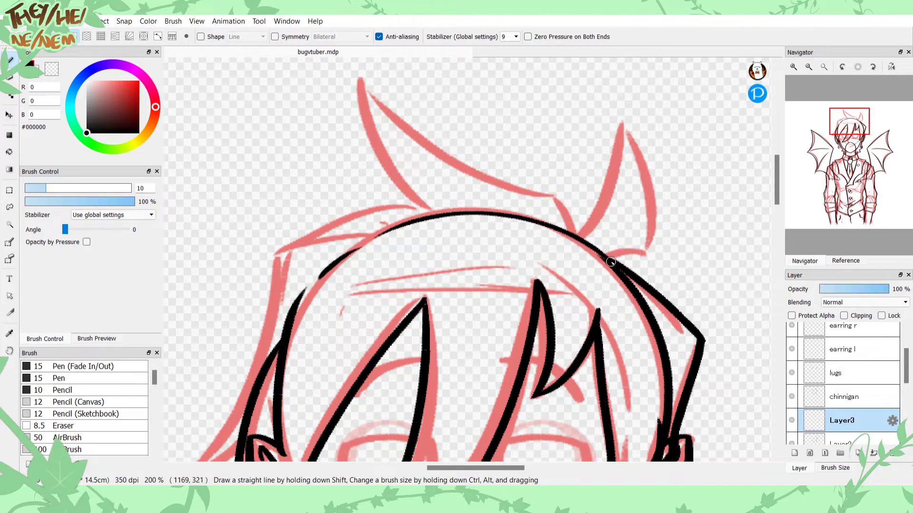
mouse_move(610, 262)
mouse_down()
mouse_move(646, 239)
mouse_move(578, 104)
mouse_up()
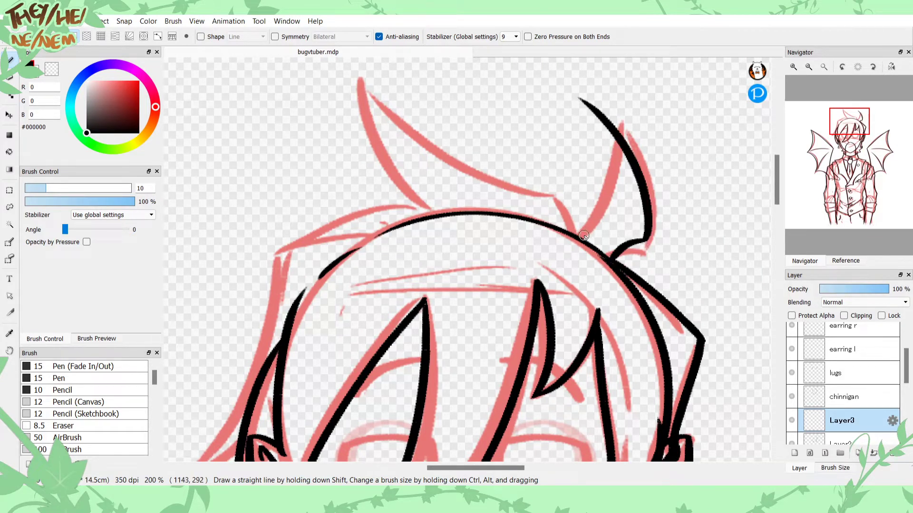
Step: Try to ink the right-hand tuft's inner edge with a longer pointed tip and trim it with the transparent colour
mouse_move(583, 235)
mouse_down()
mouse_move(562, 71)
mouse_move(568, 91)
mouse_move(545, 74)
mouse_up()
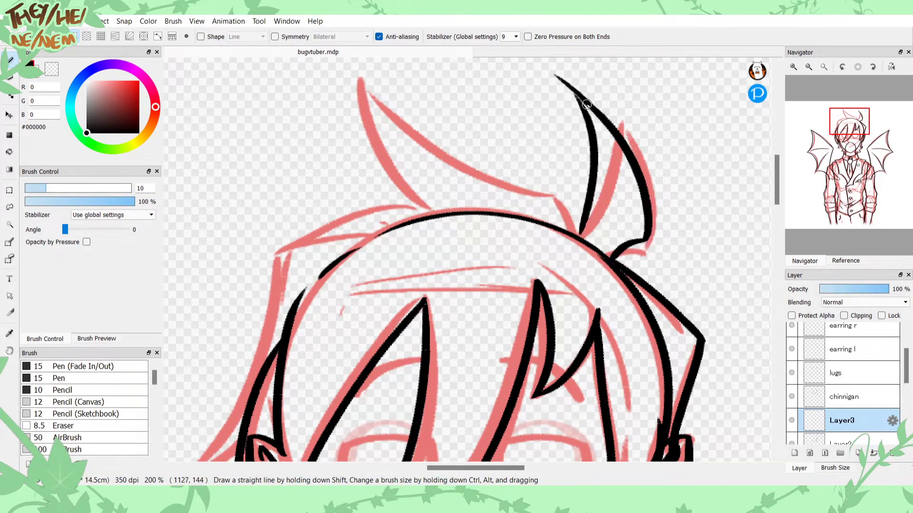
mouse_move(599, 114)
mouse_down()
mouse_move(550, 77)
mouse_move(592, 151)
mouse_up()
drag(574, 96, 592, 136)
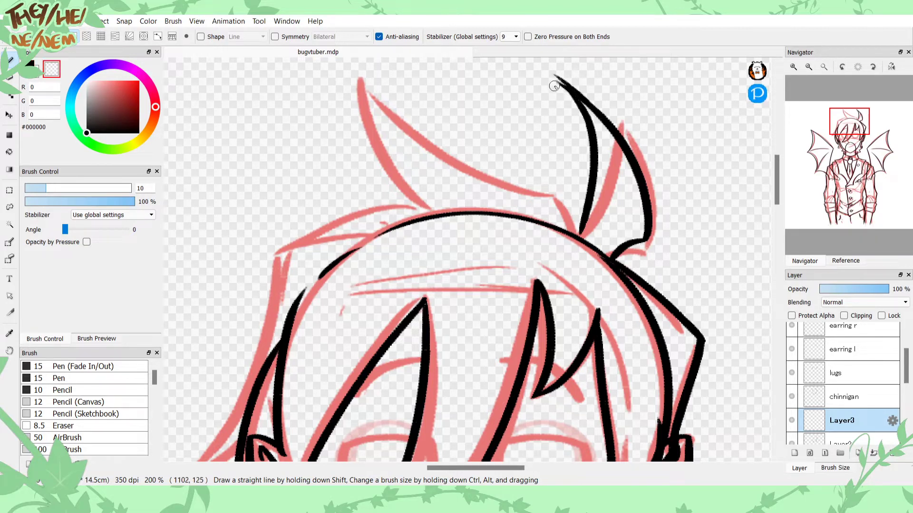
mouse_move(549, 83)
mouse_down()
mouse_move(577, 124)
mouse_move(576, 115)
mouse_up()
drag(554, 75, 590, 142)
key(ctrl+z)
drag(551, 73, 587, 139)
key(ctrl+z)
key(ctrl+z)
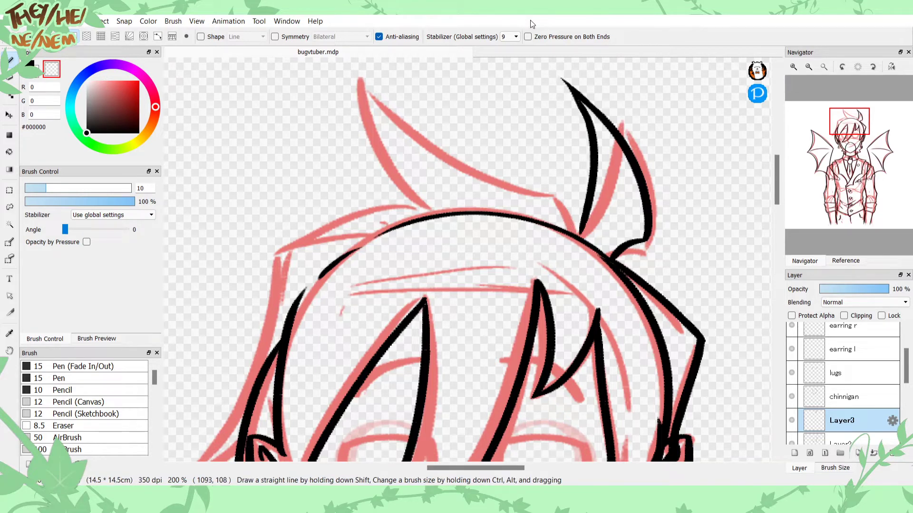
key(ctrl+z)
key(ctrl+z)
key(ctrl+z)
key(ctrl+z)
key(ctrl+z)
key(ctrl+z)
key(ctrl+z)
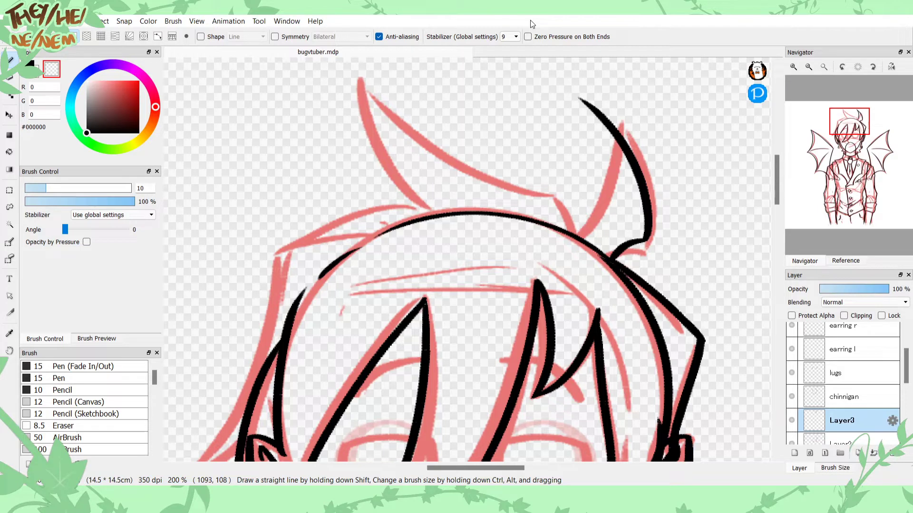
Step: Ink the inner edge of the right-hand tuft in black from the crown up to the tip of its outer curve
click(31, 65)
mouse_move(588, 235)
mouse_down()
mouse_move(592, 120)
mouse_move(576, 90)
mouse_up()
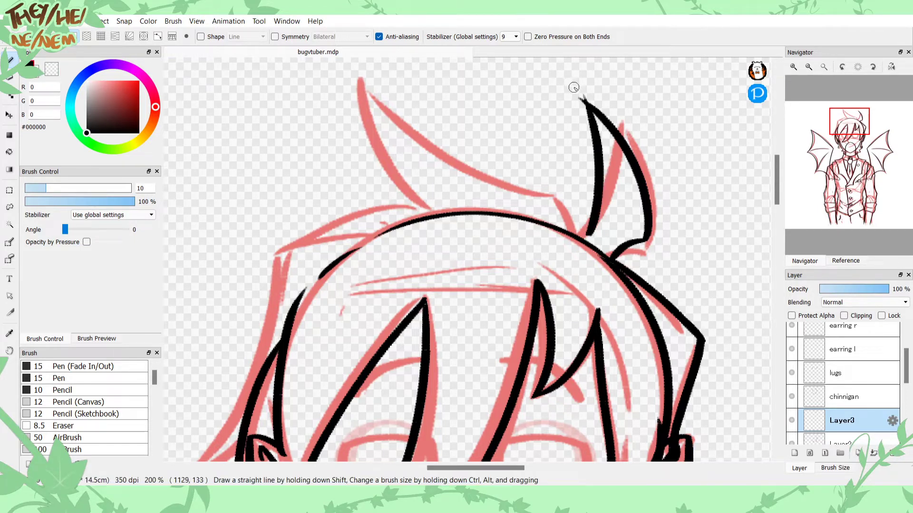
key(x)
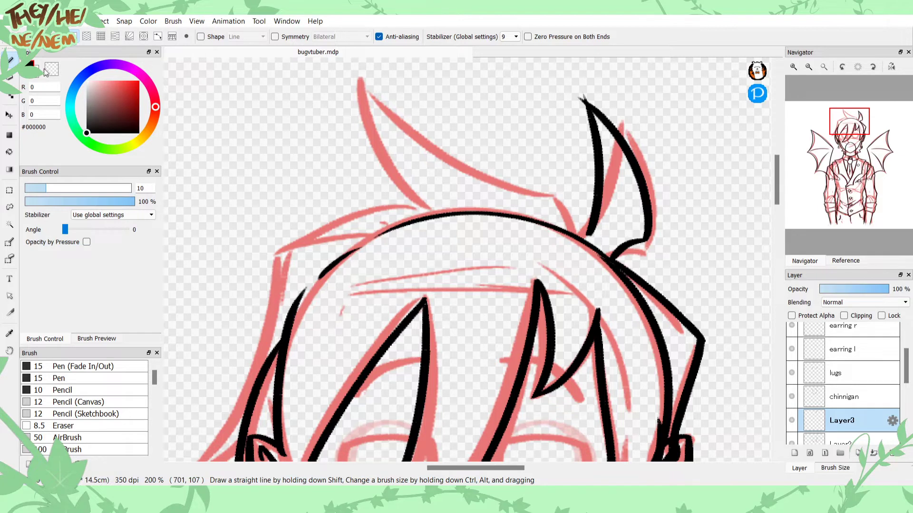
Step: Trim the stray ends at the right-hand tuft's pointed tip with the transparent colour and rename the layer as hair spike
drag(574, 91, 583, 129)
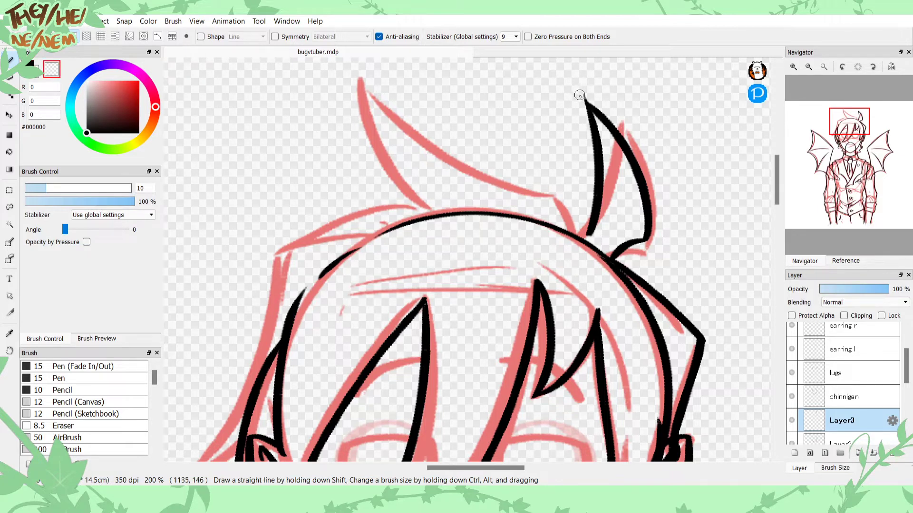
drag(578, 94, 599, 102)
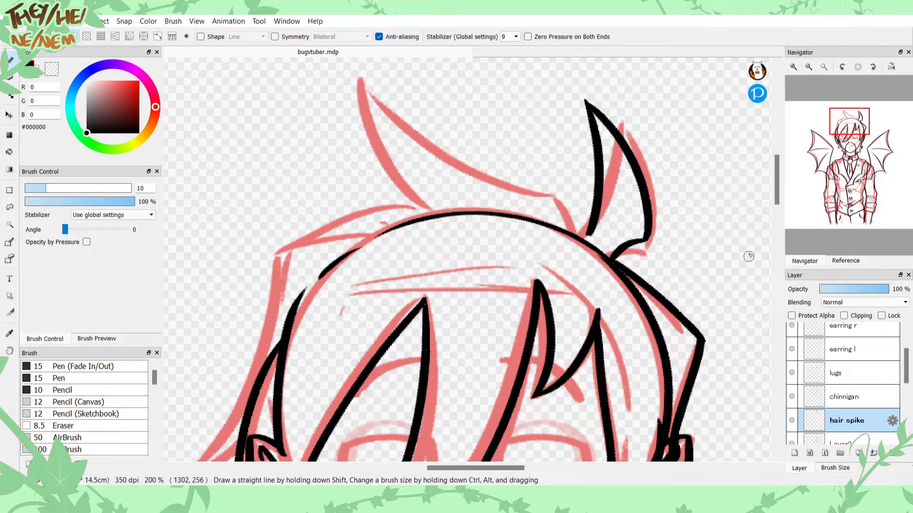
Step: Add a layer above hair spike and ink the left-hand tuft's upper and lower edges in black, joining it to the right-hand tuft
click(794, 453)
mouse_move(586, 237)
mouse_down()
mouse_move(531, 167)
mouse_move(434, 155)
mouse_move(333, 73)
mouse_move(414, 193)
mouse_up()
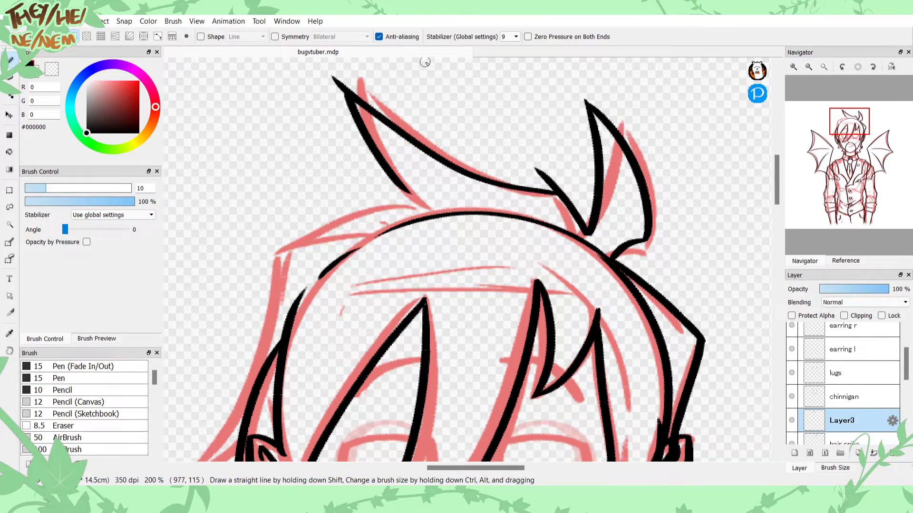
key(ctrl+z)
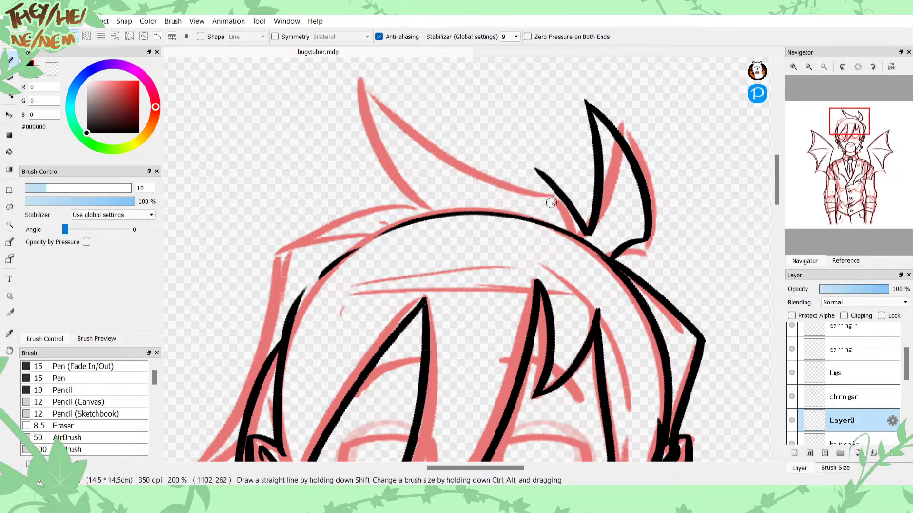
mouse_move(555, 195)
mouse_down()
mouse_move(381, 103)
mouse_move(368, 84)
mouse_up()
key(ctrl+z)
mouse_move(554, 189)
mouse_down()
mouse_move(433, 152)
mouse_move(349, 88)
mouse_move(363, 105)
mouse_move(366, 160)
mouse_move(414, 209)
mouse_up()
key(ctrl+z)
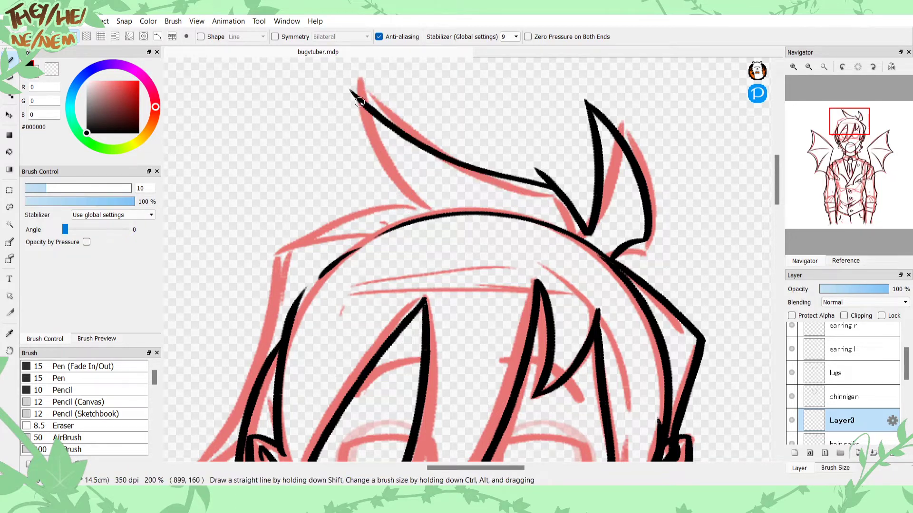
mouse_move(359, 92)
mouse_down()
mouse_move(403, 205)
mouse_move(413, 205)
mouse_move(365, 88)
mouse_up()
key(ctrl+z)
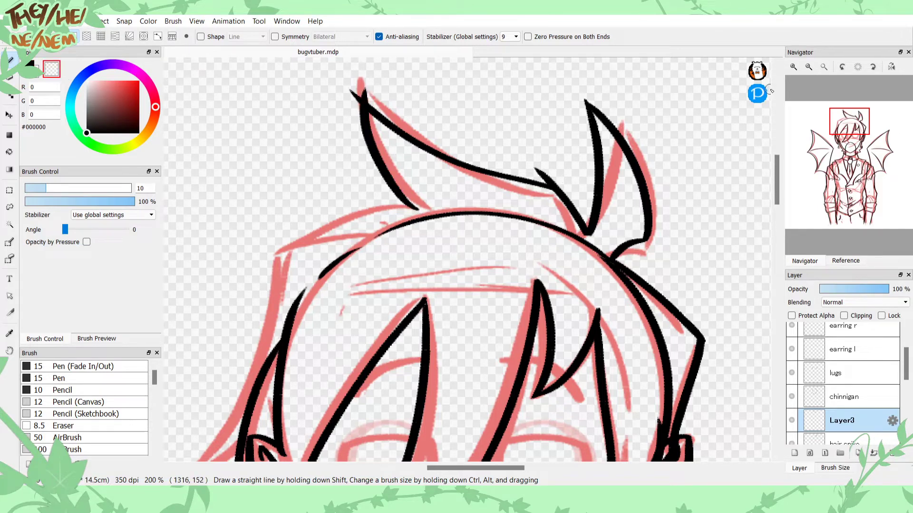
Step: Erase the overshooting line ends where the two tufts join and at the left-hand tuft's tip using the transparent colour
click(792, 67)
drag(844, 125, 851, 123)
mouse_move(576, 213)
mouse_down()
mouse_move(629, 221)
mouse_move(570, 215)
mouse_move(616, 206)
mouse_move(597, 224)
mouse_move(609, 223)
mouse_move(567, 207)
mouse_move(615, 229)
mouse_move(553, 208)
mouse_move(574, 214)
mouse_move(568, 185)
mouse_move(579, 204)
mouse_up()
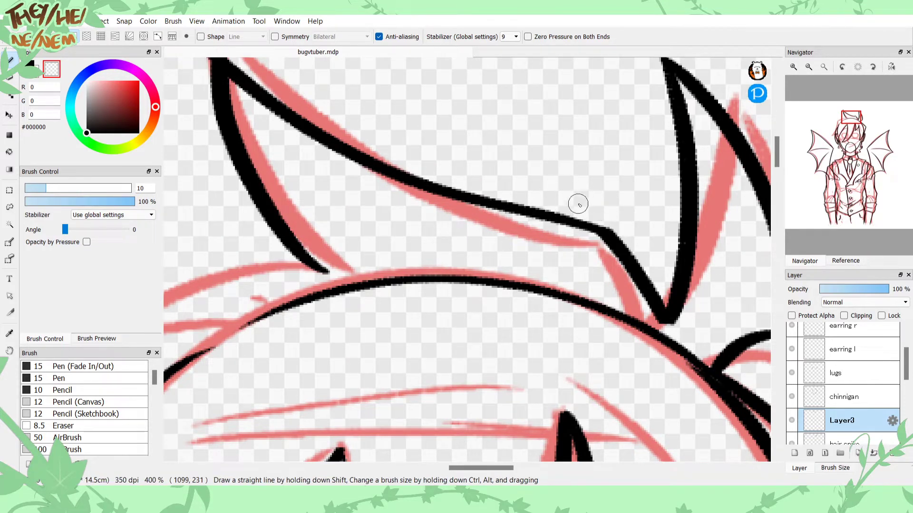
drag(832, 124, 839, 113)
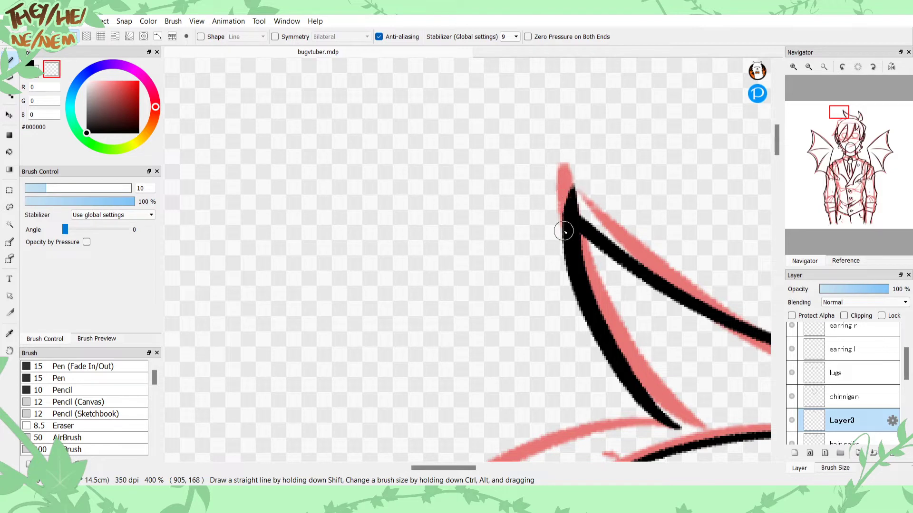
drag(560, 180, 594, 213)
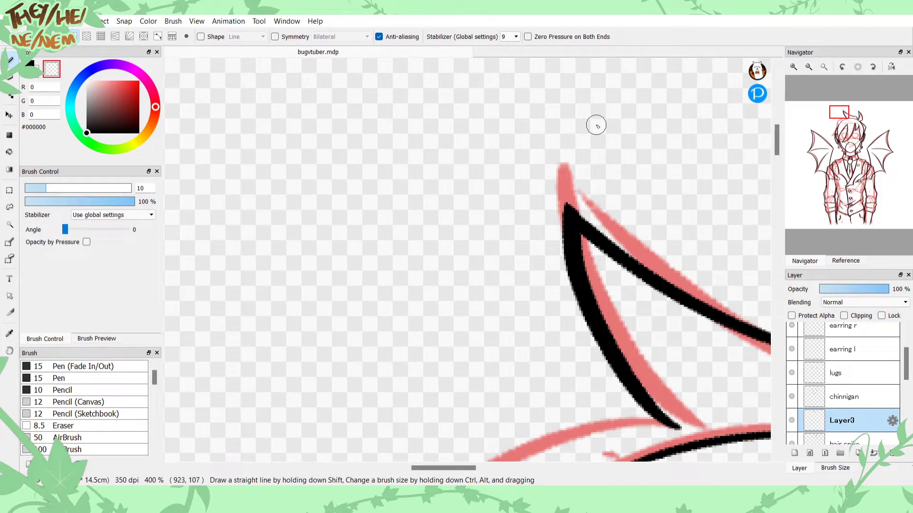
Step: Switch the drawing colour back to black and briefly hide and show Layer3 to check which strokes it holds
click(808, 67)
click(808, 66)
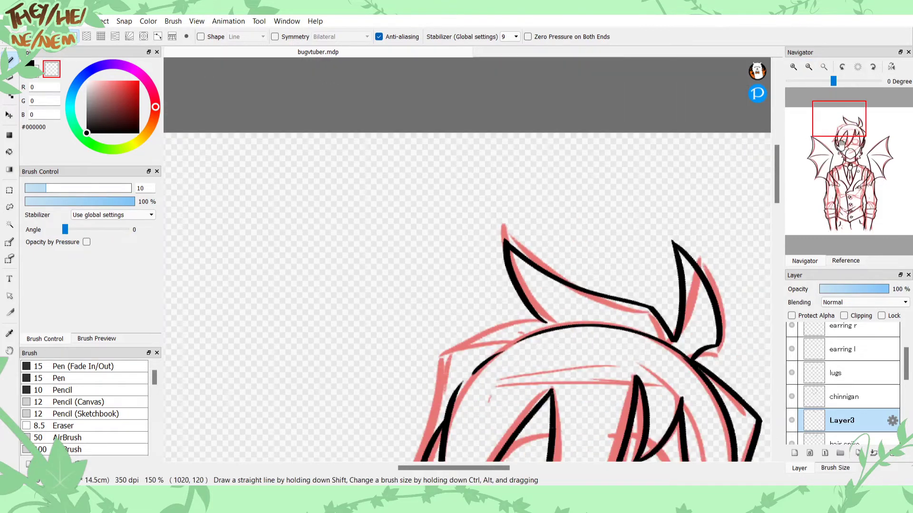
drag(840, 142, 841, 155)
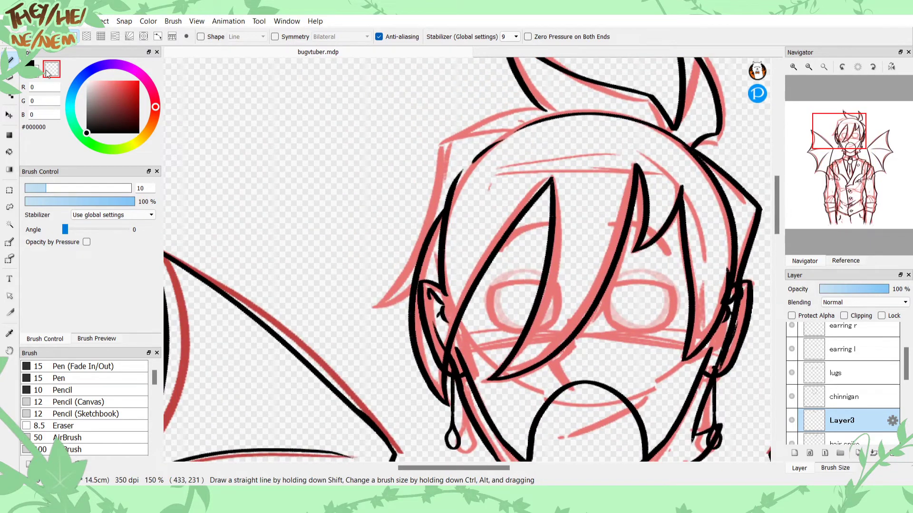
click(48, 72)
click(792, 420)
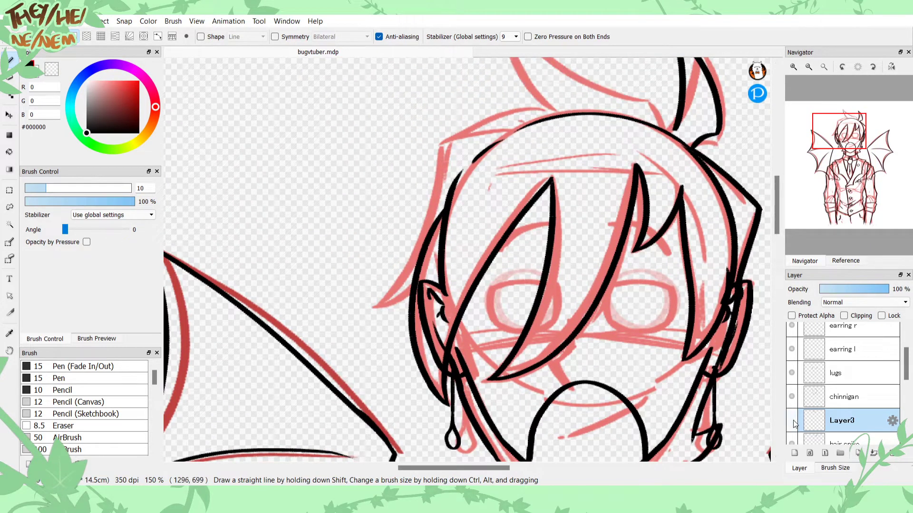
click(793, 420)
Step: Ink the left side of the back hair from the tuft over the upper corner to the flick's tip and along its underside
click(793, 67)
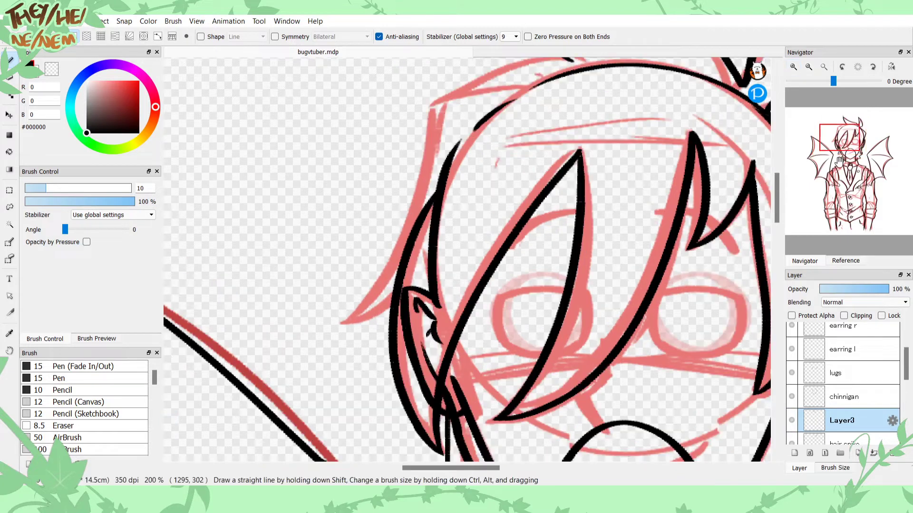
drag(839, 160, 838, 151)
mouse_move(593, 100)
mouse_down()
mouse_move(442, 145)
mouse_move(401, 314)
mouse_move(380, 330)
mouse_up()
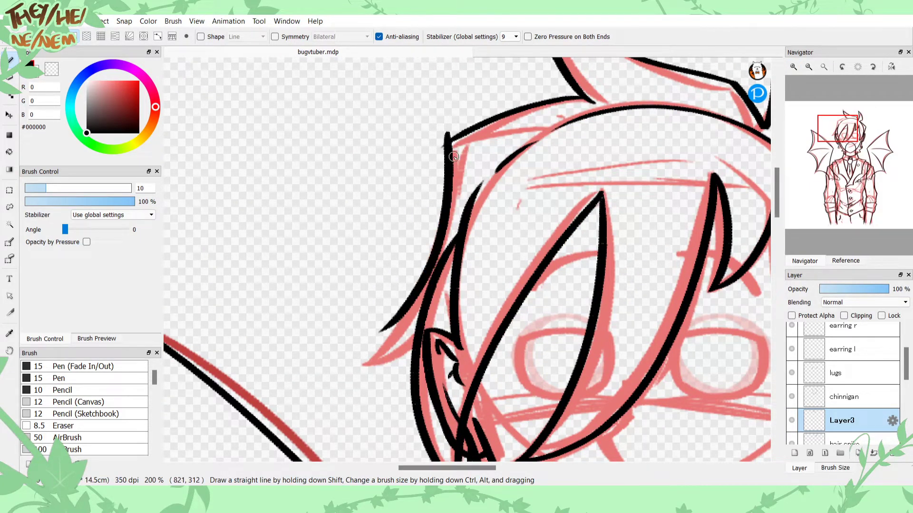
key(ctrl+z)
mouse_move(443, 146)
mouse_down()
mouse_move(466, 132)
mouse_move(424, 159)
mouse_move(381, 339)
mouse_up()
key(ctrl+z)
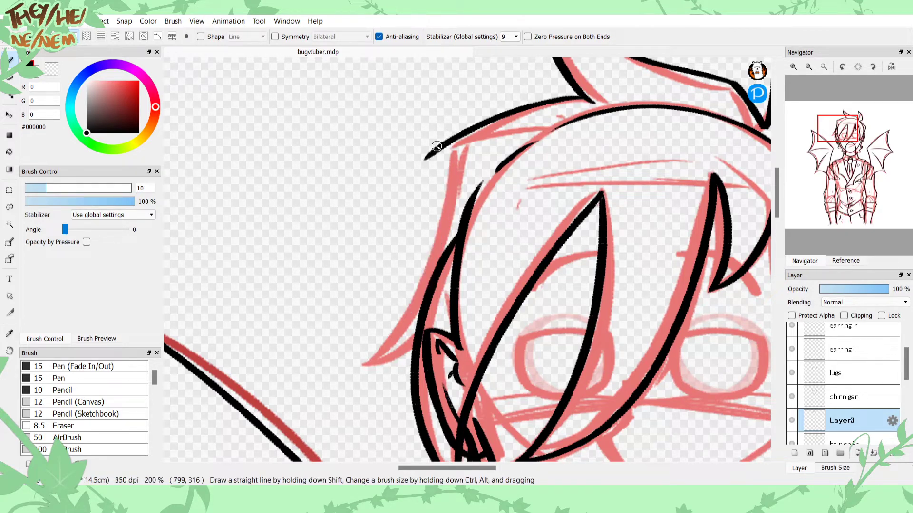
mouse_move(437, 138)
mouse_down()
mouse_move(425, 241)
mouse_move(365, 357)
mouse_up()
key(ctrl+z)
drag(438, 140, 360, 368)
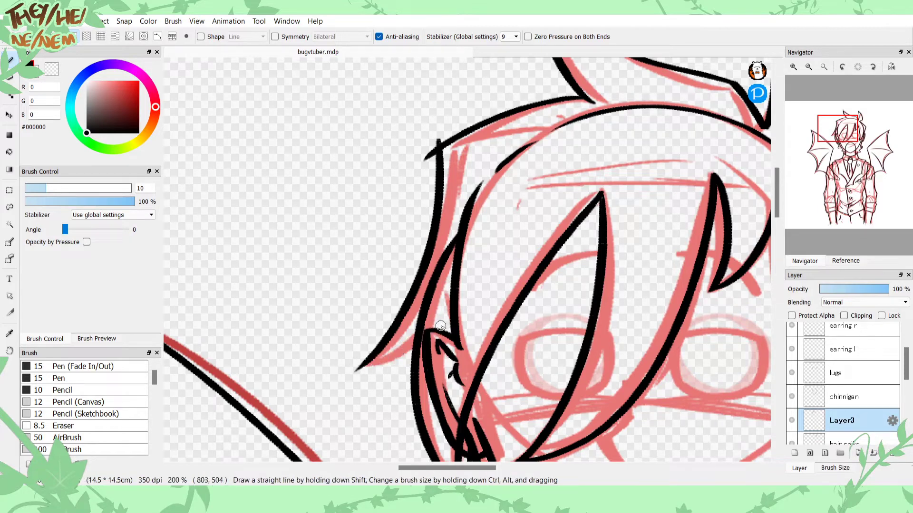
drag(441, 326, 342, 362)
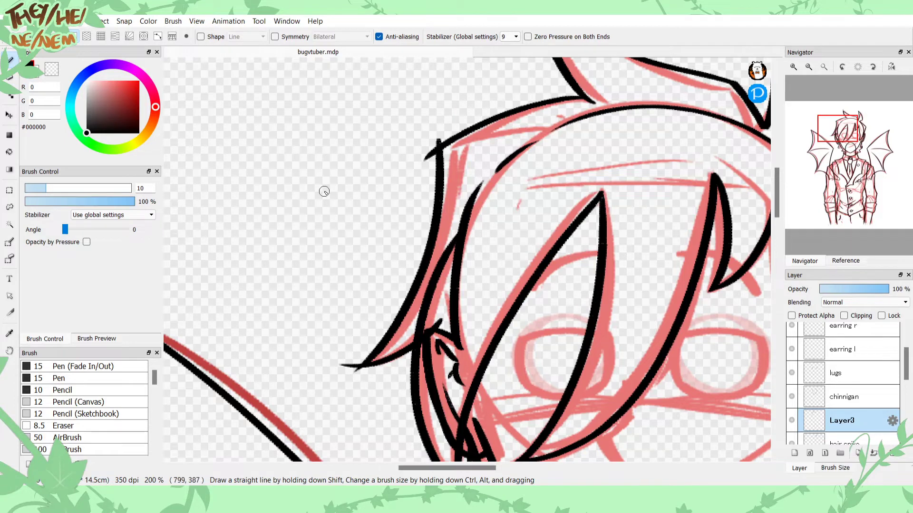
Step: Trim the overshooting lines at the back hair's upper left corner and at the flick's tip with the transparent colour
click(50, 71)
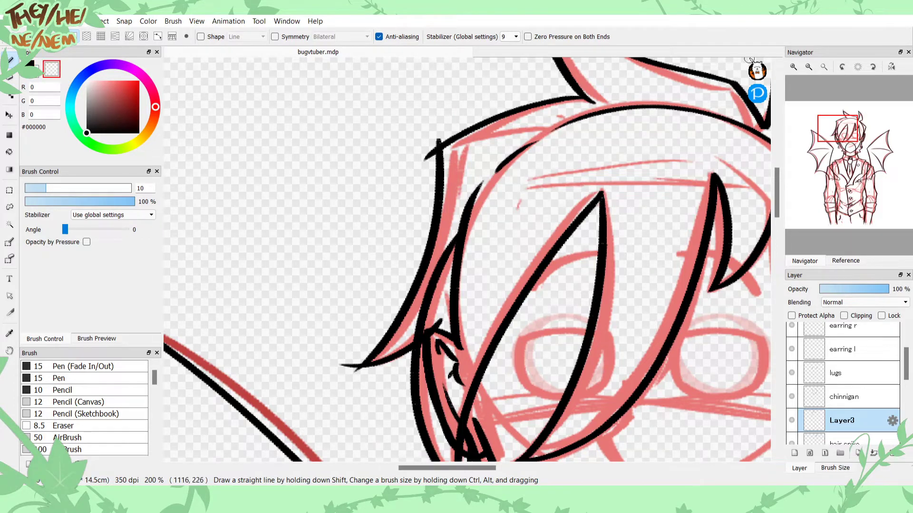
click(793, 66)
click(793, 66)
drag(825, 128, 831, 128)
mouse_move(589, 219)
mouse_down()
mouse_move(574, 253)
mouse_move(608, 226)
mouse_move(566, 263)
mouse_move(575, 242)
mouse_move(568, 303)
mouse_up()
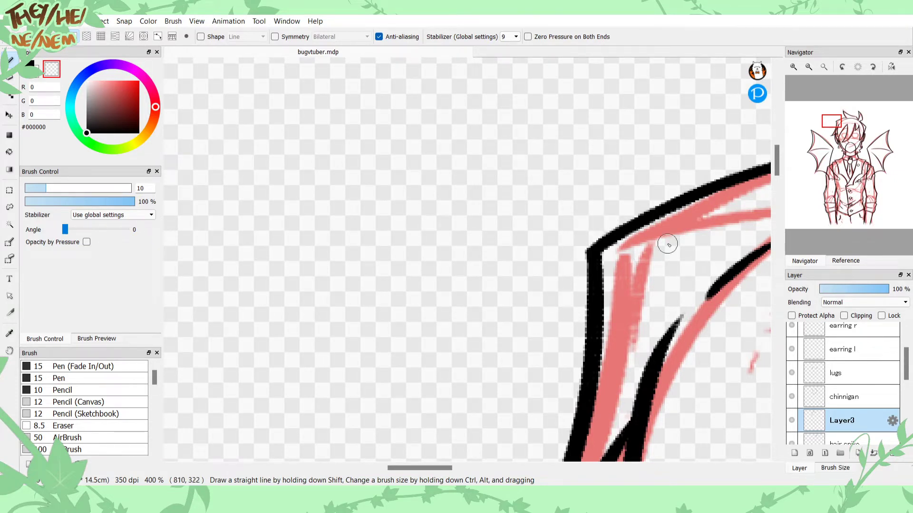
click(829, 145)
drag(829, 145, 835, 149)
drag(503, 173, 546, 138)
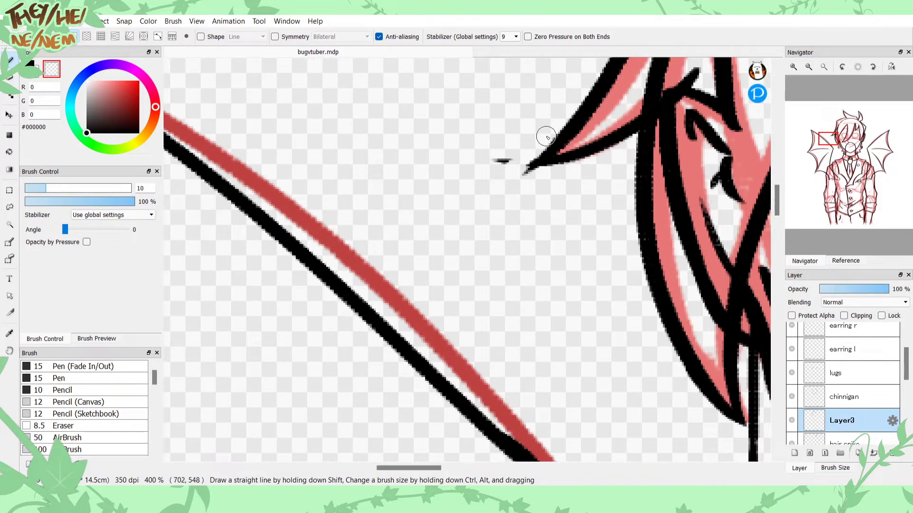
mouse_move(514, 169)
mouse_down()
mouse_move(533, 144)
mouse_move(506, 157)
mouse_up()
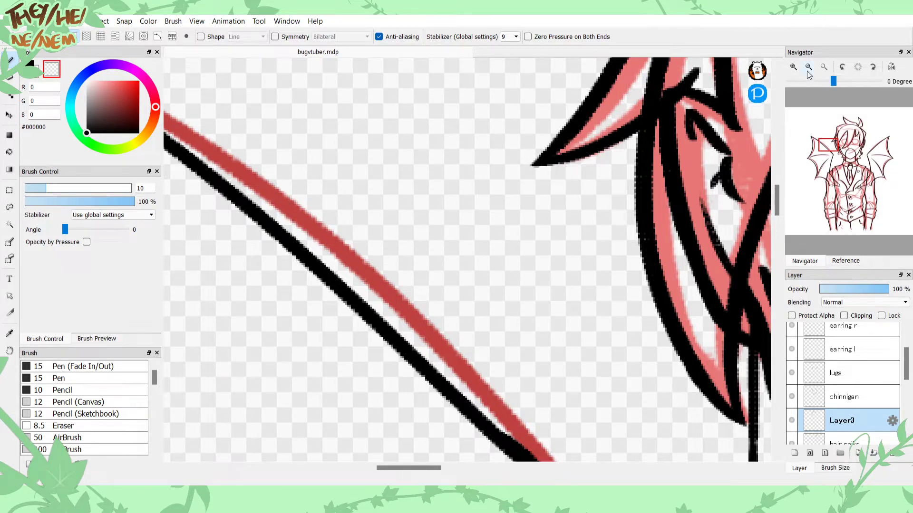
Step: Rename Layer3 as back hair and add a new layer directly above chinnigan
click(823, 67)
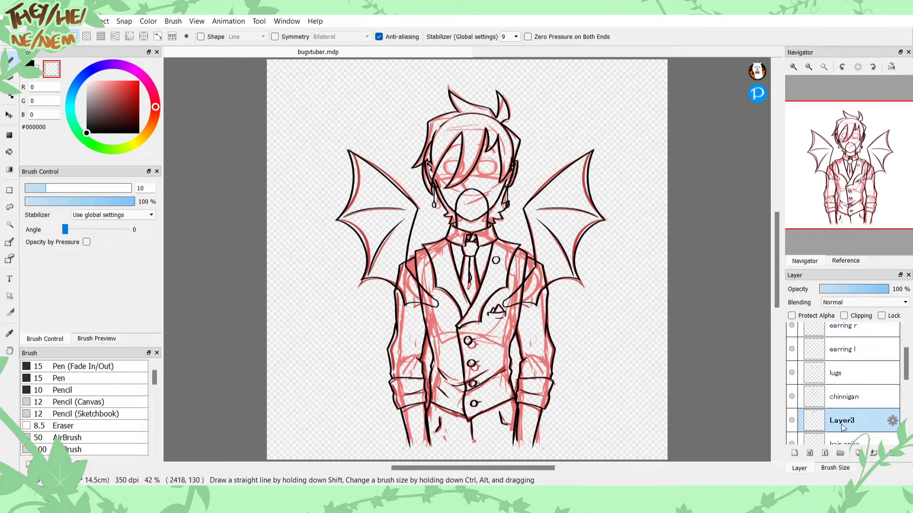
double_click(841, 426)
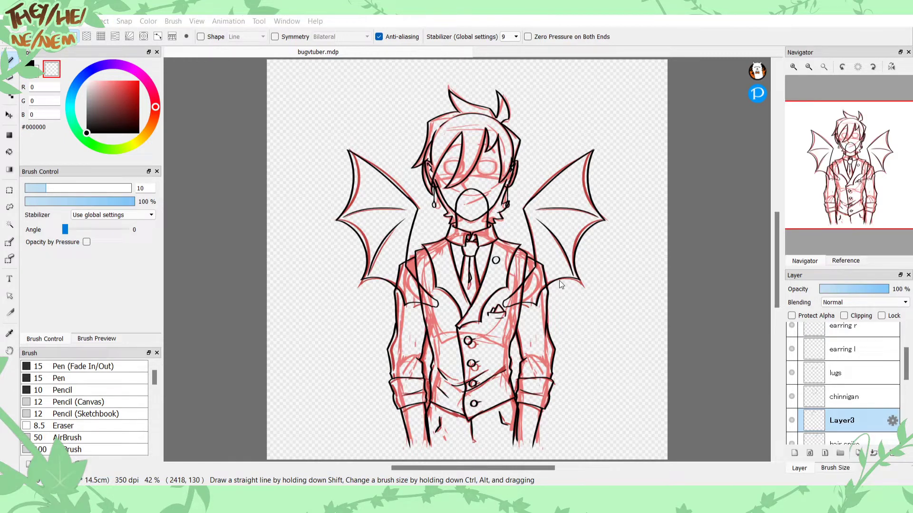
key(Return)
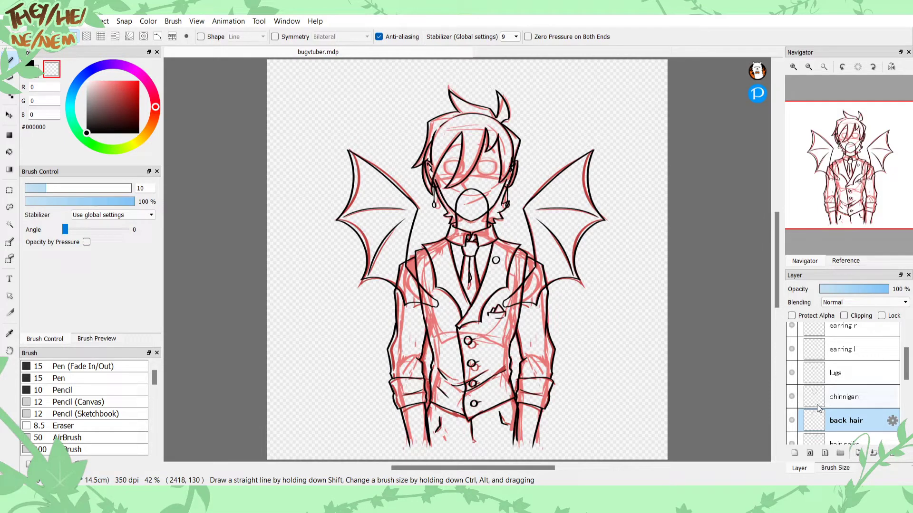
click(836, 401)
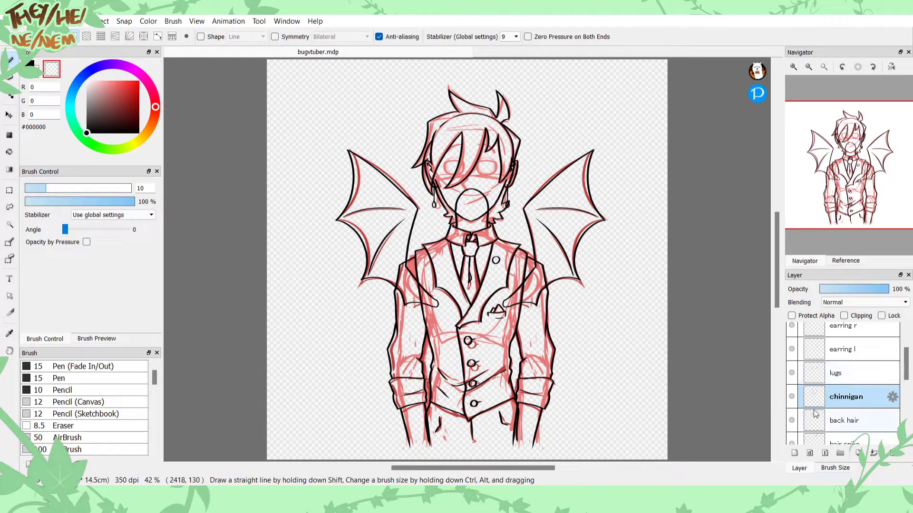
click(794, 453)
Step: Ink the nose in black as a short bridge line with an angled tip below the fringe, redoing strokes until they fit
click(792, 66)
click(795, 66)
click(795, 67)
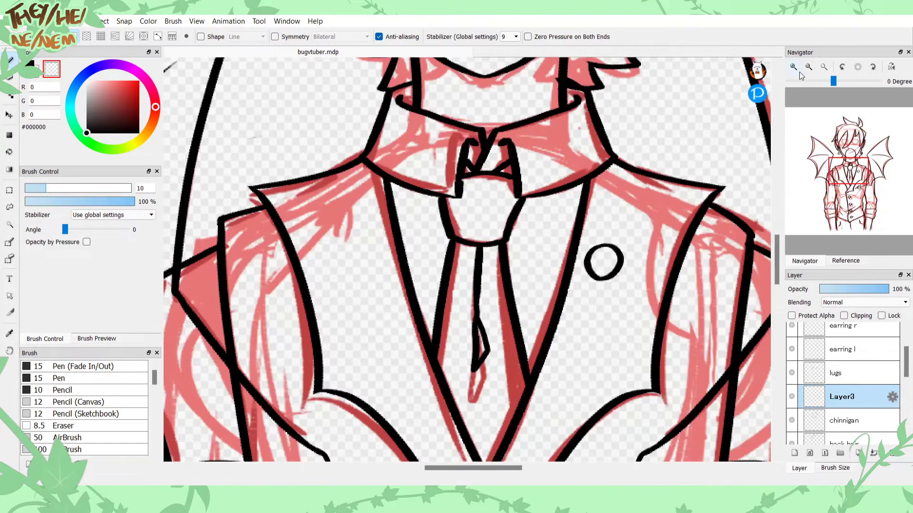
drag(843, 155, 845, 154)
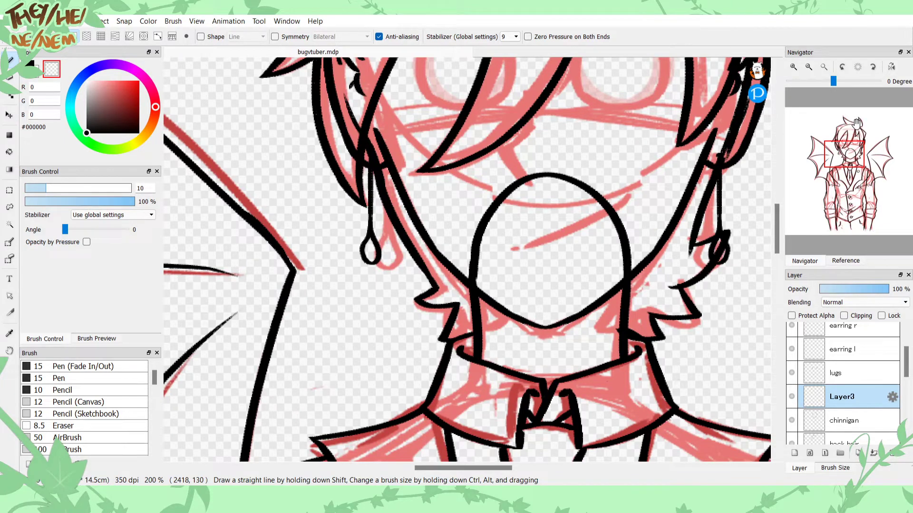
click(30, 65)
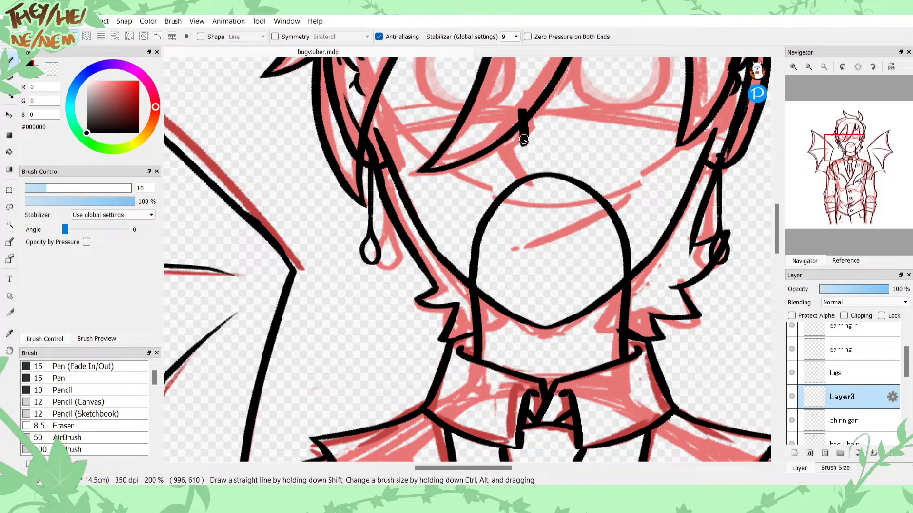
mouse_move(523, 139)
mouse_down()
mouse_move(499, 155)
mouse_move(520, 180)
mouse_up()
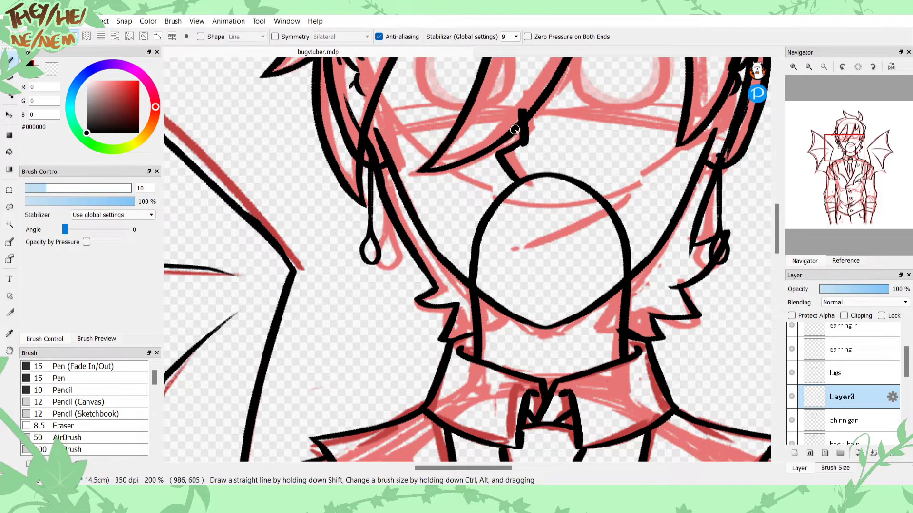
key(ctrl+z)
mouse_move(523, 107)
mouse_down()
mouse_move(527, 138)
mouse_move(495, 161)
mouse_move(503, 183)
mouse_up()
key(ctrl+z)
mouse_move(528, 135)
mouse_down()
mouse_move(502, 157)
mouse_move(541, 204)
mouse_move(514, 147)
mouse_move(502, 150)
mouse_move(529, 187)
mouse_up()
key(ctrl+z)
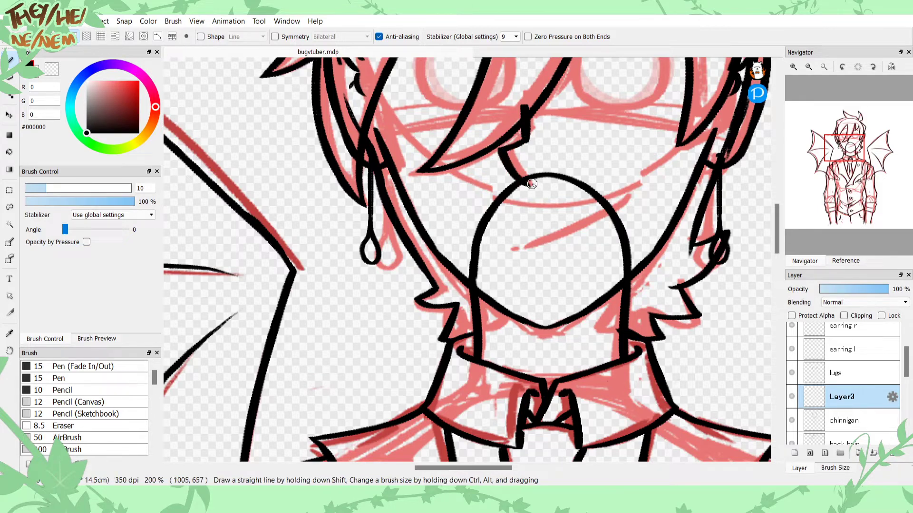
Step: Add a new layer directly above the nose layer for the character's left eye
drag(843, 154, 851, 140)
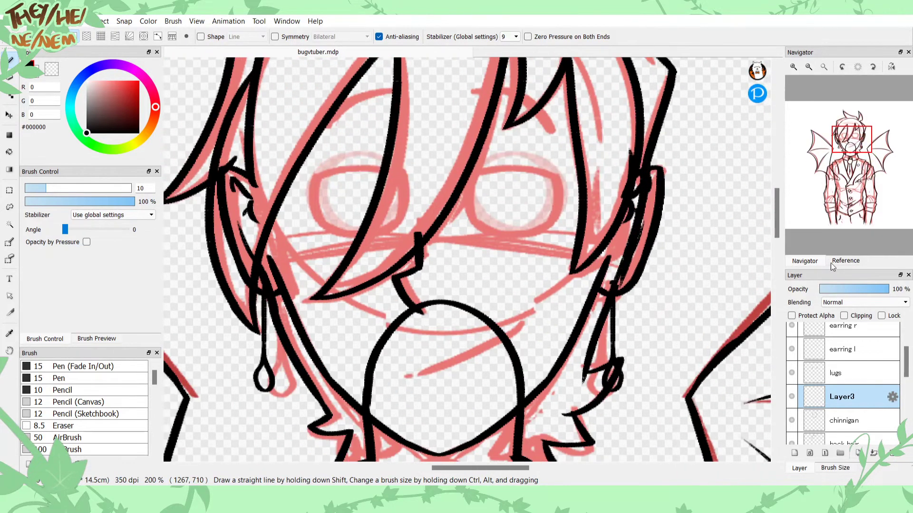
click(794, 453)
mouse_move(472, 221)
mouse_down()
mouse_move(472, 190)
mouse_move(554, 189)
mouse_up()
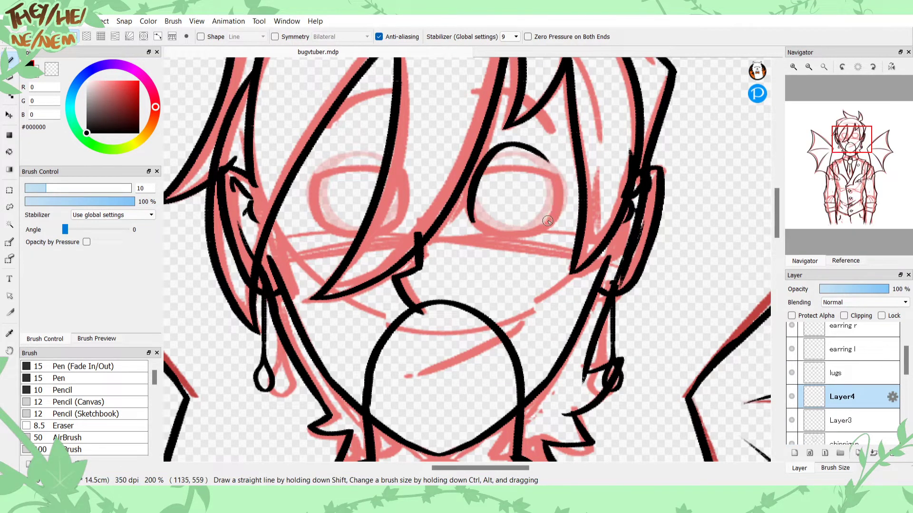
drag(546, 225, 521, 140)
key(ctrl+z)
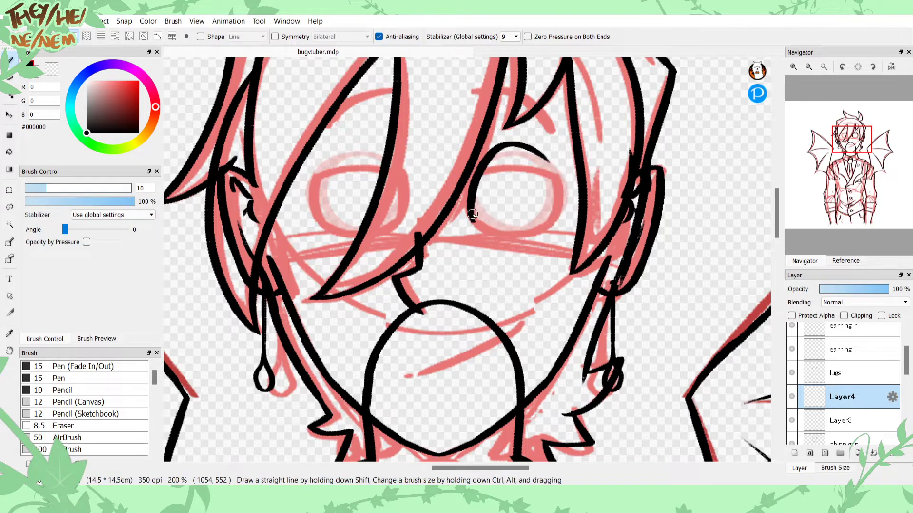
key(ctrl+z)
drag(471, 221, 494, 143)
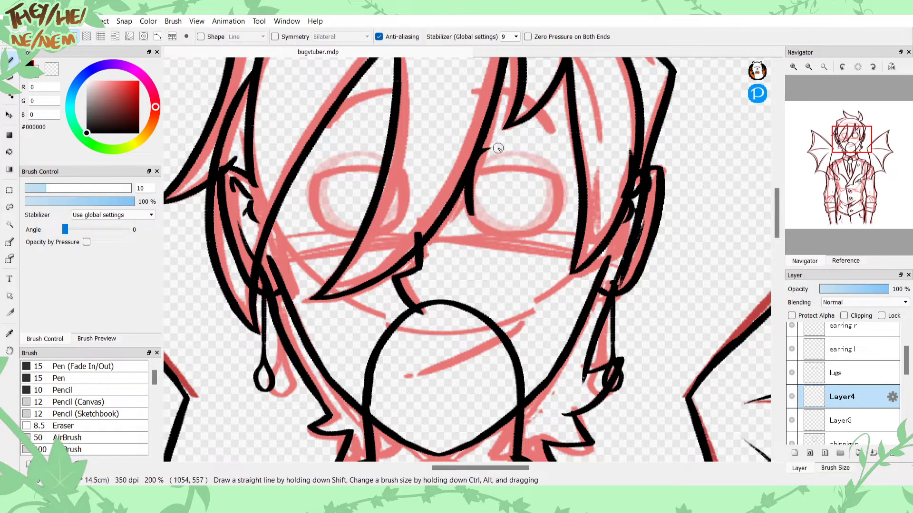
drag(554, 215, 526, 154)
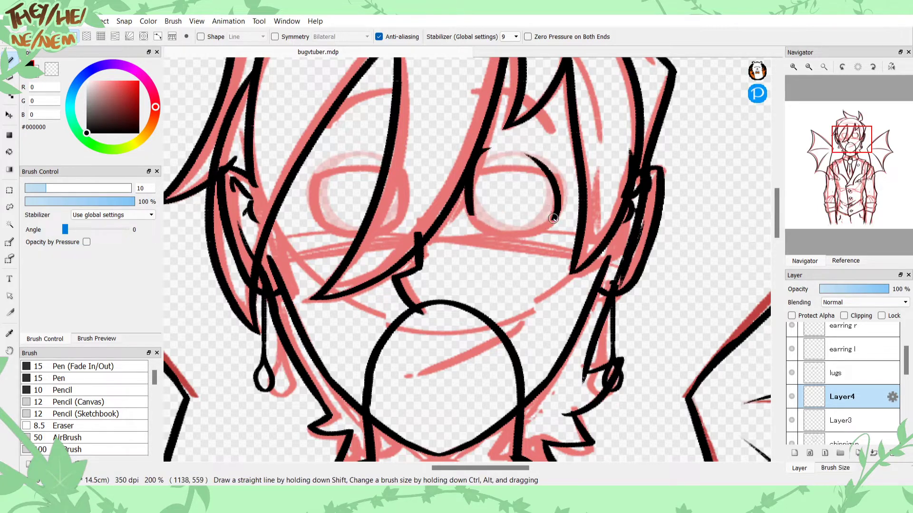
mouse_move(552, 218)
mouse_down()
mouse_move(525, 238)
mouse_move(467, 217)
mouse_move(486, 223)
mouse_up()
key(ctrl+z)
key(ctrl+z)
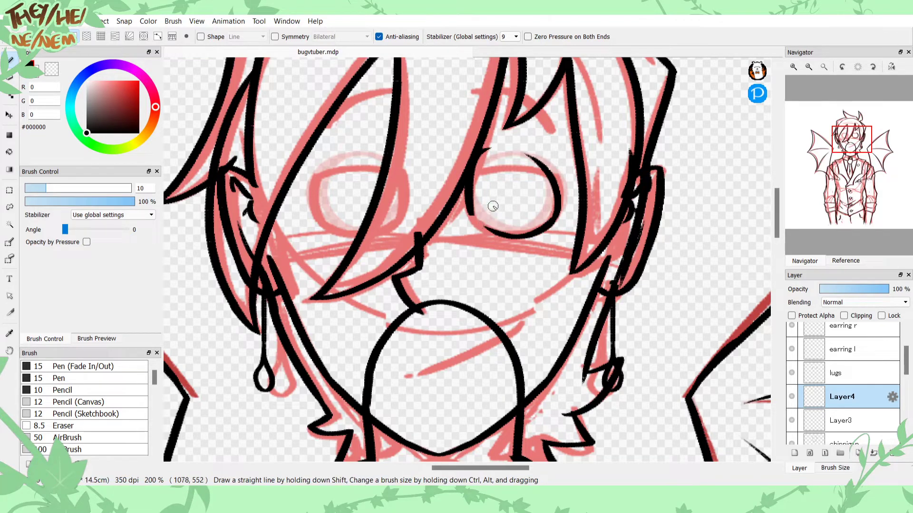
key(ctrl+z)
key(ctrl+z)
key(ctrl+z)
drag(471, 218, 481, 163)
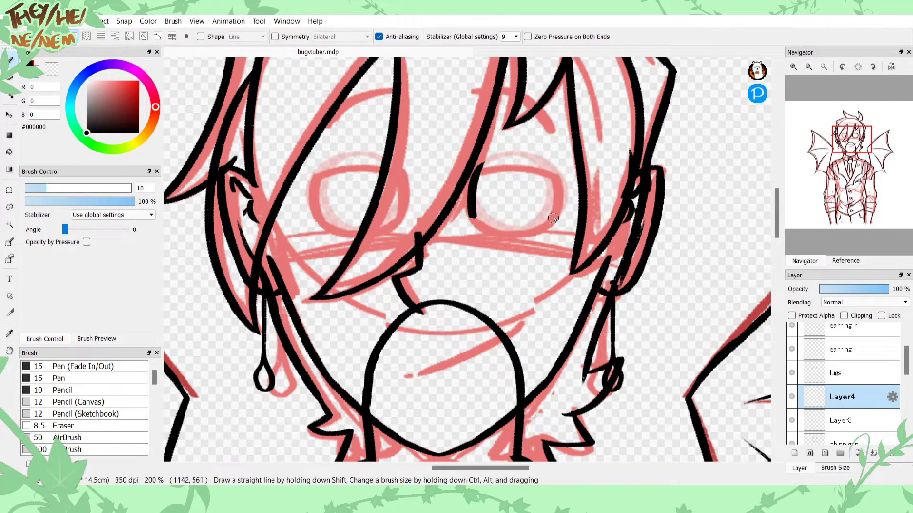
mouse_move(552, 221)
mouse_down()
mouse_move(557, 181)
mouse_move(477, 171)
mouse_up()
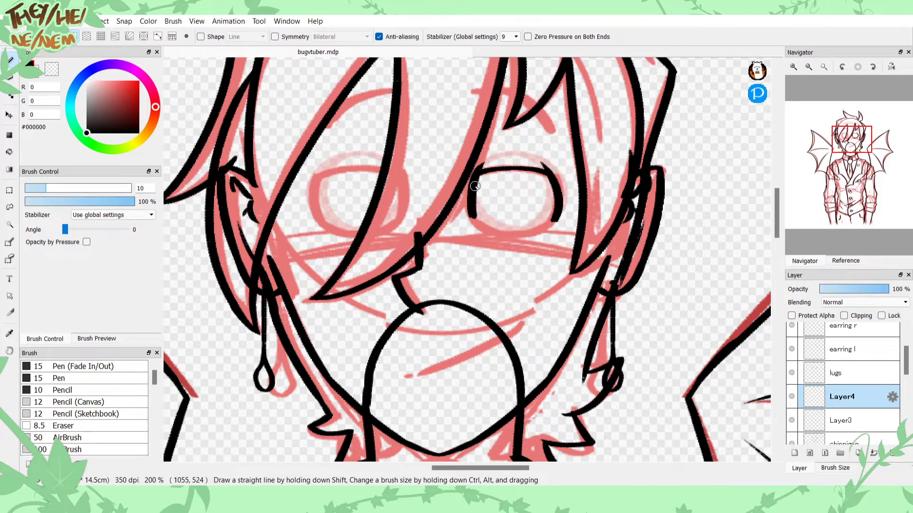
key(ctrl+z)
key(ctrl+z)
key(ctrl+z)
Step: Ink the outline of the character's left eye in black over the sketch, redoing the upper lid stroke until the rounded shape closes
mouse_move(471, 221)
mouse_down()
mouse_move(465, 190)
mouse_move(532, 138)
mouse_up()
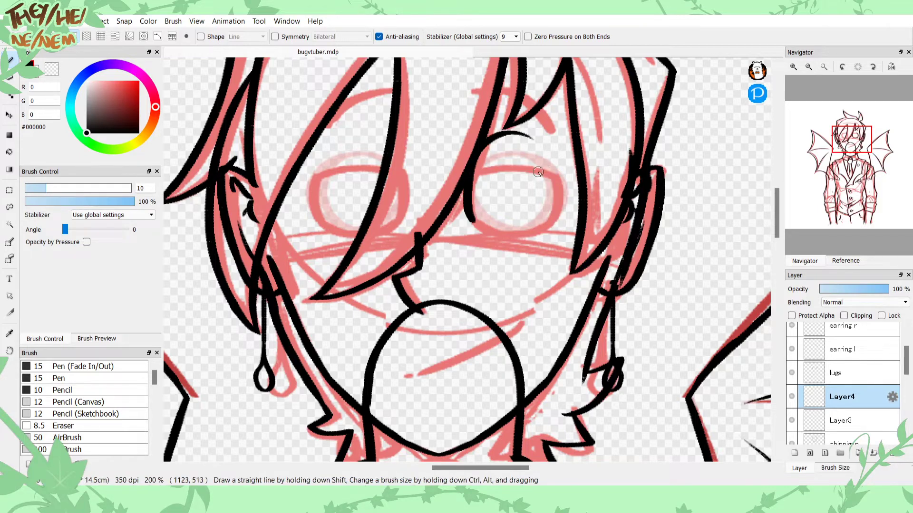
mouse_move(471, 218)
mouse_down()
mouse_move(539, 235)
mouse_move(561, 190)
mouse_up()
key(ctrl+z)
mouse_move(468, 216)
mouse_down()
mouse_move(548, 221)
mouse_move(545, 159)
mouse_move(473, 229)
mouse_move(554, 163)
mouse_move(552, 153)
mouse_up()
key(ctrl+z)
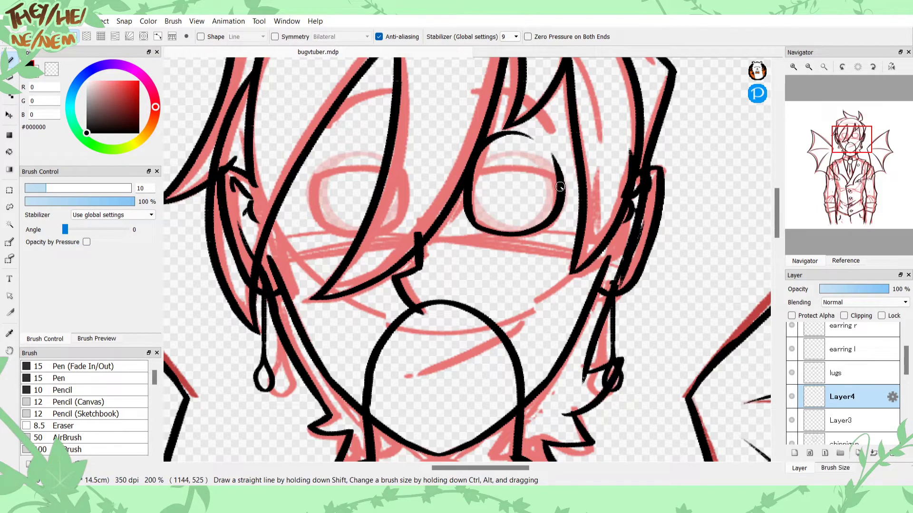
drag(560, 186, 464, 191)
key(ctrl+z)
mouse_move(558, 181)
mouse_down()
mouse_move(472, 184)
mouse_move(510, 176)
mouse_move(499, 169)
mouse_move(566, 180)
mouse_move(470, 178)
mouse_up()
key(ctrl+z)
key(ctrl+z)
key(ctrl+z)
key(ctrl+z)
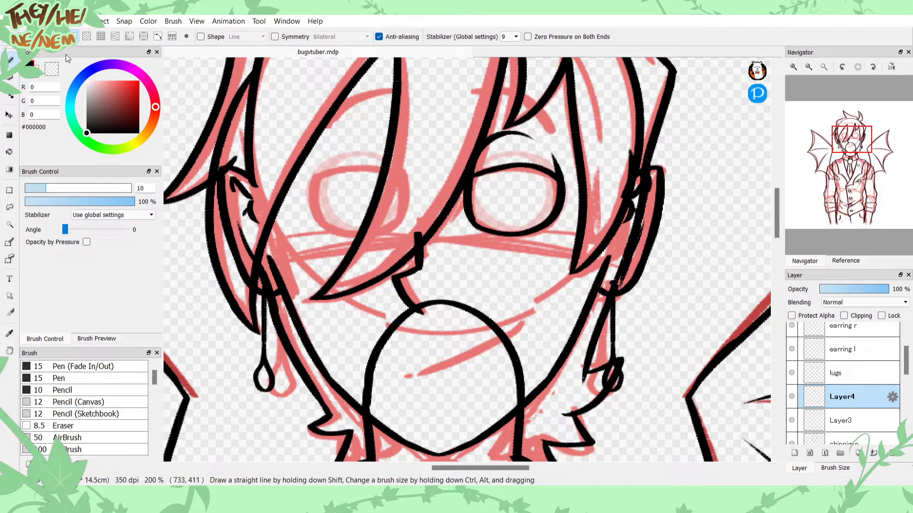
Step: Remove the stray arc above the left eye and its overshooting line ends with the transparent colour, and return to black
click(51, 69)
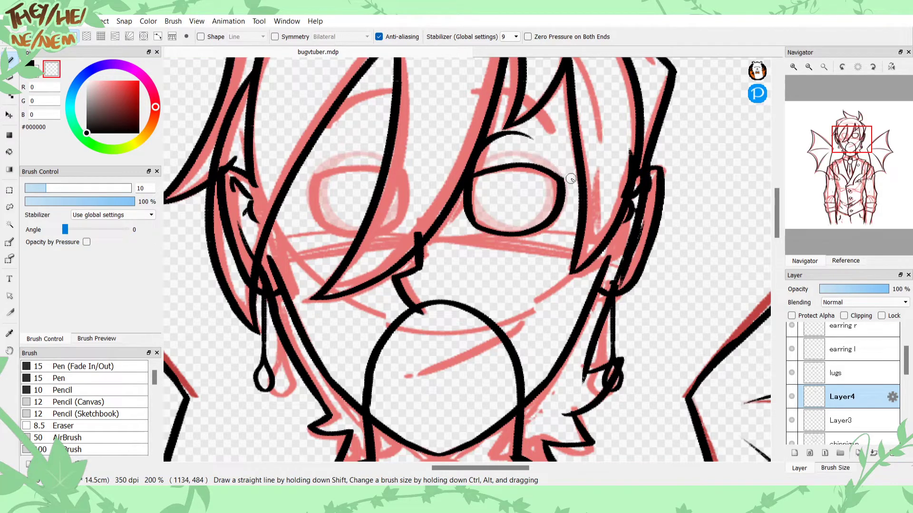
drag(533, 135, 484, 140)
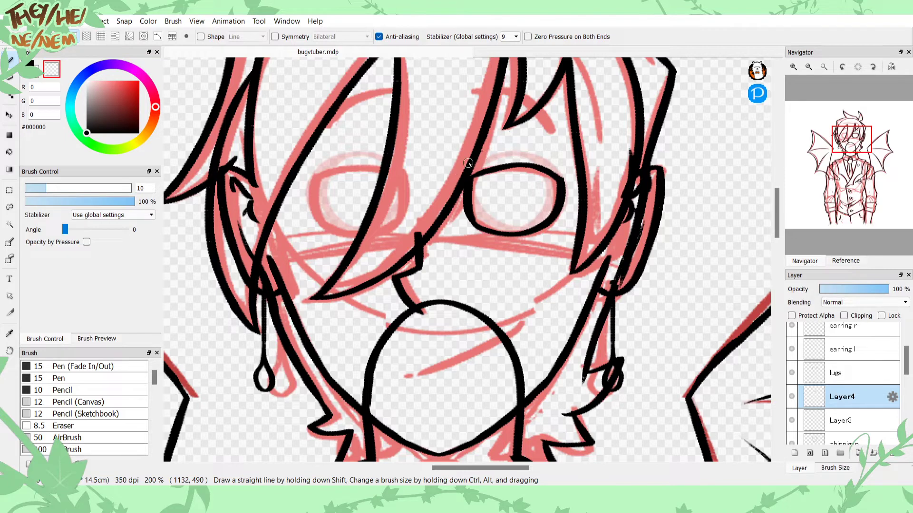
click(36, 73)
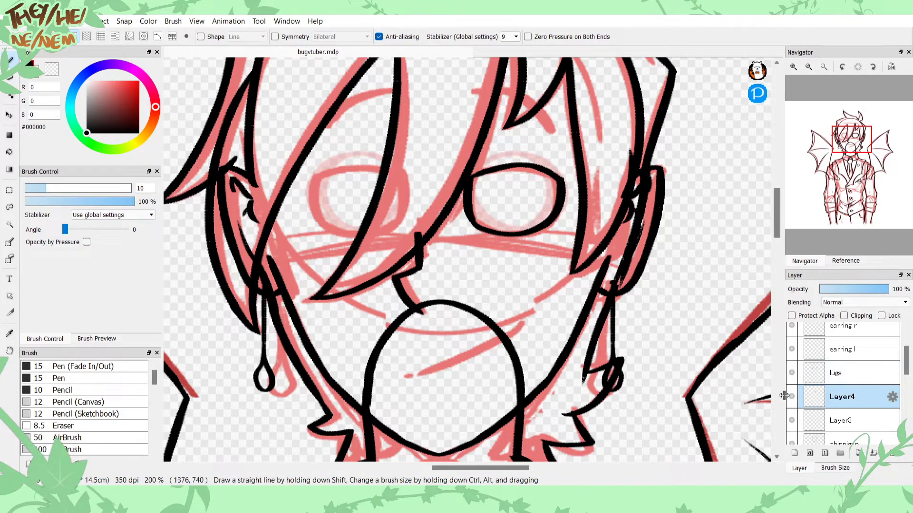
Step: Rename Layer4 as l eye open and hide it beneath a newly added layer
double_click(814, 402)
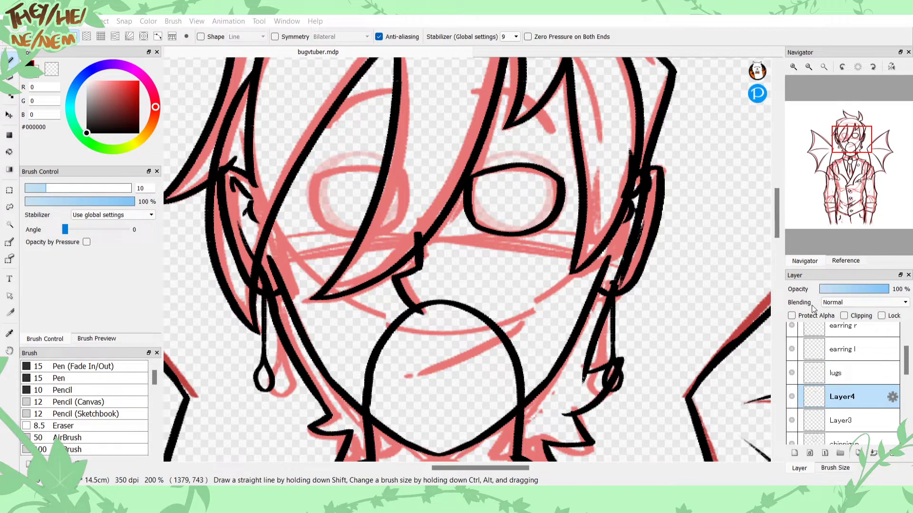
text(l eye open)
key(Return)
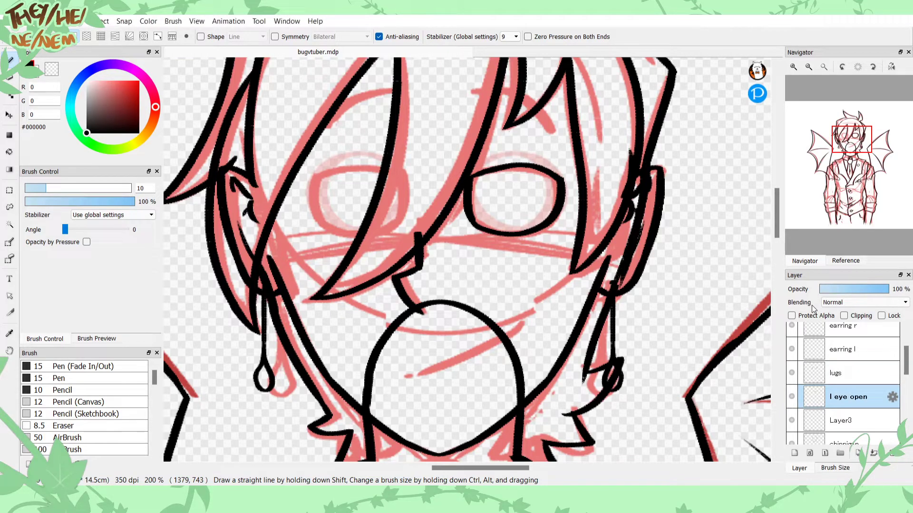
click(794, 453)
click(793, 422)
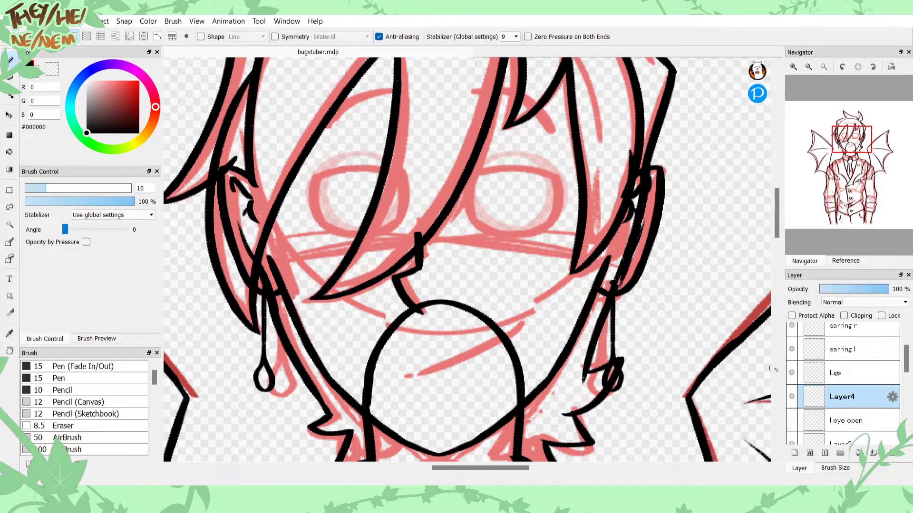
drag(549, 210, 467, 209)
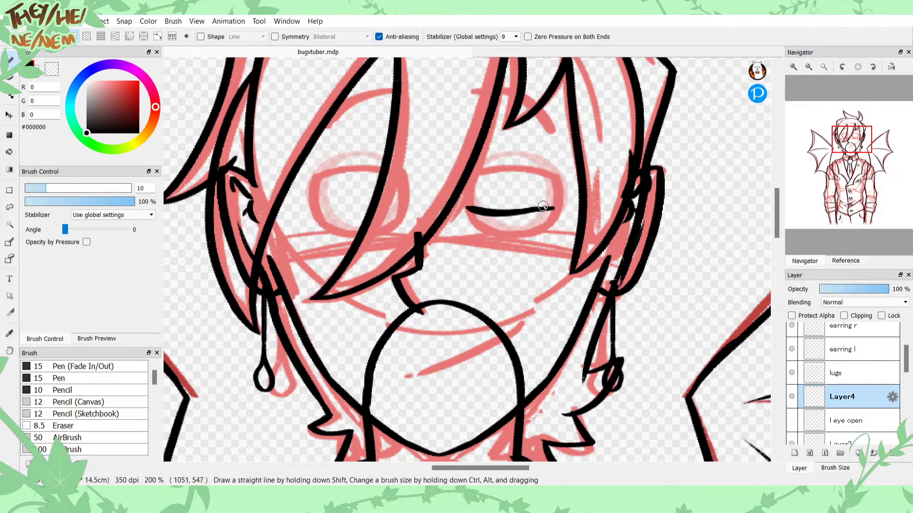
key(ctrl+z)
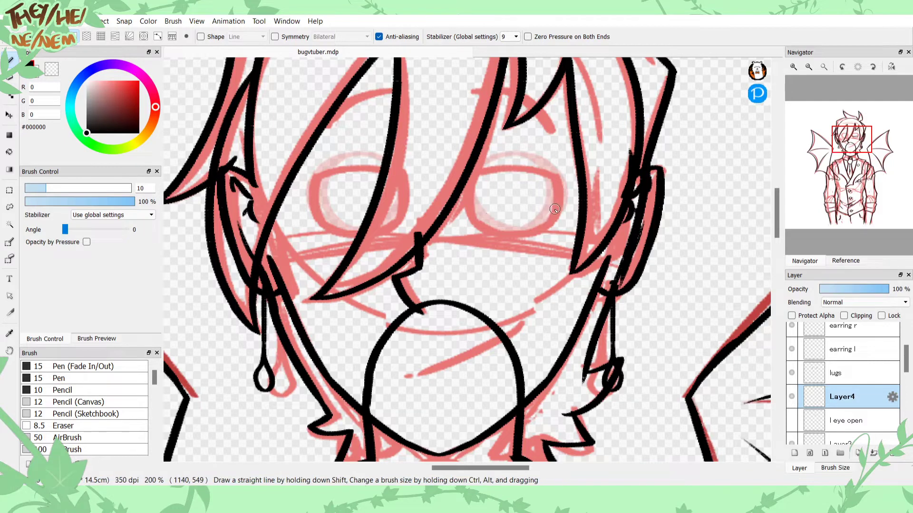
key(ctrl+y)
key(ctrl+z)
drag(554, 204, 472, 208)
key(ctrl+z)
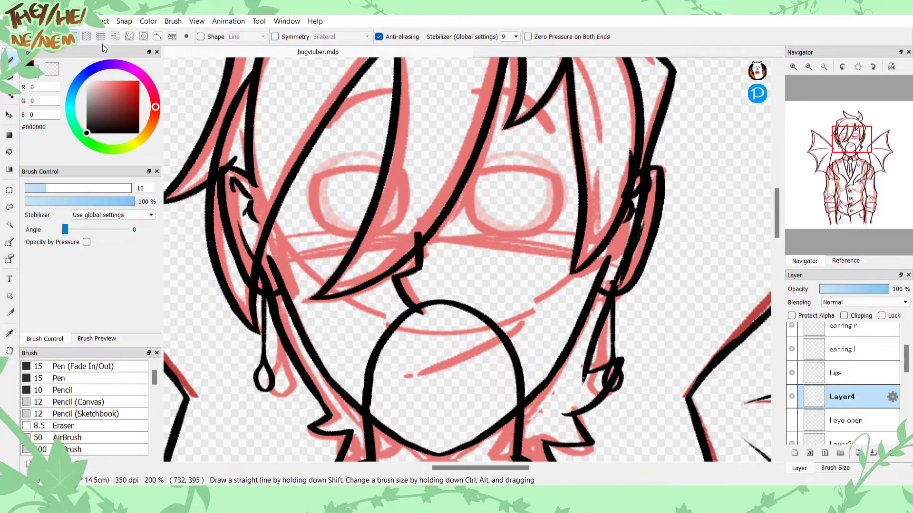
Step: Ink the closed left eye as a straight horizontal black line across the sketched eye using the grid snap, and turn snapping off
click(100, 37)
drag(559, 202, 470, 202)
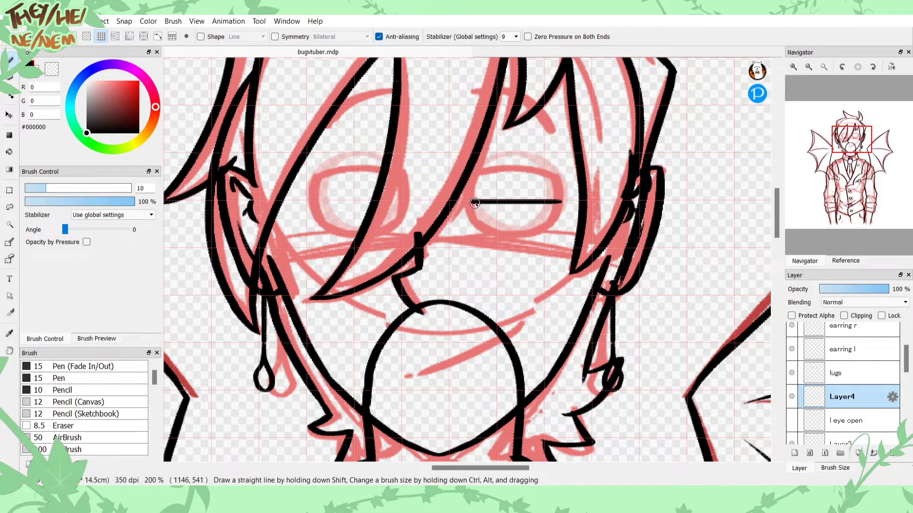
mouse_move(556, 206)
mouse_down()
mouse_move(472, 207)
mouse_move(560, 207)
mouse_up()
key(ctrl+minus)
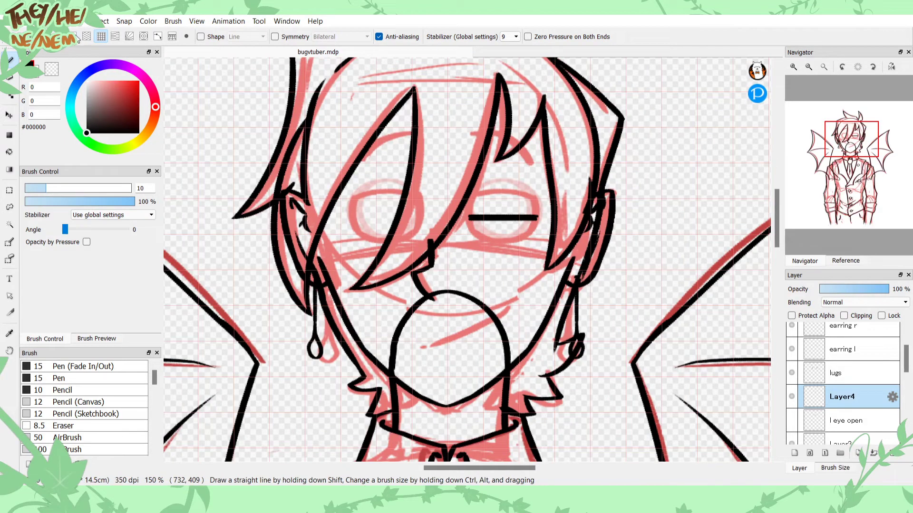
click(74, 37)
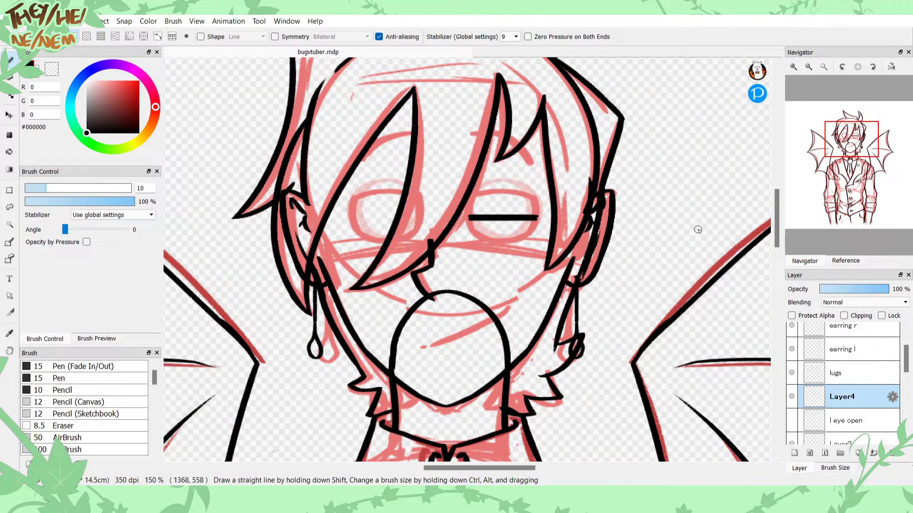
Step: Rename the closed eye's layer as l eye closed
click(792, 373)
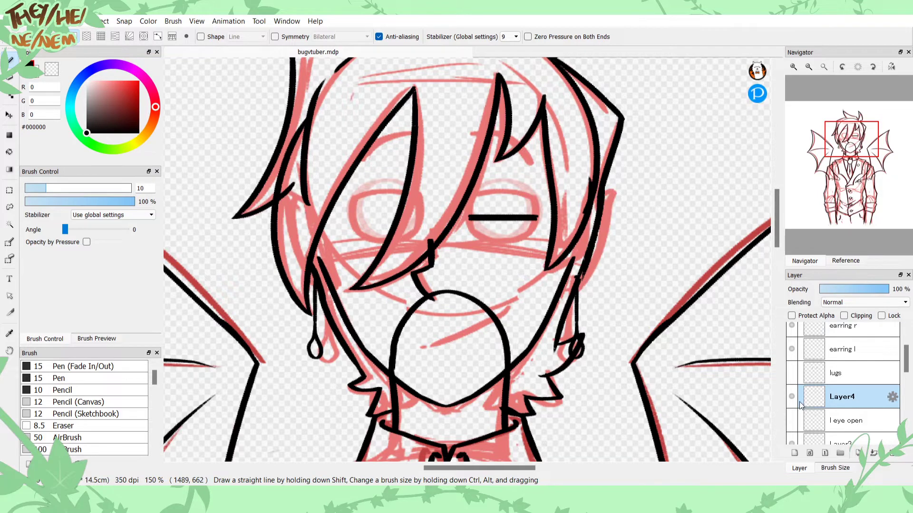
click(791, 373)
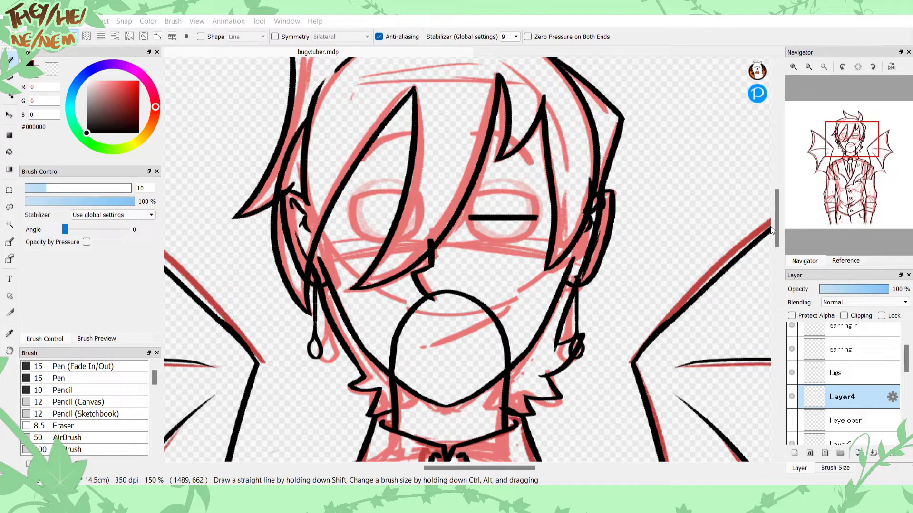
key(Return)
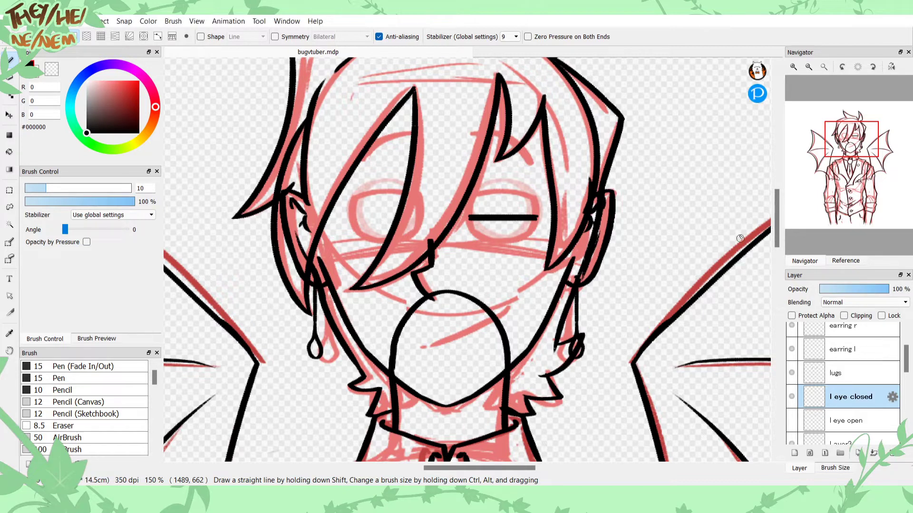
Step: Move l eye open and l eye closed directly below the sideburn layer, with l eye open on top, and show only the open eye
drag(828, 399, 823, 371)
drag(828, 426, 831, 360)
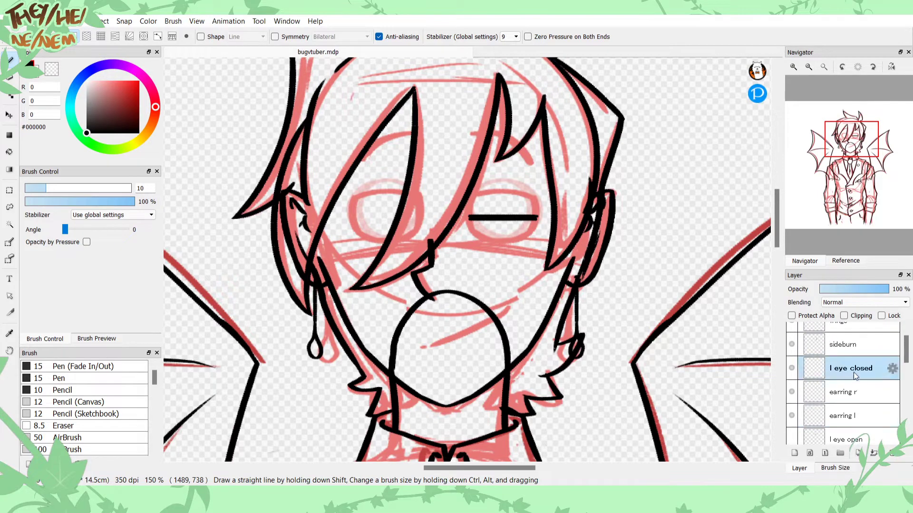
mouse_move(905, 352)
mouse_down()
mouse_move(906, 387)
mouse_move(904, 364)
mouse_up()
drag(859, 387, 854, 350)
click(792, 356)
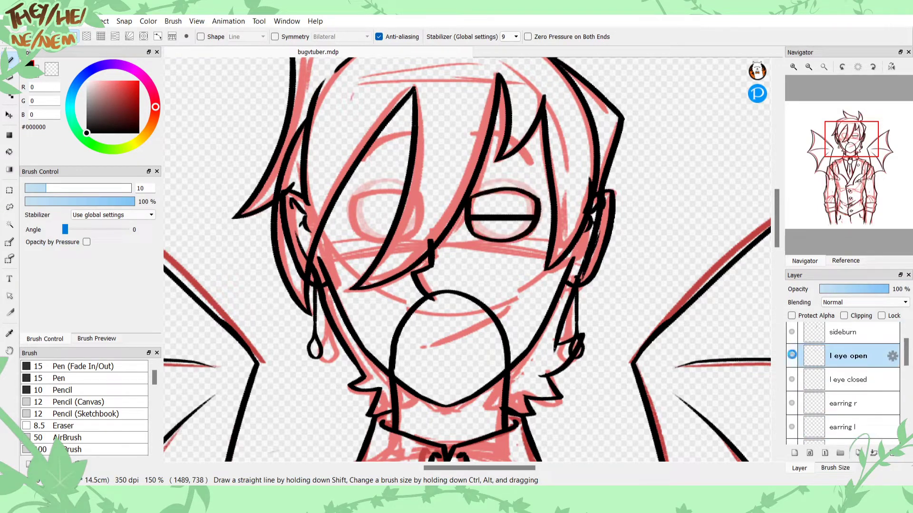
click(792, 379)
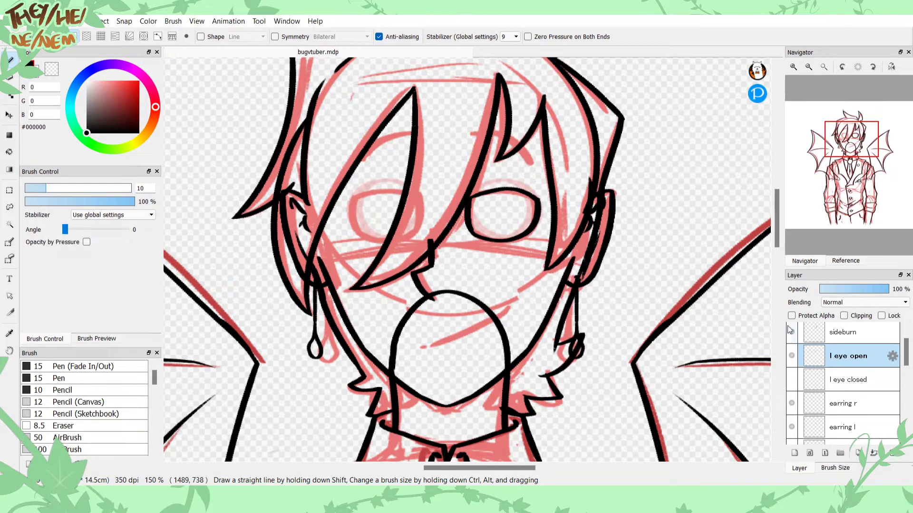
Step: Duplicate the open left eye's line art onto a new layer and move the copy over the character's sketched right eye
key(ctrl+shift+n)
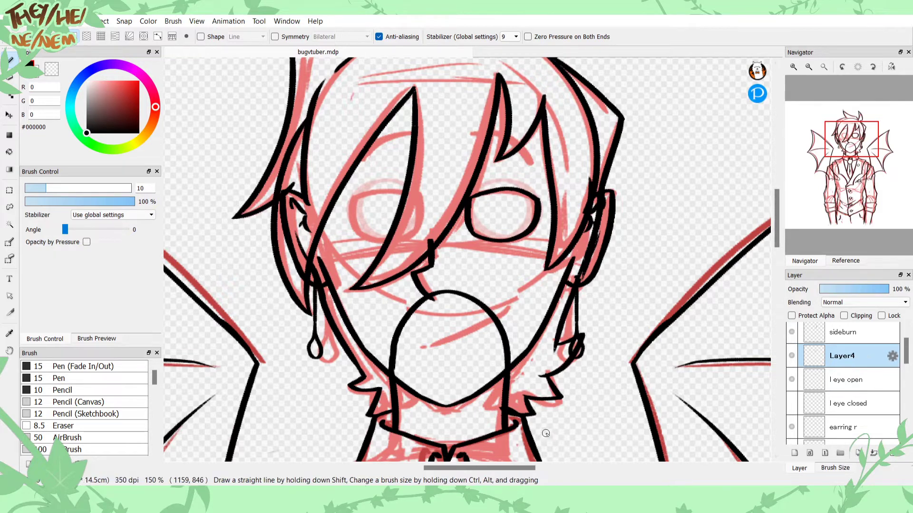
key(ctrl+t)
click(571, 450)
click(711, 466)
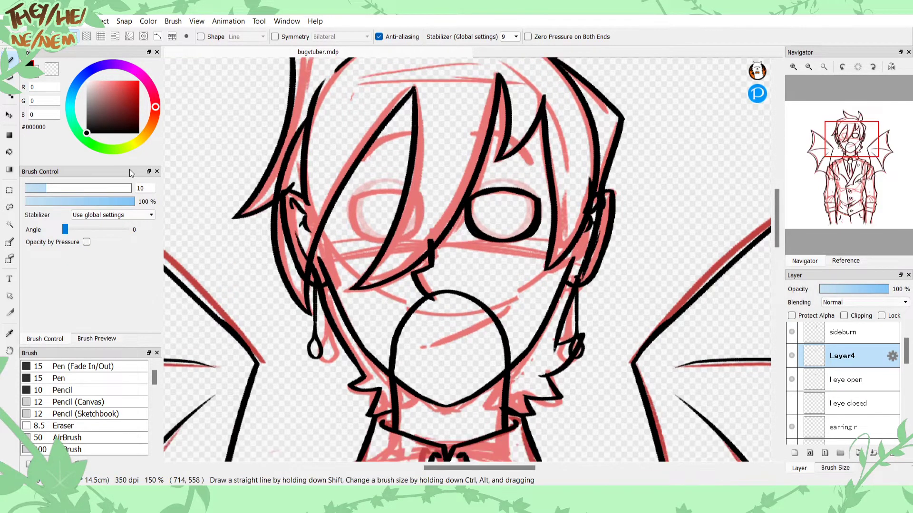
key(v)
drag(477, 262, 357, 263)
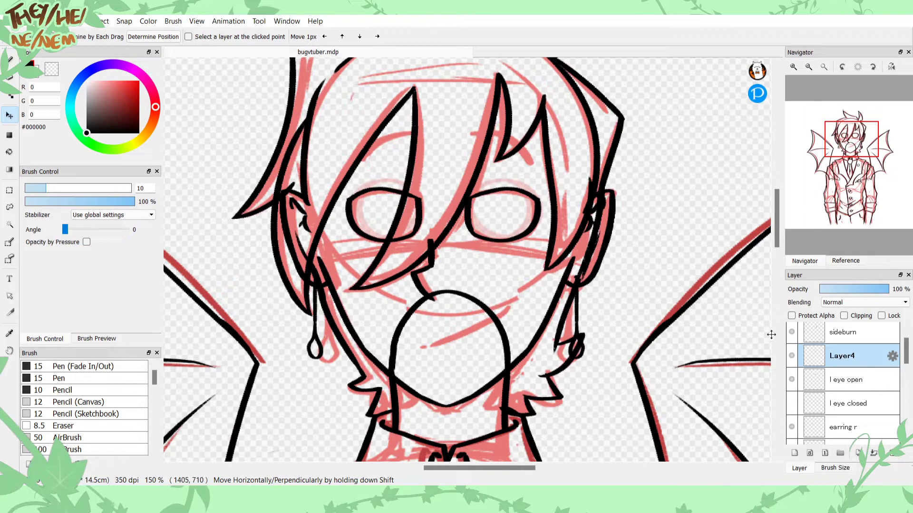
Step: Fit the whole drawing in view and enlarge the layer list
click(824, 67)
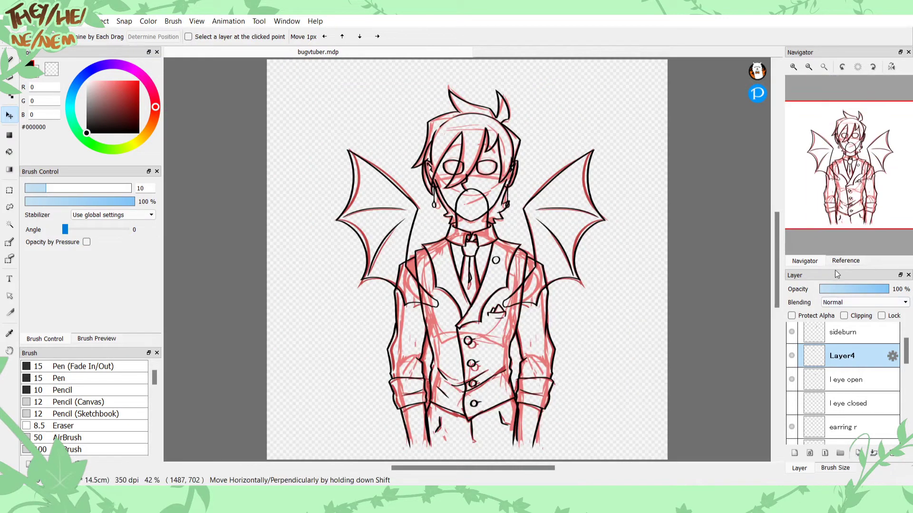
drag(829, 267, 833, 225)
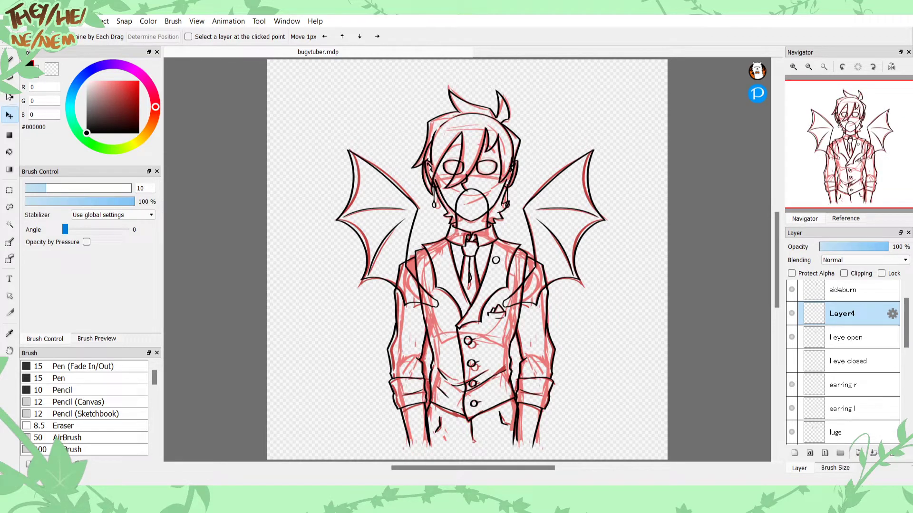
click(17, 64)
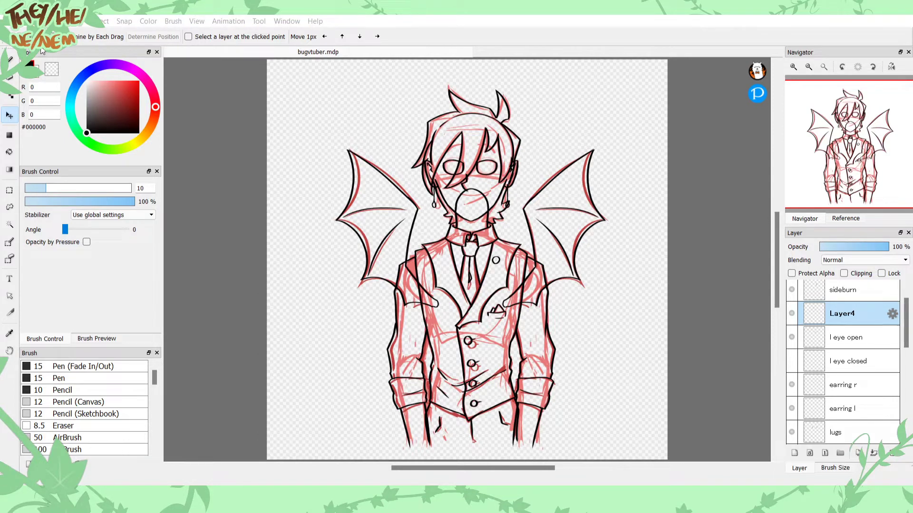
double_click(127, 204)
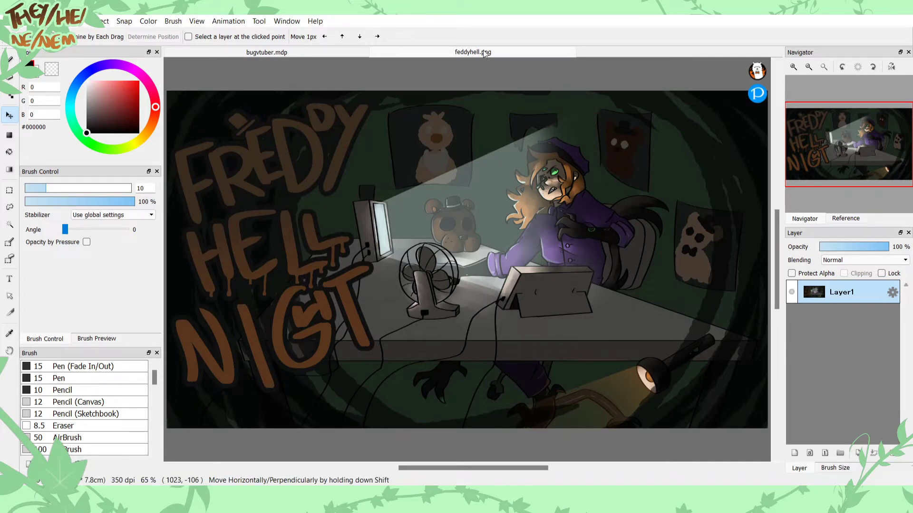
key(ctrl+w)
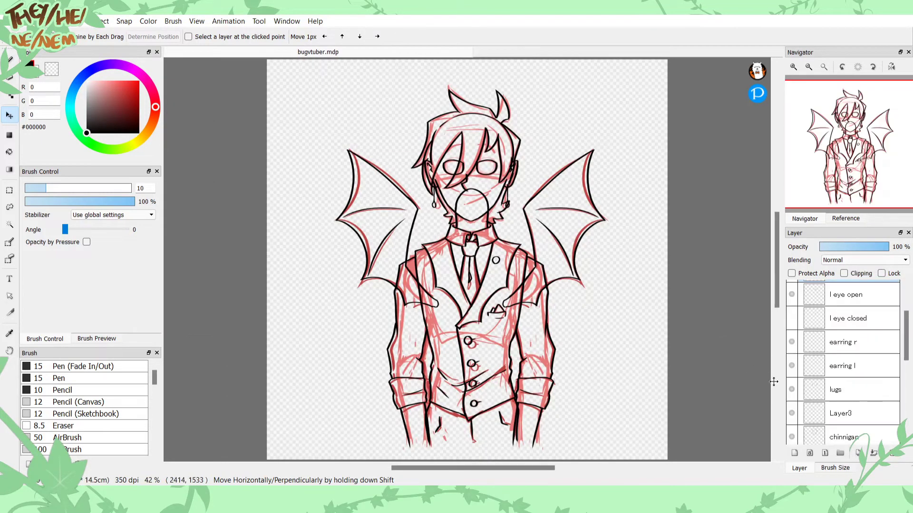
scroll(906, 322, up, 2)
scroll(901, 328, down, 5)
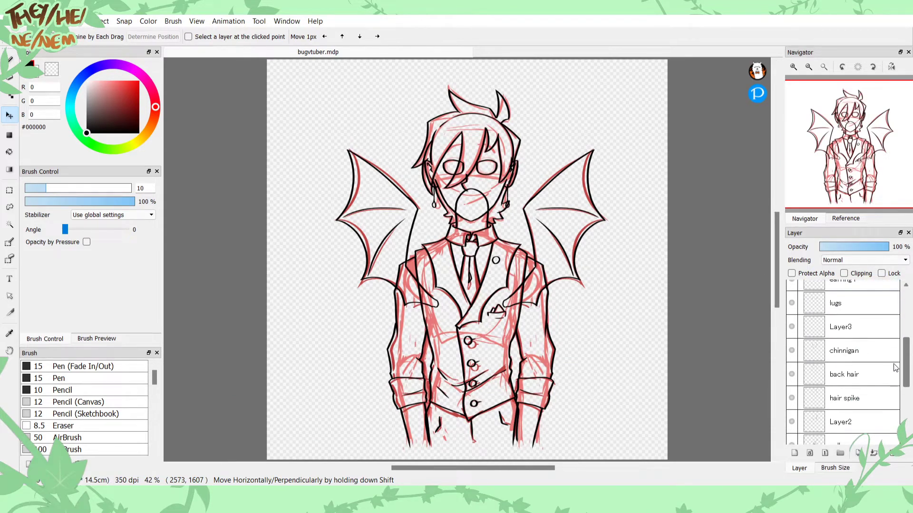
scroll(896, 335, up, 3)
scroll(894, 336, up, 3)
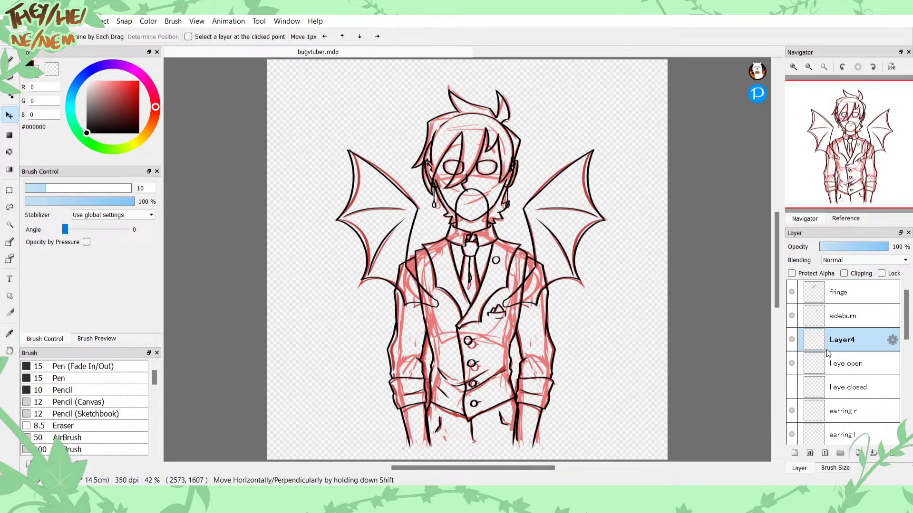
Step: Check the copied open eye's visibility and rename its layer as r eye open
click(791, 340)
click(791, 340)
double_click(819, 341)
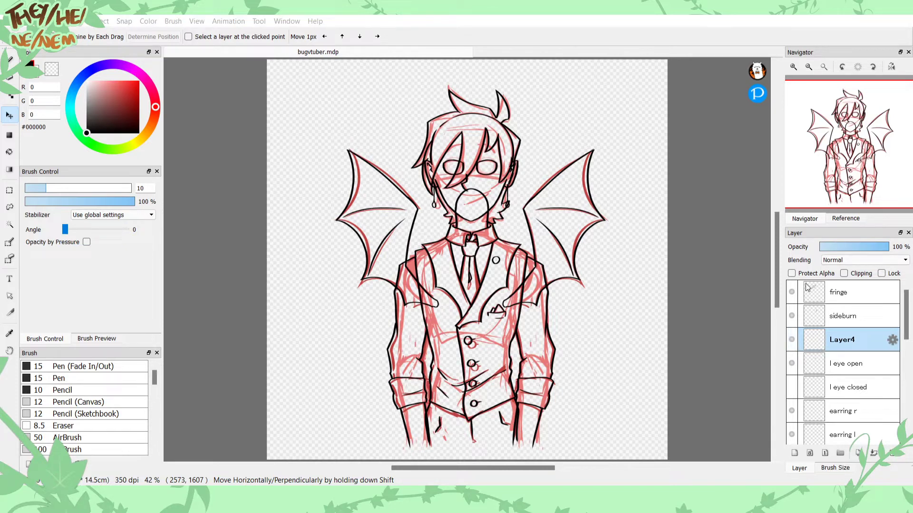
key(Return)
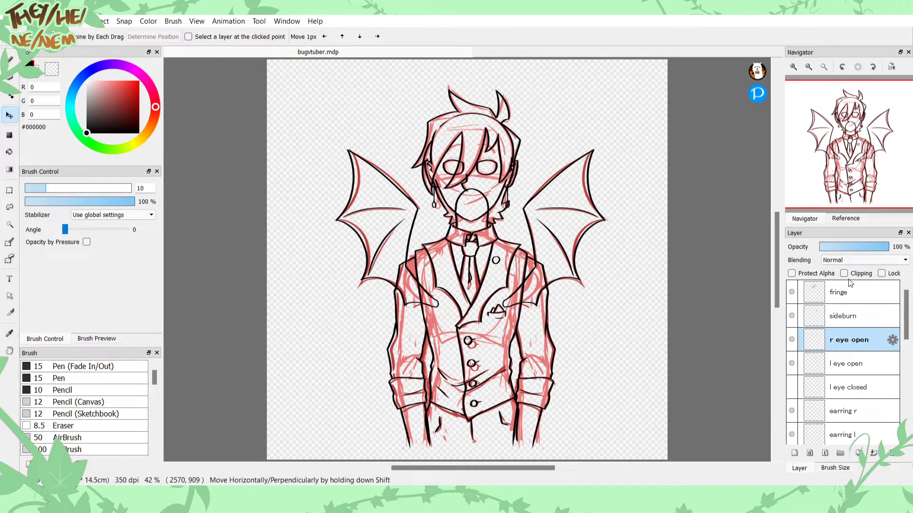
Step: Show the l eye closed layer, duplicate its line onto a new layer and flip the copy
click(811, 390)
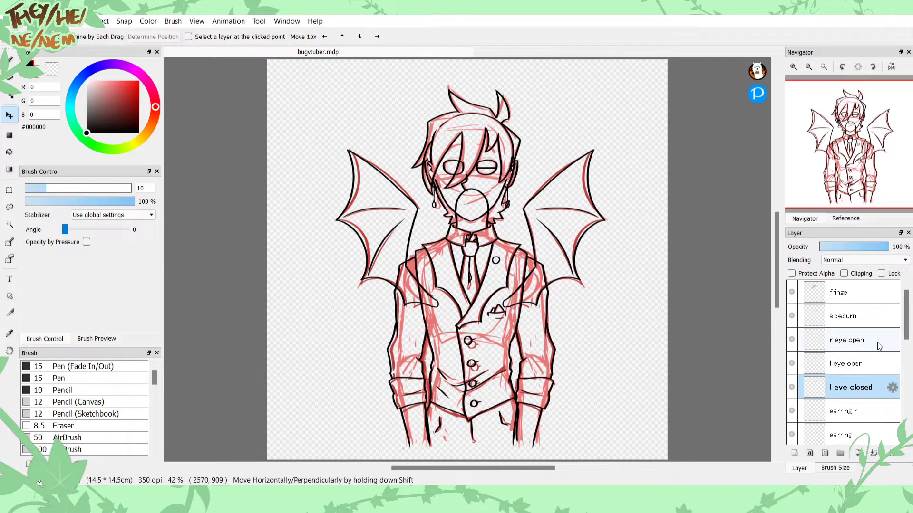
key(ctrl+shift+n)
key(ctrl+z)
key(ctrl+y)
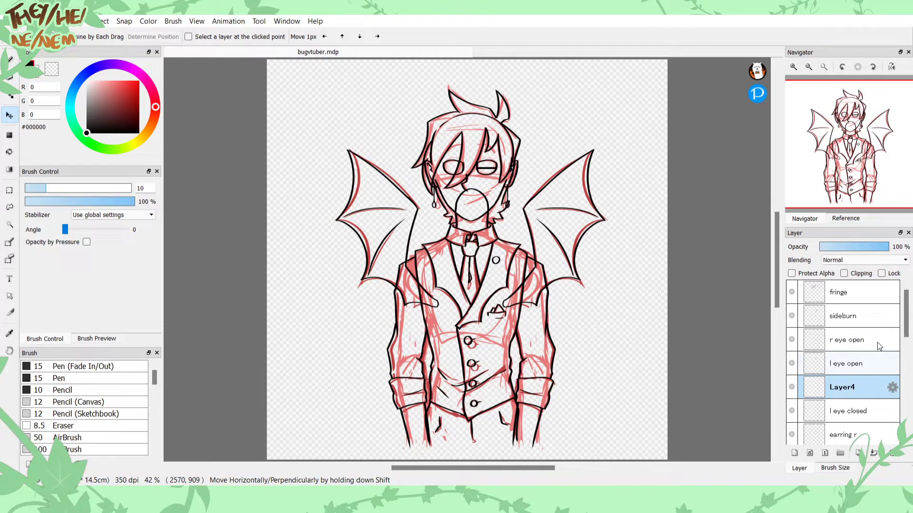
key(ctrl+v)
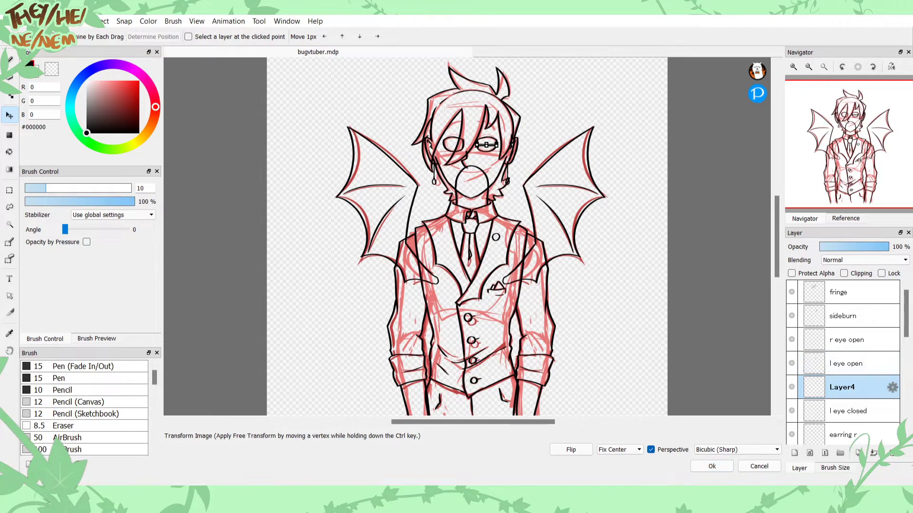
click(572, 450)
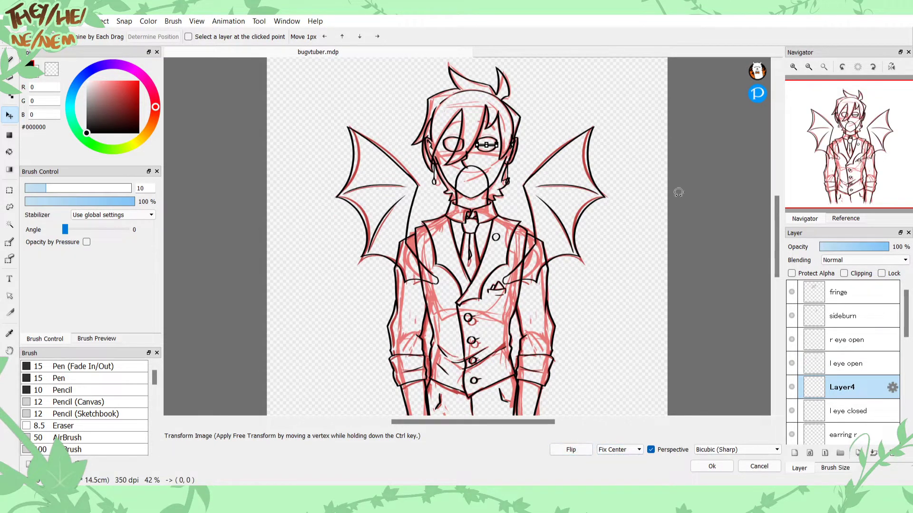
click(797, 63)
click(797, 64)
click(797, 64)
drag(818, 119, 850, 126)
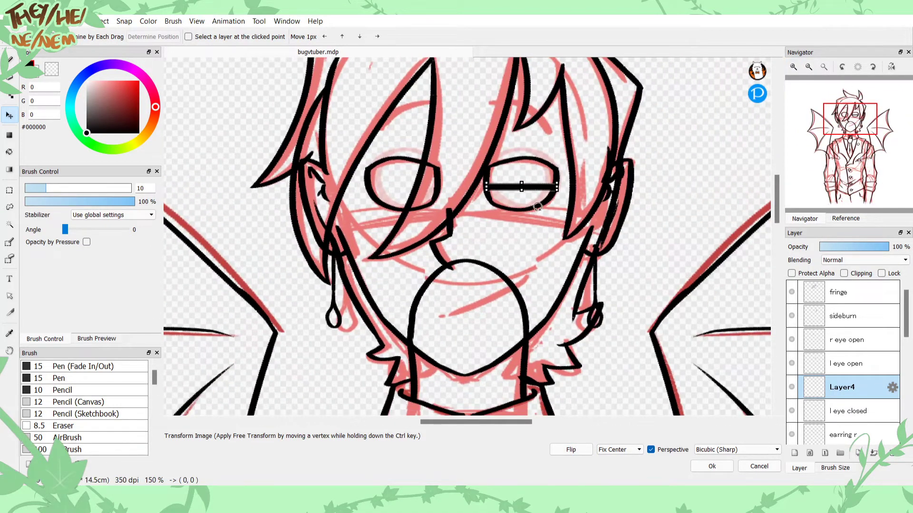
click(703, 469)
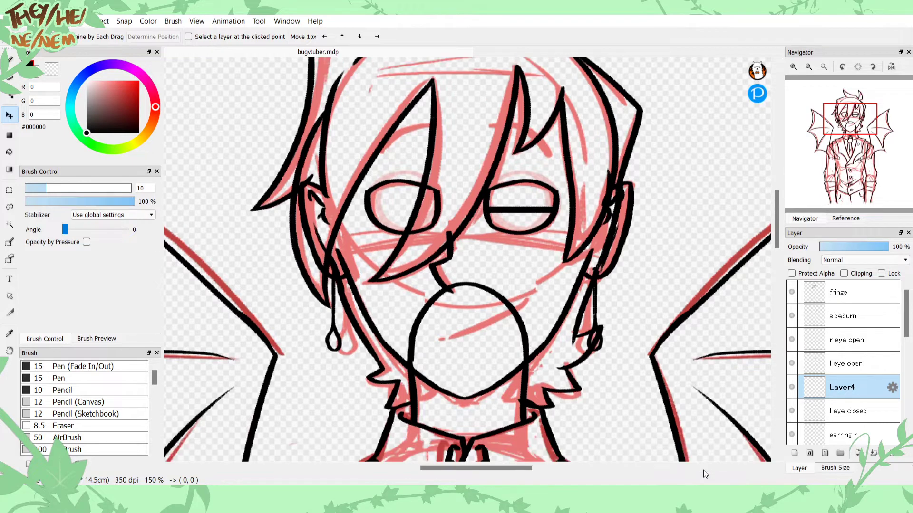
Step: Move the copied closed-eye line over the character's right eye, hiding the open left eye while positioning it
key(ctrl+t)
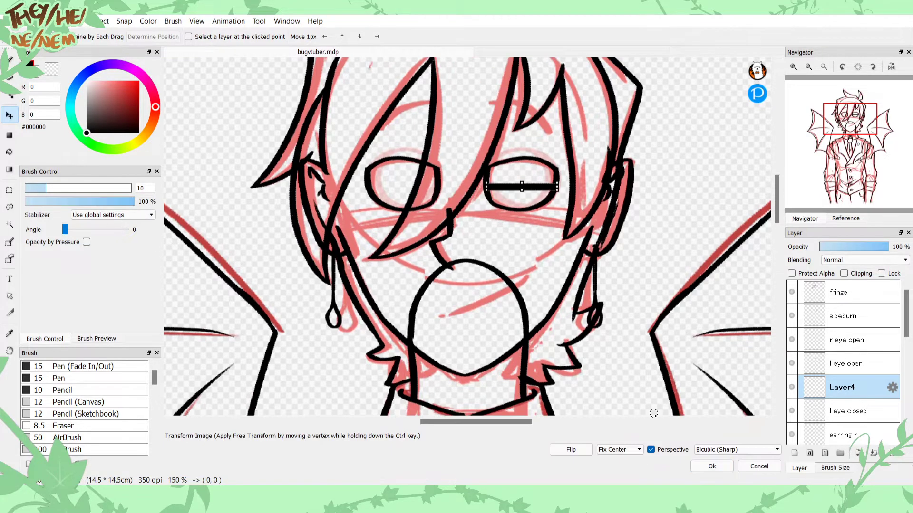
click(761, 468)
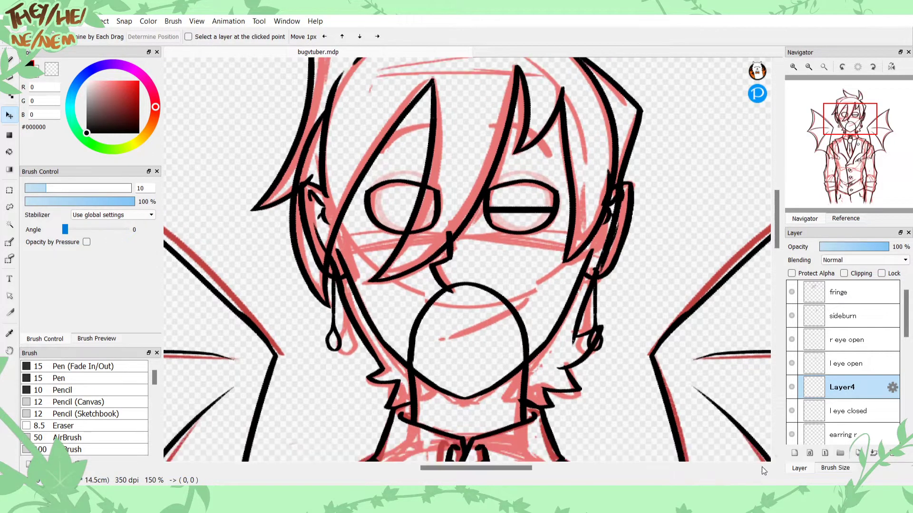
click(791, 363)
click(791, 339)
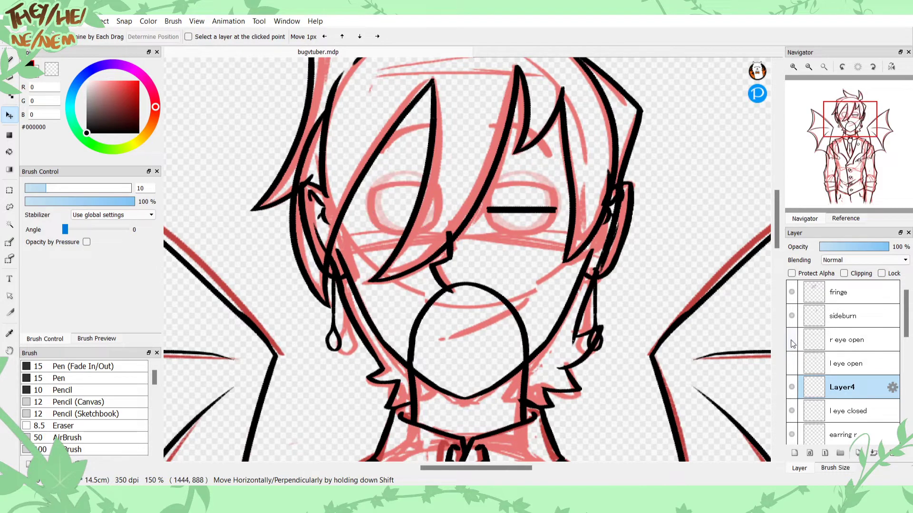
click(792, 339)
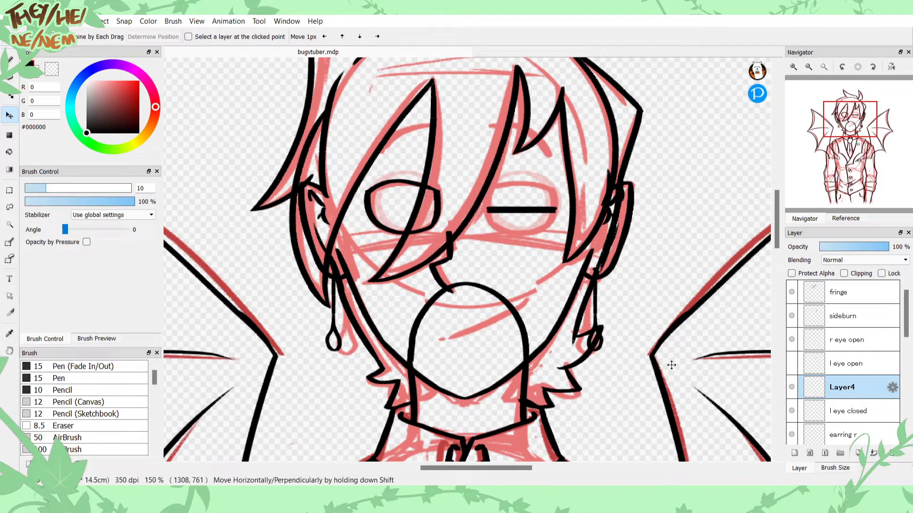
drag(526, 218, 410, 227)
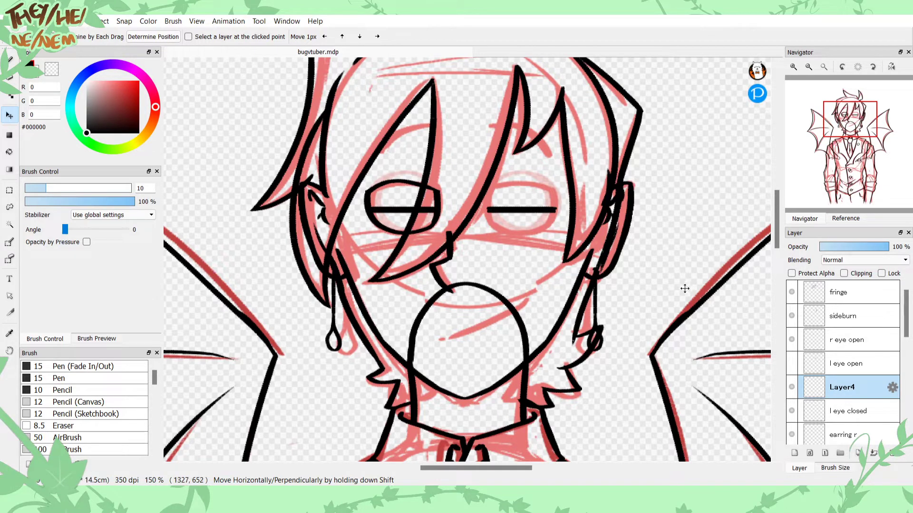
click(791, 363)
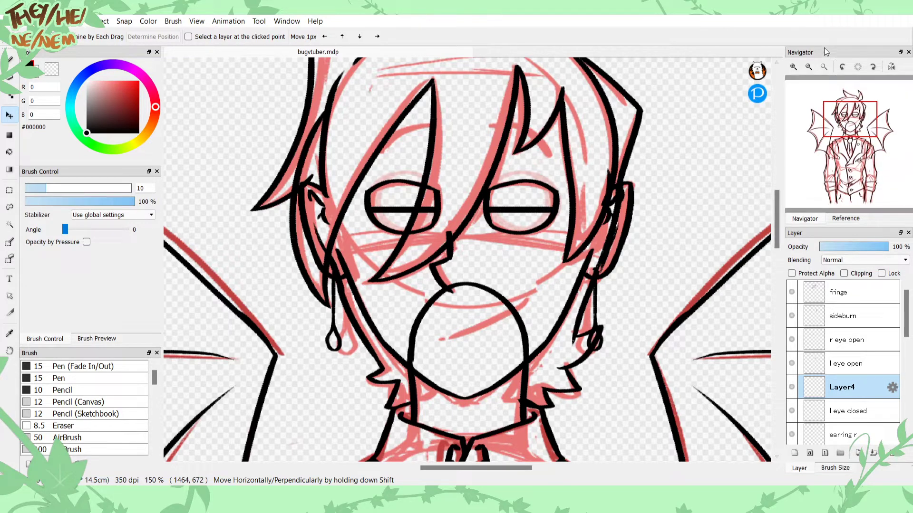
Step: Rename the copied closed eye's layer as r eye closed and check it by toggling its visibility
click(808, 67)
click(808, 66)
click(808, 67)
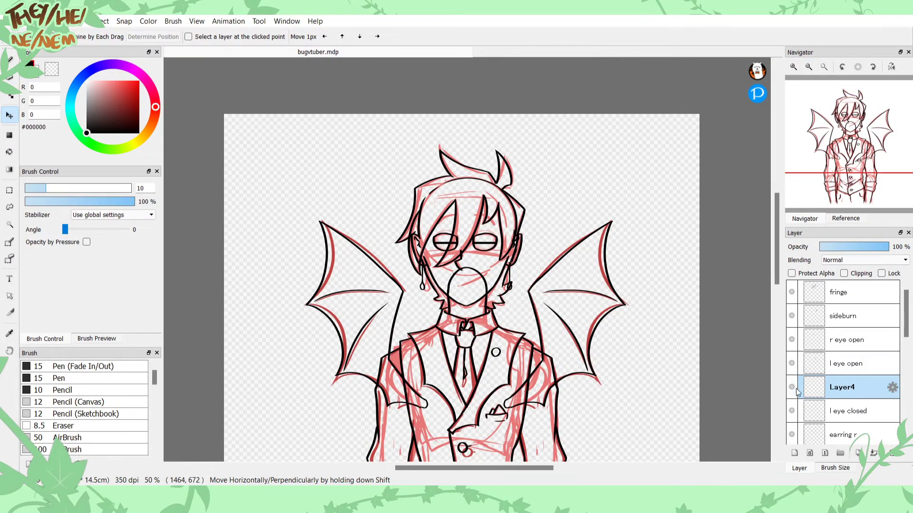
double_click(820, 391)
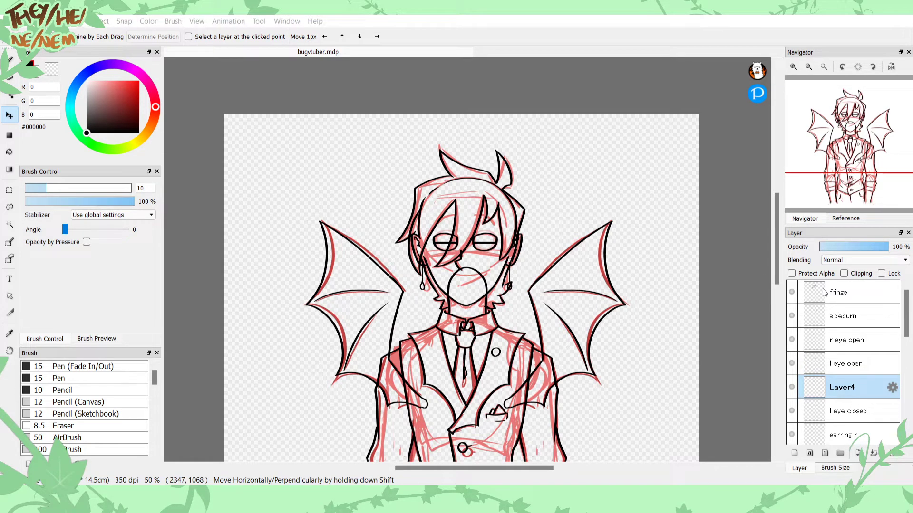
text(r eye closed)
key(Return)
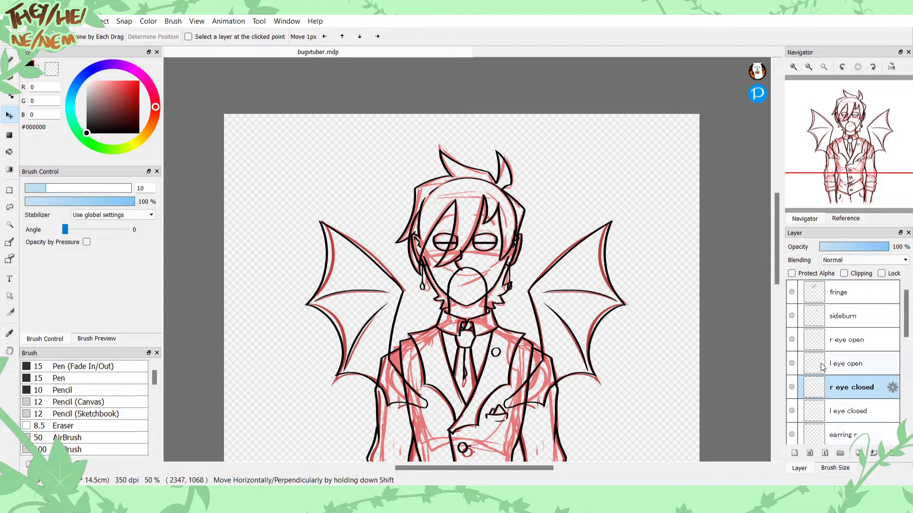
click(791, 387)
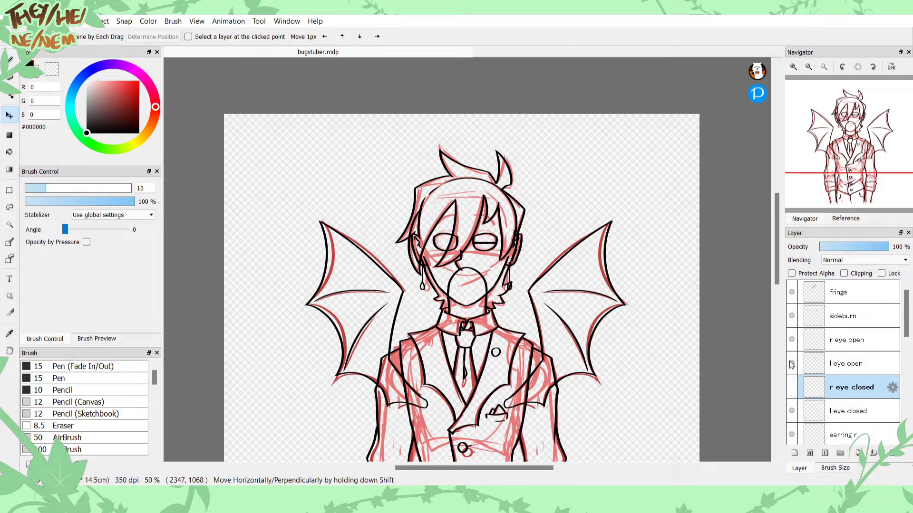
click(791, 387)
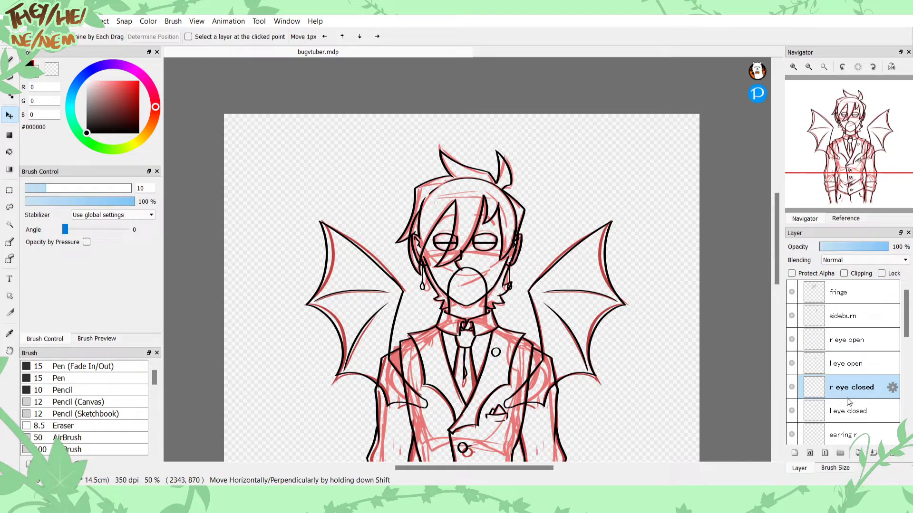
Step: Ink the character's left and right eyebrows over the sketch, each on its own new layer above r eye open
click(820, 360)
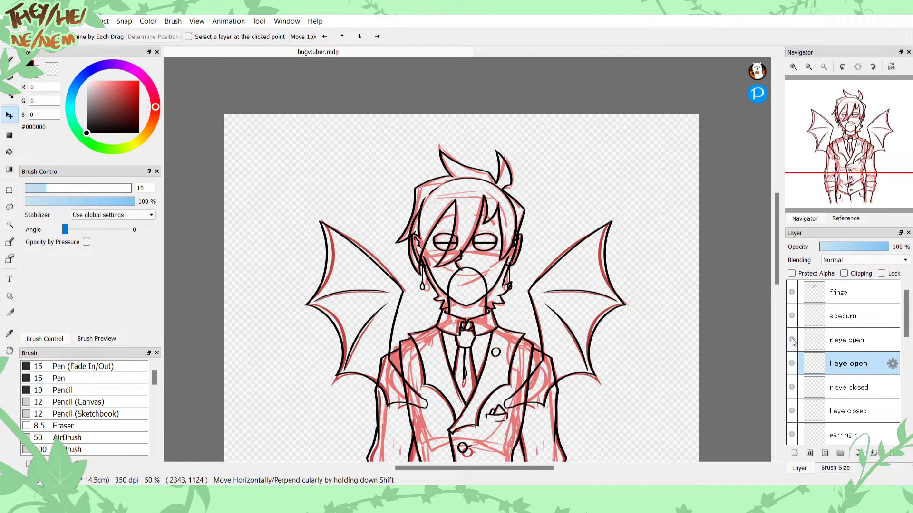
click(806, 339)
click(794, 453)
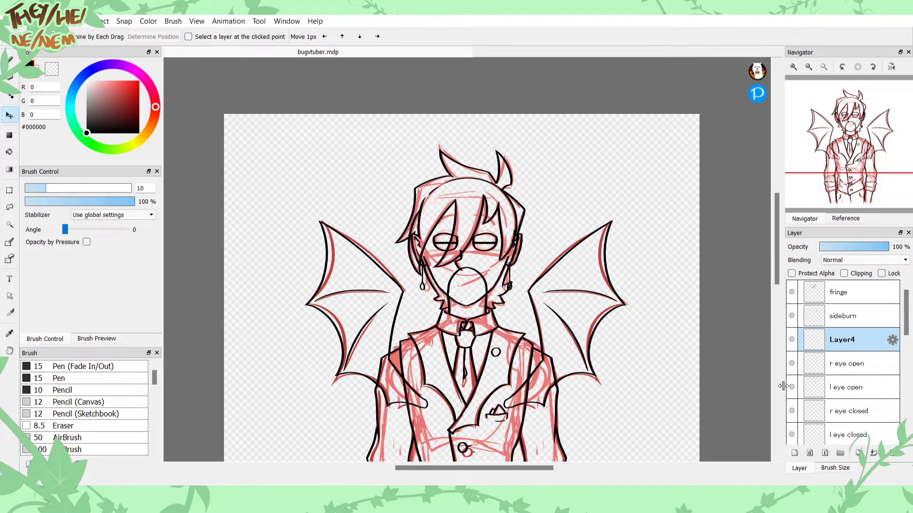
click(10, 60)
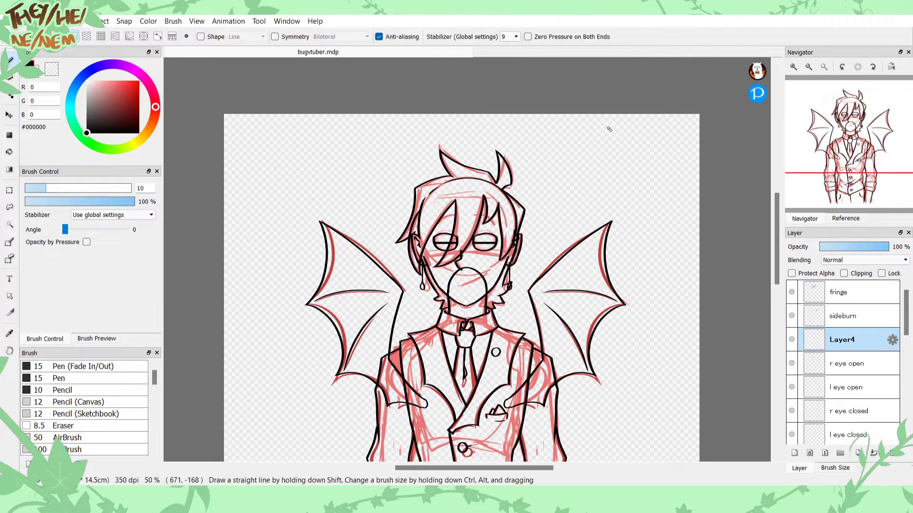
click(793, 67)
click(793, 67)
drag(853, 124, 850, 118)
drag(574, 223, 491, 185)
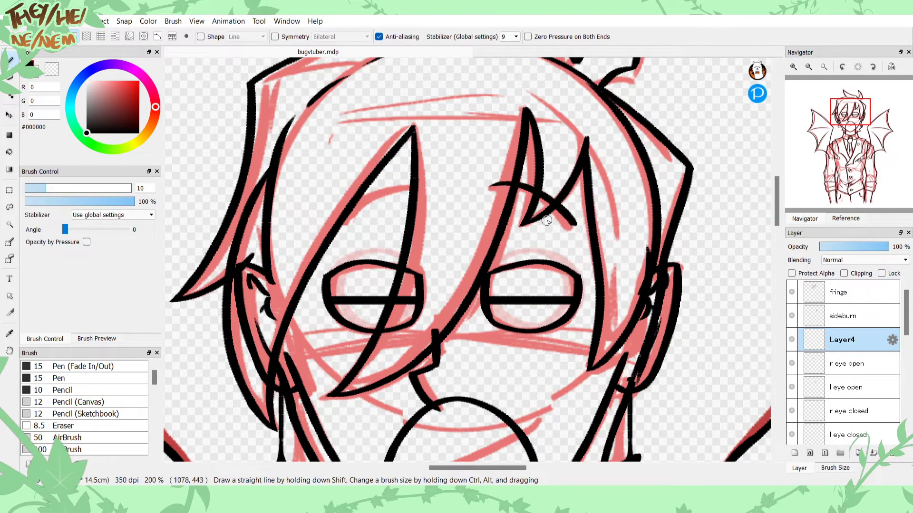
click(794, 453)
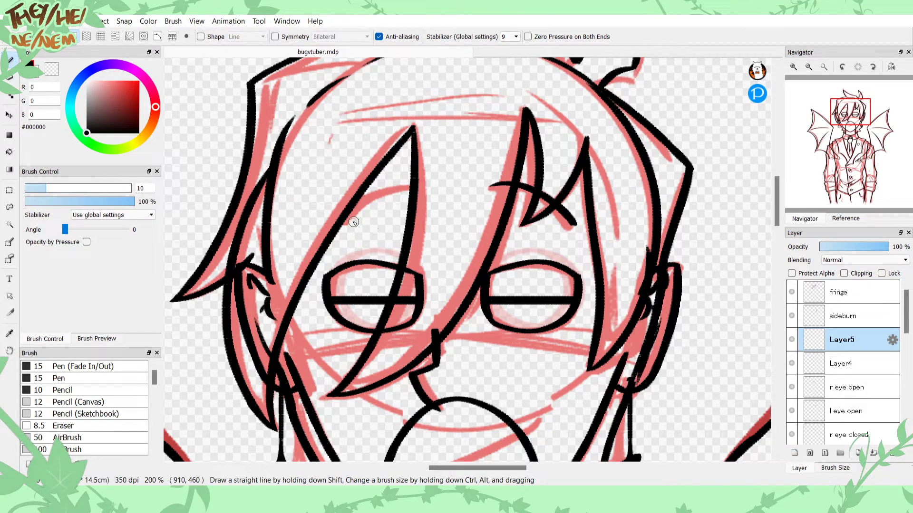
drag(351, 220, 430, 195)
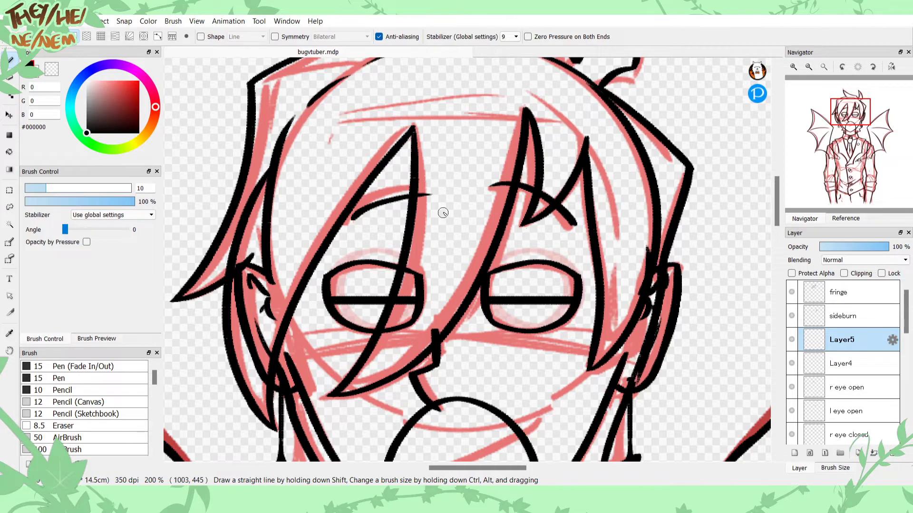
Step: Try to thicken the inner end of the character's left eyebrow while the right eyebrow's layer is active
mouse_move(802, 108)
click(794, 69)
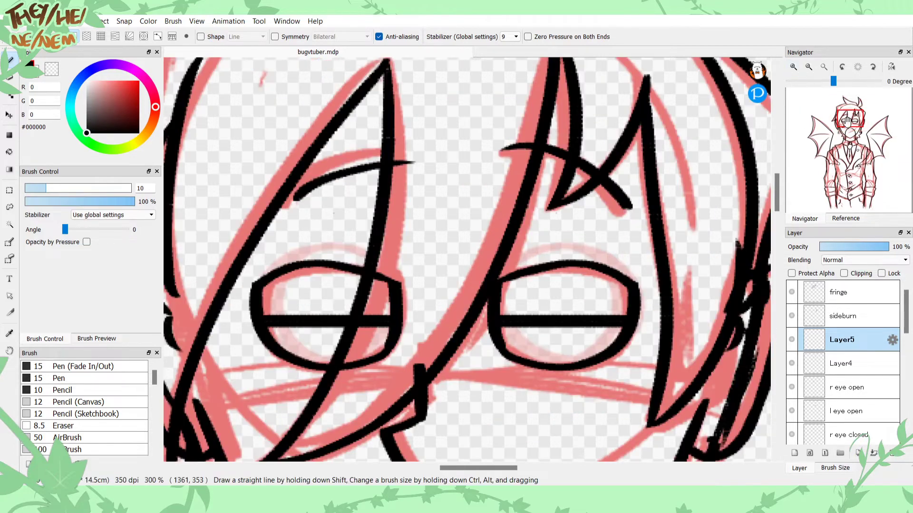
drag(856, 121, 852, 118)
mouse_move(492, 170)
mouse_down()
mouse_move(450, 176)
mouse_move(532, 188)
mouse_up()
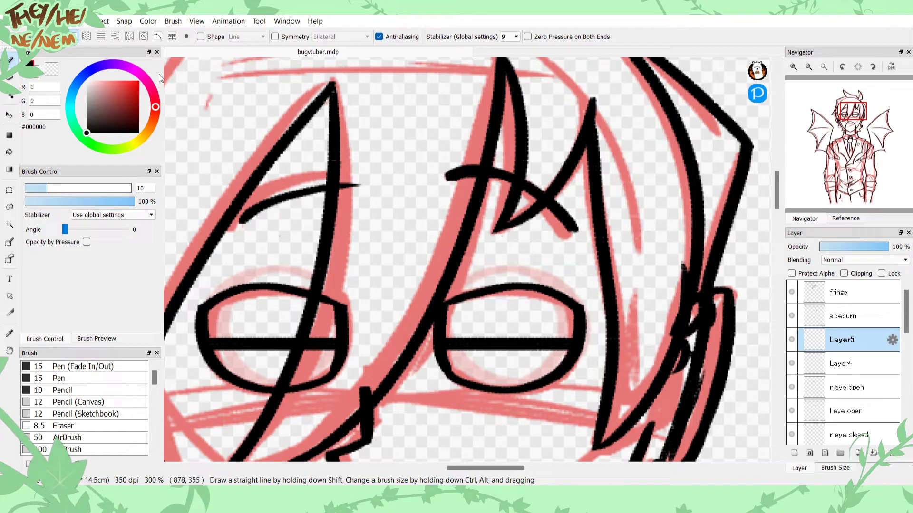
key(x)
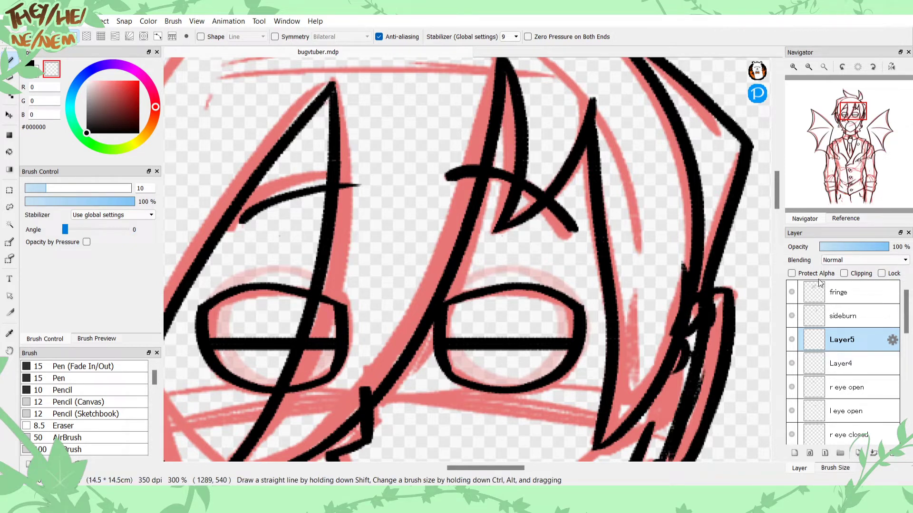
Step: Thicken the inner end and arc of the character's left eyebrow on its own layer, Layer4
click(819, 361)
key(x)
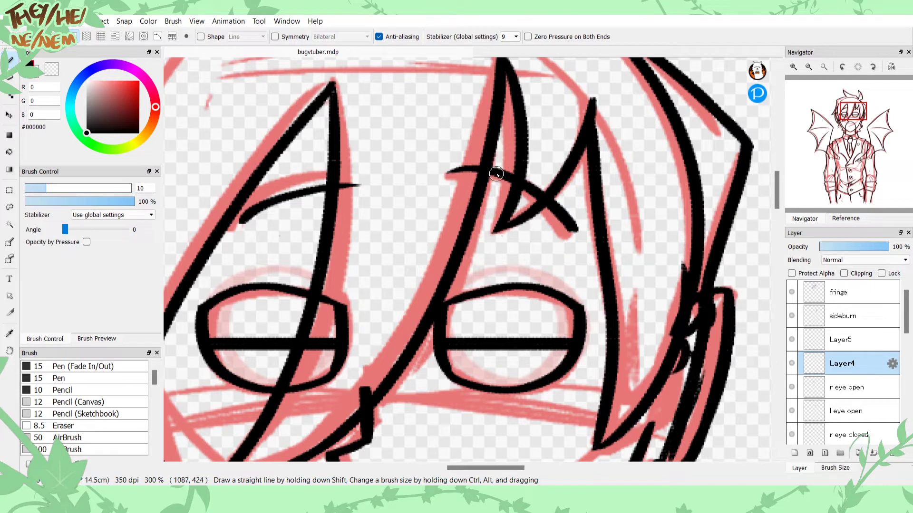
mouse_move(496, 174)
mouse_down()
mouse_move(452, 174)
mouse_move(500, 181)
mouse_up()
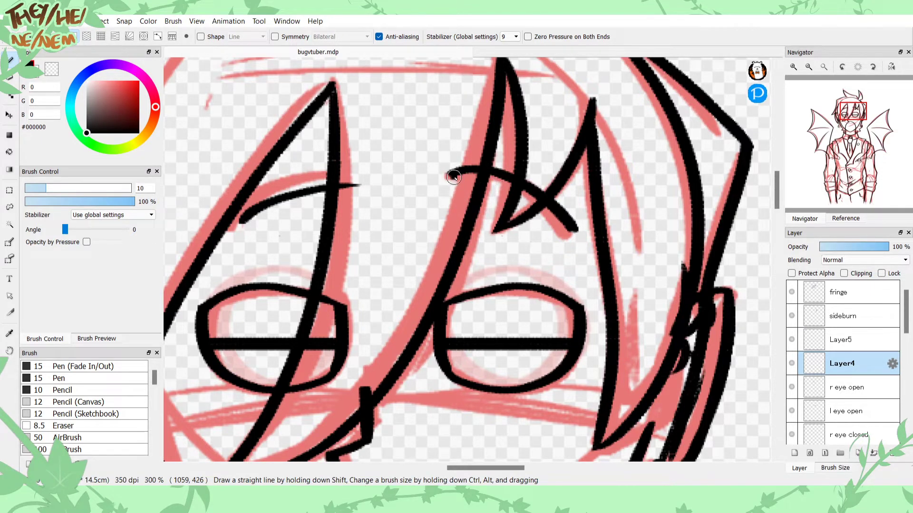
drag(454, 177, 523, 186)
mouse_move(455, 177)
mouse_down()
mouse_move(554, 206)
mouse_move(573, 229)
mouse_up()
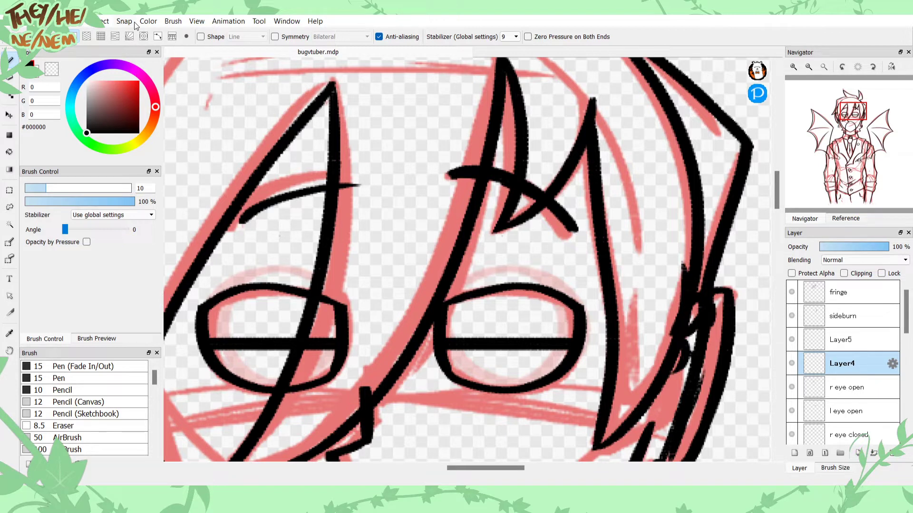
Step: Thin the outer end of the character's left eyebrow on Layer4 and thicken the right eyebrow's inner end on Layer5
click(52, 69)
drag(554, 219, 576, 236)
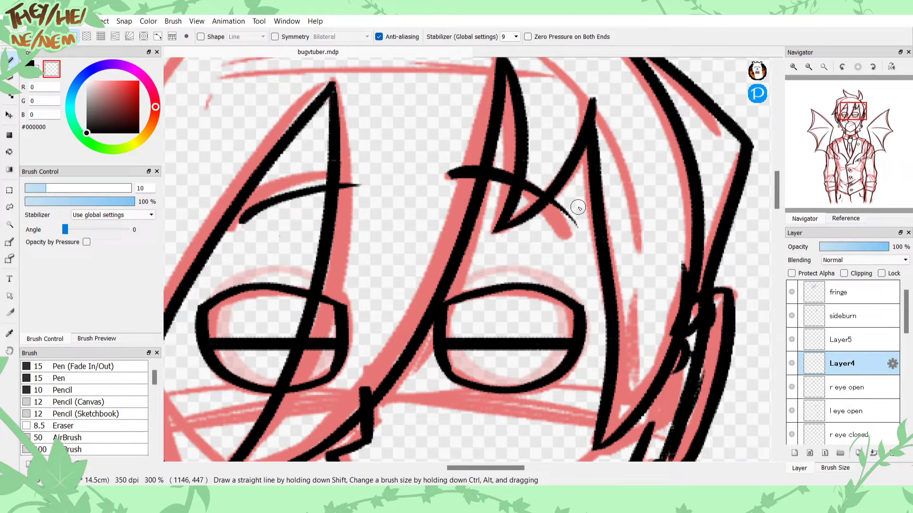
click(842, 339)
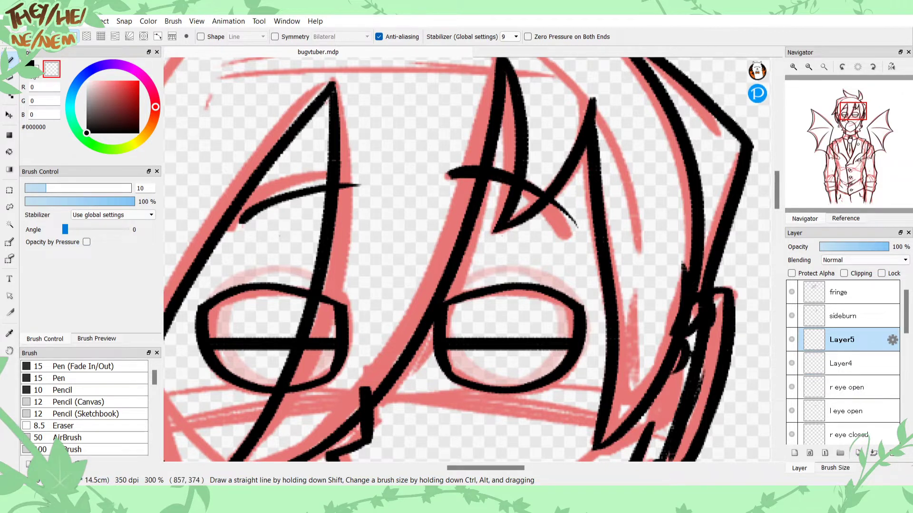
click(31, 65)
mouse_move(342, 187)
mouse_down()
mouse_move(357, 188)
mouse_move(287, 200)
mouse_up()
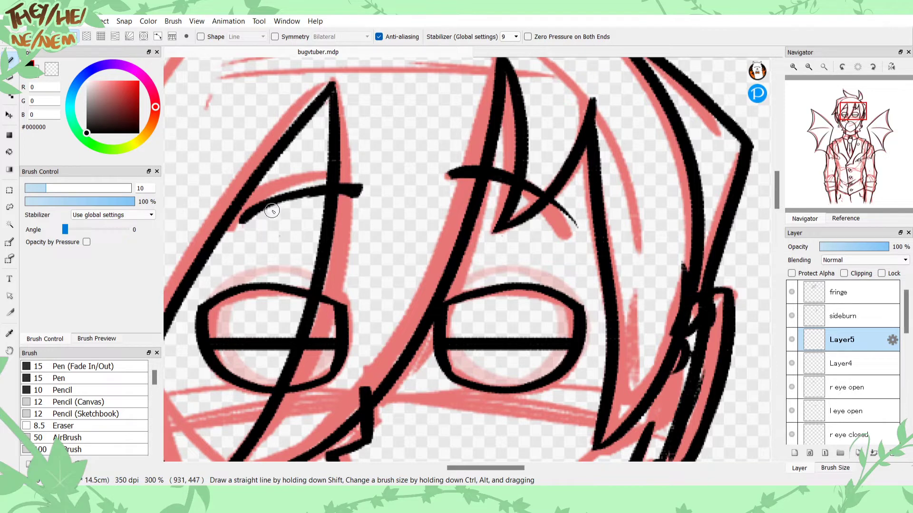
Step: Trim the underside and inner tip of the character's right eyebrow on Layer5 and touch up its upper edge in black
click(53, 72)
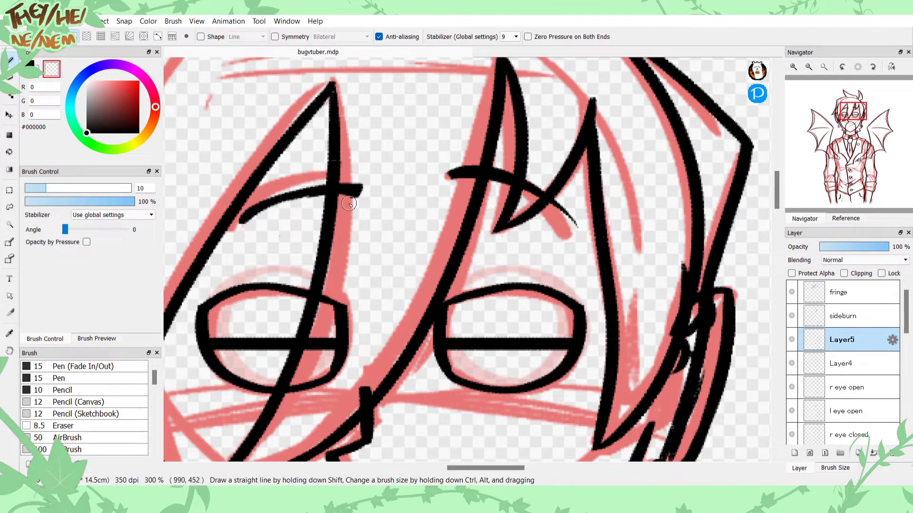
mouse_move(363, 200)
mouse_down()
mouse_move(287, 217)
mouse_move(332, 198)
mouse_move(251, 224)
mouse_move(329, 214)
mouse_up()
mouse_move(239, 227)
mouse_down()
mouse_move(343, 197)
mouse_move(356, 214)
mouse_up()
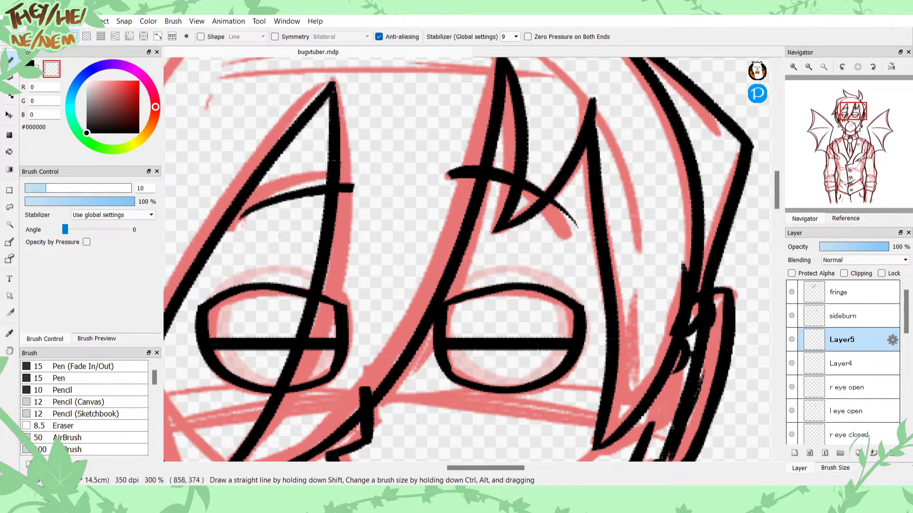
key(x)
mouse_move(348, 177)
mouse_down()
mouse_move(332, 187)
mouse_move(335, 180)
mouse_up()
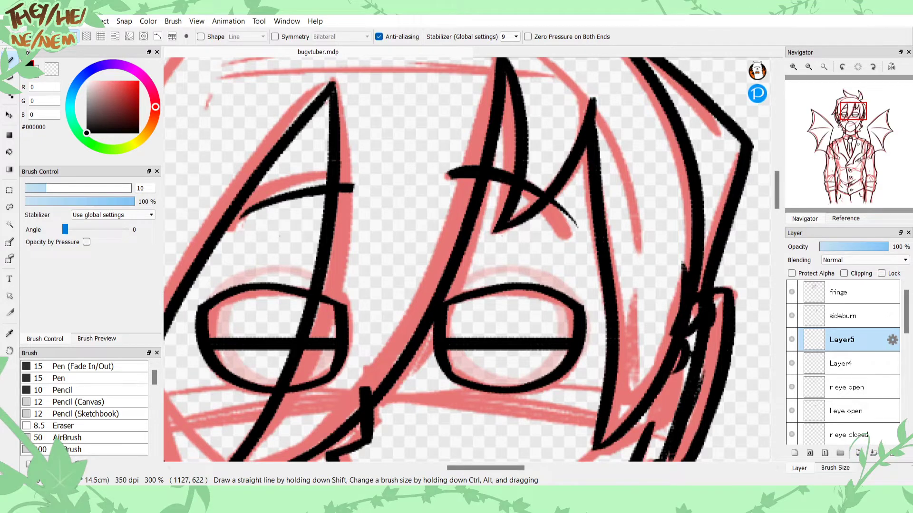
Step: Check the eyebrows against the whole head and bring up the reference illustration around the character's eyes
click(807, 67)
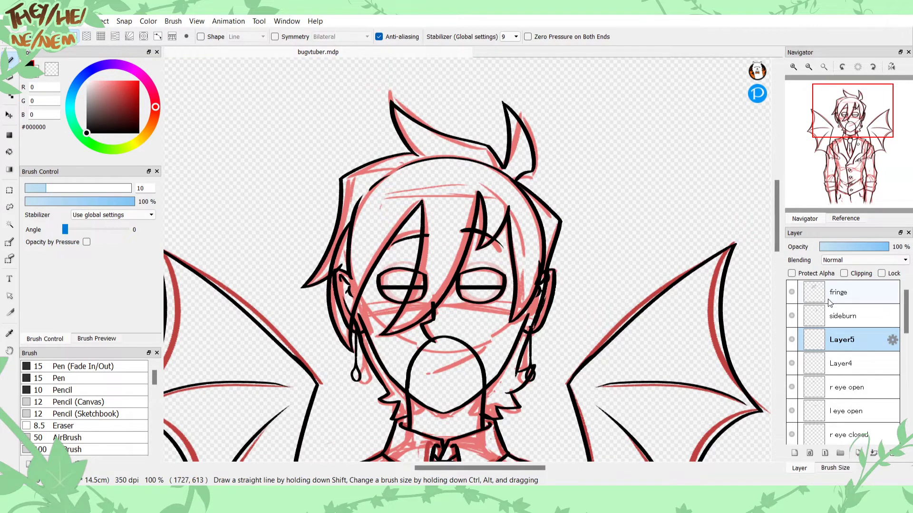
click(793, 69)
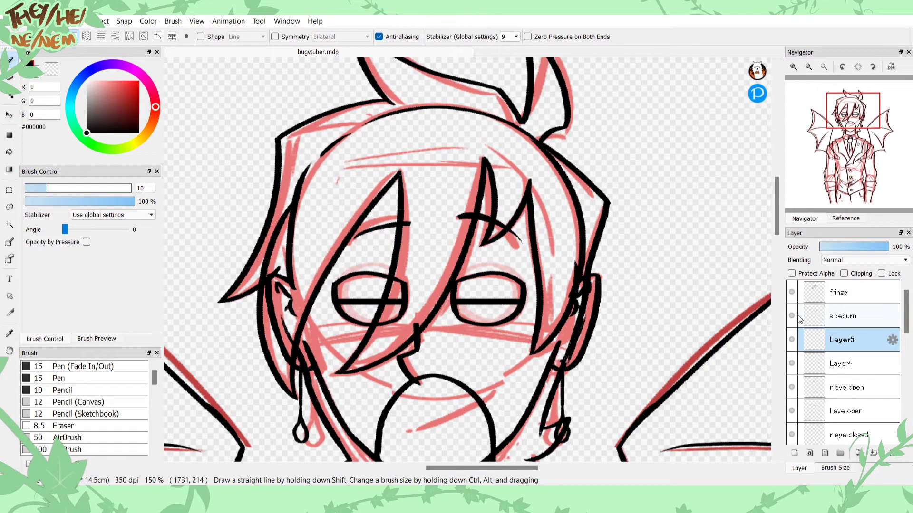
click(837, 220)
mouse_move(807, 154)
mouse_down()
mouse_move(835, 158)
mouse_move(818, 150)
mouse_move(824, 124)
mouse_move(810, 105)
mouse_move(781, 164)
mouse_move(768, 113)
mouse_move(785, 170)
mouse_move(811, 169)
mouse_up()
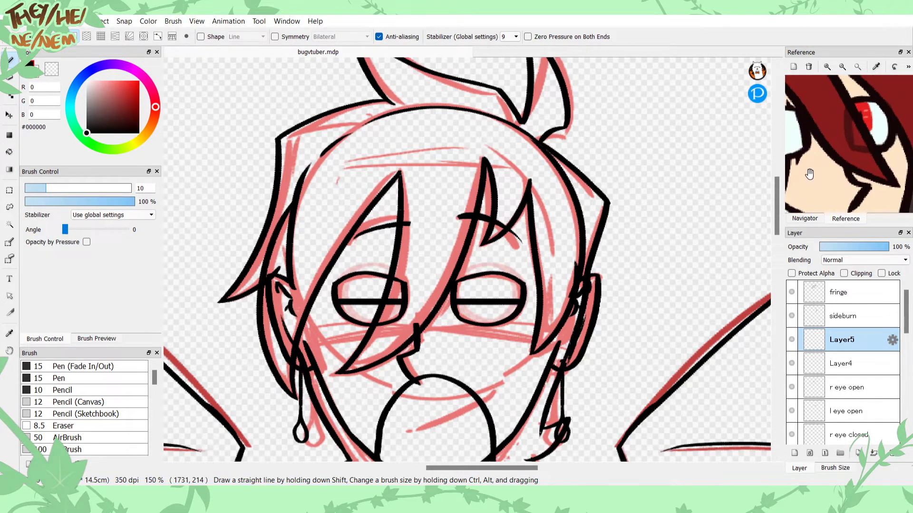
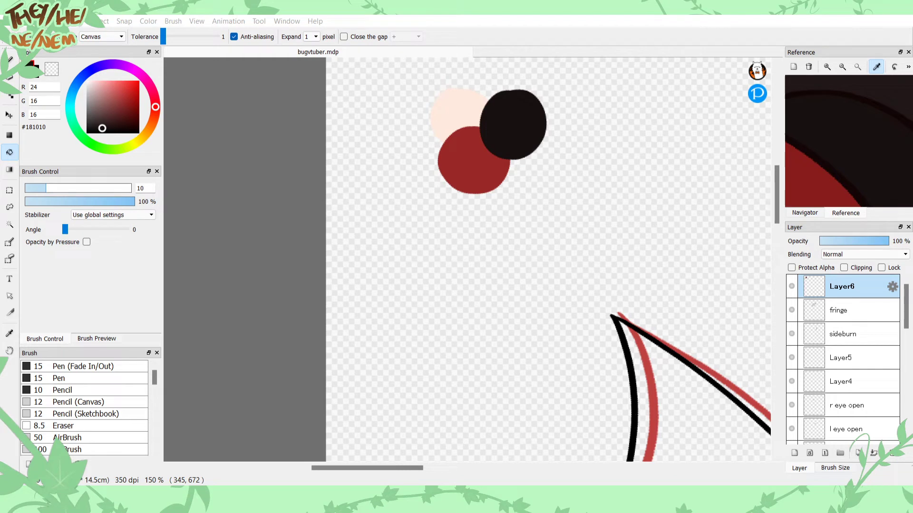
Step: Sample the dark brown clothing colour #221818 from the reference illustration
click(876, 66)
drag(851, 105, 833, 143)
click(876, 66)
click(849, 140)
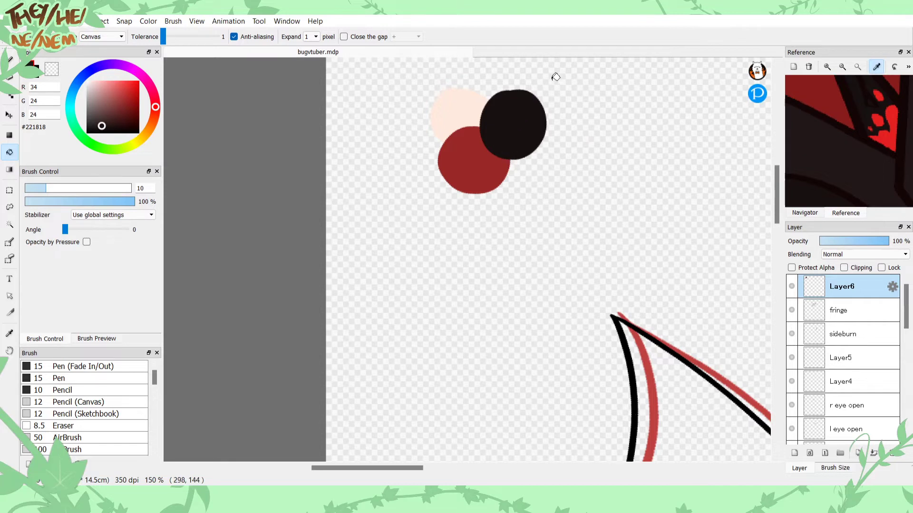
key(b)
drag(530, 82, 513, 89)
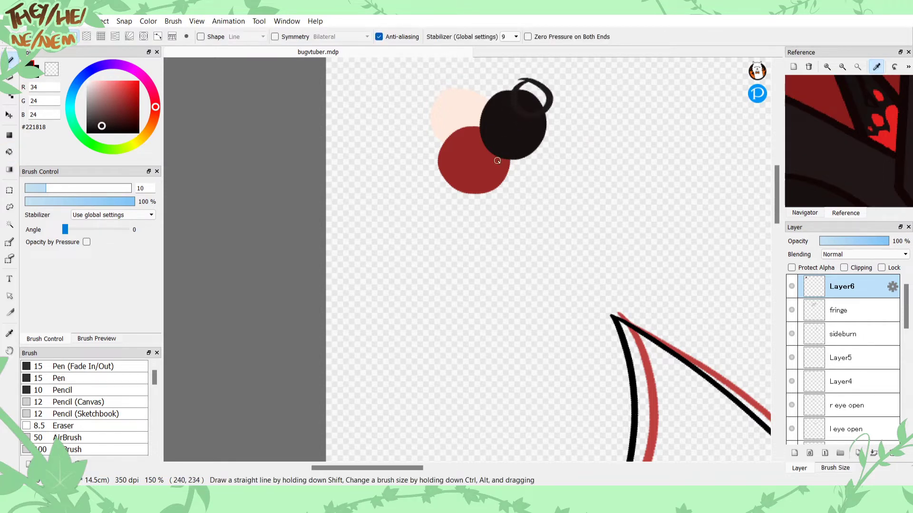
key(ctrl+z)
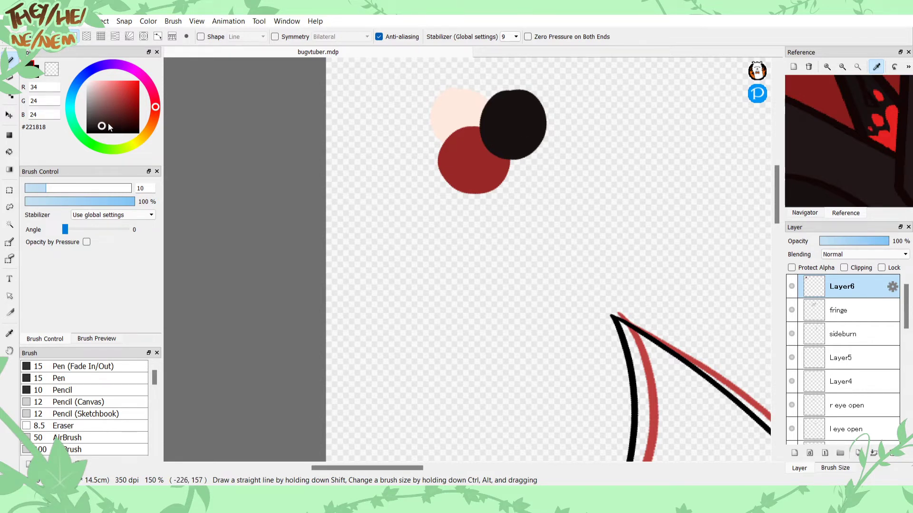
Step: Lighten the dark brown to #2F2222 and paint a small filled round swatch overlapping the near-black one on Layer6
mouse_move(102, 126)
mouse_down()
mouse_move(101, 113)
mouse_move(101, 124)
mouse_up()
mouse_move(518, 95)
mouse_down()
mouse_move(540, 83)
mouse_move(529, 94)
mouse_move(525, 84)
mouse_up()
key(ctrl+z)
key(g)
click(540, 102)
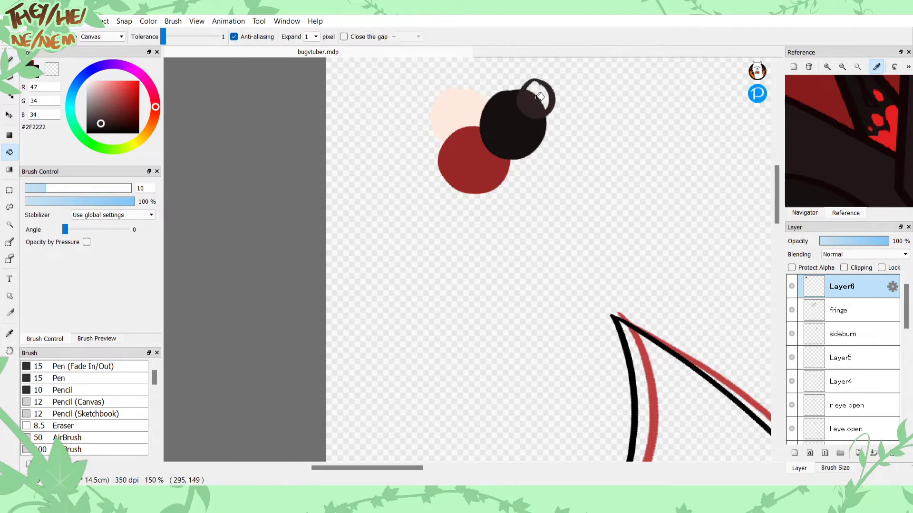
Step: Sample the bright red #E62121 from the reference and paint a filled round swatch beside the dark red one on Layer6
key(b)
click(876, 68)
drag(888, 85, 838, 109)
click(876, 69)
click(845, 147)
mouse_move(559, 158)
mouse_down()
mouse_move(592, 183)
mouse_move(554, 165)
mouse_move(546, 205)
mouse_move(527, 174)
mouse_up()
key(ctrl+z)
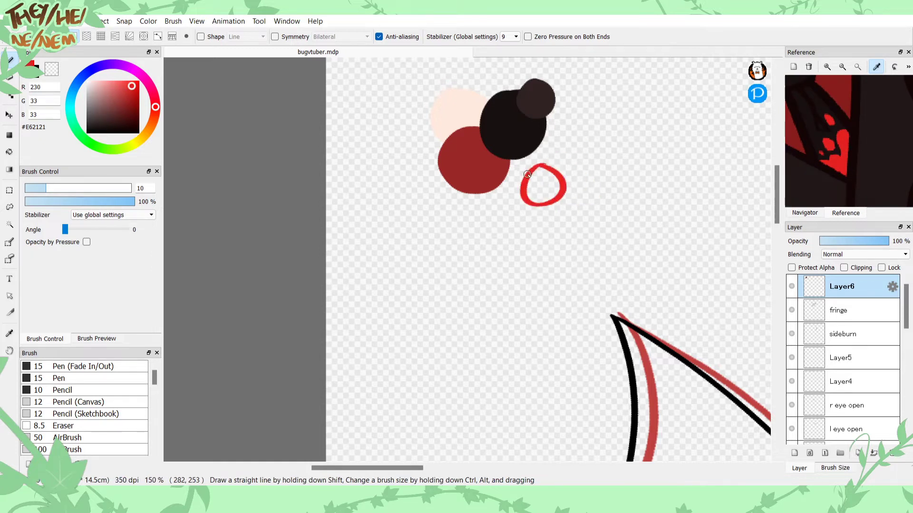
key(g)
click(542, 187)
key(b)
Step: Sample the pale red #F97676 from the reference character's eye and paint a small oval of it inside the bright red swatch
click(876, 70)
drag(838, 107, 807, 144)
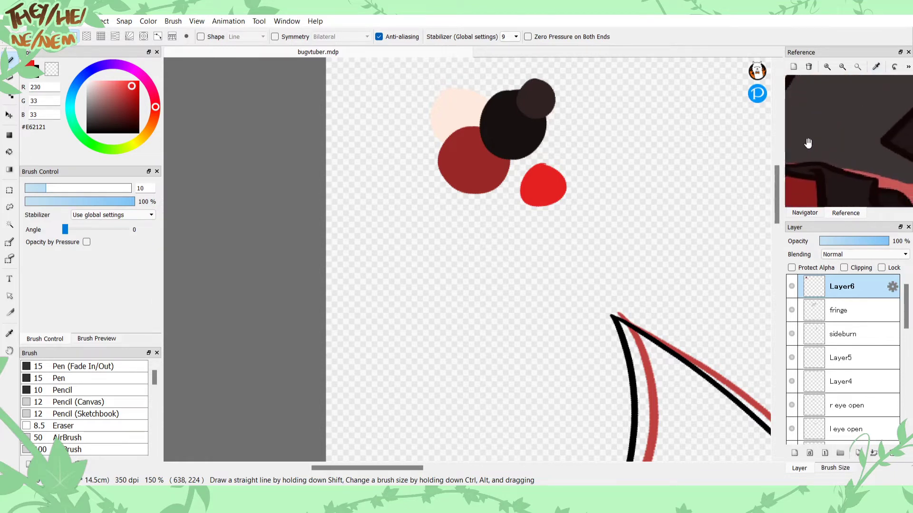
drag(841, 119, 808, 140)
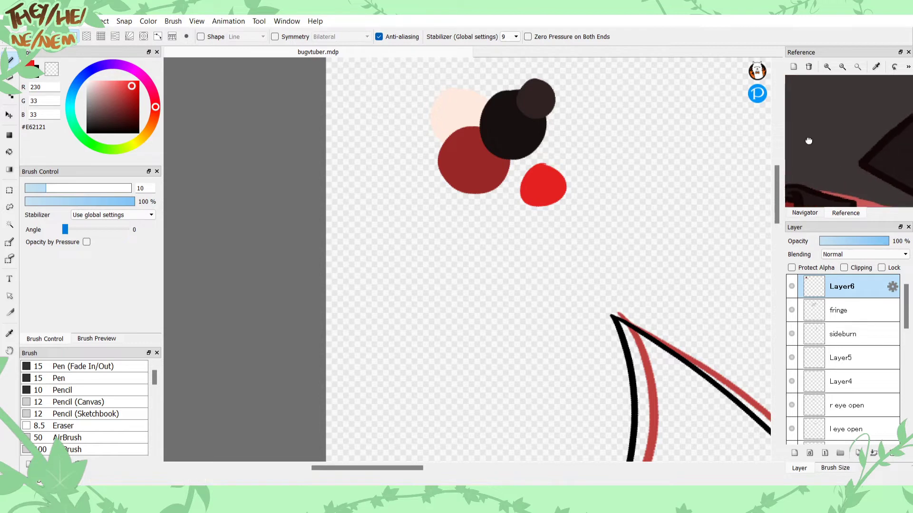
click(842, 68)
click(842, 67)
click(842, 67)
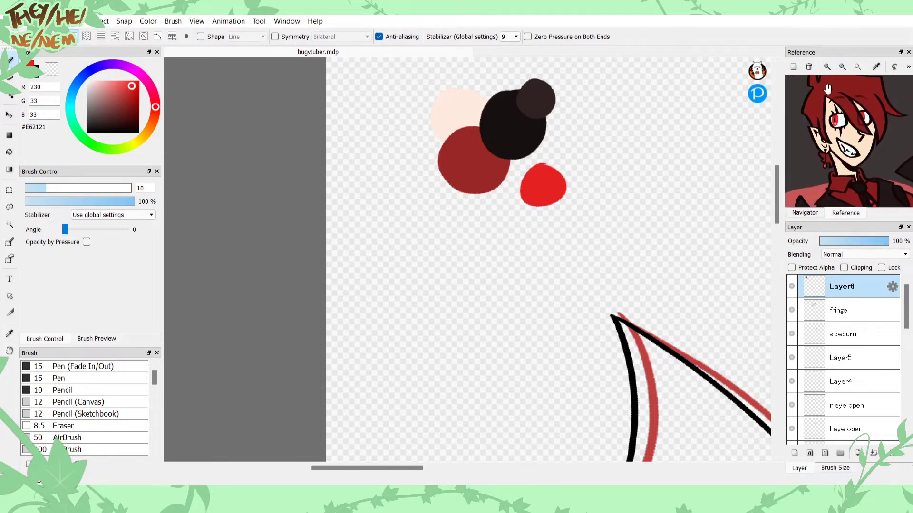
click(827, 67)
click(830, 68)
drag(823, 105, 812, 124)
click(876, 67)
click(804, 108)
drag(549, 189, 538, 192)
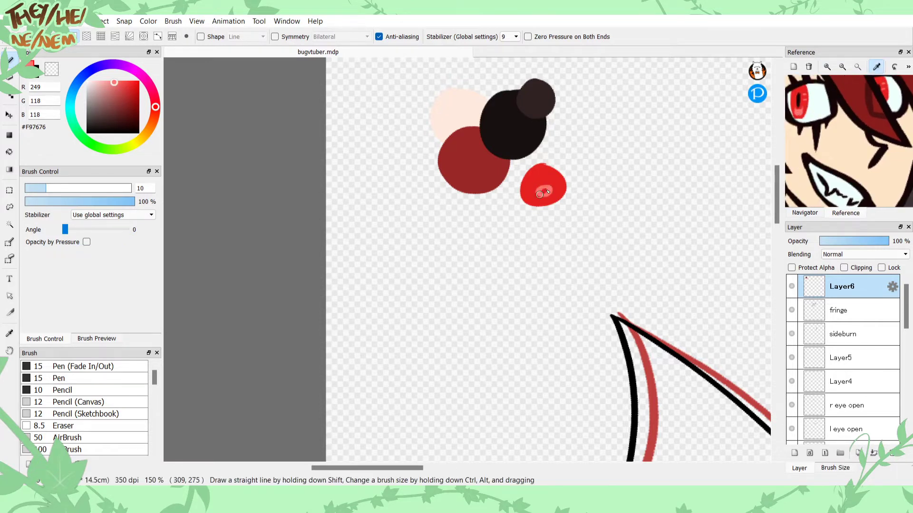
Step: Sample the off-white #EFFFFC from the reference character's teeth and paint a round swatch between the dark and bright red ones
click(828, 177)
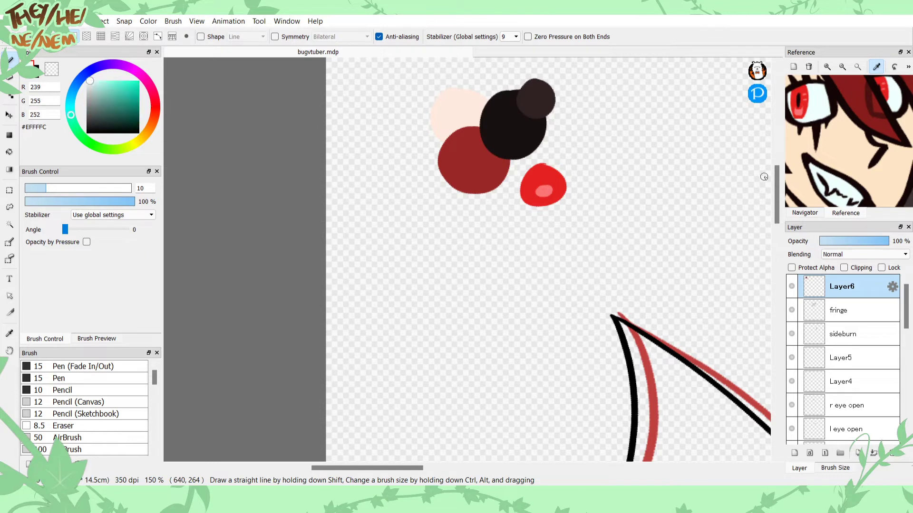
mouse_move(509, 142)
mouse_down()
mouse_move(527, 154)
mouse_move(509, 161)
mouse_move(508, 150)
mouse_move(517, 162)
mouse_up()
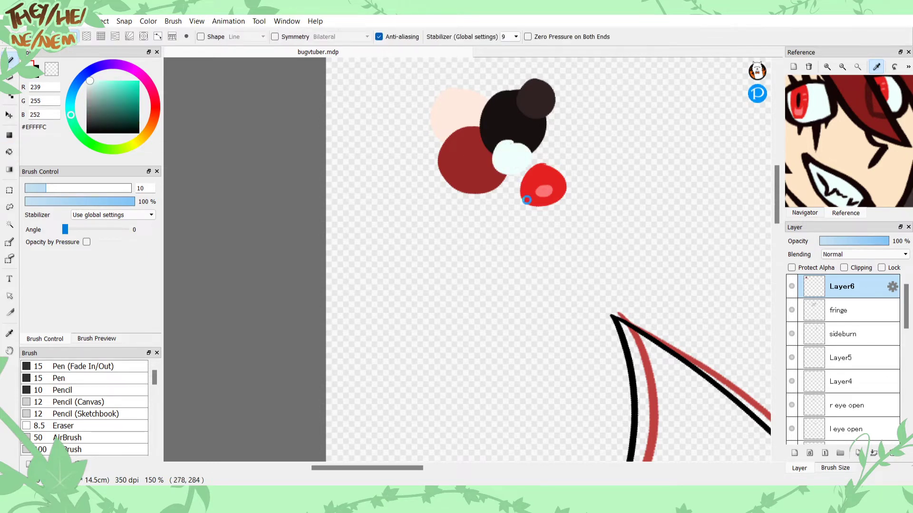
click(874, 69)
Step: Look over the reference illustration's clothing and full figure for further colours
drag(860, 145, 828, 57)
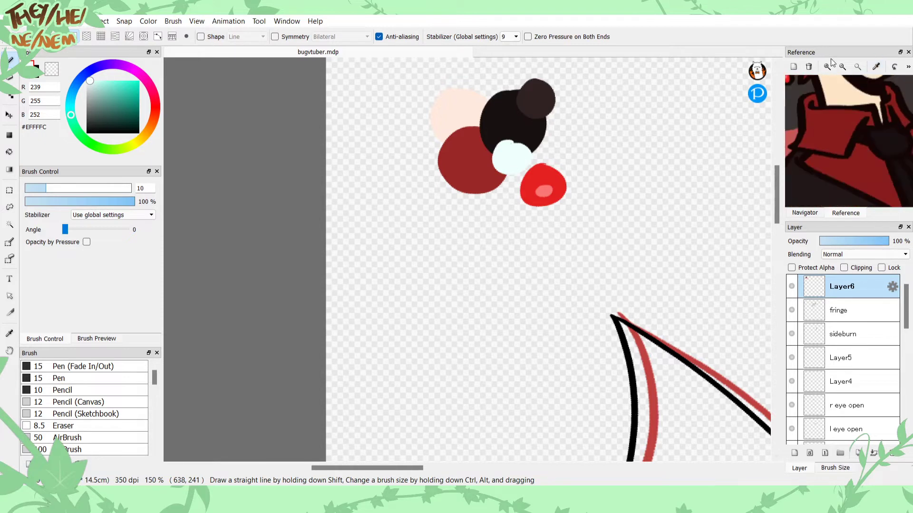
click(843, 69)
click(843, 69)
click(843, 69)
click(858, 70)
mouse_move(854, 146)
mouse_down()
mouse_move(856, 130)
mouse_move(858, 151)
mouse_up()
click(827, 66)
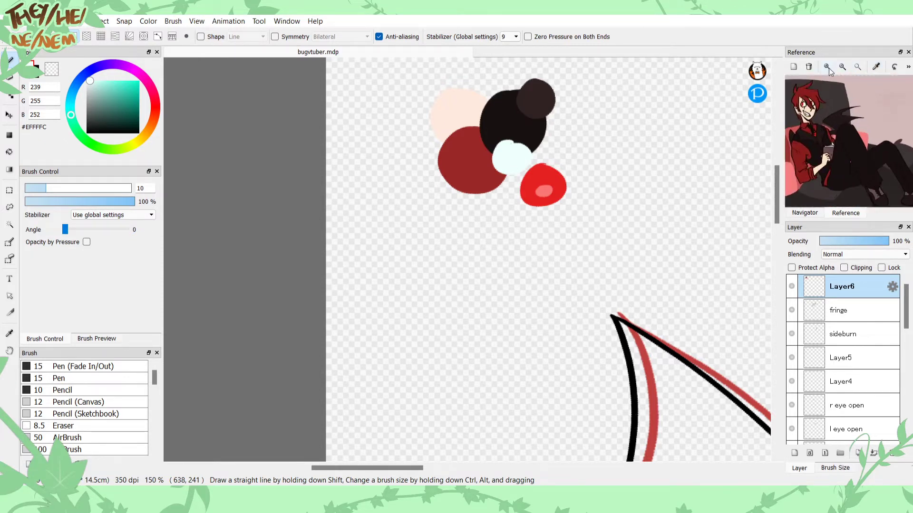
Step: Bring the character back into view at 50 % and set the drawing colour to black #000000
click(804, 212)
drag(809, 139, 829, 109)
click(809, 68)
click(809, 67)
click(809, 67)
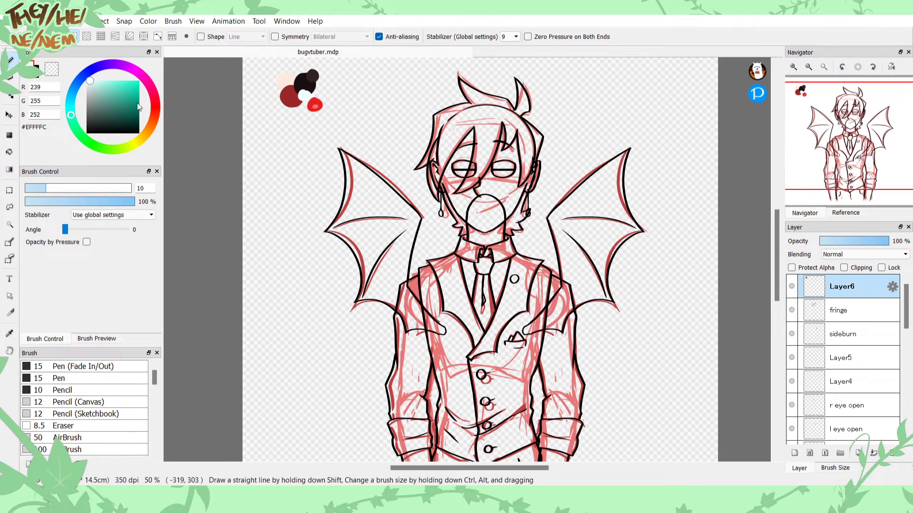
drag(101, 105, 141, 135)
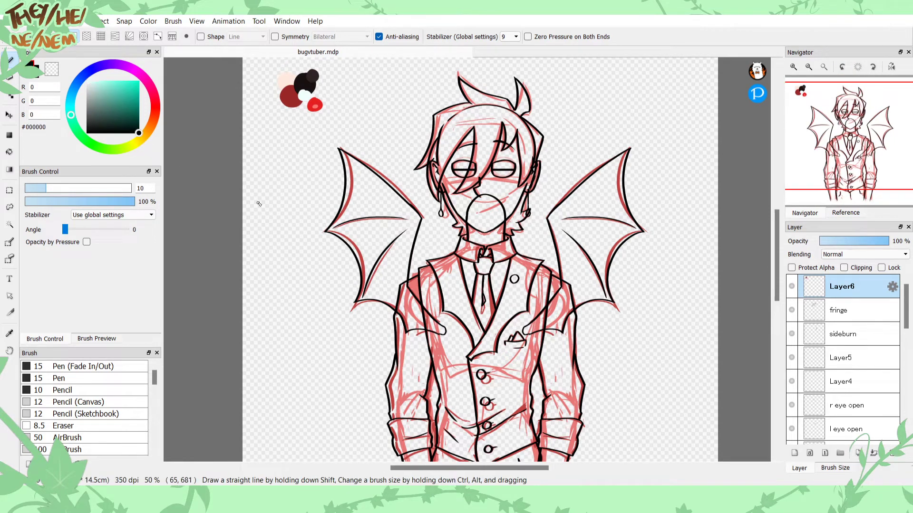
Step: Rename Layer4 as l eyebrow and Layer5 as r eyebrow
click(814, 308)
click(821, 384)
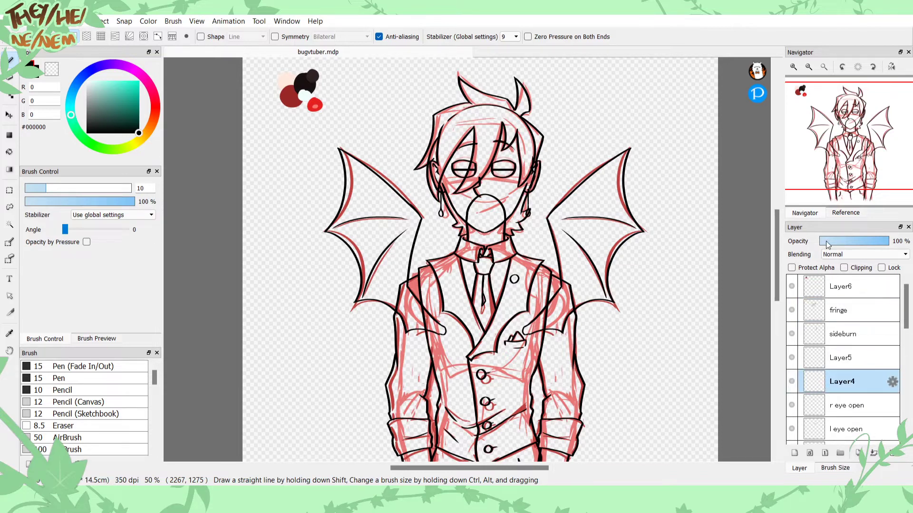
double_click(859, 374)
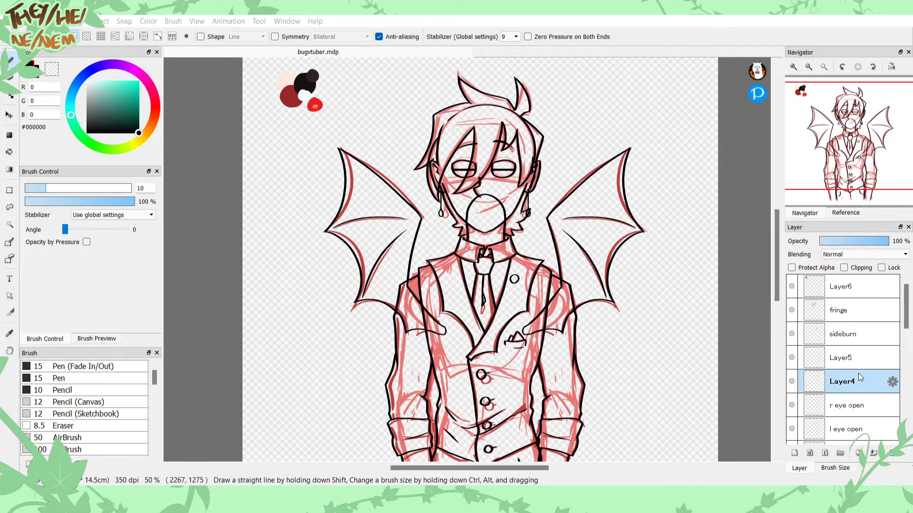
text(l eyebrow)
key(Return)
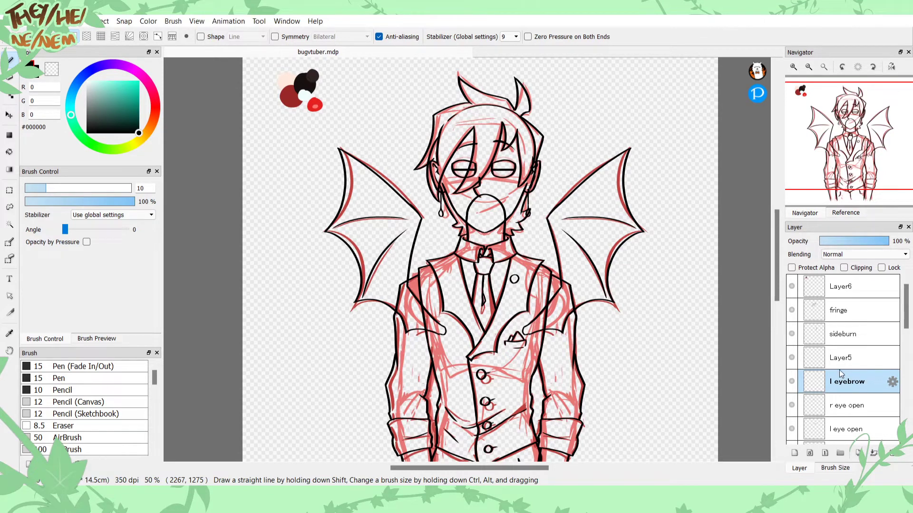
double_click(833, 353)
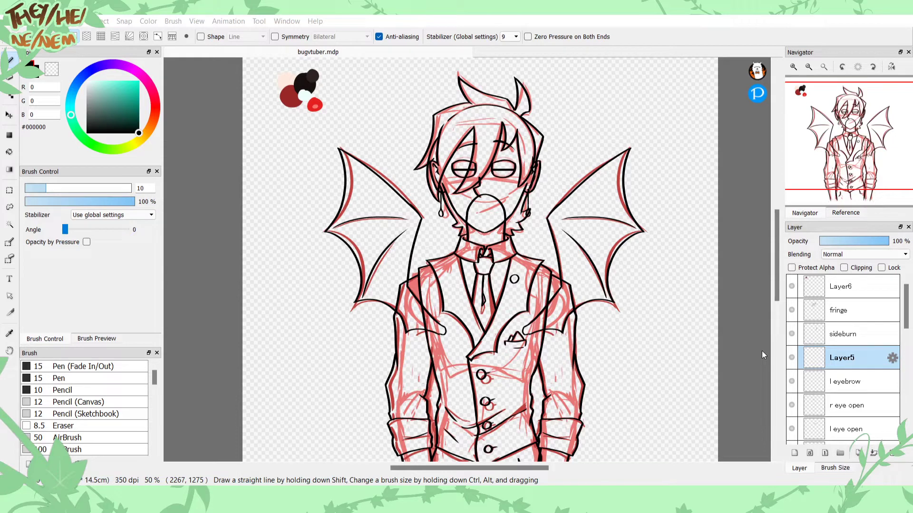
key(Return)
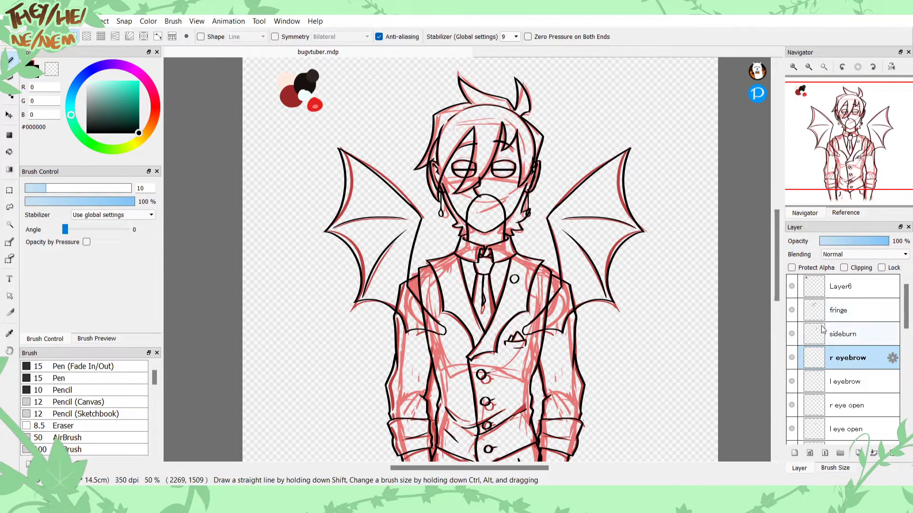
Step: Set the drawing colour to light blue #7CA6D6
click(109, 81)
drag(109, 81, 109, 90)
drag(70, 115, 69, 85)
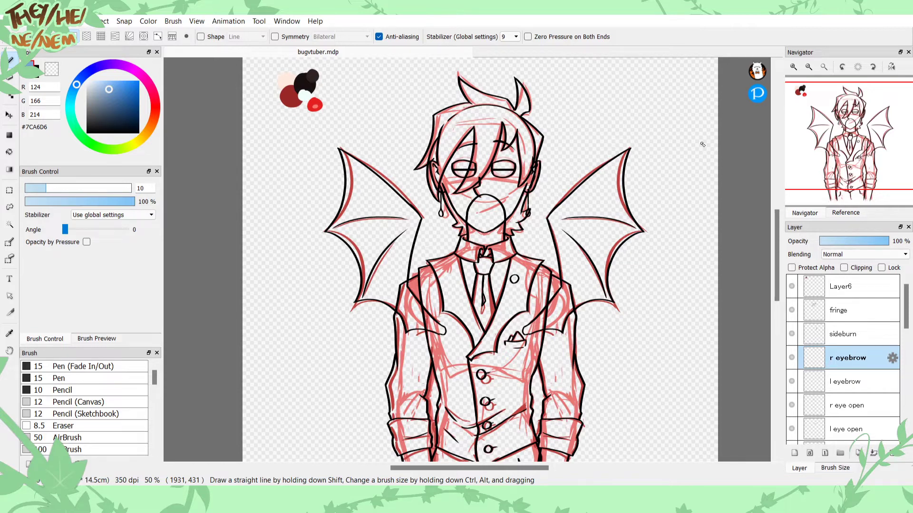
Step: Check the l wing layer by toggling its visibility
drag(904, 314, 900, 413)
click(851, 409)
click(792, 410)
click(792, 409)
Step: On the l arm layer, ink the curved inner shoulder line of the character's left arm in black and clean up its lower end
click(846, 362)
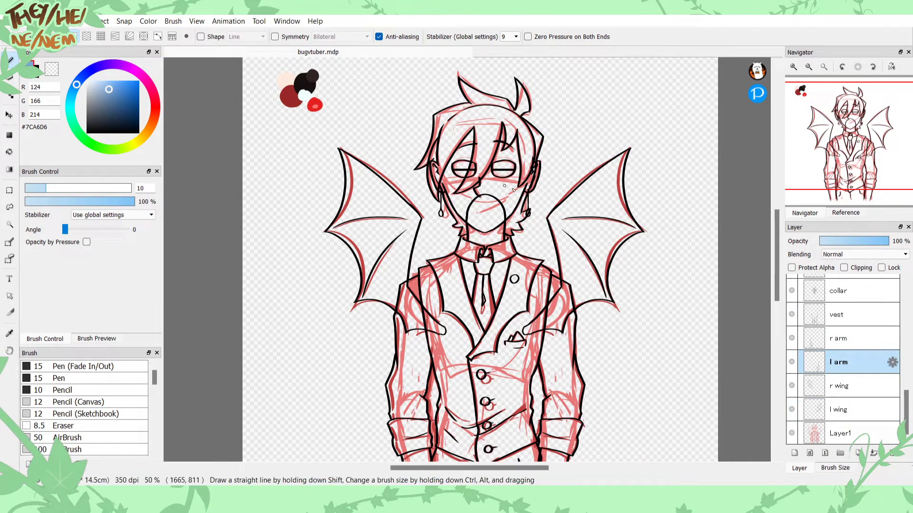
alt+click(534, 136)
click(793, 67)
click(793, 67)
drag(854, 169, 857, 162)
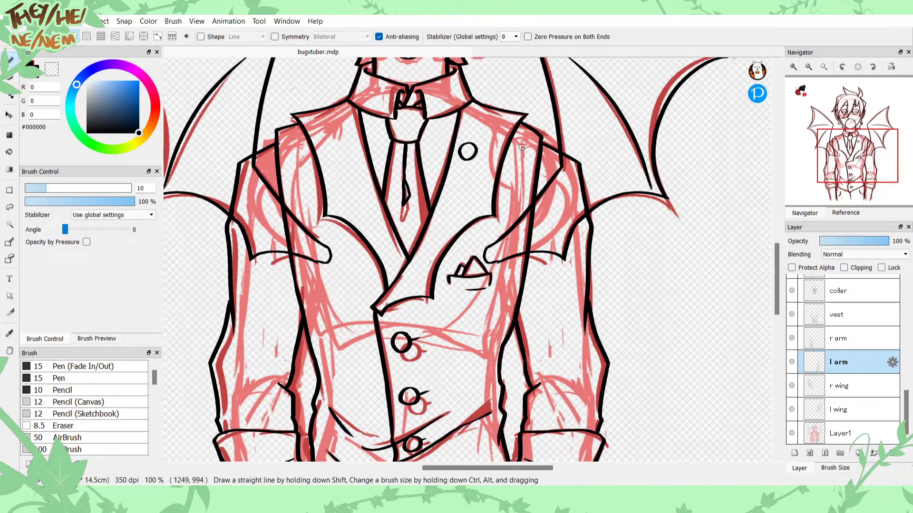
mouse_move(542, 144)
mouse_down()
mouse_move(499, 233)
mouse_move(510, 292)
mouse_up()
drag(517, 322, 505, 273)
drag(514, 305, 498, 257)
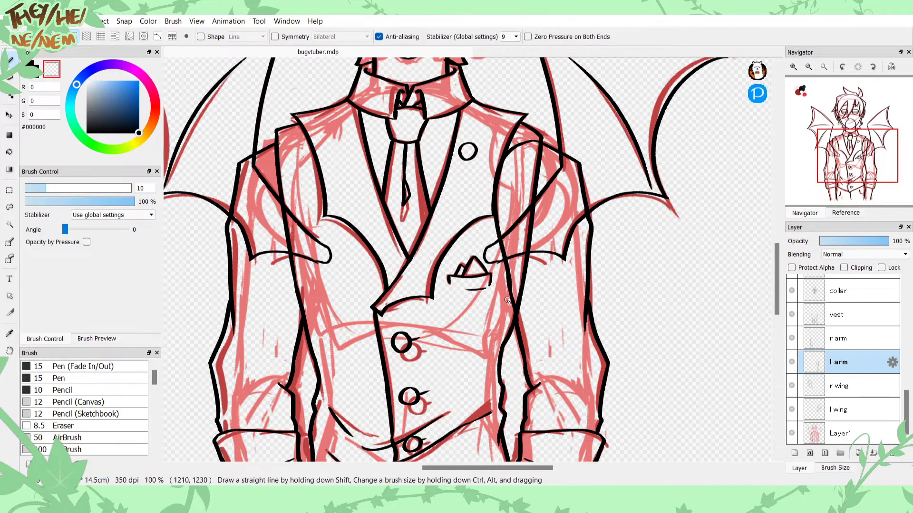
key(x)
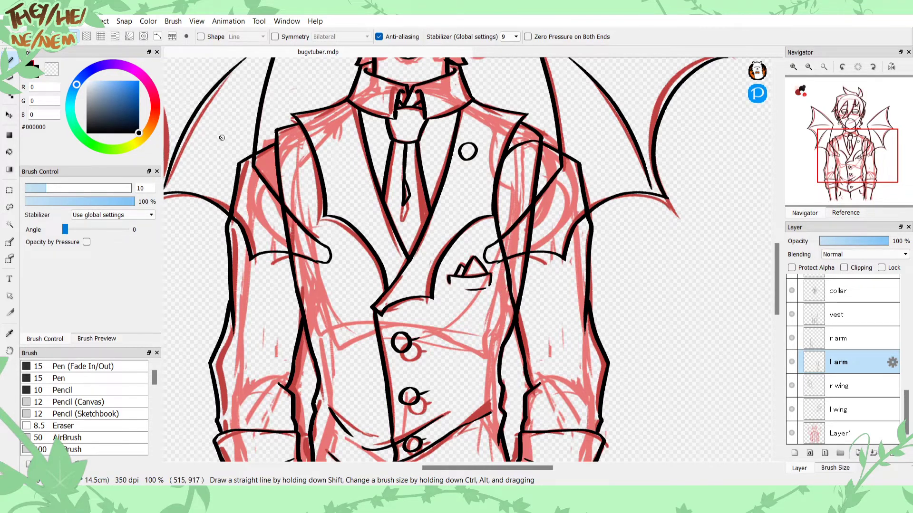
Step: On the r arm layer, ink the curved inner shoulder line of the character's right arm in black, redoing unsatisfactory strokes
click(814, 339)
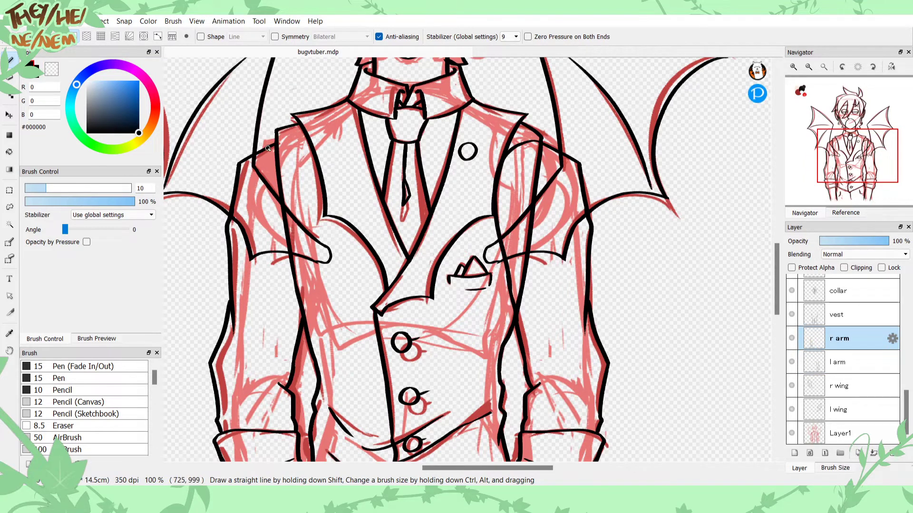
mouse_move(277, 144)
mouse_down()
mouse_move(310, 256)
mouse_move(292, 294)
mouse_up()
key(ctrl+z)
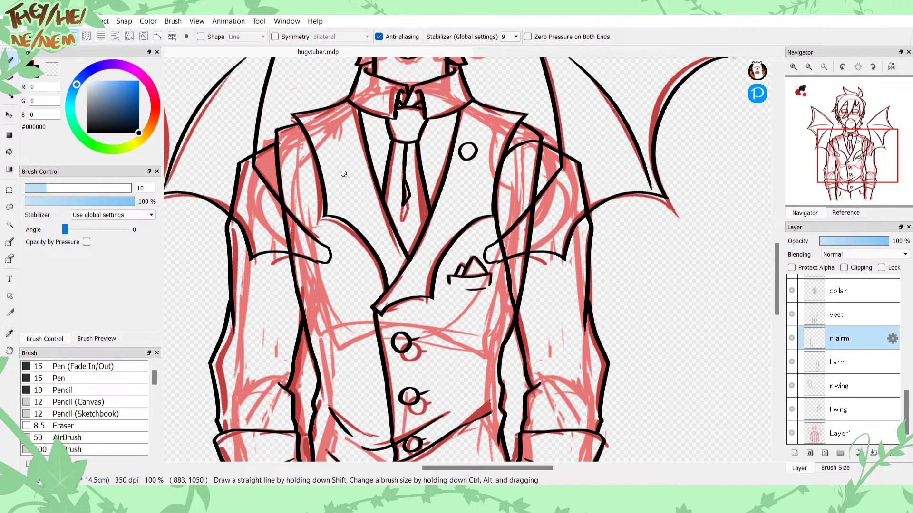
mouse_move(273, 143)
mouse_down()
mouse_move(303, 312)
mouse_move(319, 271)
mouse_up()
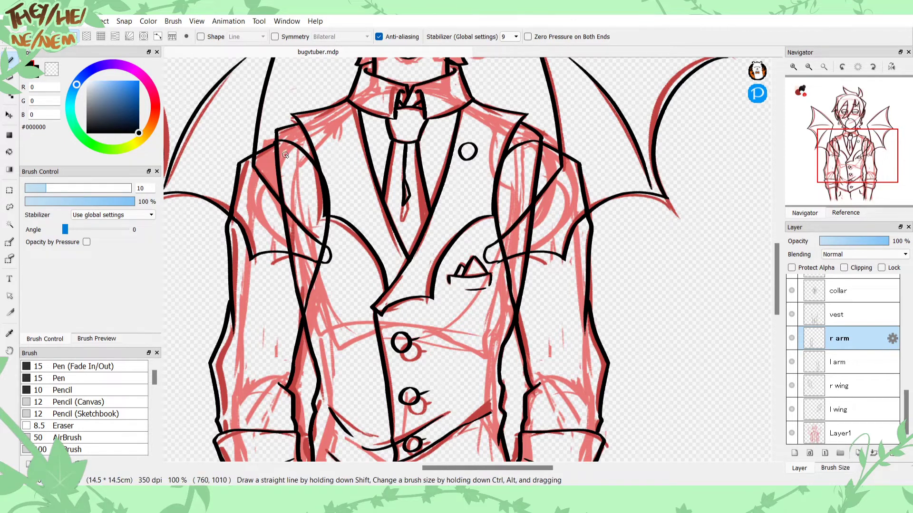
key(ctrl+z)
mouse_move(276, 139)
mouse_down()
mouse_move(323, 294)
mouse_move(310, 322)
mouse_move(326, 192)
mouse_up()
key(ctrl+z)
drag(275, 145, 322, 177)
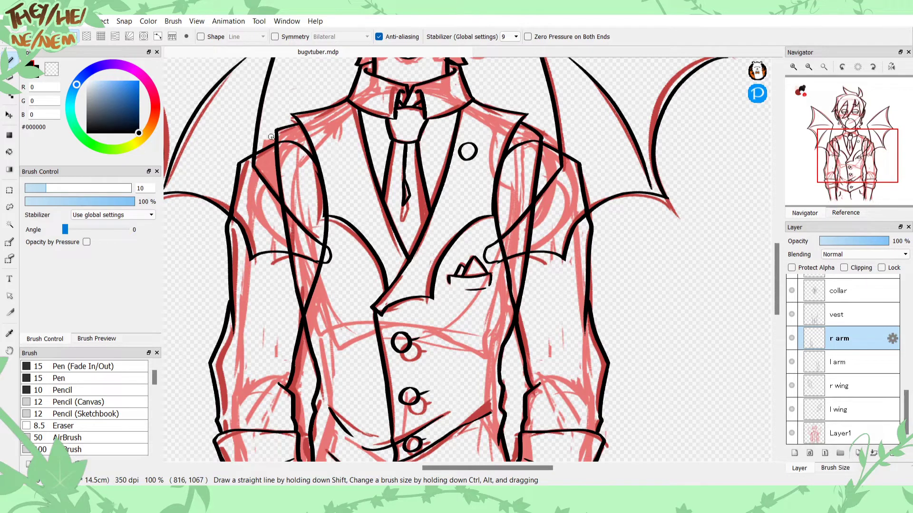
key(x)
key(x)
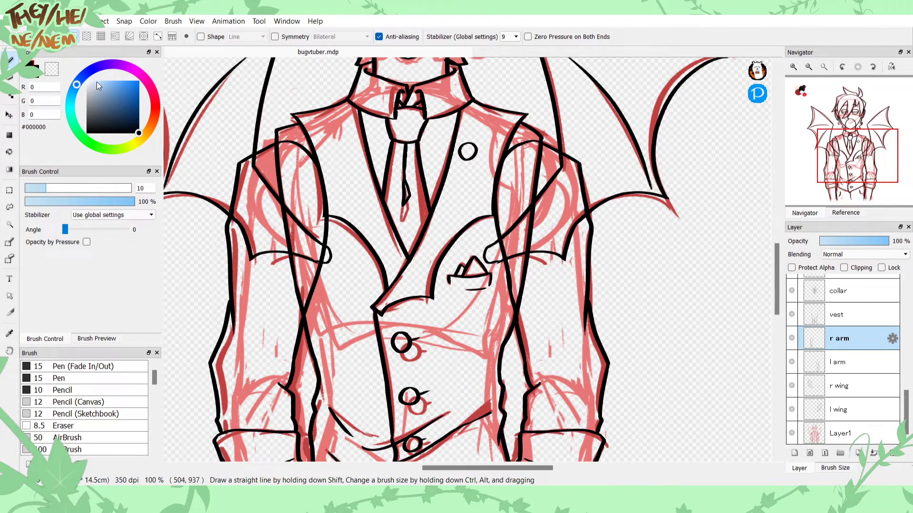
Step: Check the arm line art by toggling the visibility of the r arm and l arm layers
click(791, 338)
click(792, 362)
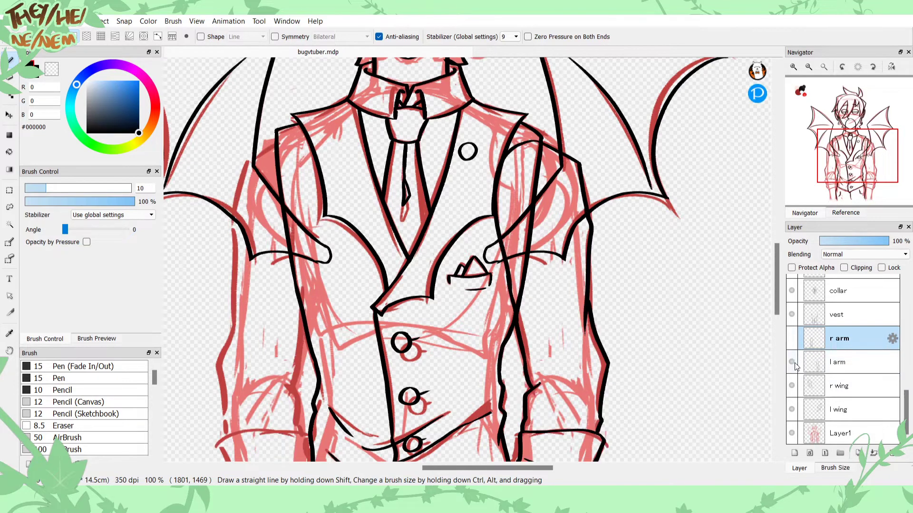
click(792, 362)
click(792, 338)
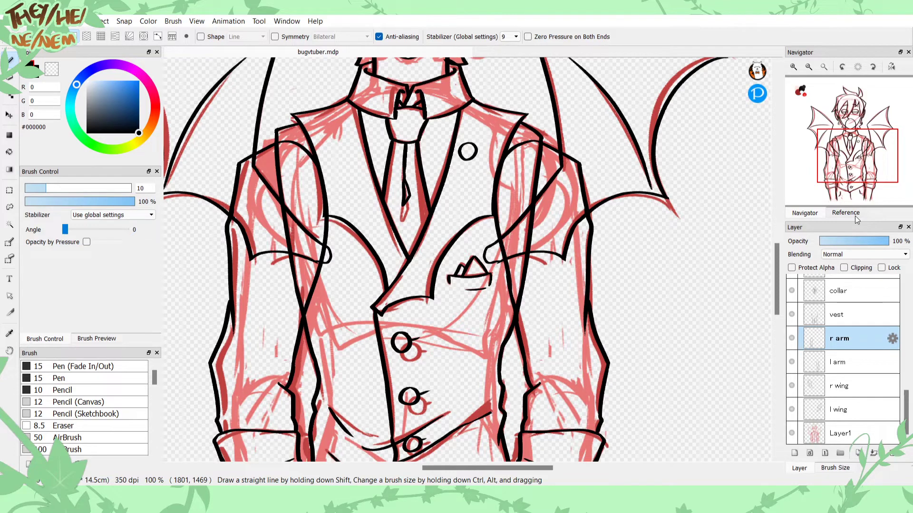
Step: Select the sideburn layer and check its line art by toggling its visibility
click(824, 67)
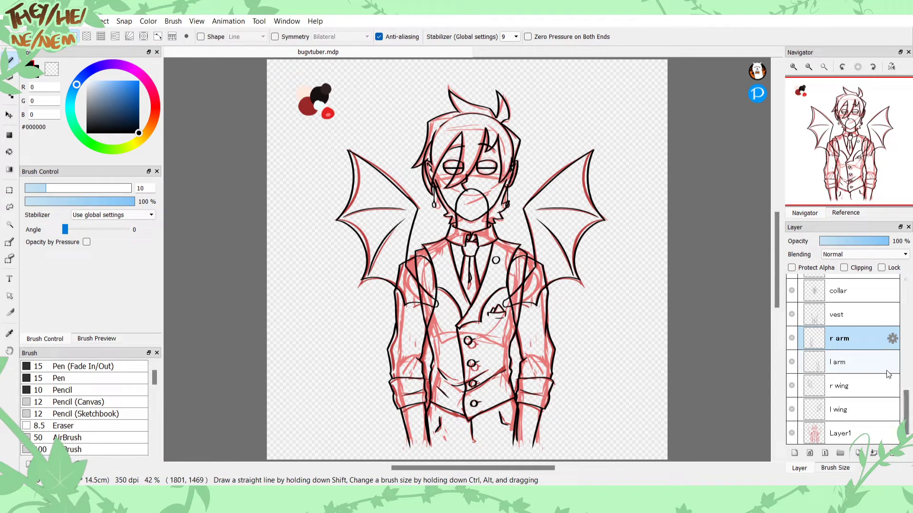
scroll(891, 413, up, 8)
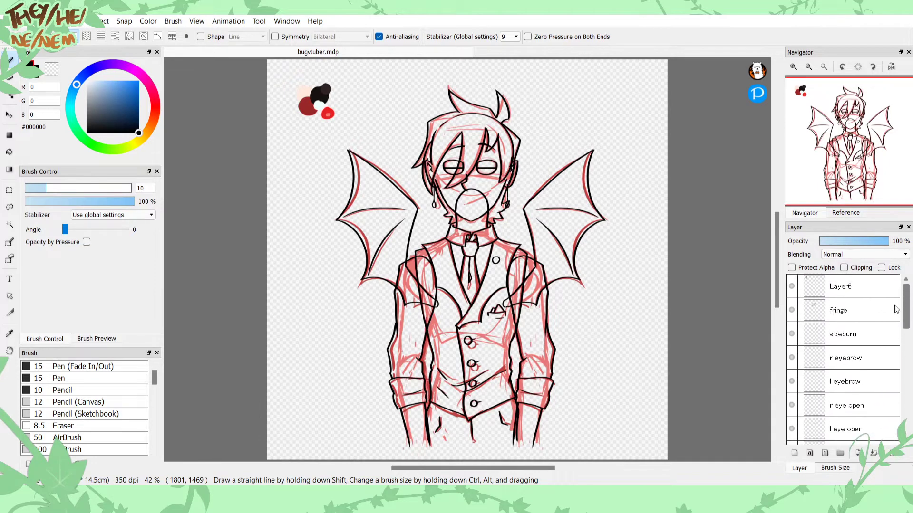
click(818, 334)
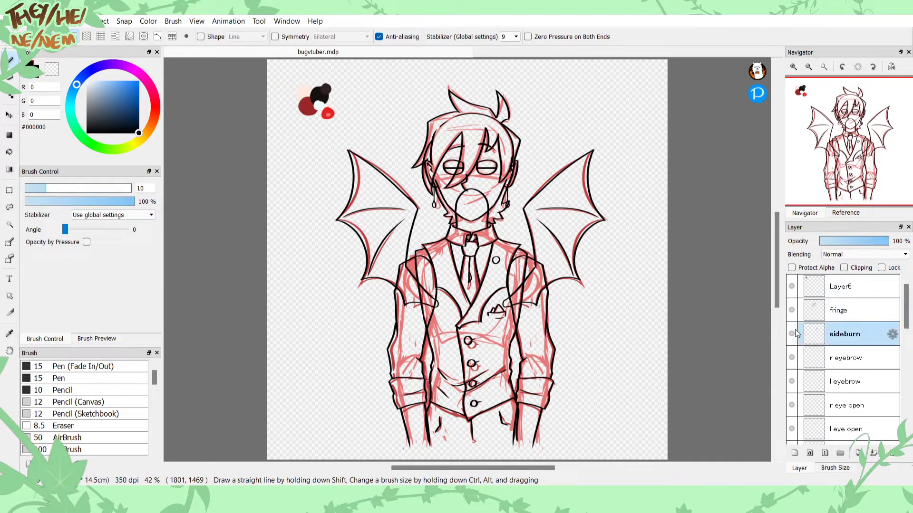
click(792, 335)
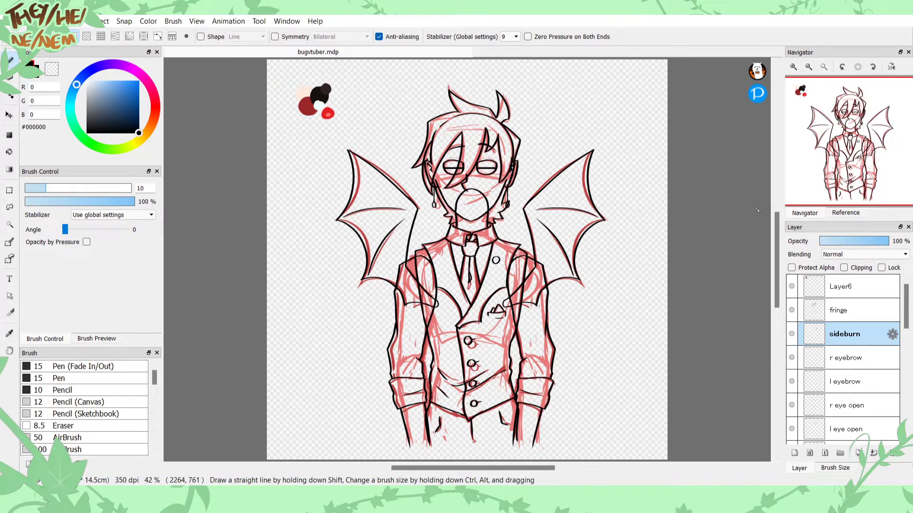
Step: Enlarge the canvas preview's height and widen the dock holding the preview and the layer list
click(842, 215)
click(808, 214)
drag(811, 220, 804, 271)
drag(784, 241, 740, 243)
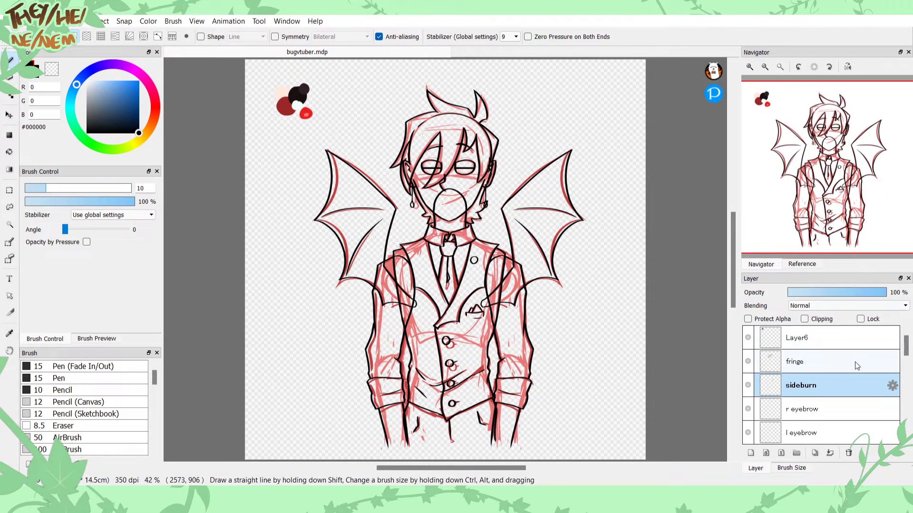
Step: Add a new layer directly above the r eyebrow layer
mouse_move(906, 346)
mouse_down()
mouse_move(906, 373)
mouse_move(905, 357)
mouse_up()
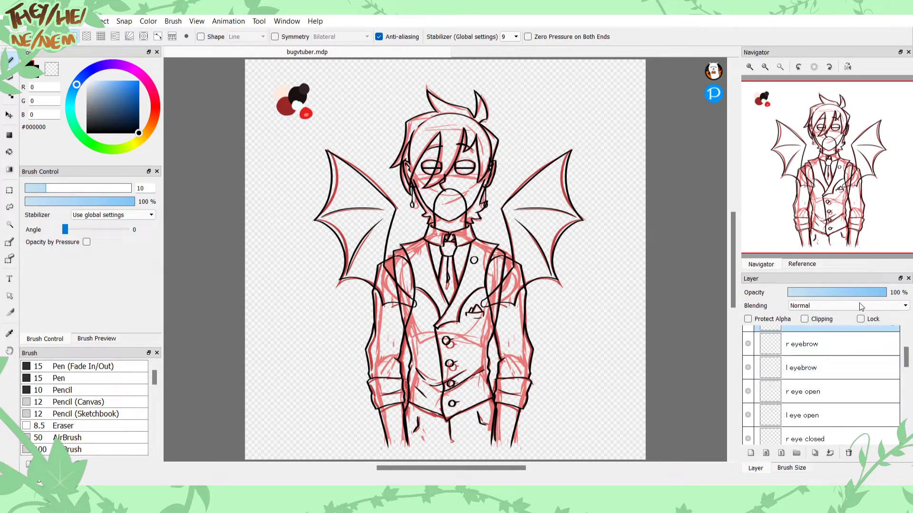
mouse_move(906, 358)
mouse_down()
mouse_move(907, 332)
mouse_move(907, 375)
mouse_move(906, 357)
mouse_up()
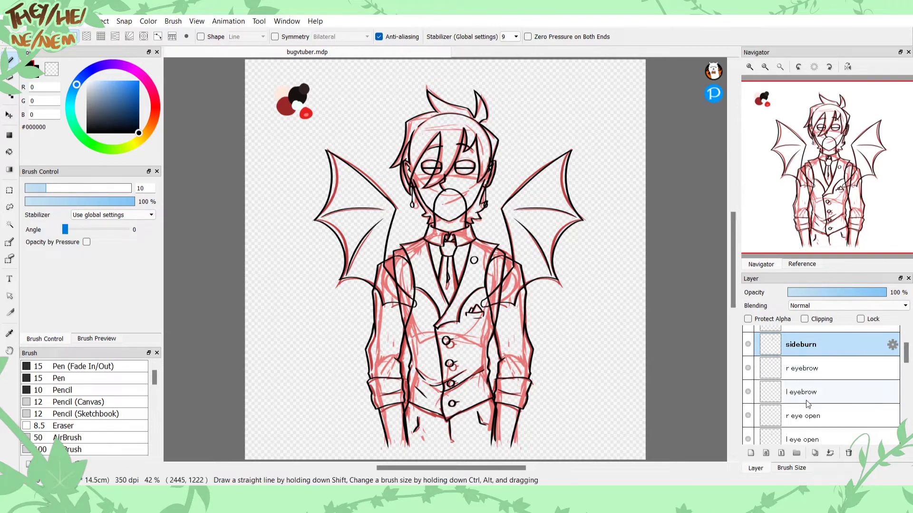
click(801, 377)
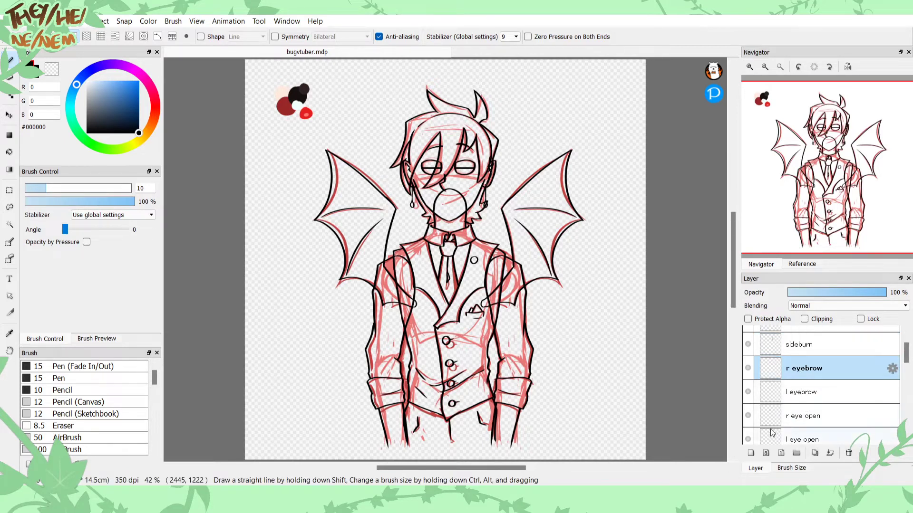
click(751, 453)
Step: Ink the slanted closed-mouth line in black on the new layer, with a short tick at each end, following the red sketch
click(749, 67)
click(750, 67)
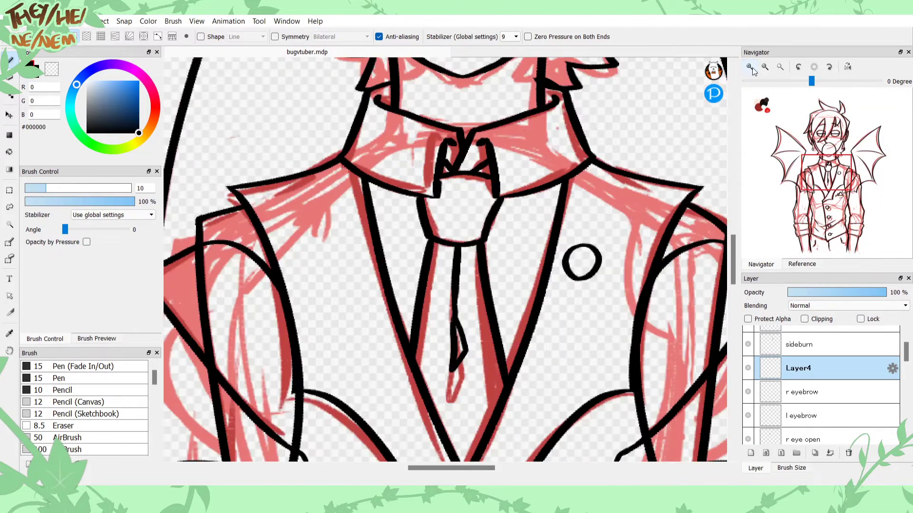
click(749, 67)
click(827, 136)
drag(823, 137, 827, 151)
mouse_move(571, 131)
mouse_down()
mouse_move(564, 152)
mouse_move(412, 222)
mouse_up()
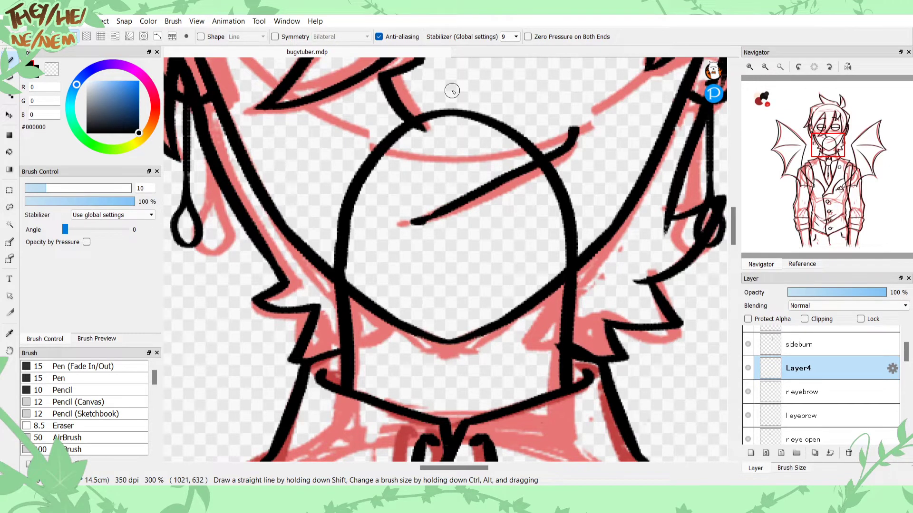
key(ctrl+z)
drag(577, 133, 400, 227)
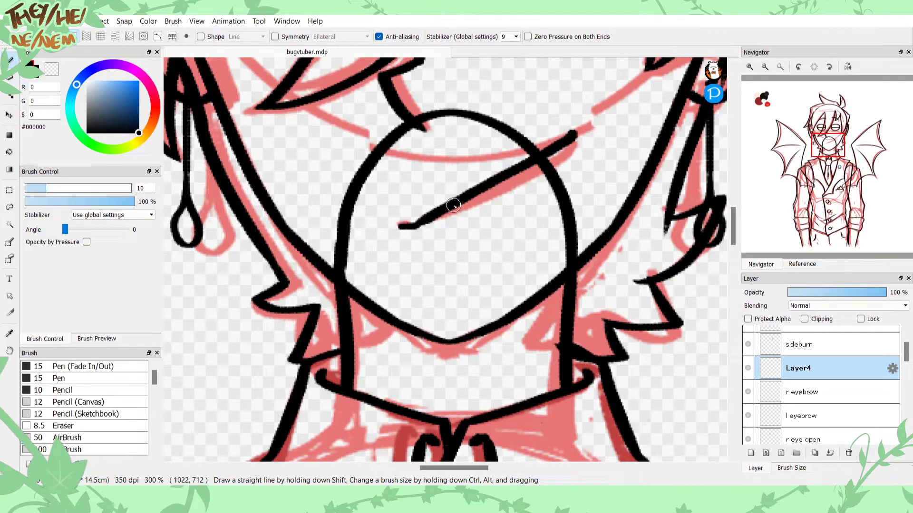
mouse_move(567, 135)
mouse_down()
mouse_move(577, 136)
mouse_move(577, 124)
mouse_up()
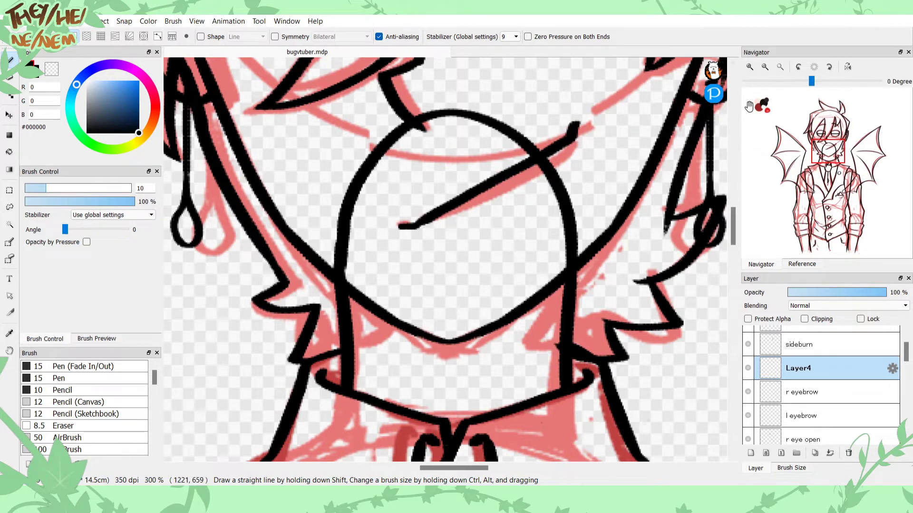
key(ctrl+z)
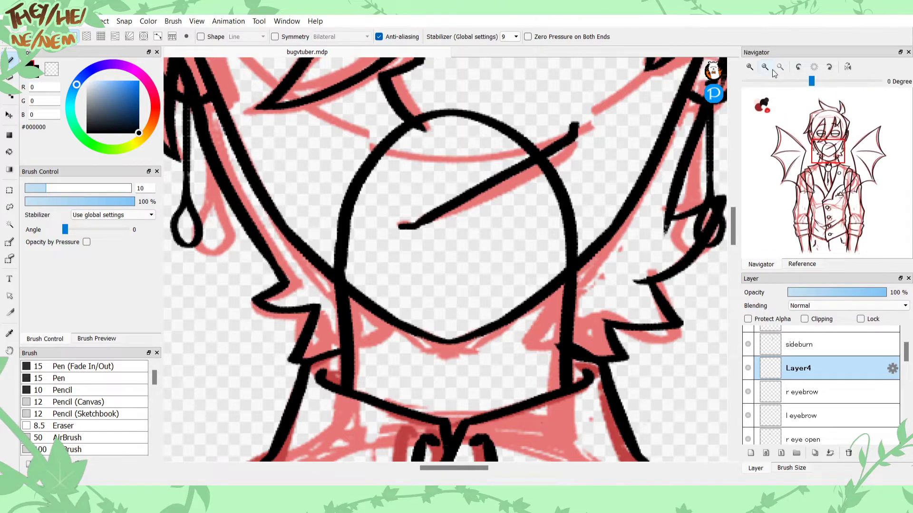
Step: Rename Layer4 as mouth closed
click(765, 67)
click(766, 67)
click(765, 68)
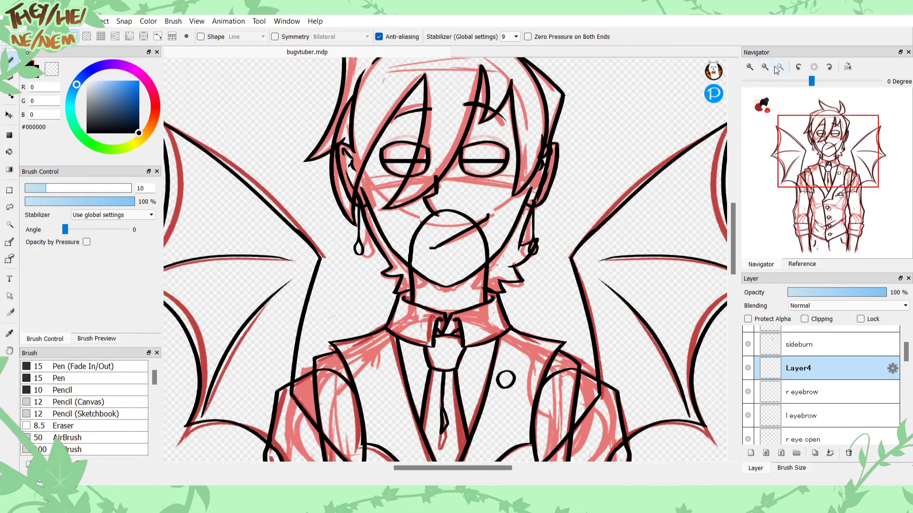
click(750, 67)
click(750, 68)
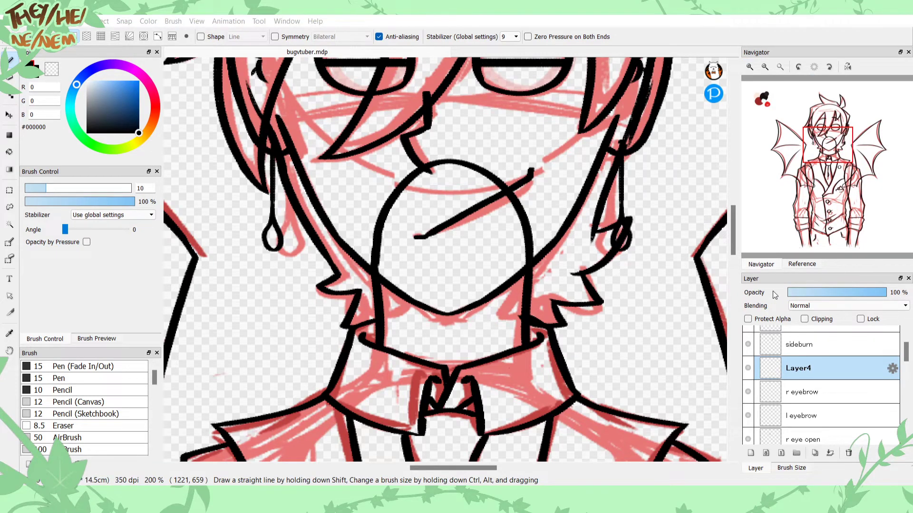
key(Return)
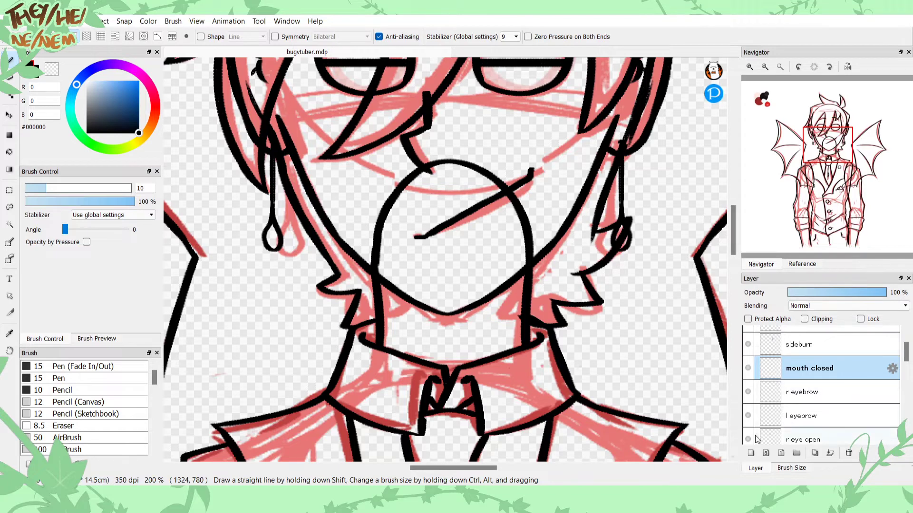
Step: Add another new layer above mouth closed and hide the mouth closed layer
click(751, 449)
click(748, 392)
Step: Examine the red-haired character's face and open grin closely in the reference image
click(802, 264)
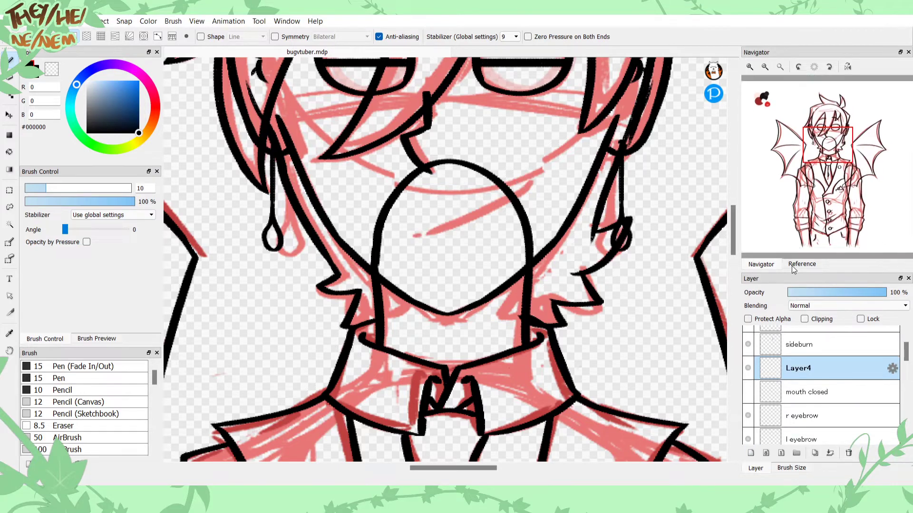
drag(789, 132, 826, 156)
click(783, 67)
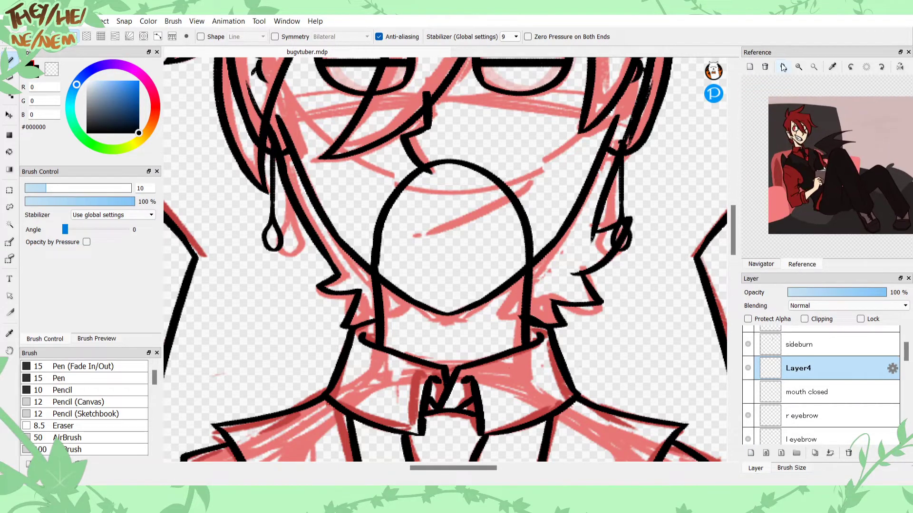
click(783, 67)
click(782, 67)
click(783, 67)
click(783, 68)
drag(771, 98, 846, 167)
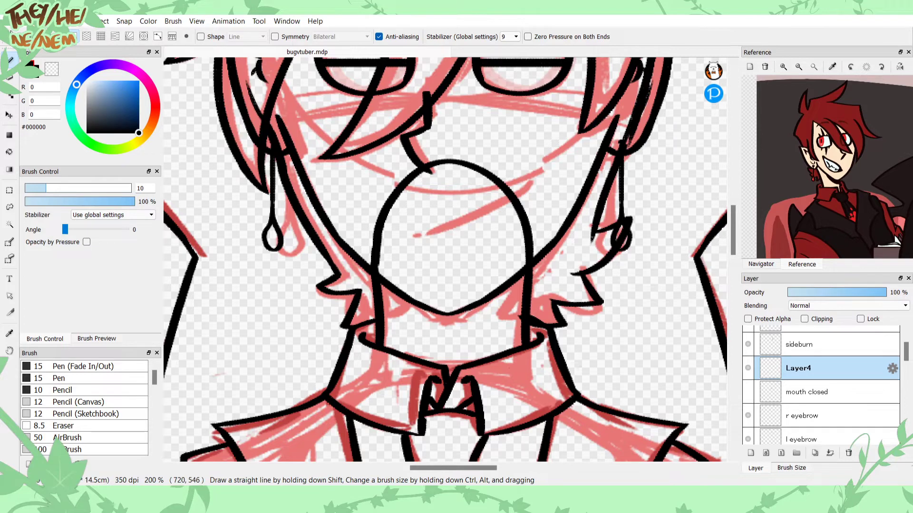
Step: Create a blank canvas and sketch a round head in black with a vertical face guideline and a jaw below
click(496, 402)
click(756, 265)
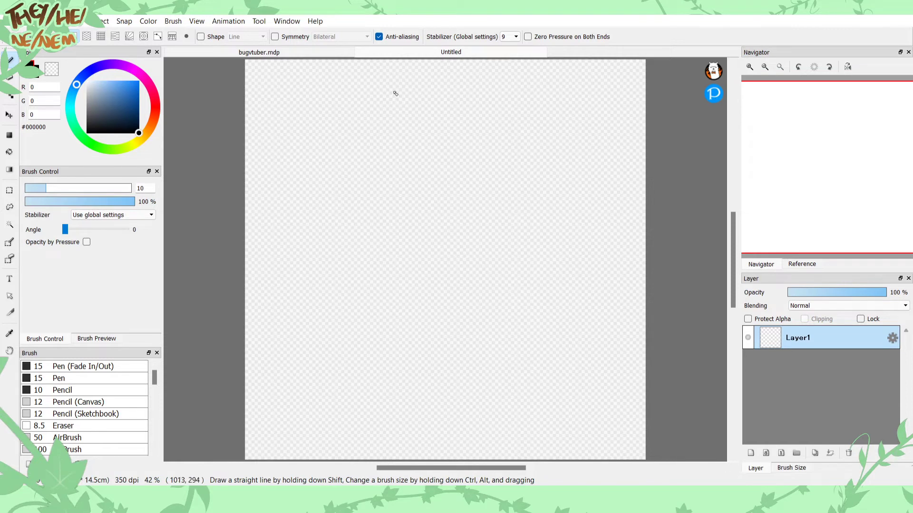
mouse_move(443, 125)
mouse_down()
mouse_move(404, 127)
mouse_move(490, 167)
mouse_move(419, 186)
mouse_move(475, 176)
mouse_up()
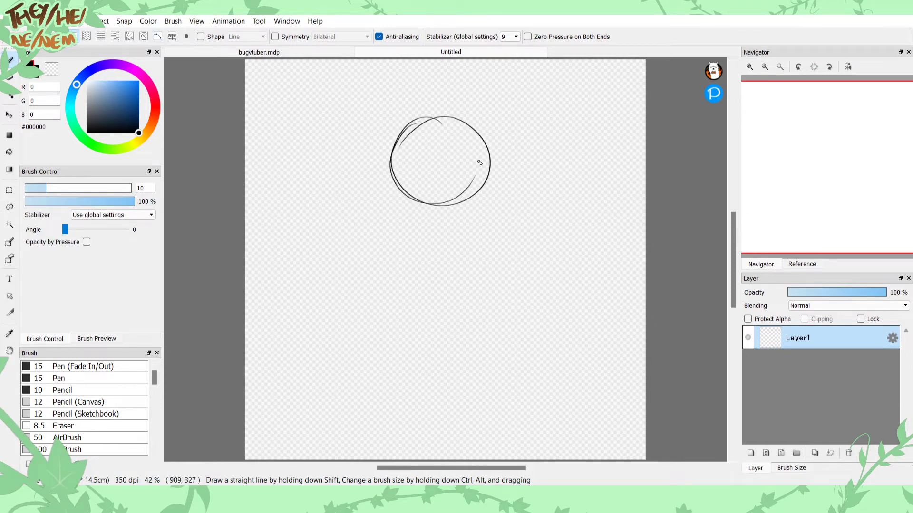
drag(419, 131, 412, 198)
drag(391, 148, 393, 202)
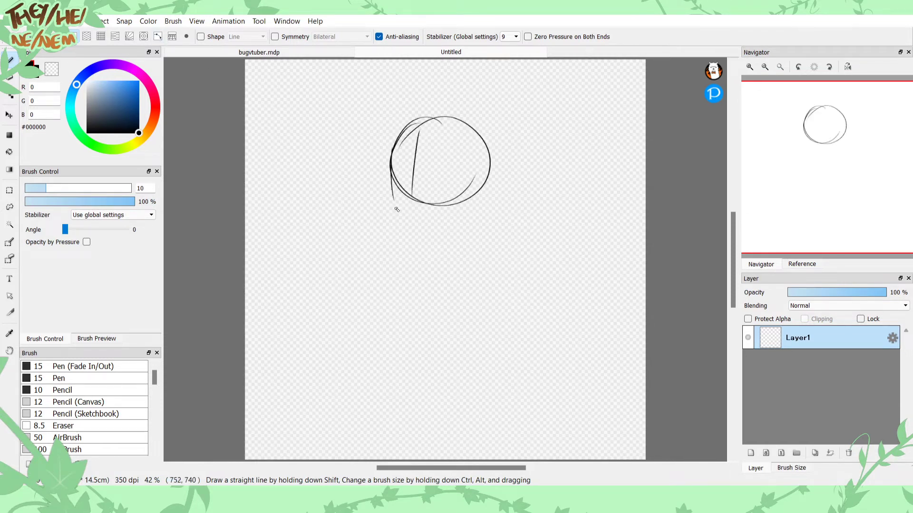
mouse_move(470, 174)
mouse_down()
mouse_move(443, 225)
mouse_move(451, 216)
mouse_move(415, 226)
mouse_up()
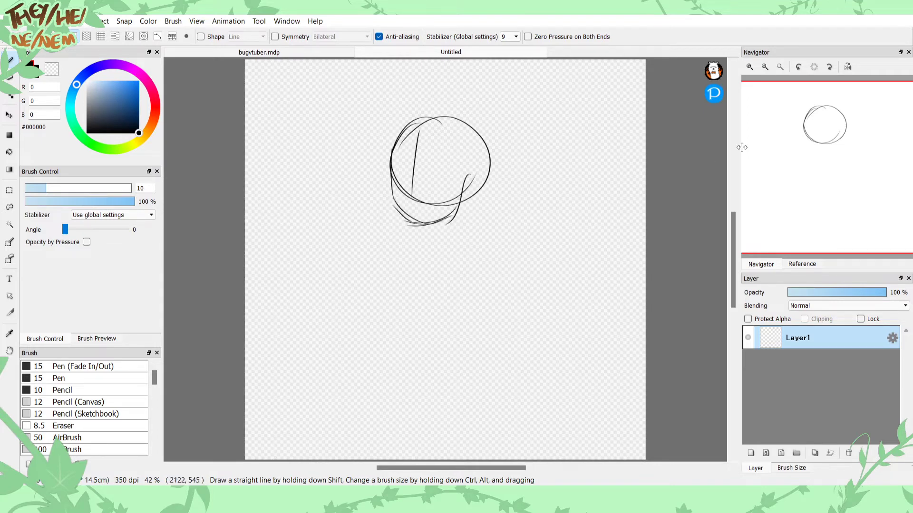
Step: Sketch the horizontal face guideline, two eyes, a small forehead eye, the nose and an open grinning mouth on the head
click(749, 67)
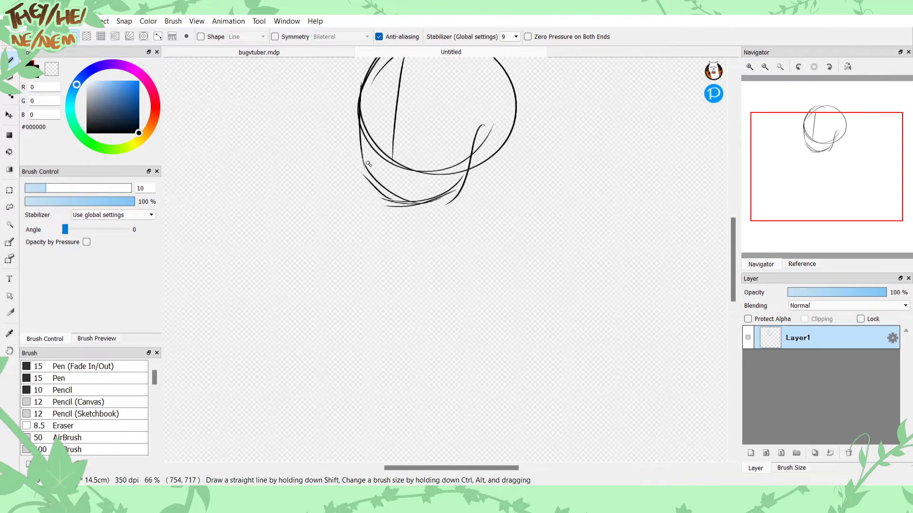
mouse_move(478, 139)
mouse_down()
mouse_move(347, 130)
mouse_move(380, 133)
mouse_move(384, 153)
mouse_up()
mouse_move(436, 110)
mouse_down()
mouse_move(410, 104)
mouse_move(427, 122)
mouse_move(441, 122)
mouse_move(415, 127)
mouse_move(434, 120)
mouse_up()
click(812, 143)
mouse_move(463, 184)
mouse_down()
mouse_move(457, 172)
mouse_move(443, 185)
mouse_move(456, 188)
mouse_up()
mouse_move(440, 221)
mouse_down()
mouse_move(433, 210)
mouse_move(431, 231)
mouse_up()
mouse_move(448, 284)
mouse_down()
mouse_move(491, 243)
mouse_move(450, 292)
mouse_move(441, 287)
mouse_move(469, 293)
mouse_move(485, 268)
mouse_up()
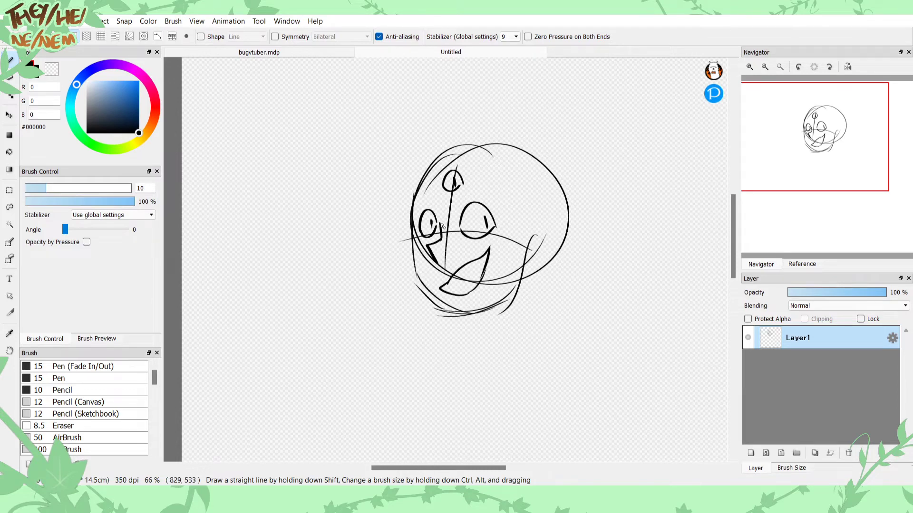
Step: Add a small looped shape at the face's outer edge, pointed teeth in the mouth and a thicker pupil in the larger eye
mouse_move(421, 232)
mouse_down()
mouse_move(410, 255)
mouse_move(402, 224)
mouse_move(413, 237)
mouse_up()
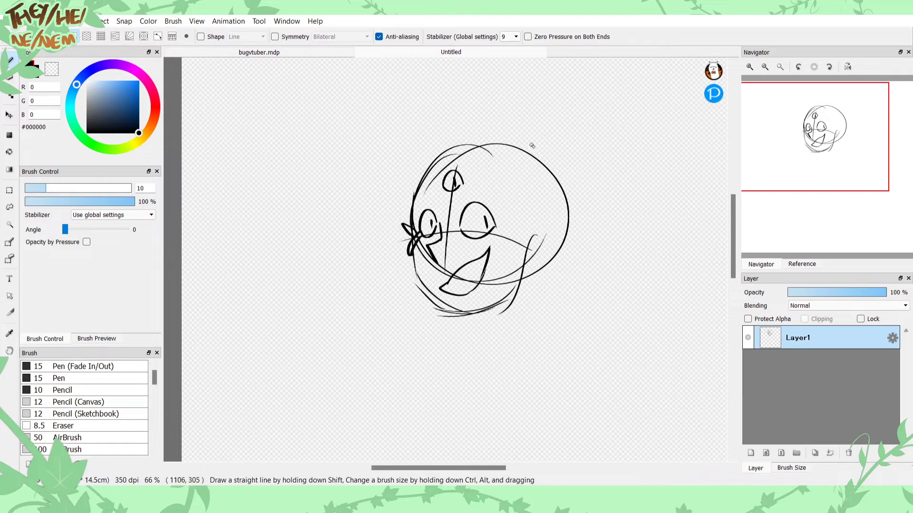
mouse_move(481, 259)
mouse_down()
mouse_move(462, 264)
mouse_move(470, 285)
mouse_move(444, 290)
mouse_up()
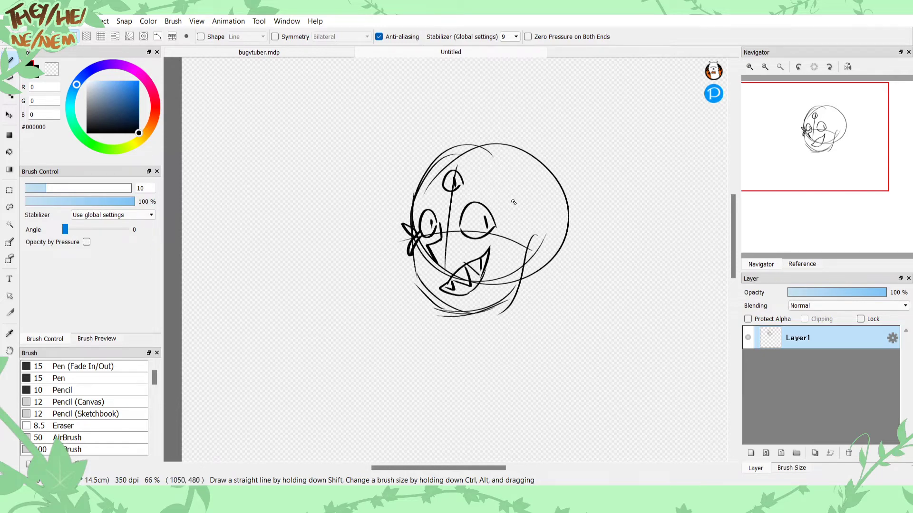
drag(483, 213, 485, 226)
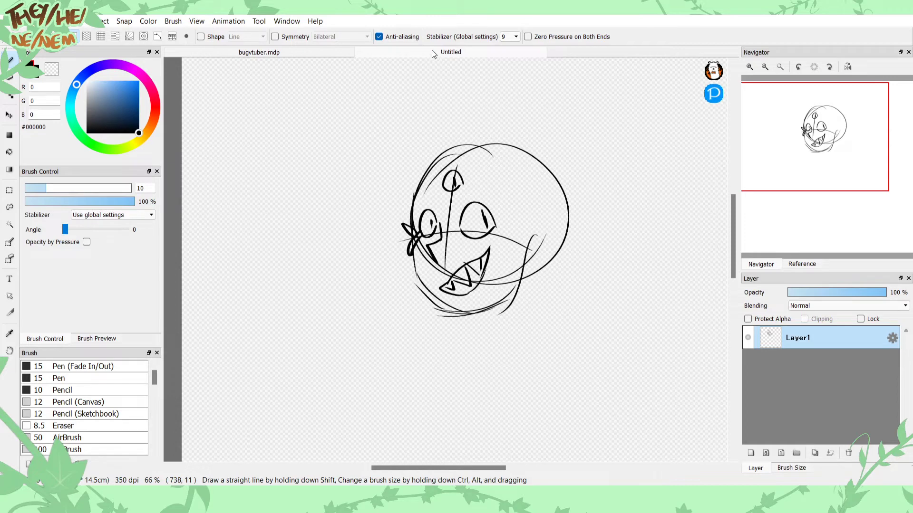
Step: Clear the head sketch and draw a smaller round head with a narrow jaw and vertical and horizontal face guidelines
drag(812, 148, 854, 150)
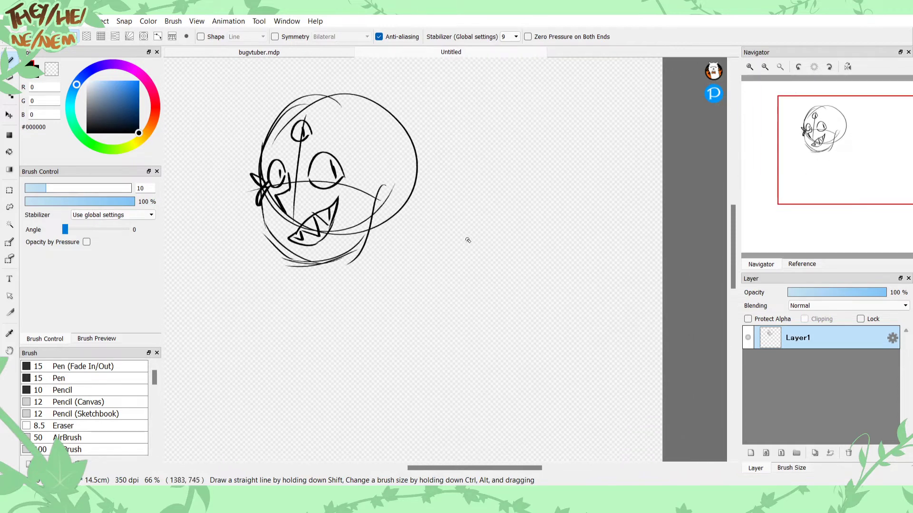
key(Delete)
mouse_move(422, 93)
mouse_down()
mouse_move(390, 92)
mouse_move(447, 169)
mouse_move(357, 114)
mouse_move(397, 184)
mouse_move(425, 69)
mouse_move(430, 76)
mouse_move(355, 133)
mouse_up()
drag(386, 82, 396, 181)
mouse_move(357, 114)
mouse_down()
mouse_move(364, 158)
mouse_move(386, 190)
mouse_up()
mouse_move(453, 133)
mouse_down()
mouse_move(429, 205)
mouse_move(435, 181)
mouse_move(412, 204)
mouse_move(375, 185)
mouse_move(418, 201)
mouse_up()
drag(441, 166, 419, 205)
mouse_move(442, 145)
mouse_down()
mouse_move(350, 181)
mouse_move(370, 152)
mouse_move(426, 140)
mouse_move(385, 150)
mouse_move(391, 172)
mouse_up()
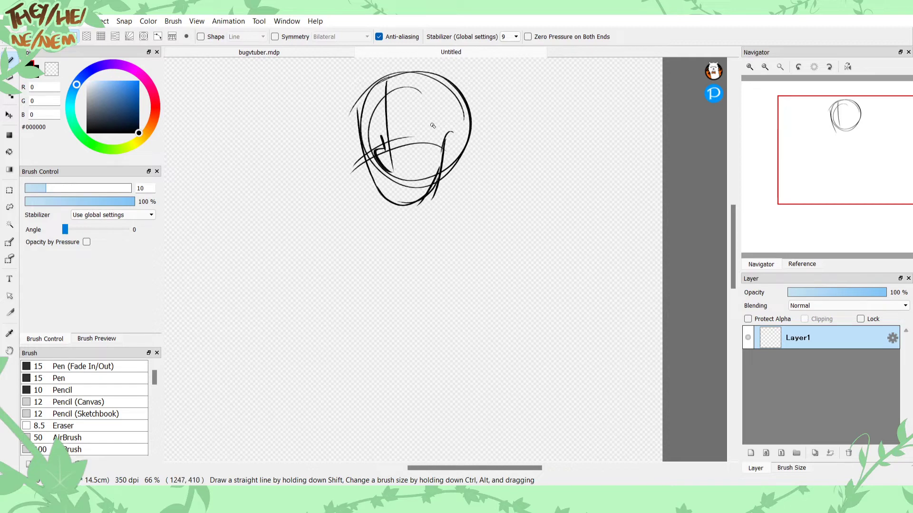
Step: Sketch the larger eye as an upright oval with a flicked lash and a jagged pupil above the horizontal guideline
mouse_move(394, 138)
mouse_down()
mouse_move(406, 106)
mouse_move(421, 134)
mouse_up()
mouse_move(422, 138)
mouse_down()
mouse_move(401, 140)
mouse_move(421, 132)
mouse_move(408, 113)
mouse_move(422, 122)
mouse_up()
key(ctrl+z)
key(ctrl+z)
key(ctrl+z)
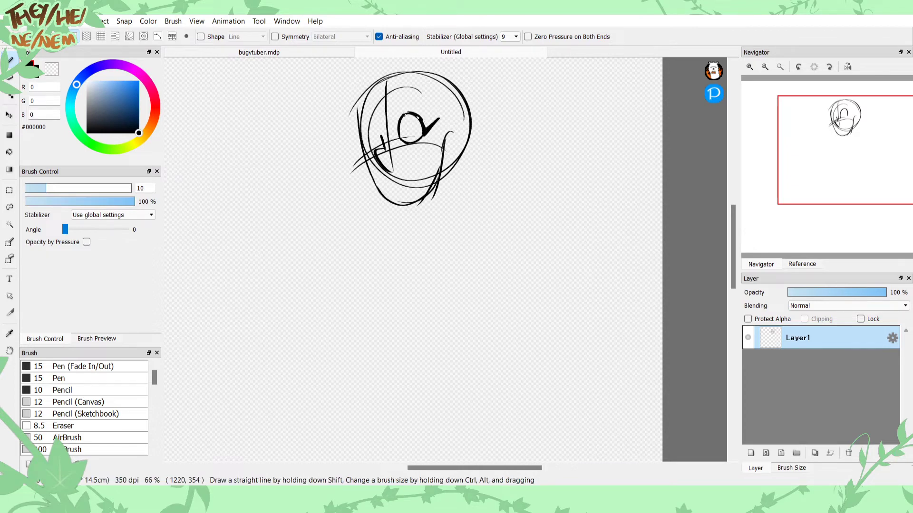
drag(408, 113, 422, 139)
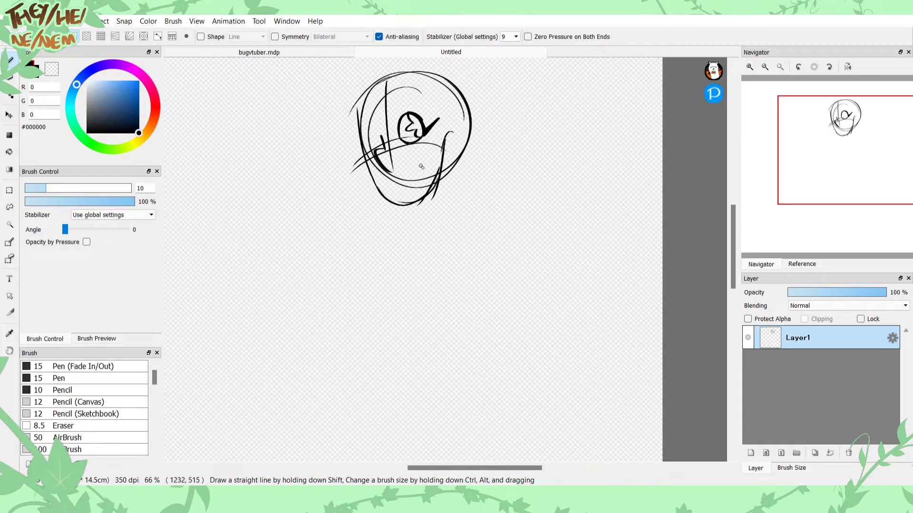
Step: Sketch a slanted pointed open mouth with an inner line and the narrow far eye, erasing stray marks beside the nose
mouse_move(394, 186)
mouse_down()
mouse_move(424, 149)
mouse_move(411, 181)
mouse_up()
mouse_move(366, 126)
mouse_down()
mouse_move(378, 154)
mouse_move(366, 129)
mouse_move(372, 151)
mouse_move(359, 145)
mouse_move(390, 166)
mouse_up()
key(ctrl+z)
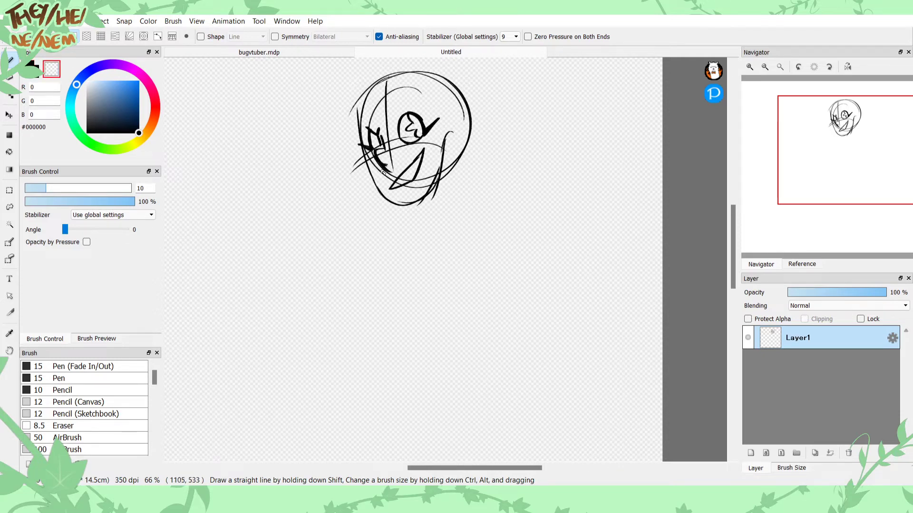
drag(390, 171, 385, 169)
click(32, 68)
drag(419, 160, 406, 190)
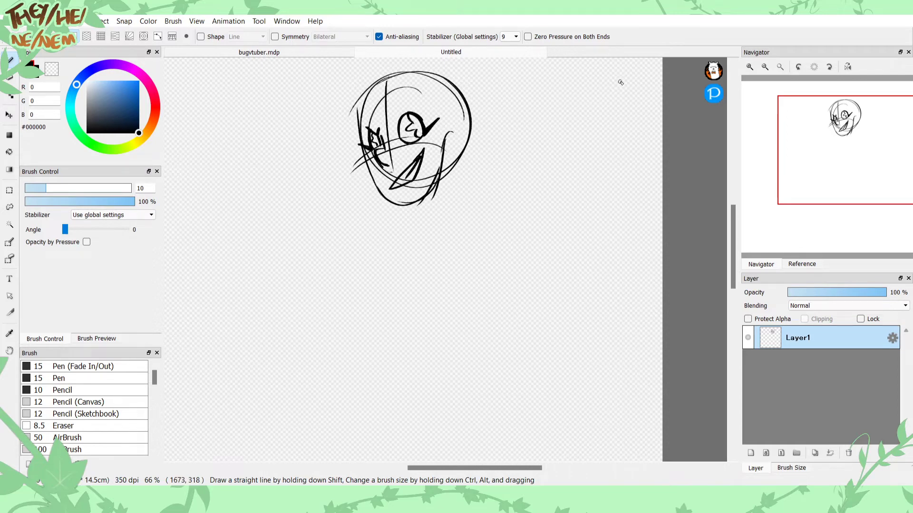
Step: Sketch an oval ear at the side of the head and a curved hairline across the forehead
drag(812, 121, 824, 129)
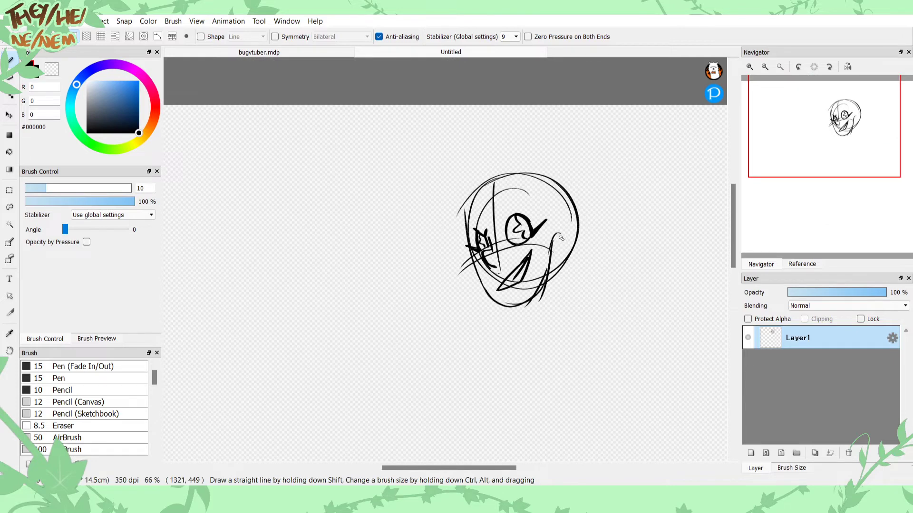
mouse_move(558, 234)
mouse_down()
mouse_move(568, 240)
mouse_move(554, 222)
mouse_up()
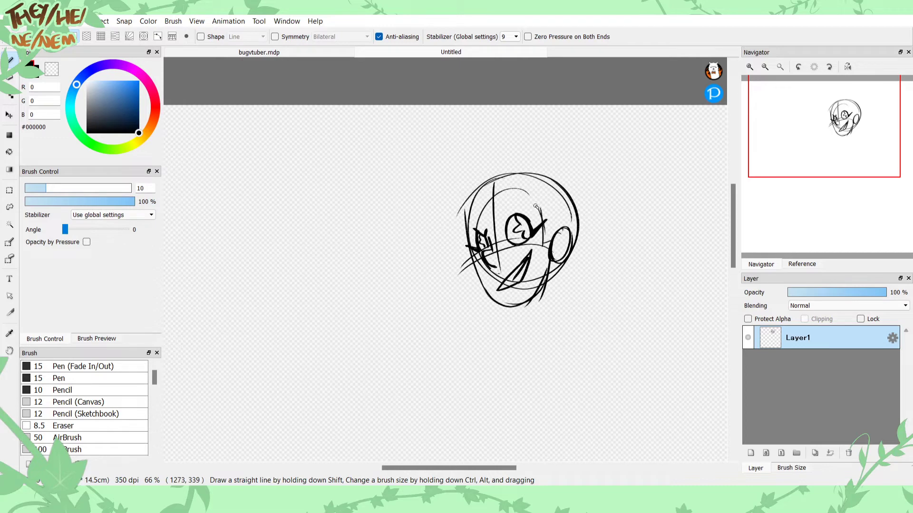
click(442, 499)
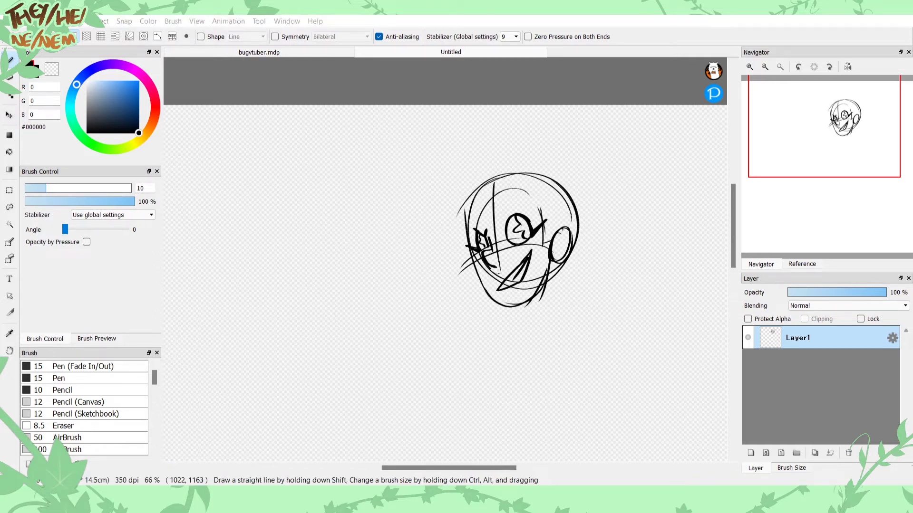
mouse_move(539, 212)
mouse_down()
mouse_move(512, 182)
mouse_move(464, 211)
mouse_move(484, 182)
mouse_move(462, 212)
mouse_up()
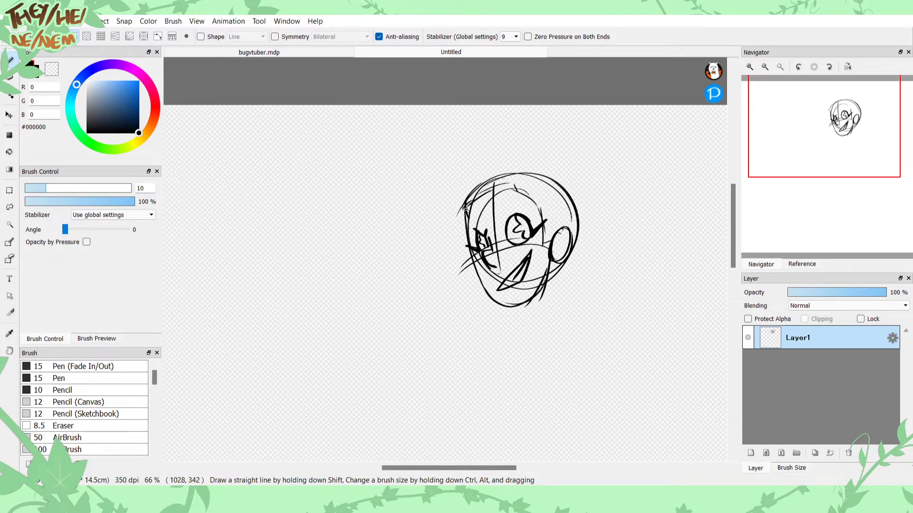
Step: Sketch the hair's outer contour with a swept tuft on the crown and long locks beside the face
mouse_move(517, 187)
mouse_down()
mouse_move(537, 175)
mouse_move(514, 195)
mouse_move(536, 160)
mouse_up()
mouse_move(491, 134)
mouse_down()
mouse_move(520, 160)
mouse_move(445, 190)
mouse_move(406, 265)
mouse_up()
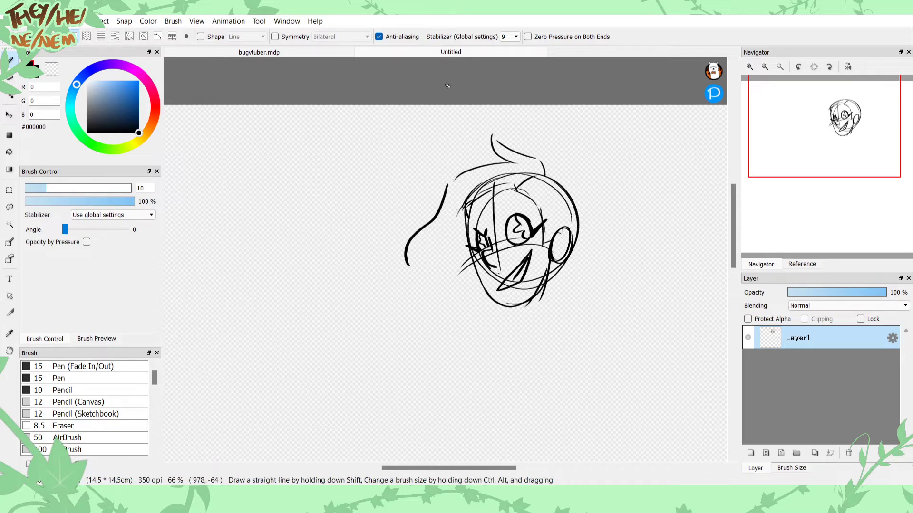
key(ctrl+z)
mouse_move(491, 135)
mouse_down()
mouse_move(528, 153)
mouse_move(544, 174)
mouse_move(450, 179)
mouse_up()
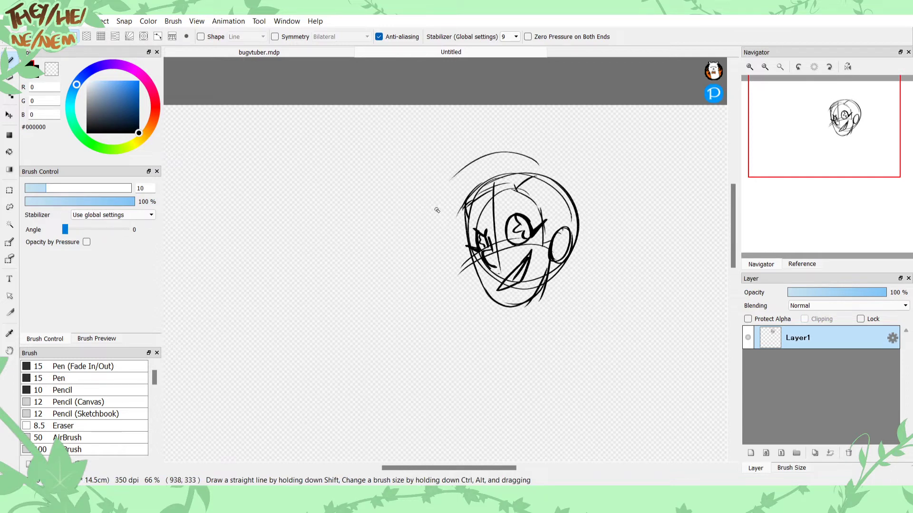
mouse_move(428, 215)
mouse_down()
mouse_move(412, 241)
mouse_move(470, 275)
mouse_up()
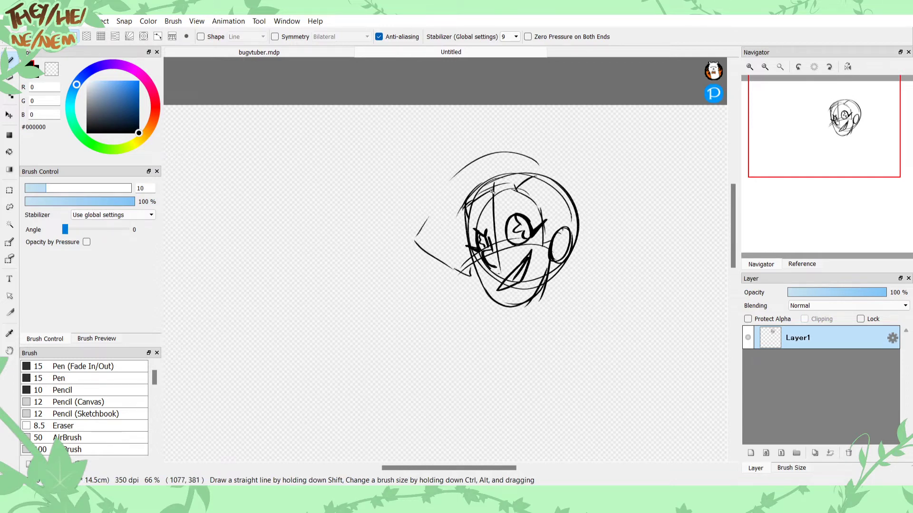
mouse_move(535, 158)
mouse_down()
mouse_move(470, 138)
mouse_move(490, 160)
mouse_move(441, 182)
mouse_move(422, 229)
mouse_move(421, 218)
mouse_move(456, 192)
mouse_move(448, 292)
mouse_move(456, 251)
mouse_move(480, 283)
mouse_up()
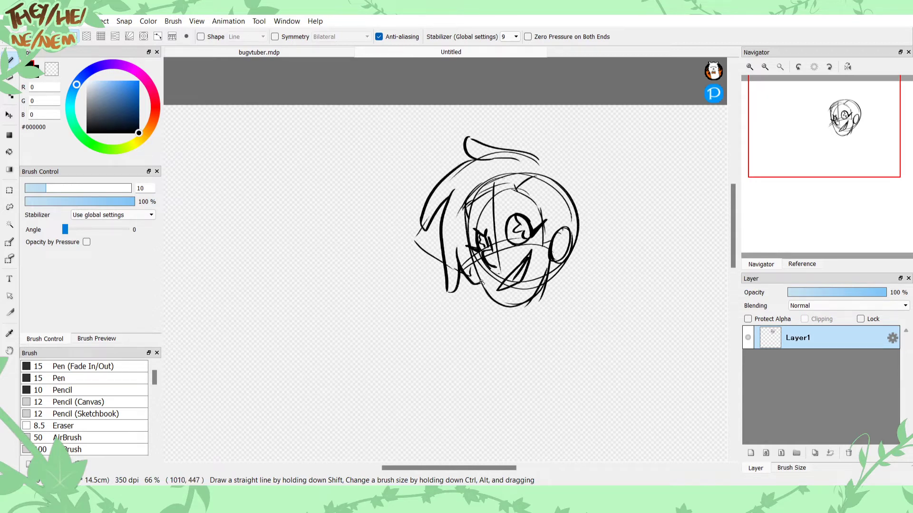
Step: Try small crown spikes and fringe strokes, and undo them together with the long side locks
drag(546, 155, 549, 188)
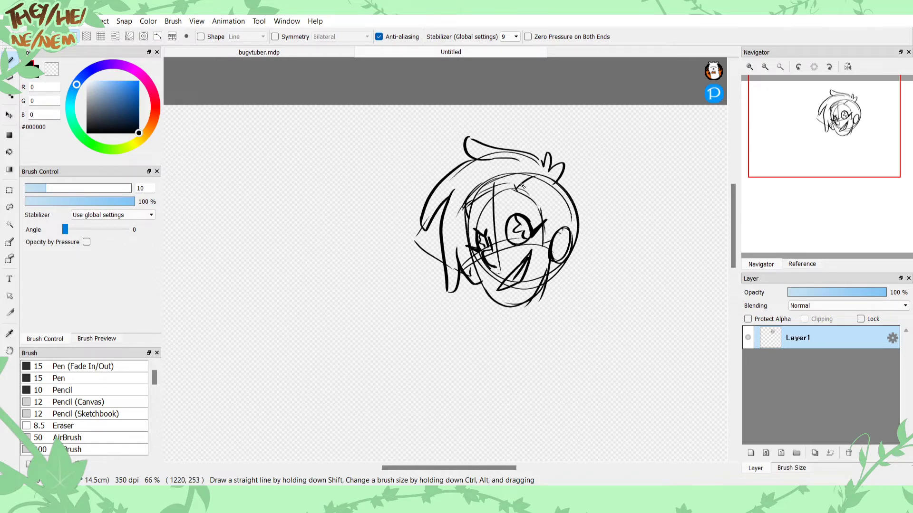
mouse_move(512, 190)
mouse_down()
mouse_move(480, 253)
mouse_move(493, 187)
mouse_move(458, 260)
mouse_move(462, 194)
mouse_up()
key(ctrl+z)
key(ctrl+z)
key(ctrl+z)
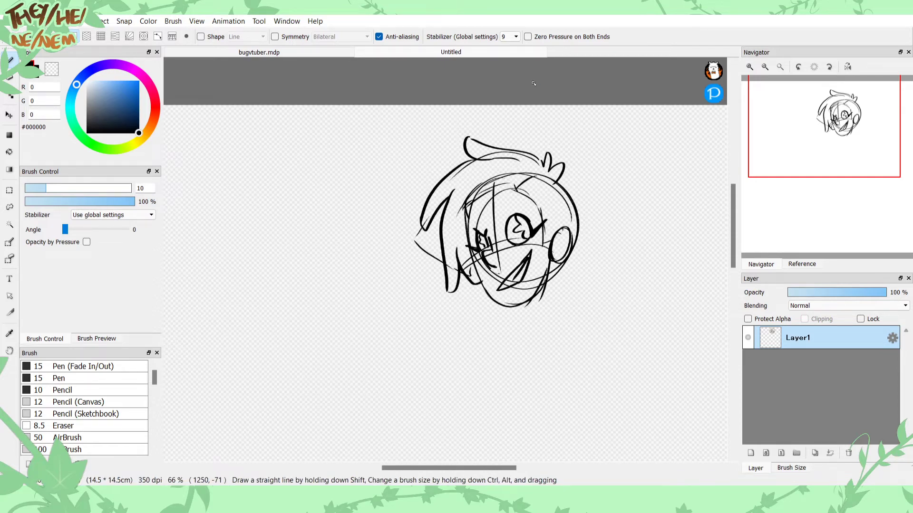
key(ctrl+z)
key(ctrl+z)
key(ctrl+z)
key(ctrl+z)
key(ctrl+z)
key(ctrl+z)
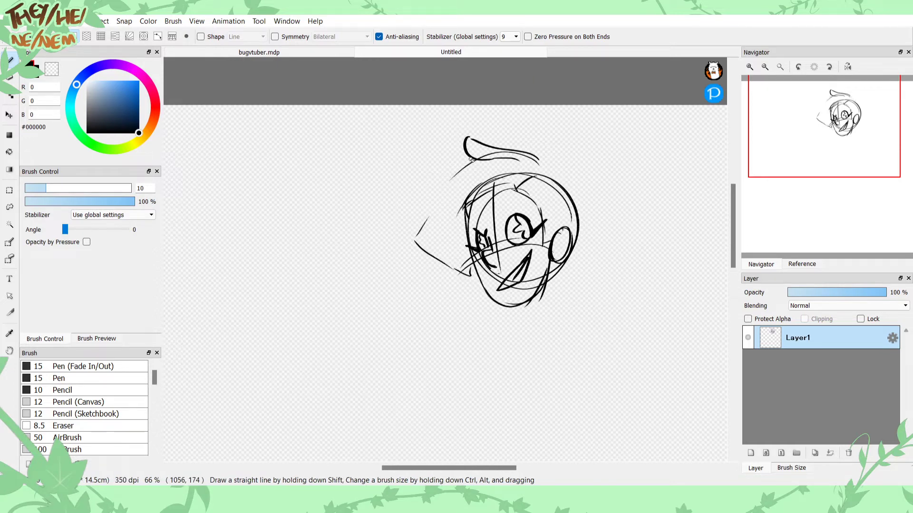
Step: Resketch the hair with flared side locks, crown spikes and fringe strands, adding a small oval on the forehead
mouse_move(482, 161)
mouse_down()
mouse_move(415, 235)
mouse_move(452, 207)
mouse_move(455, 278)
mouse_move(461, 226)
mouse_move(481, 266)
mouse_up()
mouse_move(540, 166)
mouse_down()
mouse_move(544, 145)
mouse_move(548, 175)
mouse_move(564, 162)
mouse_move(549, 184)
mouse_move(525, 195)
mouse_move(554, 183)
mouse_up()
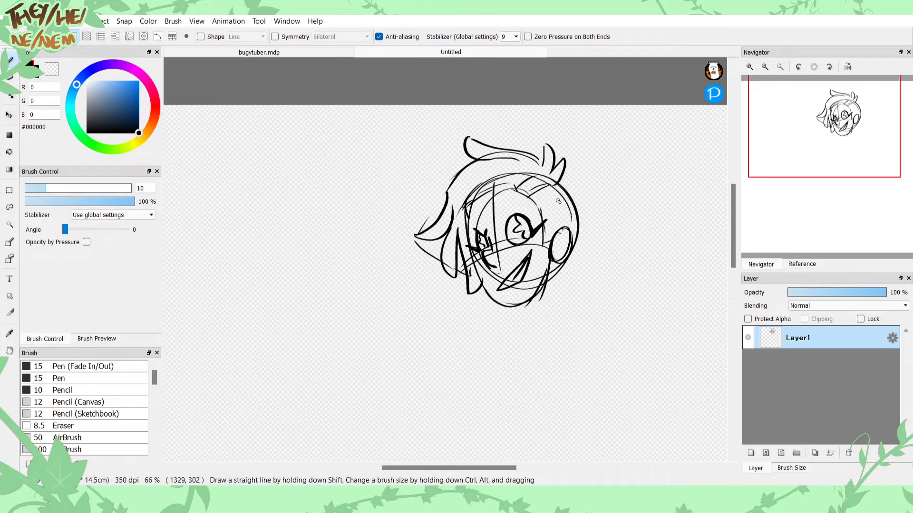
mouse_move(510, 197)
mouse_down()
mouse_move(490, 192)
mouse_move(478, 212)
mouse_move(477, 257)
mouse_move(467, 261)
mouse_up()
drag(481, 233, 477, 193)
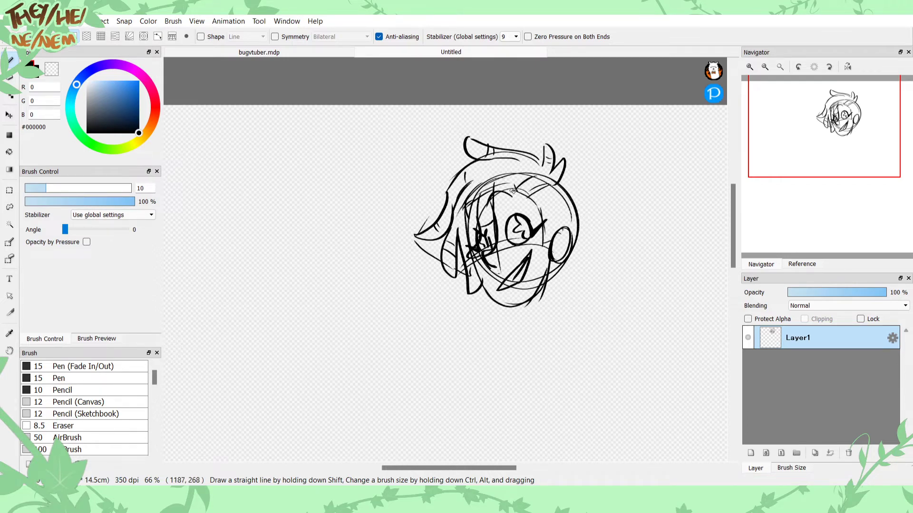
mouse_move(556, 190)
mouse_down()
mouse_move(526, 199)
mouse_move(511, 175)
mouse_move(521, 201)
mouse_up()
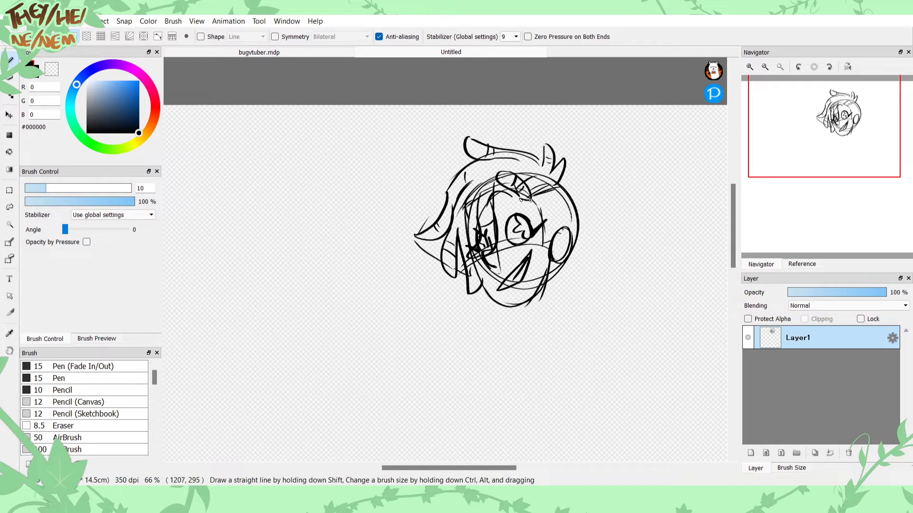
Step: Sketch the neck, rounded collar, sloping shoulders and upper torso and arm lines below the head
click(765, 67)
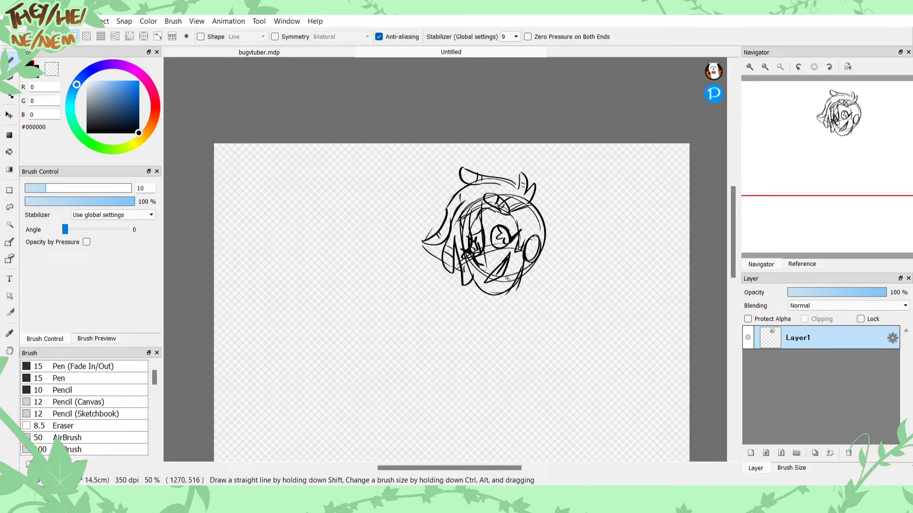
mouse_move(517, 301)
mouse_down()
mouse_move(530, 265)
mouse_move(514, 297)
mouse_move(550, 335)
mouse_up()
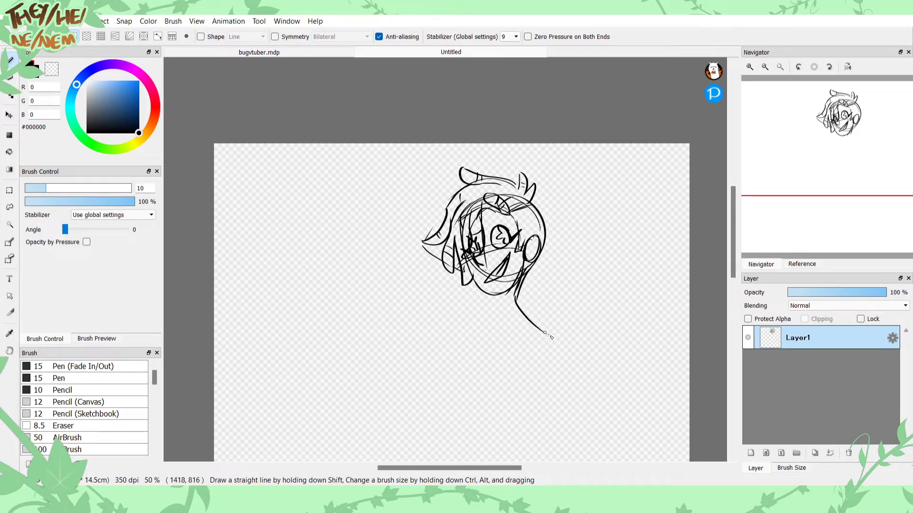
drag(487, 303, 436, 318)
mouse_move(474, 293)
mouse_down()
mouse_move(461, 318)
mouse_move(472, 294)
mouse_move(464, 294)
mouse_move(462, 304)
mouse_move(477, 298)
mouse_move(490, 312)
mouse_move(475, 332)
mouse_move(492, 313)
mouse_move(454, 308)
mouse_move(404, 340)
mouse_up()
mouse_move(526, 289)
mouse_down()
mouse_move(541, 312)
mouse_move(517, 333)
mouse_move(515, 302)
mouse_move(514, 322)
mouse_move(546, 328)
mouse_move(561, 362)
mouse_up()
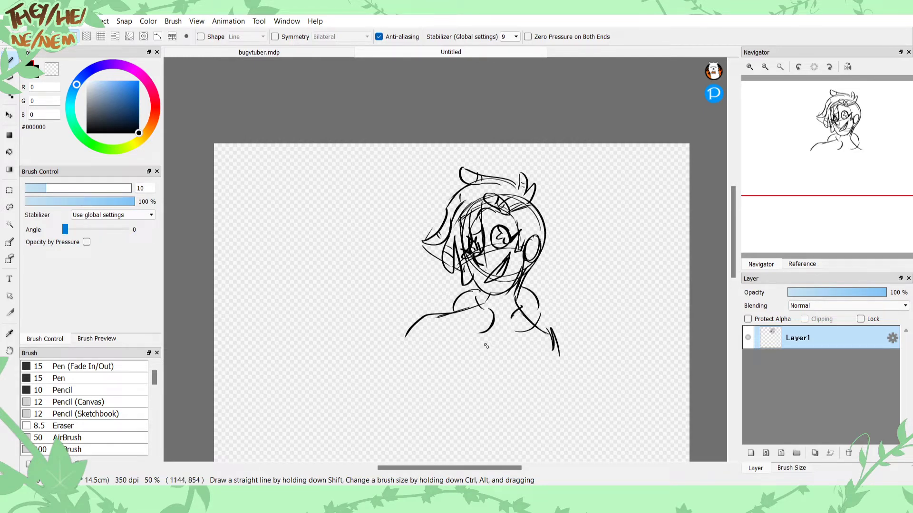
drag(486, 333, 495, 371)
mouse_move(517, 332)
mouse_down()
mouse_move(522, 366)
mouse_move(573, 357)
mouse_move(587, 372)
mouse_up()
mouse_move(447, 312)
mouse_down()
mouse_move(412, 328)
mouse_move(407, 364)
mouse_move(438, 354)
mouse_move(436, 377)
mouse_up()
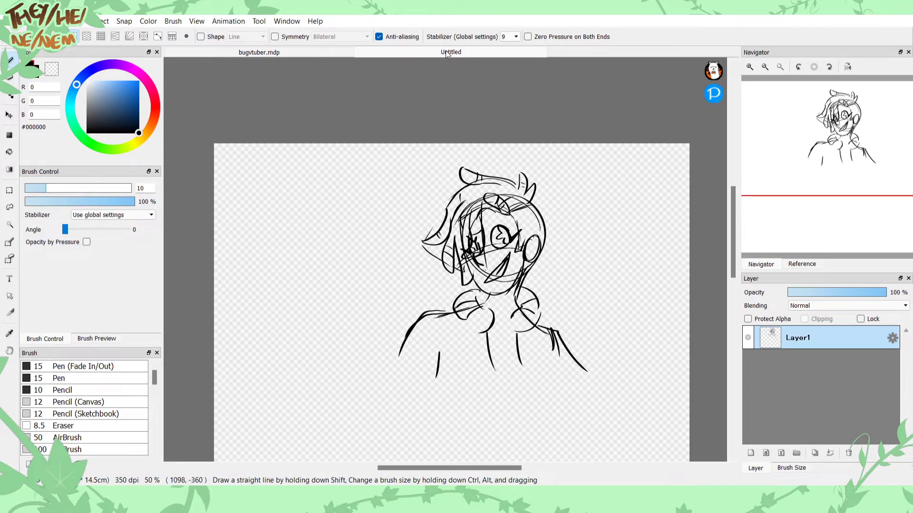
Step: Close the untitled sketch canvas, return to the bugvtuber.mdp line art and pick black as the drawing colour
key(alt+Tab)
click(468, 261)
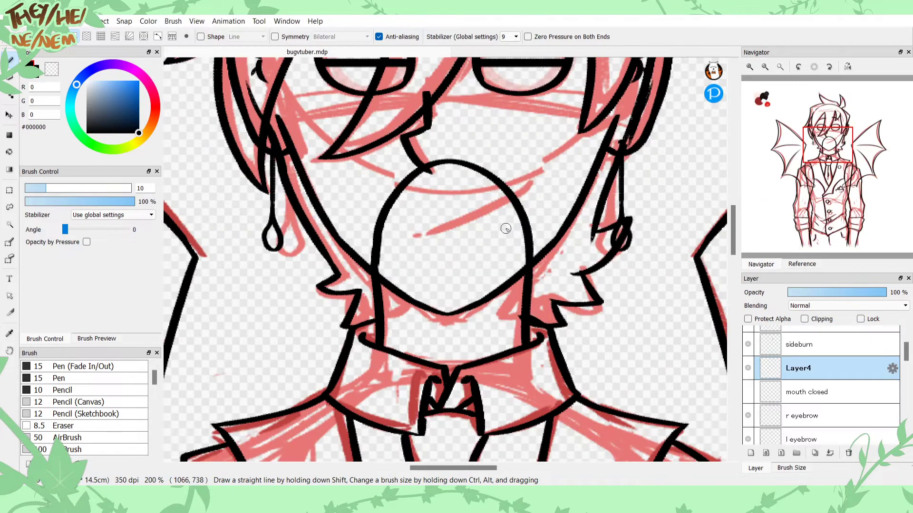
click(765, 67)
click(764, 67)
click(764, 67)
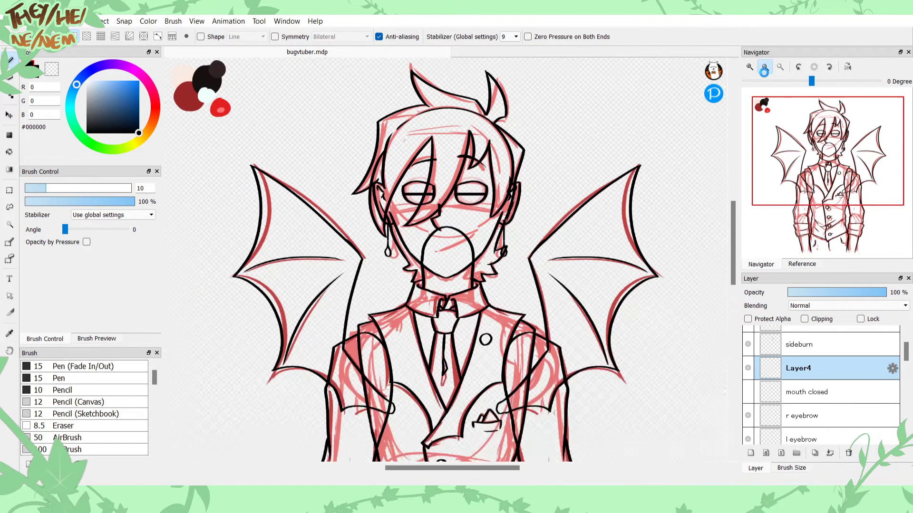
click(86, 133)
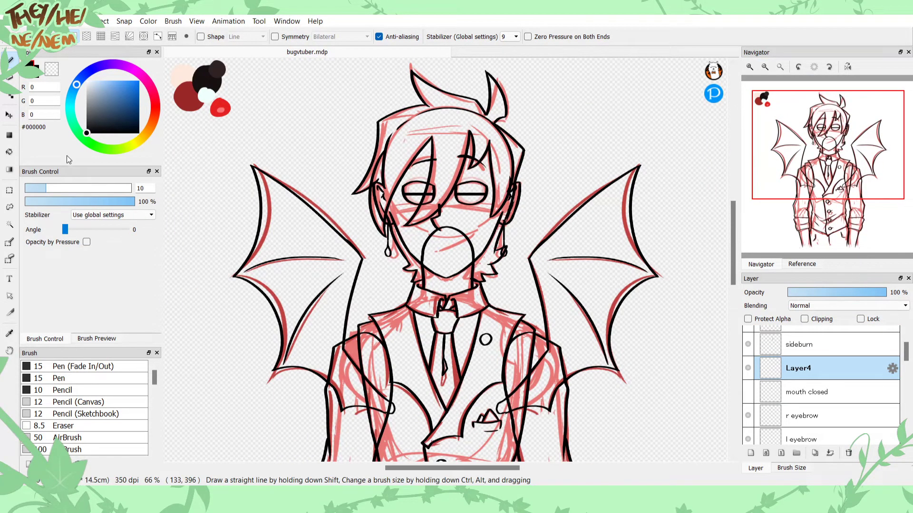
Step: Examine the character's line art from the hair to the waist and around the mouth, and bring up the reference image
mouse_move(798, 234)
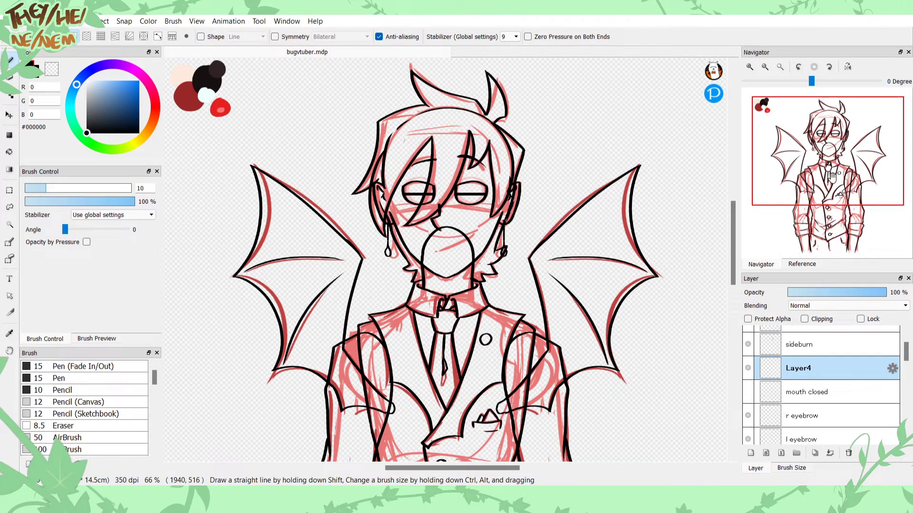
drag(832, 177, 805, 199)
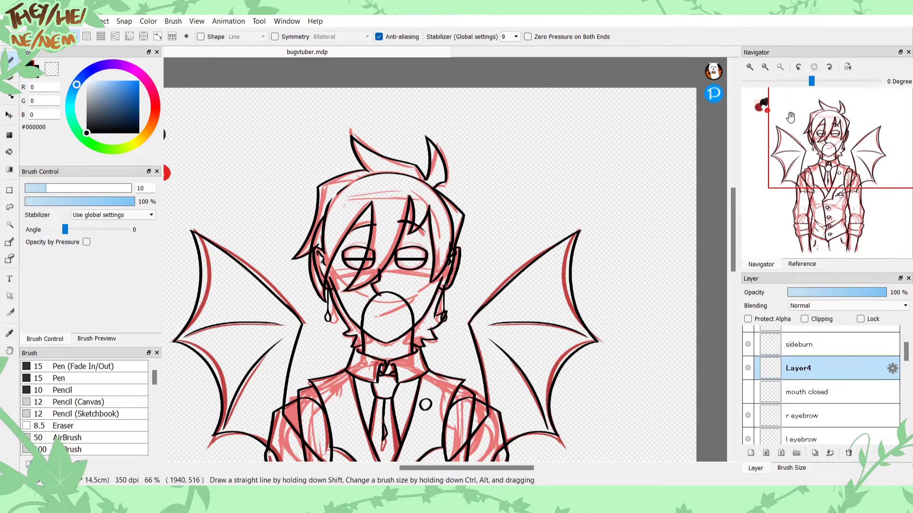
drag(824, 184, 830, 187)
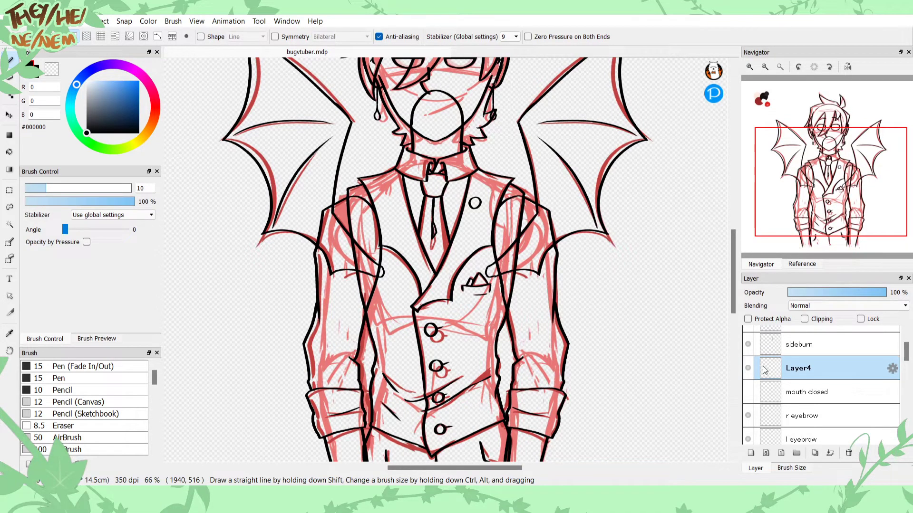
click(750, 67)
click(751, 67)
drag(825, 156, 825, 156)
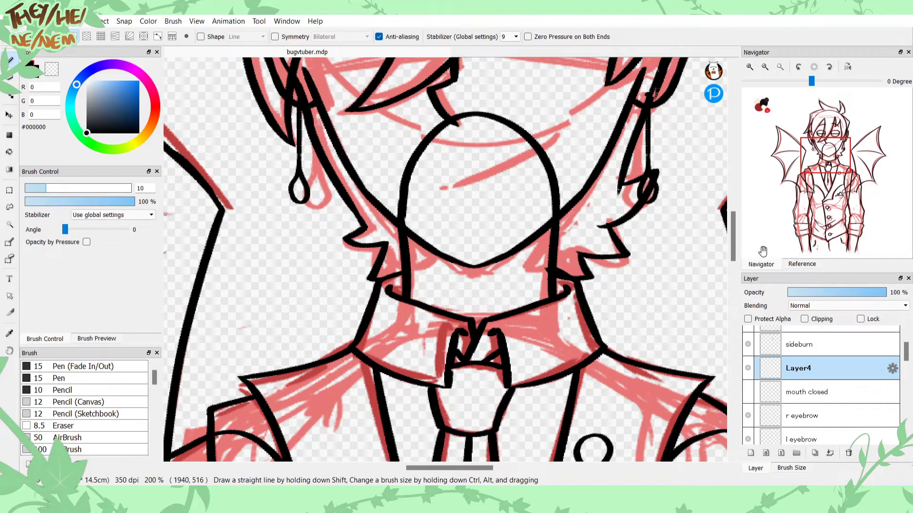
drag(826, 139, 825, 143)
click(800, 267)
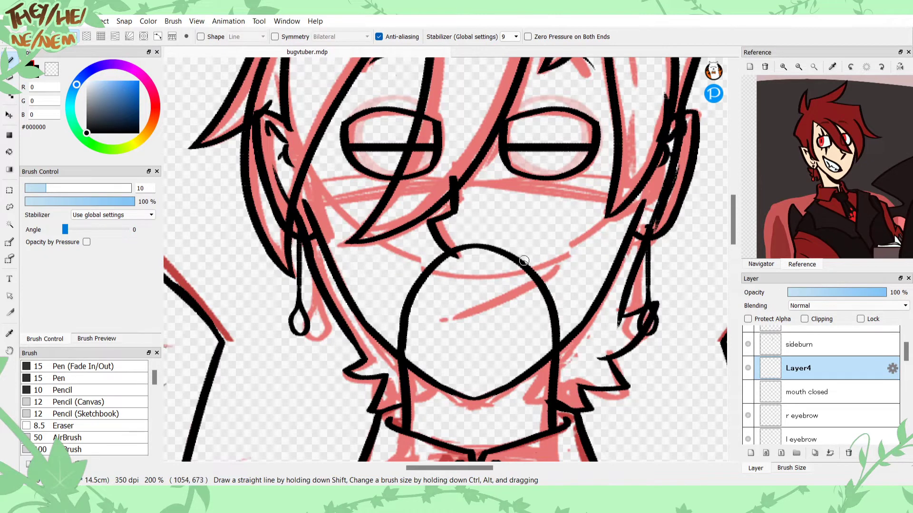
Step: Try drawing a slanted open grin over the mouth area on Layer4
drag(457, 302, 540, 238)
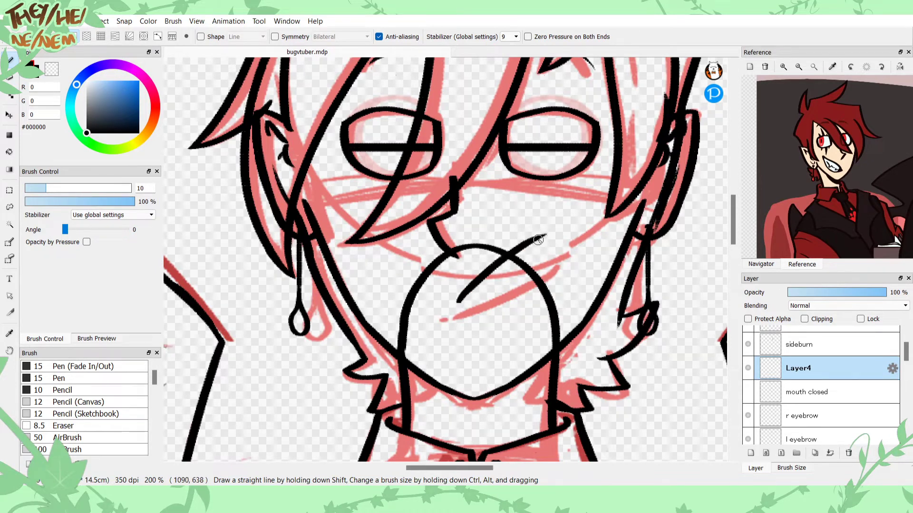
key(ctrl+z)
mouse_move(450, 306)
mouse_down()
mouse_move(479, 274)
mouse_move(547, 235)
mouse_move(549, 283)
mouse_up()
mouse_move(452, 301)
mouse_down()
mouse_move(474, 337)
mouse_move(502, 338)
mouse_up()
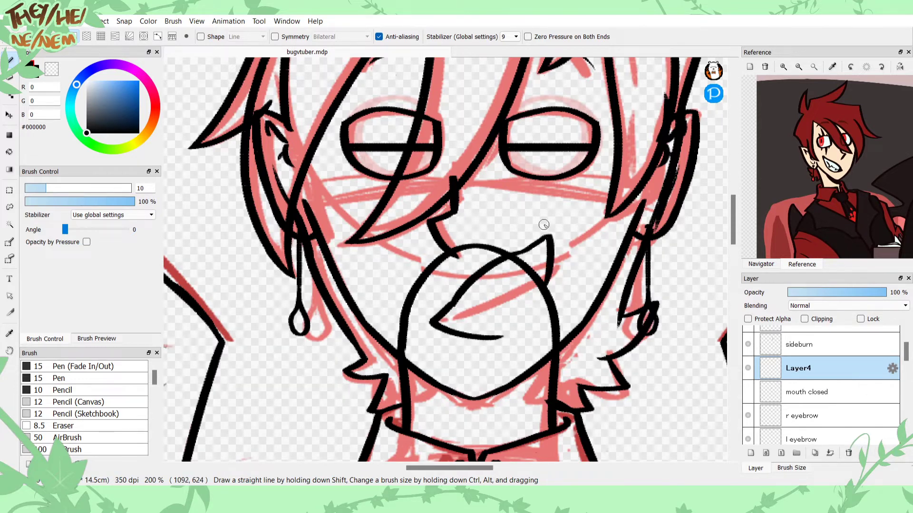
key(ctrl+z)
key(ctrl+z)
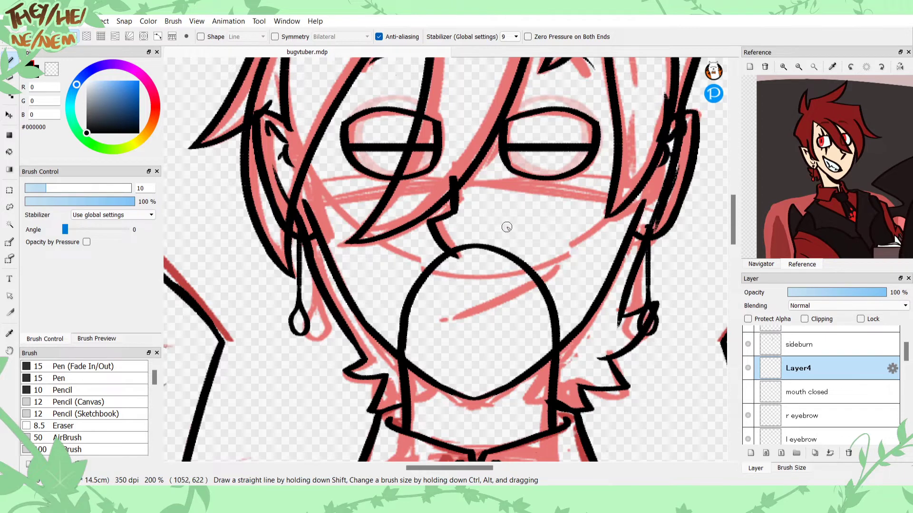
Step: Try drawing a slanted, leaf-shaped open mouth outline over the sketched mouth on Layer4 and clear it
drag(557, 257, 546, 256)
drag(437, 314, 441, 321)
mouse_move(547, 256)
mouse_down()
mouse_move(477, 285)
mouse_move(455, 308)
mouse_up()
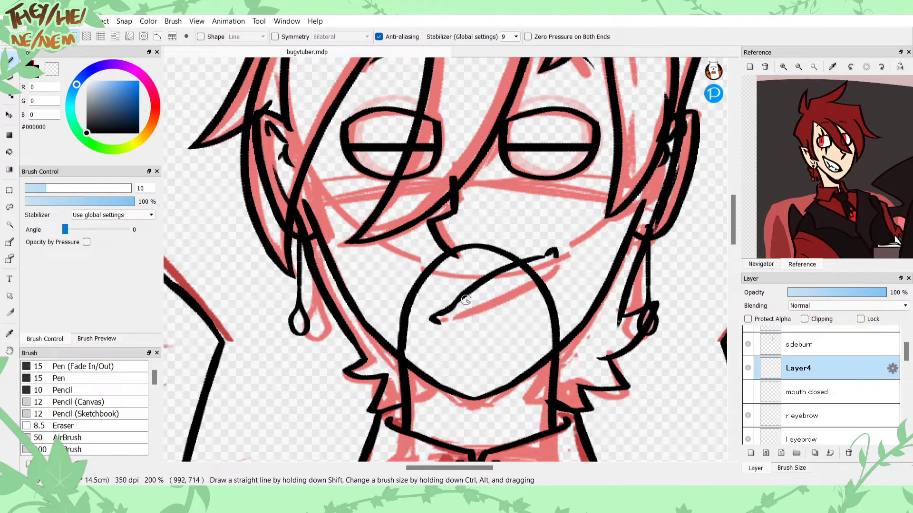
mouse_move(554, 257)
mouse_down()
mouse_move(502, 323)
mouse_move(440, 325)
mouse_up()
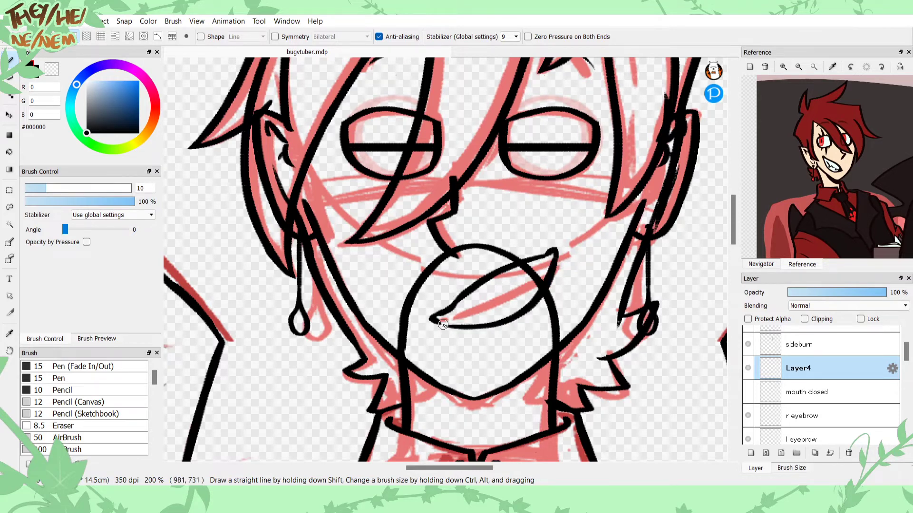
key(Delete)
Step: Try a tilted heart-shaped mouth with small inner marks on Layer4 and undo its strokes
mouse_move(510, 329)
mouse_down()
mouse_move(500, 276)
mouse_move(494, 299)
mouse_move(469, 317)
mouse_move(506, 333)
mouse_up()
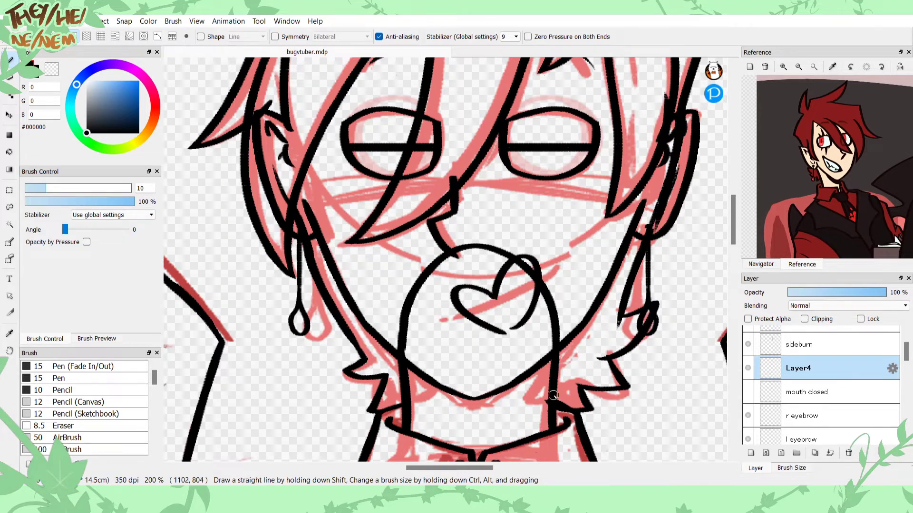
mouse_move(532, 304)
mouse_down()
mouse_move(501, 338)
mouse_move(517, 302)
mouse_up()
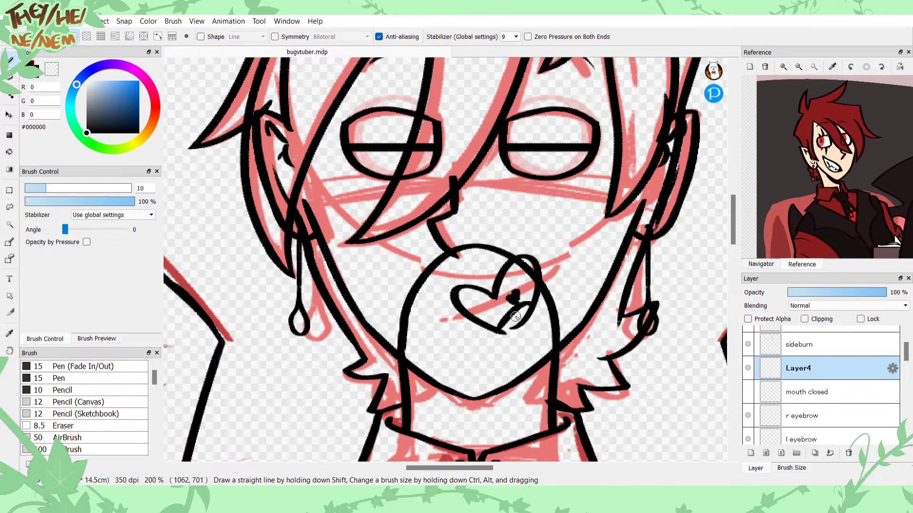
key(ctrl+z)
key(ctrl+z)
key(ctrl+z)
key(ctrl+z)
key(ctrl+z)
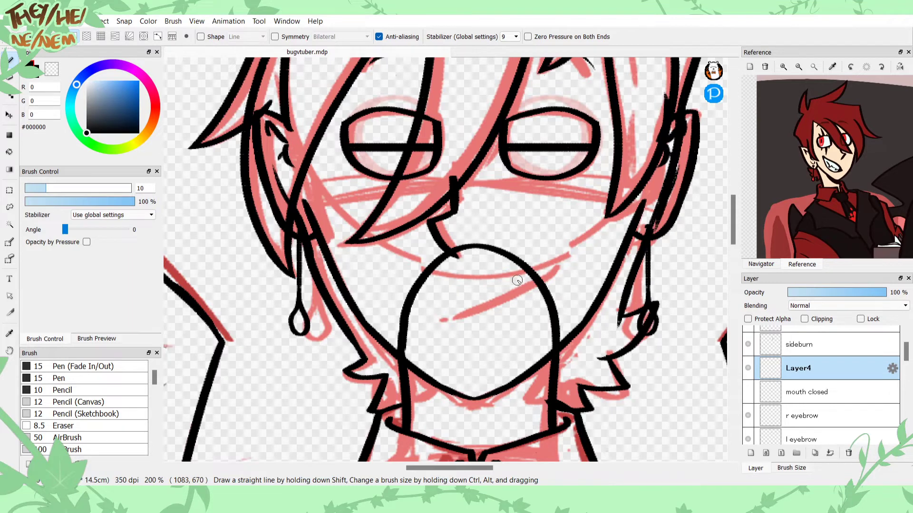
Step: Doodle a round head with a hood around the neck in the empty canvas area beside the character
click(771, 266)
drag(816, 164, 763, 190)
mouse_move(480, 119)
mouse_down()
mouse_move(442, 149)
mouse_move(478, 119)
mouse_up()
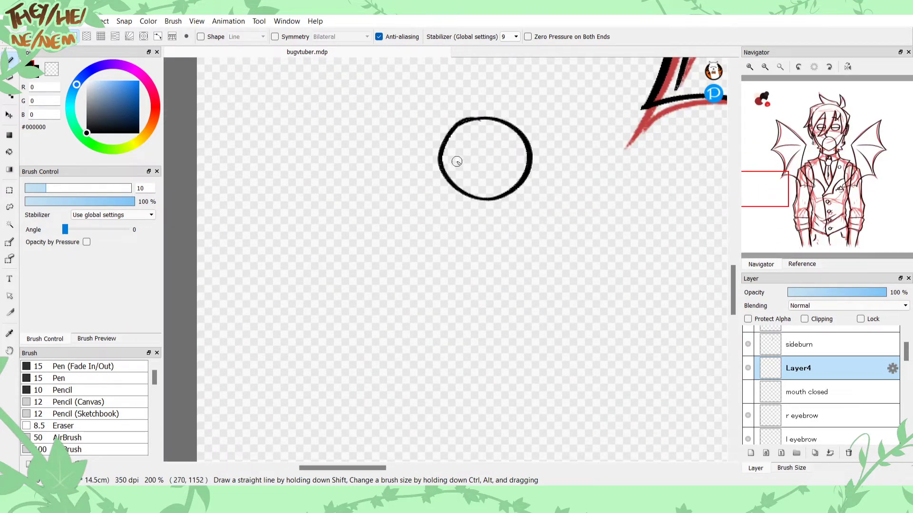
drag(516, 224, 523, 192)
mouse_move(462, 224)
mouse_down()
mouse_move(438, 201)
mouse_move(455, 194)
mouse_move(499, 202)
mouse_up()
mouse_move(454, 225)
mouse_down()
mouse_move(396, 287)
mouse_move(376, 327)
mouse_move(429, 287)
mouse_up()
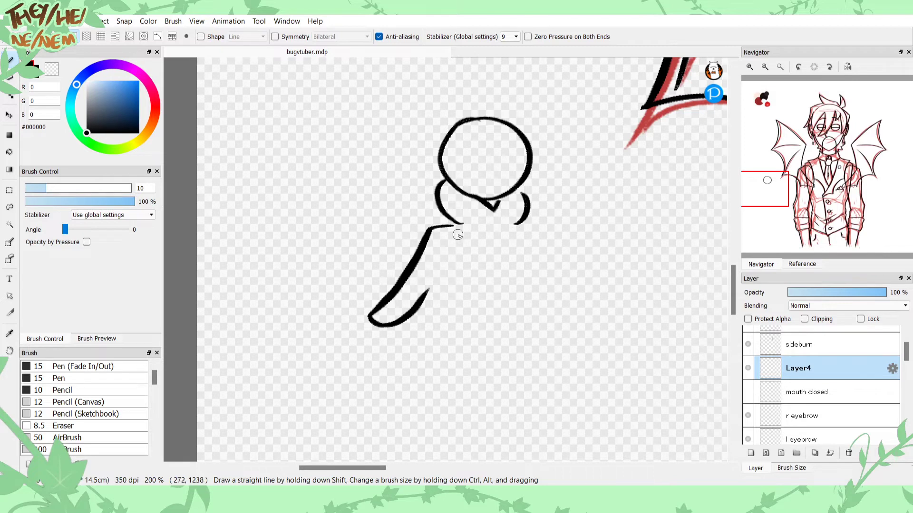
key(ctrl+z)
Step: Draw wide flared sleeves, a boxy torso and two legs with feet below the doodle's hooded head
mouse_move(439, 214)
mouse_down()
mouse_move(365, 303)
mouse_move(416, 324)
mouse_move(447, 281)
mouse_up()
mouse_move(530, 216)
mouse_down()
mouse_move(574, 261)
mouse_move(547, 318)
mouse_up()
mouse_move(522, 243)
mouse_down()
mouse_move(532, 325)
mouse_move(447, 331)
mouse_move(446, 263)
mouse_up()
drag(774, 205, 769, 199)
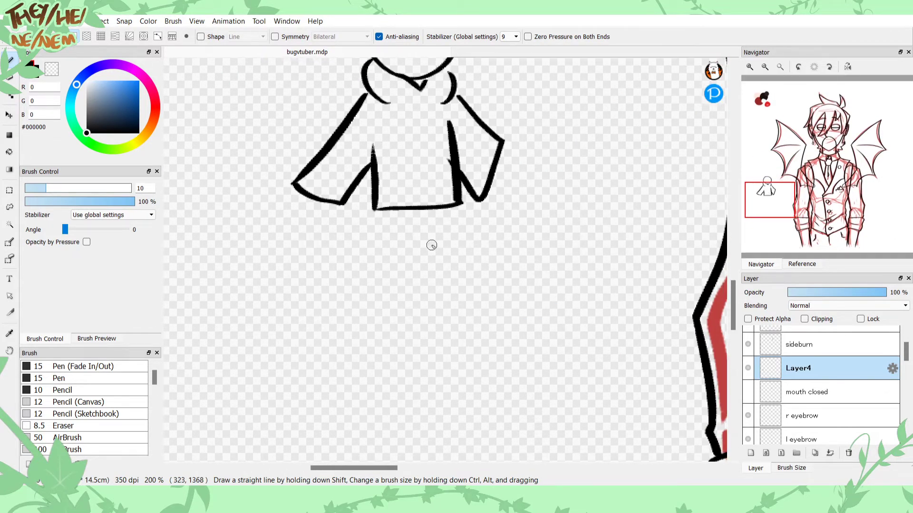
mouse_move(443, 210)
mouse_down()
mouse_move(450, 287)
mouse_move(475, 283)
mouse_move(448, 288)
mouse_up()
mouse_move(393, 210)
mouse_down()
mouse_move(391, 288)
mouse_move(425, 281)
mouse_move(389, 288)
mouse_up()
drag(771, 188, 769, 193)
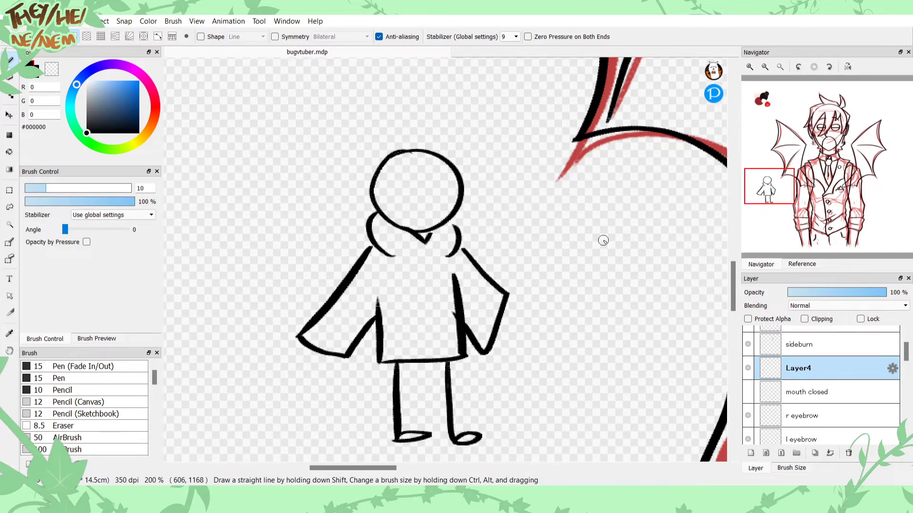
Step: Add hoodie drawstrings, two eyes and a smile to the doodle figure, and clear the doodle from Layer4
click(404, 264)
mouse_move(405, 264)
mouse_down()
mouse_move(408, 287)
mouse_move(441, 284)
mouse_up()
drag(397, 180, 399, 193)
drag(418, 182, 402, 208)
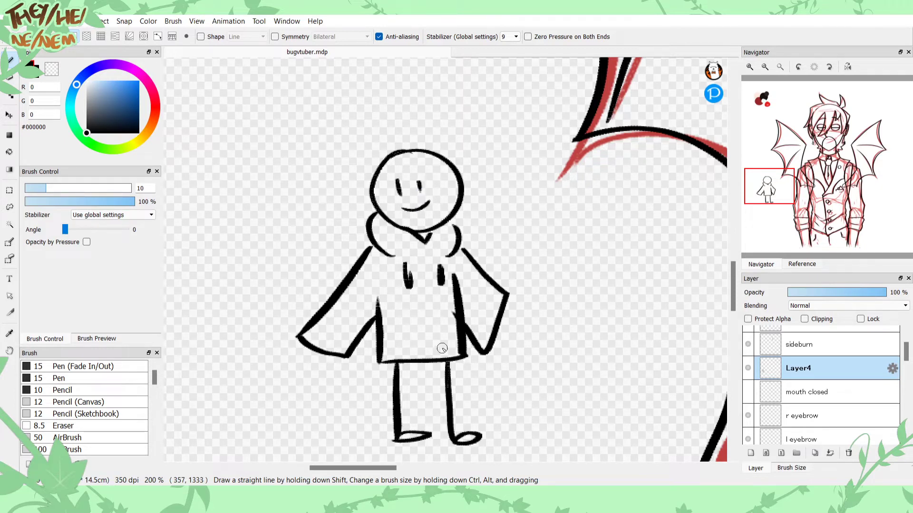
key(Delete)
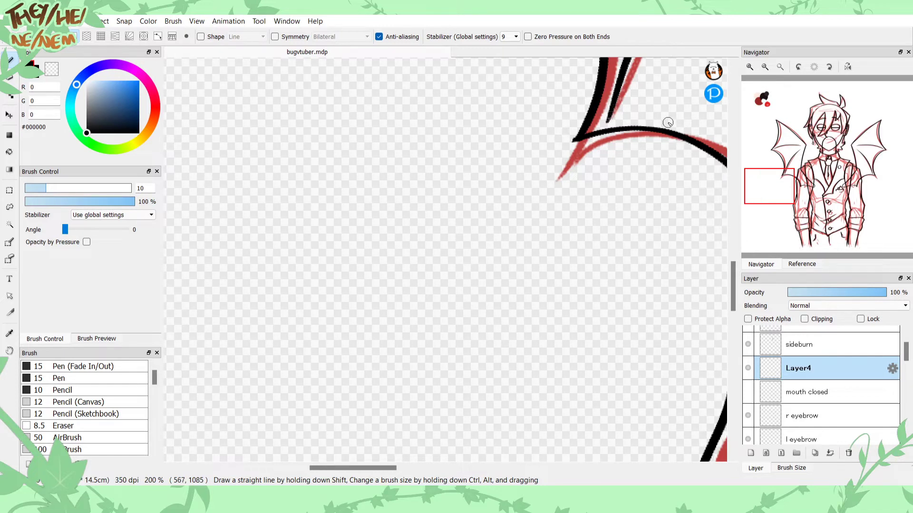
Step: Ink a slanted open mouth outline with a sharply raised, pointed corner over the sketched mouth line on Layer4
drag(799, 156, 828, 144)
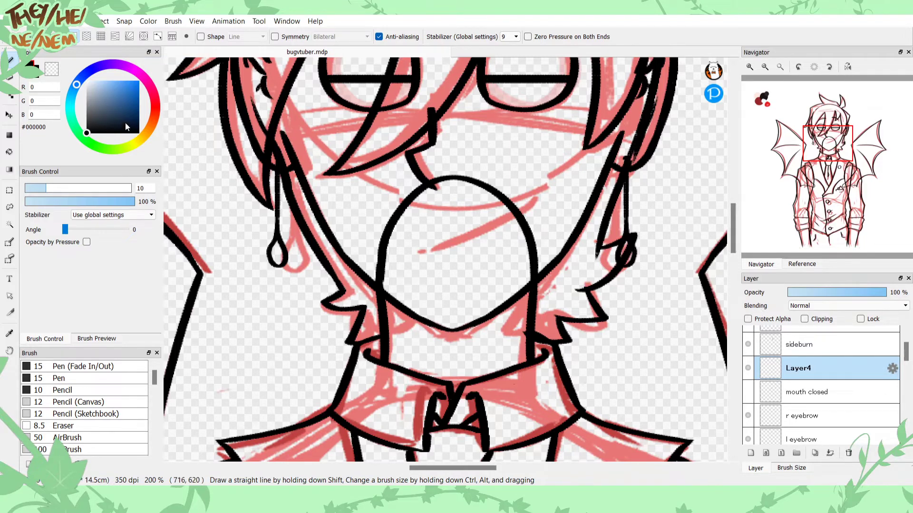
click(752, 68)
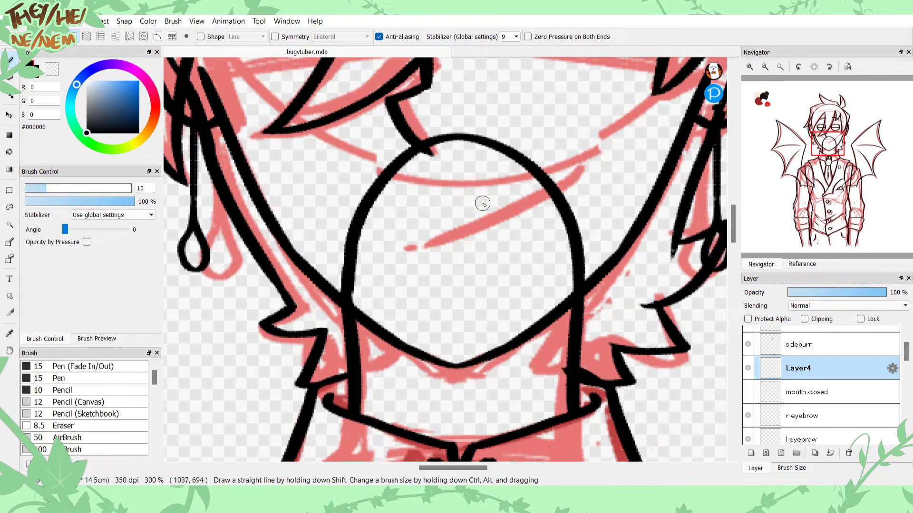
mouse_move(437, 220)
mouse_down()
mouse_move(589, 97)
mouse_move(577, 195)
mouse_up()
mouse_move(437, 220)
mouse_down()
mouse_move(428, 224)
mouse_move(518, 271)
mouse_up()
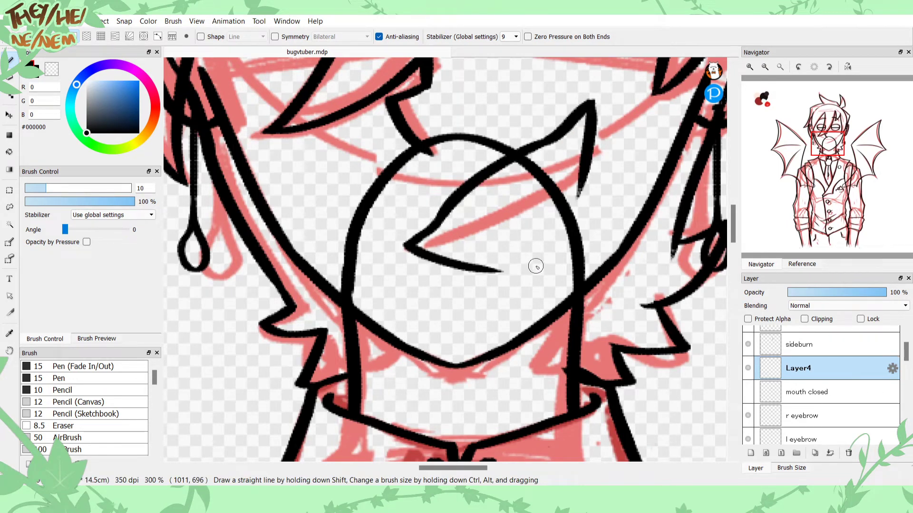
mouse_move(581, 168)
mouse_down()
mouse_move(493, 257)
mouse_move(450, 256)
mouse_up()
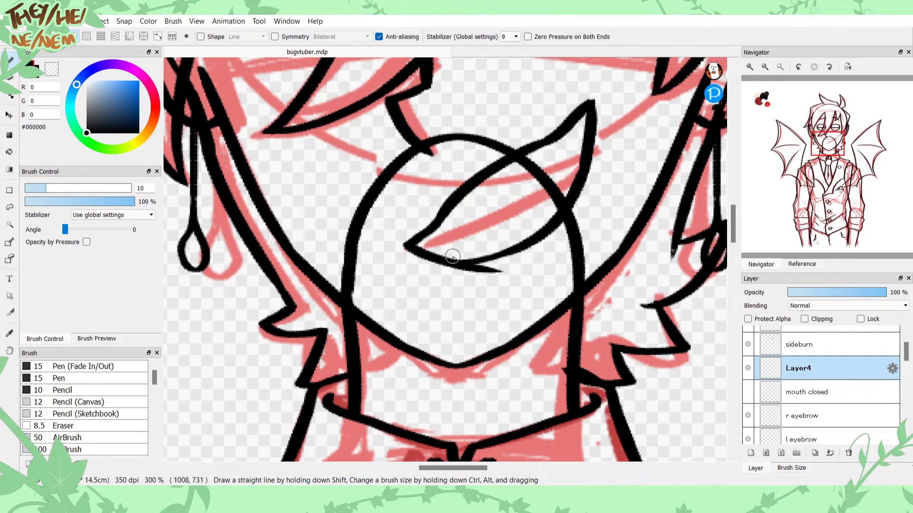
Step: Erase the stray line under the mouth, restore its lower corner in black and start an inner line at the raised corner
key(x)
mouse_move(515, 270)
mouse_down()
mouse_move(439, 271)
mouse_move(492, 269)
mouse_move(472, 270)
mouse_up()
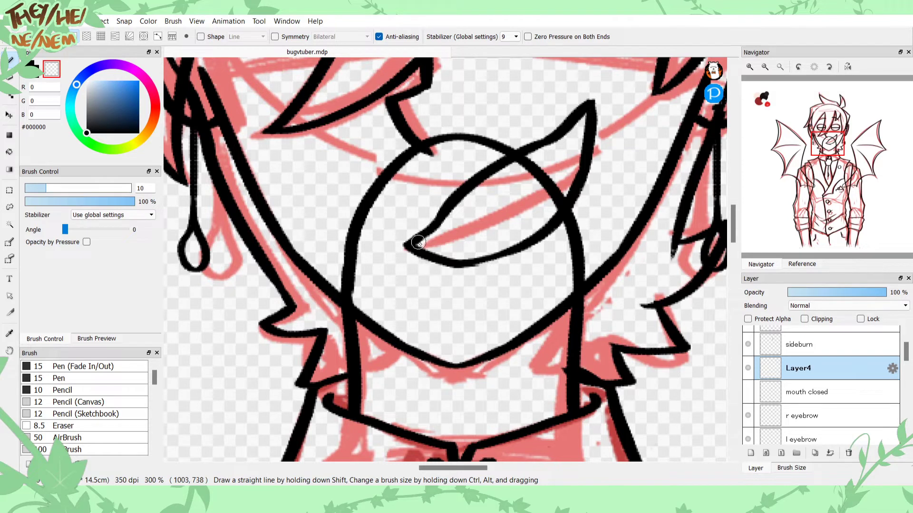
key(x)
drag(521, 247, 460, 262)
drag(579, 128, 547, 152)
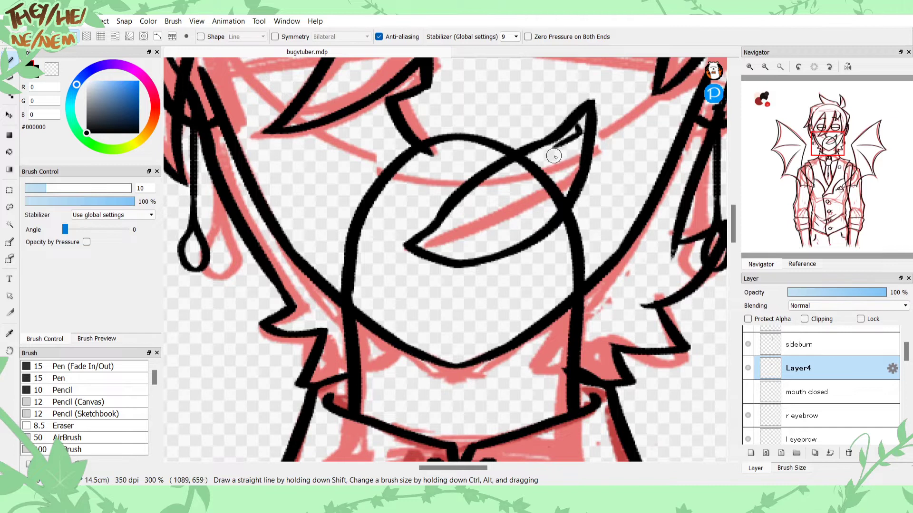
Step: Redraw the black upper tooth line with pointed fangs inside the open mouth on Layer4
key(ctrl+z)
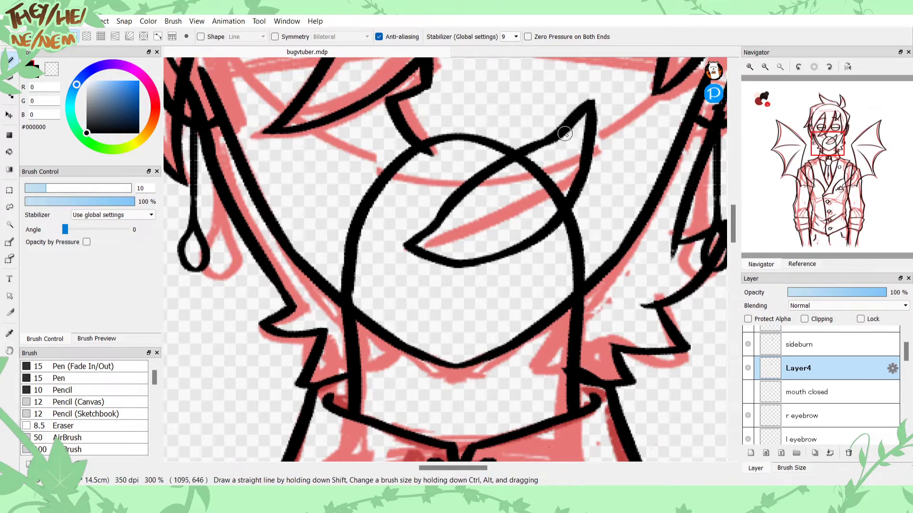
drag(571, 125, 546, 147)
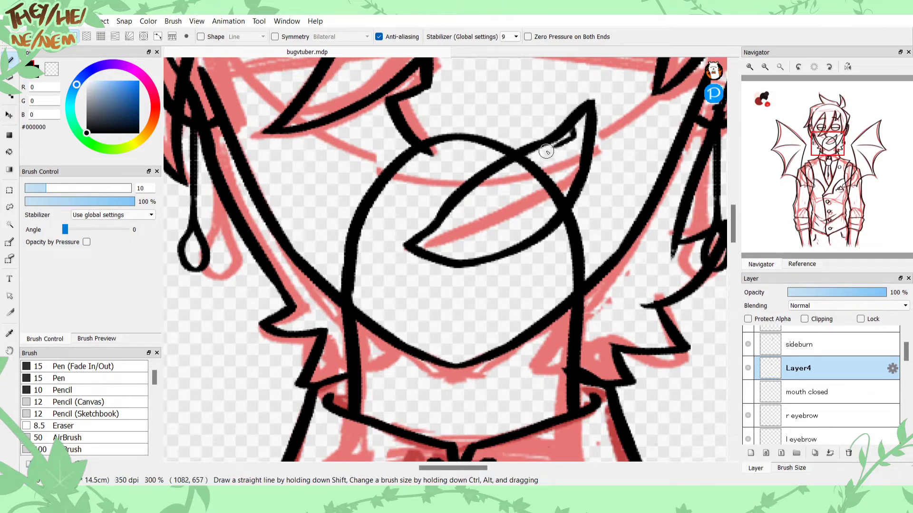
mouse_move(543, 151)
mouse_down()
mouse_move(554, 182)
mouse_move(519, 172)
mouse_move(497, 195)
mouse_up()
key(ctrl+z)
key(ctrl+z)
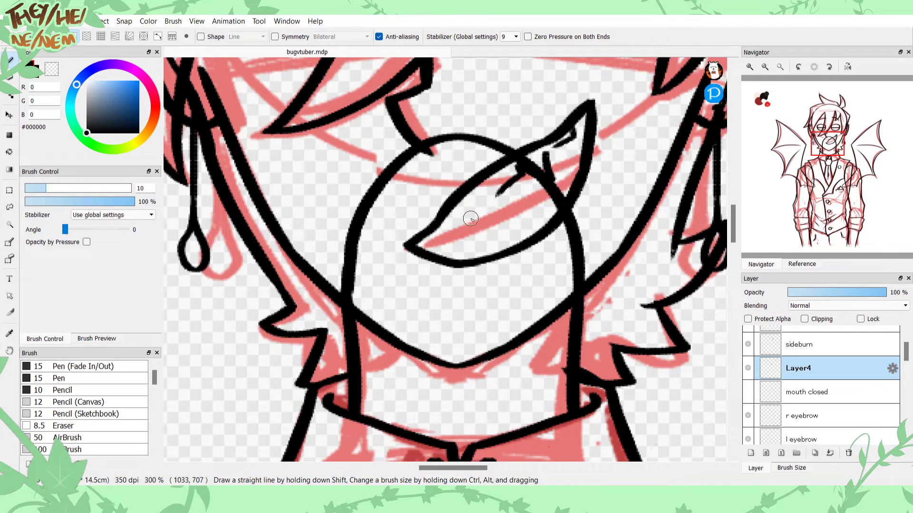
mouse_move(445, 219)
mouse_down()
mouse_move(469, 232)
mouse_move(460, 212)
mouse_move(507, 189)
mouse_up()
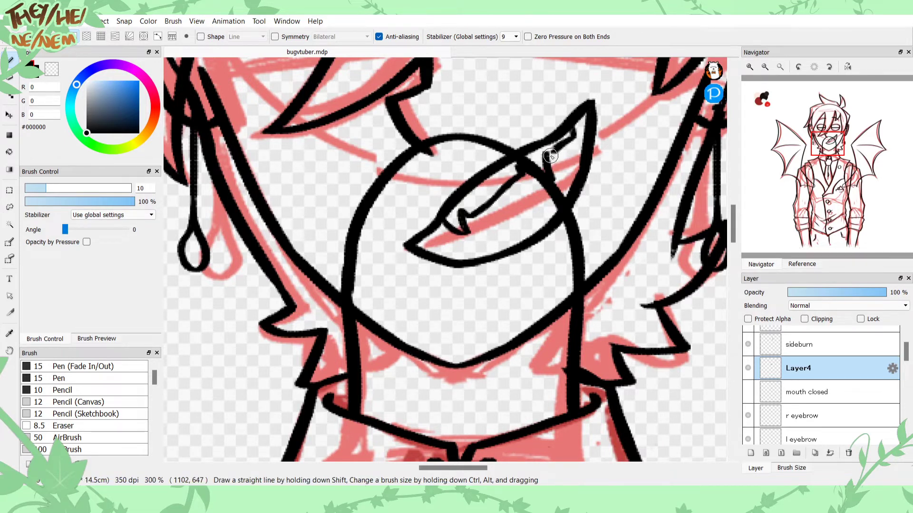
Step: Erase the stray ink at the upper fang with transparent colour and draw a small black tooth in the mouth's lower corner
click(52, 69)
mouse_move(558, 143)
mouse_down()
mouse_move(566, 140)
mouse_move(553, 150)
mouse_up()
click(34, 66)
mouse_move(421, 241)
mouse_down()
mouse_move(446, 232)
mouse_move(438, 216)
mouse_move(435, 228)
mouse_move(468, 215)
mouse_up()
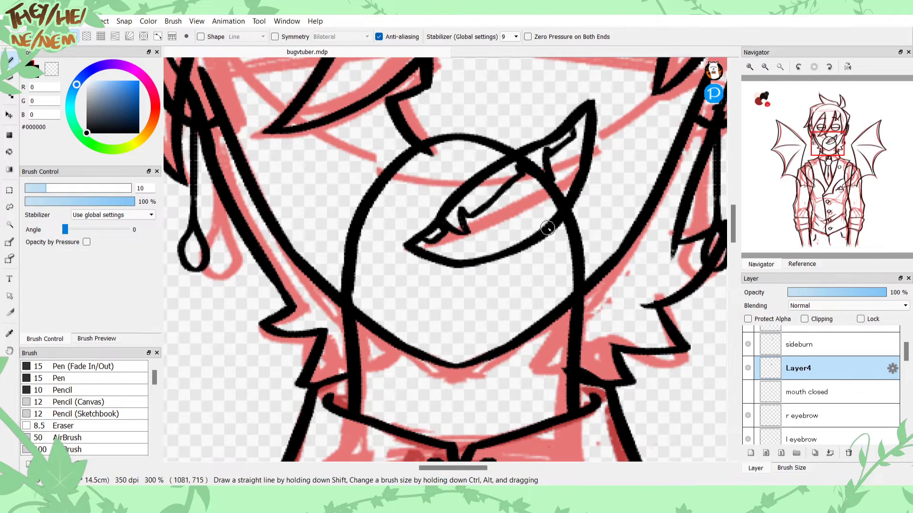
Step: Undo the lower tooth line and draw two small separate teeth along the lower lip
drag(549, 221, 498, 251)
key(ctrl+z)
key(ctrl+z)
key(ctrl+z)
drag(552, 218, 545, 224)
drag(492, 245, 495, 253)
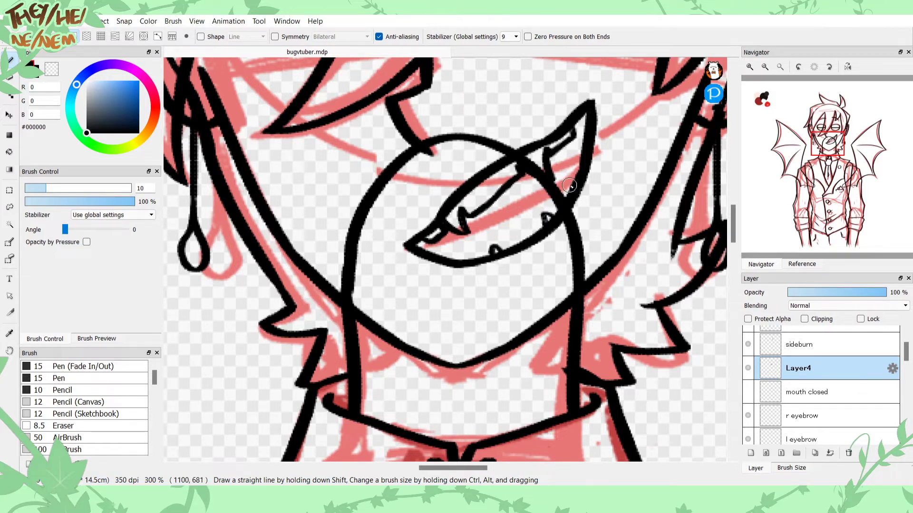
mouse_move(566, 189)
mouse_down()
mouse_move(523, 241)
mouse_move(525, 214)
mouse_move(507, 245)
mouse_move(538, 228)
mouse_move(506, 242)
mouse_up()
key(ctrl+z)
key(ctrl+z)
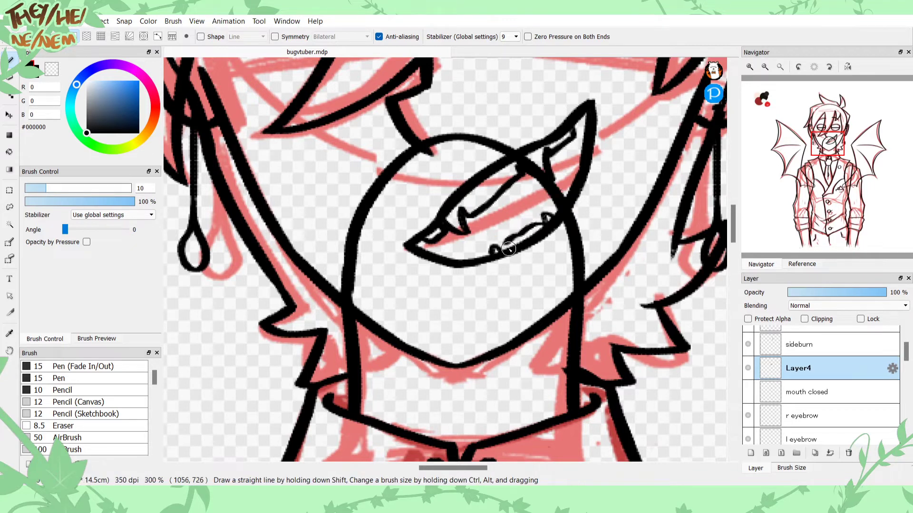
key(ctrl+z)
key(ctrl+z)
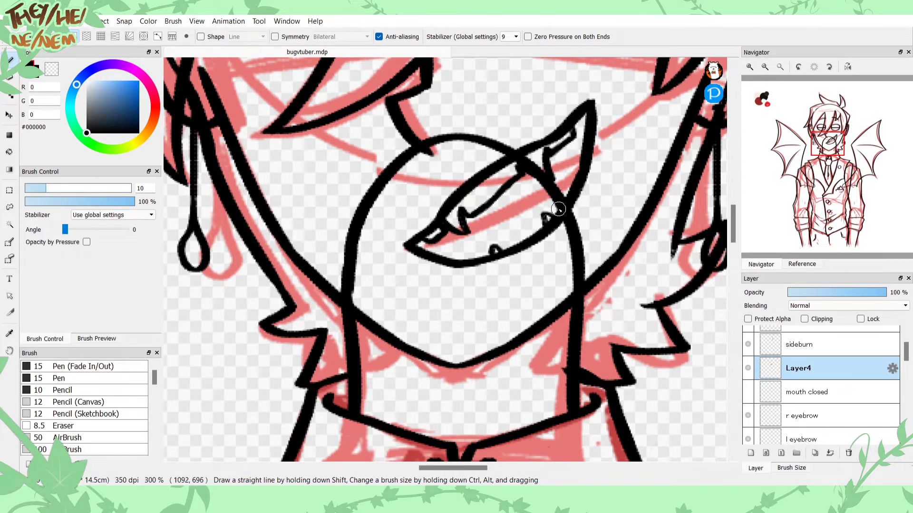
Step: Hide the collar layer and rename Layer2 as "under back hair"
drag(905, 353, 890, 412)
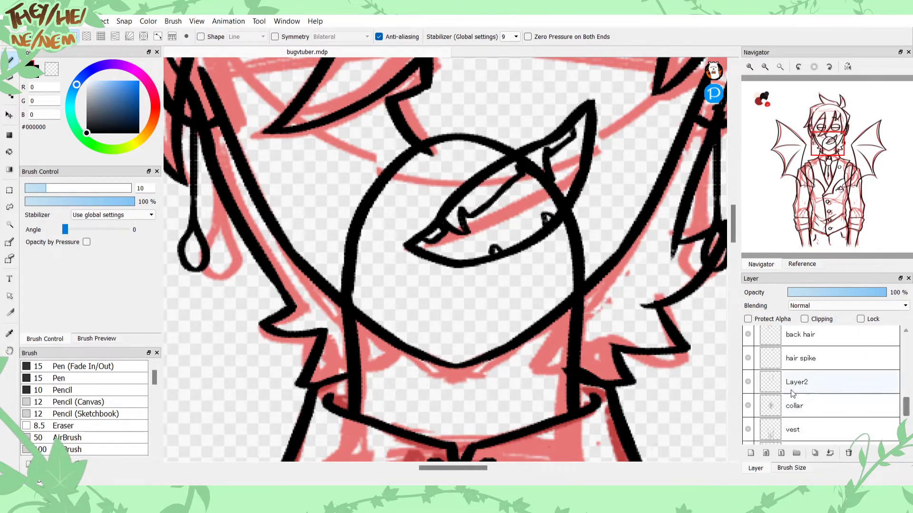
click(748, 405)
click(747, 381)
click(747, 381)
click(761, 382)
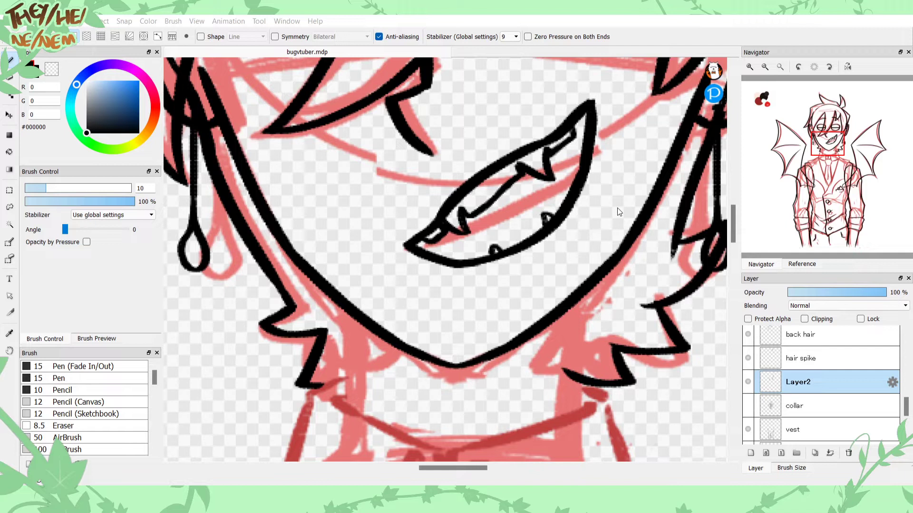
key(Return)
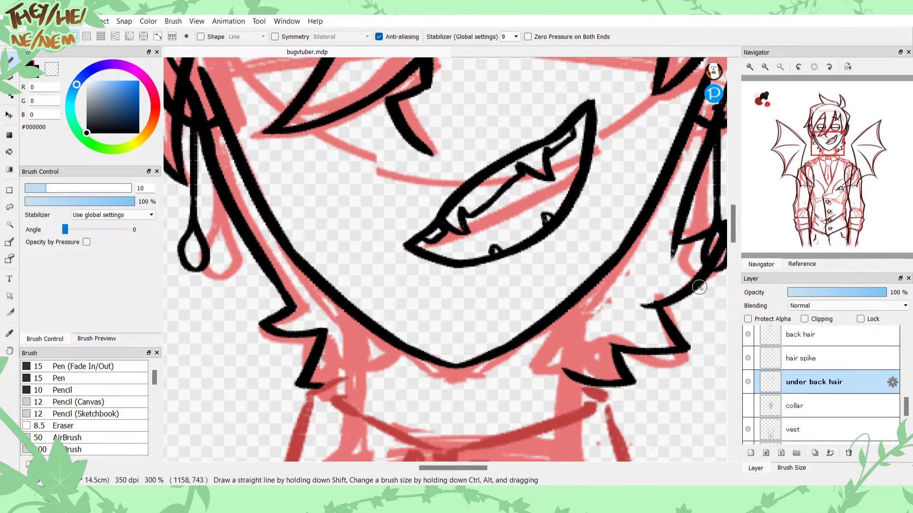
Step: Examine the character reference image and the drawing's head and shoulders
drag(469, 337, 490, 360)
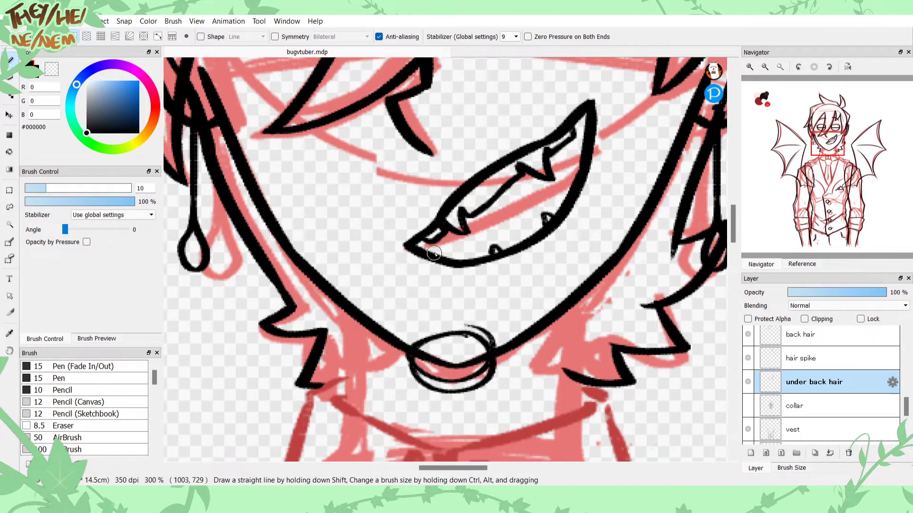
key(ctrl+z)
drag(809, 153, 827, 147)
click(801, 265)
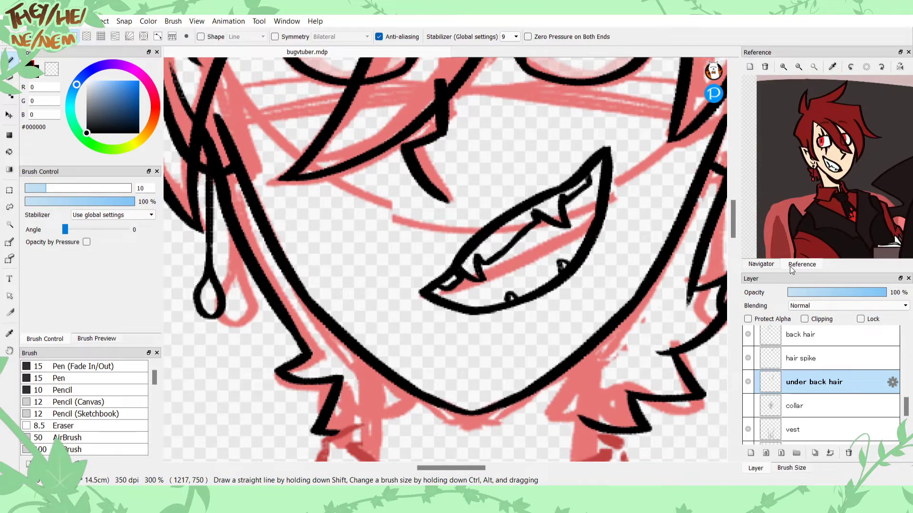
click(777, 265)
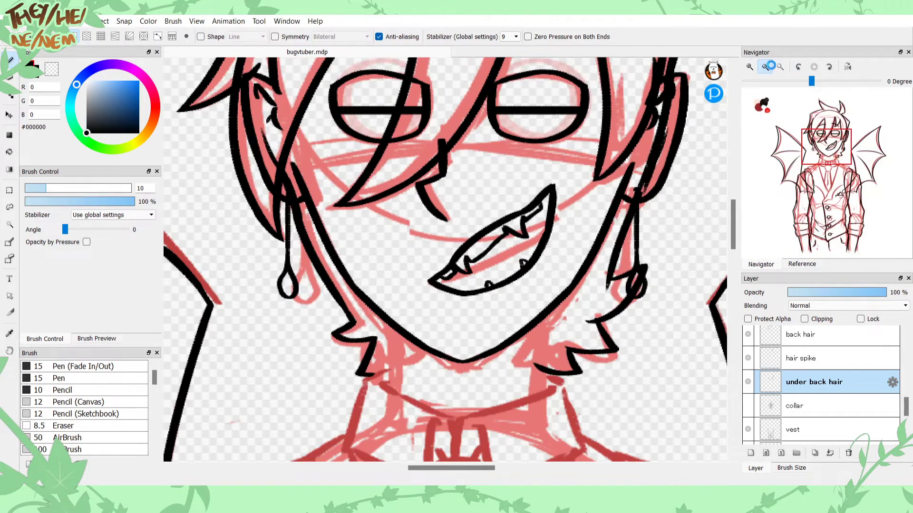
click(768, 68)
click(771, 69)
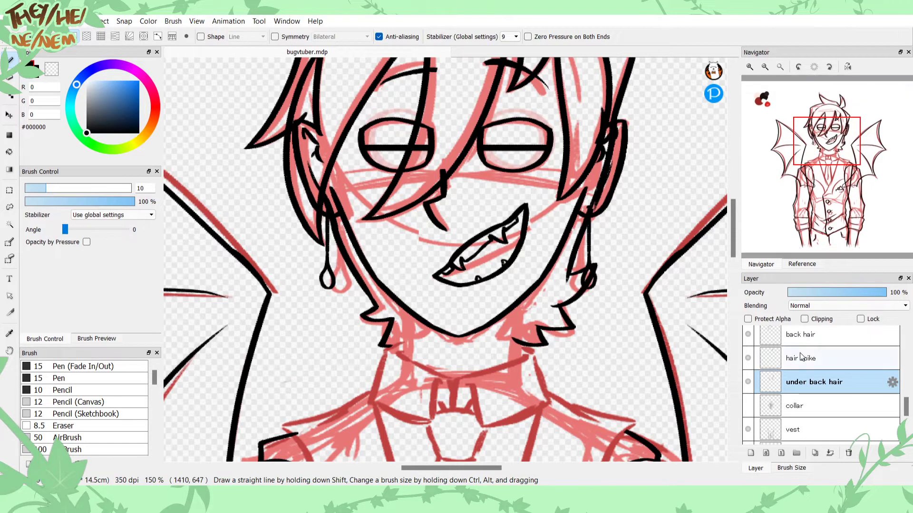
mouse_move(908, 408)
mouse_down()
mouse_move(907, 379)
mouse_move(908, 407)
mouse_up()
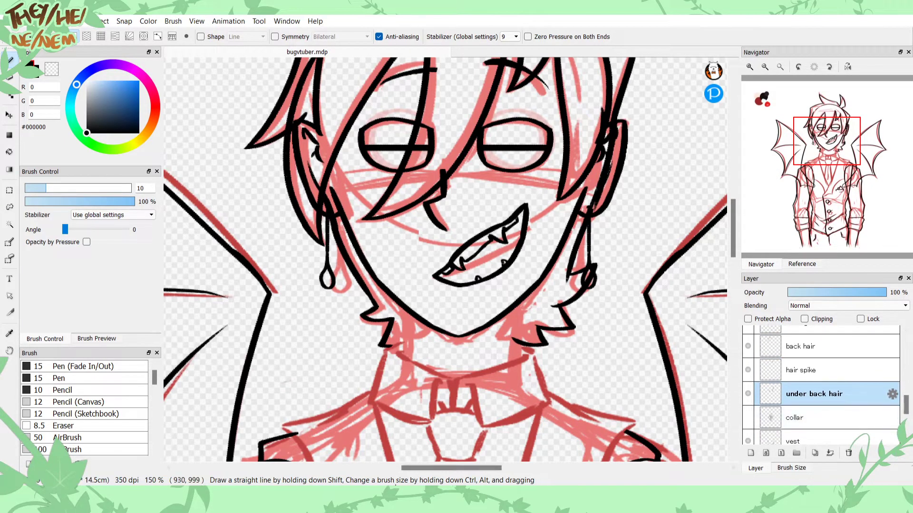
Step: Switch to the browser and look through the artwork in the artist's DeviantArt gallery
click(395, 494)
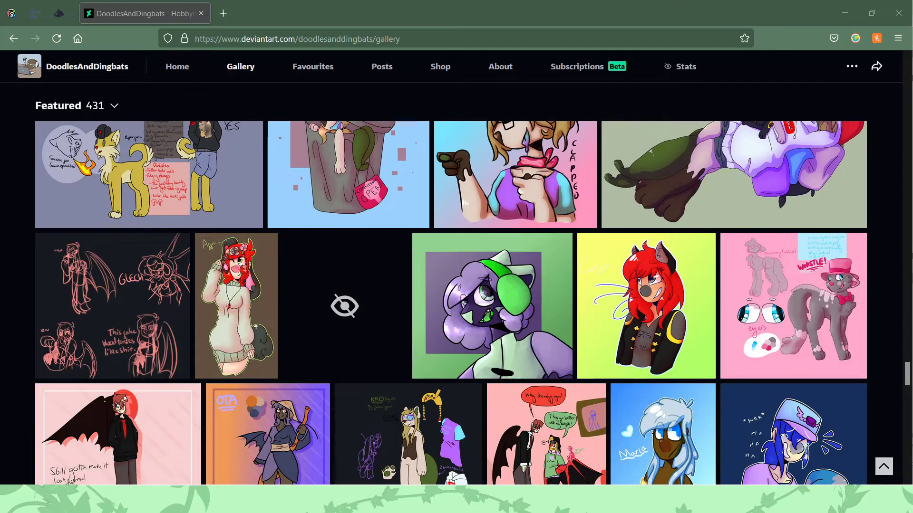
scroll(625, 266, down, 2)
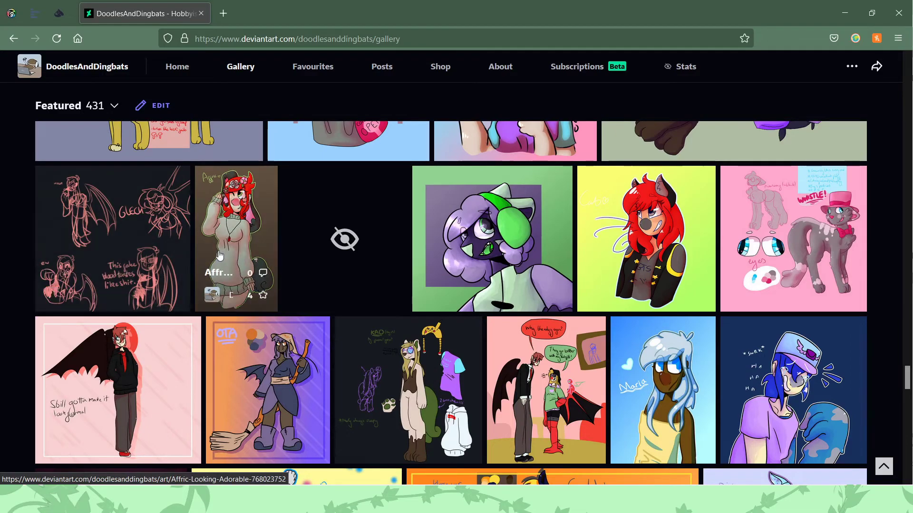
scroll(265, 224, up, 5)
scroll(266, 224, up, 10)
scroll(266, 224, up, 10)
scroll(266, 224, up, 5)
scroll(335, 235, up, 3)
scroll(335, 235, down, 15)
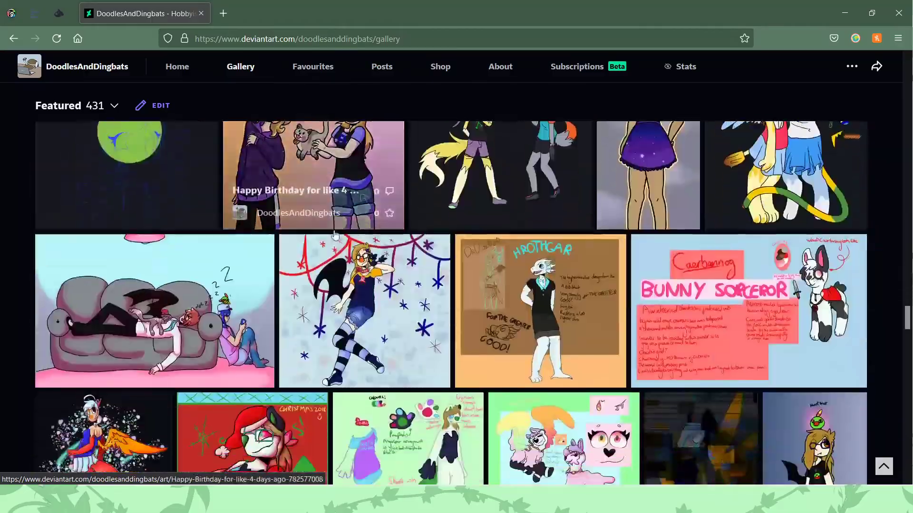
scroll(336, 235, up, 15)
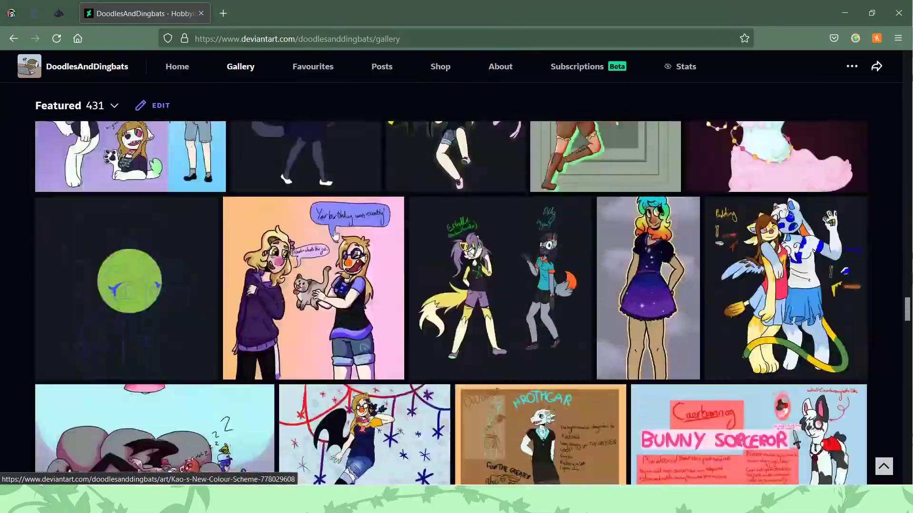
scroll(335, 234, up, 10)
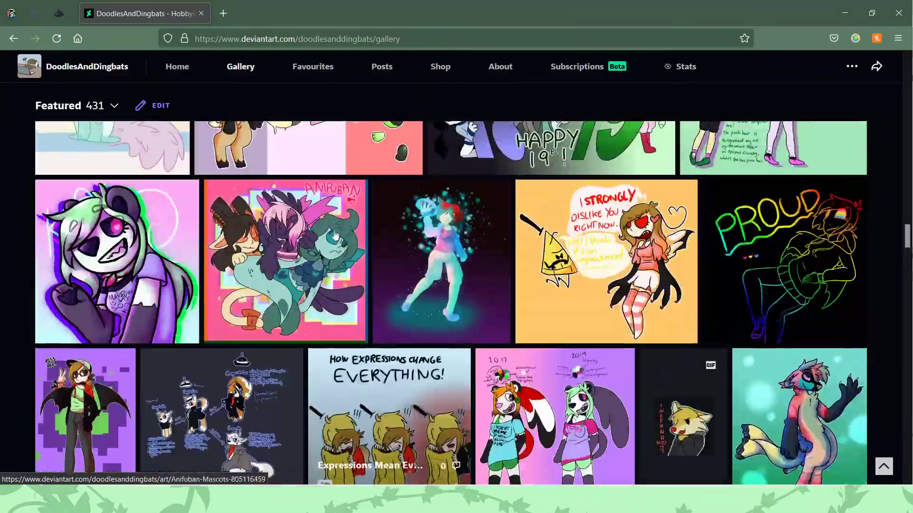
scroll(335, 235, up, 5)
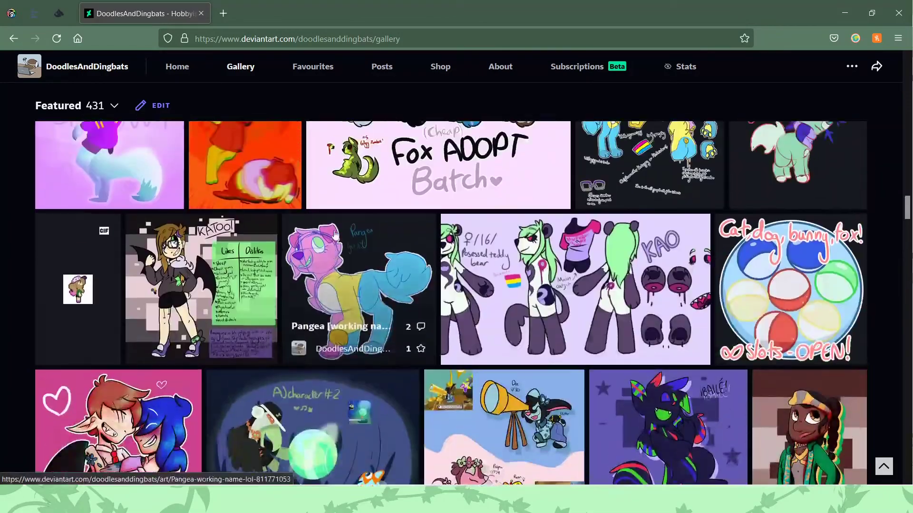
scroll(336, 235, down, 5)
scroll(285, 251, up, 10)
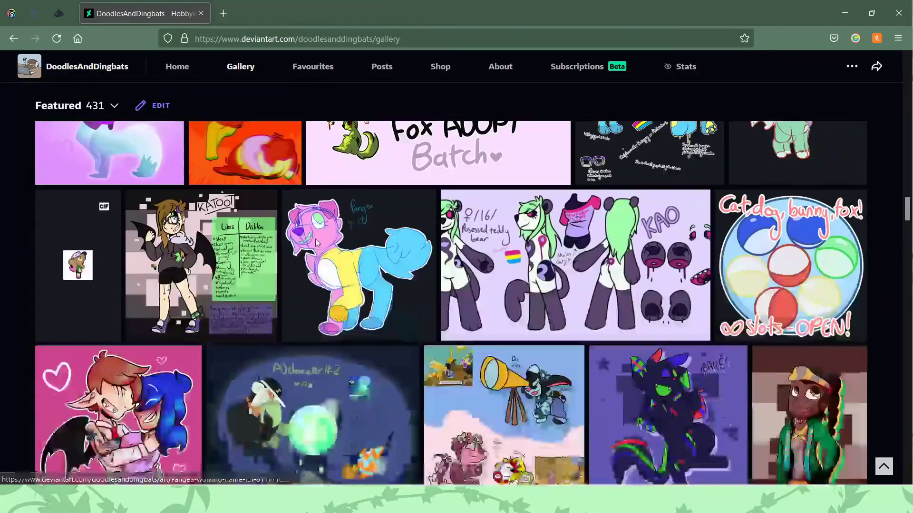
scroll(316, 243, up, 5)
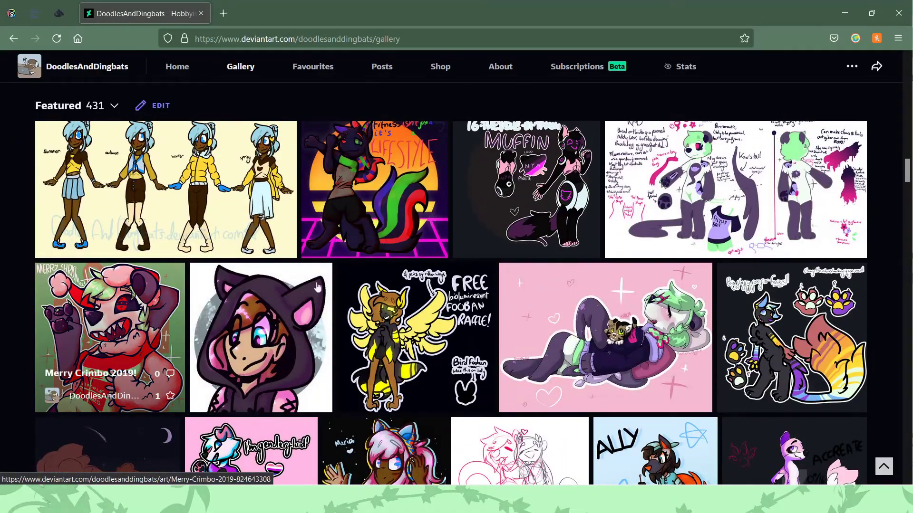
scroll(695, 325, up, 3)
scroll(695, 326, down, 15)
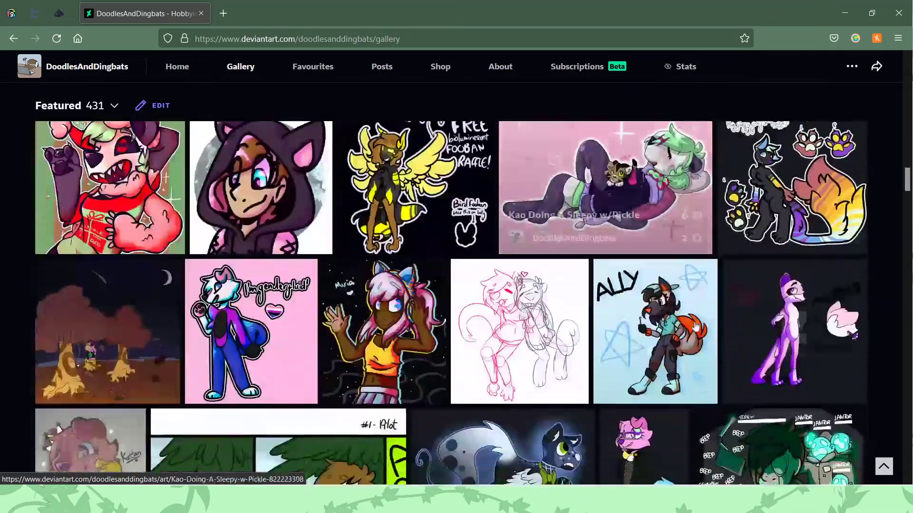
scroll(696, 326, down, 15)
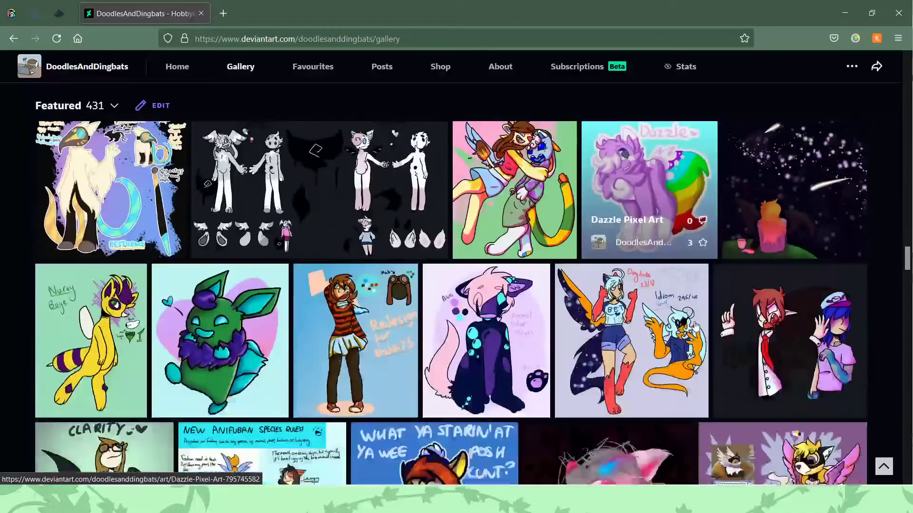
scroll(696, 326, down, 1)
scroll(696, 326, up, 1)
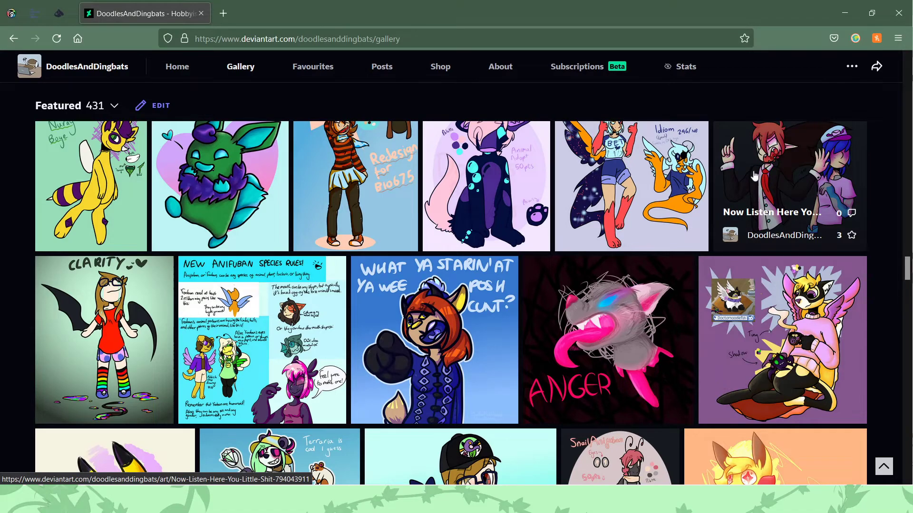
scroll(808, 178, down, 3)
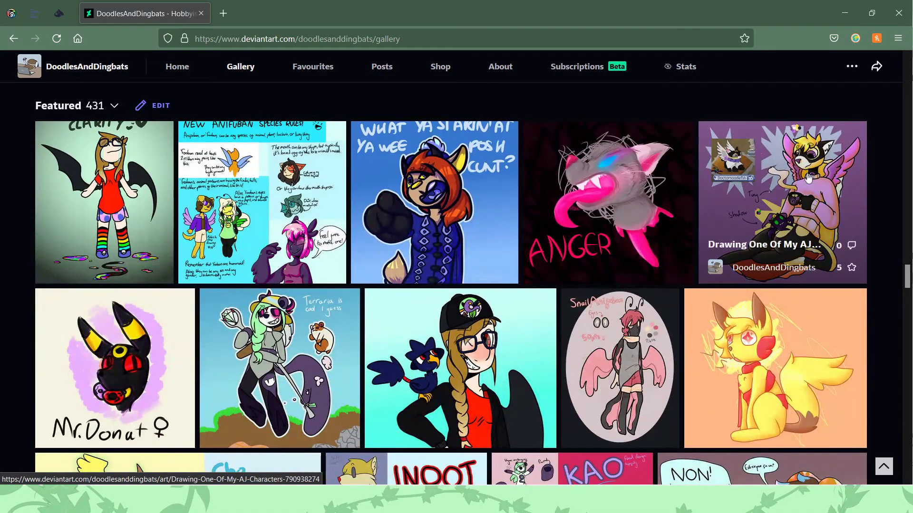
scroll(808, 179, down, 3)
scroll(808, 178, down, 10)
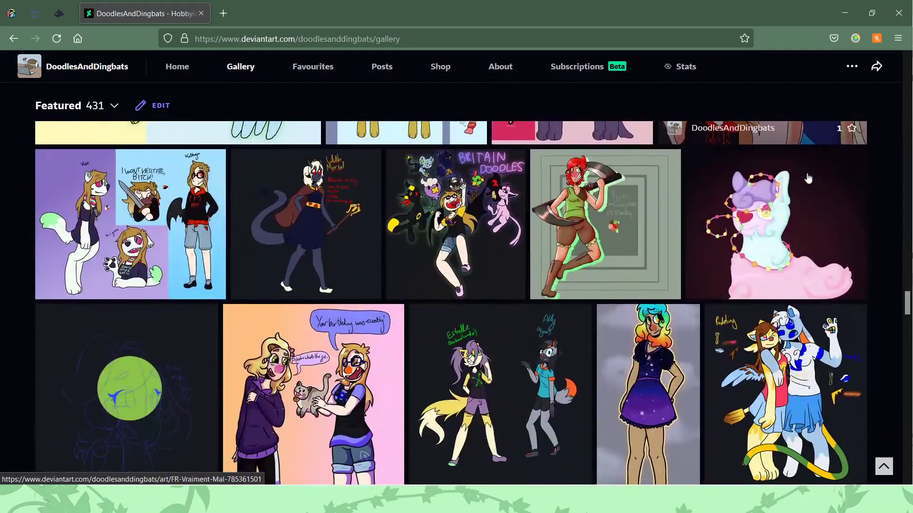
scroll(808, 178, down, 10)
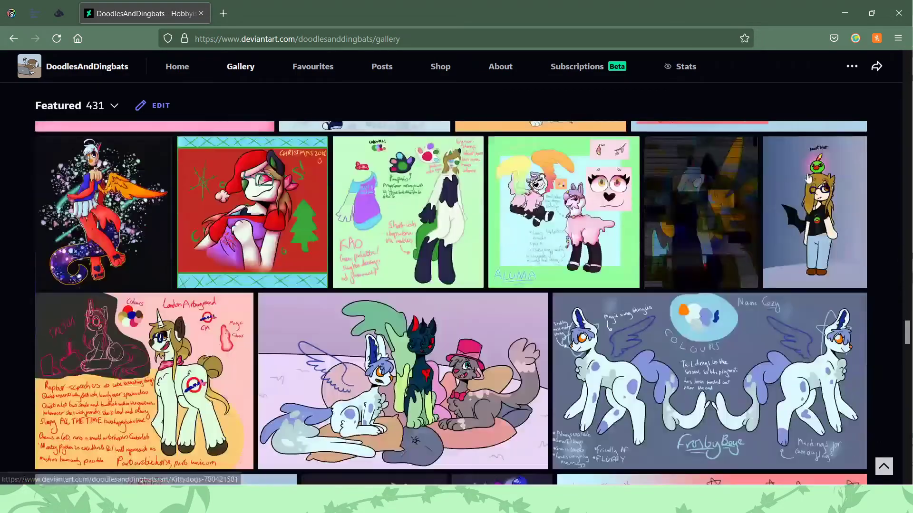
scroll(808, 178, down, 10)
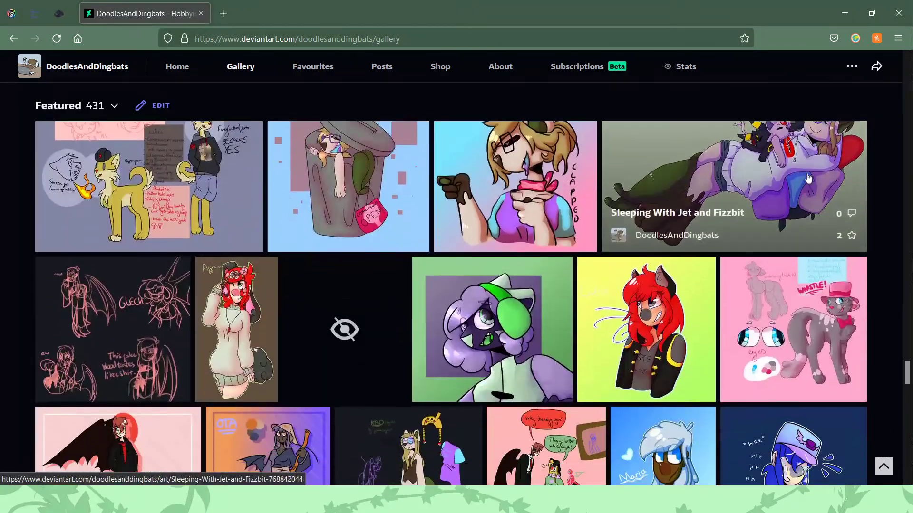
scroll(808, 178, down, 5)
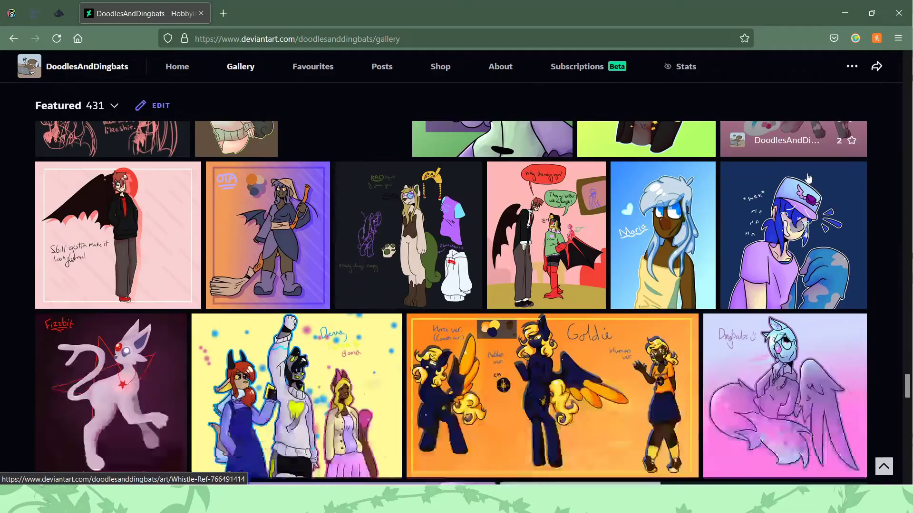
scroll(808, 179, down, 10)
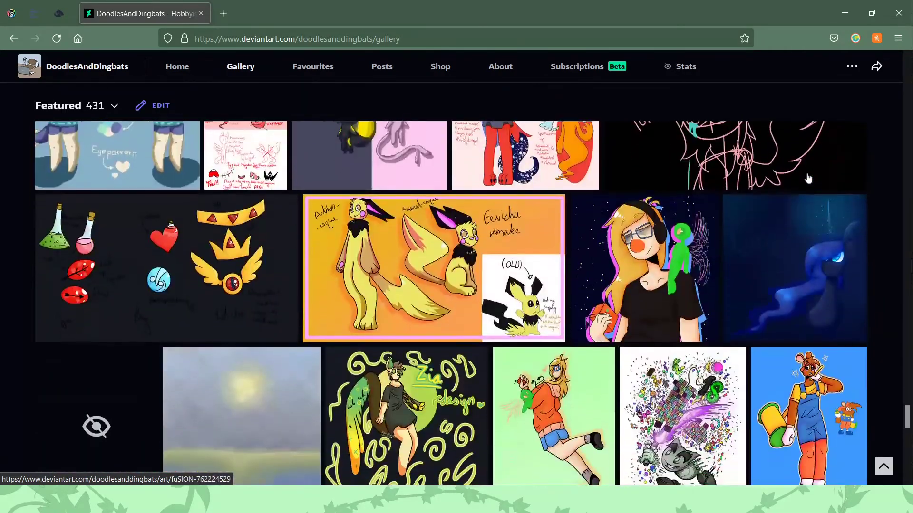
scroll(808, 178, down, 10)
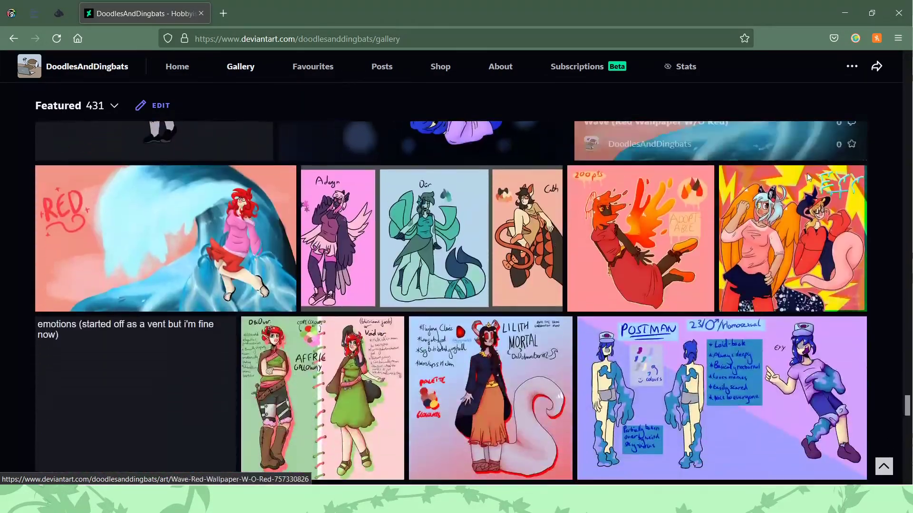
scroll(808, 178, down, 12)
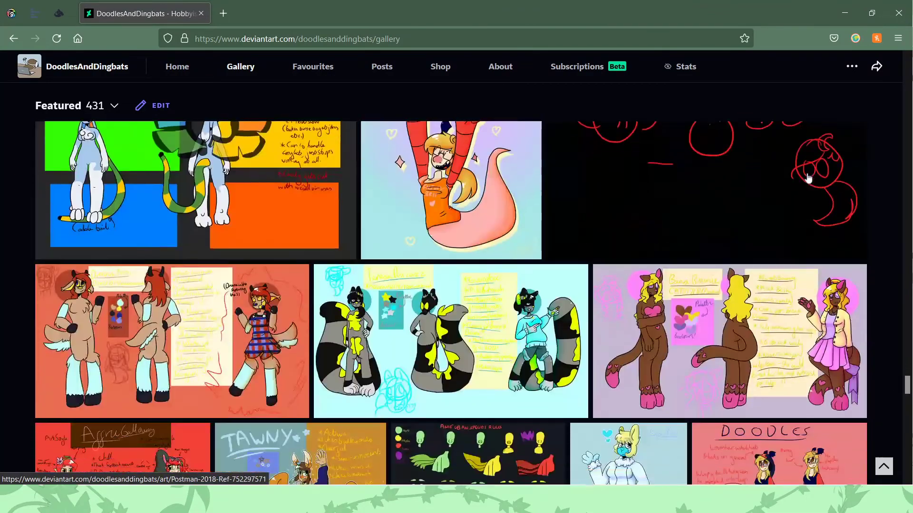
Step: Find the winking "Profile pic" artwork in the gallery and view its image and description
scroll(808, 178, down, 8)
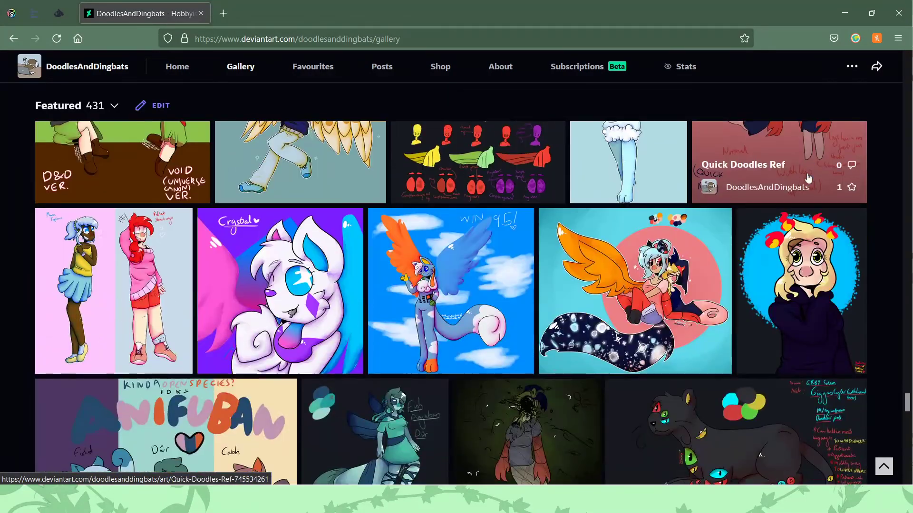
scroll(808, 178, down, 7)
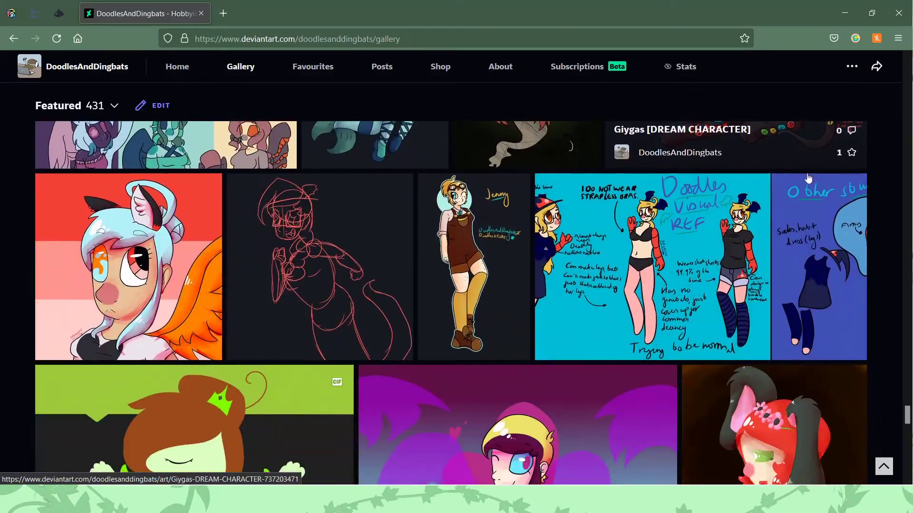
scroll(808, 178, down, 7)
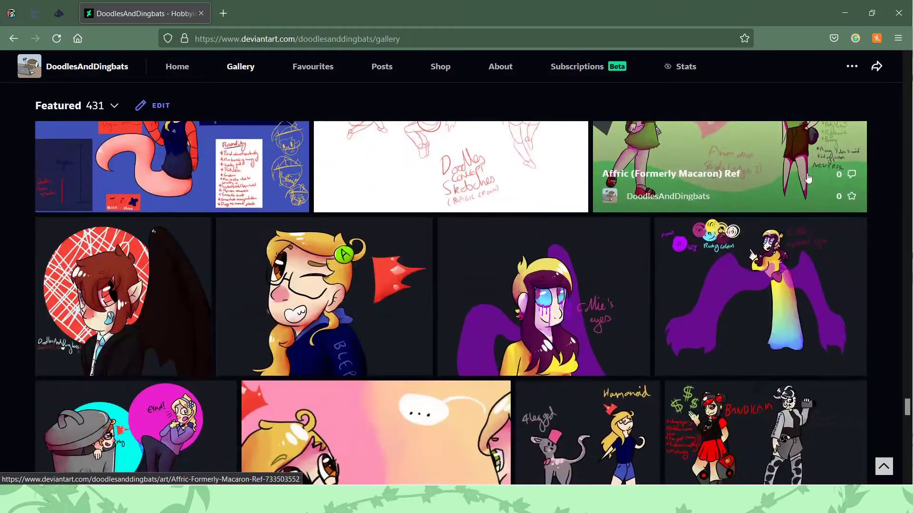
scroll(809, 178, down, 2)
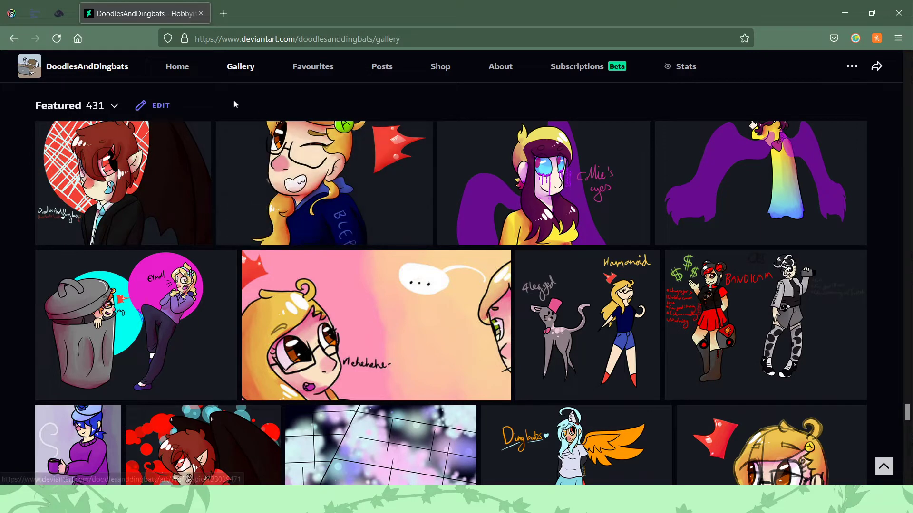
click(307, 185)
scroll(316, 311, down, 5)
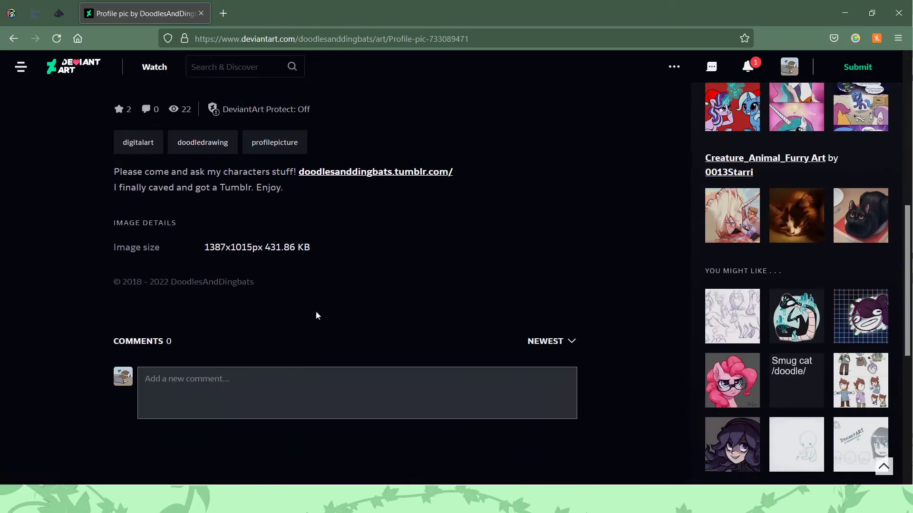
scroll(315, 310, up, 1)
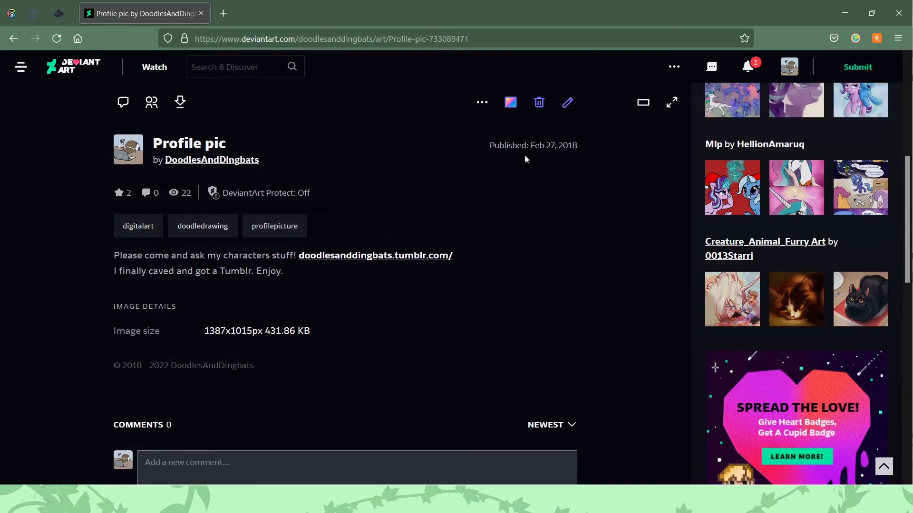
scroll(213, 192, up, 5)
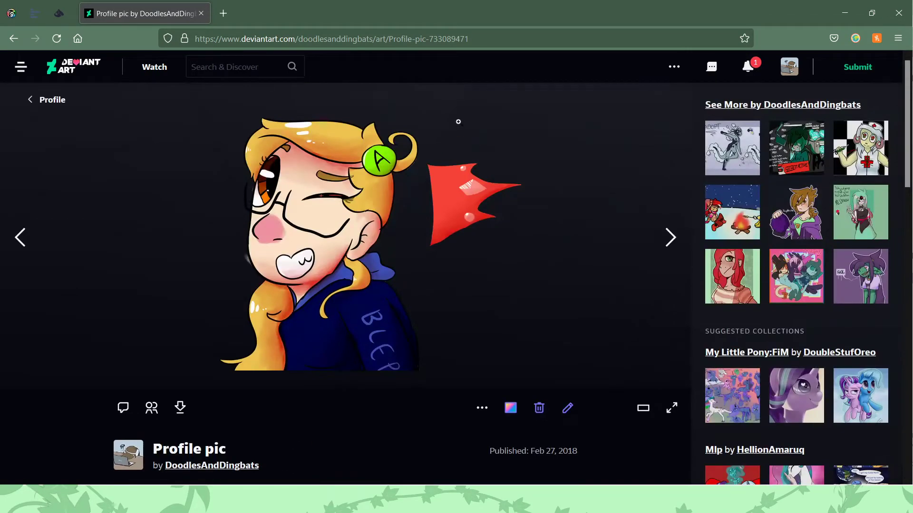
Step: Check the account's notifications feed and return to the artwork gallery
click(750, 66)
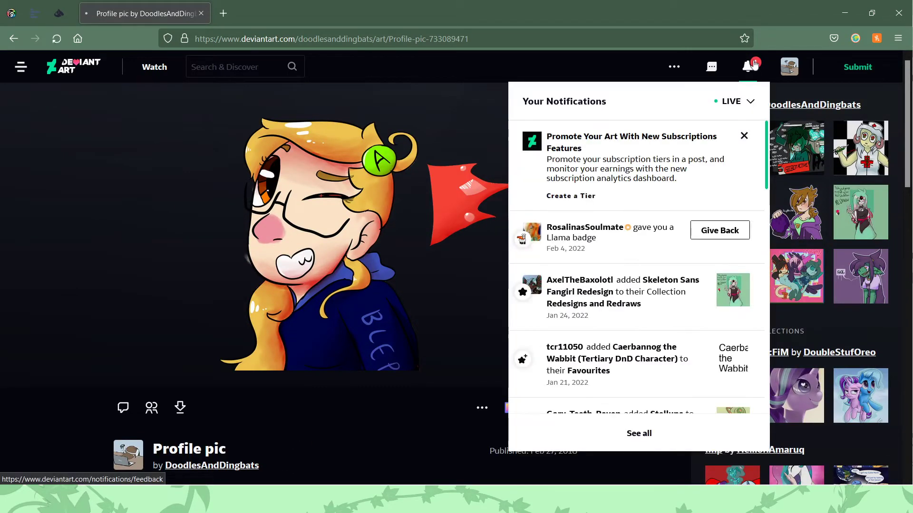
click(750, 66)
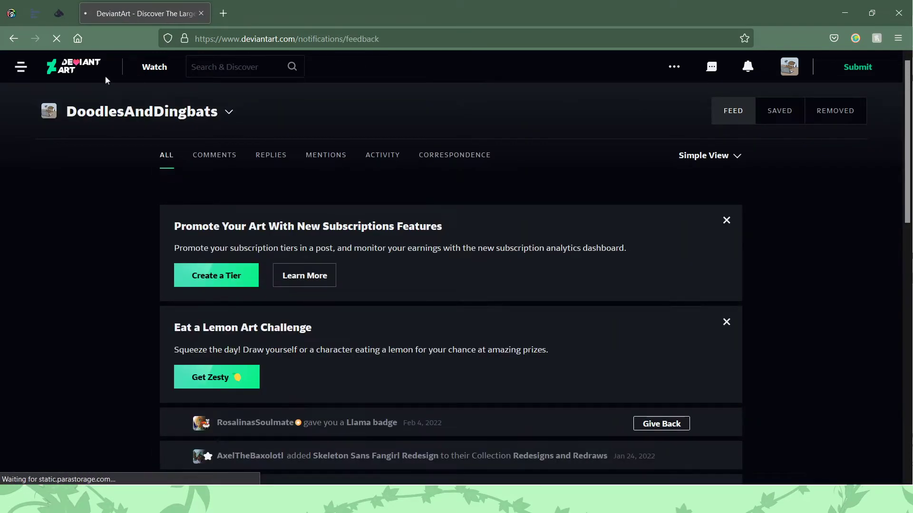
click(21, 46)
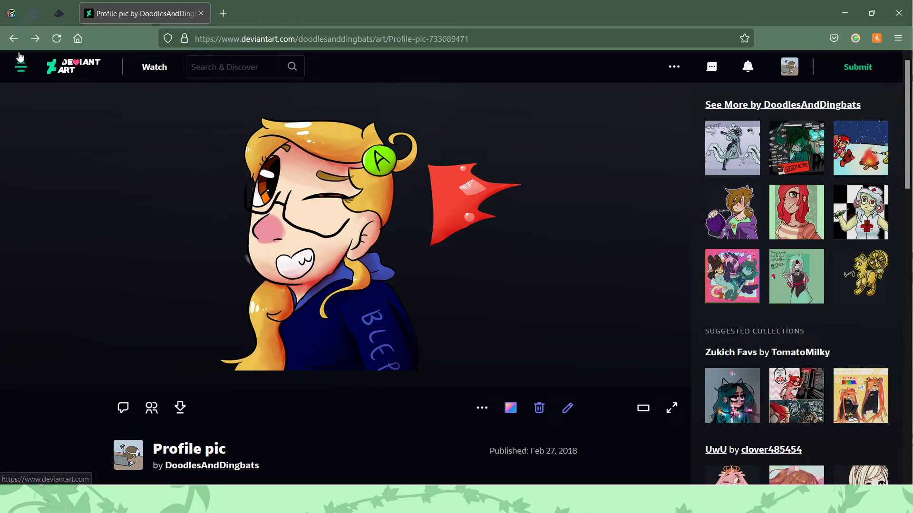
click(8, 40)
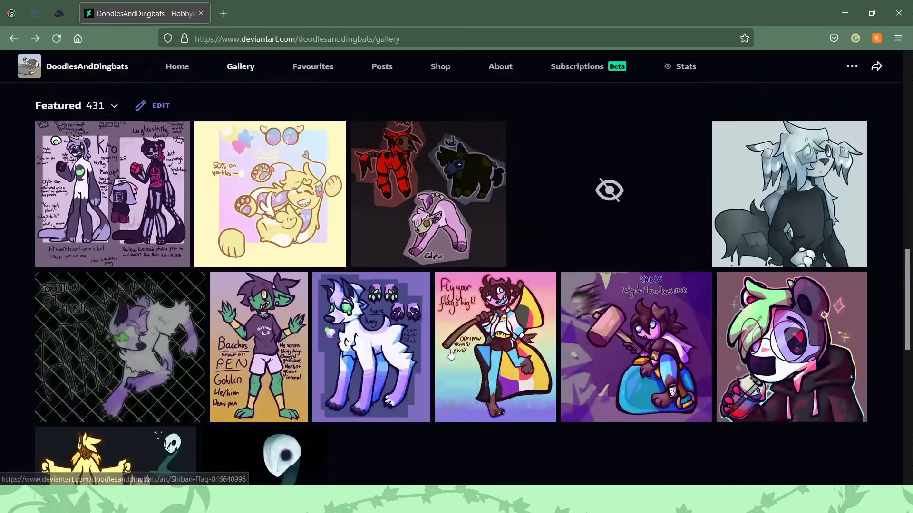
Step: Look through the gallery for "Void Bastards in a nutshell" and read the artwork's description
scroll(450, 354, down, 15)
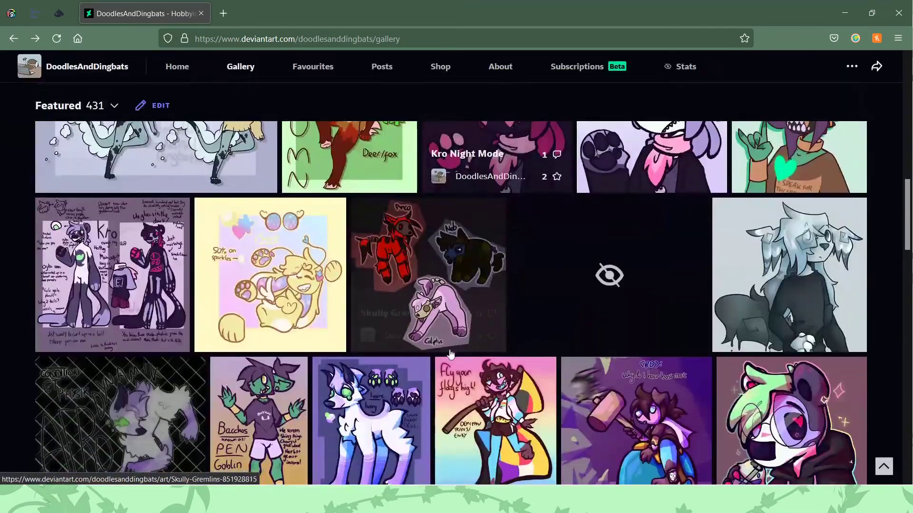
scroll(451, 354, down, 6)
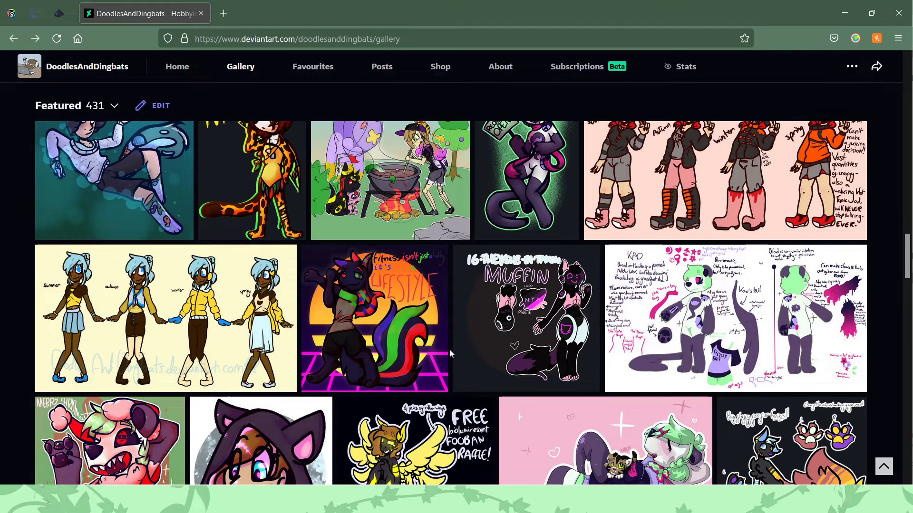
scroll(450, 349, down, 5)
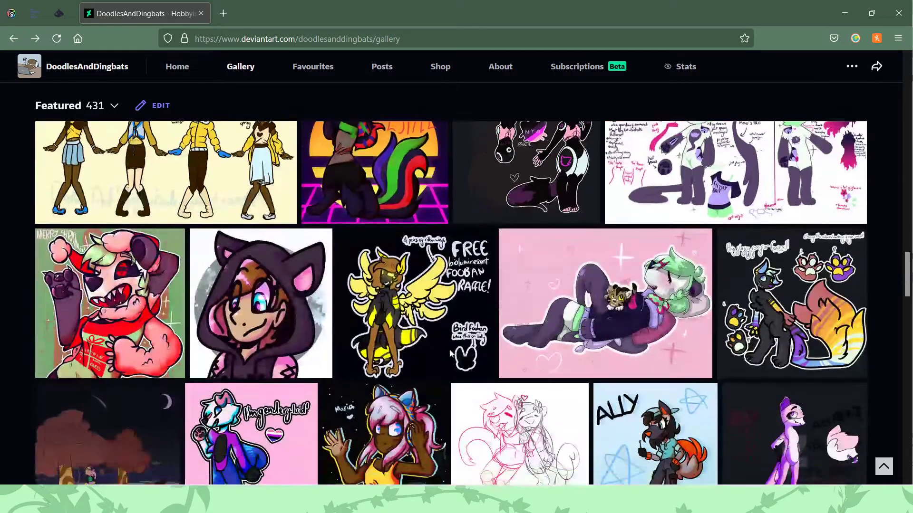
scroll(450, 354, down, 1)
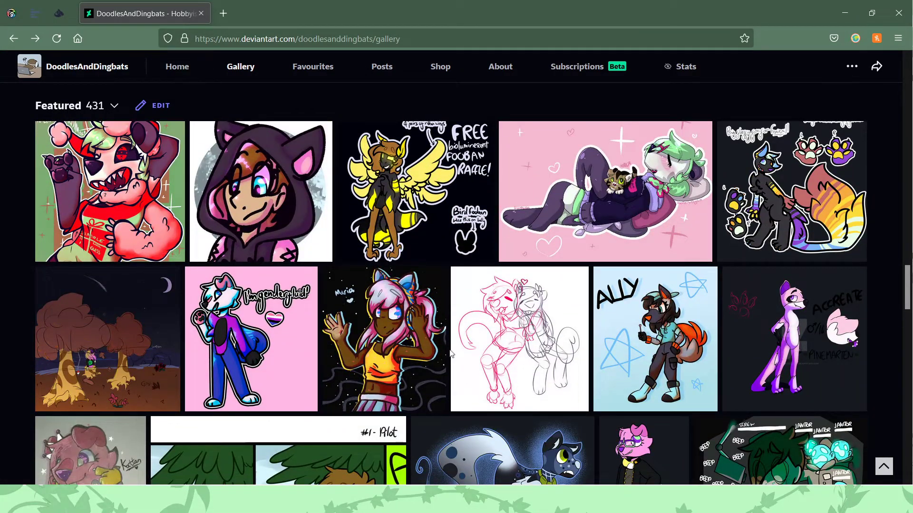
scroll(450, 353, down, 6)
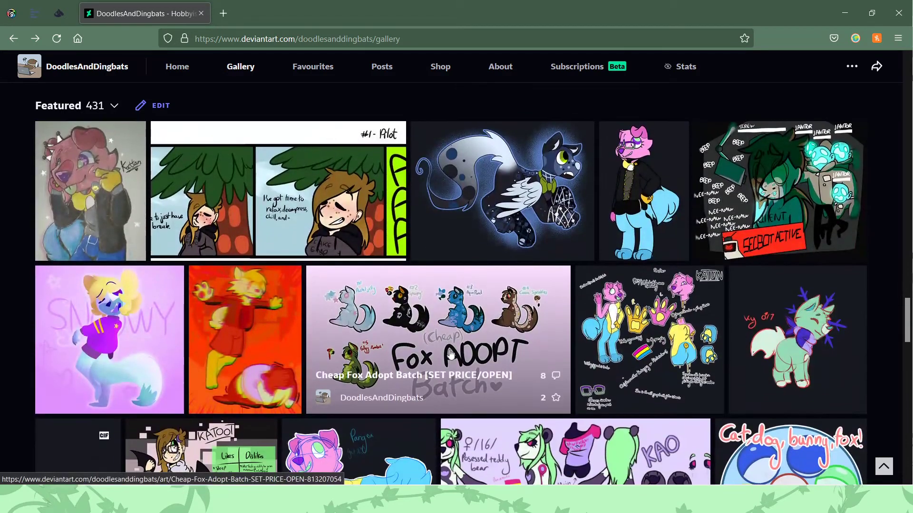
click(769, 193)
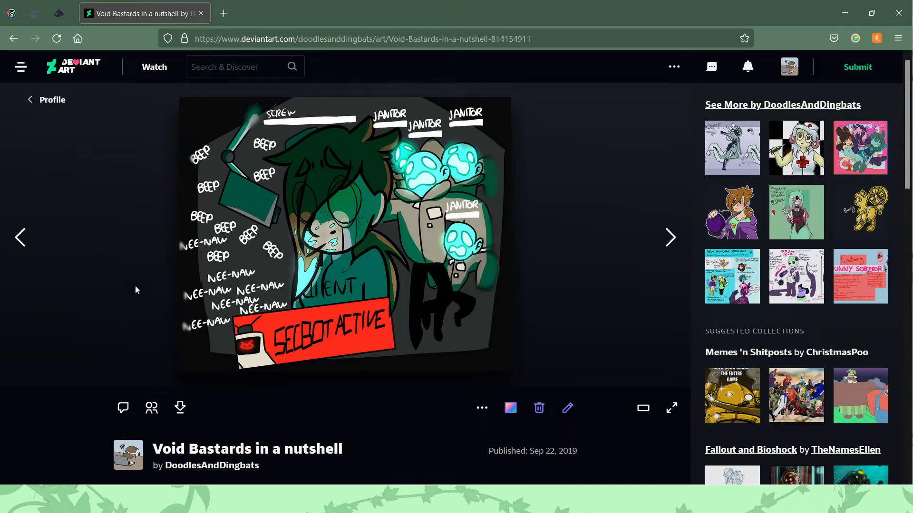
scroll(135, 285, down, 10)
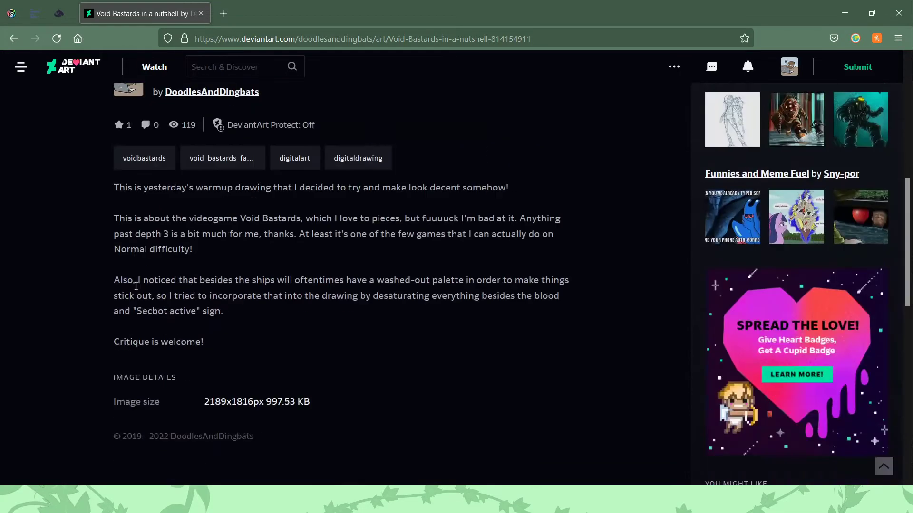
scroll(140, 266, up, 1)
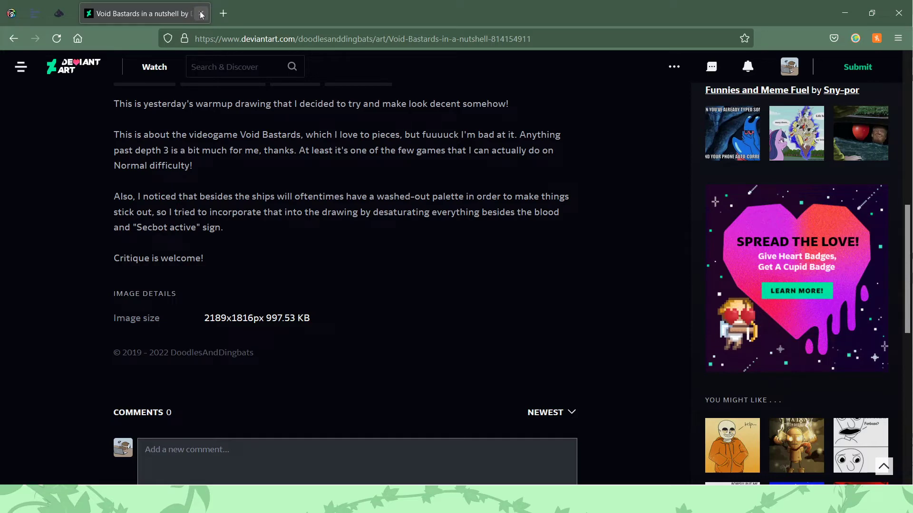
scroll(135, 222, up, 10)
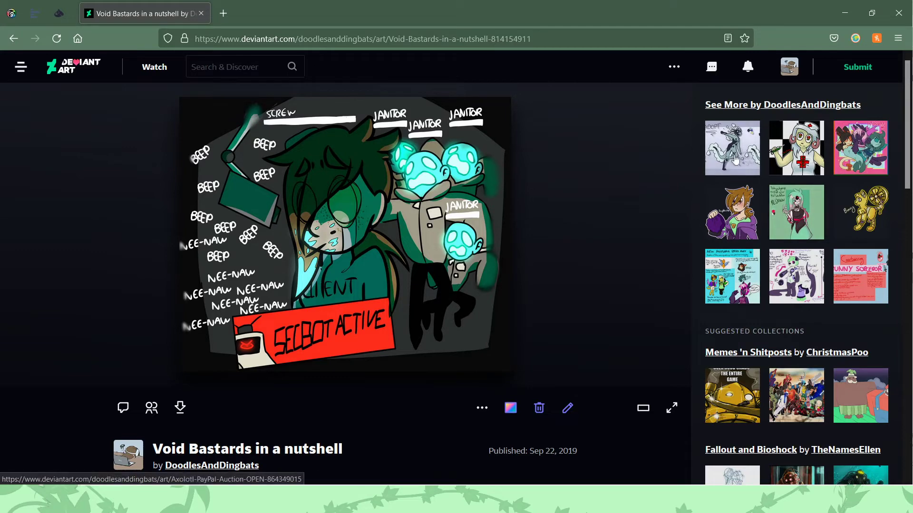
Step: View the "LavenderTowne Character Redraw" artwork and go back to the artist's gallery through the profile page
click(796, 147)
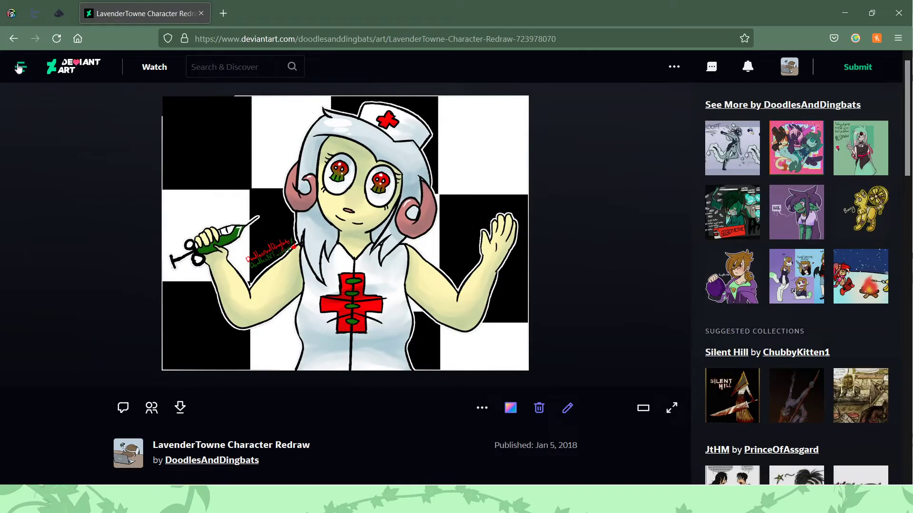
scroll(339, 295, down, 4)
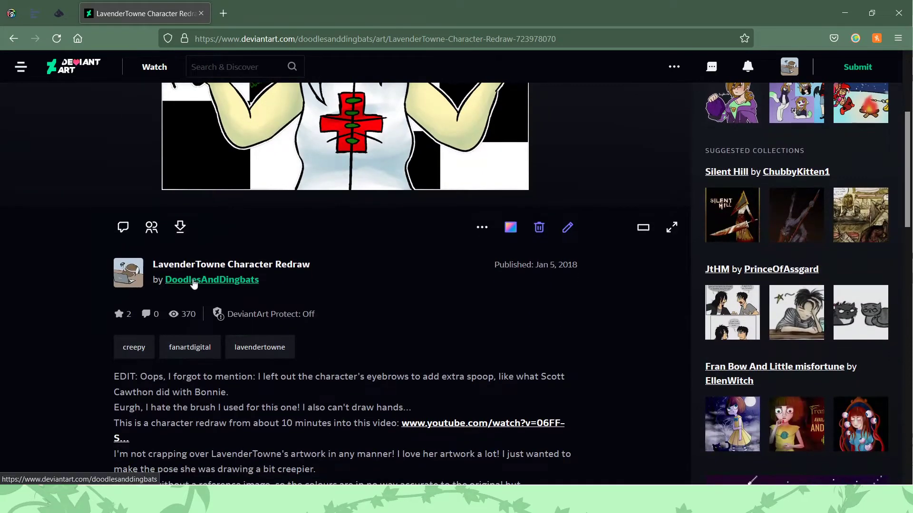
click(194, 281)
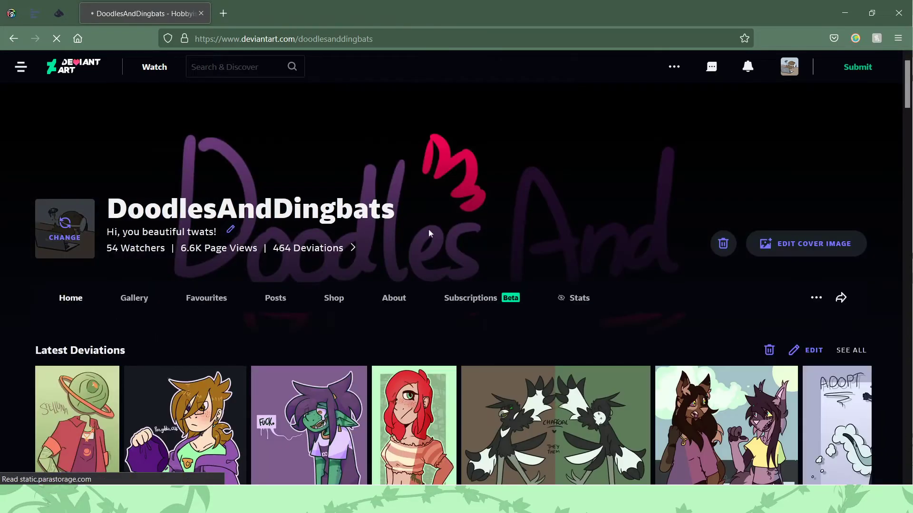
click(128, 301)
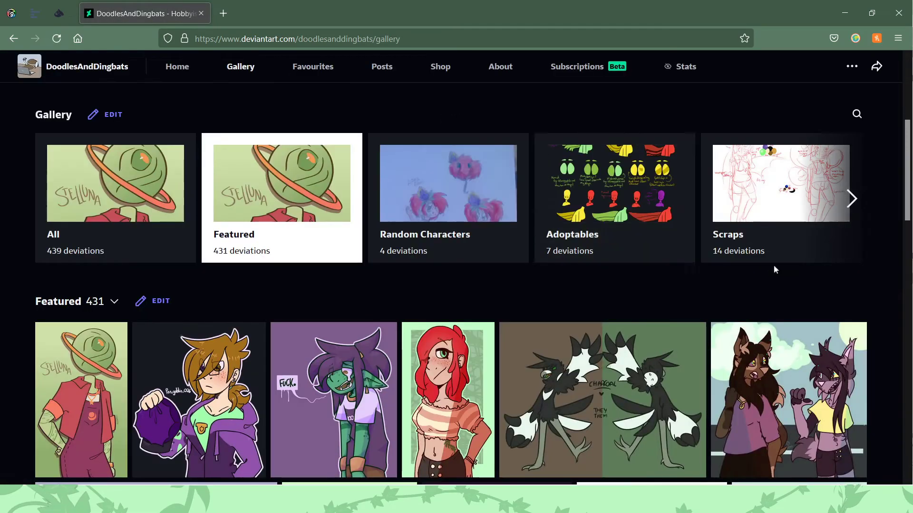
Step: Search the Featured gallery for older drawings of the winged character and open the "Bug" artwork
scroll(773, 266, down, 15)
scroll(774, 269, down, 10)
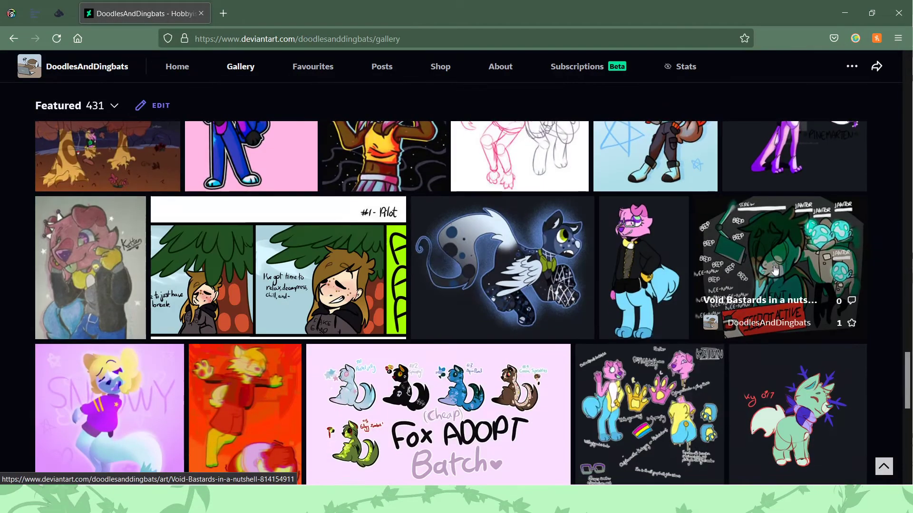
scroll(773, 269, down, 5)
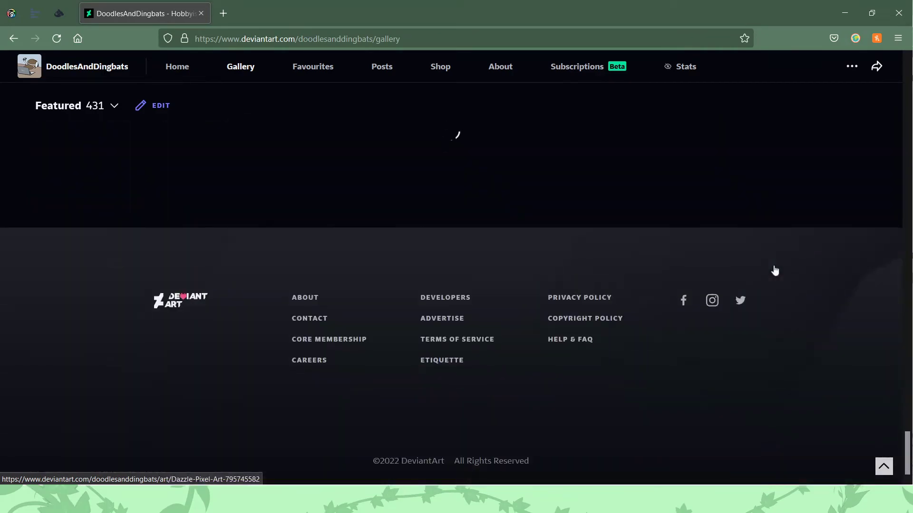
scroll(774, 269, down, 10)
scroll(774, 270, down, 10)
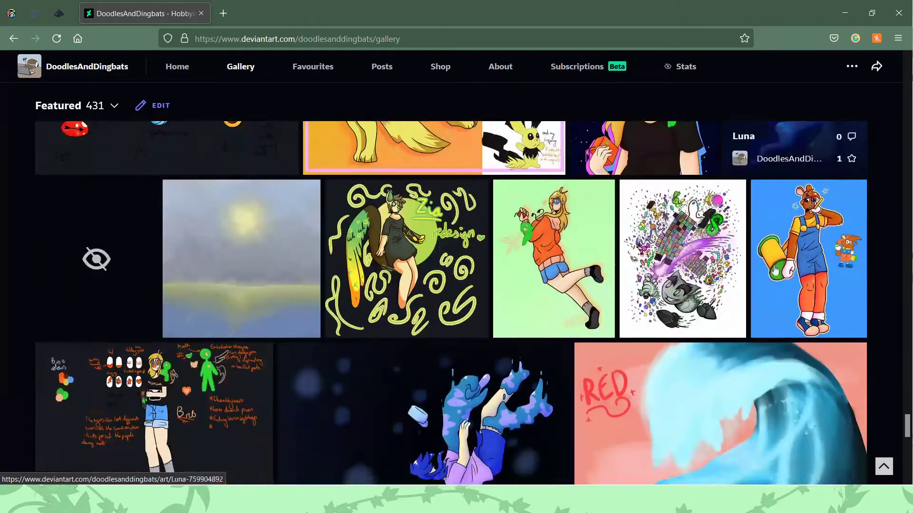
scroll(774, 269, down, 2)
scroll(774, 266, up, 1)
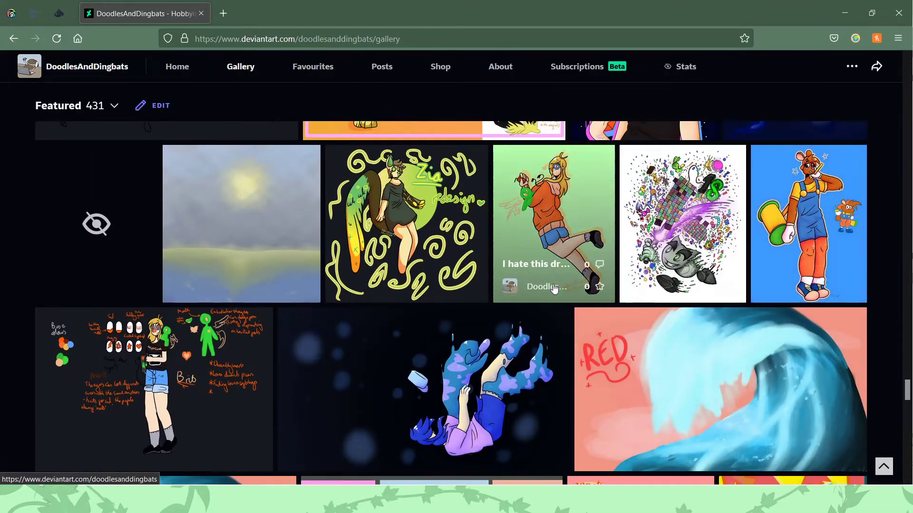
scroll(573, 186, down, 9)
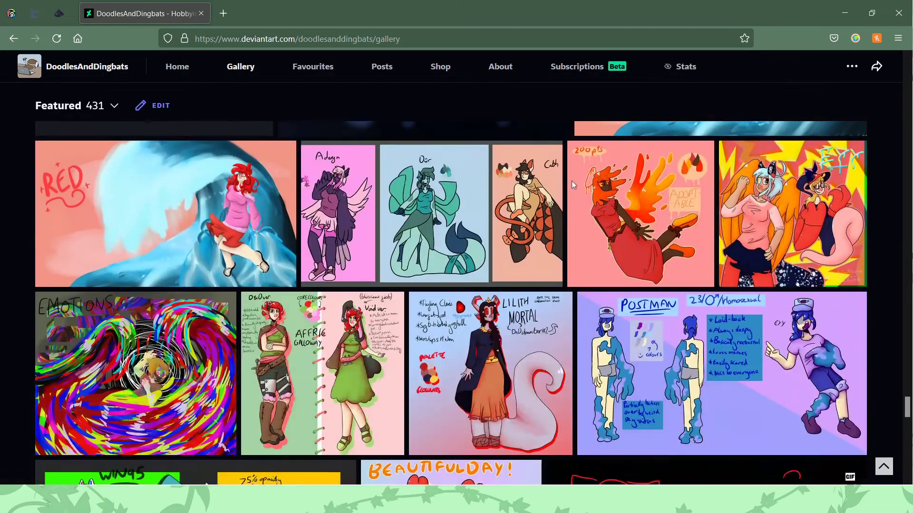
scroll(573, 185, down, 16)
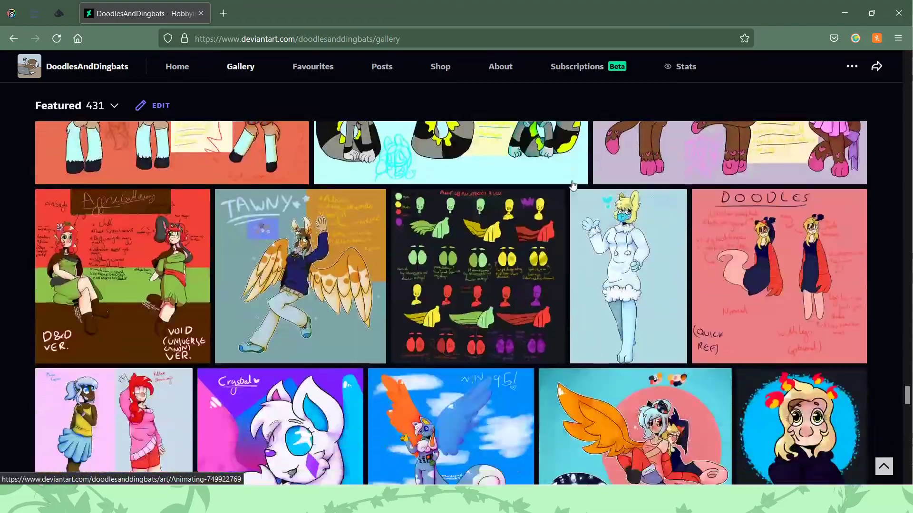
scroll(573, 186, down, 20)
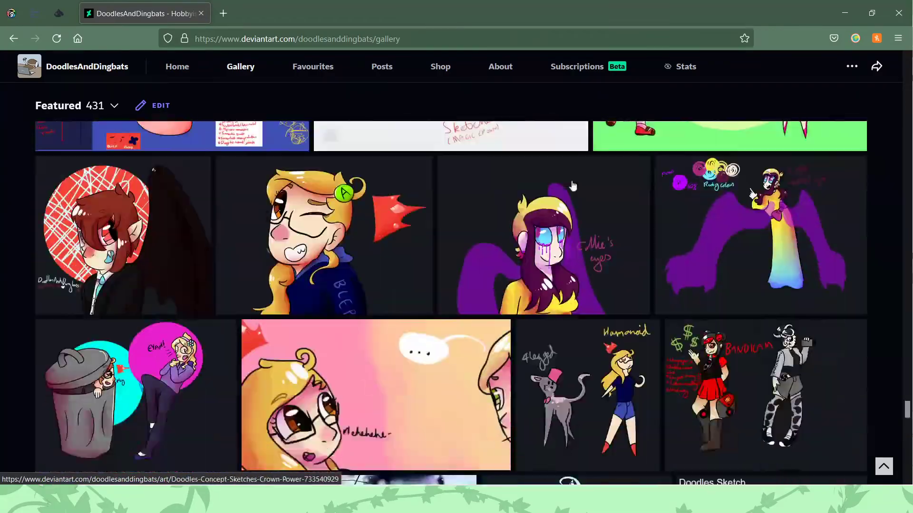
scroll(572, 185, down, 20)
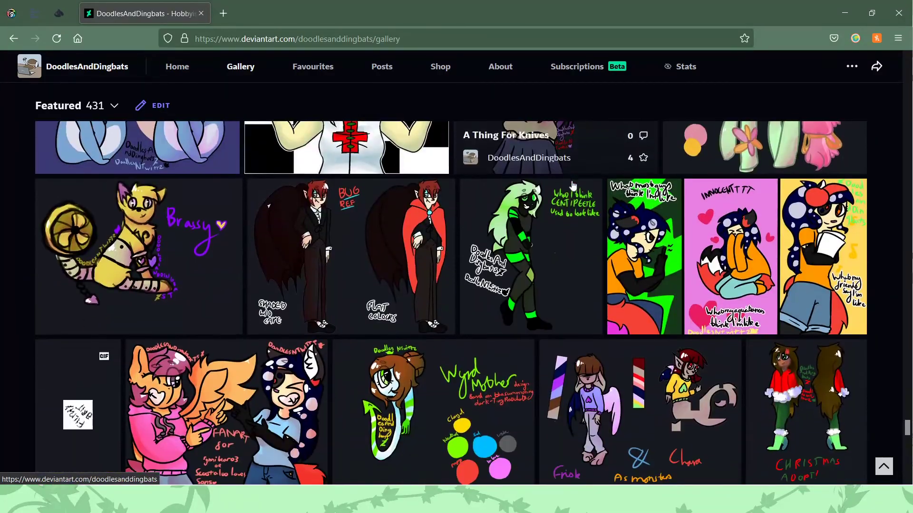
scroll(573, 185, down, 1)
scroll(305, 250, down, 10)
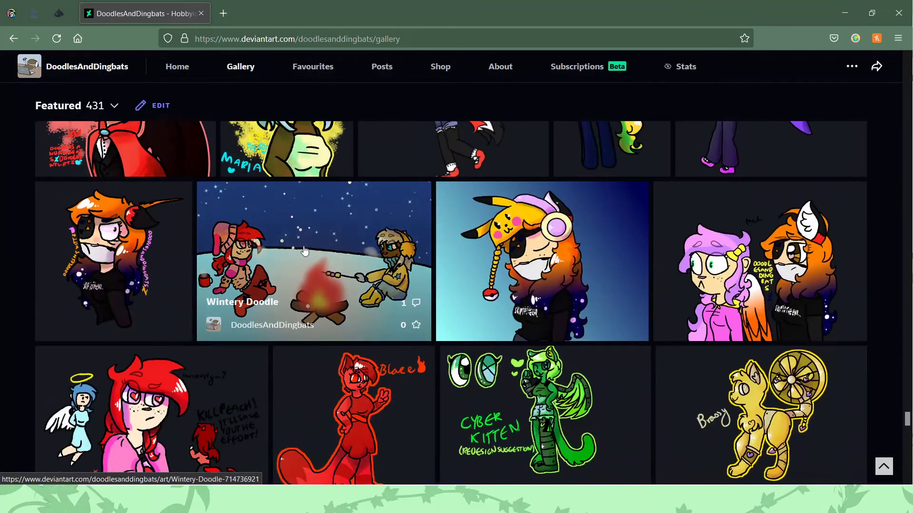
scroll(305, 251, up, 2)
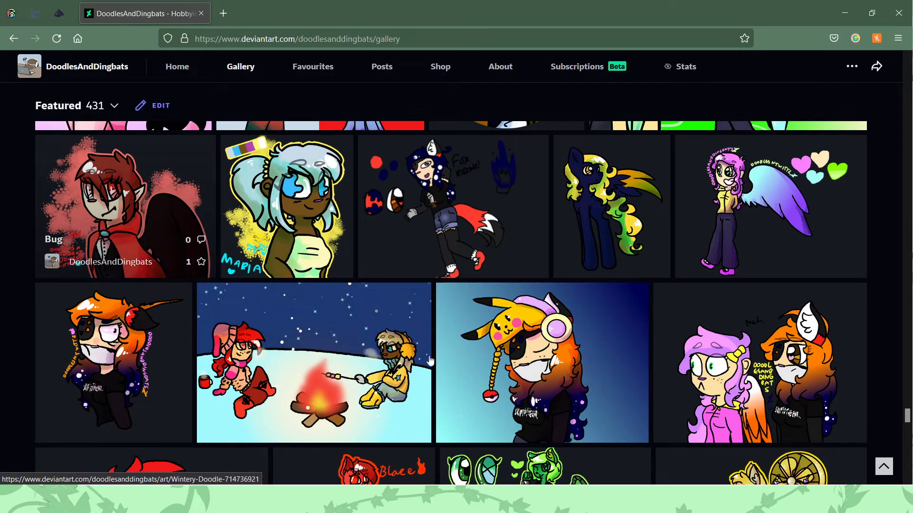
click(144, 207)
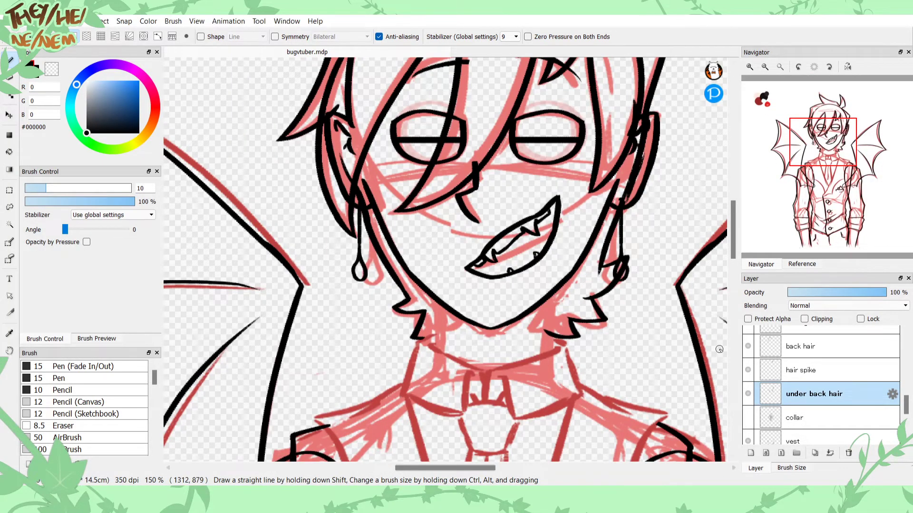
Step: Nudge the fanged open mouth on Layer4 and clear it from the layer
mouse_move(822, 150)
mouse_down()
mouse_move(829, 163)
mouse_move(822, 141)
mouse_up()
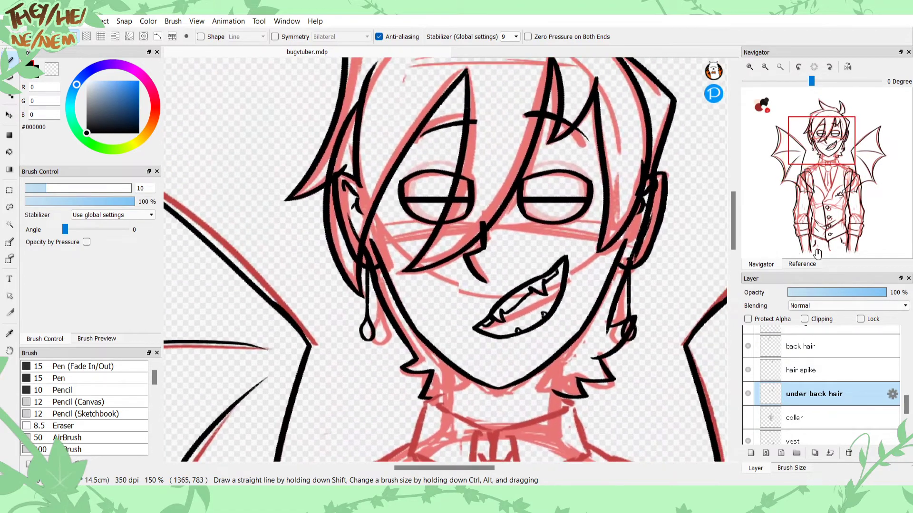
drag(905, 410, 908, 380)
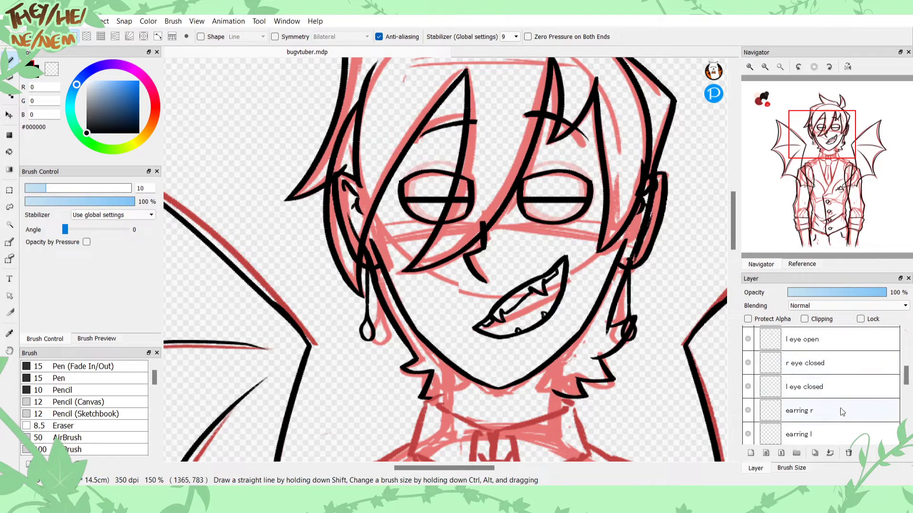
click(777, 389)
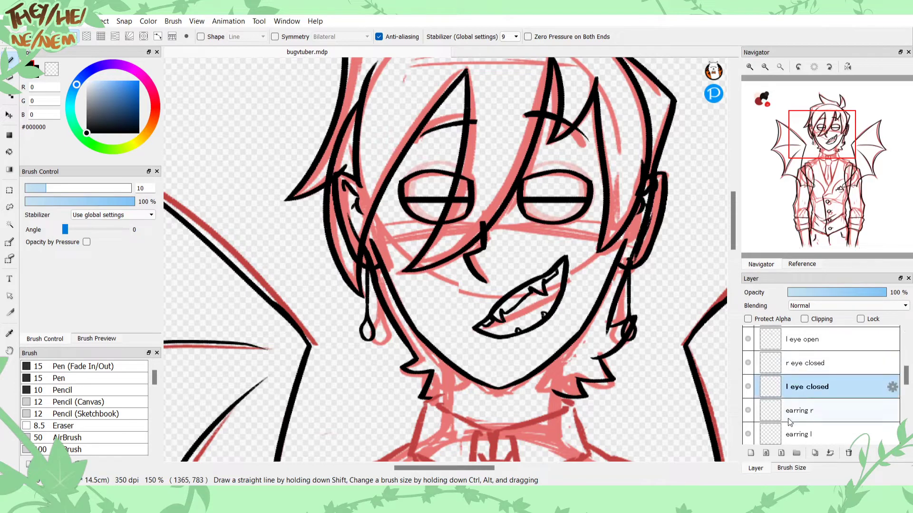
click(782, 430)
drag(905, 378, 902, 351)
click(814, 375)
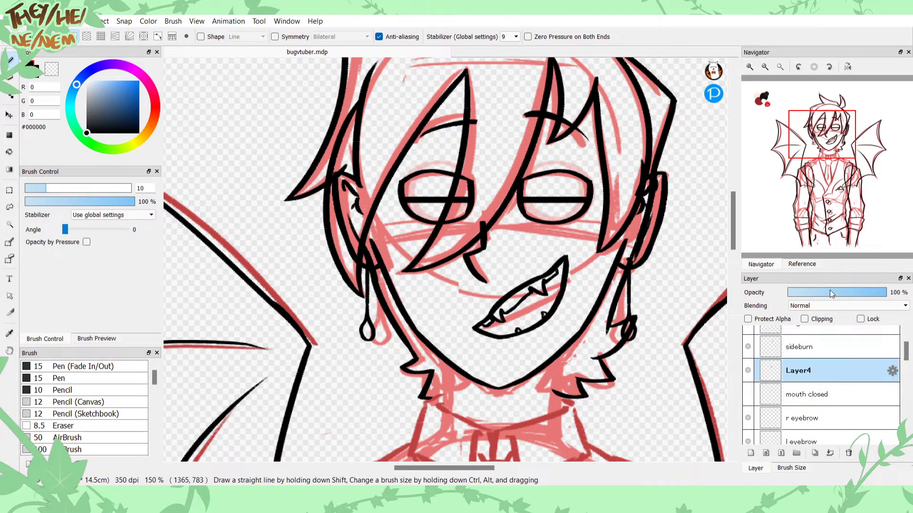
click(9, 115)
drag(516, 324, 507, 337)
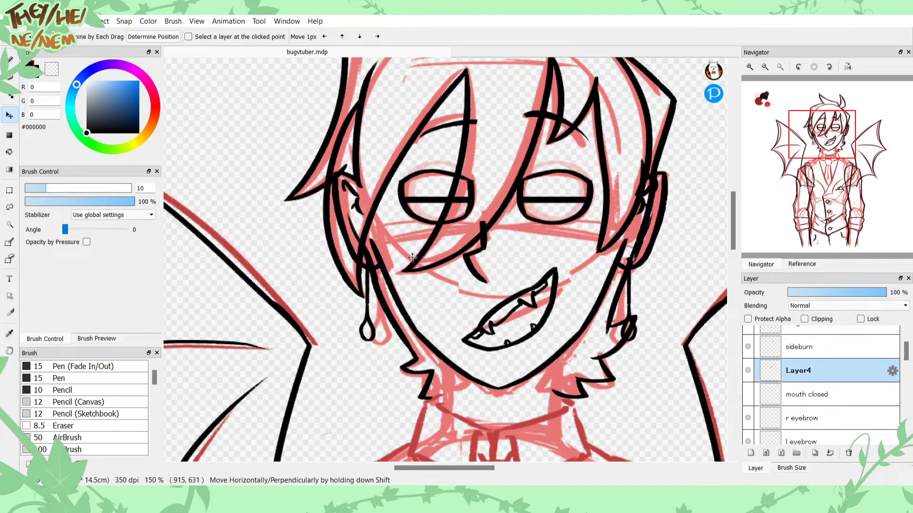
key(Delete)
click(14, 61)
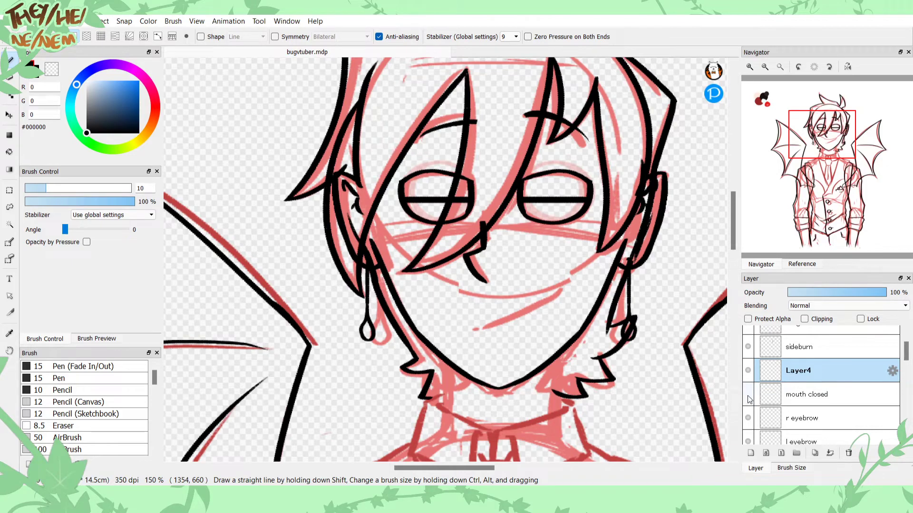
Step: Try inking a new open mouth over the sketched smile on Layer4 and undo the strokes
click(750, 66)
click(804, 148)
drag(805, 148, 821, 139)
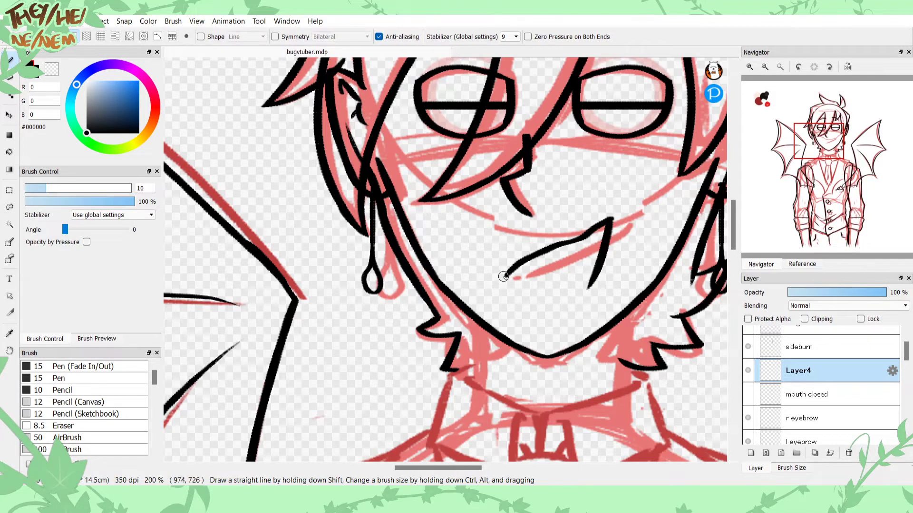
drag(497, 283, 555, 304)
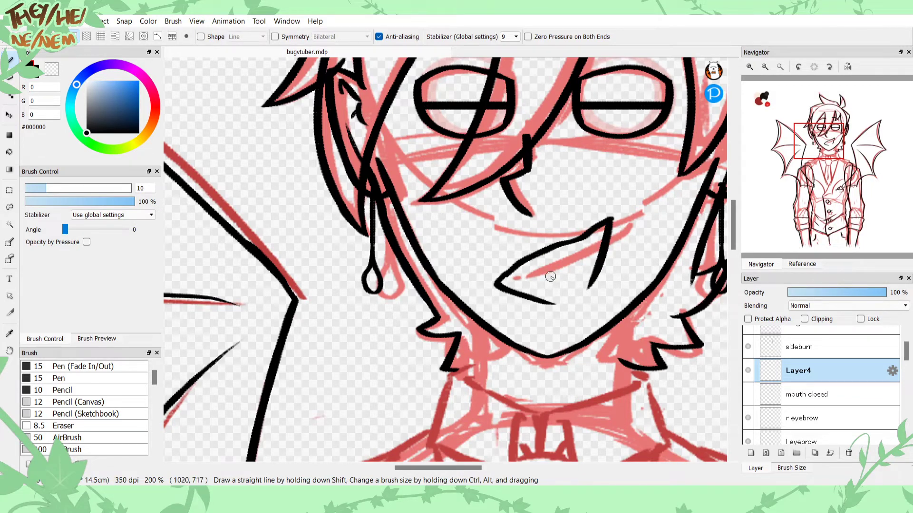
key(ctrl+z)
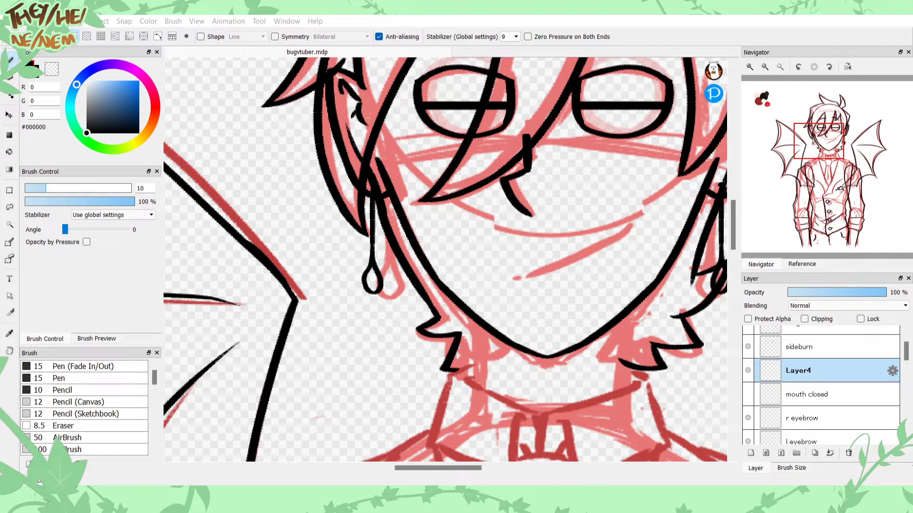
Step: Switch to the browser and examine "The Gang's All Here (Ref)" artwork up close, along with its description
key(alt+Tab)
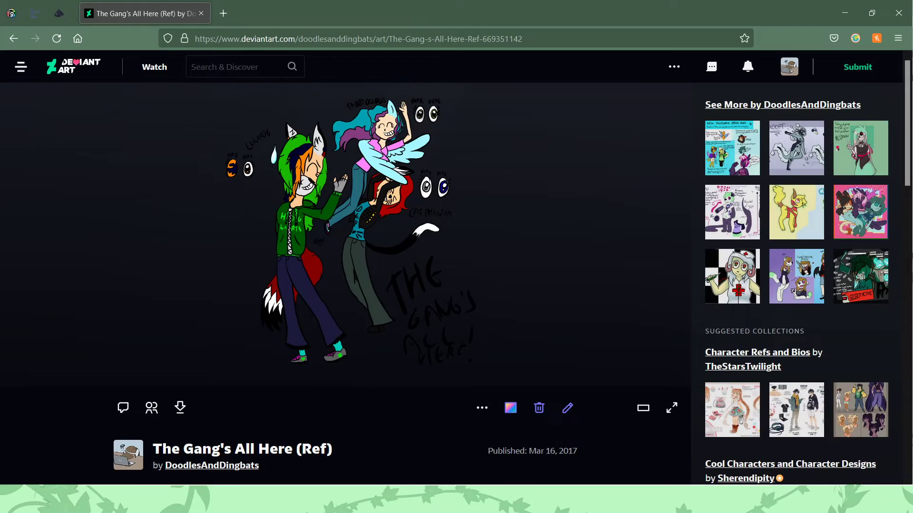
click(257, 205)
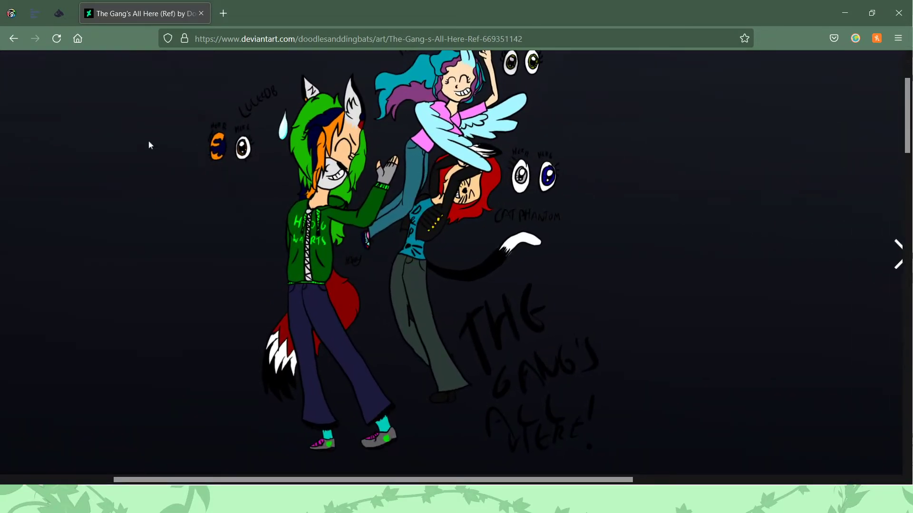
click(180, 164)
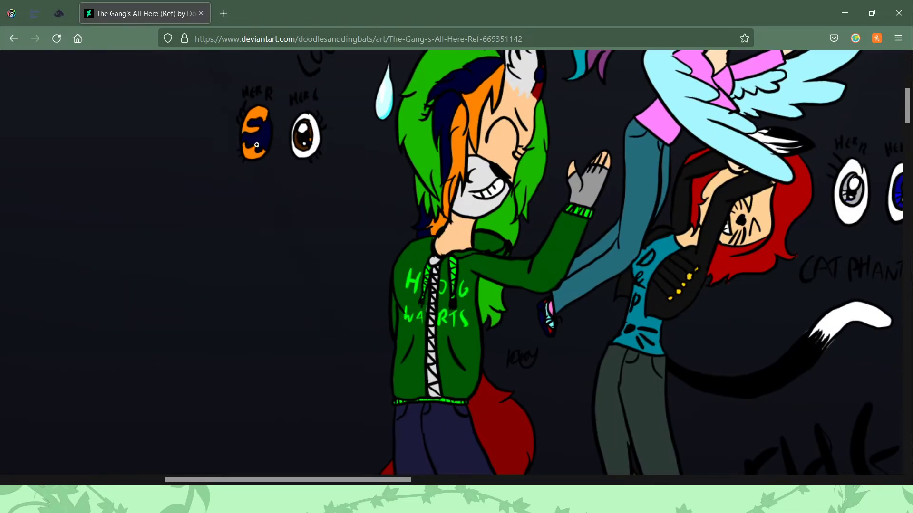
click(285, 147)
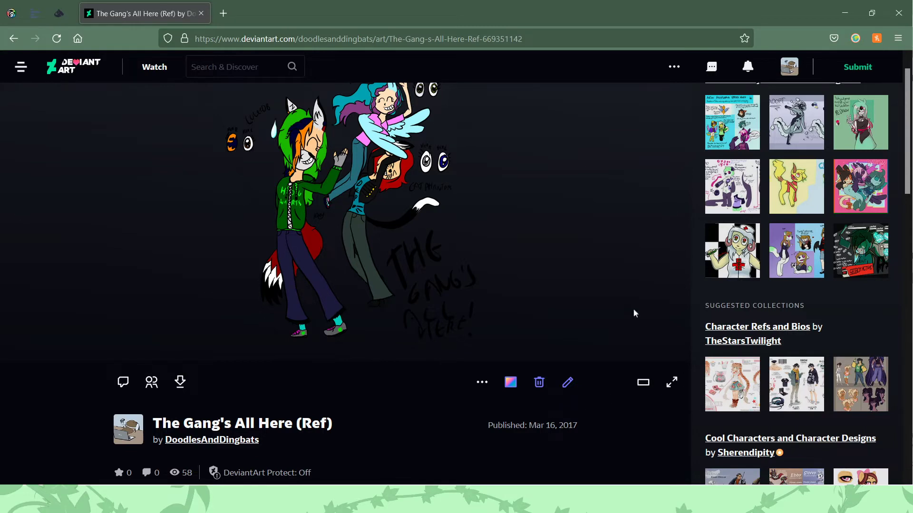
scroll(334, 467, up, 1)
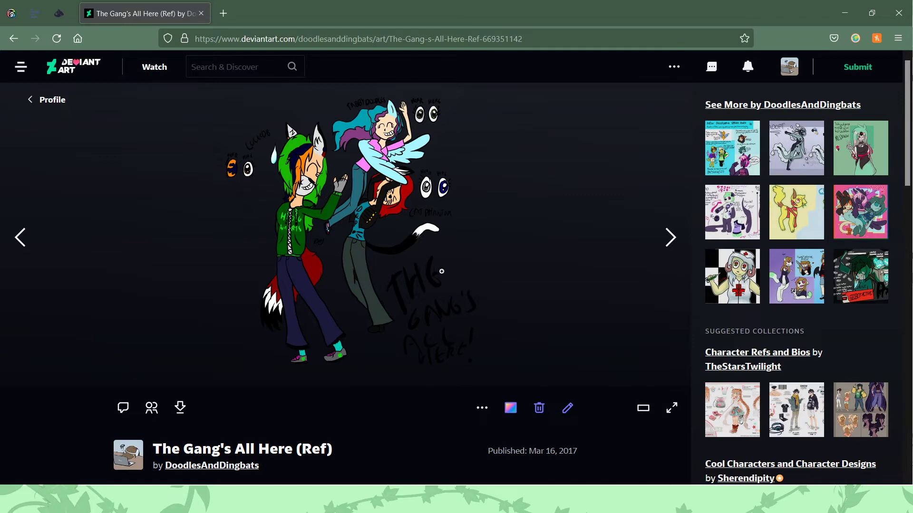
click(336, 229)
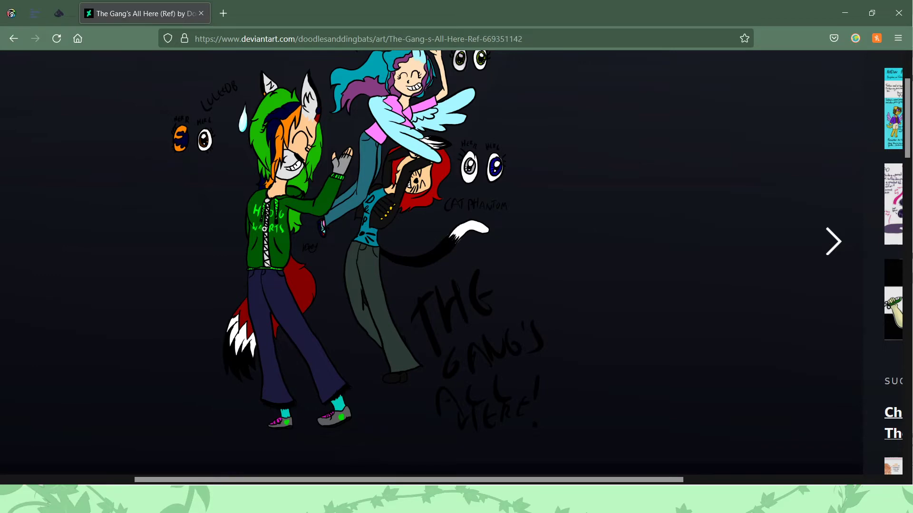
click(413, 191)
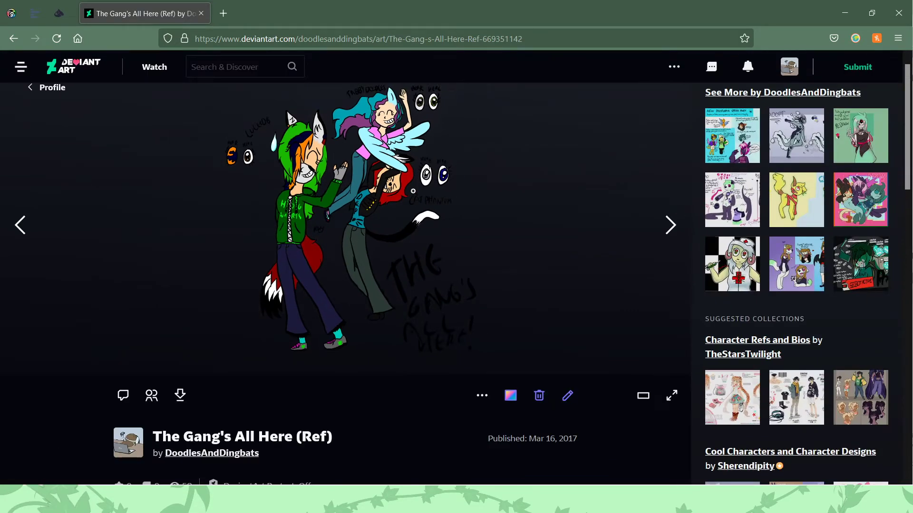
scroll(394, 383, down, 2)
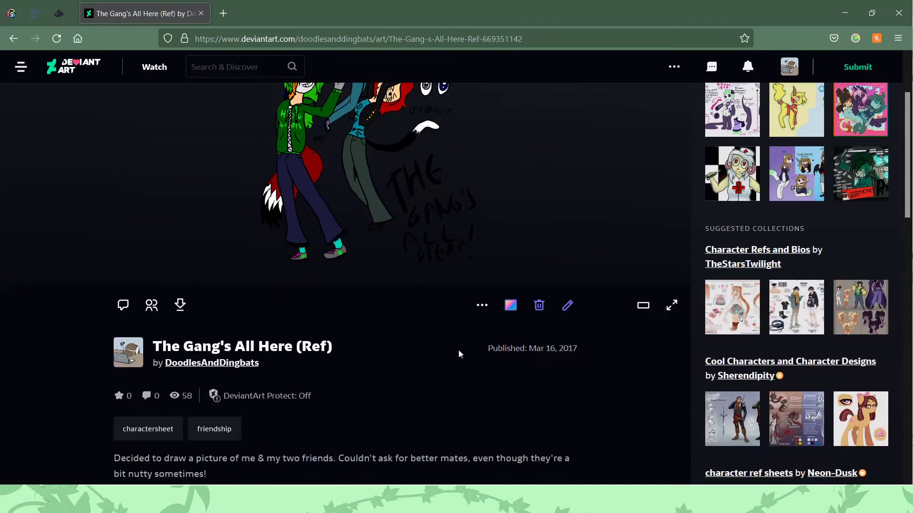
scroll(498, 373, up, 2)
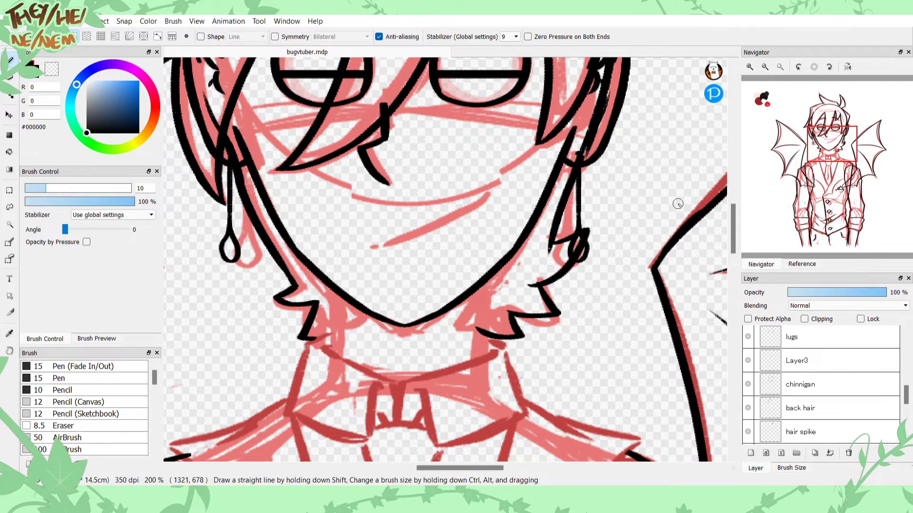
Step: Return to the bugvtuber.mdp drawing and review the whole figure, the reference picture, the torso line art and the layer list
click(764, 67)
click(765, 67)
click(765, 67)
click(802, 264)
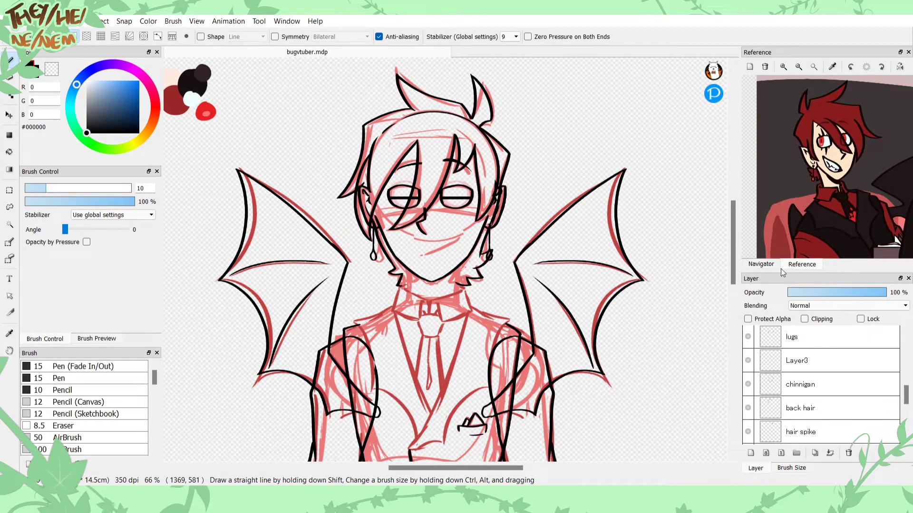
click(761, 264)
click(815, 216)
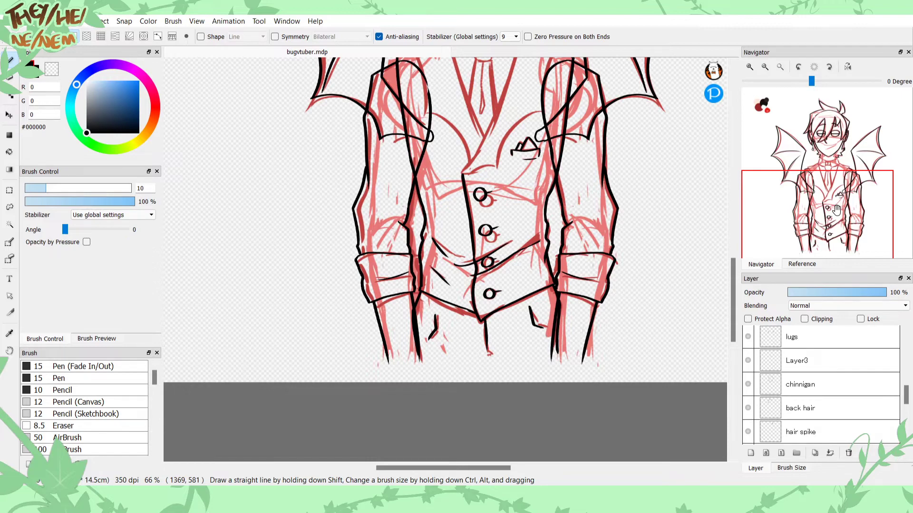
drag(812, 170, 817, 220)
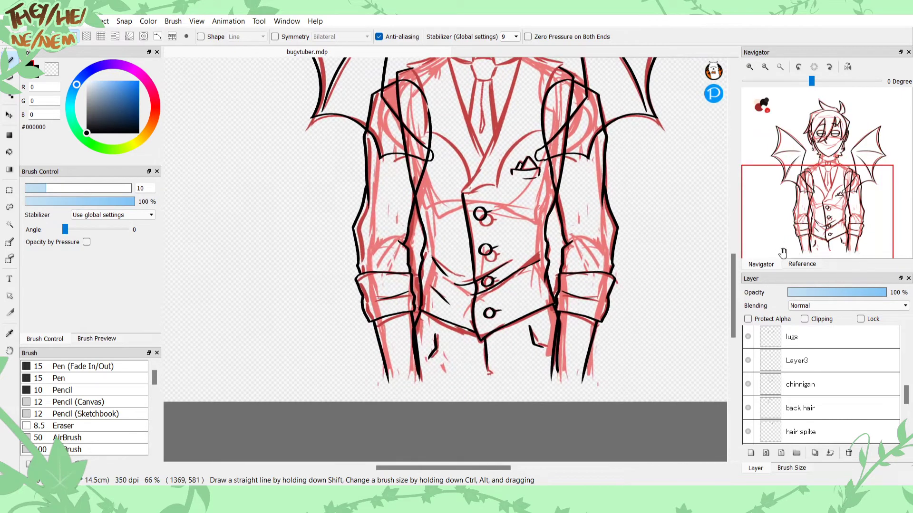
drag(906, 394, 907, 362)
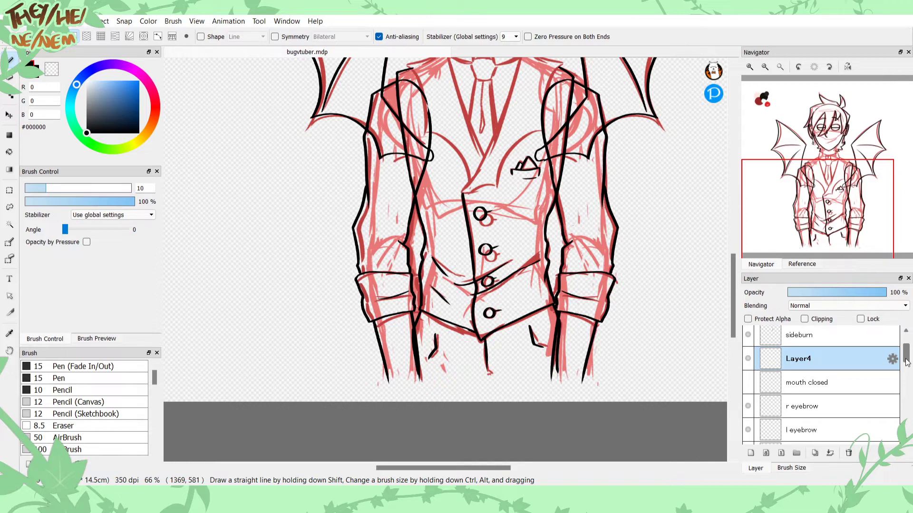
mouse_move(906, 362)
mouse_down()
mouse_move(905, 426)
mouse_move(894, 365)
mouse_up()
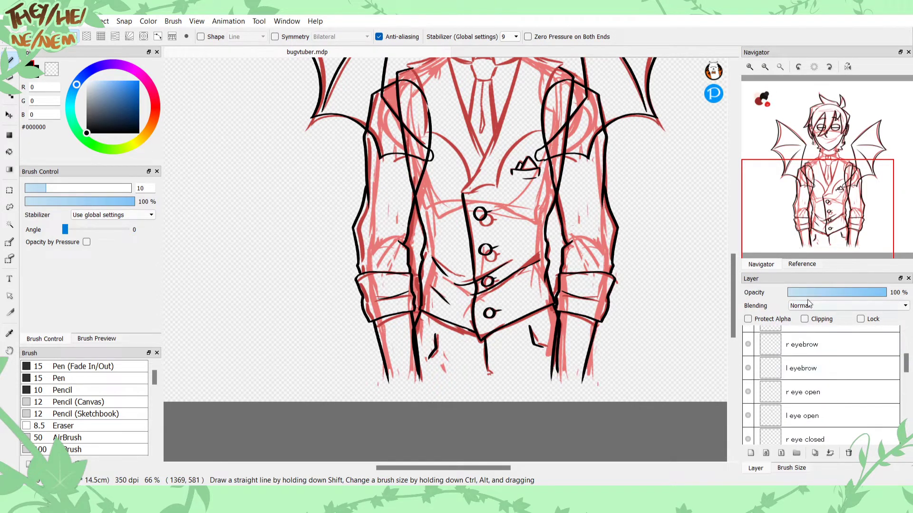
mouse_move(821, 180)
drag(818, 233, 824, 201)
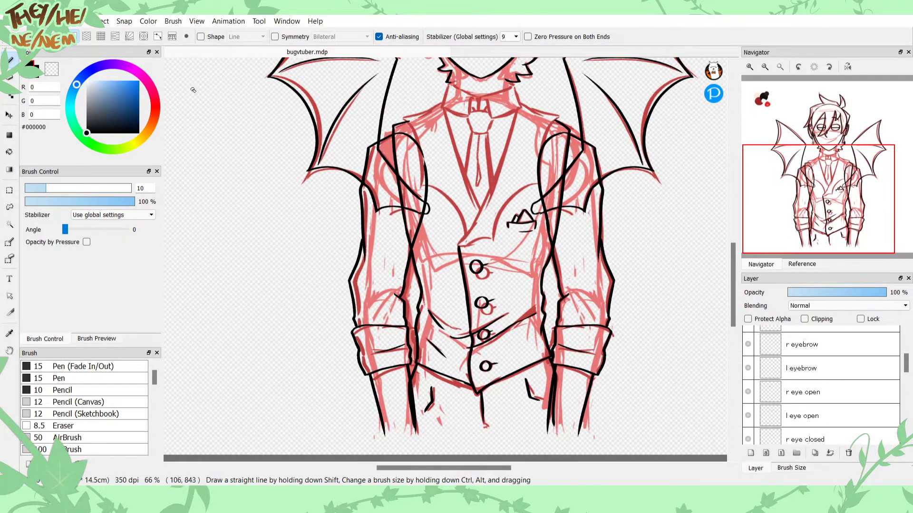
mouse_move(908, 370)
mouse_down()
mouse_move(907, 423)
mouse_move(904, 381)
mouse_up()
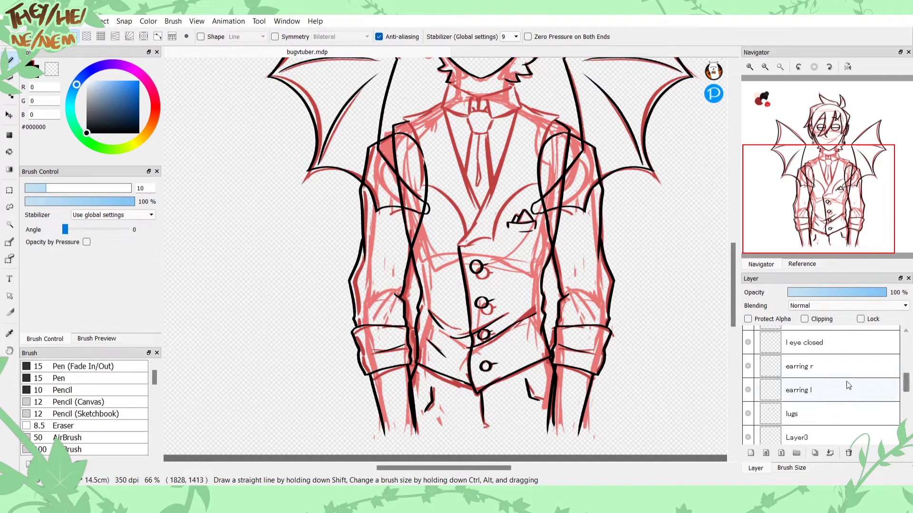
click(750, 454)
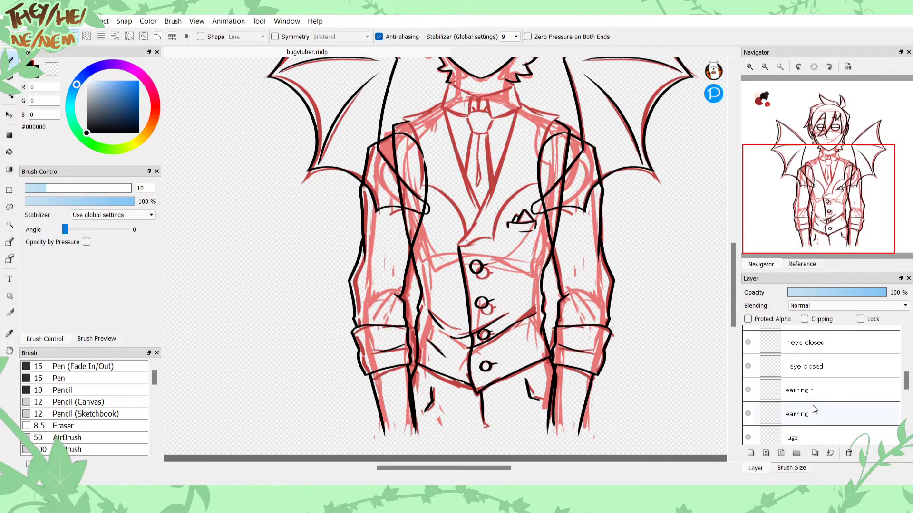
scroll(903, 375, up, 4)
click(848, 453)
Step: Ink a wide, tilted open-mouth outline over the sketched smile on Layer4
click(751, 67)
click(751, 68)
click(751, 68)
drag(821, 190, 826, 151)
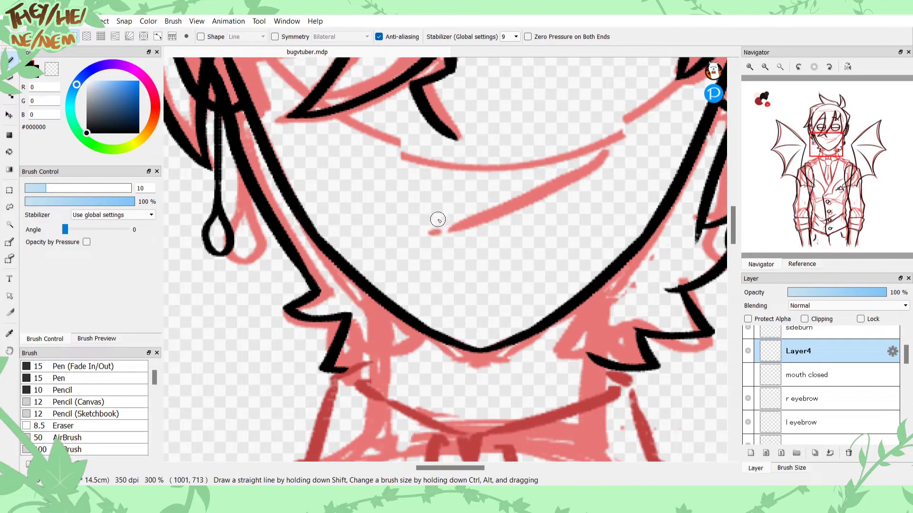
mouse_move(441, 229)
mouse_down()
mouse_move(609, 153)
mouse_move(566, 221)
mouse_up()
mouse_move(453, 219)
mouse_down()
mouse_move(437, 238)
mouse_move(518, 260)
mouse_up()
mouse_move(583, 200)
mouse_down()
mouse_move(519, 255)
mouse_move(505, 252)
mouse_up()
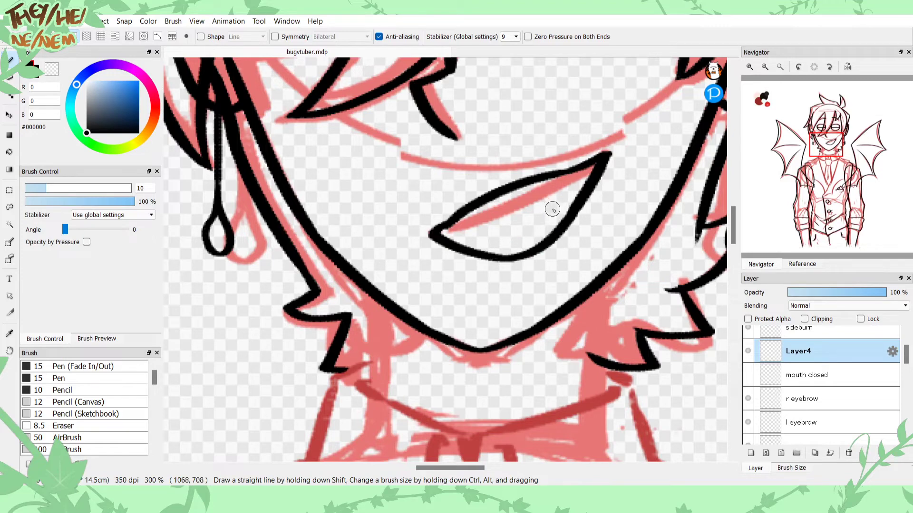
Step: Check the wide mouth against the whole face and undo its strokes
click(765, 67)
click(764, 68)
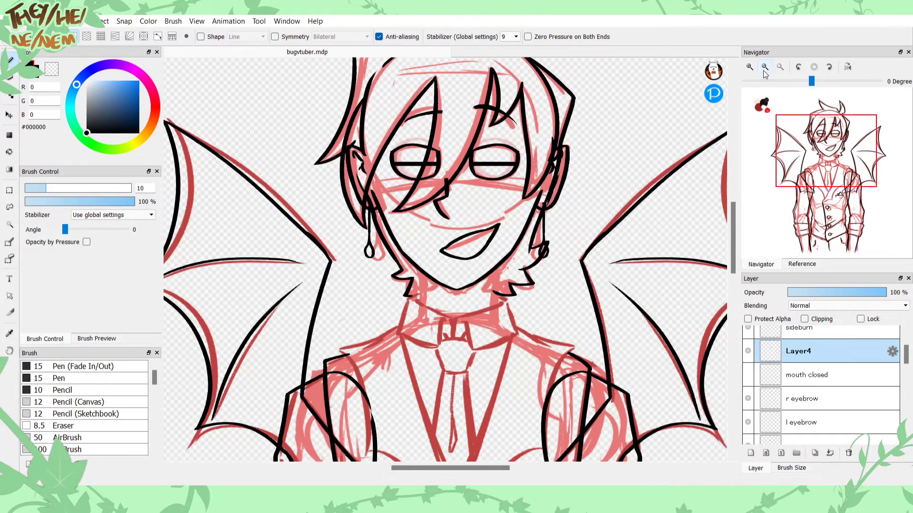
click(750, 68)
drag(815, 169, 825, 144)
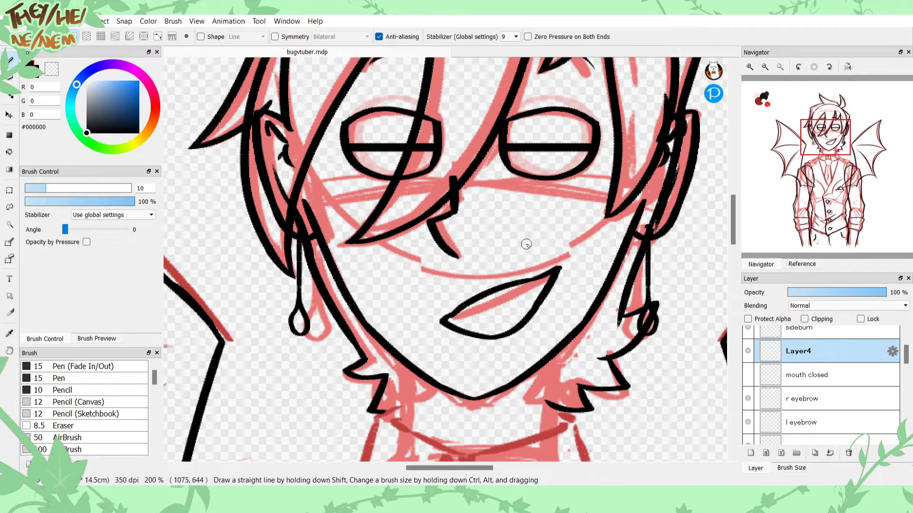
key(ctrl+z)
Step: Ink a narrower, tilted open-mouth outline on Layer4, undoing stray lower-lip strokes along the way
mouse_move(442, 314)
mouse_down()
mouse_move(544, 270)
mouse_move(527, 300)
mouse_up()
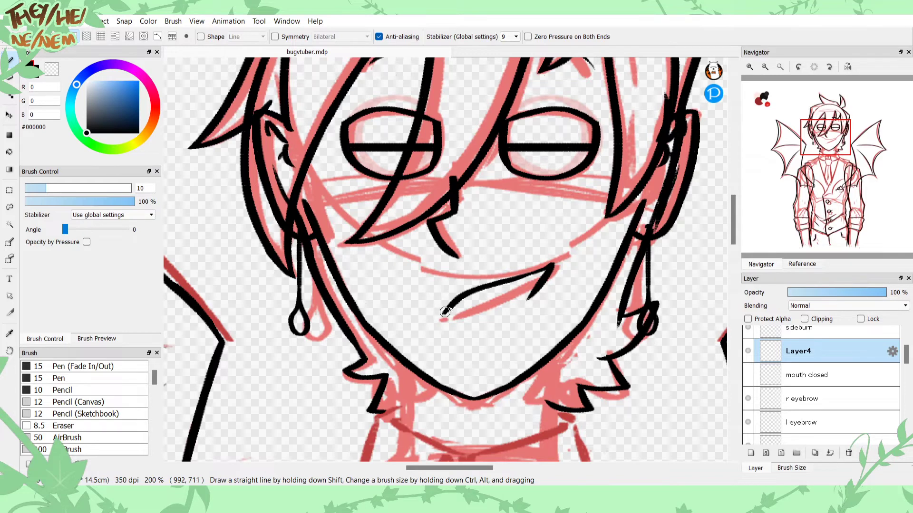
drag(448, 310, 522, 315)
key(ctrl+z)
key(ctrl+z)
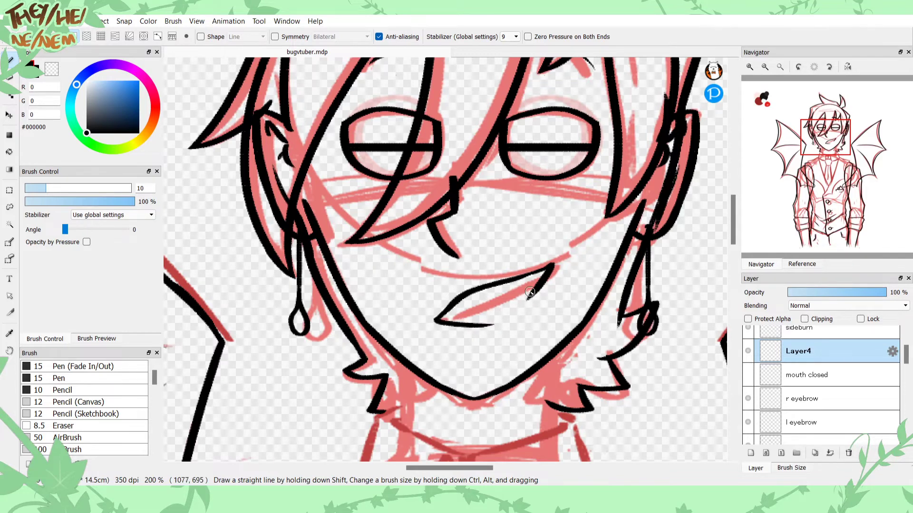
mouse_move(551, 267)
mouse_down()
mouse_move(443, 318)
mouse_move(461, 327)
mouse_up()
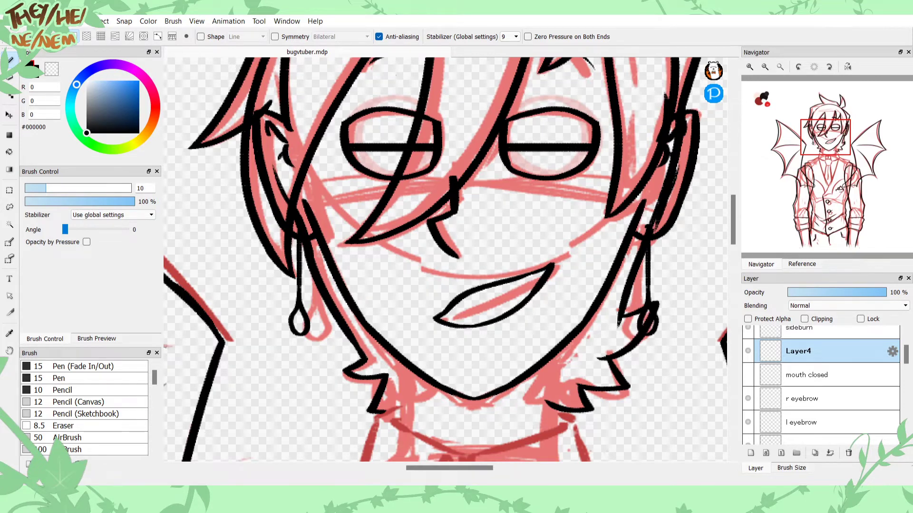
Step: On a blank Untitled canvas, sketch two mouth studies: a shallow toothed grin and a more open fanged mouth
click(515, 412)
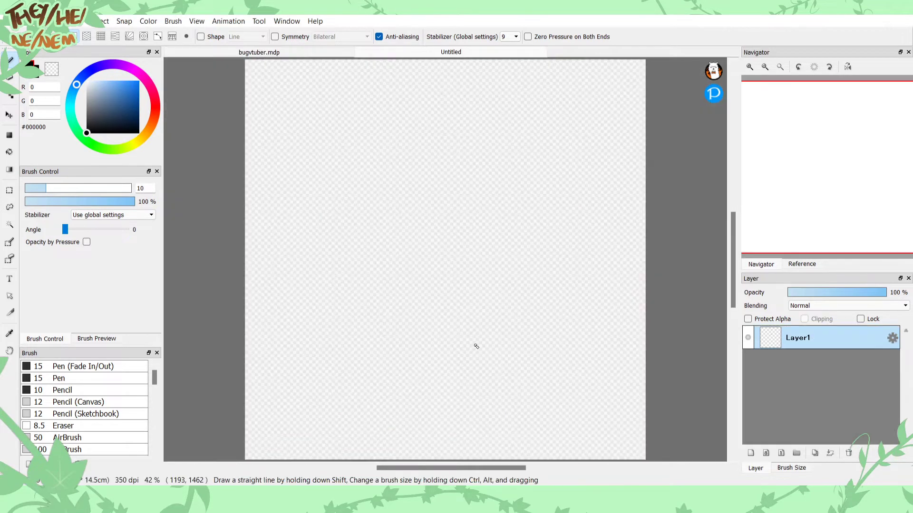
mouse_move(384, 158)
mouse_down()
mouse_move(460, 157)
mouse_move(441, 169)
mouse_up()
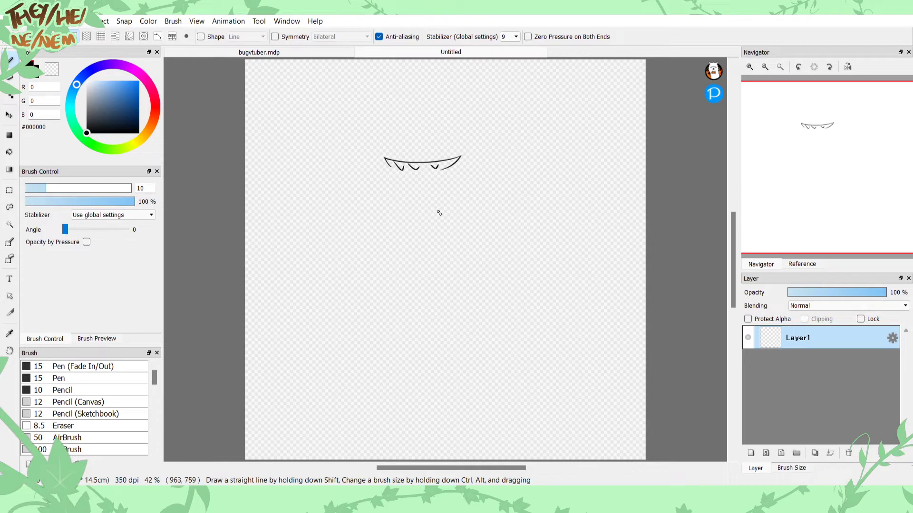
mouse_move(374, 220)
mouse_down()
mouse_move(444, 210)
mouse_move(407, 245)
mouse_up()
key(ctrl+z)
mouse_move(373, 220)
mouse_down()
mouse_move(424, 222)
mouse_move(409, 237)
mouse_up()
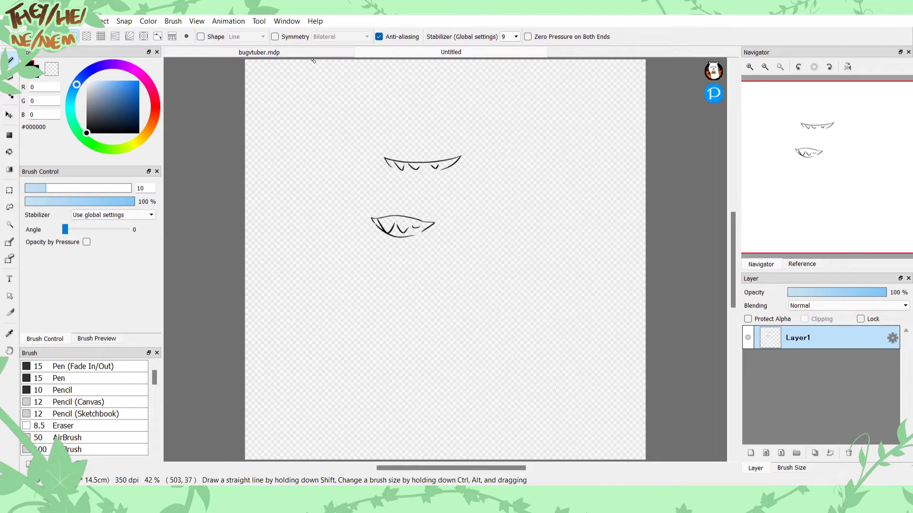
Step: Return to the bugvtuber.mdp drawing and ink the upper fangs and teeth inside the open mouth on Layer4
click(301, 48)
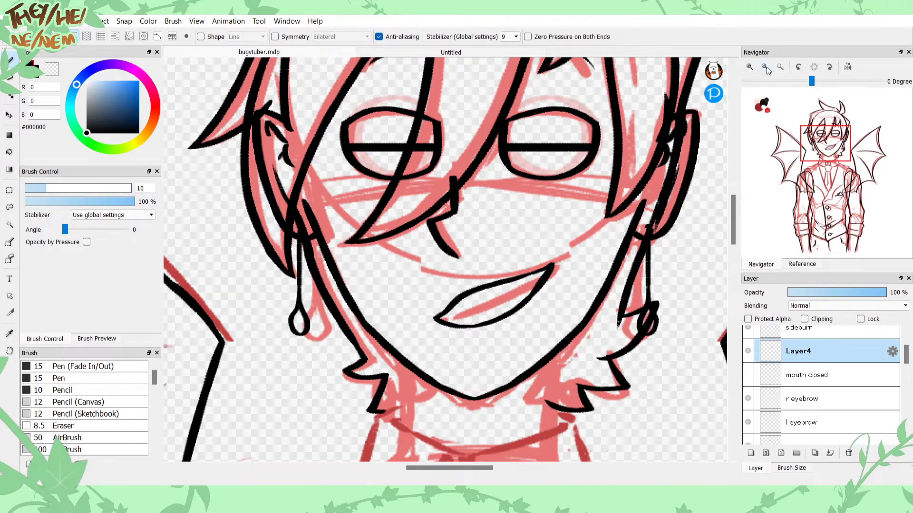
click(751, 67)
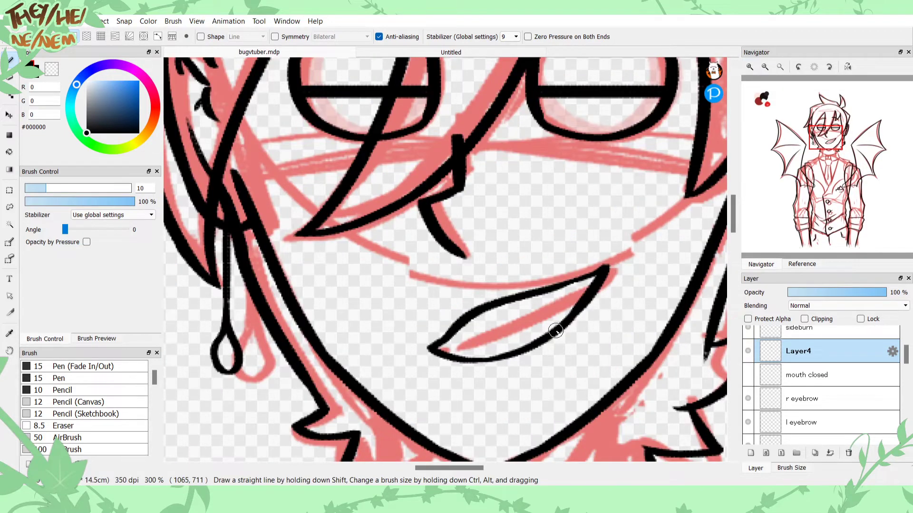
mouse_move(564, 285)
mouse_down()
mouse_move(547, 318)
mouse_move(536, 296)
mouse_move(467, 320)
mouse_move(477, 343)
mouse_move(453, 330)
mouse_move(498, 318)
mouse_up()
mouse_move(568, 287)
mouse_down()
mouse_move(590, 278)
mouse_move(568, 287)
mouse_up()
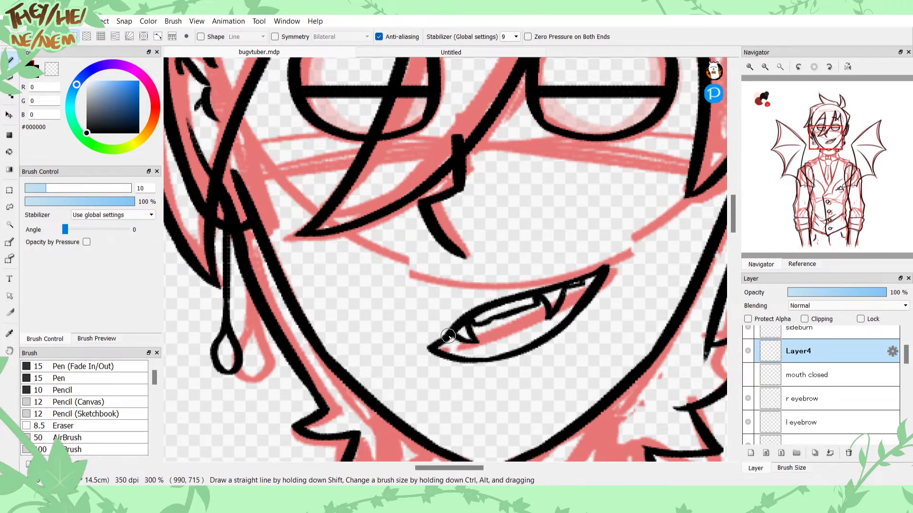
drag(442, 343, 463, 343)
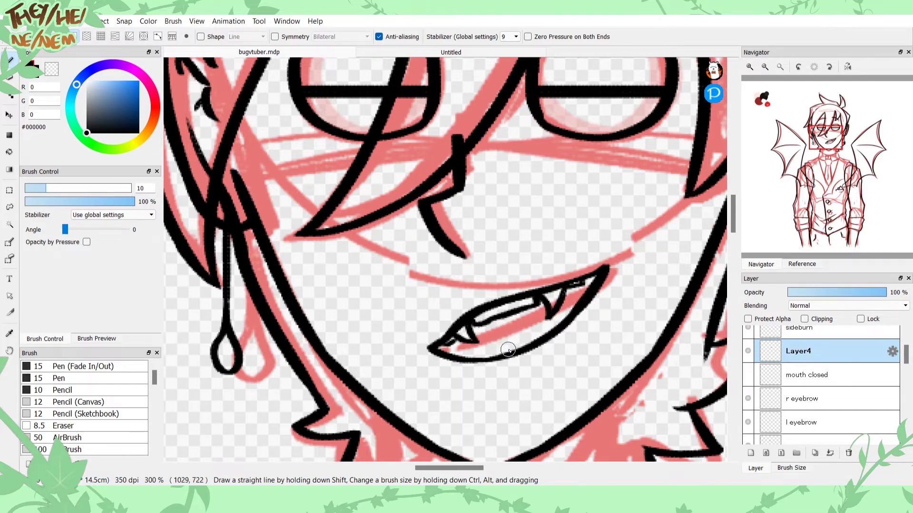
Step: Ink small lower teeth along the inside of the lower lip on Layer4, undoing trial lines and a stray stroke at the mouth corner
drag(568, 317, 505, 355)
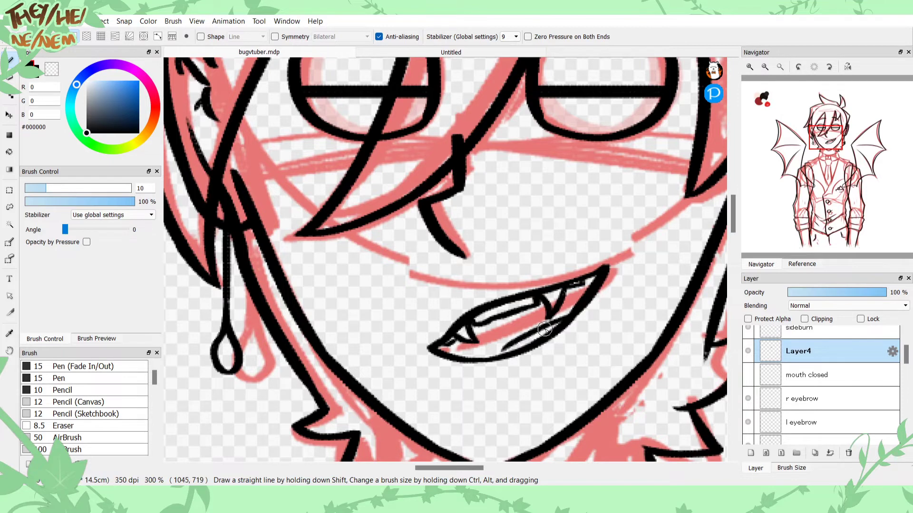
key(ctrl+z)
drag(569, 313, 548, 318)
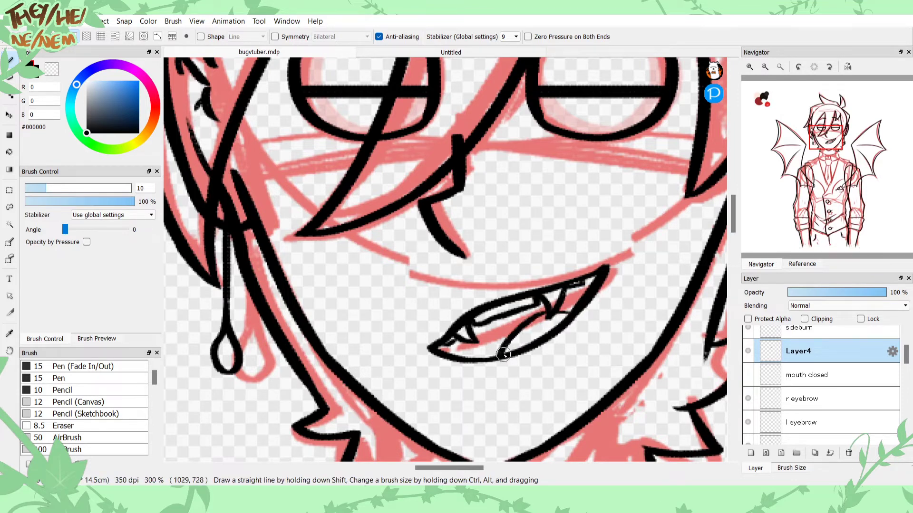
drag(549, 323, 533, 327)
drag(490, 355, 506, 354)
drag(561, 322, 541, 332)
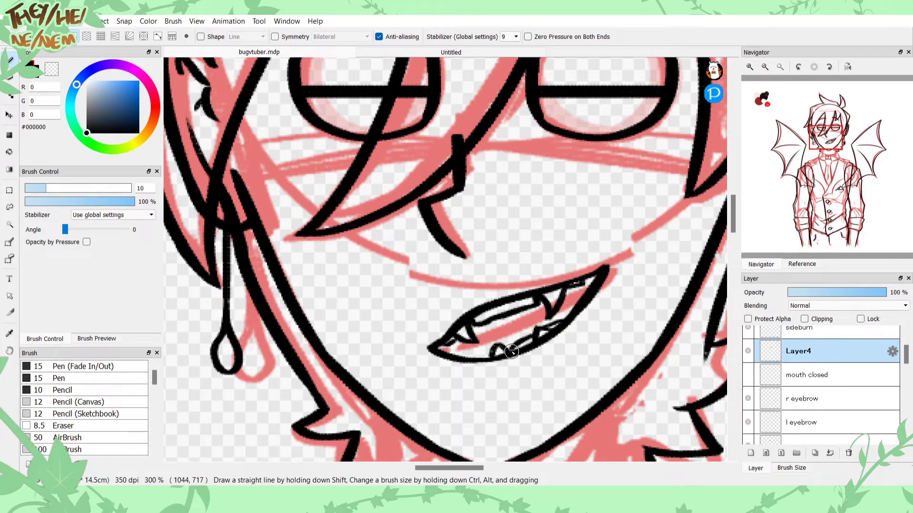
key(ctrl+z)
key(ctrl+z)
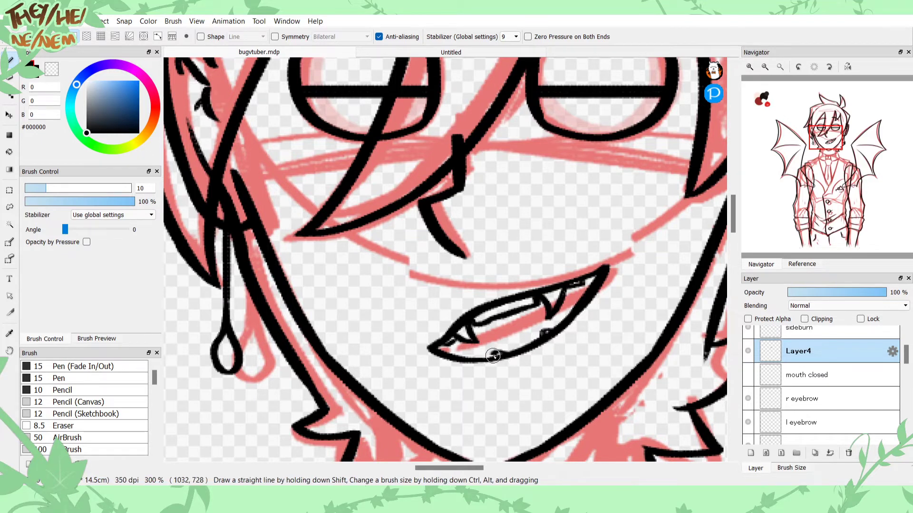
drag(550, 324, 514, 350)
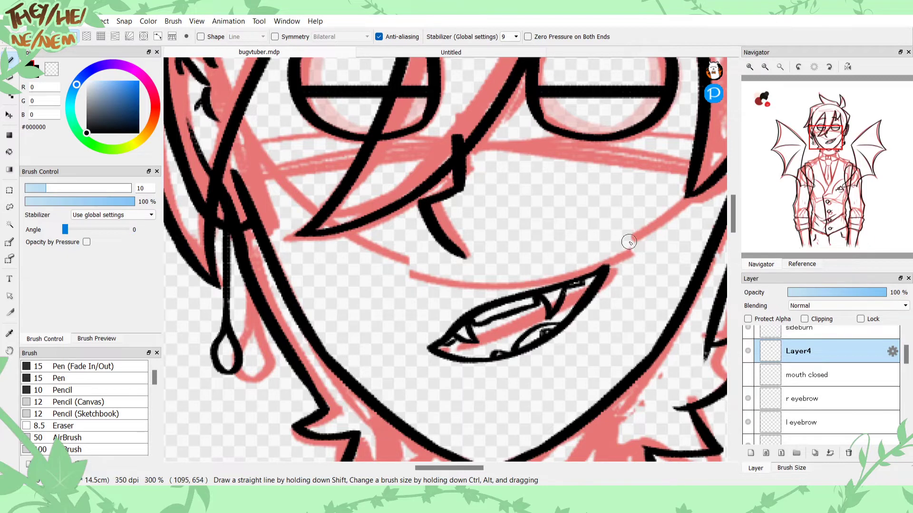
drag(607, 257, 623, 259)
key(ctrl+z)
click(766, 68)
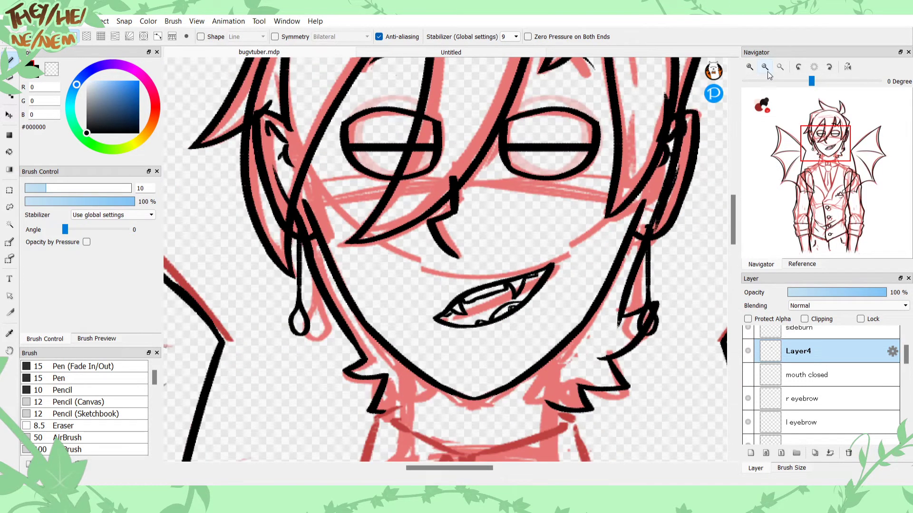
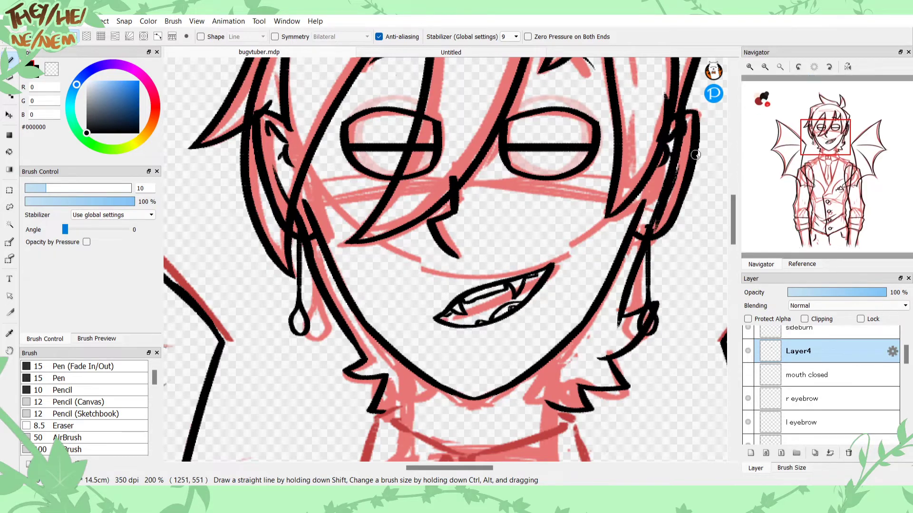
Step: Find and select the under back hair layer, toggling its visibility to check what it holds
mouse_move(824, 152)
mouse_down()
mouse_move(827, 144)
mouse_move(818, 165)
mouse_move(826, 145)
mouse_up()
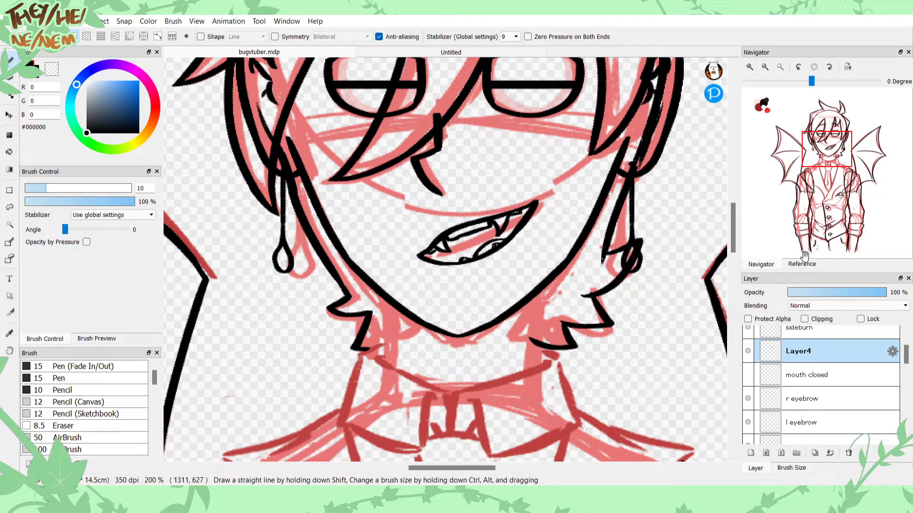
click(52, 69)
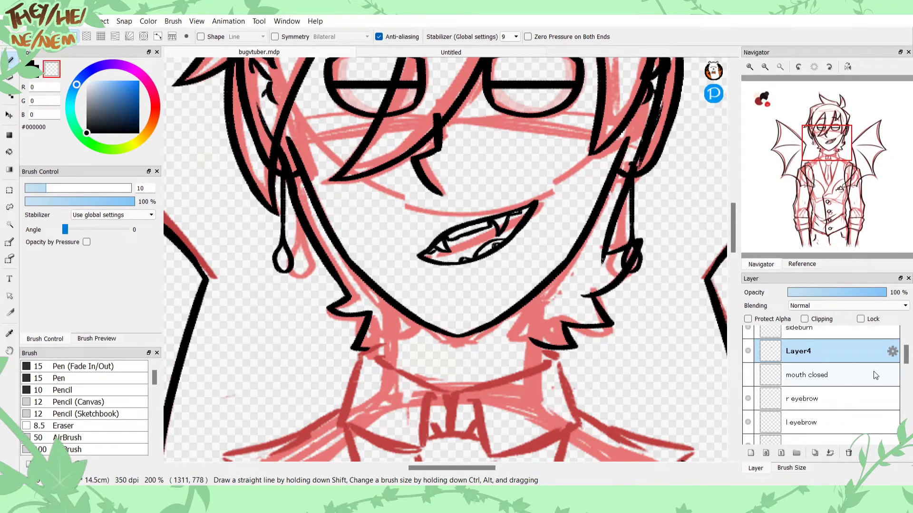
scroll(895, 350, down, 10)
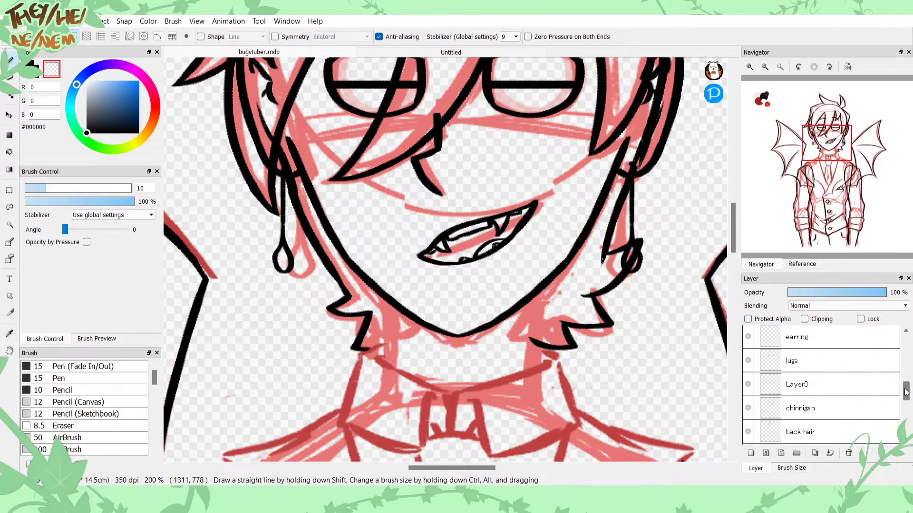
click(825, 407)
click(800, 427)
click(746, 430)
click(746, 429)
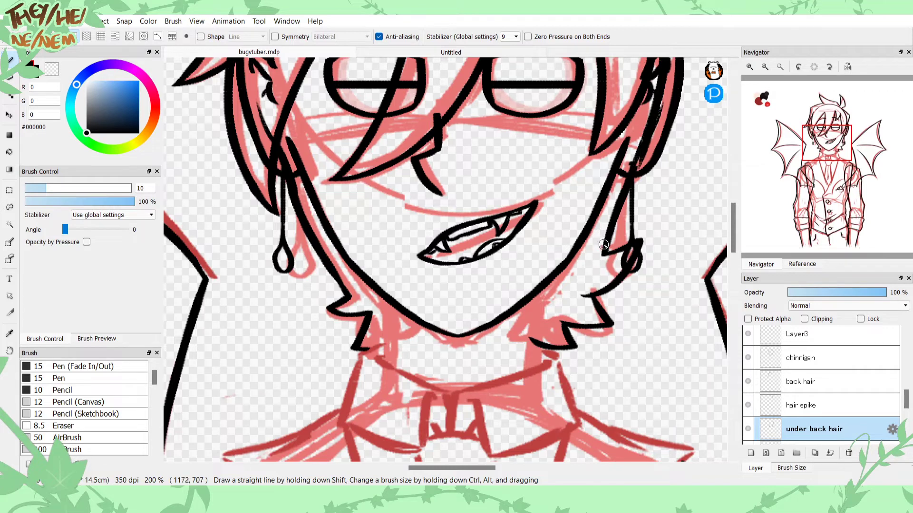
Step: Ink a jagged row of hair spikes below the chin on the under back hair layer, joining both side tufts and redoing the middle spikes
mouse_move(685, 230)
mouse_down()
mouse_move(766, 287)
mouse_move(711, 188)
mouse_up()
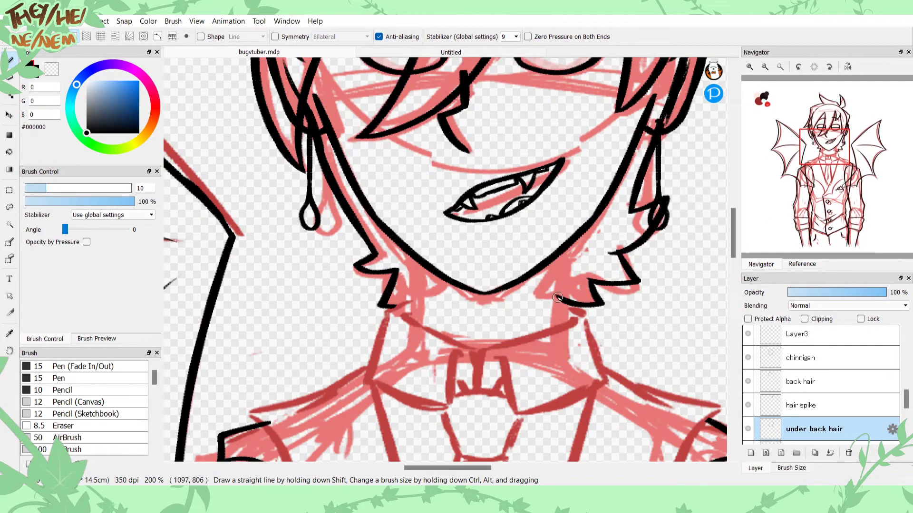
drag(551, 304, 505, 303)
mouse_move(418, 301)
mouse_down()
mouse_move(431, 329)
mouse_move(461, 307)
mouse_move(502, 332)
mouse_move(504, 307)
mouse_move(491, 334)
mouse_move(512, 298)
mouse_up()
key(ctrl+z)
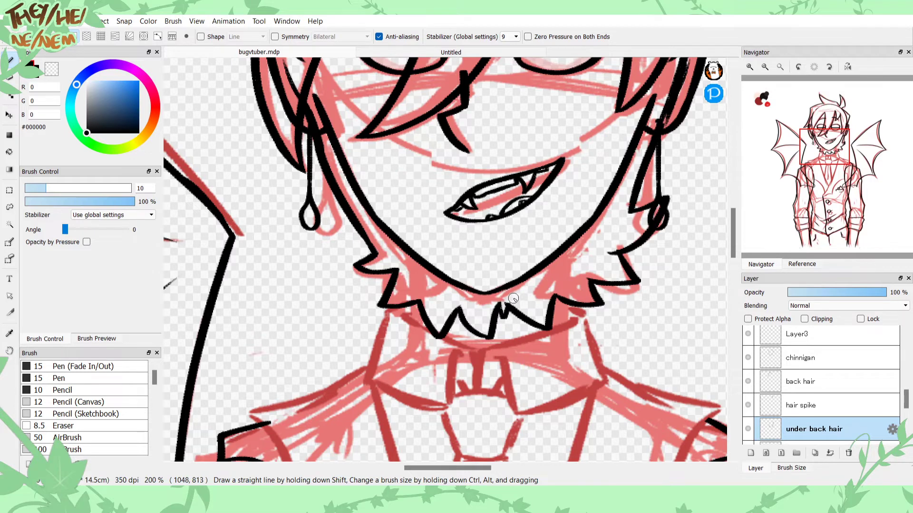
key(ctrl+z)
key(ctrl+z)
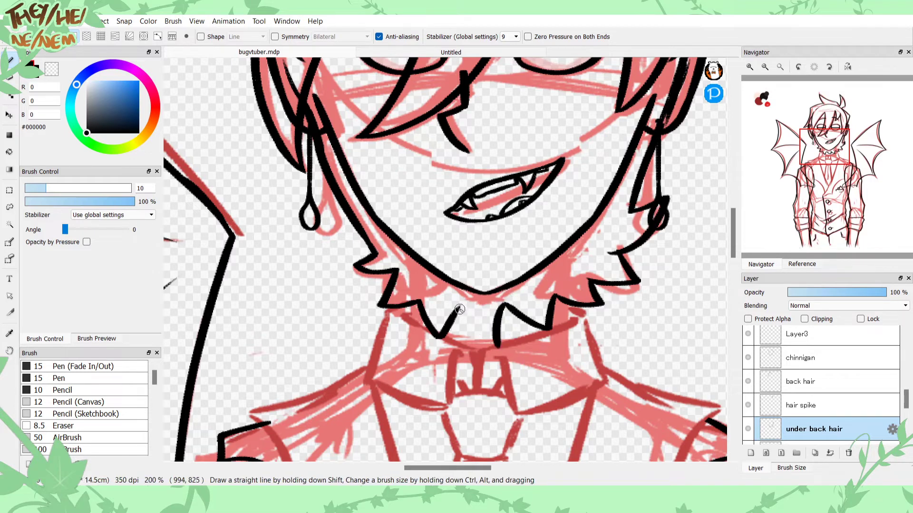
mouse_move(460, 310)
mouse_down()
mouse_move(491, 333)
mouse_move(503, 303)
mouse_up()
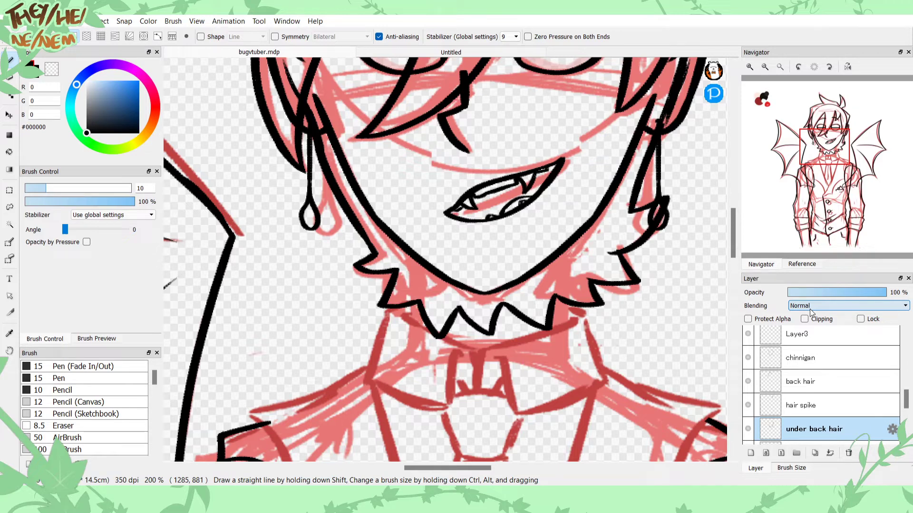
click(763, 68)
click(763, 68)
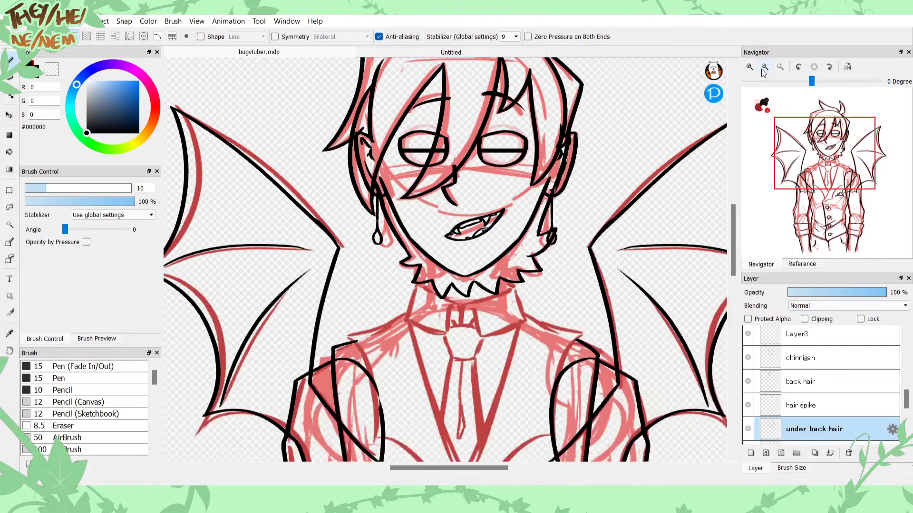
click(764, 68)
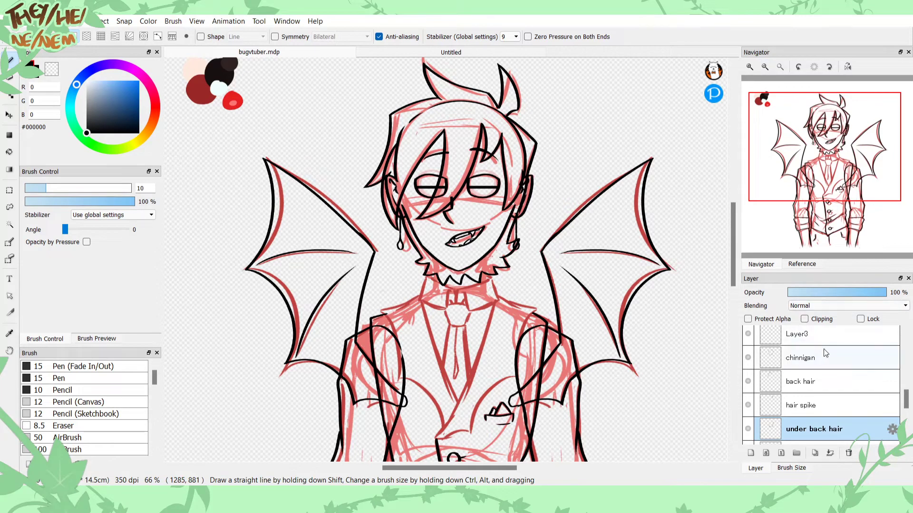
Step: Show the collar layer and move the under back hair layer directly beneath it
drag(906, 401, 903, 413)
click(748, 395)
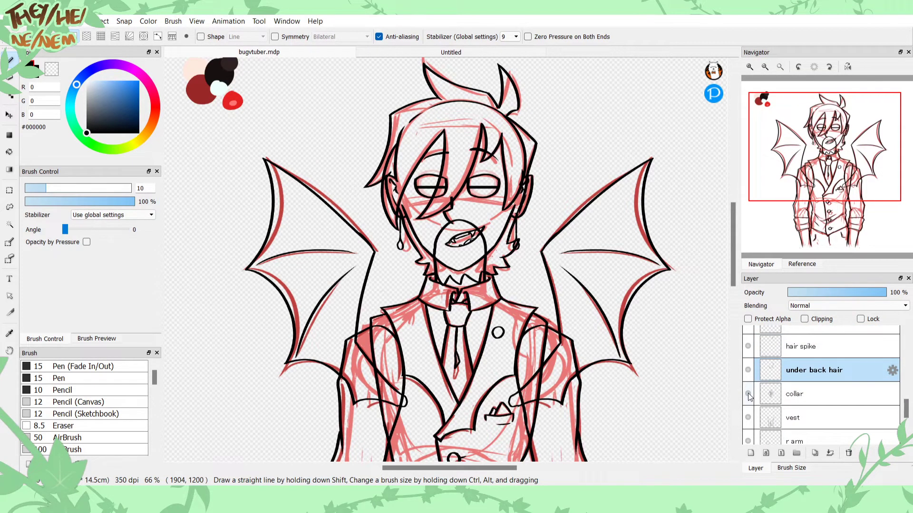
drag(785, 372, 786, 404)
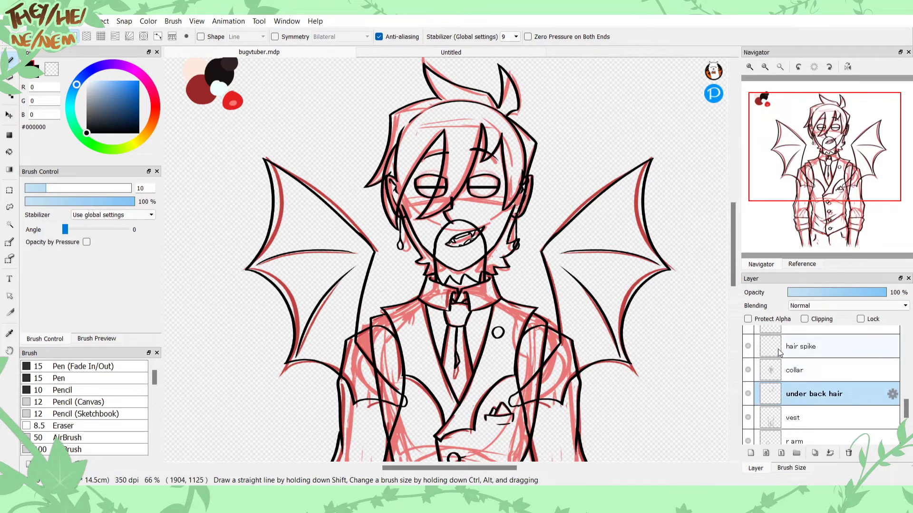
Step: Check the hair spike and back hair layers by toggling their visibility, ending with back hair selected
click(778, 352)
click(748, 346)
click(749, 346)
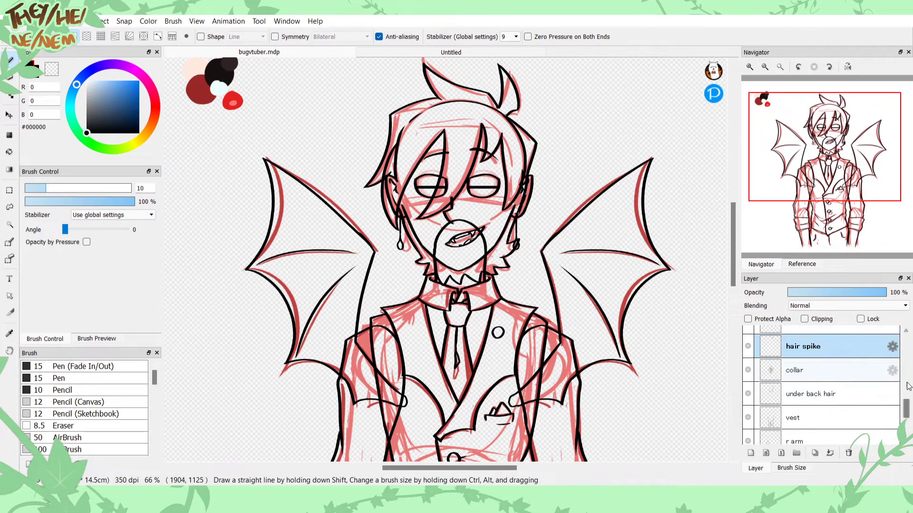
scroll(856, 390, up, 3)
click(854, 388)
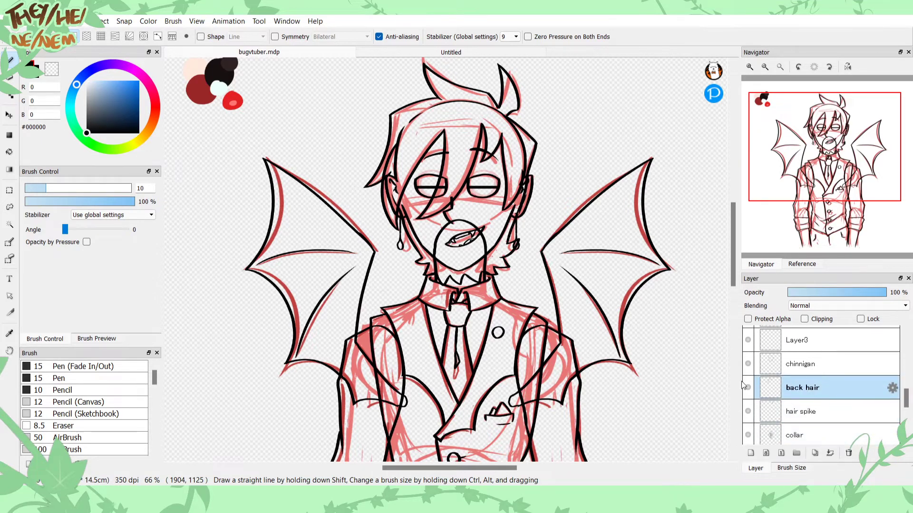
click(748, 388)
click(748, 388)
Step: Ink a small hair tuft at the right-hand crossing of jaw and neck on the back hair layer, undoing oversized trial strokes
click(750, 68)
click(750, 68)
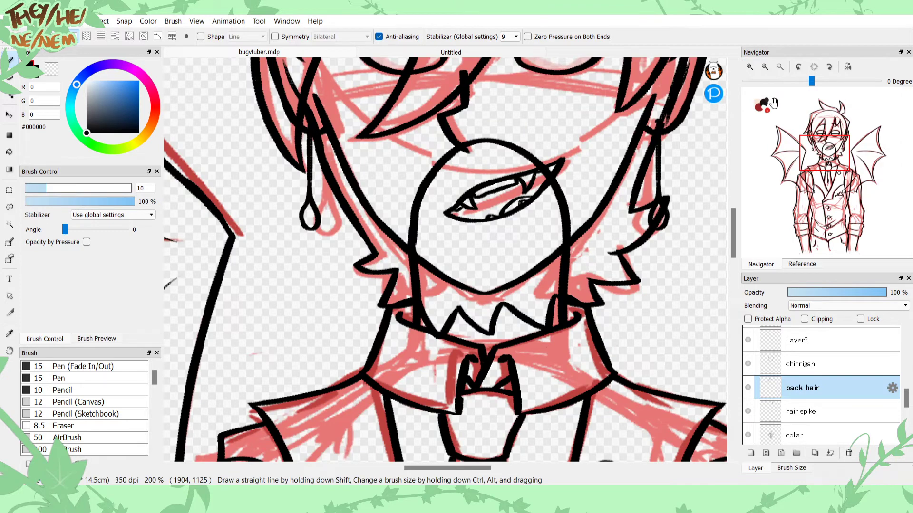
drag(610, 216, 572, 274)
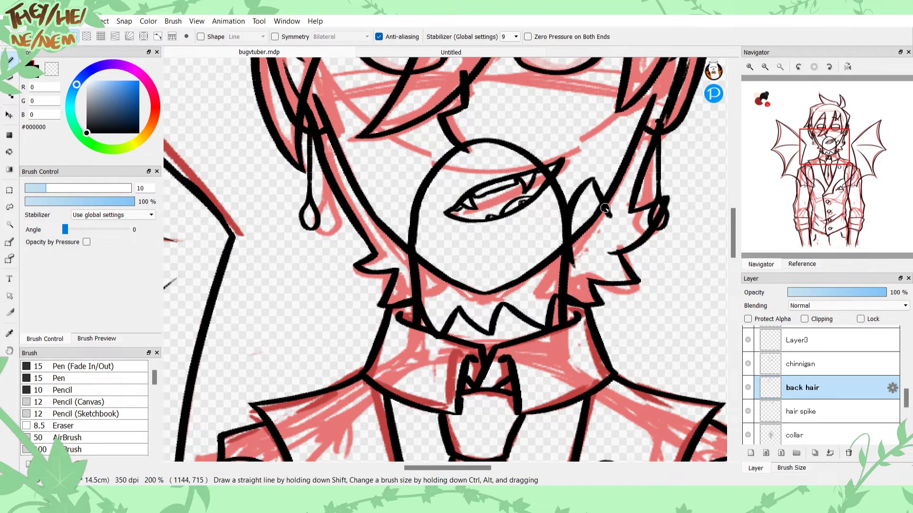
key(ctrl+z)
mouse_move(591, 238)
mouse_down()
mouse_move(552, 227)
mouse_move(555, 247)
mouse_move(576, 257)
mouse_move(569, 271)
mouse_move(554, 229)
mouse_move(569, 279)
mouse_up()
key(ctrl+z)
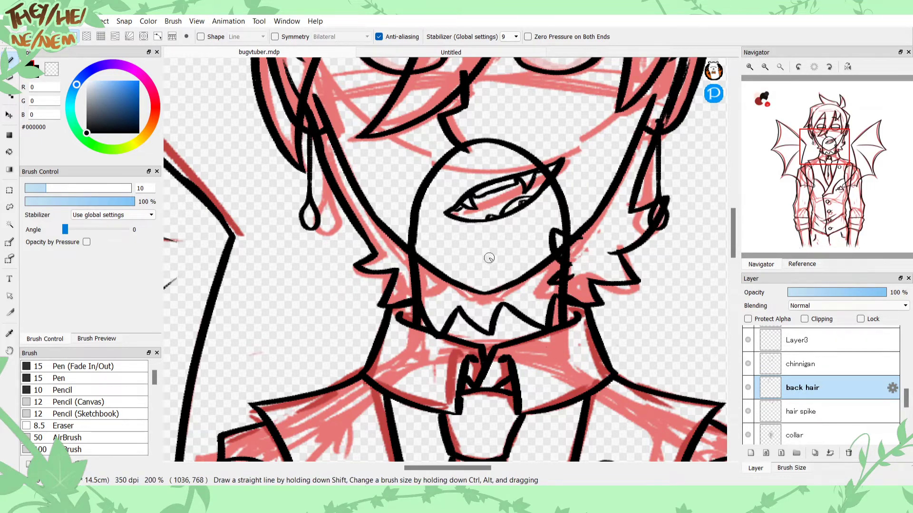
Step: Ink a matching small tuft at the left-hand crossing of jaw and neck on the back hair layer, redoing the first attempt
mouse_move(406, 251)
mouse_down()
mouse_move(430, 240)
mouse_move(408, 274)
mouse_up()
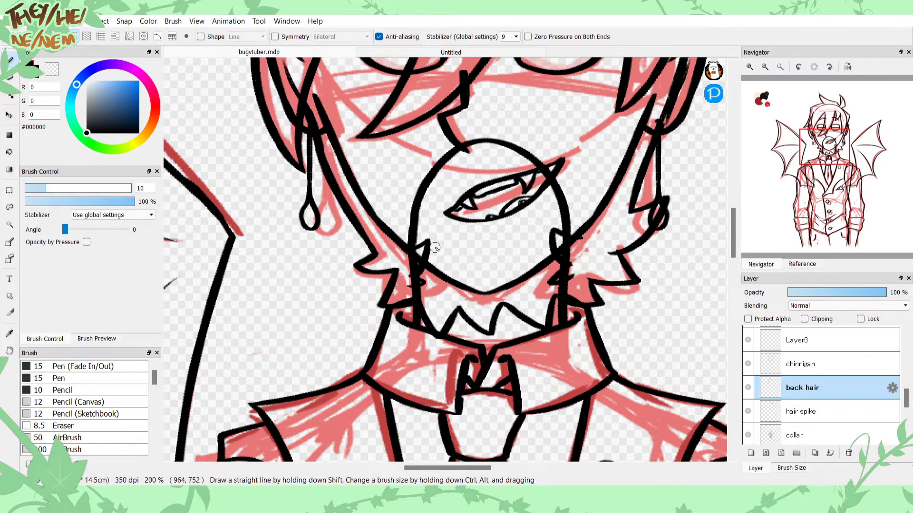
key(ctrl+z)
key(ctrl+z)
mouse_move(398, 247)
mouse_down()
mouse_move(427, 227)
mouse_move(429, 246)
mouse_move(405, 275)
mouse_up()
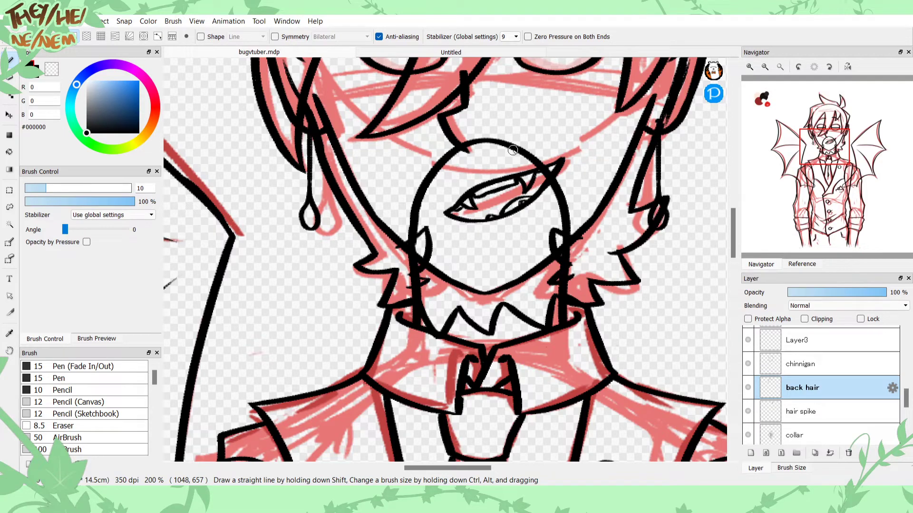
click(765, 67)
click(765, 68)
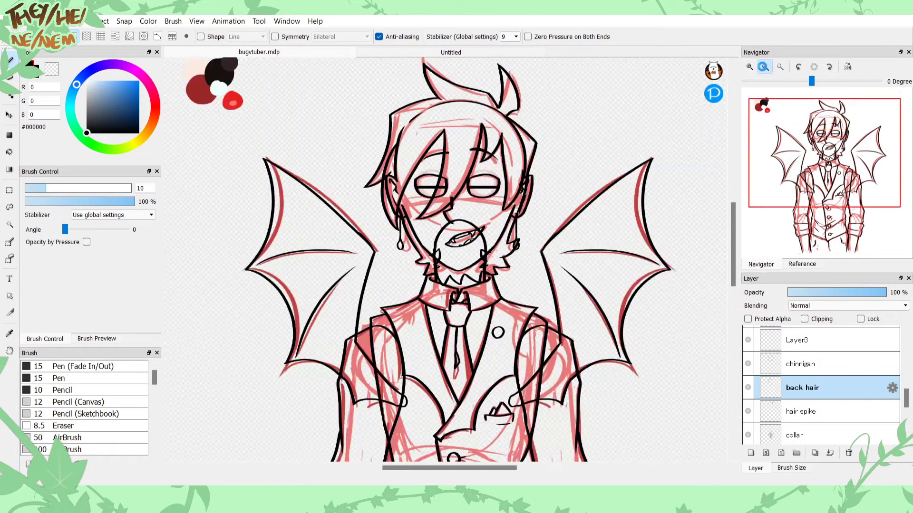
click(765, 67)
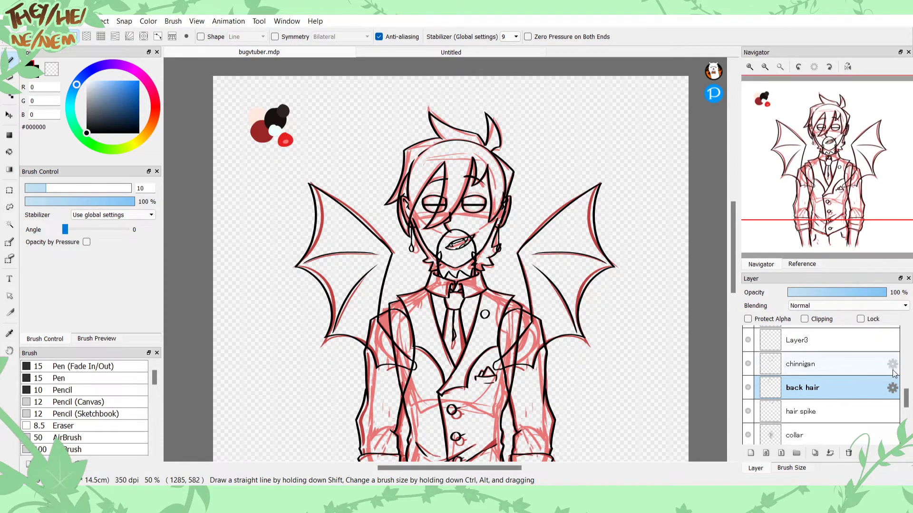
Step: Hide the red sketch on Layer1, then duplicate the l wing layer to get an emptied colour layer beneath its line art
drag(906, 401, 906, 429)
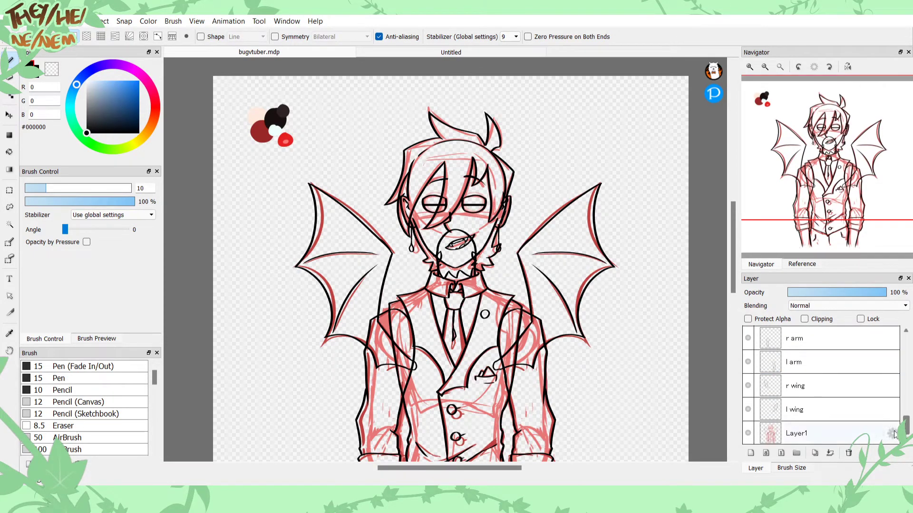
click(749, 434)
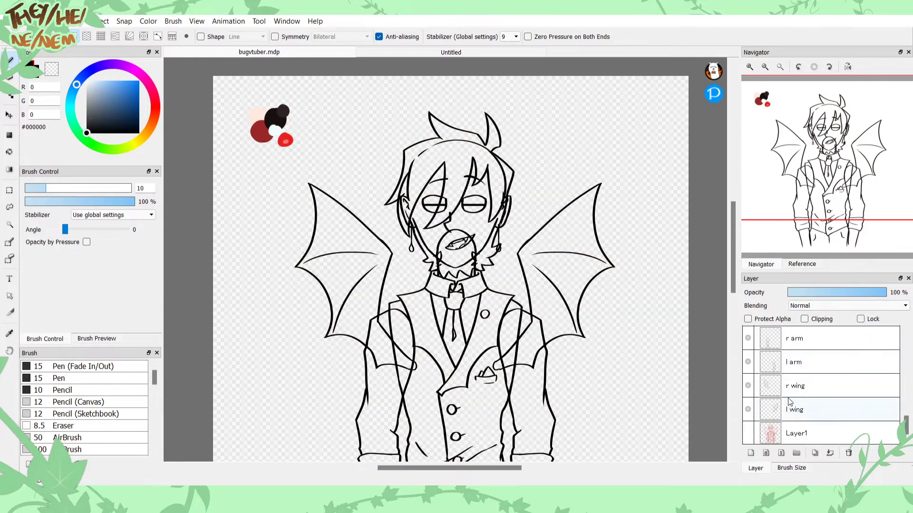
click(789, 419)
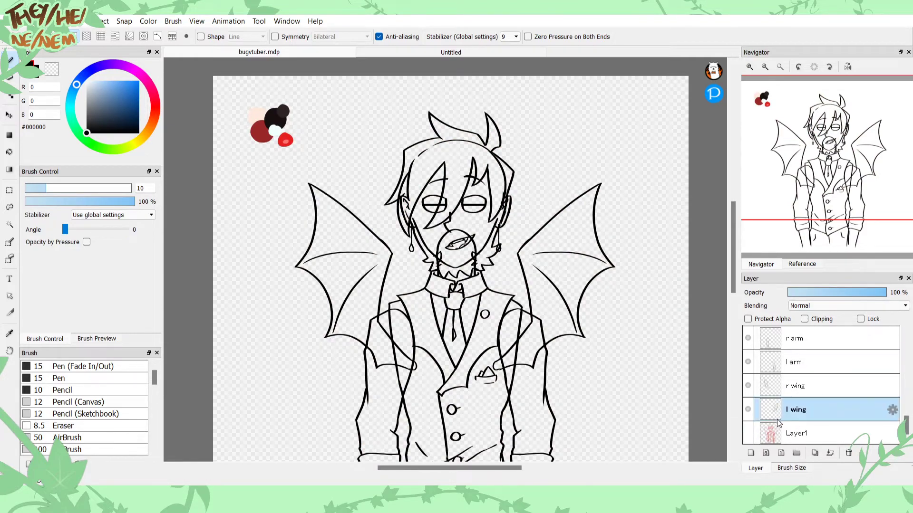
click(815, 453)
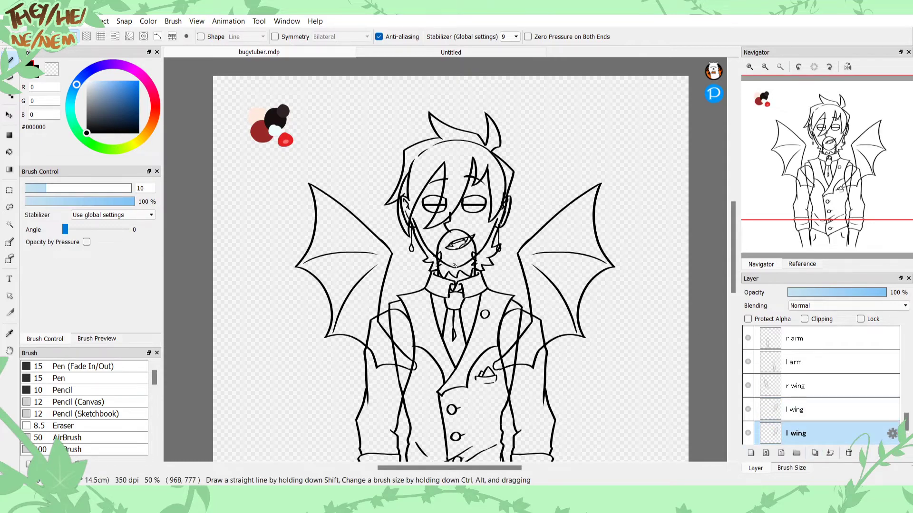
Step: Hide the wing, arm, vest, collar, hair, head, mouth and fringe line art layers, keeping the new l wing copy visible
drag(747, 410, 762, 329)
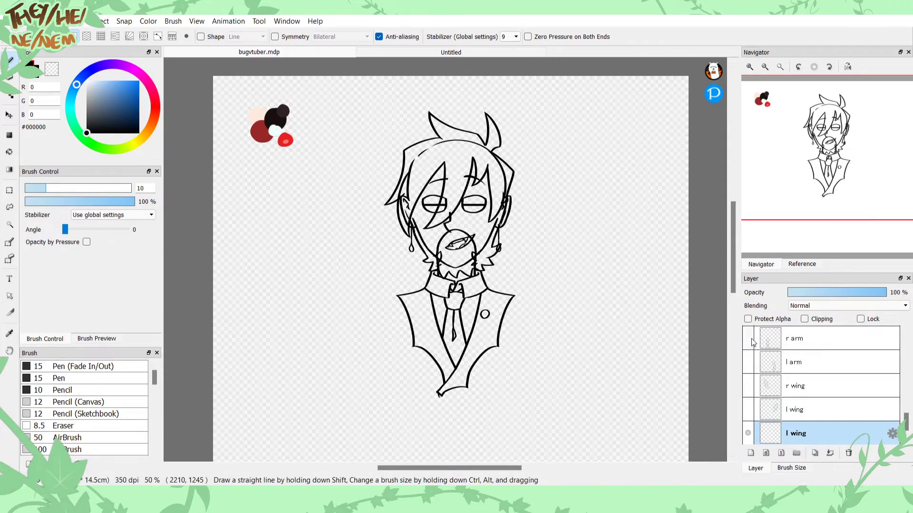
scroll(763, 411, up, 5)
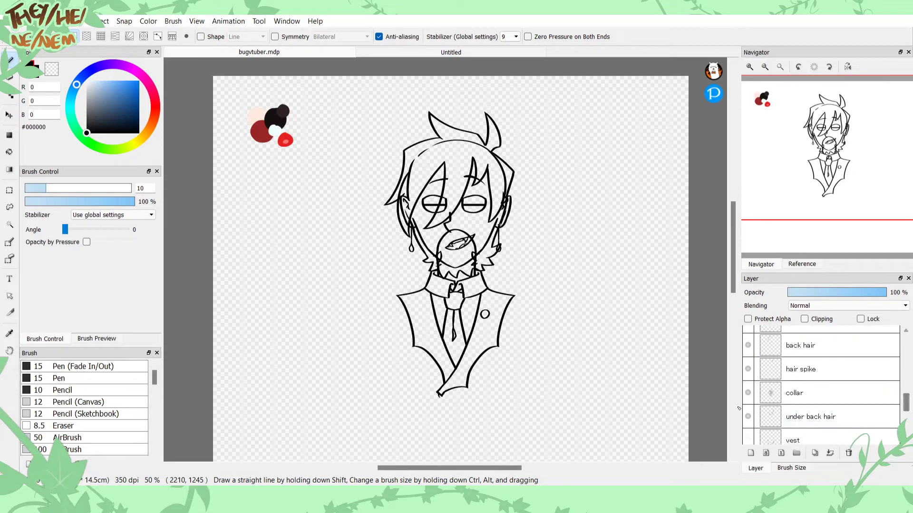
drag(747, 417, 750, 334)
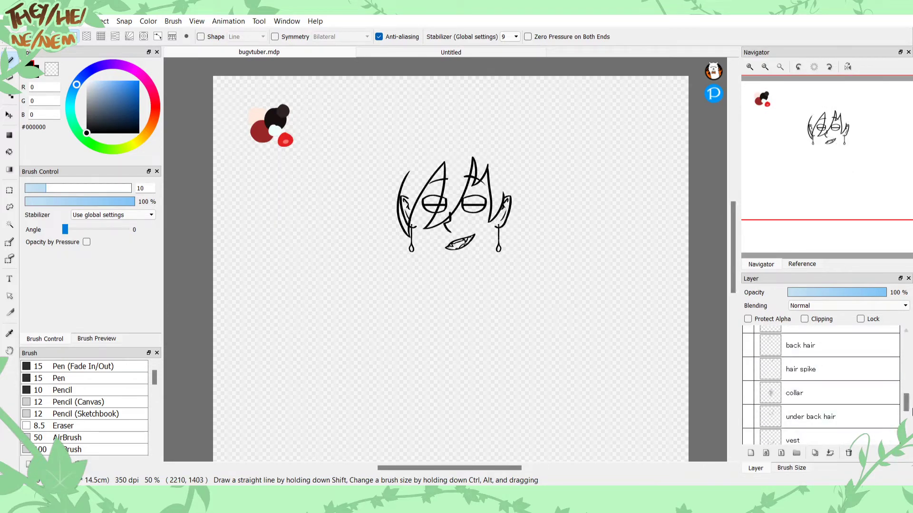
scroll(906, 404, up, 3)
drag(748, 438, 747, 342)
scroll(906, 365, up, 3)
scroll(906, 365, up, 3)
drag(747, 388, 751, 348)
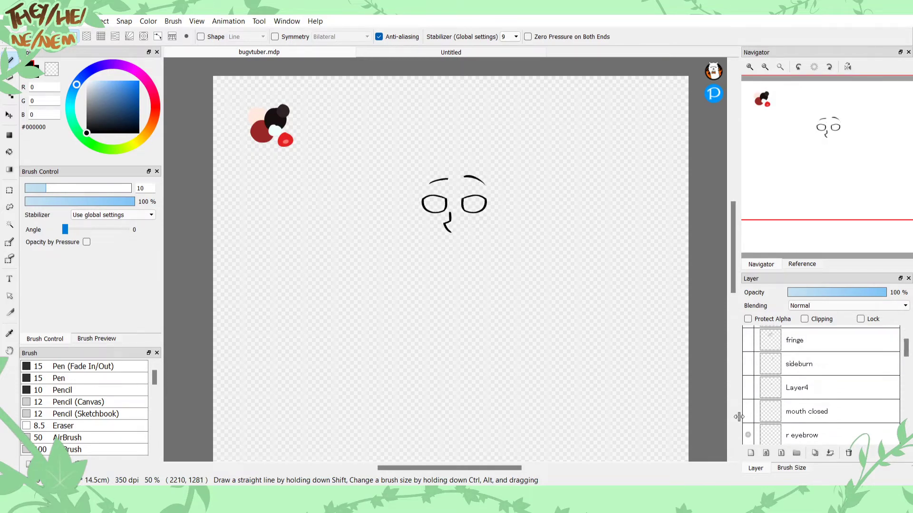
Step: Hide the left and right eyebrow layers and both open eye layers
click(747, 436)
drag(906, 349, 906, 363)
click(748, 361)
drag(748, 374, 747, 405)
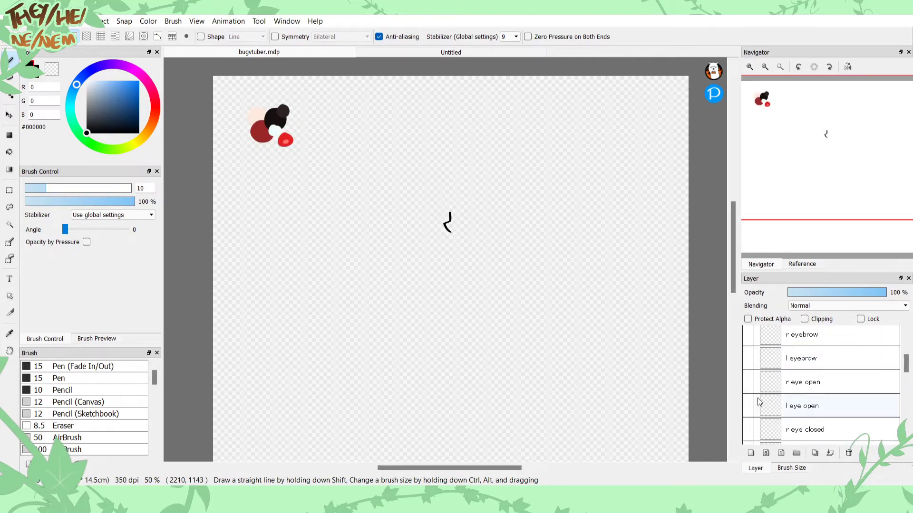
Step: Rename Layer3, which holds the nose, as snoz and hide it
drag(905, 363, 905, 393)
click(794, 370)
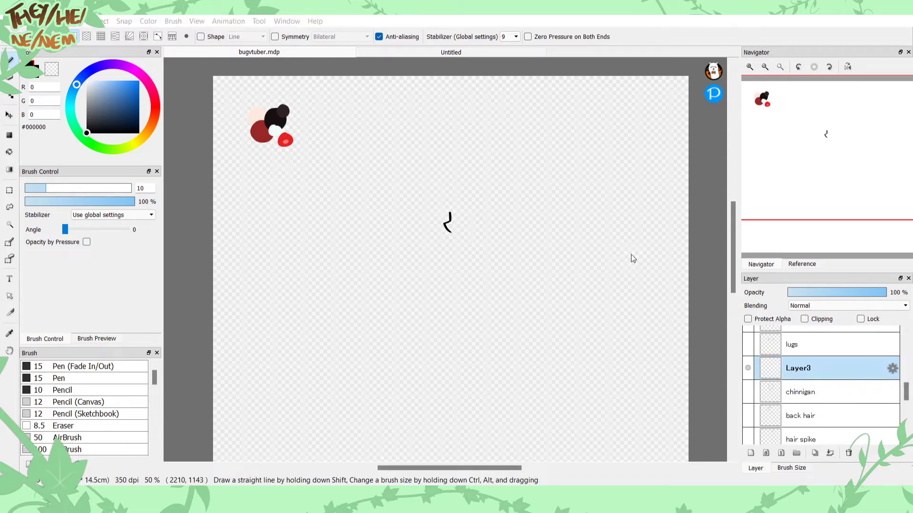
key(Return)
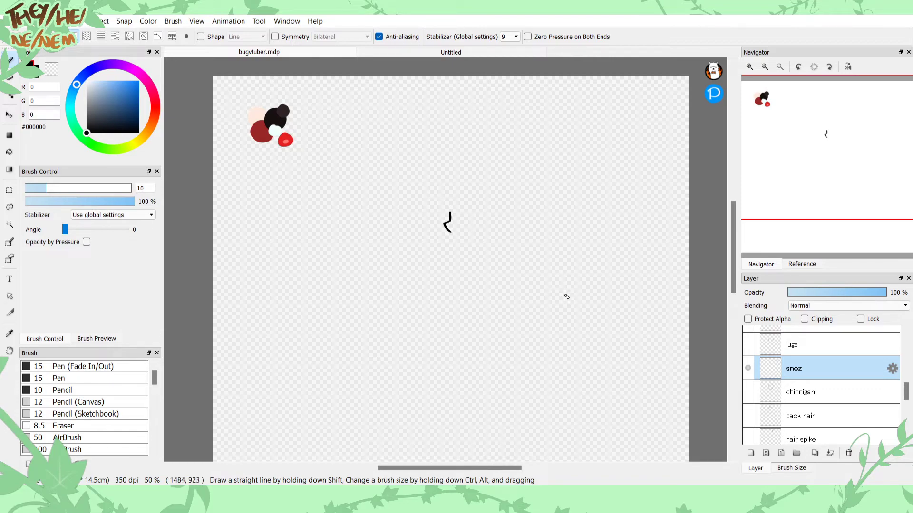
click(748, 368)
Step: Show the l wing line art and fill the wing on the lower l wing layer with #2F2222 sampled from the palette
scroll(905, 392, down, 10)
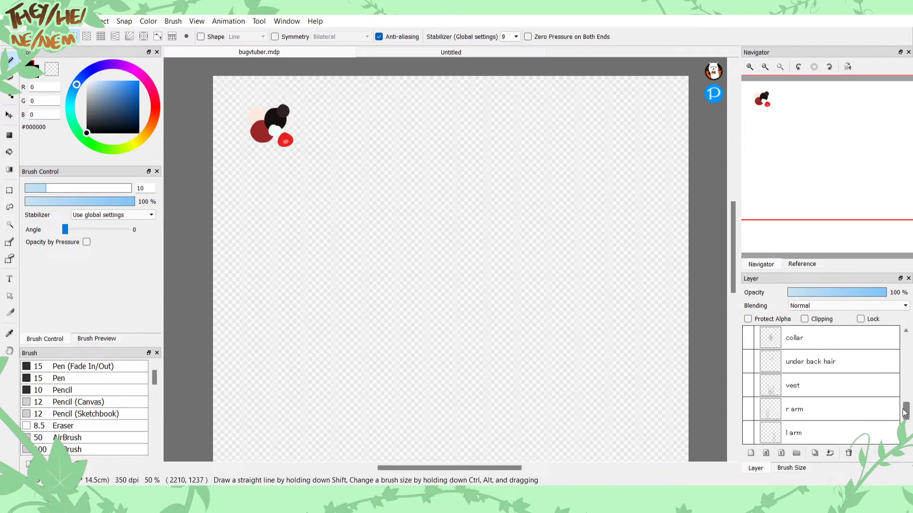
click(748, 385)
alt+click(285, 115)
key(g)
click(793, 408)
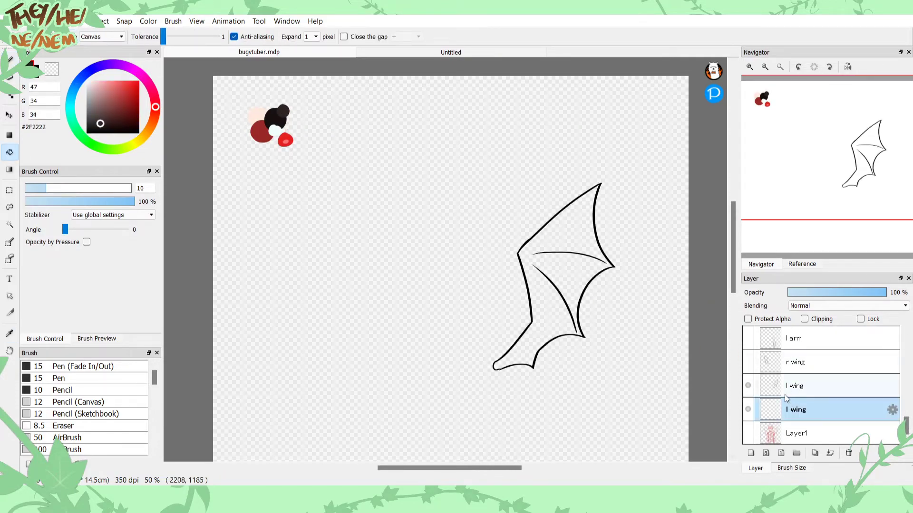
click(581, 272)
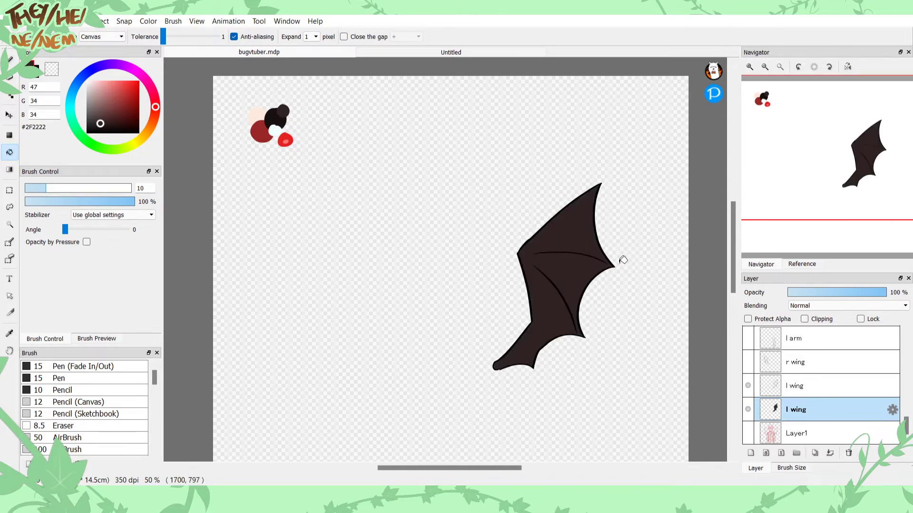
Step: Check the wing colour against the wings in the character reference image
click(802, 265)
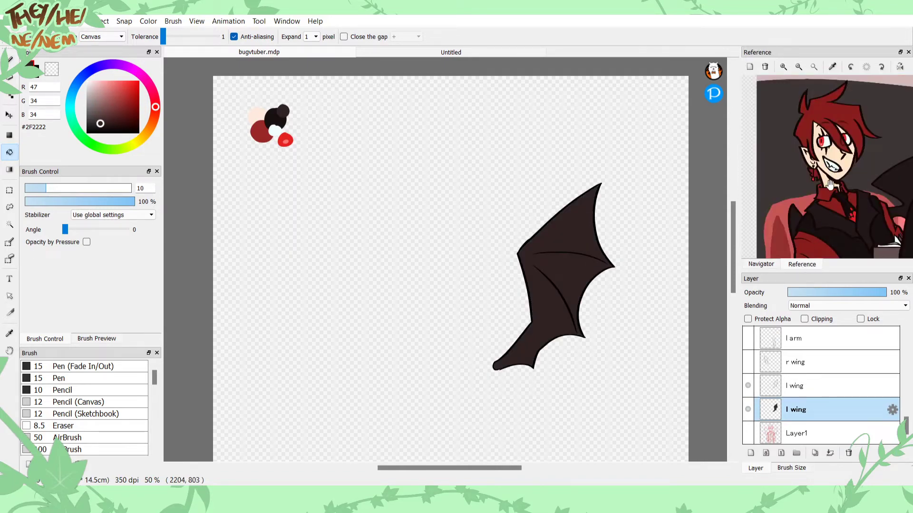
drag(832, 174, 800, 191)
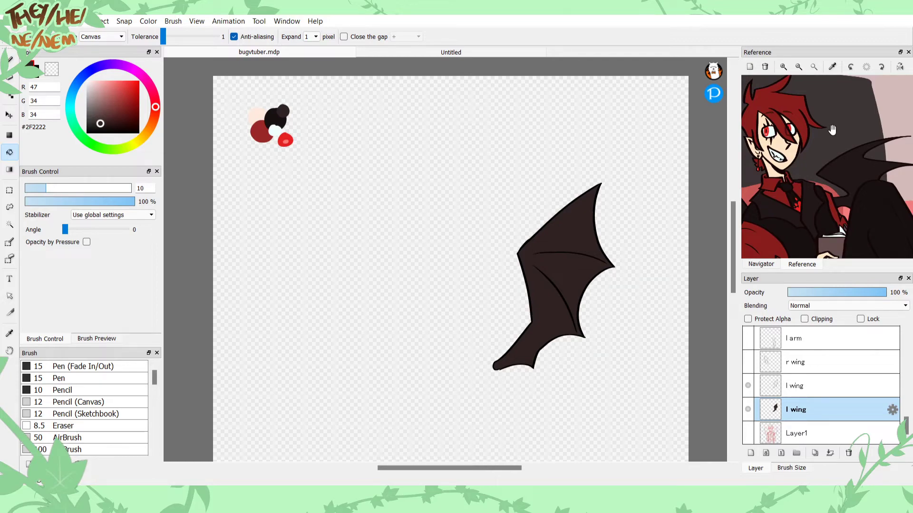
key(b)
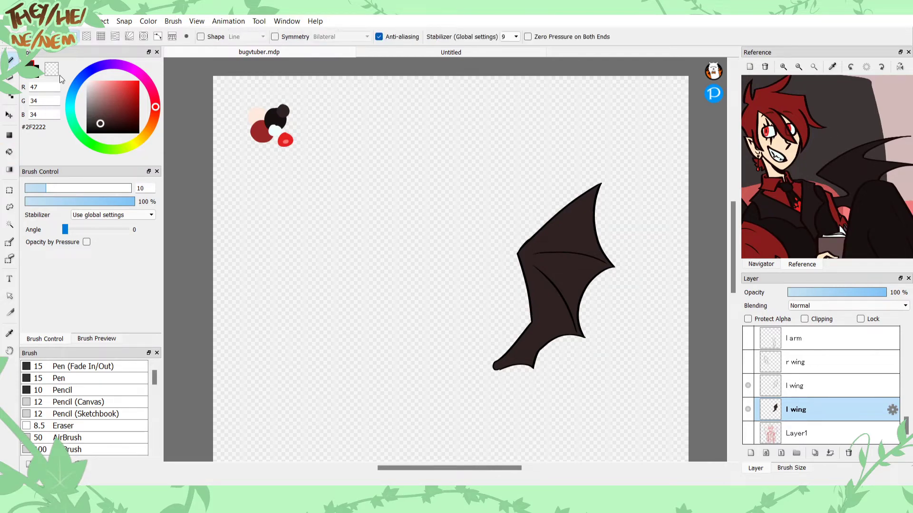
Step: Examine the l wing fill at 200% along its lower points, outer edge and upper tip for gaps
click(761, 264)
scroll(832, 158, up, 4)
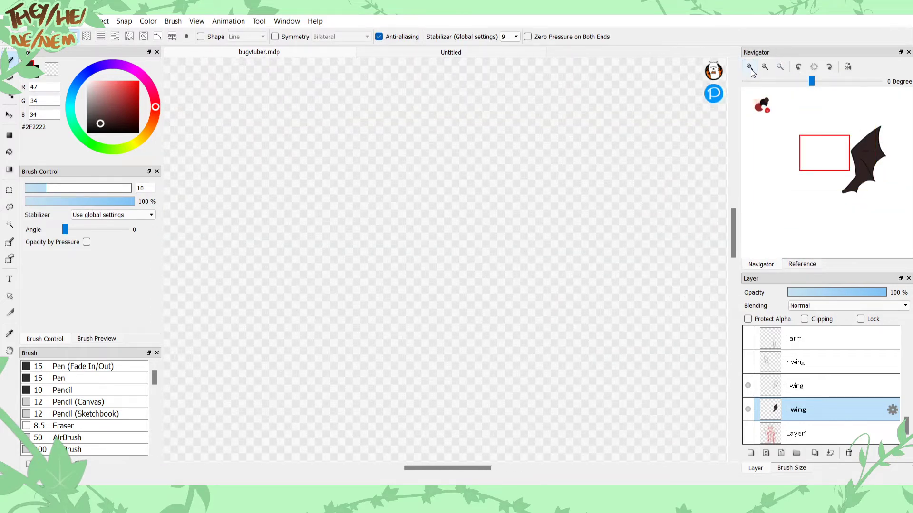
drag(831, 158, 865, 183)
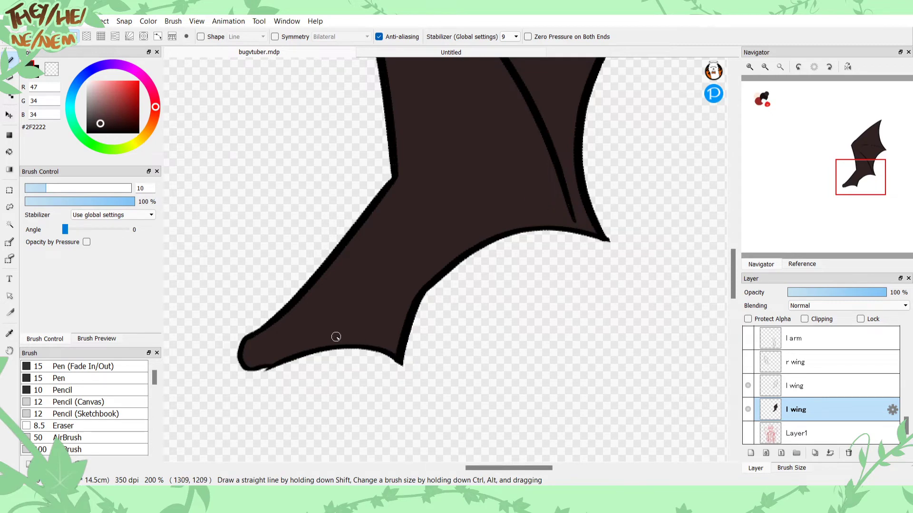
click(855, 154)
drag(855, 153, 871, 143)
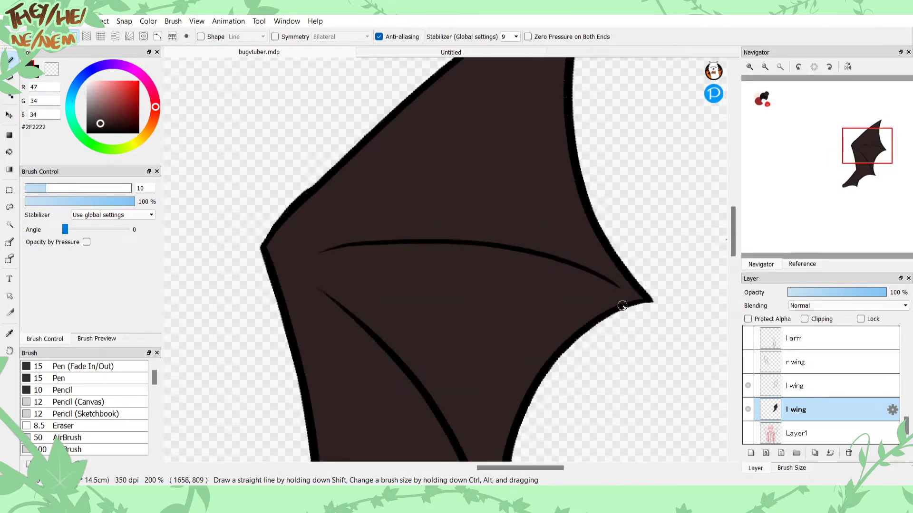
scroll(628, 305, up, 5)
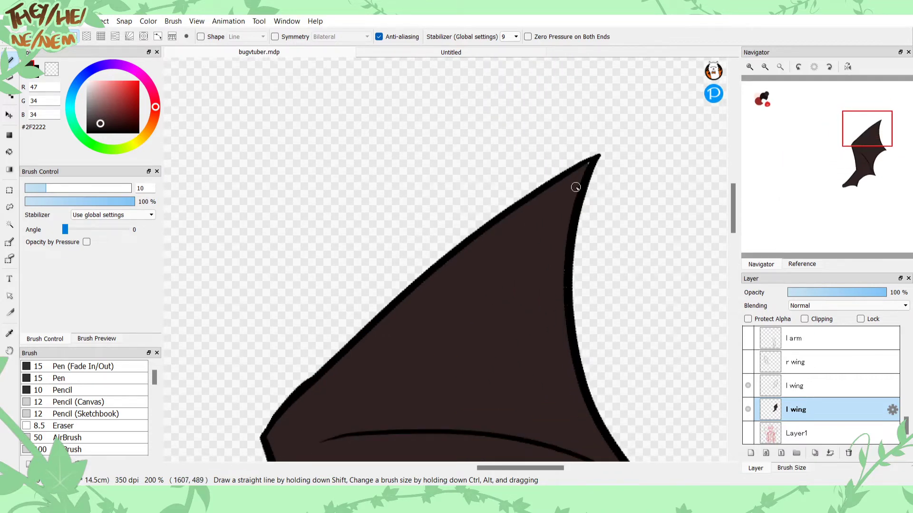
click(780, 67)
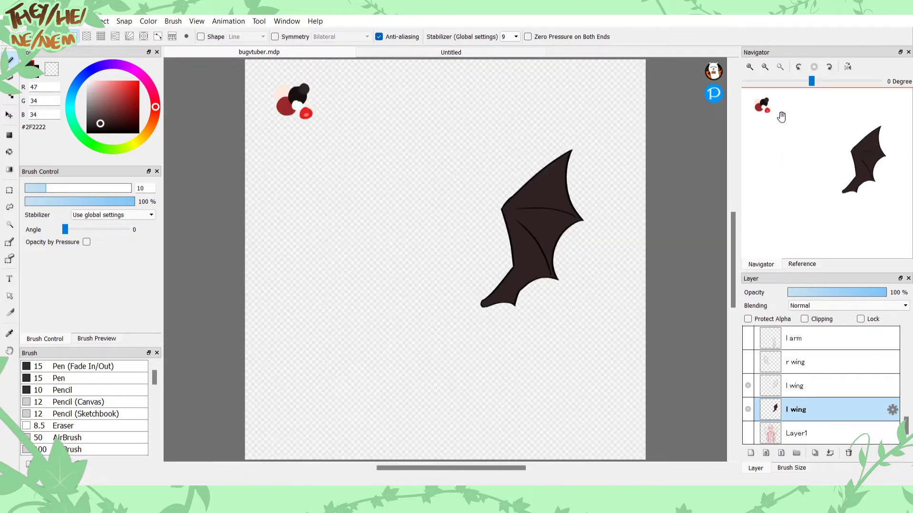
Step: Show the r wing layer, duplicate it and fill the wing on the lower copy with #2F2222
click(775, 390)
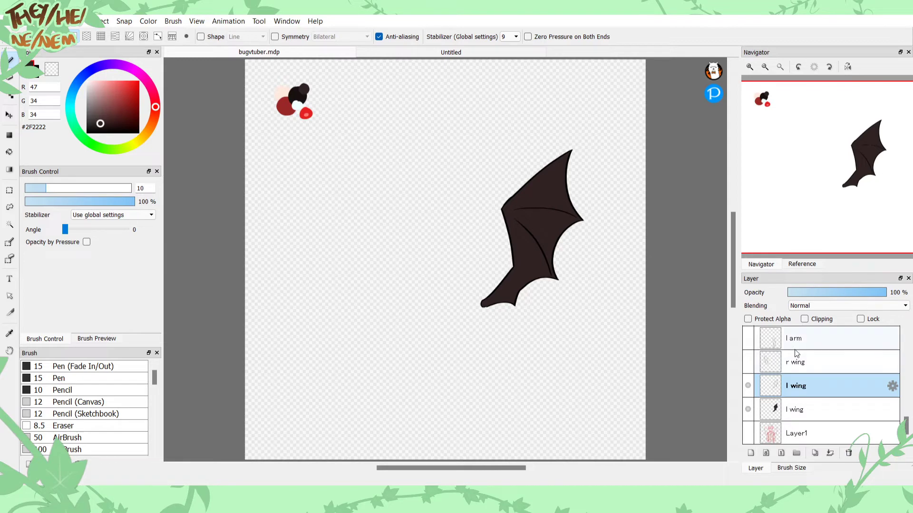
click(748, 362)
click(780, 366)
click(815, 453)
click(846, 386)
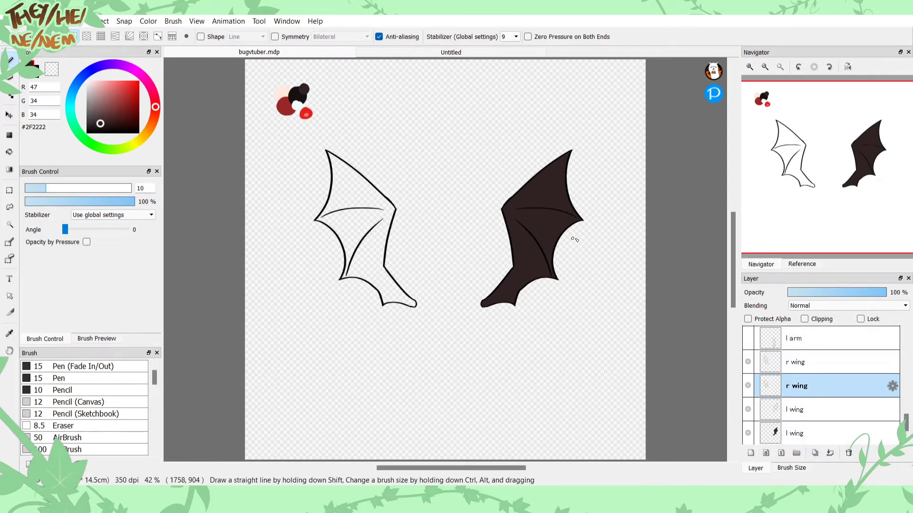
key(g)
click(377, 252)
key(b)
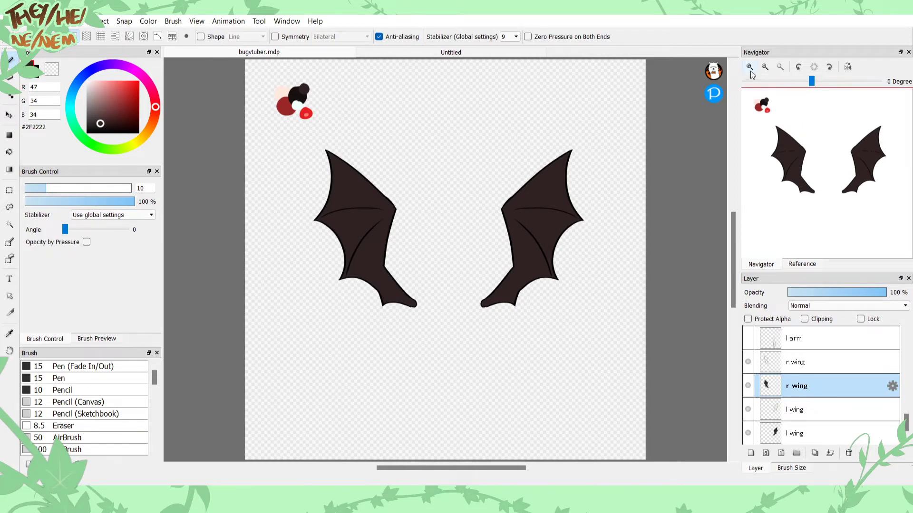
Step: Examine the r wing fill at 200% around its lower and outer points for gaps or spill
click(750, 70)
click(750, 69)
click(750, 70)
click(750, 70)
drag(802, 184, 783, 182)
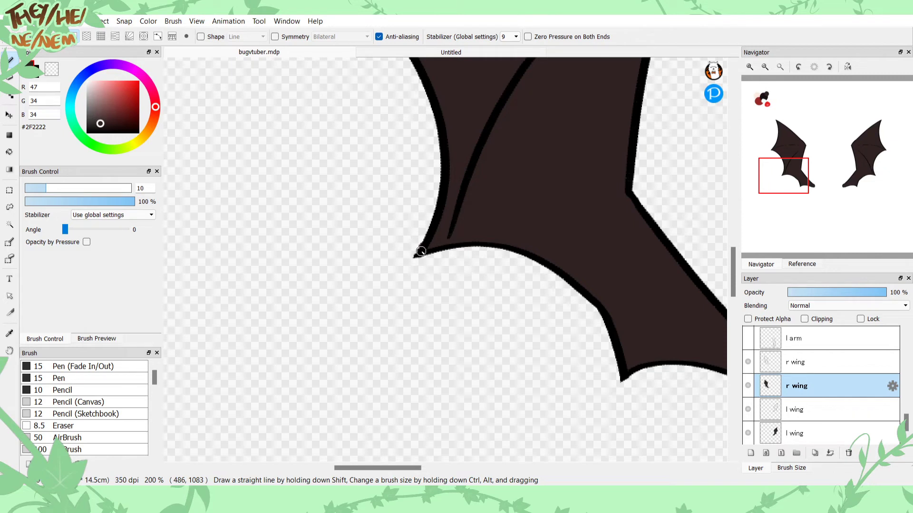
key(x)
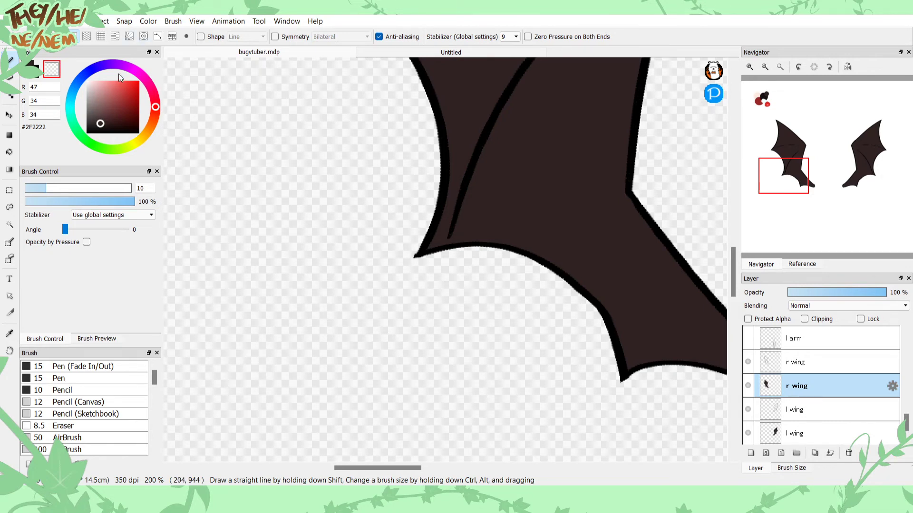
drag(784, 176, 769, 158)
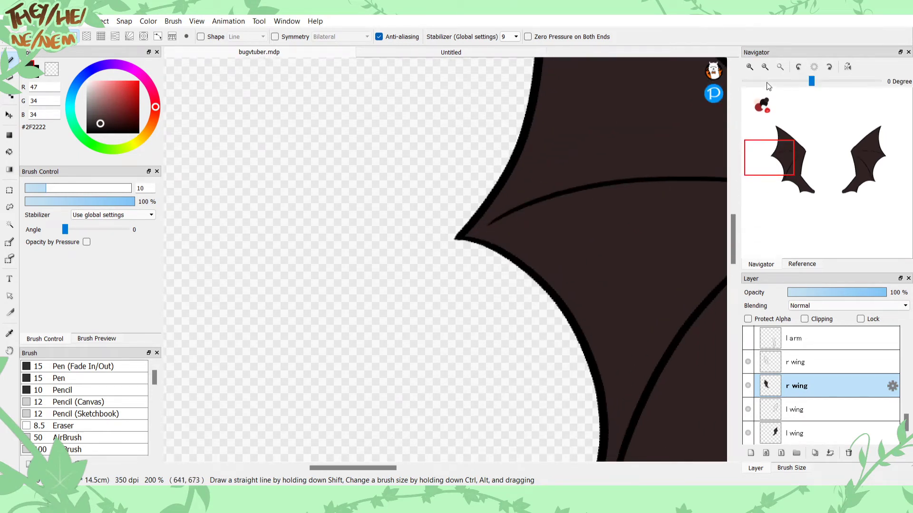
click(765, 67)
click(765, 68)
click(764, 67)
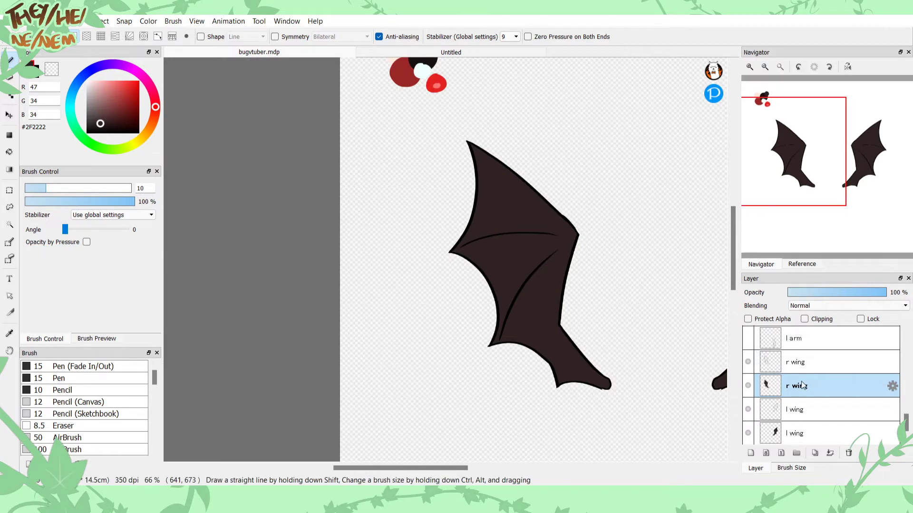
Step: Merge the r wing and l wing line art layers down into their matching colour layers
click(802, 406)
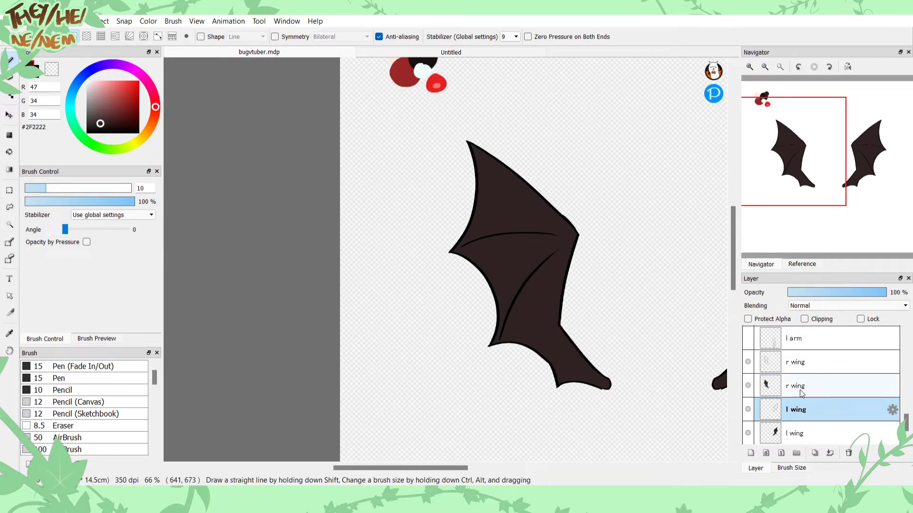
click(796, 364)
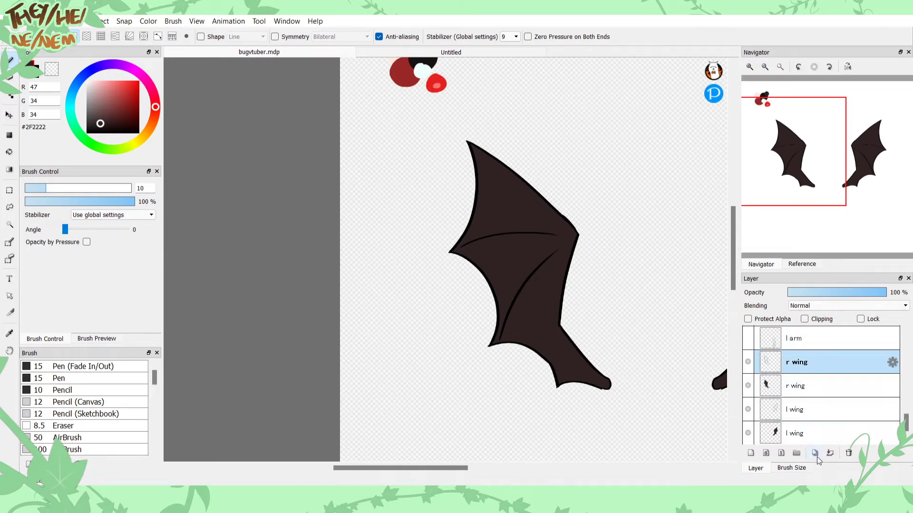
click(830, 453)
click(830, 453)
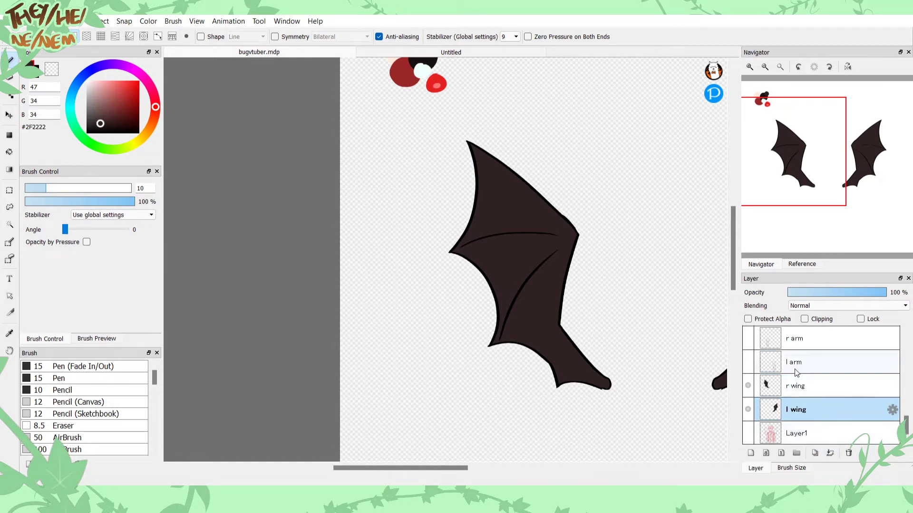
Step: Select and show the l arm line art layer and hide both wing layers
click(780, 364)
click(748, 362)
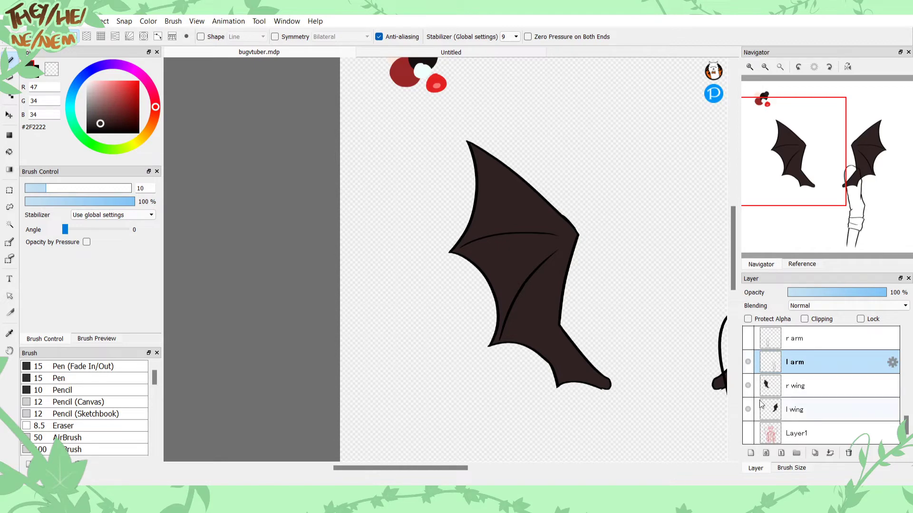
click(748, 385)
click(748, 409)
click(808, 222)
drag(807, 222, 822, 217)
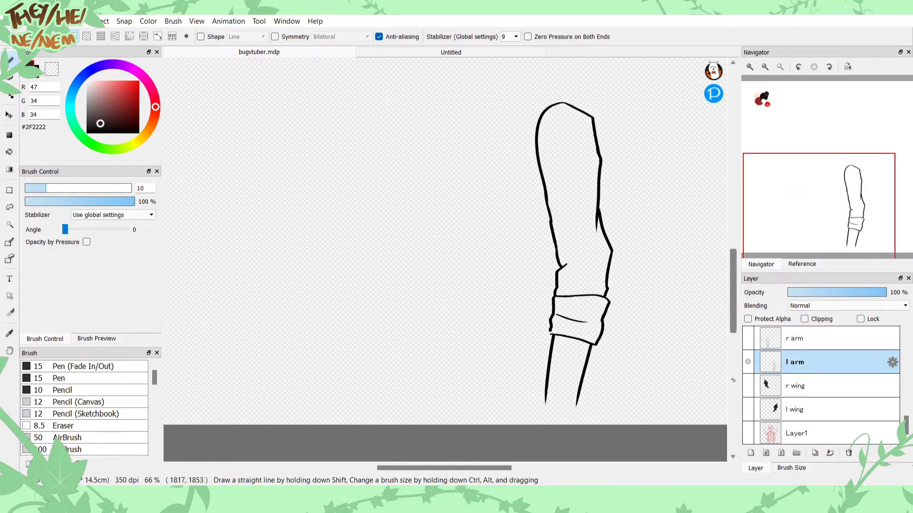
Step: Duplicate the l arm layer and clear the lower copy to serve as its colour layer
click(815, 453)
click(788, 381)
key(Delete)
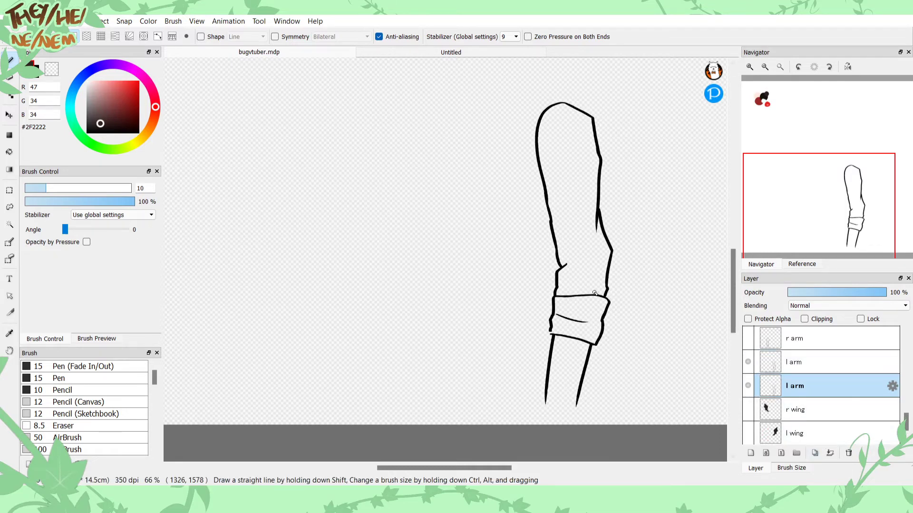
Step: Close the gap in the left arm's cuff outline with a small brush stroke in the palette's dark red #992727
drag(791, 207, 767, 148)
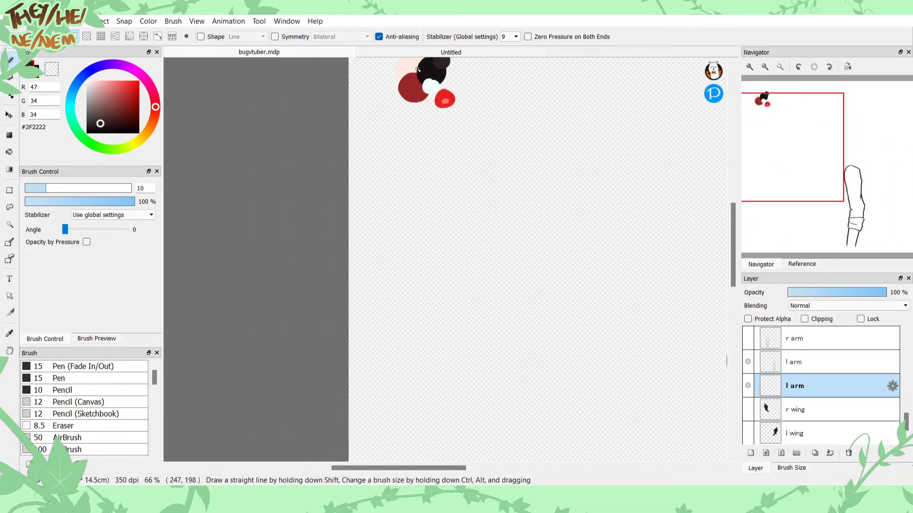
key(i)
click(414, 86)
key(g)
drag(823, 193, 842, 238)
click(749, 67)
click(750, 67)
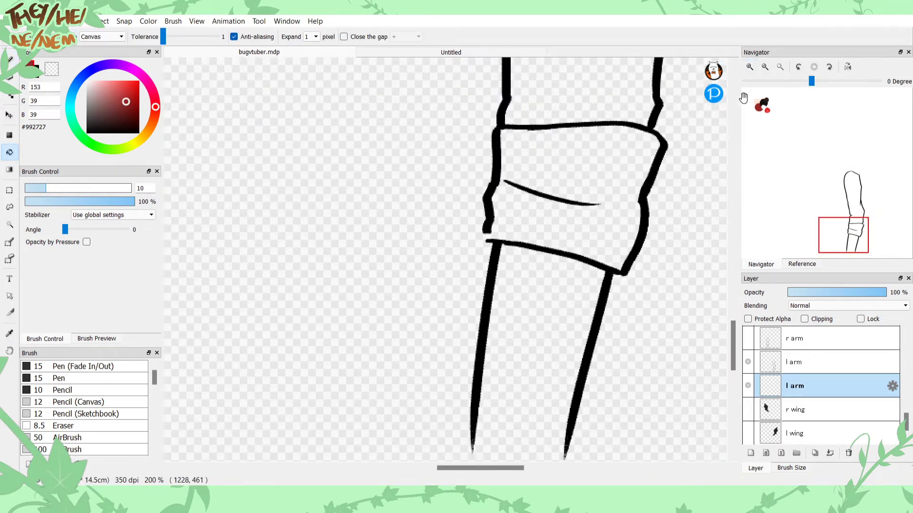
key(b)
drag(488, 240, 487, 219)
Step: Fill the left arm's rolled cuff and sleeve with dark red #992727
key(g)
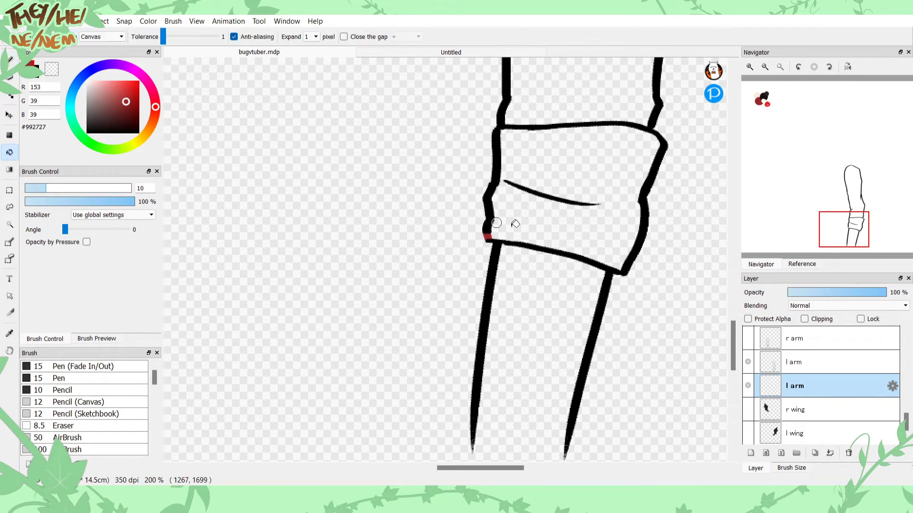
click(514, 224)
click(554, 95)
Step: Brush a rounded closing edge in the palette's skin colour #FFE9DE between the open line ends of the left forearm
drag(840, 192, 831, 187)
click(766, 68)
click(765, 68)
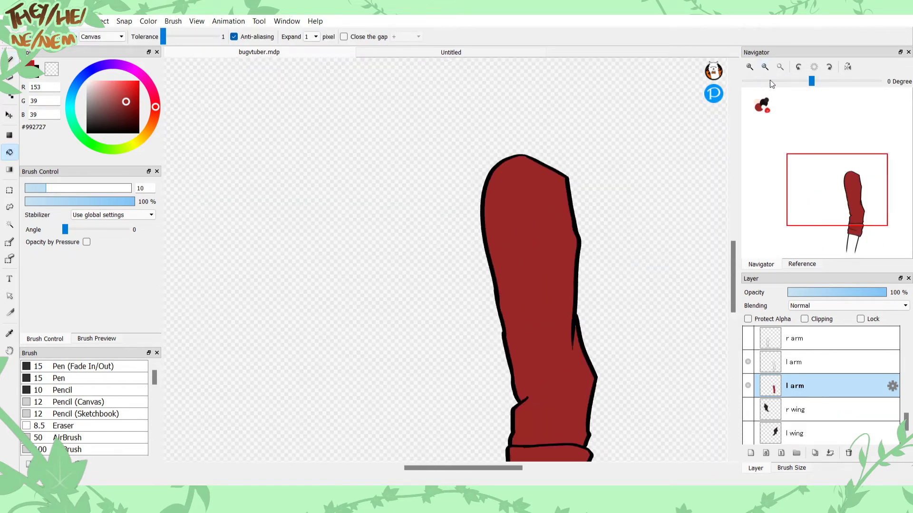
click(762, 113)
key(i)
click(423, 201)
key(b)
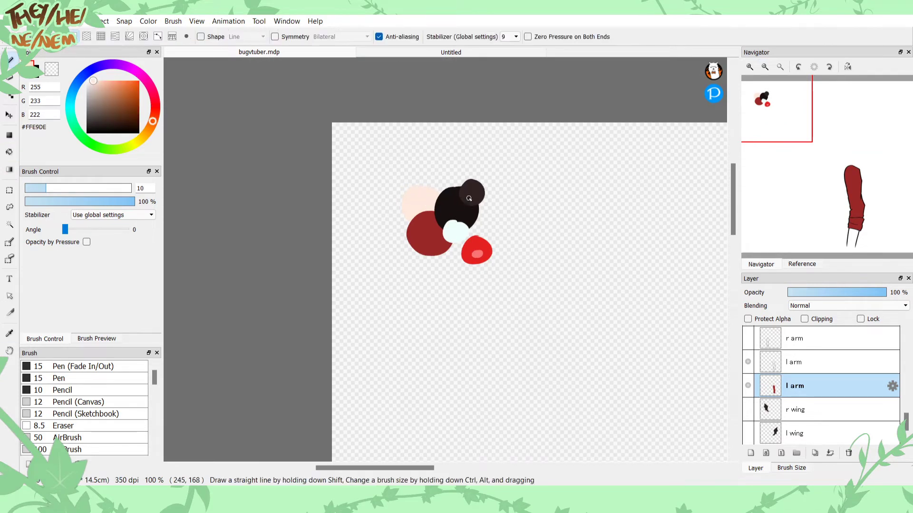
drag(836, 232, 839, 245)
scroll(838, 240, up, 4)
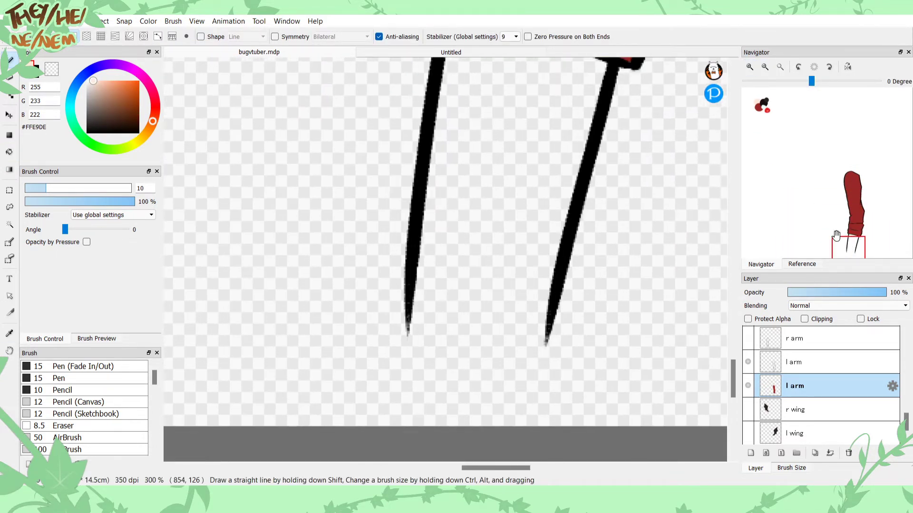
drag(545, 318, 520, 365)
mouse_move(411, 315)
mouse_down()
mouse_move(415, 342)
mouse_move(435, 367)
mouse_up()
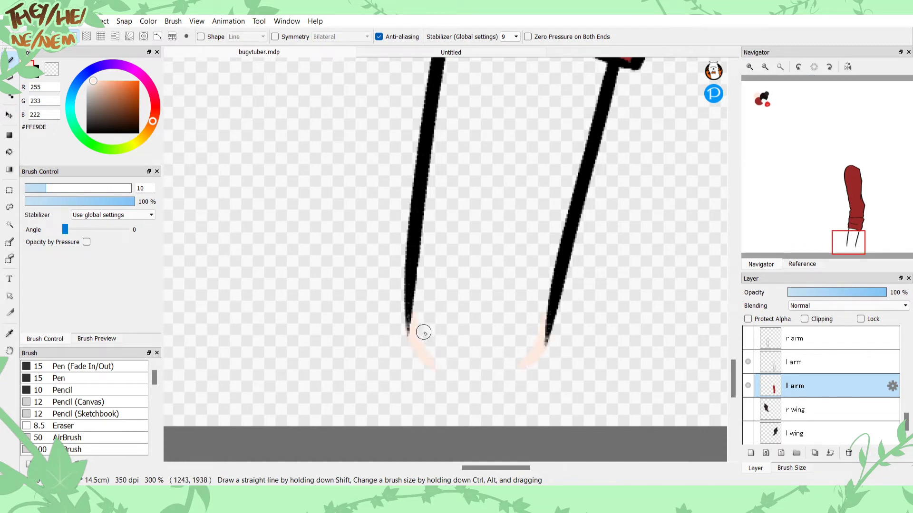
key(ctrl+z)
mouse_move(522, 360)
mouse_down()
mouse_move(493, 370)
mouse_move(439, 356)
mouse_up()
mouse_move(497, 365)
mouse_down()
mouse_move(478, 372)
mouse_move(425, 347)
mouse_up()
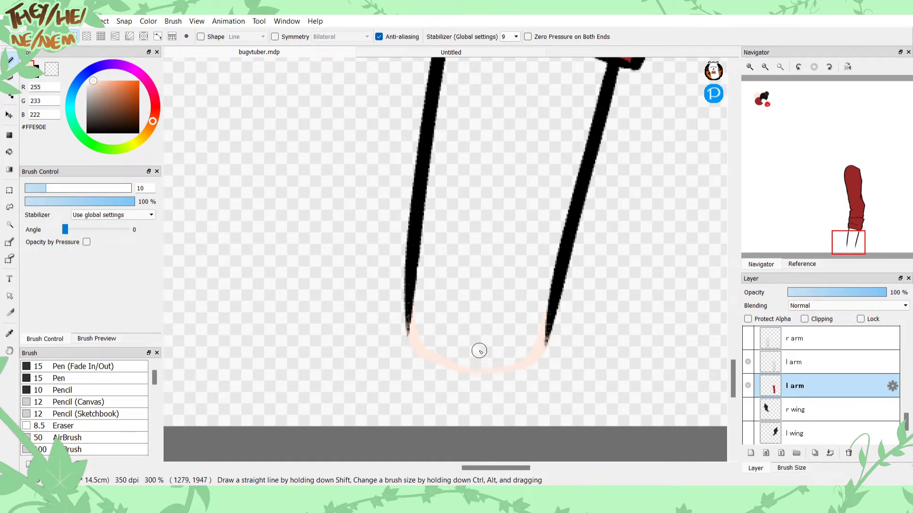
Step: Fill the left forearm with skin colour #FFE9DE down to the rounded edge
key(g)
click(458, 284)
key(b)
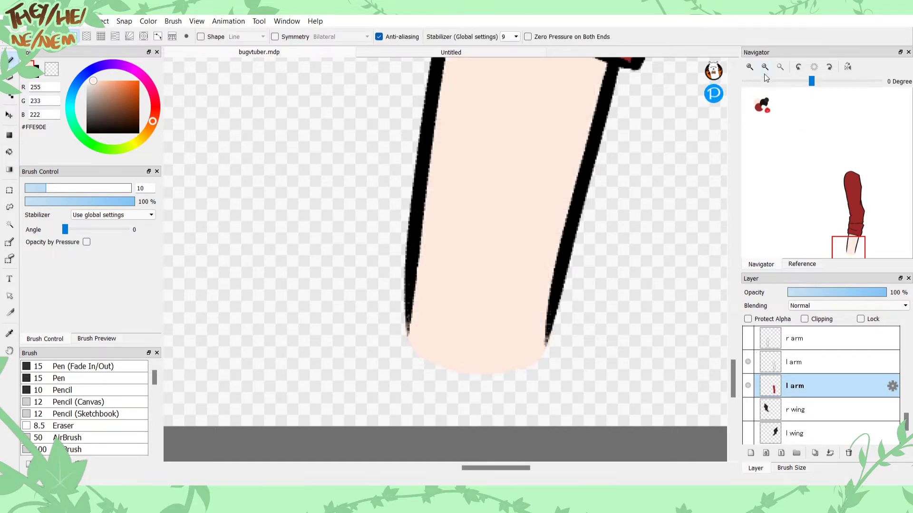
click(766, 68)
click(765, 67)
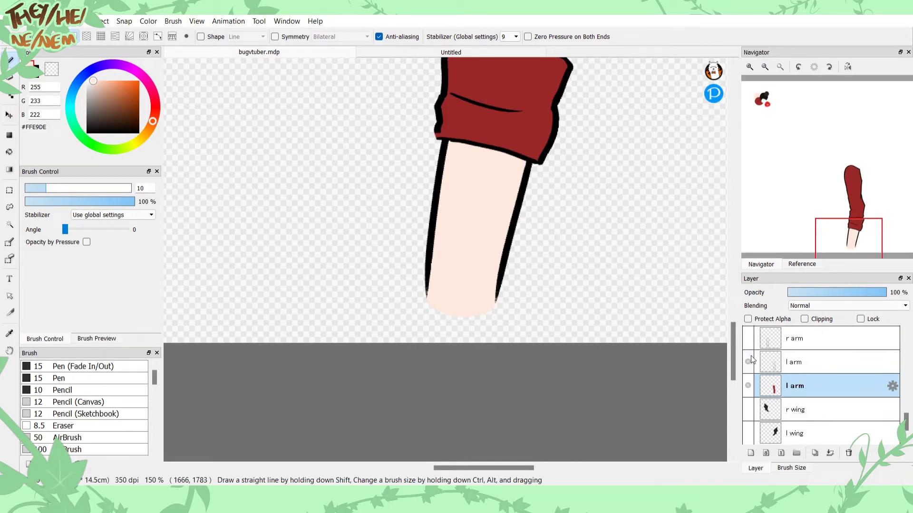
Step: Show the r arm line art and merge the l arm line art down into its colour layer
click(746, 338)
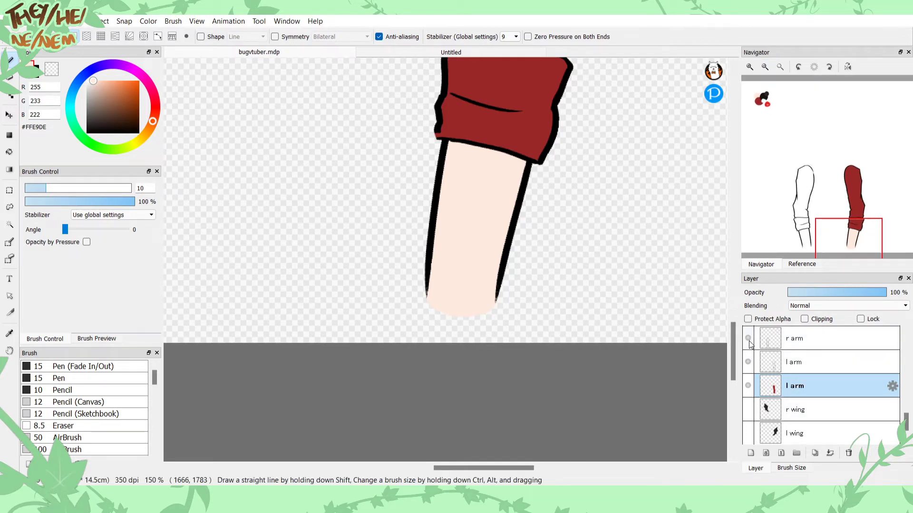
click(775, 362)
click(829, 454)
Step: Duplicate the r arm layer and clear the lower copy to serve as its colour layer
click(793, 340)
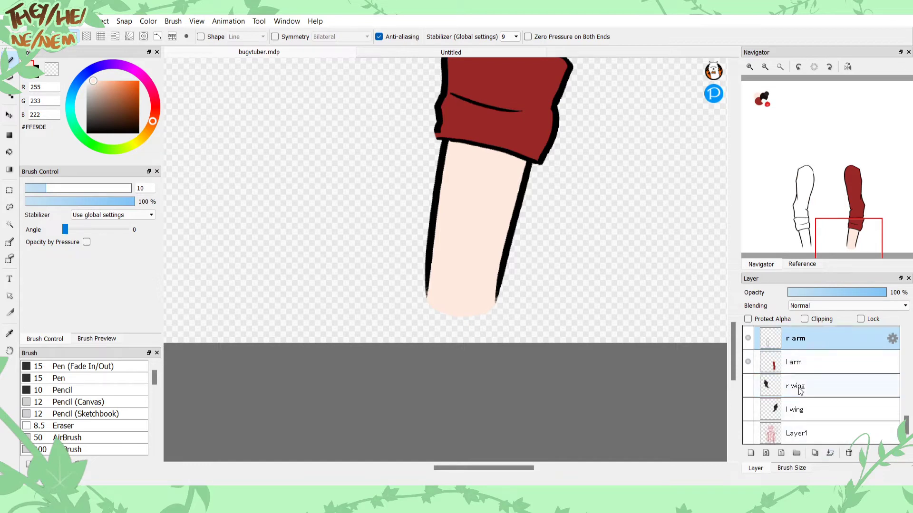
click(815, 454)
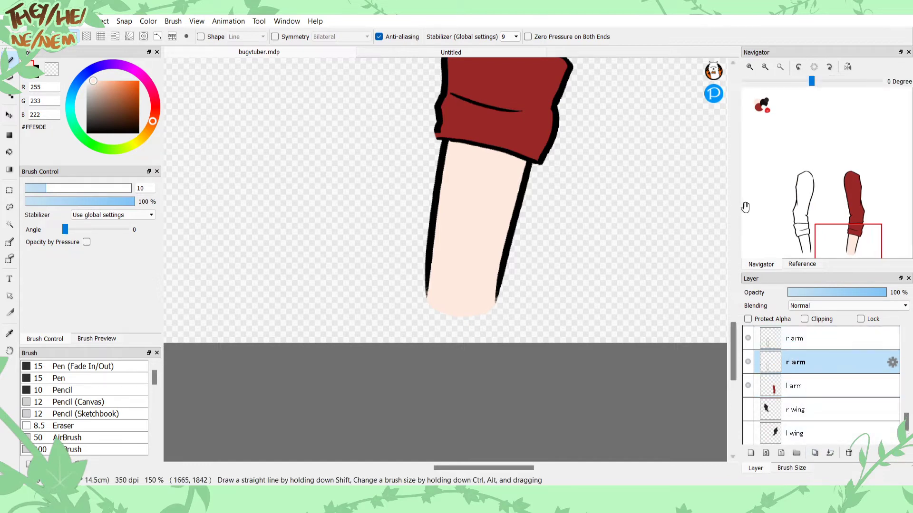
click(748, 68)
drag(790, 184, 793, 185)
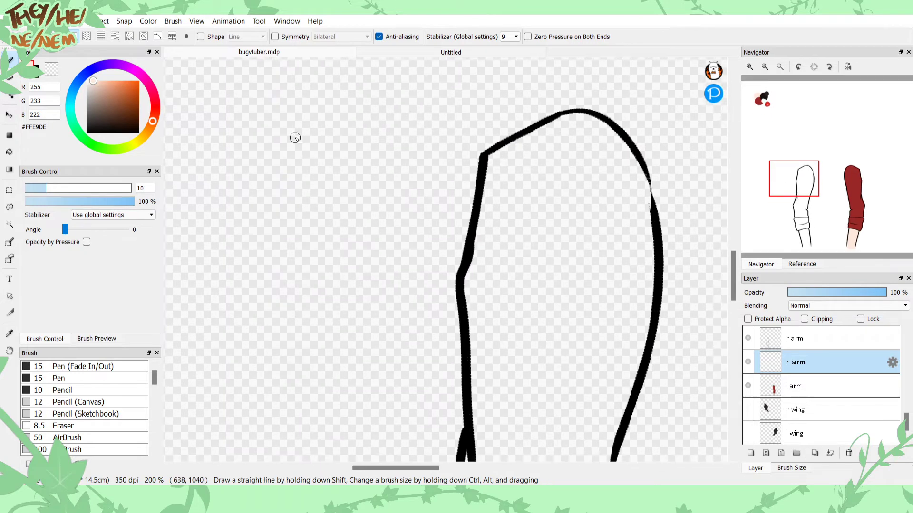
Step: Sample the left sleeve's dark red #992727 and brush over the thin gap in the right arm's upper outline
click(34, 77)
drag(859, 195, 850, 185)
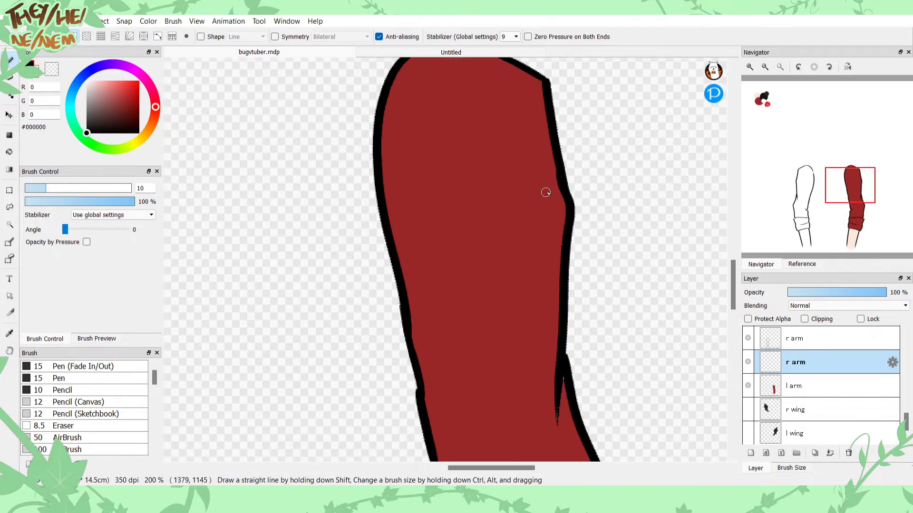
key(i)
click(504, 214)
key(p)
click(810, 174)
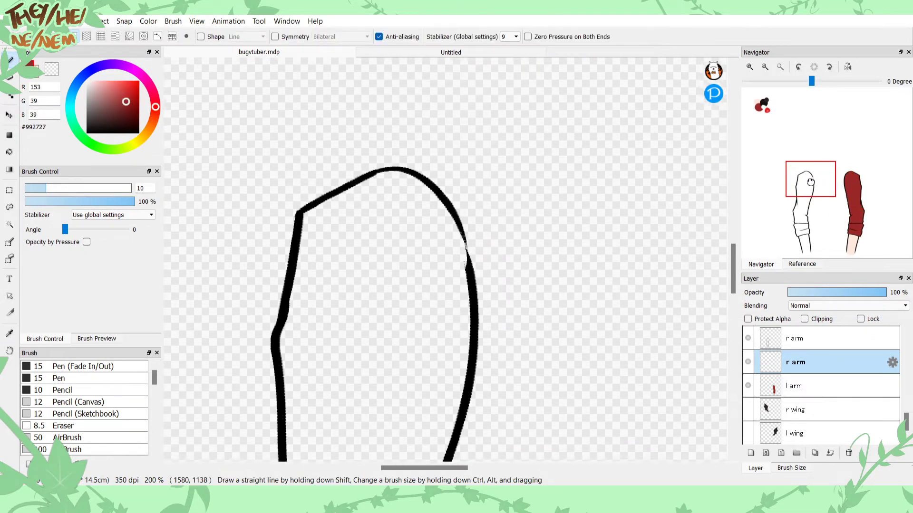
mouse_move(471, 257)
mouse_down()
mouse_move(443, 199)
mouse_move(467, 253)
mouse_move(457, 205)
mouse_move(467, 239)
mouse_move(456, 206)
mouse_up()
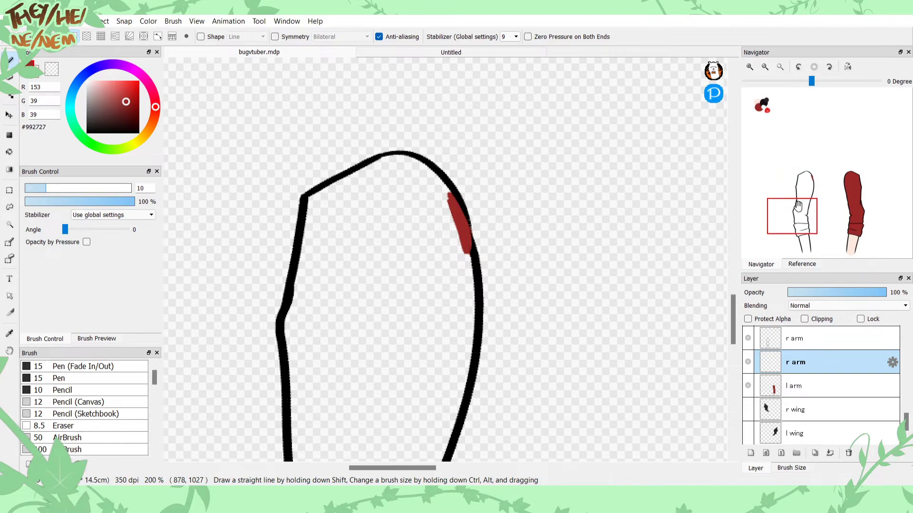
Step: Fill the right arm's sleeve and rolled cuff with dark red #992727
scroll(508, 197, down, 10)
key(g)
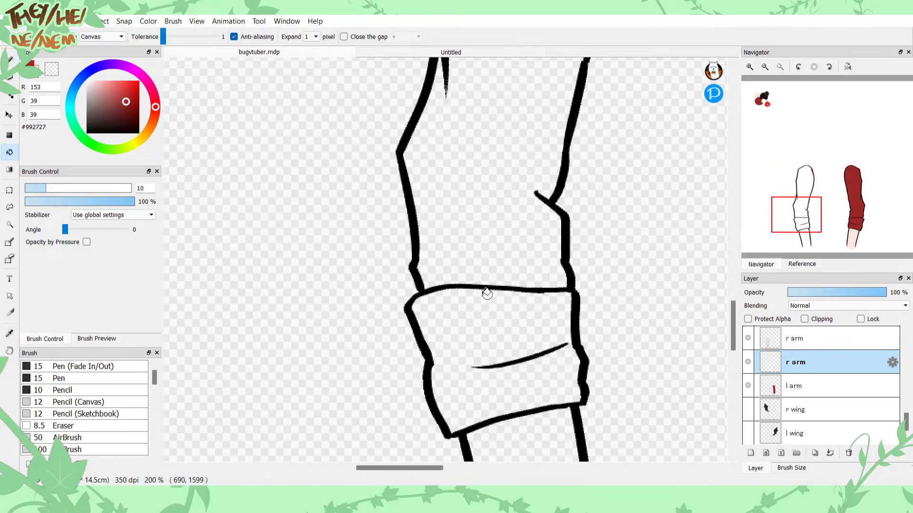
click(484, 294)
click(467, 247)
Step: Close the right forearm's open end with a rounded #FFE9DE stroke and fill the forearm with the same skin colour
key(b)
drag(785, 196, 800, 246)
key(x)
mouse_move(463, 277)
mouse_down()
mouse_move(521, 300)
mouse_move(550, 289)
mouse_move(487, 304)
mouse_move(513, 301)
mouse_move(498, 312)
mouse_move(539, 300)
mouse_move(495, 297)
mouse_up()
key(g)
click(516, 267)
key(b)
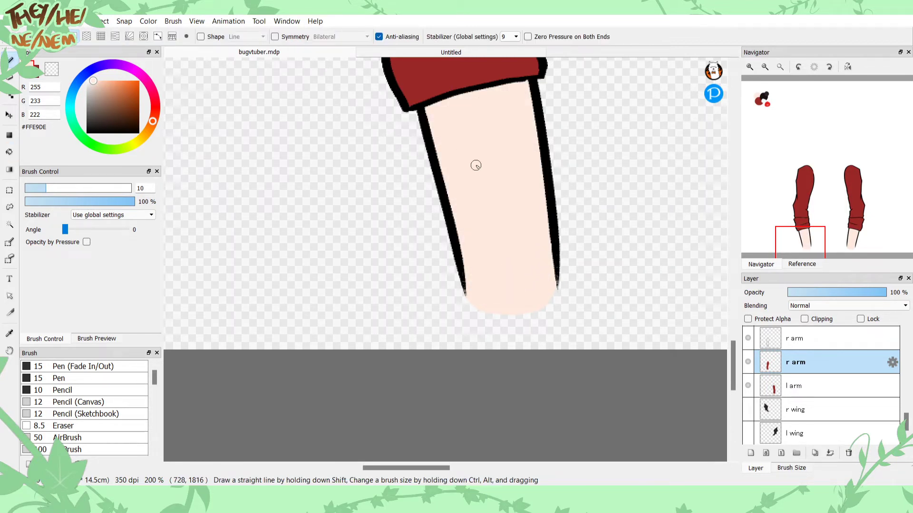
Step: Merge the r arm line art layer down into its colour layer
click(766, 68)
click(766, 67)
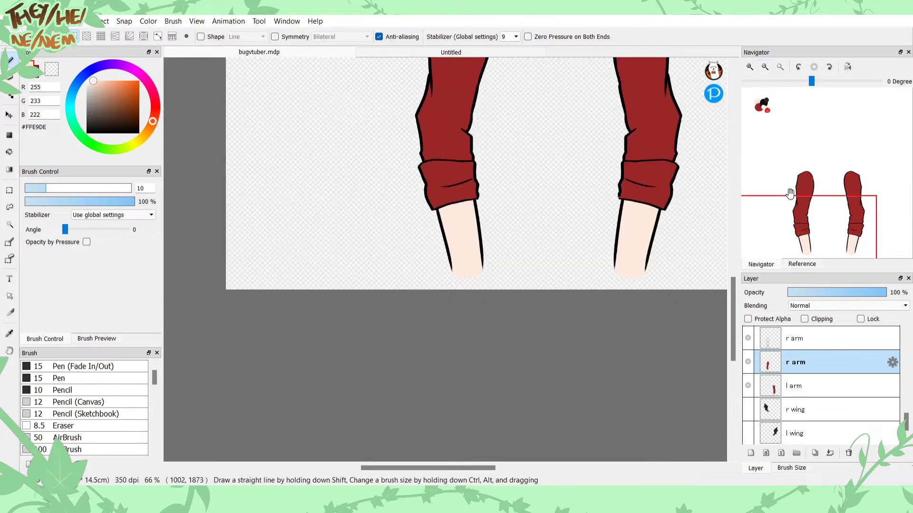
click(799, 339)
click(829, 454)
drag(795, 216, 803, 198)
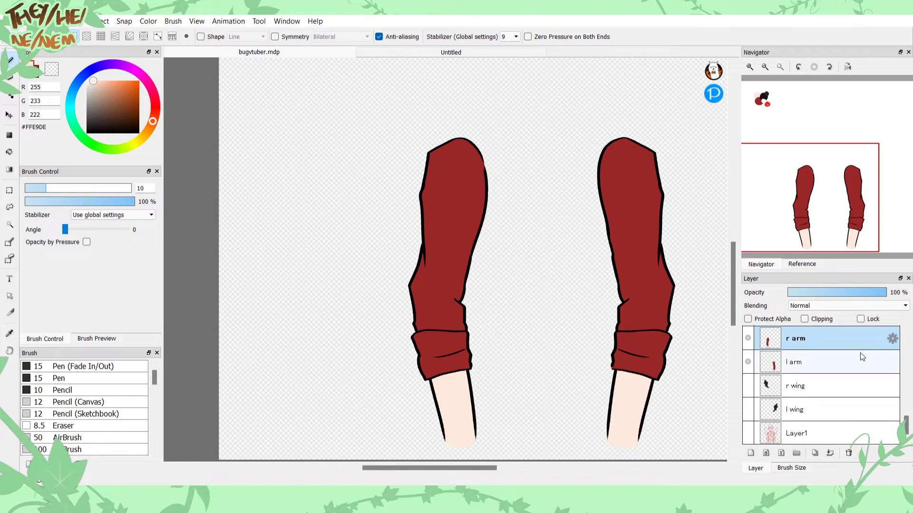
Step: Show the vest and collar line art layers, keeping the under back hair layer hidden
mouse_move(906, 427)
mouse_down()
mouse_move(906, 407)
mouse_move(905, 417)
mouse_up()
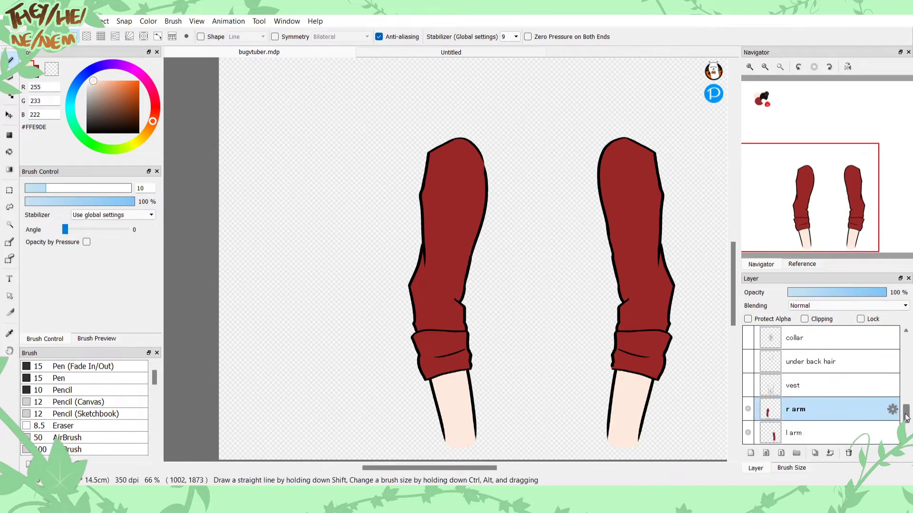
click(748, 389)
click(748, 364)
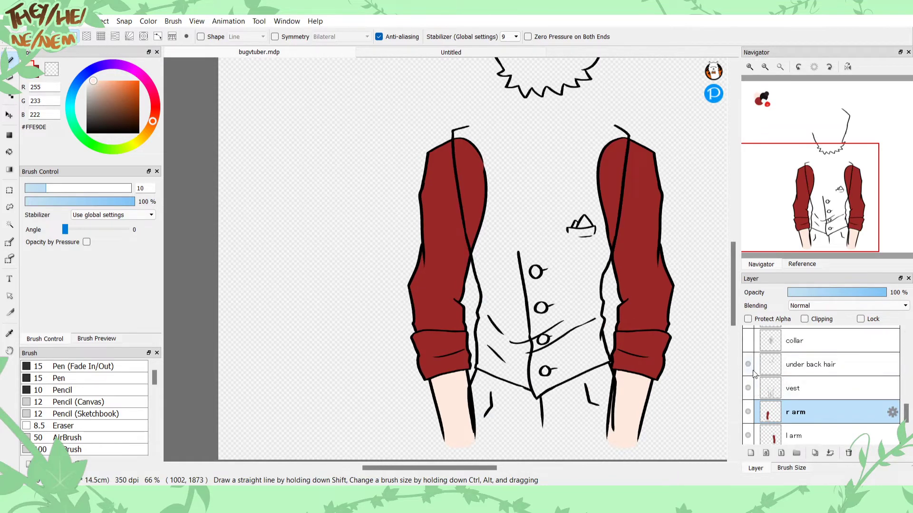
click(749, 344)
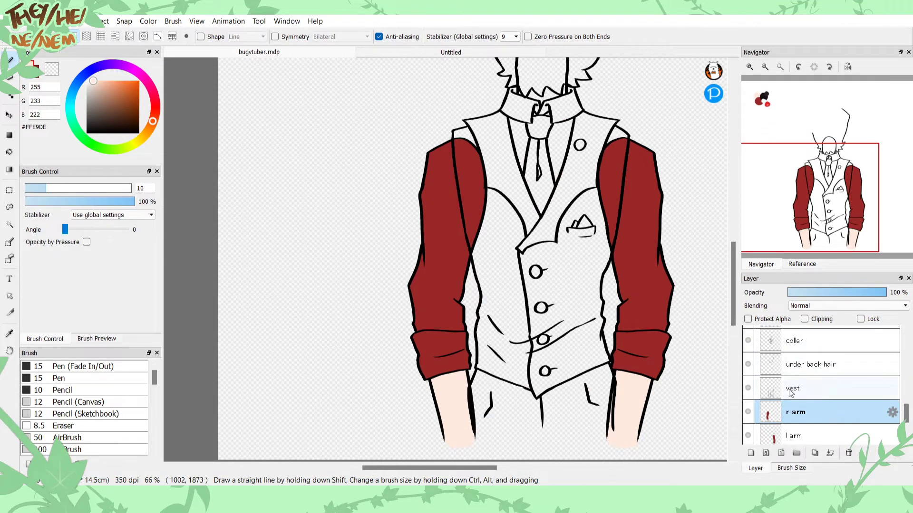
click(747, 364)
Step: Duplicate the vest layer and keep the lower copy selected for its colours
click(784, 388)
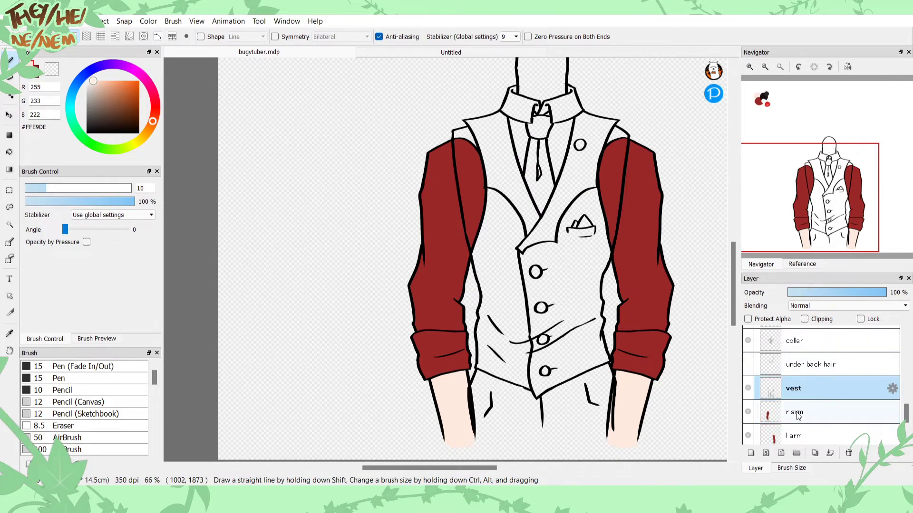
click(814, 454)
click(785, 422)
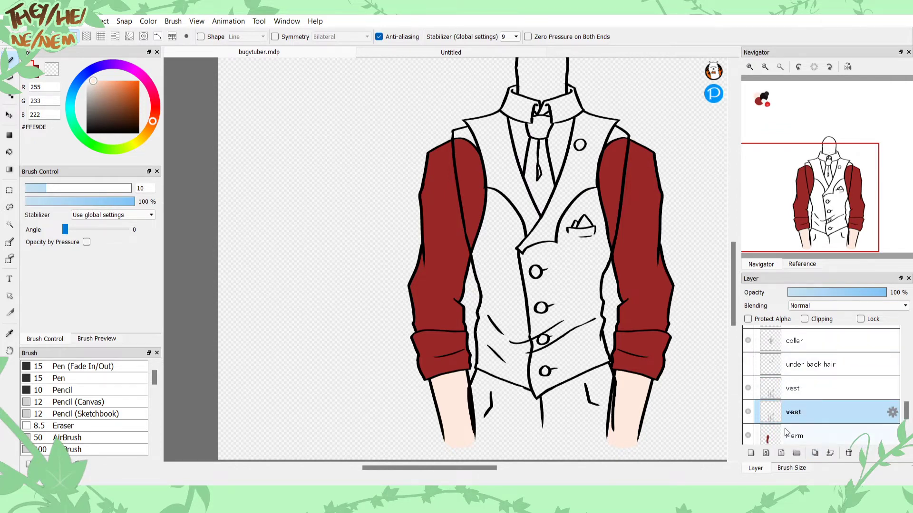
Step: Hide the r arm and l arm layers
click(749, 436)
scroll(894, 414, down, 3)
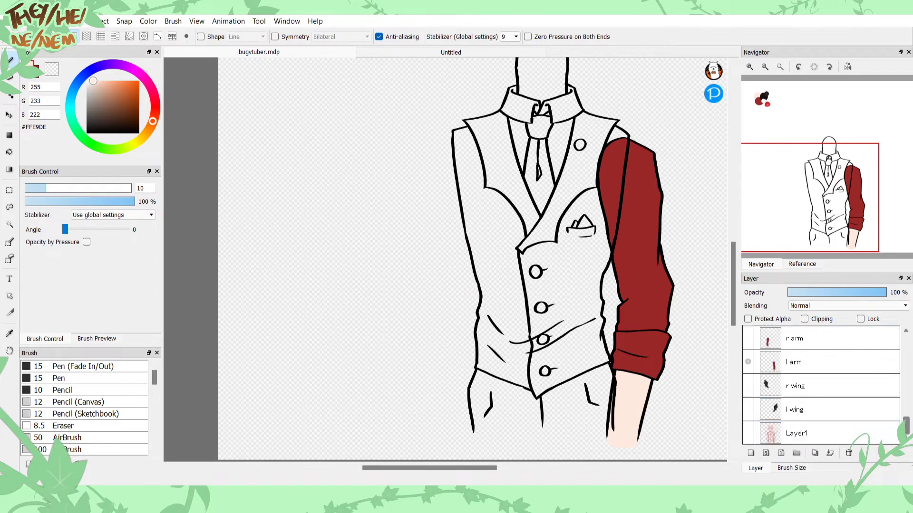
click(749, 363)
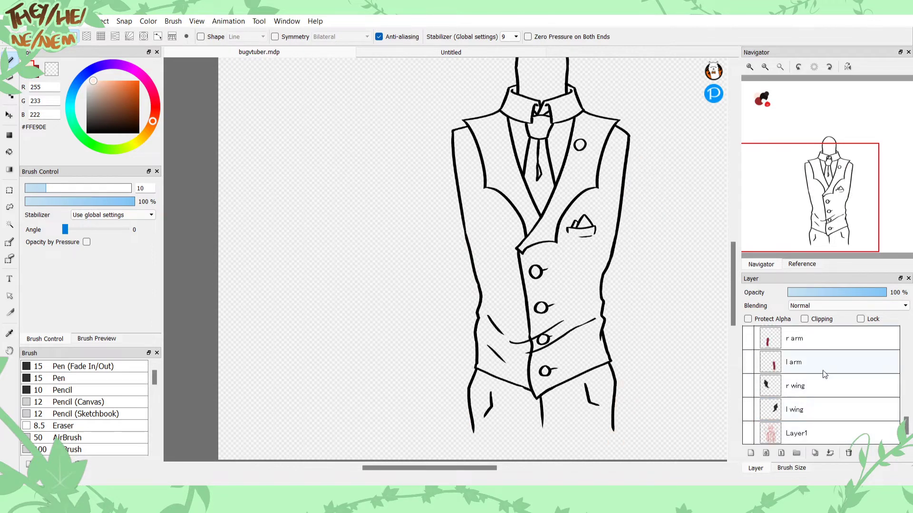
Step: Fill both front halves of the vest with the near-black #181010 sampled from the palette
click(802, 265)
click(774, 263)
drag(782, 196, 770, 124)
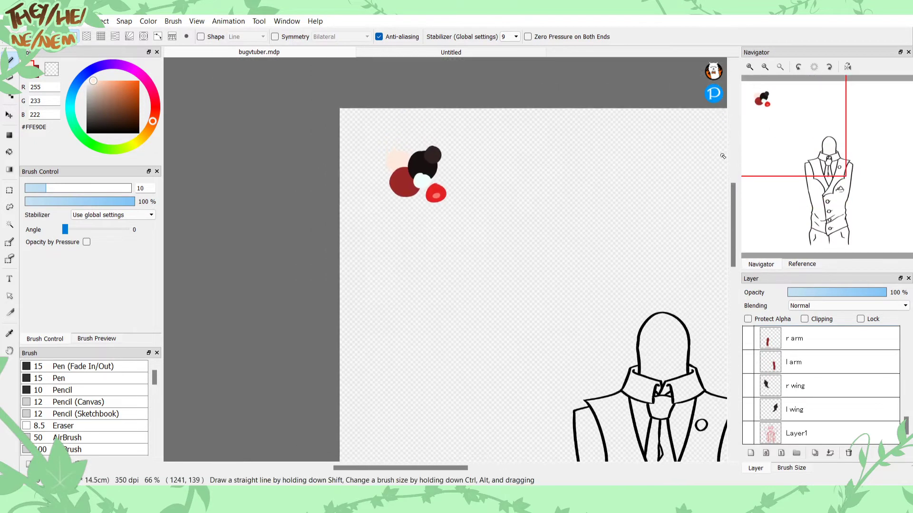
key(i)
click(419, 159)
key(g)
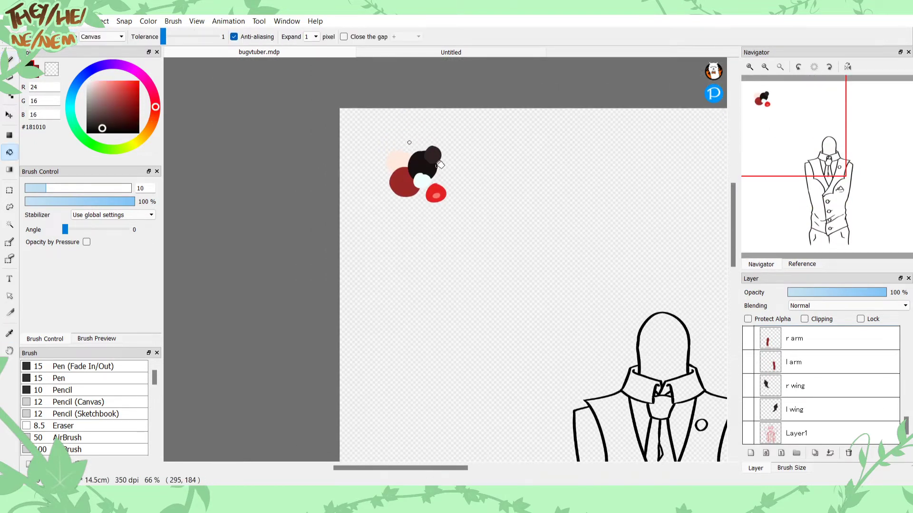
click(819, 214)
drag(819, 214, 818, 212)
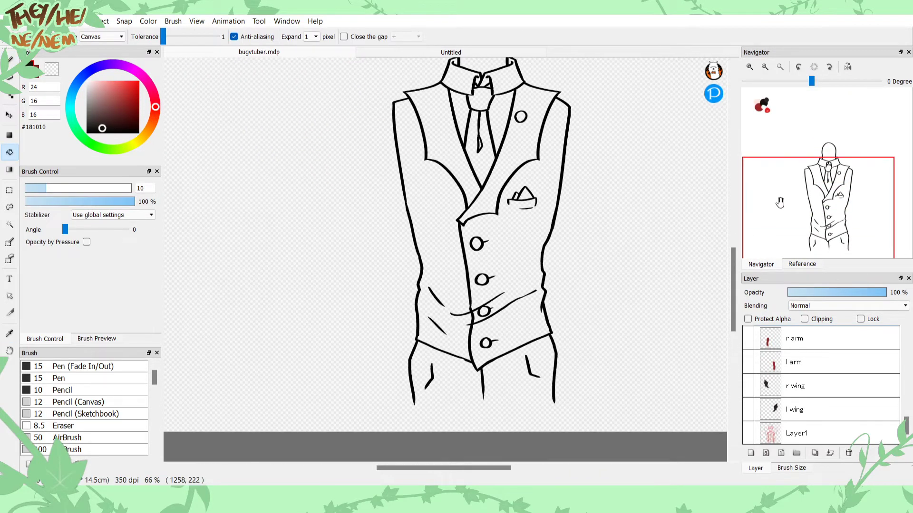
click(521, 274)
click(454, 280)
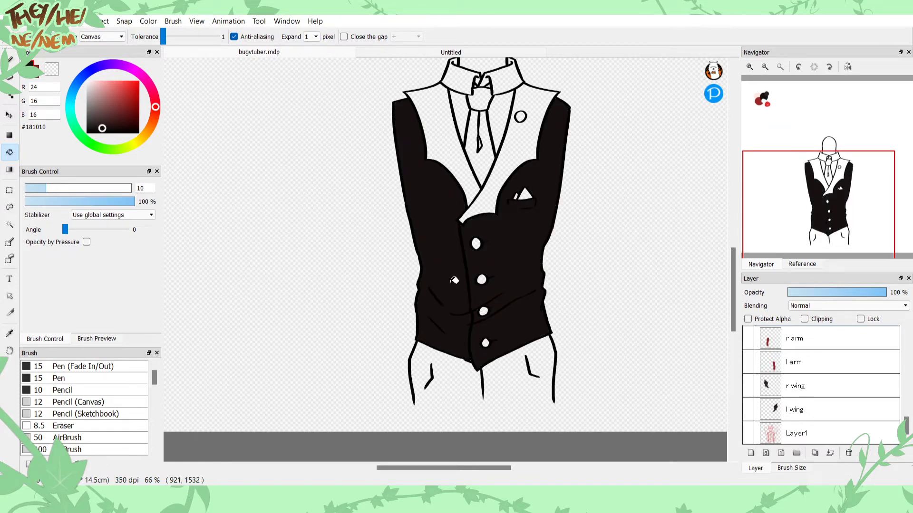
key(b)
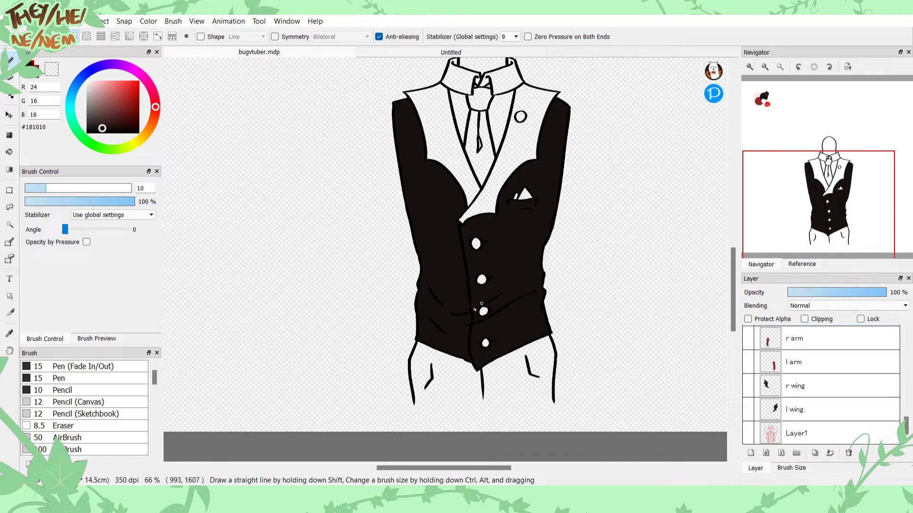
Step: Fill the shirt areas around the tie in the vest's V-neck with the dark red #992727 sampled from the palette
drag(824, 237, 795, 168)
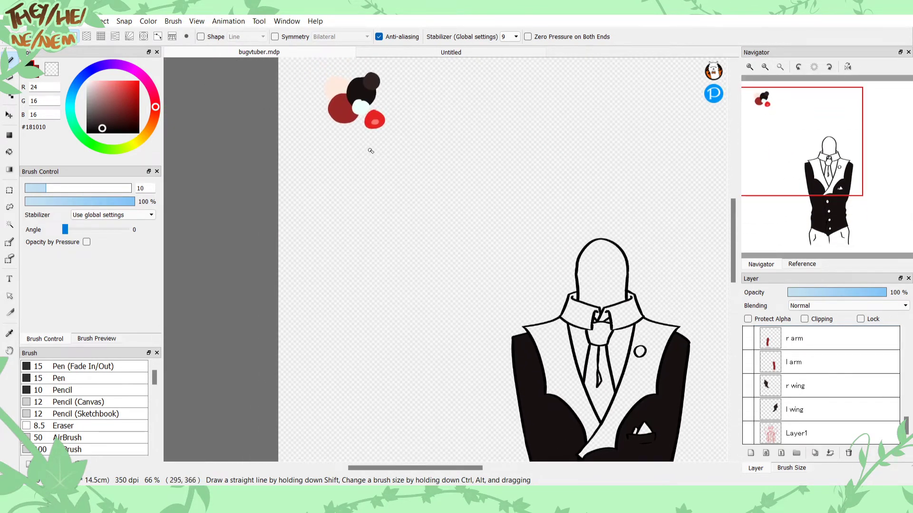
key(i)
click(346, 108)
key(g)
click(579, 349)
click(603, 360)
click(616, 351)
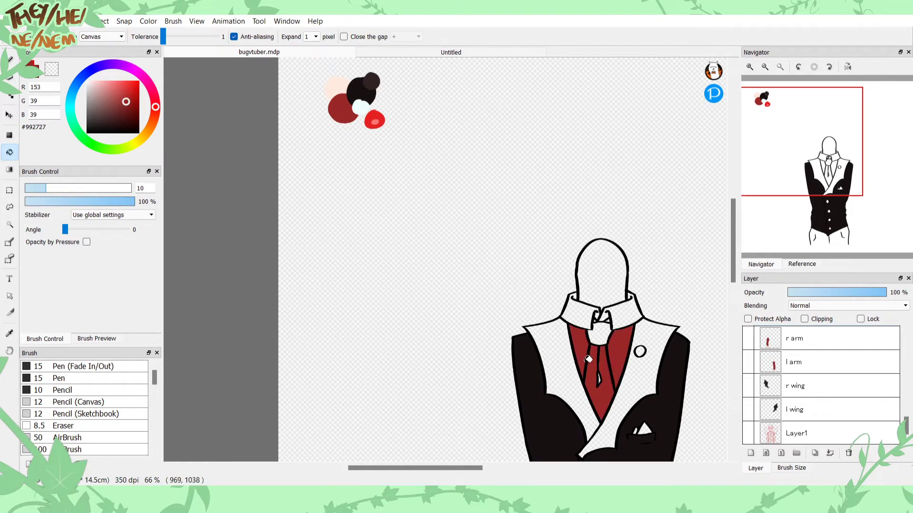
Step: Undo the last shirt fills and refill the shirt areas beside the tie plus both collar flaps with the dark red #992727
key(ctrl+z)
key(ctrl+z)
key(ctrl+z)
click(581, 351)
click(621, 354)
click(618, 309)
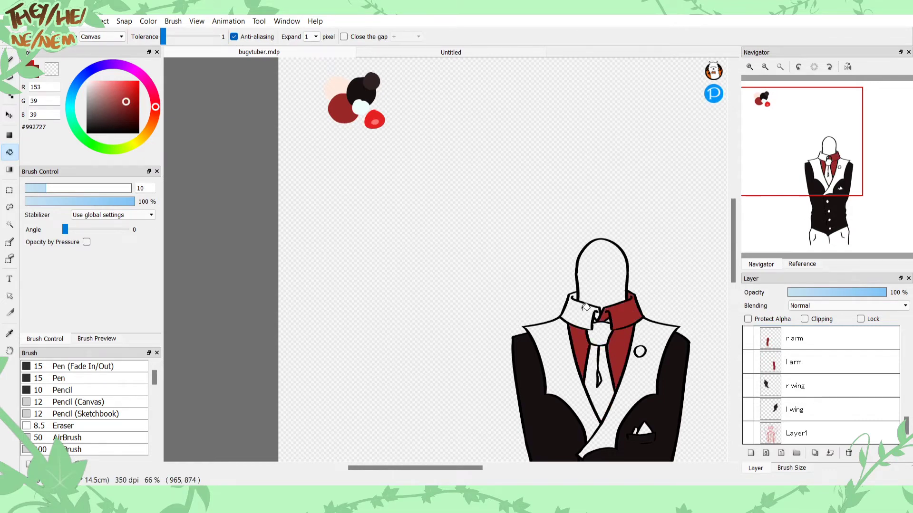
click(587, 309)
Step: Paint the small unfilled gap inside the collar above the tie knot with the same dark red
click(750, 67)
click(750, 67)
click(750, 67)
click(826, 188)
drag(825, 187, 821, 174)
key(b)
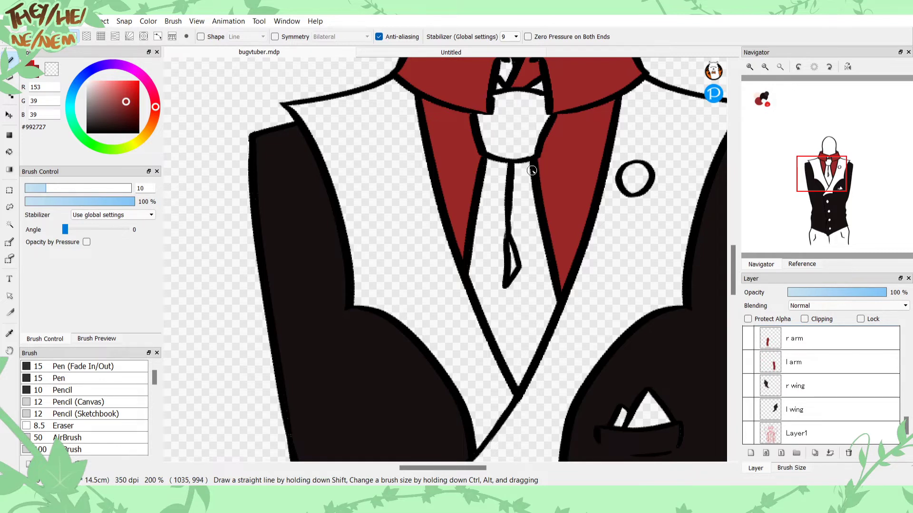
mouse_move(821, 174)
mouse_down()
mouse_move(770, 138)
mouse_move(816, 167)
mouse_up()
drag(563, 231, 562, 254)
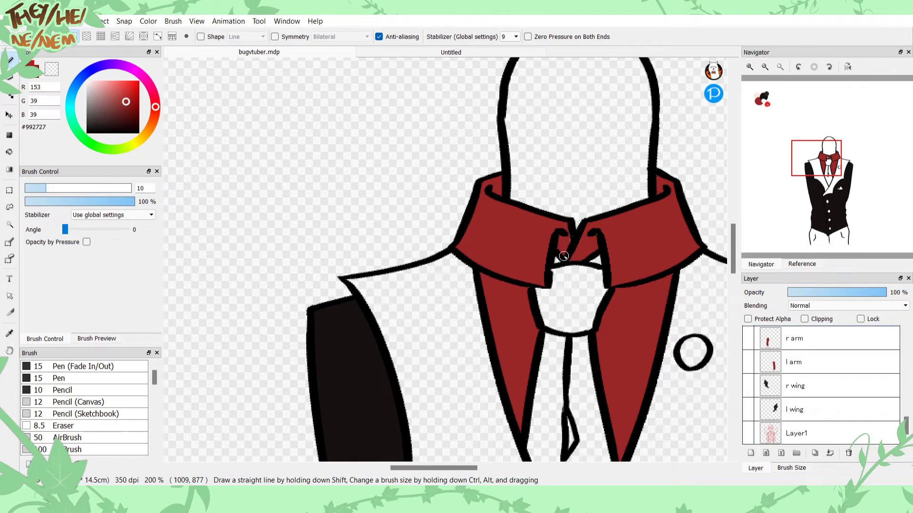
Step: Fill the head and neck with the skin tone #FFE9DE sampled from the palette
drag(815, 159, 765, 109)
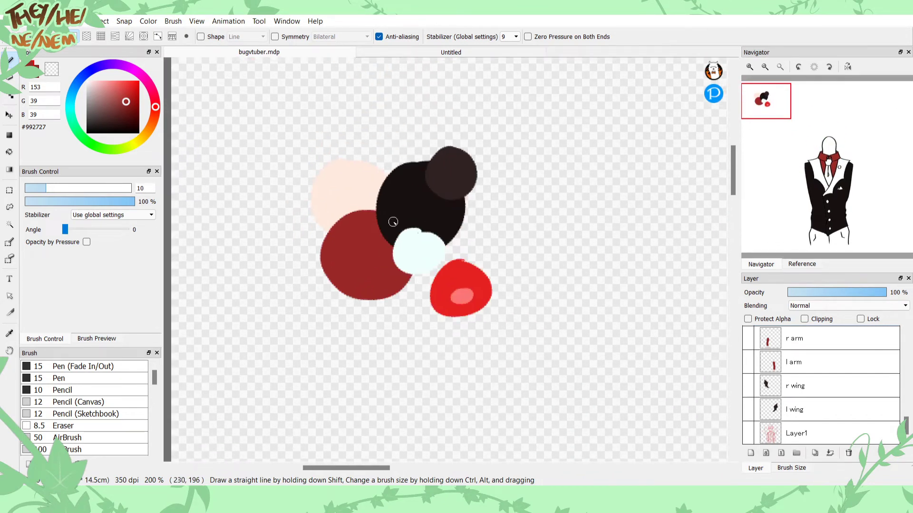
key(i)
alt+click(347, 200)
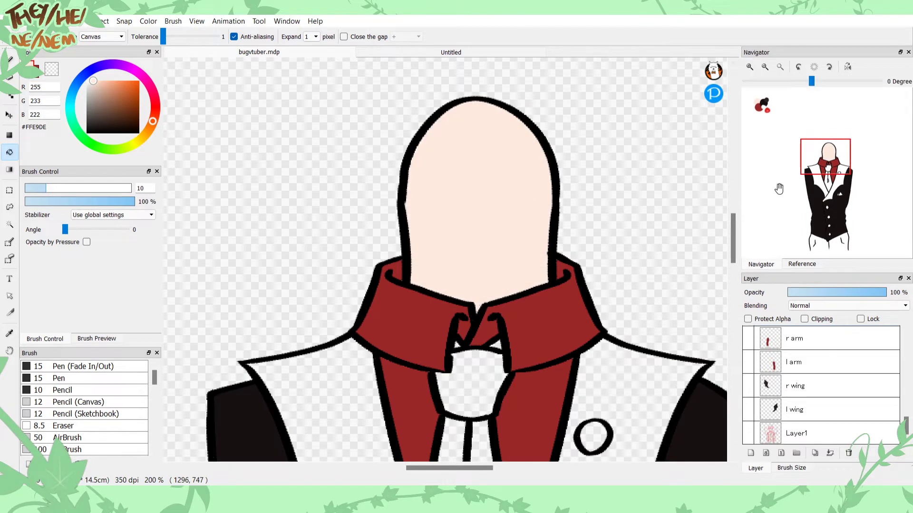
Step: Fill both vest lapels with the dark brown #2F2222 sampled from the palette
drag(778, 183, 767, 103)
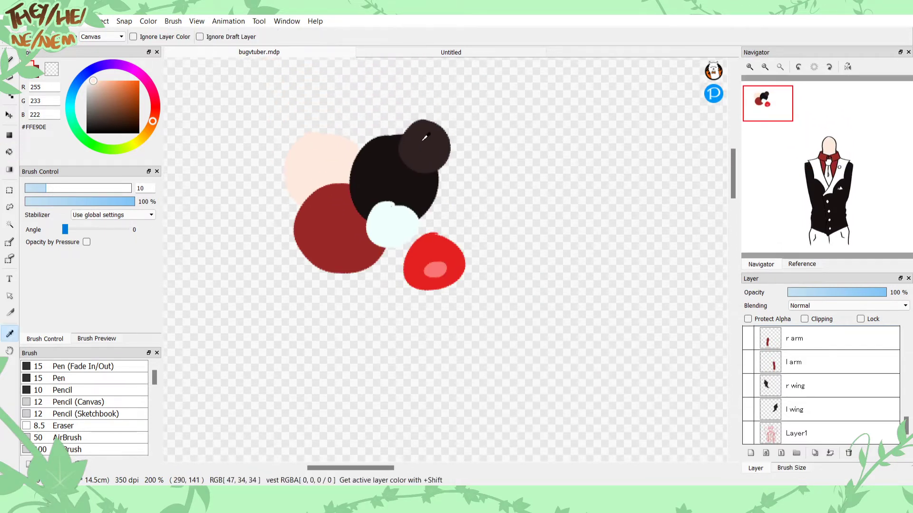
alt+click(428, 145)
click(765, 67)
drag(772, 109, 816, 178)
click(546, 252)
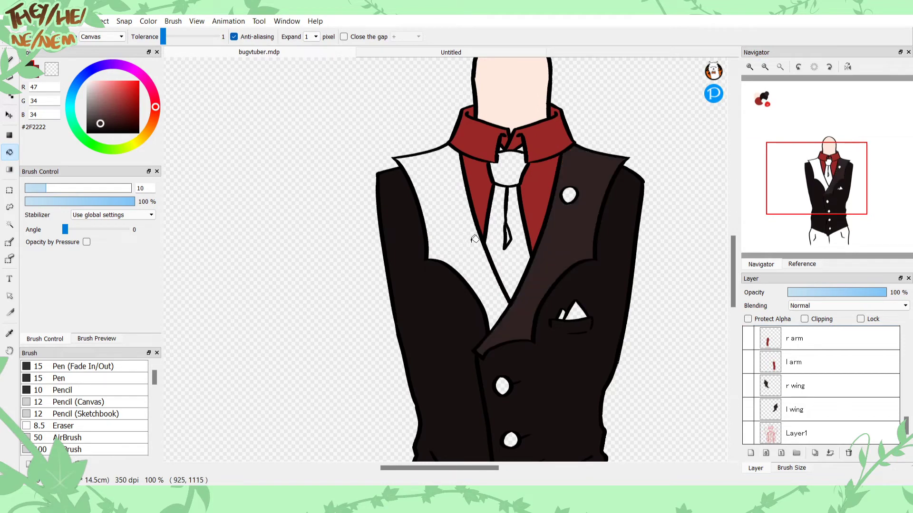
click(457, 251)
Step: Fill the row of vest buttons with the same dark brown #2F2222
click(502, 386)
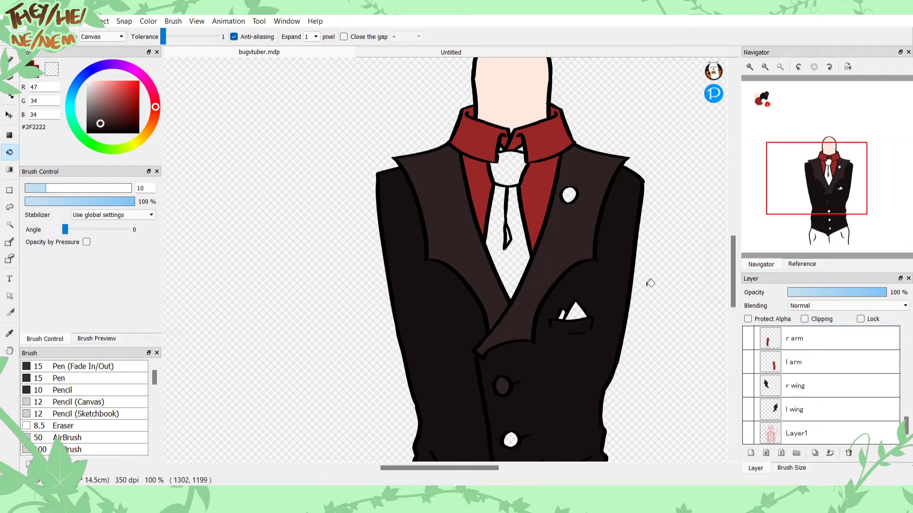
scroll(671, 284, down, 3)
click(499, 297)
click(503, 345)
click(506, 393)
Step: Fill the tie, its knot and the small gaps around it with the near-black #181010 sampled from the vest
alt+click(450, 238)
click(807, 183)
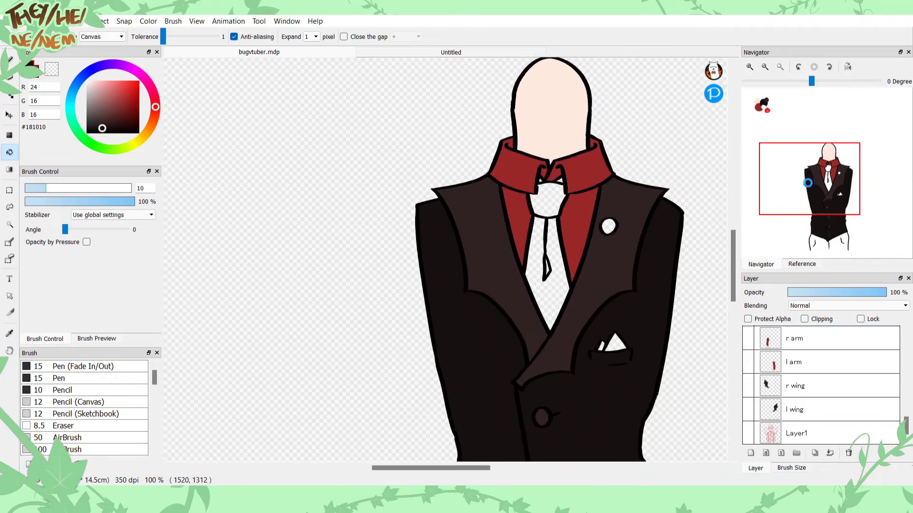
click(553, 257)
click(552, 198)
key(b)
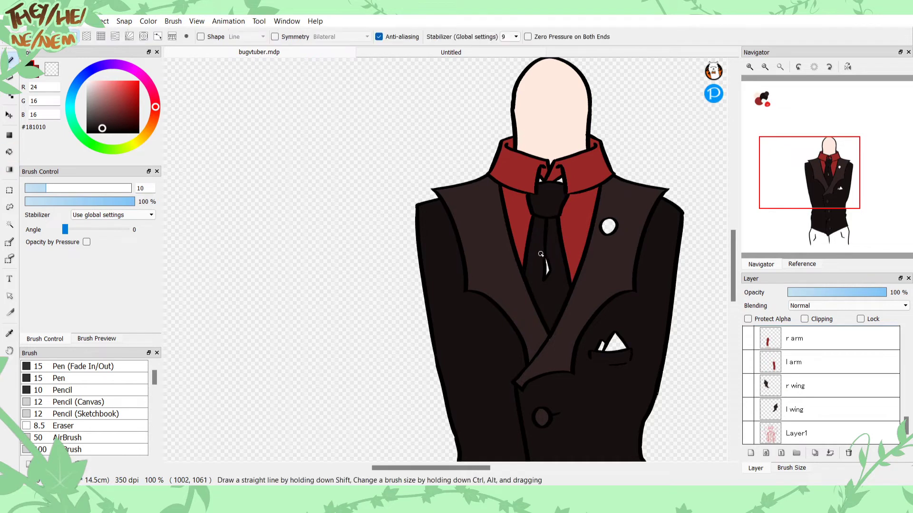
key(g)
click(561, 179)
key(b)
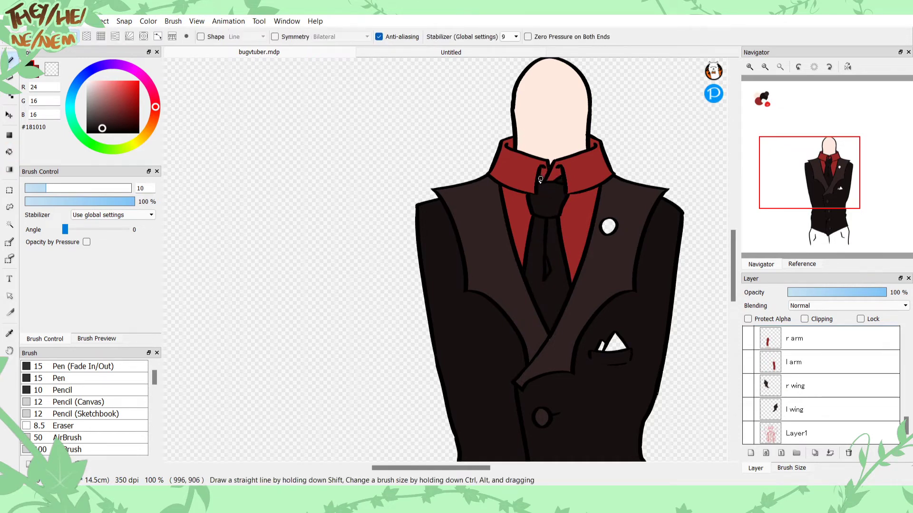
Step: Try recolouring the vest fronts and tie with slightly lighter near-blacks, ending on #1F1717
key(i)
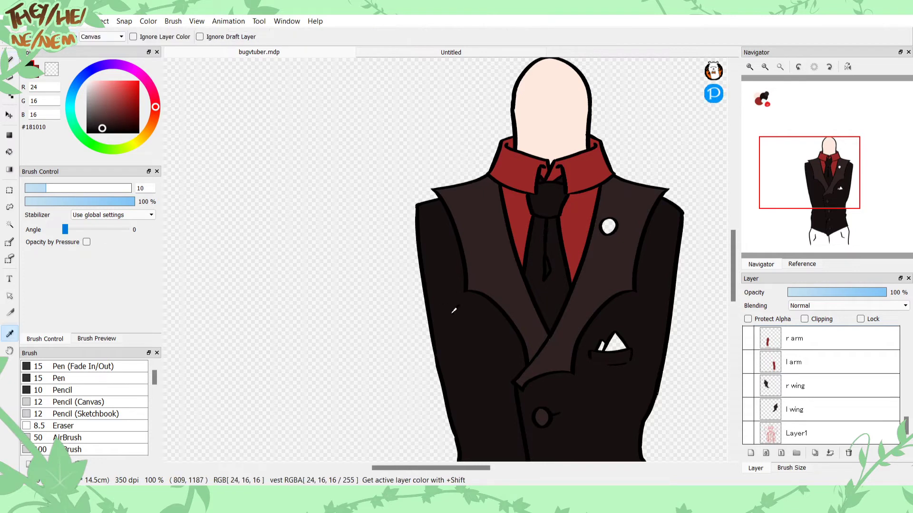
key(g)
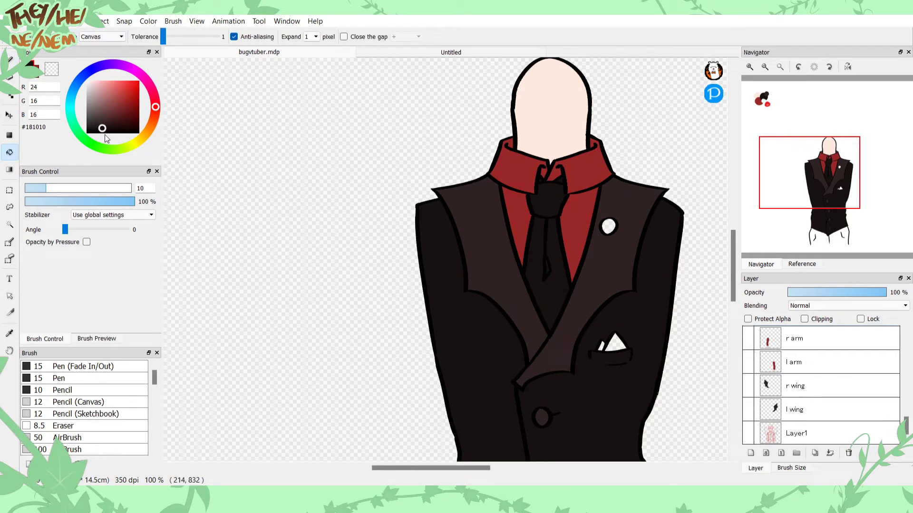
drag(101, 130, 98, 124)
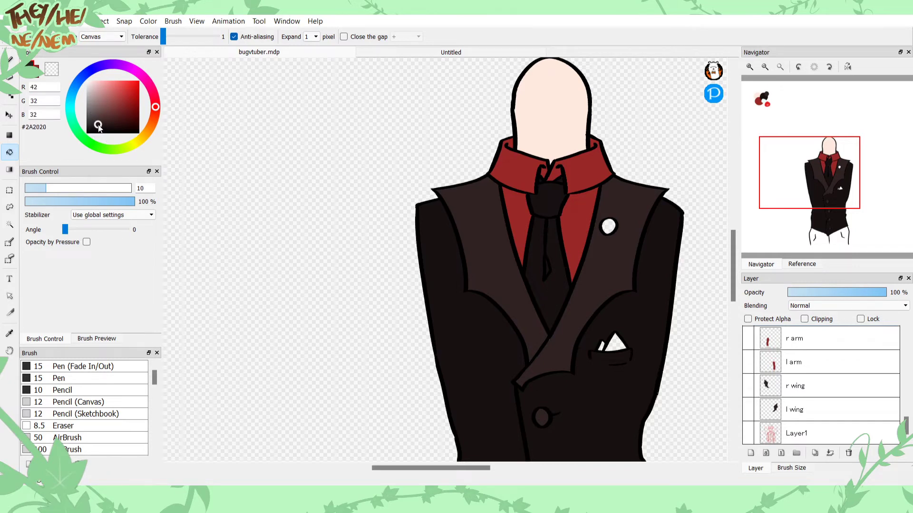
click(502, 358)
click(577, 388)
key(ctrl+z)
key(ctrl+z)
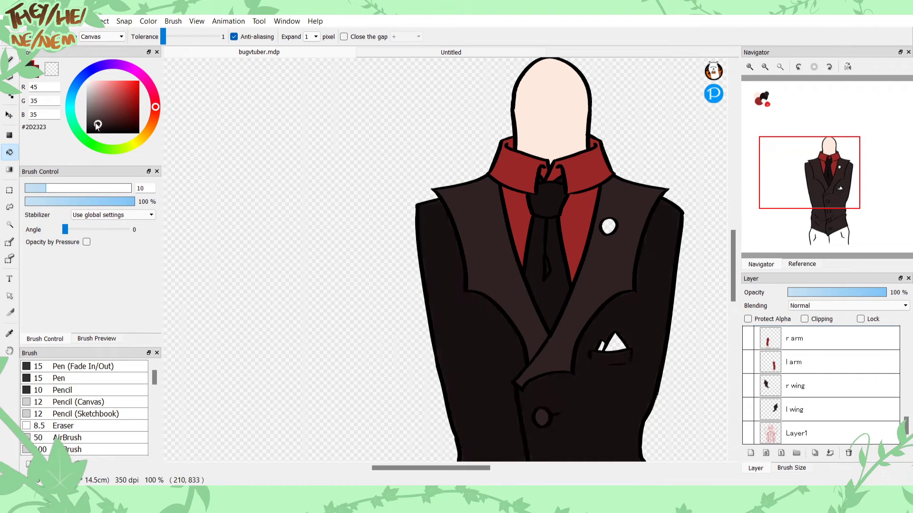
drag(98, 124, 100, 127)
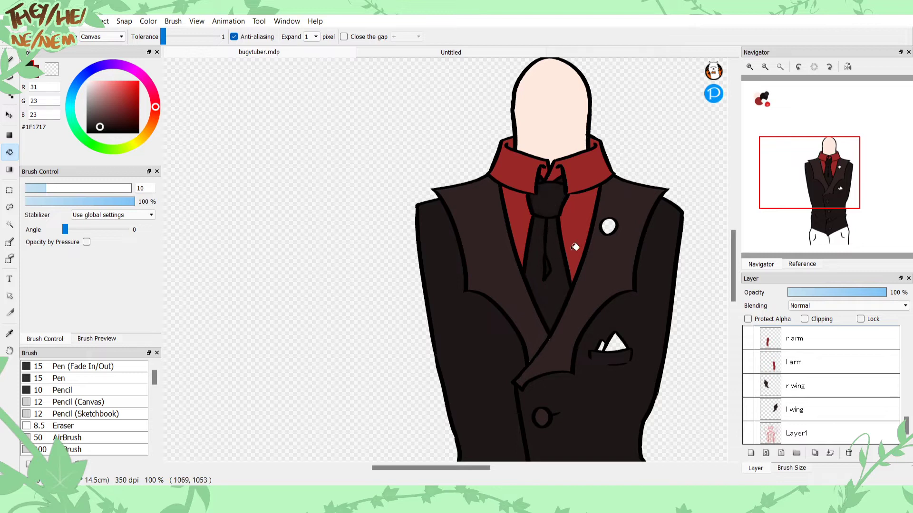
Step: Try recolouring both vest lapels with the lighter brown #443232
key(b)
key(i)
click(505, 306)
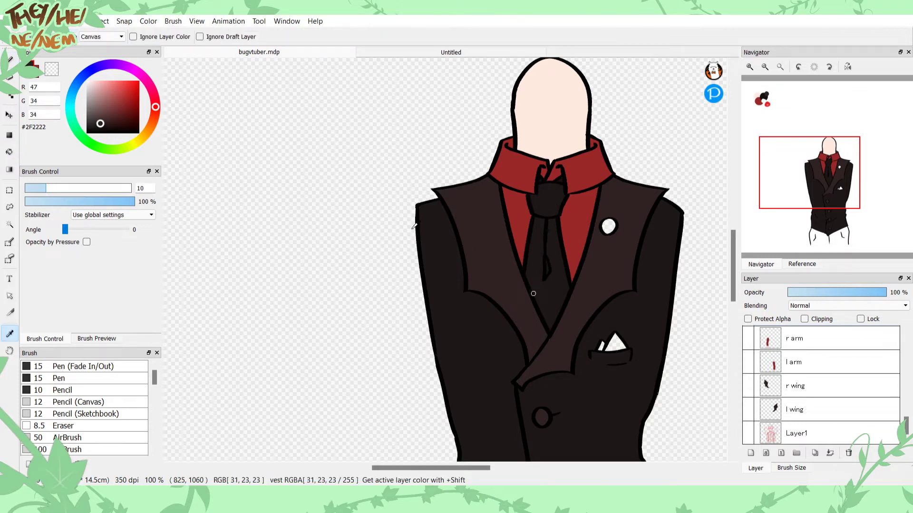
key(g)
drag(100, 123, 100, 116)
click(100, 119)
click(505, 272)
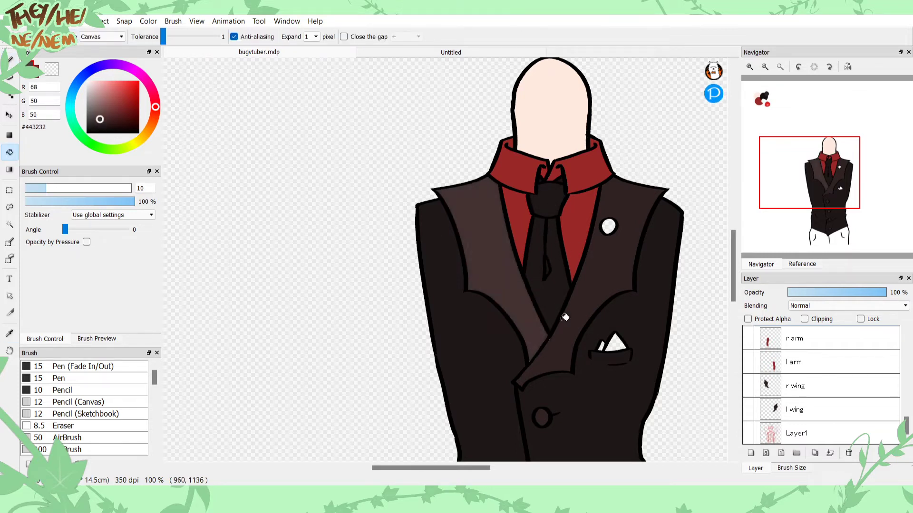
click(577, 335)
Step: Undo the trial recolouring of the lapels, vest fronts and tie
mouse_move(746, 193)
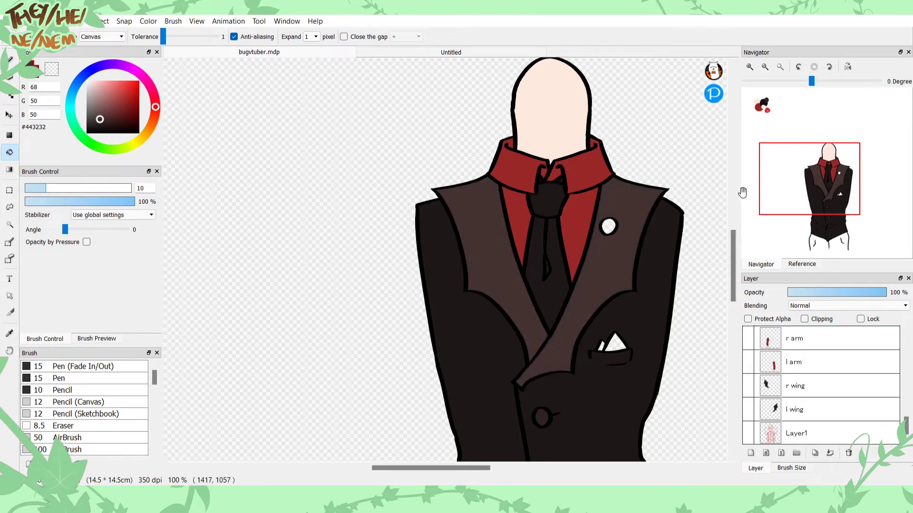
key(ctrl+z)
key(ctrl+z)
drag(798, 195, 808, 180)
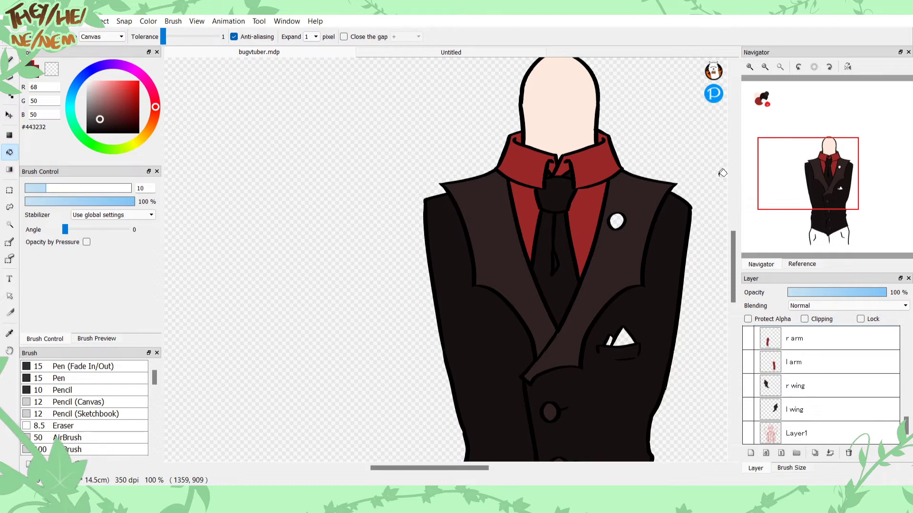
Step: Sample the bright red #E62121 from the palette for the tie's pattern
key(i)
click(593, 221)
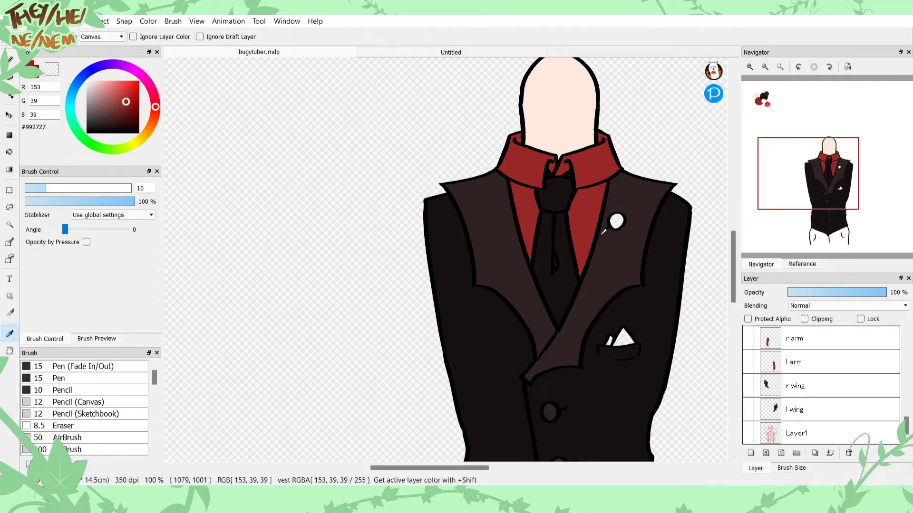
key(g)
click(768, 109)
key(i)
click(441, 253)
key(b)
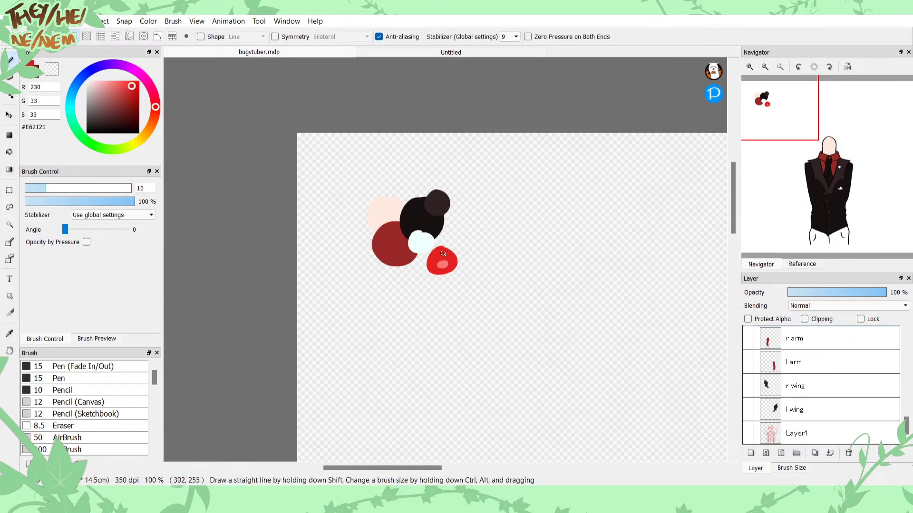
click(830, 190)
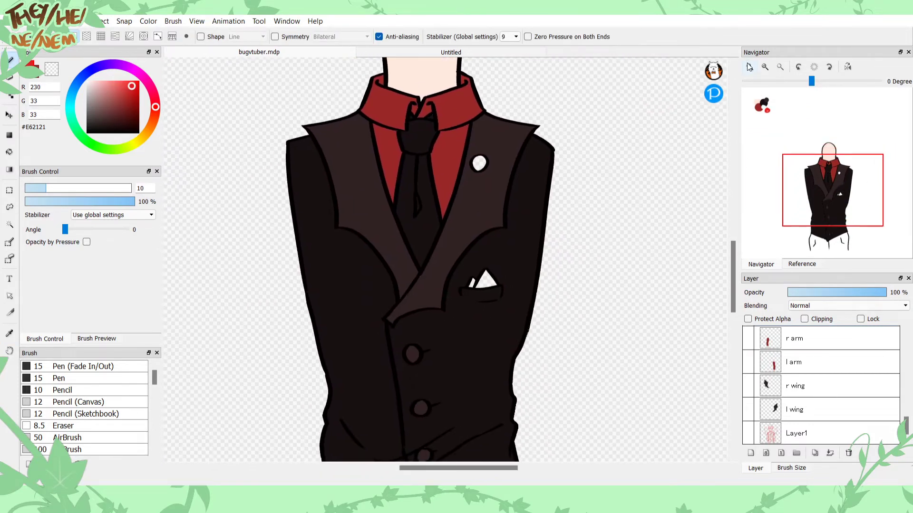
key(ctrl+plus)
Step: Try painting a bright red wavy line and spots across the lower part of the tie
mouse_move(430, 193)
mouse_down()
mouse_move(406, 200)
mouse_move(408, 242)
mouse_move(376, 195)
mouse_move(356, 193)
mouse_up()
drag(369, 146, 369, 163)
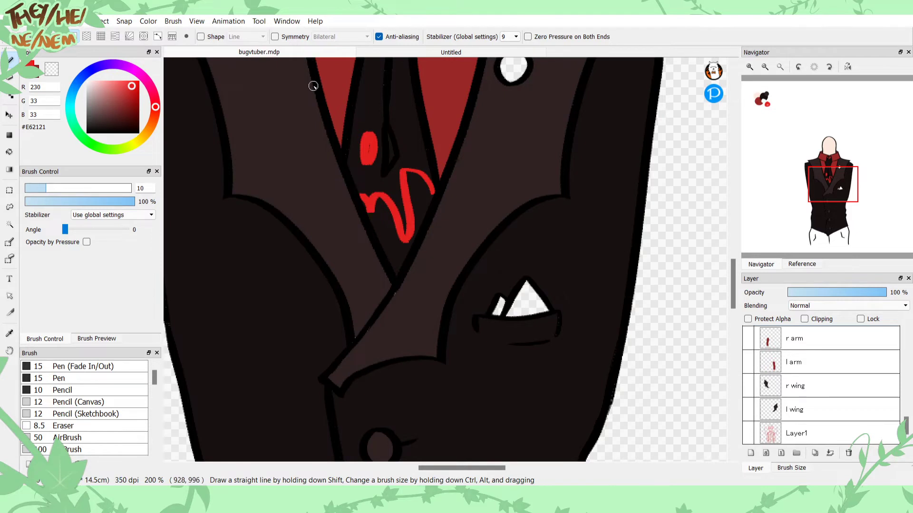
click(399, 95)
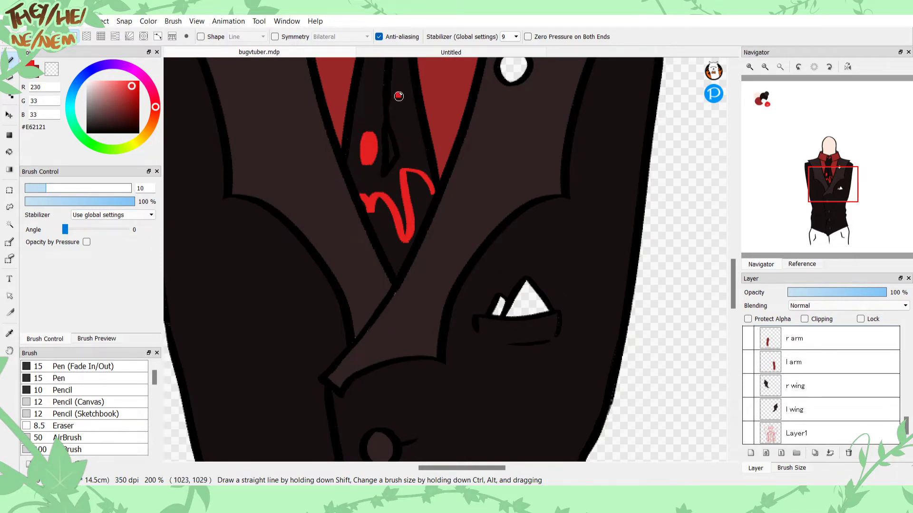
key(g)
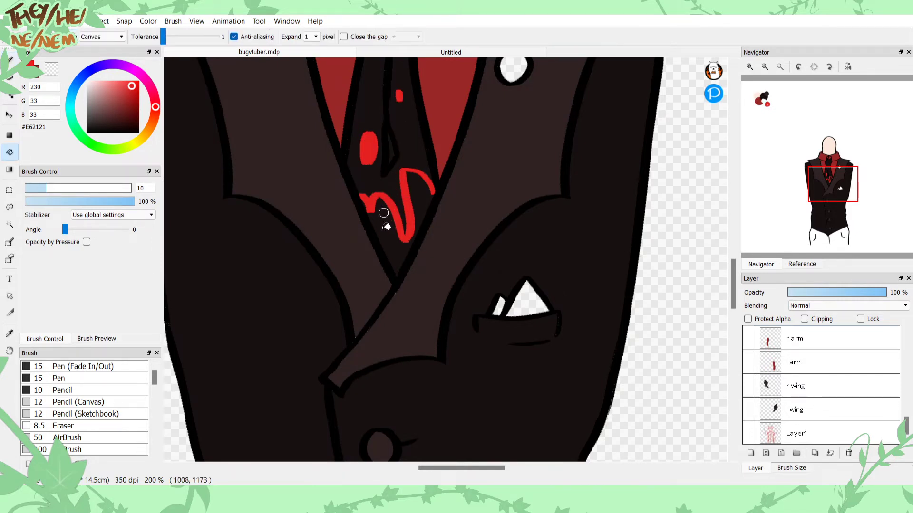
click(382, 220)
key(b)
key(ctrl+z)
key(ctrl+z)
key(ctrl+z)
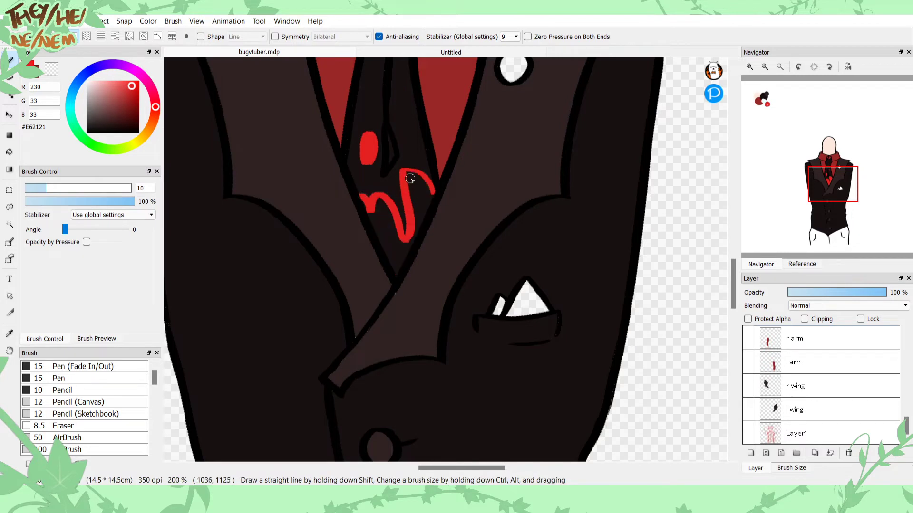
key(ctrl+z)
key(ctrl+z)
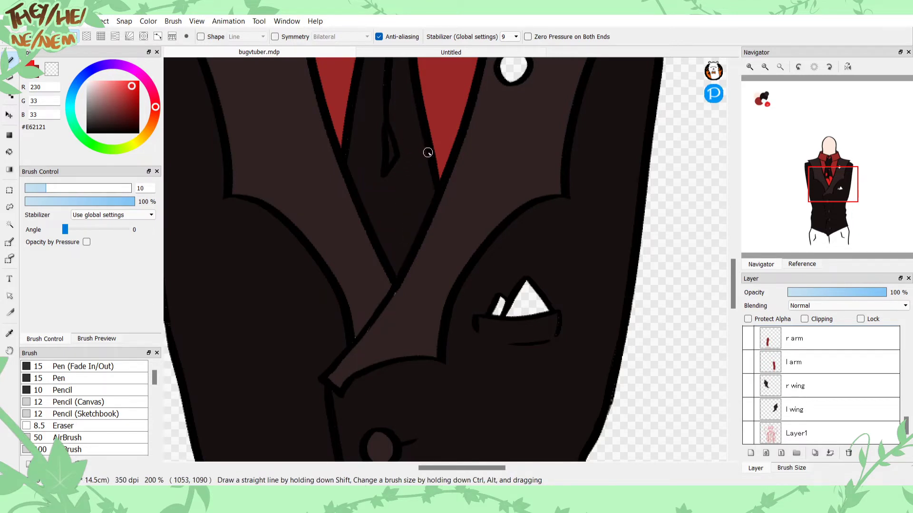
Step: Paint a bright red wavy edge across the tie, fill everything below it, and add a red spot above
mouse_move(416, 121)
mouse_down()
mouse_move(396, 143)
mouse_move(391, 129)
mouse_move(380, 161)
mouse_move(352, 141)
mouse_up()
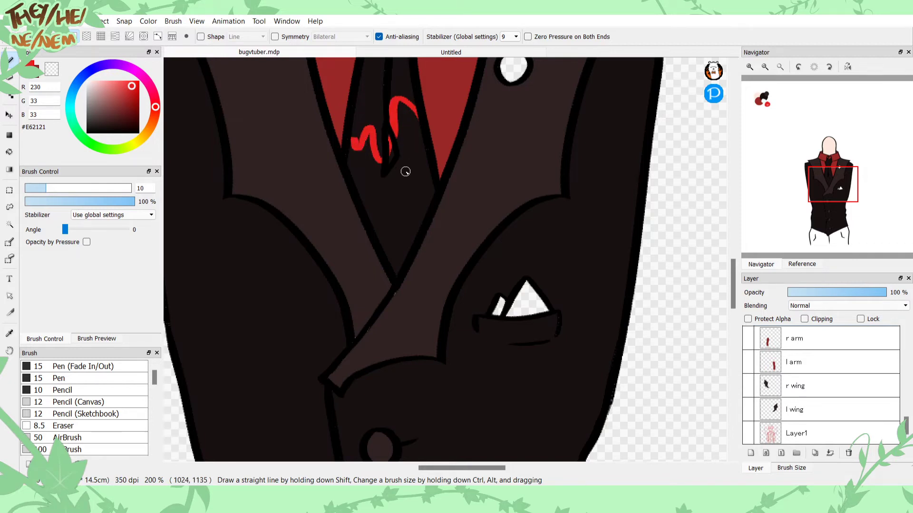
click(401, 206)
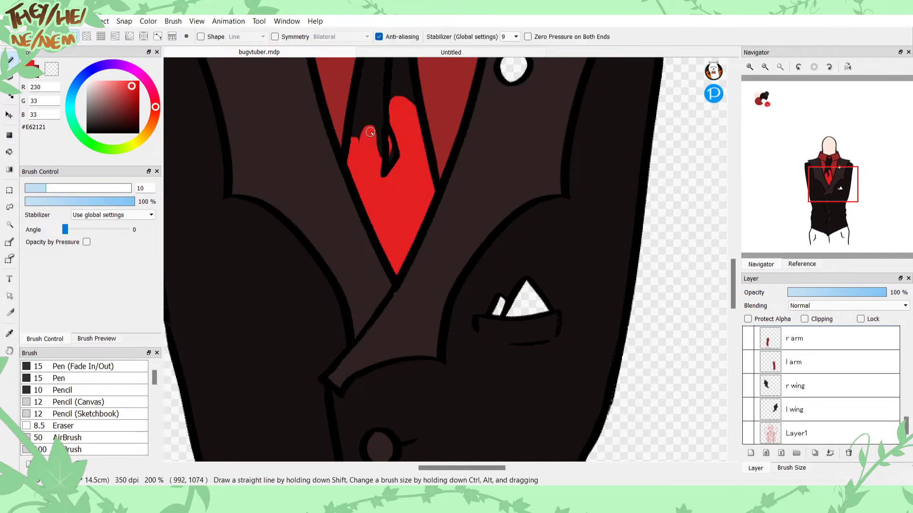
drag(370, 93, 374, 85)
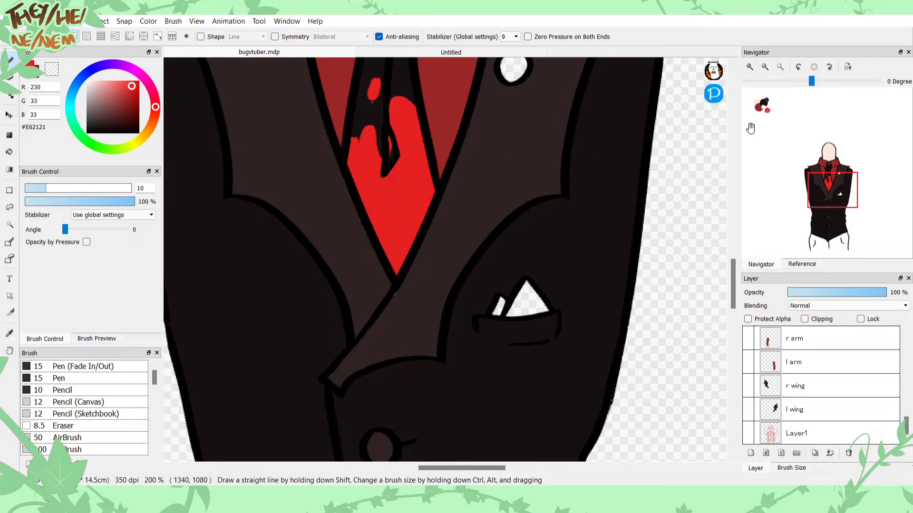
Step: Fill both points of the pocket square with the bright red #E62121
click(764, 67)
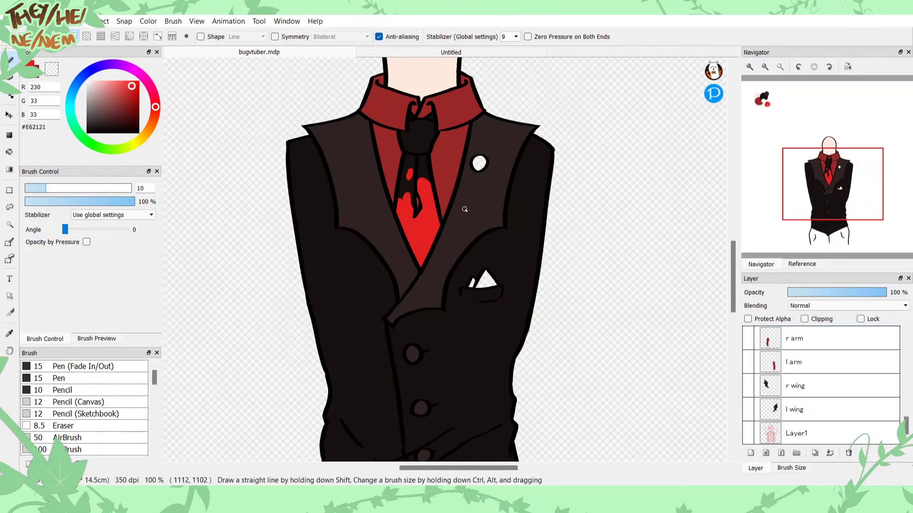
key(i)
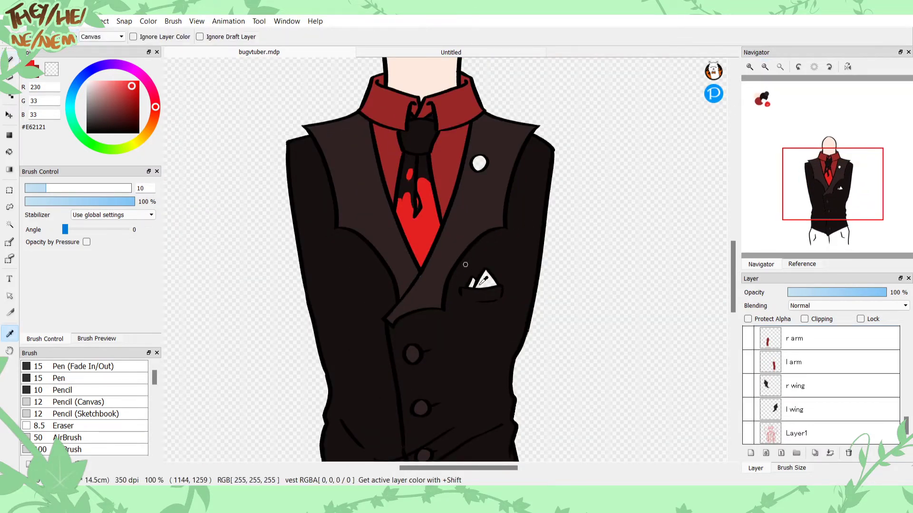
key(g)
click(485, 281)
click(472, 284)
Step: Sample the lapel's dark brown #2F2222 as the brush colour
key(i)
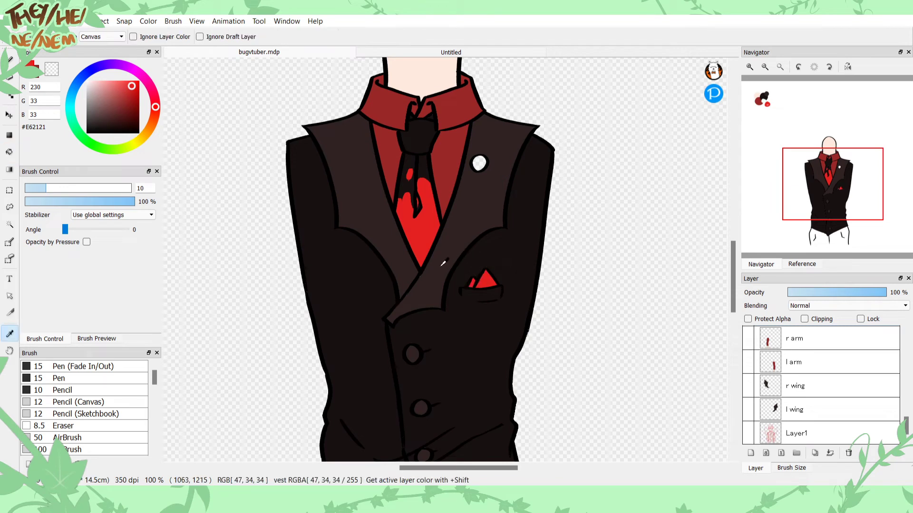
click(443, 263)
key(b)
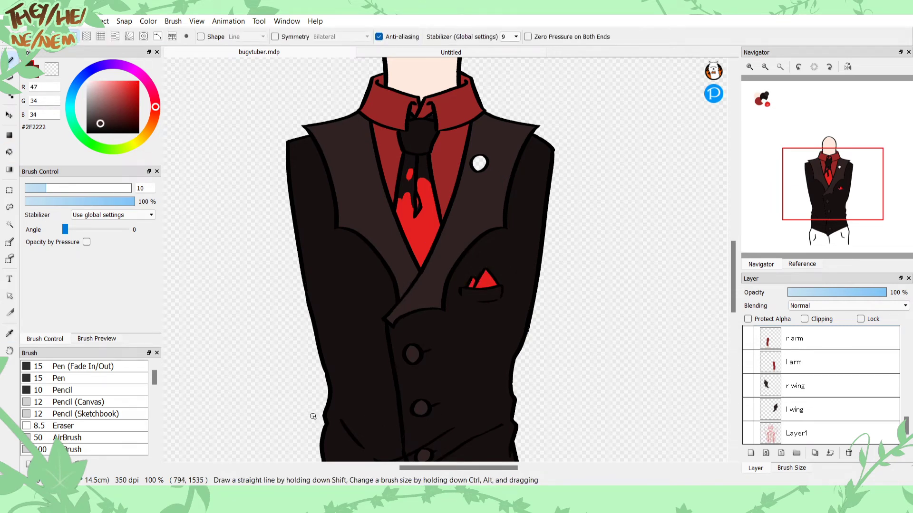
Step: Add a new layer above the vest and paste the trans flag screenshot into the document
click(415, 500)
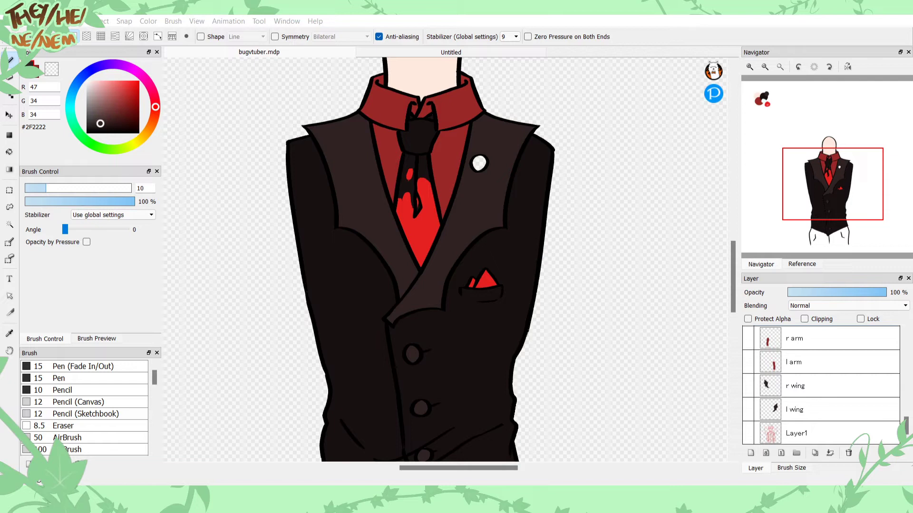
click(753, 454)
drag(850, 214, 842, 177)
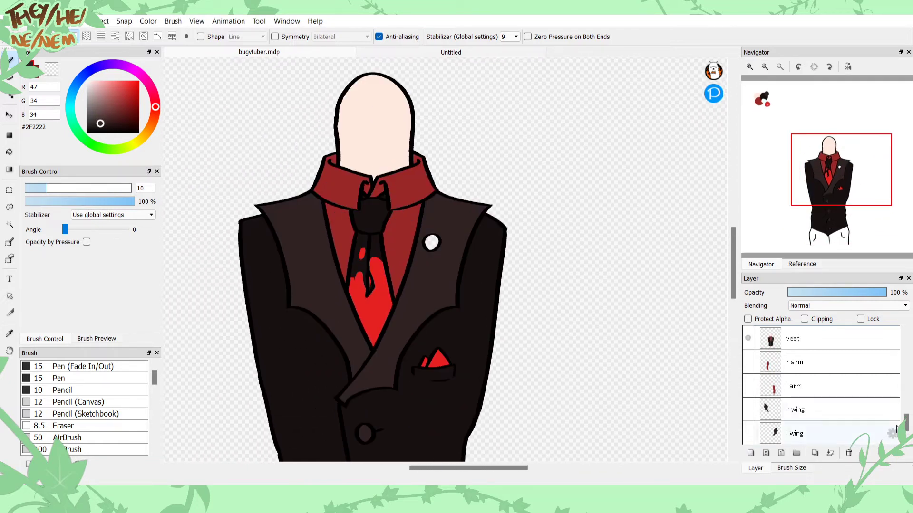
key(ctrl+v)
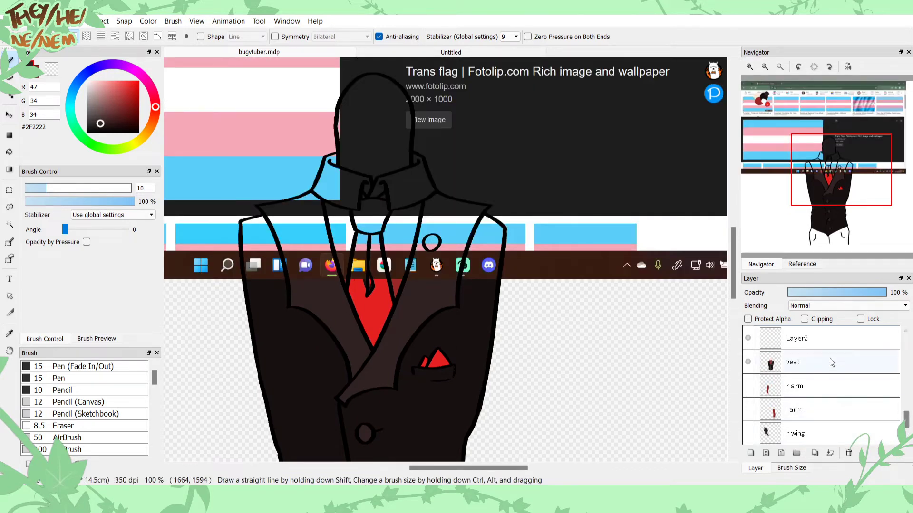
click(764, 67)
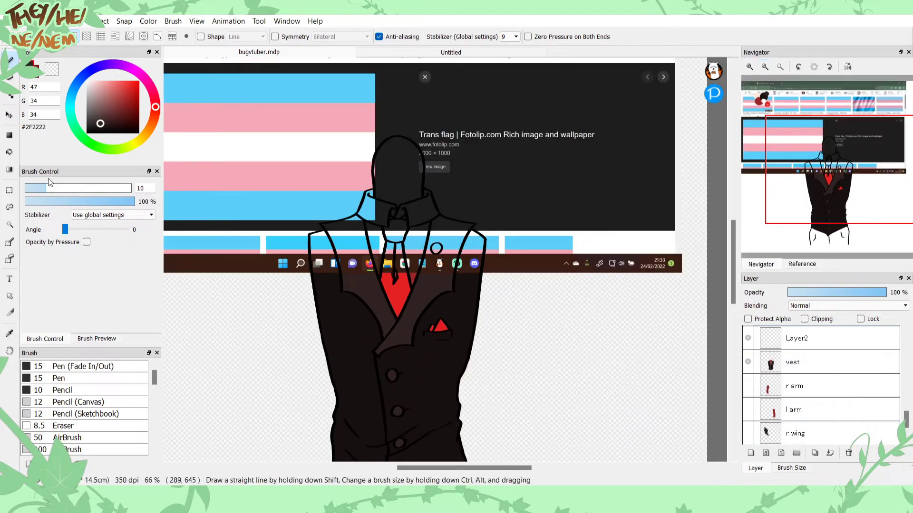
Step: Cut a rectangular piece with all five stripes from the flag, paste it, and shrink it to a small swatch
click(10, 191)
drag(236, 82, 314, 212)
key(ctrl+x)
key(ctrl+v)
key(ctrl+t)
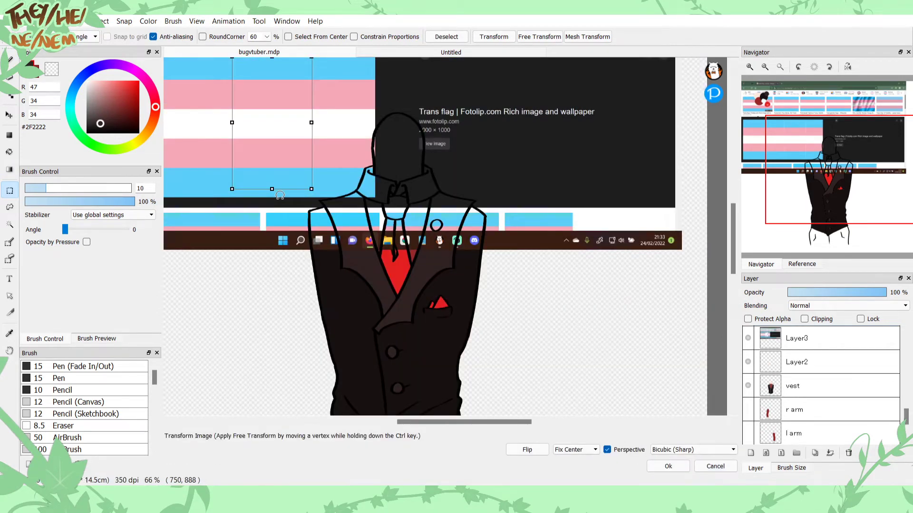
drag(312, 189, 274, 153)
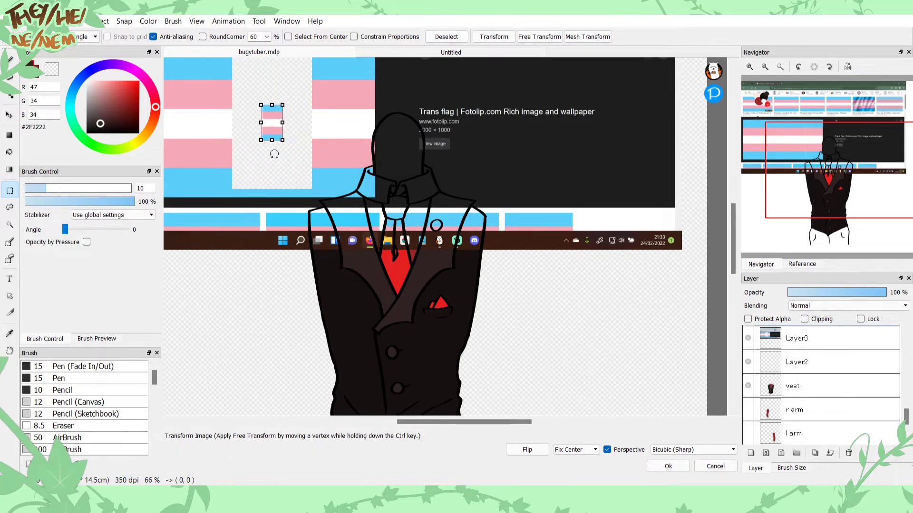
click(667, 467)
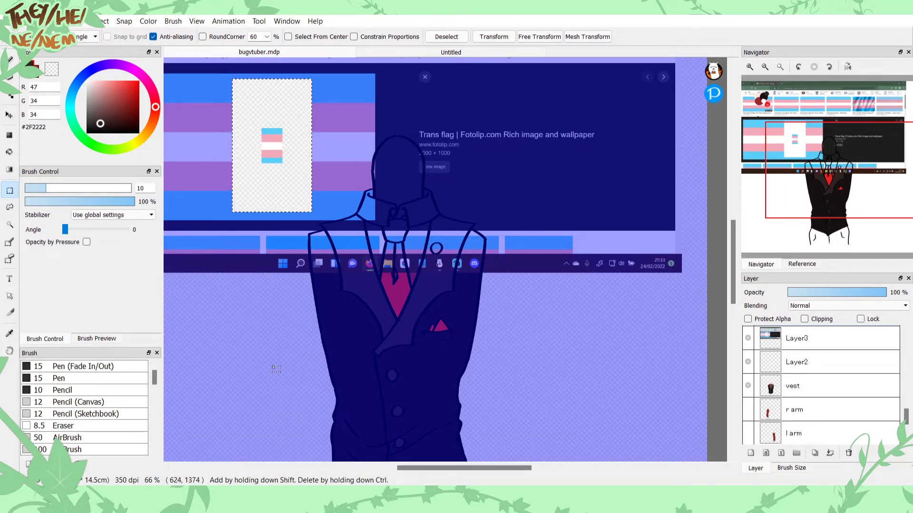
key(ctrl+d)
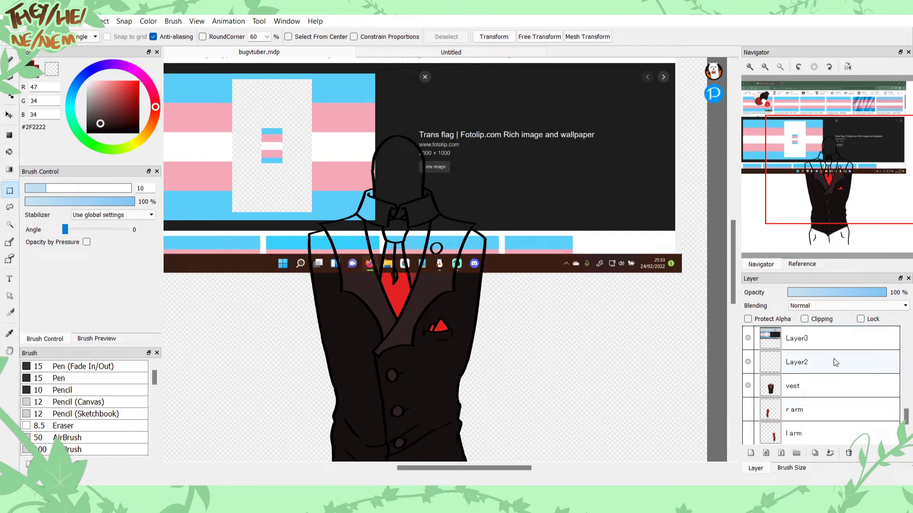
Step: Clear the trans flag screenshot from Layer3, keeping the small flag swatch on its own layer
scroll(820, 337, up, 6)
scroll(820, 337, down, 4)
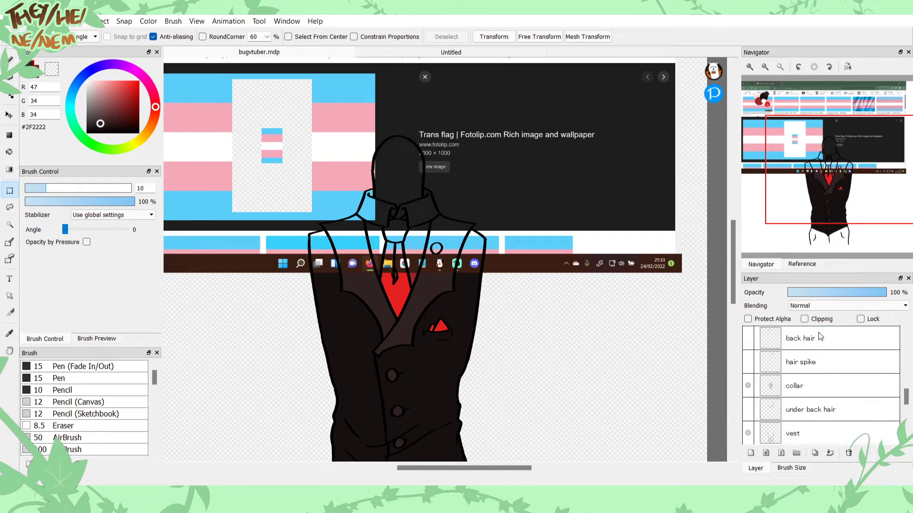
click(808, 421)
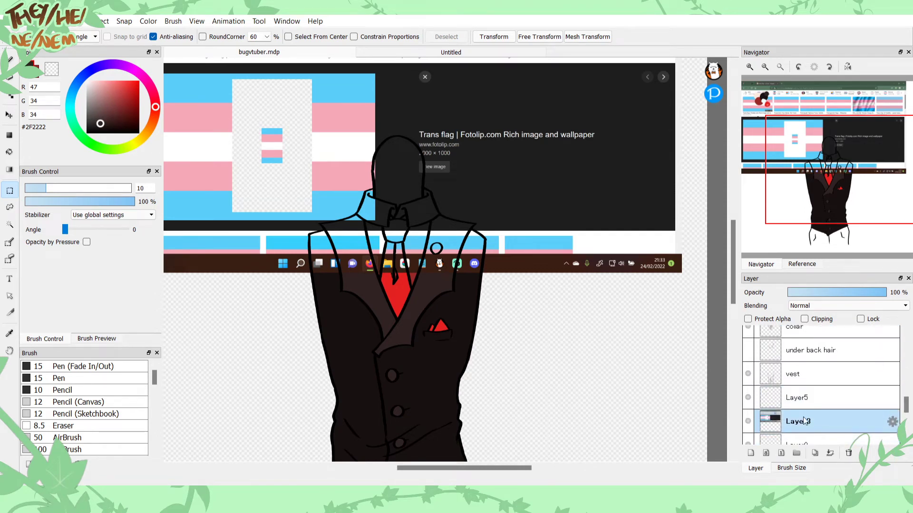
key(Delete)
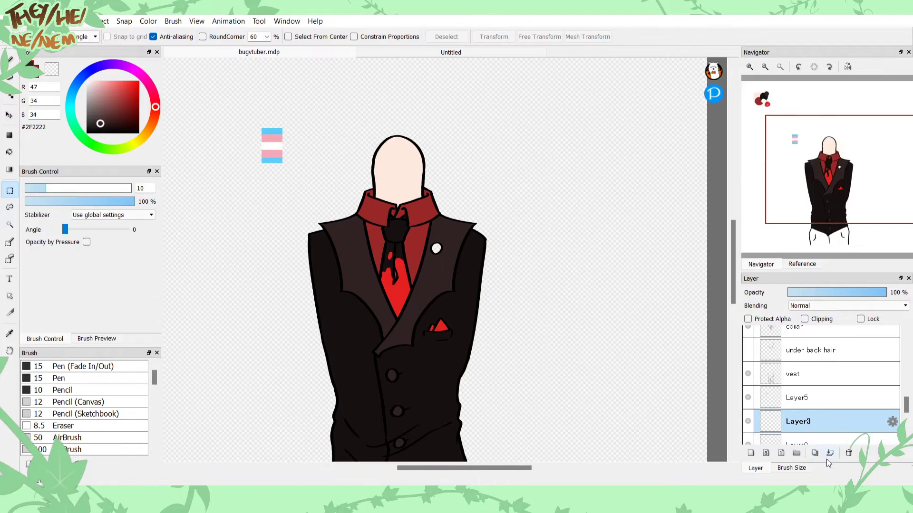
Step: Try merging the emptied Layer3 and Layer2 down into the coloured vest layer, and undo the merges
click(827, 456)
click(826, 457)
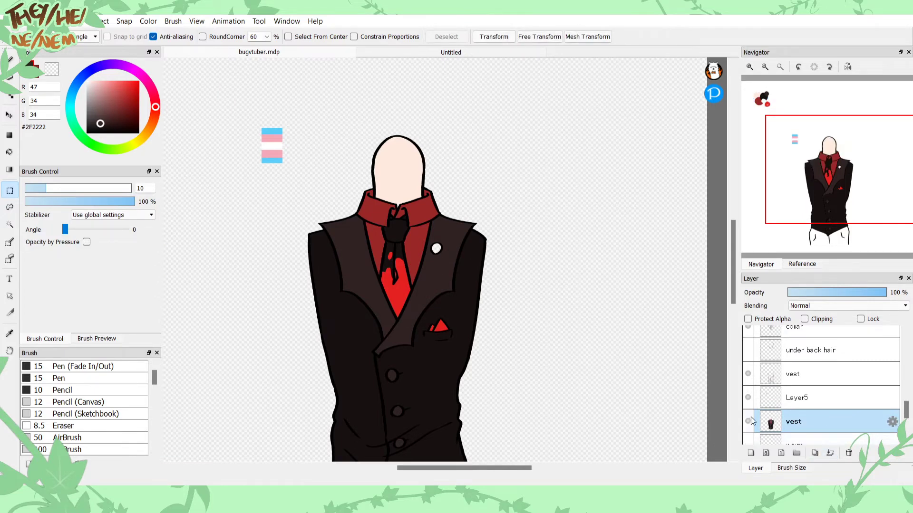
scroll(751, 416, down, 3)
scroll(751, 416, up, 3)
scroll(756, 416, down, 1)
key(ctrl+z)
key(ctrl+z)
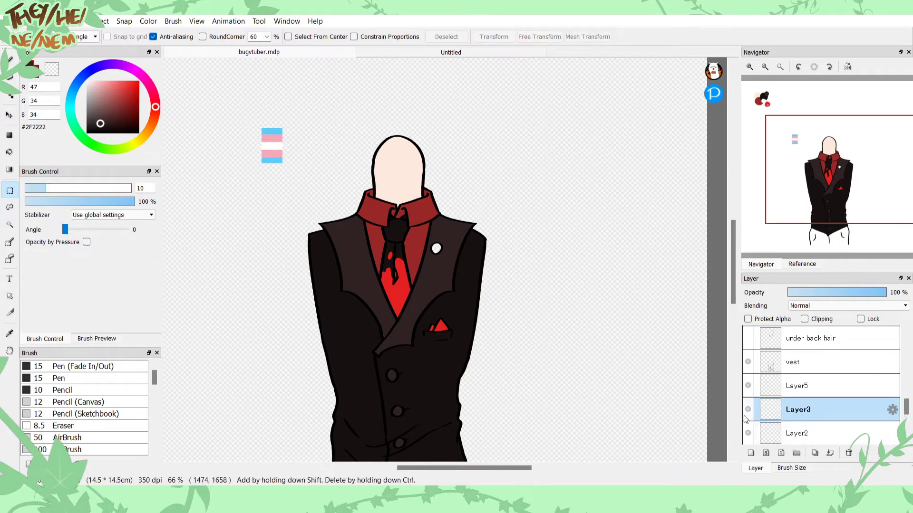
key(ctrl+z)
key(ctrl+y)
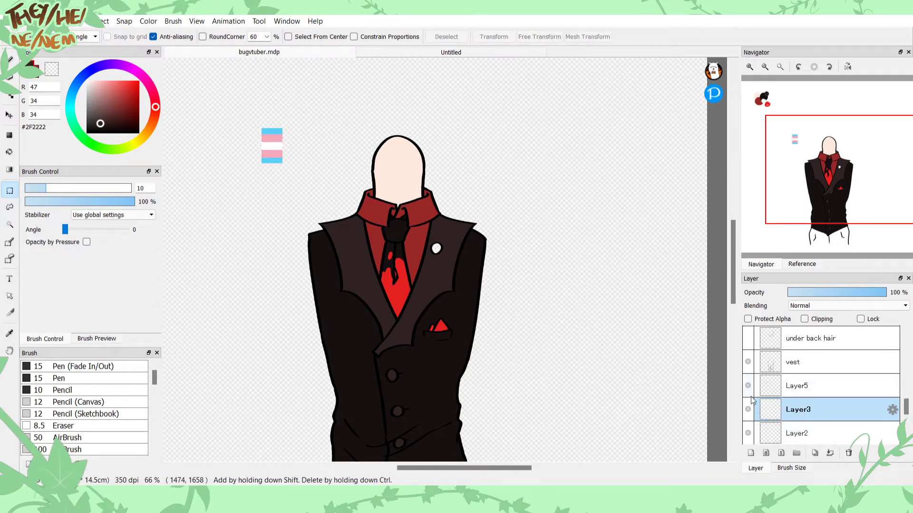
Step: Toggle the visibility of the layers around the coloured vest to check what each one holds
scroll(751, 417, down, 3)
scroll(752, 416, down, 3)
scroll(751, 408, up, 2)
click(748, 375)
click(747, 376)
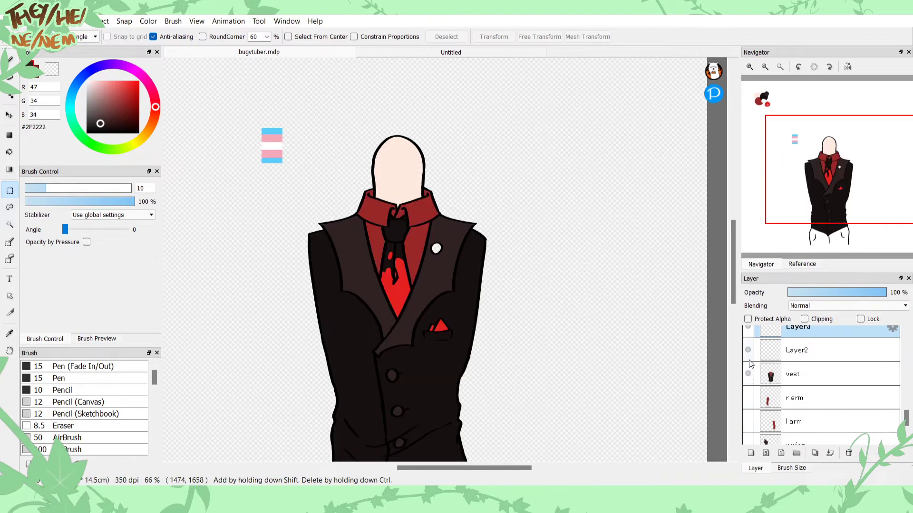
click(748, 373)
click(748, 372)
scroll(749, 355, up, 2)
scroll(750, 356, down, 3)
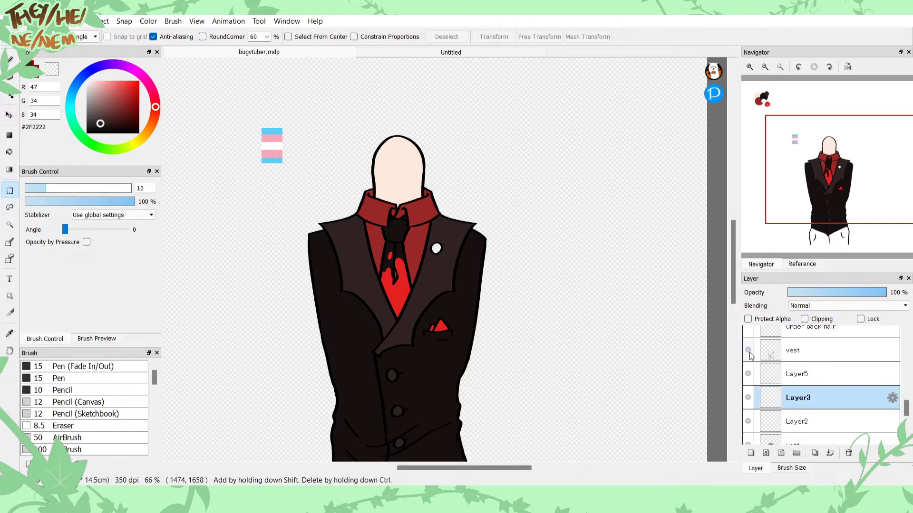
Step: Merge the flag swatch layer down through Layer3 into Layer2
click(788, 366)
click(831, 454)
click(831, 454)
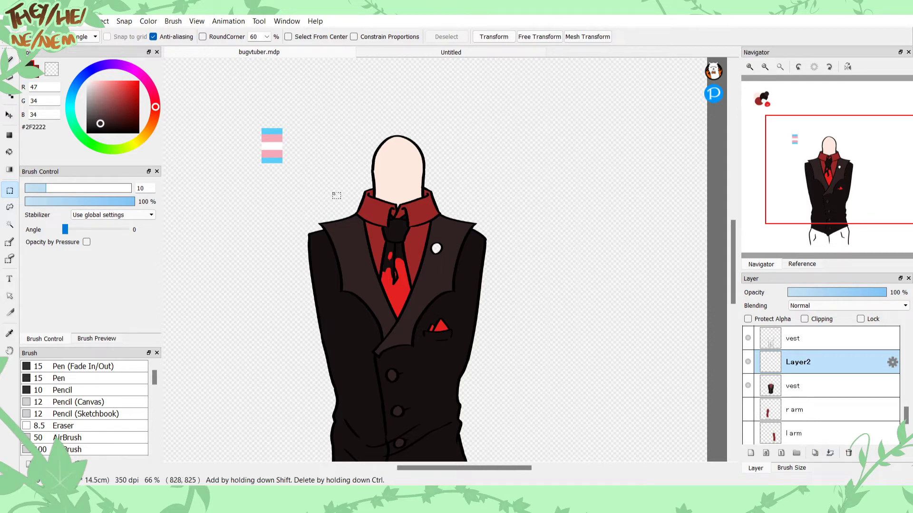
Step: Sample white from the flag swatch's middle stripe and paint the round lapel pin solid white
key(b)
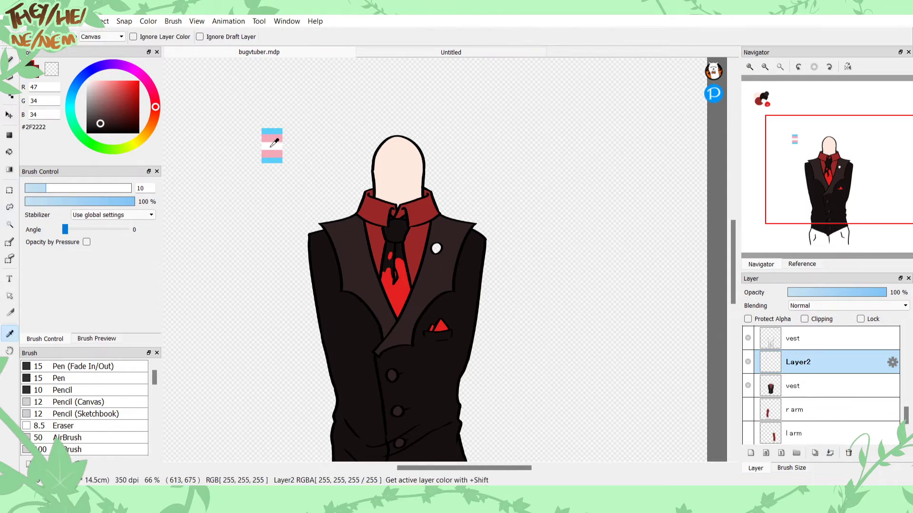
alt+click(255, 150)
scroll(803, 163, up, 5)
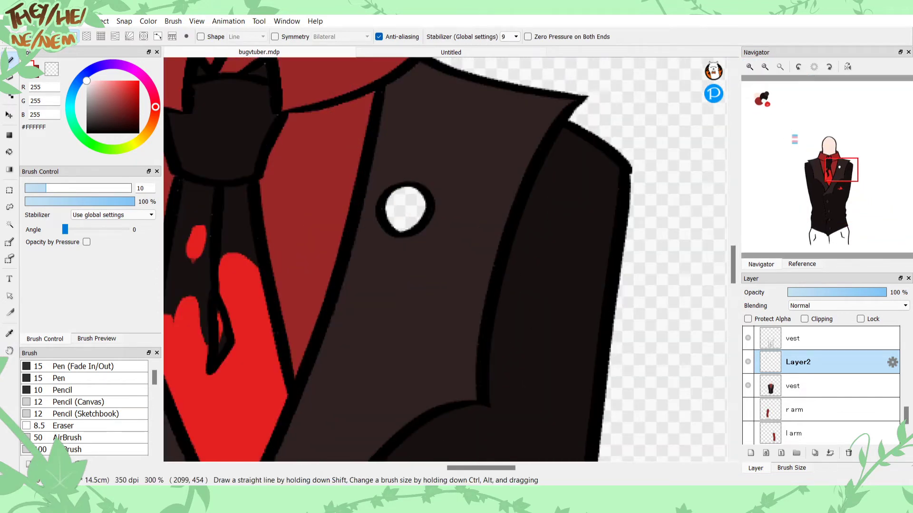
mouse_move(408, 204)
mouse_down()
mouse_move(400, 221)
mouse_move(401, 212)
mouse_move(409, 218)
mouse_move(394, 214)
mouse_up()
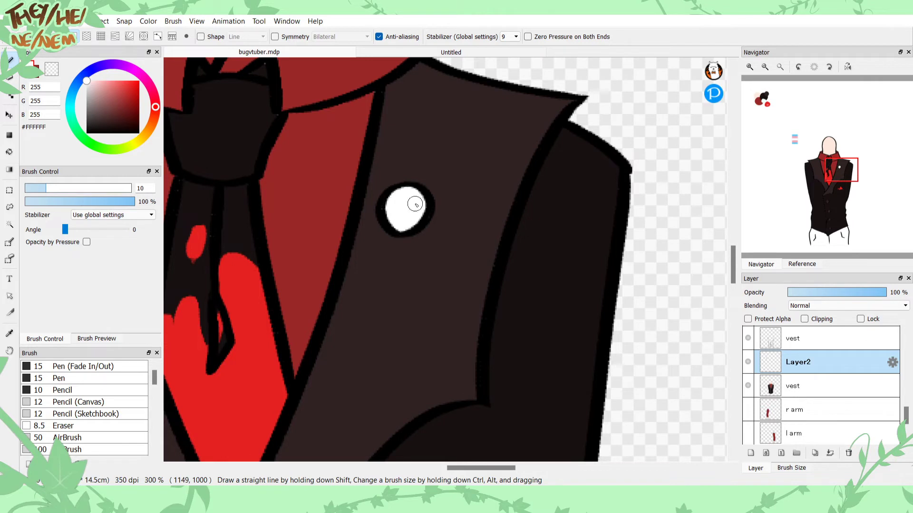
Step: Add a layer clipped to Layer2 and paint light blue #5BCEFA stripes across the pin's upper and lower edges
click(750, 452)
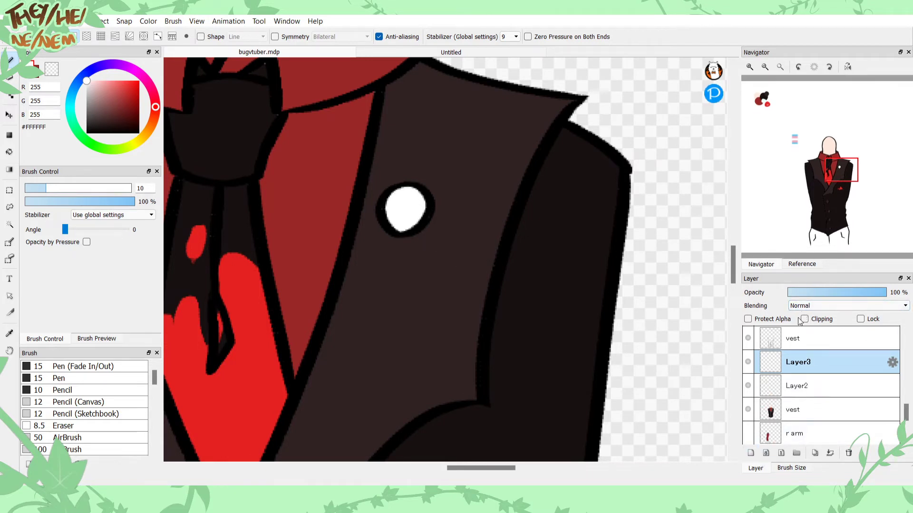
click(804, 318)
click(793, 147)
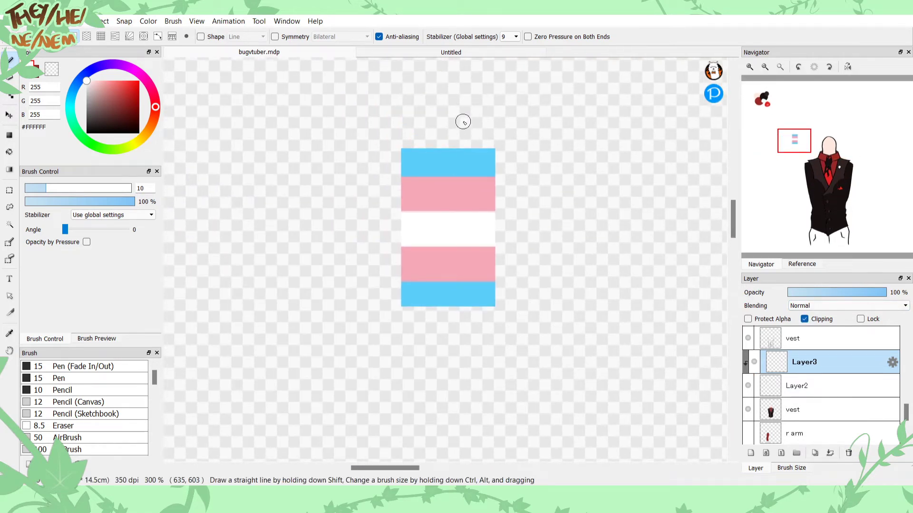
alt+click(459, 151)
click(831, 170)
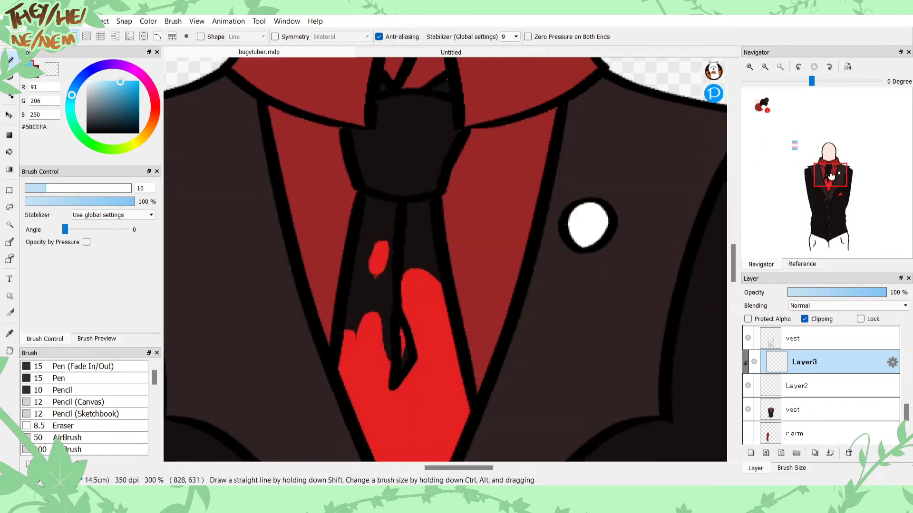
drag(593, 172, 548, 172)
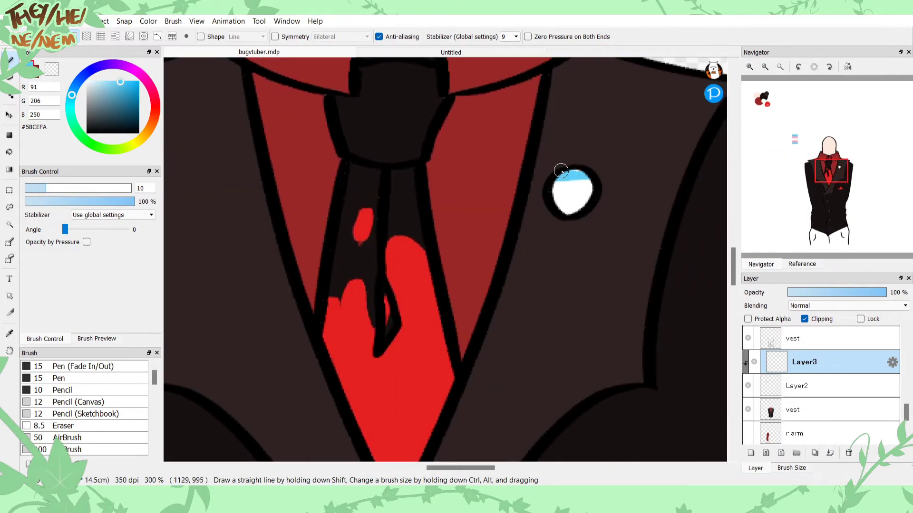
drag(579, 205, 550, 207)
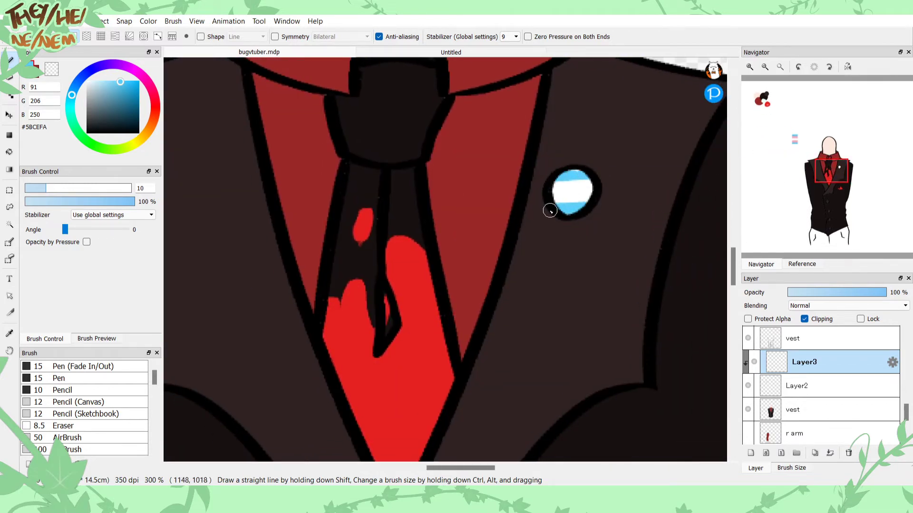
Step: Paint two pink #F5A9B8 stripes on the pin's clipped layer, just inside the blue ones around a white centre
click(784, 386)
alt+click(581, 186)
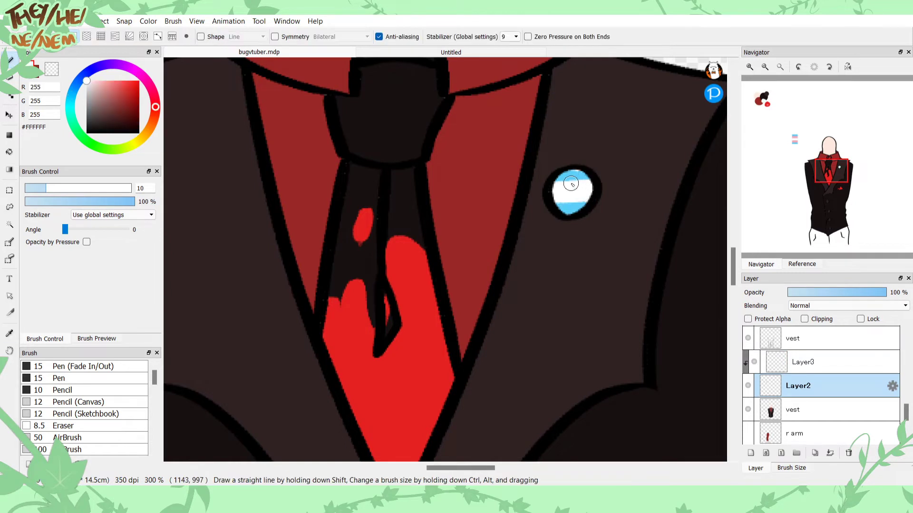
click(803, 362)
mouse_move(830, 170)
mouse_down()
mouse_move(769, 129)
mouse_move(796, 162)
mouse_move(830, 173)
mouse_up()
alt+click(554, 180)
mouse_move(608, 162)
mouse_down()
mouse_move(575, 163)
mouse_move(565, 176)
mouse_up()
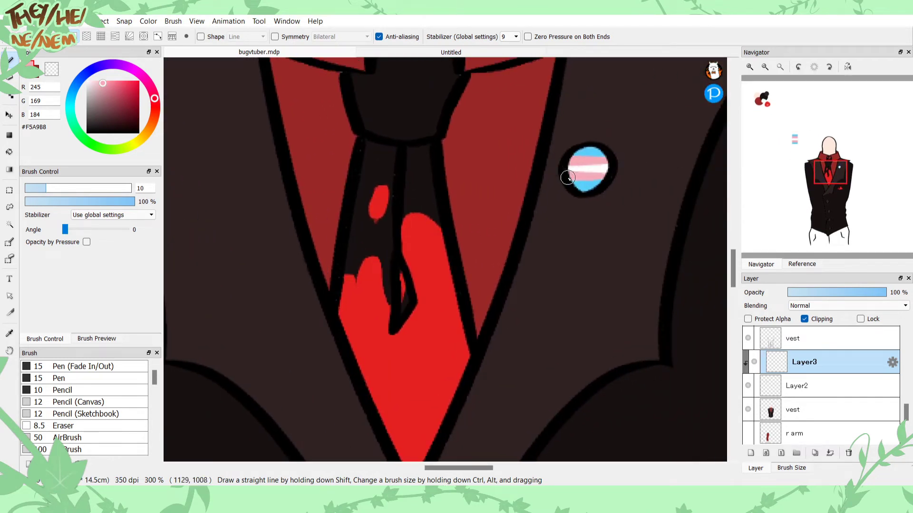
drag(586, 177, 610, 173)
Step: Lasso the leftover flag swatch beside the head on Layer2, delete it, and clear the selection
click(779, 67)
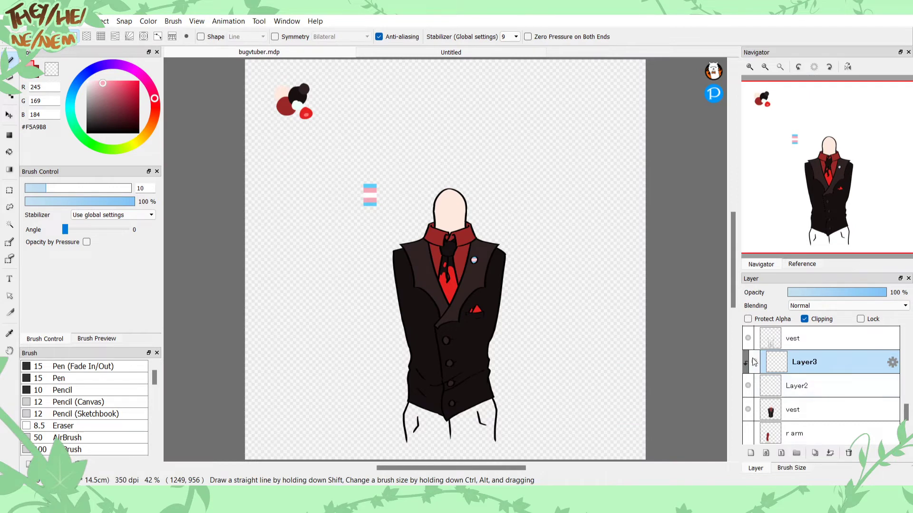
scroll(906, 409, up, 2)
scroll(894, 399, down, 3)
click(803, 378)
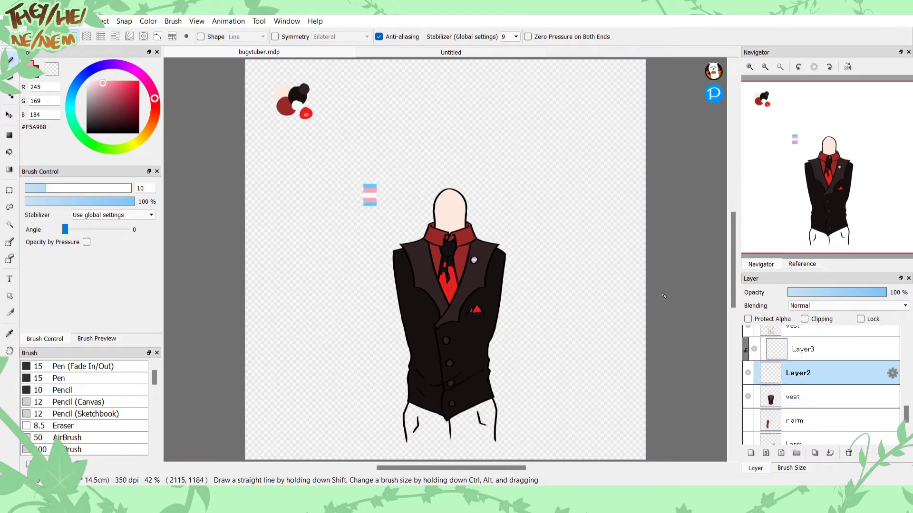
click(10, 208)
mouse_move(334, 195)
mouse_down()
mouse_move(355, 235)
mouse_move(337, 192)
mouse_up()
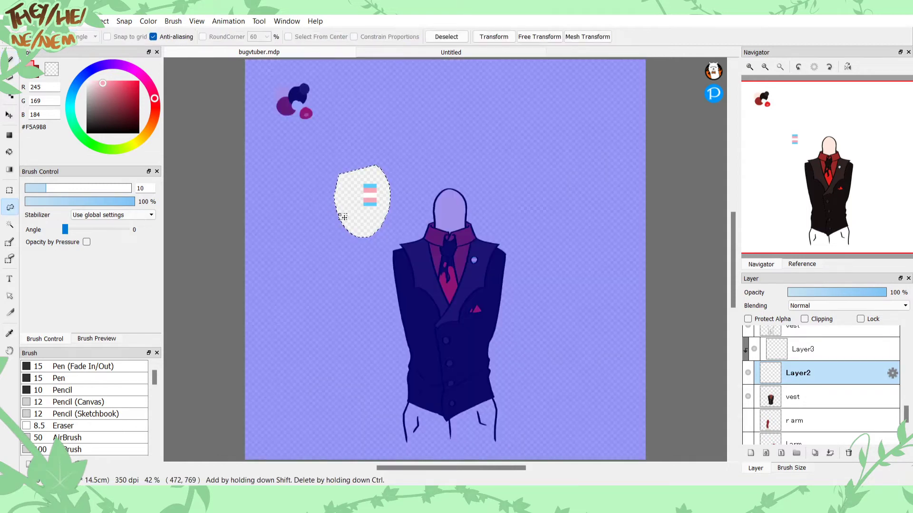
key(Delete)
key(ctrl+d)
Step: Sample the bright red #E62121 from the palette as the brush colour
key(i)
click(307, 113)
key(b)
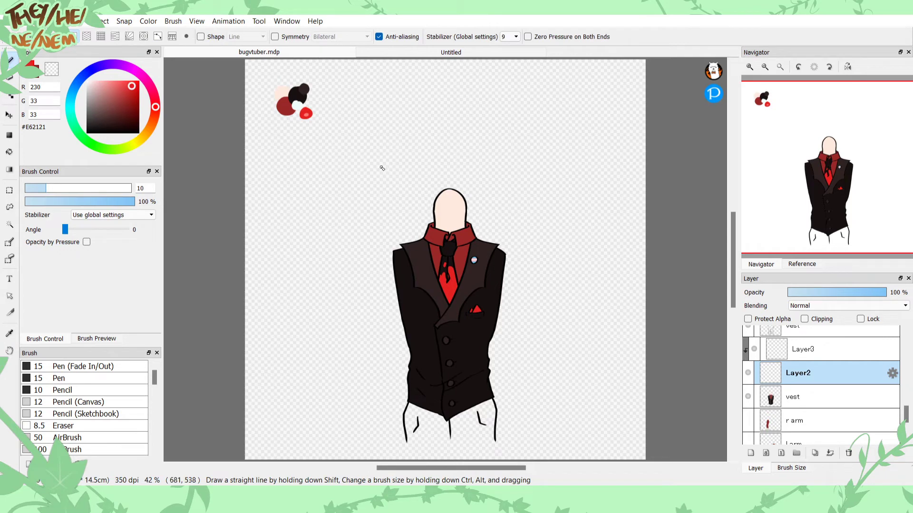
Step: Merge the clipped stripe layer down into Layer2 and add a new empty layer above it
click(823, 349)
click(829, 453)
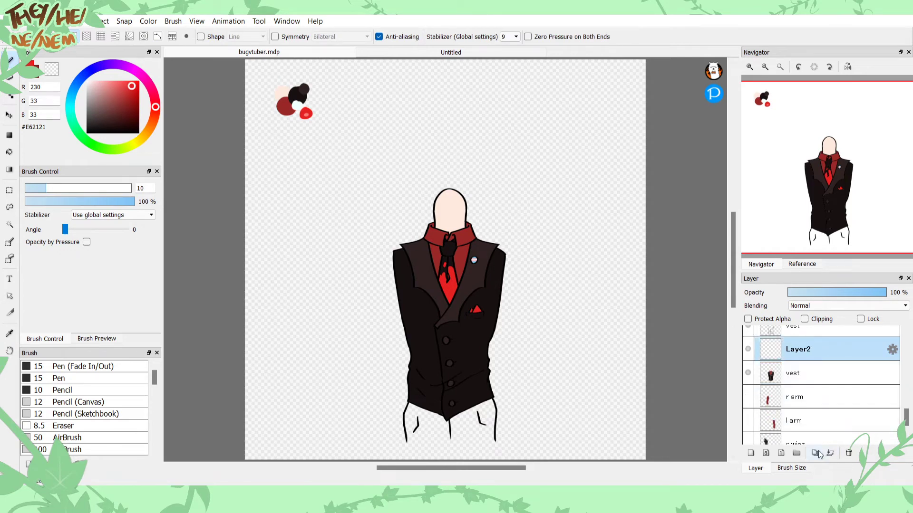
click(751, 454)
click(750, 67)
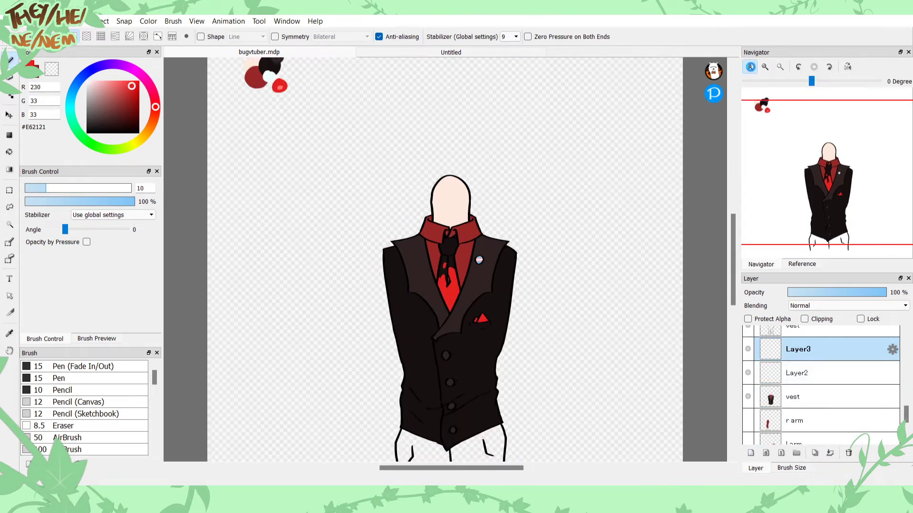
Step: Clip Layer3 to Layer2, paint bright red over the whole pin, and set the layer's blending to Overlay
click(750, 66)
click(805, 319)
mouse_move(577, 257)
mouse_down()
mouse_move(591, 269)
mouse_move(576, 267)
mouse_move(587, 264)
mouse_up()
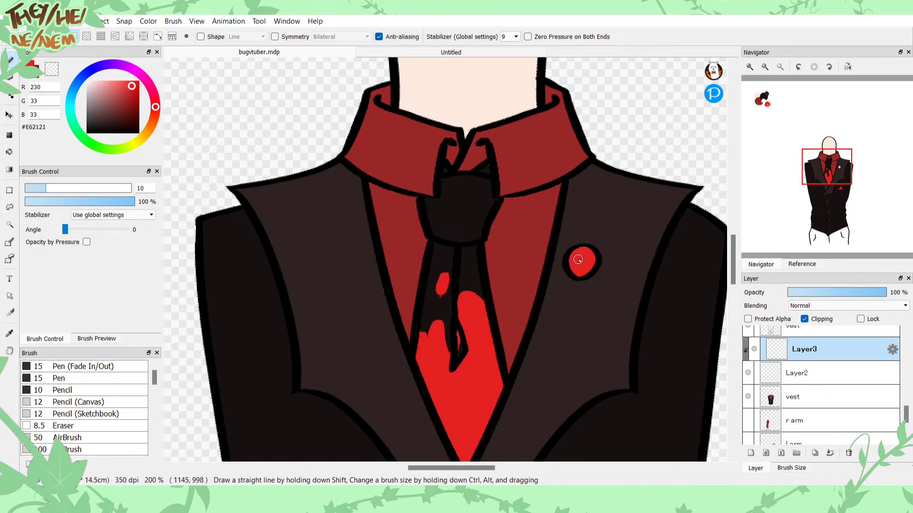
click(814, 349)
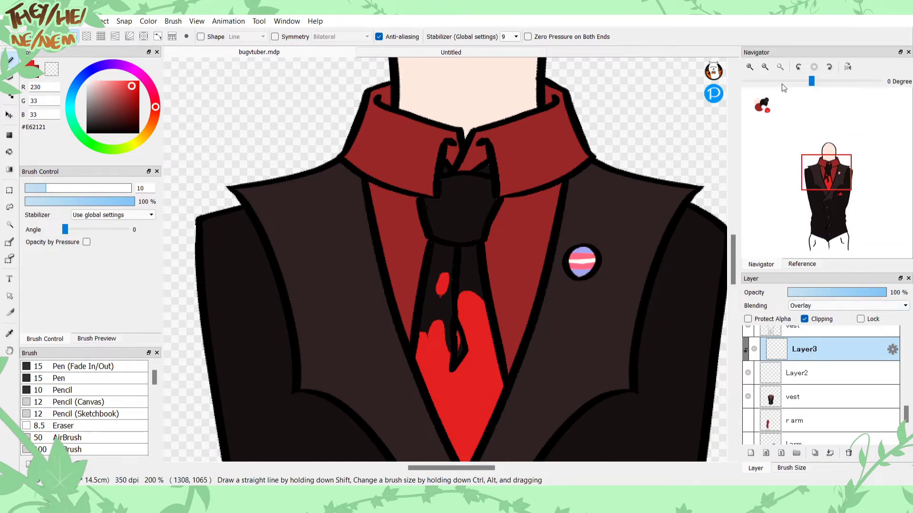
Step: Try the clipped red layer with Normal blending at 67% opacity
click(780, 66)
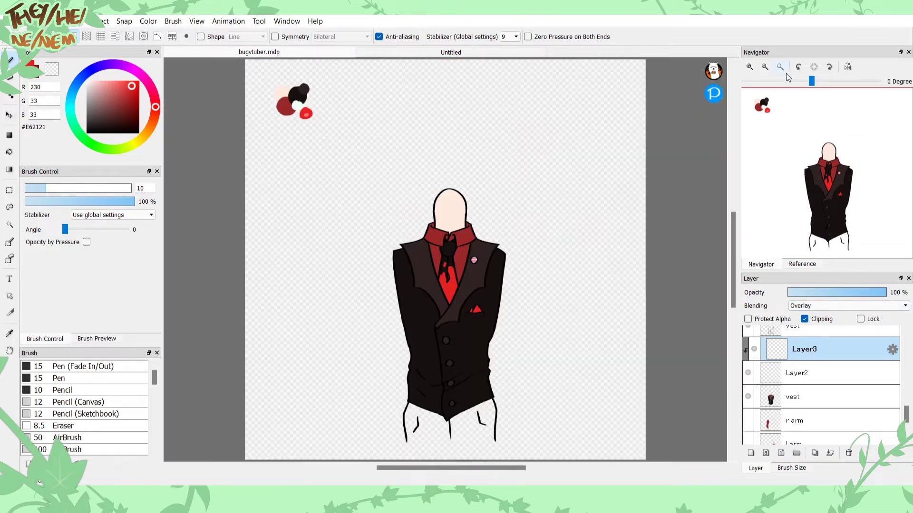
click(811, 307)
click(814, 314)
click(853, 293)
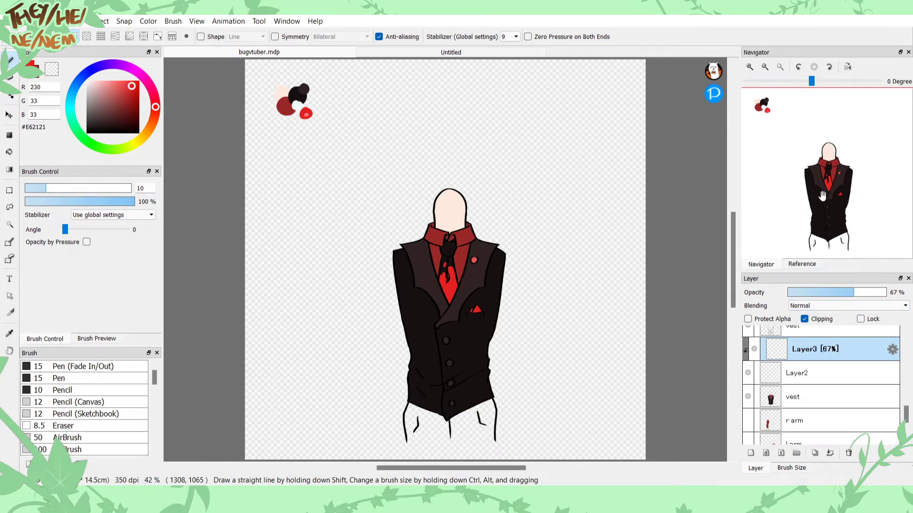
Step: Set the clipped red layer to Overlay blending at 87% opacity and merge it down into Layer2
click(749, 67)
click(749, 67)
click(749, 67)
click(750, 67)
click(750, 68)
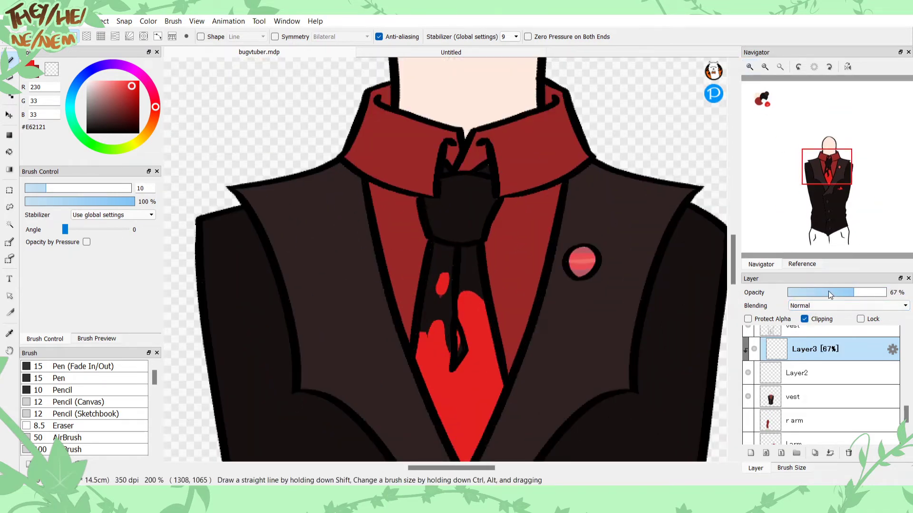
click(829, 291)
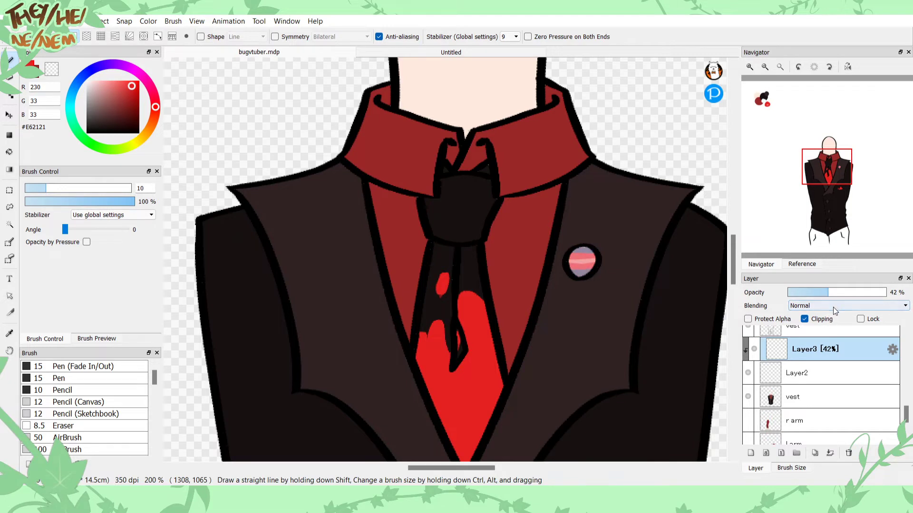
click(825, 351)
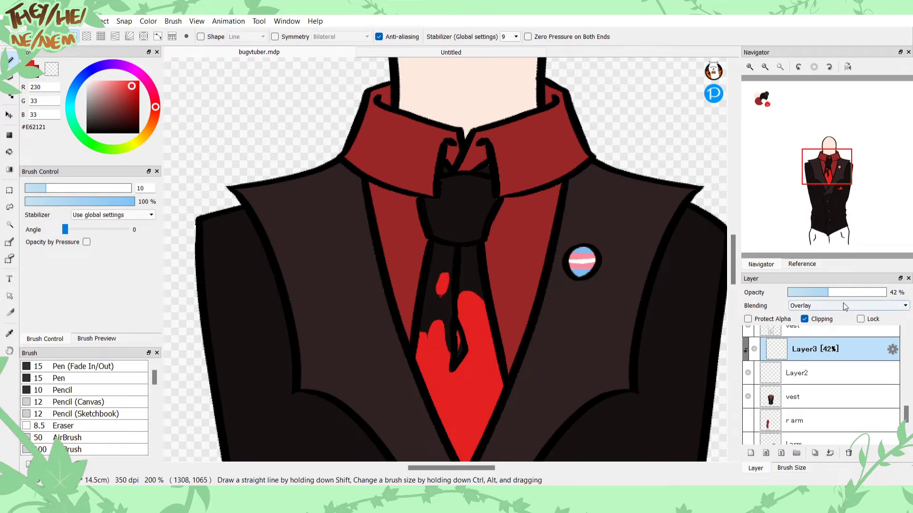
click(873, 292)
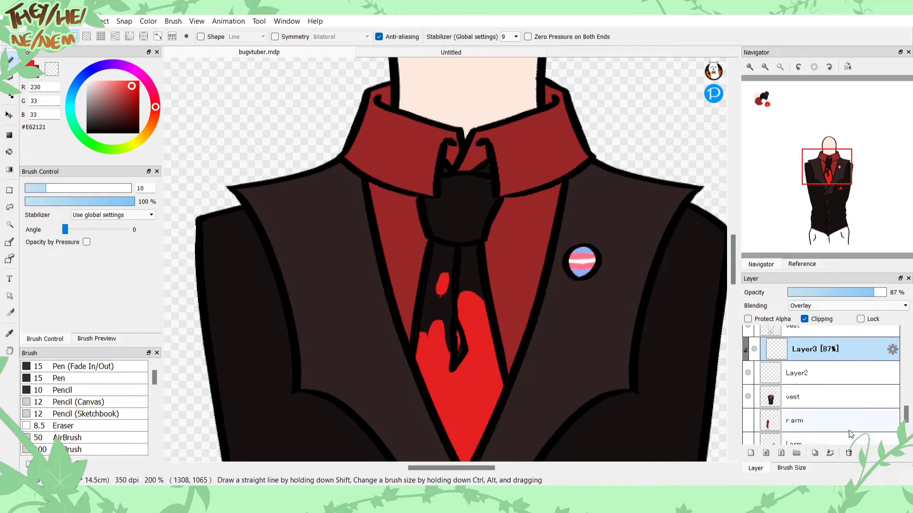
click(849, 453)
Step: Sample the tinted blue #9AADF6 from the pin and touch up its lower blue stripe on Layer2
click(750, 67)
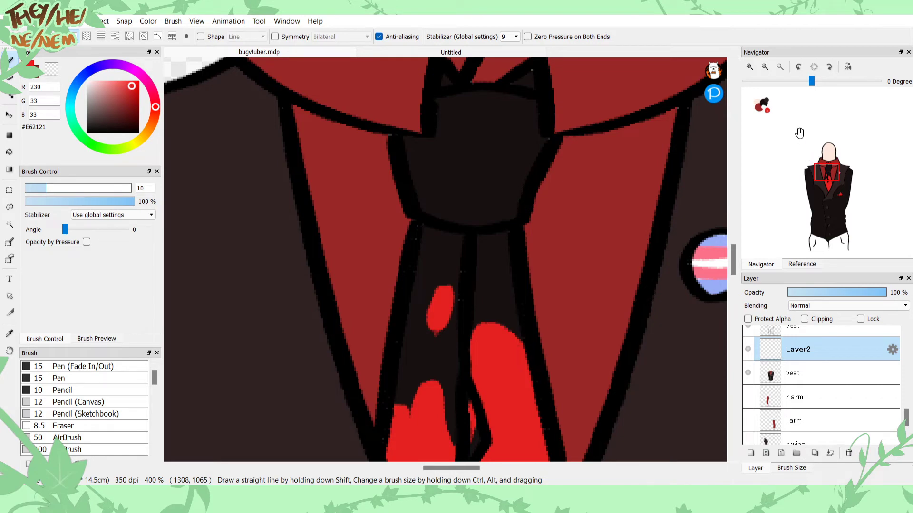
drag(826, 174, 833, 174)
key(i)
click(573, 201)
key(b)
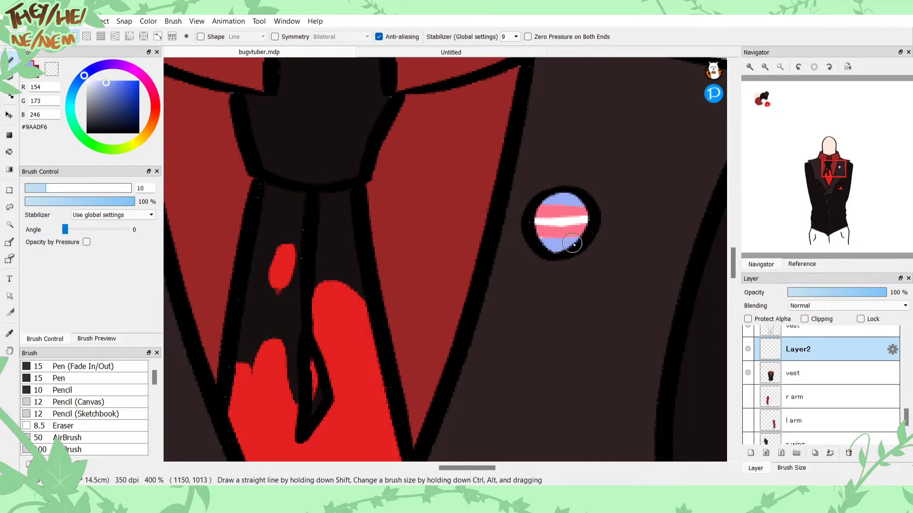
alt+click(541, 229)
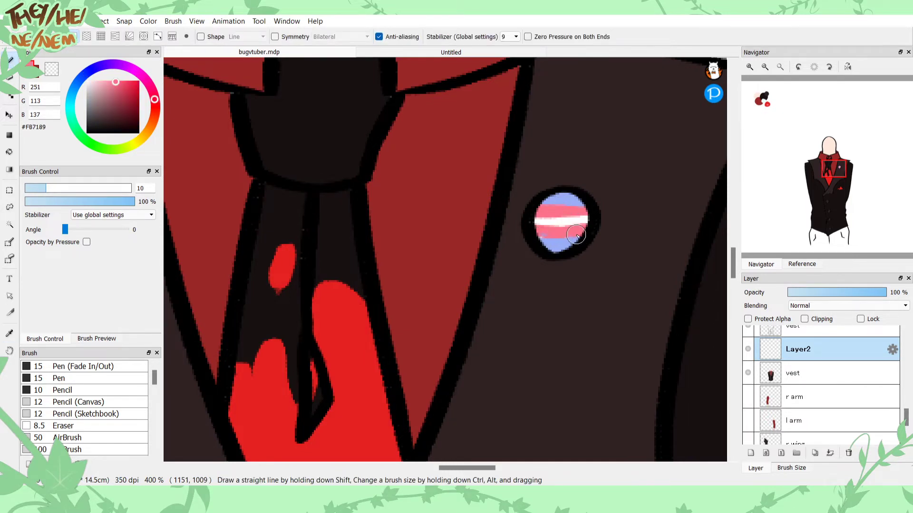
alt+click(556, 245)
mouse_move(548, 241)
mouse_down()
mouse_move(543, 241)
mouse_move(581, 225)
mouse_move(531, 229)
mouse_move(585, 220)
mouse_up()
Step: Thicken the pin's white centre stripe with #FFFFFF and even out the pink stripes with the sampled #FB7189
alt+click(563, 222)
drag(529, 220, 584, 224)
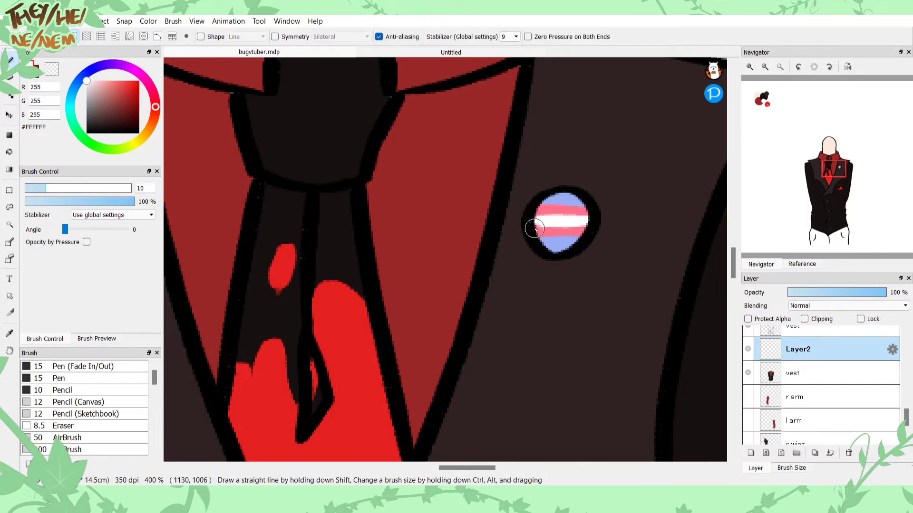
alt+click(549, 210)
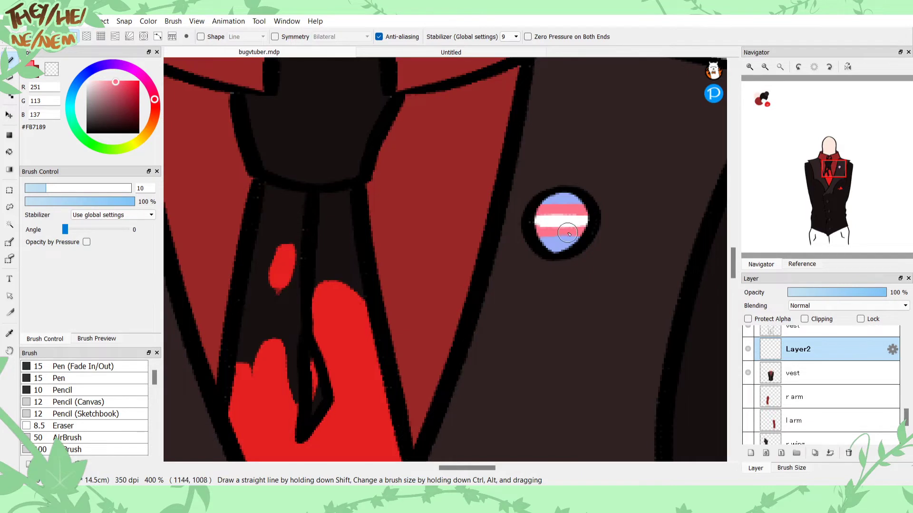
drag(535, 235, 585, 236)
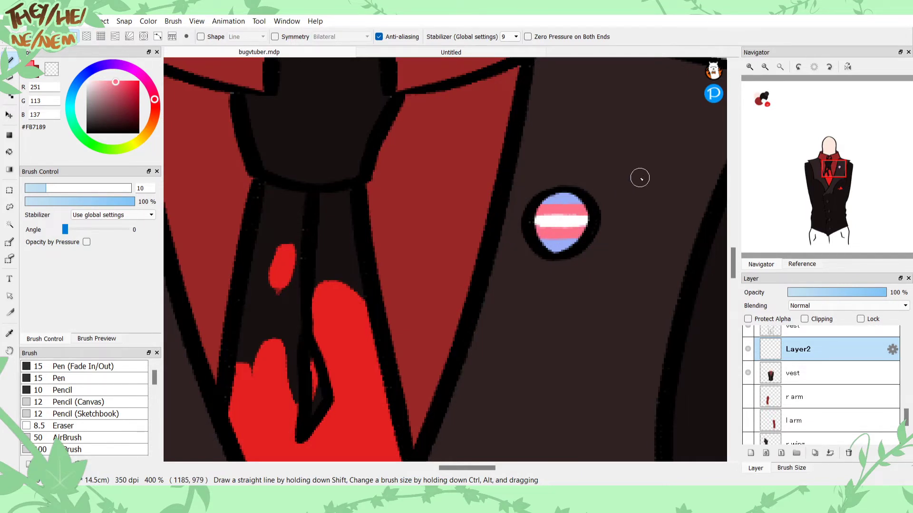
click(780, 66)
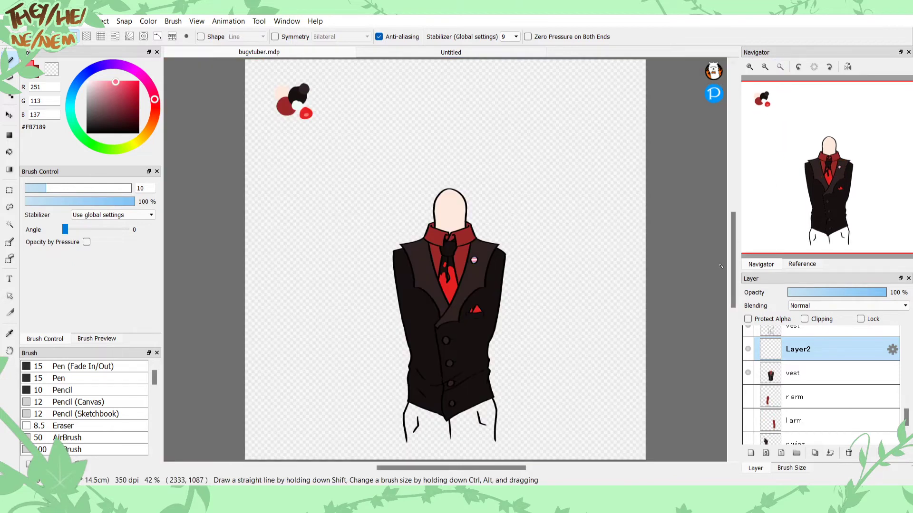
Step: Sample the dark brown #2F2222 from the vest's lapel as the brush colour
click(750, 67)
click(750, 67)
click(749, 66)
click(750, 66)
drag(789, 157, 818, 197)
key(i)
click(599, 318)
click(608, 327)
key(b)
Step: Close the open lower end of the trousers on Layer2 with a curved dark brown line between both outer leg lines
drag(822, 240, 828, 246)
drag(612, 248, 547, 291)
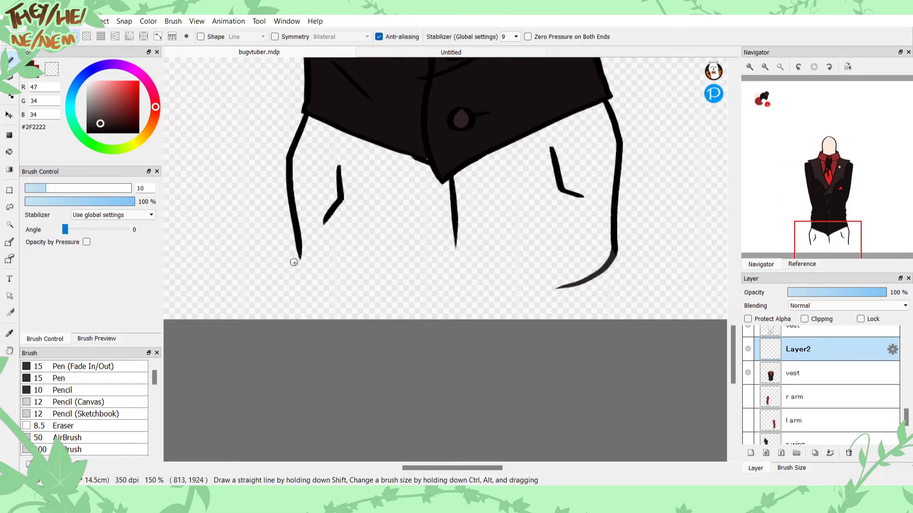
drag(300, 253, 418, 291)
drag(569, 283, 416, 279)
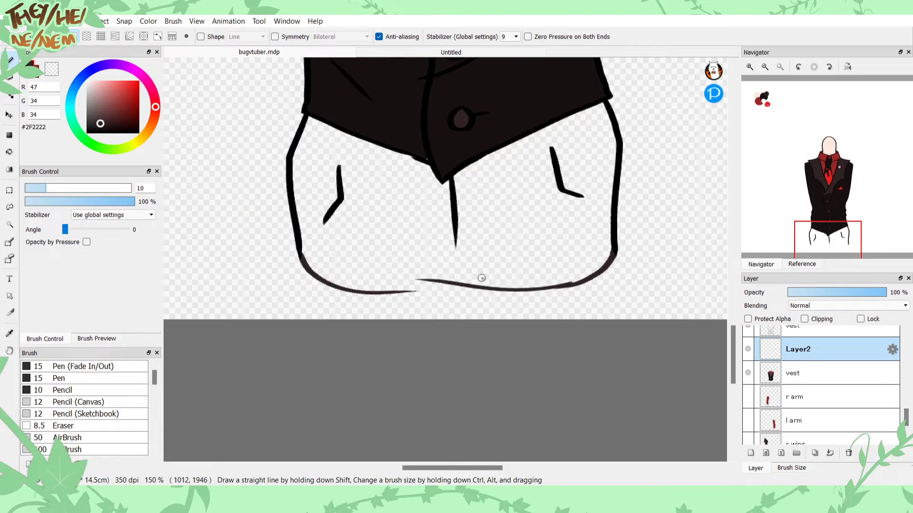
drag(499, 291, 402, 292)
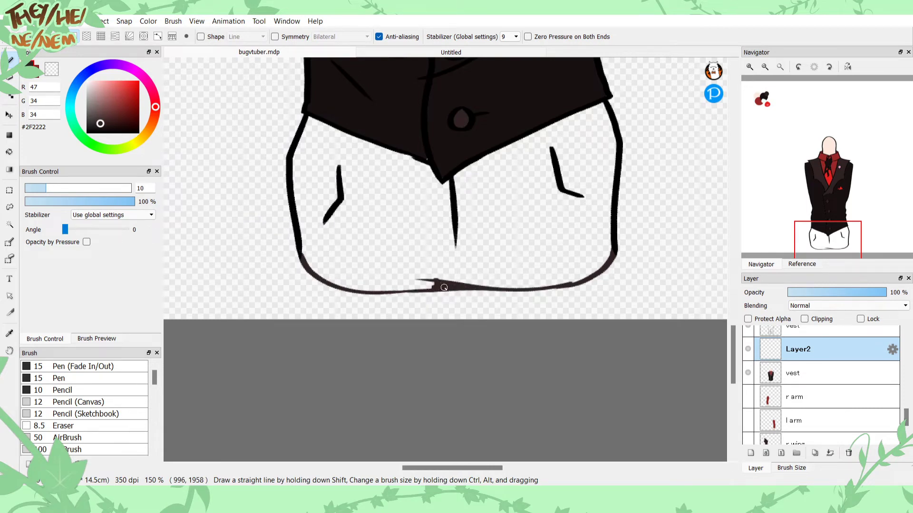
Step: Bucket-fill the closed trousers area on Layer2 with dark brown #2F2222
key(g)
click(405, 233)
key(b)
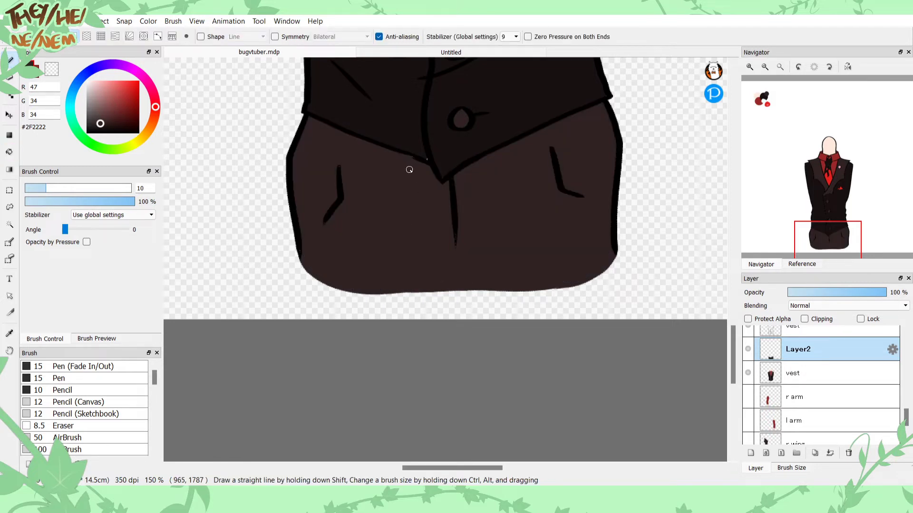
Step: Touch up the vest's lower edge with the sampled #181010 and resample the trousers' #2F2222
alt+click(407, 143)
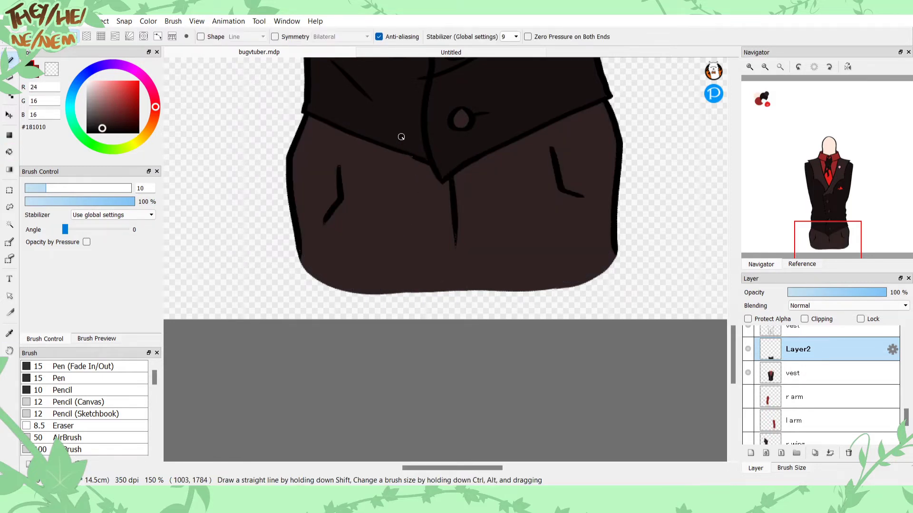
key(alt)
alt+click(407, 224)
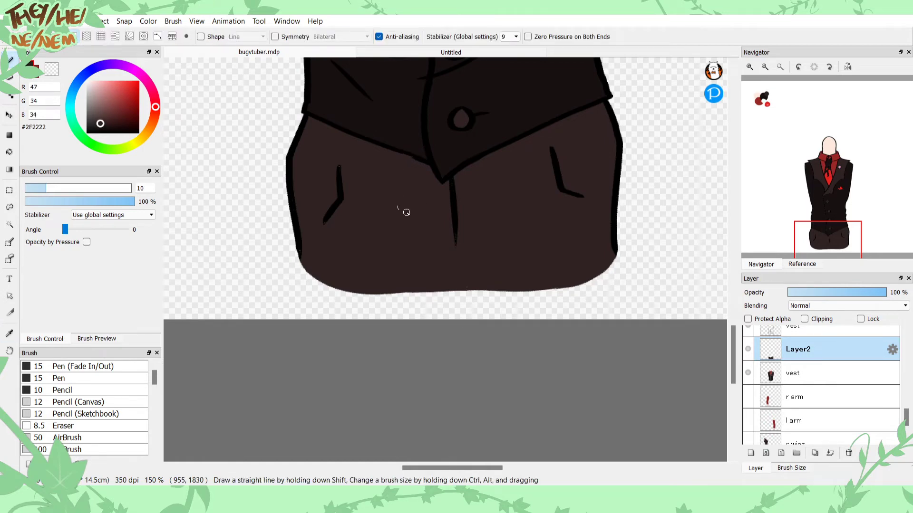
click(779, 67)
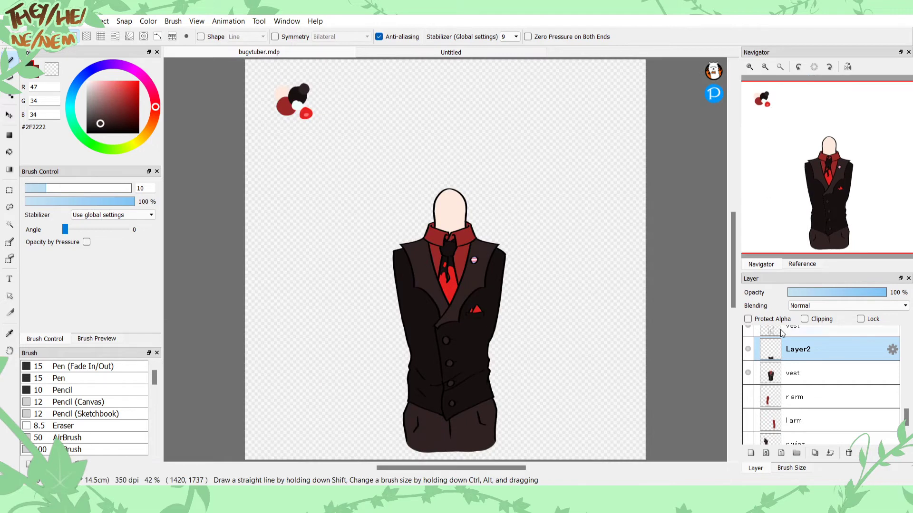
Step: Show the arm and wing layers to check the whole coloured figure, and hide them again
drag(745, 403, 753, 426)
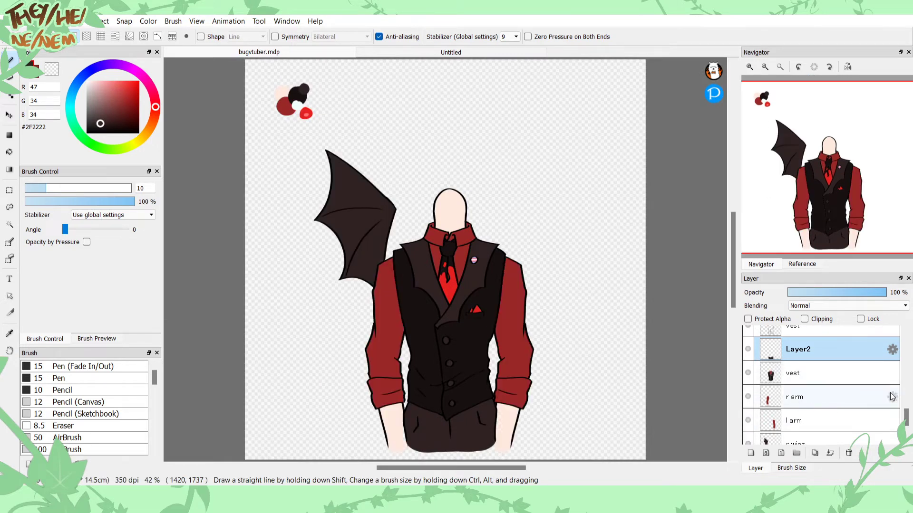
scroll(837, 431, down, 2)
click(749, 411)
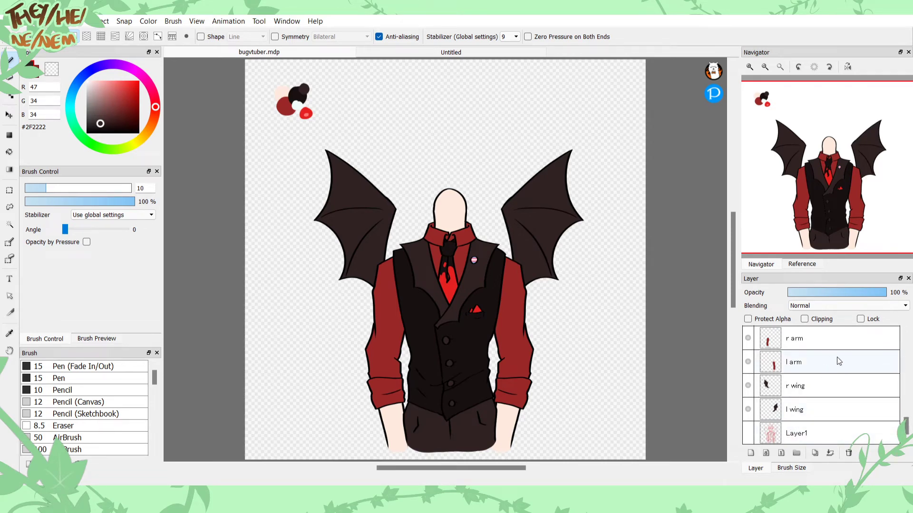
drag(747, 412, 748, 338)
drag(908, 431, 907, 413)
Step: Merge the vest line art layer down into Layer2 and toggle Layer2 and the coloured vest layer to check them
click(769, 400)
click(829, 452)
drag(747, 400, 747, 423)
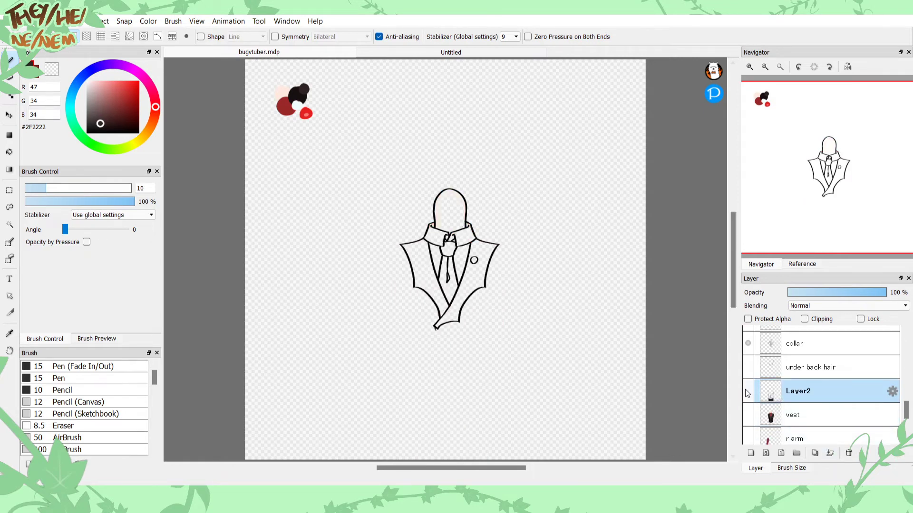
drag(747, 392, 746, 422)
Step: Try merging Layer2 down into the vest layer, toggling the vest and under back hair layers to check it
click(829, 453)
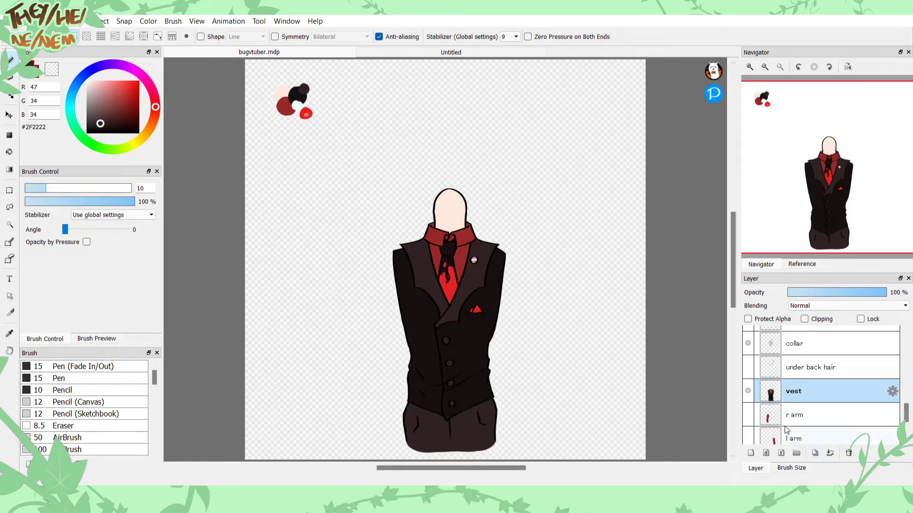
click(748, 391)
click(748, 368)
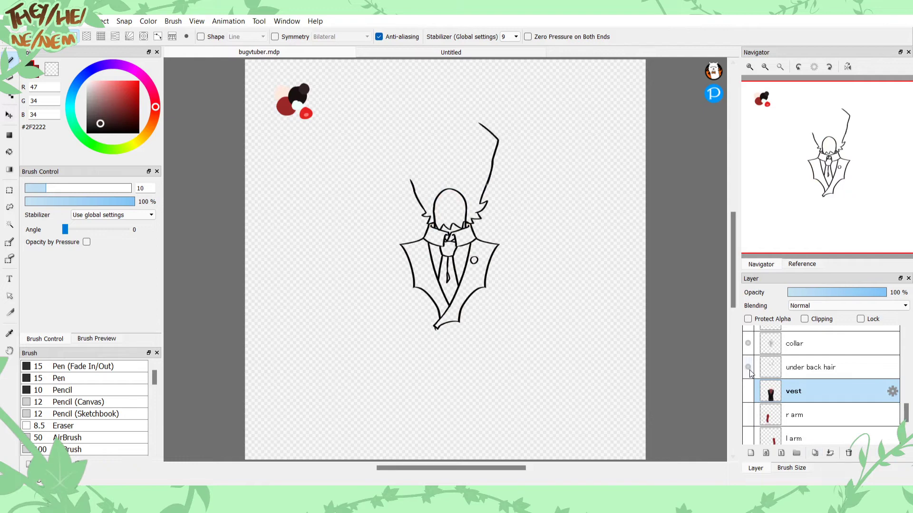
click(749, 366)
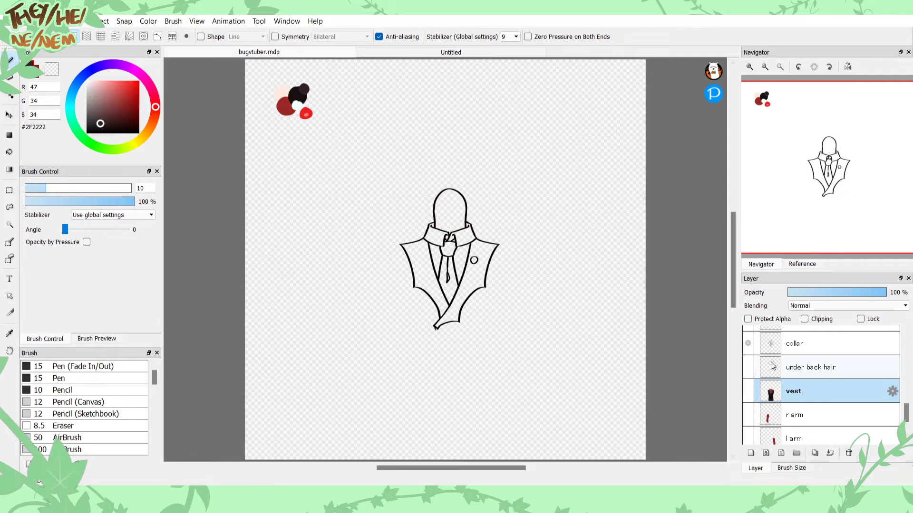
click(748, 391)
click(747, 391)
click(748, 391)
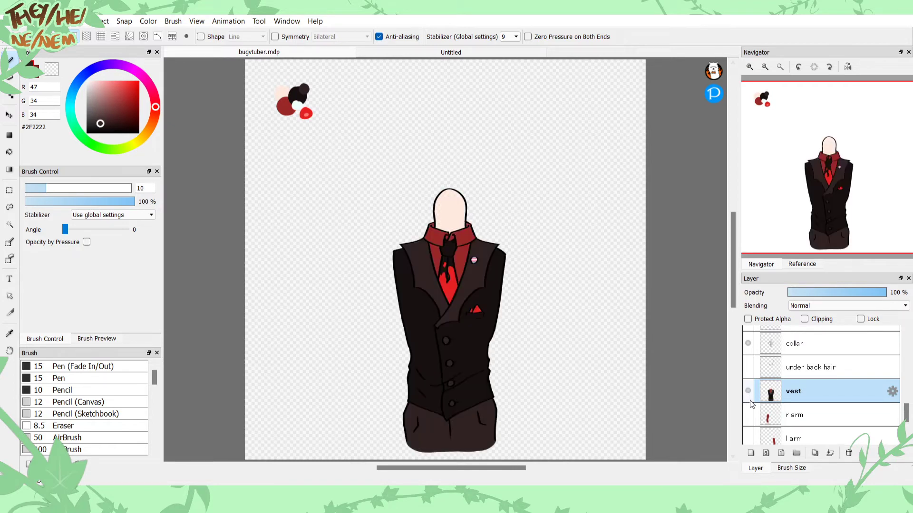
click(748, 391)
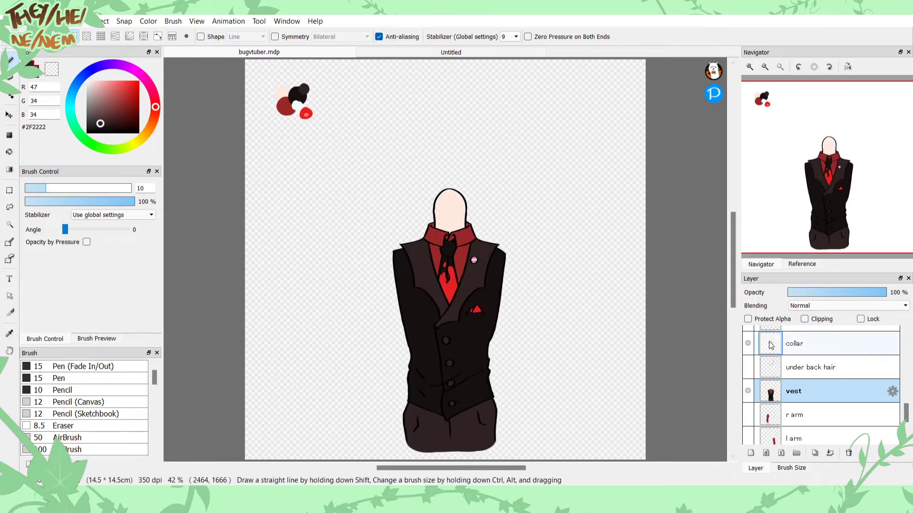
click(748, 391)
Step: Undo the merge of Layer2 into the vest layer
key(ctrl+z)
key(ctrl+z)
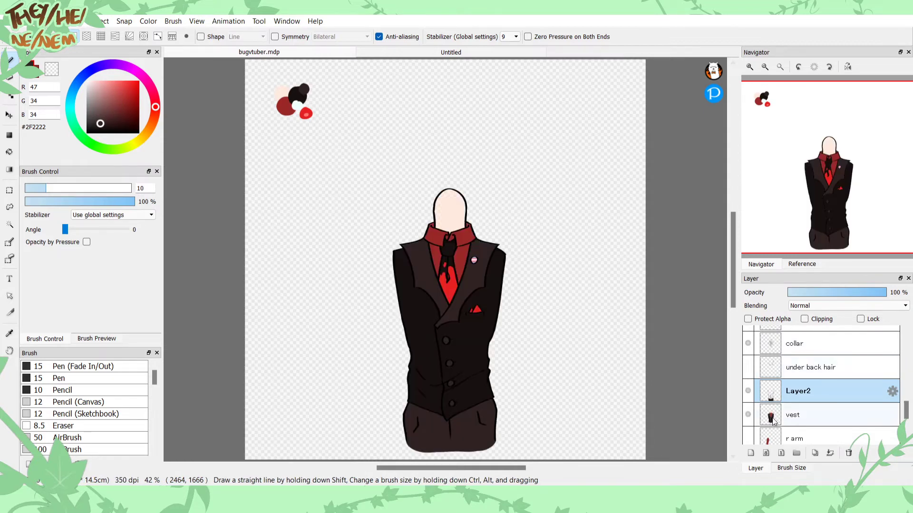
Step: Make the vest layer active for selecting the lapel, collar and tie areas
click(770, 417)
click(750, 67)
click(750, 66)
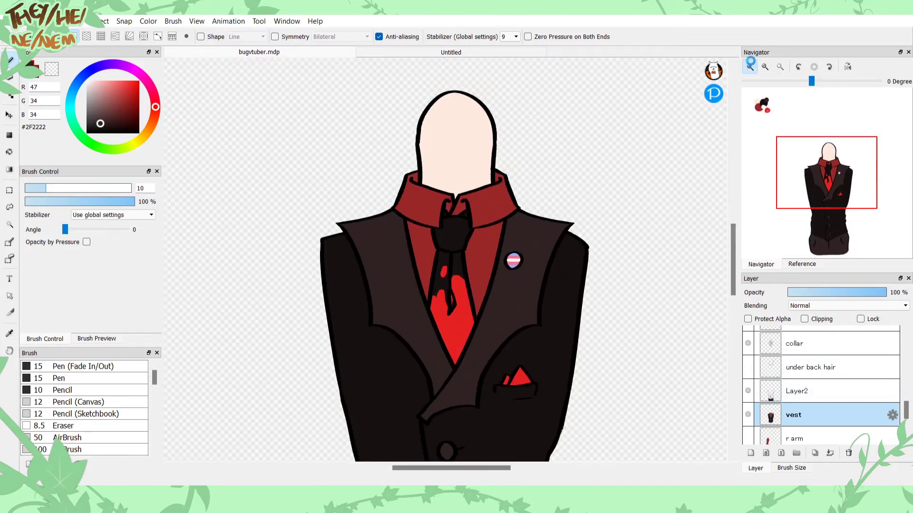
click(750, 66)
click(765, 66)
click(765, 66)
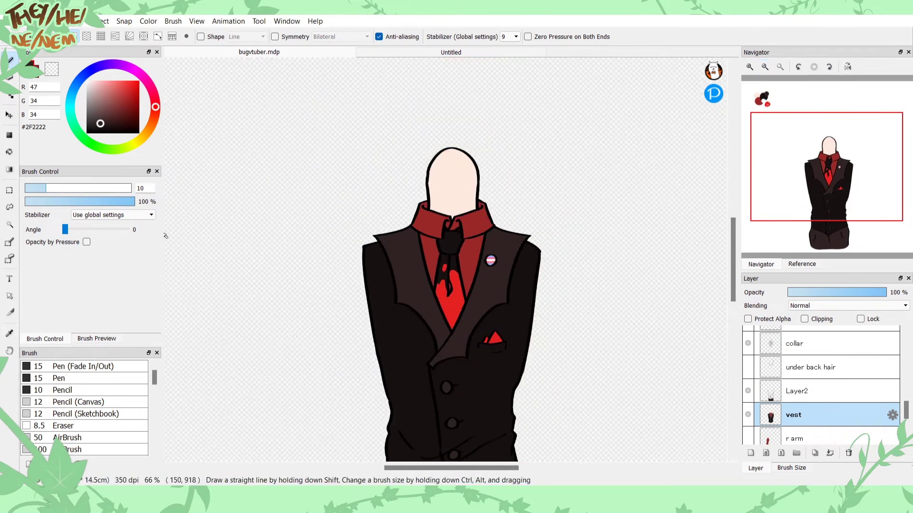
click(10, 207)
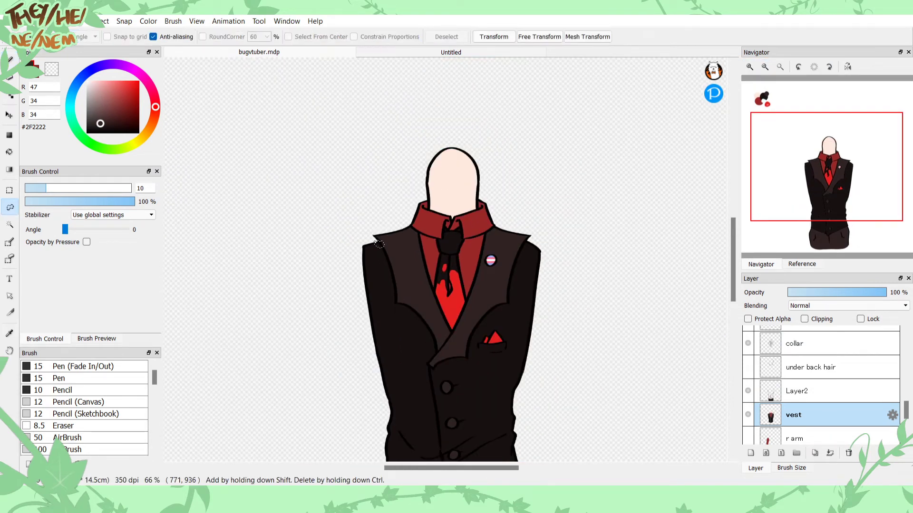
mouse_move(374, 235)
mouse_down()
mouse_move(396, 268)
mouse_move(401, 305)
mouse_move(429, 312)
mouse_up()
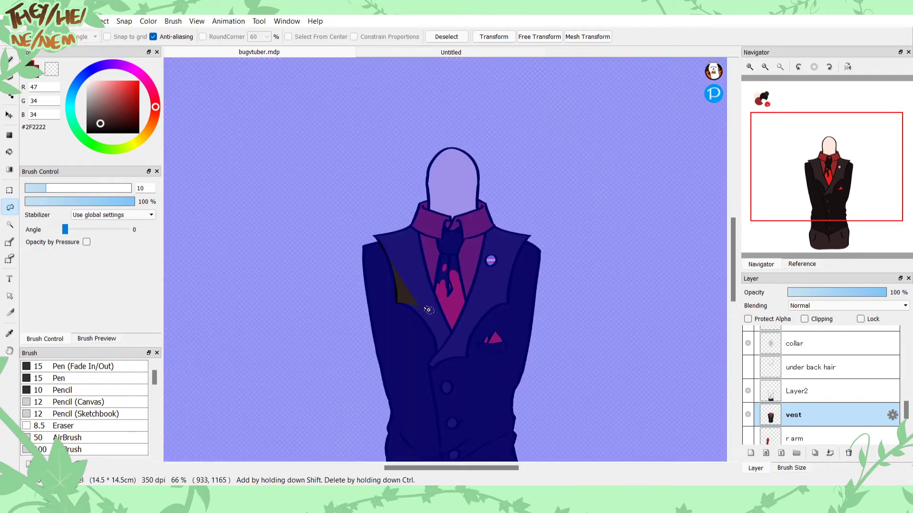
click(655, 206)
Step: Select both vest lapels, the tie's red splashes, its dark tails and its knot with the Magic Wand
click(10, 224)
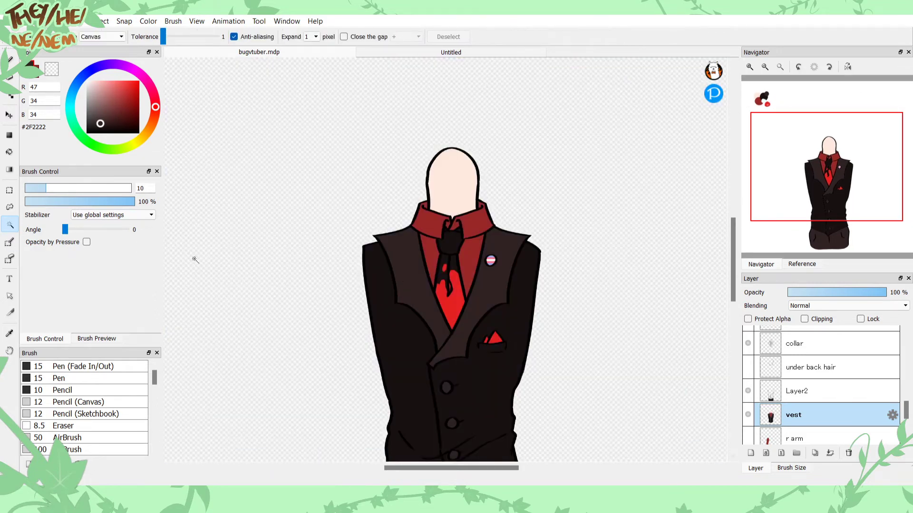
click(425, 314)
shift+click(459, 312)
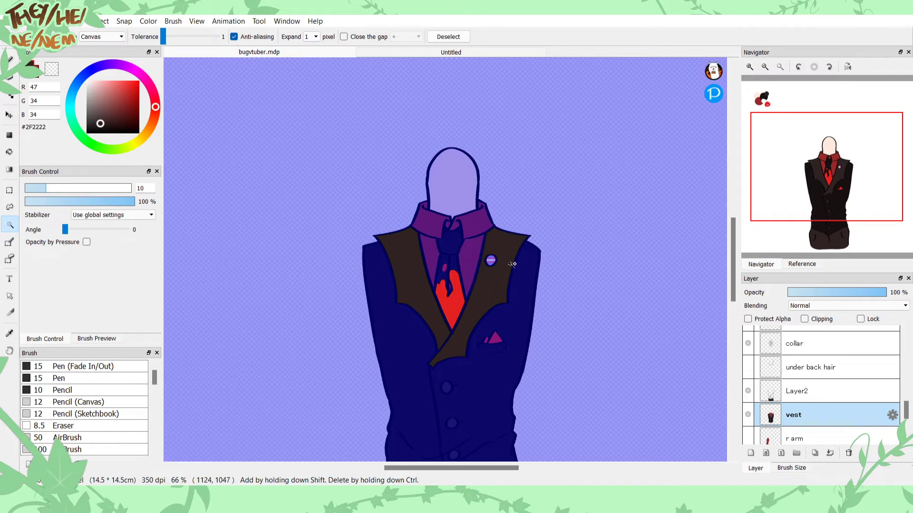
click(750, 67)
click(750, 67)
click(750, 67)
click(750, 67)
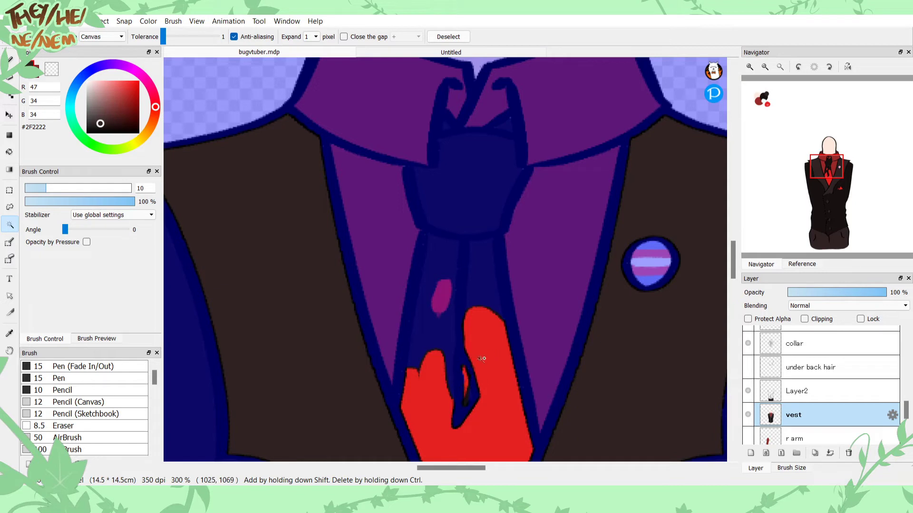
shift+click(442, 314)
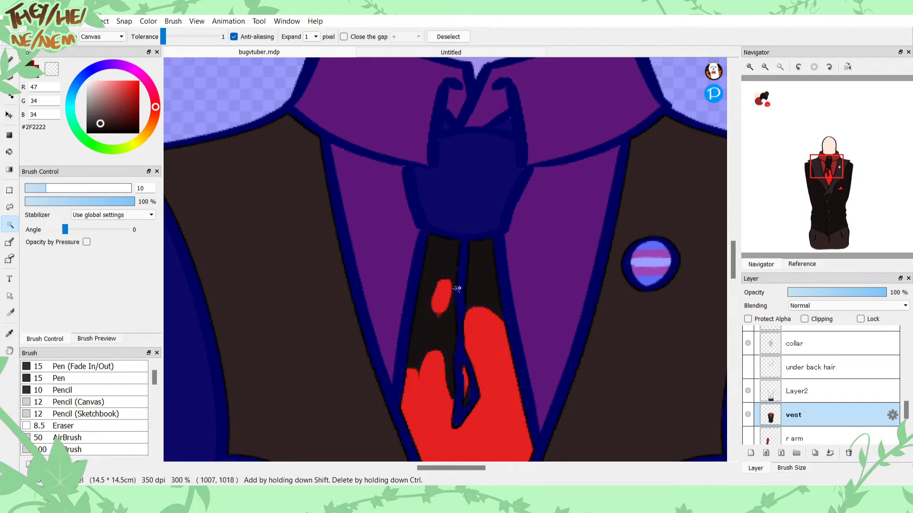
shift+click(465, 204)
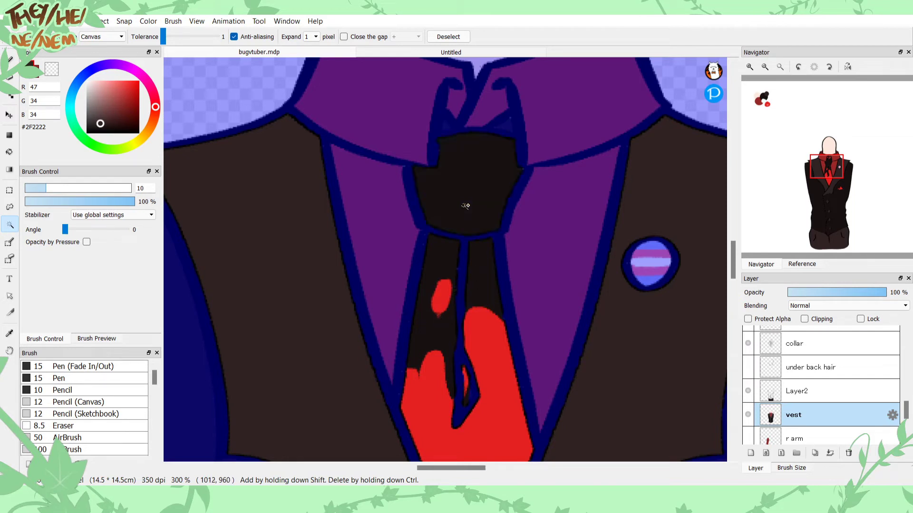
shift+click(445, 125)
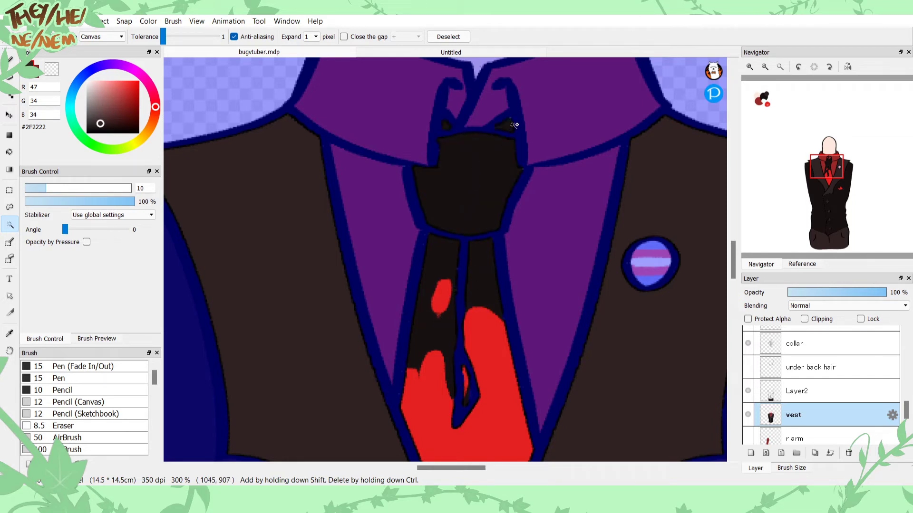
Step: Add the dark red collar pieces and both shirt panels beside the tie to the selection
shift+click(537, 110)
shift+click(557, 259)
shift+click(391, 225)
shift+click(456, 106)
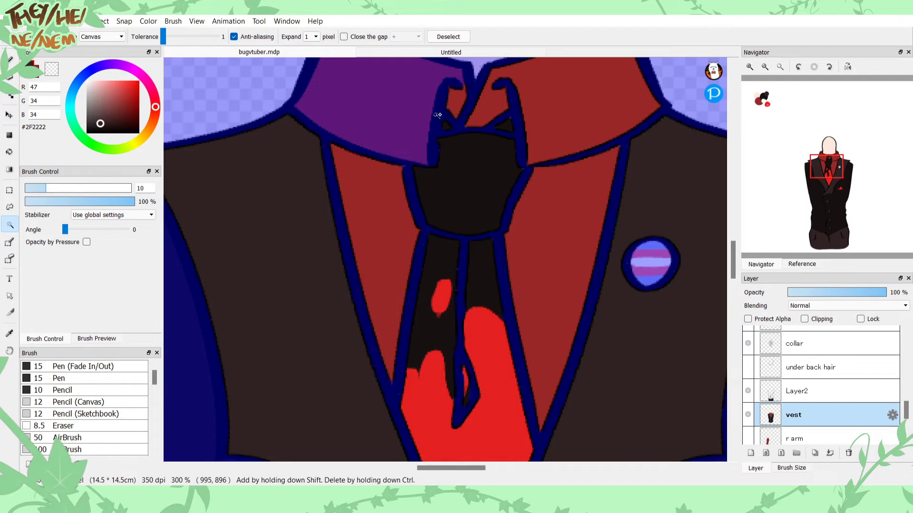
shift+click(412, 88)
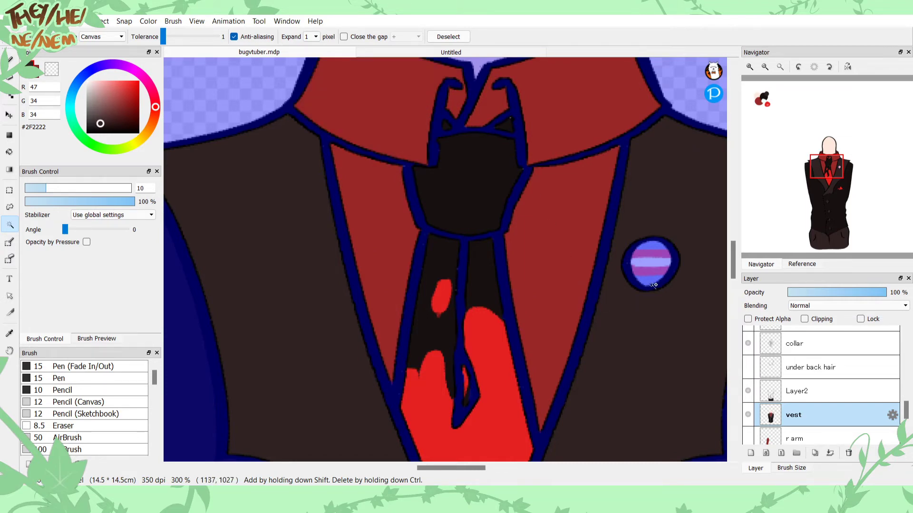
Step: Add all the blue, pink and white stripes of the lapel pin to the selection
click(766, 76)
shift+click(658, 219)
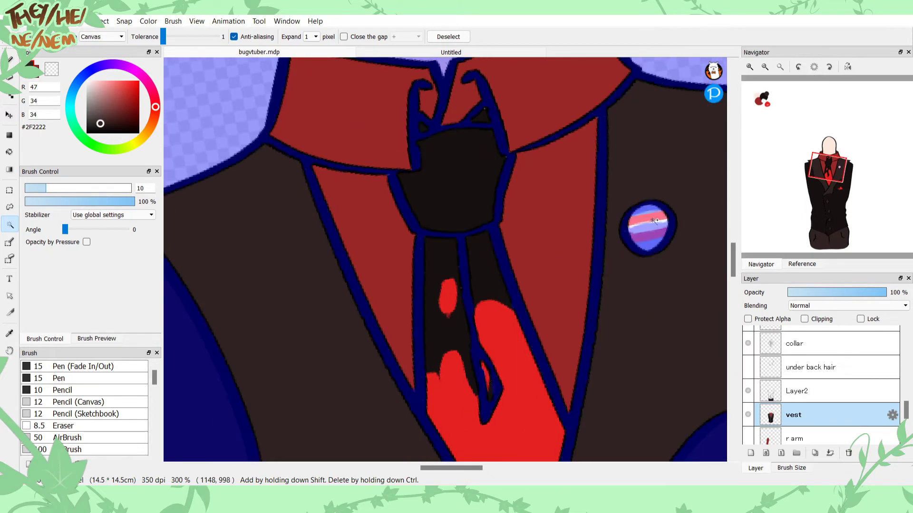
shift+click(650, 244)
shift+click(649, 228)
shift+click(650, 237)
shift+click(650, 213)
mouse_move(786, 79)
click(814, 67)
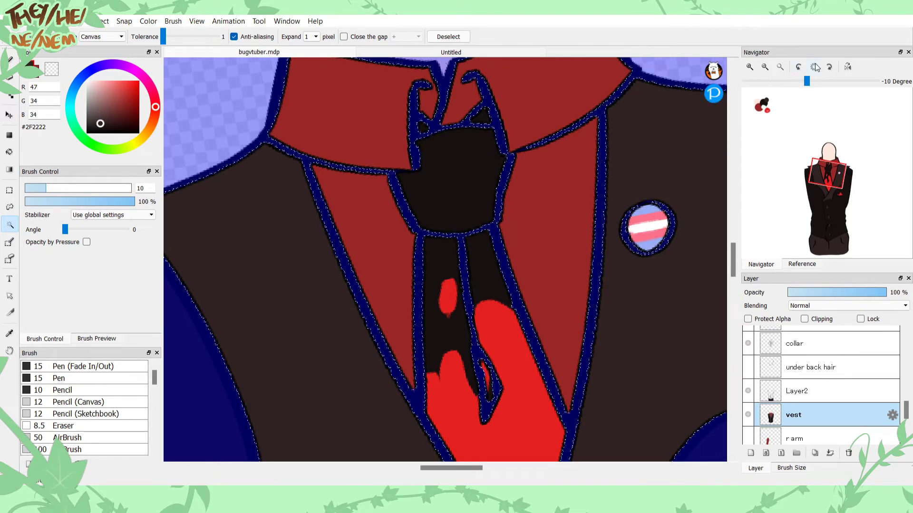
click(765, 67)
click(764, 67)
click(766, 67)
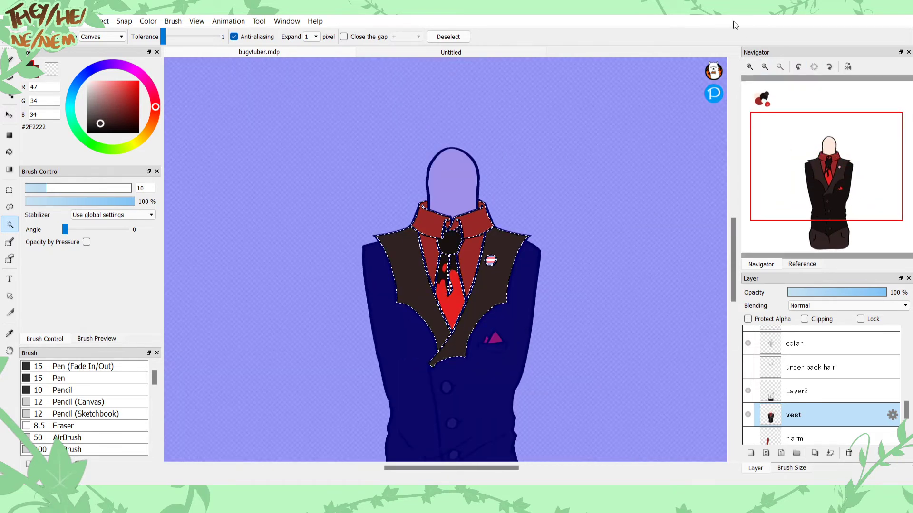
Step: Move the selected pin stripes from Layer2 onto a new layer above the under back hair layer
key(Delete)
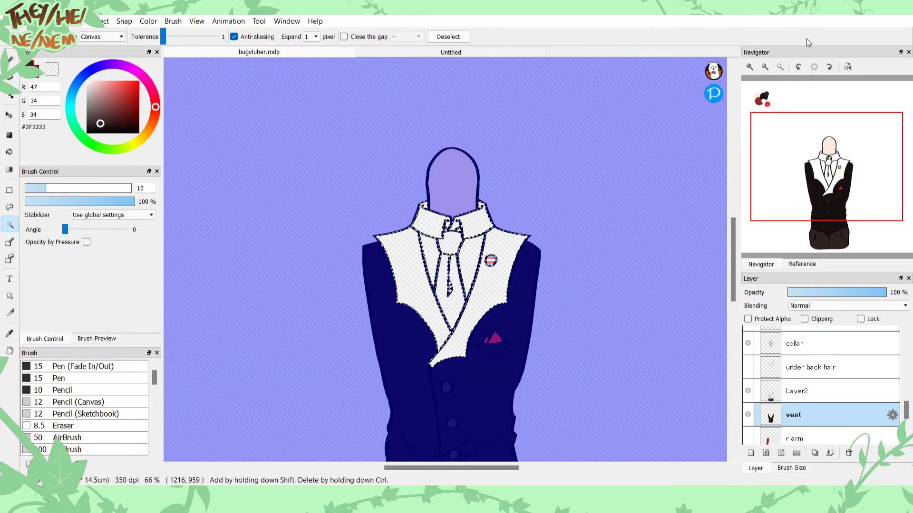
mouse_move(791, 88)
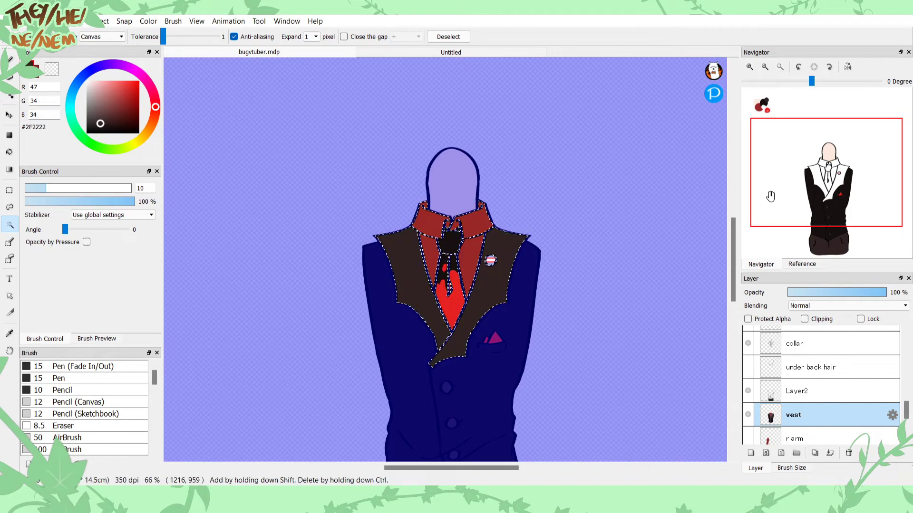
click(859, 398)
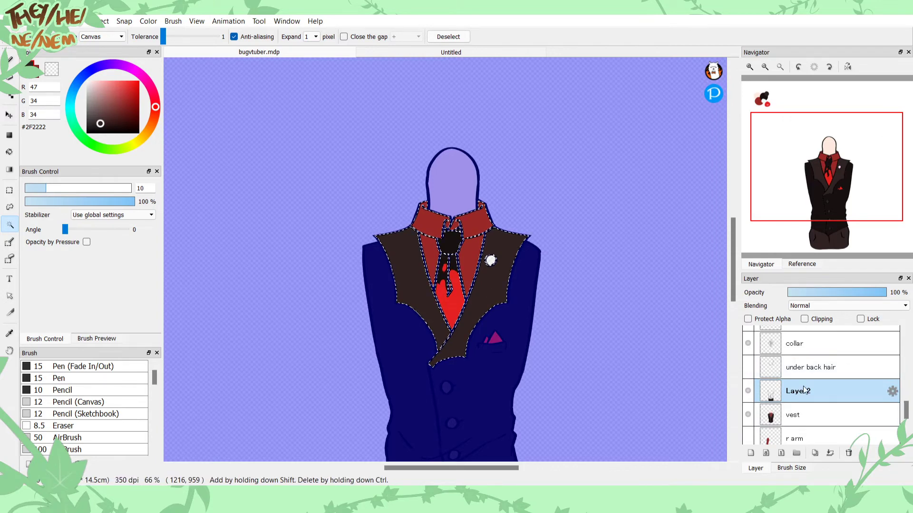
click(810, 366)
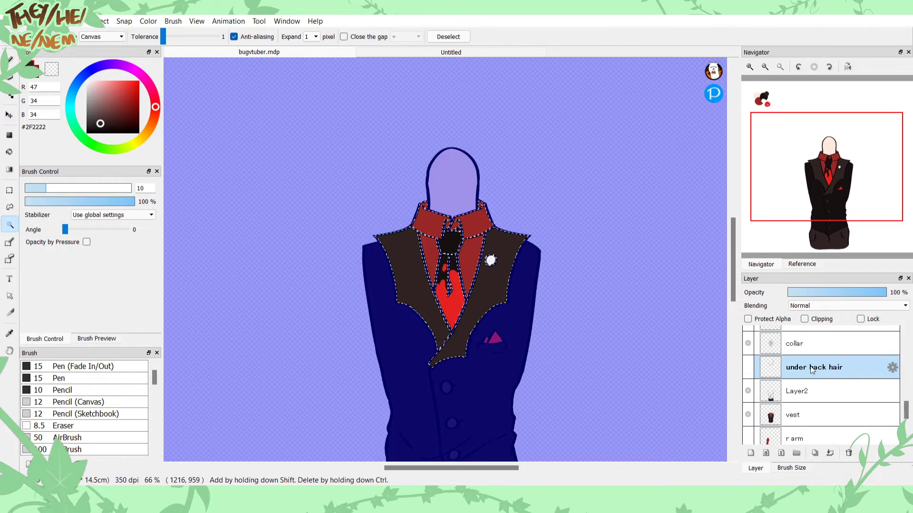
click(815, 453)
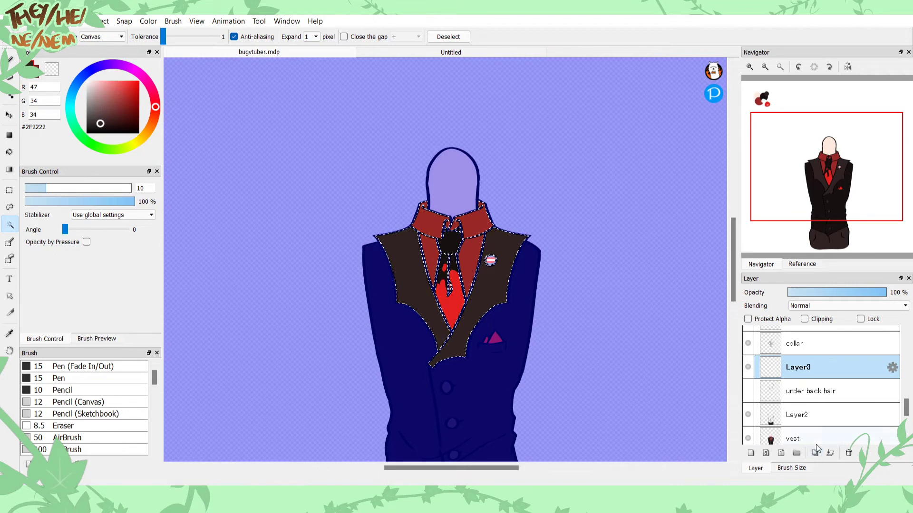
Step: Cut the selected lapel, collar, shirt and tie colours from the vest layer and paste them above the under back hair layer
click(809, 440)
key(Delete)
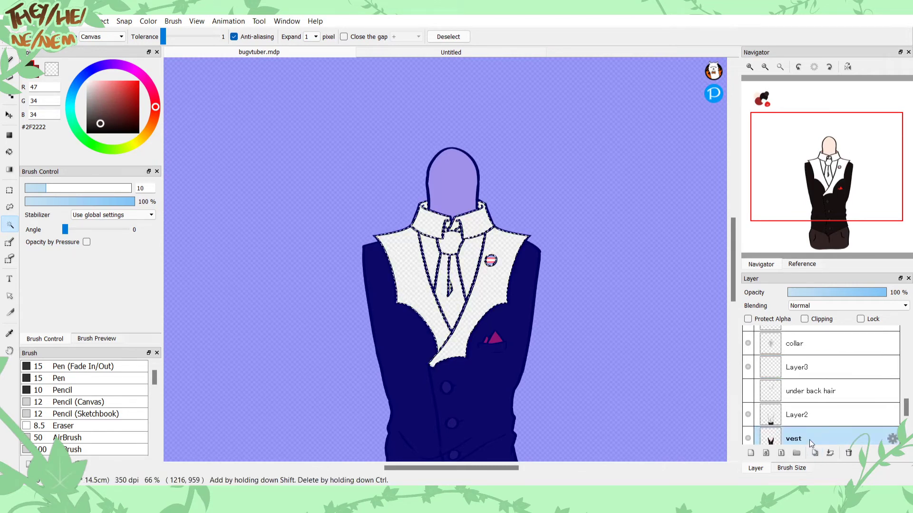
click(822, 370)
click(823, 391)
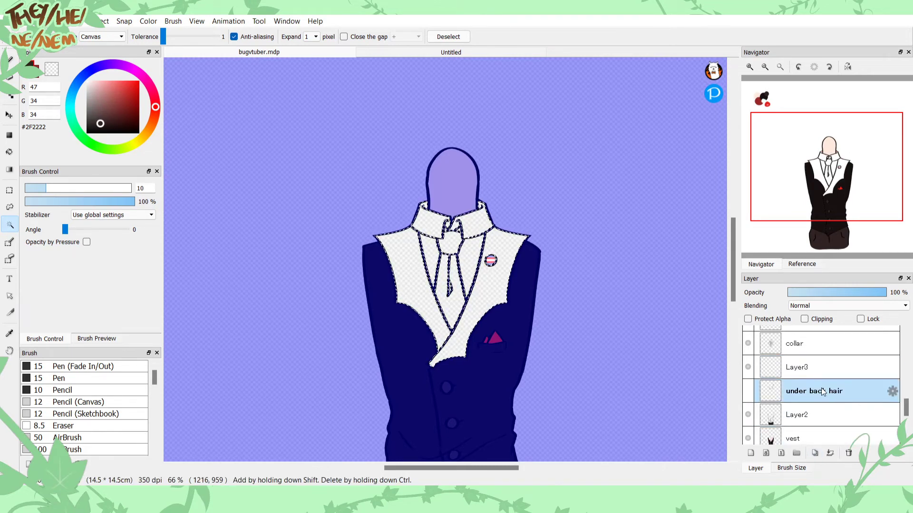
key(ctrl+v)
Step: Merge Layer3 down into Layer5 and clear the selection
click(819, 367)
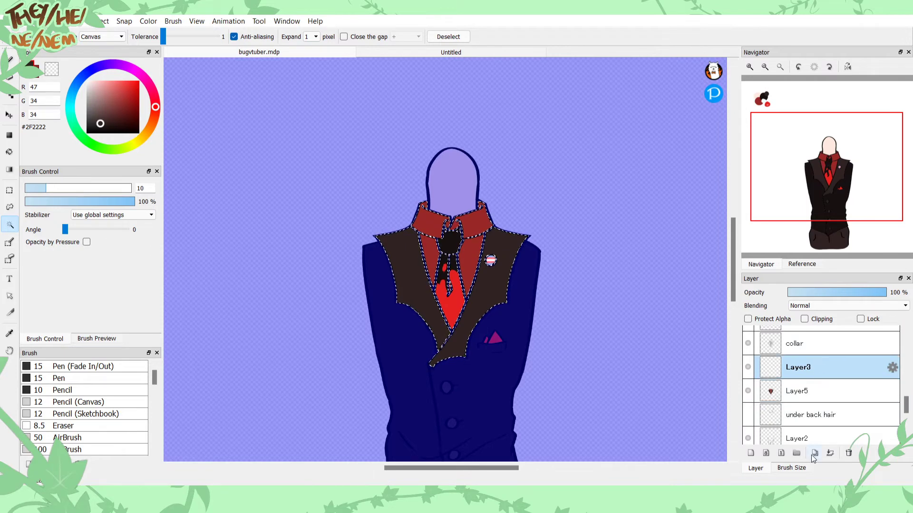
click(826, 457)
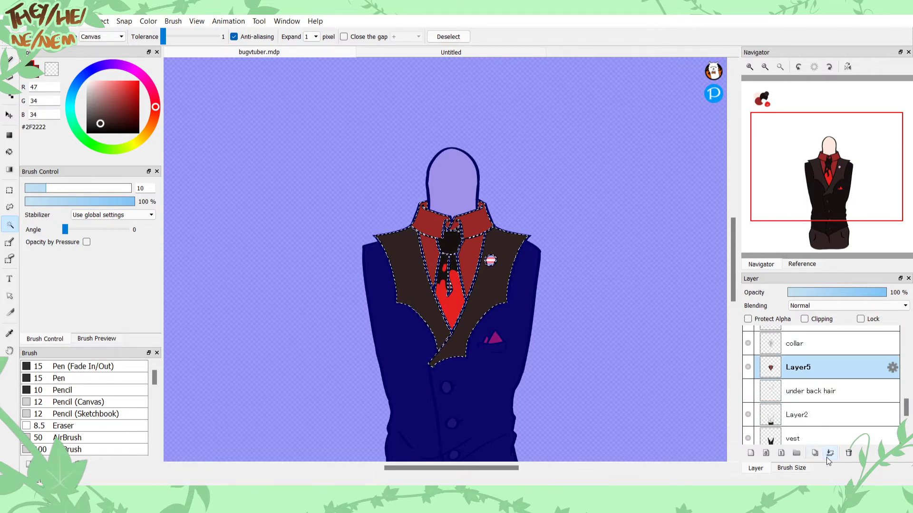
click(9, 207)
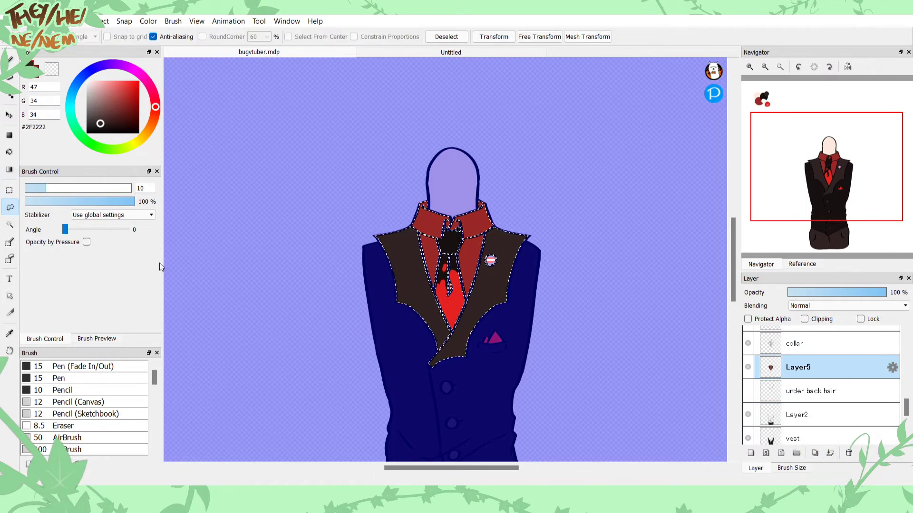
click(191, 277)
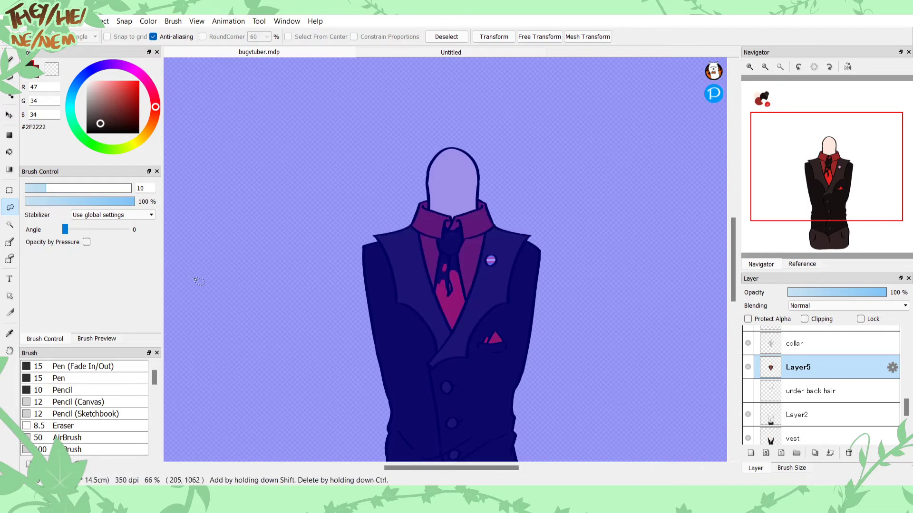
click(185, 261)
key(b)
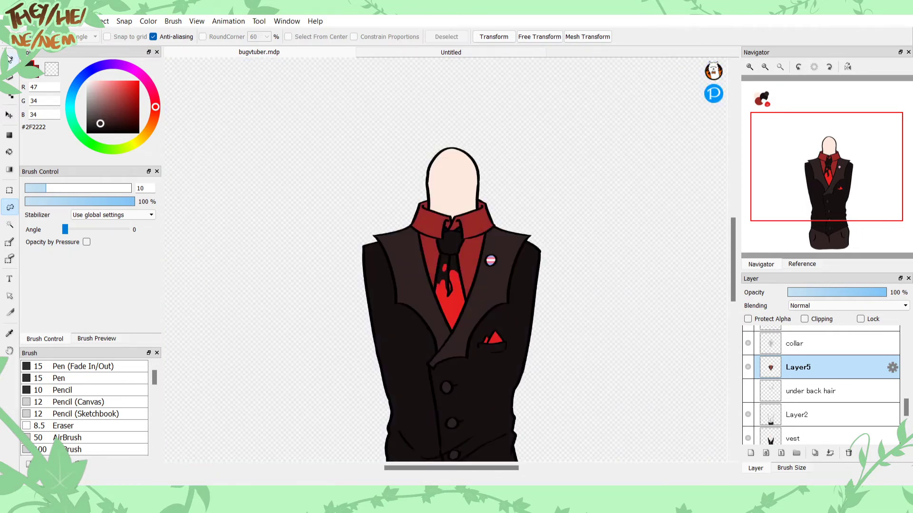
Step: Merge Layer2 down into the vest layer
click(846, 389)
click(825, 414)
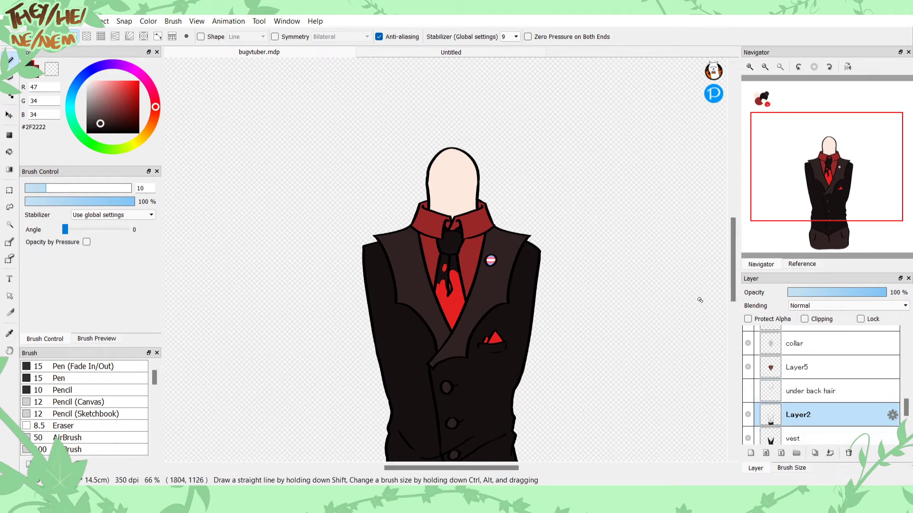
mouse_move(905, 407)
mouse_down()
mouse_move(906, 422)
mouse_move(906, 412)
mouse_up()
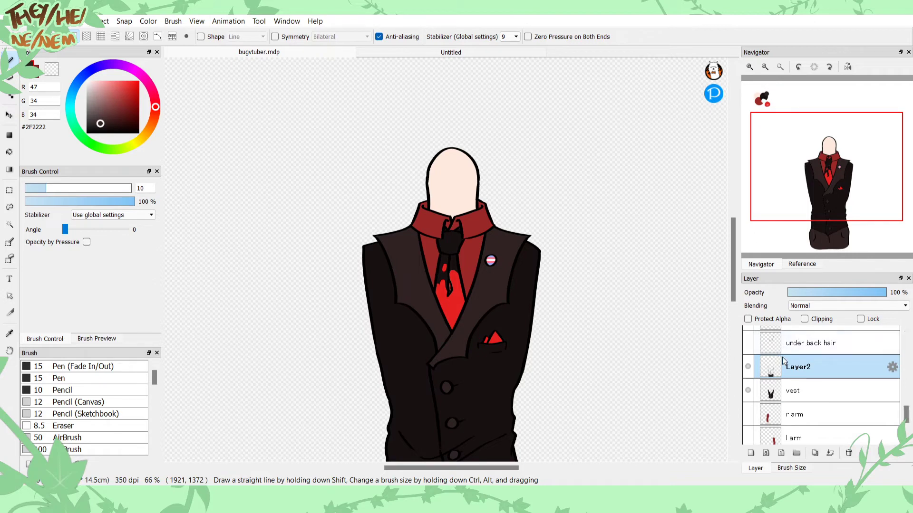
click(830, 454)
Step: Combine the collar line art layer and the coloured Layer5 into a single layer named collar
mouse_move(907, 415)
mouse_down()
mouse_move(905, 399)
mouse_move(906, 408)
mouse_up()
click(752, 343)
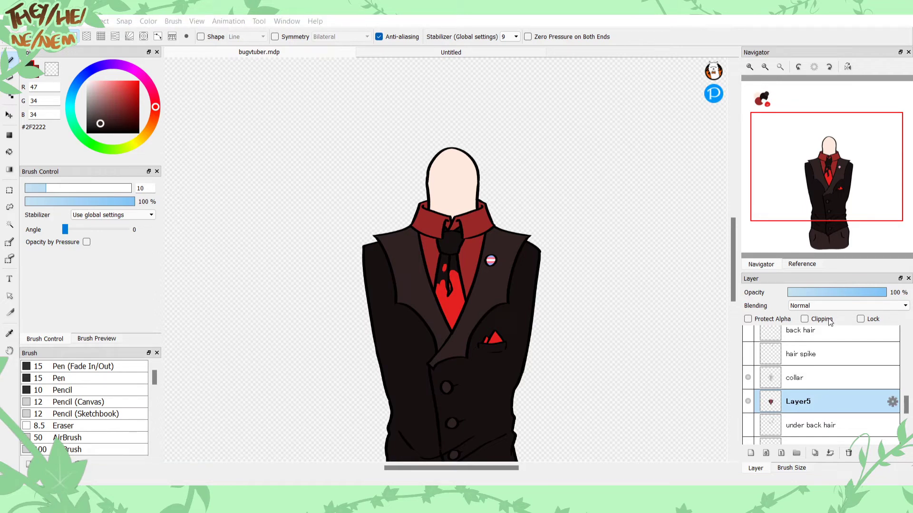
click(804, 385)
click(830, 454)
Step: With the vest layer active, sample its dark colour #181010 for the brush and toggle the collar layer to check the torso beneath
click(755, 425)
click(748, 379)
key(i)
click(517, 255)
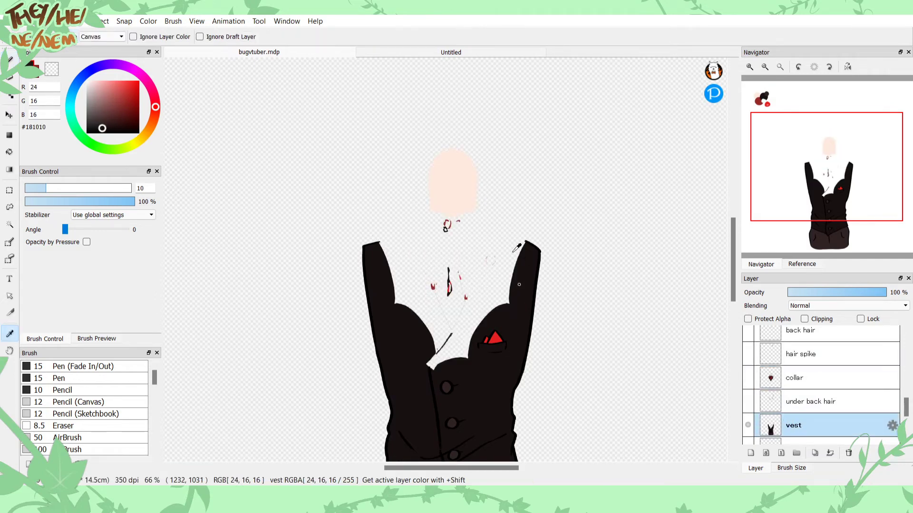
click(10, 60)
click(748, 379)
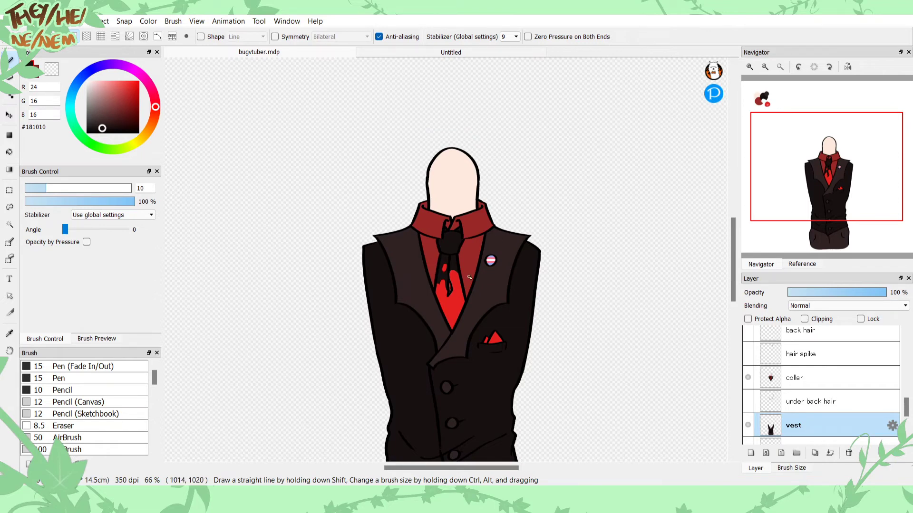
Step: Hide the collar layer and fill the vest's open chest area with #181010
click(747, 377)
key(g)
click(481, 274)
Step: Set the brush size to 40 and paint over the gaps and specks along the vest's upper edge and chest
key(b)
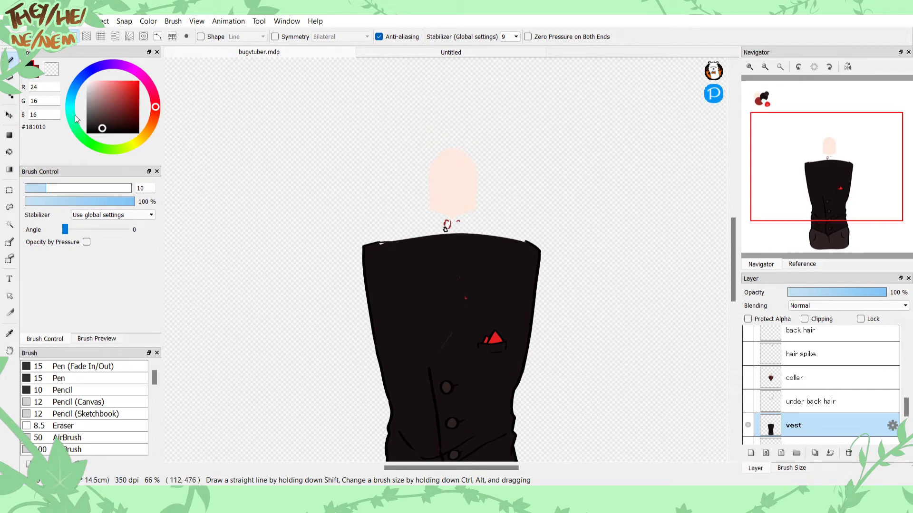
click(95, 189)
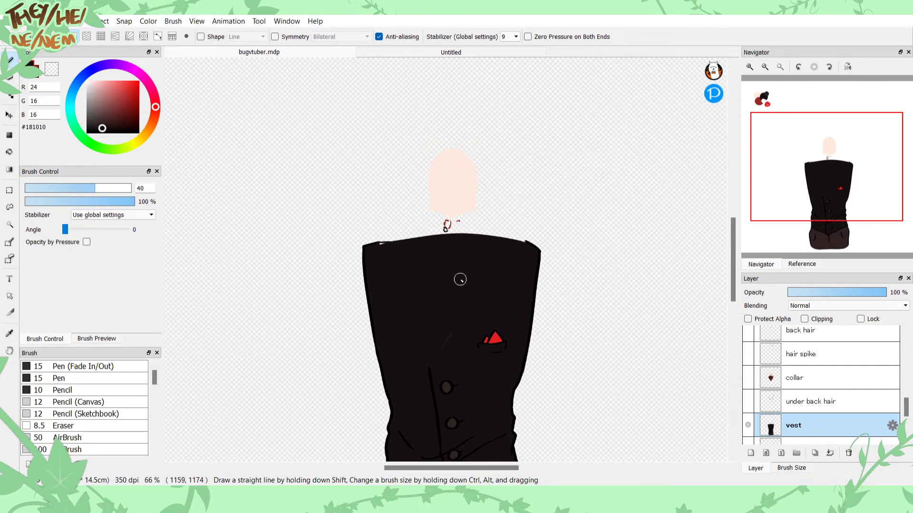
mouse_move(392, 256)
mouse_down()
mouse_move(412, 246)
mouse_move(385, 246)
mouse_up()
mouse_move(507, 243)
mouse_down()
mouse_move(518, 246)
mouse_move(404, 242)
mouse_move(430, 241)
mouse_up()
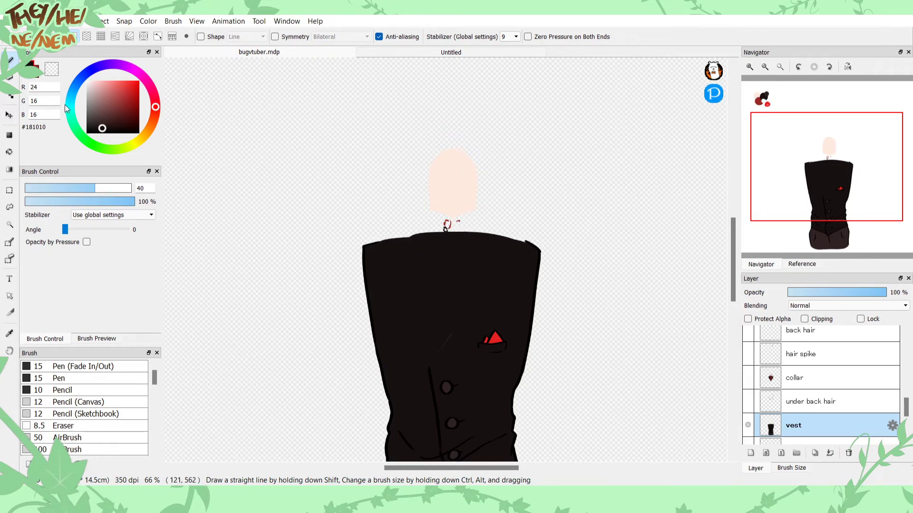
Step: Set the brush size to 10 and make the under back hair and collar layers visible
click(148, 189)
key(BackSpace)
key(BackSpace)
text(10)
click(748, 402)
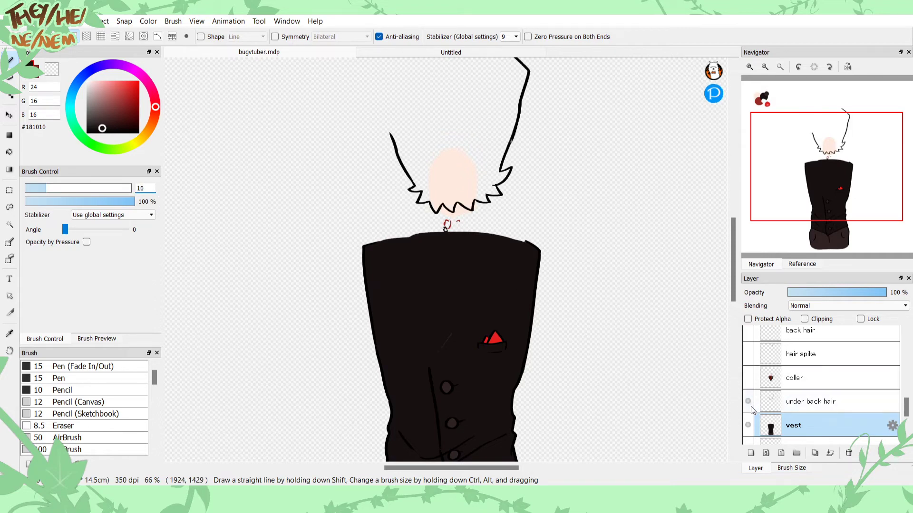
click(747, 401)
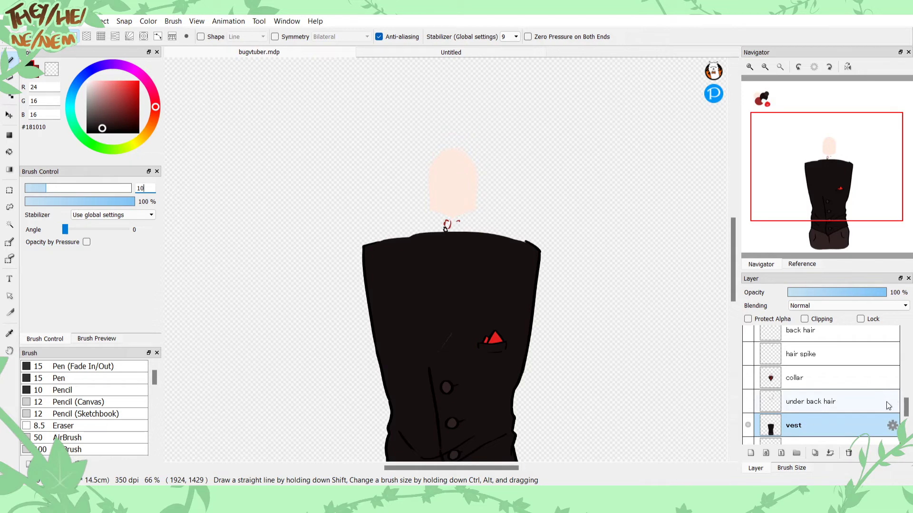
drag(906, 409, 906, 418)
click(748, 365)
click(754, 340)
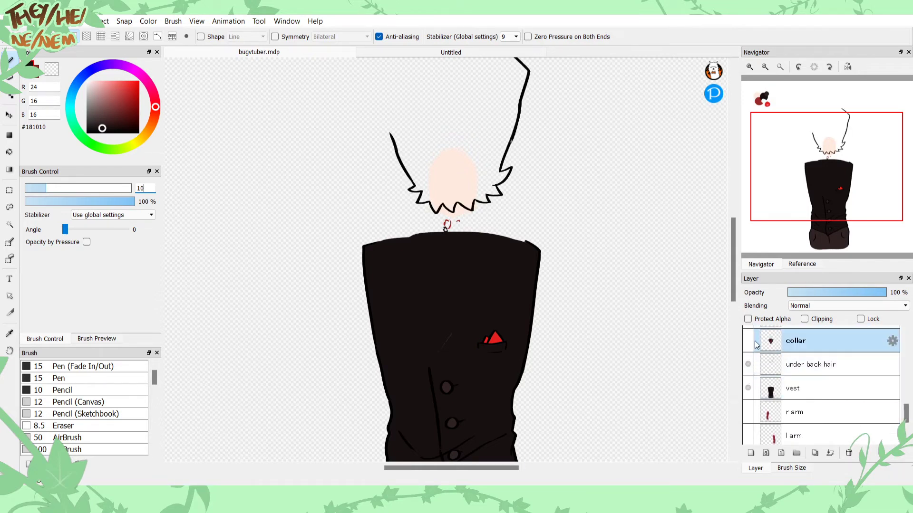
click(745, 340)
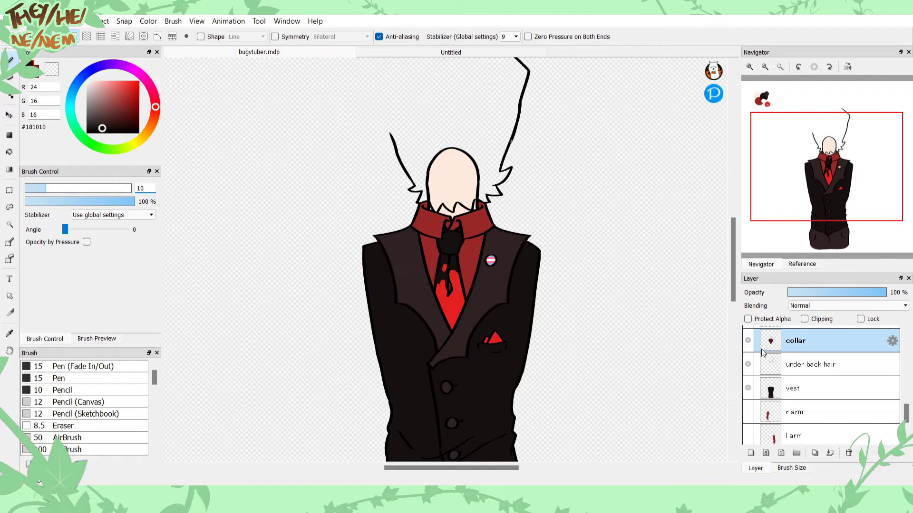
Step: Activate the under back hair layer and show the chinnigan and lugs layers for the face and ear outlines
drag(906, 413, 905, 411)
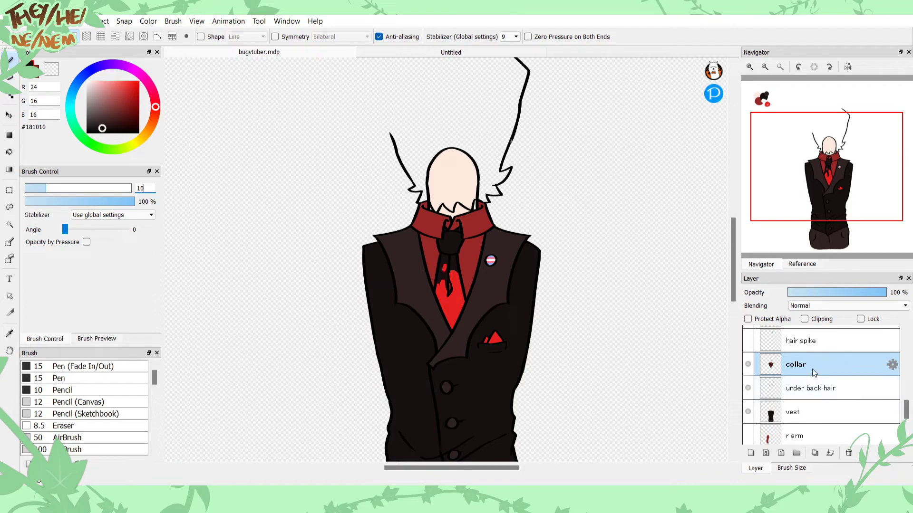
click(803, 388)
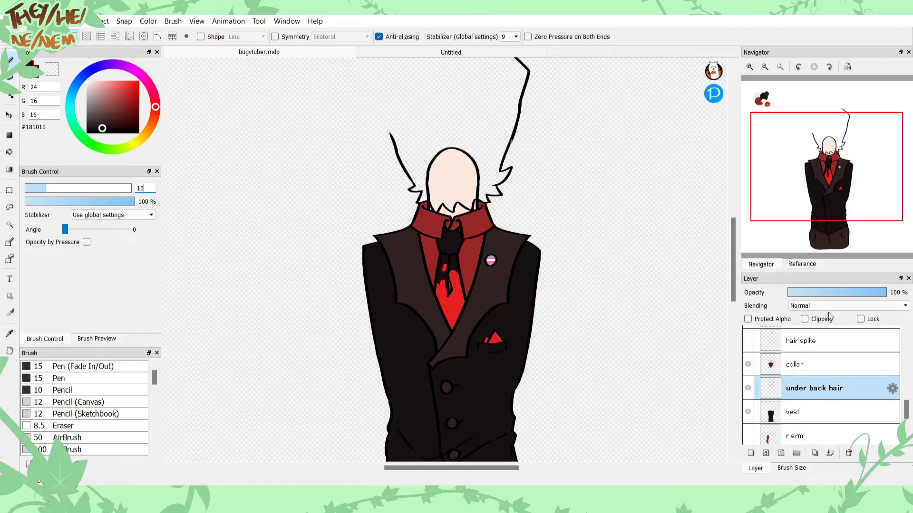
drag(905, 414, 905, 405)
click(747, 373)
click(747, 373)
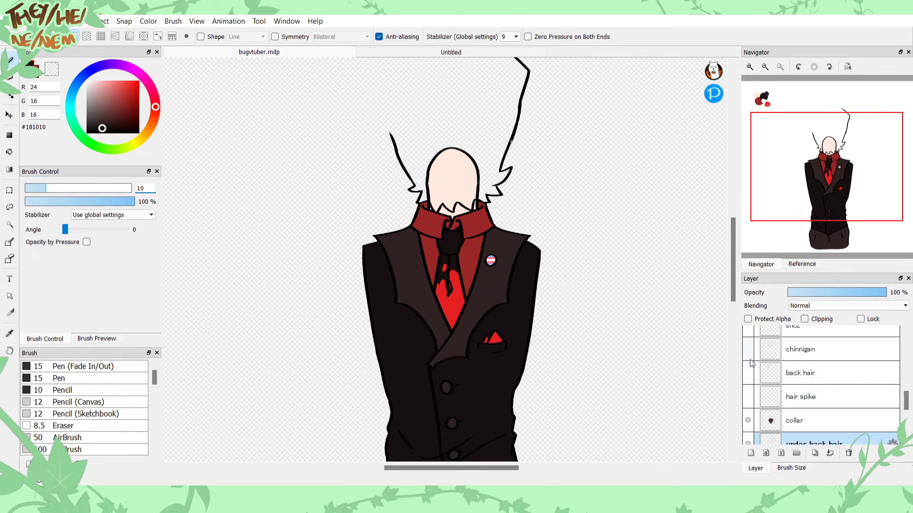
click(748, 350)
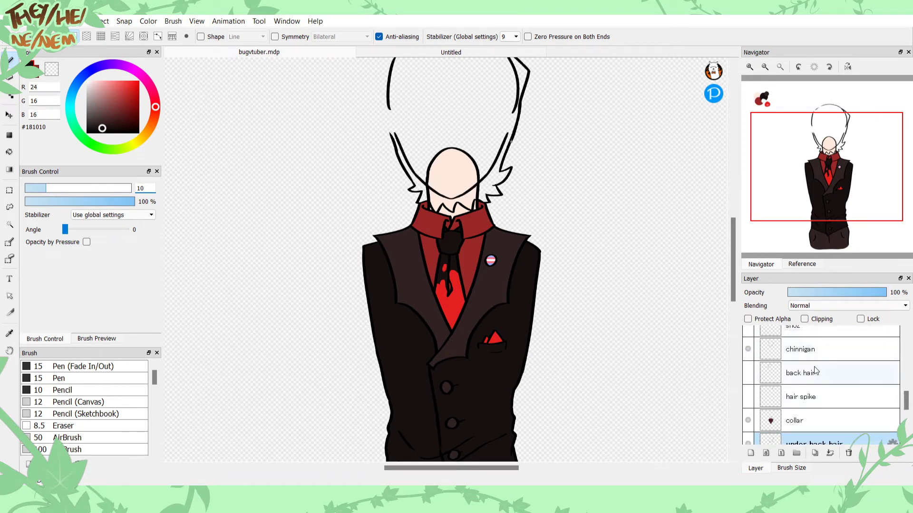
mouse_move(905, 400)
mouse_down()
mouse_move(904, 383)
mouse_move(905, 404)
mouse_up()
click(748, 379)
drag(822, 156, 773, 118)
click(749, 67)
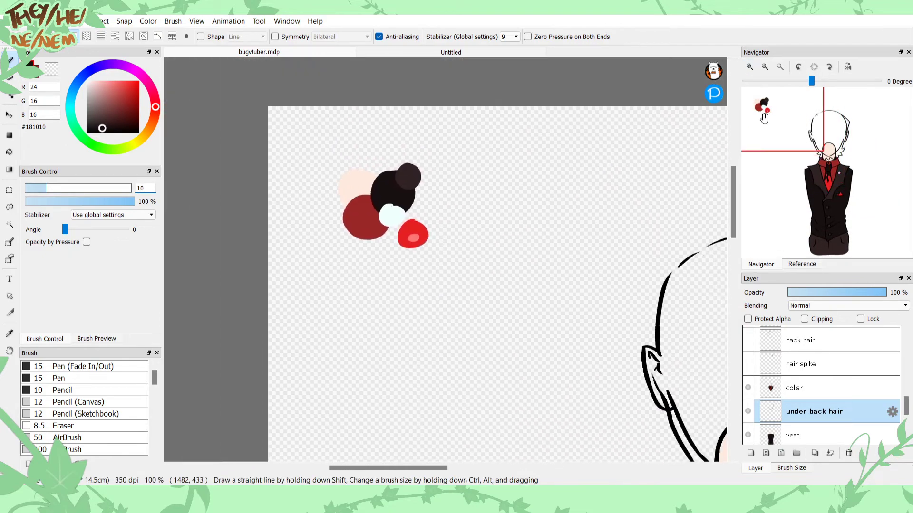
Step: Sample the dark red #992727 from the palette swatches and hide the collar and vest layers
alt+click(371, 221)
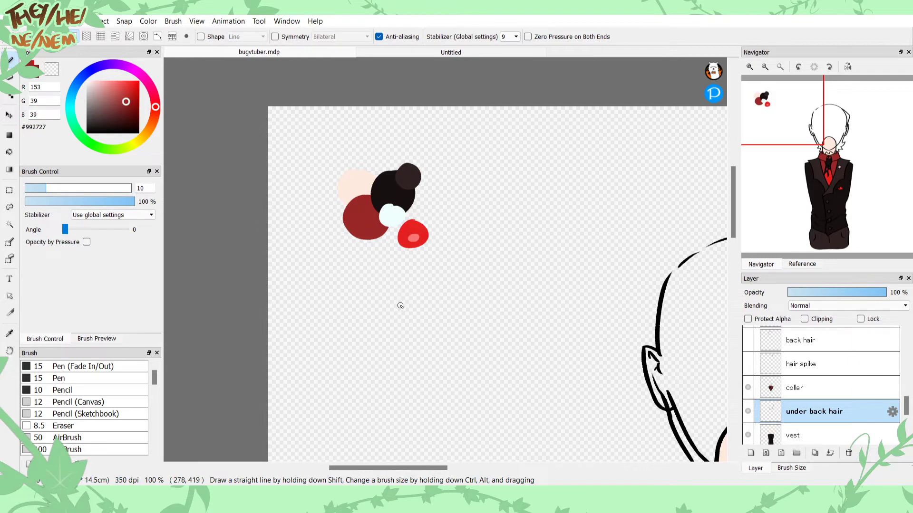
click(750, 436)
click(749, 436)
click(748, 387)
click(748, 435)
click(815, 159)
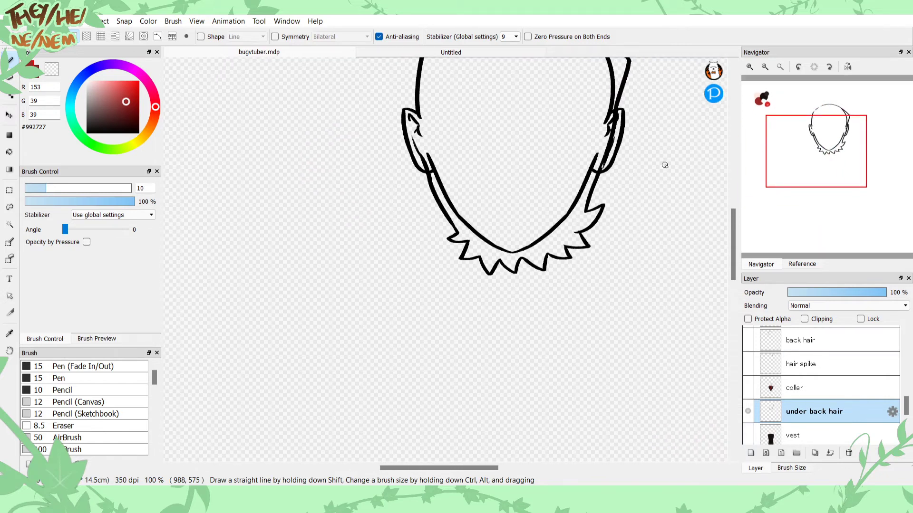
key(space)
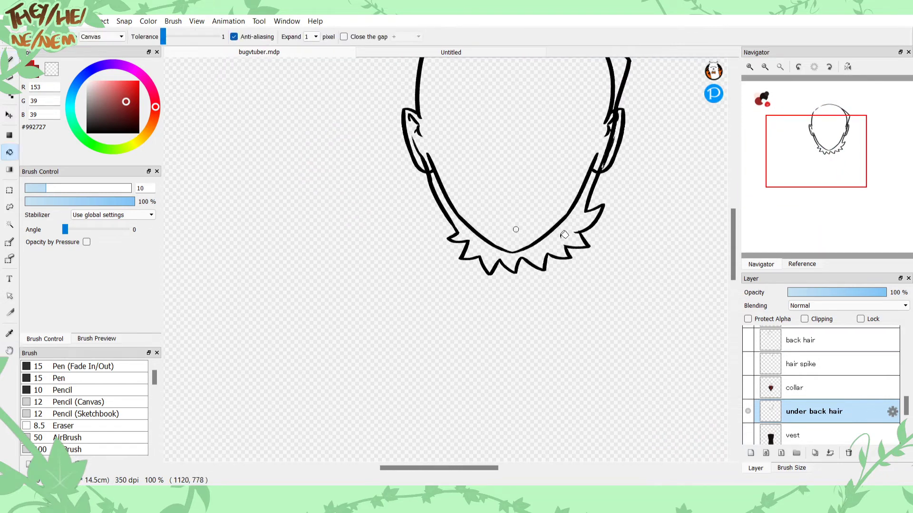
click(560, 236)
key(b)
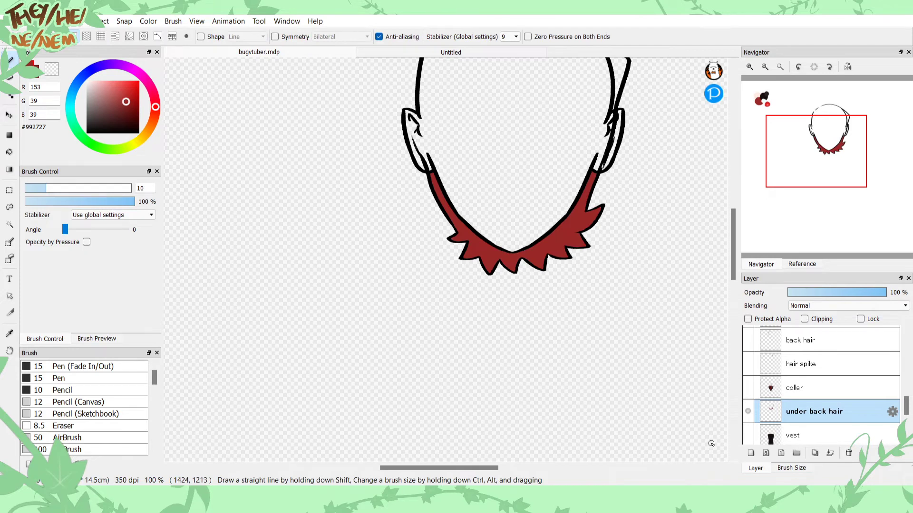
key(ctrl+z)
Step: Duplicate the under back hair layer and fill the spiky hair below the jaw with #992727 on the lower copy
click(815, 453)
click(799, 438)
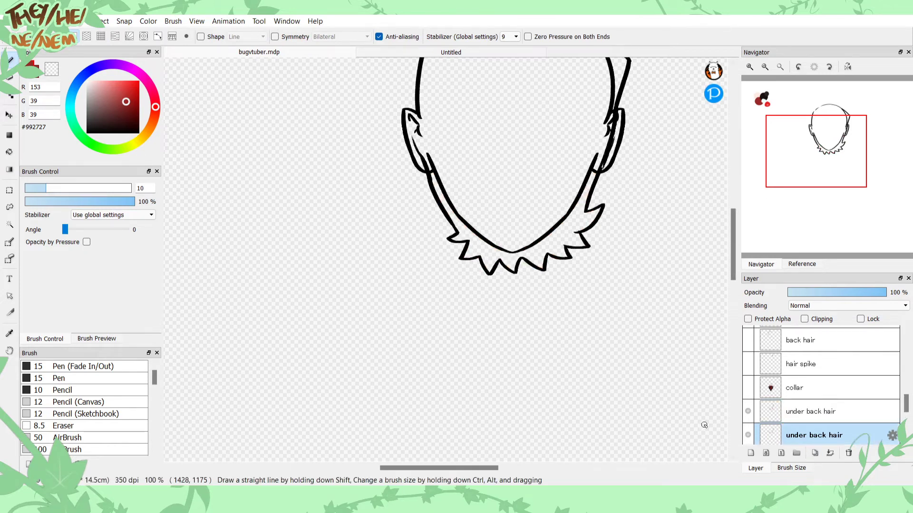
key(space)
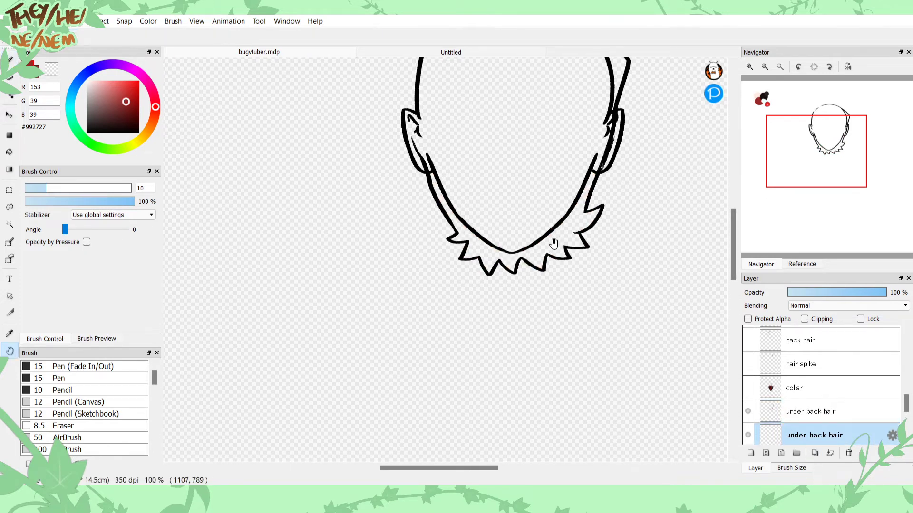
click(557, 244)
key(b)
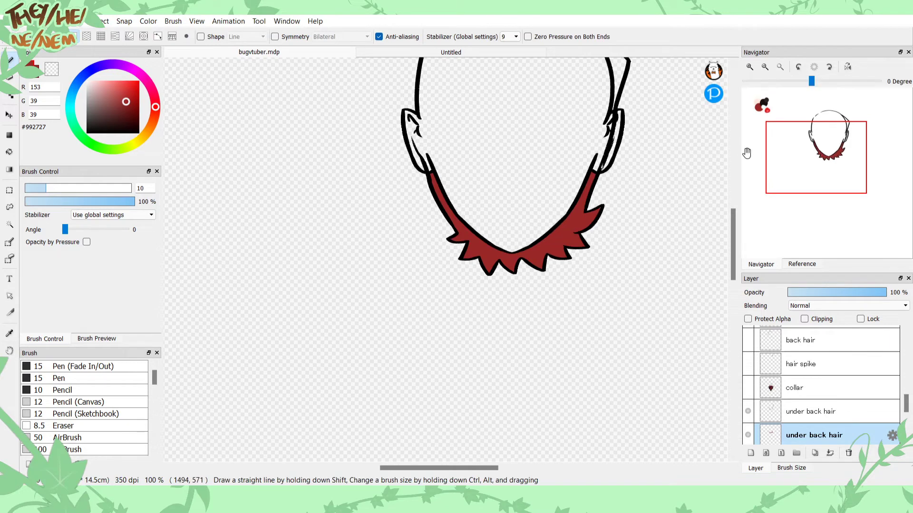
Step: Trace the head outline's gaps in #992727, fill the pointed hair section beside the head, and paint behind the adjacent ear
drag(816, 153, 823, 133)
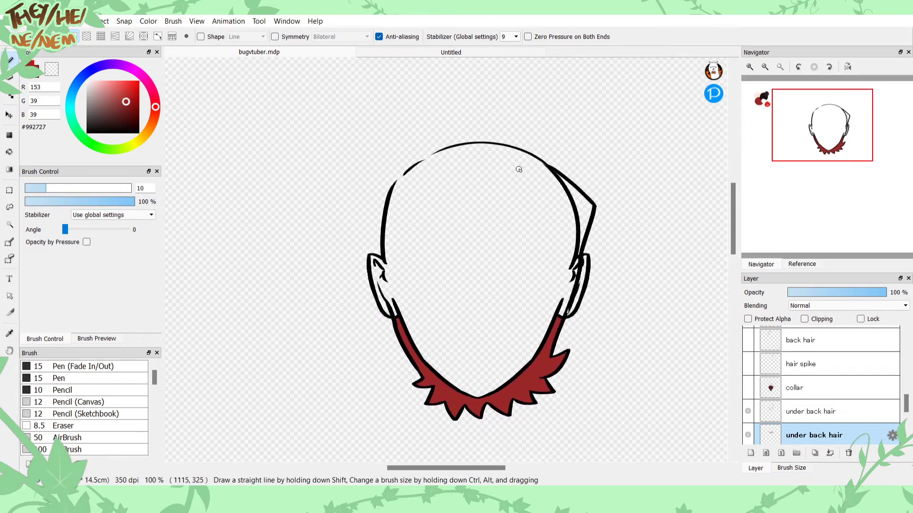
mouse_move(547, 167)
mouse_down()
mouse_move(507, 156)
mouse_move(428, 158)
mouse_move(388, 192)
mouse_up()
drag(383, 304, 387, 238)
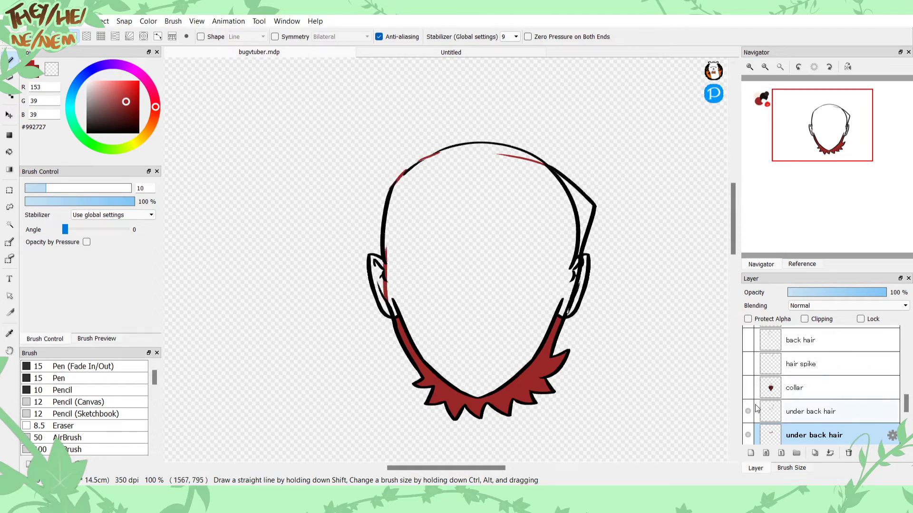
key(g)
click(585, 217)
key(b)
drag(576, 256, 559, 323)
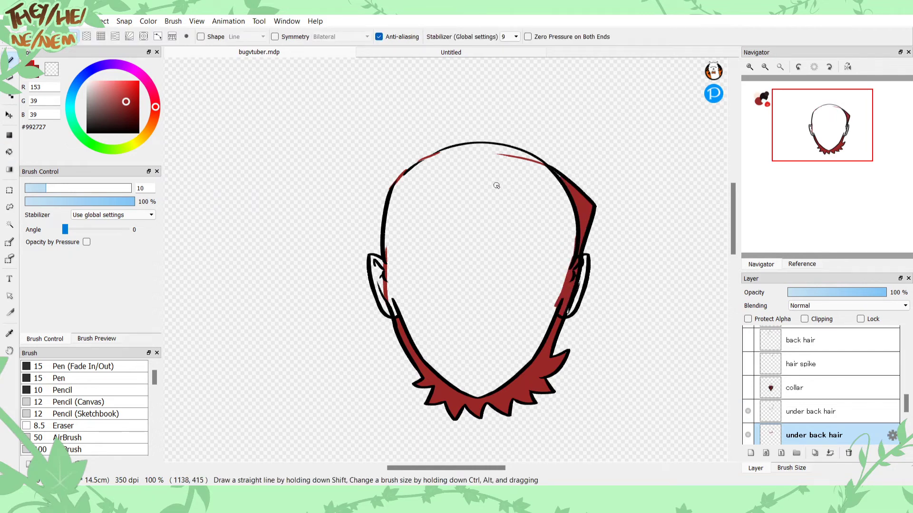
Step: Thicken the red band along the head's side and crown, and erase the stray red above the outline with the transparent colour
mouse_move(430, 156)
mouse_down()
mouse_move(388, 205)
mouse_move(397, 190)
mouse_move(389, 270)
mouse_move(385, 209)
mouse_move(387, 271)
mouse_up()
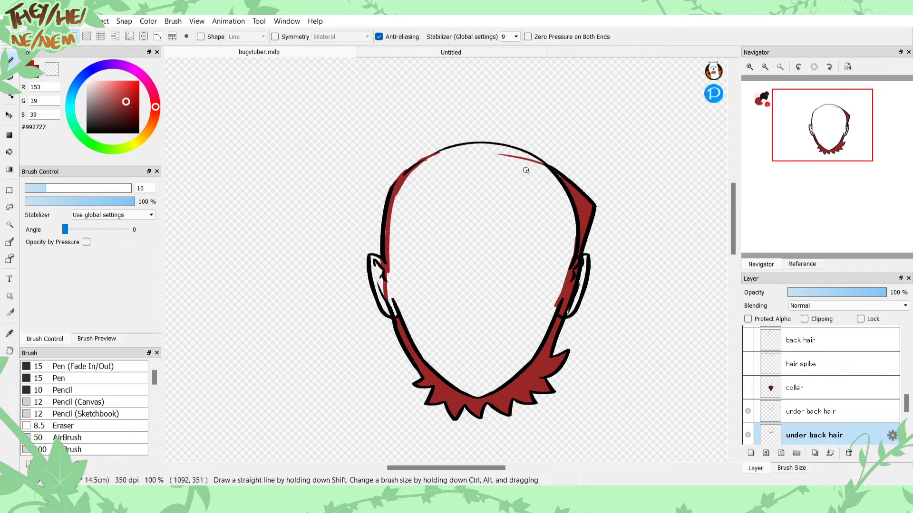
mouse_move(557, 178)
mouse_down()
mouse_move(516, 154)
mouse_move(540, 166)
mouse_move(531, 157)
mouse_move(489, 148)
mouse_move(508, 144)
mouse_move(491, 144)
mouse_move(491, 156)
mouse_move(501, 140)
mouse_move(484, 147)
mouse_move(513, 150)
mouse_move(465, 146)
mouse_up()
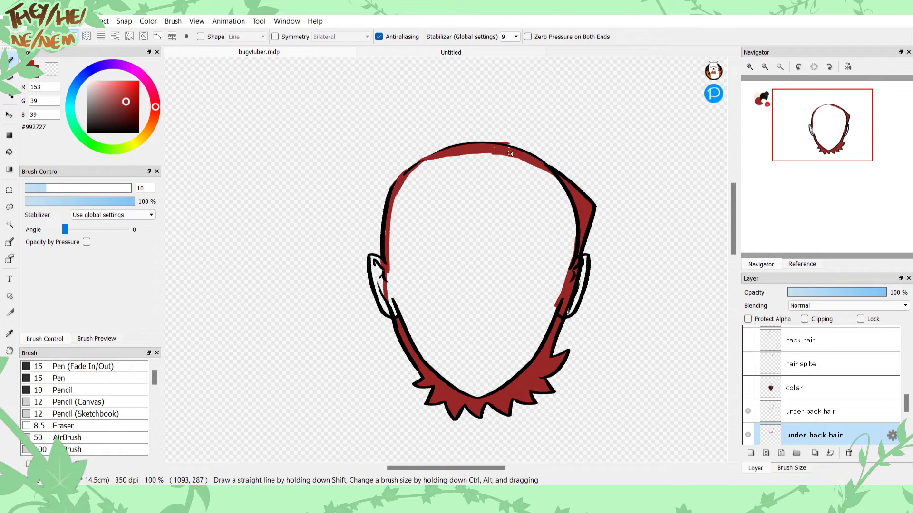
drag(475, 153, 432, 159)
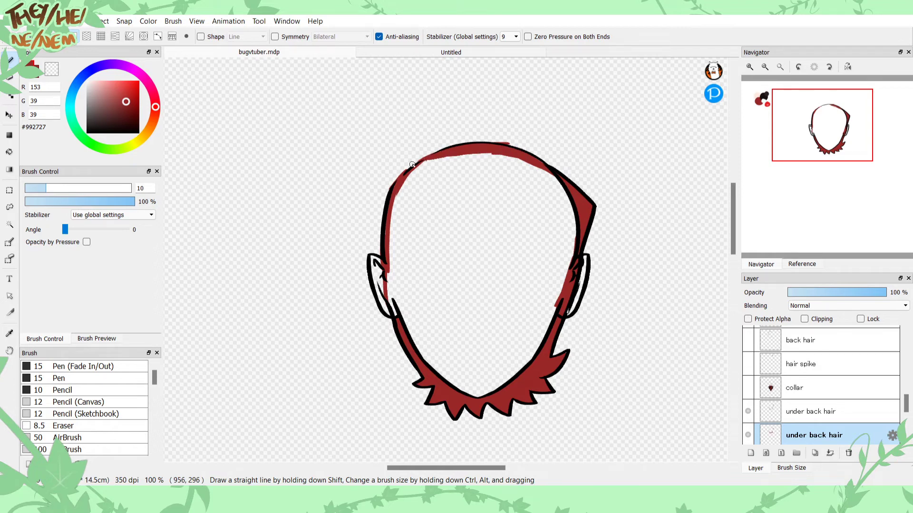
key(x)
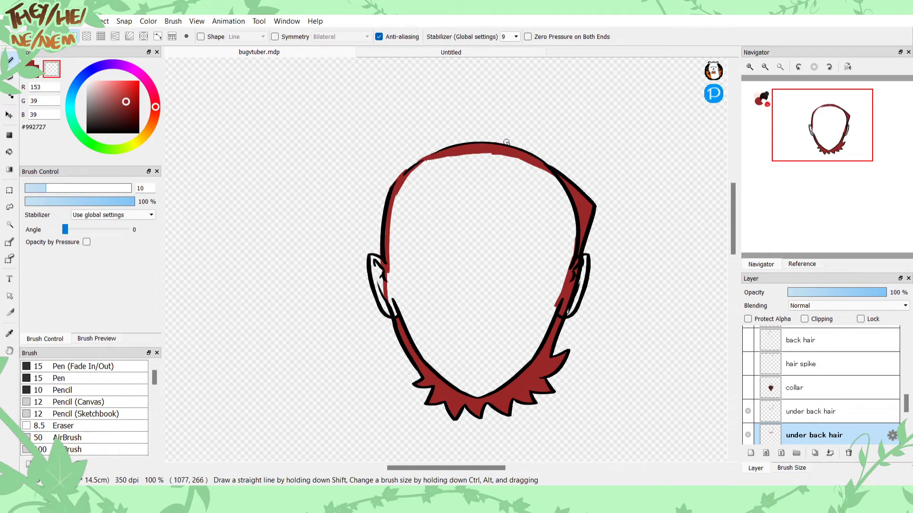
Step: Hide the upper under back hair line art and the lugs and chinnigan layers, leaving only the red hair colour
click(748, 411)
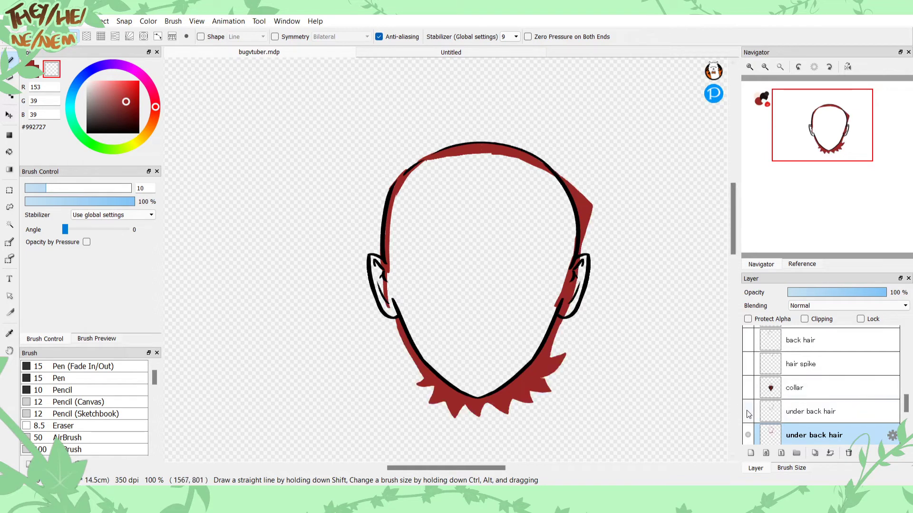
click(749, 413)
click(748, 413)
drag(905, 404, 905, 381)
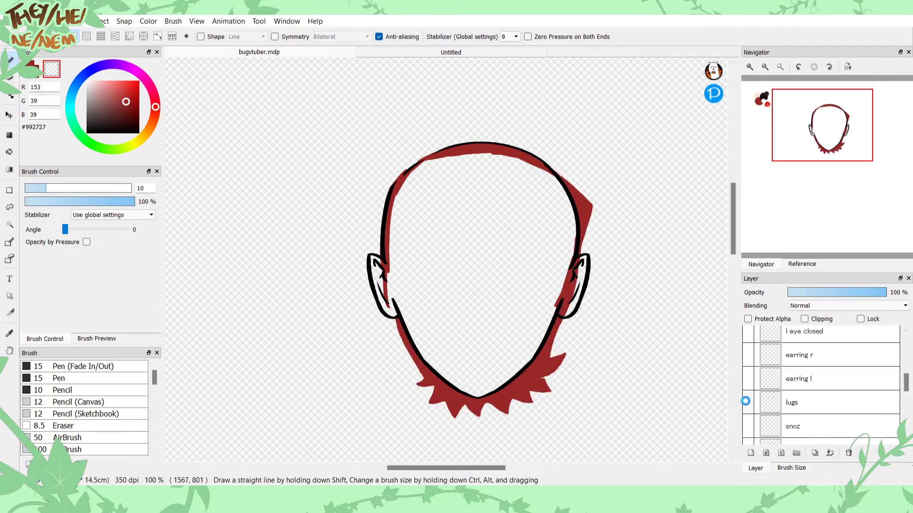
click(747, 404)
drag(906, 385, 905, 415)
click(748, 366)
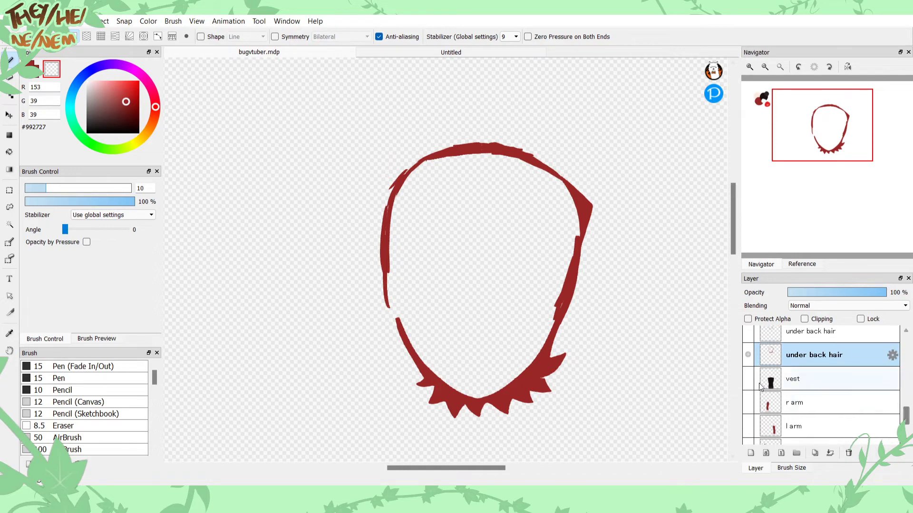
Step: Close the remaining gap in the red hair outline with #992727 and fill the whole head shape
click(33, 70)
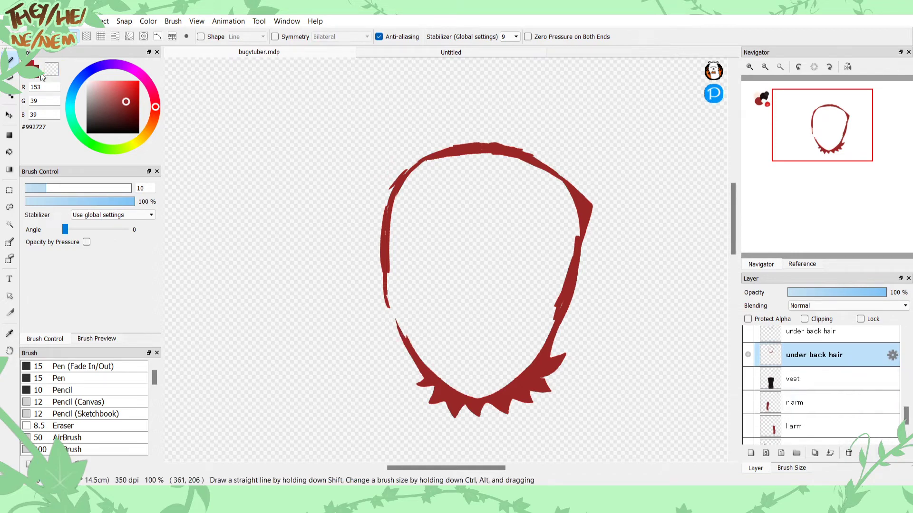
drag(398, 320, 410, 344)
drag(385, 299, 398, 319)
key(g)
click(464, 304)
key(b)
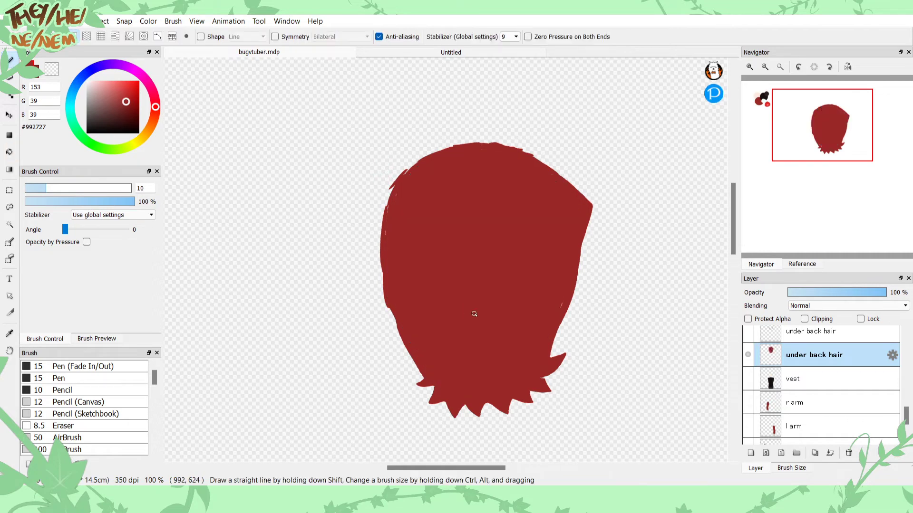
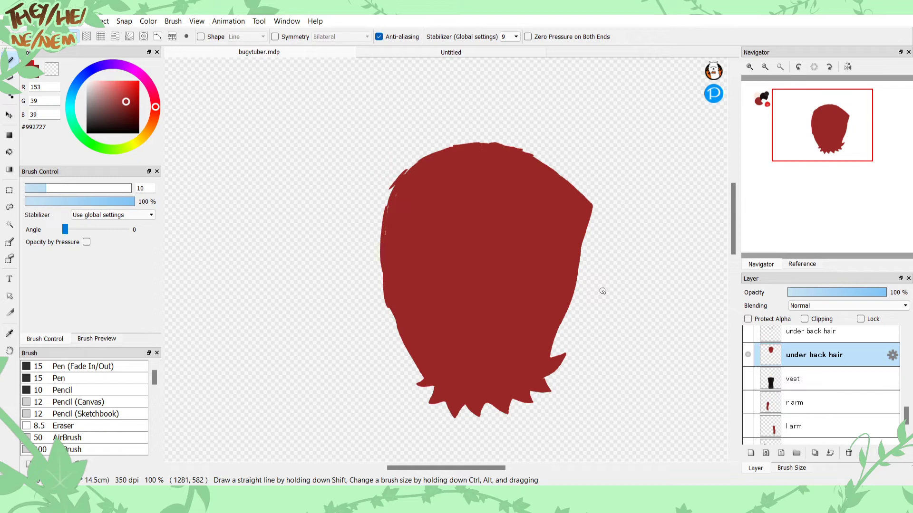
Step: Show the under back hair line art and merge it down into the red hair layer
mouse_move(903, 416)
mouse_down()
mouse_move(903, 392)
mouse_move(903, 403)
mouse_up()
scroll(904, 406, down, 1)
click(748, 386)
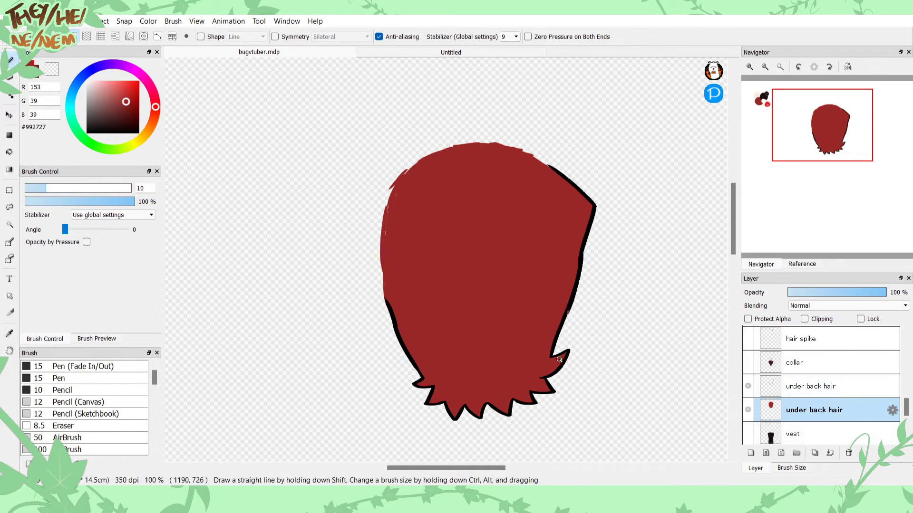
click(800, 395)
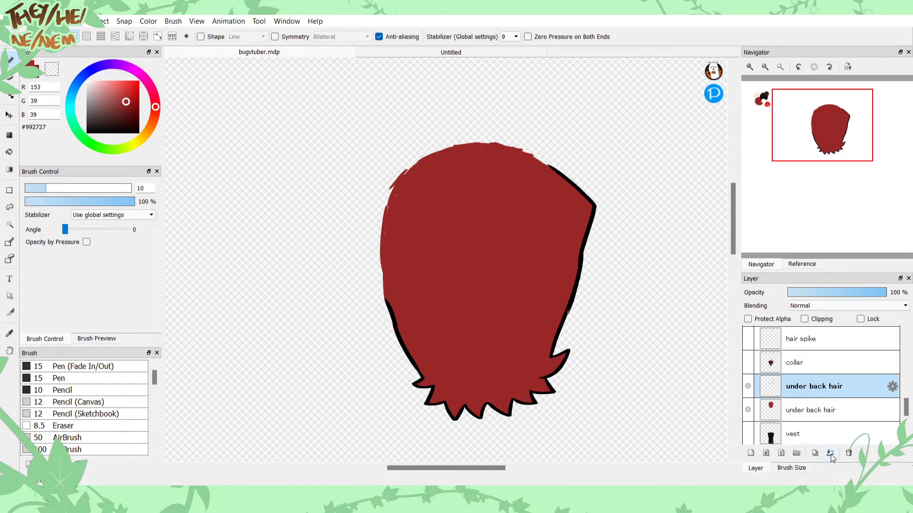
click(830, 453)
Step: Show the collar and vest layers to check the back hair against the torso
click(748, 363)
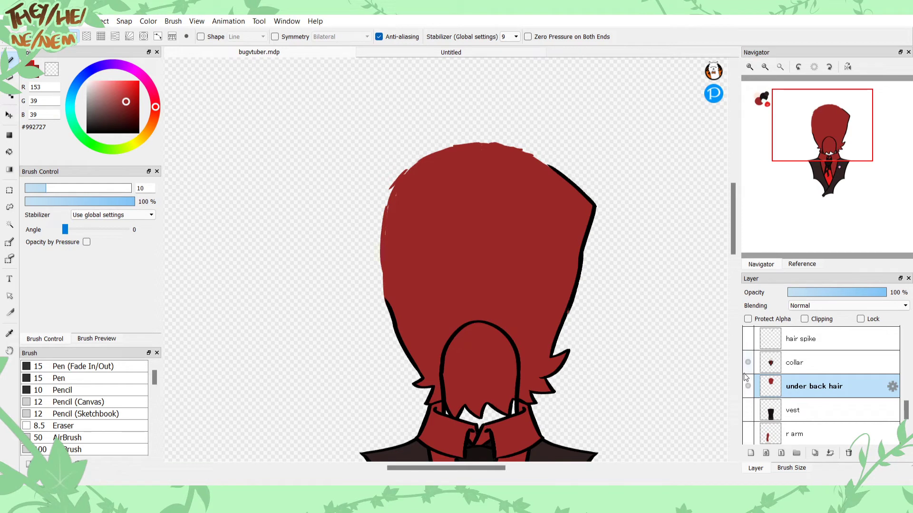
click(748, 410)
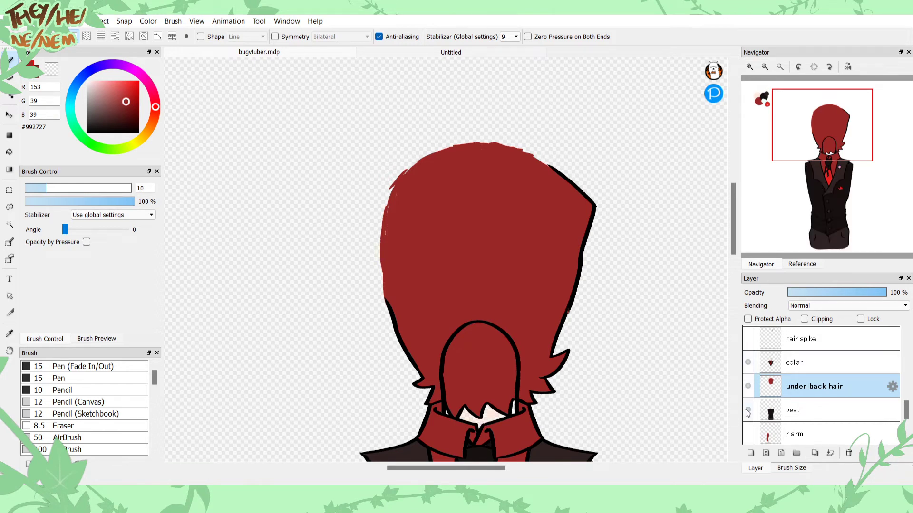
click(748, 411)
click(748, 410)
Step: Hide the under back hair layer, select the neck's skin area with the Magic Wand, and cut it out of the vest layer
click(748, 387)
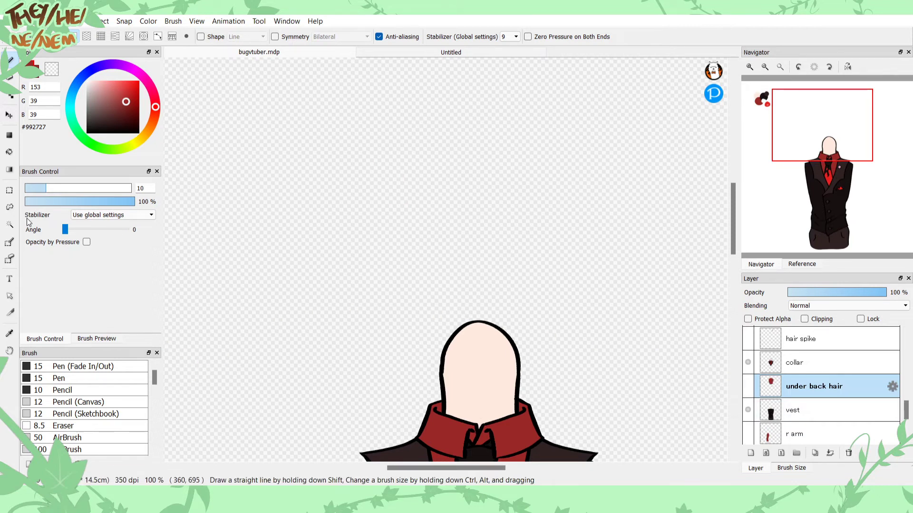
click(11, 225)
click(11, 208)
click(13, 225)
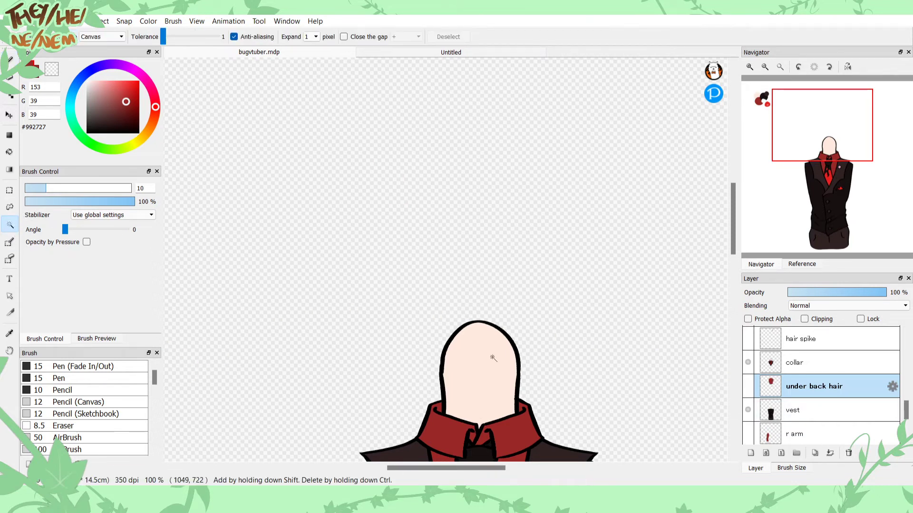
click(781, 413)
click(477, 379)
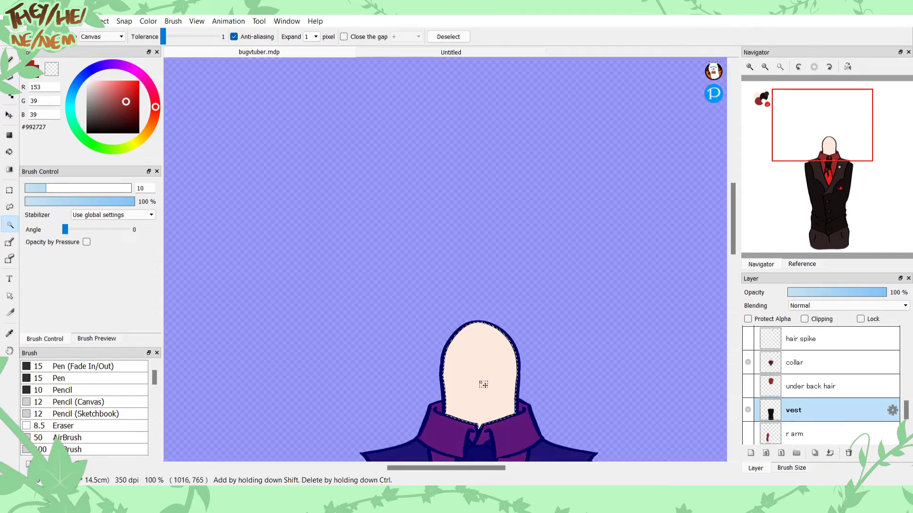
key(Delete)
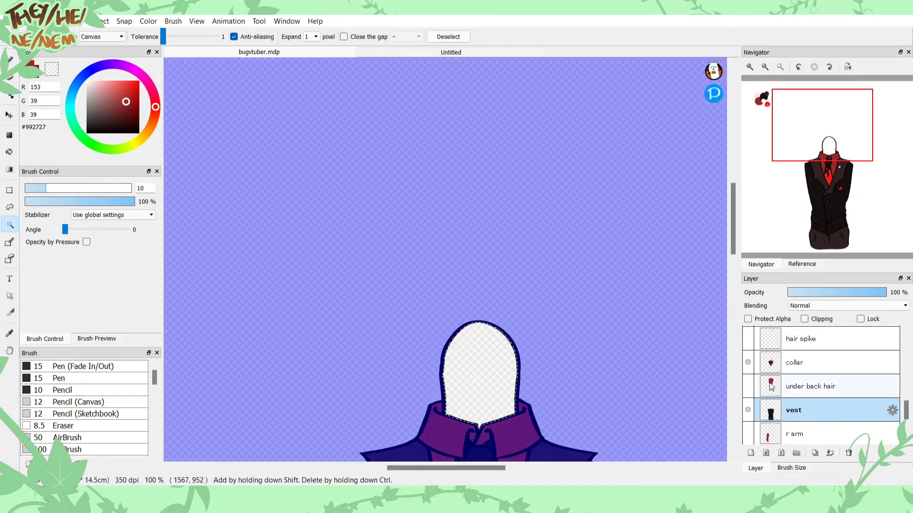
Step: Paste the neck skin as a new layer beneath the collar and merge the collar into it
click(771, 365)
key(ctrl+v)
drag(774, 371, 771, 399)
click(775, 365)
click(814, 453)
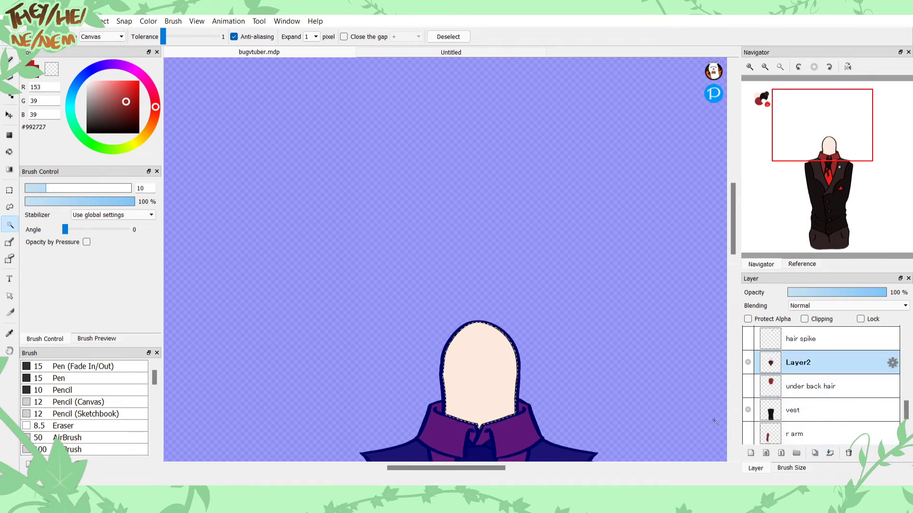
Step: Clear the selection and rename the merged layer as collar
click(10, 207)
click(249, 291)
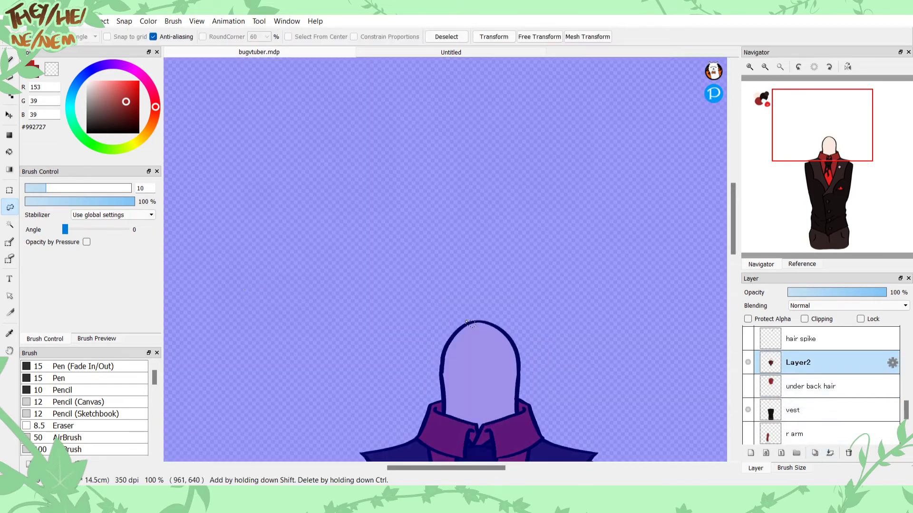
click(521, 303)
click(890, 360)
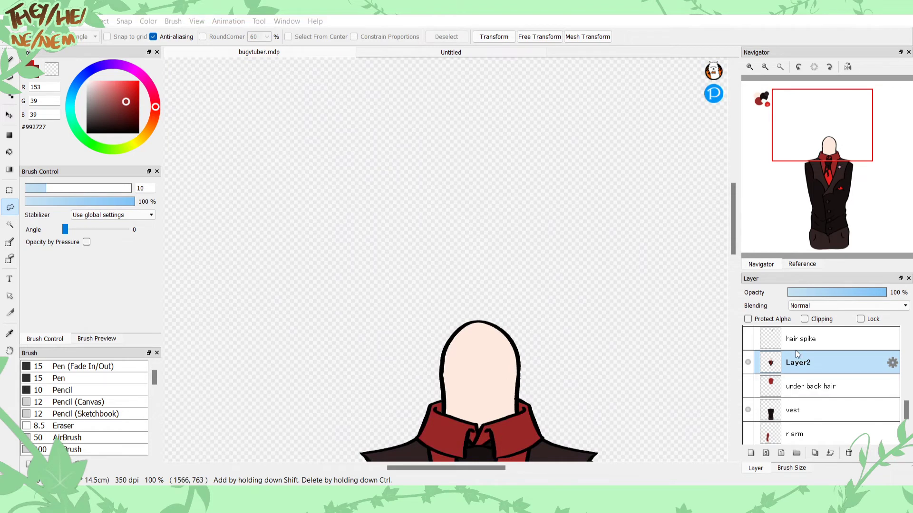
text(collar)
key(Return)
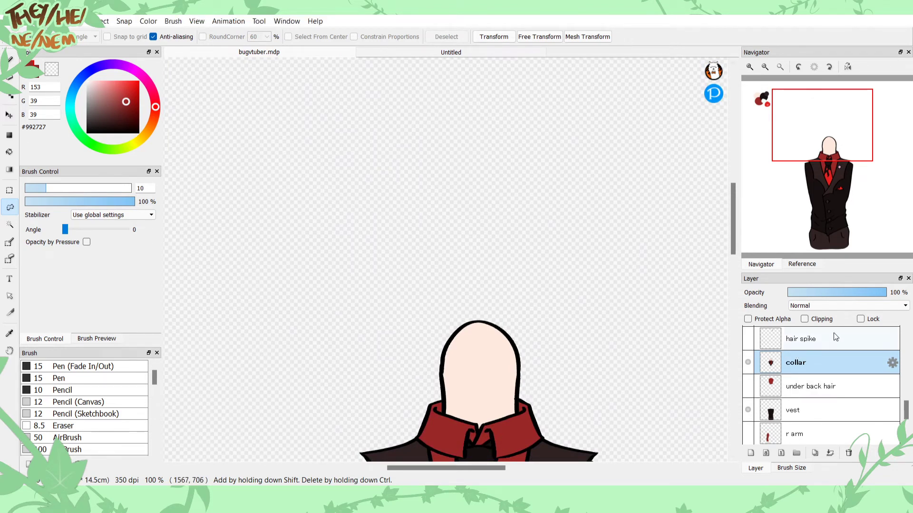
Step: Show the under back hair and hair spike layers to check them against the neck and collar
click(817, 139)
drag(816, 140, 830, 170)
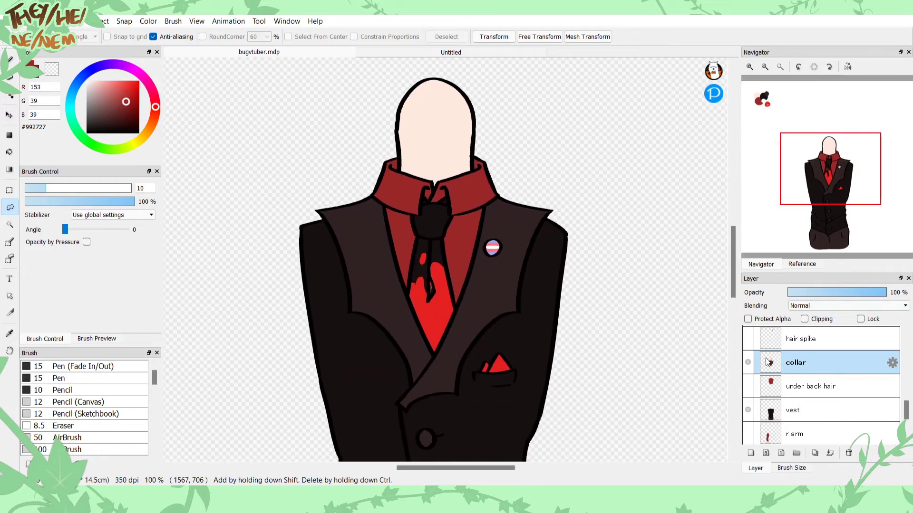
click(748, 386)
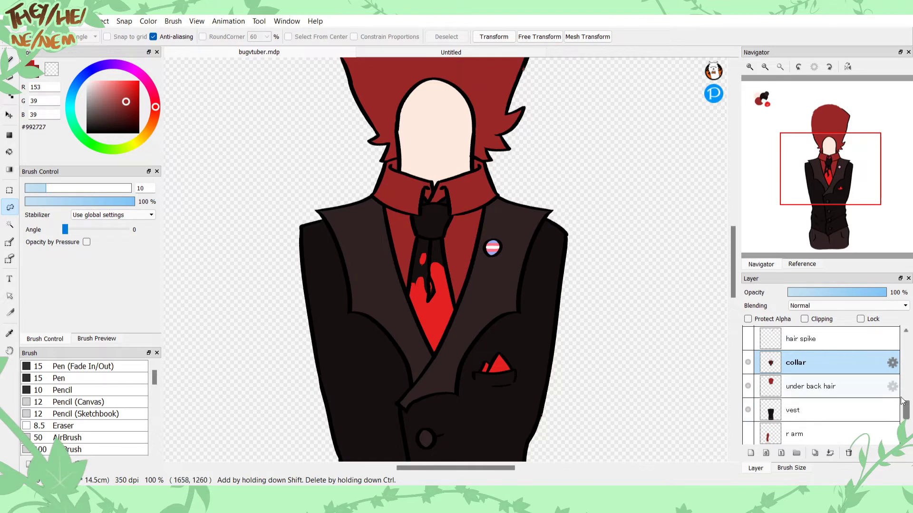
mouse_move(906, 411)
mouse_down()
mouse_move(907, 396)
mouse_move(905, 408)
mouse_up()
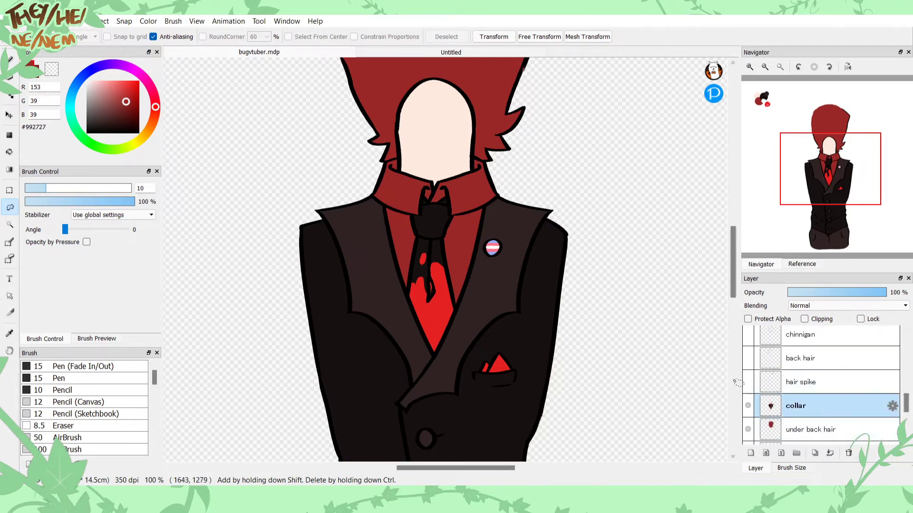
click(748, 380)
drag(820, 148, 831, 109)
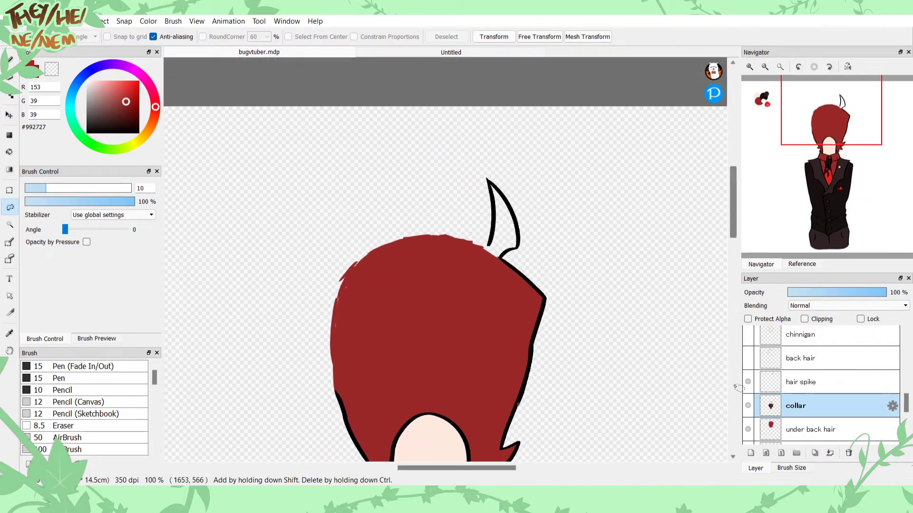
Step: Show and select the chinnigan layer, and pick the neck's skin colour #FFE9DE for the brush
click(748, 334)
click(788, 338)
drag(825, 142, 822, 148)
key(b)
alt+click(447, 238)
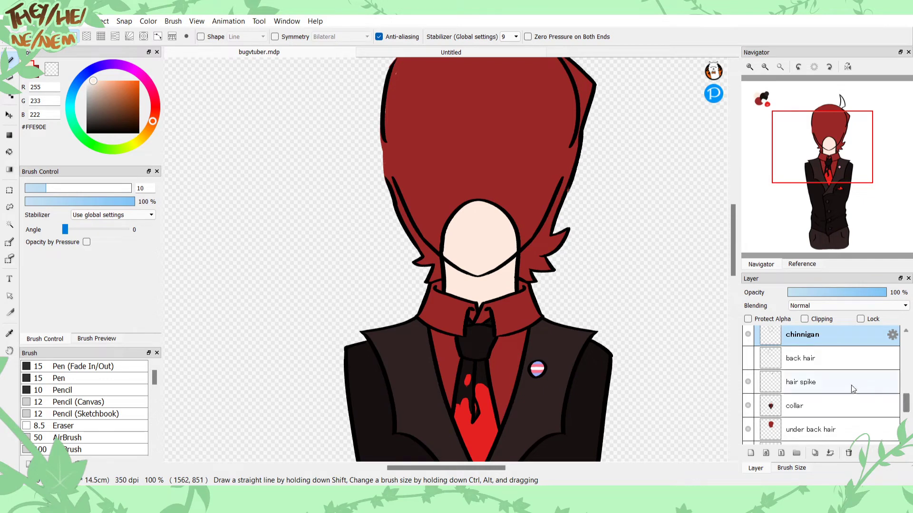
Step: Hide the under back hair layer and duplicate the chinnigan layer
click(748, 430)
drag(821, 144, 826, 140)
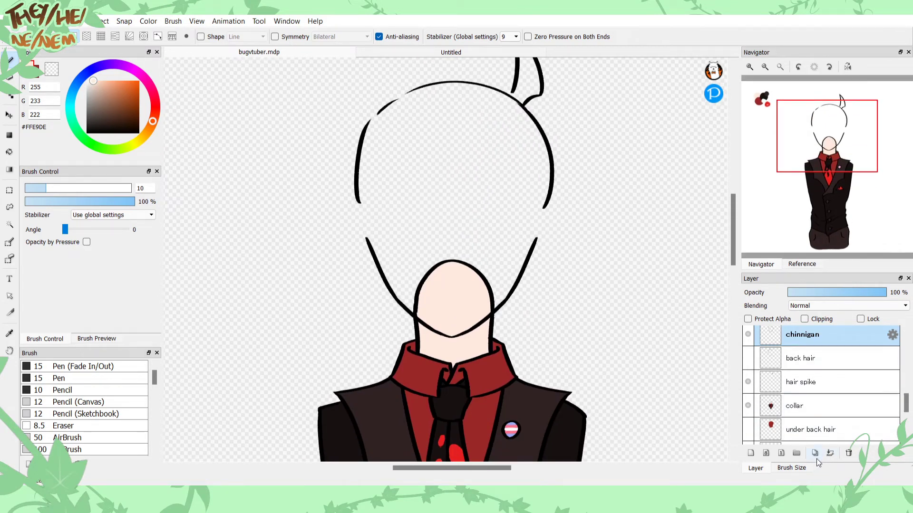
click(815, 454)
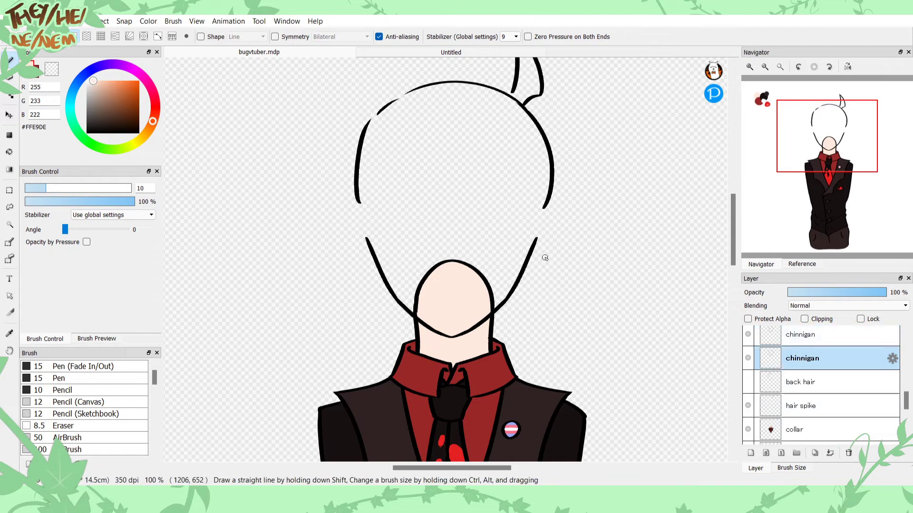
Step: Close the side gaps in the face outline with #FFE9DE and fill over the neck outline inside the face
mouse_move(538, 206)
mouse_down()
mouse_move(537, 227)
mouse_move(540, 217)
mouse_up()
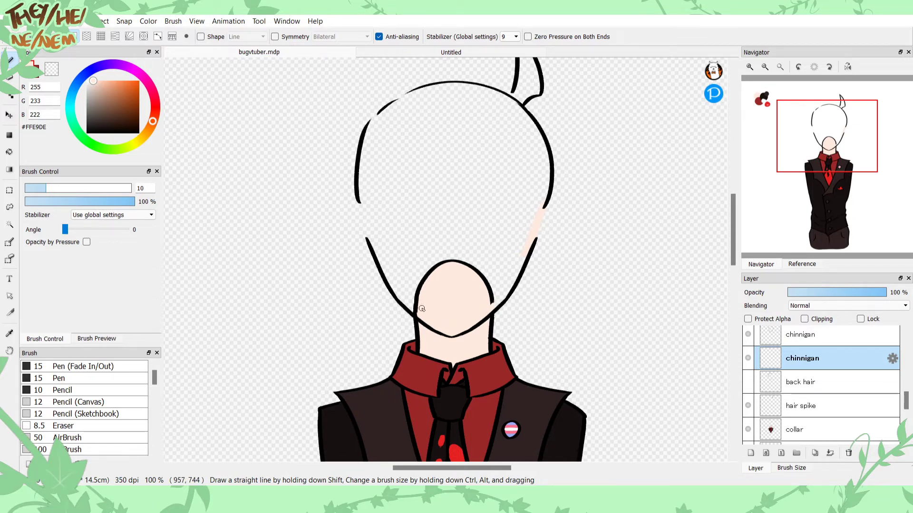
key(g)
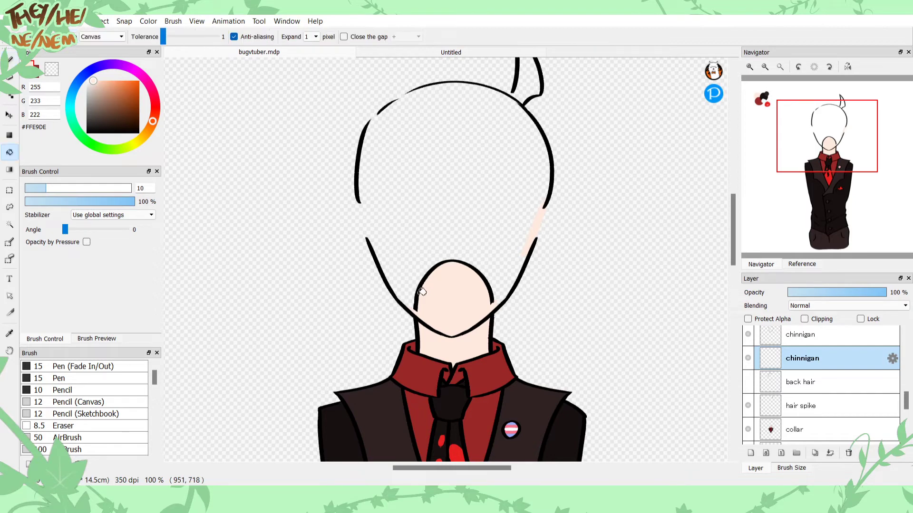
click(421, 293)
key(b)
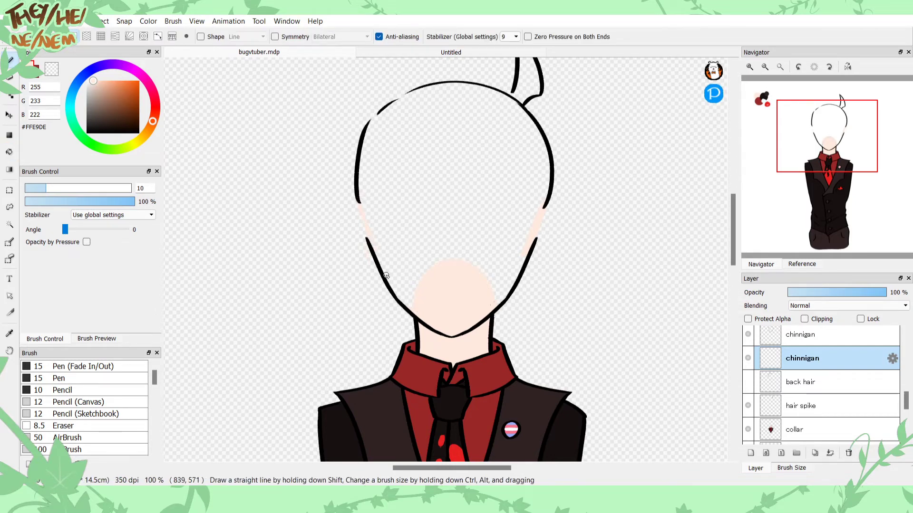
Step: Fill the whole face inside the head outline with the skin colour #FFE9DE
key(g)
key(b)
key(g)
click(477, 249)
key(b)
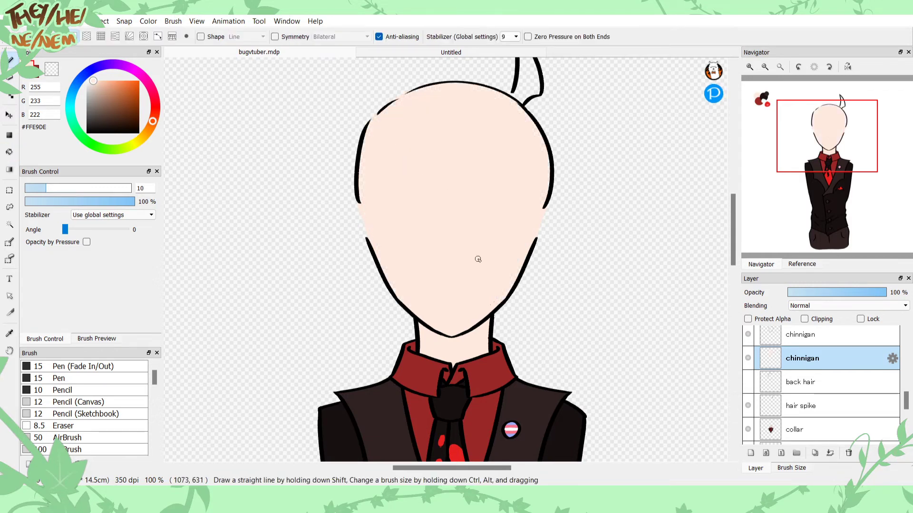
key(g)
key(b)
Step: Add a new layer above the lower chinnigan layer and clip it to that layer
click(787, 341)
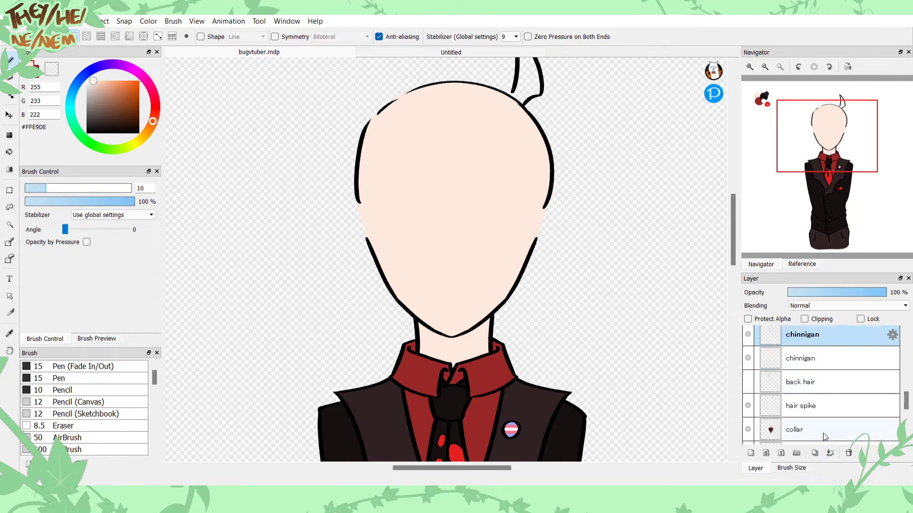
click(789, 365)
click(750, 453)
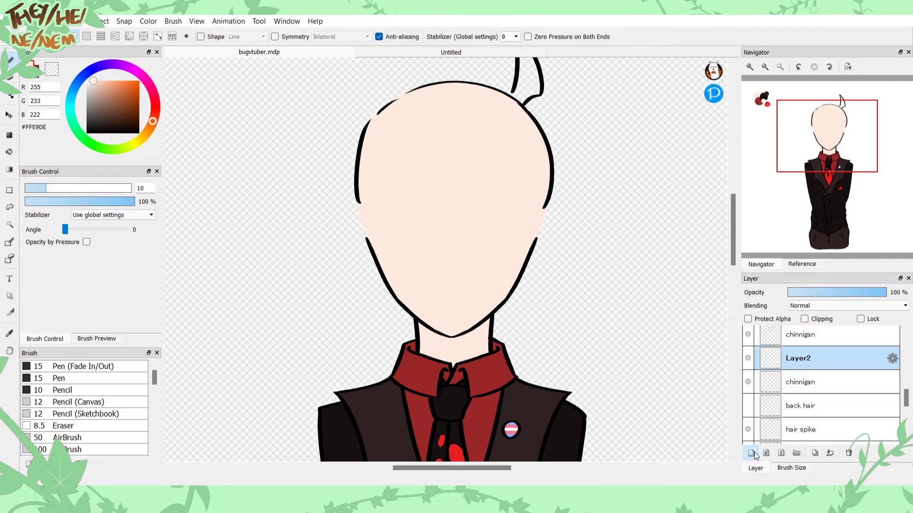
click(813, 322)
Step: Show the snoz, lugs, earring l and earring r layers
mouse_move(906, 399)
mouse_down()
mouse_move(902, 364)
mouse_move(896, 390)
mouse_up()
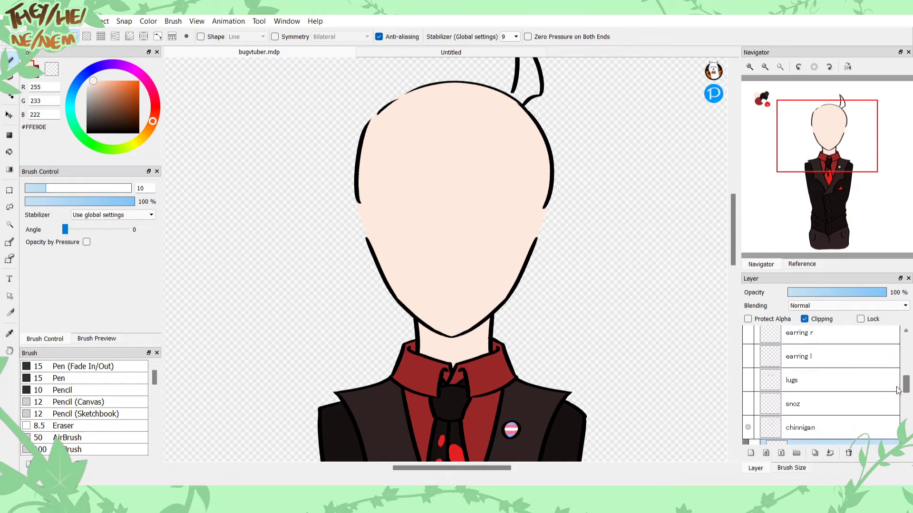
scroll(895, 389, down, 1)
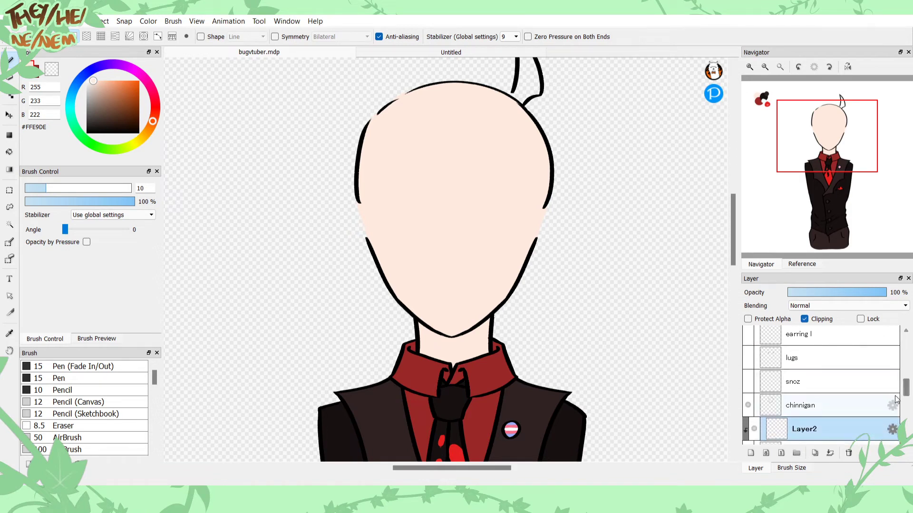
click(748, 383)
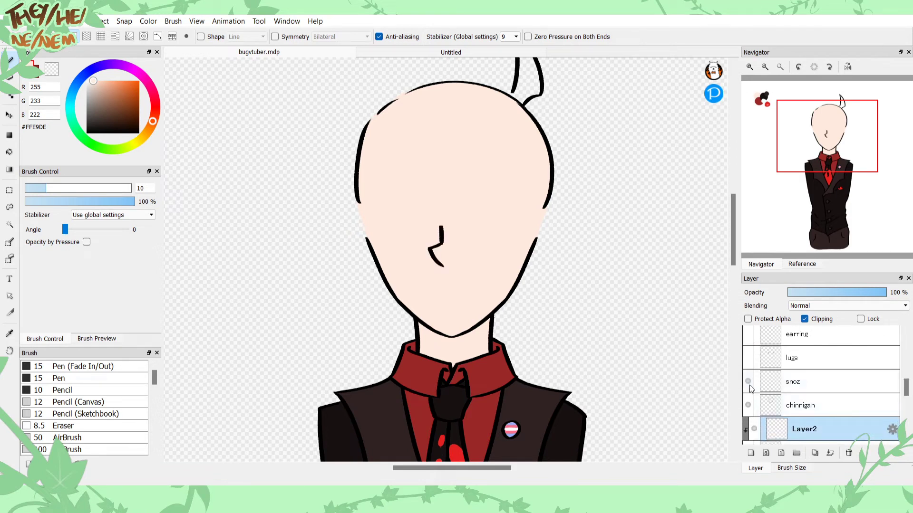
click(748, 360)
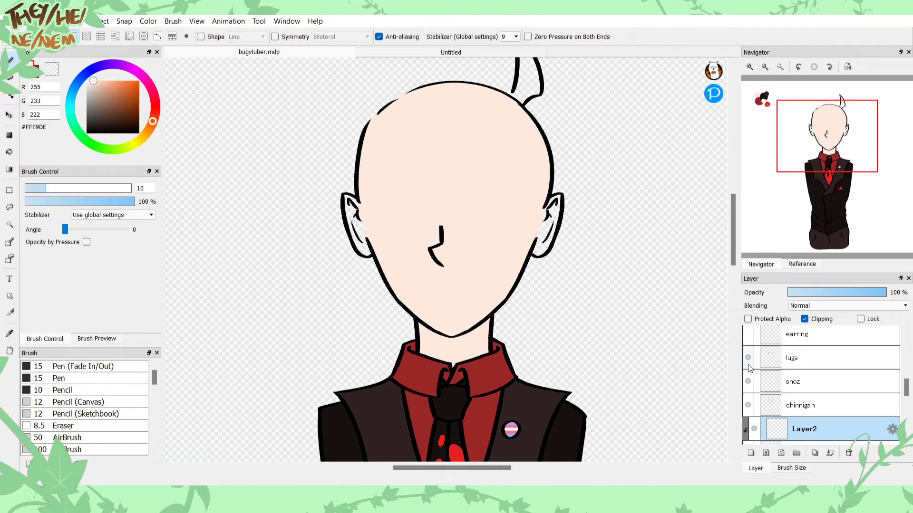
click(748, 334)
mouse_move(905, 388)
mouse_down()
mouse_move(905, 360)
mouse_move(905, 381)
mouse_up()
click(748, 354)
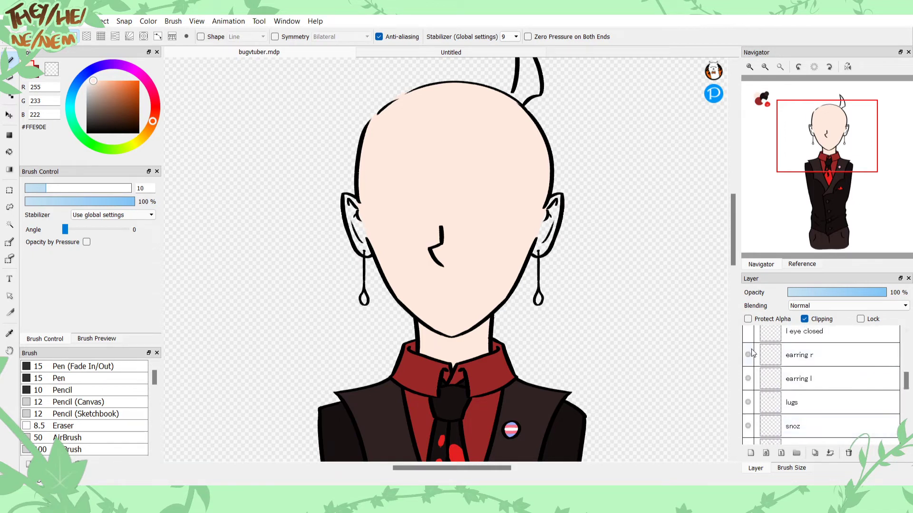
Step: Show the r eye open and l eye open layers, keeping the closed-eye layers hidden
click(746, 334)
click(747, 332)
mouse_move(905, 388)
mouse_down()
mouse_move(906, 364)
mouse_move(905, 374)
mouse_up()
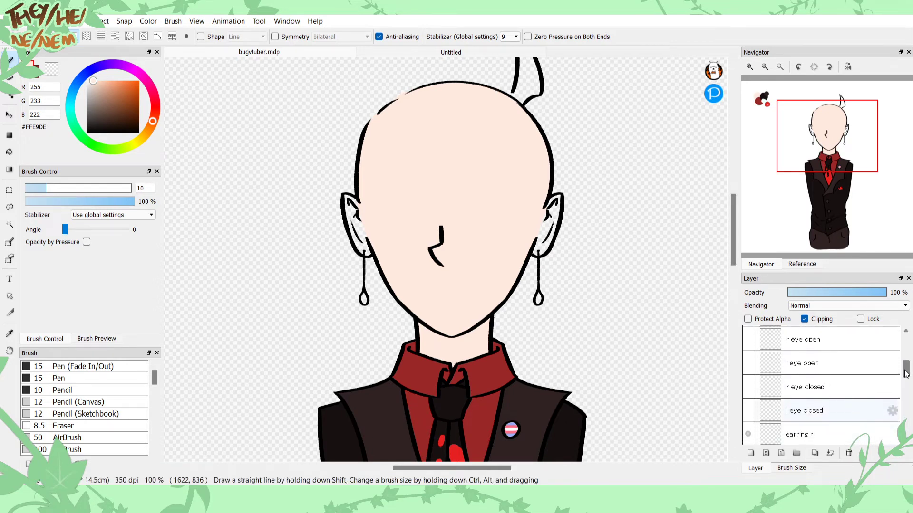
click(748, 339)
click(748, 363)
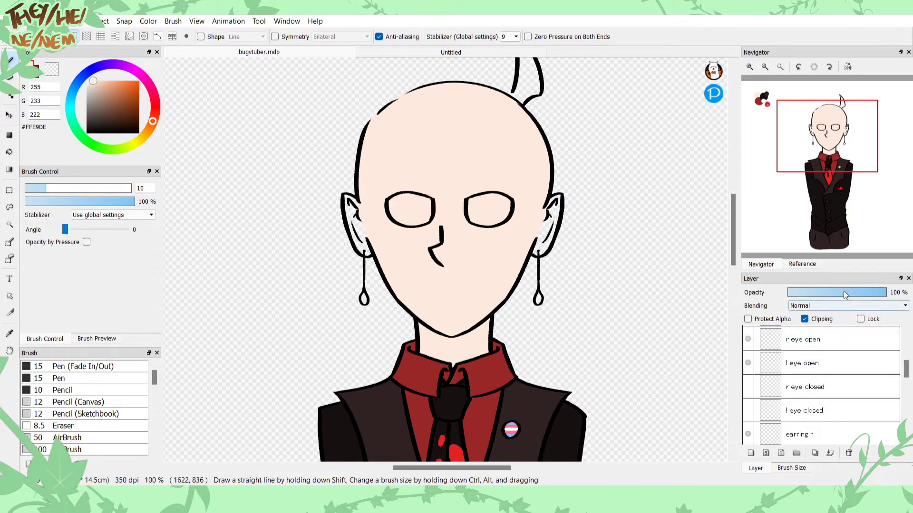
Step: Set the clipped Layer2 to Multiply blending and pick the light pink #F97676 from the painted palette
drag(905, 377, 905, 401)
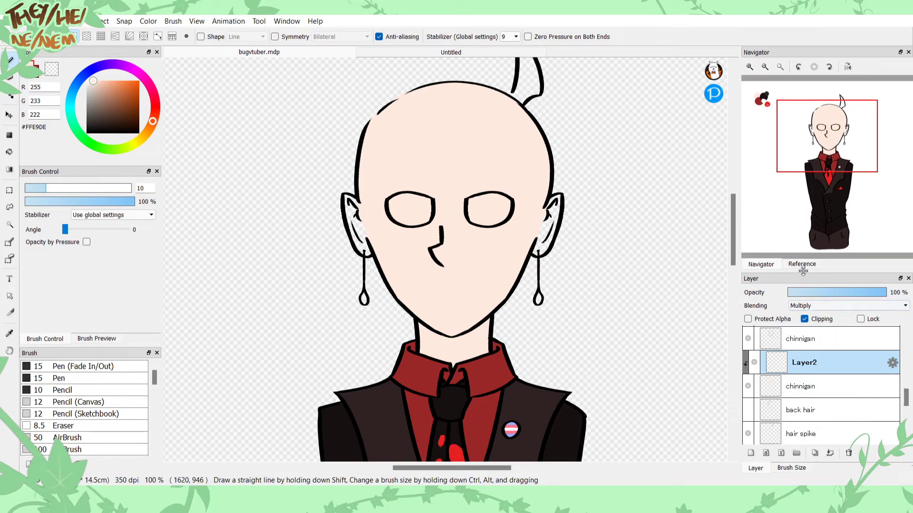
click(41, 73)
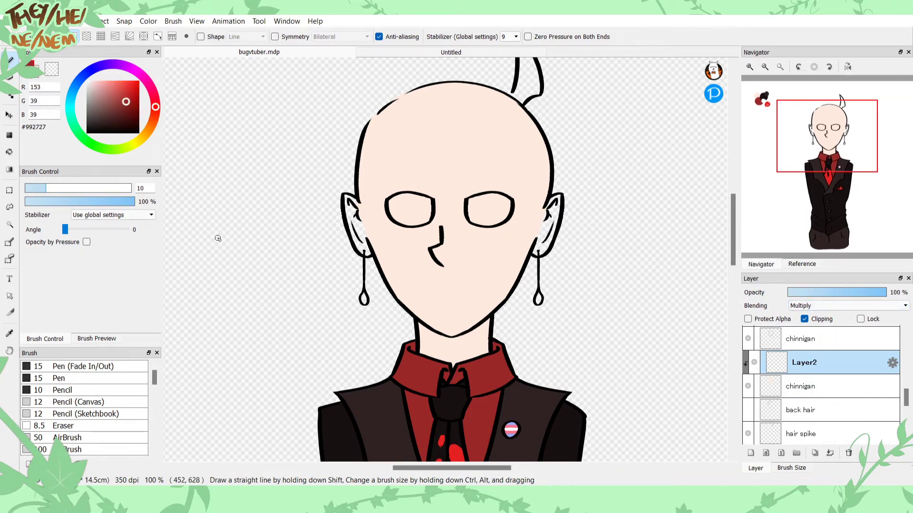
drag(781, 108, 778, 111)
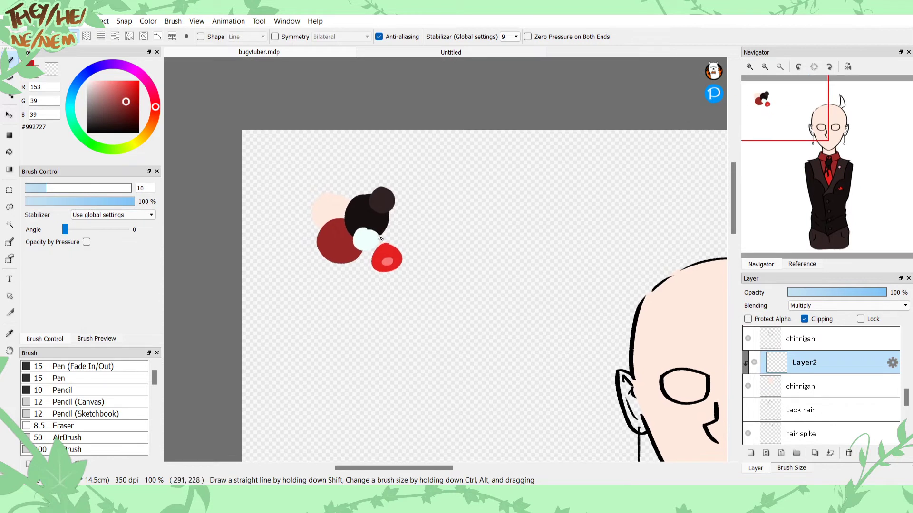
alt+click(388, 262)
Step: Paint pink blush patches on both cheeks, joined across the bridge of the nose, with brush size 28
drag(74, 190, 83, 191)
drag(789, 138, 814, 147)
mouse_move(571, 181)
mouse_down()
mouse_move(546, 186)
mouse_move(578, 188)
mouse_move(540, 197)
mouse_move(571, 204)
mouse_move(551, 179)
mouse_up()
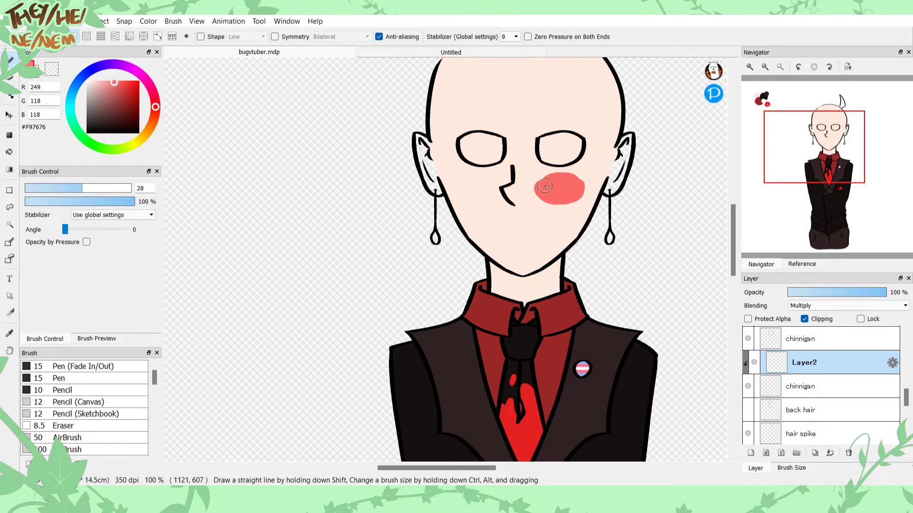
mouse_move(468, 186)
mouse_down()
mouse_move(493, 186)
mouse_move(467, 183)
mouse_move(532, 176)
mouse_move(503, 178)
mouse_up()
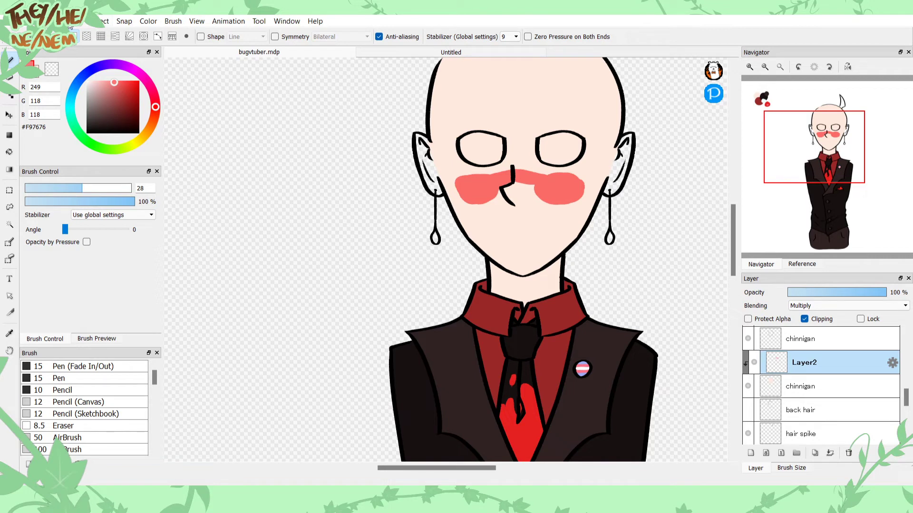
Step: Blur the pink blush into a soft glow that keeps the two cheeks distinct
click(110, 142)
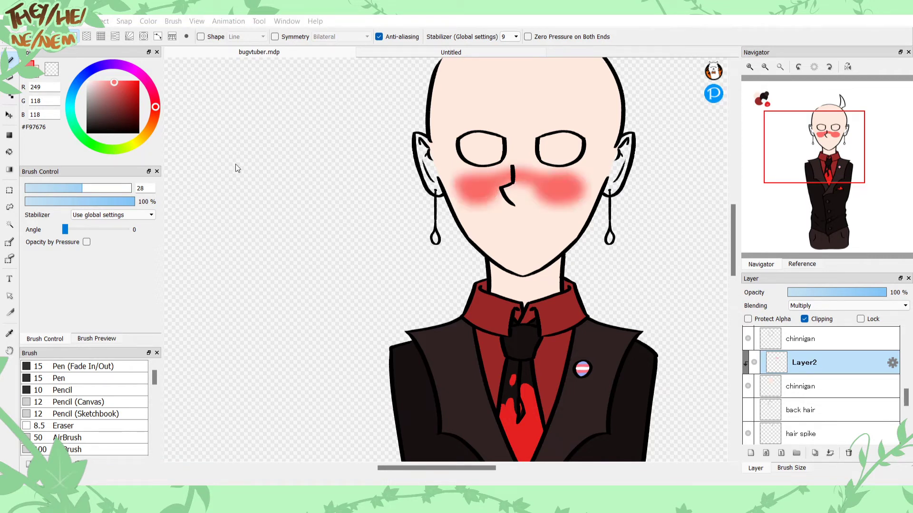
click(279, 165)
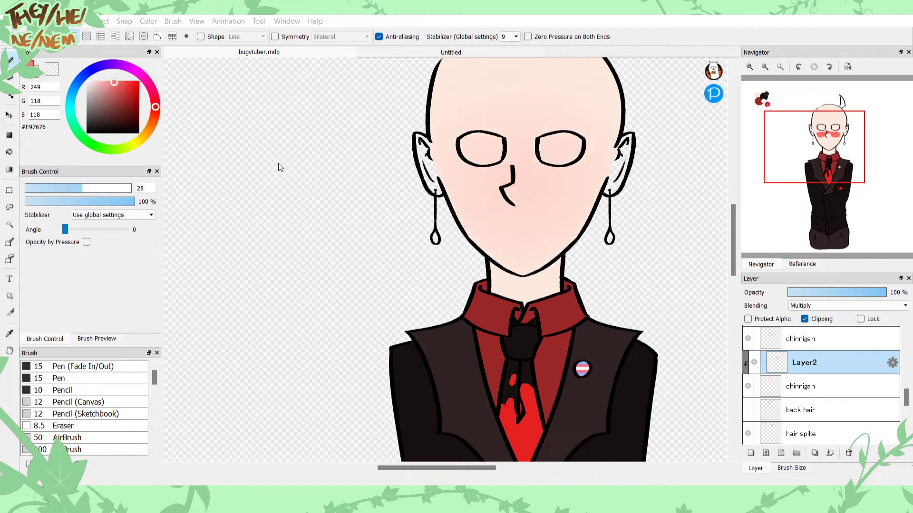
key(ctrl+z)
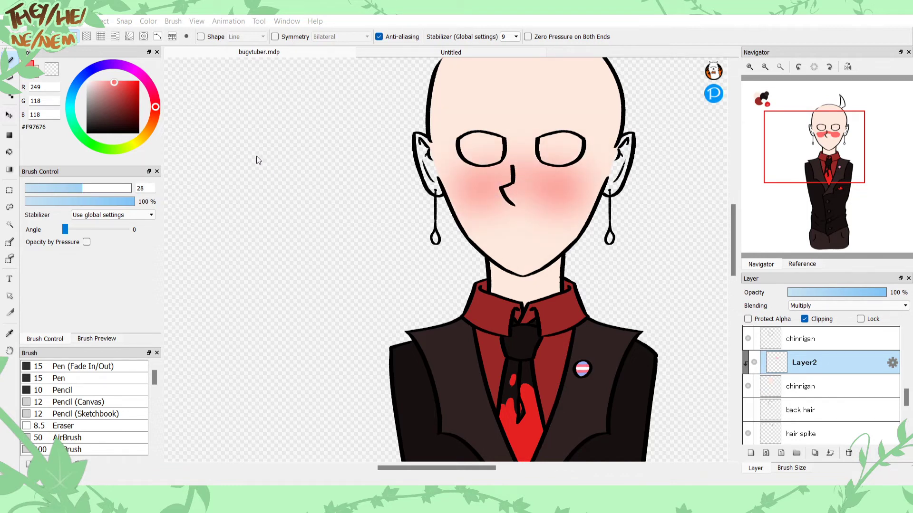
click(255, 161)
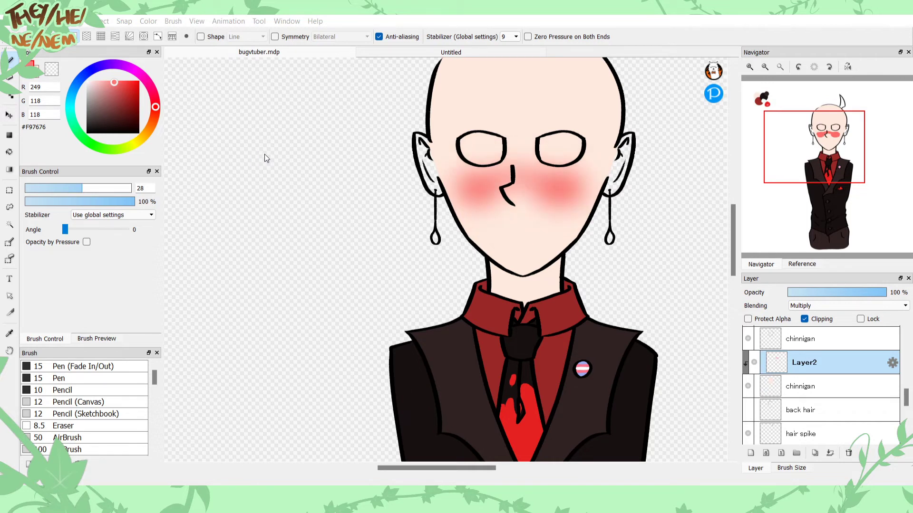
click(262, 156)
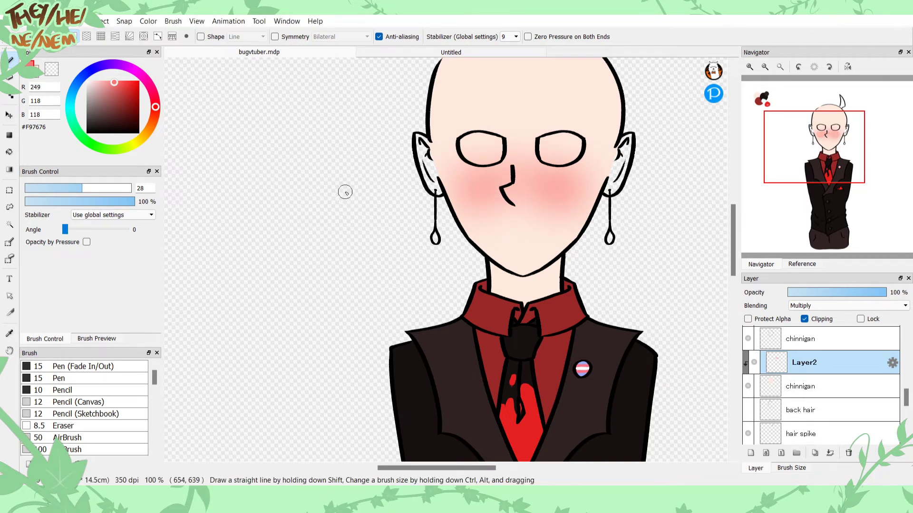
Step: Draw short diagonal blush lines on both cheeks with brush size 5, and set the layer's opacity to 82%
click(151, 189)
key(BackSpace)
text(5)
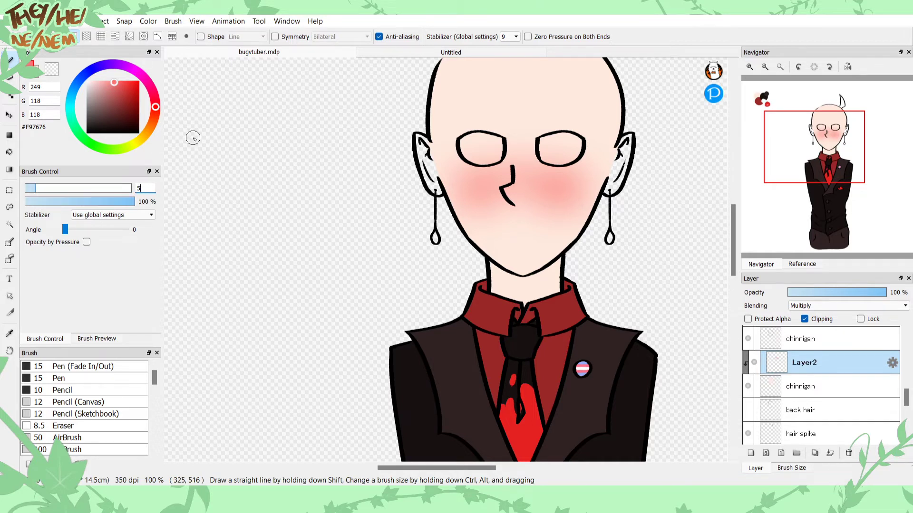
drag(584, 177, 575, 192)
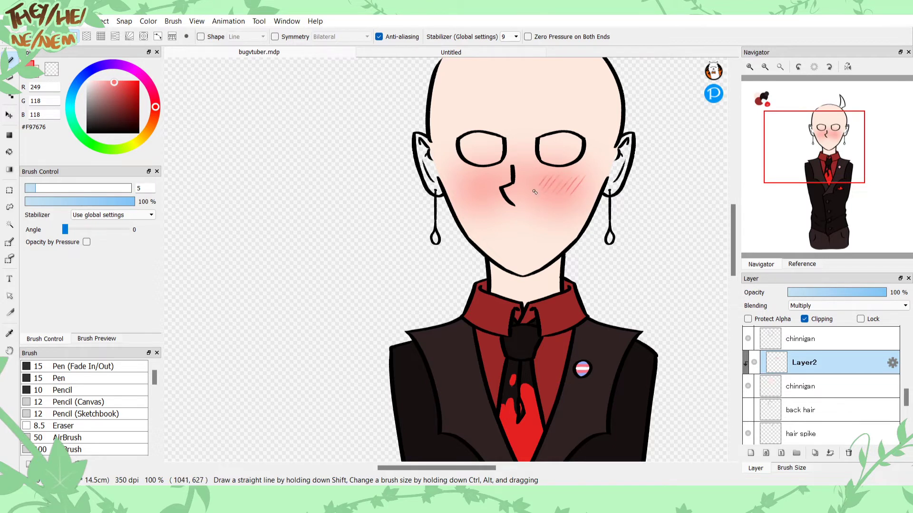
drag(477, 180, 466, 198)
drag(470, 178, 460, 200)
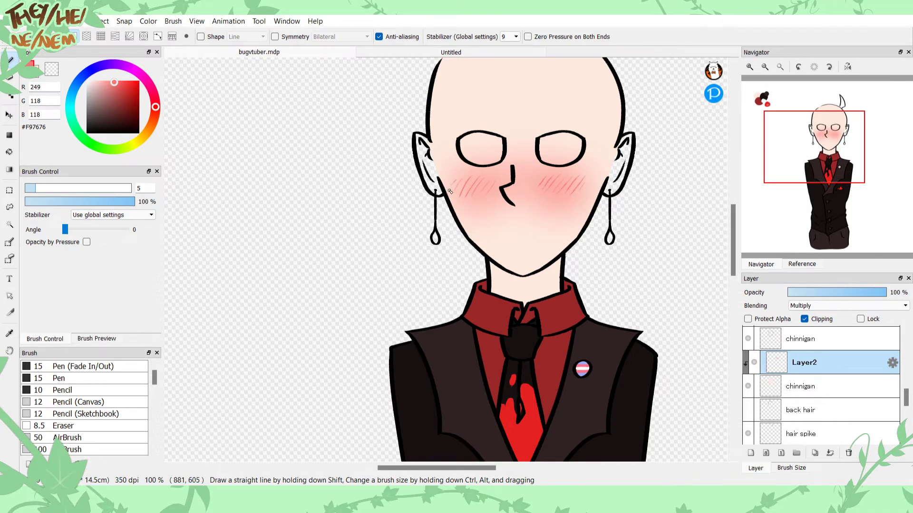
click(837, 292)
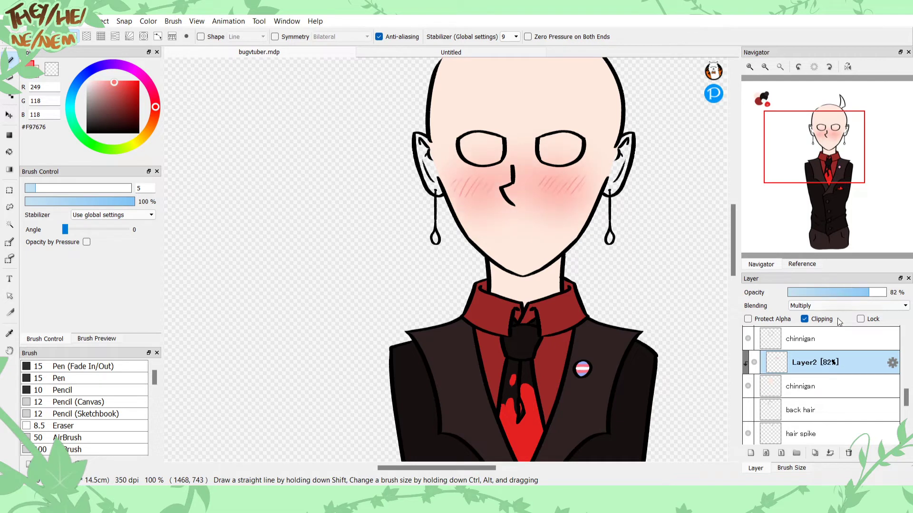
Step: Paint an oval pink patch on each cheek on a new layer with brush size 42, and blur the patches
click(750, 453)
click(106, 188)
click(97, 189)
mouse_move(566, 195)
mouse_down()
mouse_move(551, 179)
mouse_move(568, 180)
mouse_up()
mouse_move(460, 183)
mouse_down()
mouse_move(485, 185)
mouse_move(473, 182)
mouse_up()
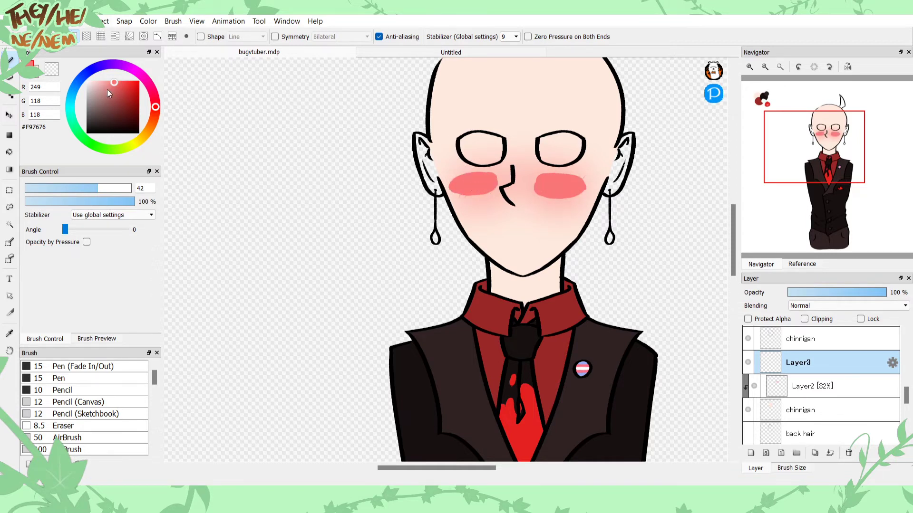
click(112, 135)
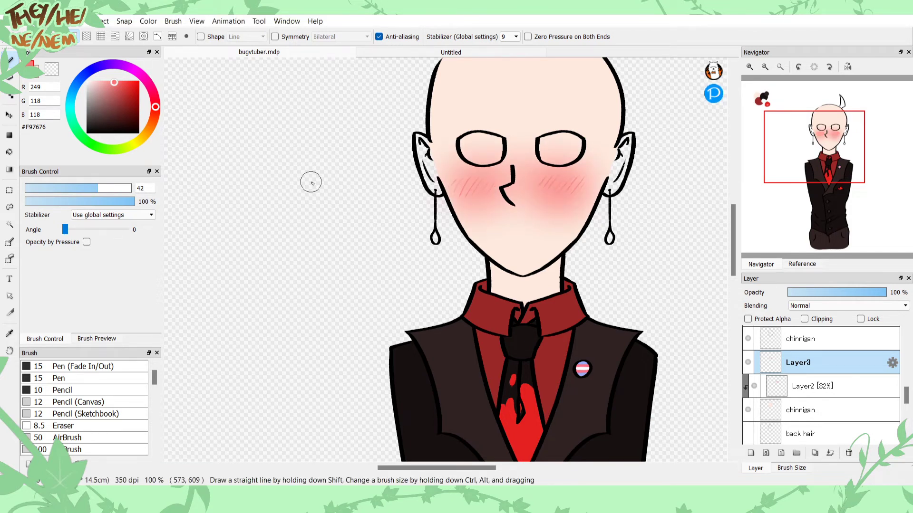
Step: Merge the extra blush layer, Layer3, down into the clipped Layer2
click(826, 327)
click(819, 305)
click(822, 317)
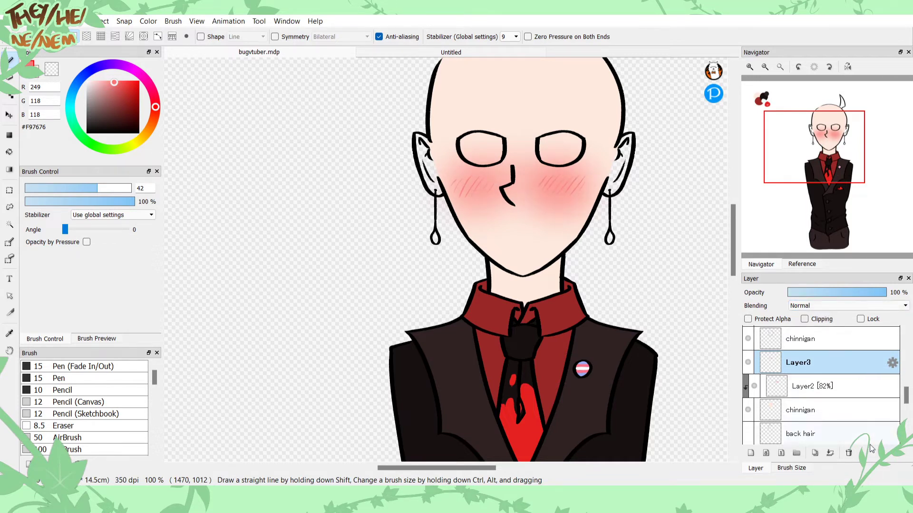
click(830, 453)
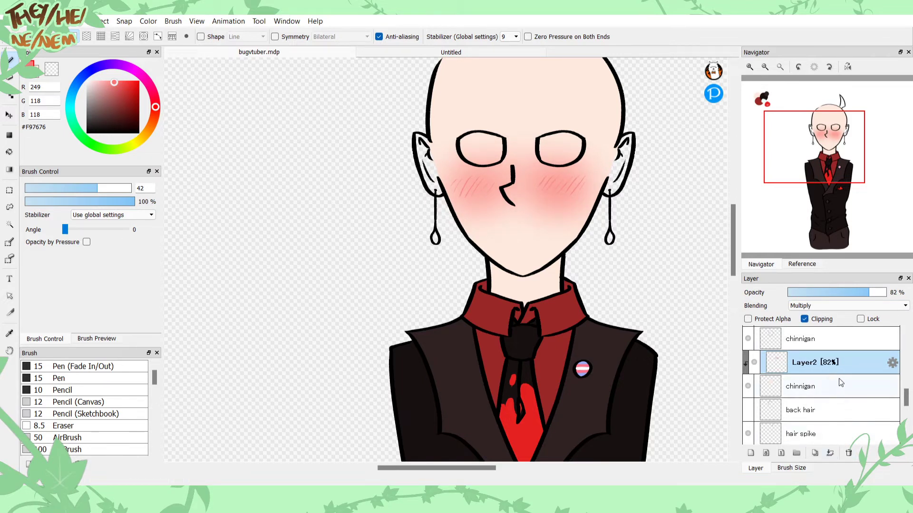
Step: Set the blush layer's opacity to 66% and merge it down into the chinnigan colour layer
click(754, 362)
click(754, 363)
click(835, 293)
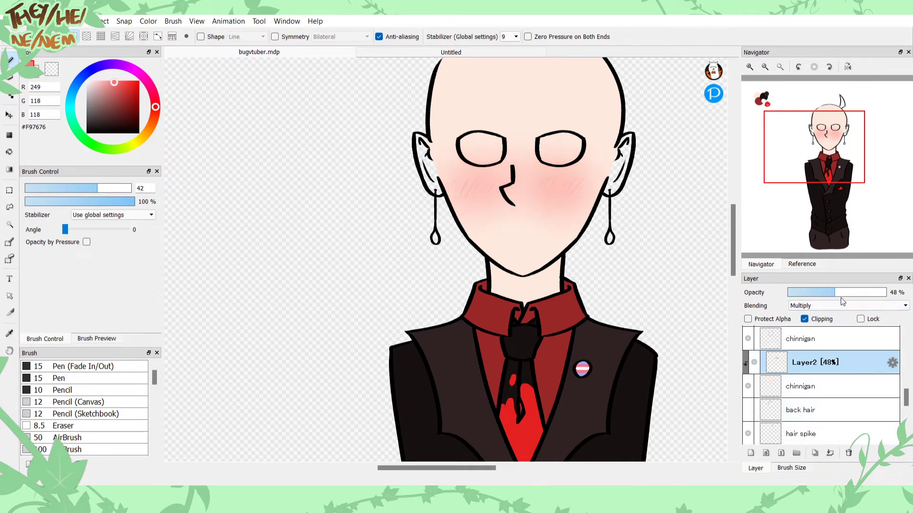
click(852, 293)
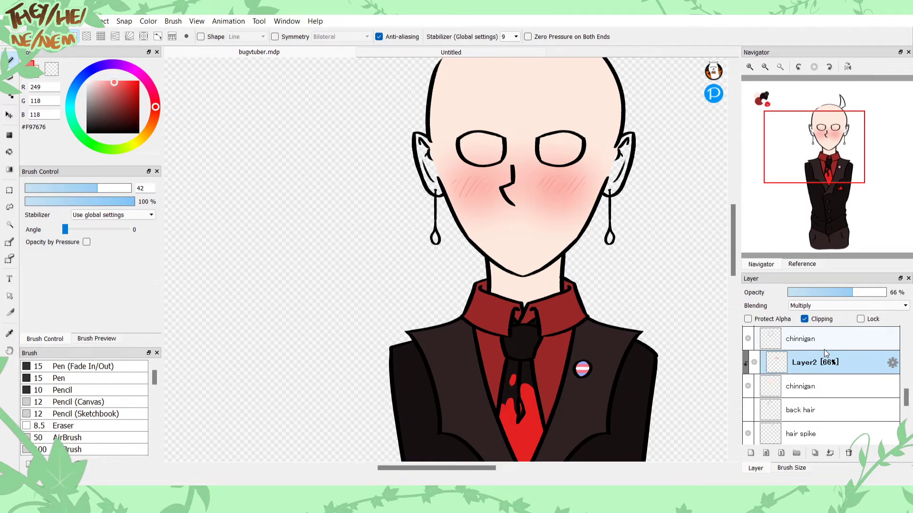
click(829, 453)
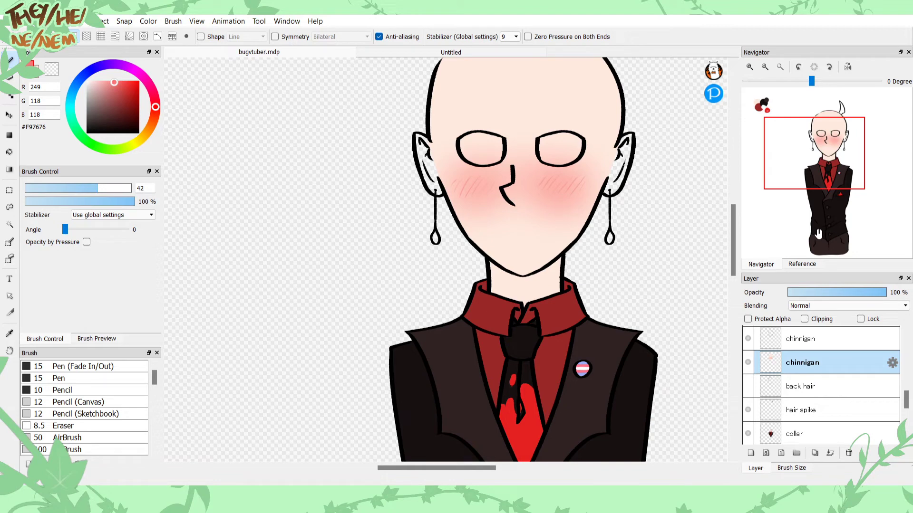
Step: Pick the bright red #E62121 from the artwork and choose the Marker brush at size 10
click(750, 68)
click(751, 68)
drag(807, 166, 825, 178)
alt+click(537, 380)
drag(154, 378, 151, 427)
click(143, 190)
key(BackSpace)
key(BackSpace)
text(10)
drag(820, 168, 828, 136)
Step: Merge the upper chinnigan layer into the lower one and show the back hair layer
click(800, 343)
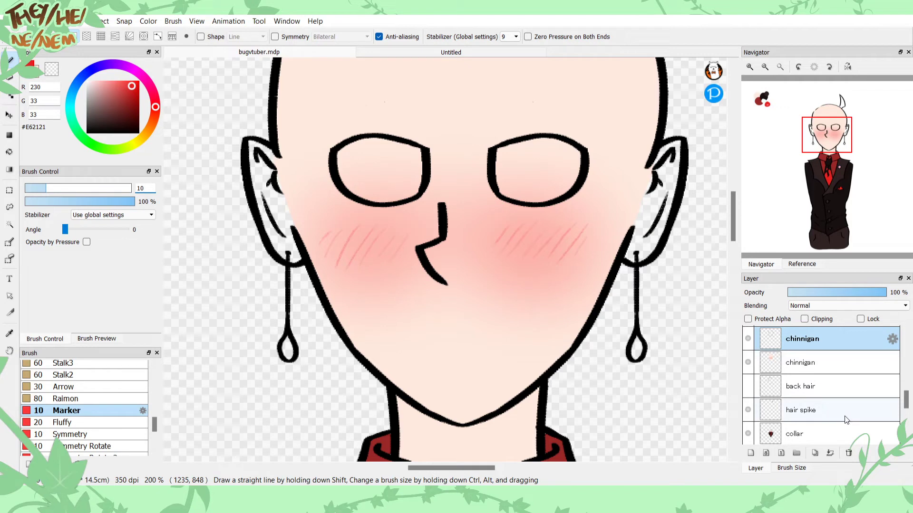
click(830, 453)
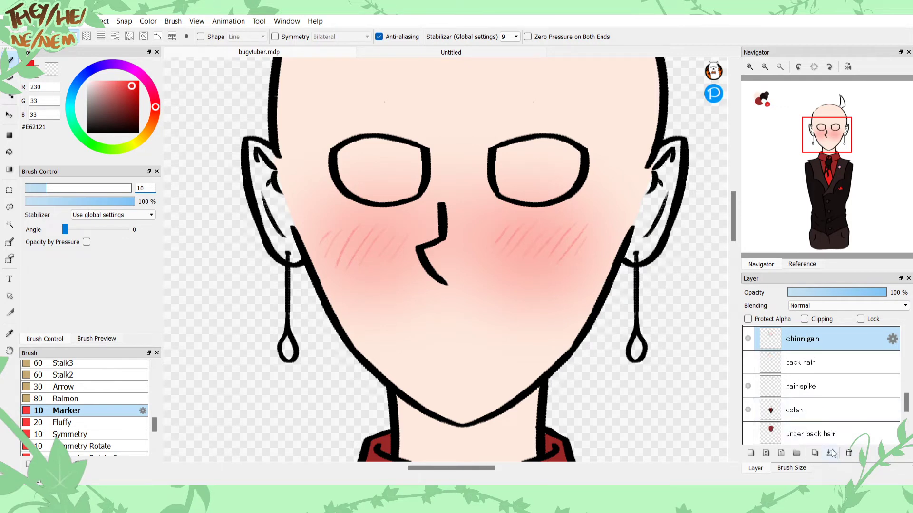
mouse_move(904, 403)
mouse_down()
mouse_move(904, 380)
mouse_move(901, 401)
mouse_up()
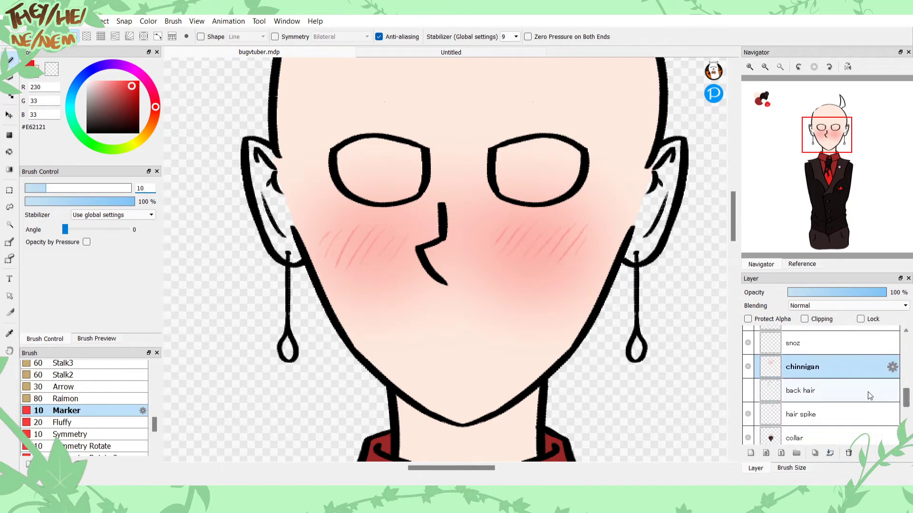
click(748, 392)
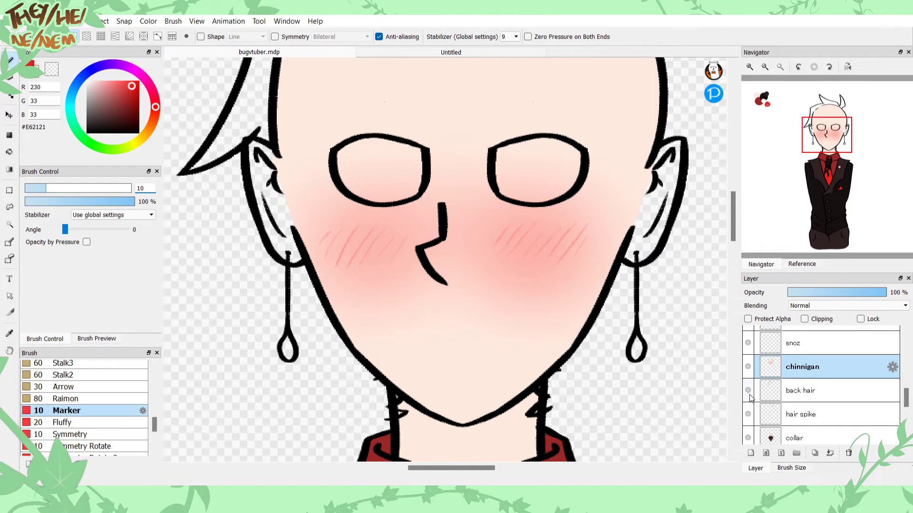
Step: Duplicate the hair spike layer and make the lower copy the active layer
click(779, 393)
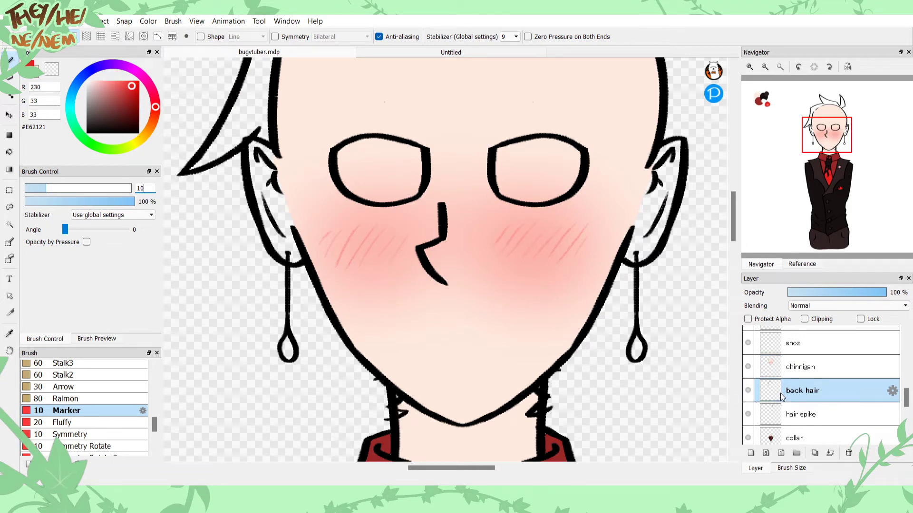
drag(828, 153, 829, 151)
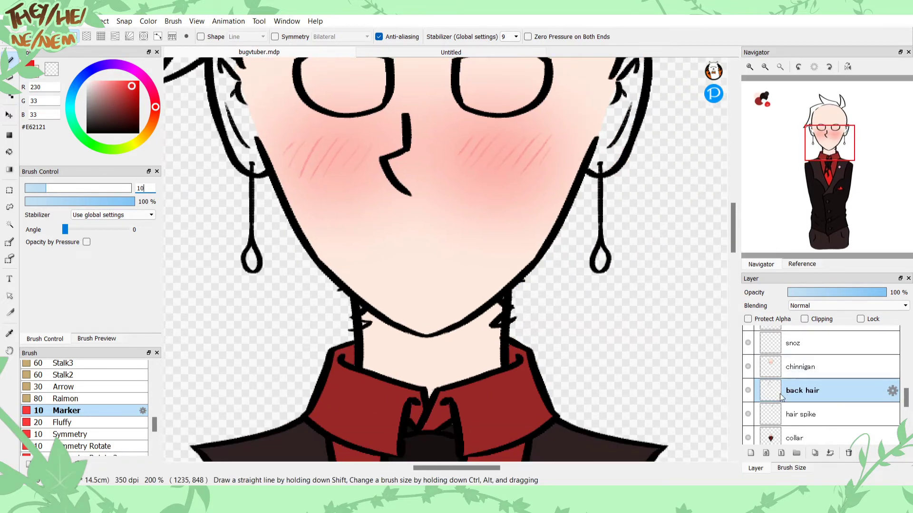
scroll(891, 398, down, 1)
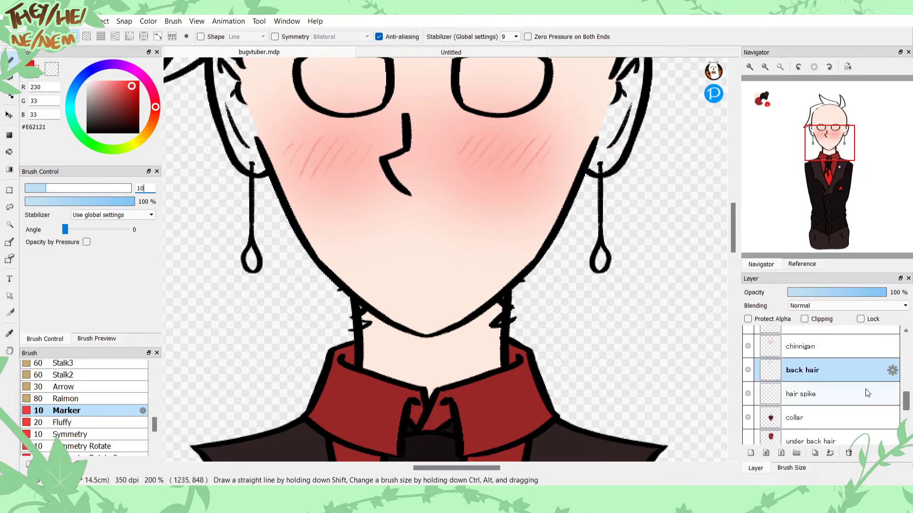
click(891, 395)
click(815, 453)
click(815, 416)
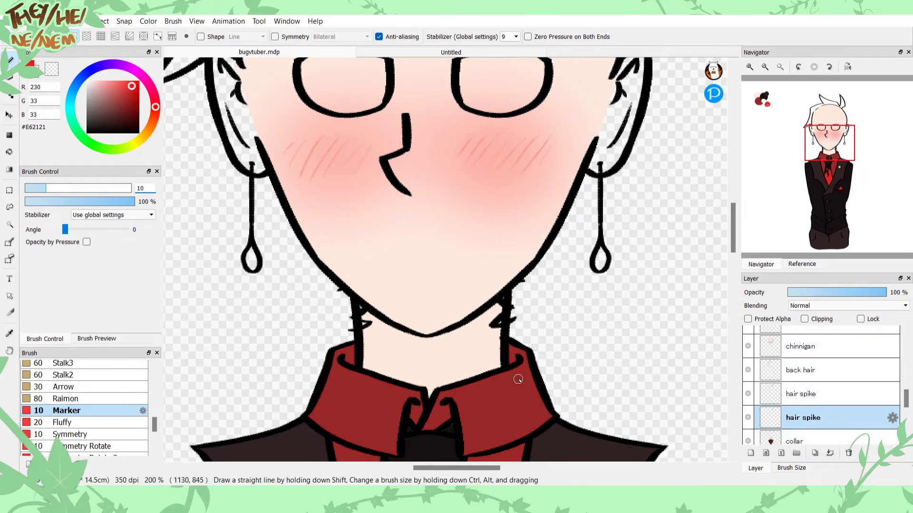
Step: Close the gap at the hair spike's base and fill the spike with the collar's dark red #992727
key(i)
click(492, 405)
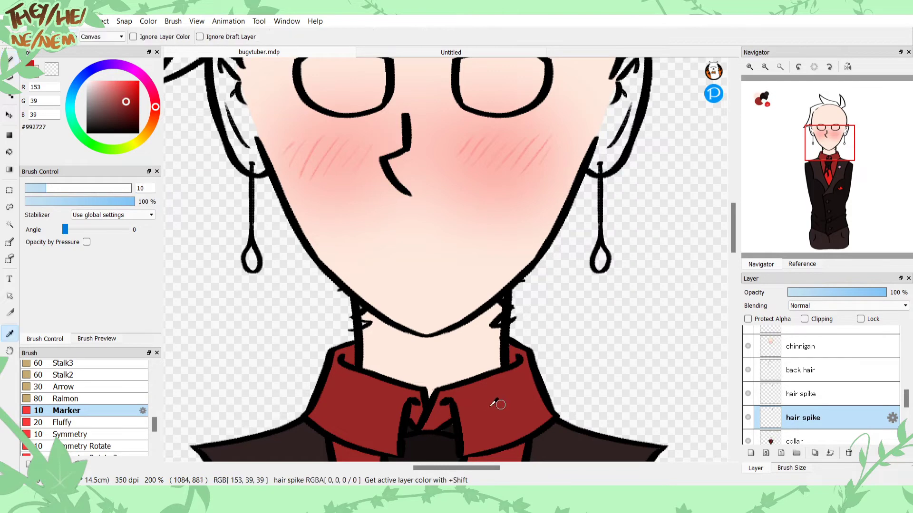
key(g)
scroll(575, 309, up, 7)
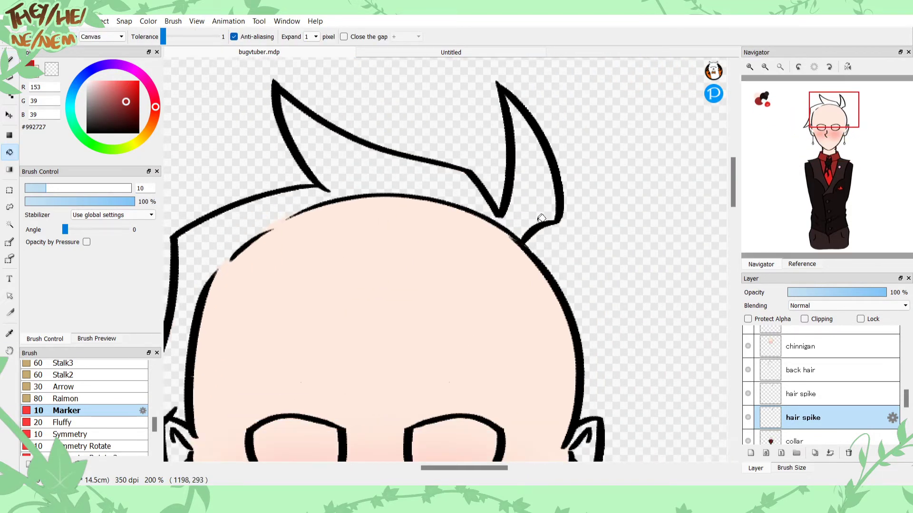
key(b)
drag(501, 215, 517, 235)
key(g)
click(520, 214)
key(b)
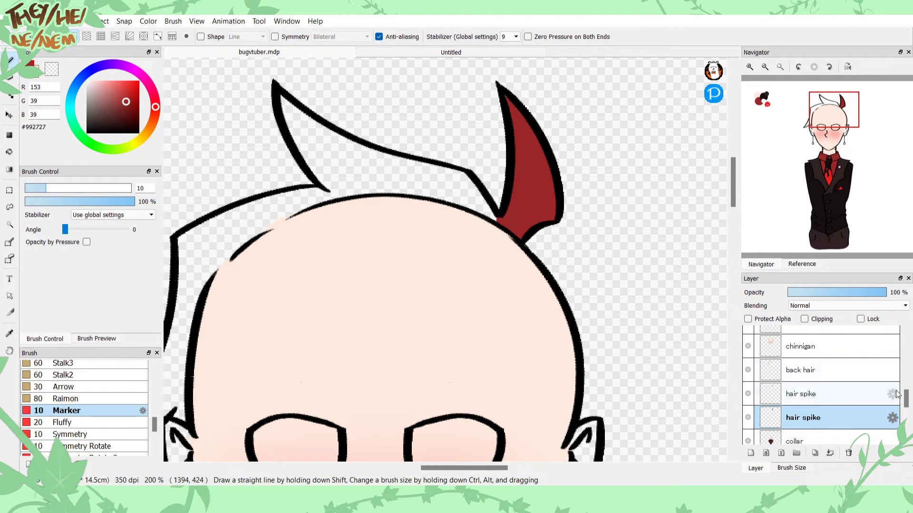
Step: Merge the upper hair spike layer down into its coloured copy and make the back hair layer active
click(776, 394)
click(830, 453)
click(776, 371)
Step: Paint a short dark red marker stroke on the back hair layer, running from the lower hair point over the ear
drag(815, 119, 809, 122)
click(749, 67)
click(765, 67)
click(765, 67)
drag(442, 294, 446, 327)
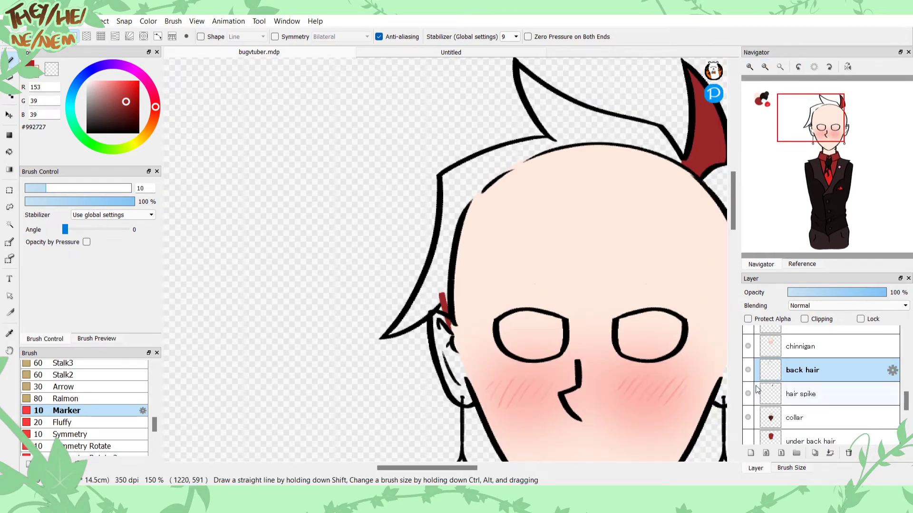
Step: Hide the chinnigan layer and fill the small hole in the dark red base on the hair spike layer
click(748, 346)
drag(757, 131, 770, 136)
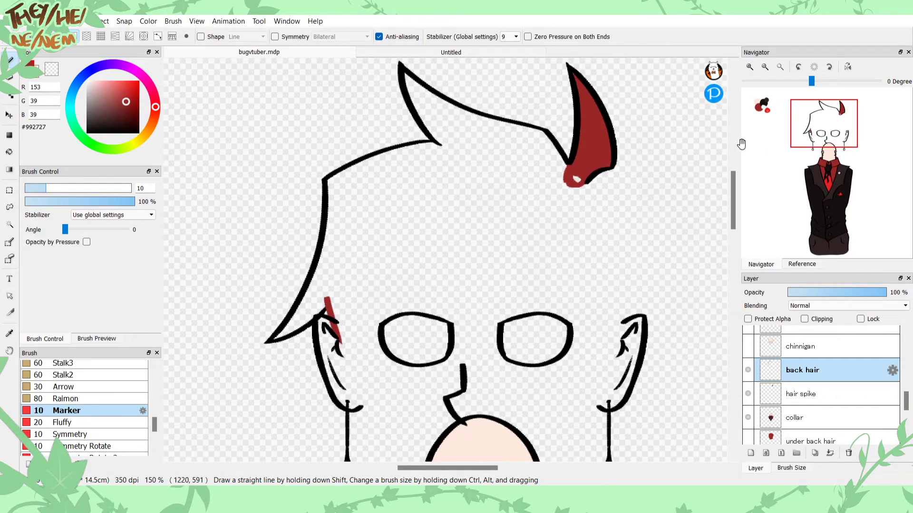
click(778, 399)
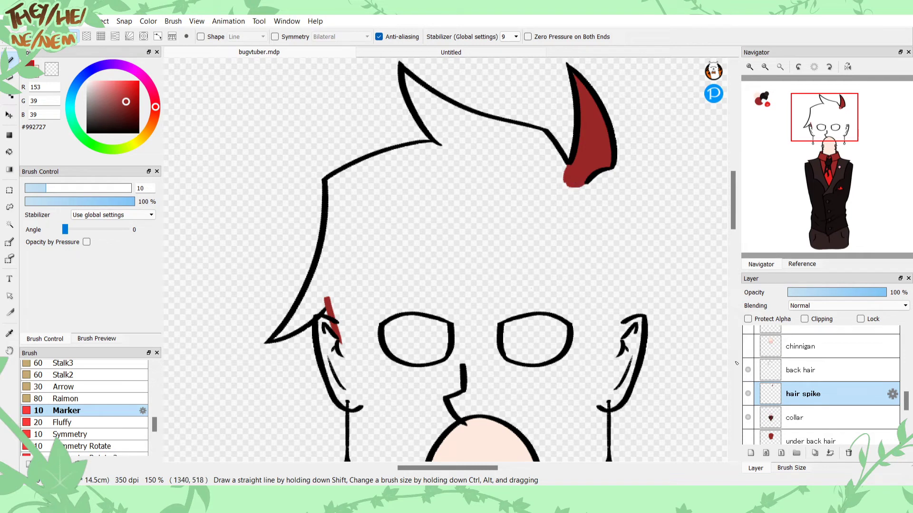
Step: Outline the back hair's lower edge in dark red, from the spike's base across the eye to the ear stroke
key(ctrl+Up)
mouse_move(582, 185)
mouse_down()
mouse_move(548, 204)
mouse_move(393, 358)
mouse_up()
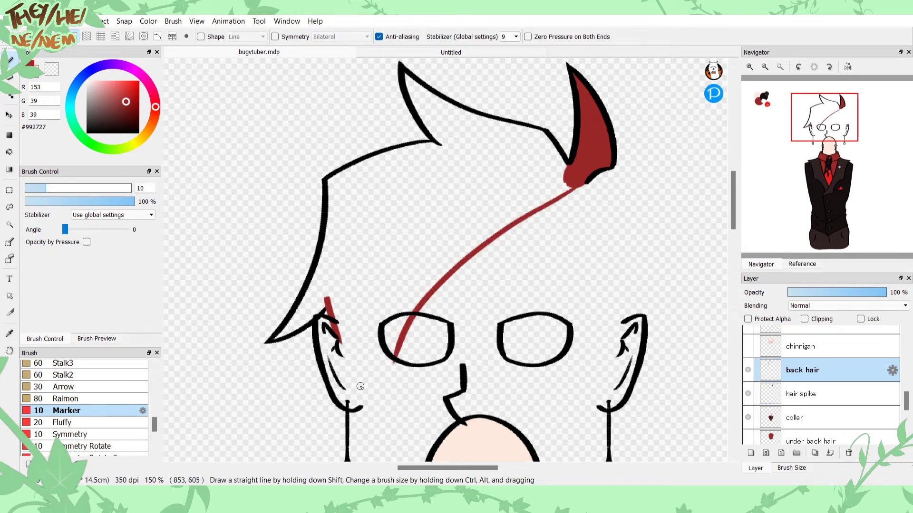
mouse_move(341, 335)
mouse_down()
mouse_move(373, 372)
mouse_move(388, 375)
mouse_move(414, 320)
mouse_up()
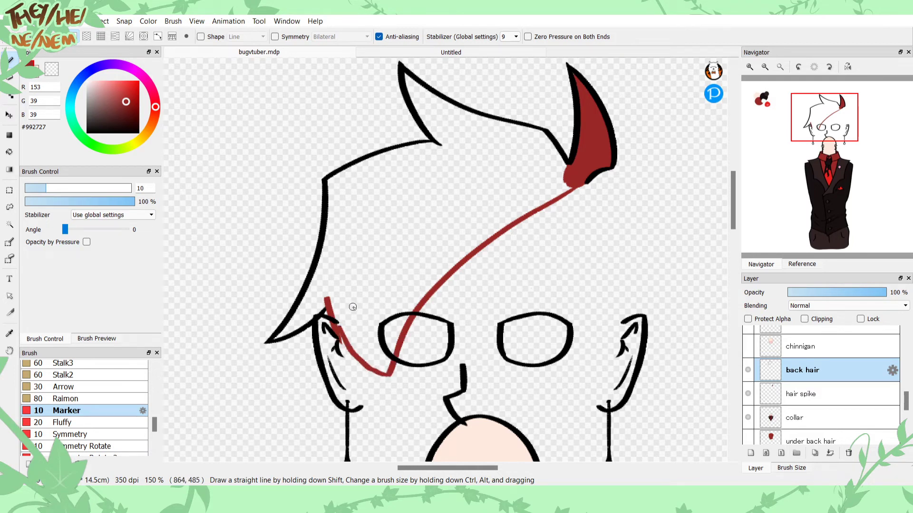
mouse_move(337, 327)
mouse_down()
mouse_move(335, 303)
mouse_move(344, 333)
mouse_up()
key(h)
key(g)
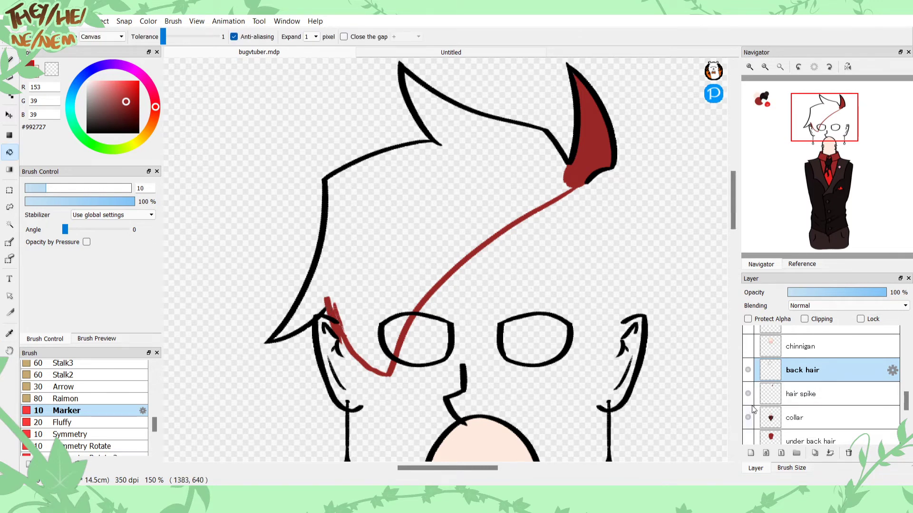
Step: Hide the lugs layer, fill the enclosed back hair with dark red and paint over the remaining gaps
scroll(764, 377, up, 3)
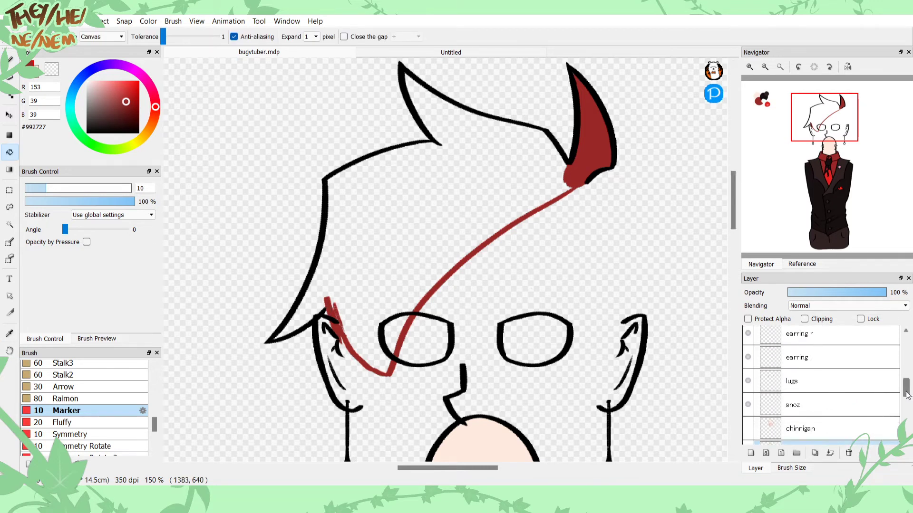
click(748, 372)
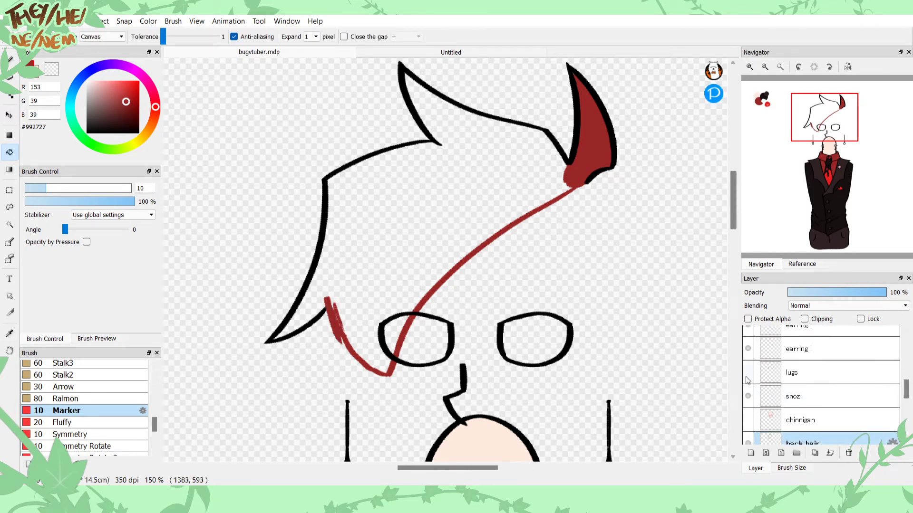
click(379, 287)
key(b)
mouse_move(333, 310)
mouse_down()
mouse_move(356, 356)
mouse_move(348, 341)
mouse_move(399, 299)
mouse_move(388, 352)
mouse_up()
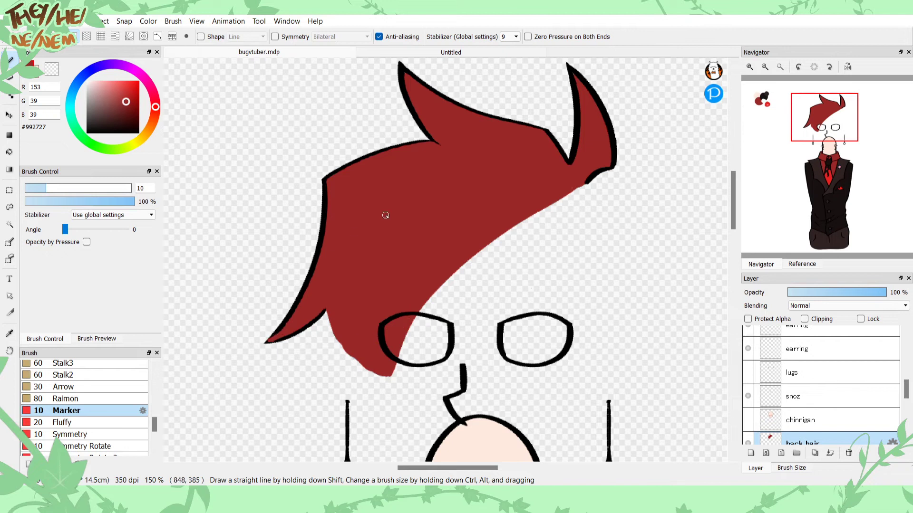
Step: Undo the back hair fill and its lower outline, keeping the short stroke by the ear
scroll(821, 410, down, 3)
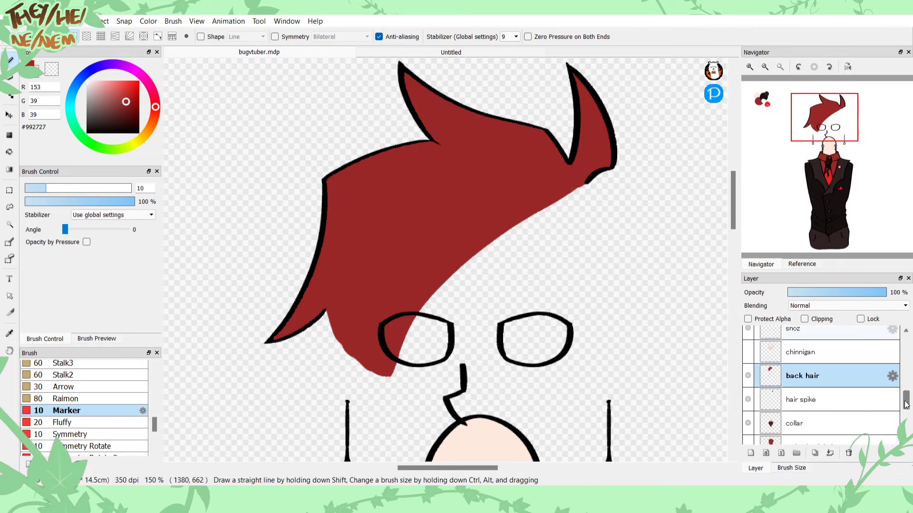
key(ctrl+z)
key(ctrl+z)
key(ctrl+z)
key(ctrl+z)
key(ctrl+z)
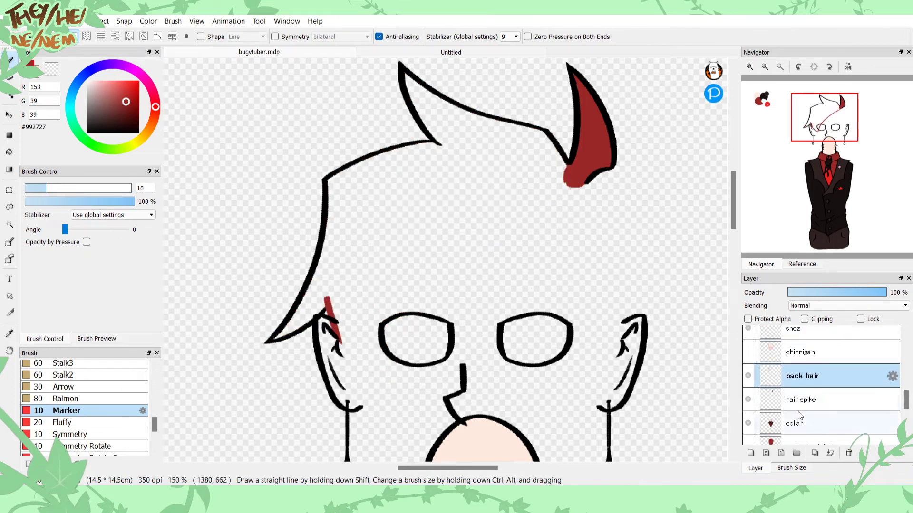
Step: Duplicate the back hair layer, make the lower copy active, and hide the lugs and snoz layers
click(816, 456)
click(808, 402)
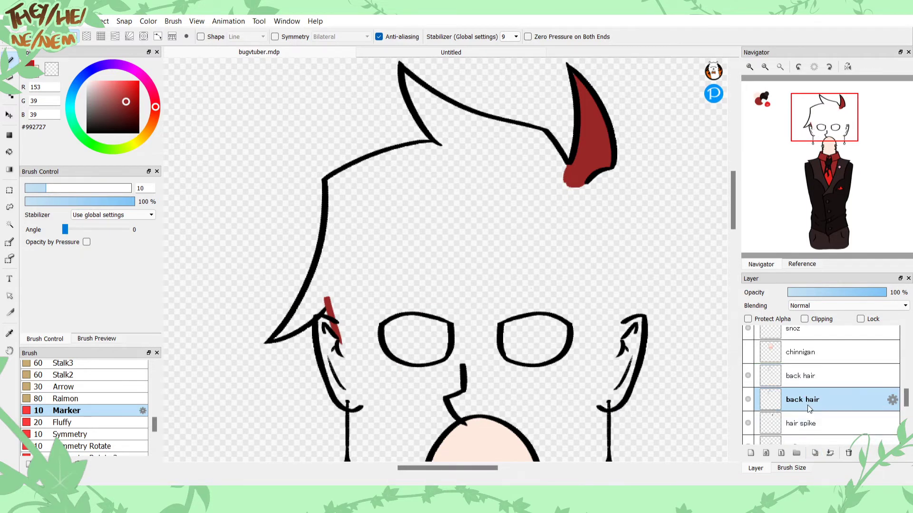
mouse_move(907, 398)
mouse_down()
mouse_move(906, 418)
mouse_move(907, 396)
mouse_up()
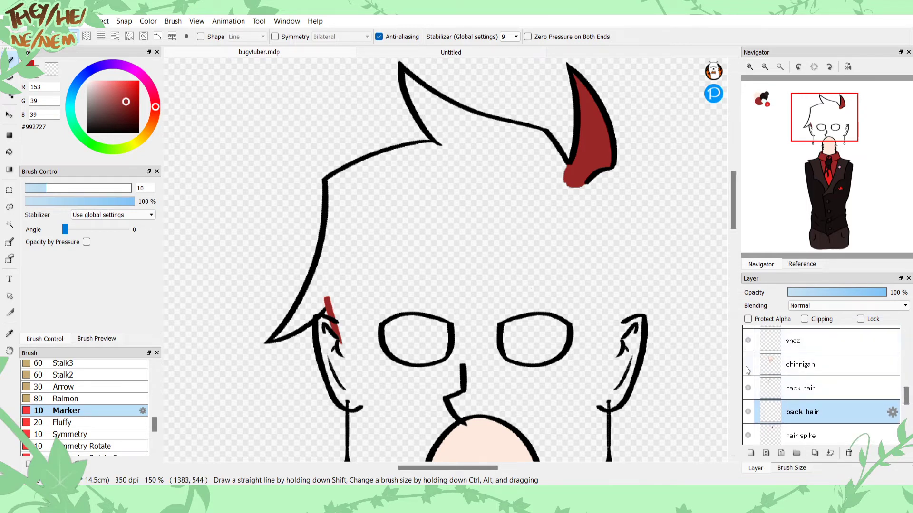
mouse_move(906, 397)
mouse_down()
mouse_move(906, 409)
mouse_move(906, 394)
mouse_up()
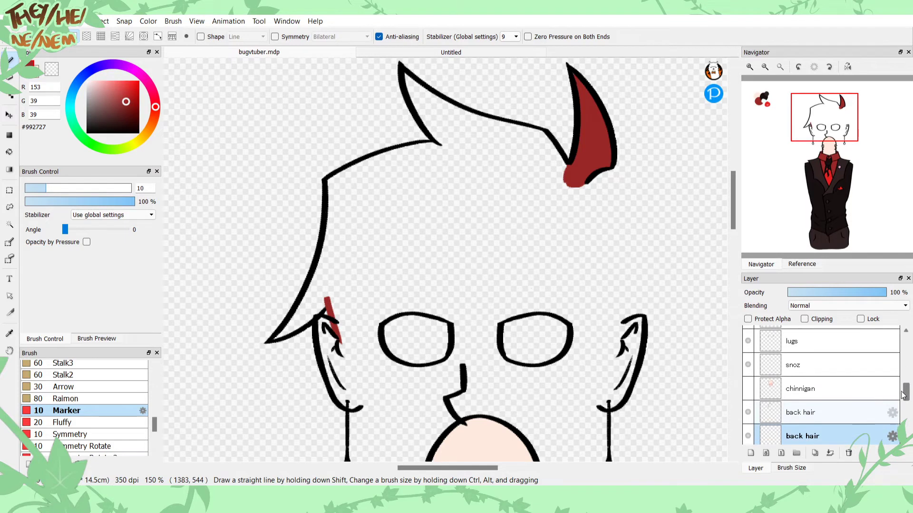
click(747, 338)
click(748, 362)
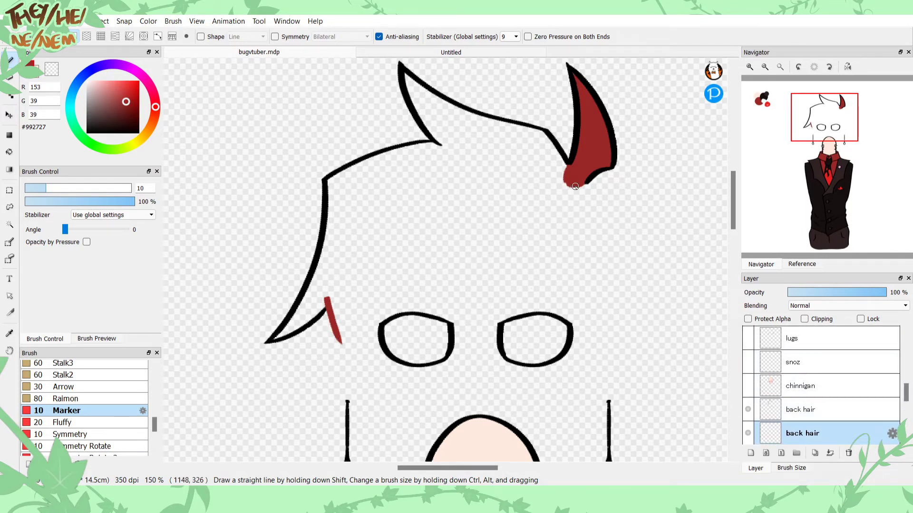
Step: Outline the back hair's lower edge in dark red on the lower copy, from the spike's base to a tip below the eye
mouse_move(567, 188)
mouse_down()
mouse_move(436, 266)
mouse_move(370, 336)
mouse_up()
key(ctrl+z)
mouse_move(571, 188)
mouse_down()
mouse_move(487, 254)
mouse_move(387, 369)
mouse_up()
mouse_move(334, 323)
mouse_down()
mouse_move(371, 373)
mouse_move(389, 381)
mouse_up()
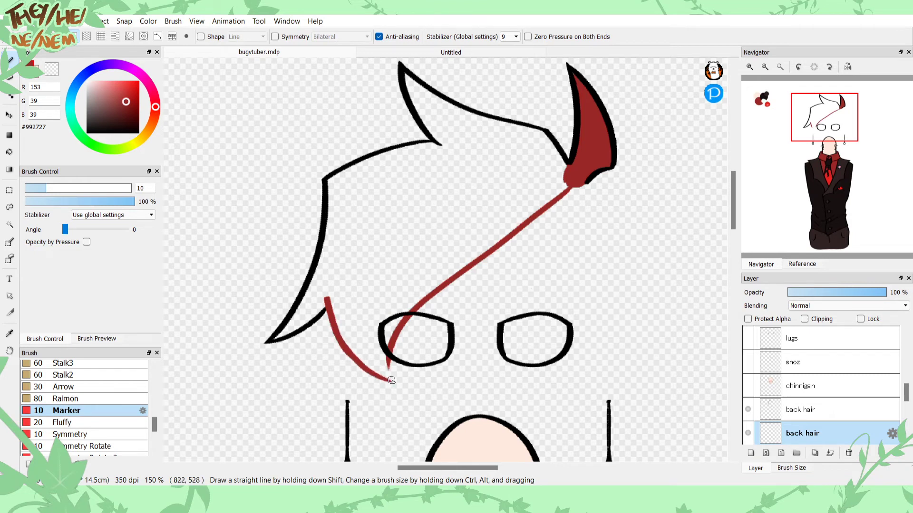
Step: Fill the outlined back hair with dark red and paint the leftover gap over the eye
key(g)
click(370, 301)
key(b)
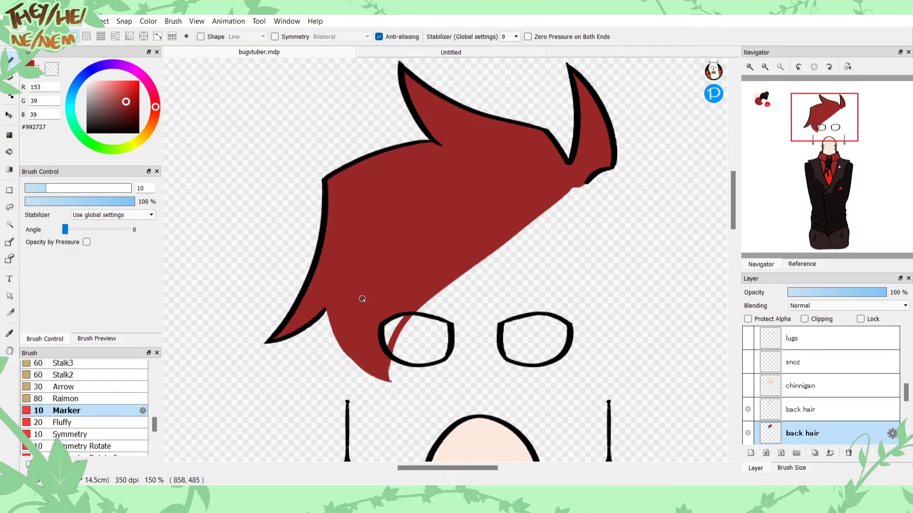
drag(392, 314, 393, 336)
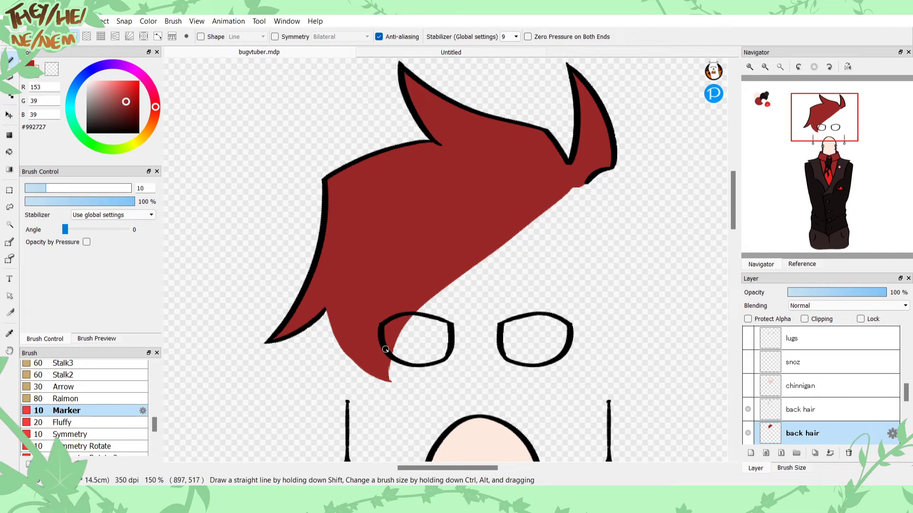
Step: Try extending the back hair's lower edge with a curved strand, and check the colour with the upper back hair layer hidden
mouse_move(332, 309)
mouse_down()
mouse_move(330, 324)
mouse_move(374, 398)
mouse_up()
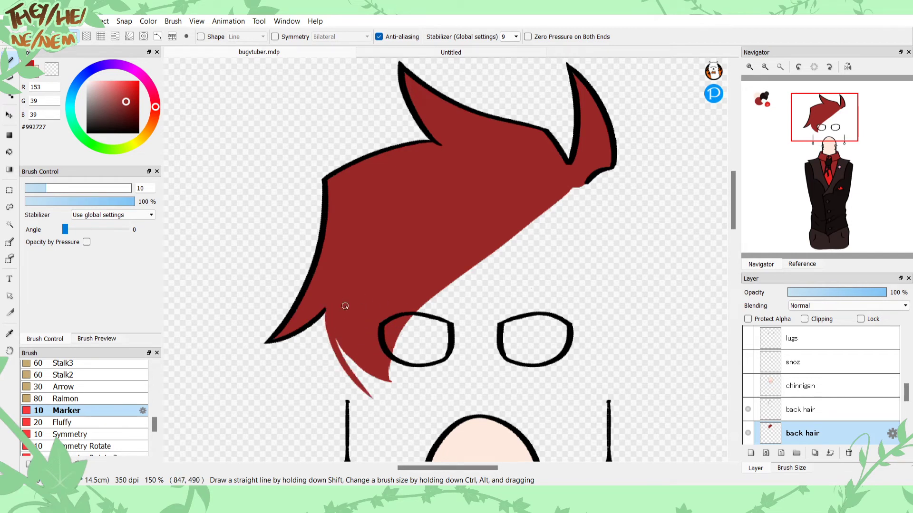
key(ctrl+z)
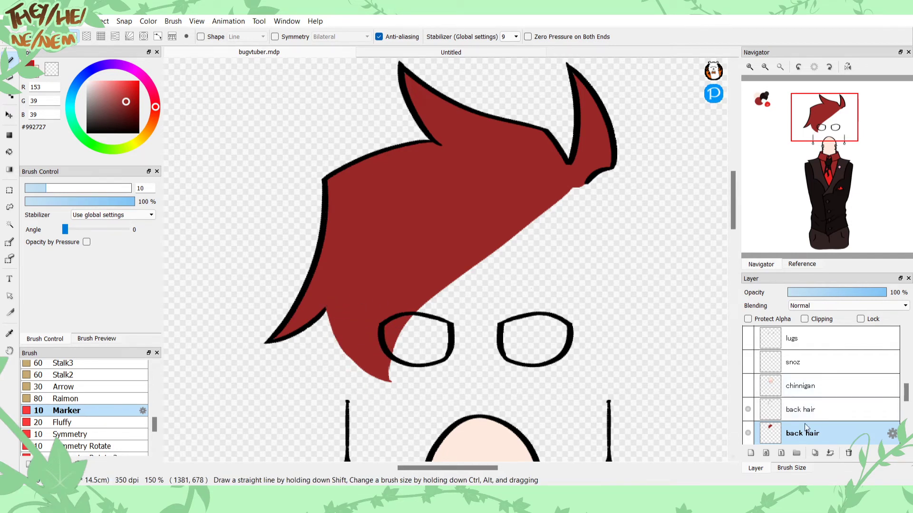
click(747, 410)
click(748, 410)
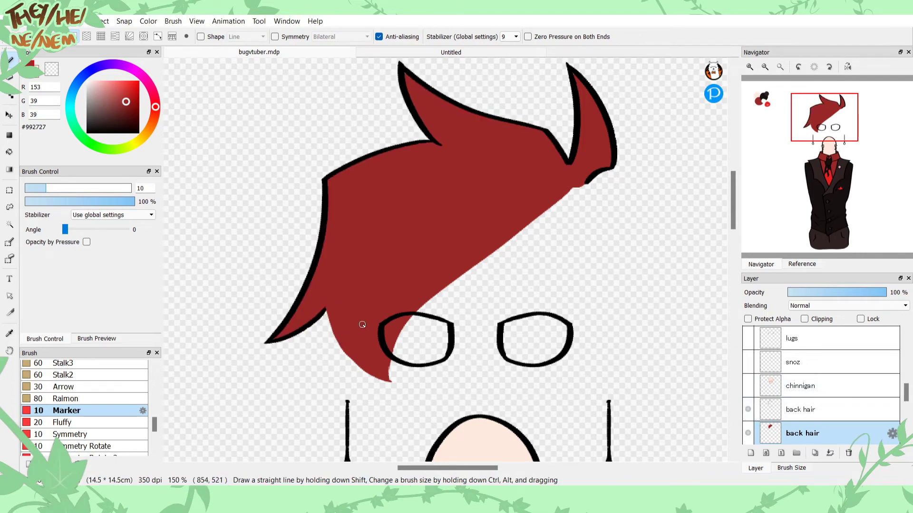
Step: Extend the back hair's lower tip further down the face with a dark red curve and fill it in
drag(423, 308, 414, 411)
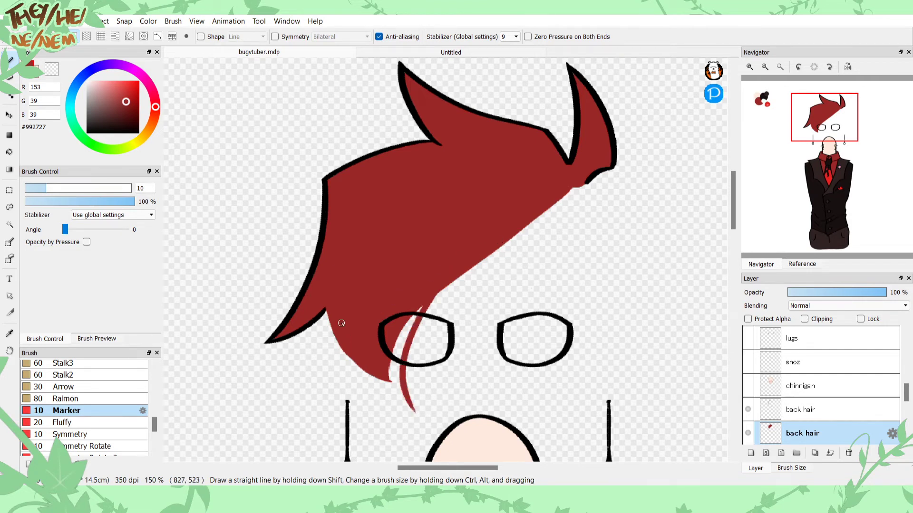
mouse_move(356, 374)
mouse_down()
mouse_move(394, 409)
mouse_move(412, 411)
mouse_move(408, 362)
mouse_move(422, 311)
mouse_up()
mouse_move(421, 311)
mouse_down()
mouse_move(391, 365)
mouse_move(388, 387)
mouse_move(397, 392)
mouse_move(402, 384)
mouse_move(400, 395)
mouse_move(375, 384)
mouse_up()
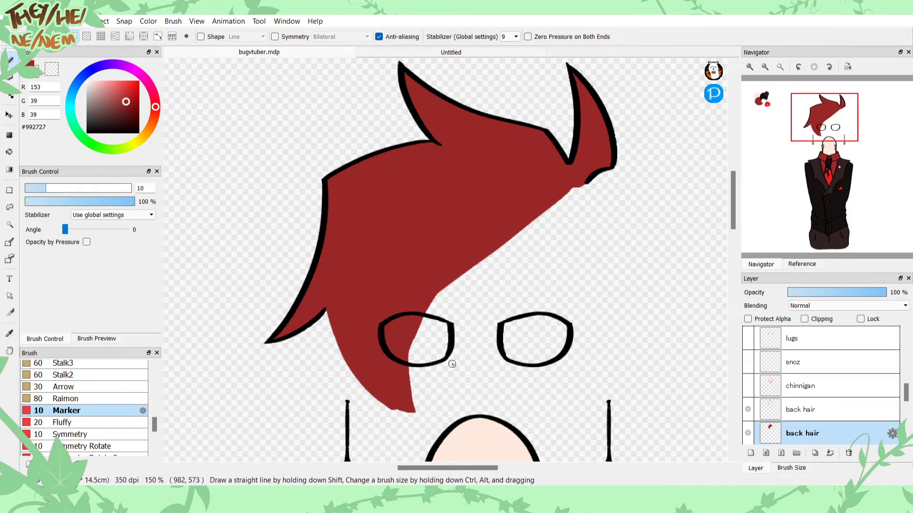
Step: Merge the upper back hair layer down into its coloured copy and show the chinnigan, snoz and lugs layers
click(808, 410)
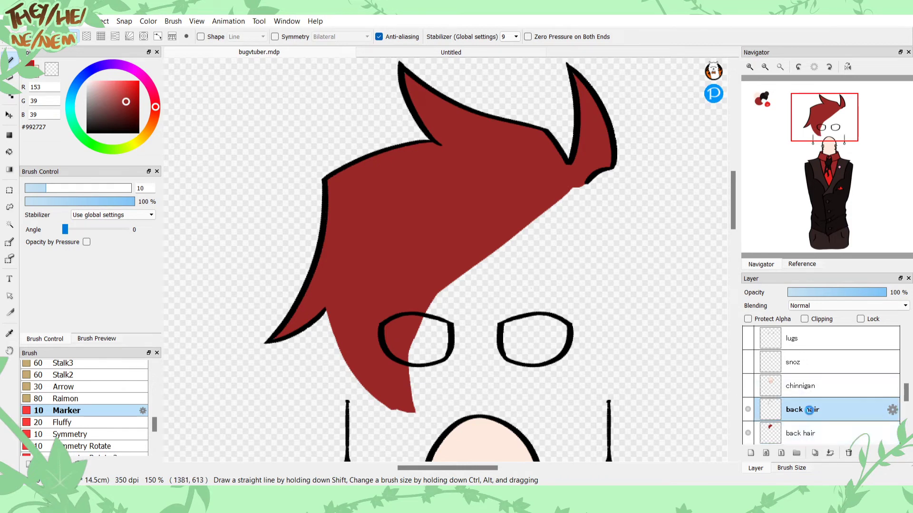
click(830, 453)
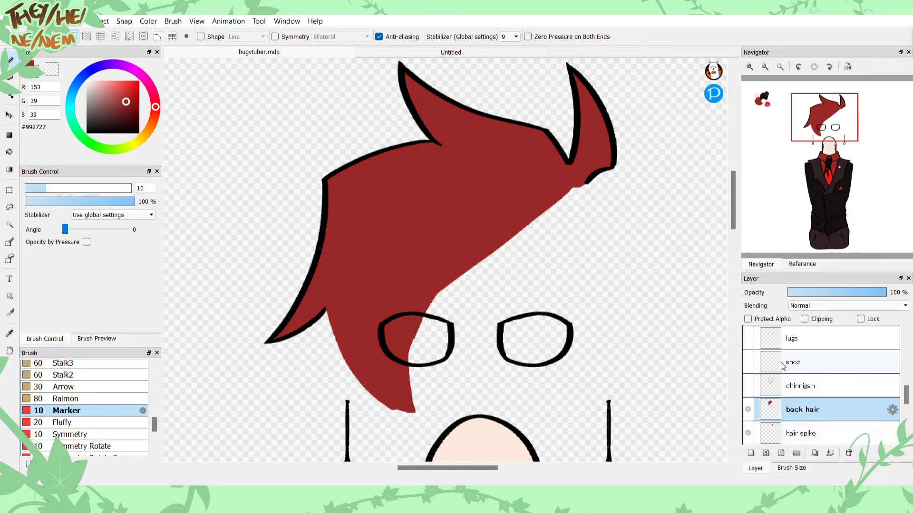
click(752, 389)
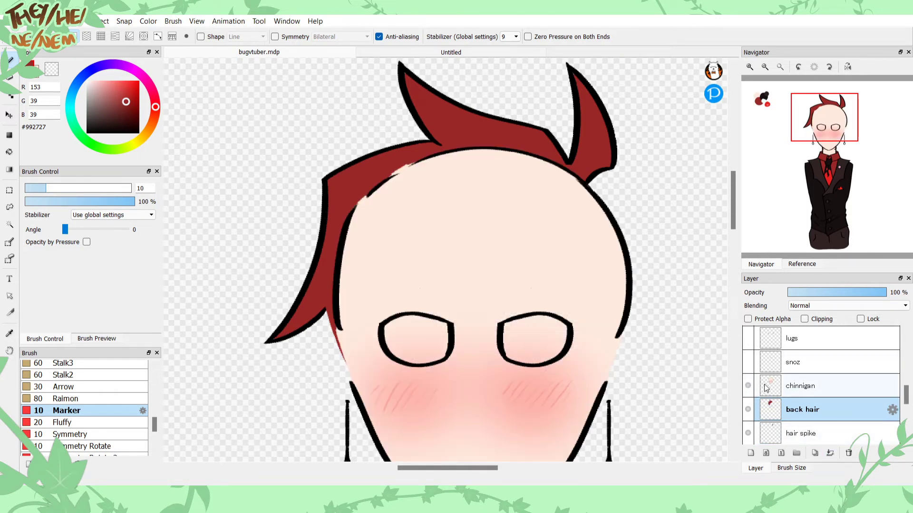
click(748, 363)
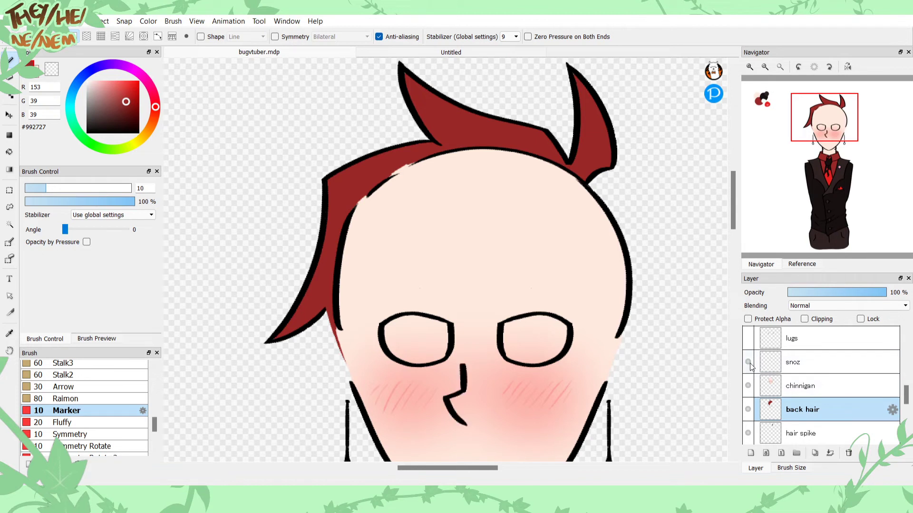
click(748, 339)
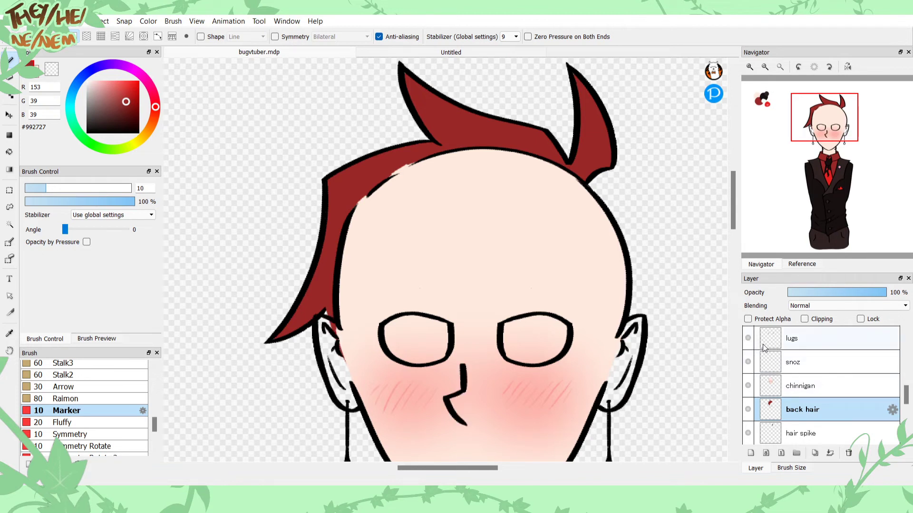
Step: Duplicate the lugs layer and colour both ears on the lower copy with the face's skin tone #FFE9DE
click(761, 347)
click(815, 453)
click(791, 363)
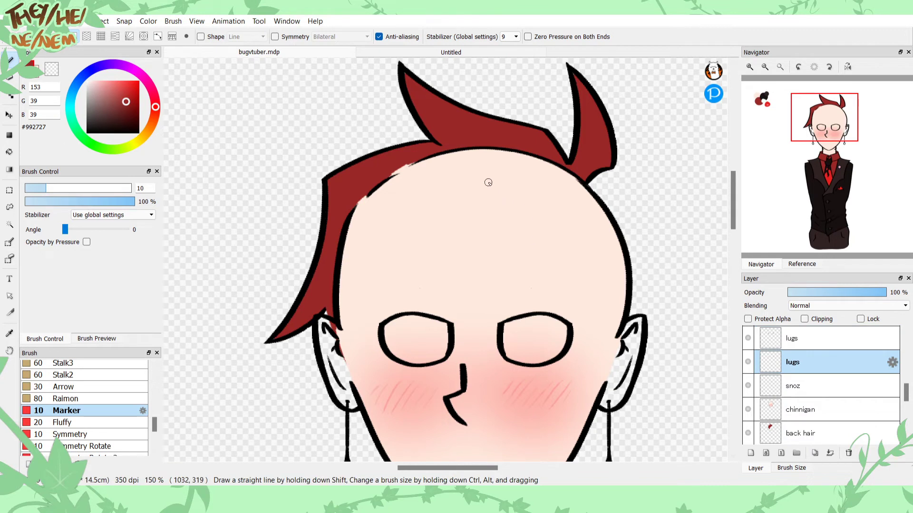
alt+click(497, 170)
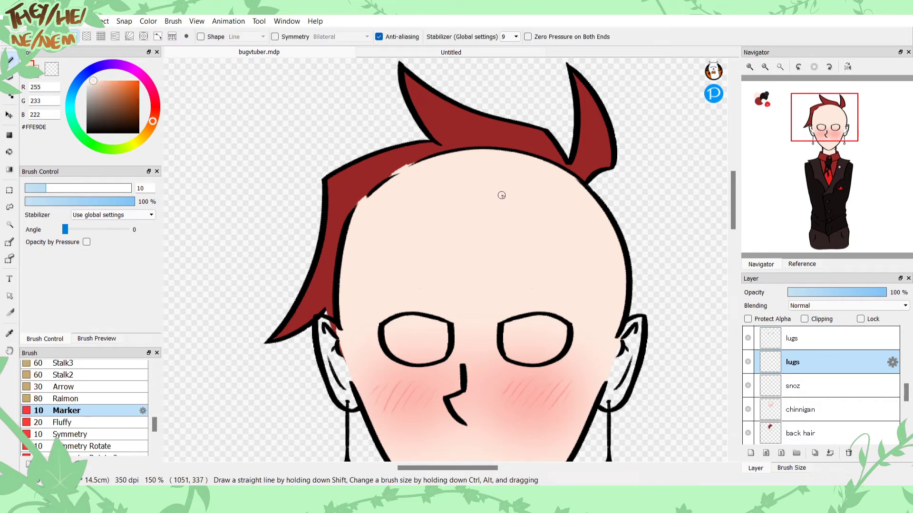
drag(819, 116, 830, 136)
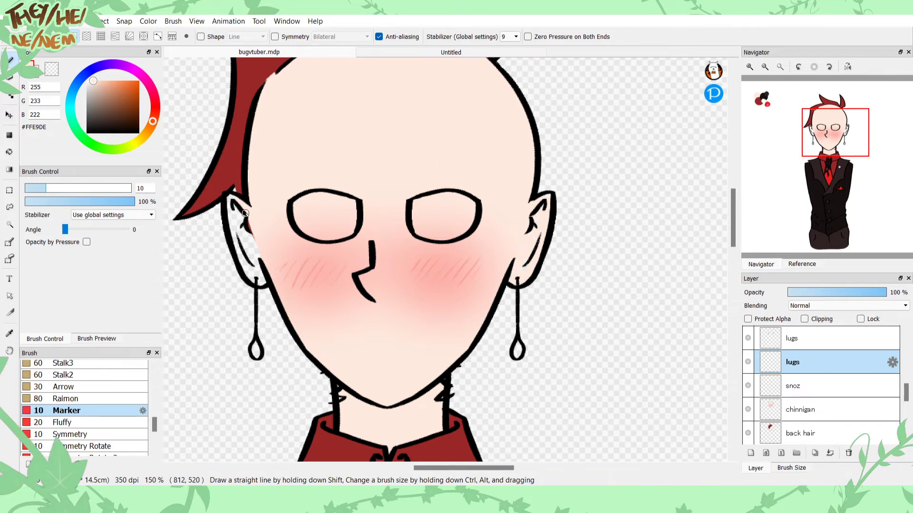
mouse_move(241, 254)
mouse_down()
mouse_move(247, 272)
mouse_move(252, 249)
mouse_move(262, 280)
mouse_move(253, 239)
mouse_up()
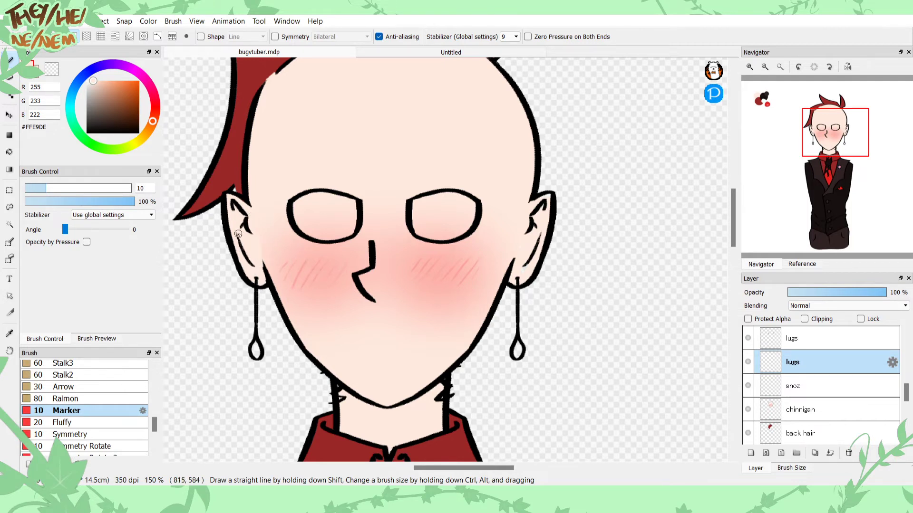
Step: Paint the ear tips with the palette's pink #F97676 on a new layer clipped to the lower lugs layer
click(776, 347)
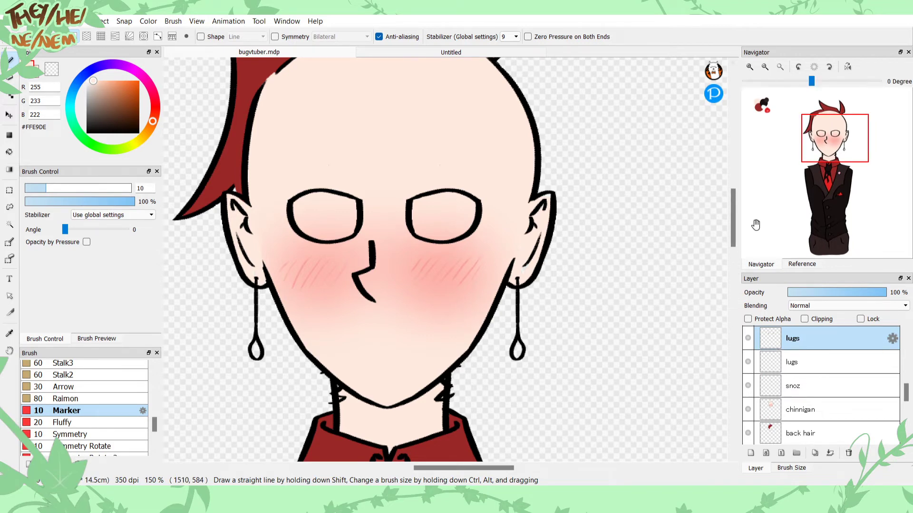
drag(789, 138, 771, 133)
alt+click(410, 77)
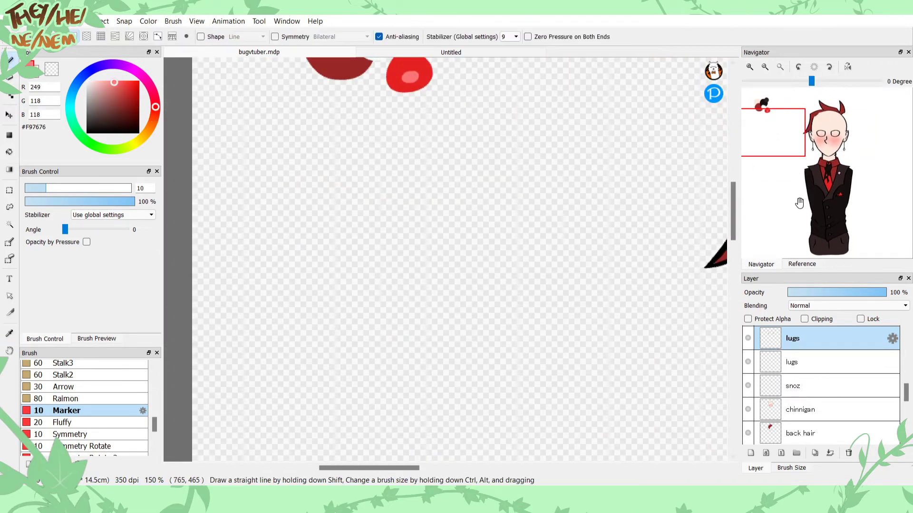
click(834, 155)
click(763, 362)
click(751, 453)
click(804, 318)
drag(837, 155, 839, 141)
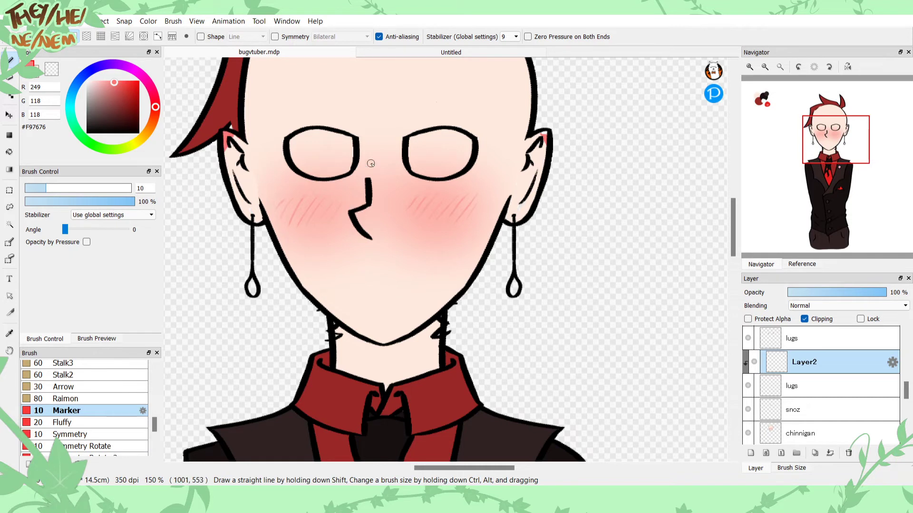
Step: Soften the pink ear-tip shading on the clipped layer so it blends into the skin tone
click(44, 72)
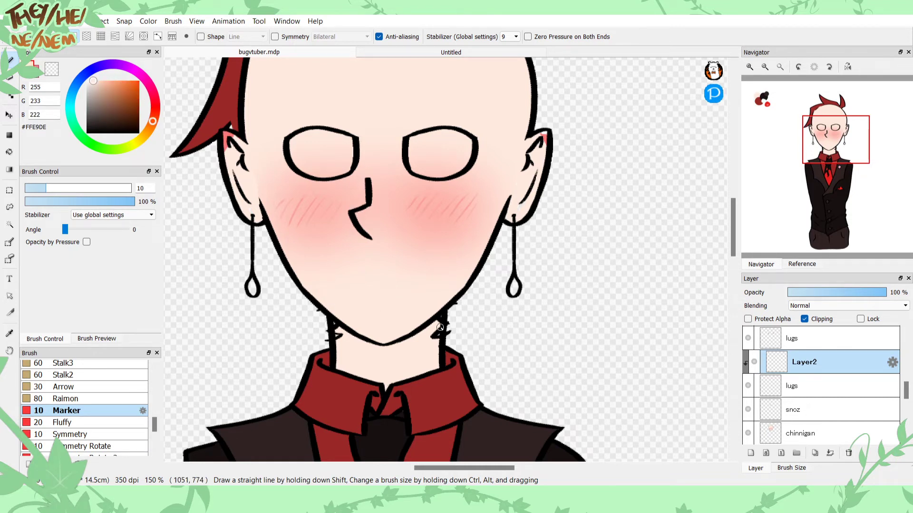
click(799, 386)
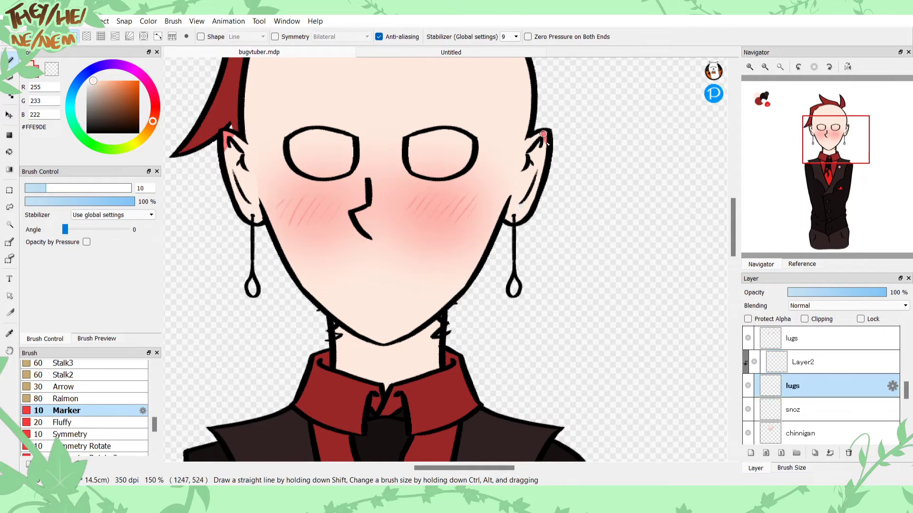
click(790, 359)
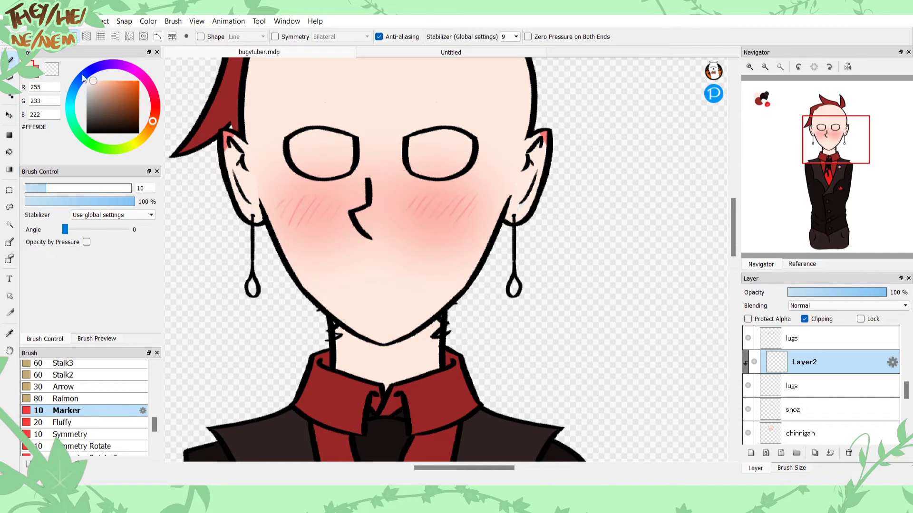
click(91, 127)
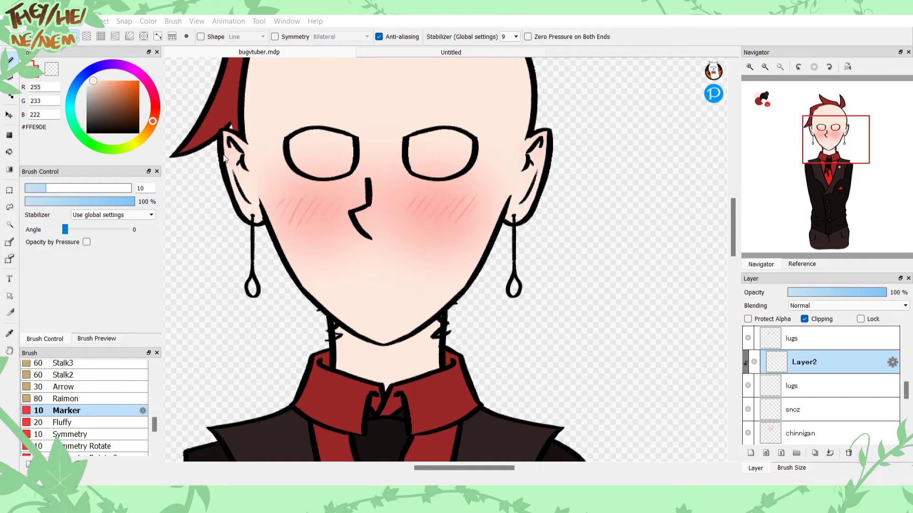
key(ctrl+y)
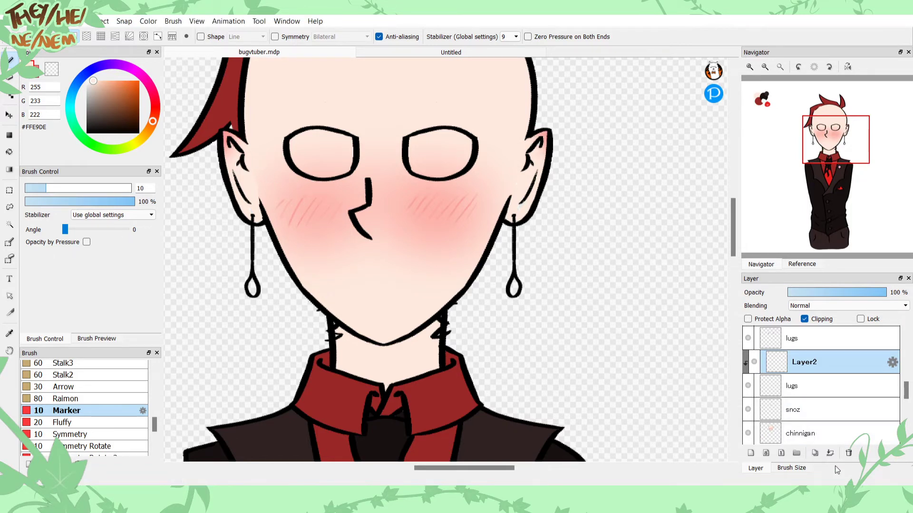
Step: Merge the clipped shading and the ear outlines down into one lugs layer and move it below the chinnigan layer
click(830, 453)
click(793, 337)
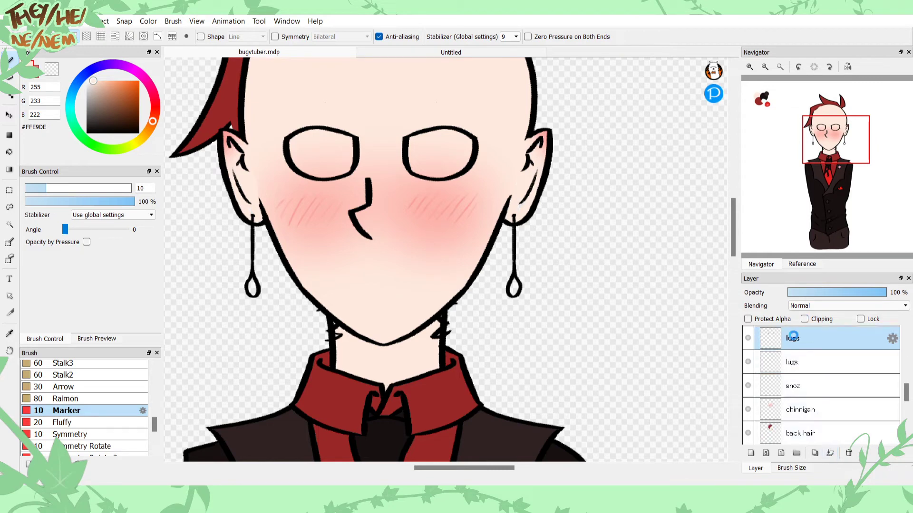
click(831, 456)
click(780, 67)
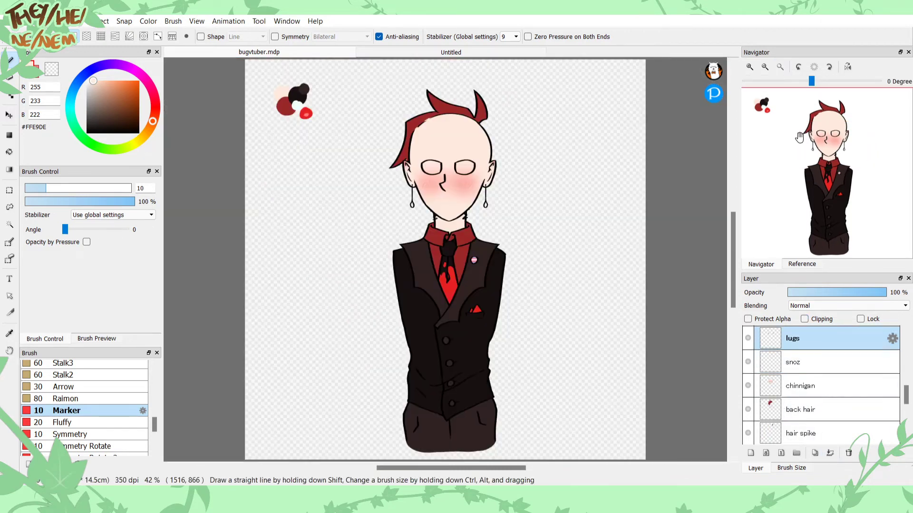
drag(793, 342, 789, 377)
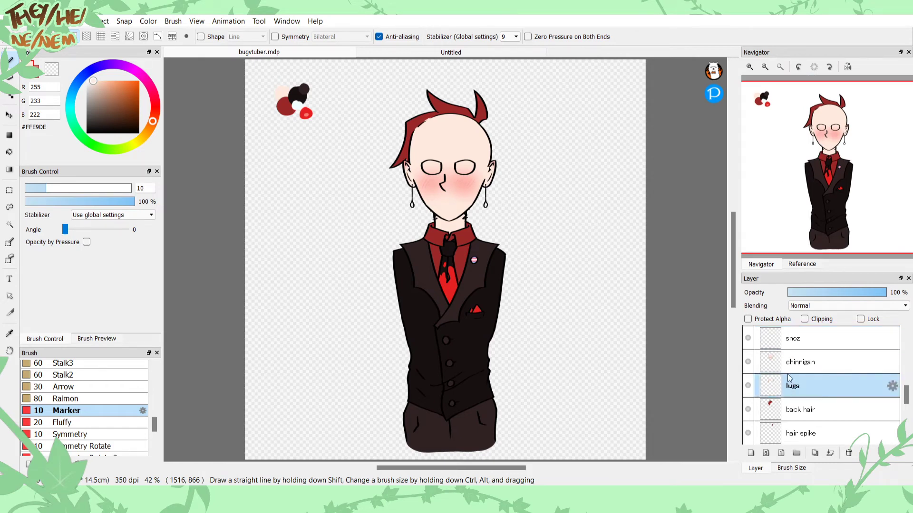
Step: Show the under back hair layer behind the head and neck
scroll(815, 174, up, 5)
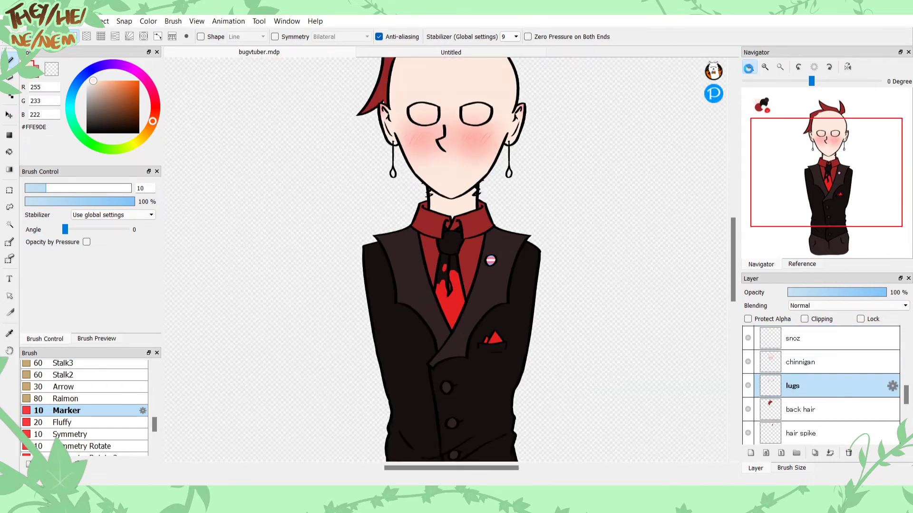
drag(816, 174, 816, 146)
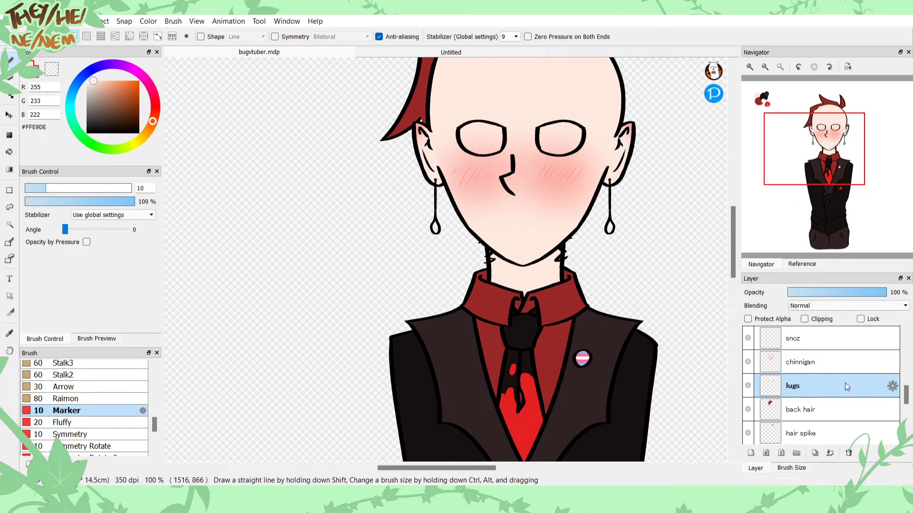
scroll(897, 403, down, 3)
scroll(846, 400, up, 2)
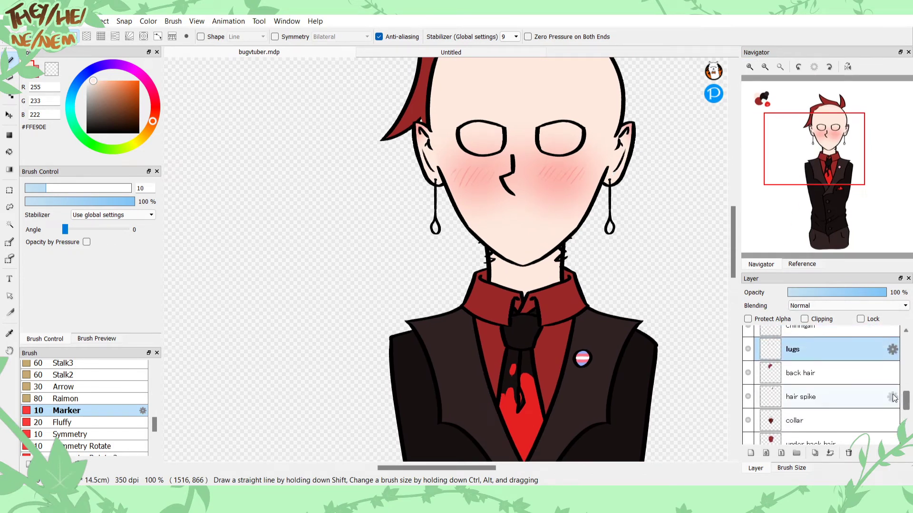
click(842, 397)
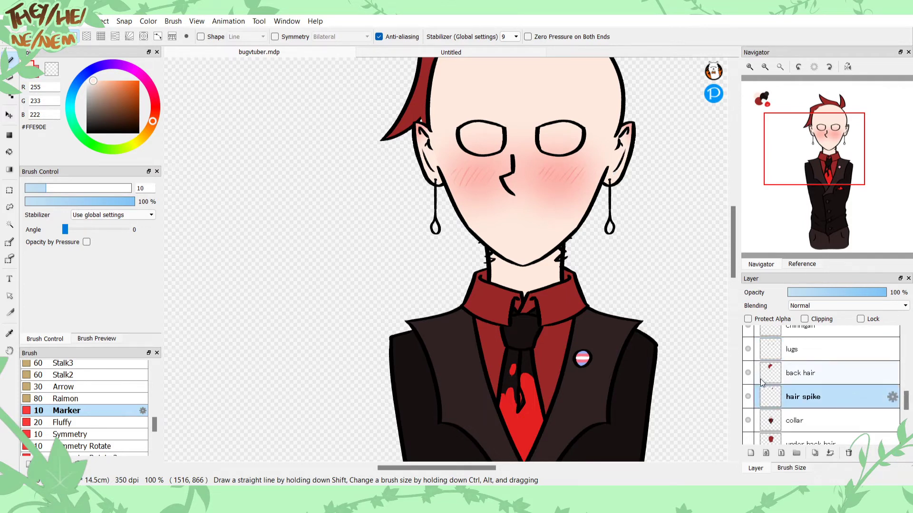
scroll(896, 404, down, 1)
scroll(903, 402, up, 3)
drag(903, 398, 901, 402)
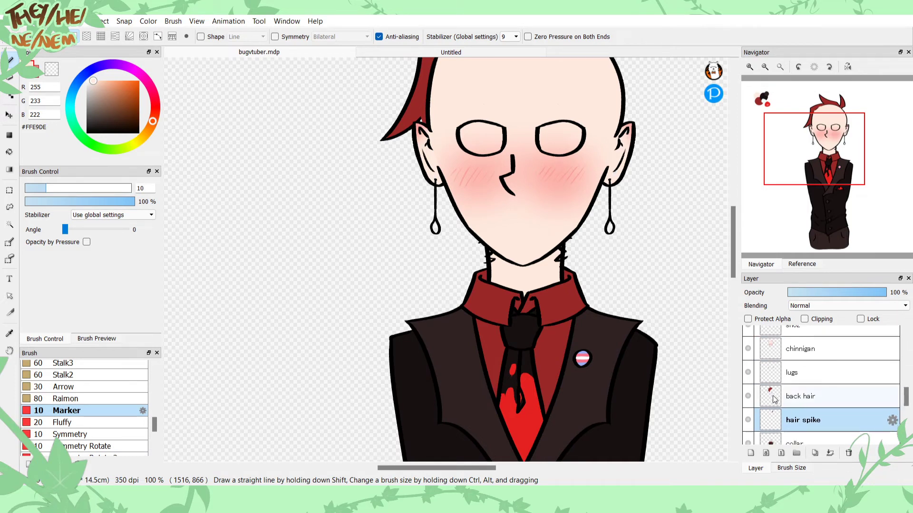
scroll(855, 397, down, 3)
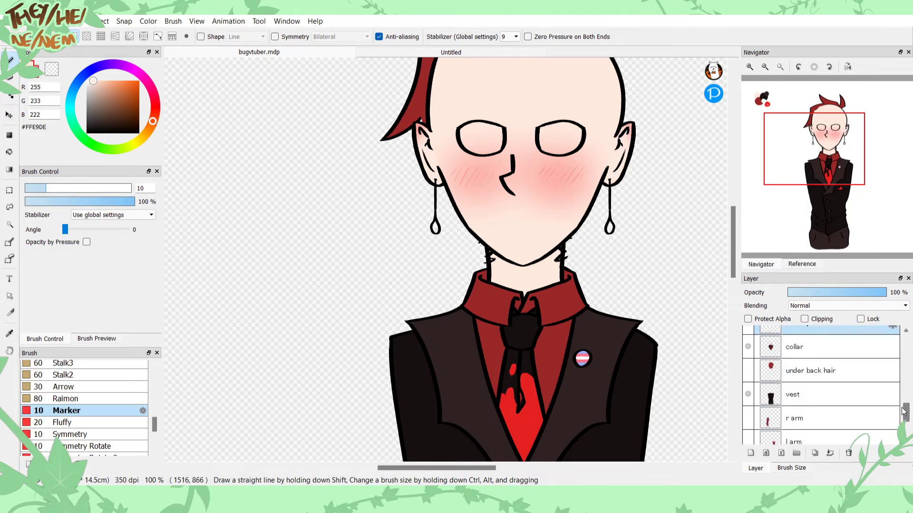
click(749, 395)
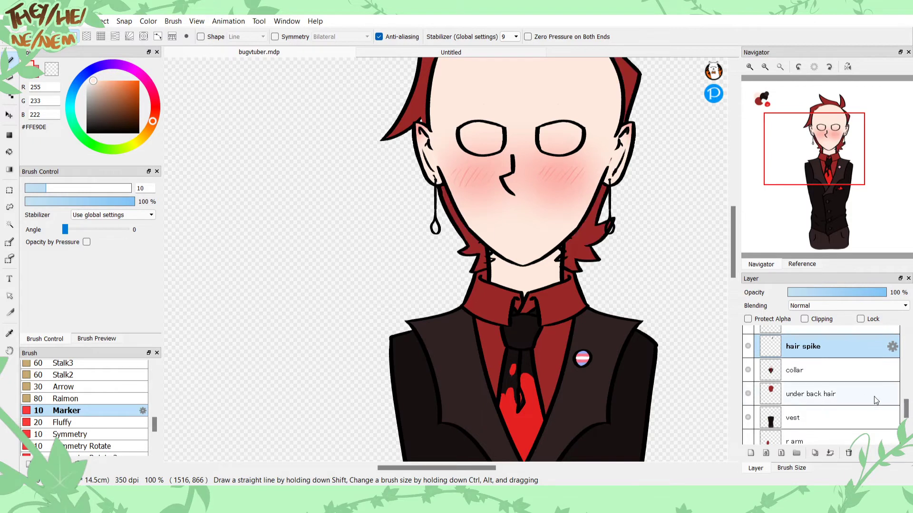
Step: Duplicate the back hair layer and clear the contents of the lower copy
scroll(846, 387, up, 5)
scroll(822, 376, down, 3)
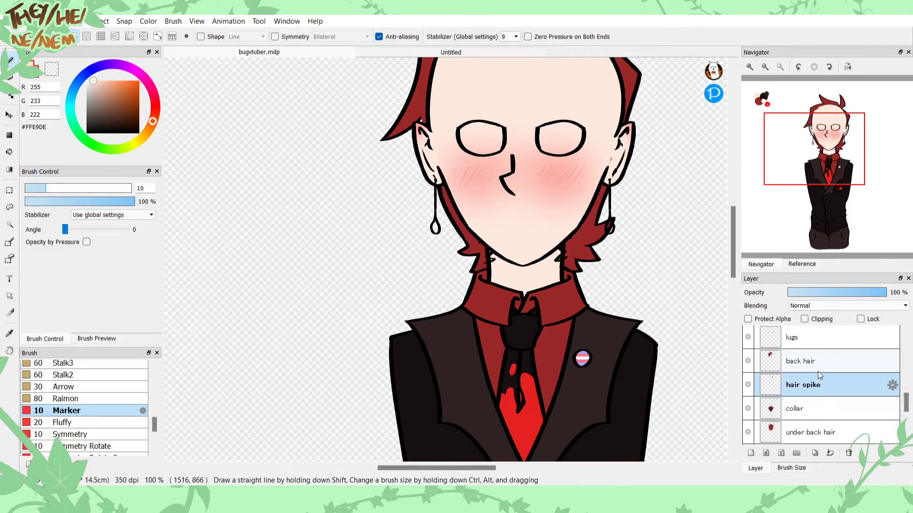
click(817, 370)
click(815, 453)
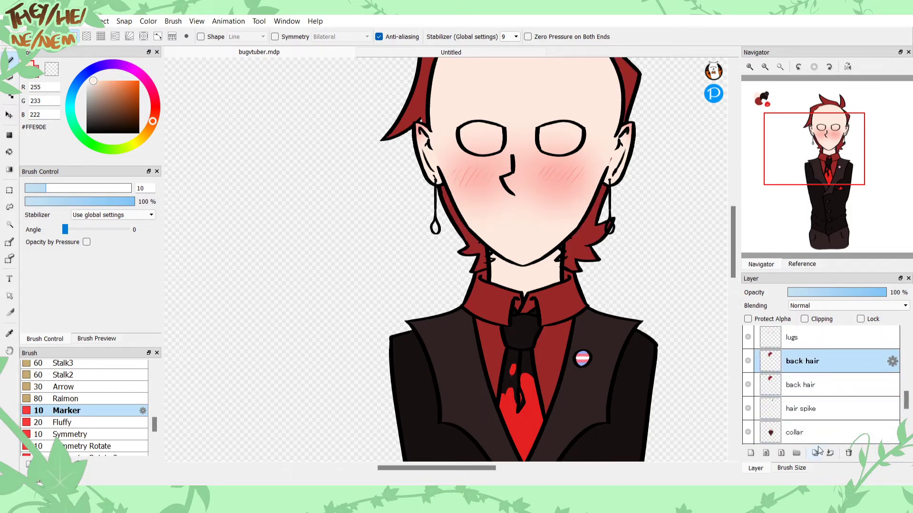
click(816, 384)
key(Delete)
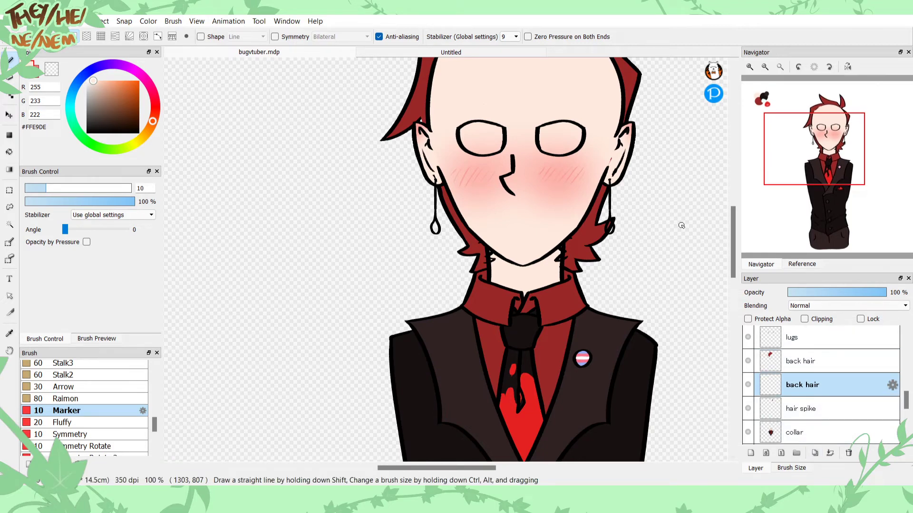
Step: Sample the hair's dark red #992727 and hide the chinnigan layer to expose the hair around the neck
click(749, 66)
click(749, 67)
drag(812, 180, 827, 158)
alt+click(557, 202)
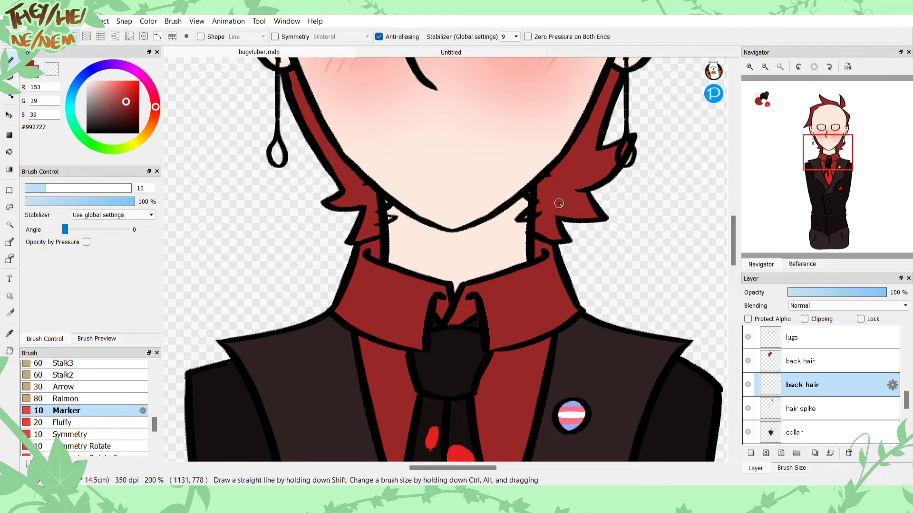
scroll(761, 357, up, 2)
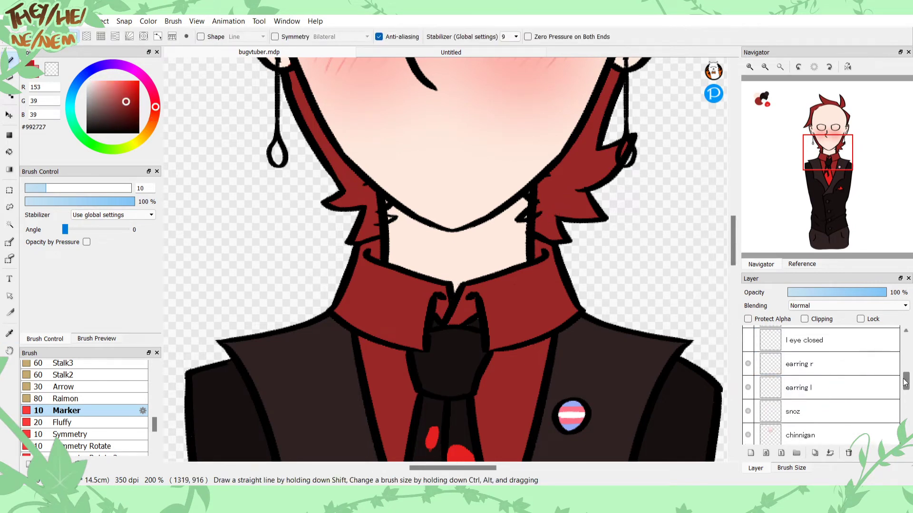
click(756, 352)
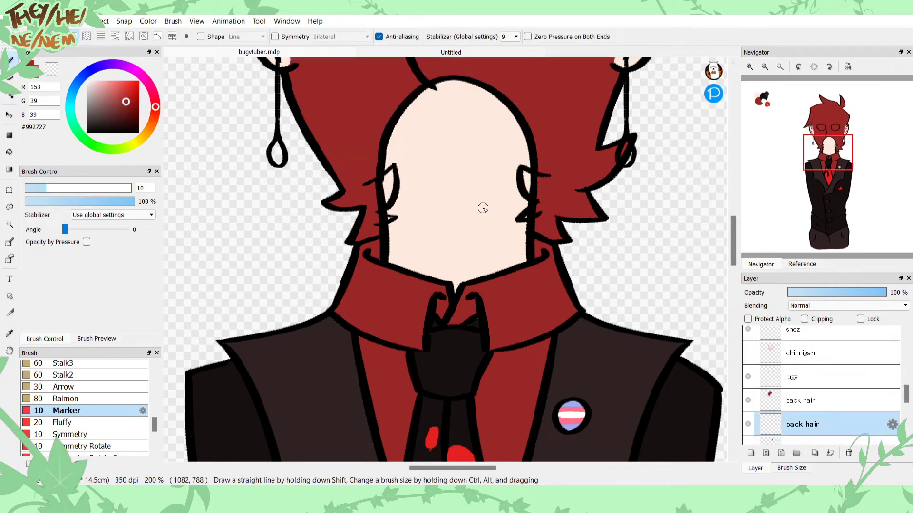
Step: Paint the unfilled hair strands on both sides of the neck dark red on the lower back hair layer
drag(549, 179, 528, 180)
drag(391, 174, 367, 211)
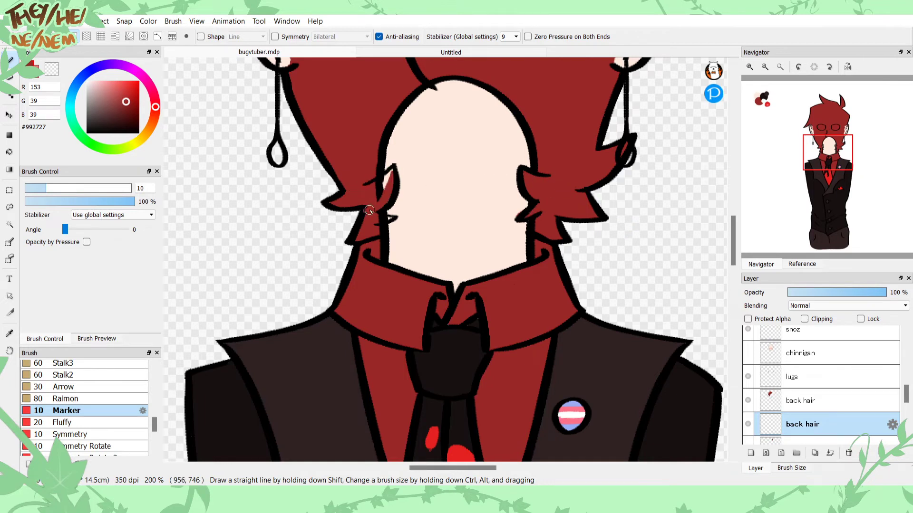
key(ctrl+z)
mouse_move(393, 171)
mouse_down()
mouse_move(392, 194)
mouse_move(377, 207)
mouse_move(381, 183)
mouse_up()
key(ctrl+z)
mouse_move(390, 174)
mouse_down()
mouse_move(377, 181)
mouse_move(380, 195)
mouse_up()
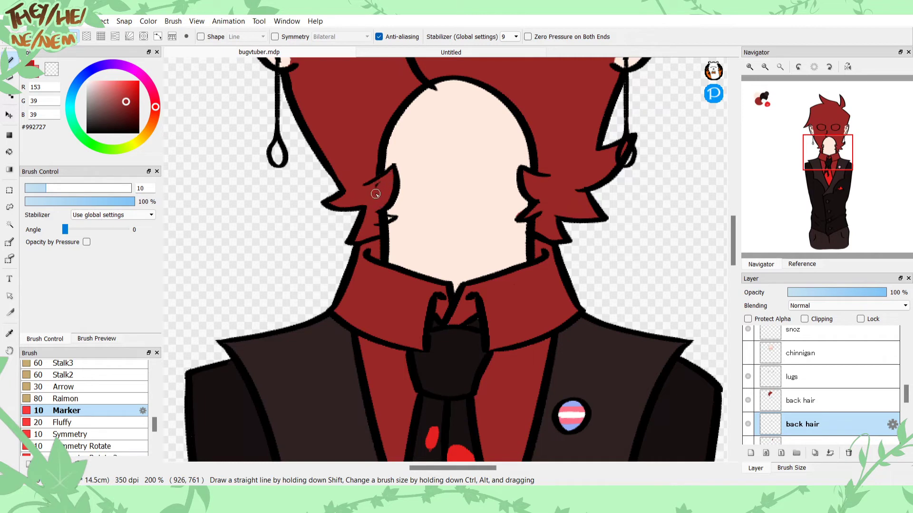
click(457, 501)
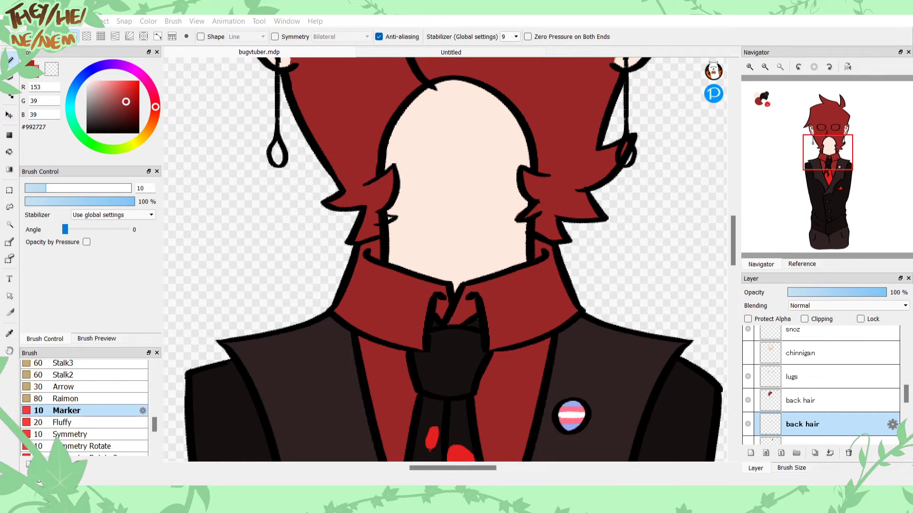
click(562, 497)
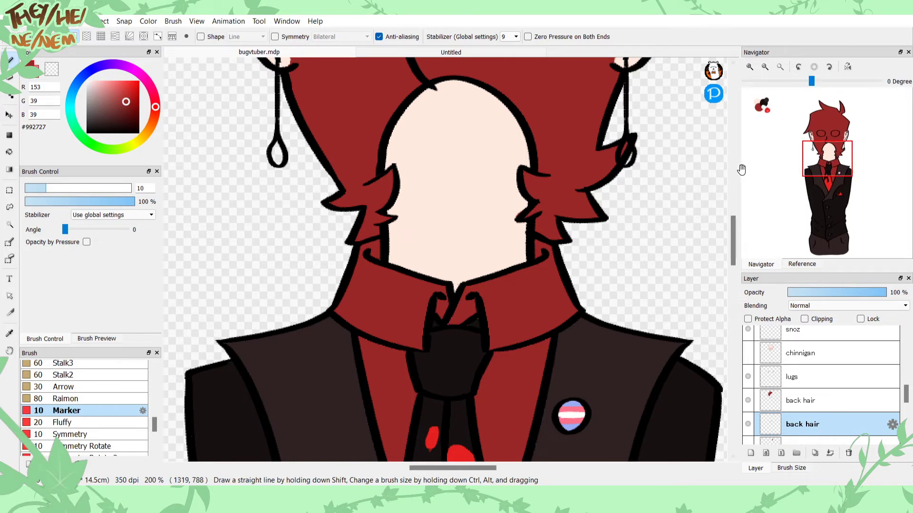
Step: Merge the upper back hair layer down into its coloured copy and show the chinnigan layer
click(818, 403)
click(830, 453)
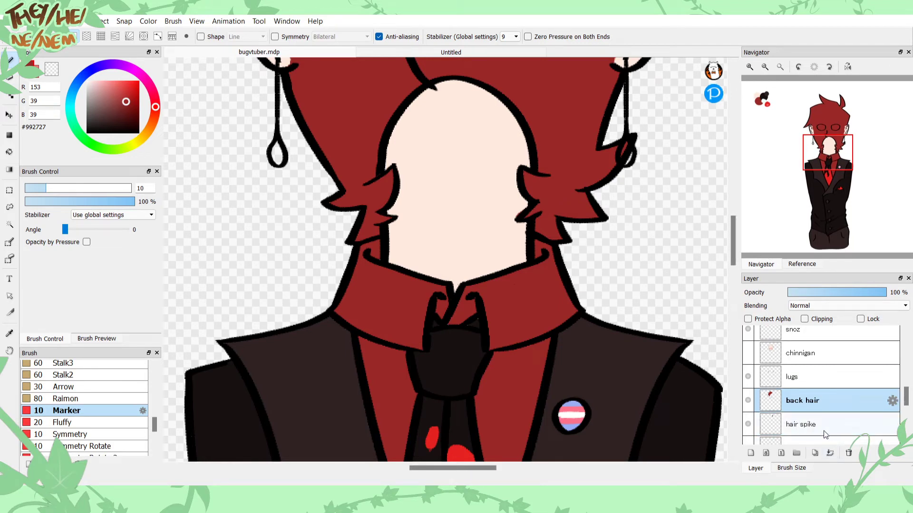
click(752, 400)
click(752, 400)
drag(903, 402, 905, 379)
click(748, 369)
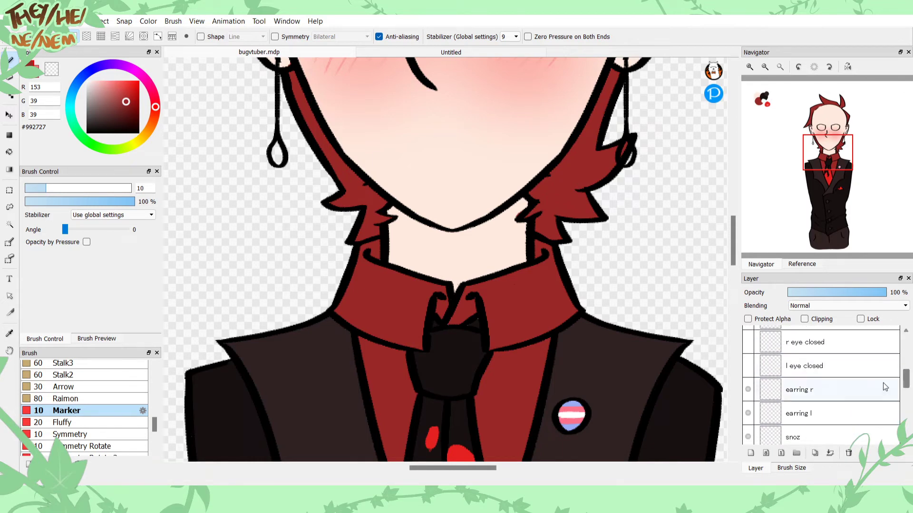
Step: Select the earring l layer and sample the bright red #E62121 from the colour swatches beside the character
click(839, 406)
drag(808, 134, 811, 147)
click(751, 412)
click(751, 412)
drag(804, 179, 762, 115)
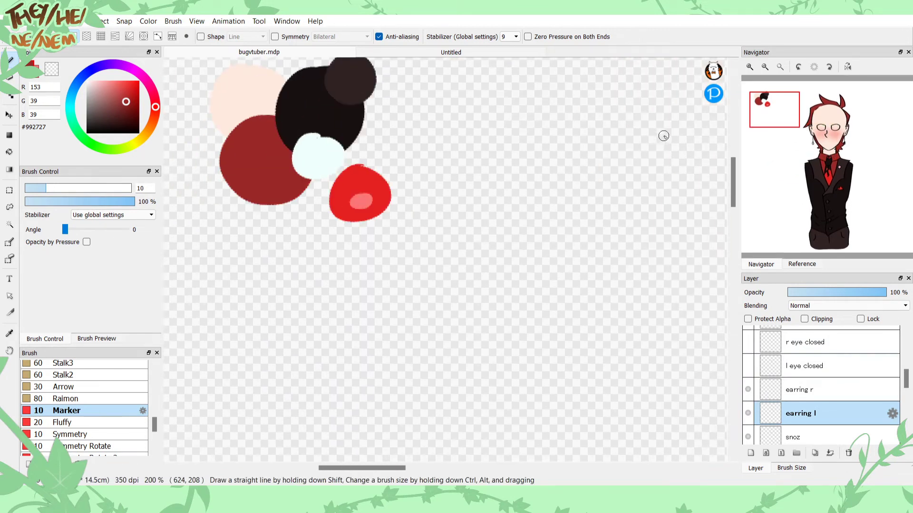
key(i)
click(369, 176)
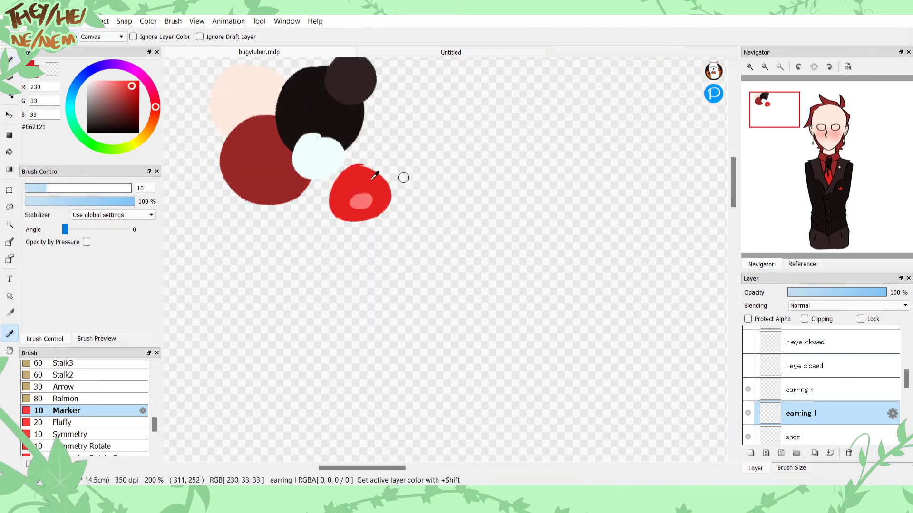
key(b)
drag(850, 169, 835, 160)
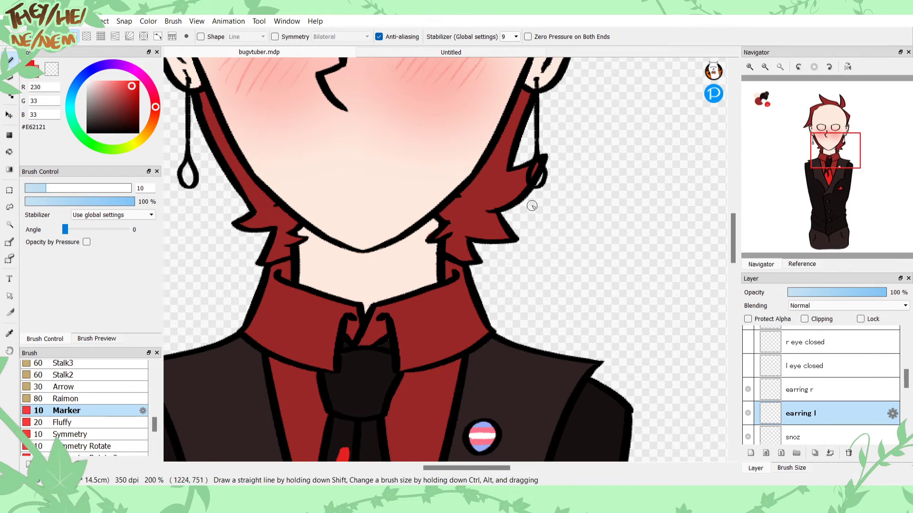
Step: Paint the earring l drop red on a duplicate layer beneath its line art and merge the pair
drag(530, 167, 536, 180)
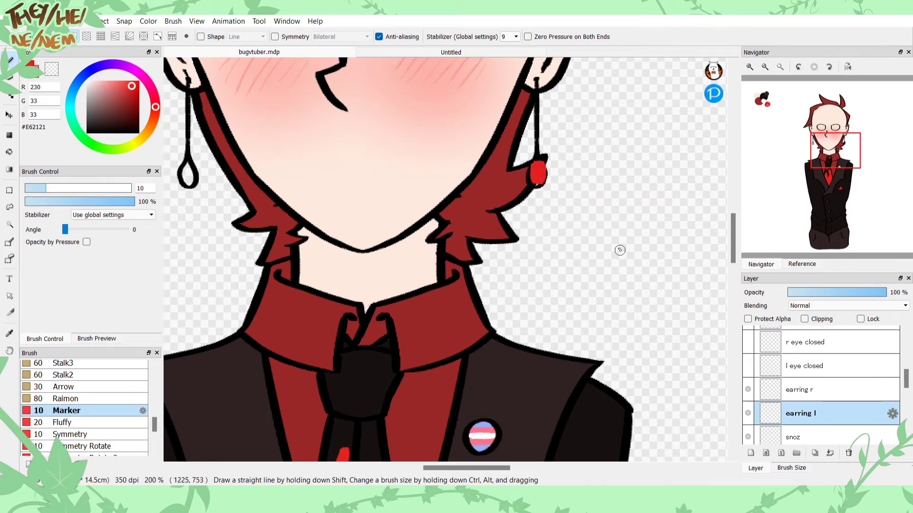
click(815, 453)
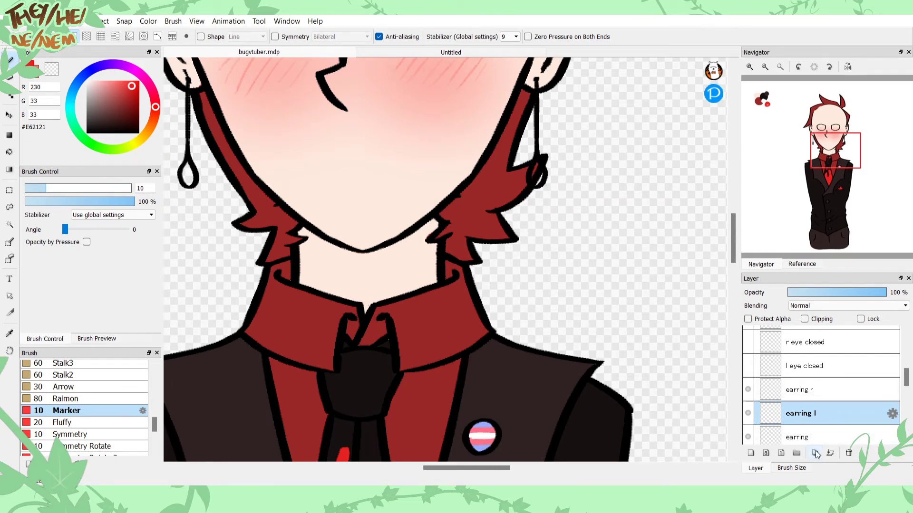
click(805, 432)
drag(536, 164, 534, 188)
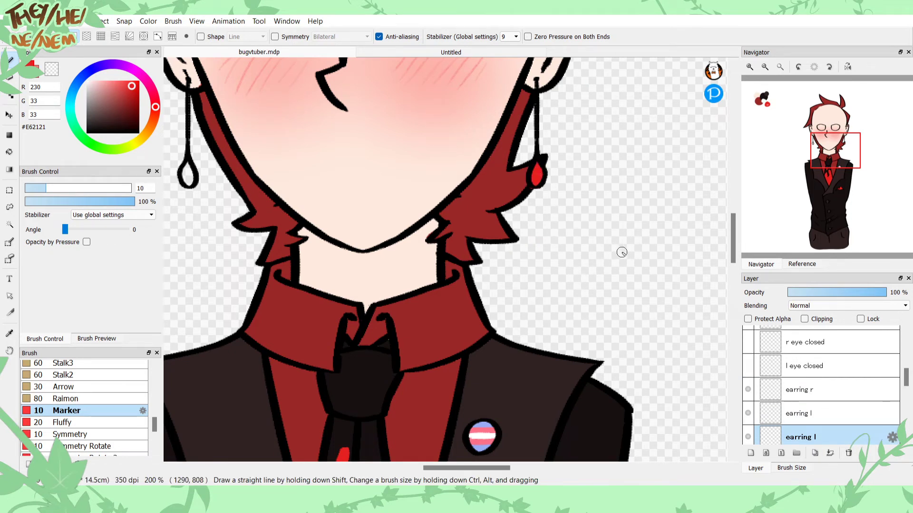
click(813, 413)
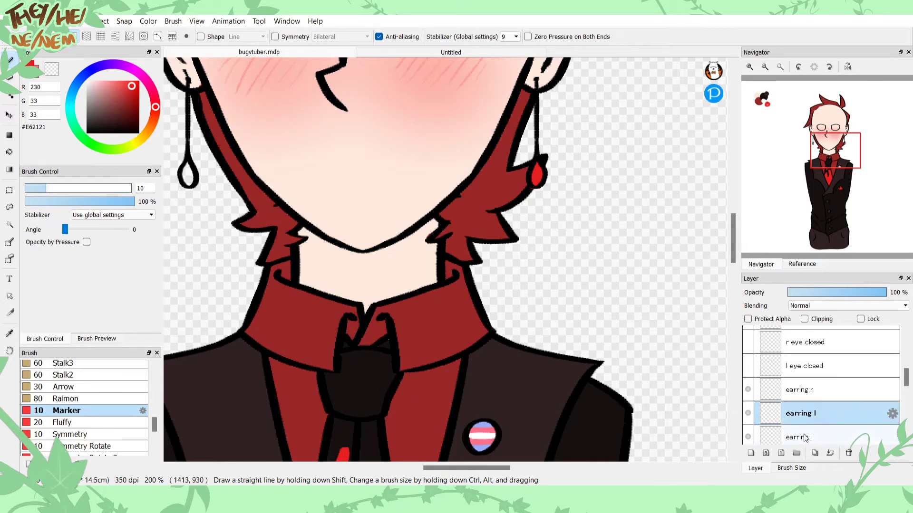
Step: Duplicate the earring r layer, paint its drop red on the lower copy and merge the two layers
click(790, 387)
click(814, 453)
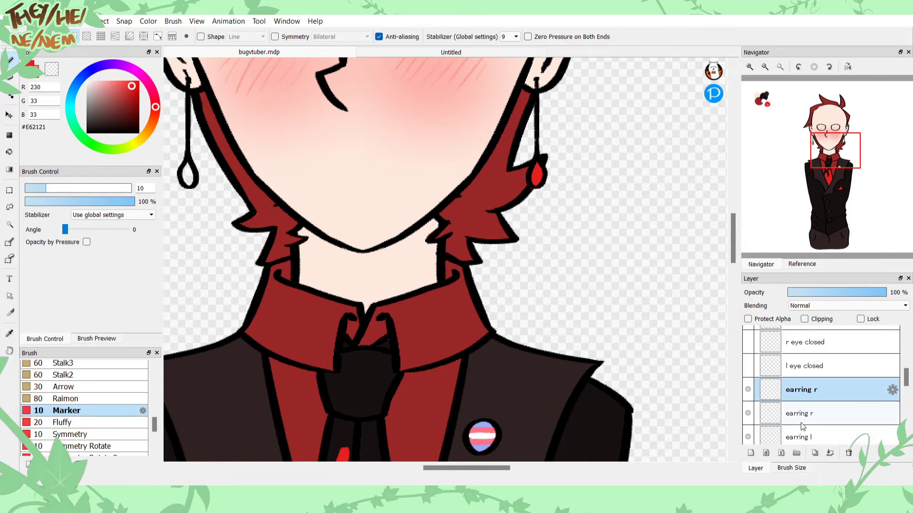
click(791, 413)
click(749, 67)
drag(818, 151, 793, 150)
drag(509, 221, 514, 250)
click(798, 398)
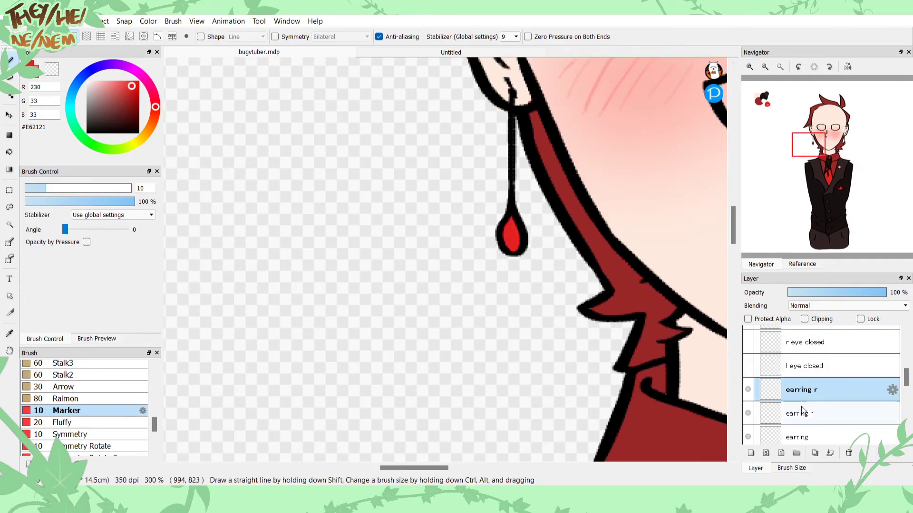
click(829, 453)
Step: Sample the light pink #F97676 from the swatches and dab a small highlight on both earring drops
drag(767, 125, 770, 117)
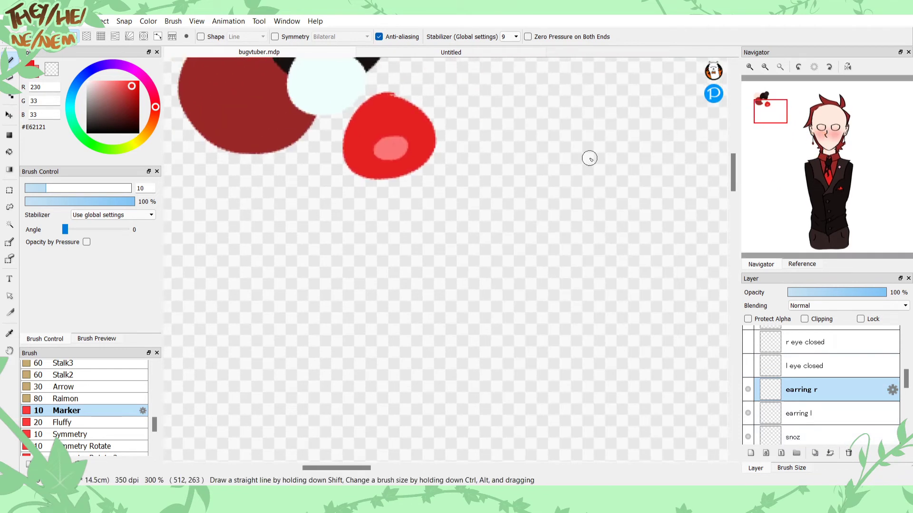
key(i)
click(390, 144)
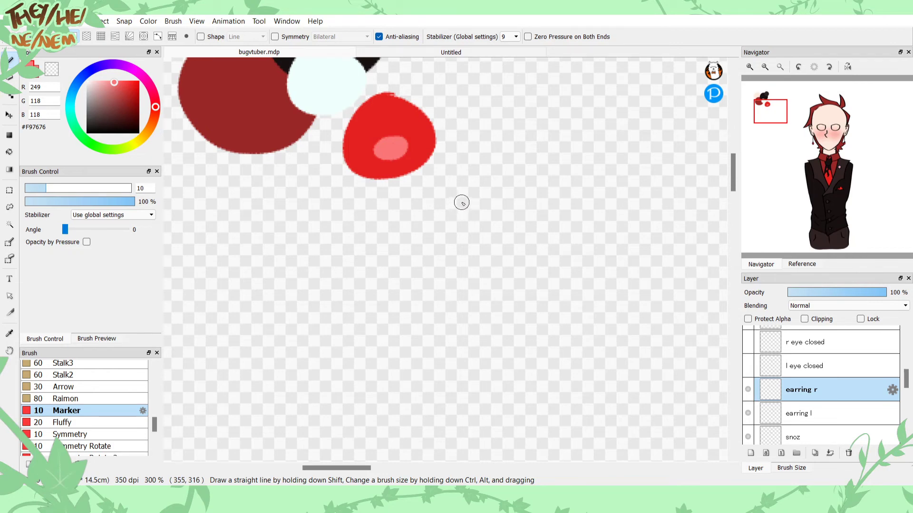
drag(847, 150, 845, 157)
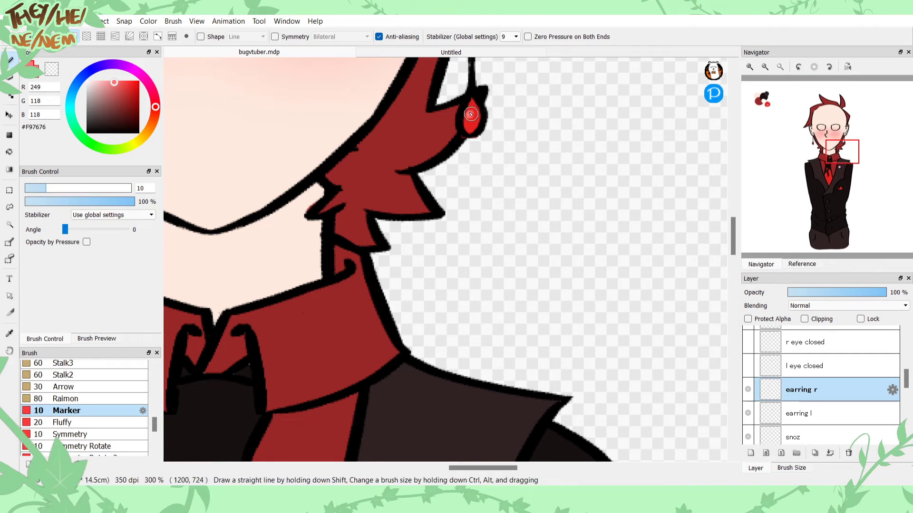
drag(780, 176, 752, 169)
drag(405, 242, 405, 242)
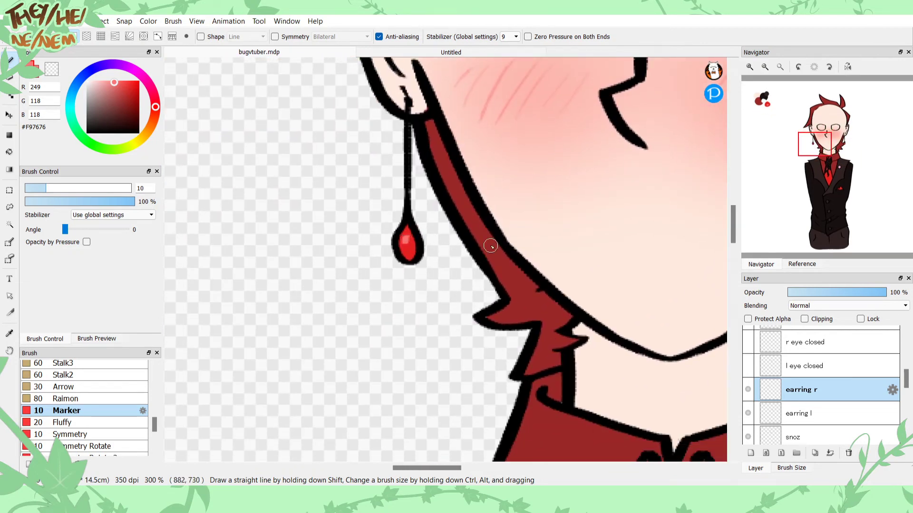
Step: Duplicate the l eye open layer and keep the lower copy active for colouring the eye
click(780, 68)
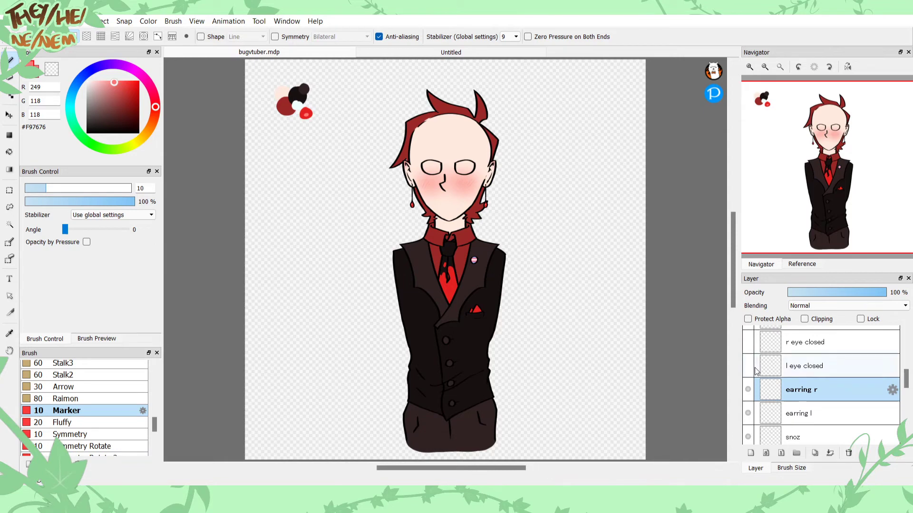
scroll(906, 382, up, 2)
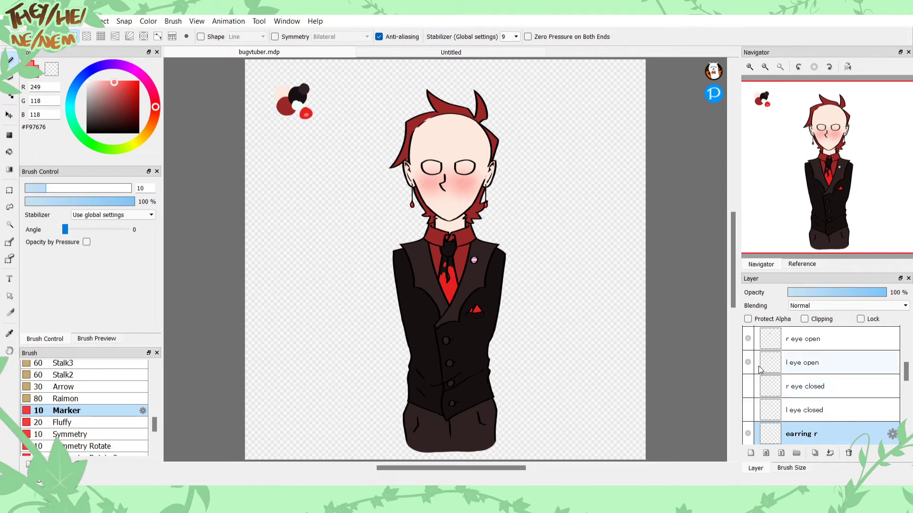
click(765, 366)
click(814, 453)
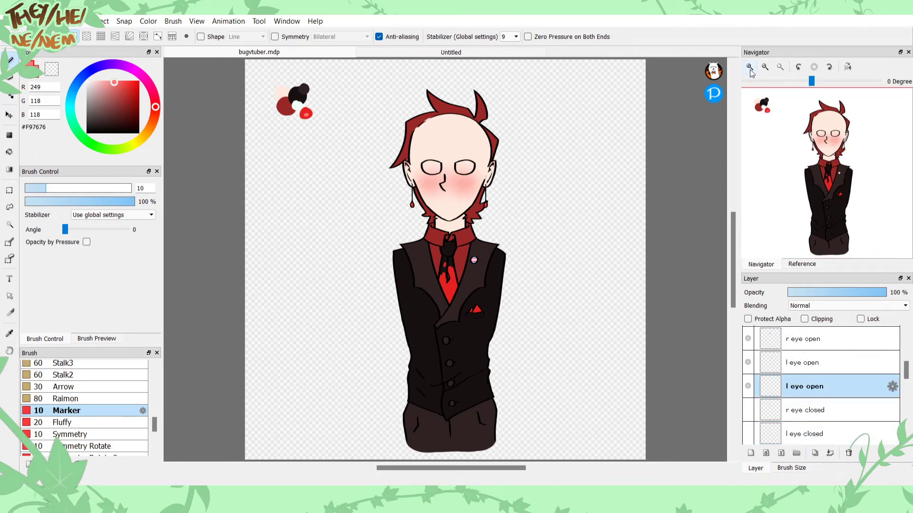
scroll(794, 184, up, 5)
mouse_move(793, 184)
mouse_down()
mouse_move(755, 127)
mouse_move(766, 111)
mouse_move(829, 134)
mouse_up()
Step: Sample the pale white #EFFFFC, enlarge the brush to 43 and fill the l eye, clearing any overflow with transparent colour
key(i)
click(409, 217)
key(b)
drag(71, 189, 100, 188)
mouse_move(495, 176)
mouse_down()
mouse_move(512, 184)
mouse_move(493, 183)
mouse_move(481, 163)
mouse_move(484, 199)
mouse_move(477, 190)
mouse_move(492, 209)
mouse_move(531, 204)
mouse_move(543, 168)
mouse_move(522, 159)
mouse_move(478, 163)
mouse_move(513, 198)
mouse_up()
click(51, 69)
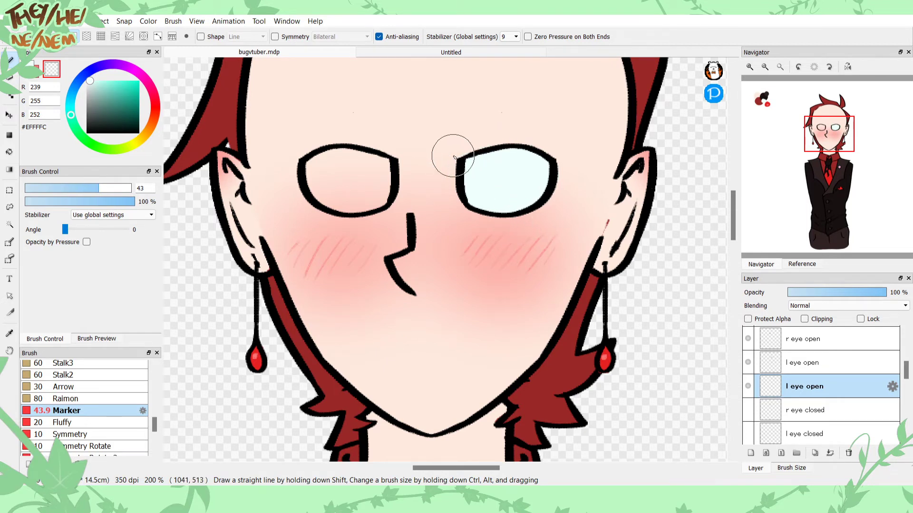
click(50, 72)
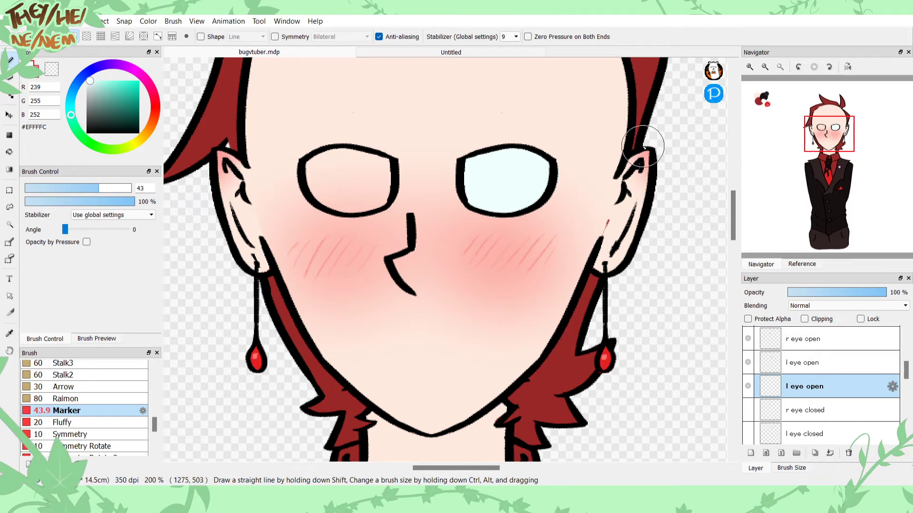
Step: Cover the stray red speck beside the ear on the lugs layer with skin tone #FFE9DE at brush size 10
alt+click(594, 212)
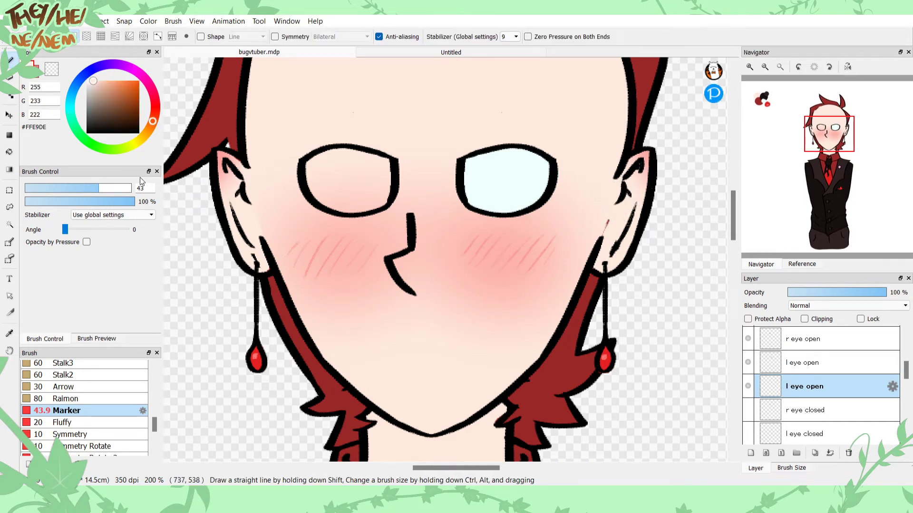
click(145, 189)
key(BackSpace)
key(BackSpace)
text(10)
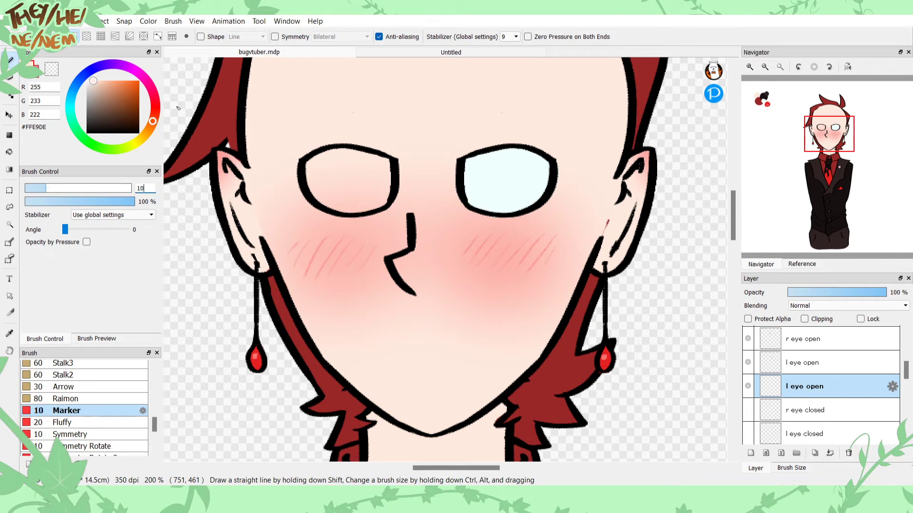
drag(906, 370, 905, 396)
click(830, 389)
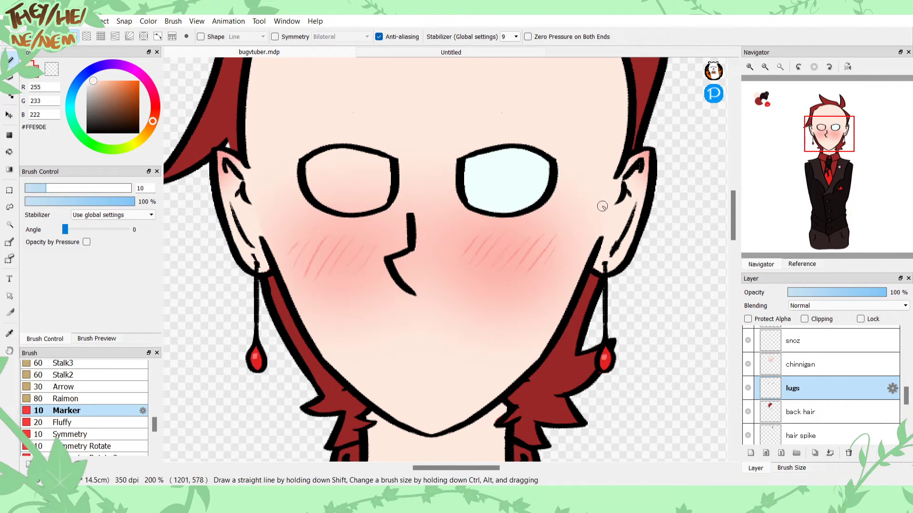
Step: Add a new layer above the coloured l eye open layer and sample the earring's bright red #E62121
drag(906, 404, 903, 378)
click(868, 371)
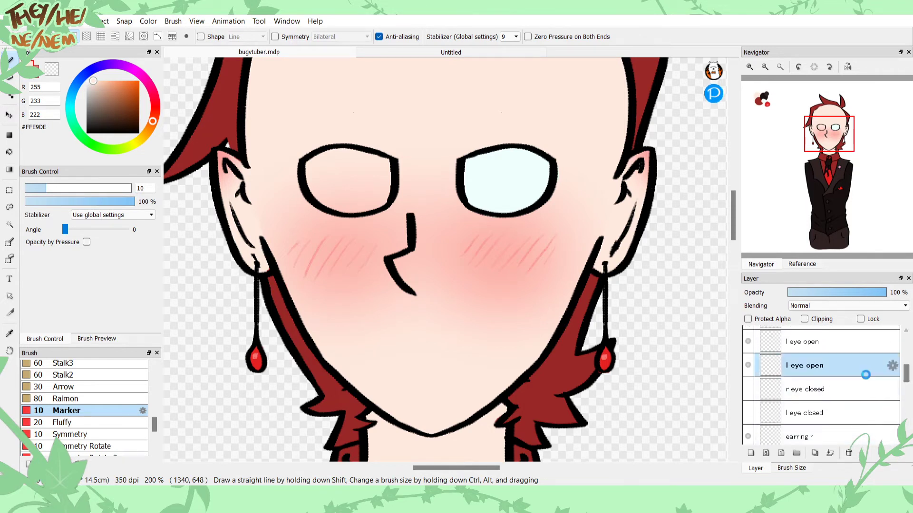
click(750, 453)
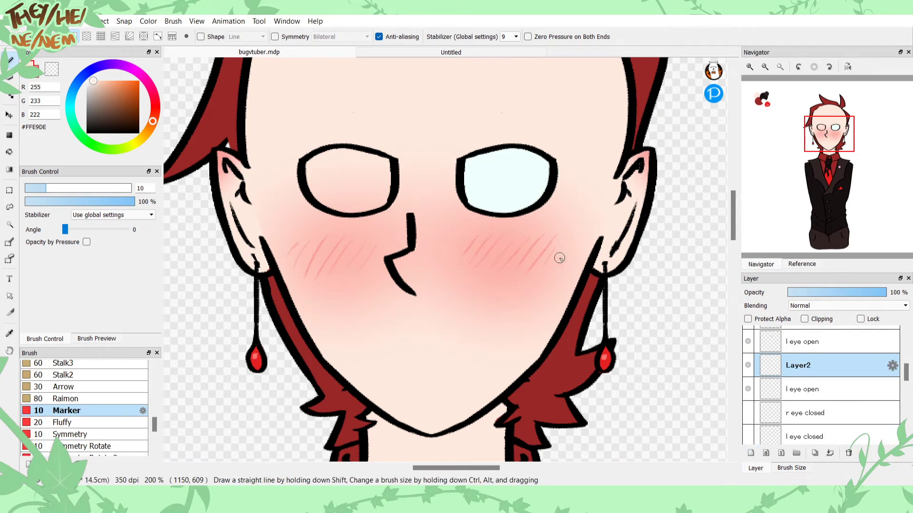
key(i)
click(608, 358)
key(b)
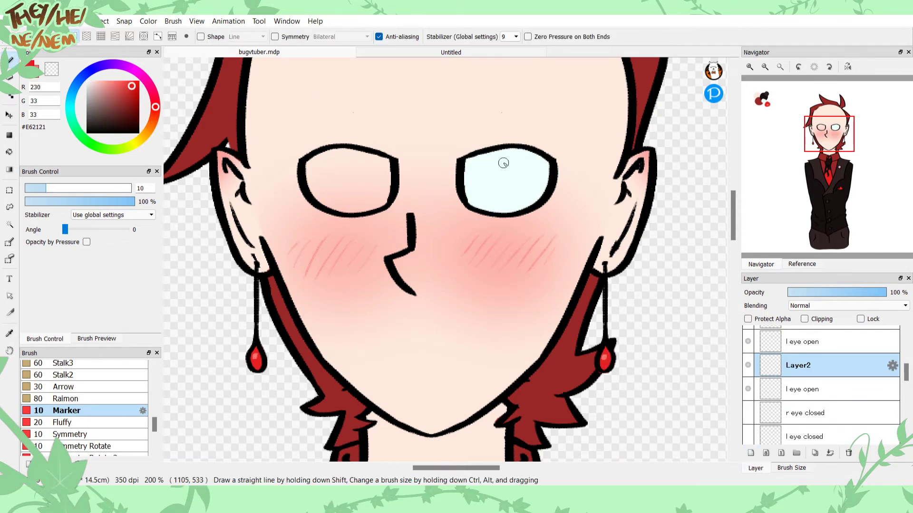
Step: Outline a tall, narrow iris at the upper part of the white eye and fill it red
drag(492, 157, 493, 192)
key(g)
click(492, 176)
key(b)
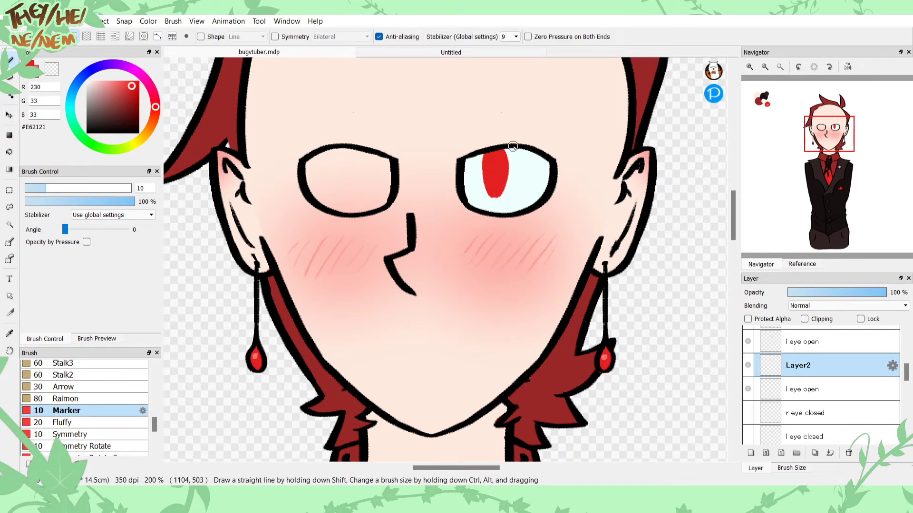
Step: Select the chinnigan layer, set the colour to black #000000 and draw a slanted scar line through the uncoloured eye
drag(905, 373, 900, 396)
click(851, 403)
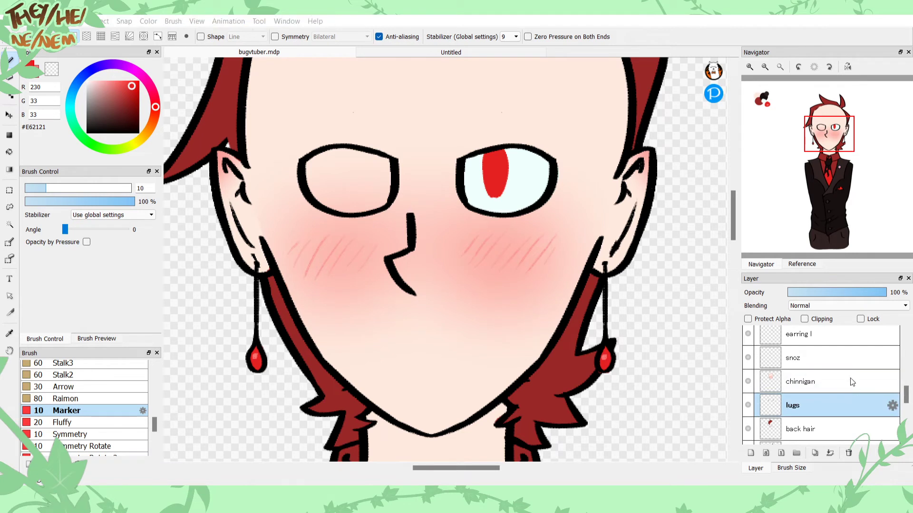
click(803, 388)
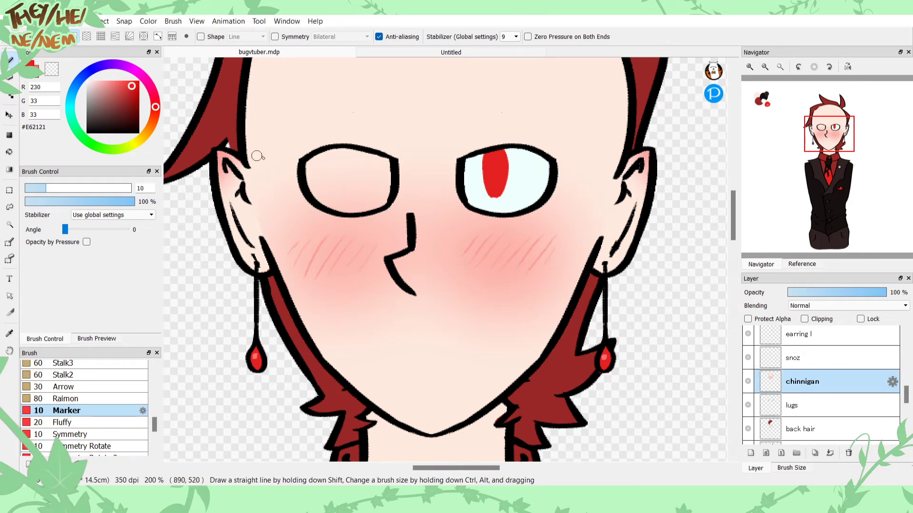
drag(113, 123, 218, 191)
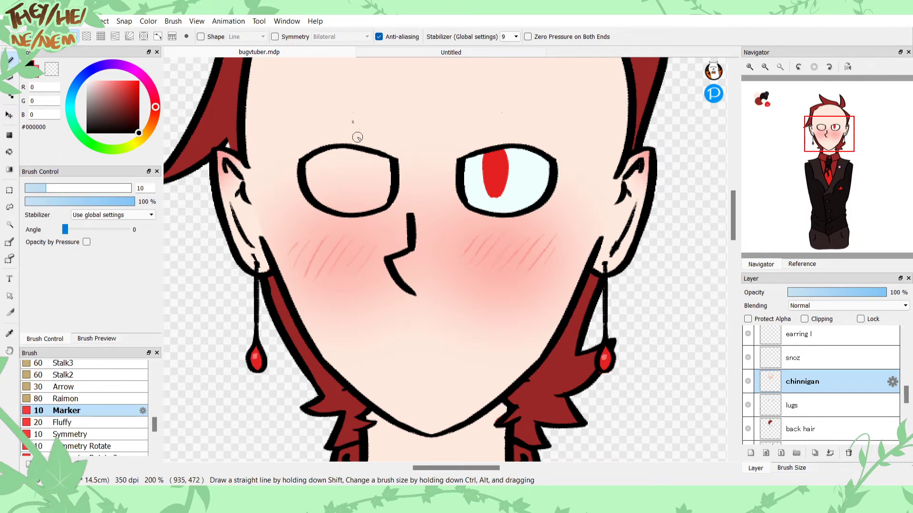
drag(352, 118, 389, 238)
drag(324, 113, 368, 259)
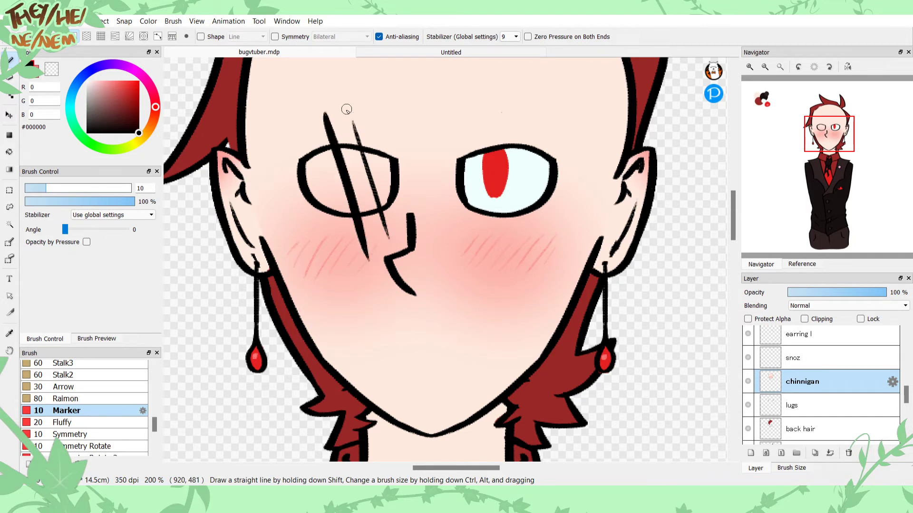
key(ctrl+z)
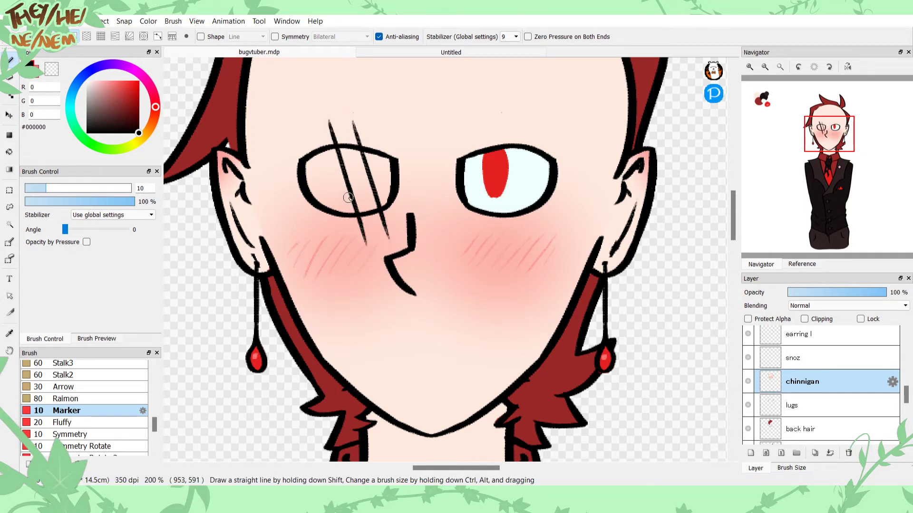
drag(332, 119, 369, 259)
key(ctrl+z)
drag(325, 122, 362, 244)
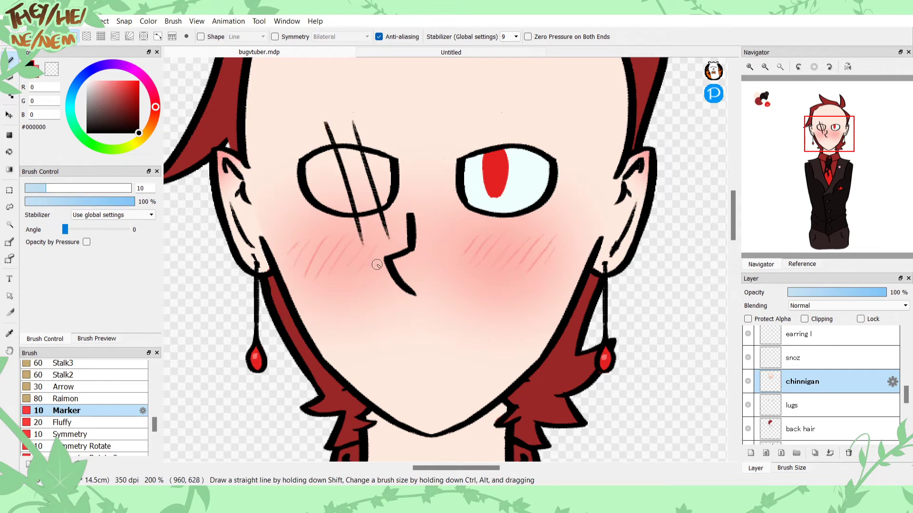
key(ctrl+z)
drag(325, 122, 369, 253)
key(ctrl+z)
drag(324, 123, 371, 254)
key(ctrl+z)
Step: Draw a long middle scar line and a shorter outer one parallel to the first across the uncoloured eye, redrawing unsatisfactory strokes
drag(331, 112, 365, 246)
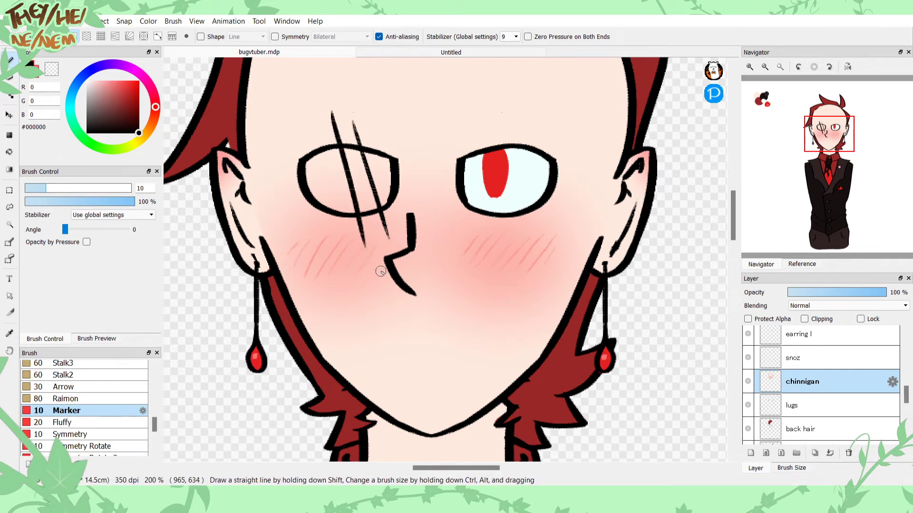
drag(313, 145, 329, 223)
key(ctrl+z)
drag(309, 141, 333, 221)
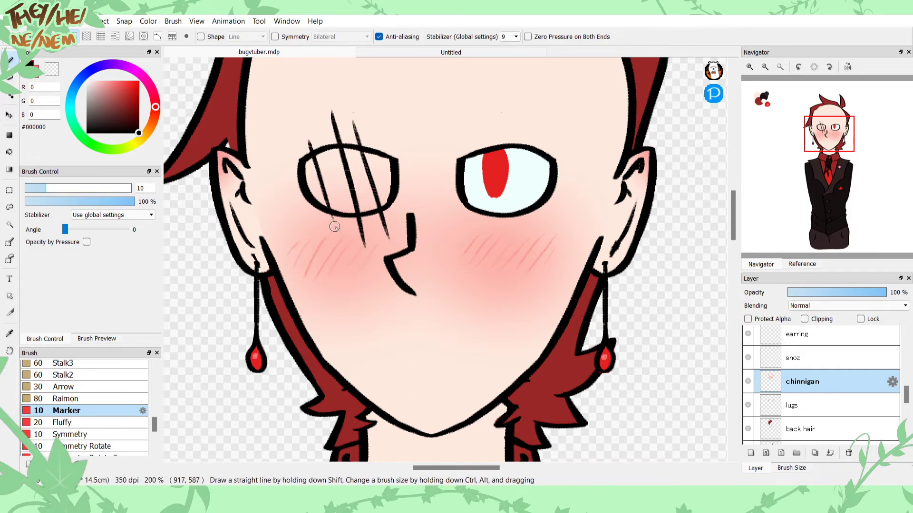
key(ctrl+z)
drag(312, 137, 338, 227)
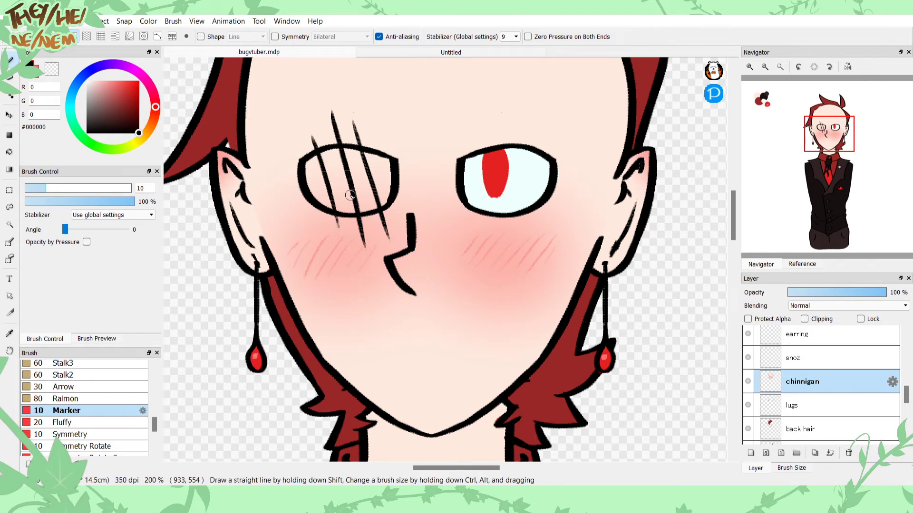
drag(828, 125, 824, 130)
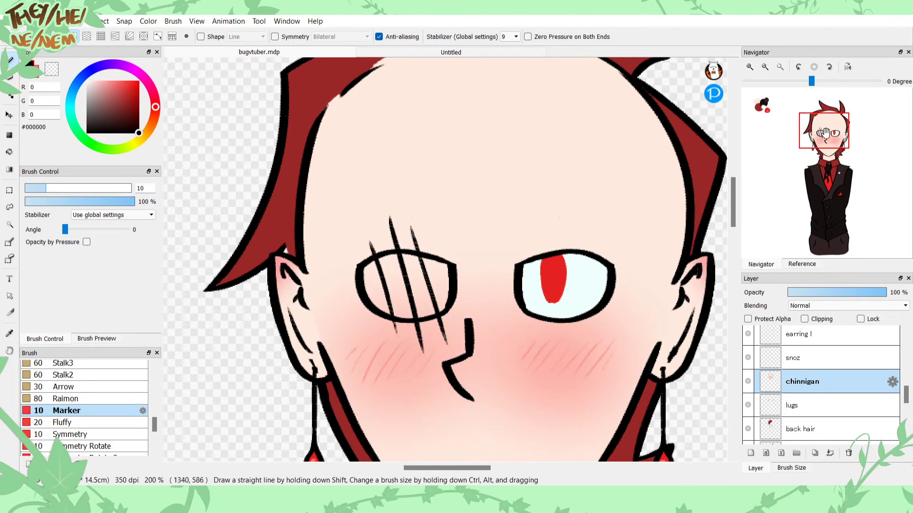
Step: Rename the iris layer Layer2 as l eye sclera
drag(905, 395, 905, 372)
scroll(876, 374, down, 5)
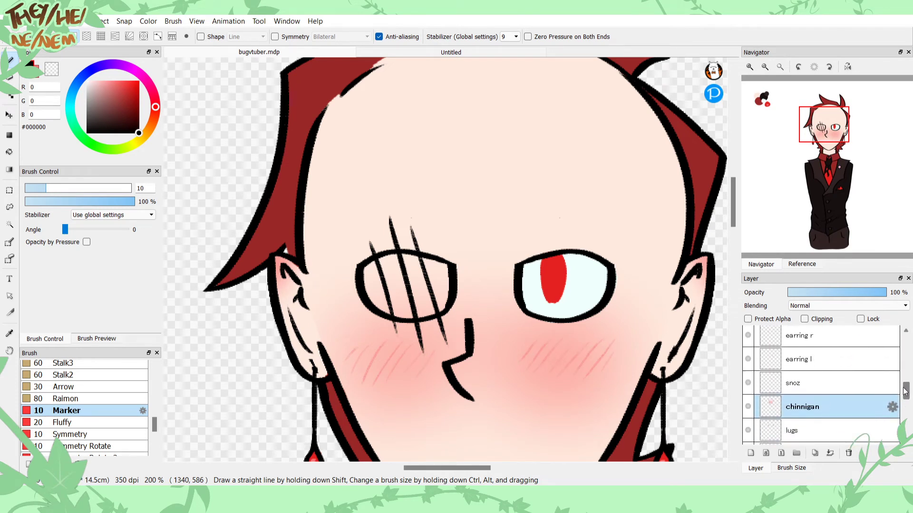
scroll(875, 374, up, 2)
drag(905, 389, 906, 373)
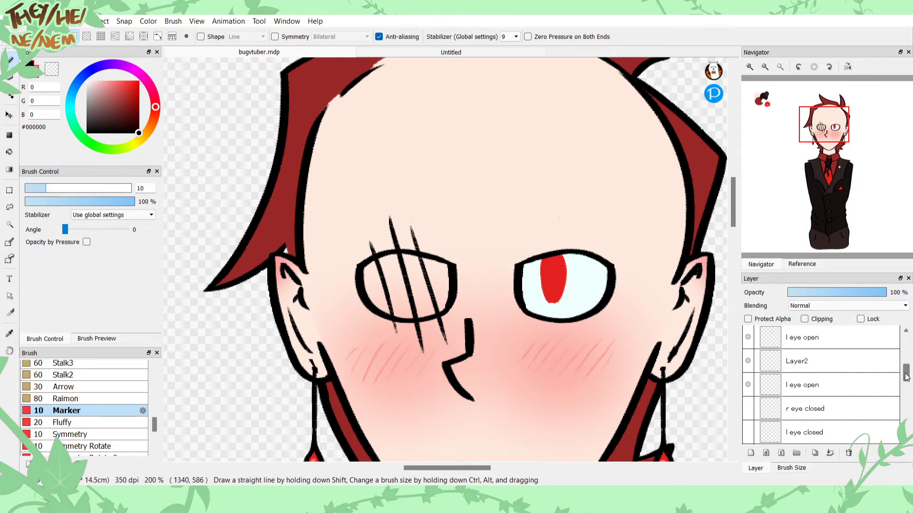
click(830, 359)
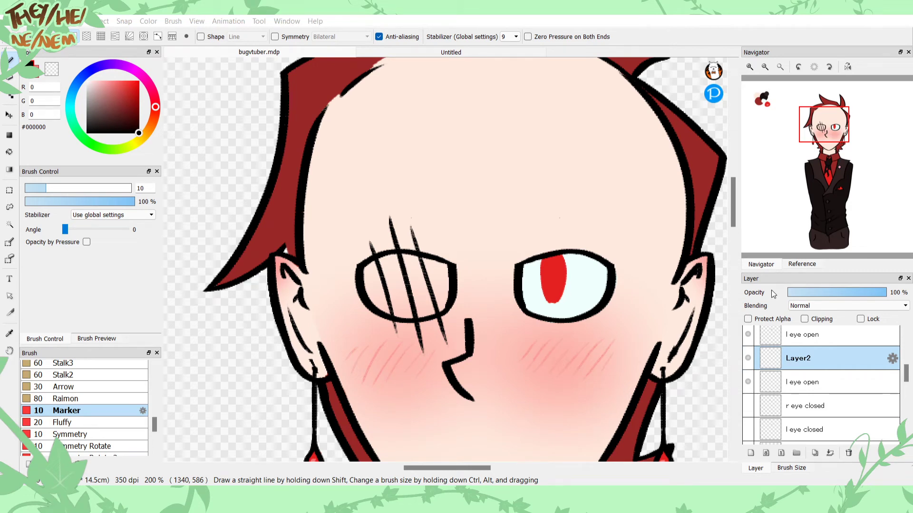
key(Return)
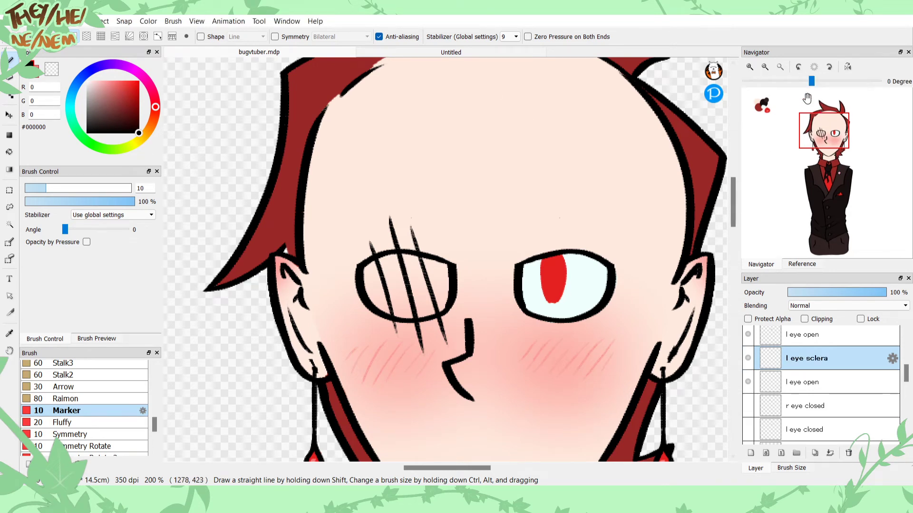
Step: Sample the light red #F97676 from the colour palette swatches and paint a highlight on the lower part of the red iris
click(777, 97)
alt+click(325, 357)
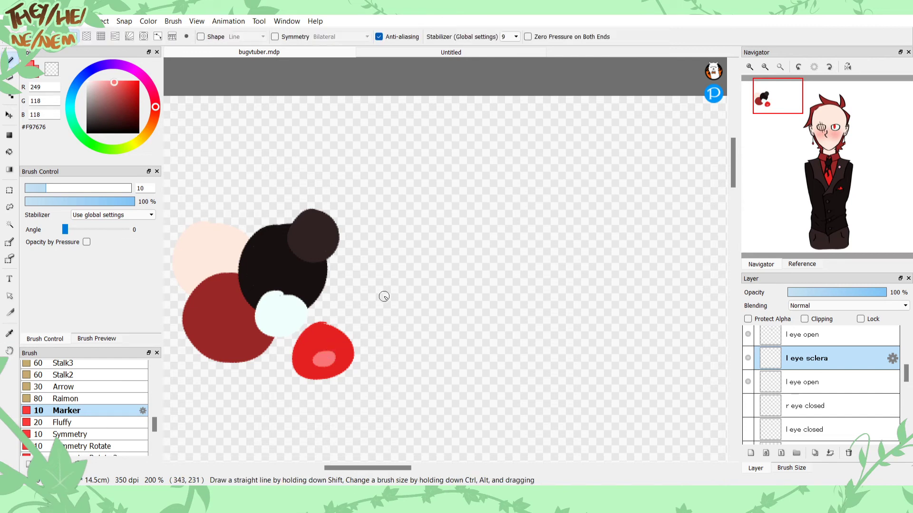
click(801, 134)
drag(802, 136, 835, 139)
drag(431, 194, 431, 187)
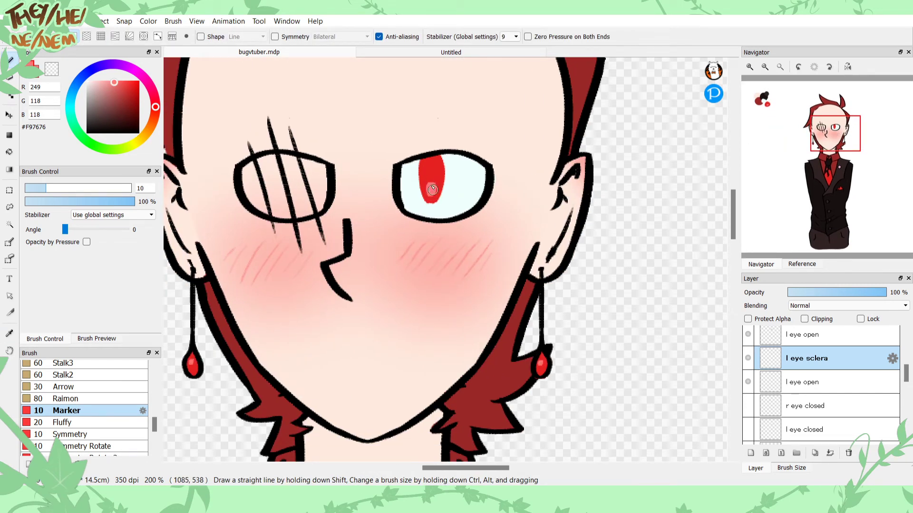
alt+click(429, 184)
alt+click(430, 193)
Step: Set the colour to black #000000, draw a slit pupil in the iris and add a glint in the sampled eye white #EFFFFC
drag(826, 141, 828, 138)
drag(133, 126, 158, 155)
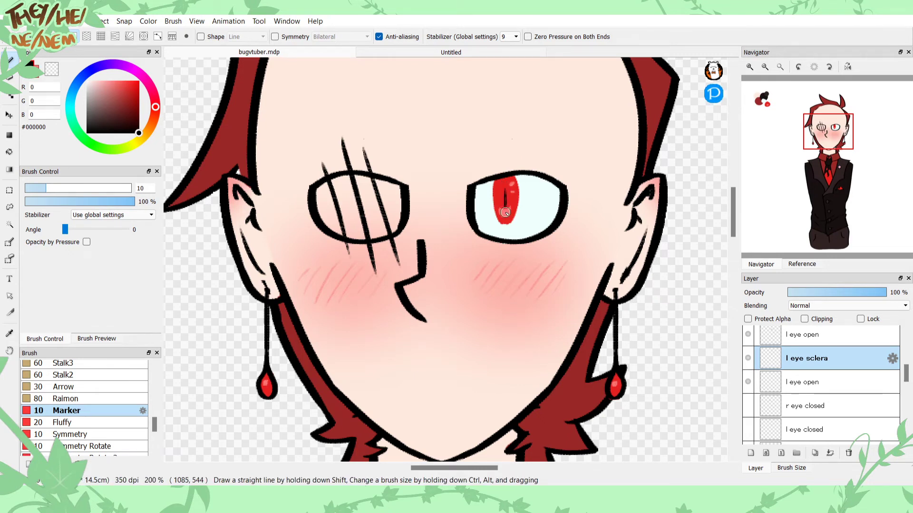
drag(503, 187, 504, 203)
alt+click(520, 202)
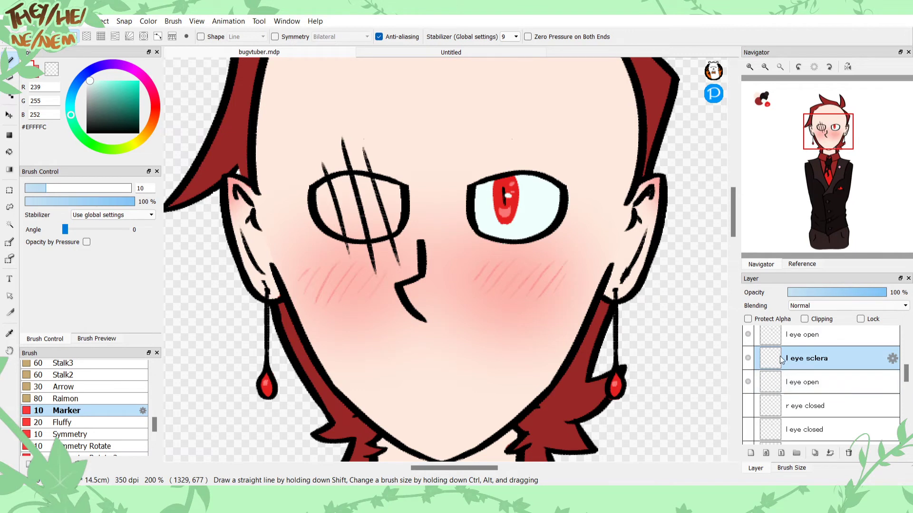
Step: Check the character reference image and undo the iris details, the layer rename and the three scar lines
click(793, 267)
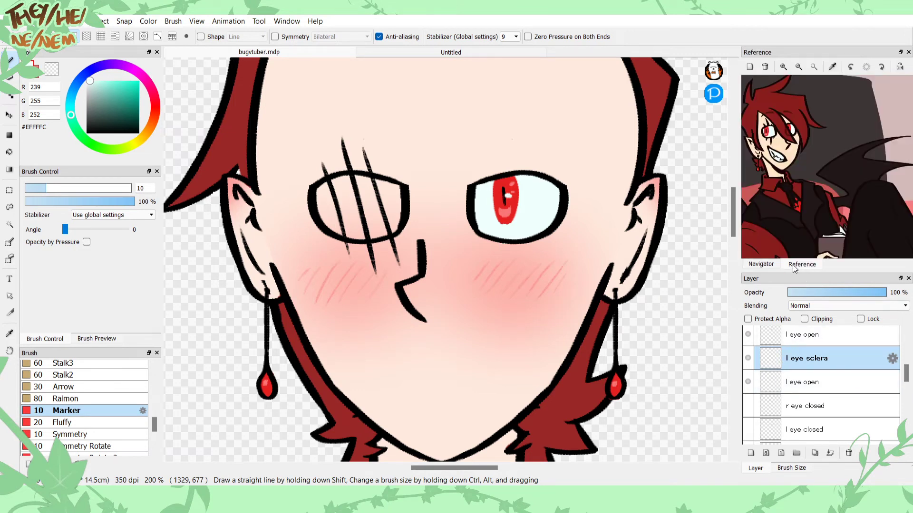
click(761, 264)
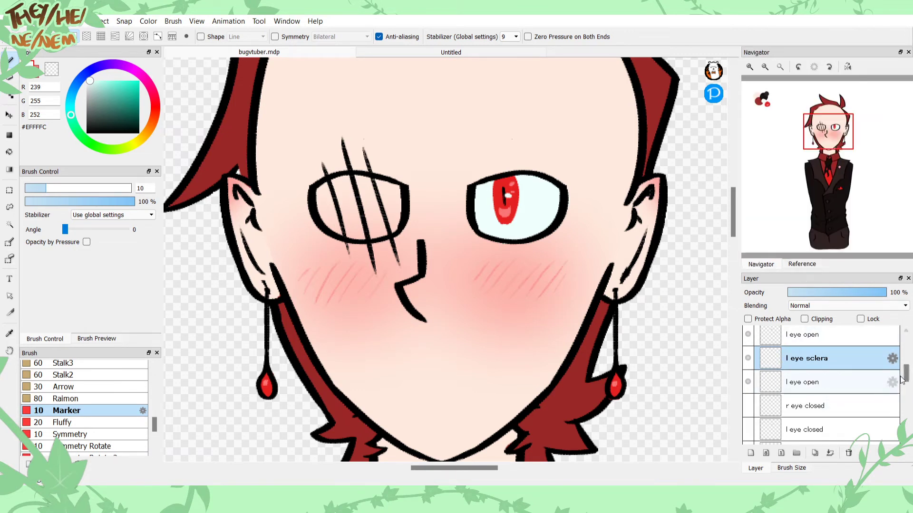
scroll(904, 376, down, 1)
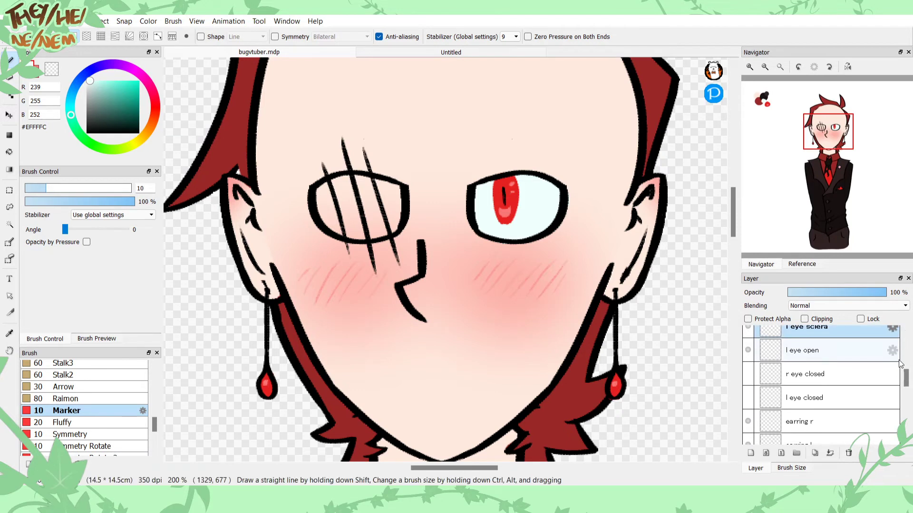
key(ctrl+z)
key(ctrl+z)
key(ctrl+z)
key(ctrl+z)
key(ctrl+z)
key(ctrl+z)
key(ctrl+z)
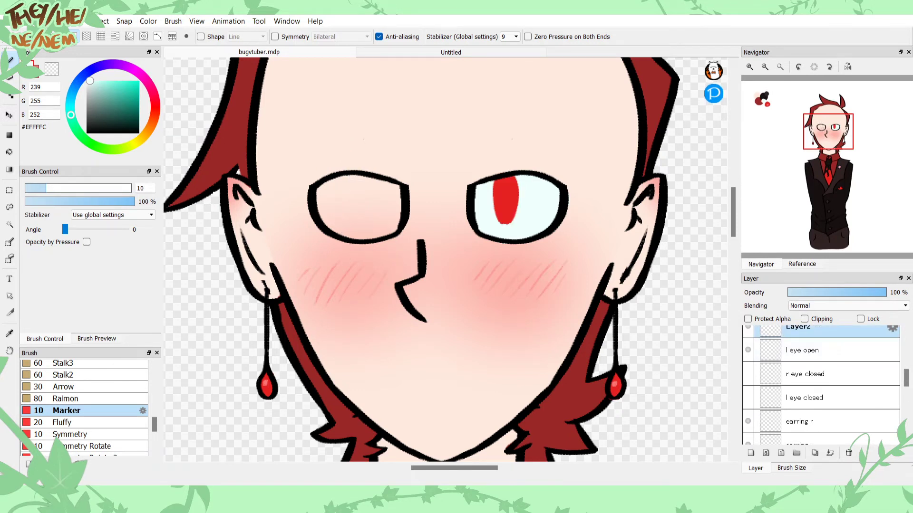
Step: Set the colour to black #000000 and select the chinnigan layer
click(37, 74)
drag(110, 114, 140, 135)
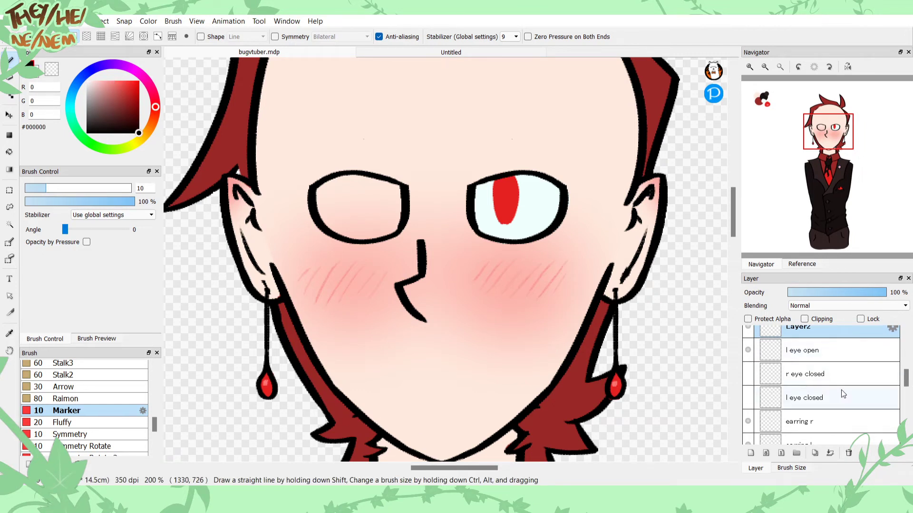
drag(905, 379, 903, 400)
scroll(903, 401, up, 1)
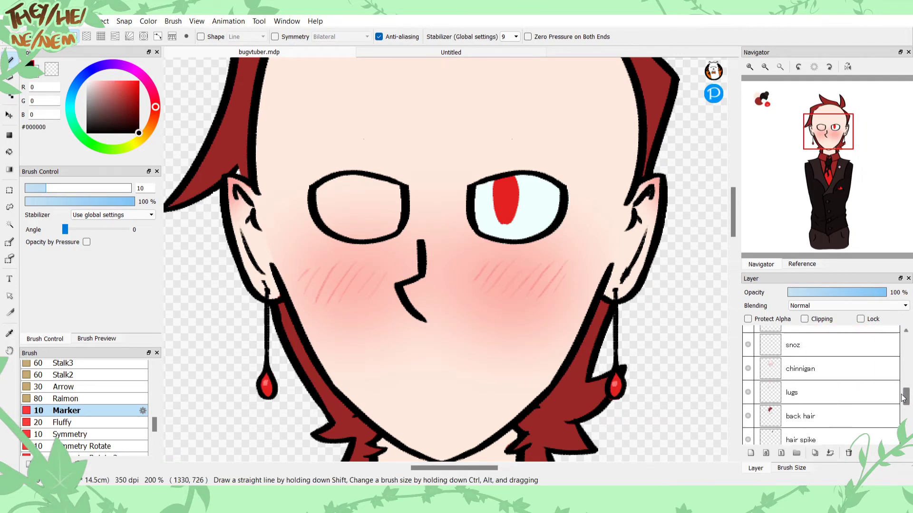
click(808, 369)
Step: Try a near-vertical scar line through the uncoloured eye on the chinnigan layer
drag(350, 128, 351, 244)
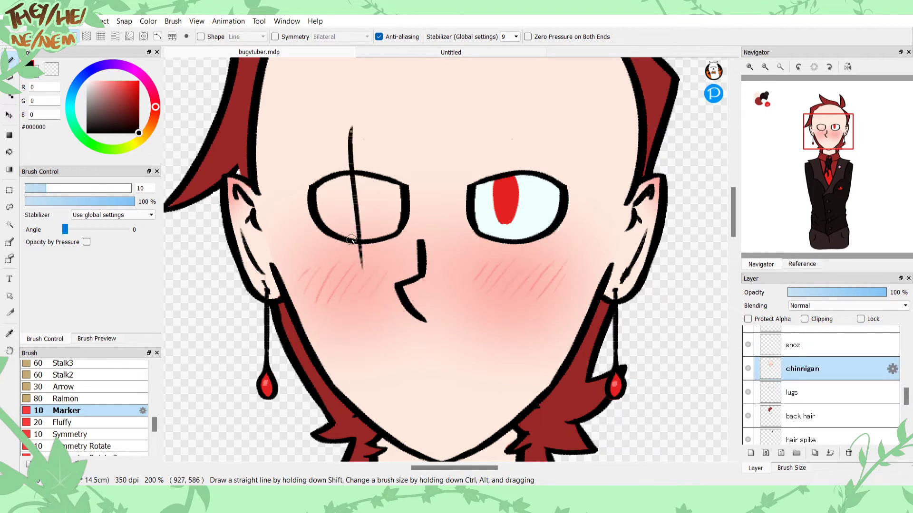
drag(369, 277, 352, 178)
key(ctrl+z)
key(ctrl+z)
Step: Add a new layer above chinnigan and draw a long curved scar line through the middle of the uncoloured eye, redrawing unsatisfactory strokes
click(750, 453)
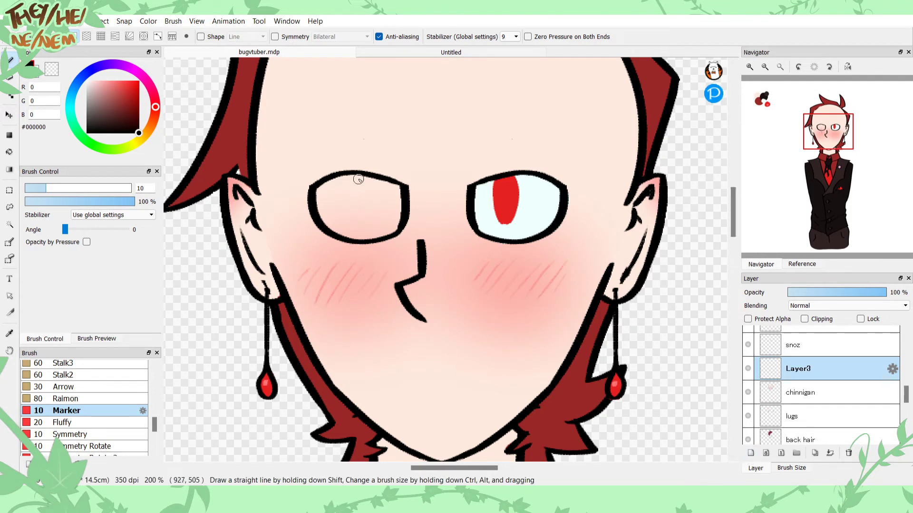
drag(356, 140, 377, 289)
key(ctrl+z)
drag(349, 122, 374, 332)
key(ctrl+z)
drag(351, 124, 379, 291)
key(ctrl+z)
drag(355, 120, 386, 322)
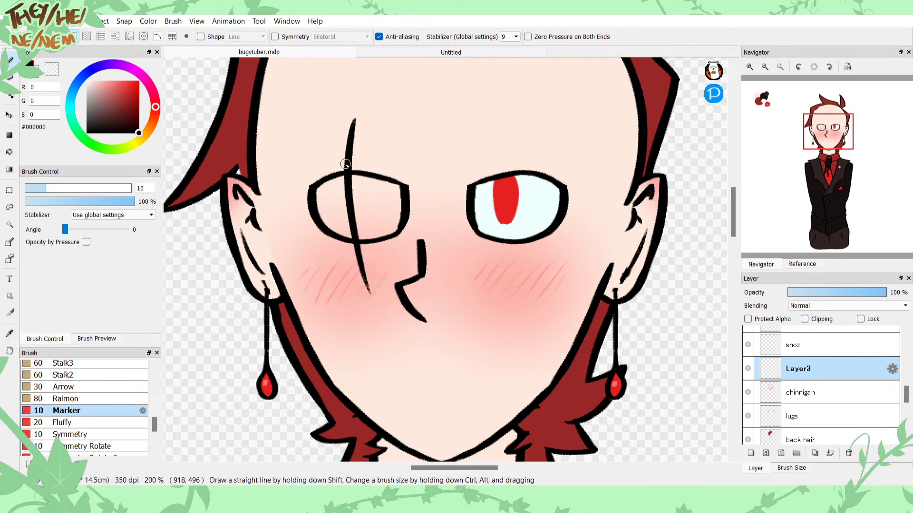
Step: Thicken the central part of the long scar line so it tapers towards both ends
drag(348, 150, 357, 245)
key(ctrl+z)
drag(349, 141, 356, 249)
drag(346, 215, 355, 255)
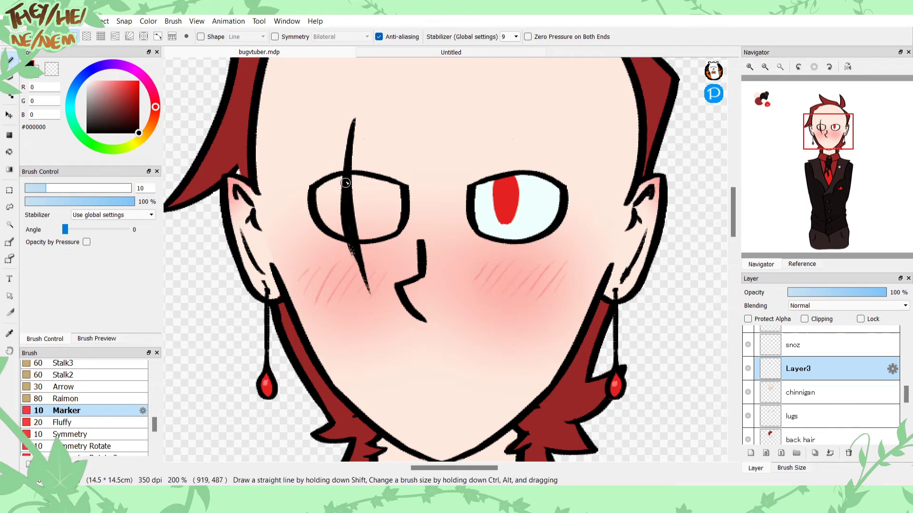
drag(349, 241, 367, 278)
Step: Draw a shorter curved scar line on the nose side of the long one and thicken its middle, redrawing unsatisfactory strokes
drag(377, 139, 380, 268)
drag(377, 147, 381, 269)
drag(375, 152, 377, 247)
key(ctrl+z)
key(ctrl+z)
drag(379, 144, 375, 264)
key(ctrl+z)
drag(378, 144, 383, 267)
key(ctrl+z)
drag(380, 144, 380, 263)
drag(375, 170, 381, 259)
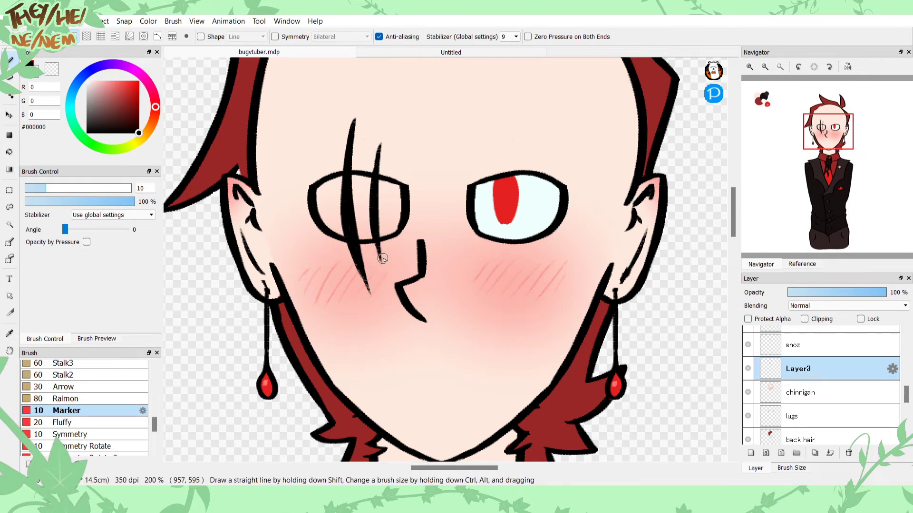
Step: Draw a third, shorter scar line on the ear side of the long one and thicken its middle
drag(328, 142, 337, 268)
drag(326, 168, 332, 234)
key(ctrl+z)
drag(327, 195, 336, 249)
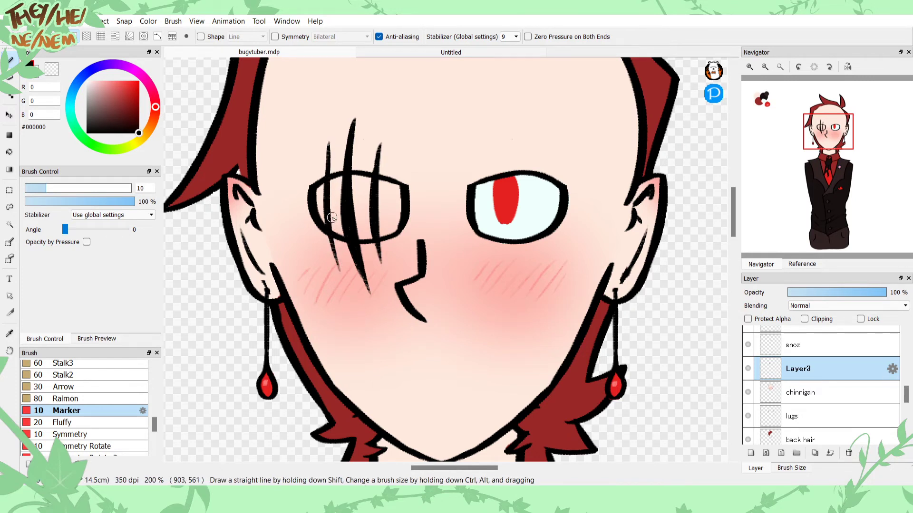
drag(326, 162, 334, 243)
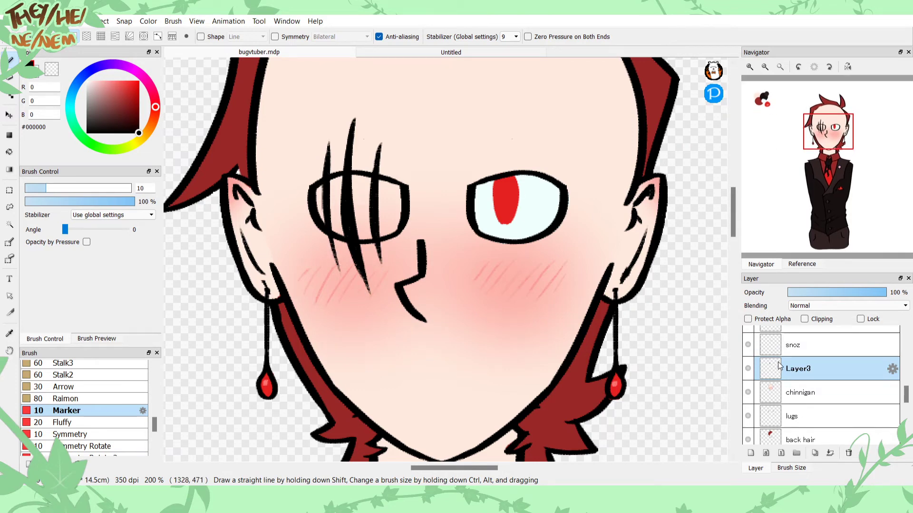
Step: Sample the light red #F97676 from the palette swatches and paint an oval highlight low in the iris on Layer2
drag(814, 144, 772, 107)
alt+click(366, 236)
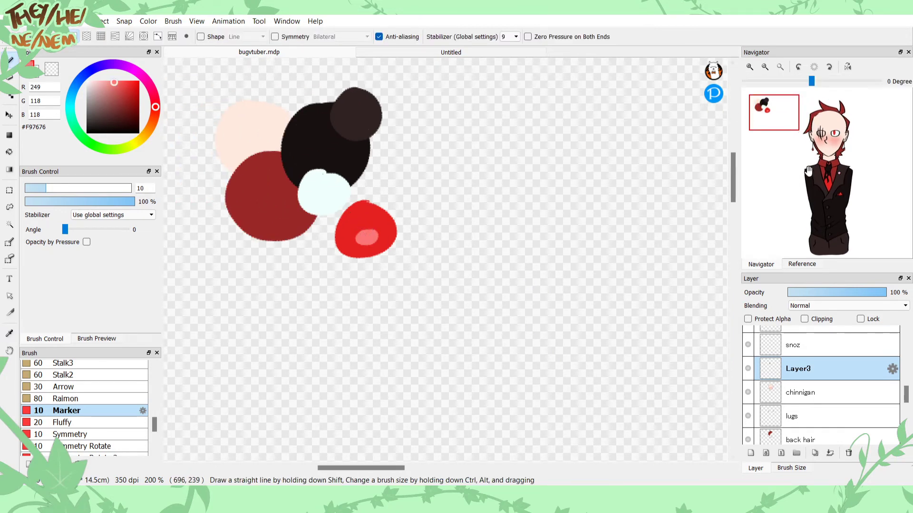
drag(832, 133, 834, 132)
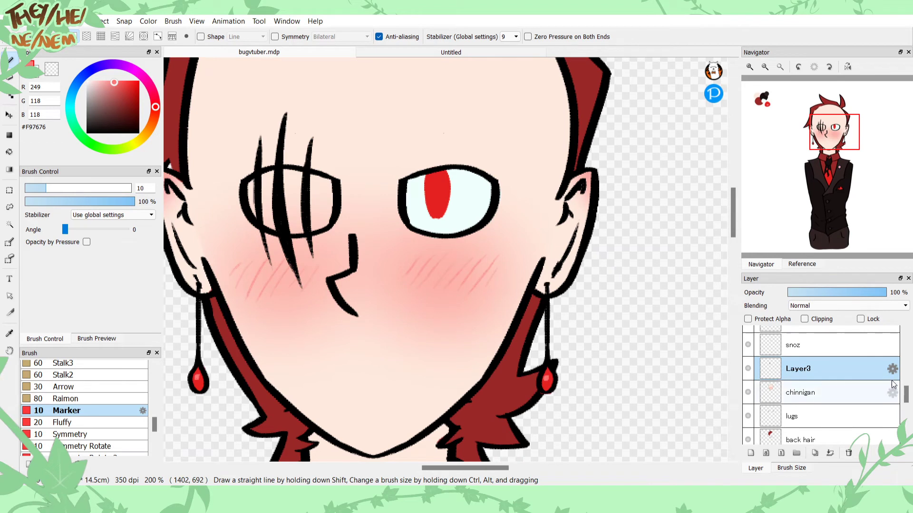
drag(906, 394, 894, 376)
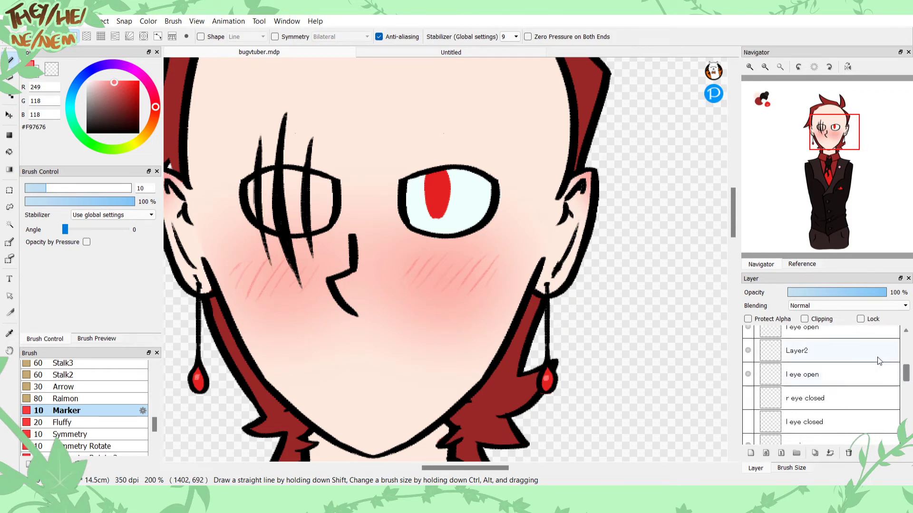
click(831, 354)
drag(432, 206, 438, 200)
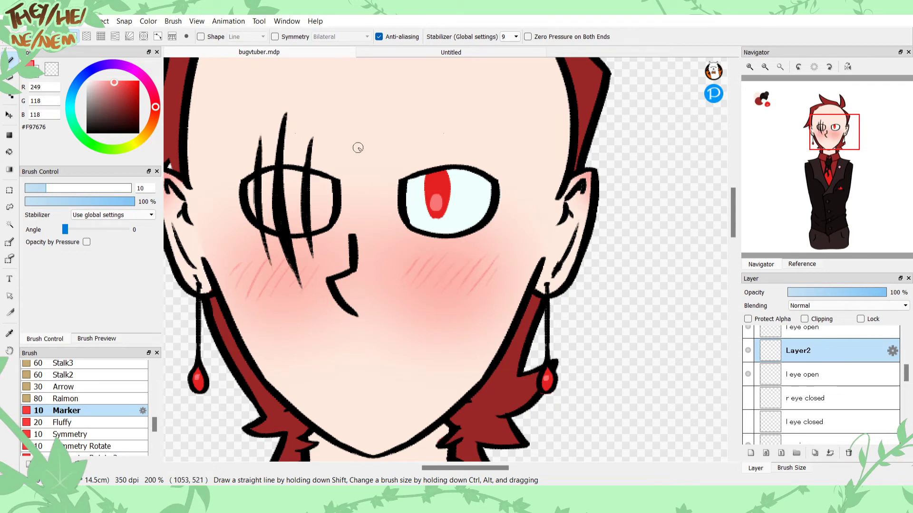
Step: Cut the oval highlight to a crescent with the iris red #E62121 and add small #F97676 highlights in the upper iris
click(36, 72)
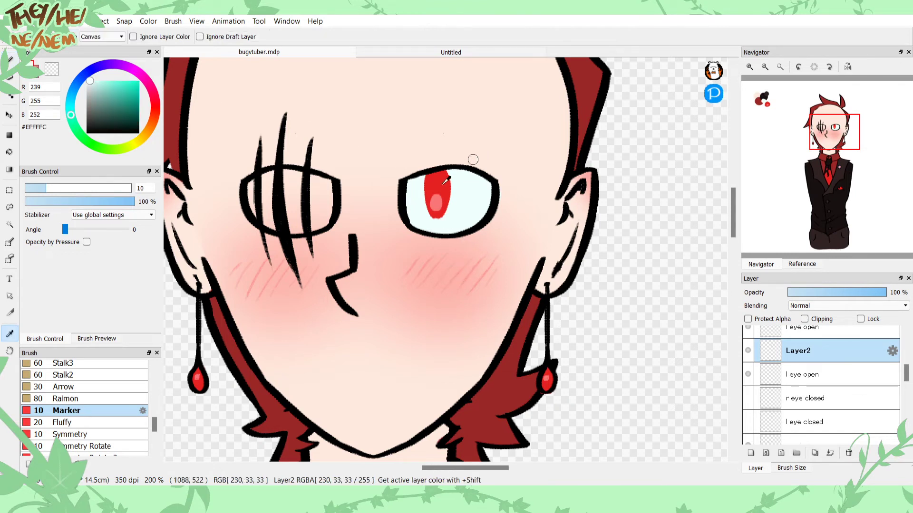
alt+click(436, 197)
drag(435, 199, 430, 190)
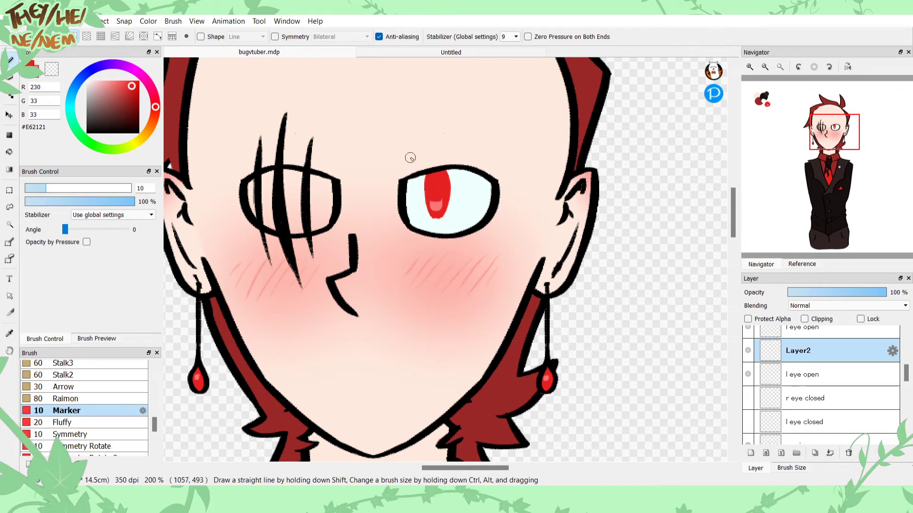
key(ctrl+z)
alt+click(435, 201)
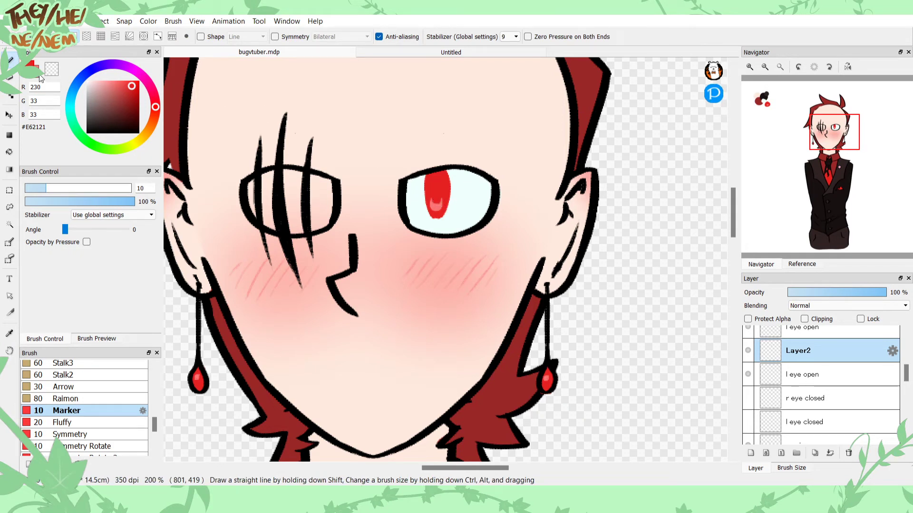
click(443, 180)
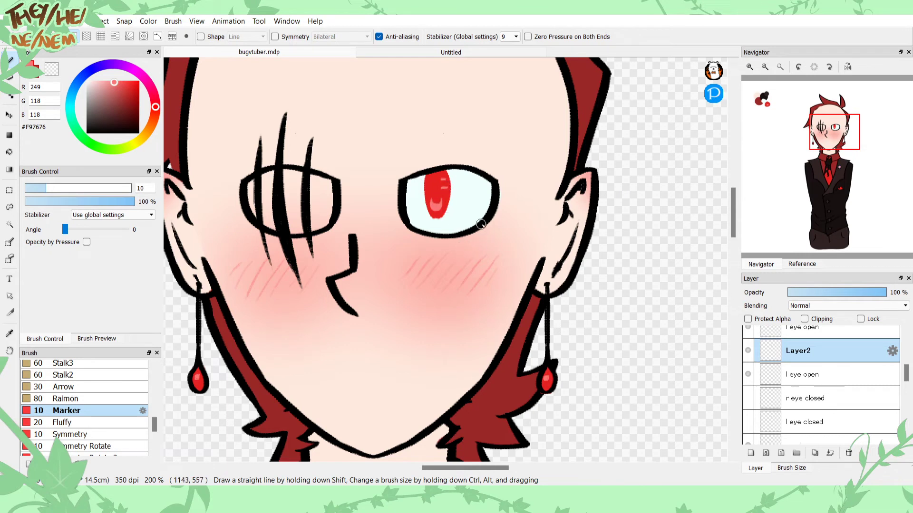
Step: Draw a narrow black #000000 slit pupil in the iris and add a small glint beside it in the eye white #EFFFFC
drag(121, 113, 138, 134)
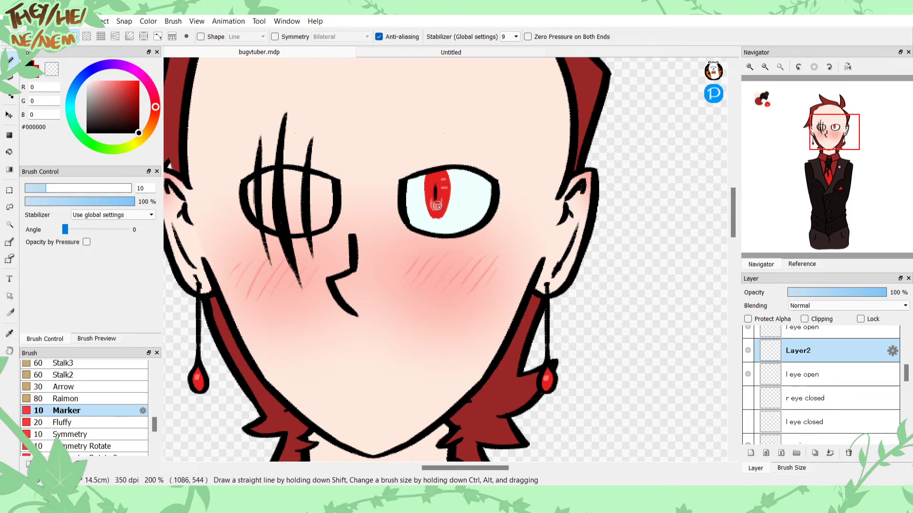
key(ctrl+z)
drag(435, 184, 436, 203)
key(ctrl+z)
key(ctrl+z)
alt+click(470, 203)
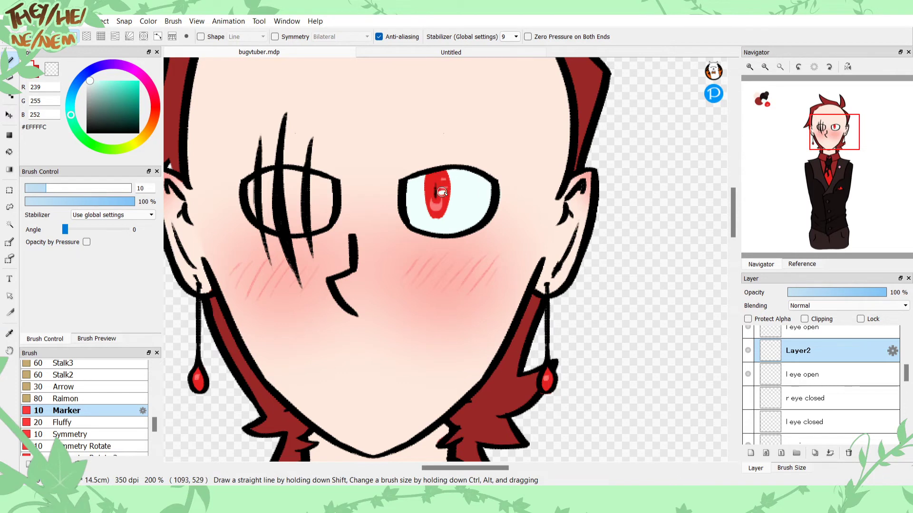
click(442, 188)
Step: Review the finished eye and toggle the visibility of the l eye open layer beneath Layer2 to check its contents
mouse_move(835, 134)
mouse_down()
mouse_move(825, 124)
mouse_move(834, 161)
mouse_move(822, 136)
mouse_up()
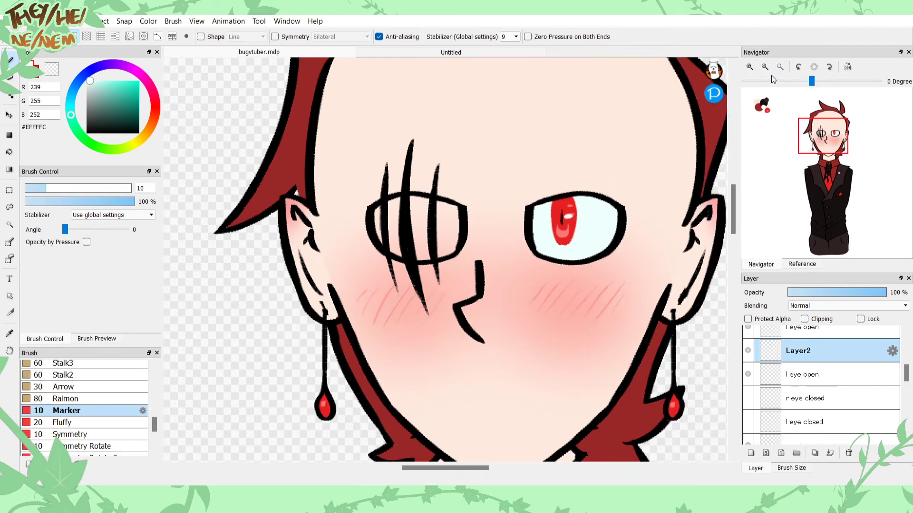
click(764, 67)
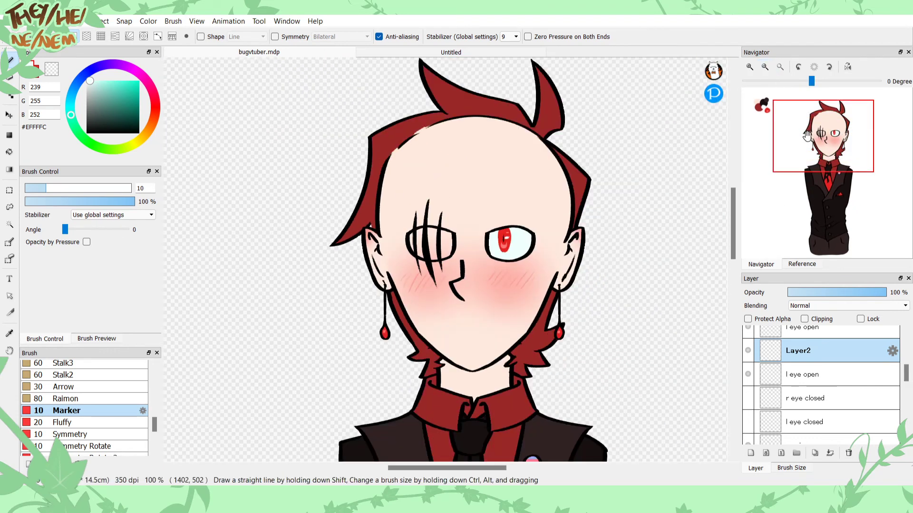
click(749, 67)
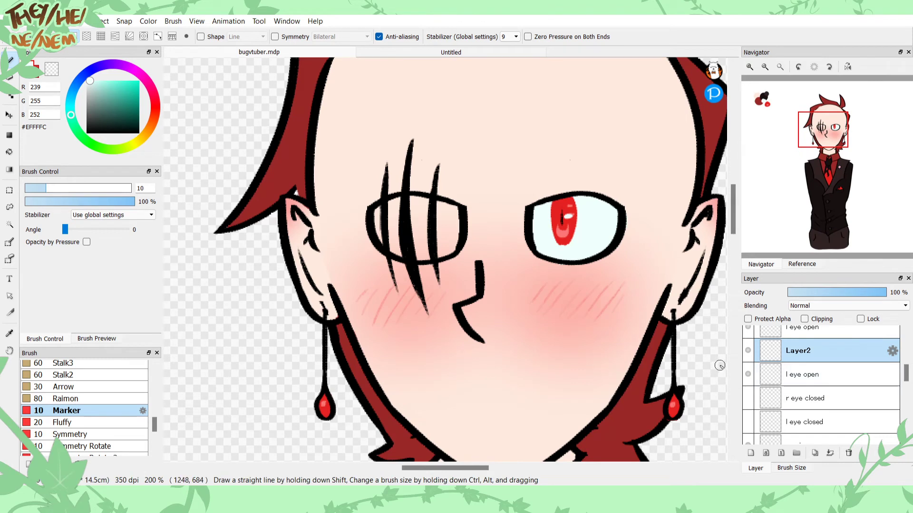
click(813, 375)
click(747, 375)
click(746, 375)
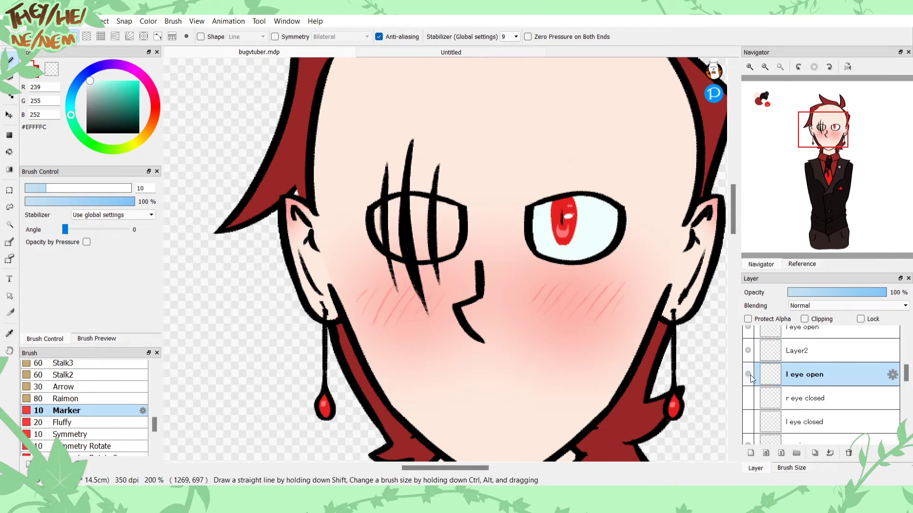
Step: Rename Layer2, which holds the red iris, as l iris
drag(452, 213, 452, 243)
key(ctrl+z)
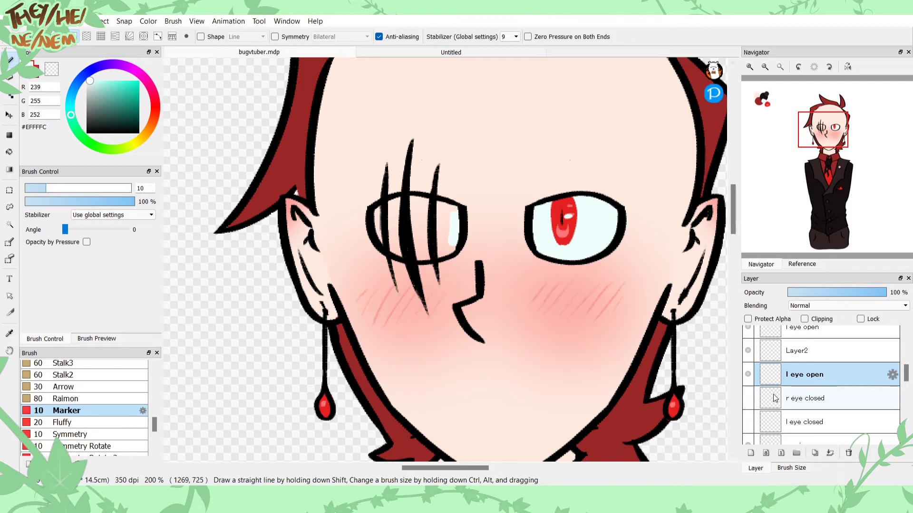
click(839, 359)
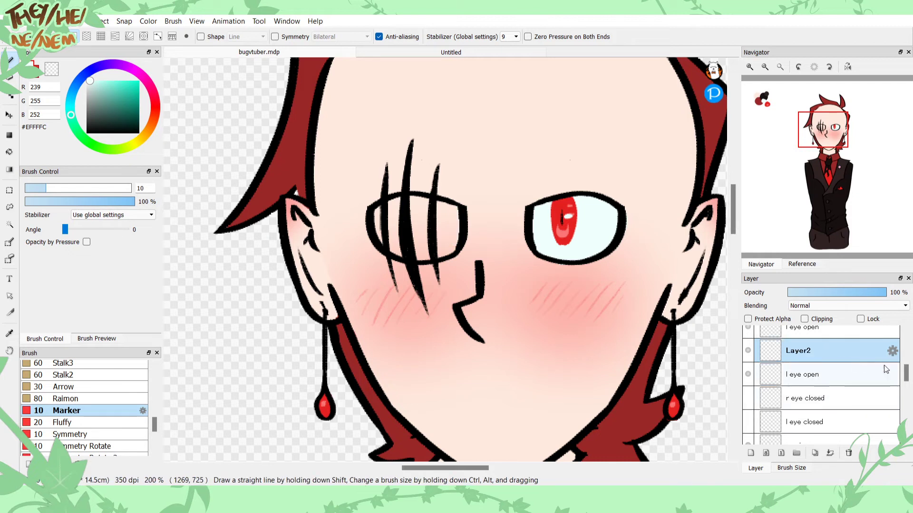
mouse_move(905, 377)
mouse_down()
mouse_move(905, 353)
mouse_move(905, 371)
mouse_up()
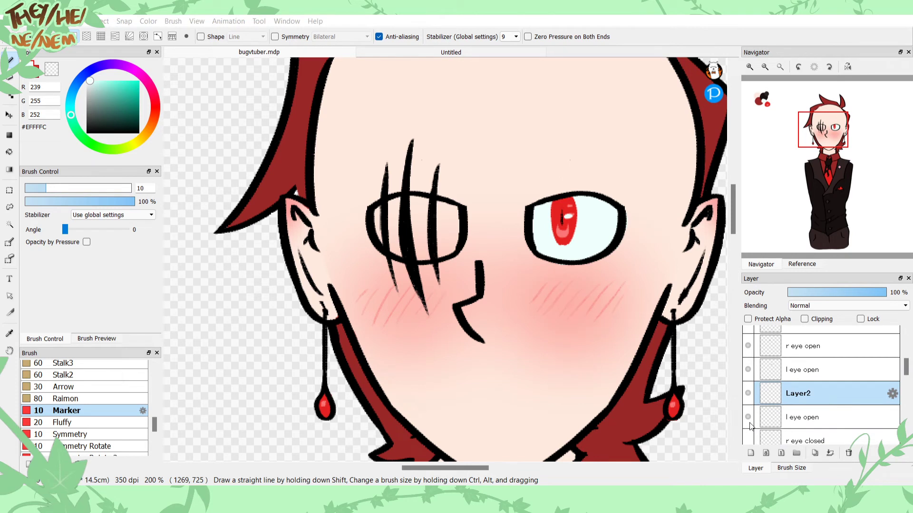
key(Return)
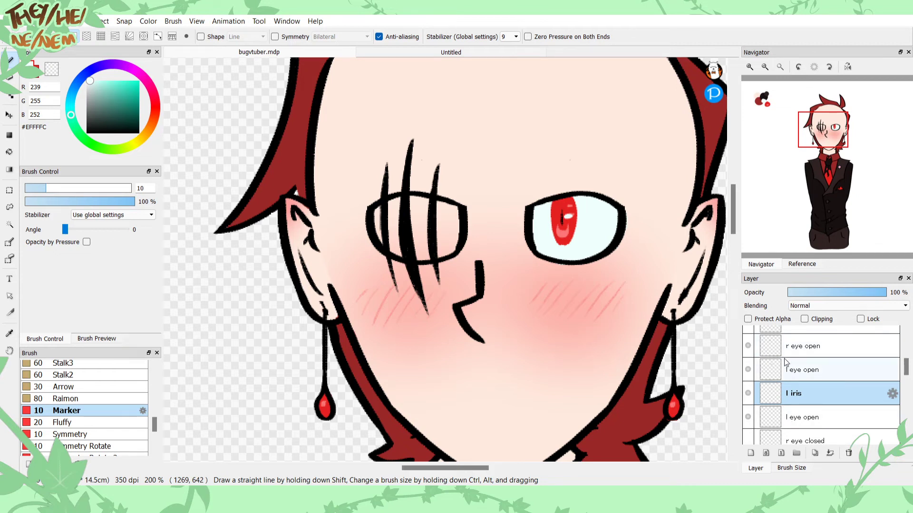
Step: Fill the white of the scarred eye with #EFFFFC on the lower r eye open layer
click(782, 352)
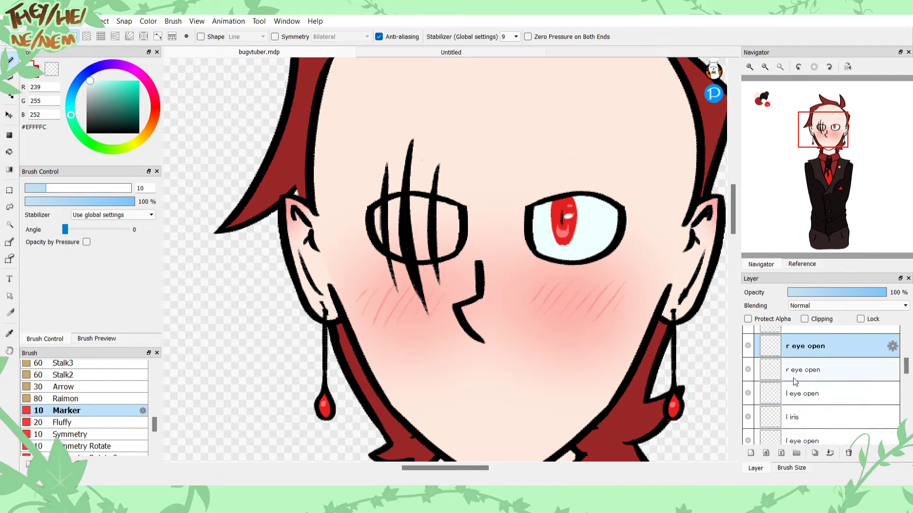
scroll(761, 361, up, 1)
mouse_move(446, 244)
mouse_down()
mouse_move(453, 207)
mouse_move(406, 198)
mouse_move(375, 216)
mouse_move(398, 251)
mouse_move(387, 246)
mouse_move(423, 257)
mouse_move(406, 256)
mouse_move(452, 251)
mouse_move(423, 258)
mouse_move(435, 240)
mouse_move(409, 250)
mouse_move(436, 212)
mouse_move(412, 205)
mouse_move(384, 212)
mouse_move(388, 237)
mouse_move(416, 256)
mouse_move(421, 238)
mouse_move(396, 242)
mouse_move(405, 212)
mouse_up()
key(x)
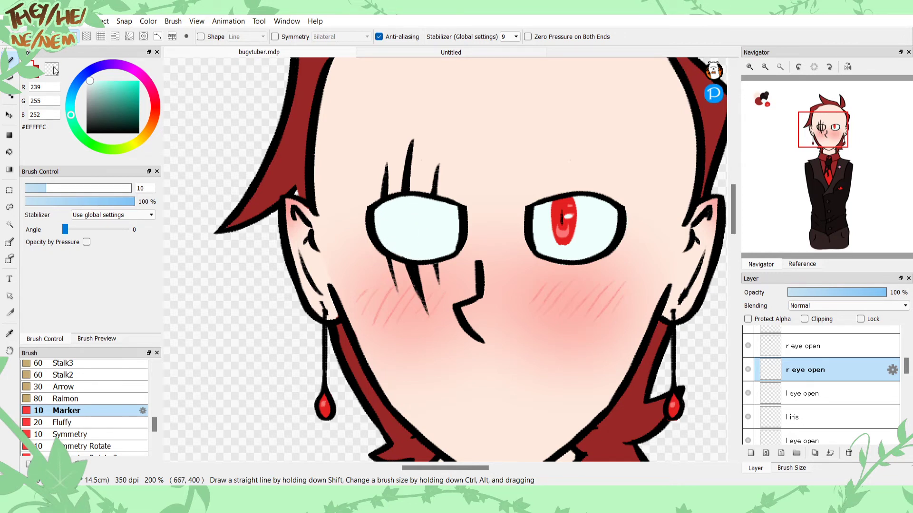
key(x)
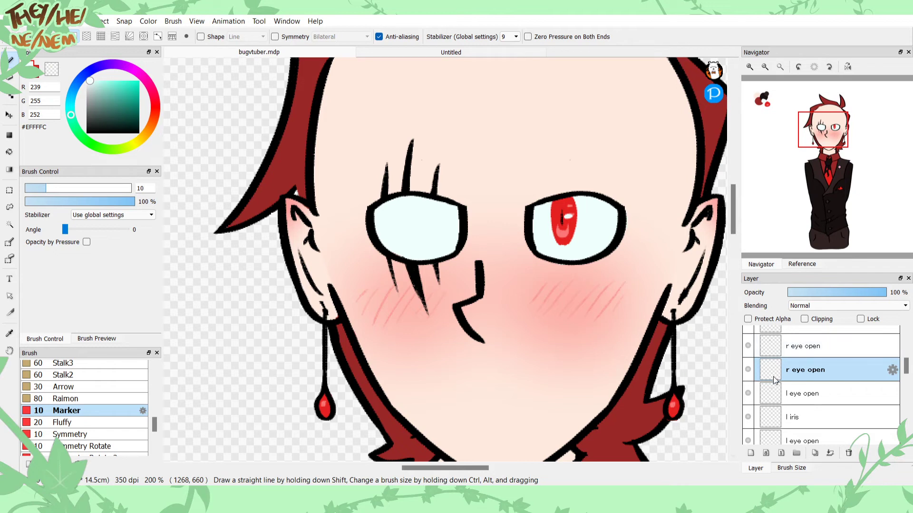
Step: Check the r eyebrow and l eyebrow layers by toggling their visibility, and add a new layer between the two r eye open layers
scroll(879, 385, down, 2)
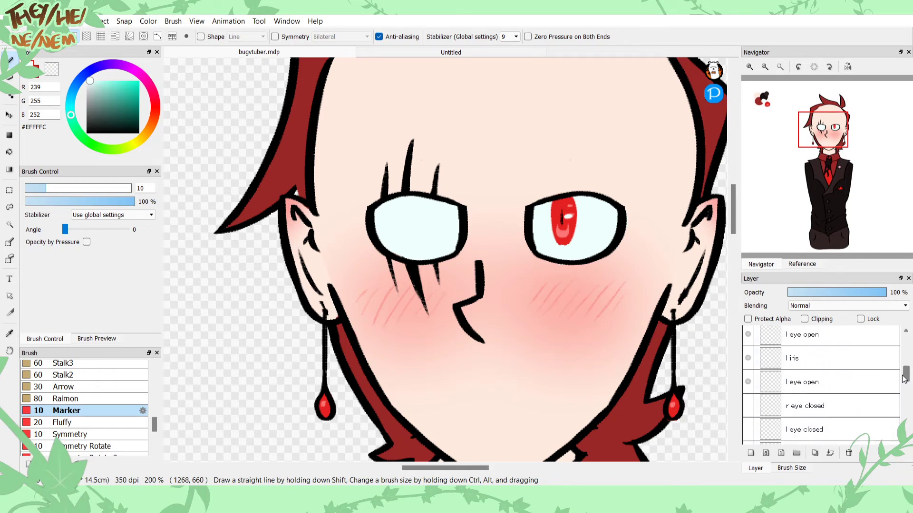
click(826, 385)
scroll(899, 375, up, 2)
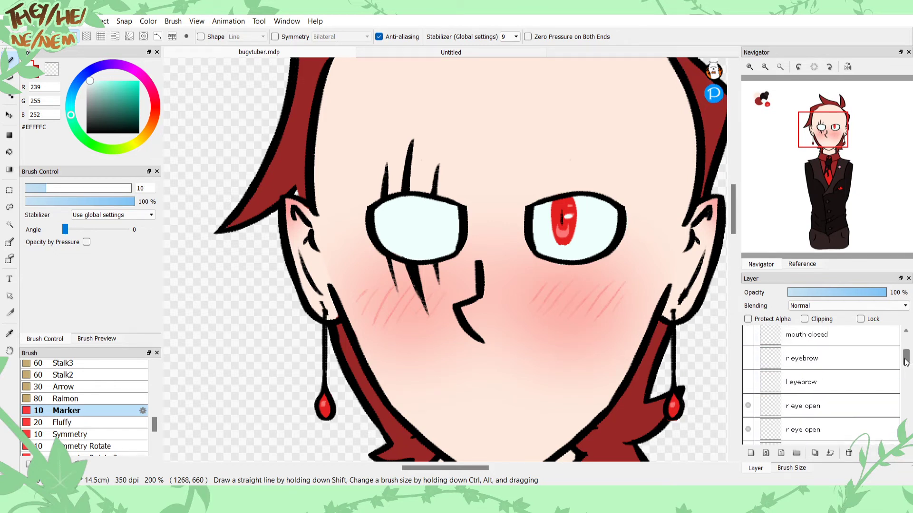
click(790, 366)
click(749, 363)
click(749, 363)
click(748, 385)
click(747, 385)
click(751, 454)
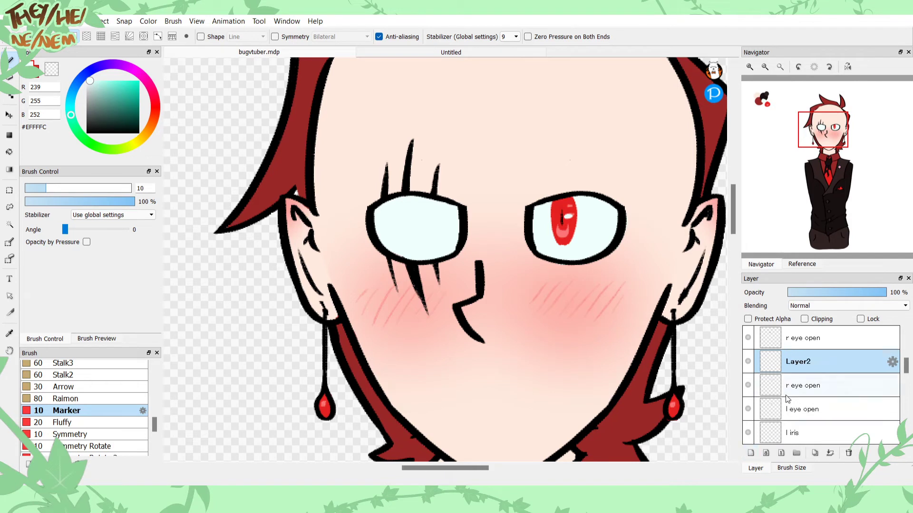
Step: Sample the iris red #E62121 from the finished eye and try a Marker stroke for an iris in the scarred eye
key(i)
click(567, 223)
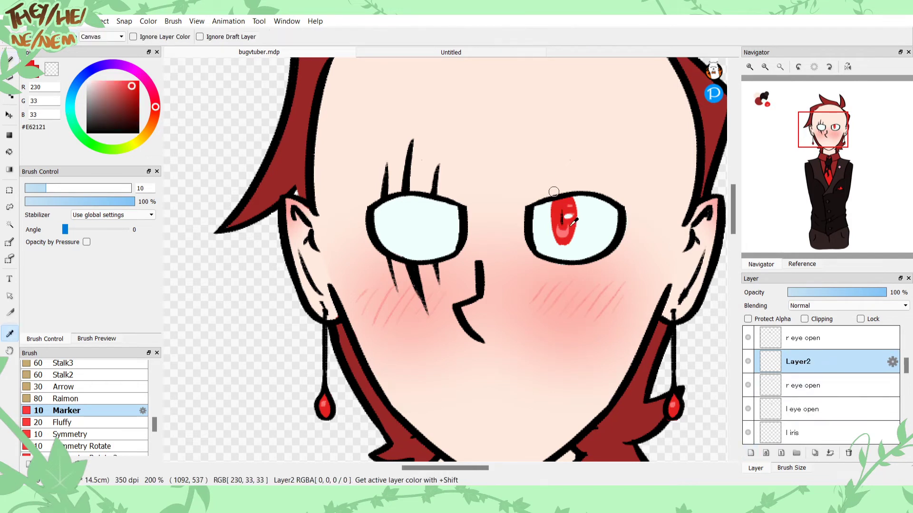
key(b)
mouse_move(428, 199)
mouse_down()
mouse_move(425, 220)
mouse_move(435, 221)
mouse_up()
key(ctrl+z)
key(ctrl+z)
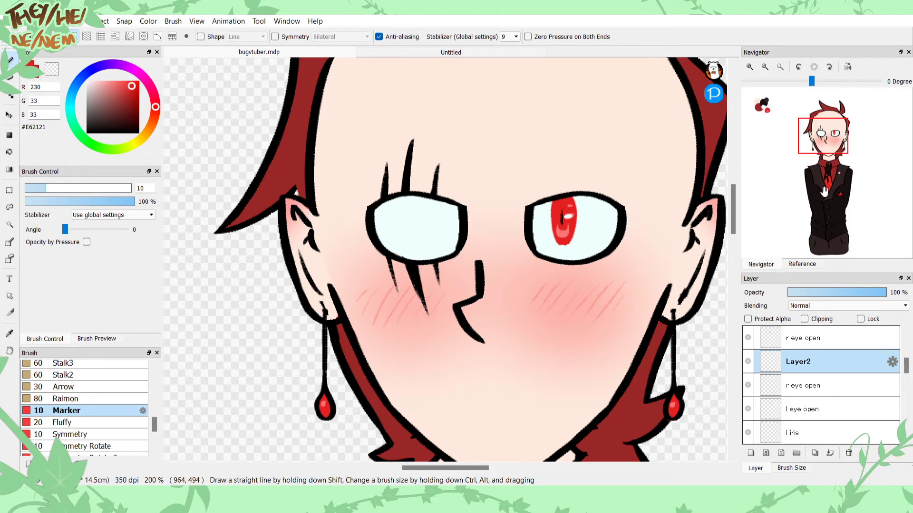
Step: Examine the character's scarred eye and iris up close in the reference image, and return to the canvas overview
click(801, 264)
drag(790, 177, 815, 190)
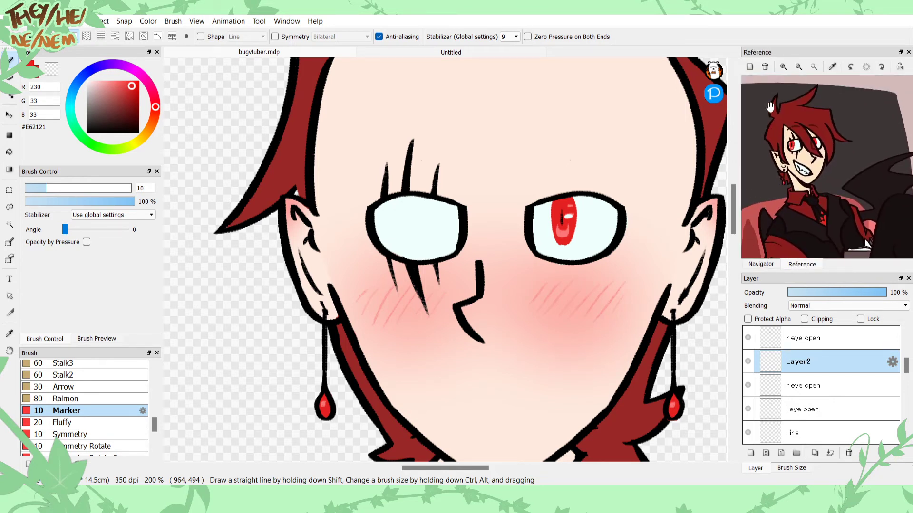
click(785, 68)
click(784, 67)
click(784, 68)
drag(792, 112, 827, 157)
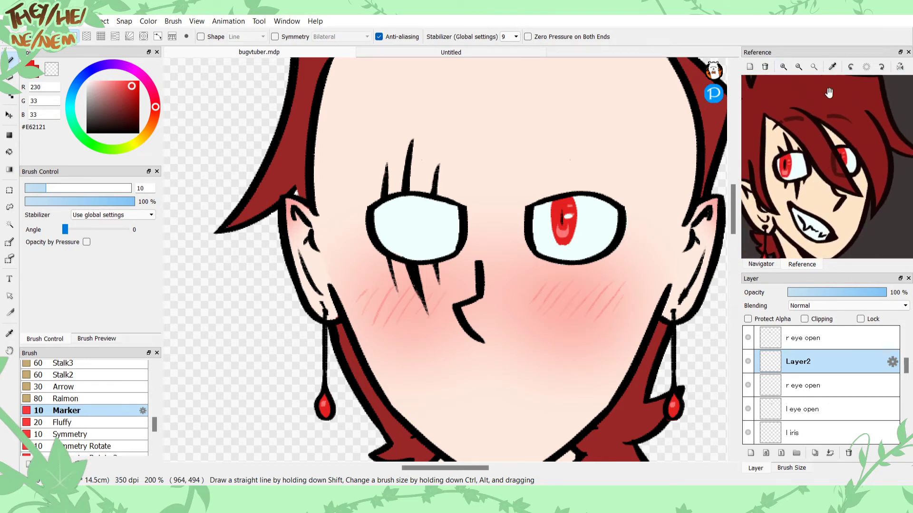
drag(786, 233, 800, 202)
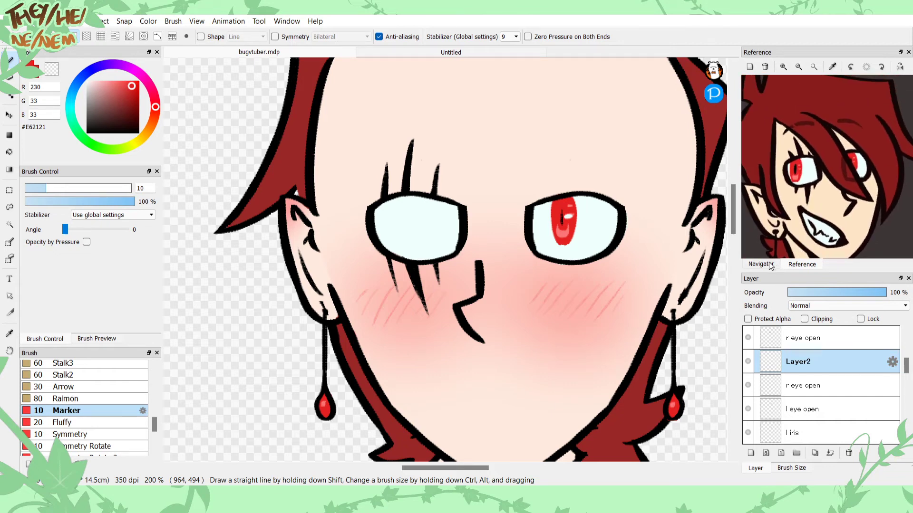
click(766, 263)
drag(801, 168, 822, 130)
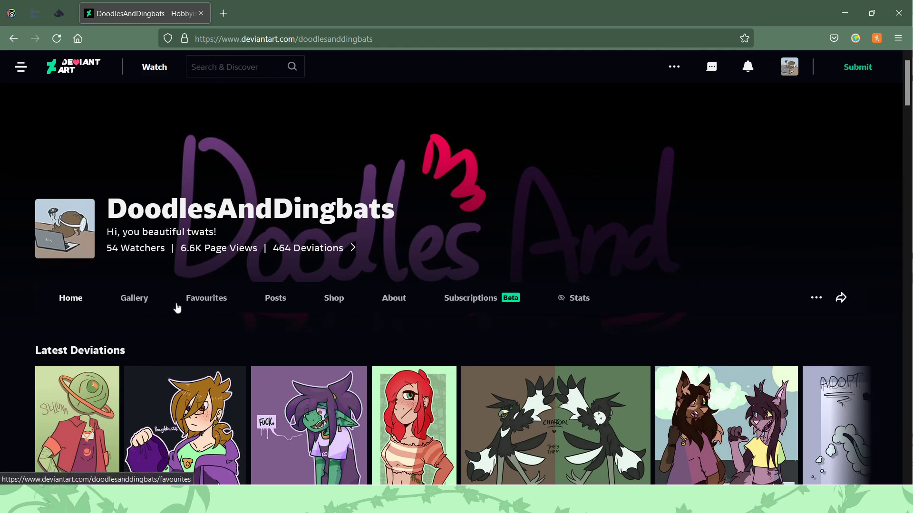
Step: Switch to the DeviantArt profile in the browser and look through its gallery for older drawings of the red-haired vampire character
click(125, 309)
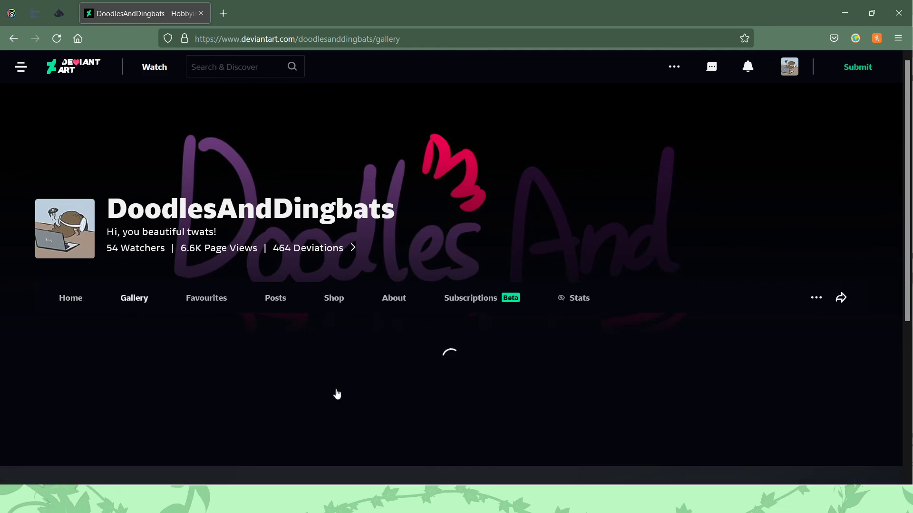
click(336, 394)
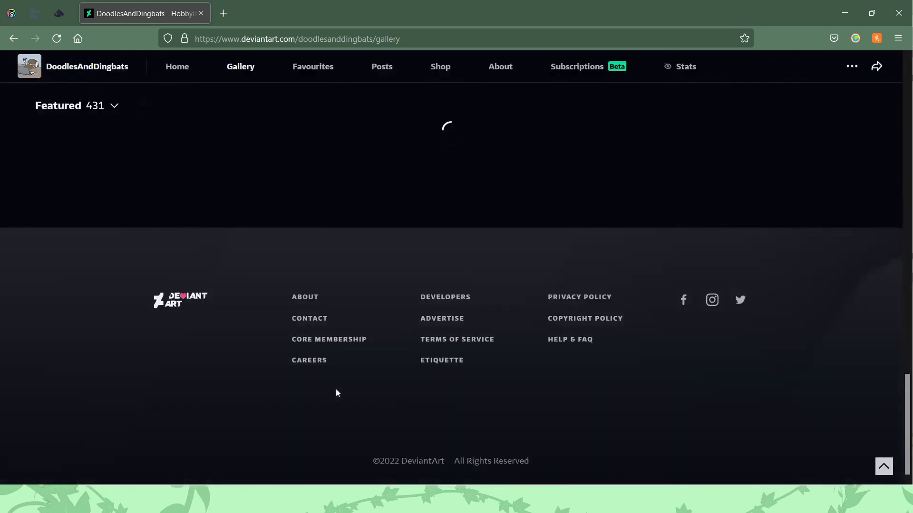
scroll(336, 393, down, 5)
scroll(335, 393, down, 10)
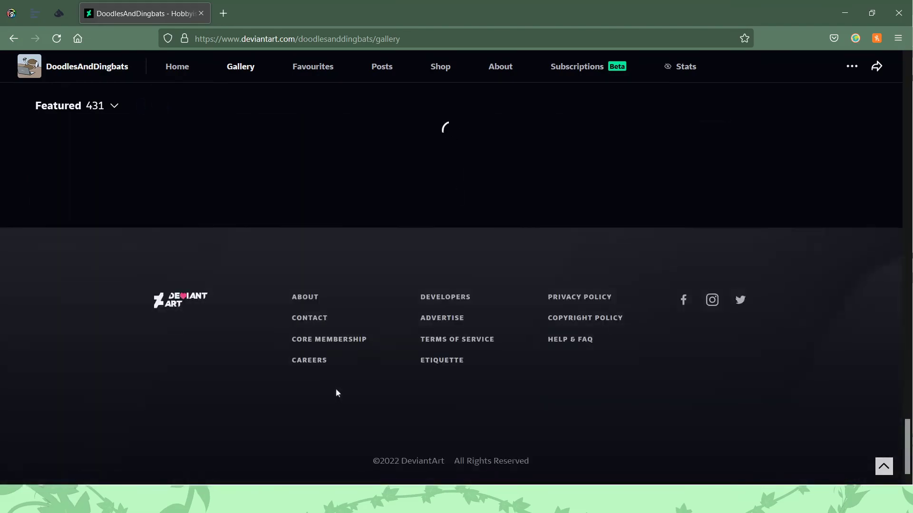
scroll(337, 393, down, 12)
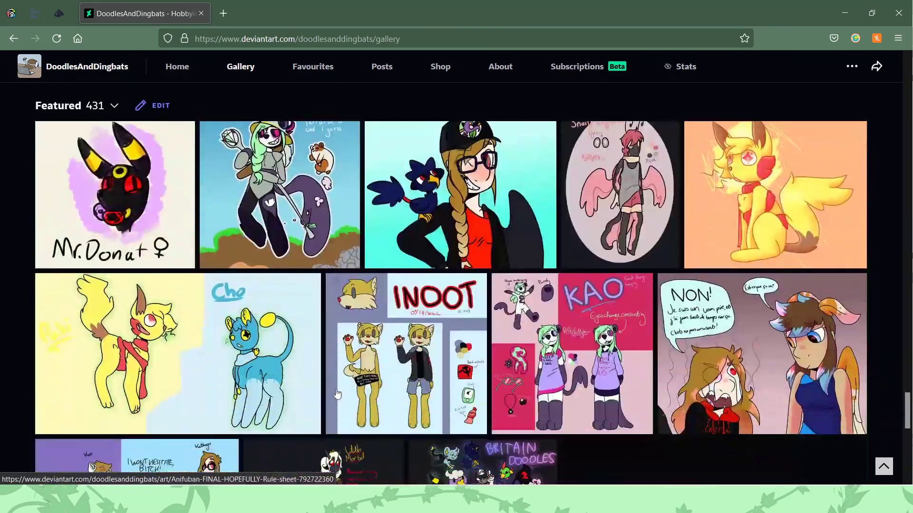
scroll(337, 394, down, 10)
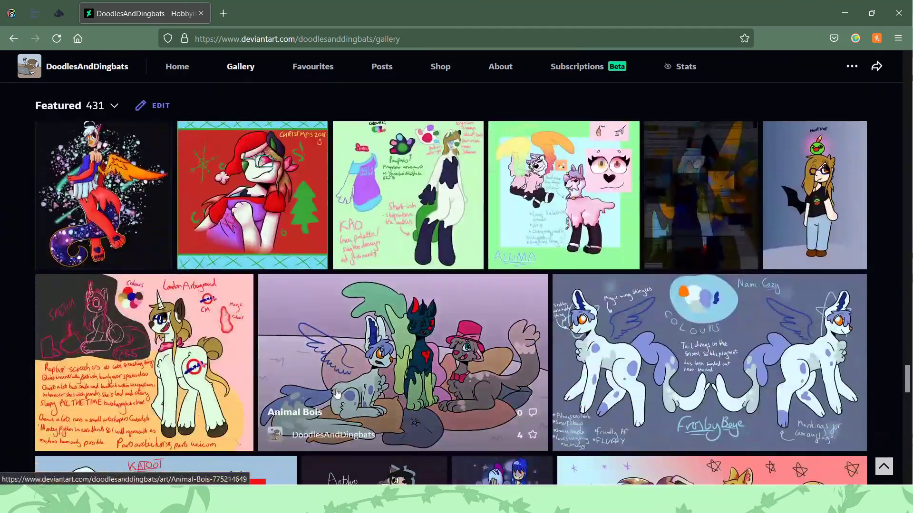
scroll(337, 394, down, 10)
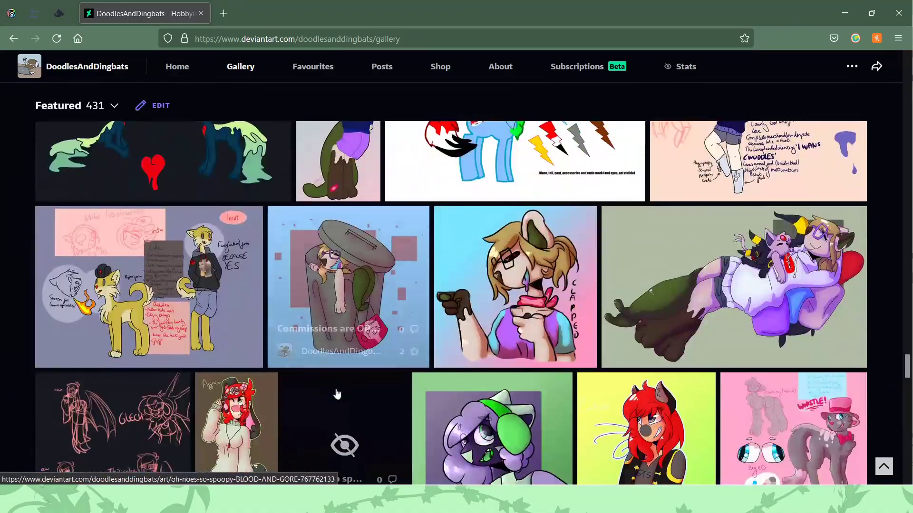
scroll(336, 394, down, 10)
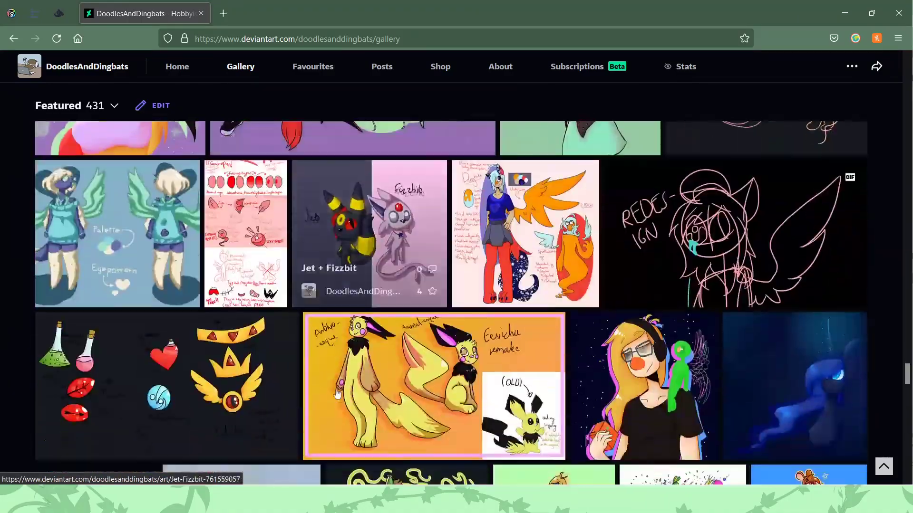
scroll(336, 393, down, 10)
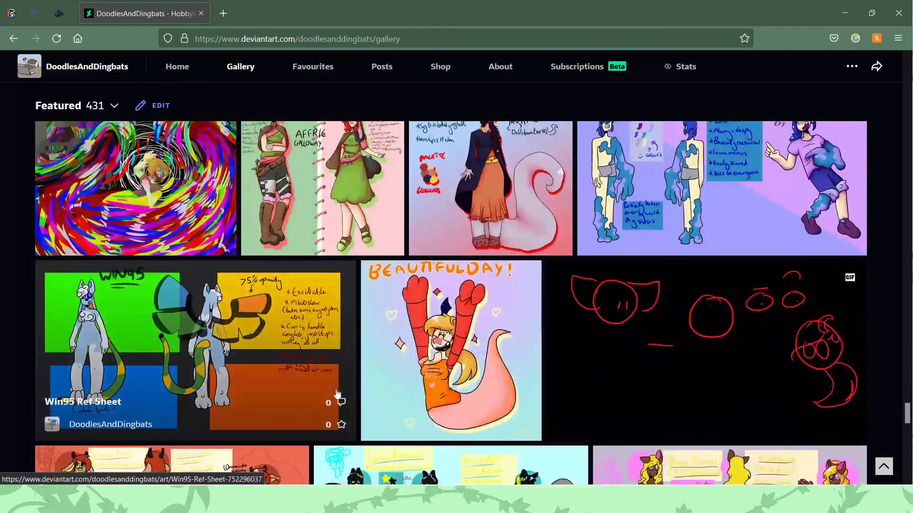
scroll(337, 393, down, 10)
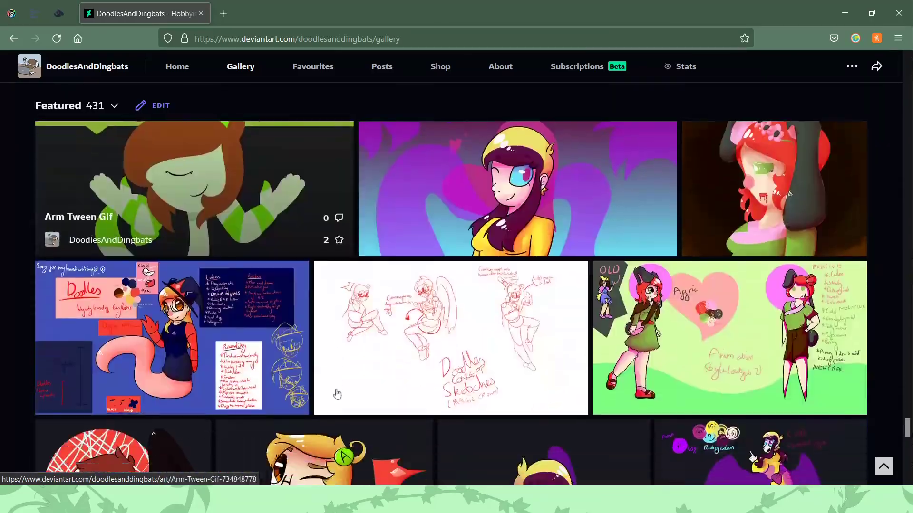
scroll(336, 394, down, 10)
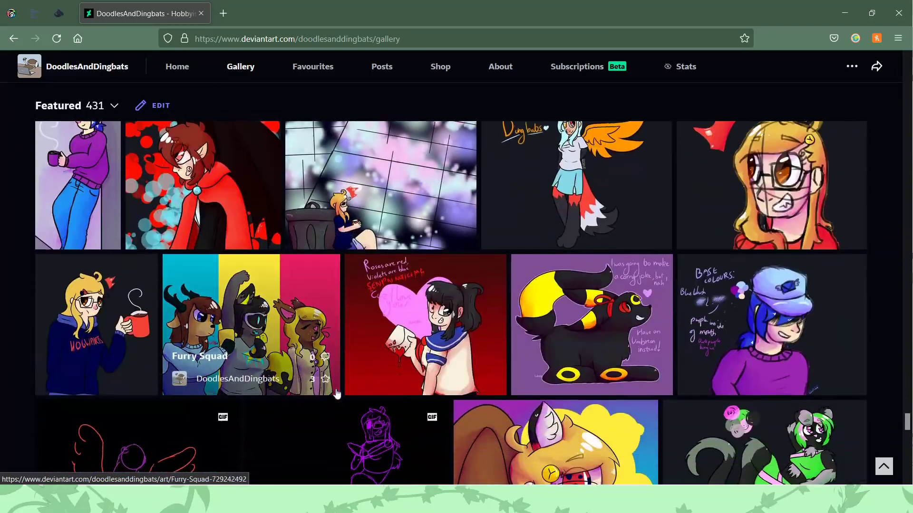
scroll(336, 394, down, 10)
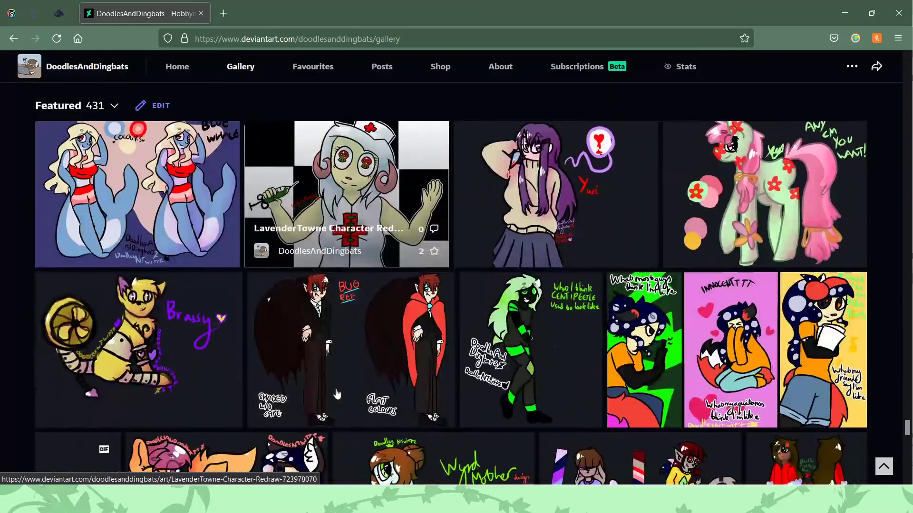
scroll(337, 394, down, 5)
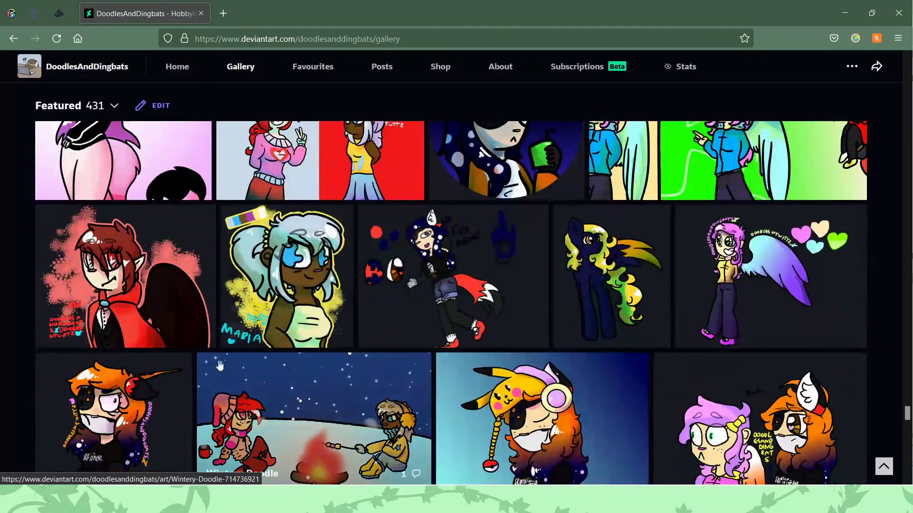
Step: Open the red-caped vampire artwork titled Bug and examine the picture and its description
click(82, 281)
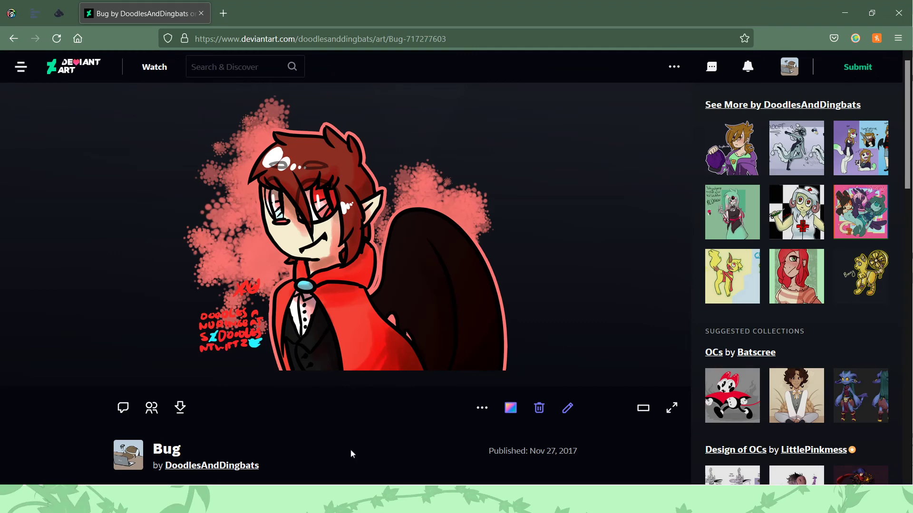
scroll(350, 454, down, 6)
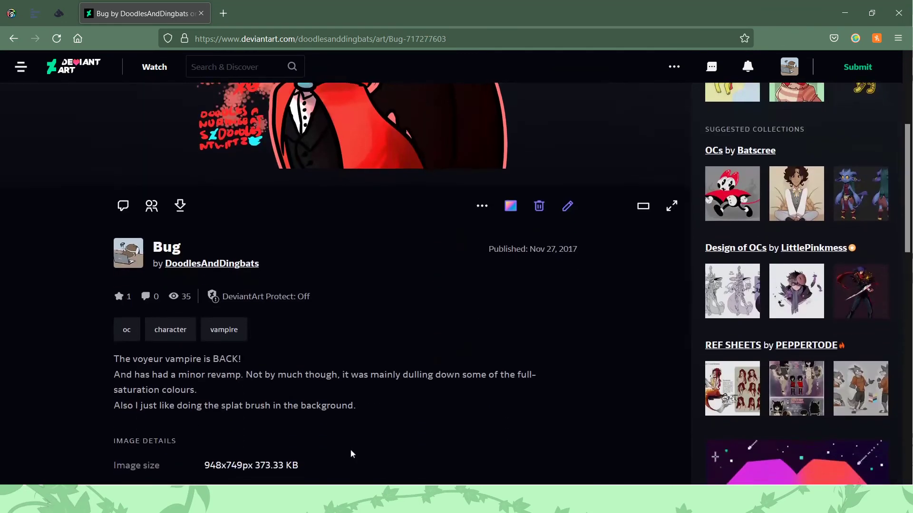
scroll(350, 454, up, 6)
mouse_move(147, 198)
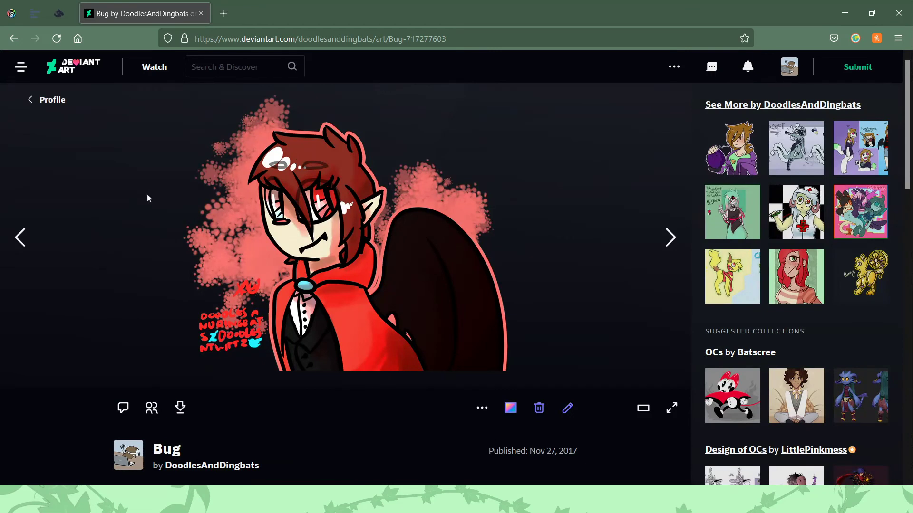
Step: Return to the gallery and open the older vampire drawing EDGY AGAIN | Inktober #20
click(12, 41)
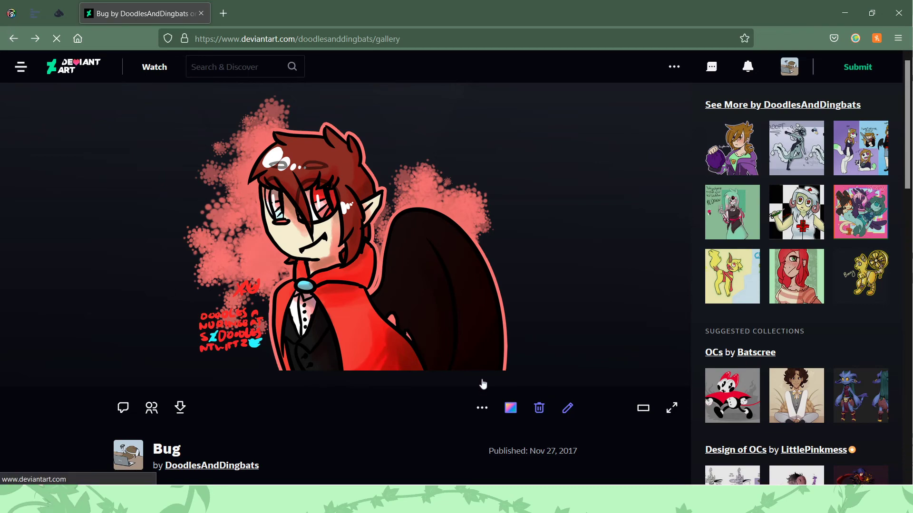
scroll(483, 383, down, 10)
scroll(482, 383, down, 2)
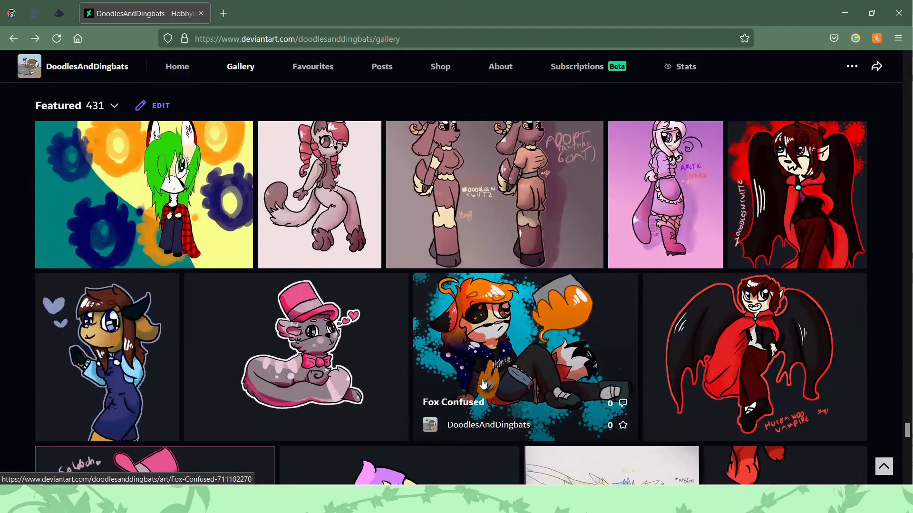
scroll(482, 383, down, 2)
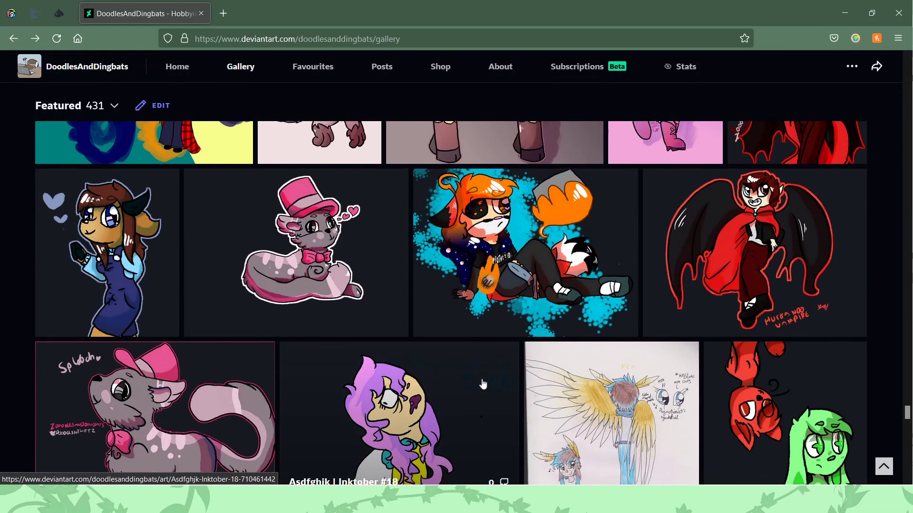
scroll(482, 383, up, 3)
click(784, 378)
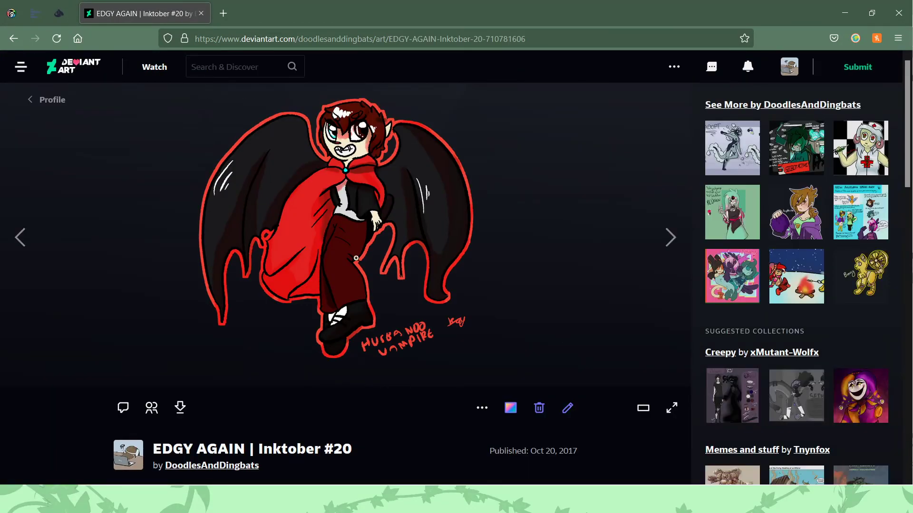
Step: Enlarge the winged vampire drawing, examine the character's face and eyes, and close the enlarged view
click(350, 143)
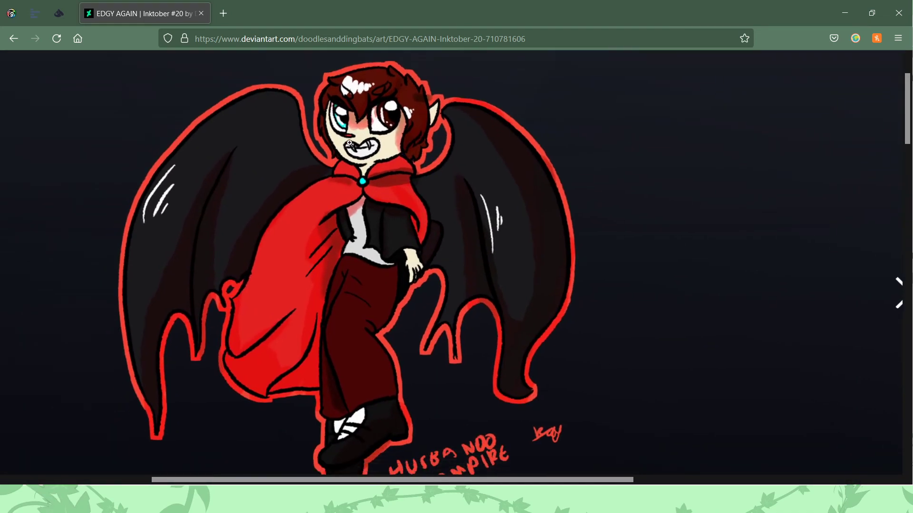
click(432, 36)
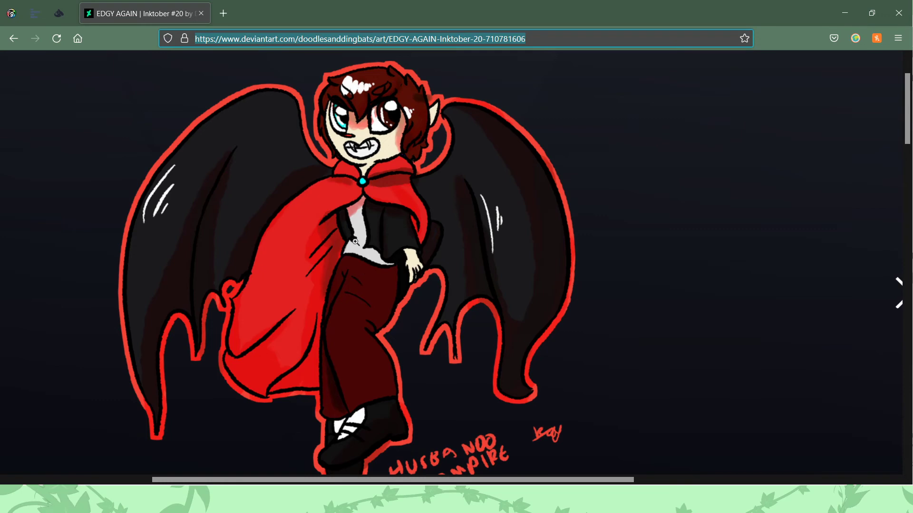
click(330, 259)
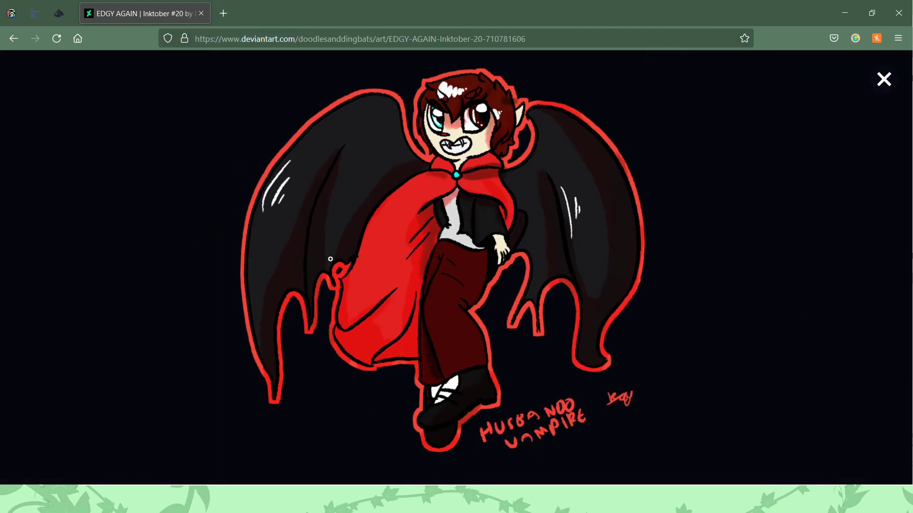
click(883, 79)
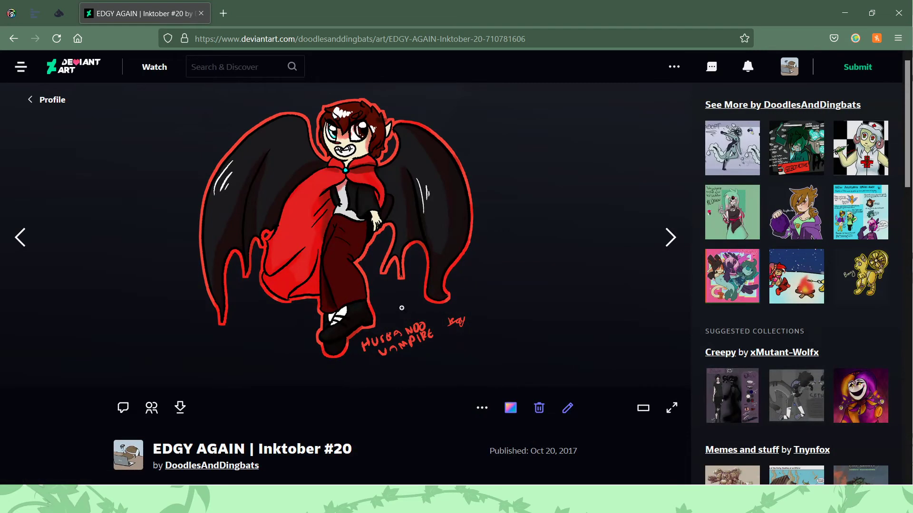
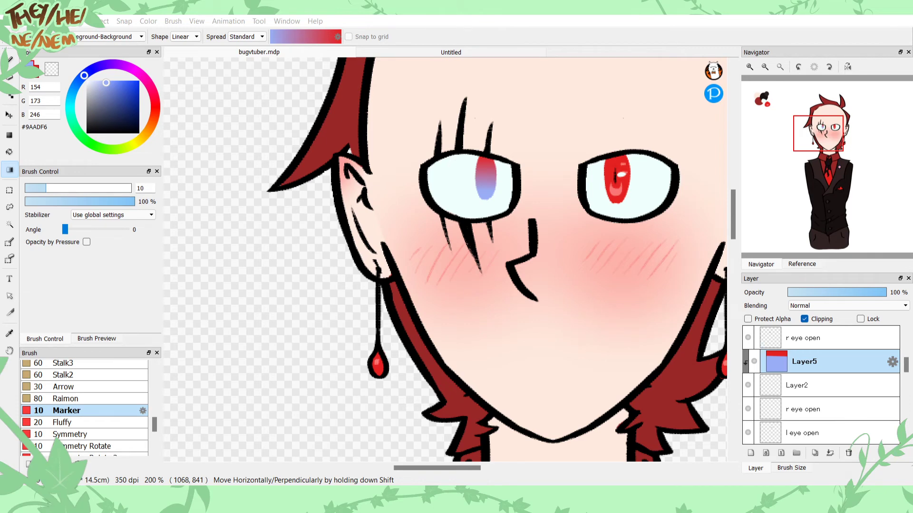
Step: Back in the FireAlpaca drawing, sample the lapel badge's light blue #9AADF6 and refill the scarred eye's iris with a blue-to-red gradient, blue at the top
key(b)
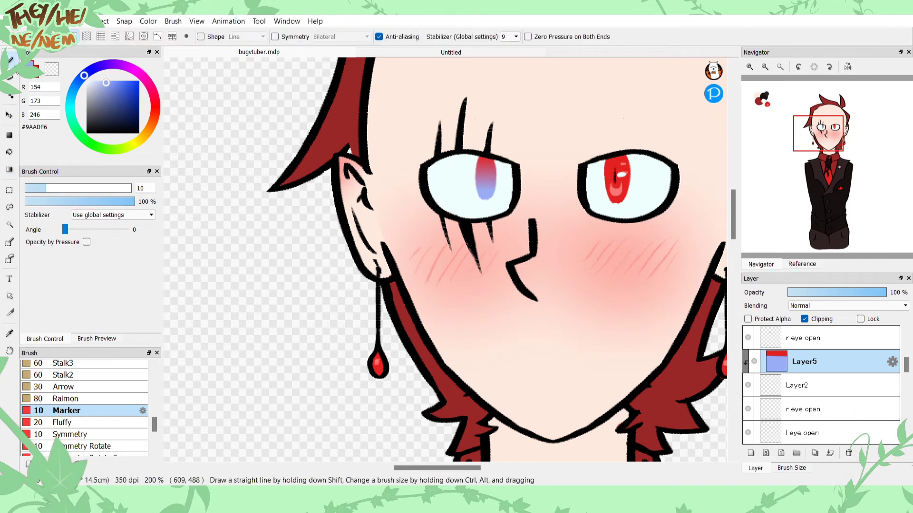
drag(802, 155, 823, 168)
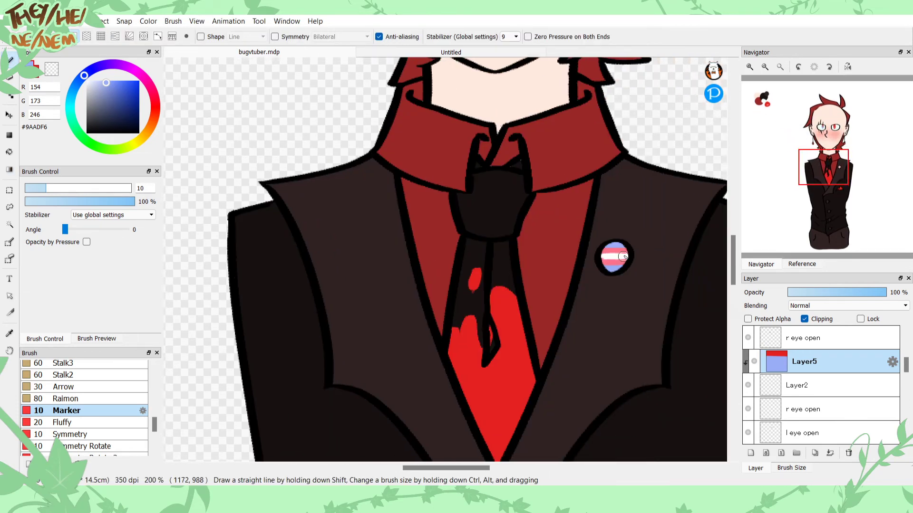
key(i)
click(615, 258)
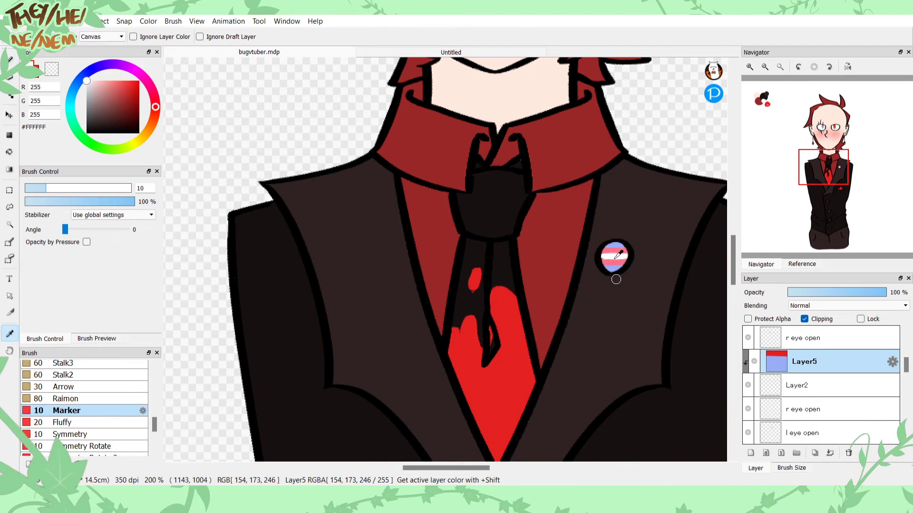
click(615, 260)
key(g)
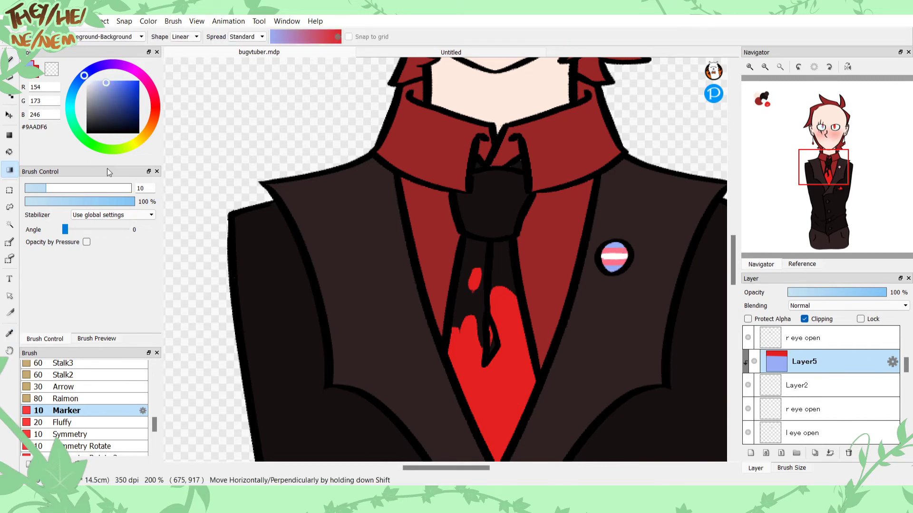
drag(791, 158, 812, 133)
drag(560, 184, 560, 212)
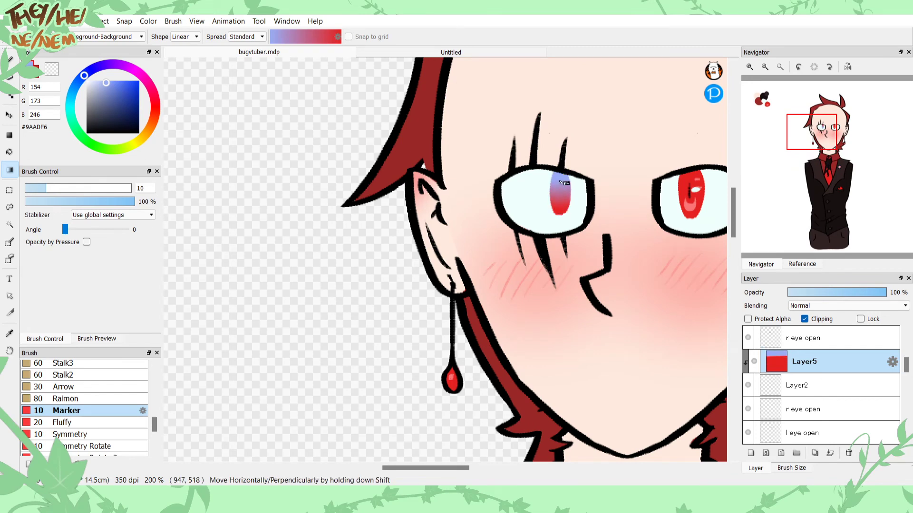
Step: Sample the pink #F97676 from the unscarred eye's iris and paint a highlight at the bottom of the scarred eye's iris
drag(812, 120, 827, 134)
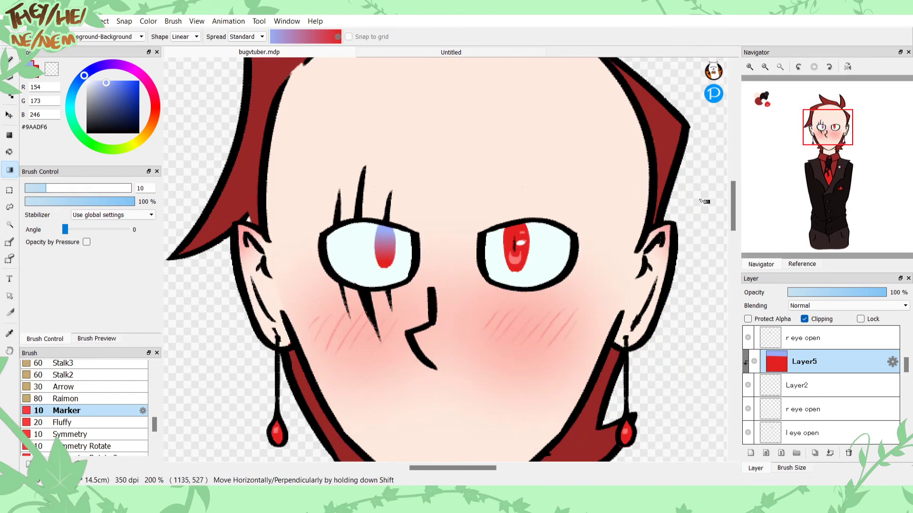
key(i)
click(517, 259)
key(b)
drag(384, 264, 388, 258)
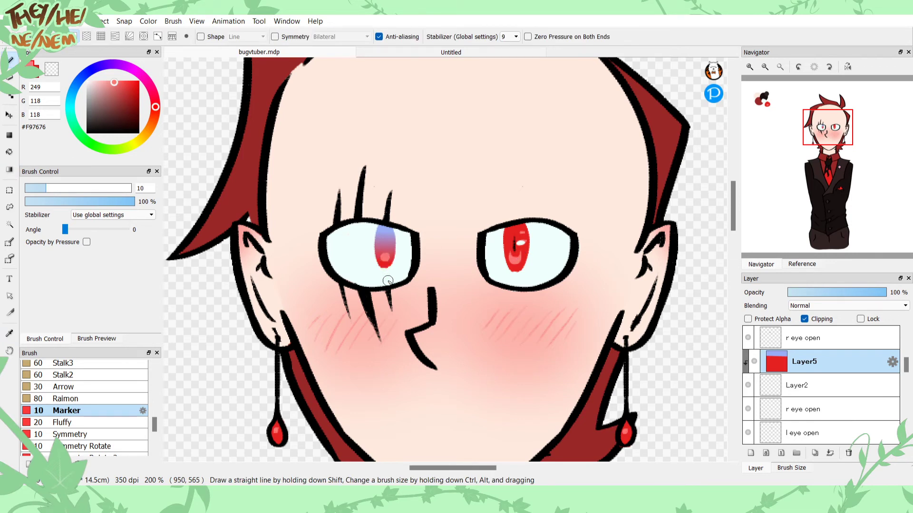
Step: Add a clipped layer above the gradient layer and draw a black vertical slit pupil in the scarred eye's iris
click(750, 453)
click(804, 319)
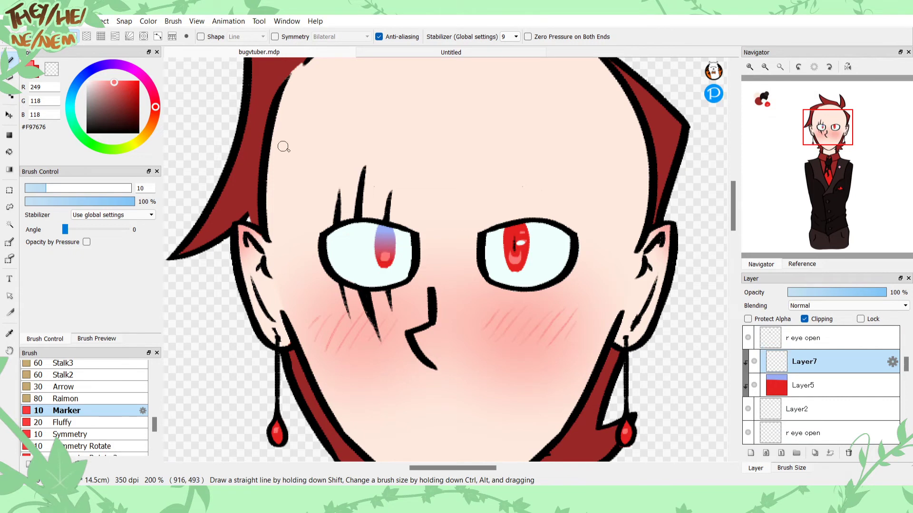
key(x)
key(x)
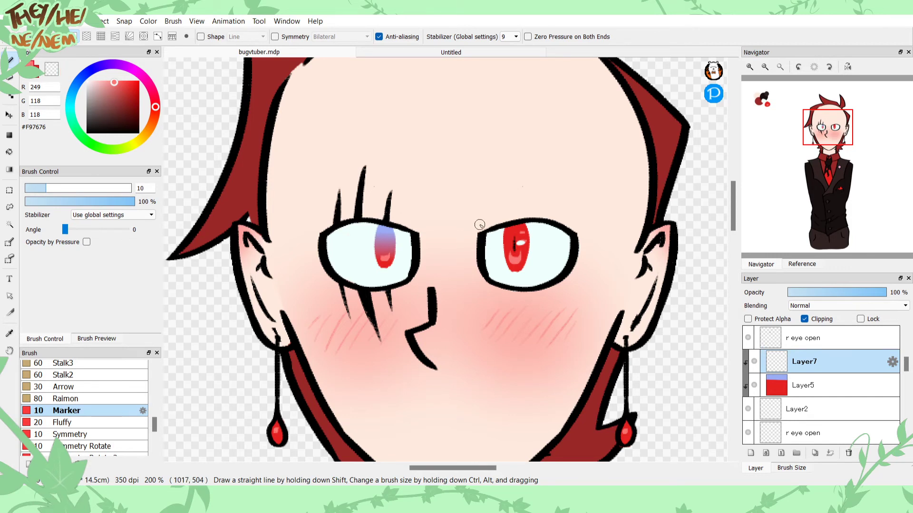
click(138, 133)
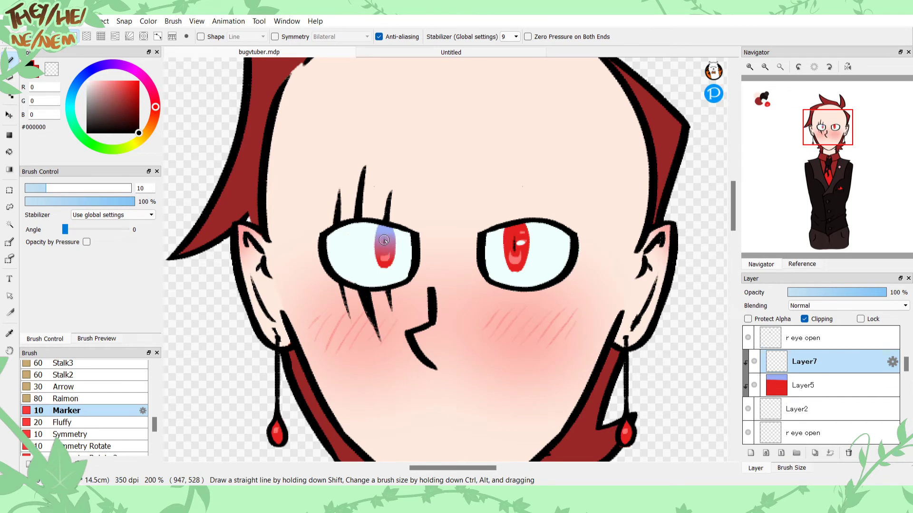
drag(384, 242, 384, 254)
key(ctrl+z)
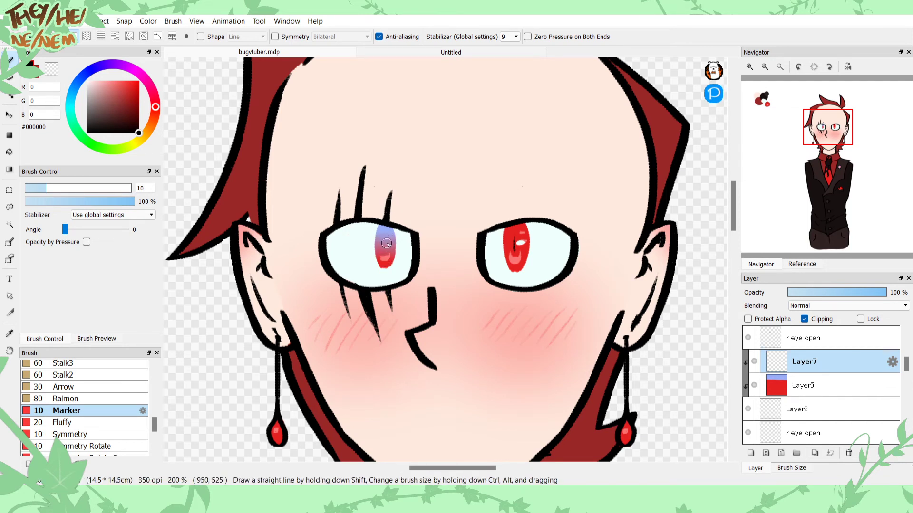
drag(385, 233, 386, 254)
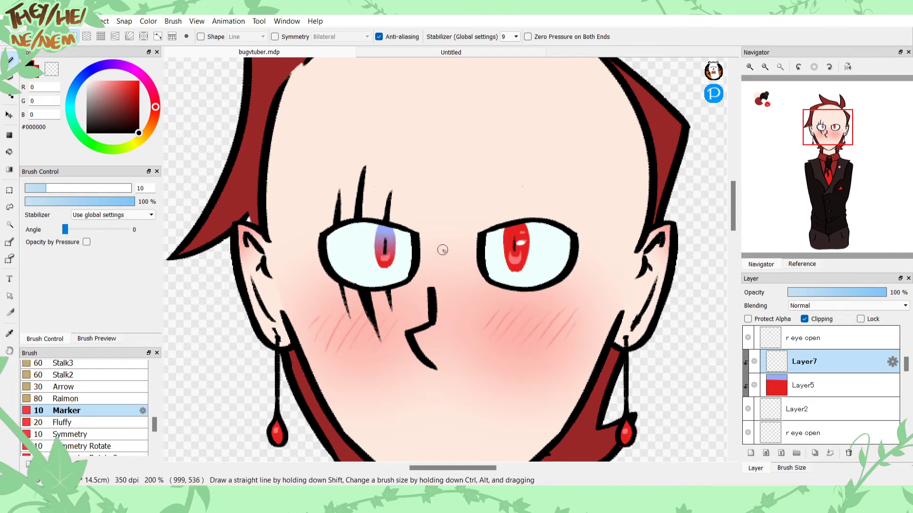
Step: Paint an off-white #EFFFFC glint beside the pupil and a light blue #BFCCFF highlight on the upper part of the same iris
drag(139, 128, 94, 72)
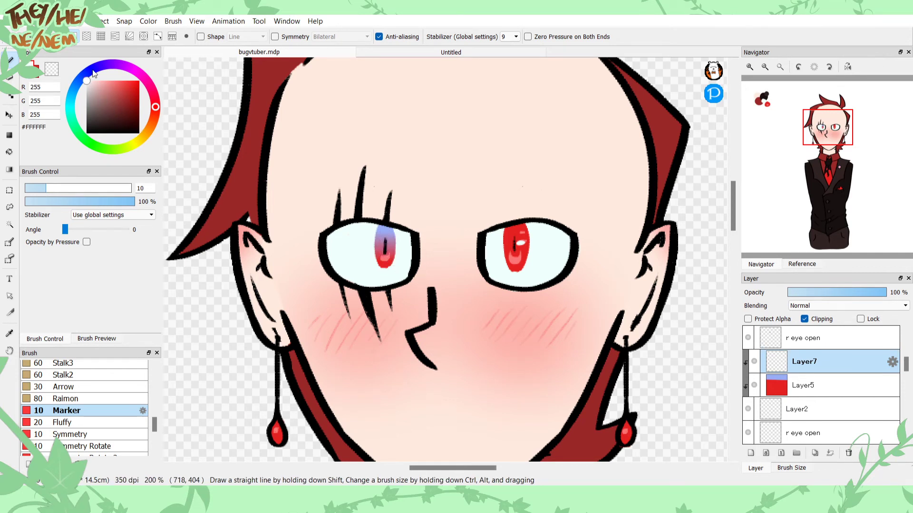
alt+click(357, 248)
drag(385, 244, 392, 243)
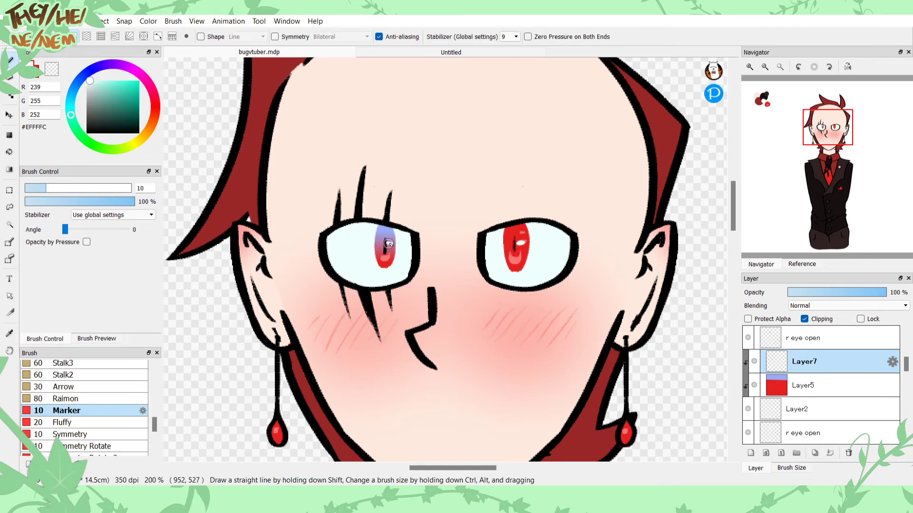
key(alt)
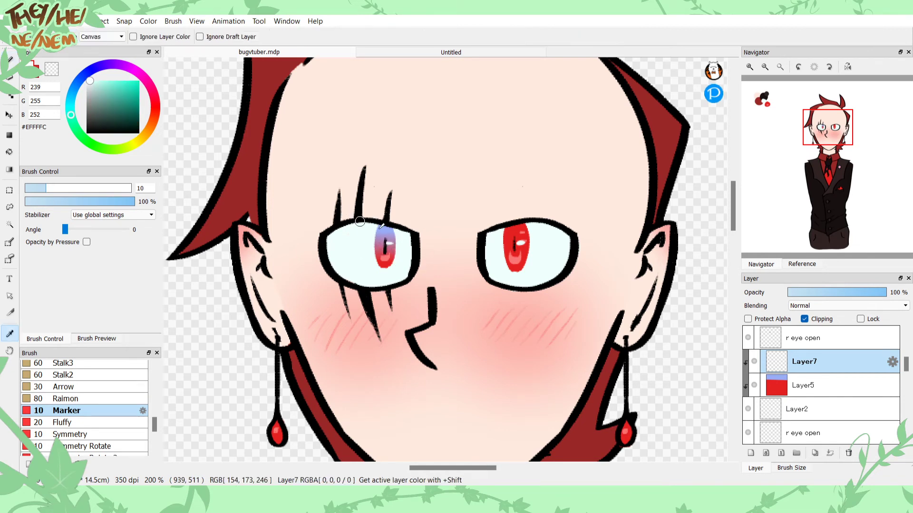
alt+click(383, 228)
mouse_move(104, 83)
mouse_down()
mouse_move(104, 96)
mouse_move(100, 80)
mouse_up()
drag(376, 233, 382, 237)
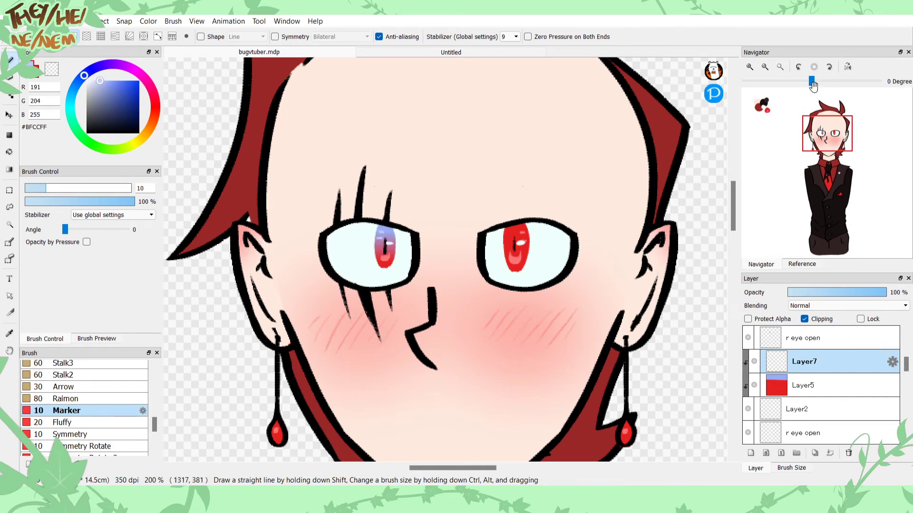
Step: Merge the pupil layer and the gradient layer down into Layer2, the scarred eye's base iris layer
click(781, 68)
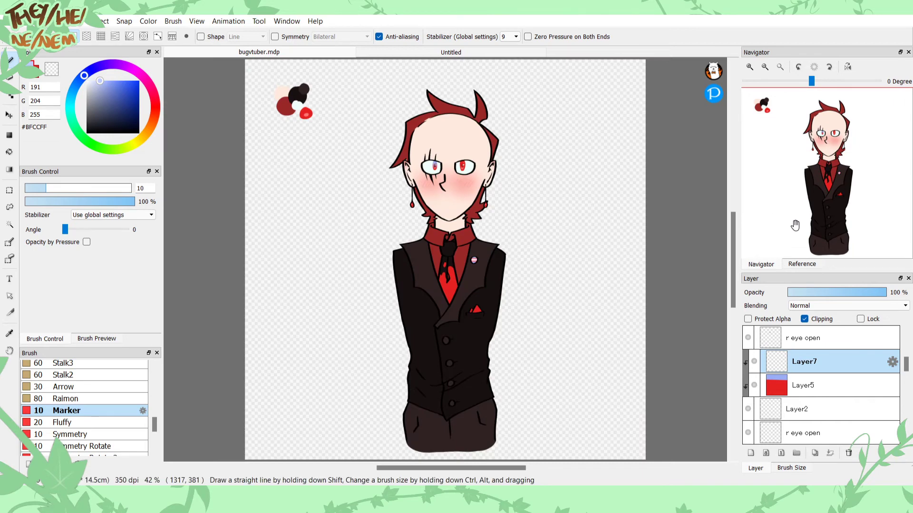
click(818, 387)
click(831, 453)
click(816, 371)
click(829, 453)
Step: Transform the merged iris, enlarging it slightly and repositioning it inside the scarred eye
click(749, 67)
click(750, 68)
click(749, 68)
drag(825, 172, 820, 146)
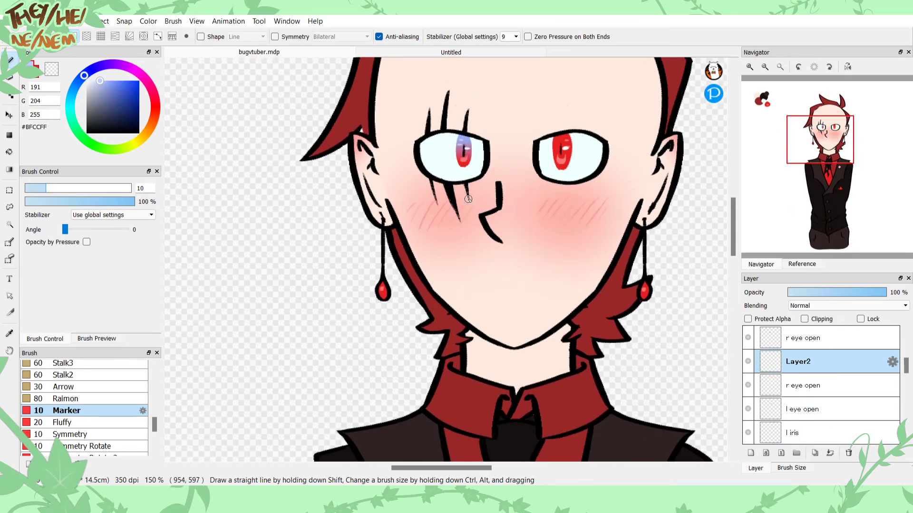
key(ctrl+t)
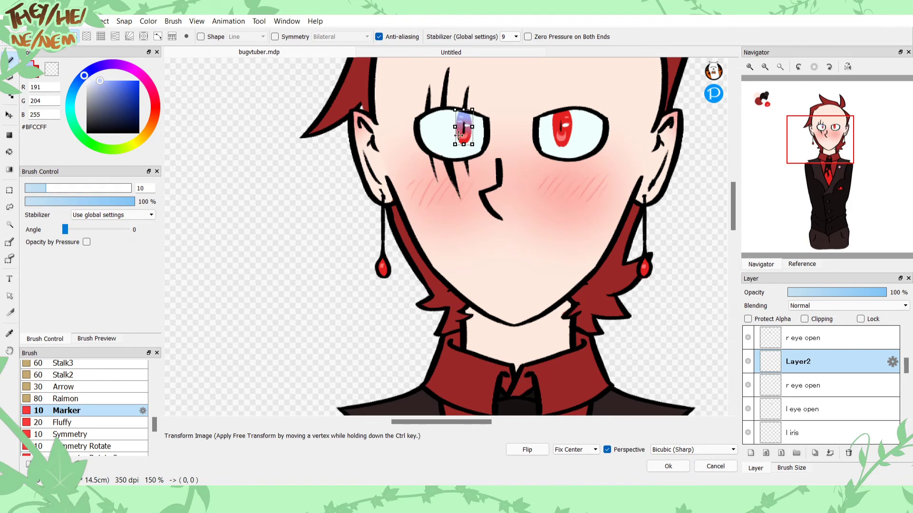
drag(454, 127, 464, 148)
mouse_move(463, 129)
mouse_down()
mouse_move(468, 137)
mouse_move(465, 127)
mouse_up()
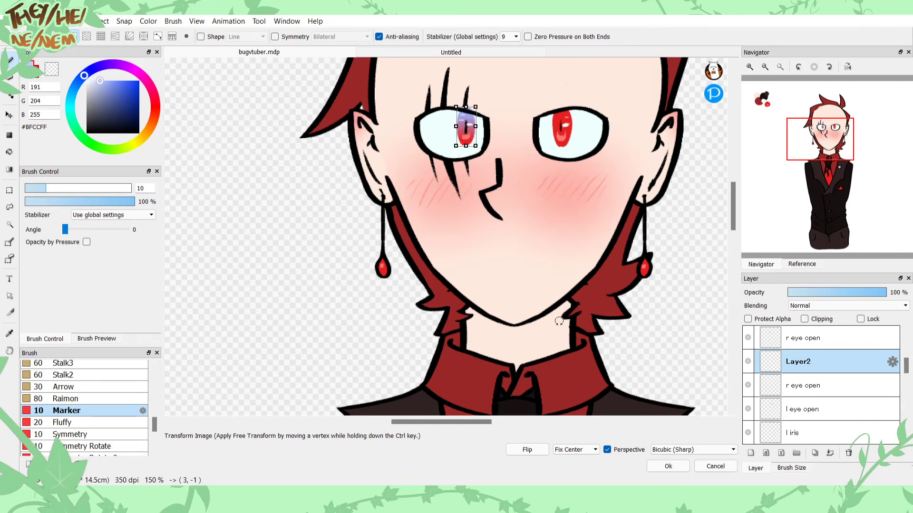
drag(464, 130, 463, 127)
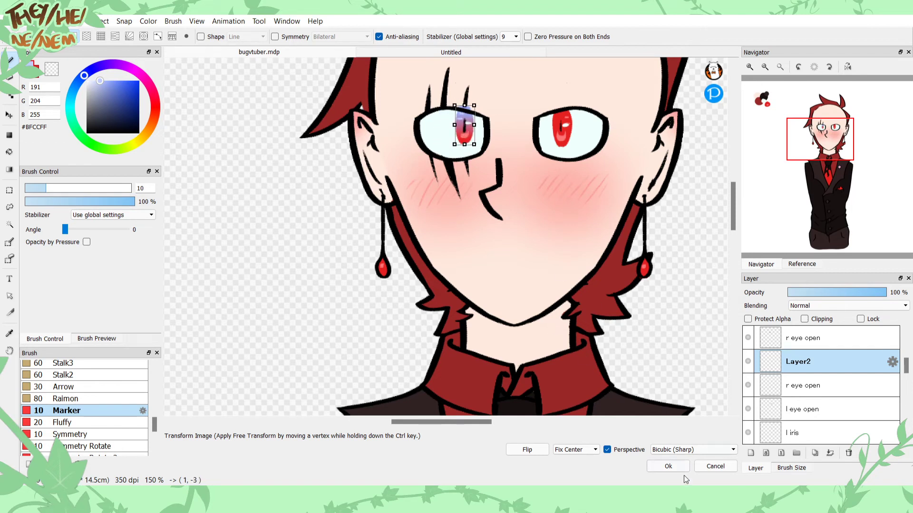
click(684, 468)
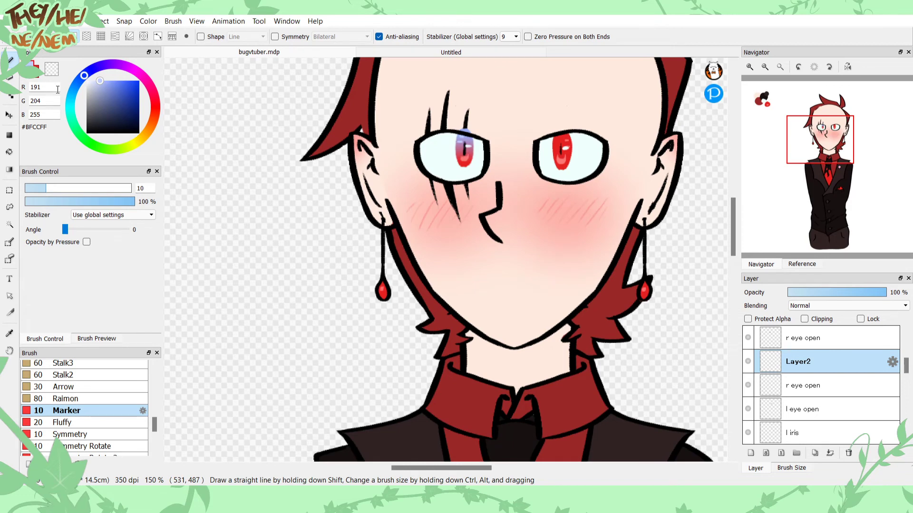
Step: Erase the part of the iris that overlaps the scarred eye's upper lid line, using the transparent colour
click(50, 74)
drag(471, 133, 460, 129)
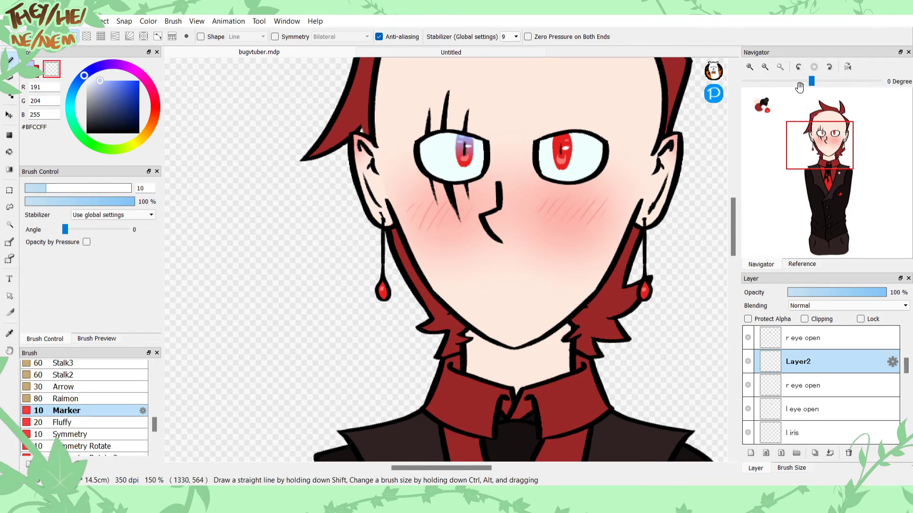
click(781, 68)
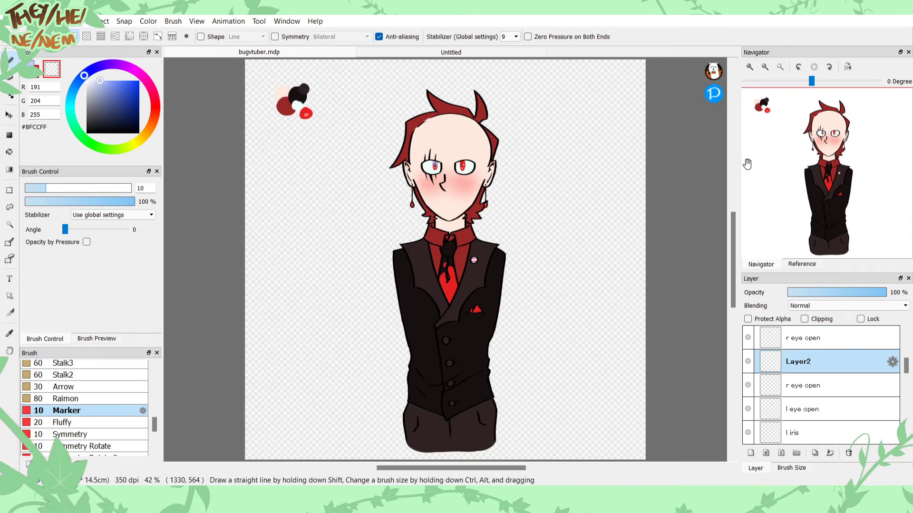
Step: Delete the scarred eye's merged iris layer and add an empty layer in its place
click(749, 67)
click(764, 67)
click(753, 68)
click(752, 68)
click(752, 68)
click(752, 68)
click(753, 68)
drag(816, 161, 823, 140)
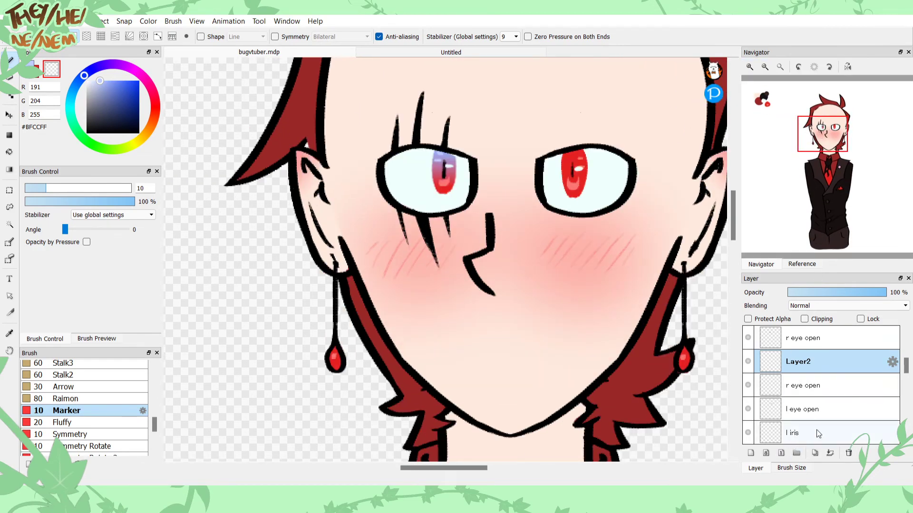
click(846, 454)
key(ctrl+z)
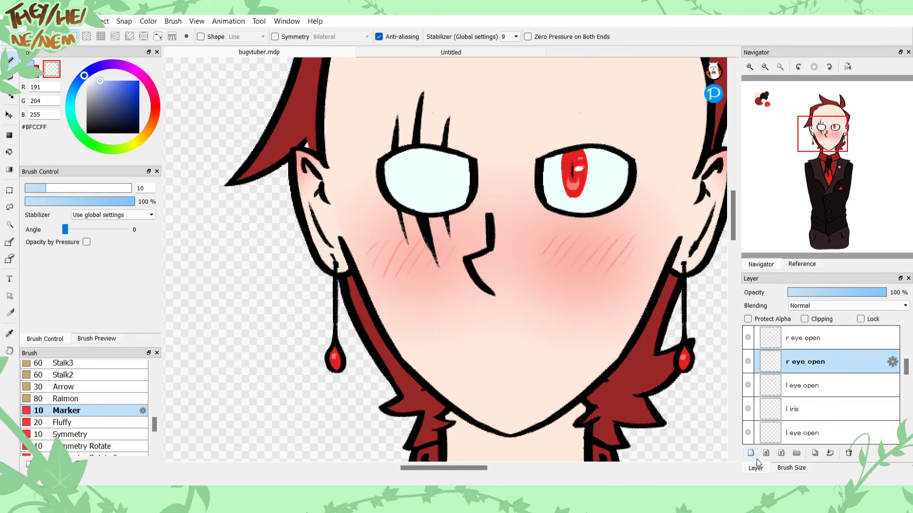
Step: Select the l iris layer and nudge the red iris slightly toward the nose
click(750, 66)
click(750, 67)
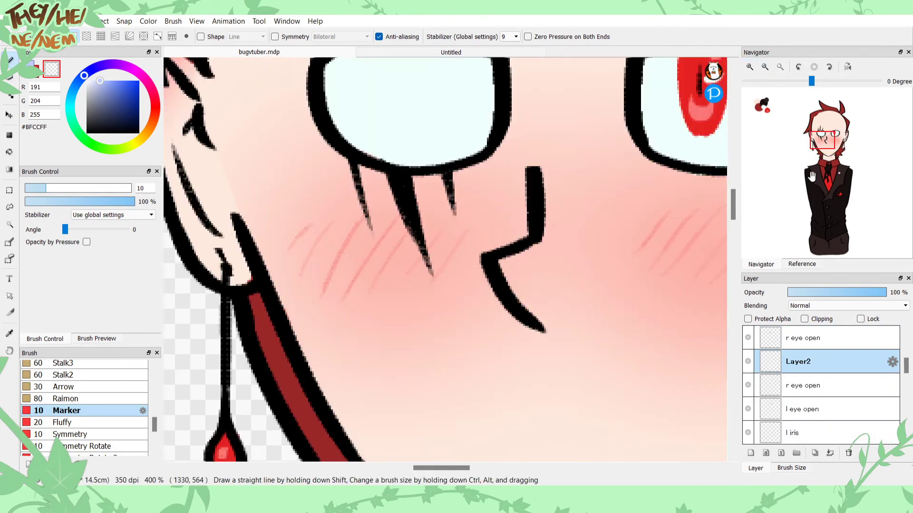
scroll(849, 381, down, 2)
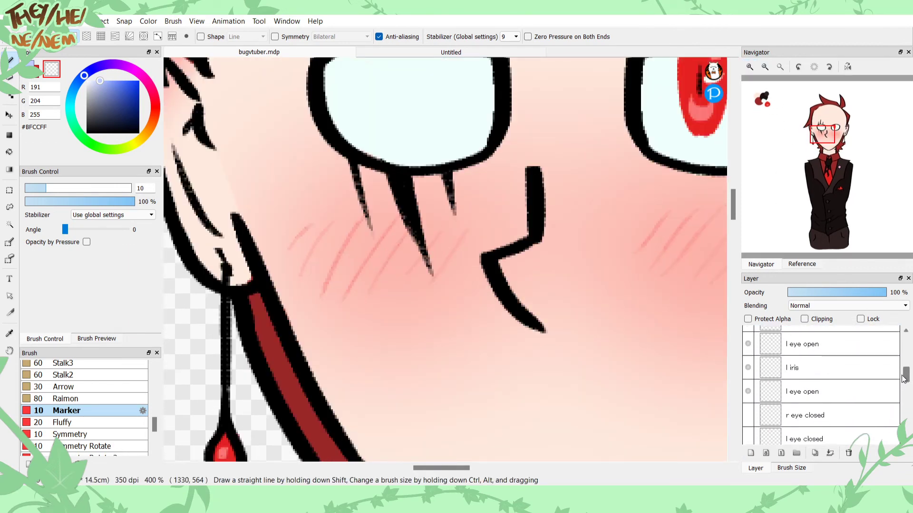
click(849, 385)
drag(828, 121, 830, 136)
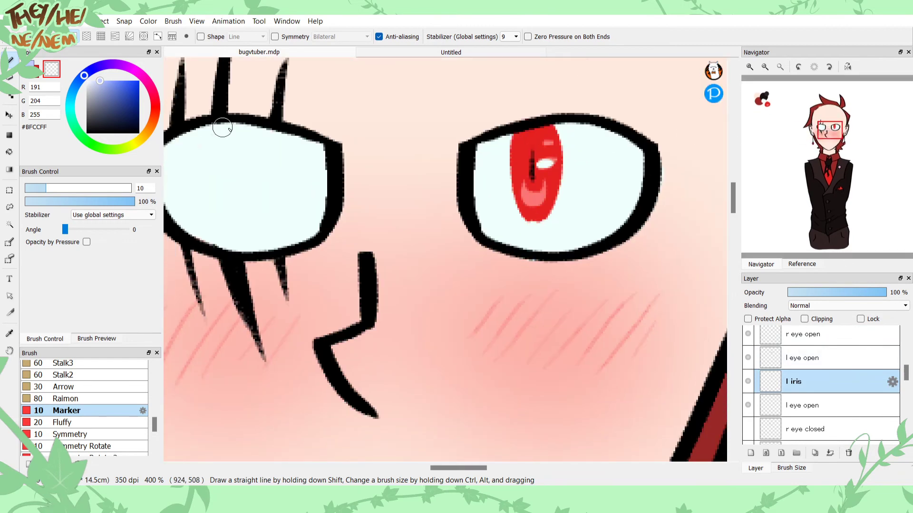
click(10, 115)
mouse_move(544, 164)
mouse_down()
mouse_move(544, 212)
mouse_move(528, 224)
mouse_move(543, 171)
mouse_up()
key(b)
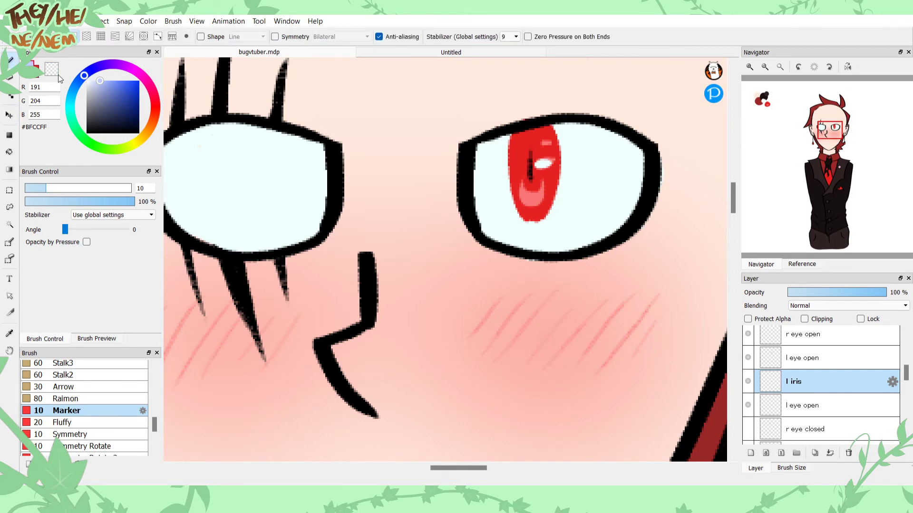
Step: On Layer2, paint an oval iris in the scarred eye with pale blue (#BFCCFF)
drag(903, 375, 902, 357)
scroll(826, 381, down, 3)
click(813, 371)
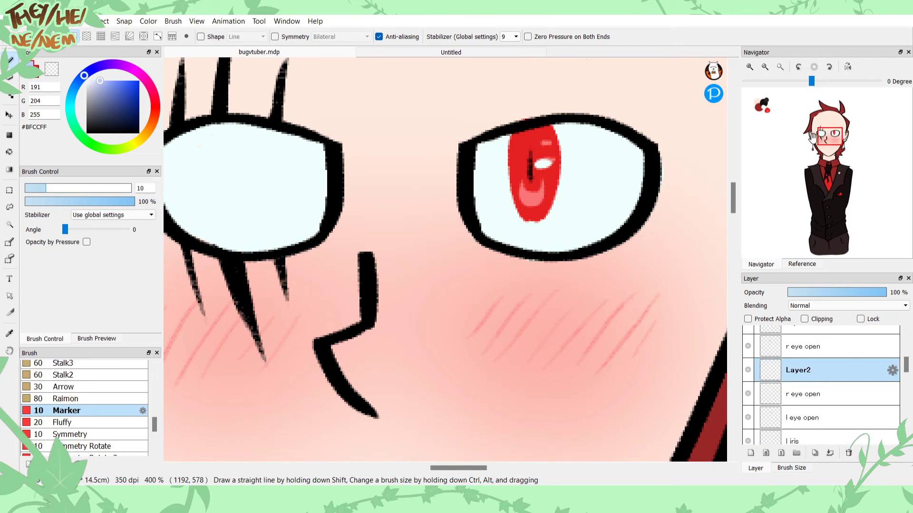
drag(813, 138, 811, 130)
mouse_move(311, 217)
mouse_down()
mouse_move(324, 271)
mouse_move(311, 268)
mouse_move(329, 235)
mouse_move(316, 216)
mouse_move(331, 276)
mouse_move(334, 224)
mouse_up()
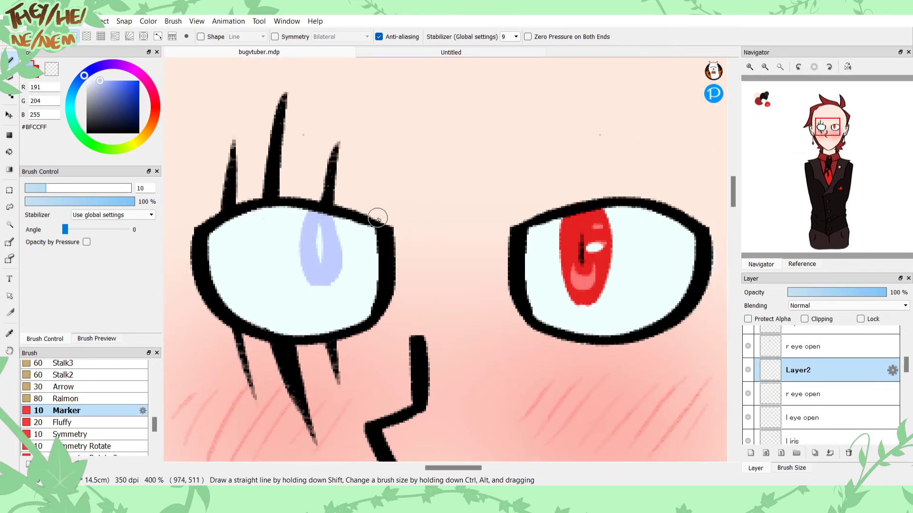
Step: Sample the darker blue (#9AADF6) from the round striped badge on the jacket
click(765, 67)
click(765, 67)
drag(828, 159, 831, 170)
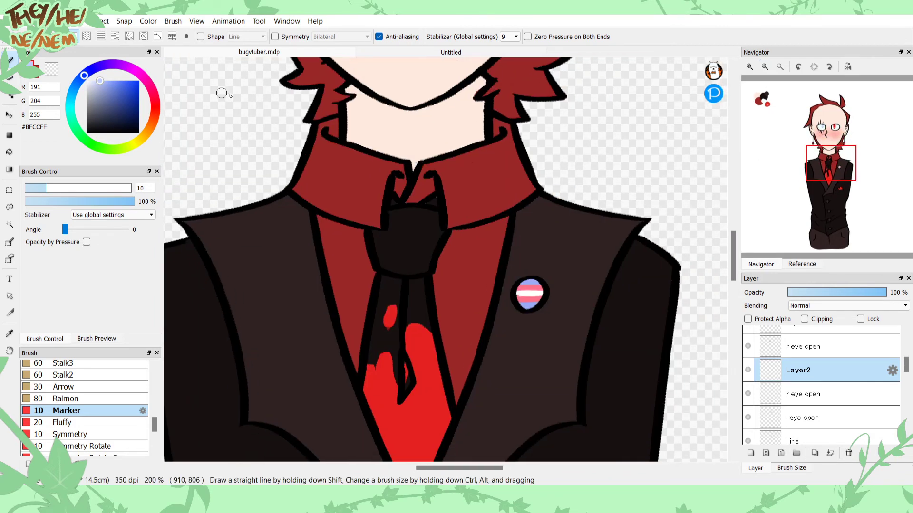
click(764, 67)
key(x)
key(i)
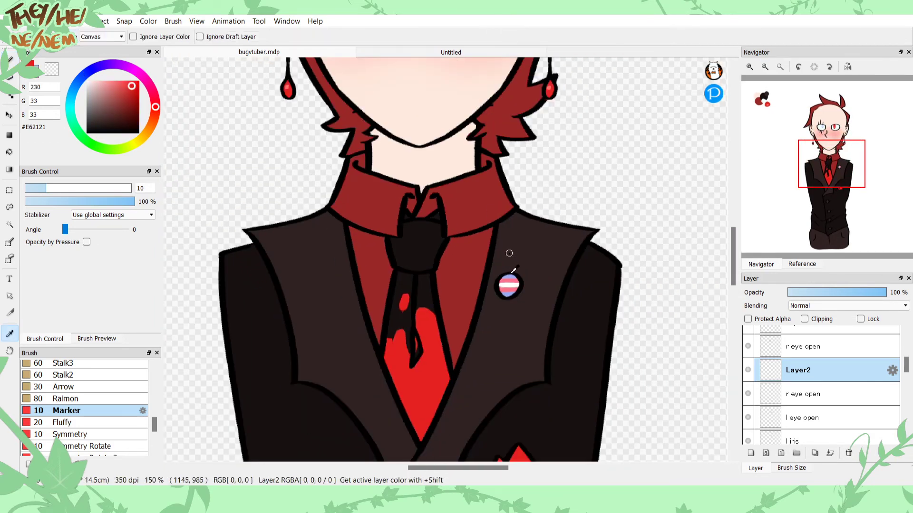
alt+click(512, 275)
drag(808, 159, 824, 139)
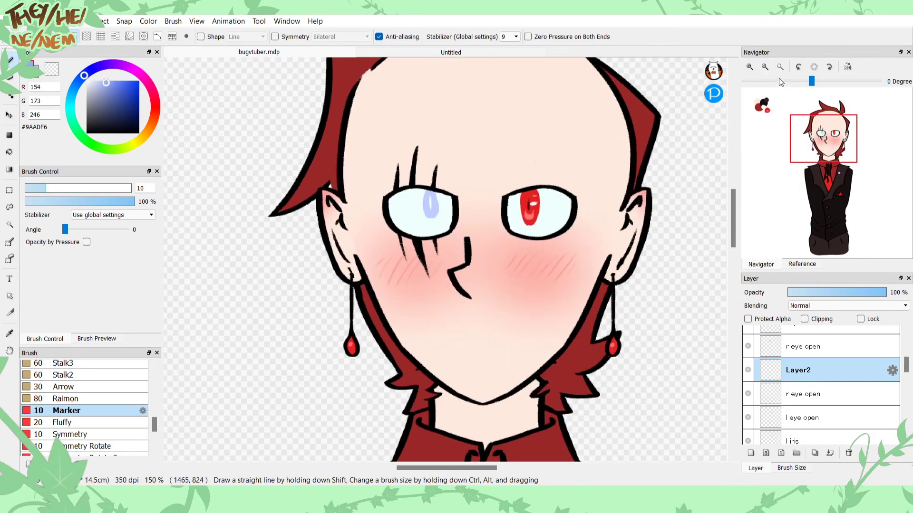
Step: Repaint the scarred eye's iris as a solid oval in the sampled darker blue, undoing unsatisfactory strokes
click(749, 67)
click(749, 67)
key(ctrl+z)
mouse_move(412, 123)
mouse_down()
mouse_move(416, 180)
mouse_move(412, 132)
mouse_move(421, 170)
mouse_move(409, 138)
mouse_move(427, 142)
mouse_move(416, 160)
mouse_up()
key(ctrl+z)
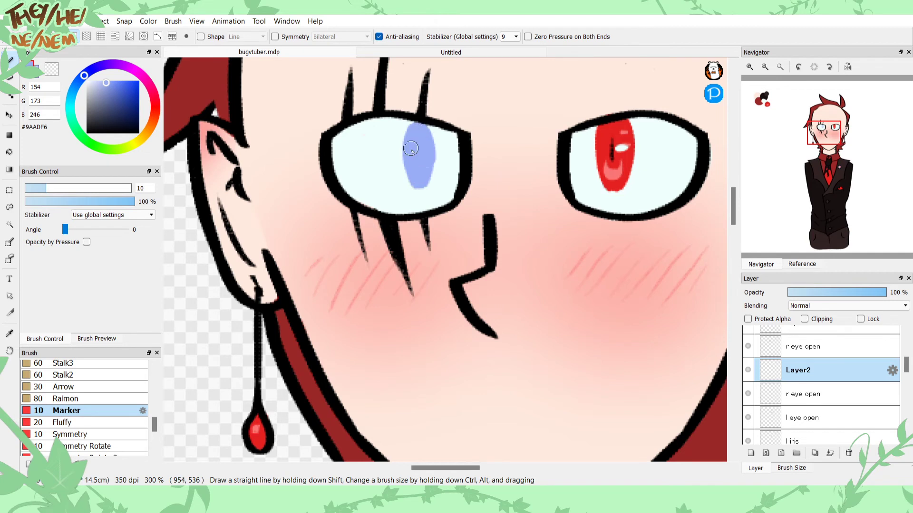
key(ctrl+z)
drag(418, 126, 412, 167)
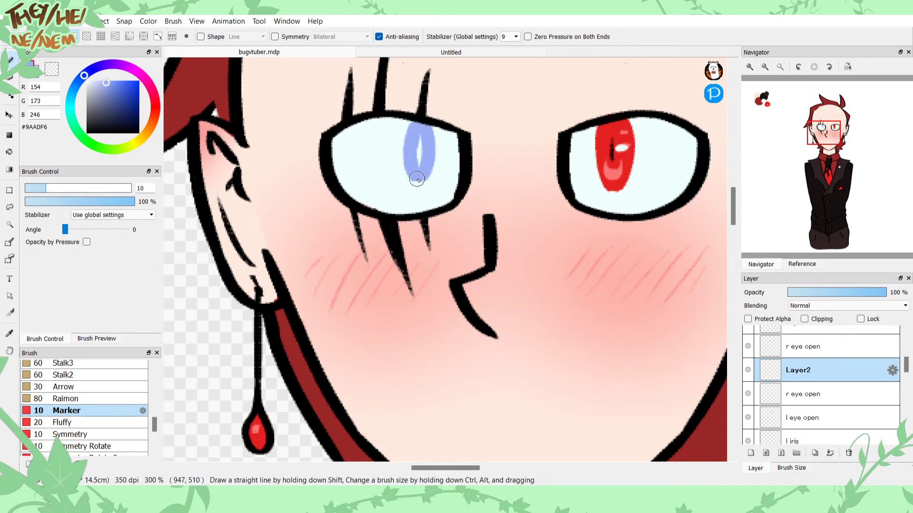
Step: Paint a pale blue (#BFCCFF) crescent and small highlights in the blue iris, trimming the crescent with #9AADF6
click(99, 81)
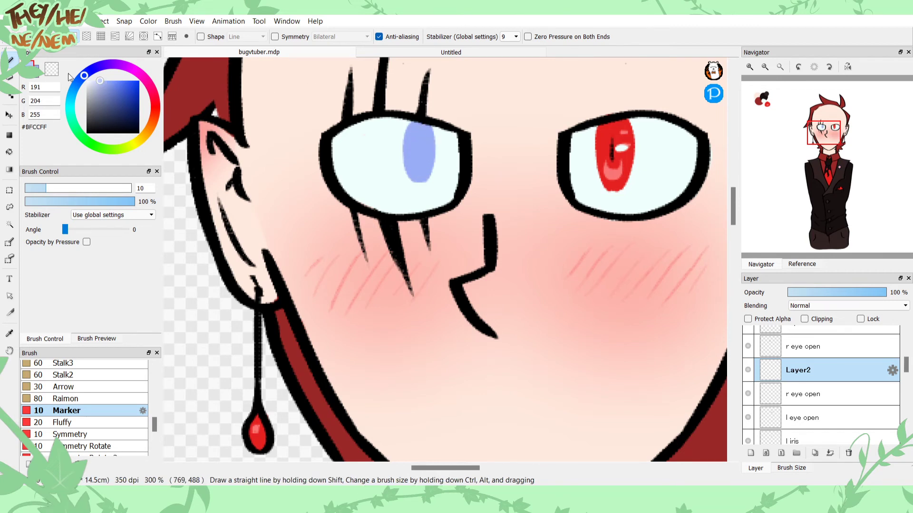
alt+click(419, 162)
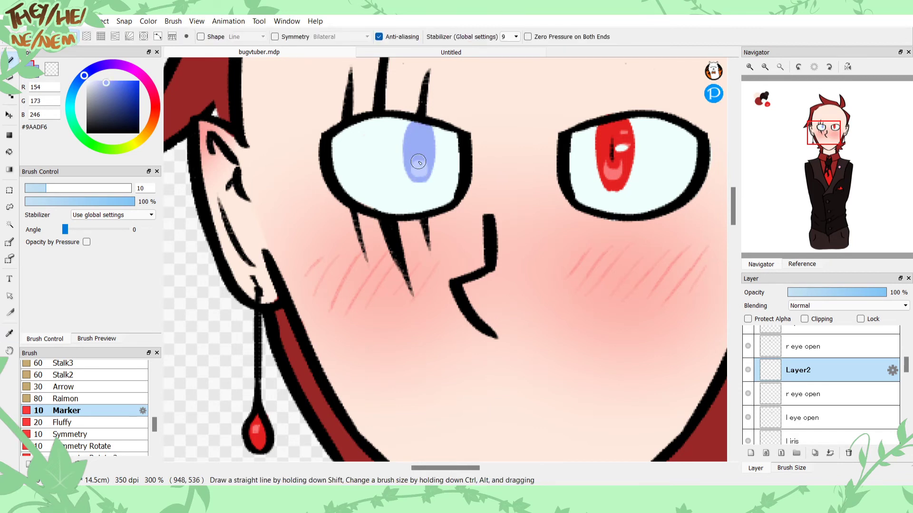
alt+click(417, 170)
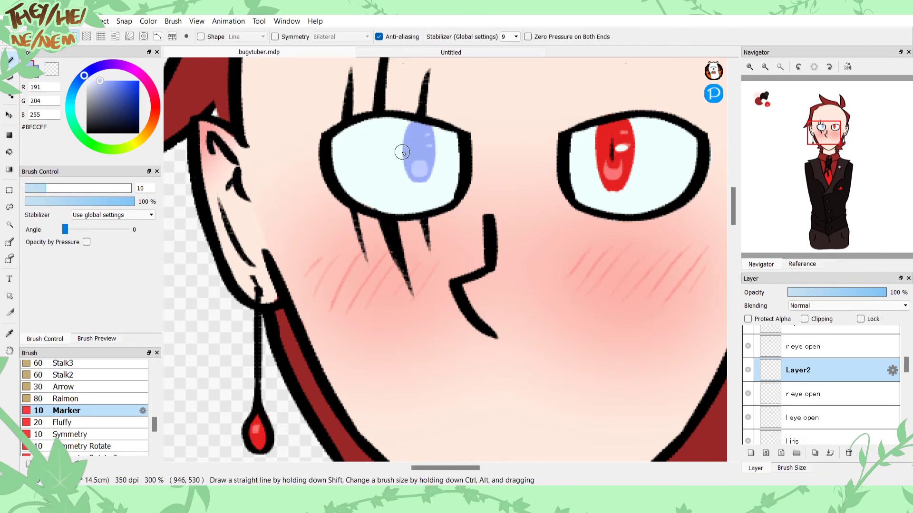
click(106, 82)
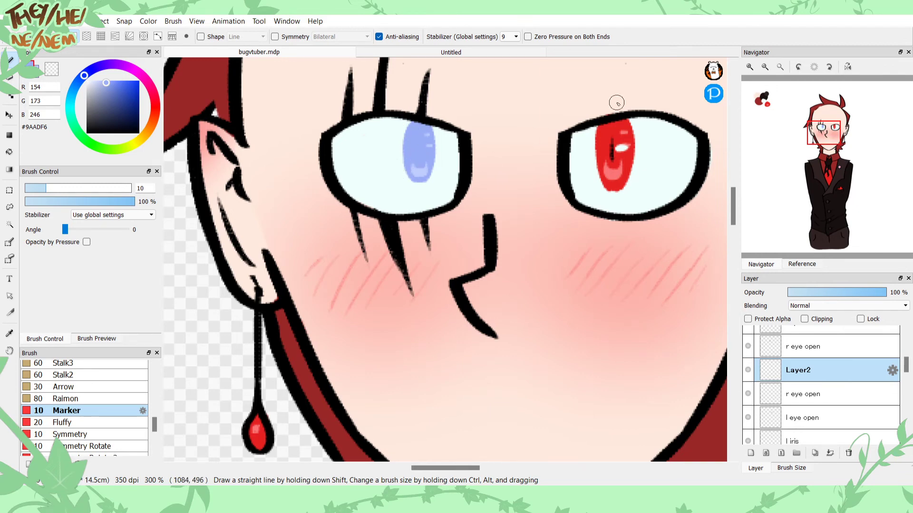
Step: Add a new layer above Layer2 and clip it to the blue iris
click(780, 67)
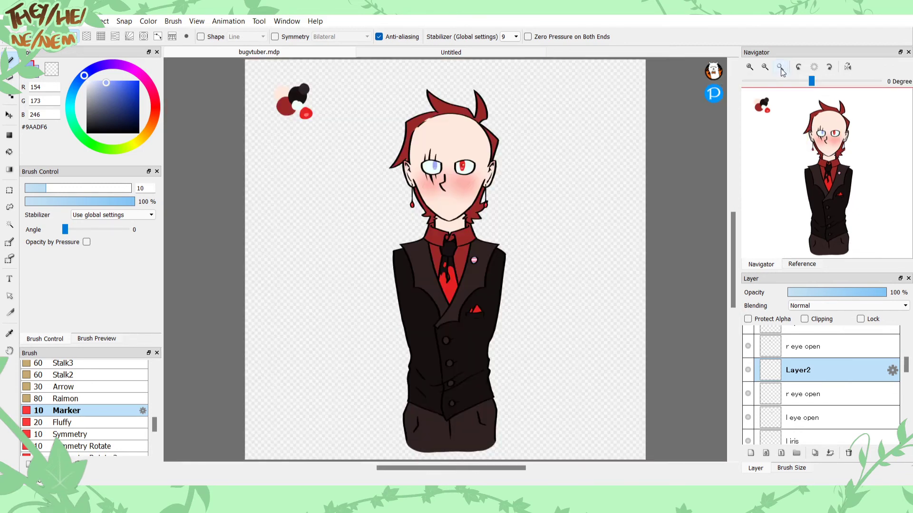
click(751, 68)
click(751, 69)
click(750, 69)
drag(811, 138, 819, 138)
click(751, 69)
click(751, 68)
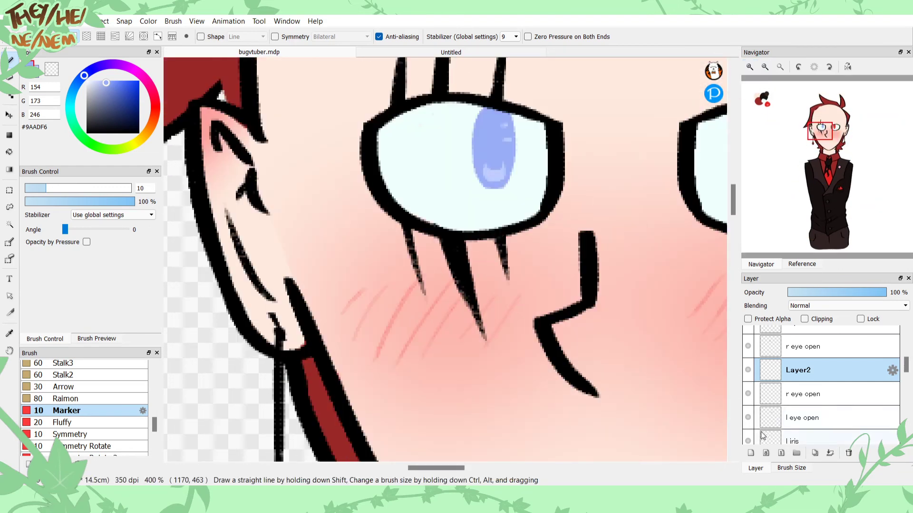
click(751, 453)
click(804, 319)
Step: Sample red (#E62121) from the other eye's iris and paint it over the lower part of the blue iris
drag(803, 139, 812, 139)
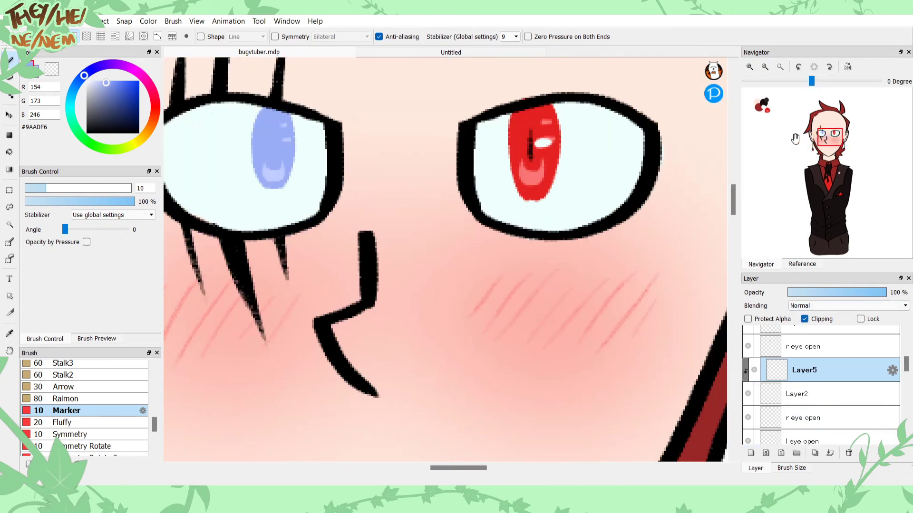
alt+click(547, 183)
scroll(816, 307, down, 3)
drag(810, 127, 801, 121)
mouse_move(494, 176)
mouse_down()
mouse_move(475, 181)
mouse_move(492, 183)
mouse_move(482, 186)
mouse_up()
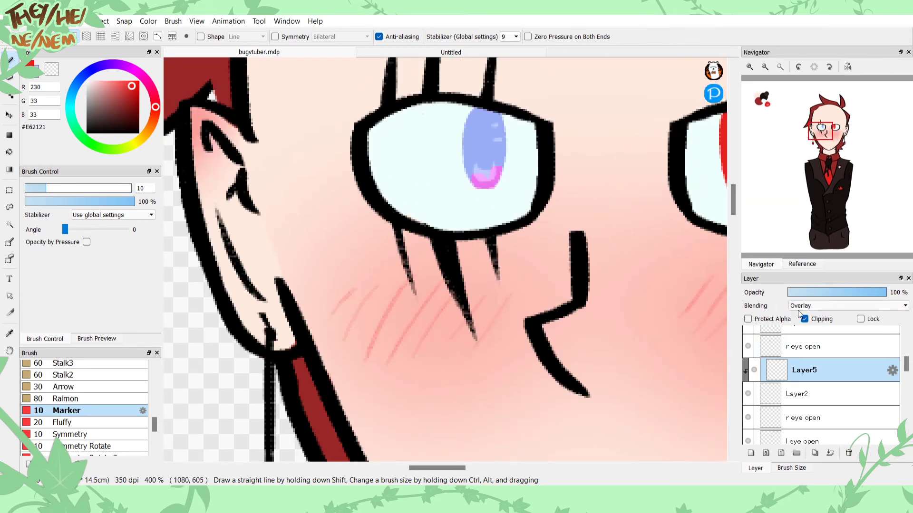
Step: Set the clipped layer to Normal blending at 100% opacity and paint the scarred eye's iris entirely red (#E62121)
scroll(813, 306, up, 3)
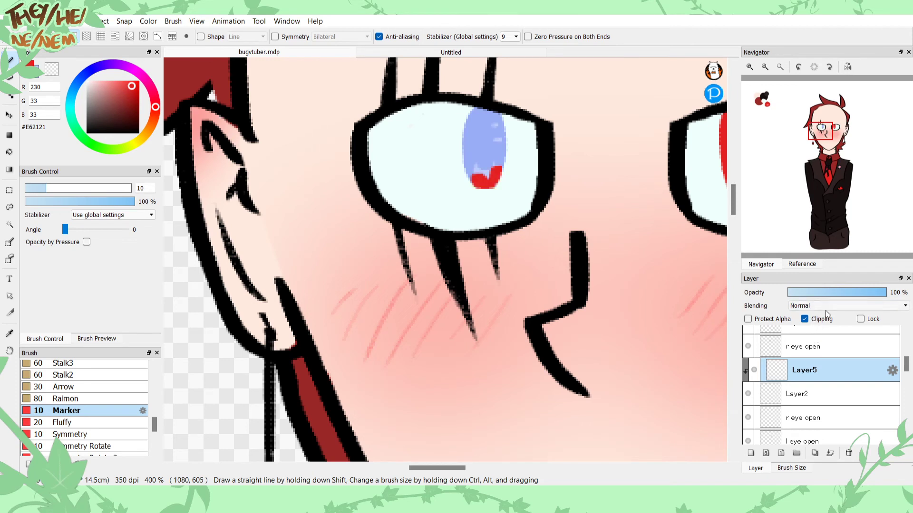
click(849, 292)
drag(858, 295, 888, 293)
click(478, 155)
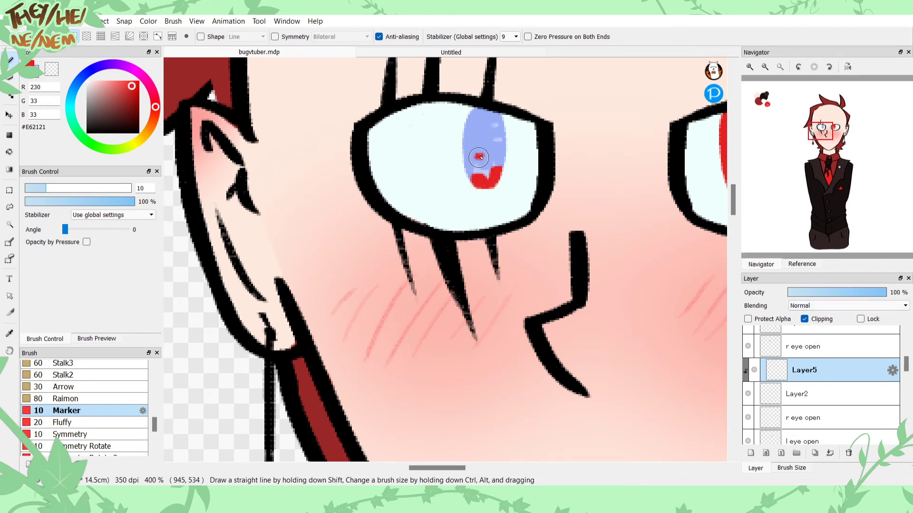
mouse_move(479, 181)
mouse_down()
mouse_move(489, 176)
mouse_move(488, 185)
mouse_up()
mouse_move(494, 124)
mouse_down()
mouse_move(494, 101)
mouse_move(489, 156)
mouse_move(477, 138)
mouse_move(470, 163)
mouse_move(483, 189)
mouse_up()
Step: Take pale blue (#BFCCFF) with the badge as reference and paint it over part of the red iris
click(36, 73)
drag(839, 180, 831, 172)
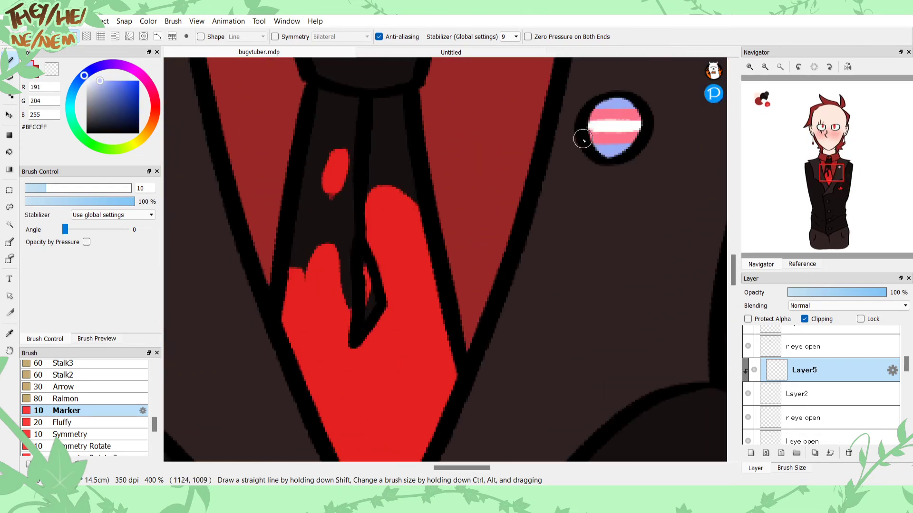
drag(807, 131, 814, 132)
mouse_move(628, 275)
mouse_down()
mouse_move(631, 265)
mouse_move(623, 266)
mouse_up()
mouse_move(618, 232)
mouse_down()
mouse_move(621, 272)
mouse_move(623, 264)
mouse_up()
Step: Undo the latest pale blue strokes so the scarred eye's iris is solid red
click(778, 68)
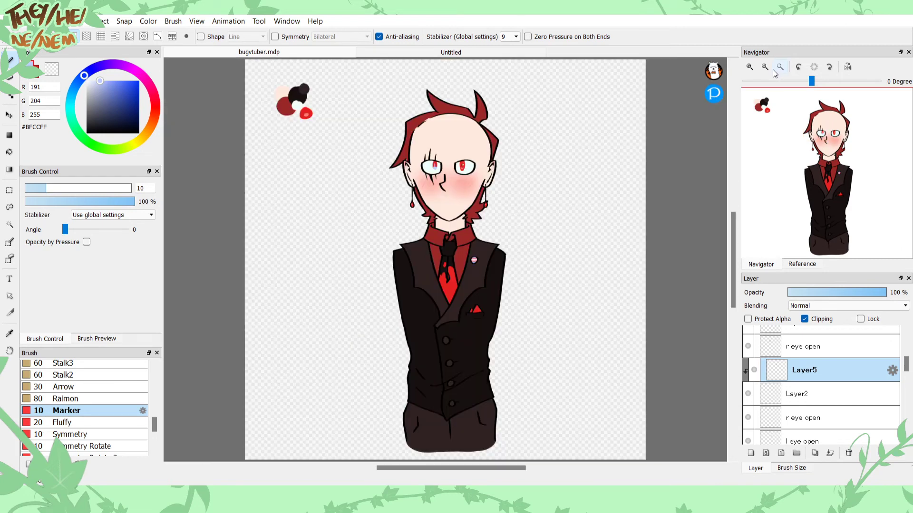
click(750, 67)
click(749, 67)
click(749, 68)
click(749, 67)
drag(797, 143, 822, 139)
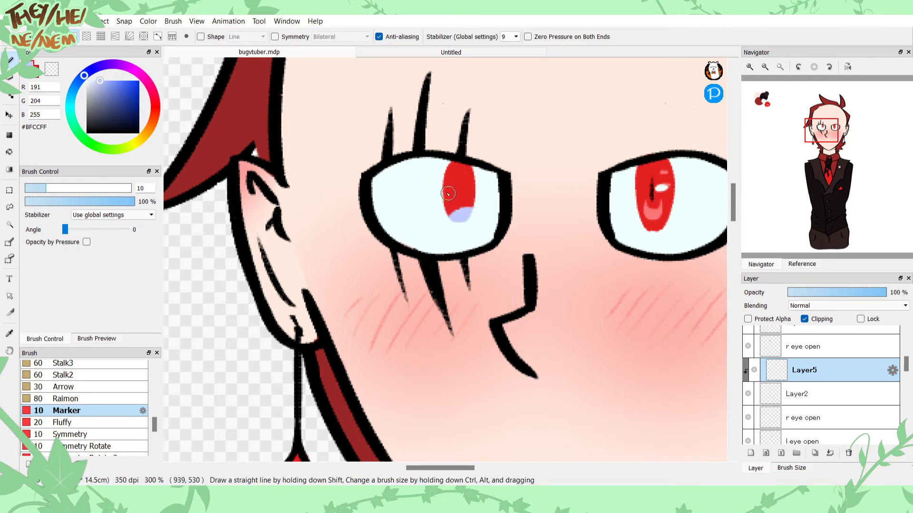
key(ctrl+z)
key(ctrl+z)
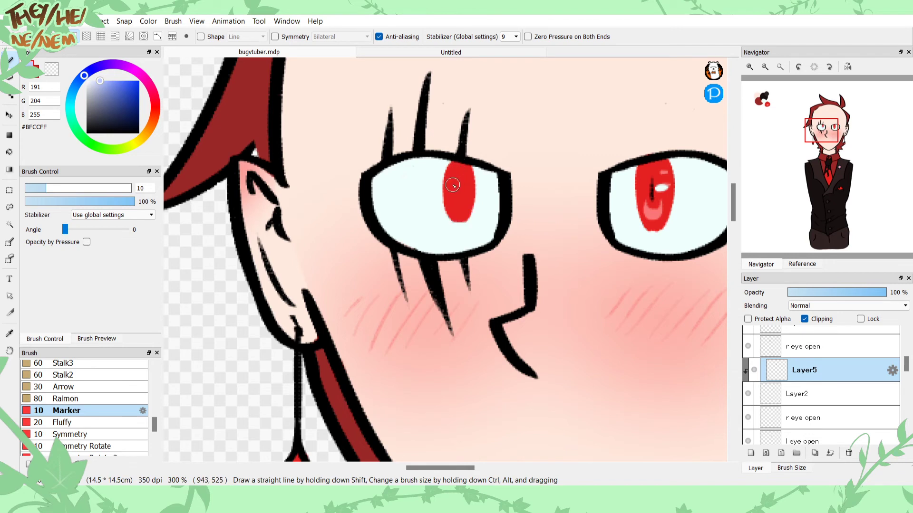
Step: Try a pale blue band across the red iris, then paint pale blue running down from its upper part instead
drag(466, 184, 437, 180)
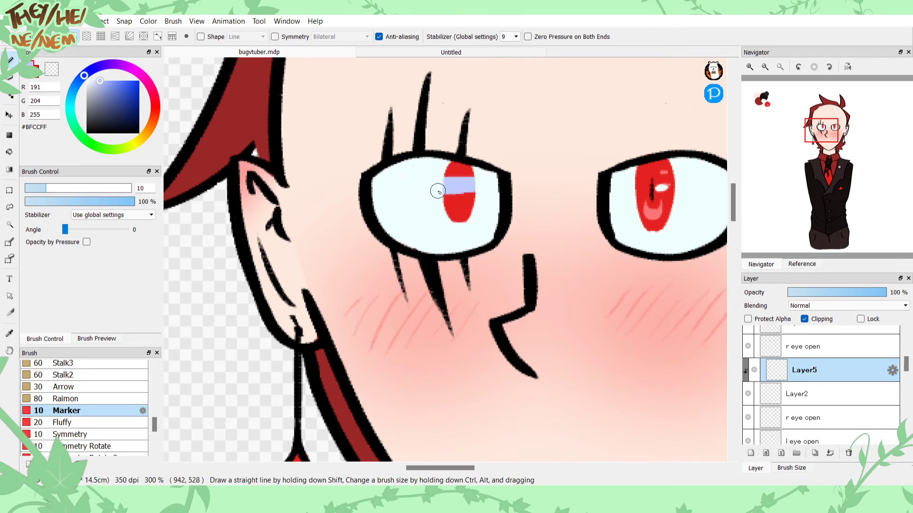
key(ctrl+z)
key(ctrl+z)
key(ctrl+z)
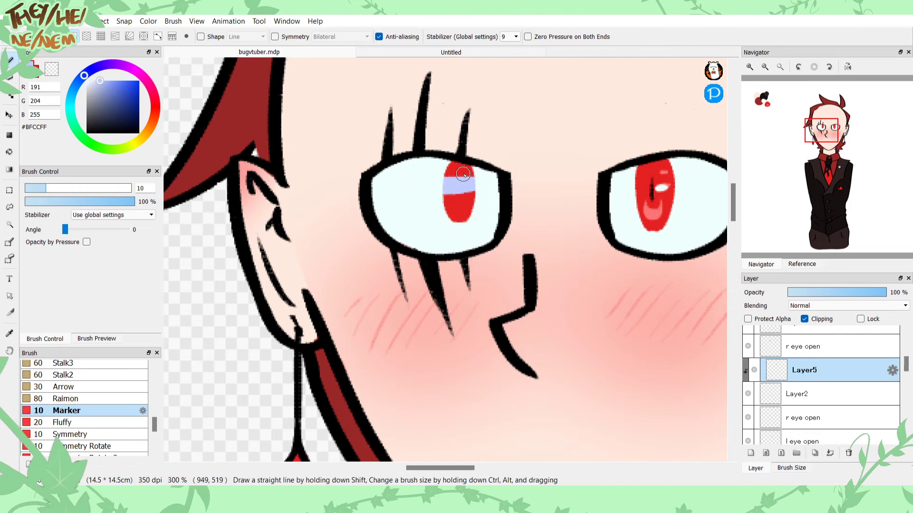
mouse_move(464, 165)
mouse_down()
mouse_move(462, 188)
mouse_move(451, 165)
mouse_move(464, 179)
mouse_move(472, 168)
mouse_move(464, 163)
mouse_move(460, 188)
mouse_move(459, 175)
mouse_move(449, 192)
mouse_move(448, 173)
mouse_up()
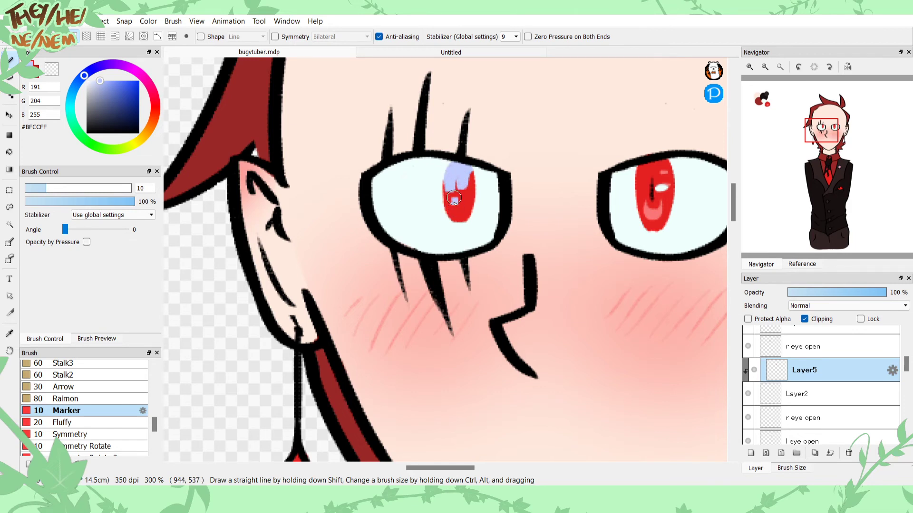
Step: Sample light red (#F97676) from the other iris and paint a crescent highlight low in the scarred eye's iris, trimming it with #E62121
click(37, 75)
key(i)
click(655, 213)
key(v)
key(b)
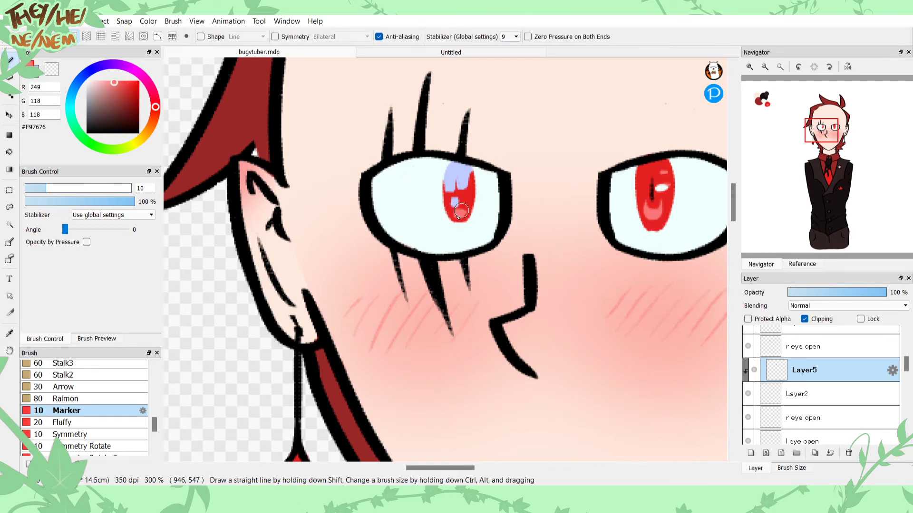
alt+click(461, 212)
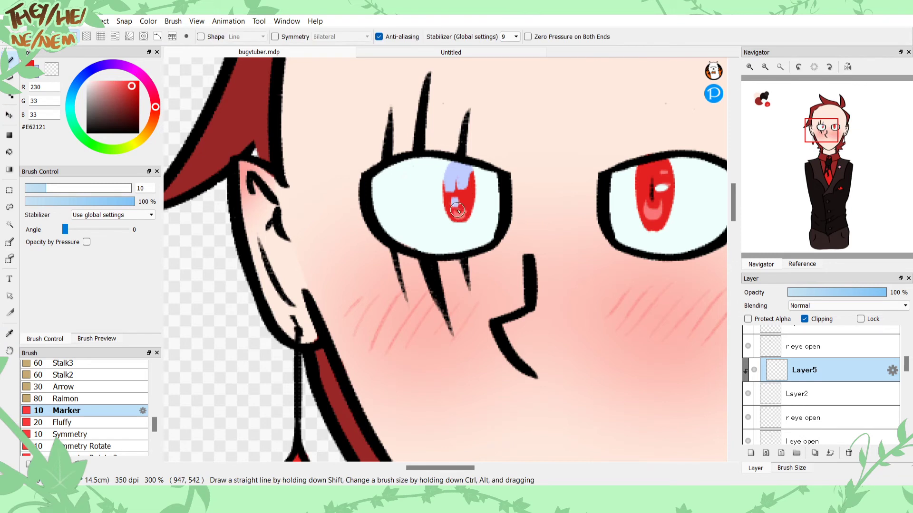
alt+click(458, 217)
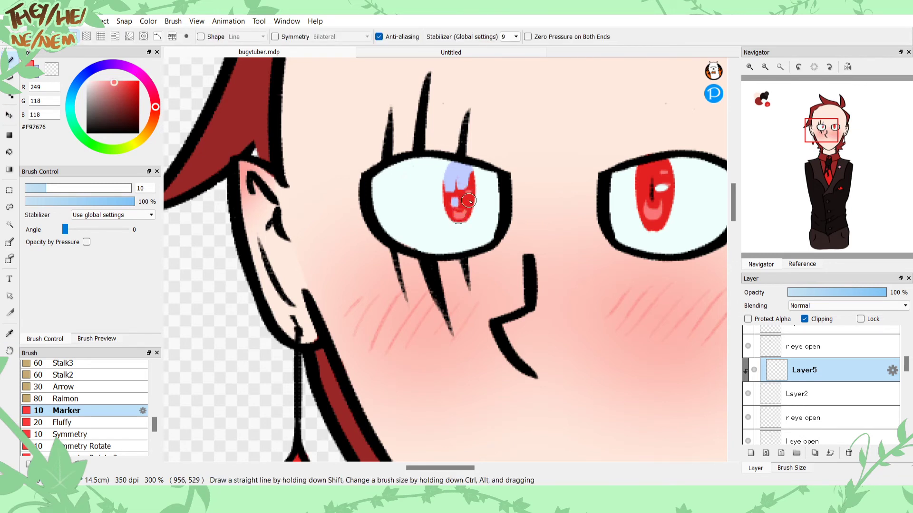
Step: Set the colour to black (#000000) and paint a narrow pupil in the scarred eye's two-tone iris
drag(122, 115, 139, 133)
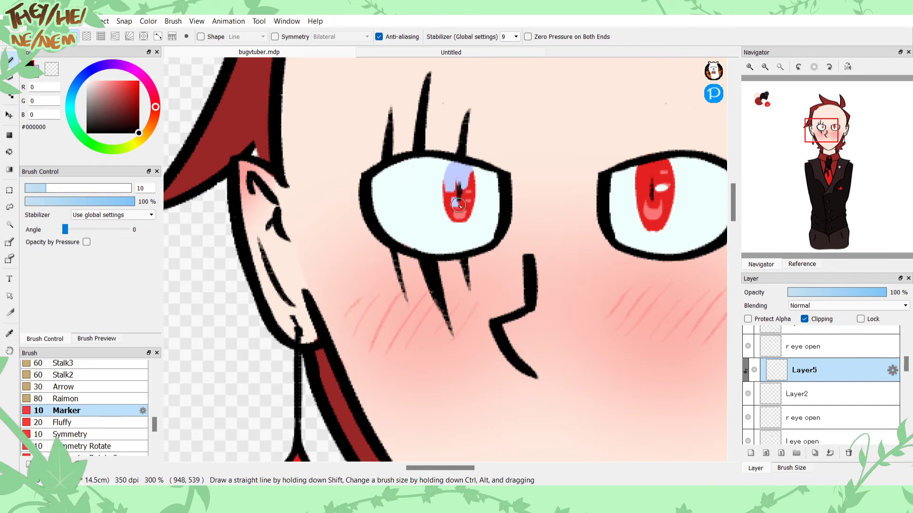
mouse_move(814, 72)
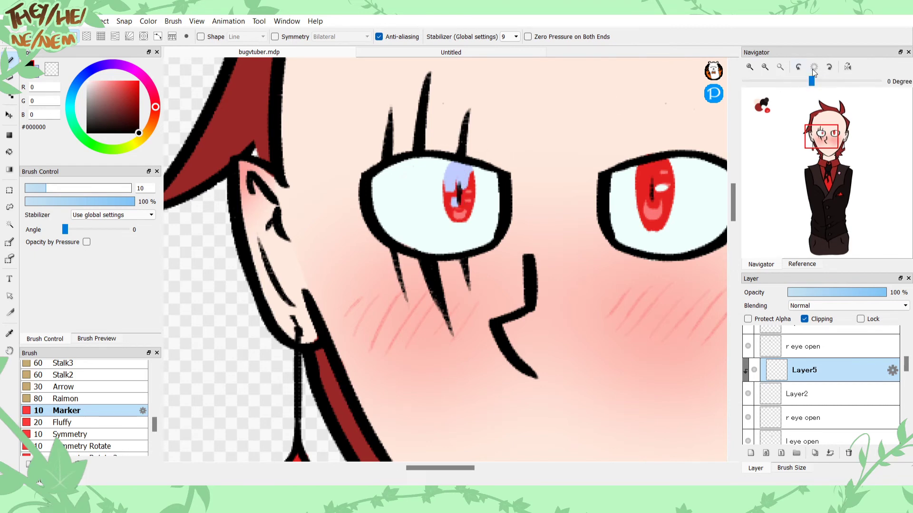
click(780, 67)
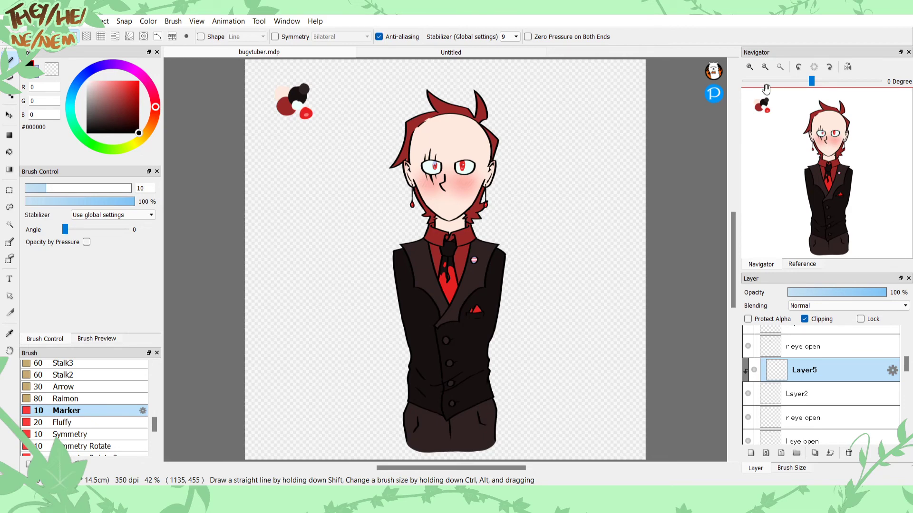
Step: Sample the pale blue (#BFCCFF) and cover the scarred eye's whole two-tone iris with it
click(750, 67)
click(750, 67)
click(749, 67)
click(749, 67)
click(750, 67)
drag(815, 157, 822, 116)
alt+click(507, 218)
mouse_move(515, 219)
mouse_down()
mouse_move(512, 252)
mouse_move(508, 246)
mouse_up()
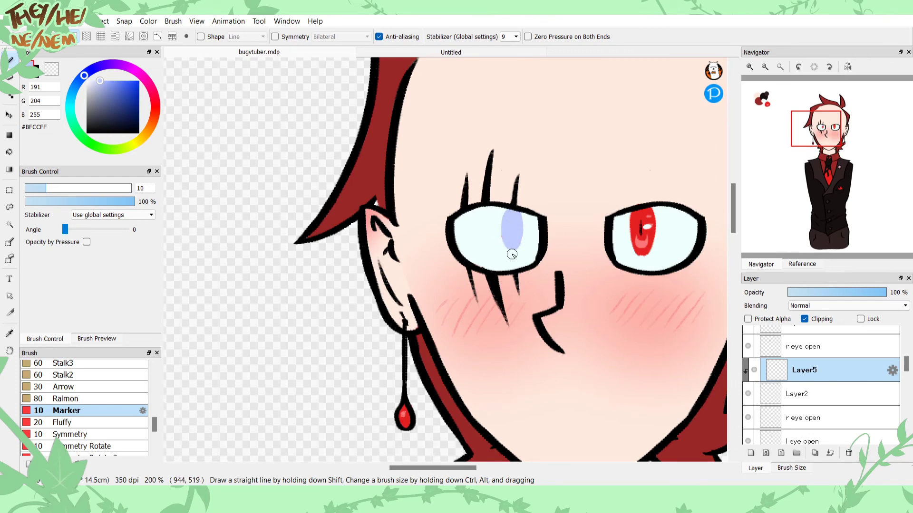
Step: Sample the badge's blue stripe (#9AADF6) as the brush colour again
drag(816, 126, 830, 158)
click(36, 76)
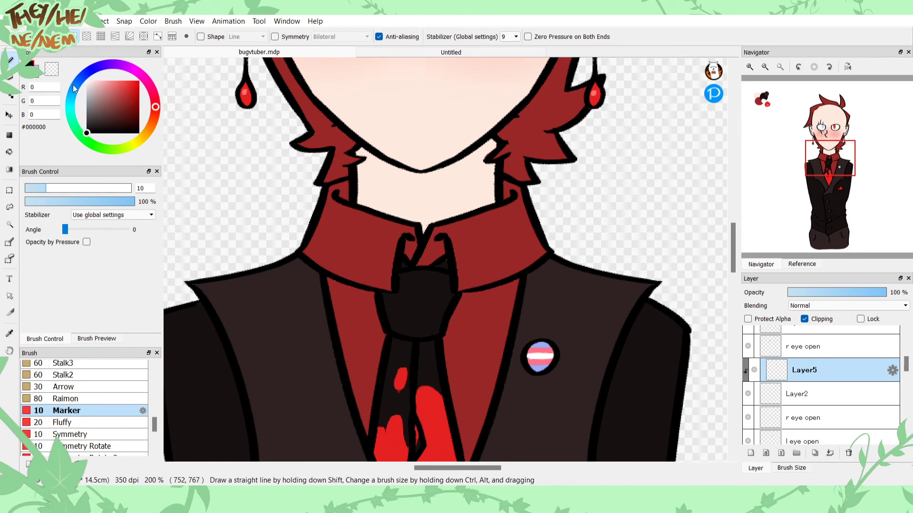
alt+click(547, 339)
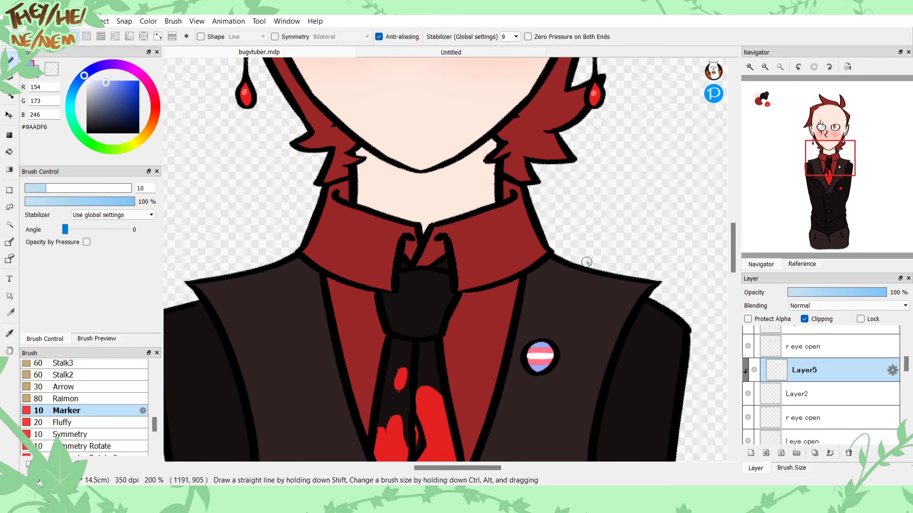
Step: Repaint the iris on the clipped layer in #9AADF6 and add a pale blue (#BFCCFF) highlight in its lower part
click(787, 166)
drag(788, 166, 833, 128)
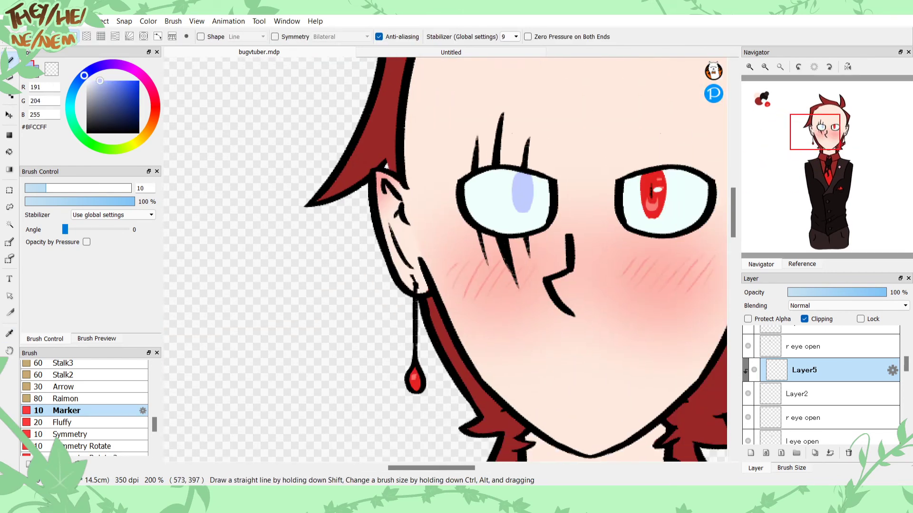
drag(522, 177, 517, 210)
click(38, 71)
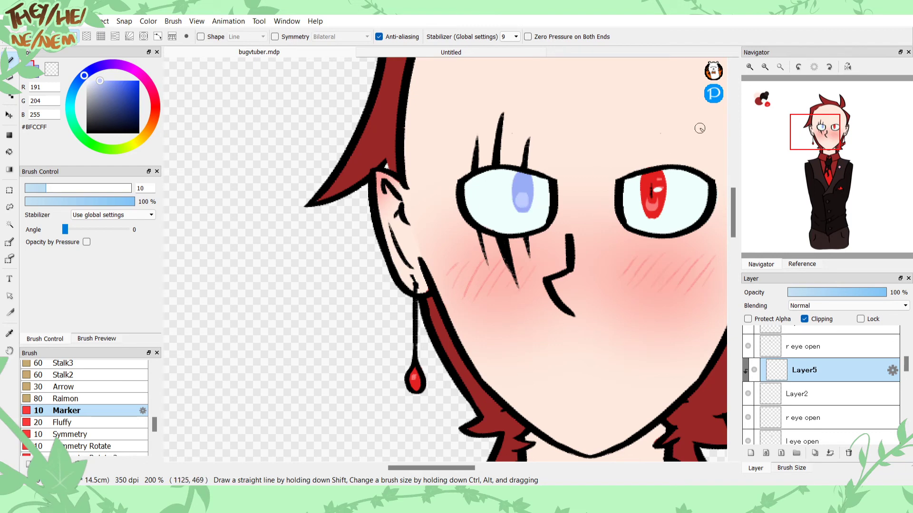
Step: Add pale blue (#BFCCFF) highlights to the upper part of the scarred eye's iris and reshape its lower highlight with #9AADF6
click(750, 67)
drag(826, 137, 820, 128)
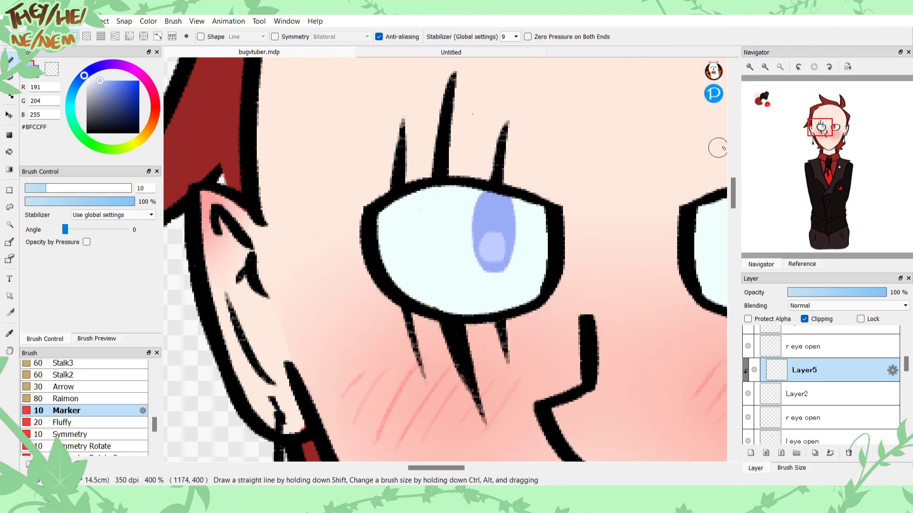
drag(495, 246, 494, 248)
drag(503, 212, 511, 210)
drag(502, 225, 511, 223)
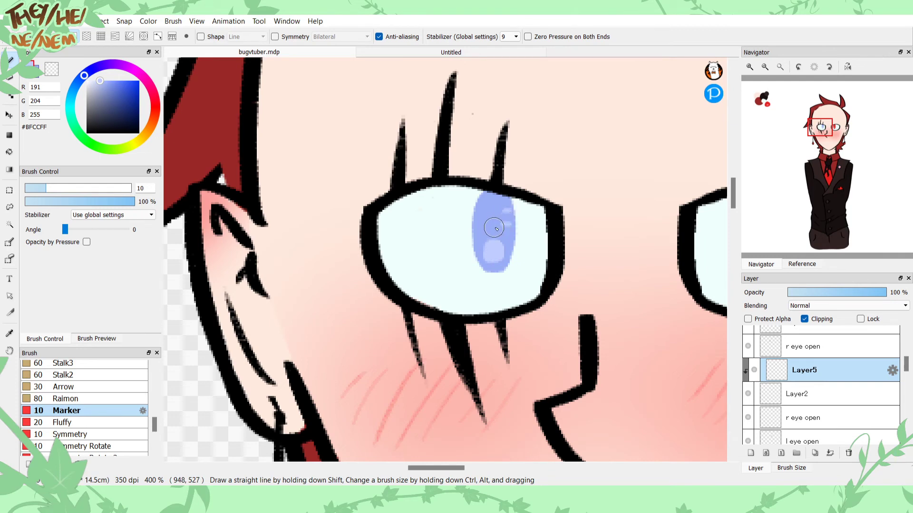
drag(491, 242, 492, 244)
click(819, 132)
drag(819, 133, 821, 136)
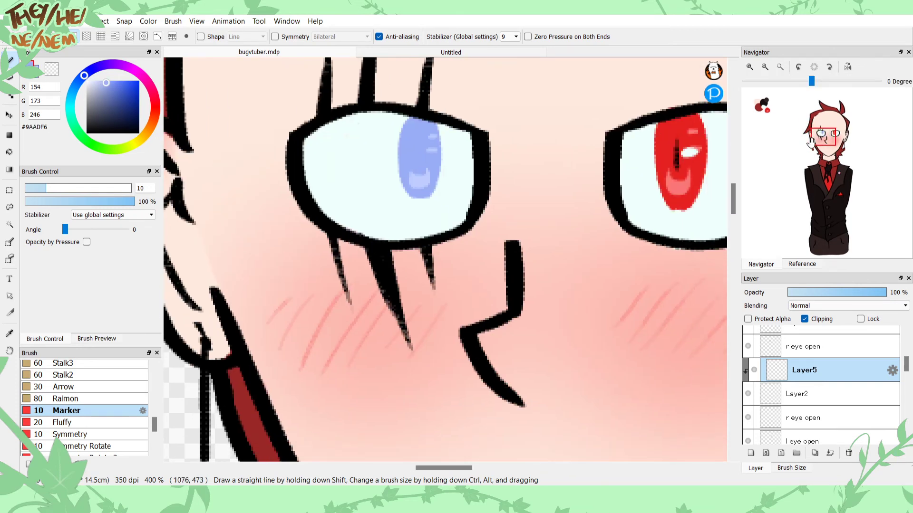
Step: Set the colour to black (#000000) and paint a narrow vertical pupil in the highlighted blue iris
click(136, 121)
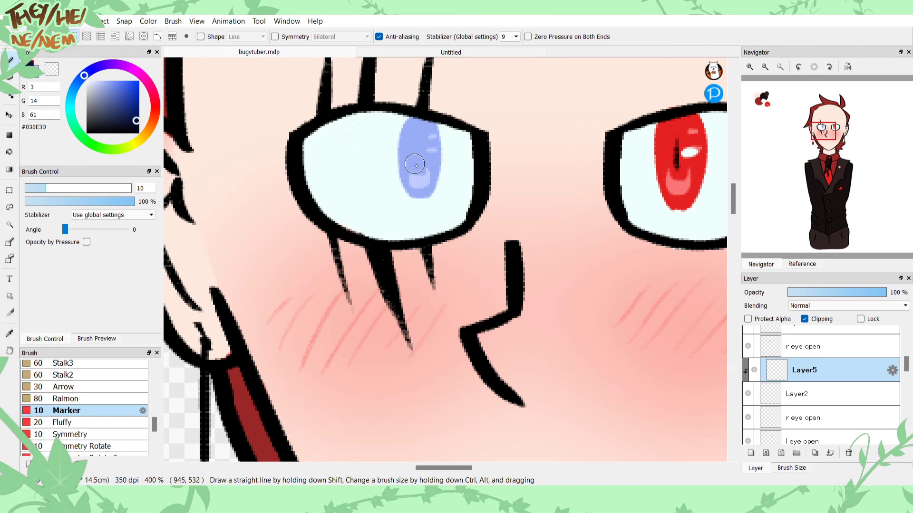
click(138, 133)
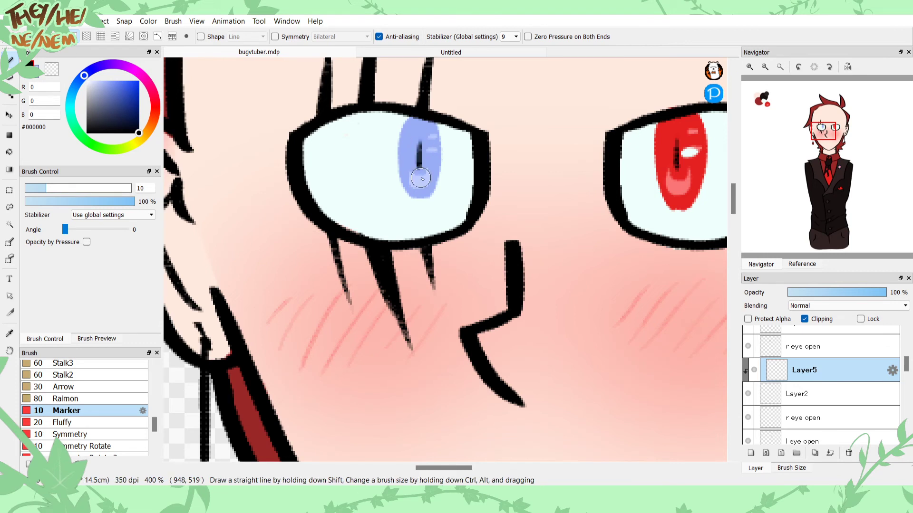
key(ctrl+z)
drag(422, 145, 422, 173)
key(ctrl+z)
key(ctrl+z)
Step: Sample the iris blue (#9AADF6), merge the clipped Layer5 into Layer2 and repaint the whole iris as one slightly taller oval
alt+click(405, 135)
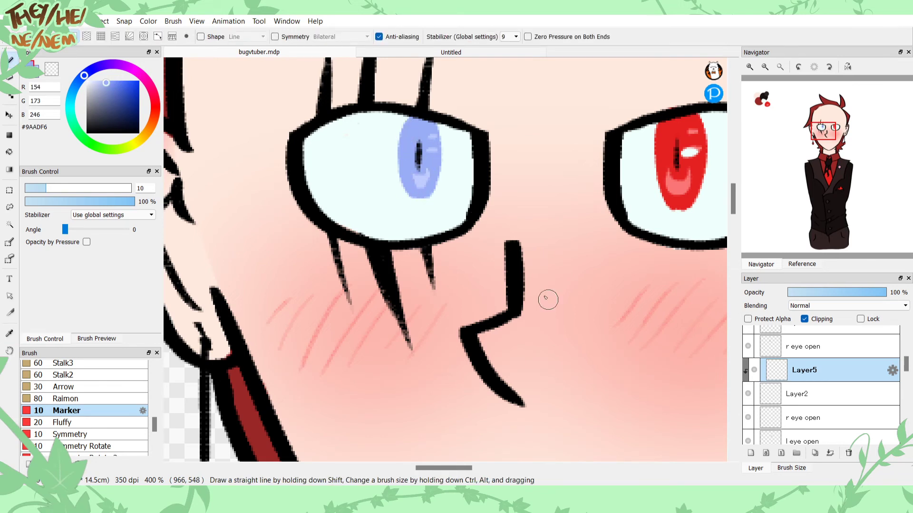
click(829, 453)
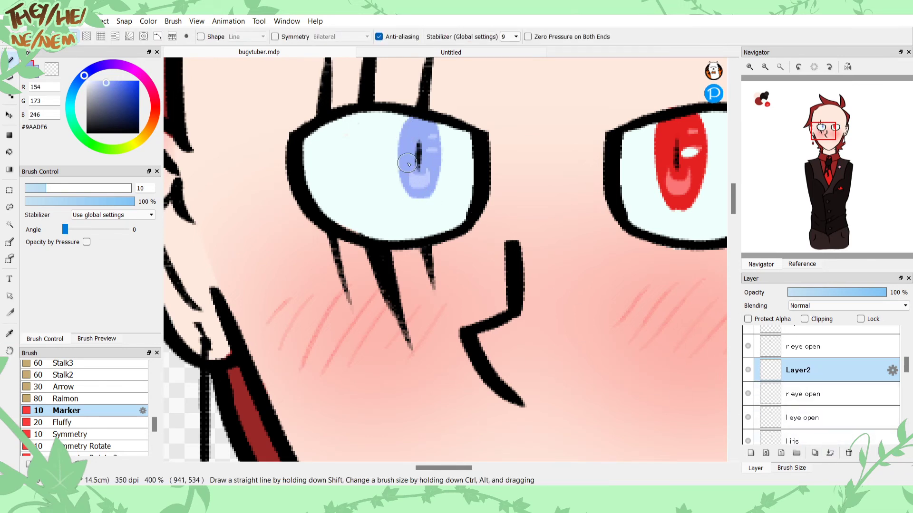
mouse_move(403, 119)
mouse_down()
mouse_move(407, 191)
mouse_move(409, 127)
mouse_move(425, 145)
mouse_move(415, 131)
mouse_move(420, 171)
mouse_move(432, 128)
mouse_move(421, 184)
mouse_up()
mouse_move(408, 125)
mouse_down()
mouse_move(427, 198)
mouse_move(429, 179)
mouse_move(425, 198)
mouse_move(431, 181)
mouse_up()
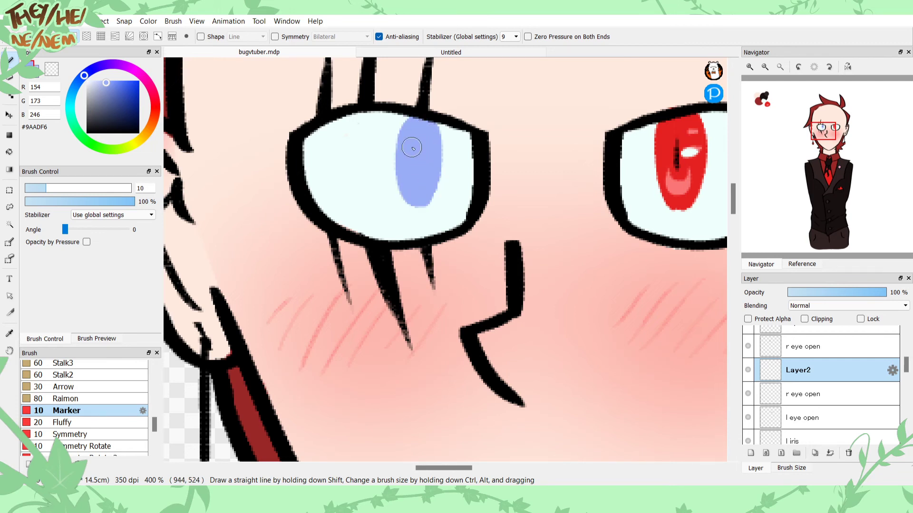
Step: Paint pale blue (#BFCCFF) highlights in the lower part and near the upper inner edge of the scarred eye's iris
click(100, 81)
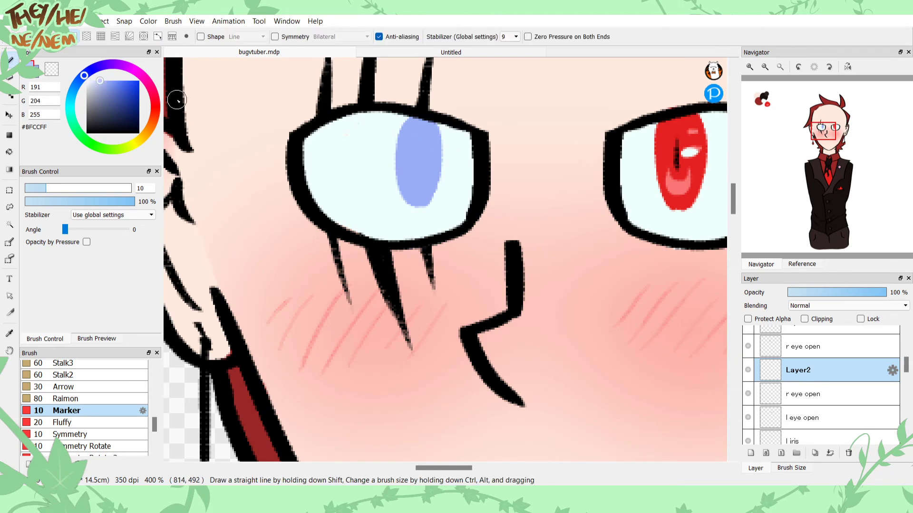
drag(420, 189, 418, 185)
alt+click(416, 172)
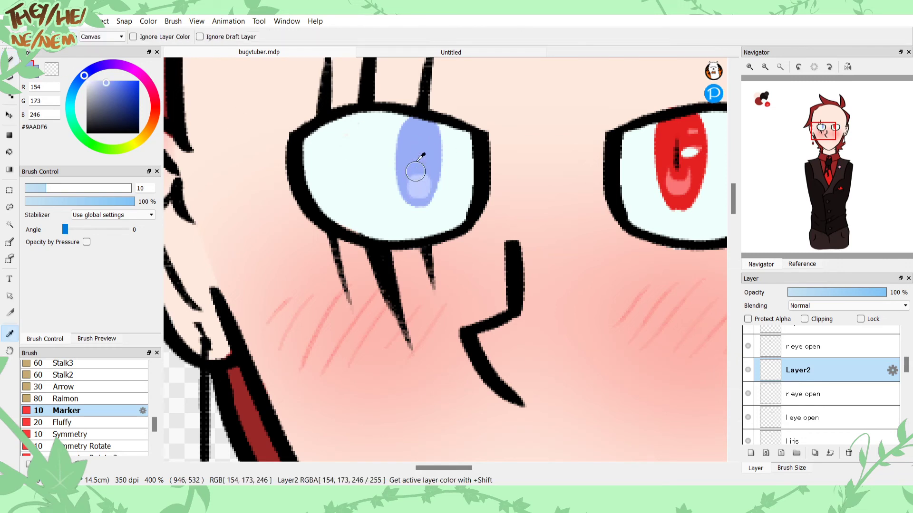
alt+click(417, 187)
drag(433, 132, 428, 147)
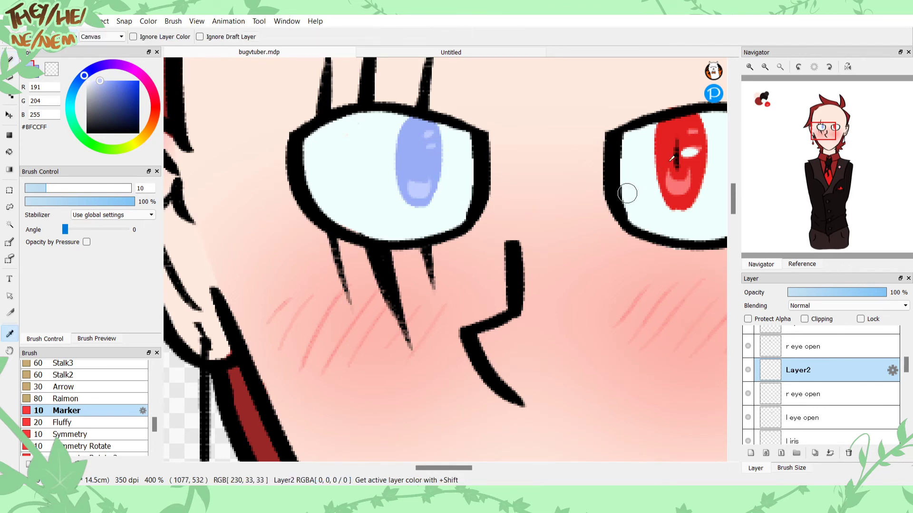
Step: Paint a narrow black (#000000) pupil in the middle of the blue iris, undoing the uneven strokes and redrawing it
drag(110, 112, 141, 137)
drag(415, 153, 420, 181)
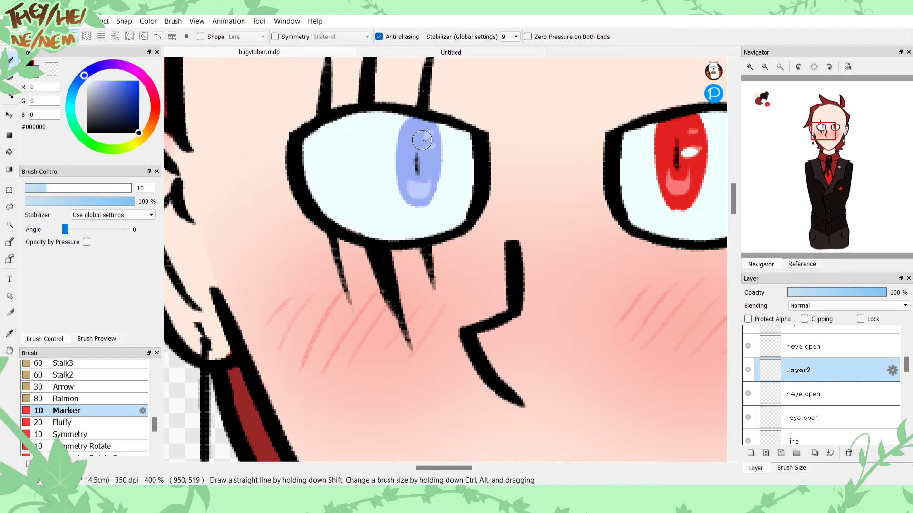
drag(418, 141, 420, 177)
key(ctrl+z)
key(ctrl+z)
drag(420, 143, 420, 172)
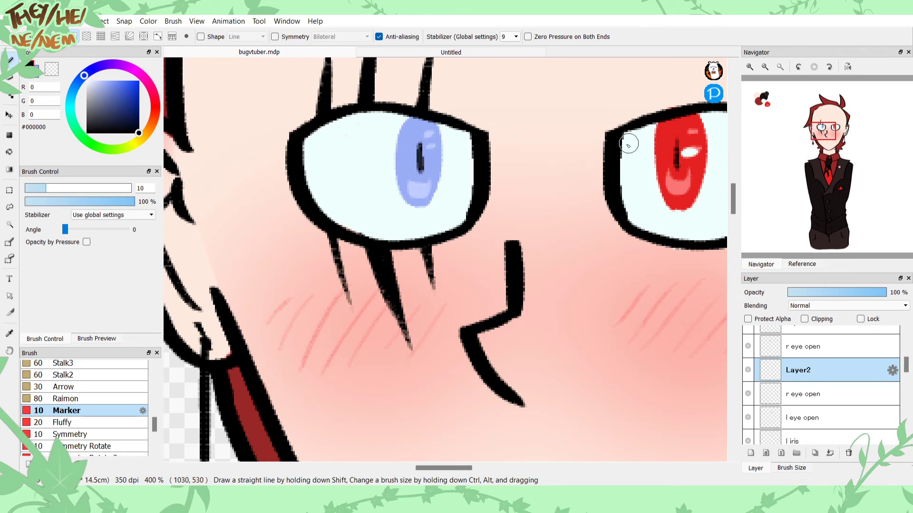
Step: Sample the eye white (#EFFFFC) and paint a small bright highlight beside the pupil of the blue iris
key(i)
click(350, 154)
key(b)
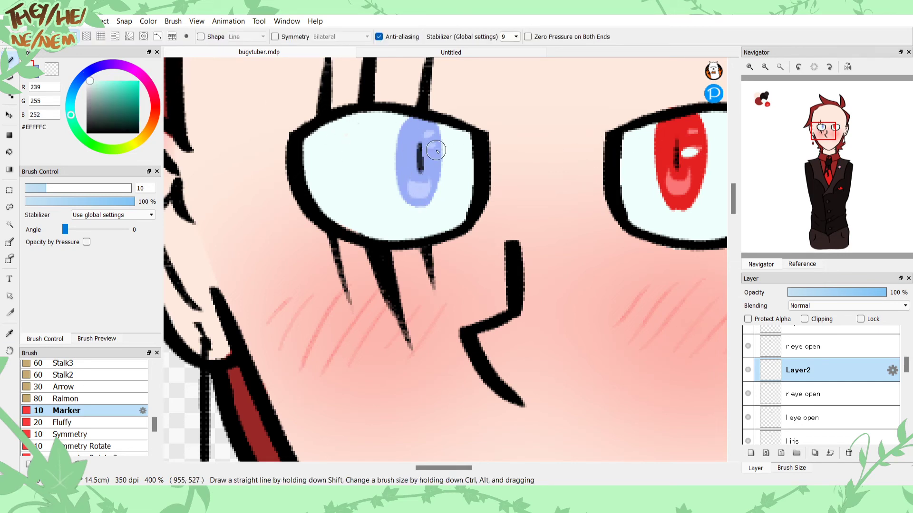
drag(426, 153, 432, 155)
Step: Show the l eyebrow and r eyebrow layers on the character's face
click(780, 67)
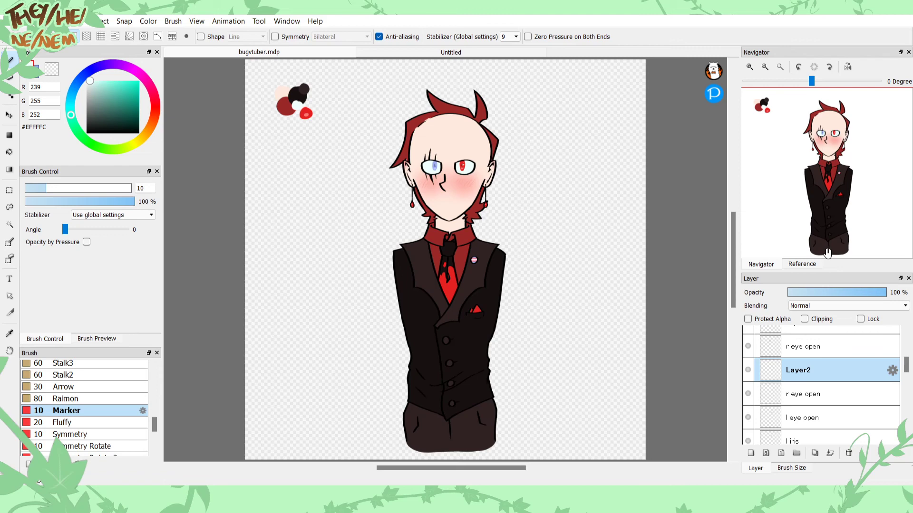
click(749, 67)
click(747, 69)
click(747, 70)
drag(822, 148, 818, 143)
drag(906, 365, 906, 354)
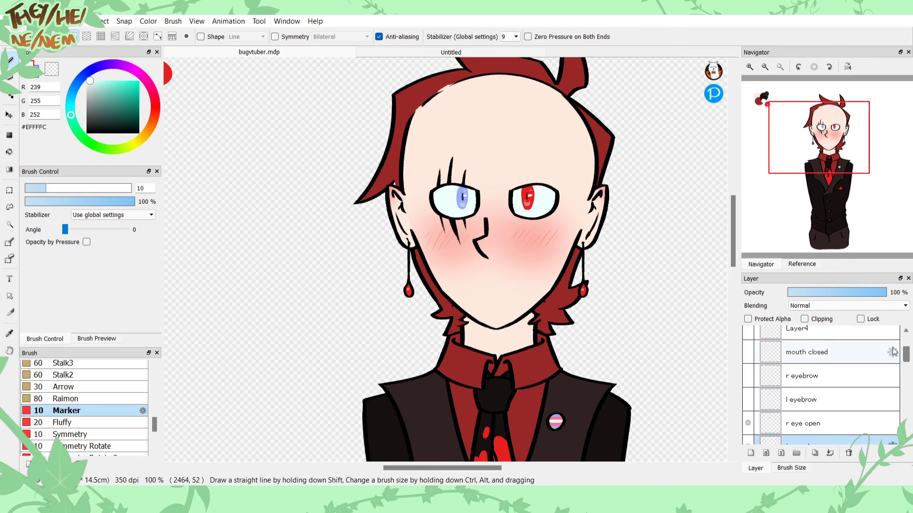
click(749, 400)
click(749, 374)
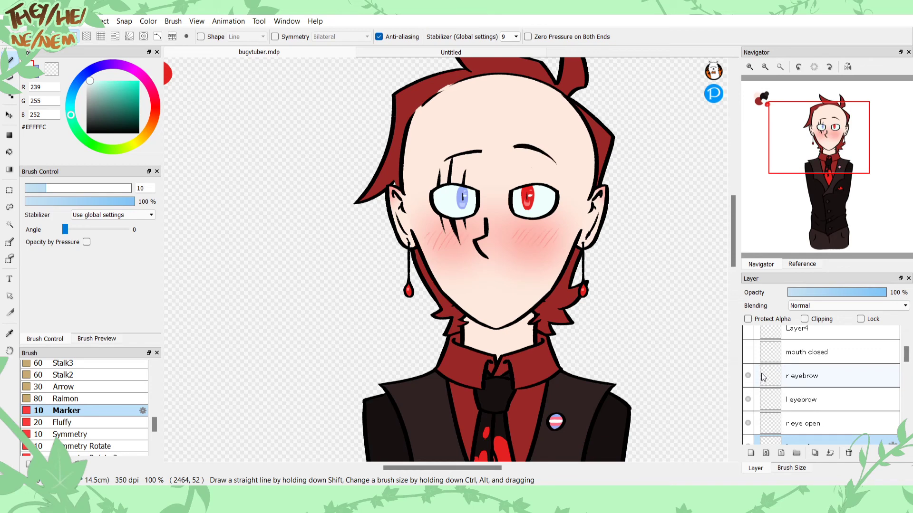
Step: Move the r eyebrow layer slightly up and outward above the scarred eye
click(782, 384)
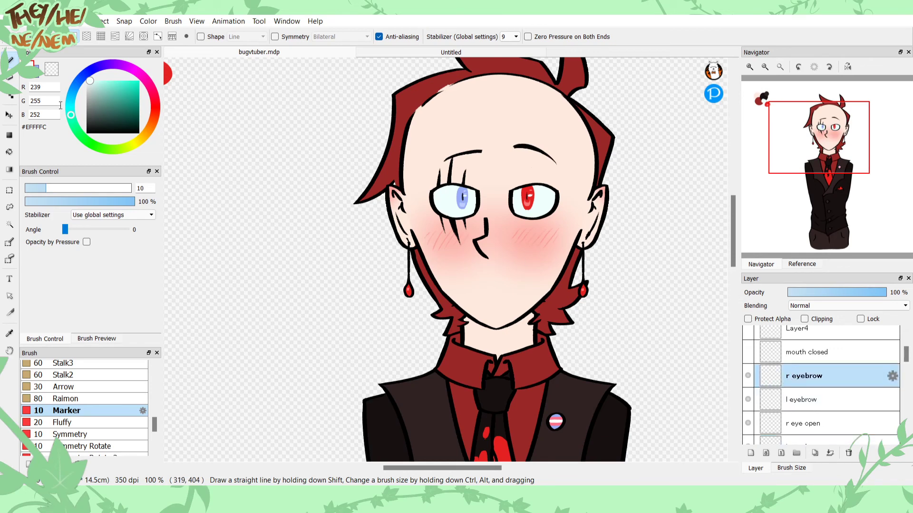
click(12, 117)
mouse_move(411, 157)
mouse_down()
mouse_move(400, 145)
mouse_move(405, 152)
mouse_up()
Step: Show the mouth closed and sideburn layers, keeping Layer4 hidden
click(748, 353)
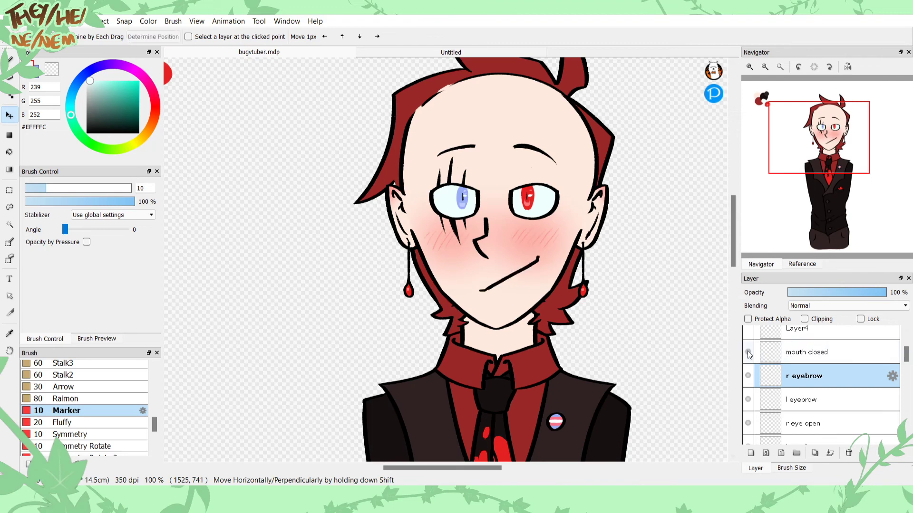
drag(905, 358, 901, 354)
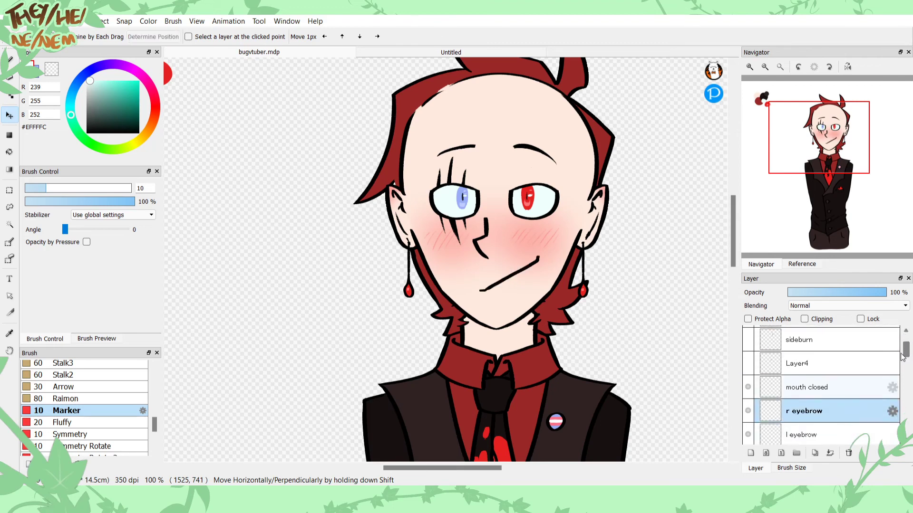
click(748, 369)
click(747, 366)
click(748, 366)
click(747, 366)
click(748, 340)
Step: Duplicate the sideburn layer, select the lower copy and sample the hair red (#992727) for the brush
click(805, 349)
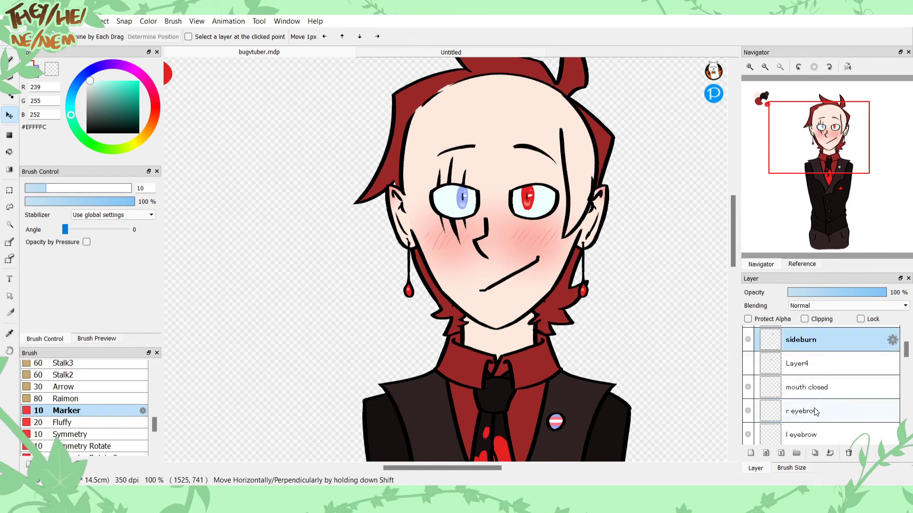
click(814, 453)
click(804, 366)
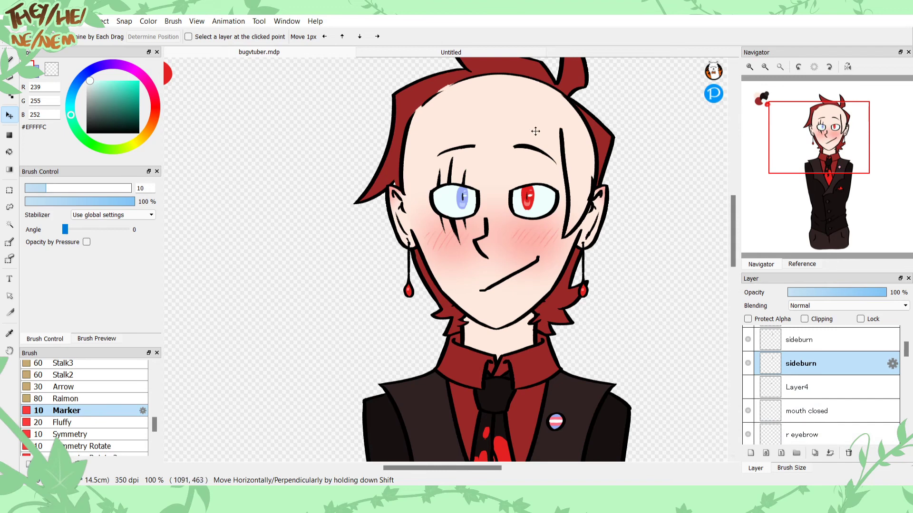
key(i)
click(597, 150)
key(b)
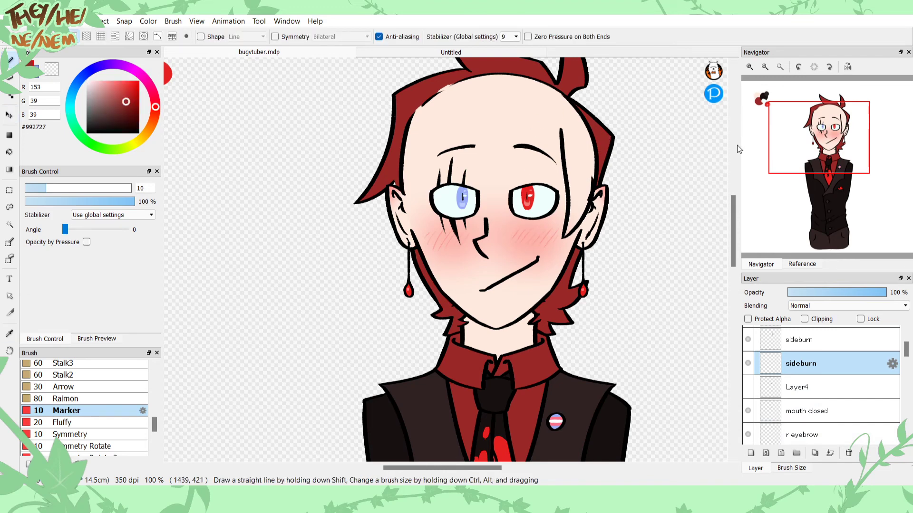
Step: Colour the sideburn beside the red eye with #992727, painting its edges and tip and filling the enclosed area
click(749, 67)
drag(826, 152, 834, 130)
mouse_move(496, 175)
mouse_down()
mouse_move(535, 171)
mouse_move(526, 154)
mouse_move(544, 194)
mouse_up()
mouse_move(531, 160)
mouse_down()
mouse_move(514, 146)
mouse_move(507, 168)
mouse_up()
mouse_move(513, 136)
mouse_down()
mouse_move(509, 158)
mouse_move(509, 143)
mouse_move(504, 183)
mouse_up()
key(g)
click(521, 231)
key(b)
mouse_move(525, 286)
mouse_down()
mouse_move(517, 318)
mouse_move(526, 294)
mouse_move(514, 269)
mouse_move(508, 324)
mouse_up()
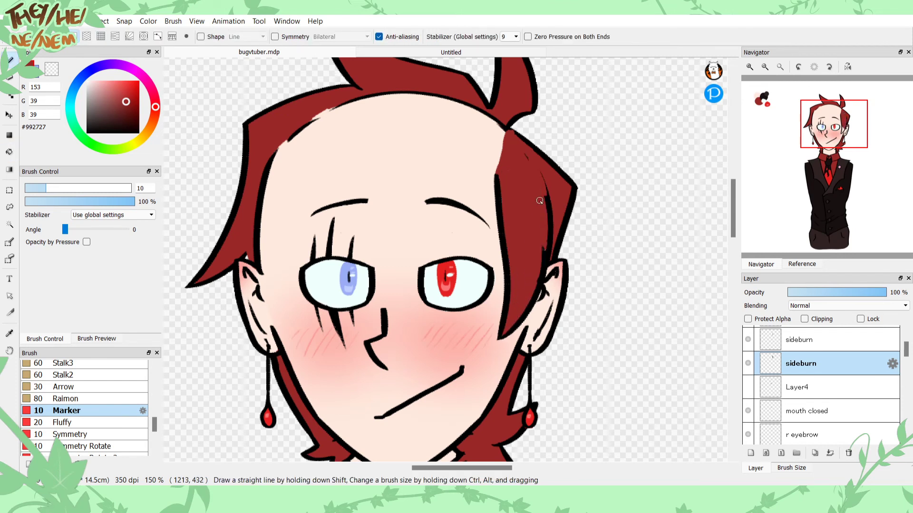
Step: Paint over the leftover dark lines inside the sideburn with #992727, undoing the stray strokes
mouse_move(525, 158)
mouse_down()
mouse_move(546, 200)
mouse_move(547, 239)
mouse_up()
key(ctrl+z)
key(ctrl+z)
drag(543, 260, 546, 190)
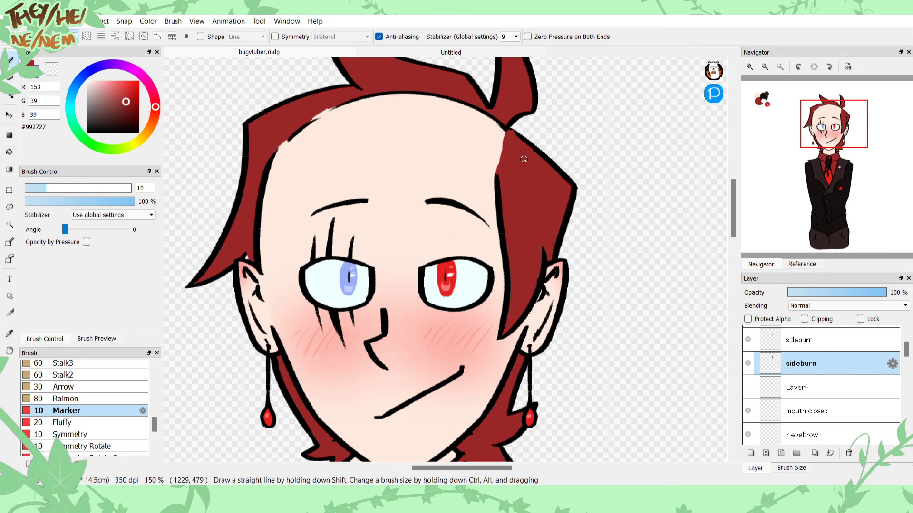
Step: Erase the red overflow along the sideburn's upper edge and merge the sideburn line layer into its coloured copy
click(56, 70)
drag(510, 131, 544, 158)
click(51, 75)
click(808, 339)
click(830, 453)
Step: Show the fringe layer, duplicate it and select the lower copy
scroll(760, 381, up, 2)
click(747, 362)
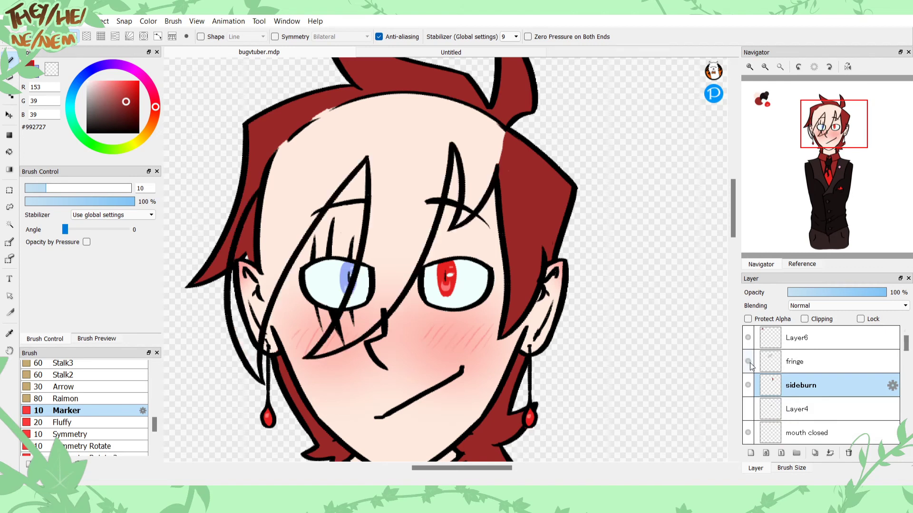
click(793, 371)
click(815, 453)
click(805, 383)
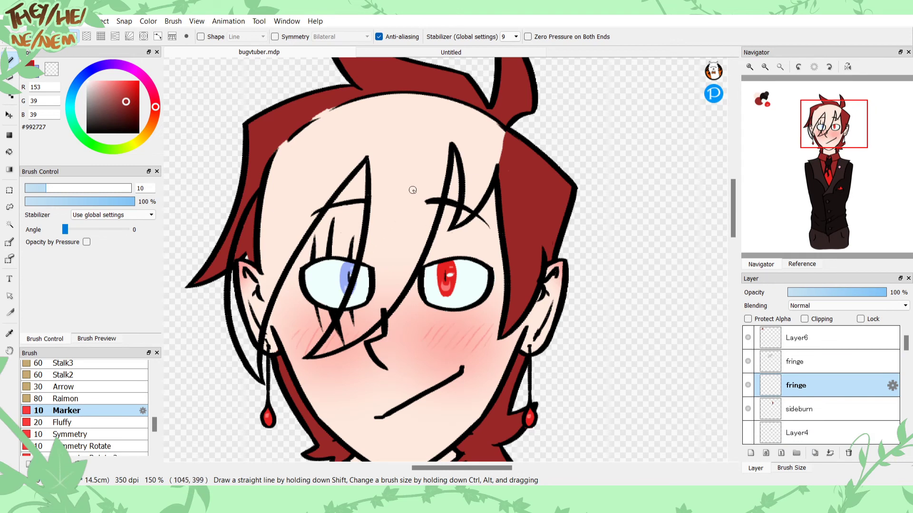
Step: Fill the upper fringe with #992727 and paint over the old head outline showing through it
key(g)
click(332, 112)
key(b)
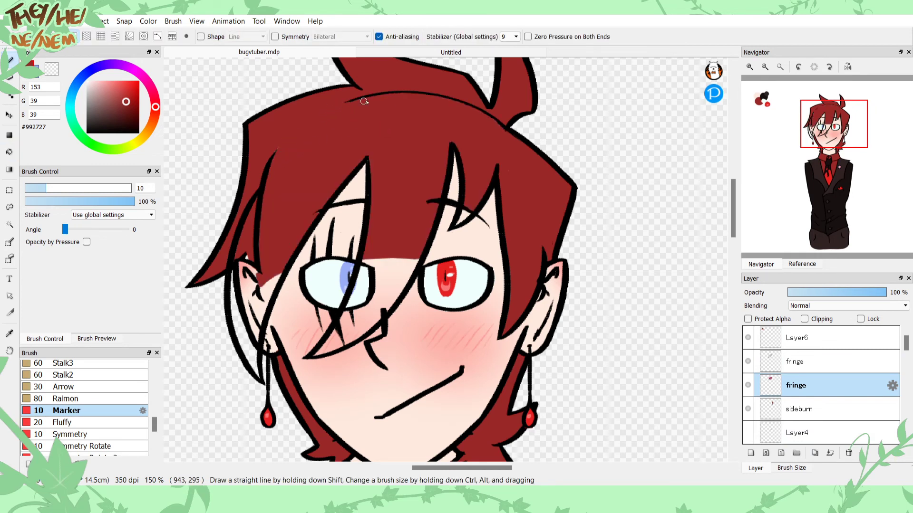
mouse_move(381, 94)
mouse_down()
mouse_move(429, 96)
mouse_move(481, 119)
mouse_up()
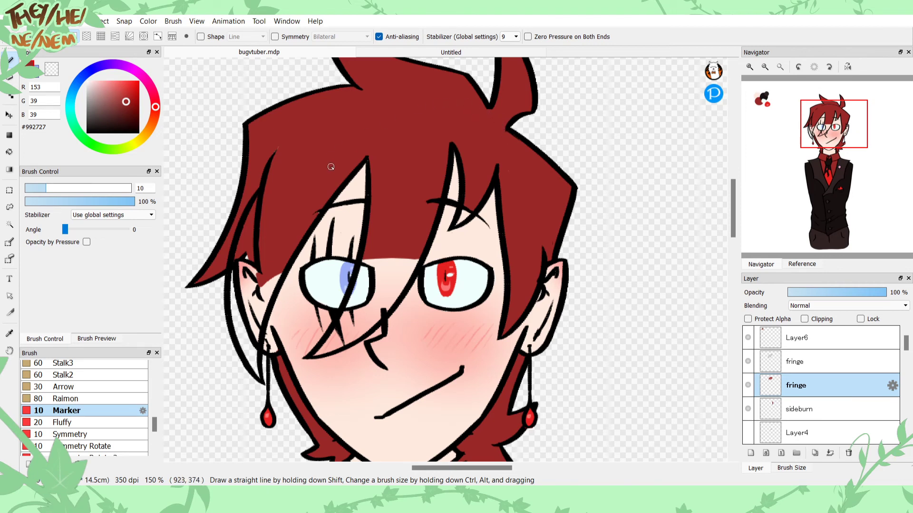
drag(268, 159, 275, 165)
Step: Try to fill the fringe lock over the ear on the scarred-eye side with #992727, and undo the fill
key(g)
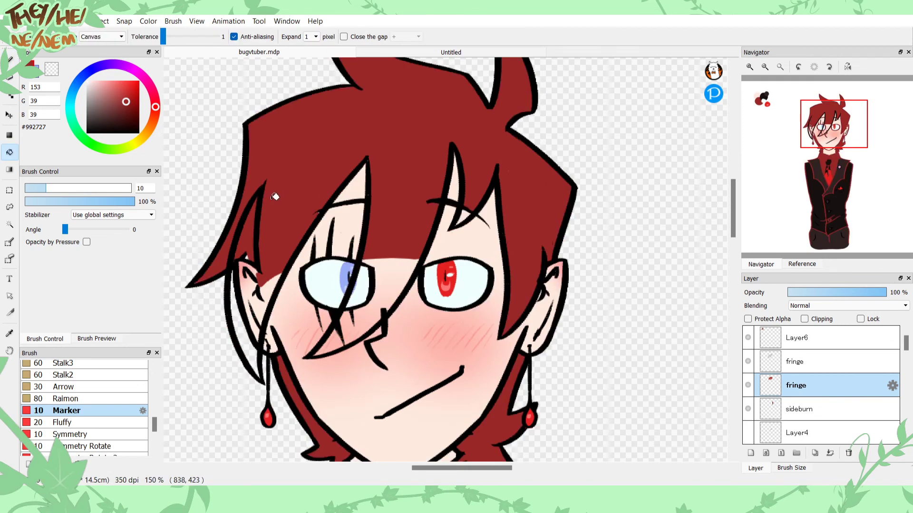
key(b)
key(g)
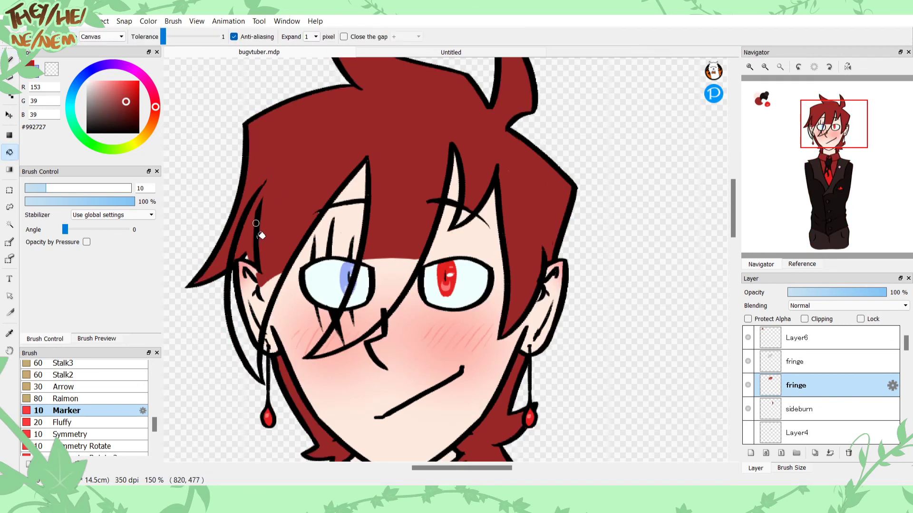
key(b)
drag(254, 354, 256, 330)
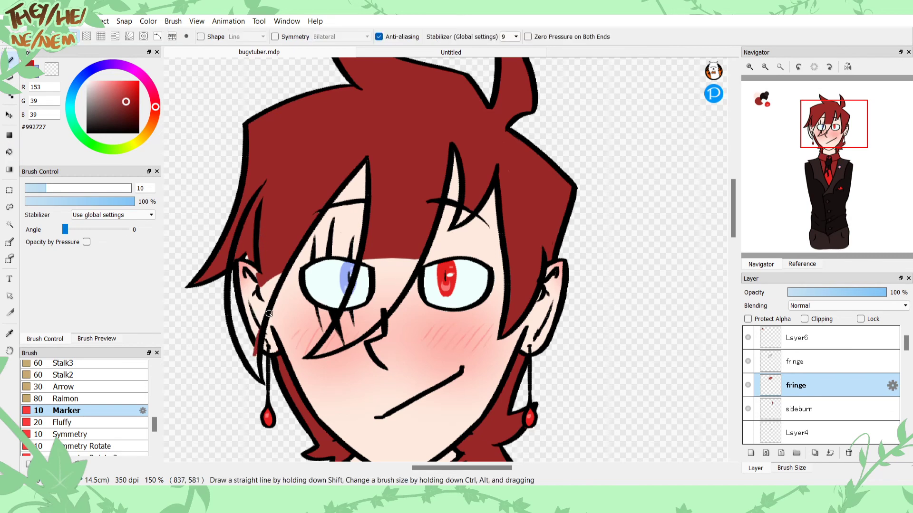
key(g)
click(260, 266)
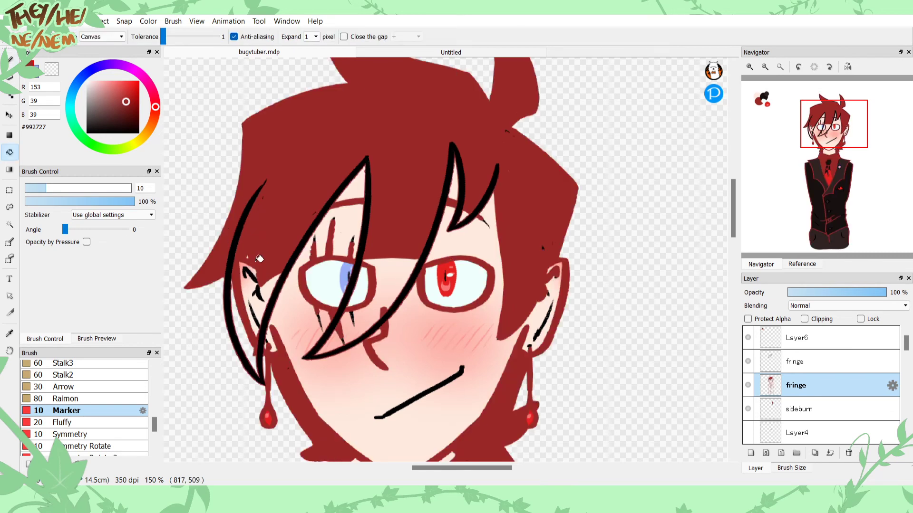
key(ctrl+z)
Step: Paint the fringe lock over the ear, the long central lock and the small lock beside the eyebrow with #992727
key(b)
mouse_move(236, 255)
mouse_down()
mouse_move(234, 288)
mouse_move(246, 302)
mouse_move(233, 306)
mouse_up()
key(g)
click(245, 258)
key(b)
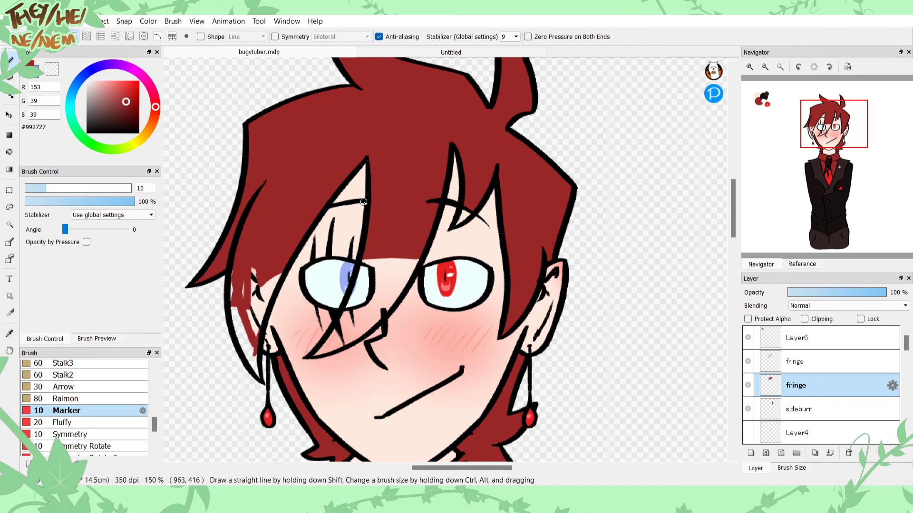
mouse_move(269, 282)
mouse_down()
mouse_move(259, 307)
mouse_move(263, 264)
mouse_move(243, 291)
mouse_move(249, 344)
mouse_move(270, 295)
mouse_move(256, 378)
mouse_up()
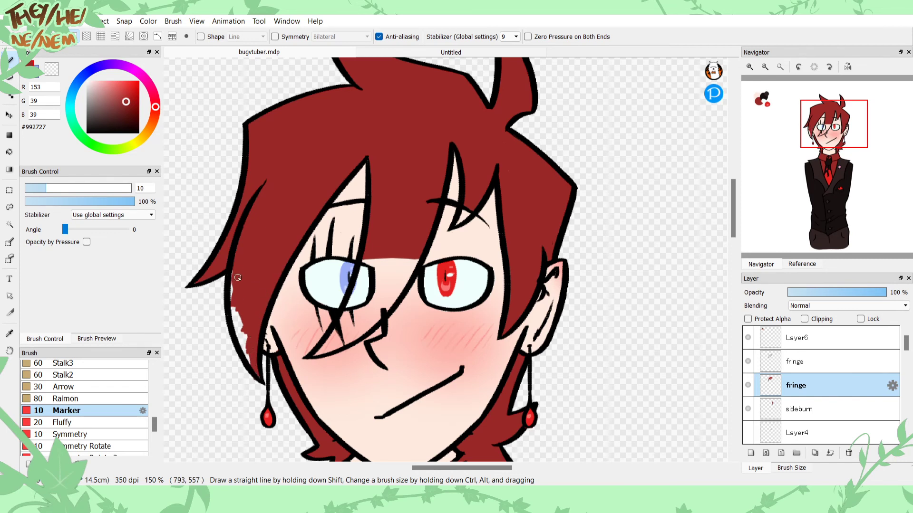
drag(232, 300, 242, 351)
mouse_move(417, 261)
mouse_down()
mouse_move(358, 337)
mouse_move(410, 262)
mouse_move(390, 284)
mouse_move(366, 278)
mouse_move(320, 352)
mouse_move(377, 319)
mouse_move(354, 332)
mouse_move(364, 306)
mouse_move(342, 329)
mouse_up()
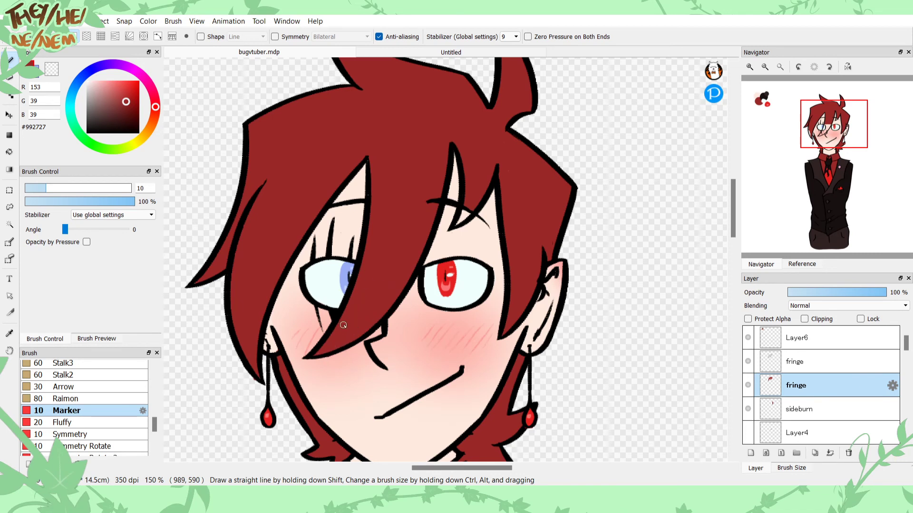
mouse_move(470, 208)
mouse_down()
mouse_move(469, 200)
mouse_move(455, 227)
mouse_move(459, 220)
mouse_up()
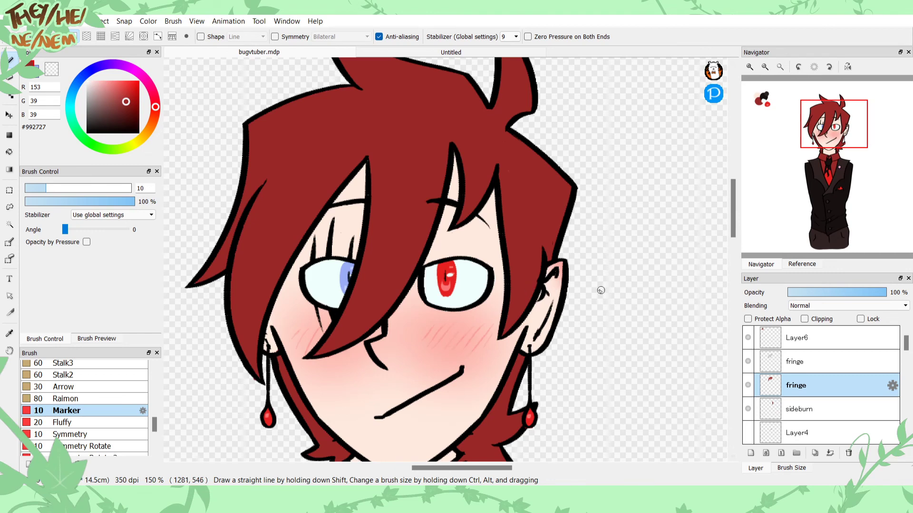
Step: Select the upper fringe layer and show the hidden r arm, l arm, r wing and l wing layers
click(828, 368)
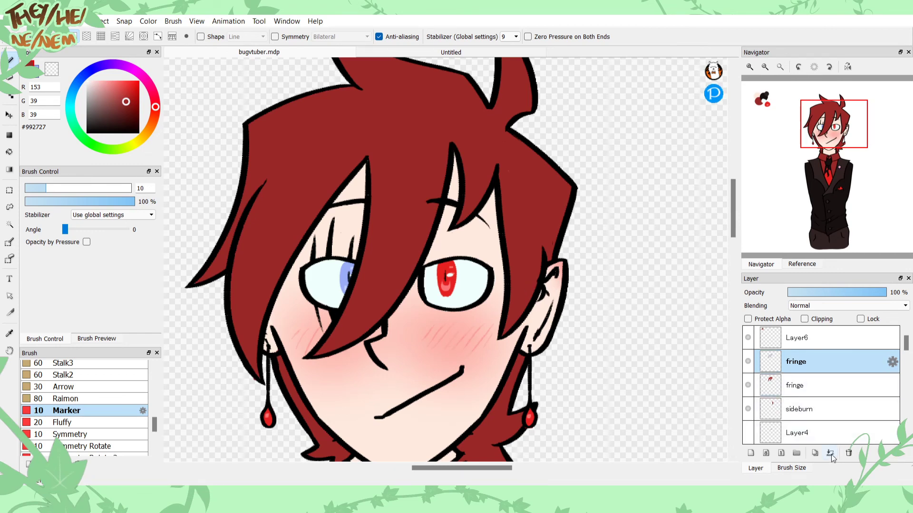
mouse_move(806, 112)
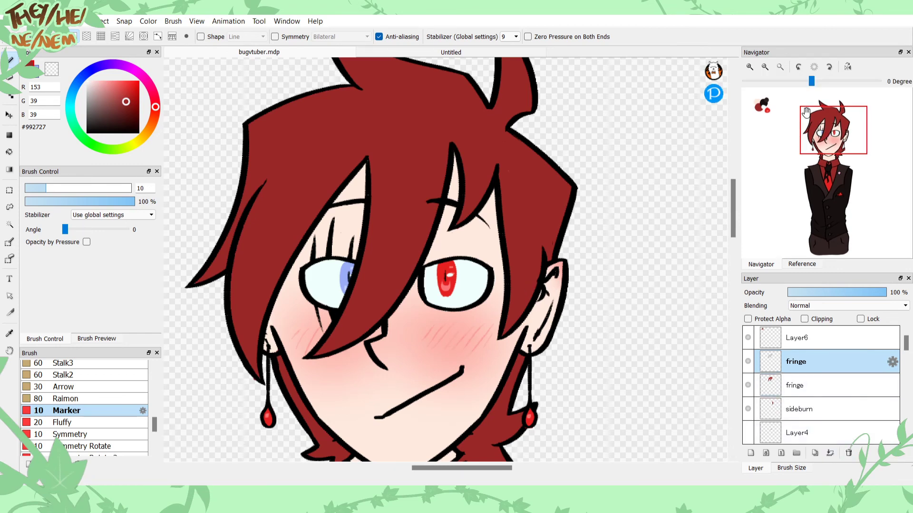
click(769, 70)
click(768, 69)
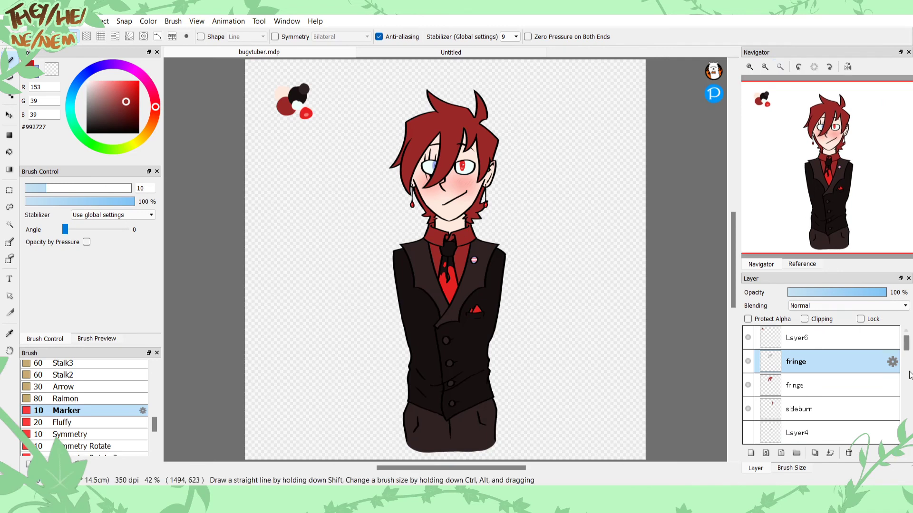
drag(905, 348, 891, 425)
drag(749, 372, 745, 443)
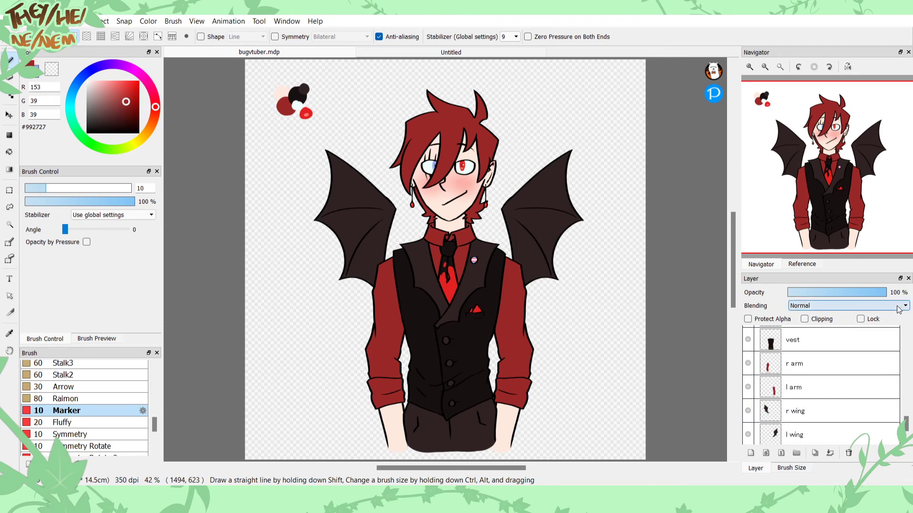
drag(905, 424, 905, 350)
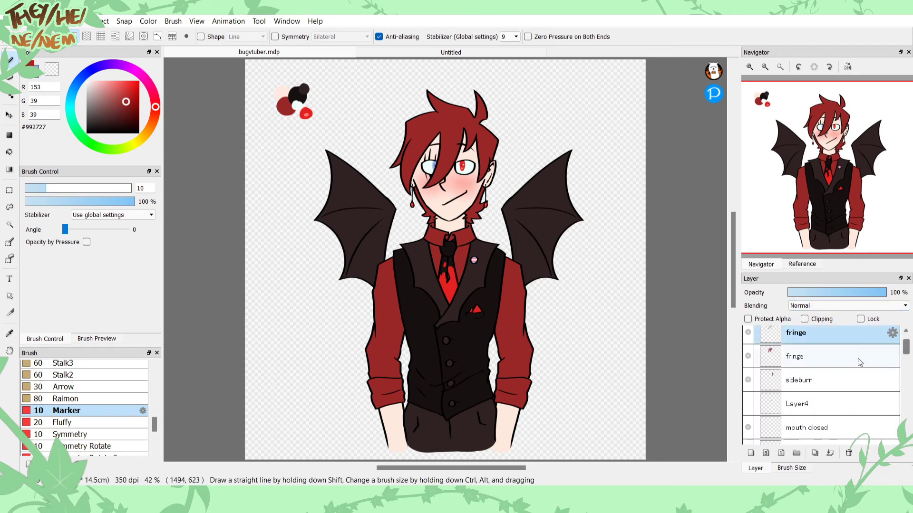
Step: Duplicate the open-mouth layer Layer4, show both copies in place of the mouth closed layer and select the lower copy
click(812, 406)
click(814, 454)
click(748, 427)
click(748, 404)
drag(906, 350, 905, 357)
click(748, 402)
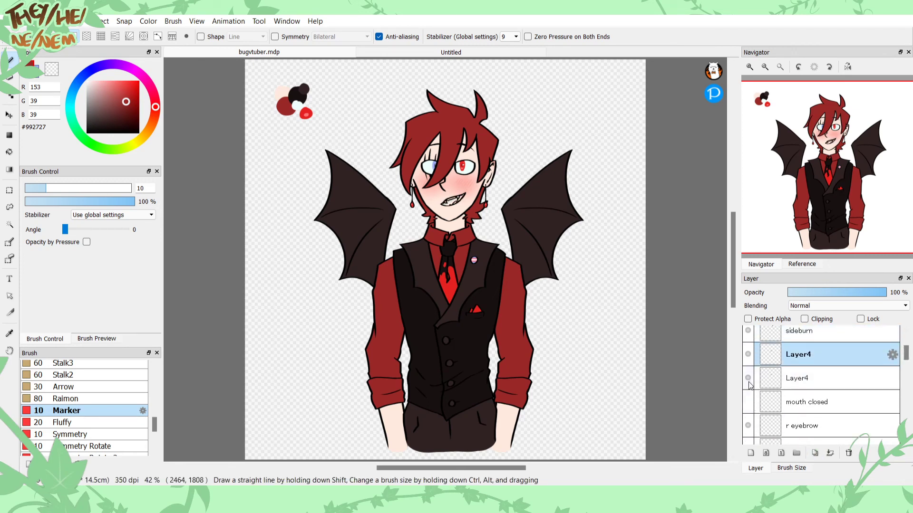
click(775, 381)
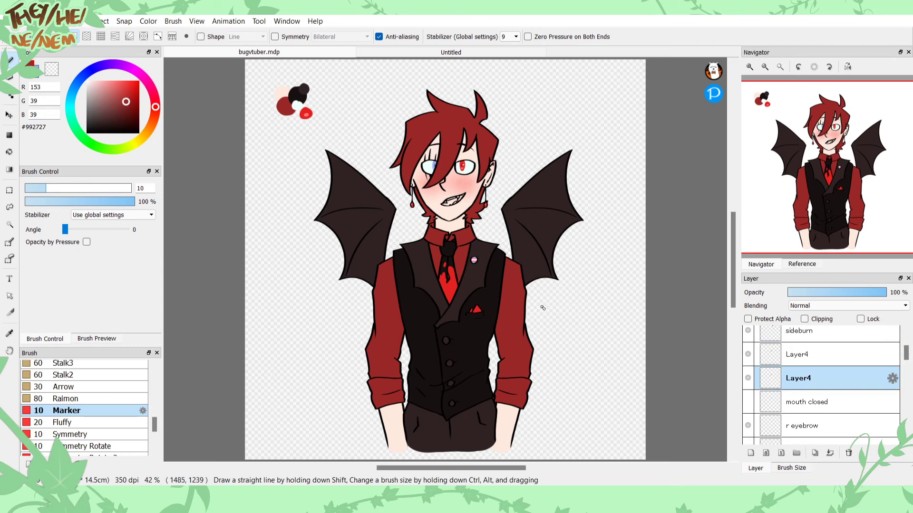
Step: Sample the eye-white colour #EFFFFC and paint the teeth in the open mouth with it
click(750, 67)
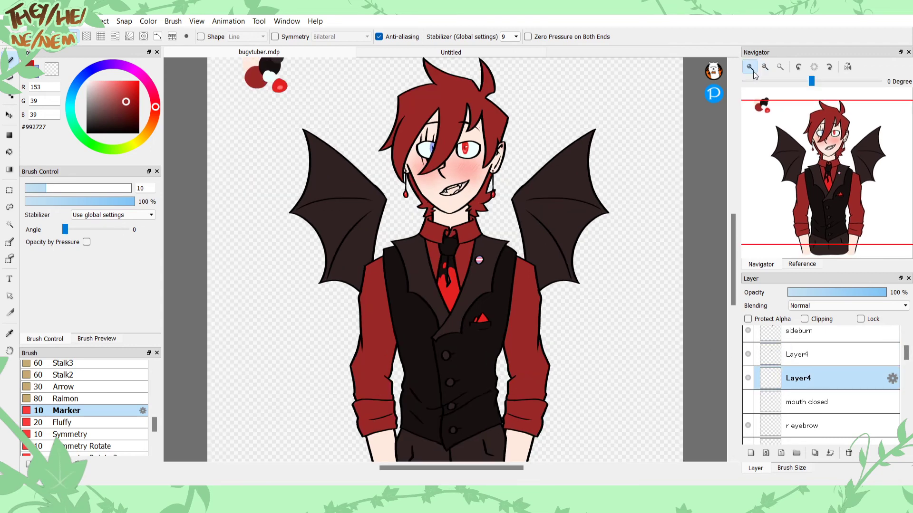
click(750, 67)
click(750, 67)
click(756, 71)
drag(821, 140, 826, 143)
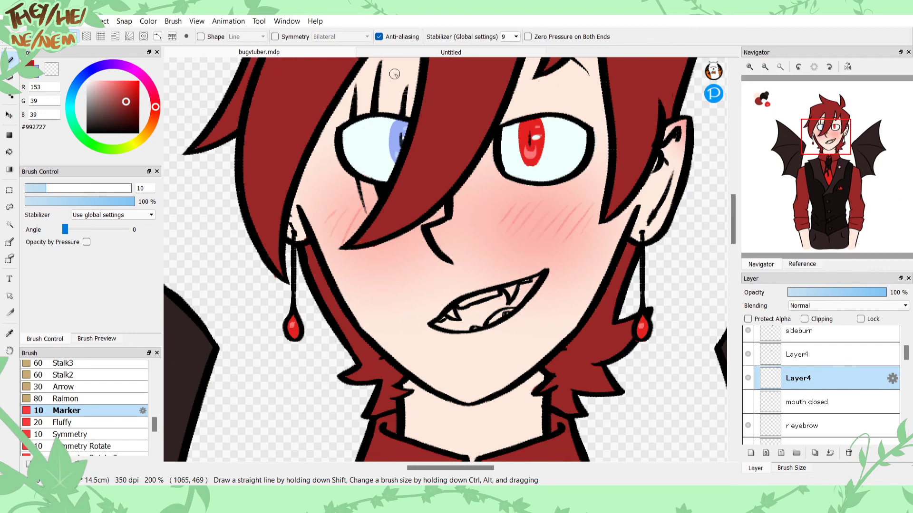
click(38, 72)
alt+click(557, 151)
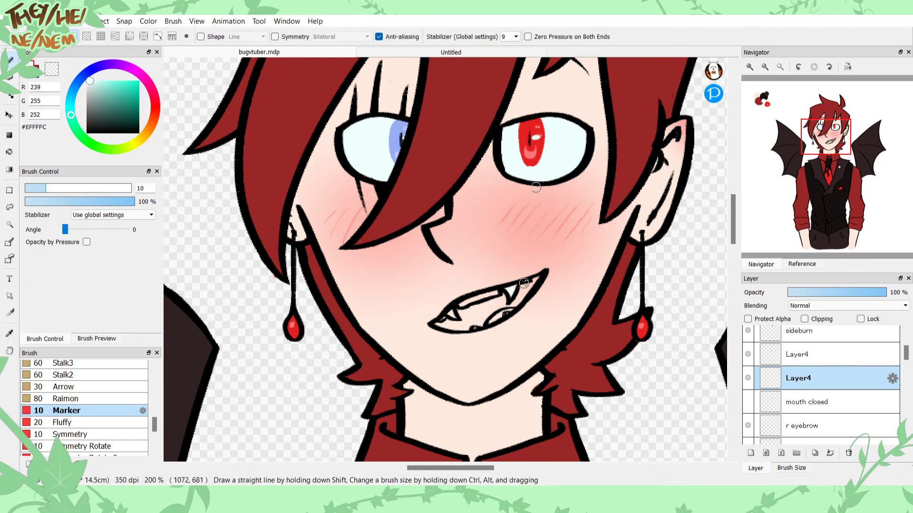
drag(495, 291, 446, 314)
Step: Sample the earring red #E62121 and fill the inside of the open mouth around the teeth and tongue
key(i)
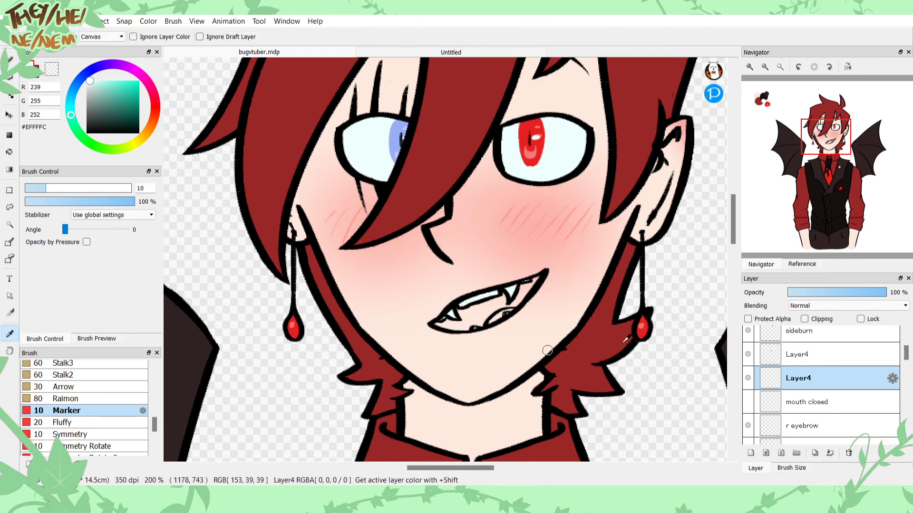
click(642, 331)
key(g)
click(486, 304)
click(479, 313)
key(b)
mouse_move(480, 311)
mouse_down()
mouse_move(516, 296)
mouse_move(497, 300)
mouse_move(507, 292)
mouse_move(498, 311)
mouse_move(499, 298)
mouse_move(499, 308)
mouse_move(537, 278)
mouse_move(510, 306)
mouse_up()
key(g)
click(502, 300)
key(b)
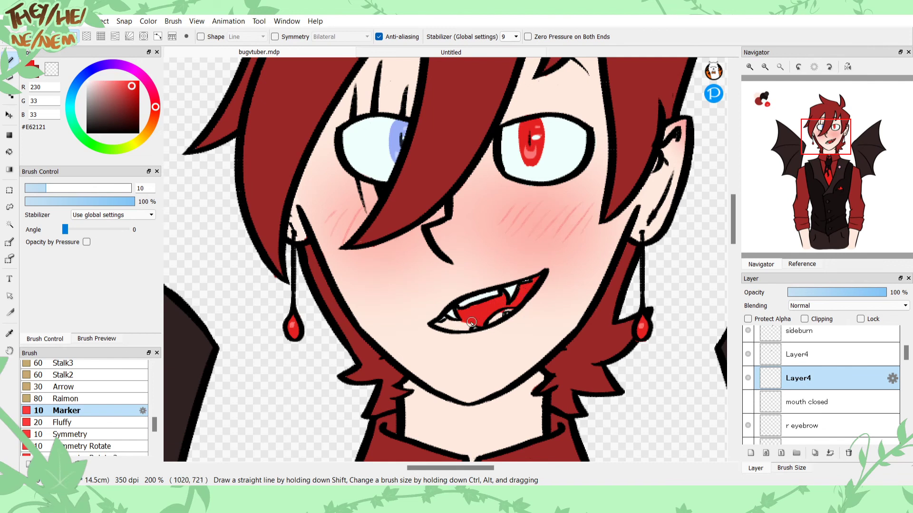
mouse_move(453, 322)
mouse_down()
mouse_move(497, 299)
mouse_move(435, 324)
mouse_move(457, 329)
mouse_up()
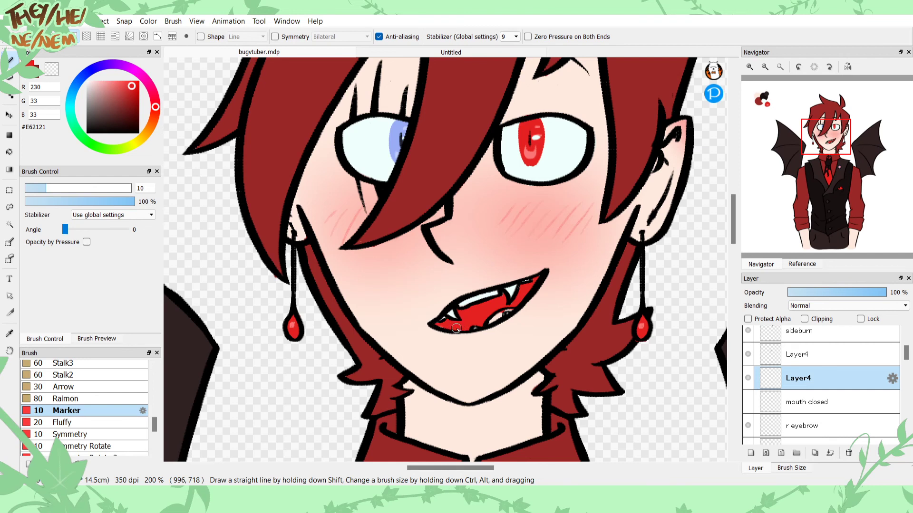
Step: Sample the lighter earring red #EF4D4D and paint the tongue with it
key(i)
click(640, 326)
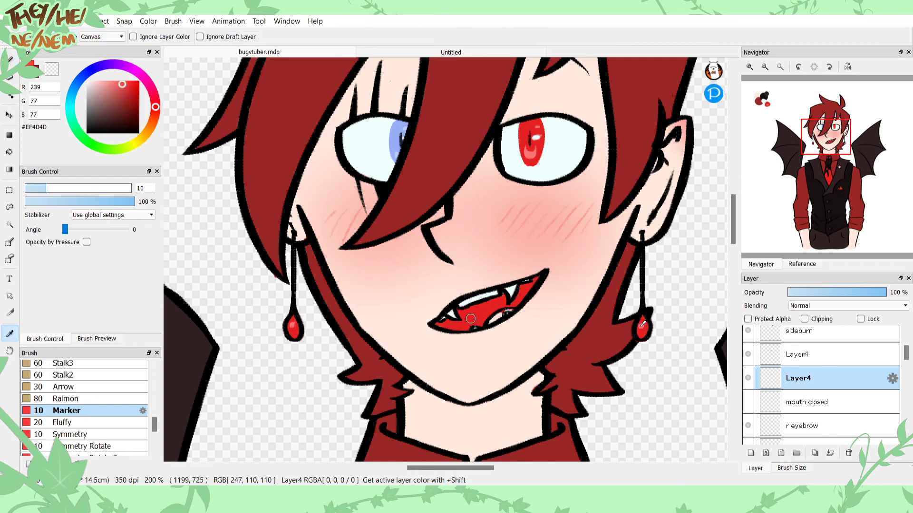
key(b)
drag(498, 315, 494, 322)
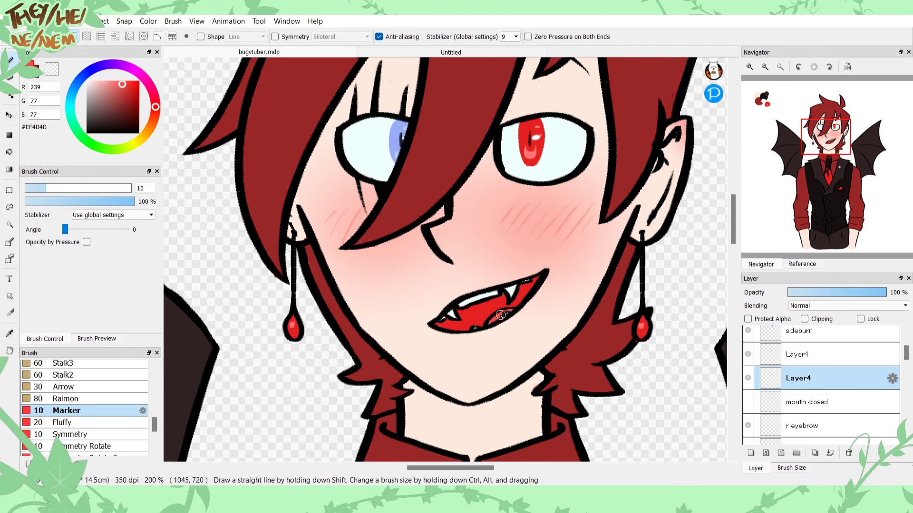
Step: Sample the hair red #992727 and refill the mouth interior behind the teeth and tongue with it
key(i)
click(510, 365)
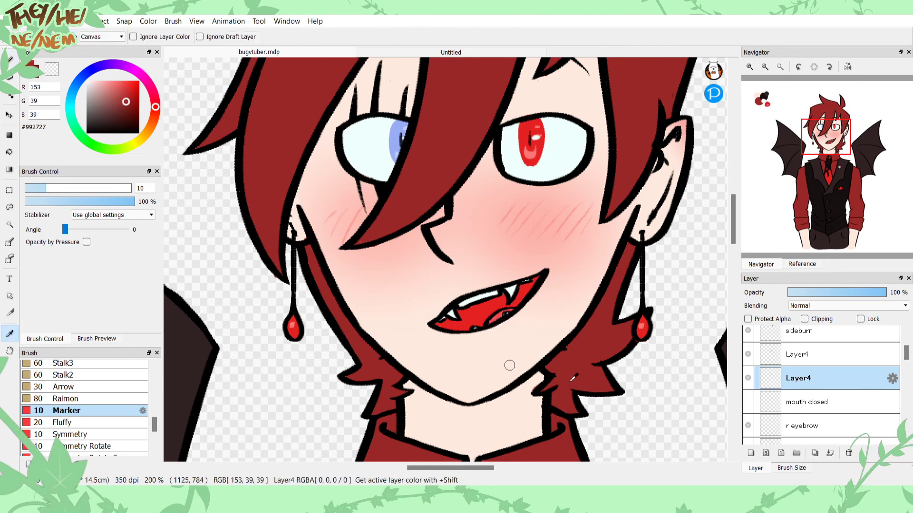
key(g)
click(484, 304)
key(b)
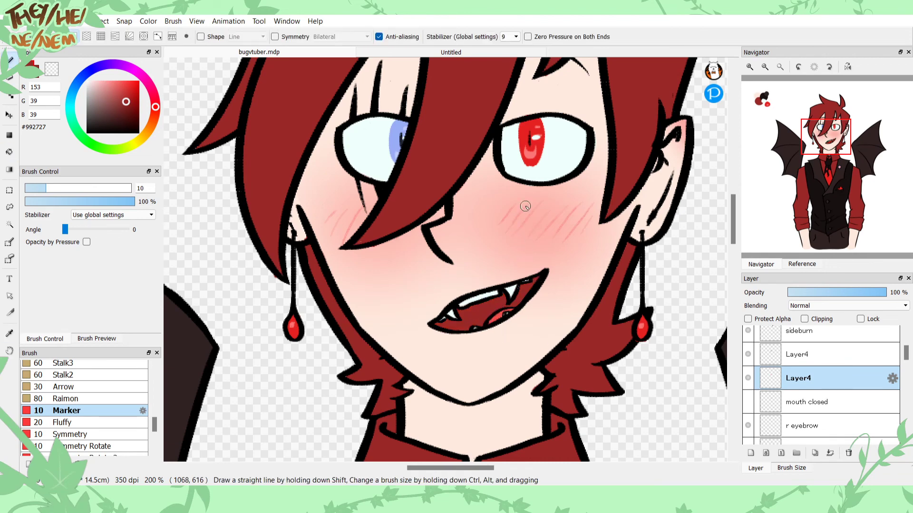
mouse_move(791, 87)
click(765, 68)
click(781, 70)
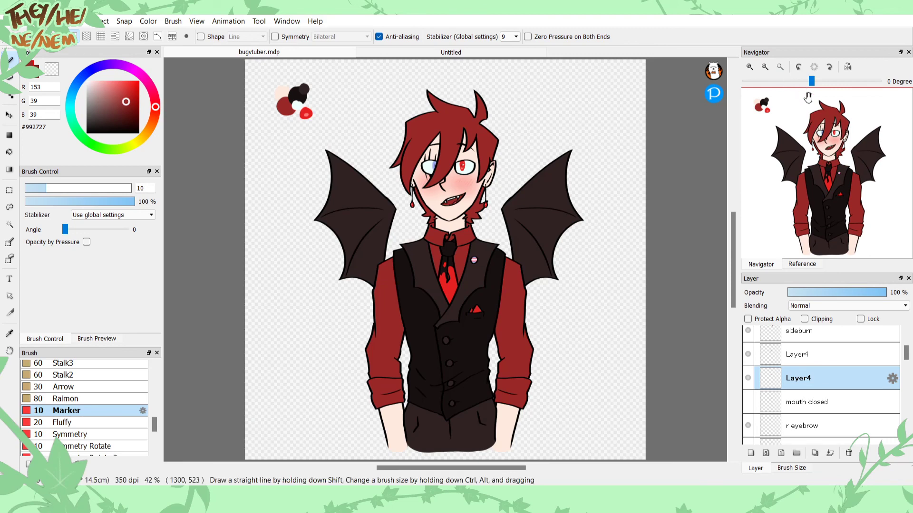
Step: Merge the fringe line layer into its coloured copy and clear the drawing on the merged fringe layer
scroll(807, 95, up, 4)
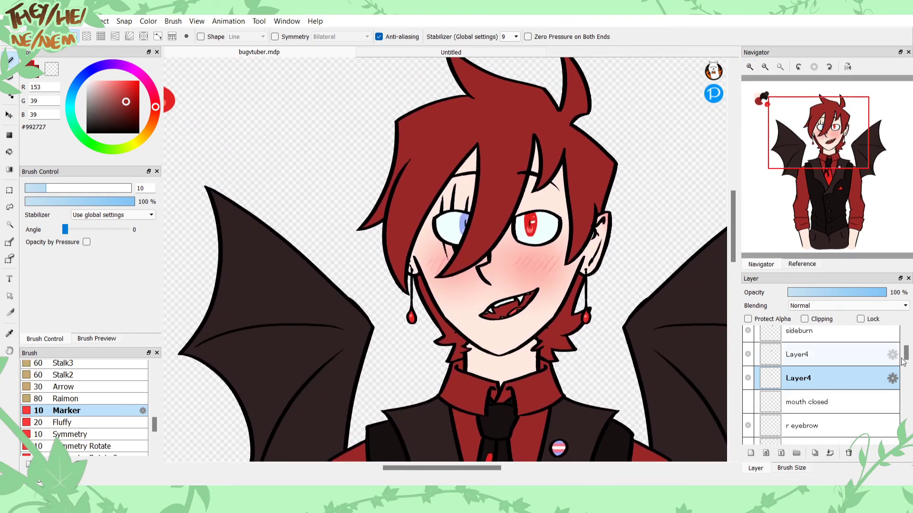
drag(905, 354, 902, 332)
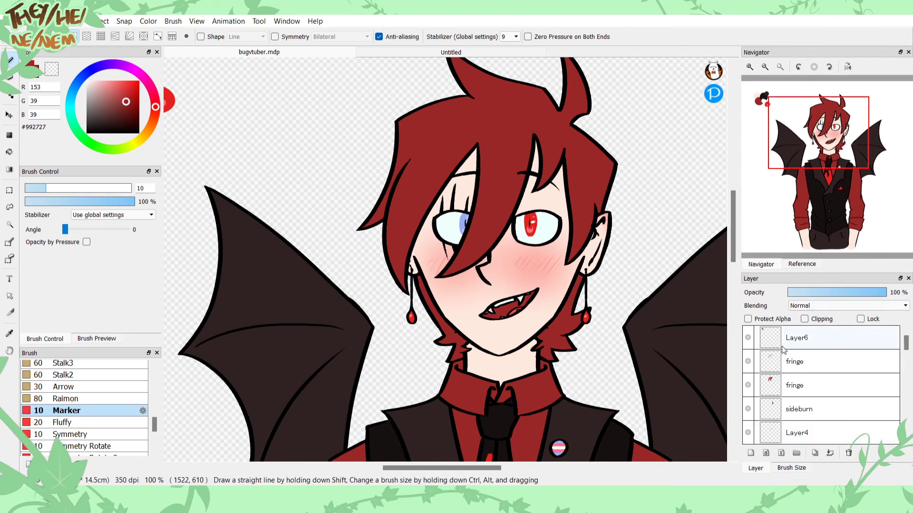
click(771, 367)
click(830, 453)
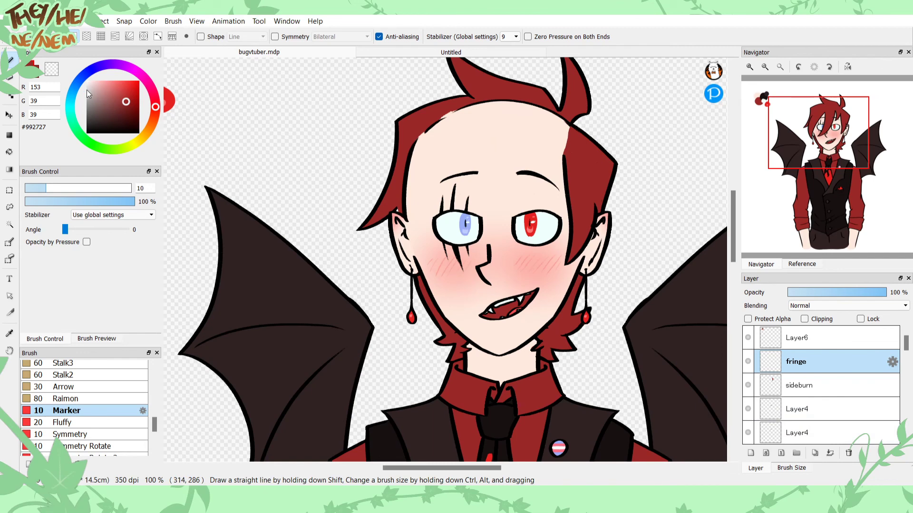
Step: Set the colour to #000000 and, guided by the reference image, outline a new fringe lock over the ear beside the scarred eye
drag(92, 94, 161, 161)
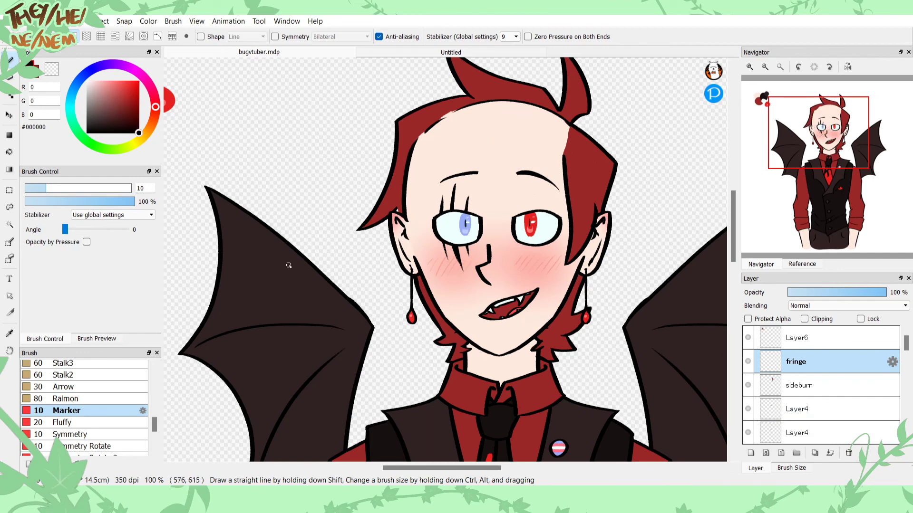
click(802, 264)
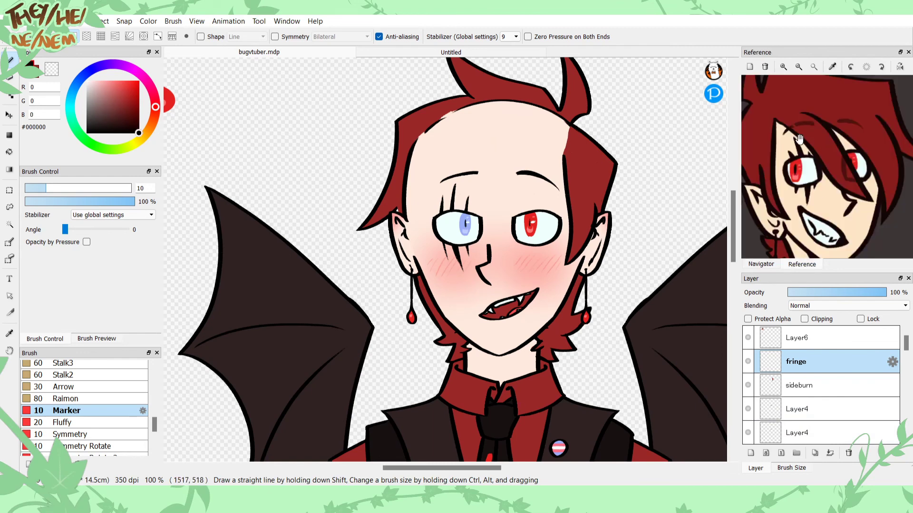
scroll(800, 143, up, 1)
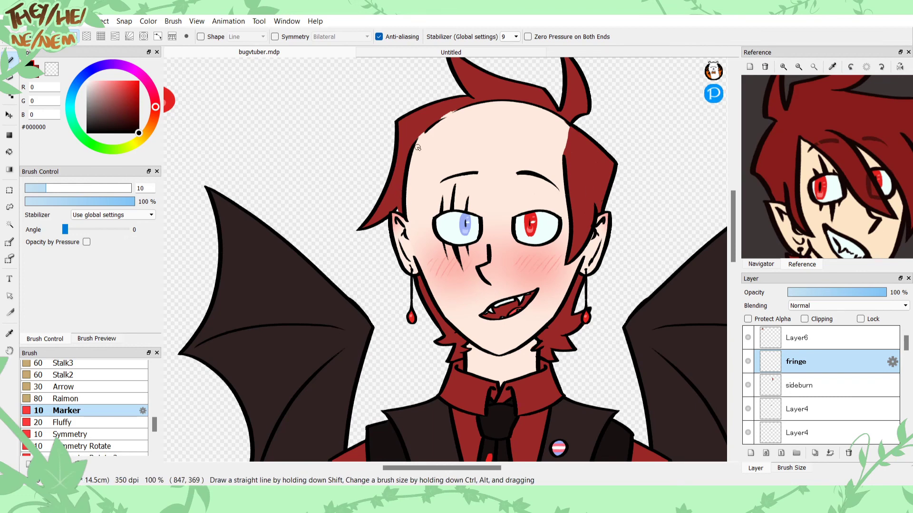
mouse_move(402, 152)
mouse_down()
mouse_move(387, 195)
mouse_move(404, 287)
mouse_up()
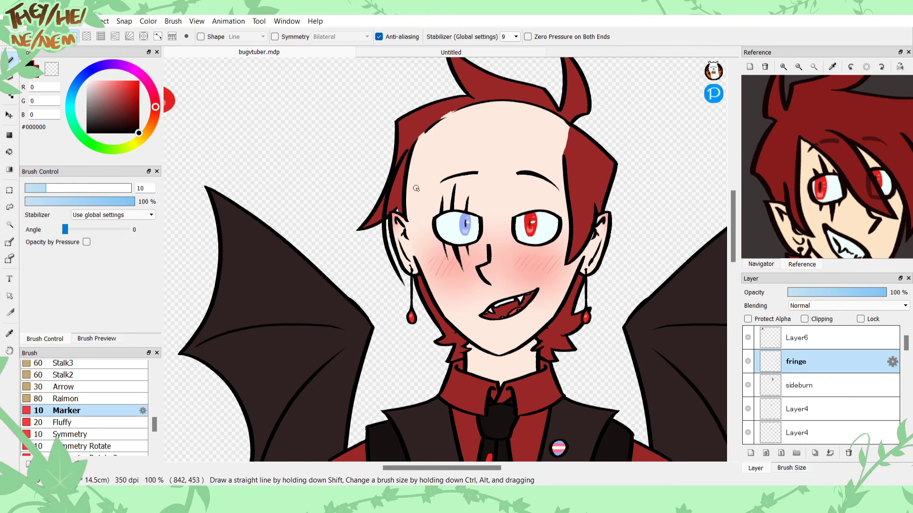
key(ctrl+z)
mouse_move(404, 153)
mouse_down()
mouse_move(408, 290)
mouse_move(409, 226)
mouse_move(448, 162)
mouse_move(422, 190)
mouse_move(403, 288)
mouse_up()
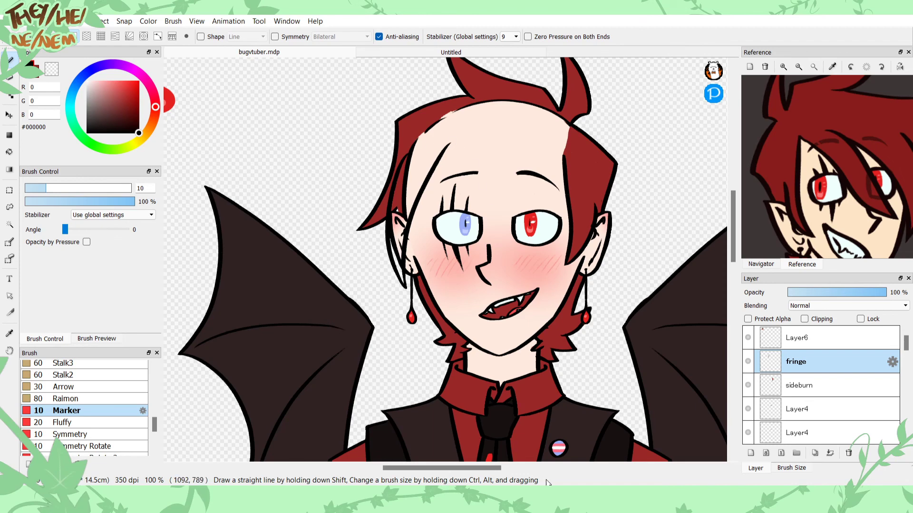
Step: Try to outline pointed fringe locks across the forehead and over the blue eye on the fringe layer
click(765, 265)
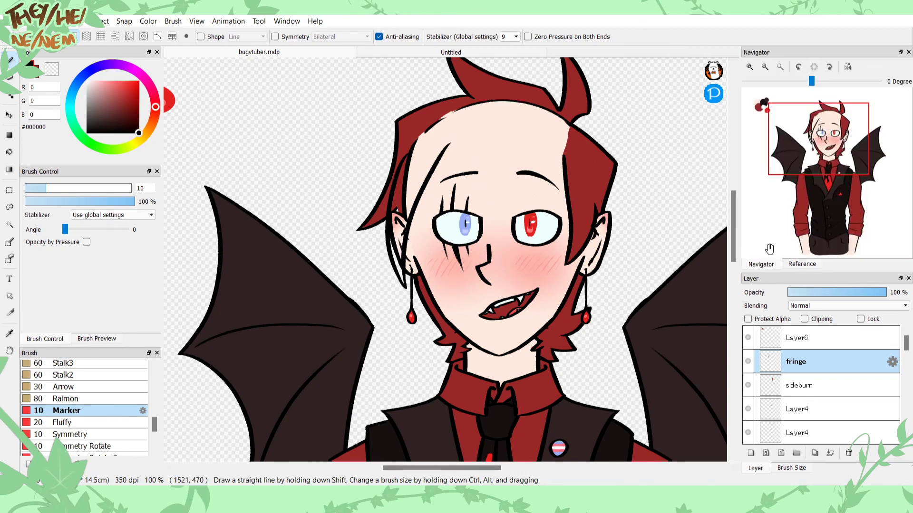
click(750, 67)
mouse_move(622, 94)
mouse_down()
mouse_move(574, 177)
mouse_move(588, 78)
mouse_move(519, 266)
mouse_up()
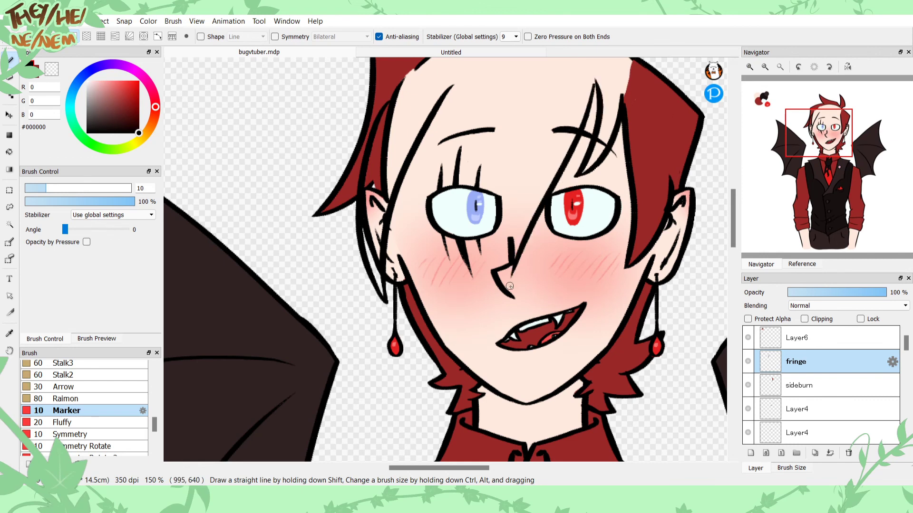
key(ctrl+z)
mouse_move(594, 84)
mouse_down()
mouse_move(585, 125)
mouse_move(459, 272)
mouse_move(469, 264)
mouse_move(456, 311)
mouse_move(450, 91)
mouse_move(436, 147)
mouse_up()
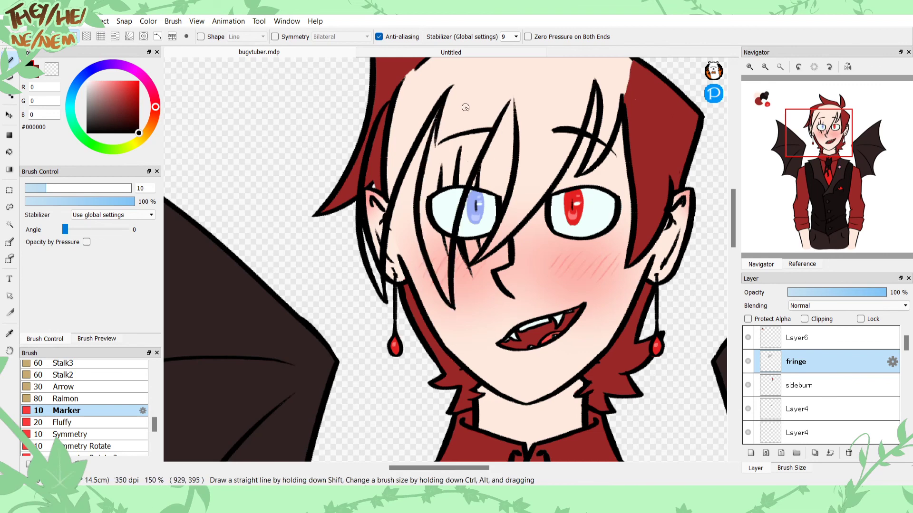
click(766, 68)
click(766, 68)
mouse_move(764, 90)
mouse_down()
mouse_move(754, 102)
mouse_move(757, 96)
mouse_up()
click(750, 68)
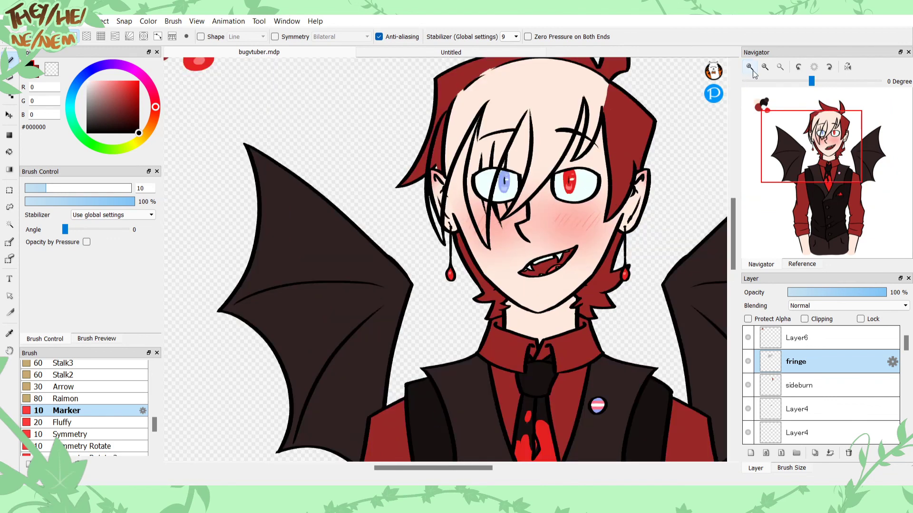
Step: Undo the forehead fringe strokes back to the lock over the ear, including a retried stroke beside the red eye
key(ctrl+z)
key(ctrl+z)
key(ctrl+z)
key(ctrl+z)
key(ctrl+z)
key(ctrl+z)
mouse_move(587, 125)
mouse_down()
mouse_move(599, 203)
mouse_move(586, 259)
mouse_up()
key(ctrl+z)
key(ctrl+z)
key(ctrl+z)
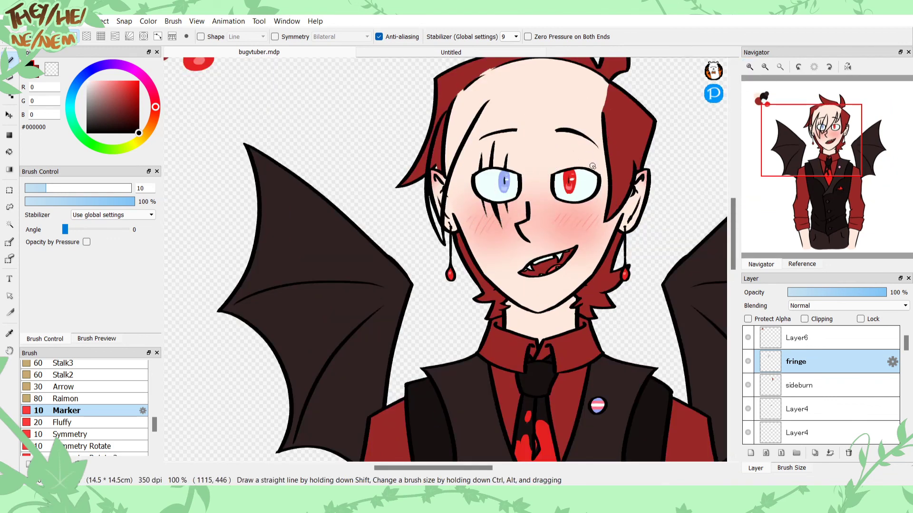
Step: Try new fringe strokes over the scarred eye on the fringe layer after checking the reference image
click(788, 265)
drag(791, 199, 773, 196)
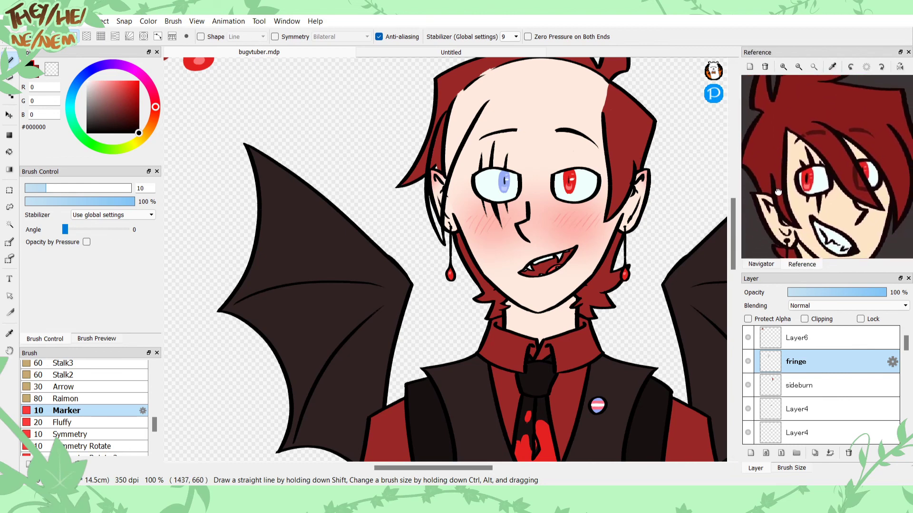
click(762, 264)
click(749, 67)
drag(802, 138, 819, 139)
mouse_move(449, 97)
mouse_down()
mouse_move(483, 199)
mouse_move(460, 293)
mouse_up()
drag(507, 252, 518, 89)
Step: Undo the trial fringe strokes, a retried stroke beside the ear and the lock outlined over the ear
key(ctrl+z)
key(ctrl+z)
key(ctrl+z)
key(ctrl+z)
key(ctrl+z)
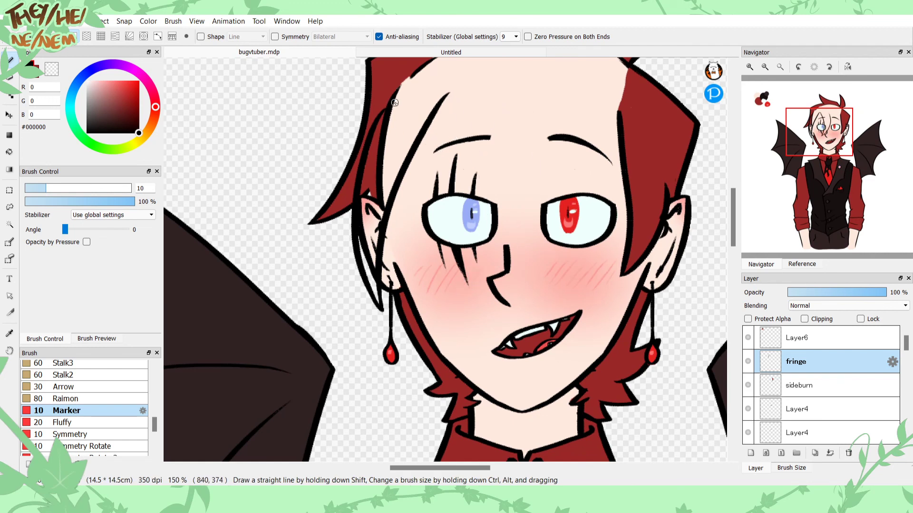
mouse_move(382, 105)
mouse_down()
mouse_move(363, 285)
mouse_move(375, 306)
mouse_move(439, 154)
mouse_move(479, 114)
mouse_move(381, 256)
mouse_move(377, 319)
mouse_up()
key(ctrl+z)
key(ctrl+z)
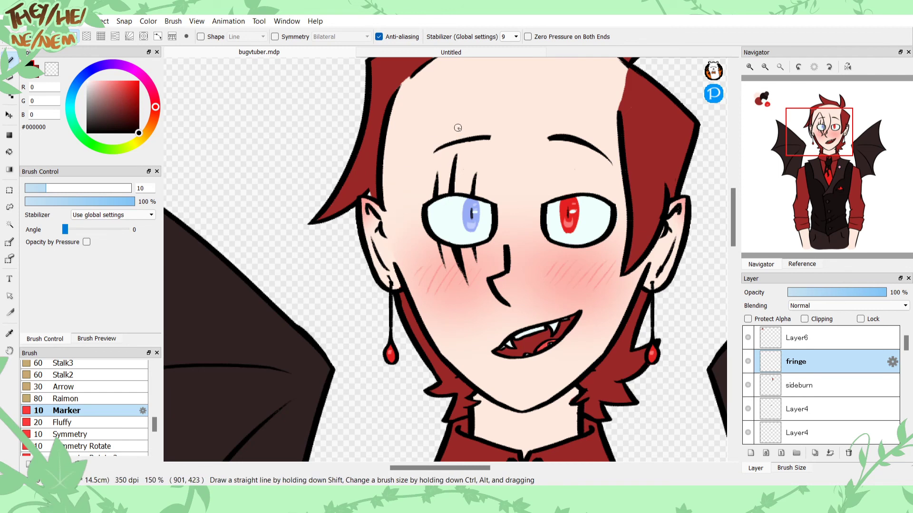
Step: Try to outline a pointed fringe lock between the eyes and a smaller one above the red eye, and undo both
drag(560, 113, 459, 299)
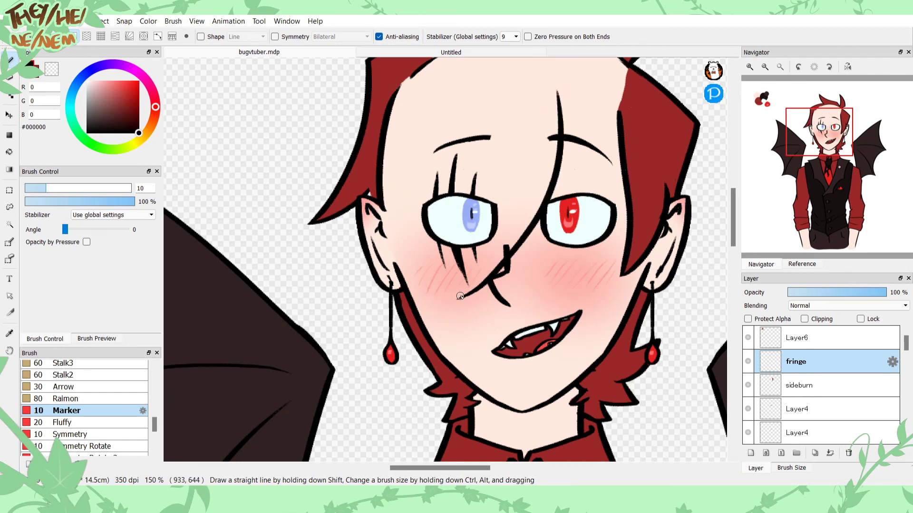
drag(495, 81, 461, 295)
drag(558, 93, 578, 128)
drag(576, 170, 618, 103)
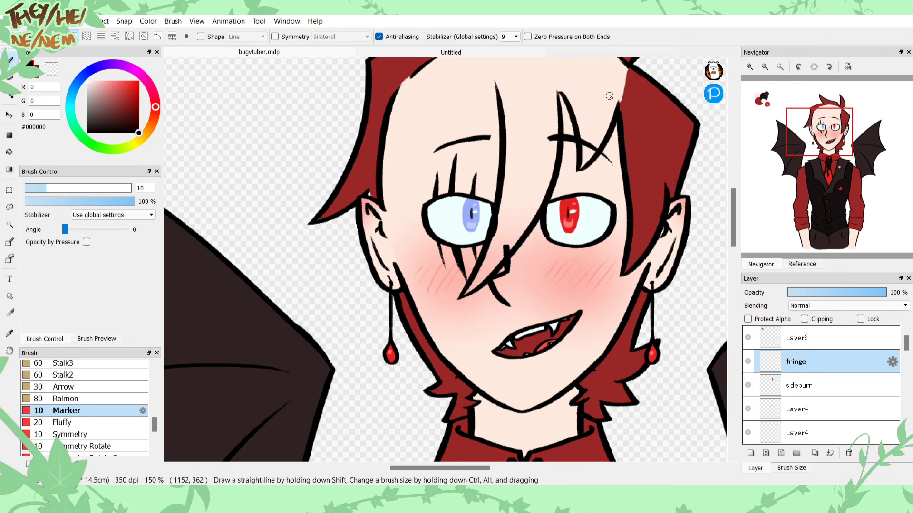
key(ctrl+z)
key(ctrl+z)
key(ctrl+z)
key(ctrl+z)
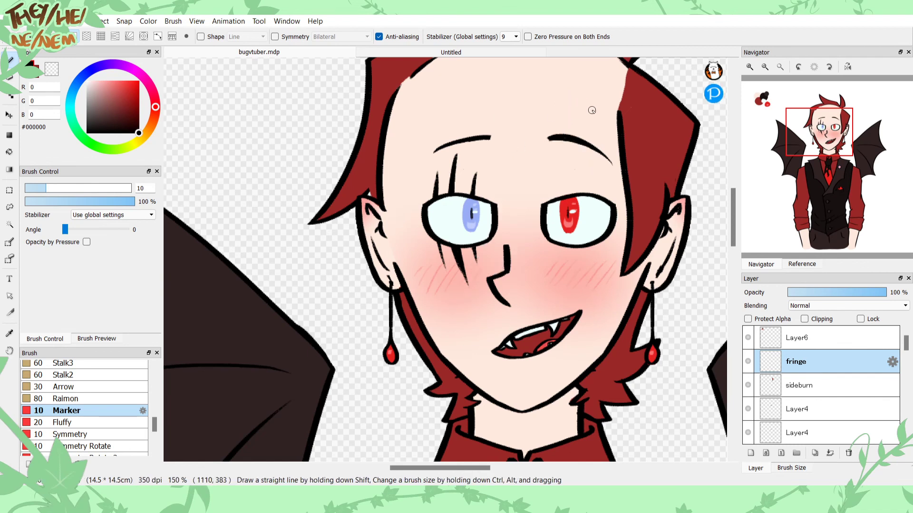
Step: Try outlining a small pointed lock above the red eye and a long strand edge sweeping across the nose
mouse_move(618, 110)
mouse_down()
mouse_move(577, 180)
mouse_move(584, 101)
mouse_move(583, 119)
mouse_move(428, 308)
mouse_up()
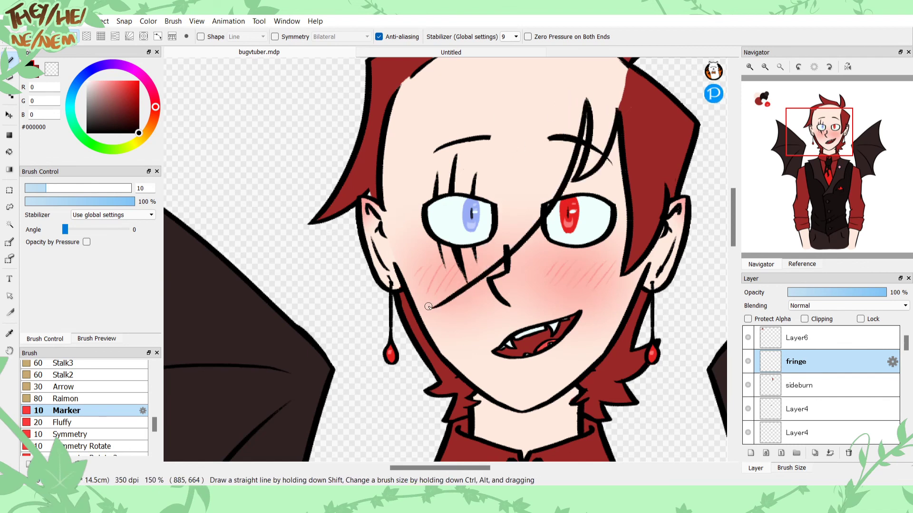
key(ctrl+z)
drag(586, 99, 458, 289)
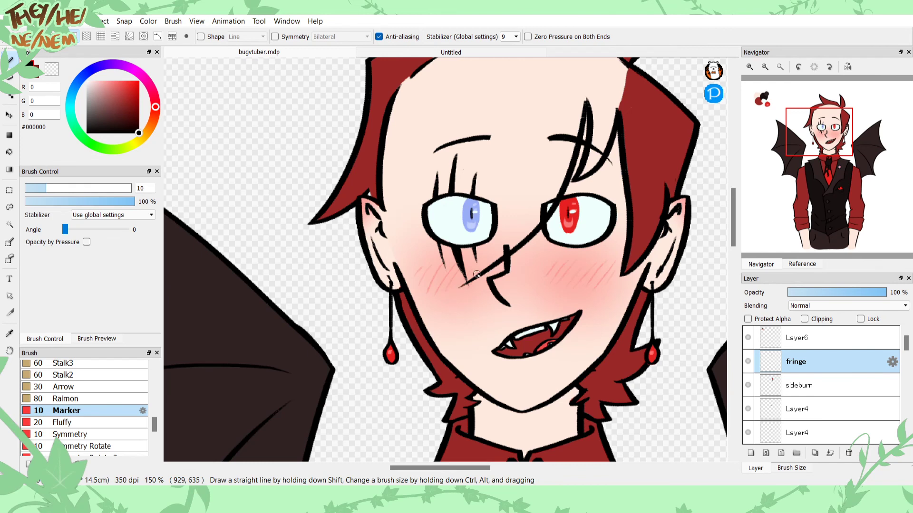
key(ctrl+z)
drag(586, 100, 443, 285)
key(ctrl+z)
mouse_move(585, 99)
mouse_down()
mouse_move(502, 236)
mouse_move(457, 262)
mouse_up()
key(ctrl+z)
mouse_move(586, 100)
mouse_down()
mouse_move(465, 258)
mouse_move(505, 138)
mouse_move(496, 99)
mouse_move(447, 204)
mouse_move(419, 304)
mouse_up()
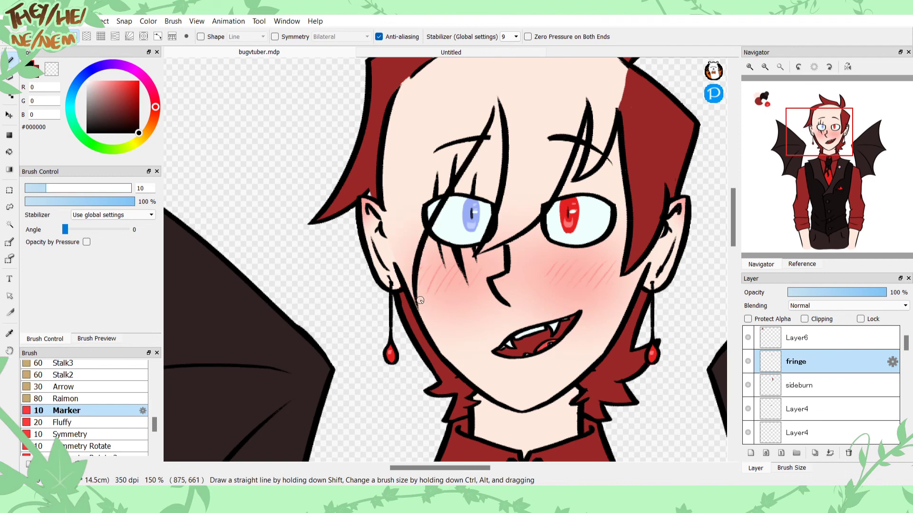
Step: Try outlining fringe locks across the blue eye and beside the ear, and compare them against the whole figure
key(ctrl+z)
mouse_move(495, 101)
mouse_down()
mouse_move(436, 221)
mouse_move(447, 304)
mouse_up()
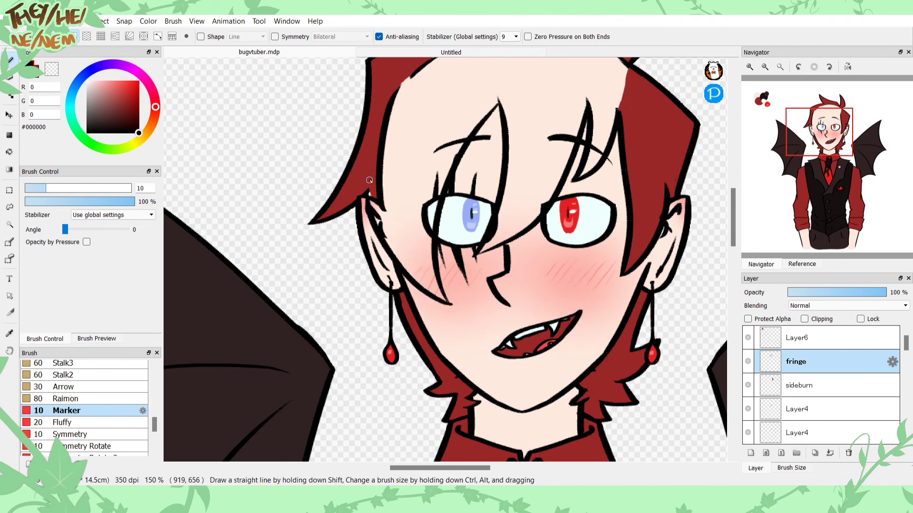
drag(369, 204, 370, 146)
click(765, 68)
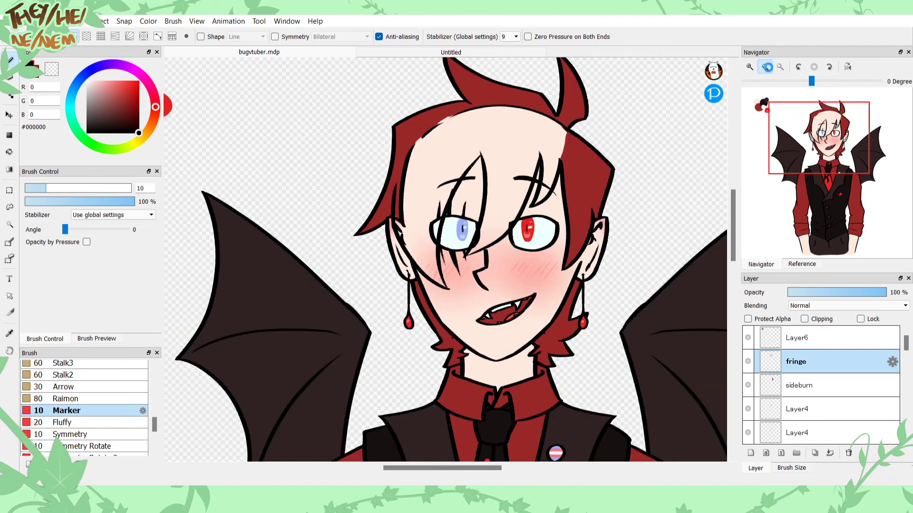
click(766, 68)
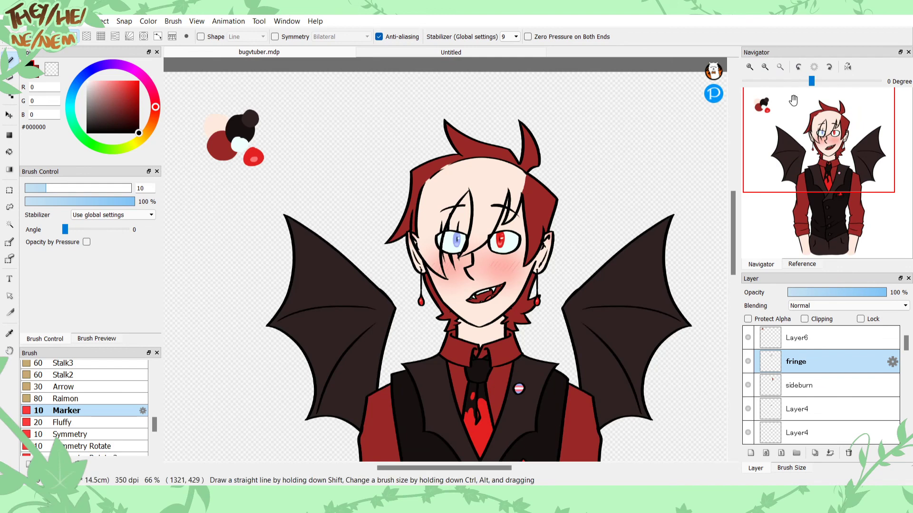
click(750, 66)
click(750, 67)
click(809, 136)
drag(810, 135, 814, 135)
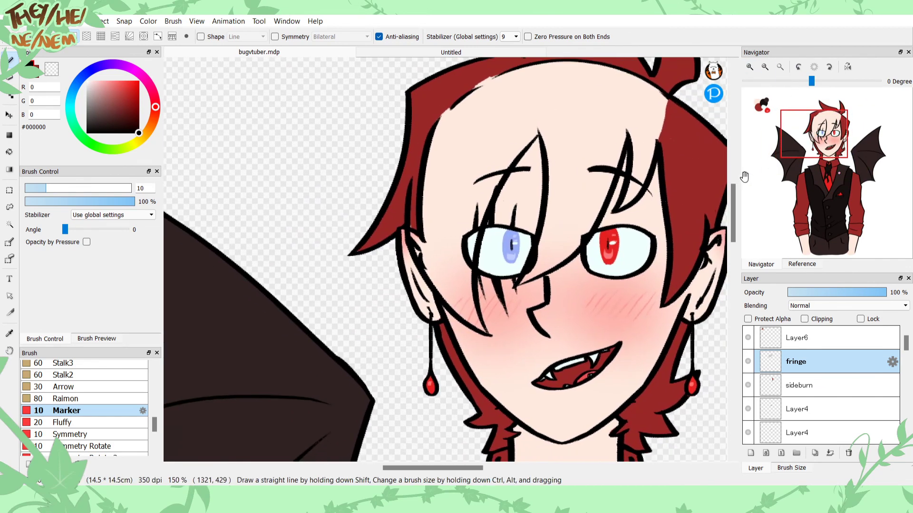
Step: Undo all the trial fringe outlines over the forehead, both eyes and the ear
key(ctrl+z)
key(ctrl+z)
key(ctrl+z)
key(ctrl+z)
key(ctrl+z)
key(ctrl+z)
key(ctrl+z)
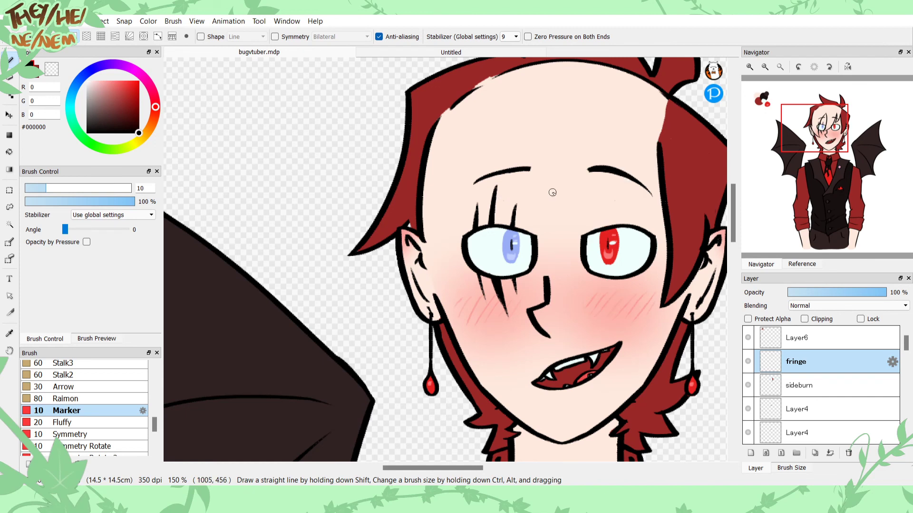
Step: Try repeatedly to outline the fringe lock running over the ear beside the scarred eye, undoing each stroke
mouse_move(421, 157)
mouse_down()
mouse_move(416, 325)
mouse_move(440, 363)
mouse_up()
key(ctrl+z)
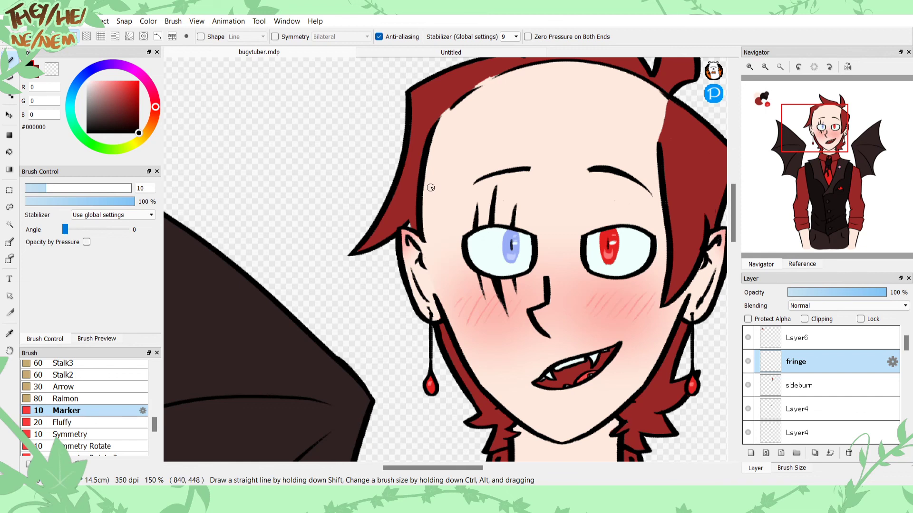
mouse_move(421, 169)
mouse_down()
mouse_move(455, 333)
mouse_move(471, 171)
mouse_up()
key(ctrl+z)
key(ctrl+z)
mouse_move(421, 169)
mouse_down()
mouse_move(411, 341)
mouse_move(422, 357)
mouse_up()
key(ctrl+z)
mouse_move(420, 154)
mouse_down()
mouse_move(424, 357)
mouse_move(495, 171)
mouse_move(444, 395)
mouse_up()
key(ctrl+z)
key(ctrl+z)
key(ctrl+z)
mouse_move(408, 151)
mouse_down()
mouse_move(423, 343)
mouse_move(445, 370)
mouse_up()
key(ctrl+z)
drag(415, 167, 453, 361)
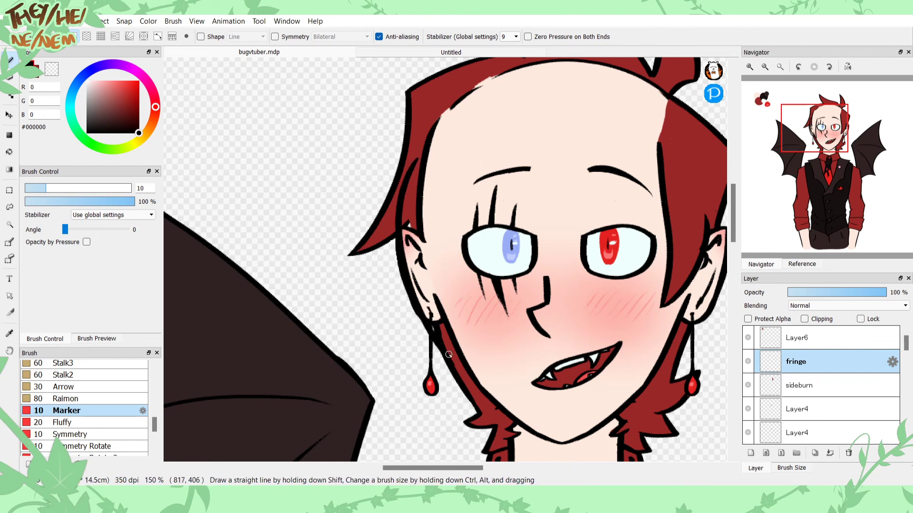
key(ctrl+z)
Step: Try to outline a central pointed lock between the eyes and a small lock above the red eye
mouse_move(418, 157)
mouse_down()
mouse_move(406, 175)
mouse_move(439, 315)
mouse_up()
mouse_move(403, 179)
mouse_down()
mouse_move(400, 323)
mouse_move(469, 152)
mouse_up()
key(ctrl+z)
mouse_move(535, 162)
mouse_down()
mouse_move(508, 304)
mouse_move(490, 337)
mouse_move(590, 158)
mouse_move(499, 310)
mouse_move(532, 298)
mouse_move(470, 316)
mouse_move(519, 304)
mouse_move(470, 317)
mouse_up()
key(ctrl+z)
key(ctrl+z)
mouse_move(537, 293)
mouse_down()
mouse_move(497, 316)
mouse_move(465, 316)
mouse_up()
key(ctrl+z)
key(ctrl+z)
drag(519, 307, 464, 315)
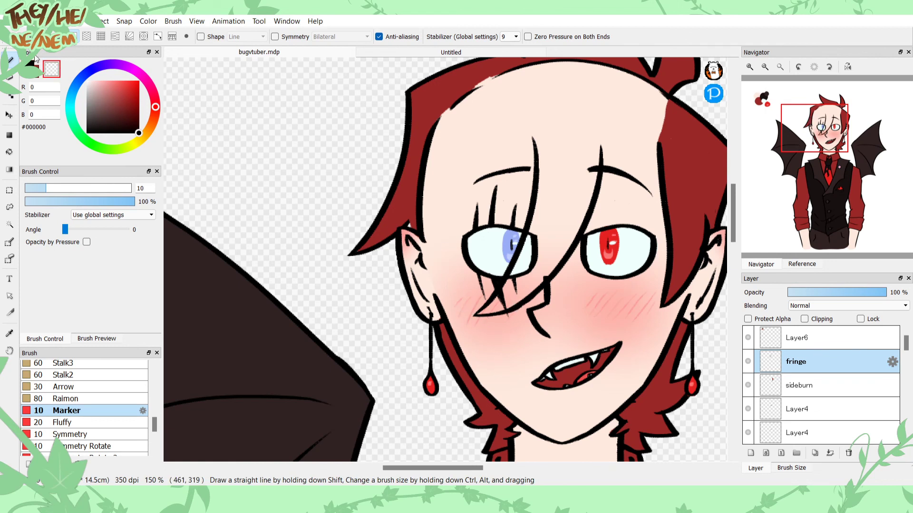
key(x)
mouse_move(601, 147)
mouse_down()
mouse_move(613, 213)
mouse_move(664, 135)
mouse_up()
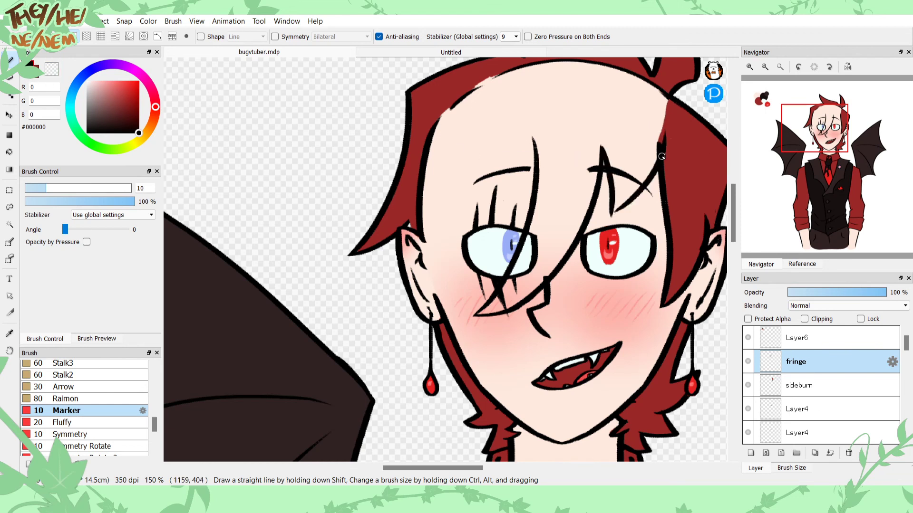
Step: Undo the forehead outlines and further retried strokes until the original coloured fringe is restored on the fringe layer
key(ctrl+z)
key(ctrl+z)
key(ctrl+z)
key(ctrl+z)
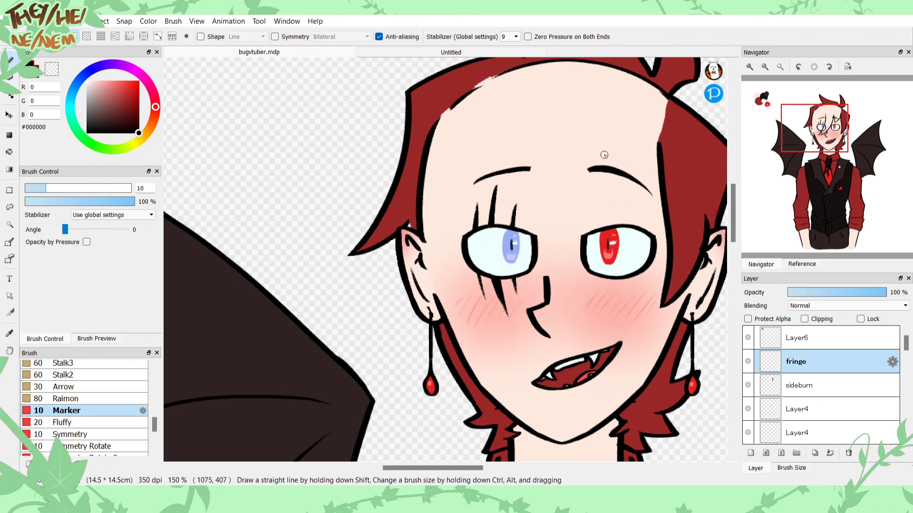
drag(618, 141, 503, 299)
key(ctrl+z)
mouse_move(615, 142)
mouse_down()
mouse_move(494, 310)
mouse_move(517, 164)
mouse_up()
key(ctrl+z)
drag(508, 295, 494, 309)
key(ctrl+z)
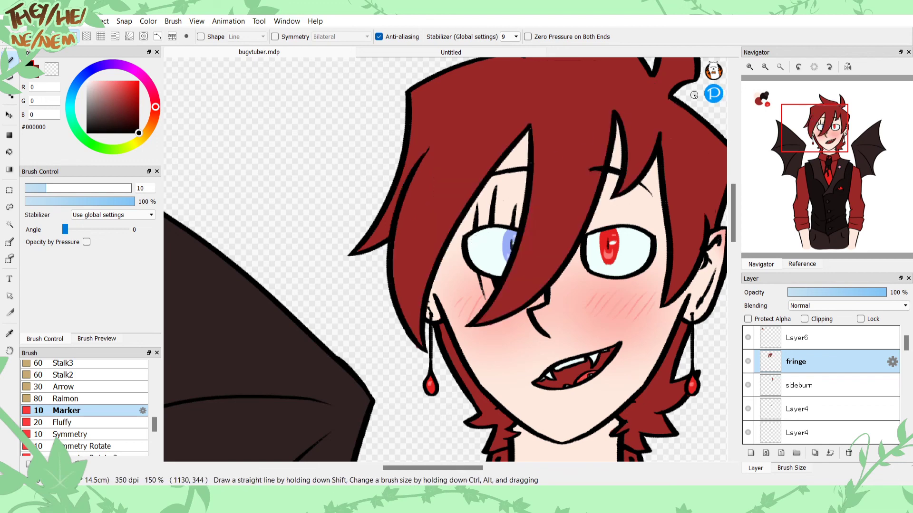
Step: Undo a circle drawn over the face and add a new layer above the fringe layer
click(764, 68)
click(764, 68)
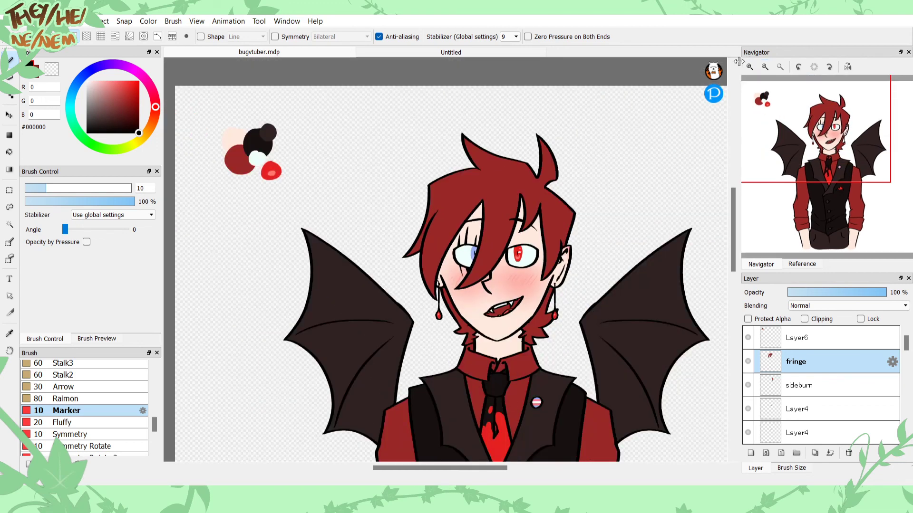
click(750, 67)
click(750, 67)
mouse_move(544, 147)
mouse_down()
mouse_move(623, 228)
mouse_move(542, 143)
mouse_up()
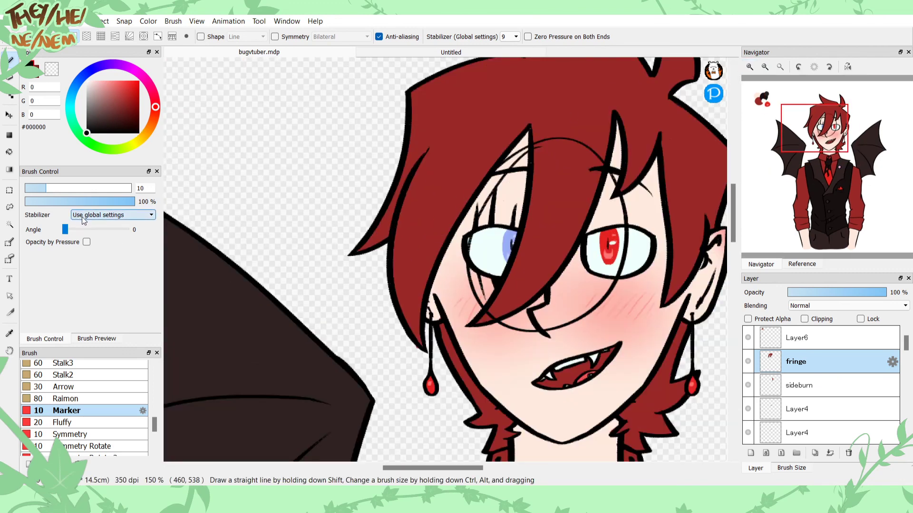
key(ctrl+z)
click(750, 454)
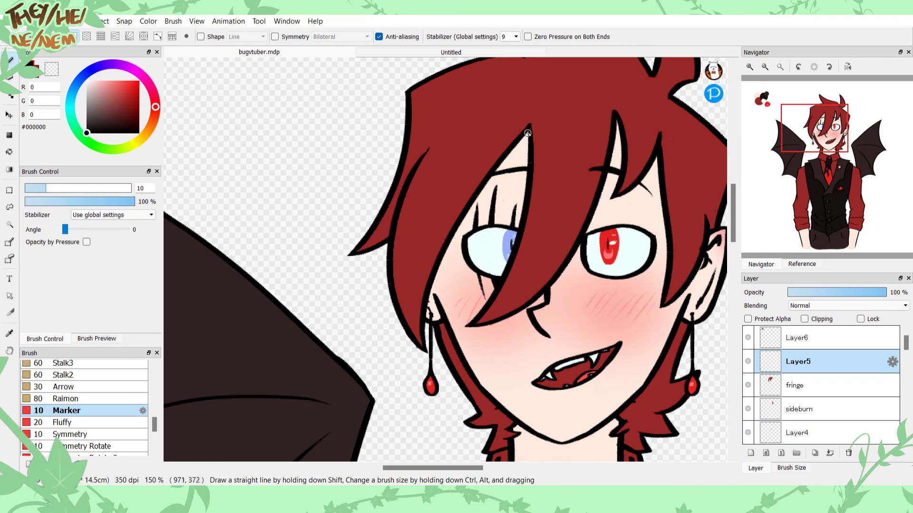
Step: Try outlining the inner and outer edges of a side lock over the ear on the new layer, and undo the strokes
drag(482, 189, 475, 368)
key(ctrl+z)
drag(466, 207, 463, 340)
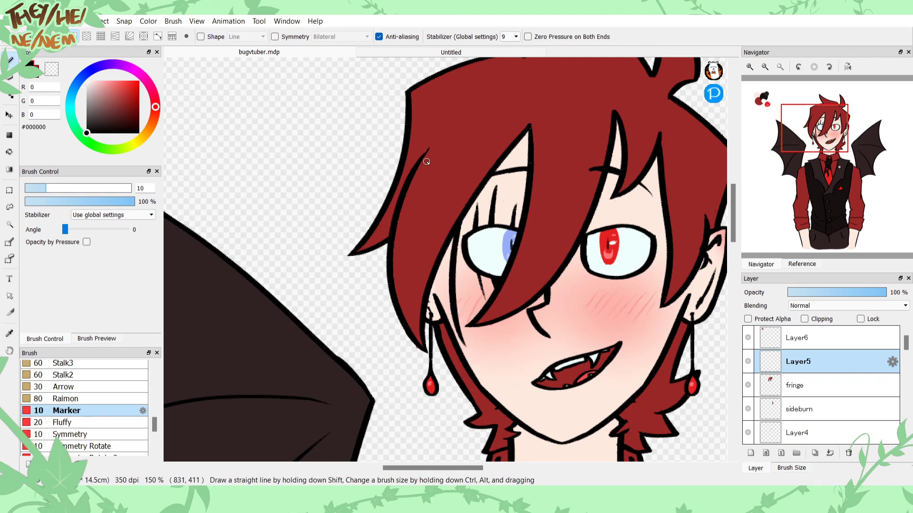
drag(424, 166, 398, 295)
key(ctrl+z)
drag(414, 182, 433, 316)
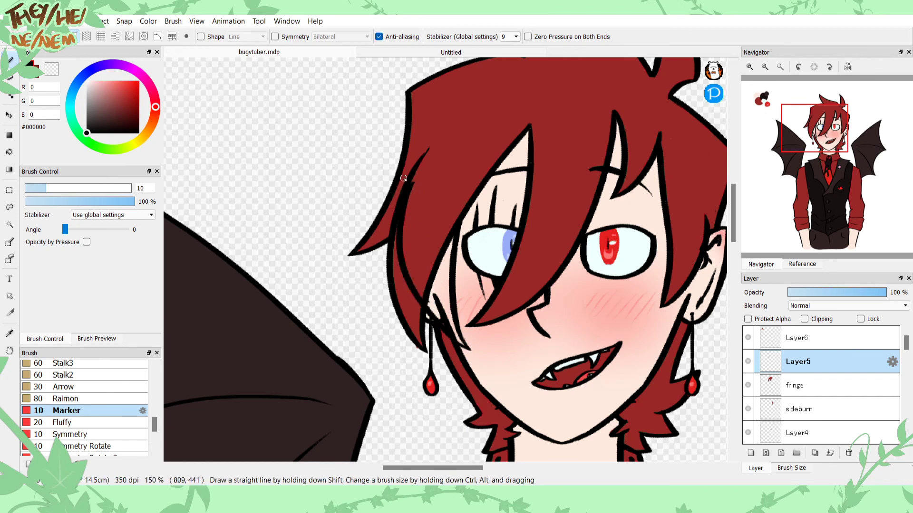
key(ctrl+z)
key(ctrl+z)
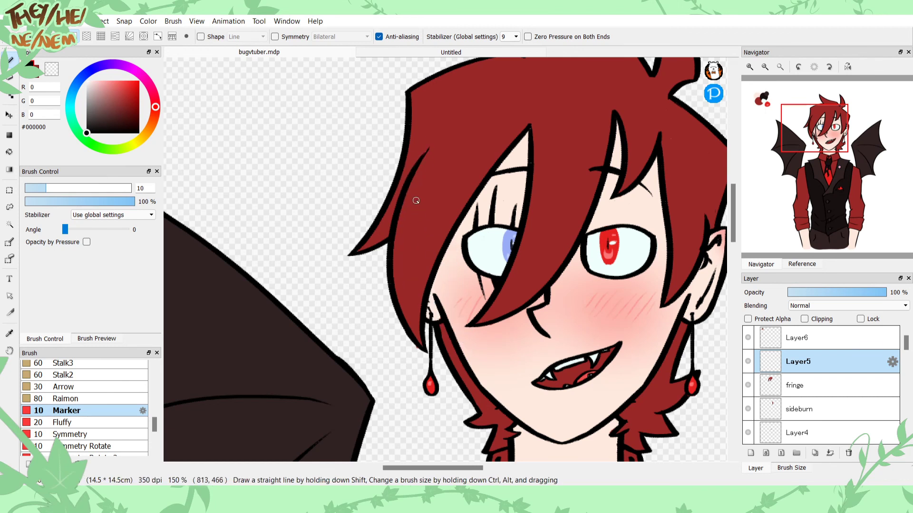
Step: Outline the inner and outer edges of a side lock over the ear, ending in a point on the cheek
drag(495, 164, 469, 337)
key(ctrl+z)
mouse_move(484, 176)
mouse_down()
mouse_move(453, 280)
mouse_move(476, 365)
mouse_up()
drag(405, 190, 471, 357)
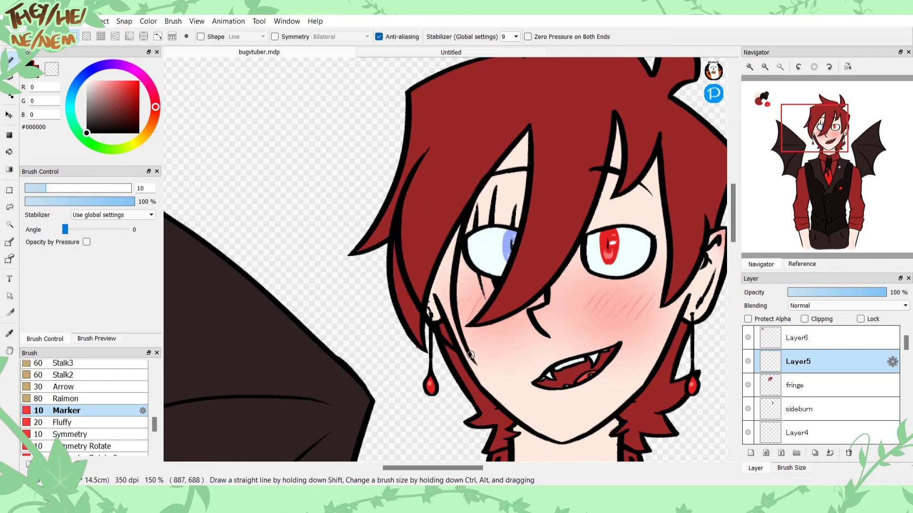
click(54, 72)
click(32, 64)
Step: Redraw the central lock's outline from the forehead gap down to a tip beside the nose, exposing more of the blue eye
drag(529, 127, 489, 358)
key(ctrl+z)
mouse_move(530, 127)
mouse_down()
mouse_move(536, 164)
mouse_move(482, 323)
mouse_up()
key(ctrl+z)
mouse_move(530, 127)
mouse_down()
mouse_move(536, 199)
mouse_move(492, 325)
mouse_move(503, 309)
mouse_move(536, 302)
mouse_up()
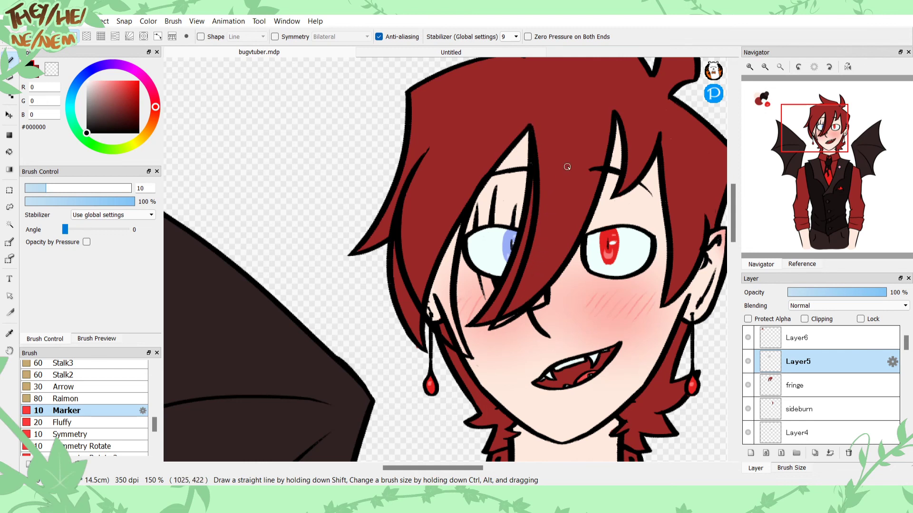
Step: Erase the old central lock edge over the blue eye and the old side lock edge on the fringe layer
click(778, 389)
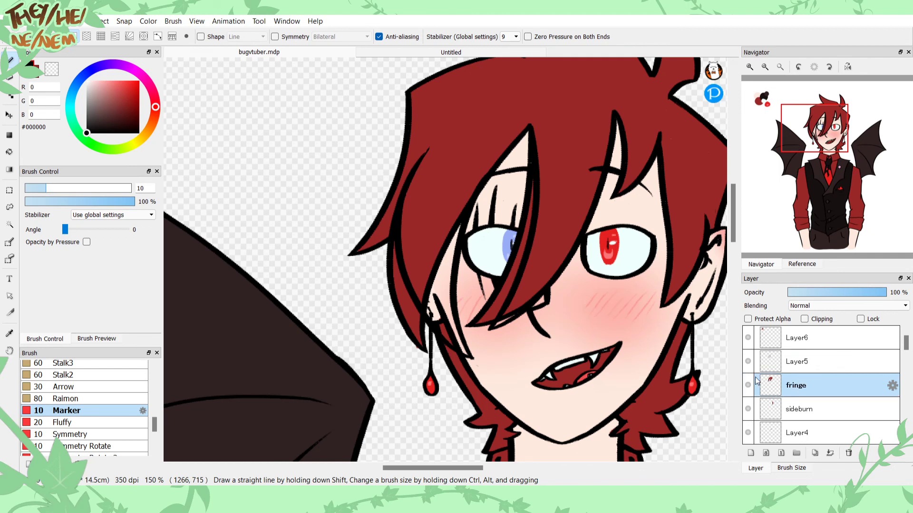
click(747, 386)
click(747, 385)
mouse_move(528, 138)
mouse_down()
mouse_move(530, 198)
mouse_move(527, 210)
mouse_move(529, 167)
mouse_move(527, 224)
mouse_move(511, 275)
mouse_move(520, 254)
mouse_up()
mouse_move(524, 163)
mouse_down()
mouse_move(505, 274)
mouse_move(489, 306)
mouse_move(505, 288)
mouse_move(495, 315)
mouse_move(471, 327)
mouse_up()
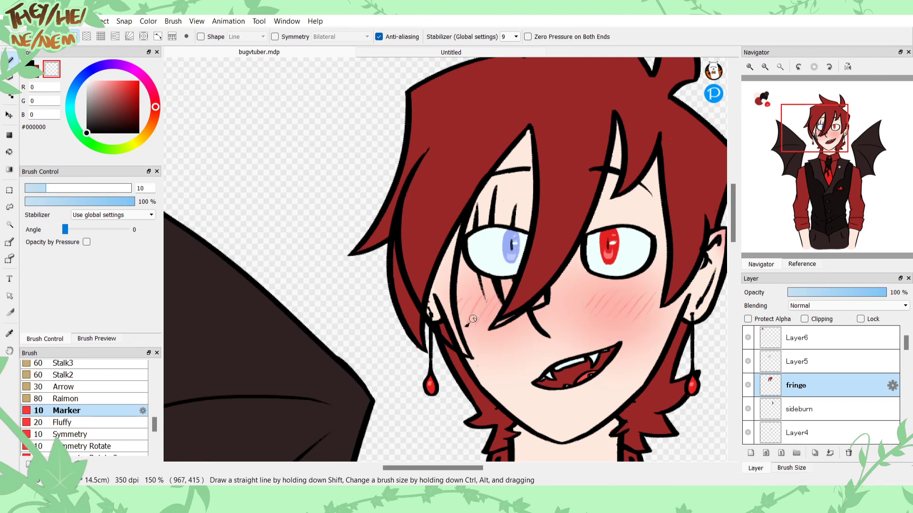
mouse_move(516, 297)
mouse_down()
mouse_move(501, 321)
mouse_move(533, 290)
mouse_up()
mouse_move(392, 210)
mouse_down()
mouse_move(407, 326)
mouse_move(396, 276)
mouse_move(417, 324)
mouse_move(402, 296)
mouse_move(397, 322)
mouse_move(423, 349)
mouse_move(417, 331)
mouse_move(423, 341)
mouse_move(436, 324)
mouse_up()
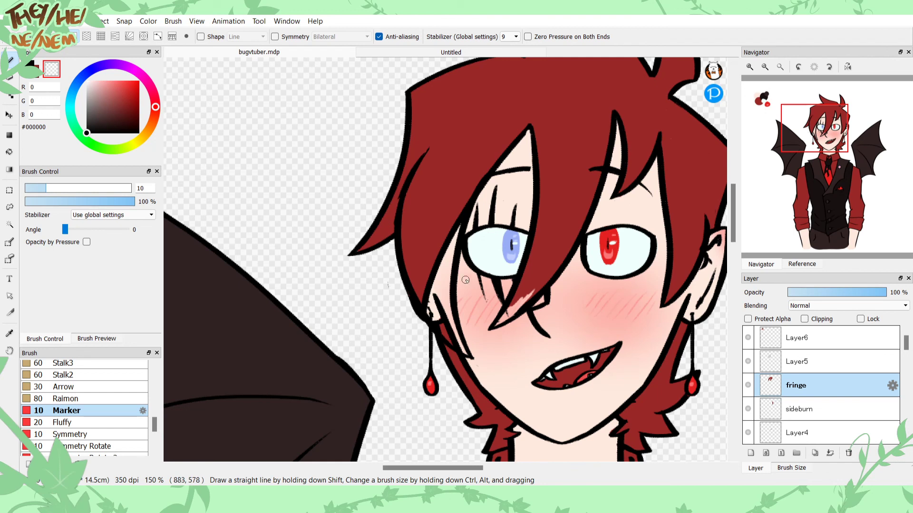
Step: Pick the hair red #992727 and fill the gaps in the redrawn side lock and the central lock's tip
alt+click(434, 187)
drag(461, 207, 452, 271)
click(33, 67)
mouse_move(461, 206)
mouse_down()
mouse_move(449, 320)
mouse_move(461, 345)
mouse_up()
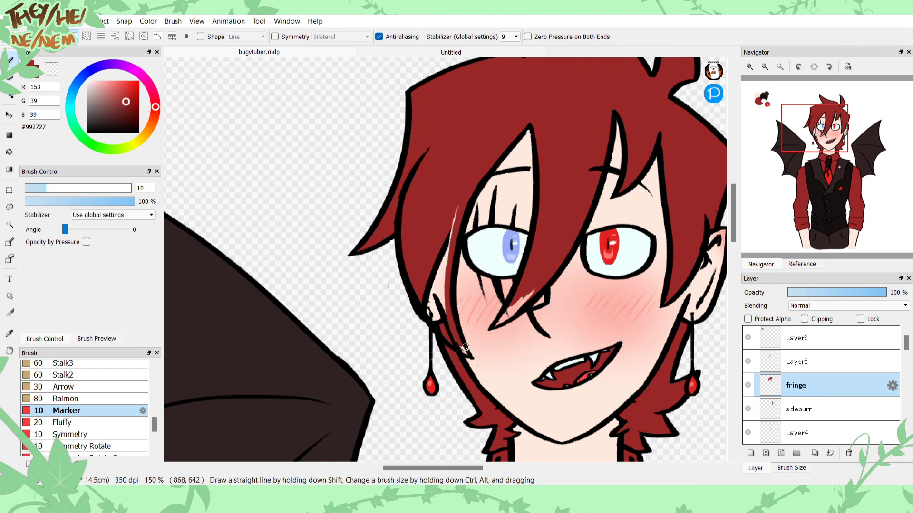
drag(435, 316, 430, 330)
mouse_move(416, 295)
mouse_down()
mouse_move(436, 330)
mouse_move(454, 334)
mouse_move(439, 266)
mouse_move(449, 228)
mouse_move(446, 246)
mouse_up()
drag(436, 284, 433, 300)
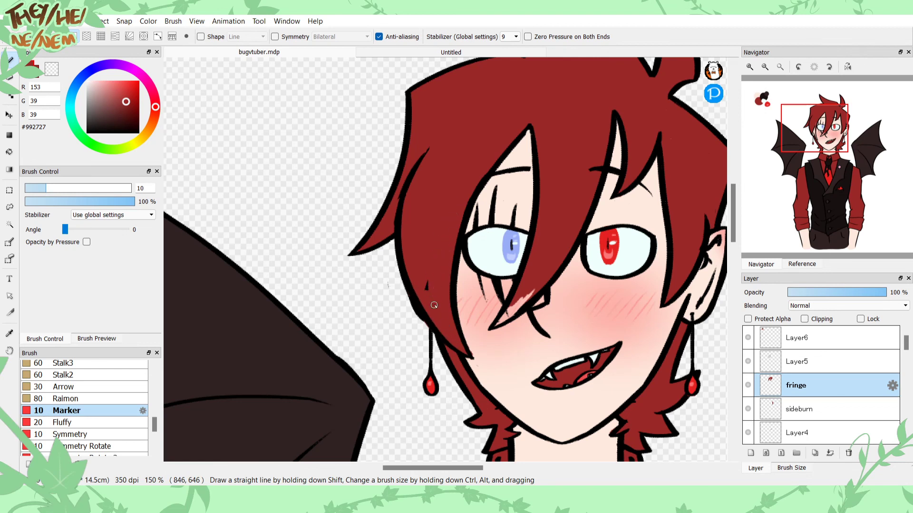
mouse_move(523, 280)
mouse_down()
mouse_move(504, 325)
mouse_move(519, 303)
mouse_move(499, 323)
mouse_up()
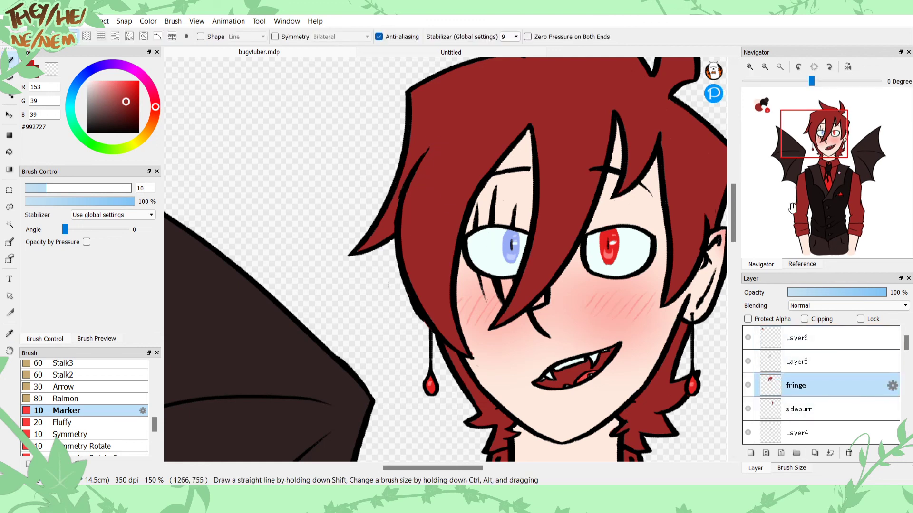
Step: Redraw the black line between the side lock and the hair, extending its tapered end further up into the red fringe
click(751, 67)
click(52, 70)
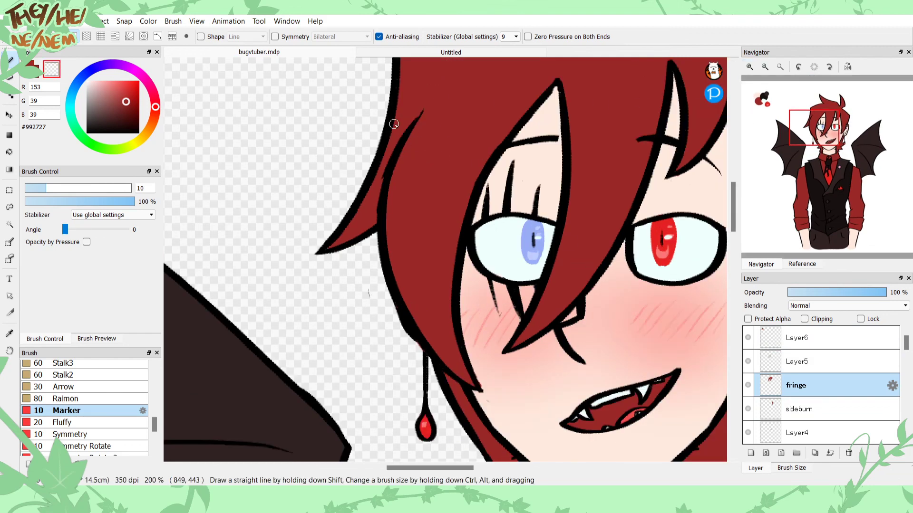
drag(426, 106, 416, 115)
click(38, 79)
mouse_move(427, 113)
mouse_down()
mouse_move(385, 212)
mouse_move(395, 151)
mouse_move(441, 93)
mouse_move(390, 198)
mouse_up()
click(36, 78)
key(ctrl+z)
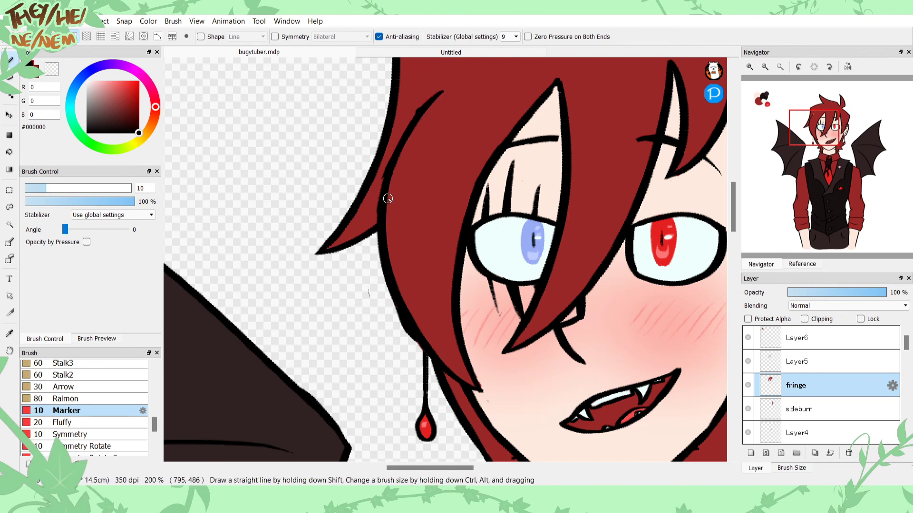
key(ctrl+z)
drag(439, 90, 388, 205)
key(ctrl+z)
drag(434, 91, 382, 216)
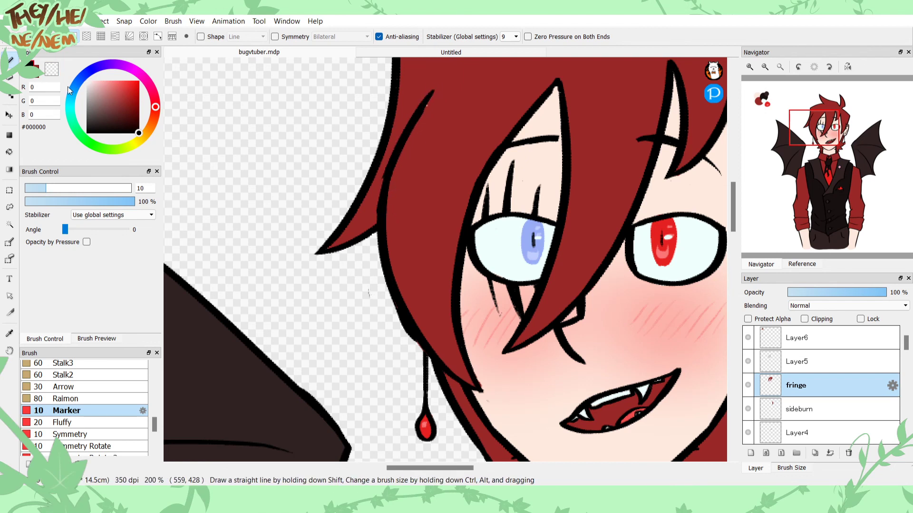
Step: Clean up the upper end of the side lock's line, filling the gap beside it with the hair red #992727
click(51, 71)
drag(436, 95, 411, 143)
click(32, 66)
click(37, 71)
key(ctrl+z)
click(50, 73)
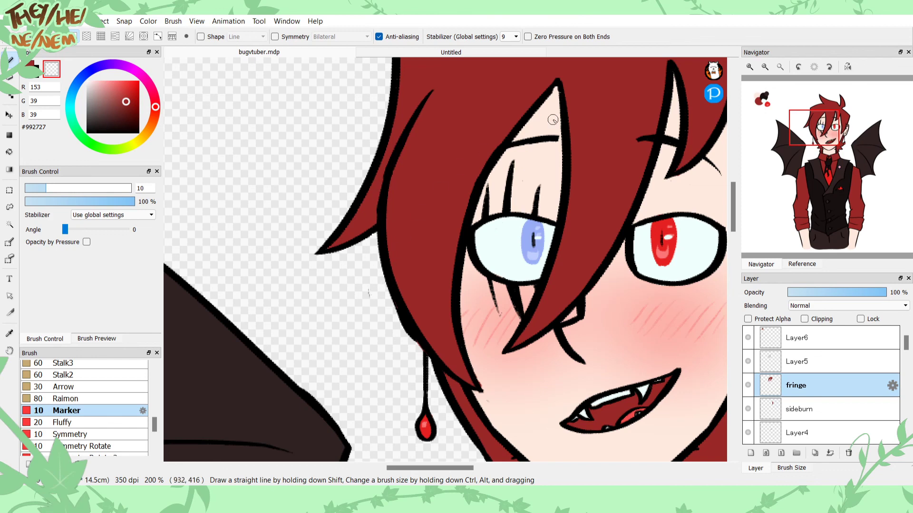
click(771, 69)
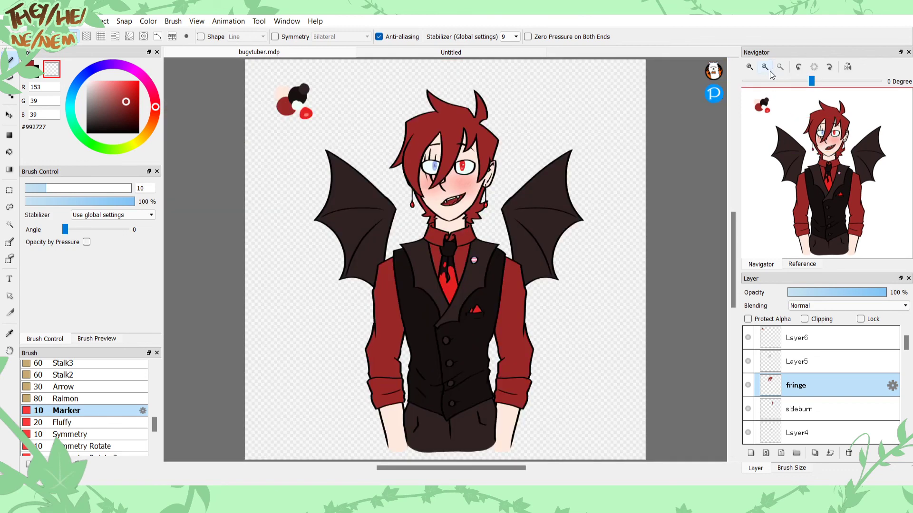
click(802, 264)
click(760, 263)
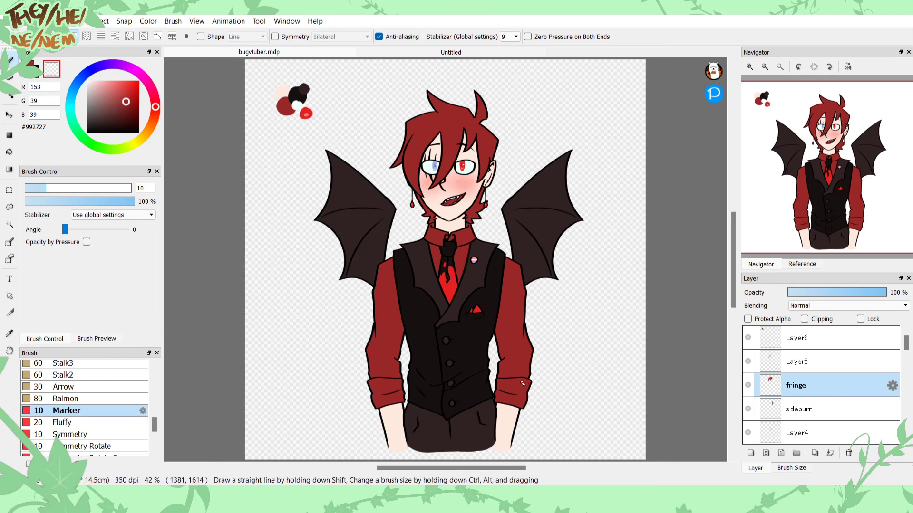
Step: Clear the mouth sketches from the Untitled canvas and sketch a doubled black circle for a head with a half-domed eye inside
click(472, 52)
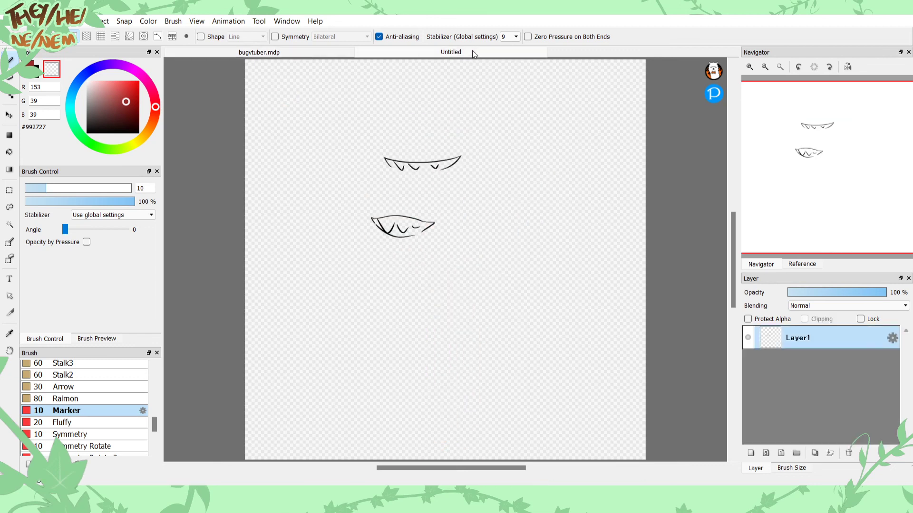
key(Delete)
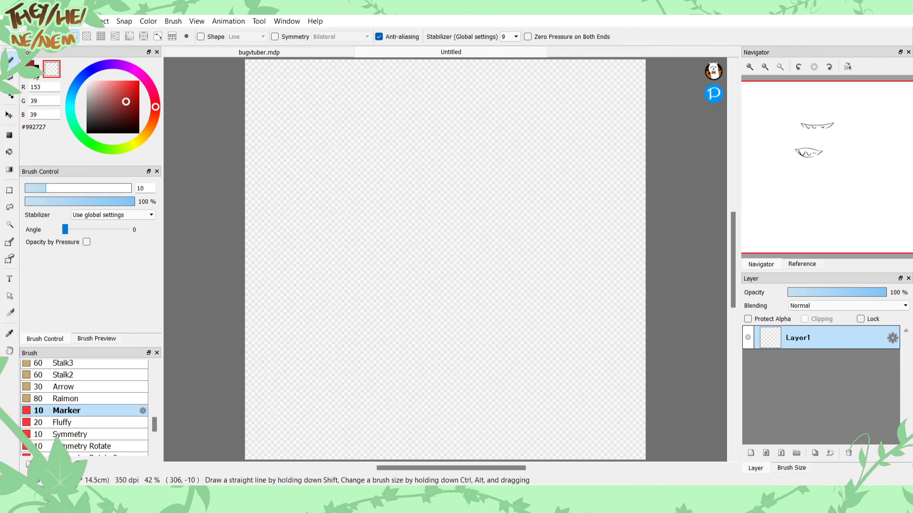
click(37, 76)
mouse_move(419, 129)
mouse_down()
mouse_move(458, 117)
mouse_move(437, 208)
mouse_move(463, 107)
mouse_up()
drag(499, 157, 453, 175)
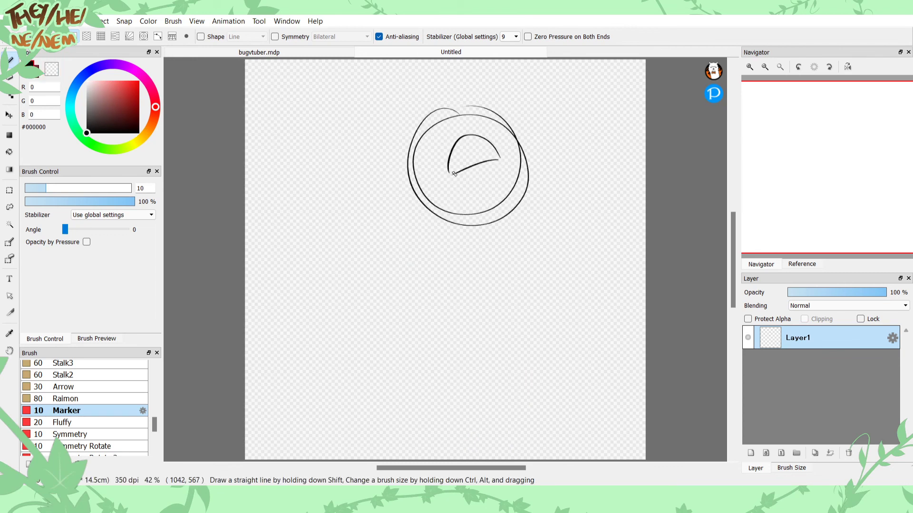
drag(465, 144, 466, 160)
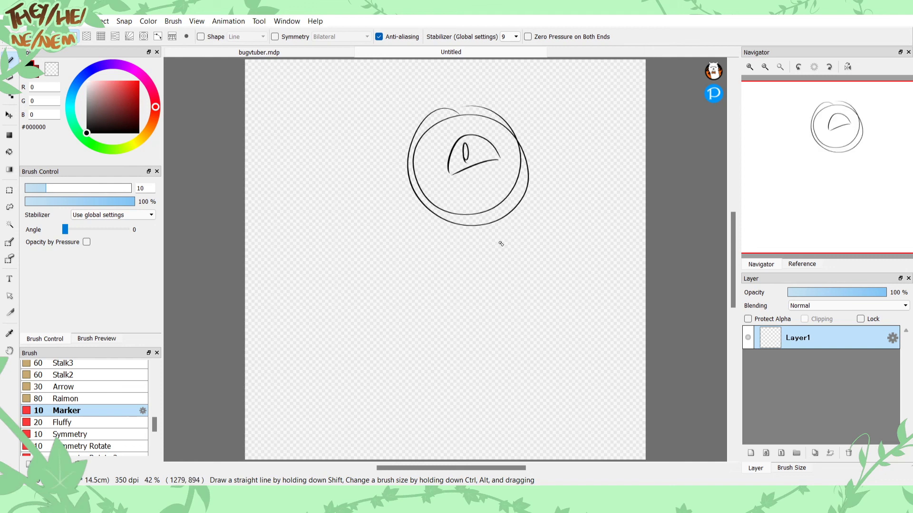
Step: Sketch a simple body below the round head with two outer curves and two short inner arm lines
drag(424, 202, 376, 268)
drag(504, 221, 454, 306)
drag(423, 238, 412, 272)
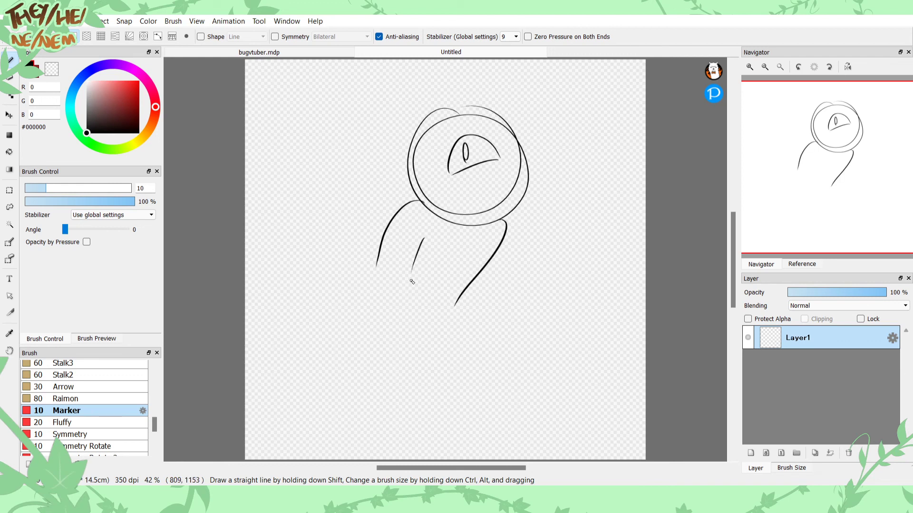
drag(473, 259, 446, 286)
Step: Handwrite "Thanks" in black beside the sketched round head
drag(287, 90, 285, 129)
drag(269, 94, 289, 88)
mouse_move(290, 95)
mouse_down()
mouse_move(287, 125)
mouse_move(298, 121)
mouse_up()
drag(301, 118, 311, 119)
drag(312, 114, 325, 123)
mouse_move(333, 103)
mouse_down()
mouse_move(327, 112)
mouse_move(337, 118)
mouse_up()
drag(347, 101, 339, 117)
Step: Handwrite "for joining" in black beneath the word "Thanks"
drag(295, 141, 285, 183)
drag(287, 160, 319, 141)
mouse_move(339, 145)
mouse_down()
mouse_move(330, 160)
mouse_move(343, 139)
mouse_move(381, 144)
mouse_up()
click(331, 135)
click(350, 129)
click(366, 127)
drag(389, 133, 384, 175)
Step: Finish the handwritten message with "the stream!" on a third line below "for joining"
drag(294, 199, 297, 224)
mouse_move(306, 208)
mouse_down()
mouse_move(308, 227)
mouse_move(327, 221)
mouse_up()
drag(339, 198, 329, 221)
mouse_move(337, 185)
mouse_down()
mouse_move(340, 217)
mouse_move(350, 198)
mouse_move(360, 200)
mouse_up()
drag(360, 203, 386, 201)
drag(397, 164, 399, 187)
click(399, 193)
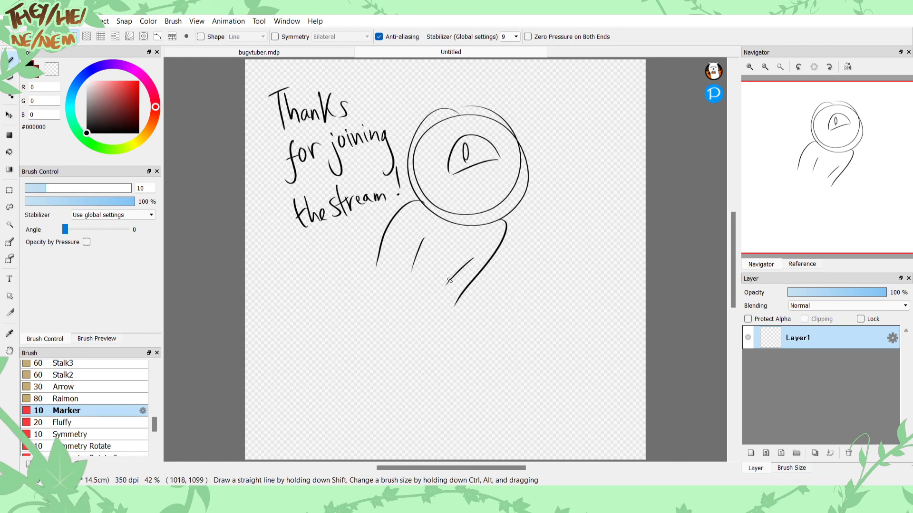